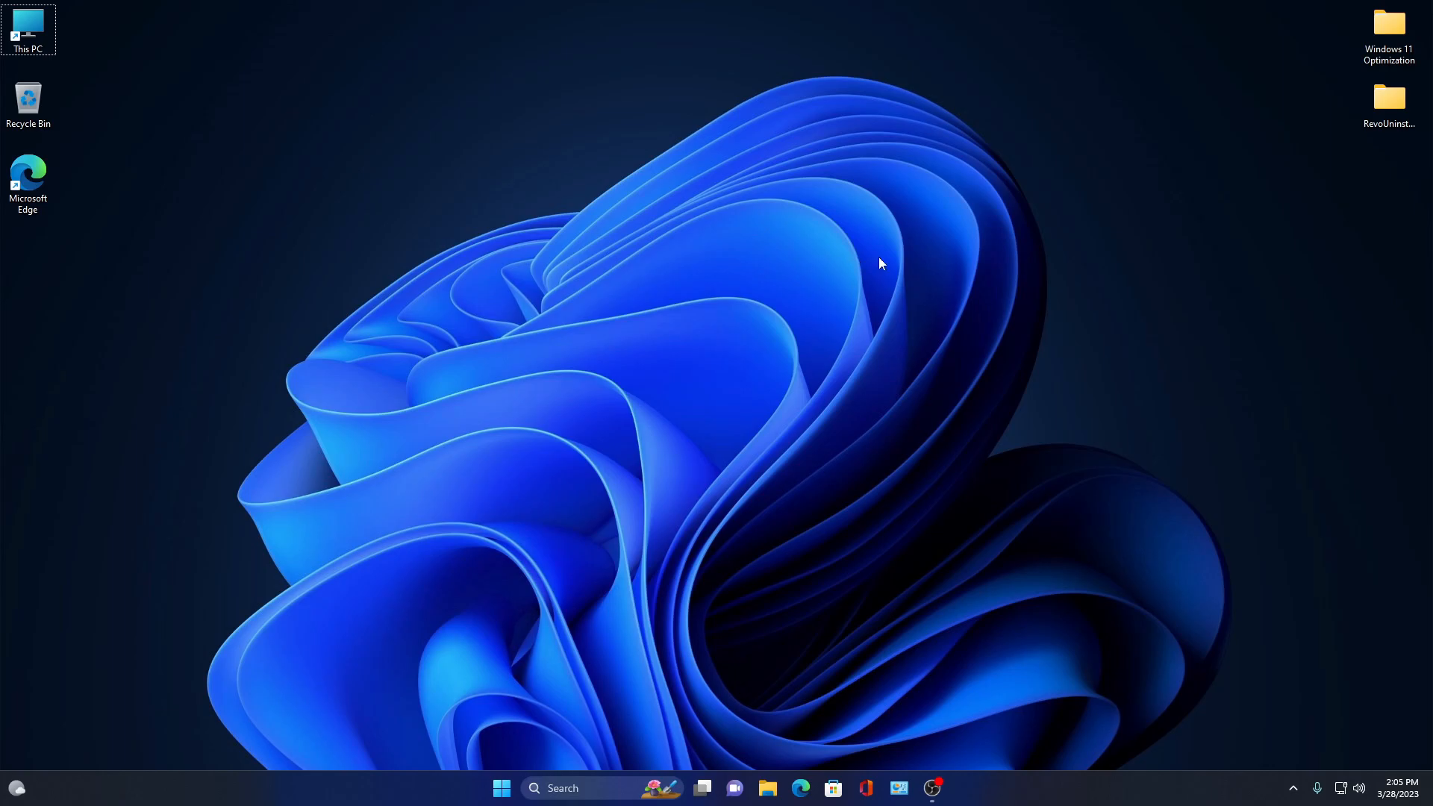
- Open the Windows 11 Optimization folder from the desktop
double_click(1364, 18)
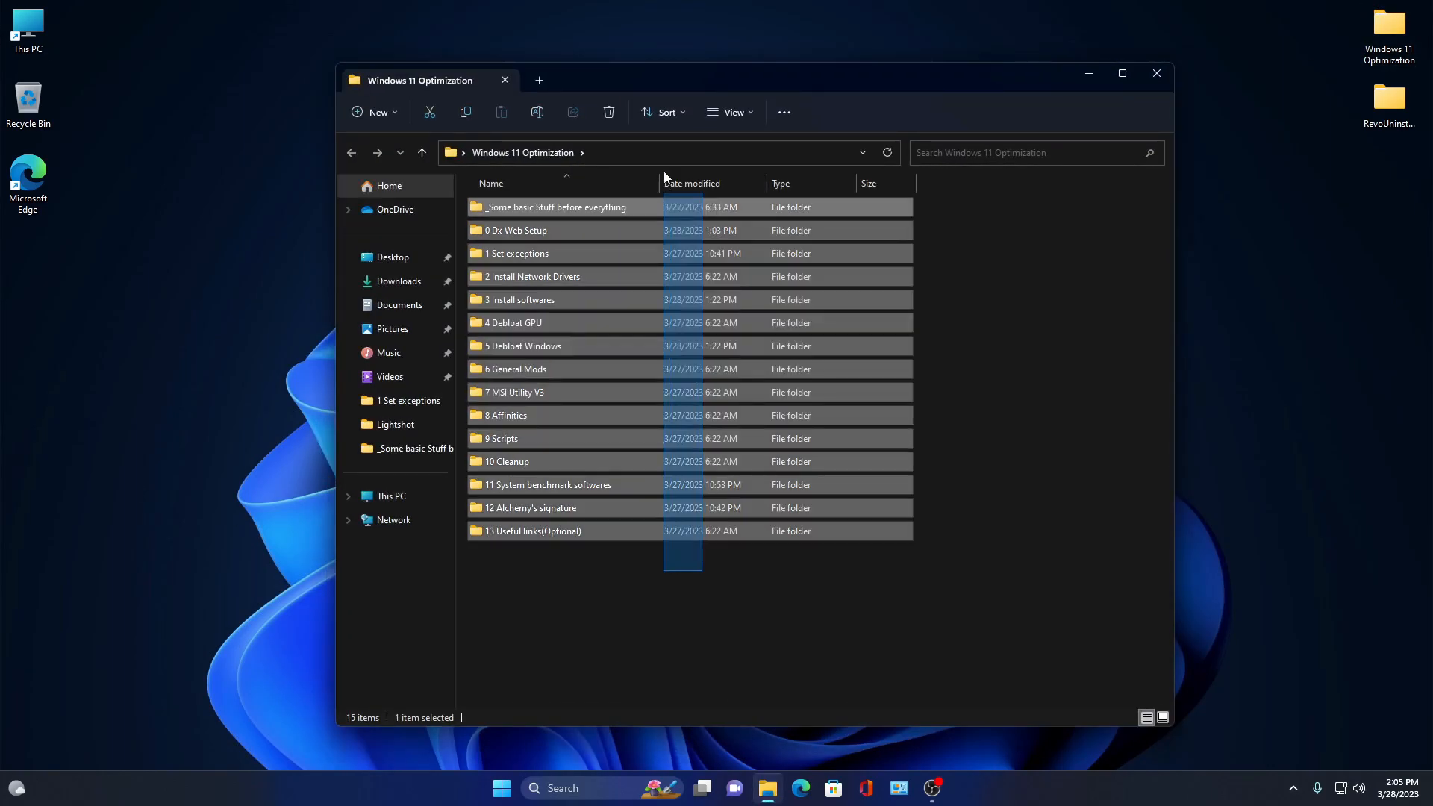
left_click_drag(664, 172, 822, 627)
left_click_drag(904, 645, 1007, 464)
left_click_drag(810, 84, 943, 94)
left_click_drag(1072, 636, 1000, 312)
left_click_drag(1112, 537, 928, 198)
left_click(1147, 366)
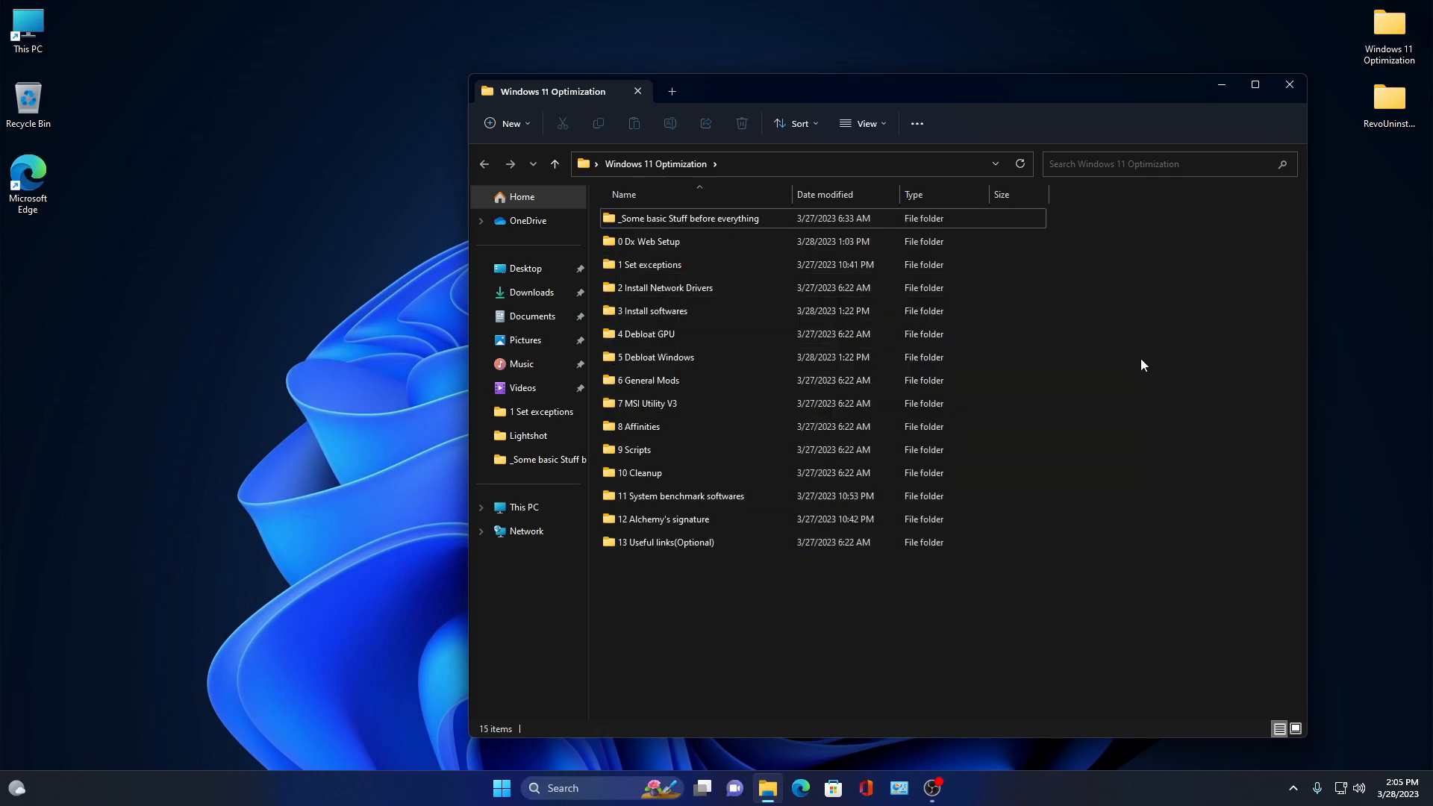
- Browse the 4 Debloat GPU and 5 Debloat Windows subfolders, returning to the Windows 11 Optimization folder each time
double_click(919, 342)
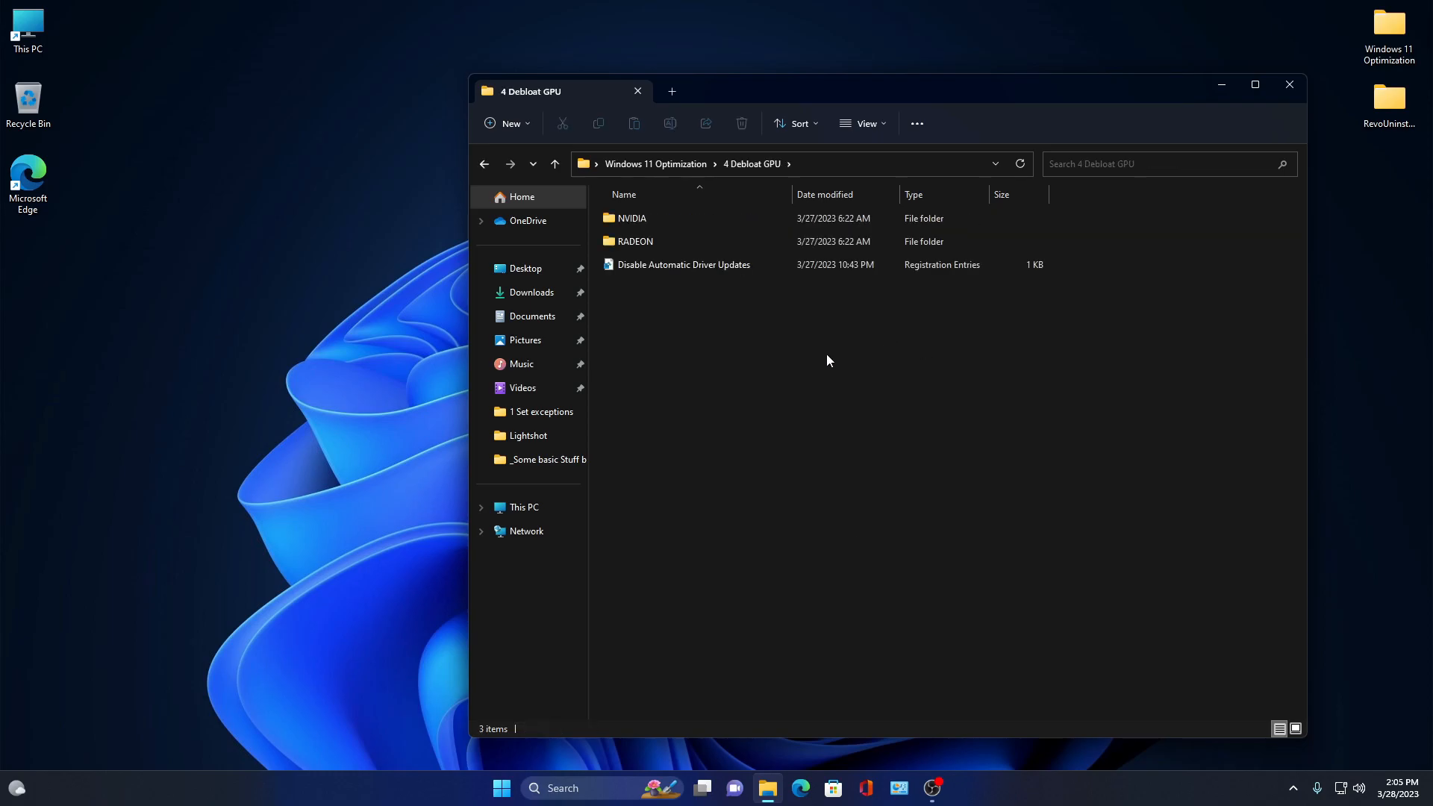
left_click(486, 163)
double_click(680, 356)
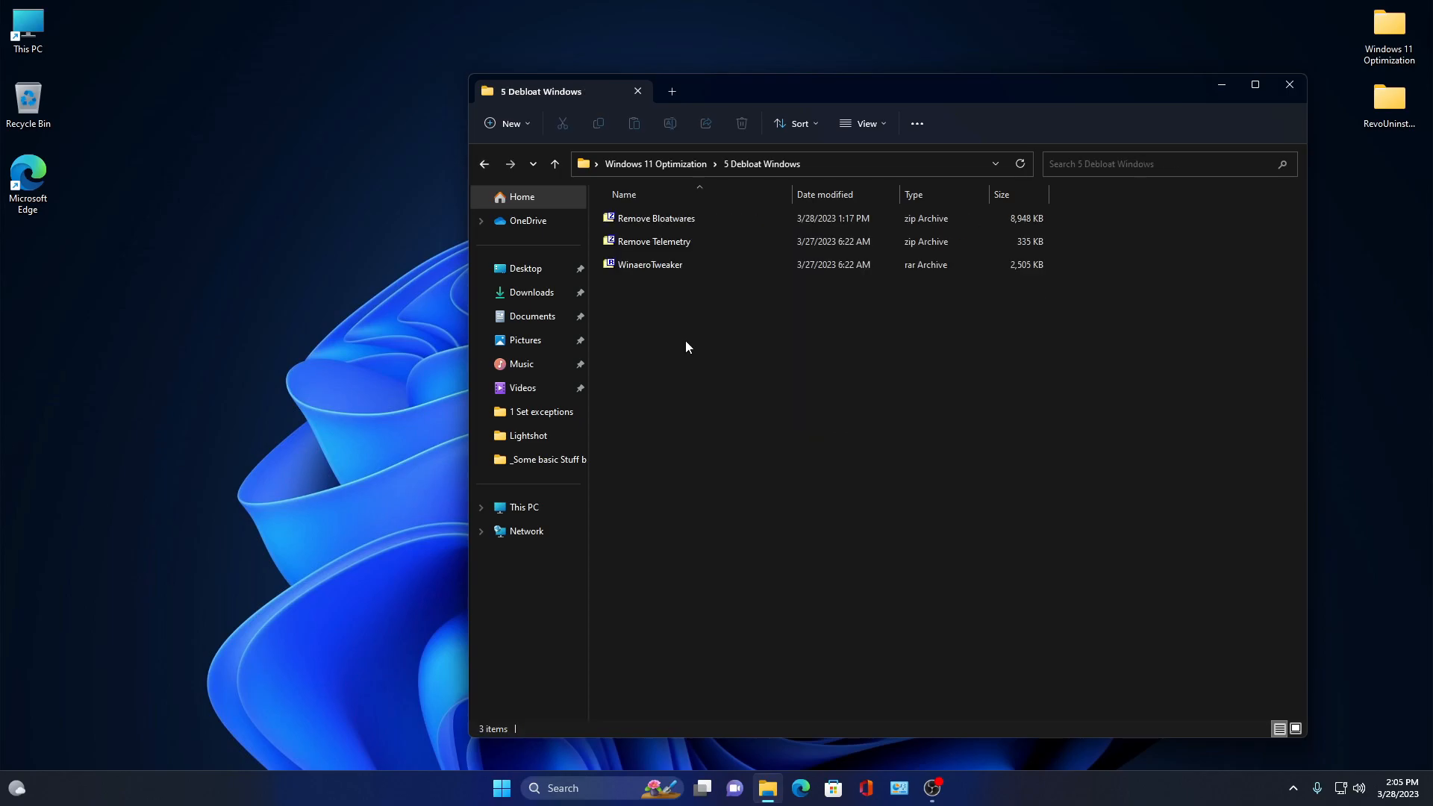
left_click(490, 171)
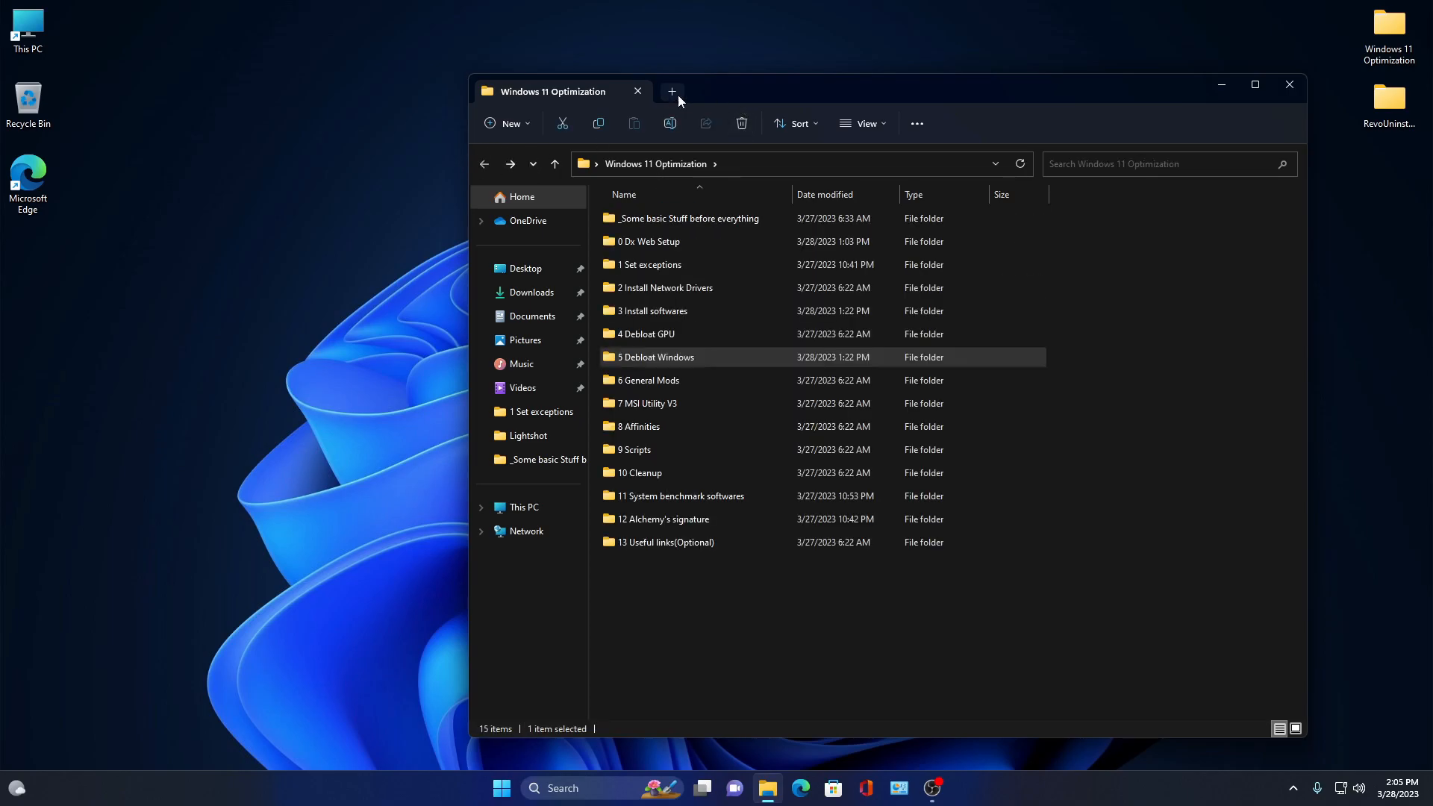
- Open the _Some basic Stuff before everything subfolder and show the desktop context menu
left_click_drag(666, 97, 611, 92)
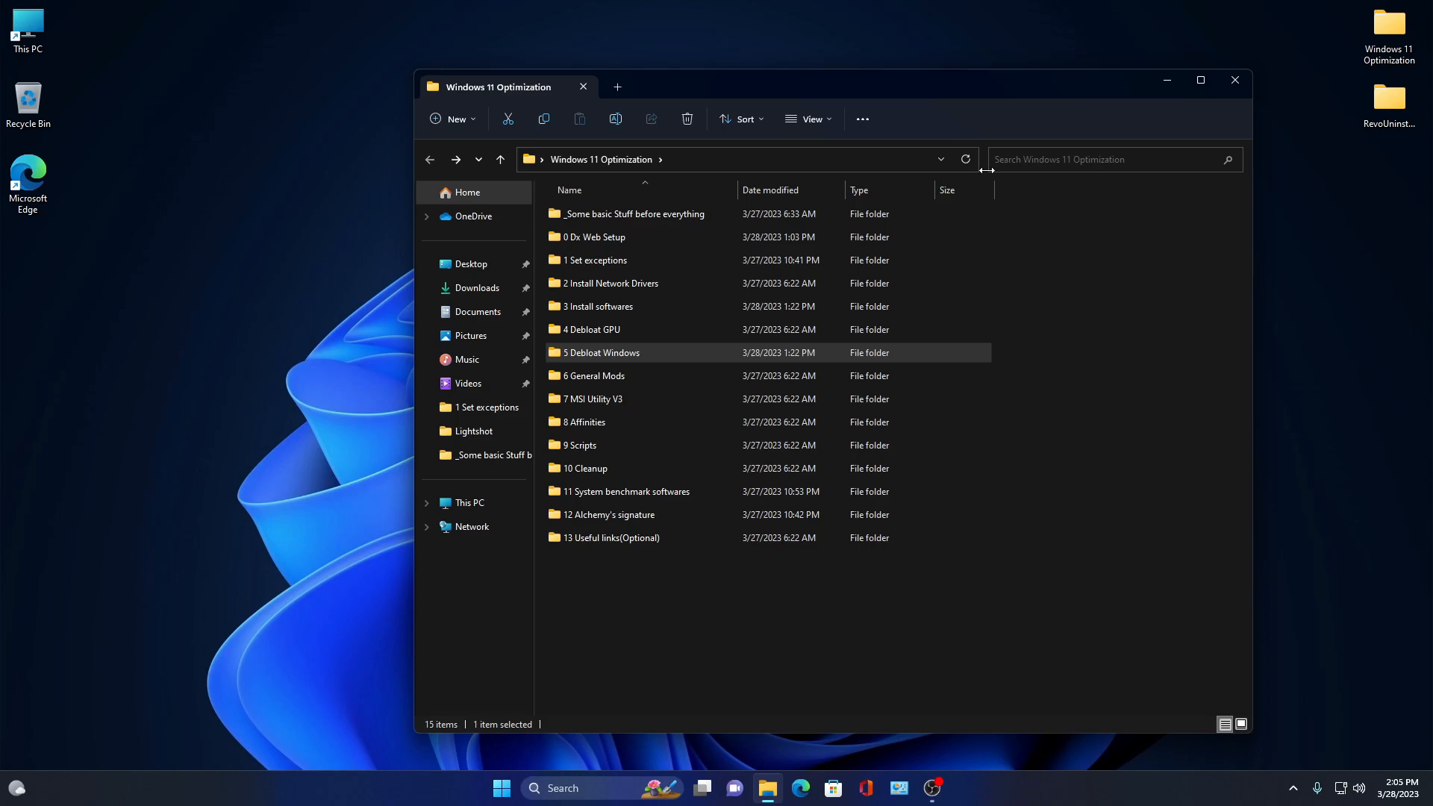
left_click_drag(942, 79, 1131, 90)
mouse_move(968, 102)
left_mouse_down()
mouse_move(873, 89)
mouse_move(955, 103)
left_mouse_up()
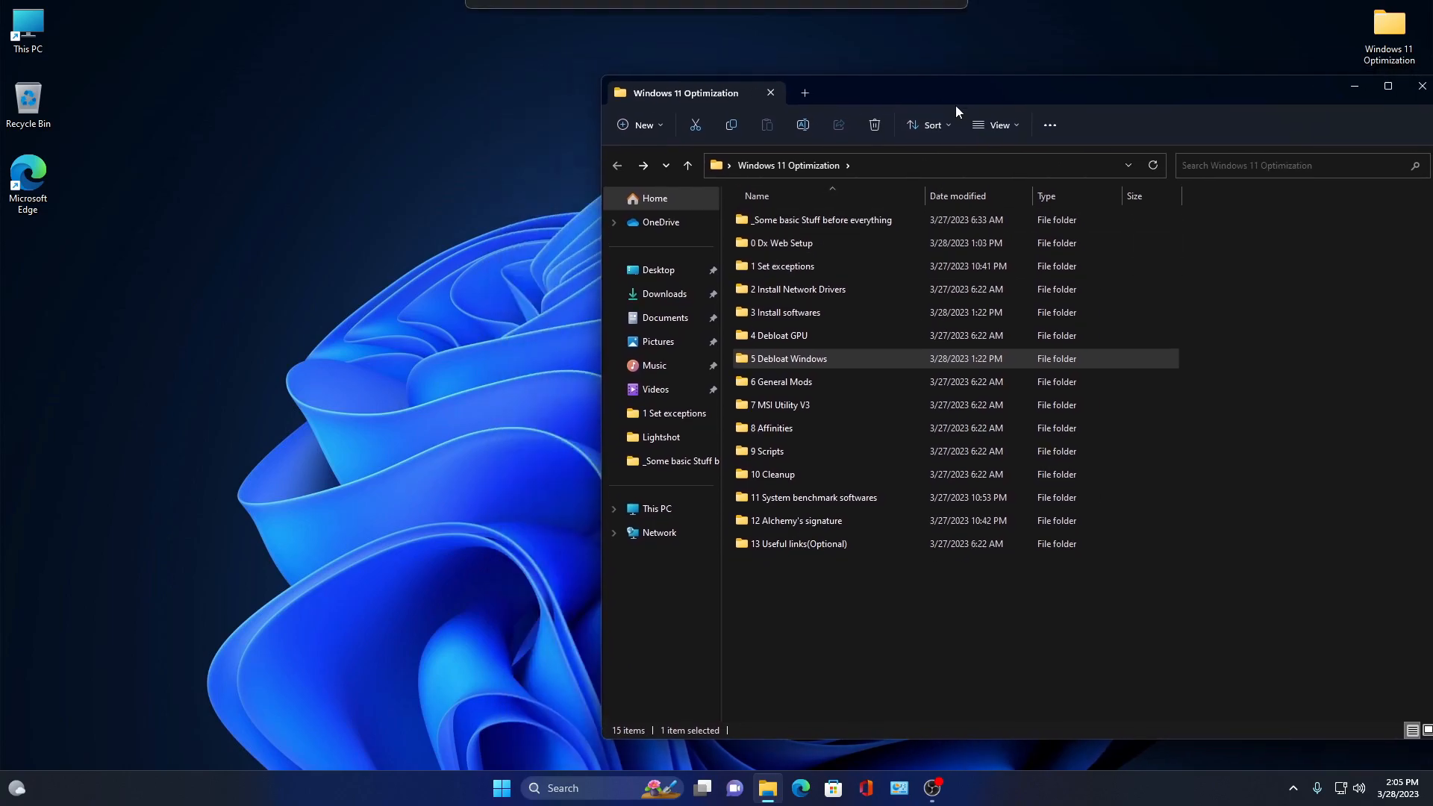
double_click(862, 217)
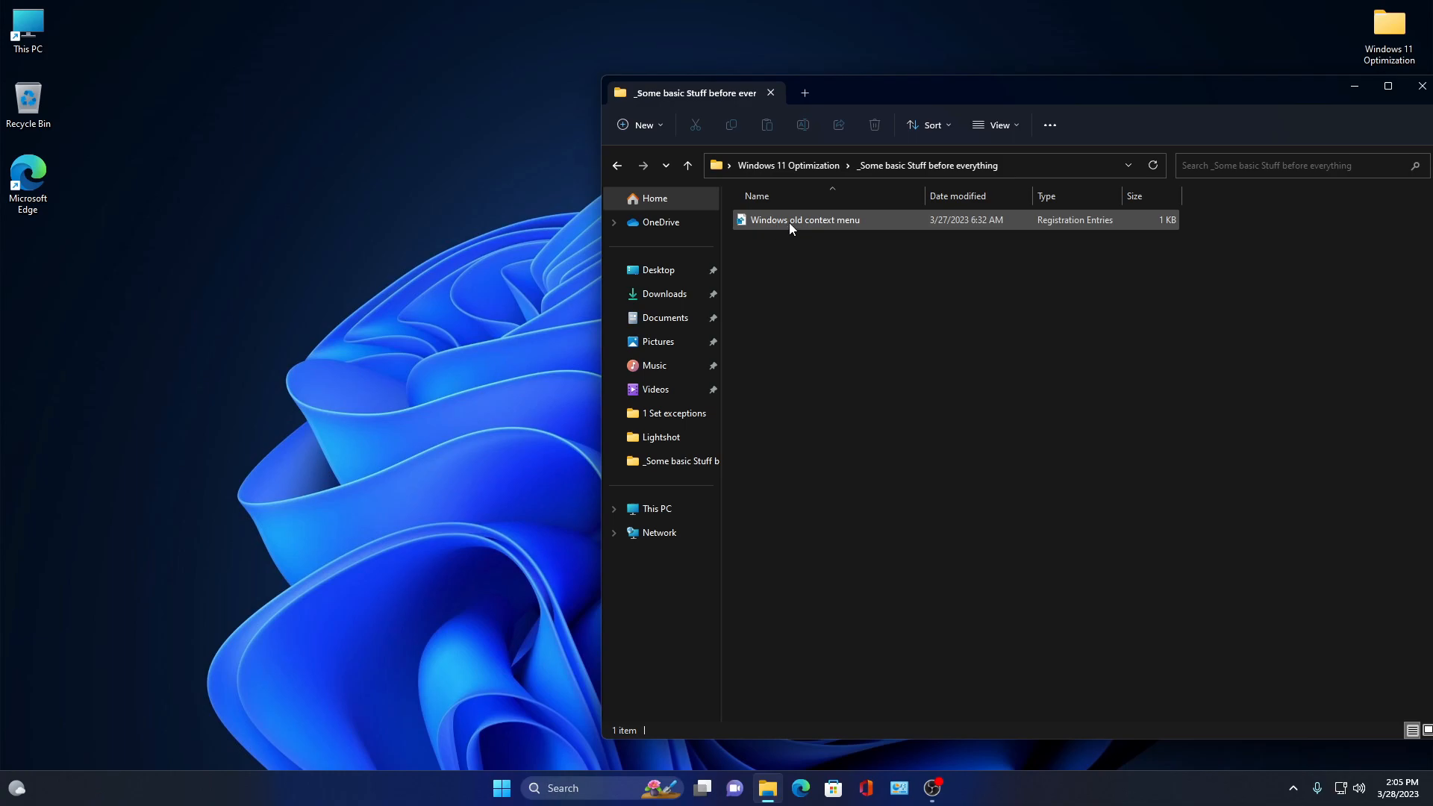
right_click(237, 321)
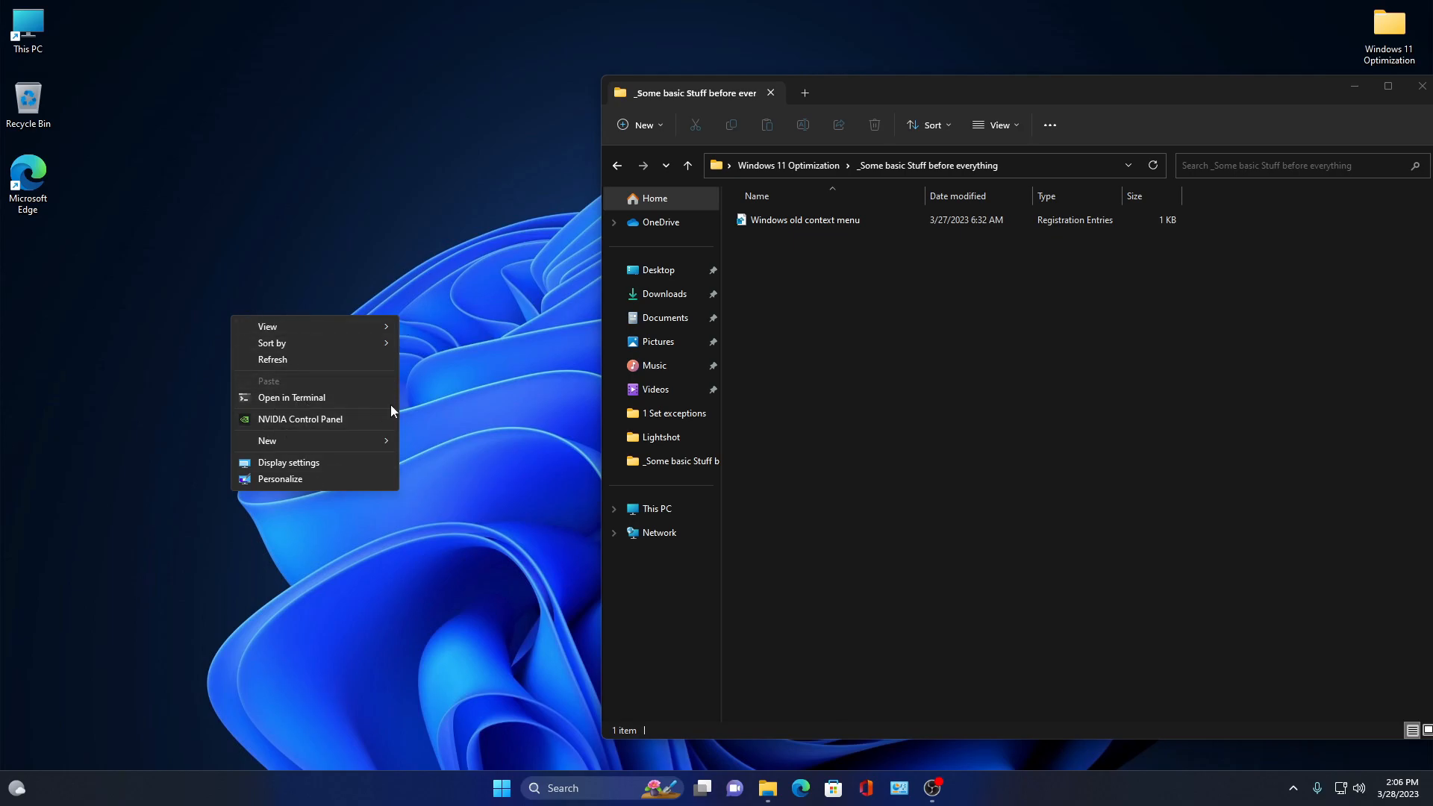
- Go back and open the 0 Dx Web Setup subfolder, selecting both its files
left_click_drag(826, 92, 715, 90)
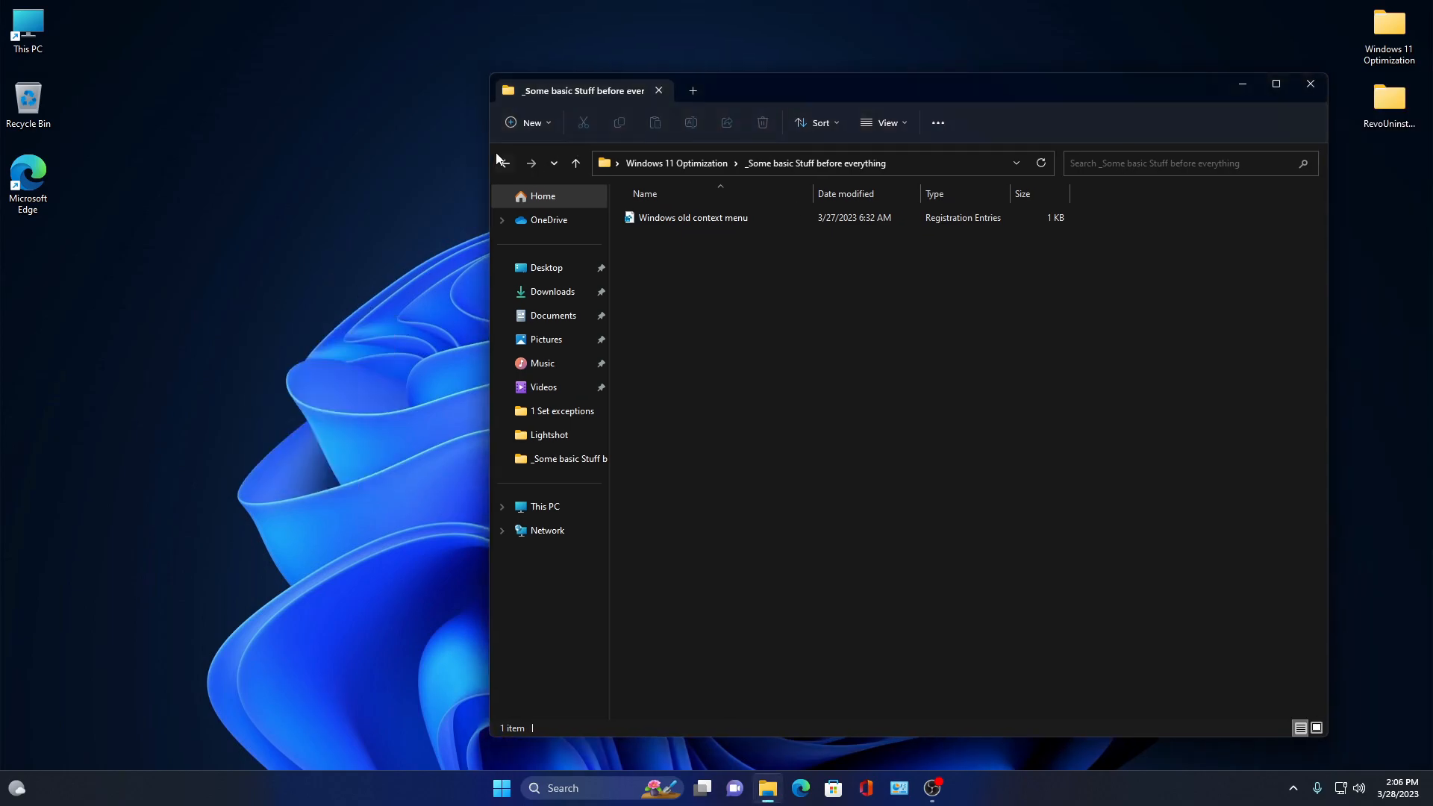
left_click(505, 163)
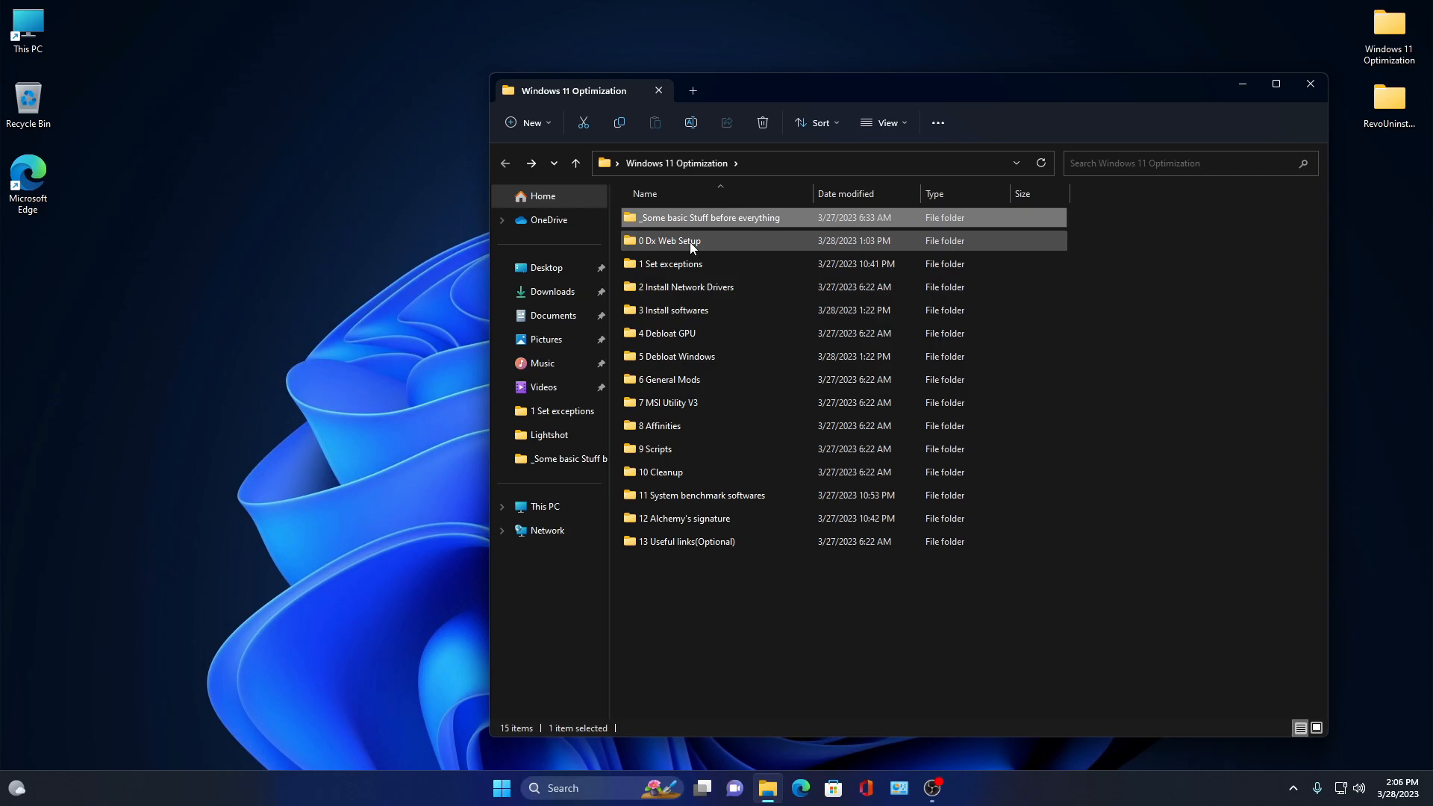
double_click(690, 241)
left_click_drag(702, 286, 695, 218)
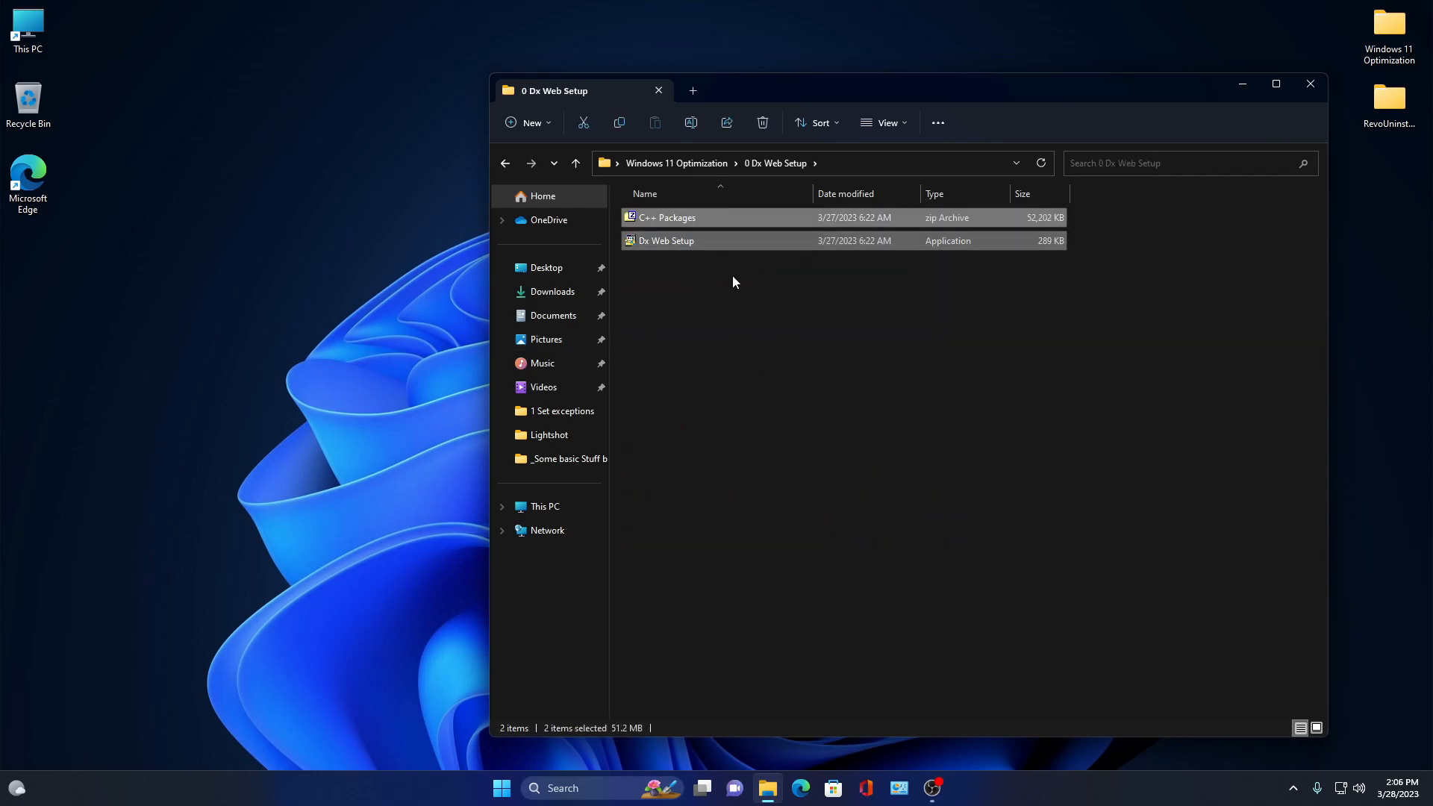
left_click(722, 247)
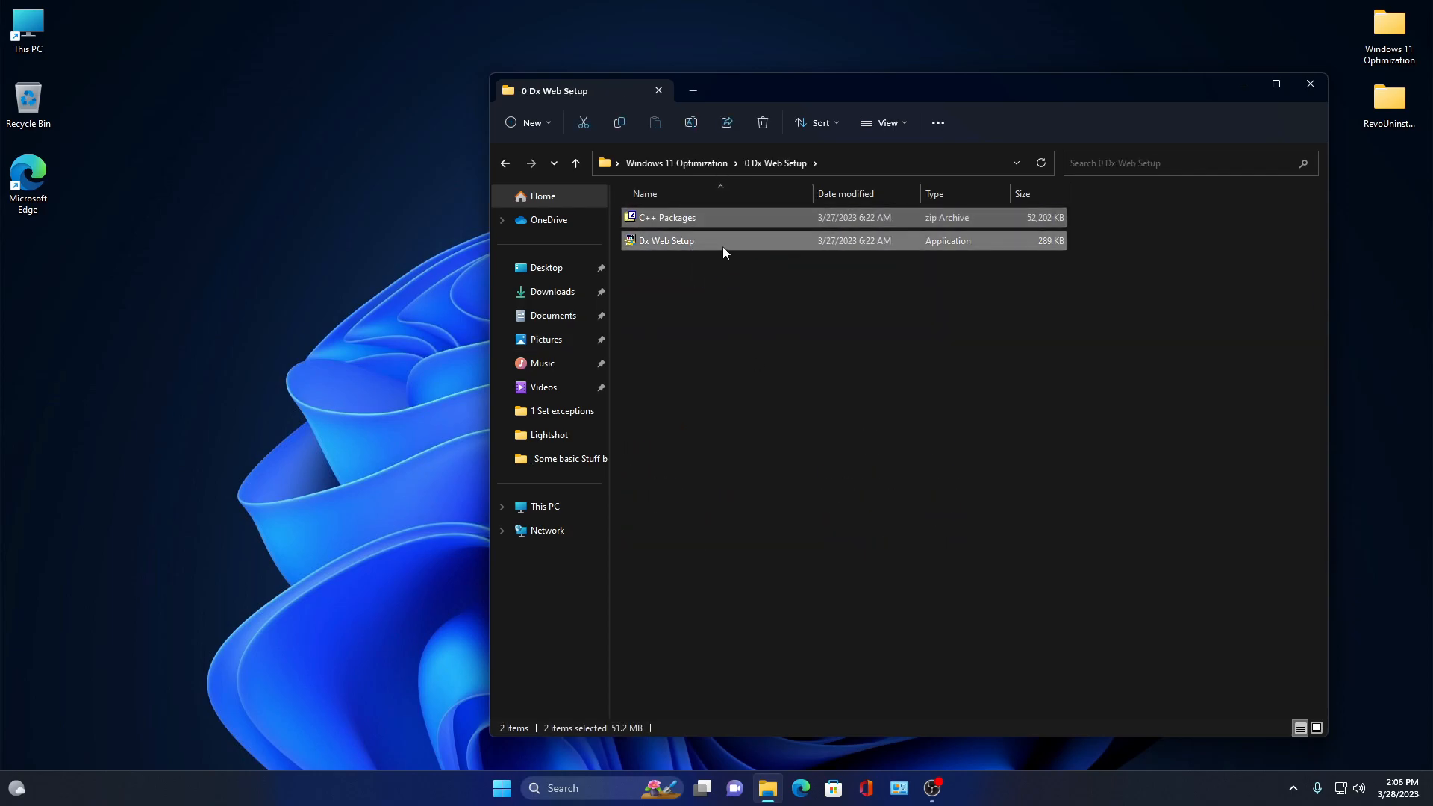
- Review the C++ Packages and Dx Web Setup files and return to the Windows 11 Optimization folder
left_click_drag(724, 289, 739, 217)
left_click_drag(1126, 265, 814, 202)
left_click_drag(1194, 289, 781, 188)
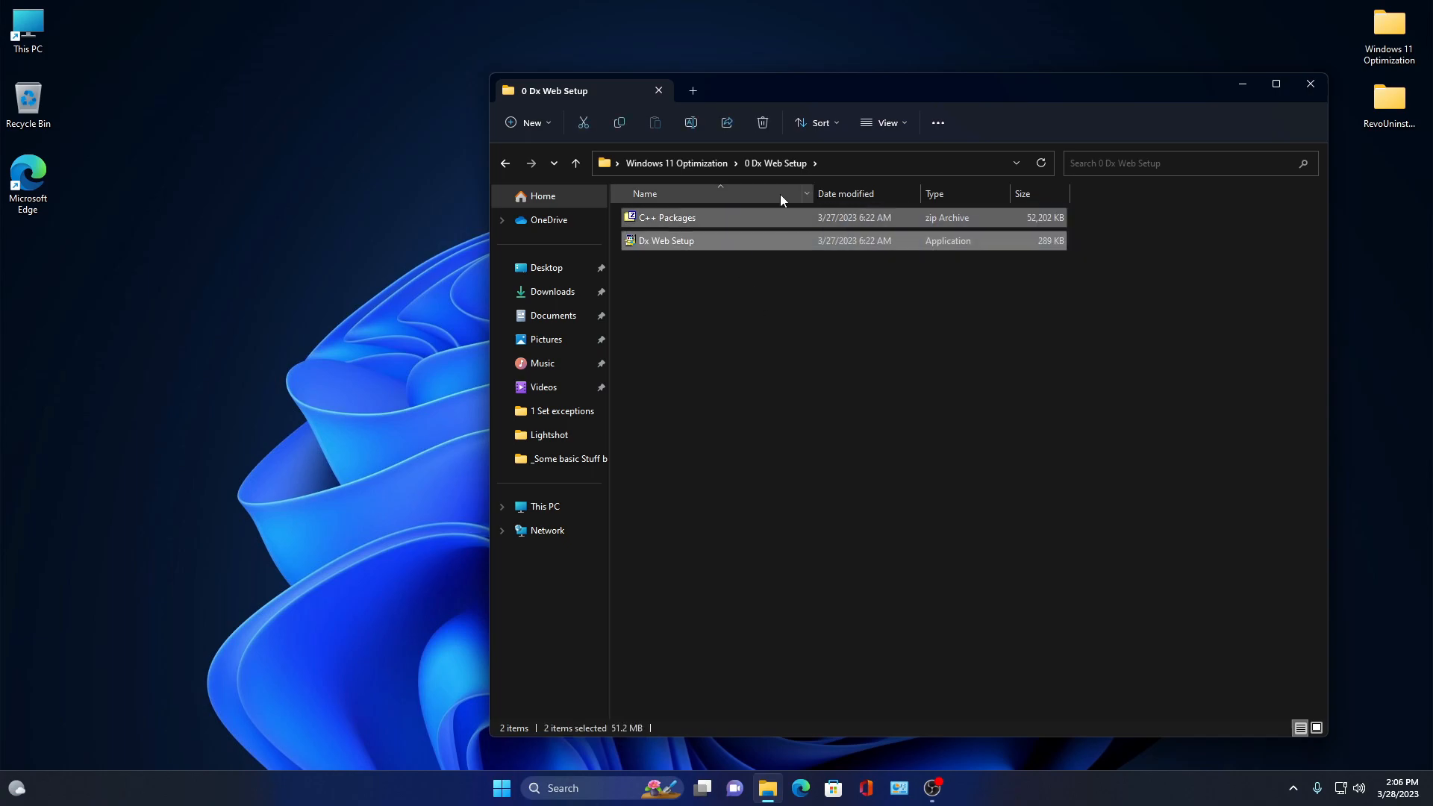
left_click_drag(1117, 216, 820, 261)
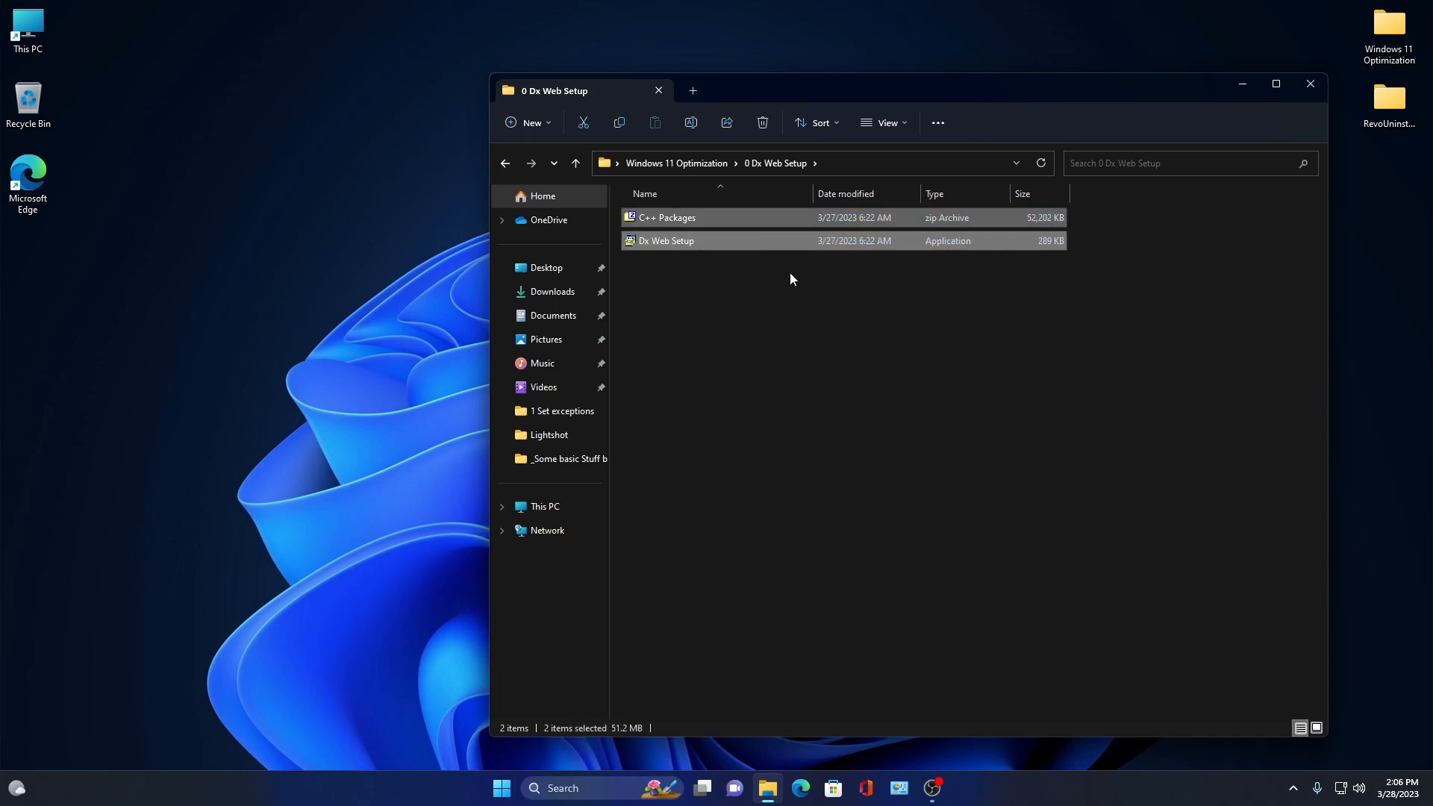
left_click_drag(1131, 215, 784, 357)
left_click_drag(806, 301, 780, 210)
left_click_drag(1037, 298, 798, 224)
left_click(506, 163)
- Open the 1 Set exceptions subfolder to view its numbered screenshots
double_click(692, 265)
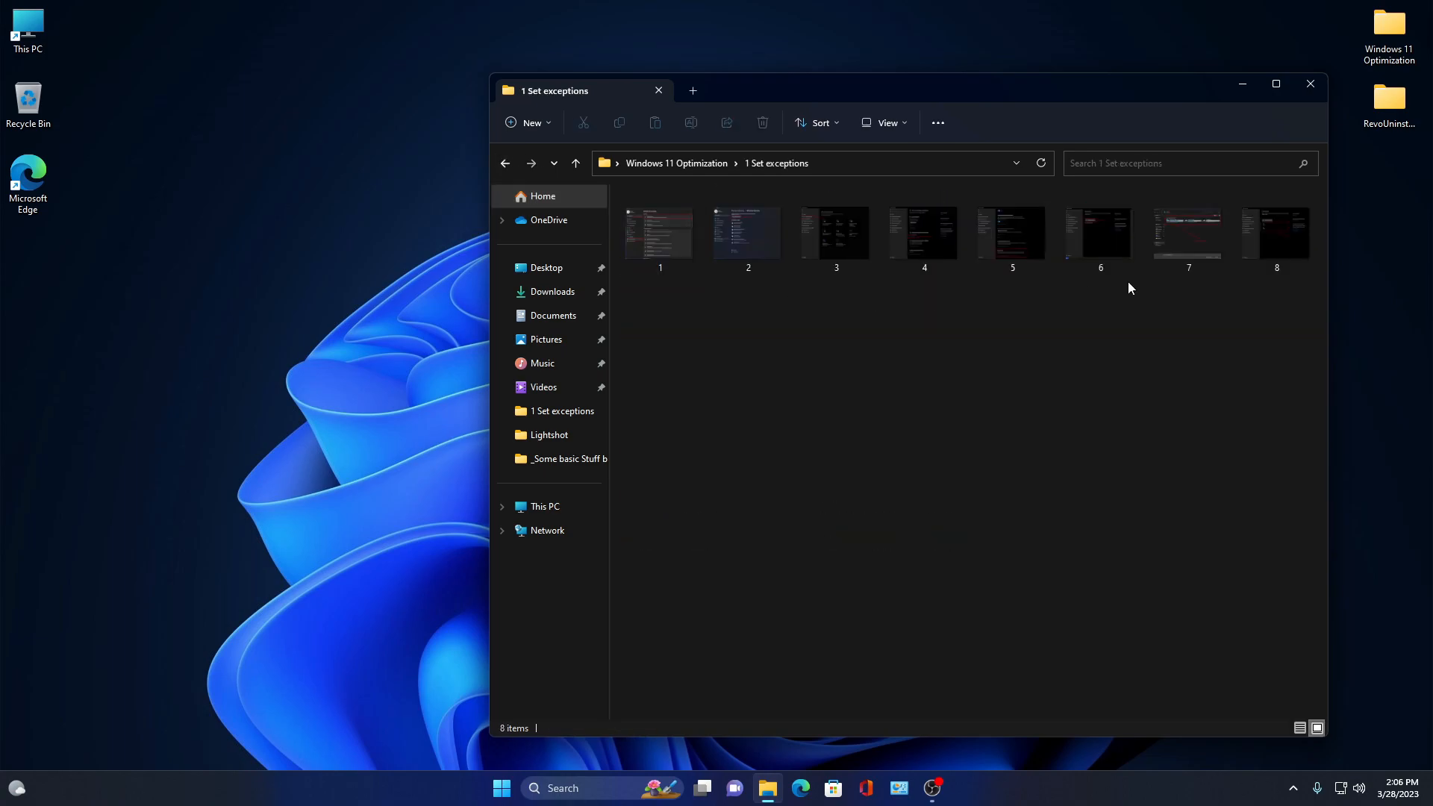
left_click_drag(808, 88, 641, 87)
left_click_drag(1128, 288, 656, 370)
left_click(656, 370)
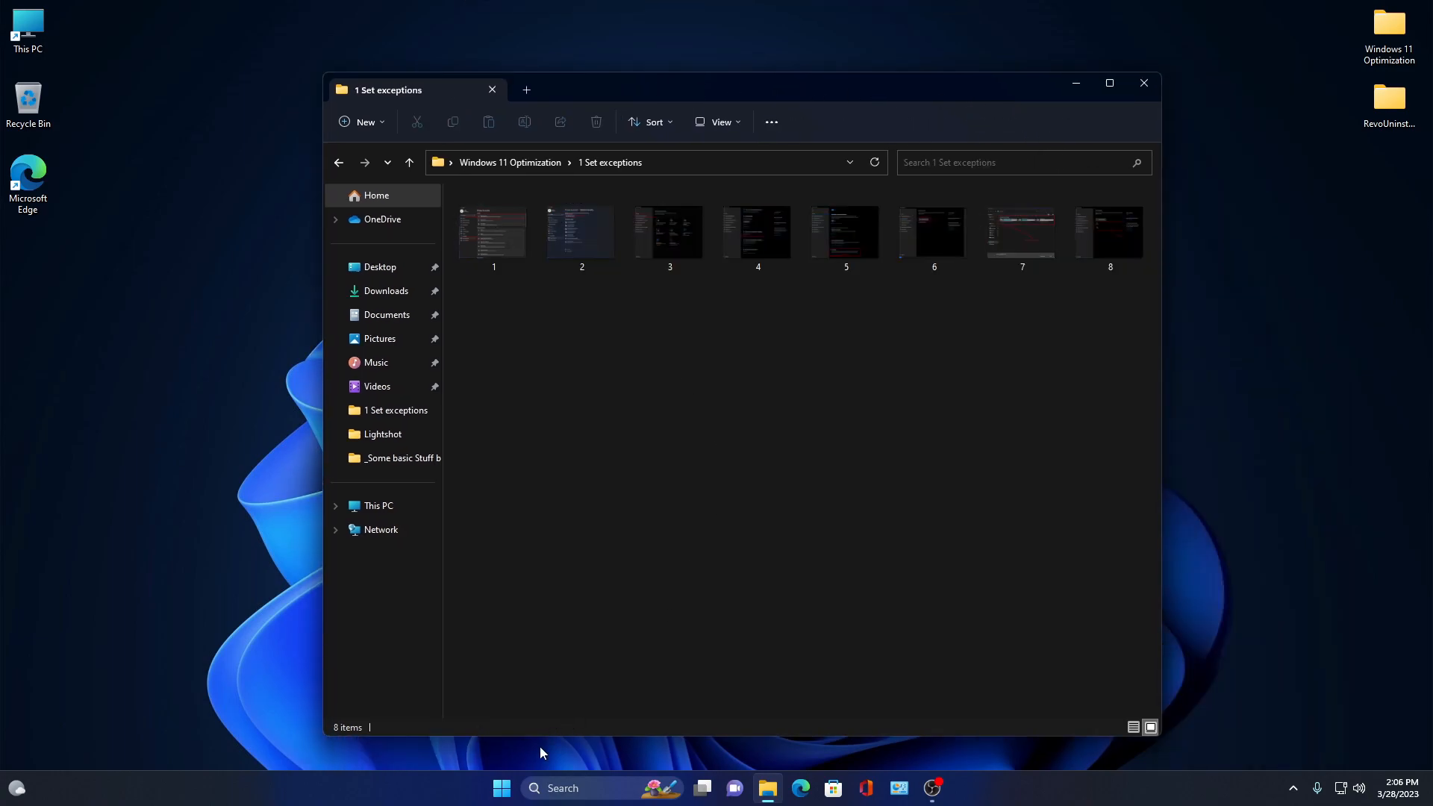
- Open Windows Security from the Privacy & security page of Settings
right_click(501, 788)
left_click(473, 629)
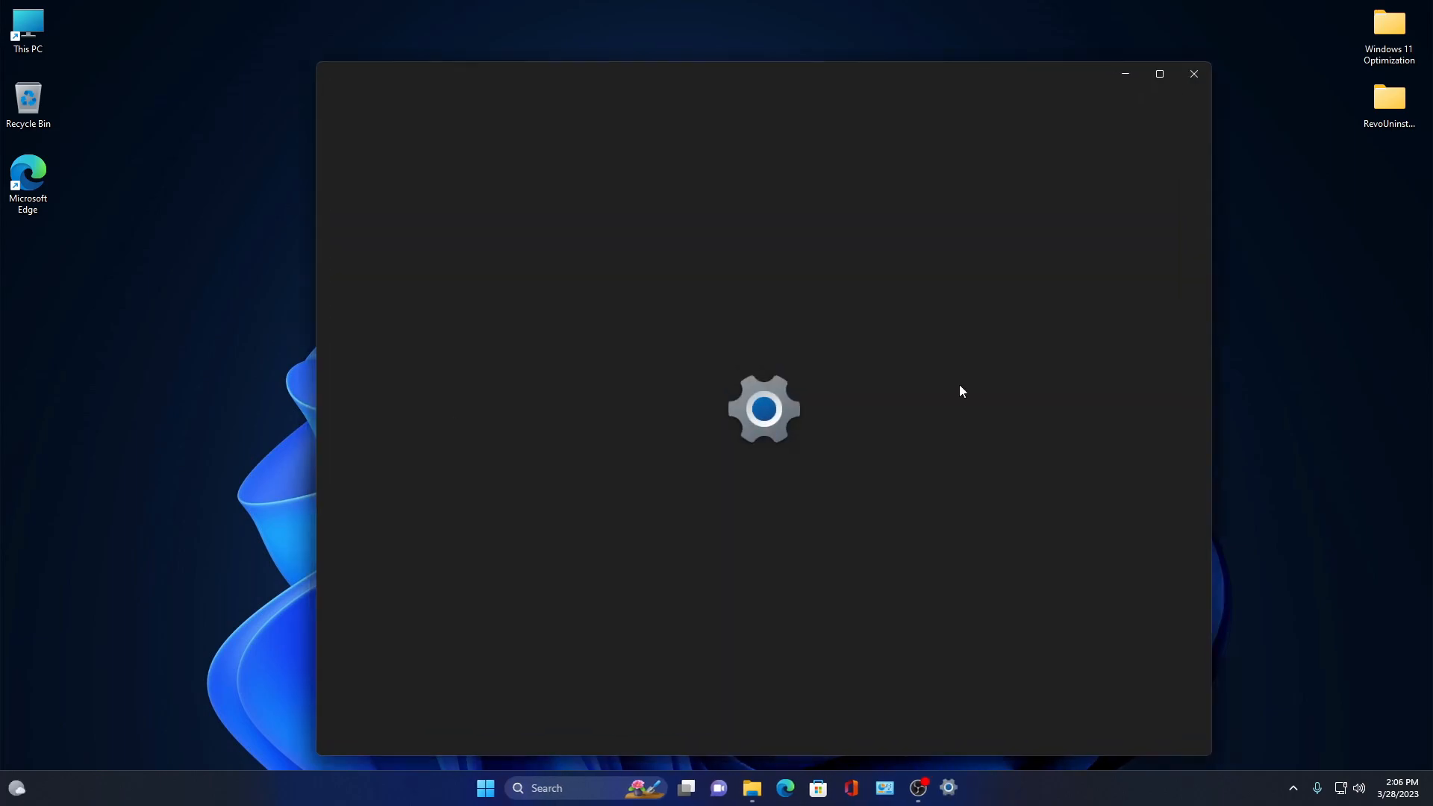
left_click(385, 493)
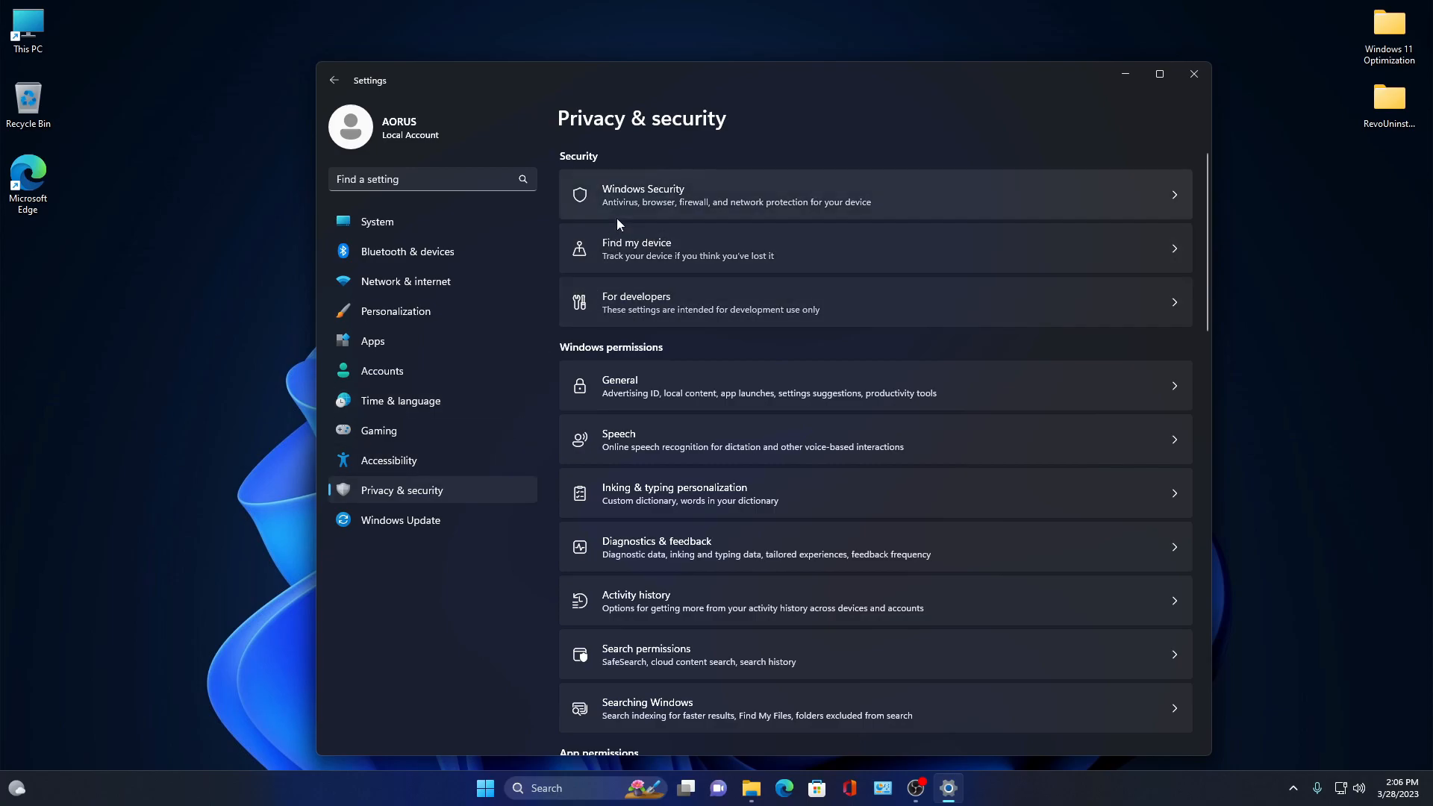
left_click(705, 195)
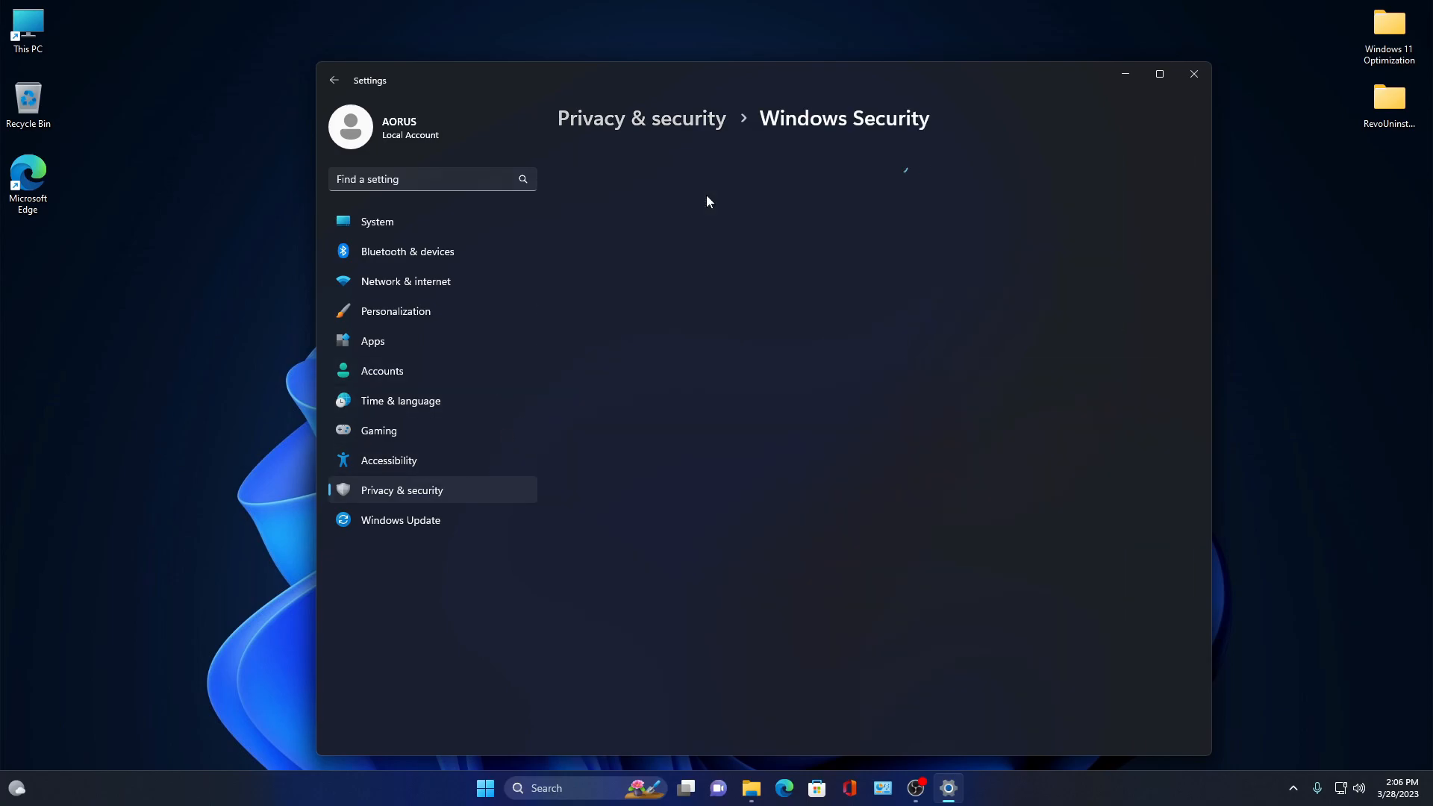
left_click(640, 198)
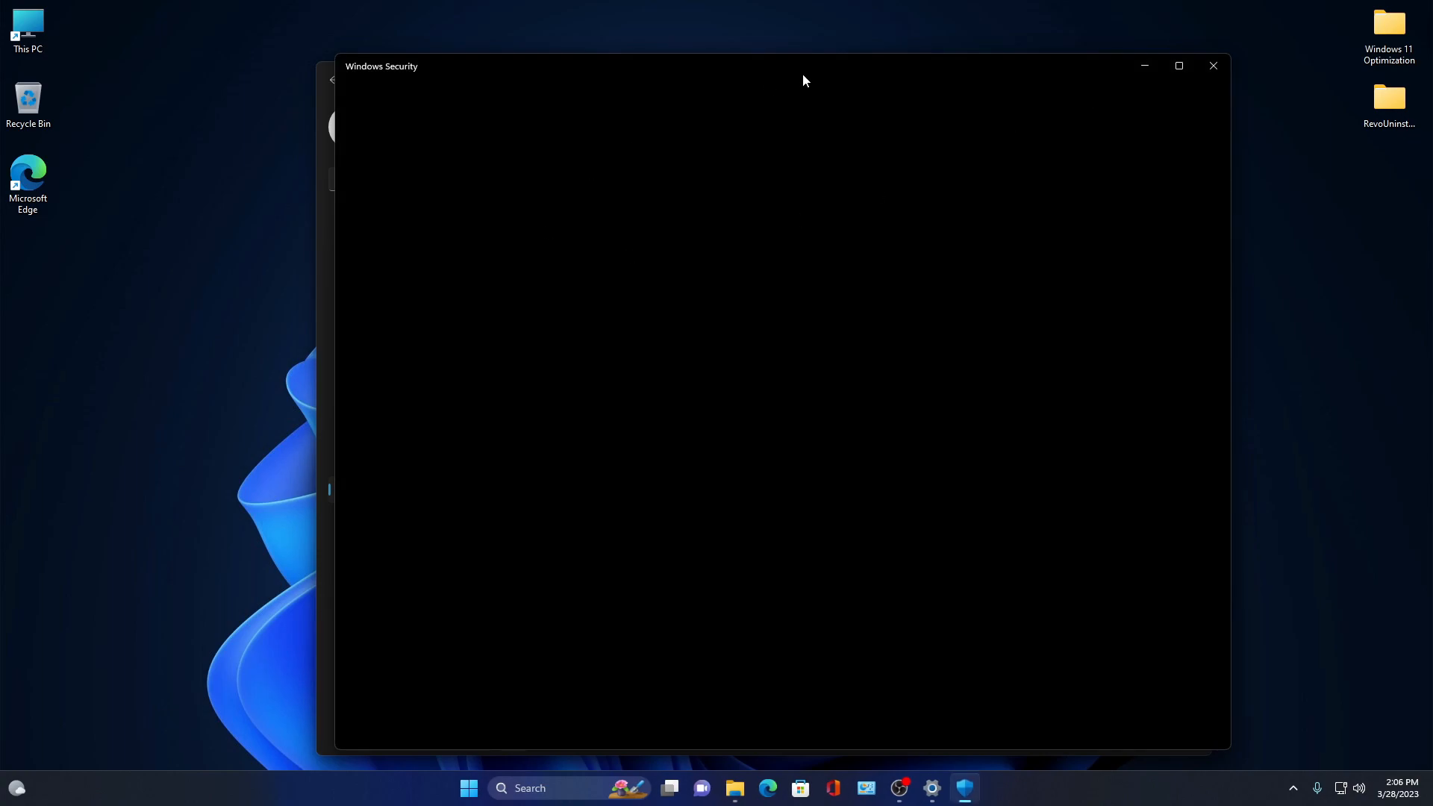
- Turn off Real-time protection in the Virus & threat protection settings
left_click(431, 195)
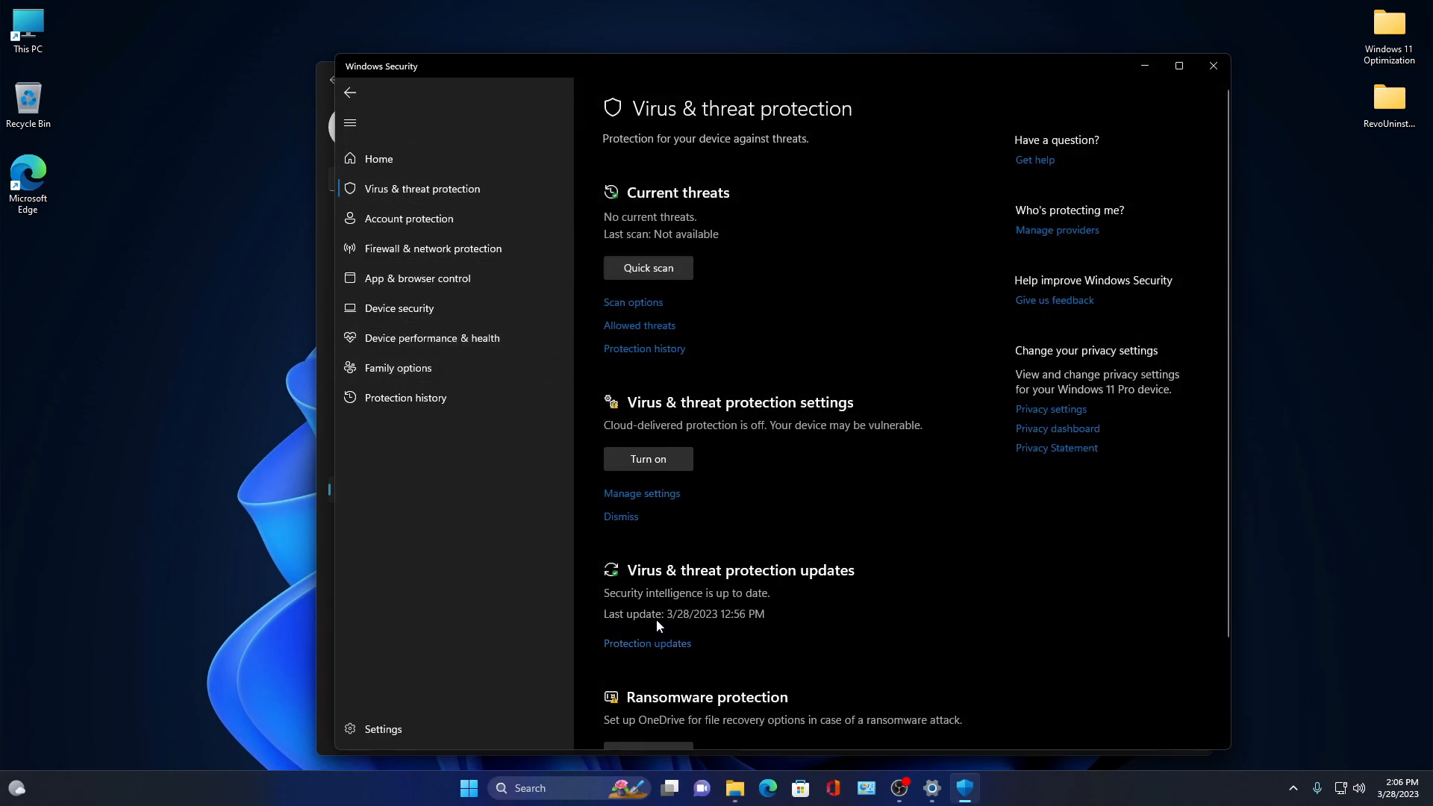
scroll(664, 537, "down", 2)
left_click(660, 374)
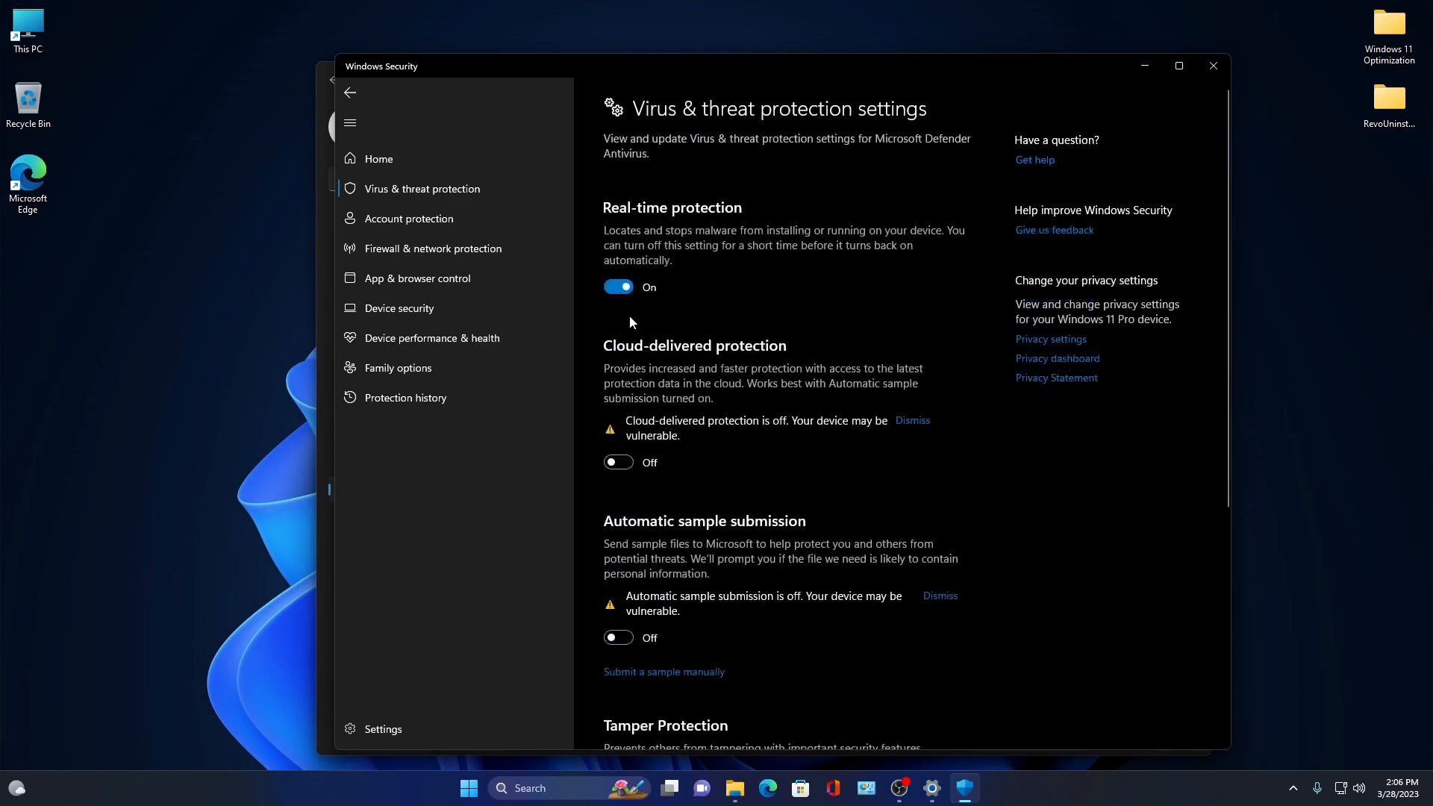
left_click(617, 292)
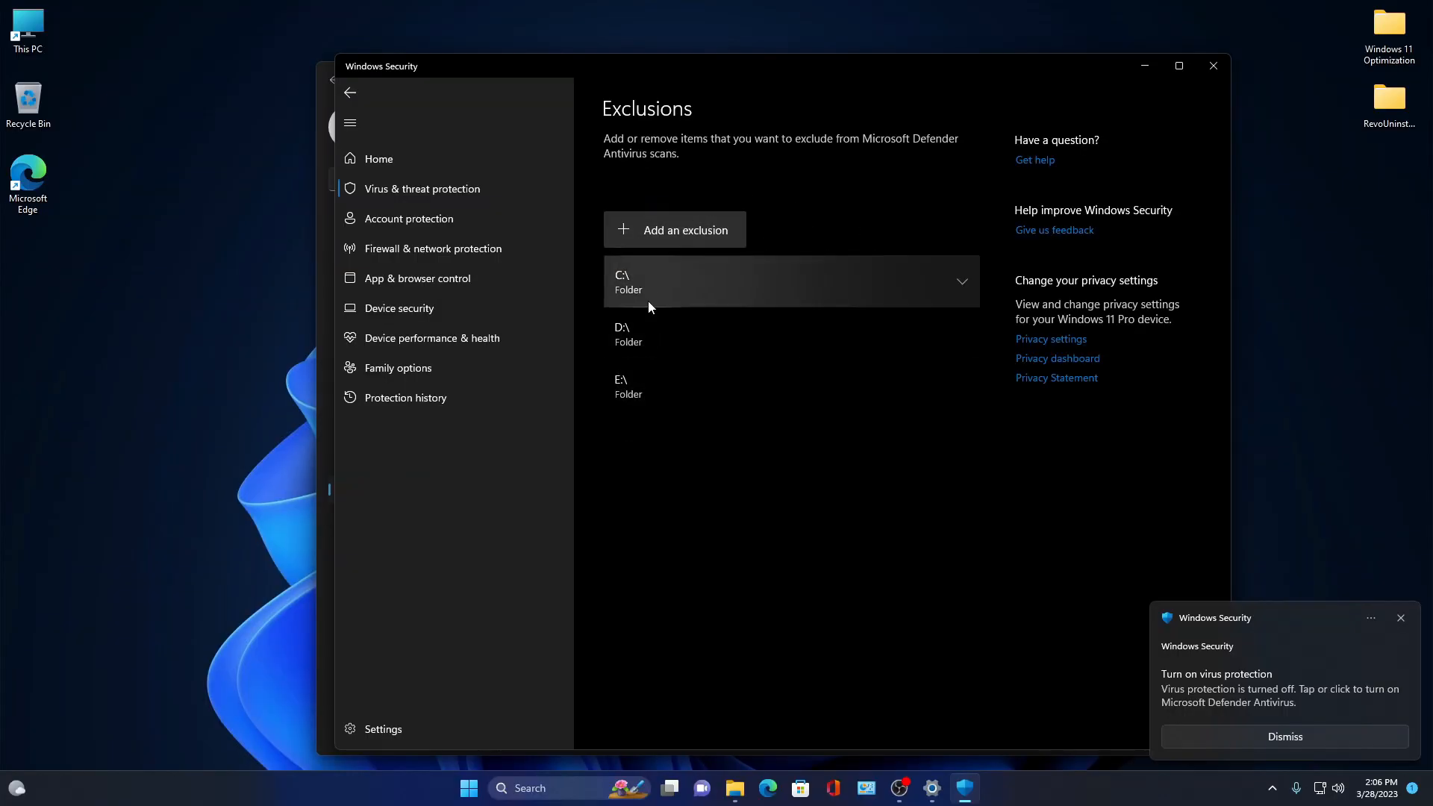
- Dismiss the virus protection notification and close the Windows Security and Settings windows
left_click(1284, 737)
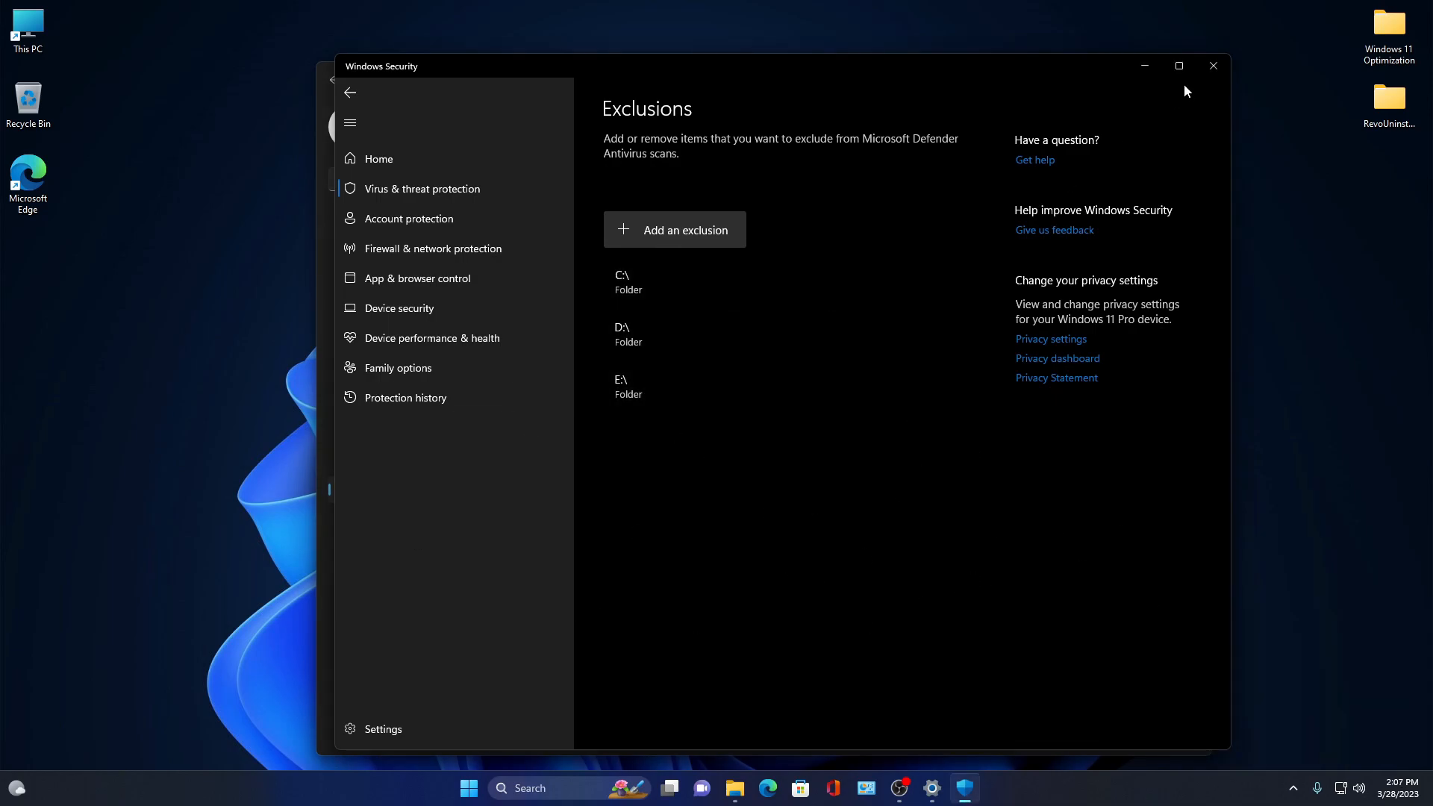
left_click(1212, 66)
left_click(1188, 70)
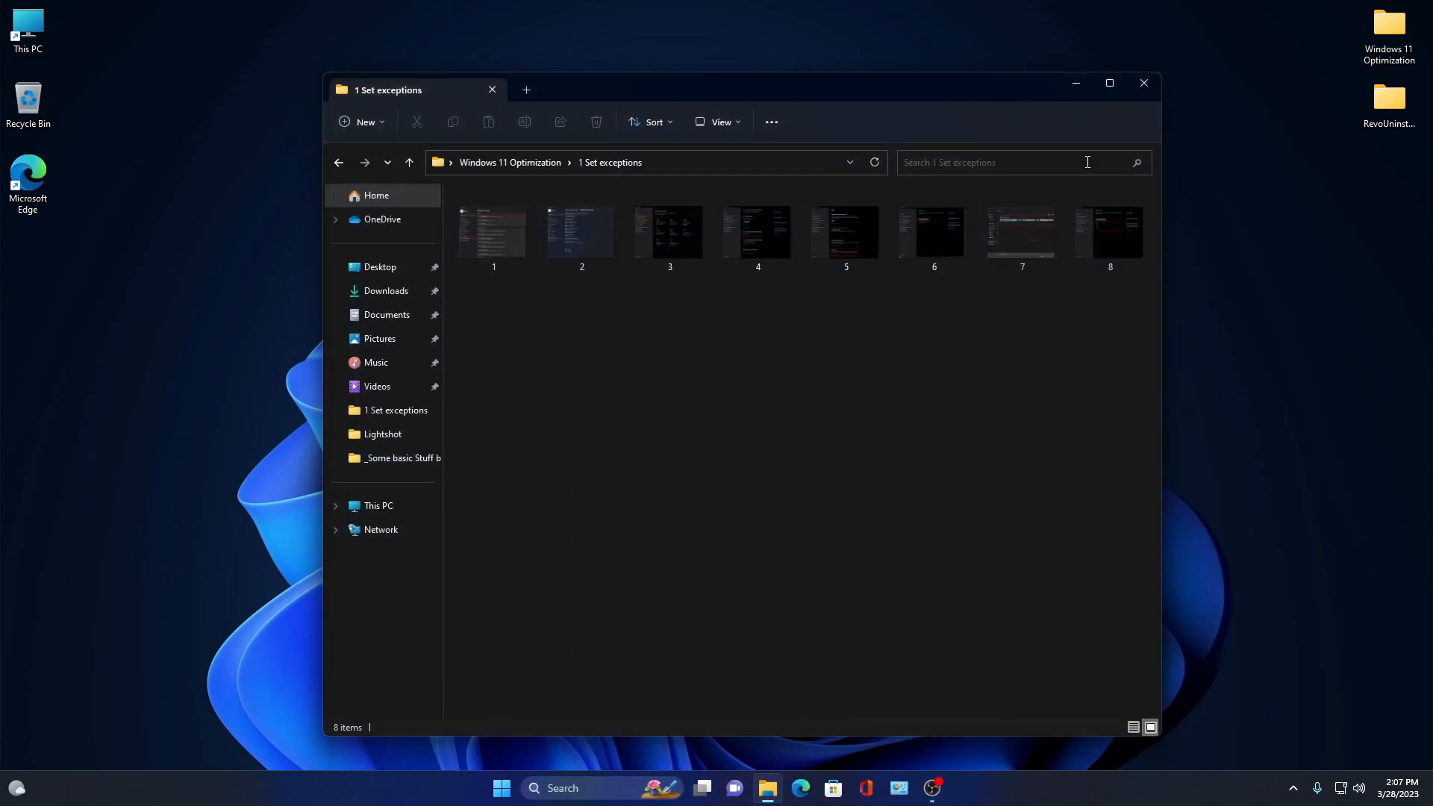
- Return from 1 Set exceptions to the Windows 11 Optimization folder
left_click_drag(465, 347, 1160, 214)
left_click(1088, 329)
left_click_drag(1082, 314, 540, 227)
left_click(538, 229)
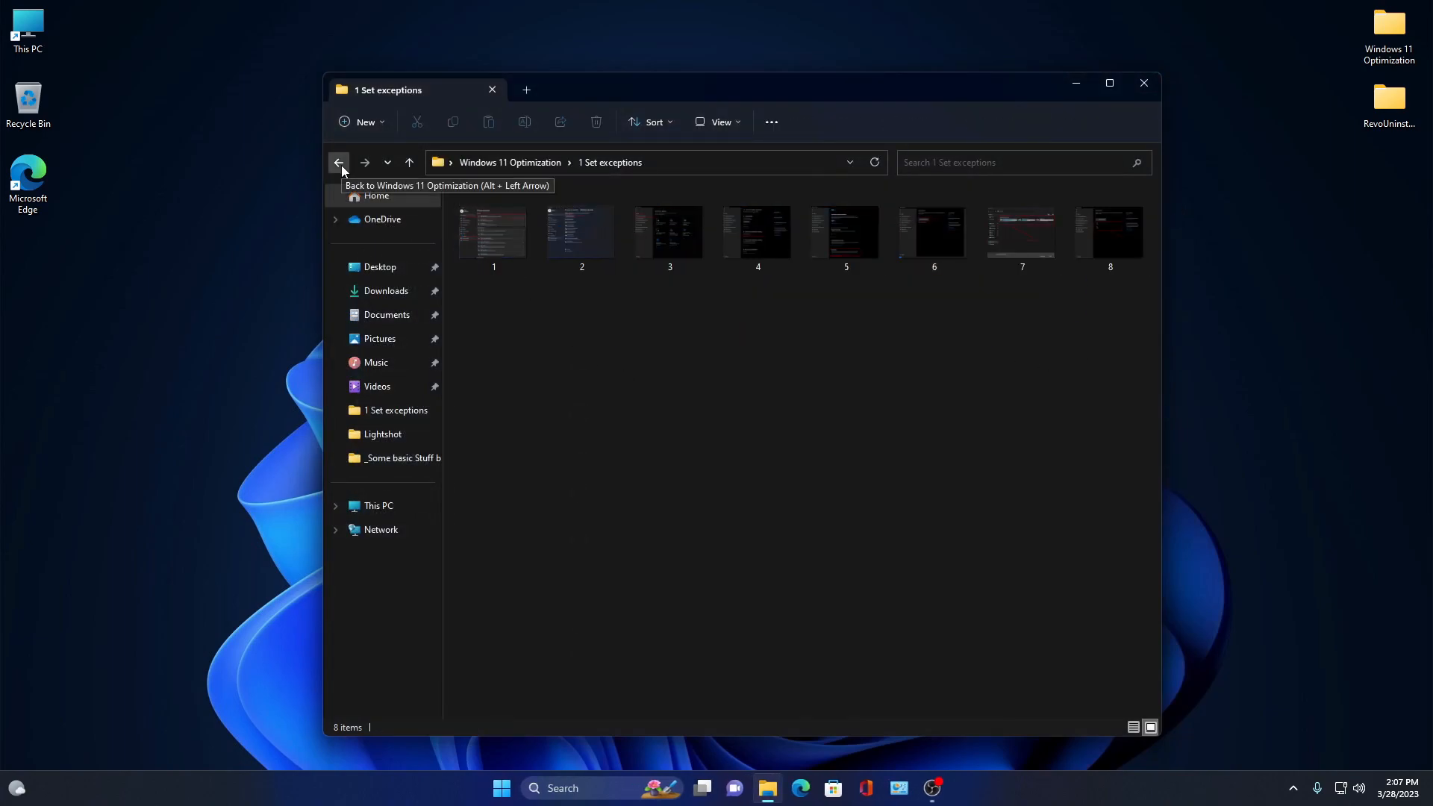
left_click(339, 163)
- Open the 2 Install Network Drivers subfolder with its Intel and Realtek shortcuts
double_click(561, 284)
left_click_drag(588, 323, 534, 200)
left_click_drag(662, 94, 826, 95)
left_click_drag(763, 300, 680, 203)
left_click_drag(966, 315, 747, 218)
left_click(1038, 298)
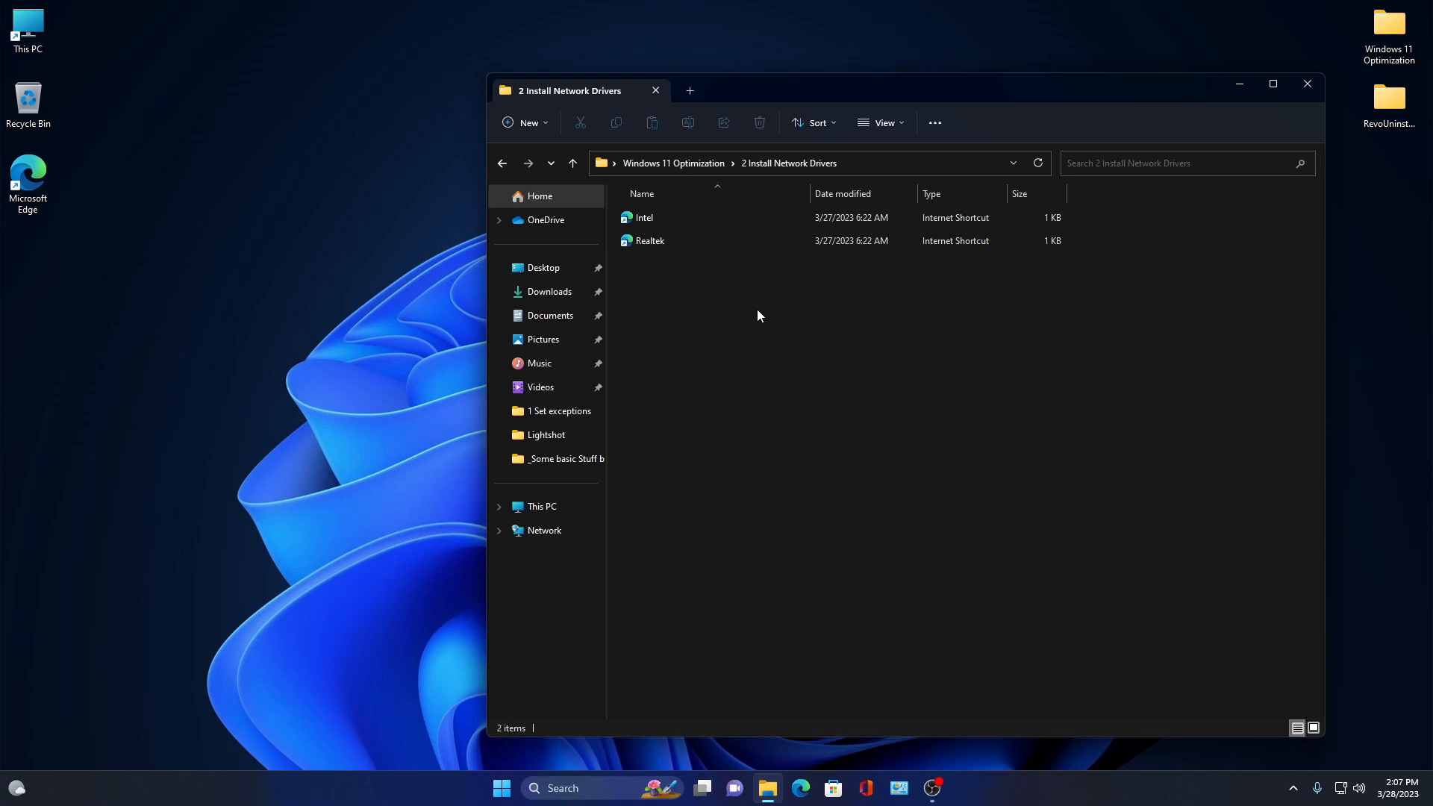
- Review the Intel and Realtek driver shortcuts and return to the Windows 11 Optimization folder
left_click_drag(781, 345, 685, 218)
left_click(872, 300)
left_click_drag(847, 293, 660, 214)
left_click(982, 390)
left_click_drag(1000, 295, 780, 213)
left_click(879, 371)
left_click(502, 162)
- Open the 3 Install softwares folder and its Games subfolder, selecting all game launcher shortcuts
double_click(732, 313)
left_click_drag(767, 463, 837, 477)
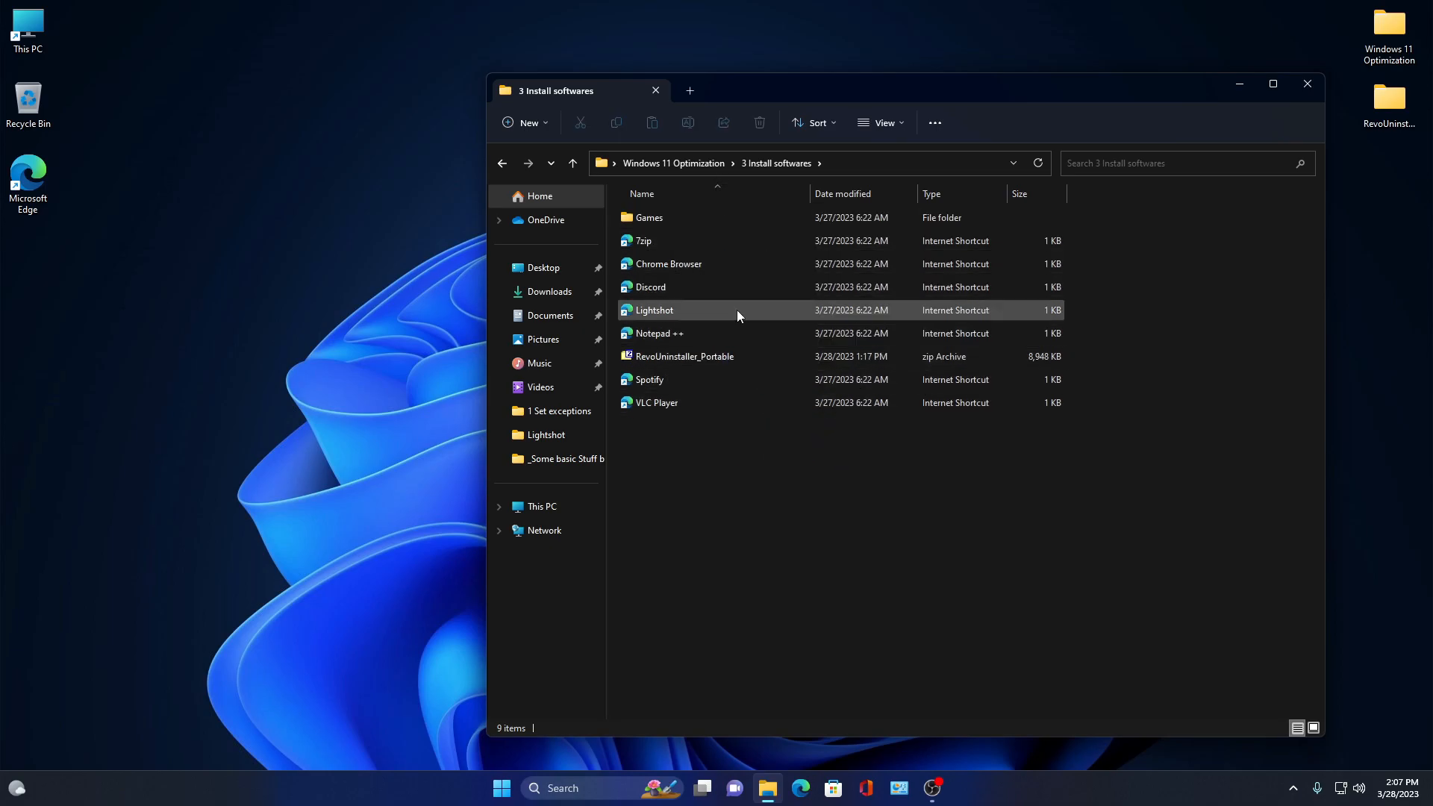
double_click(692, 221)
left_click_drag(763, 446, 797, 222)
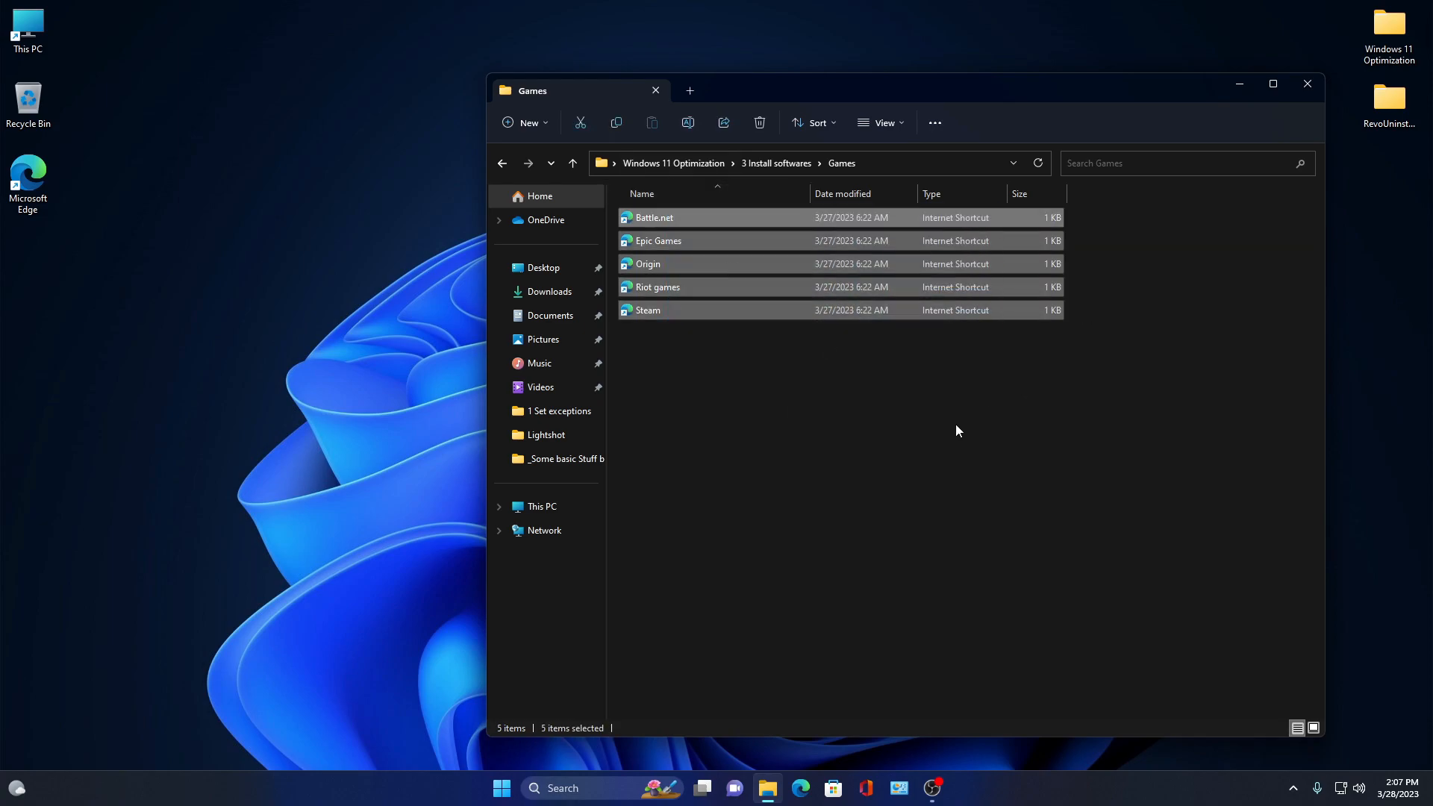
- Review the game launcher shortcuts and return to the 3 Install softwares folder
left_click(886, 387)
left_click_drag(726, 343, 712, 196)
left_click_drag(750, 387, 699, 180)
left_click_drag(698, 366, 674, 188)
left_click_drag(1119, 342, 815, 202)
left_click_drag(1236, 327, 888, 220)
left_click_drag(1049, 267, 869, 196)
left_click_drag(1140, 319, 858, 181)
left_click(505, 165)
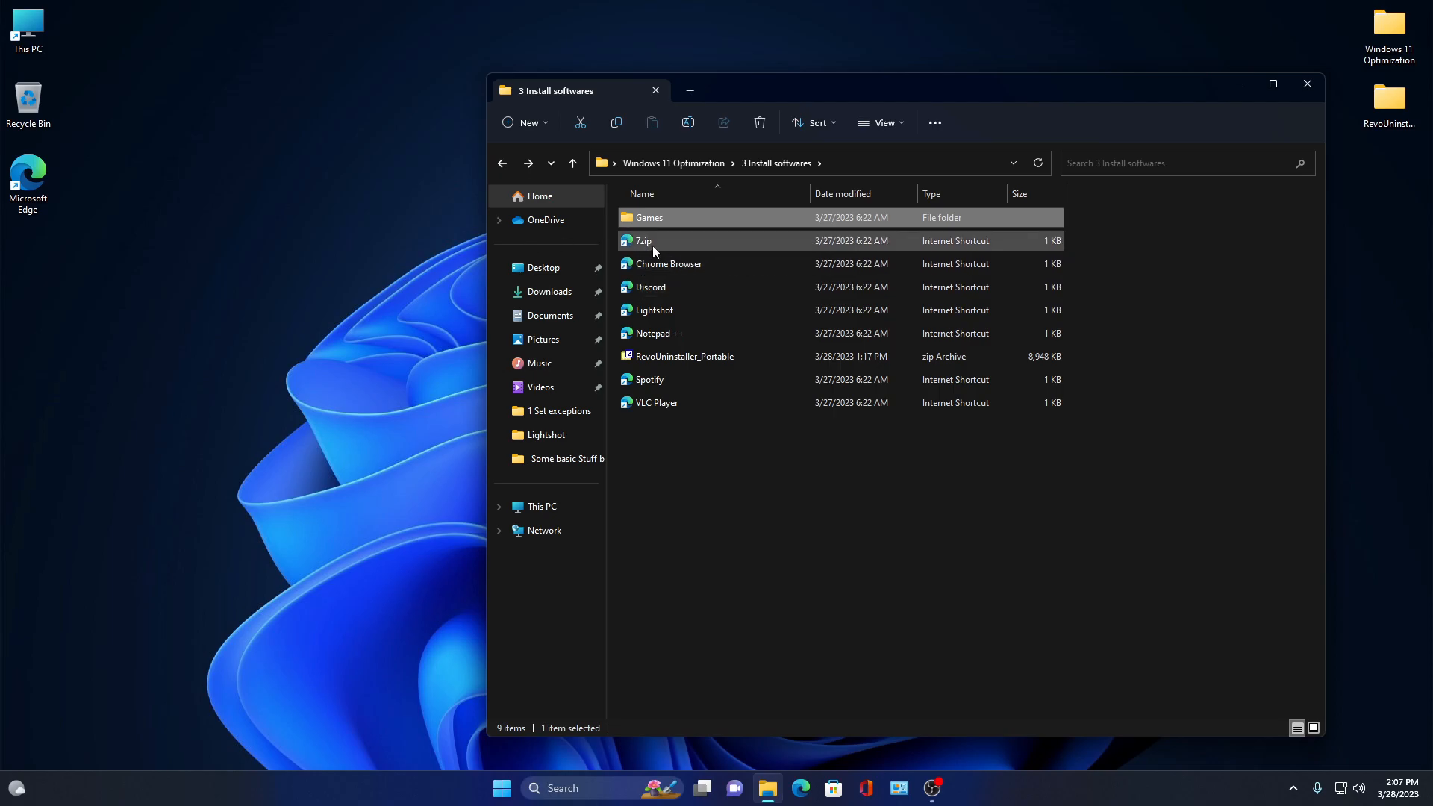
- Select each software shortcut in turn, from 7zip down to VLC Player
left_click(654, 244)
left_click(694, 261)
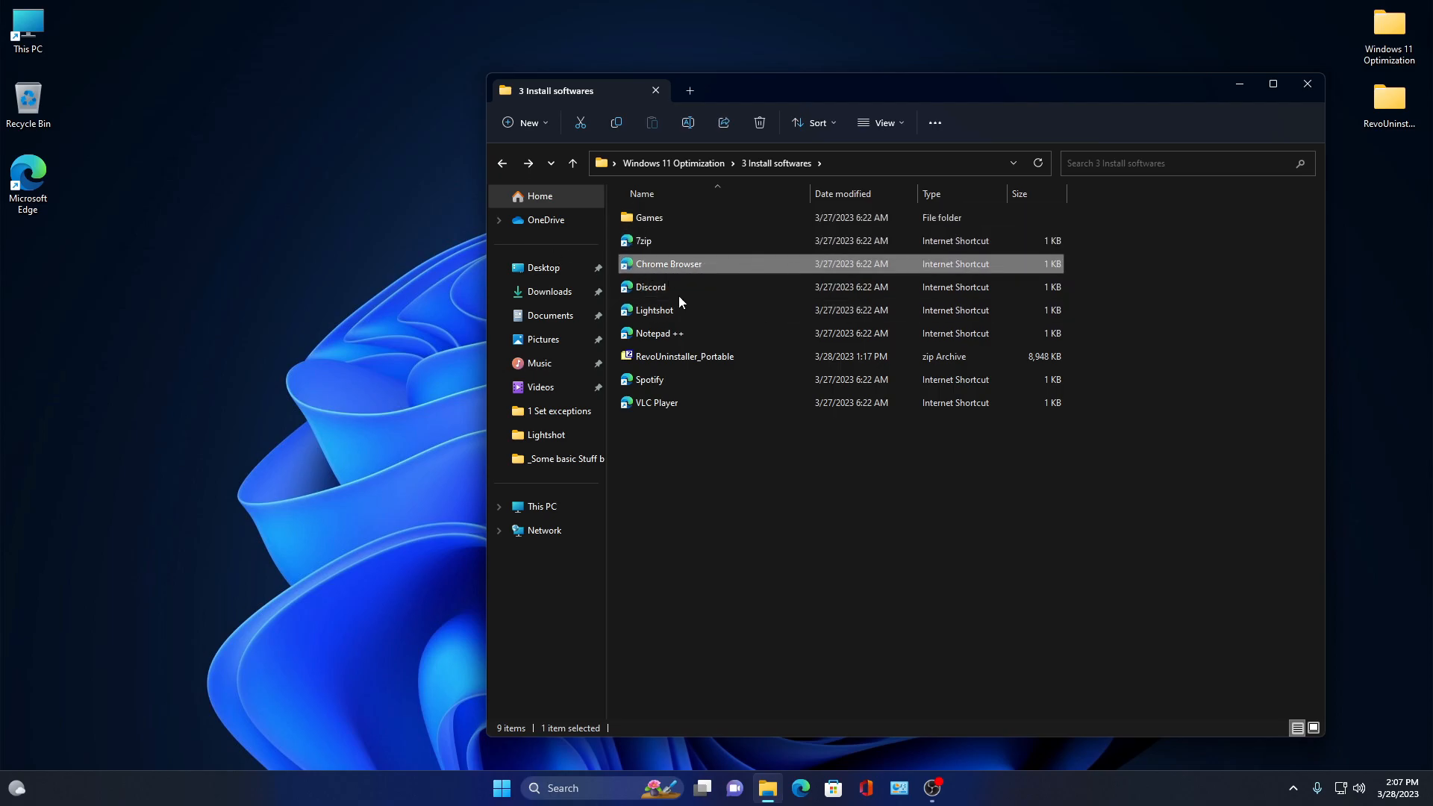
left_click(678, 286)
left_click(691, 311)
left_click(679, 336)
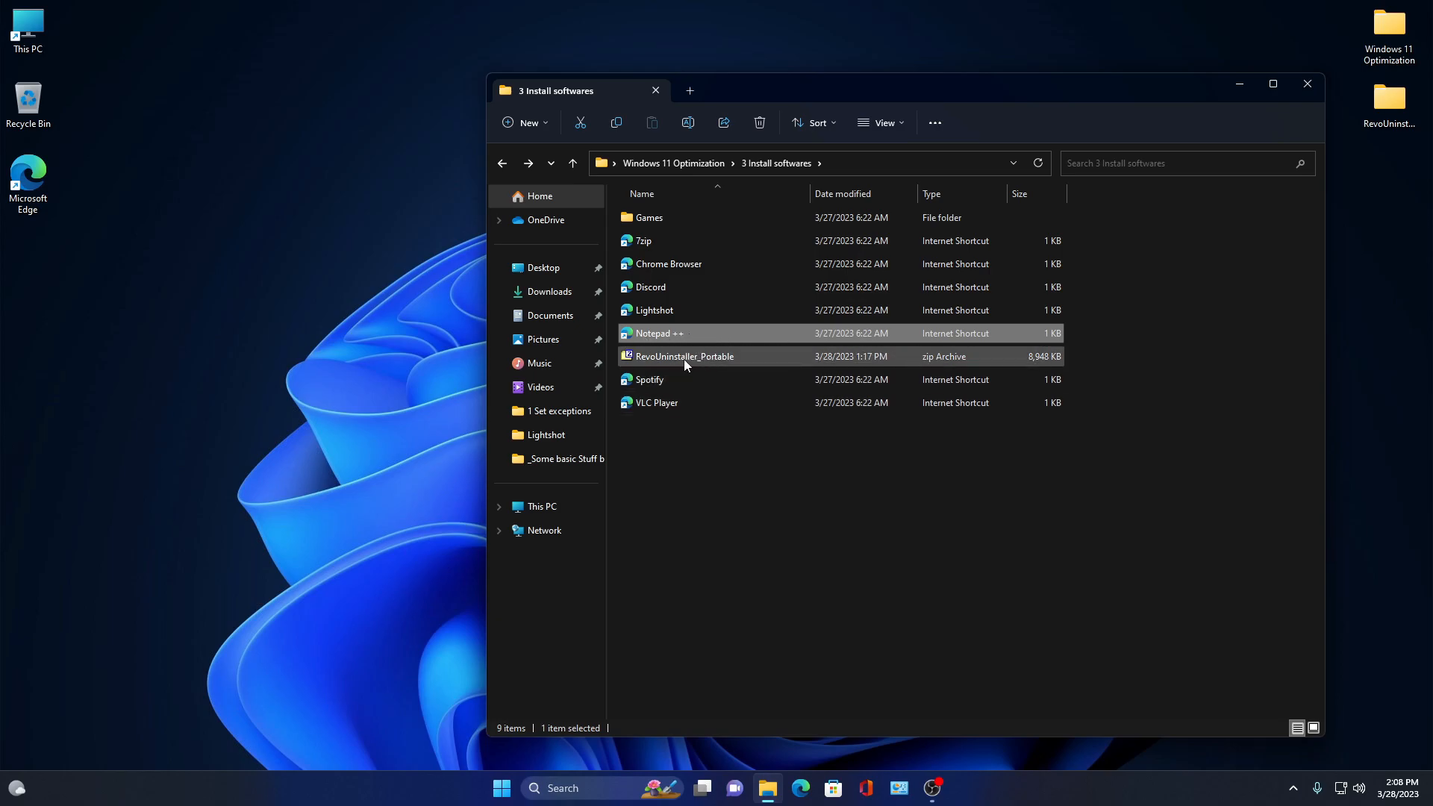
left_click(749, 361)
left_click(691, 377)
left_click(694, 404)
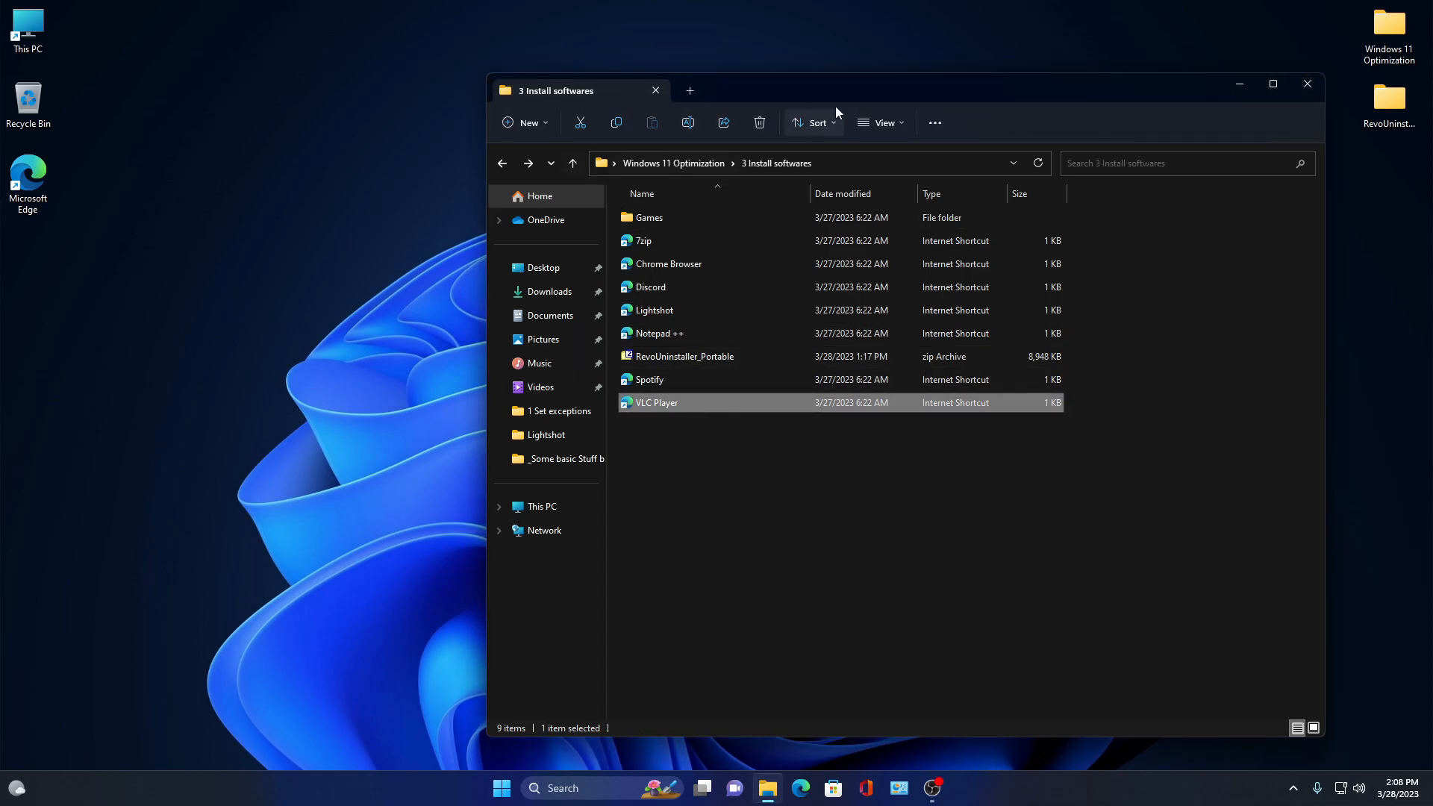
- Return to the Windows 11 Optimization folder and close File Explorer
left_click_drag(834, 106, 747, 108)
left_click(418, 169)
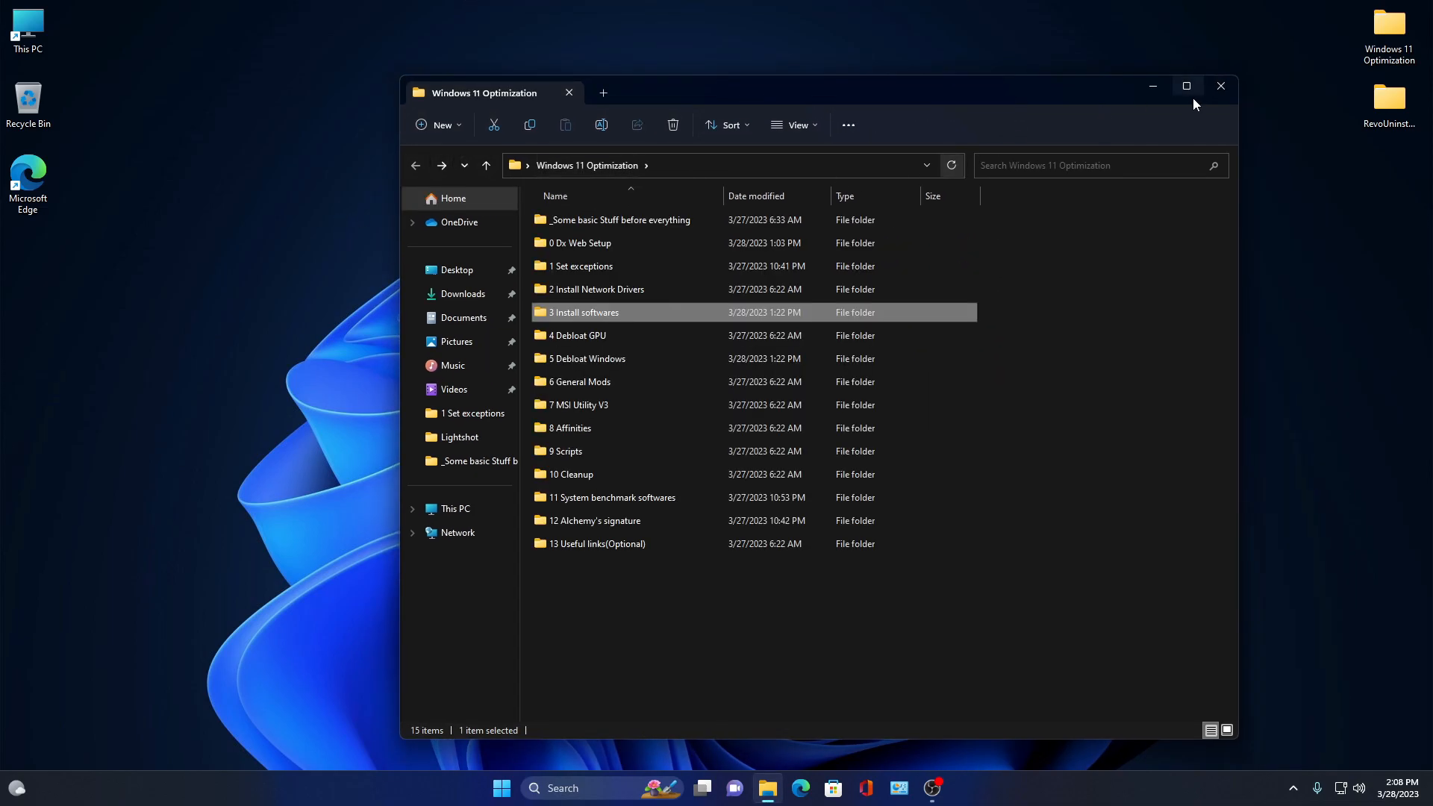
left_click(1221, 91)
- Select the RevoUninstaller_Portable folder on the desktop
right_click(1386, 107)
left_click(1123, 69)
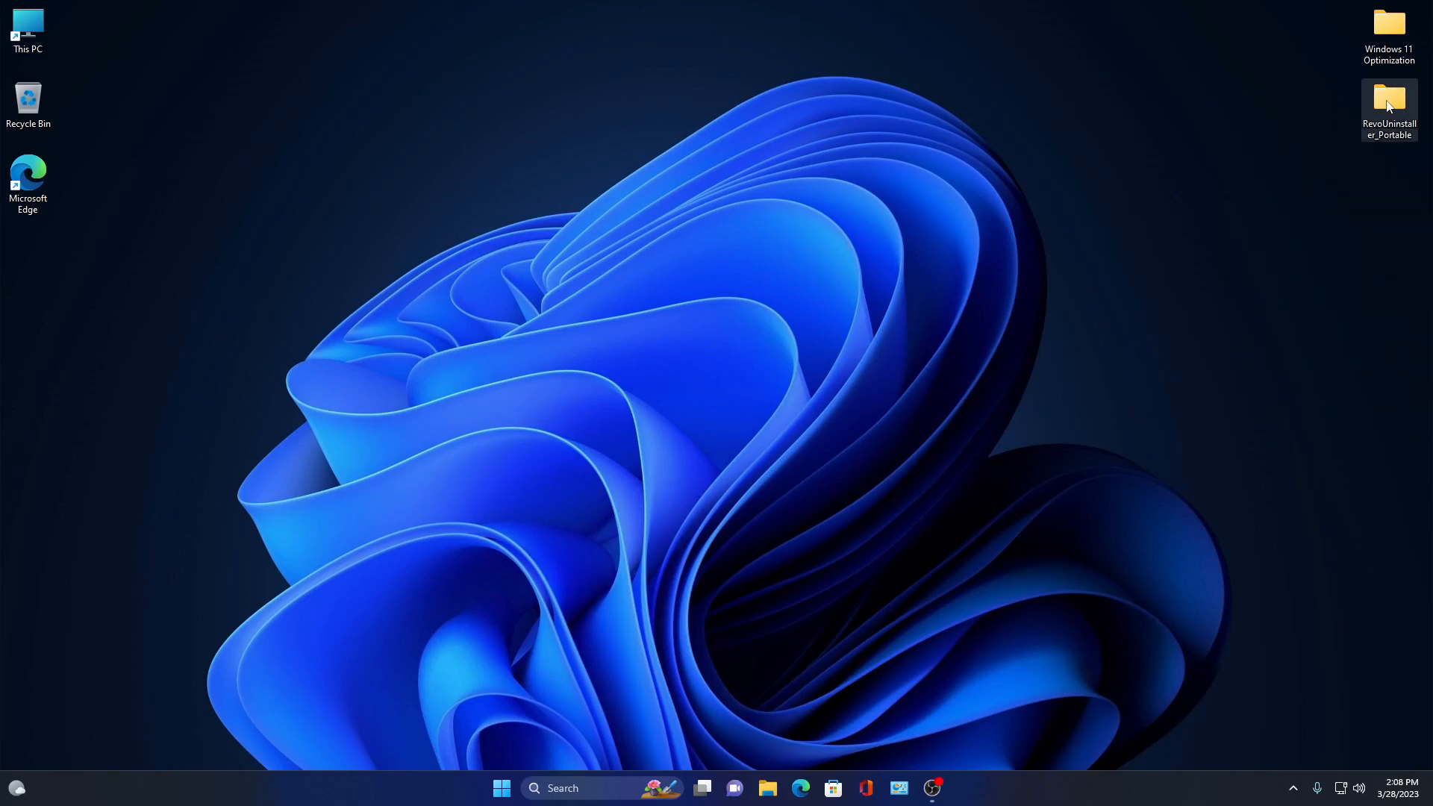
- Open the RevoUninstaller_Portable folder and launch the Revo Uninstaller portable app from its x64 subfolder
double_click(1388, 106)
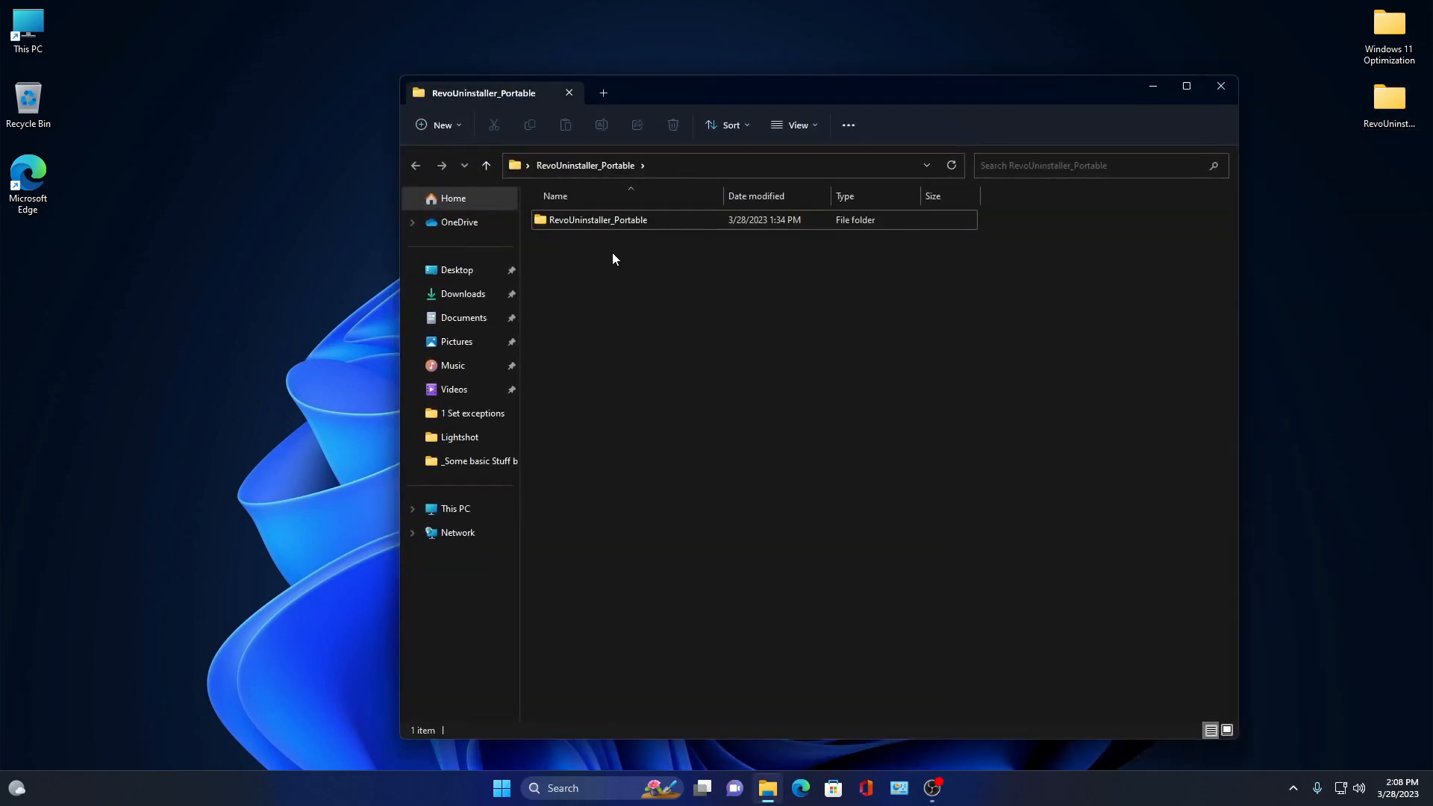
left_click_drag(615, 94, 583, 83)
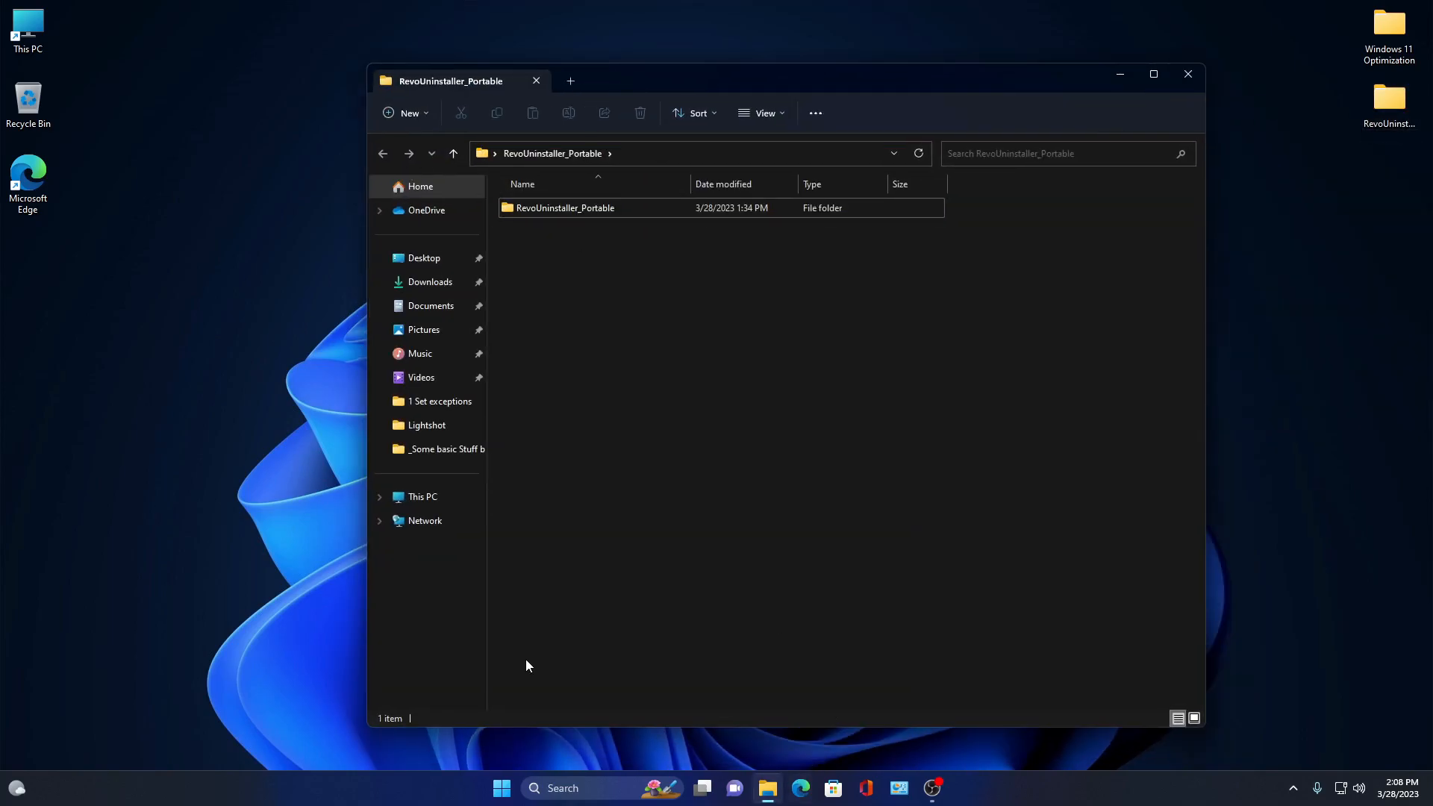
double_click(574, 203)
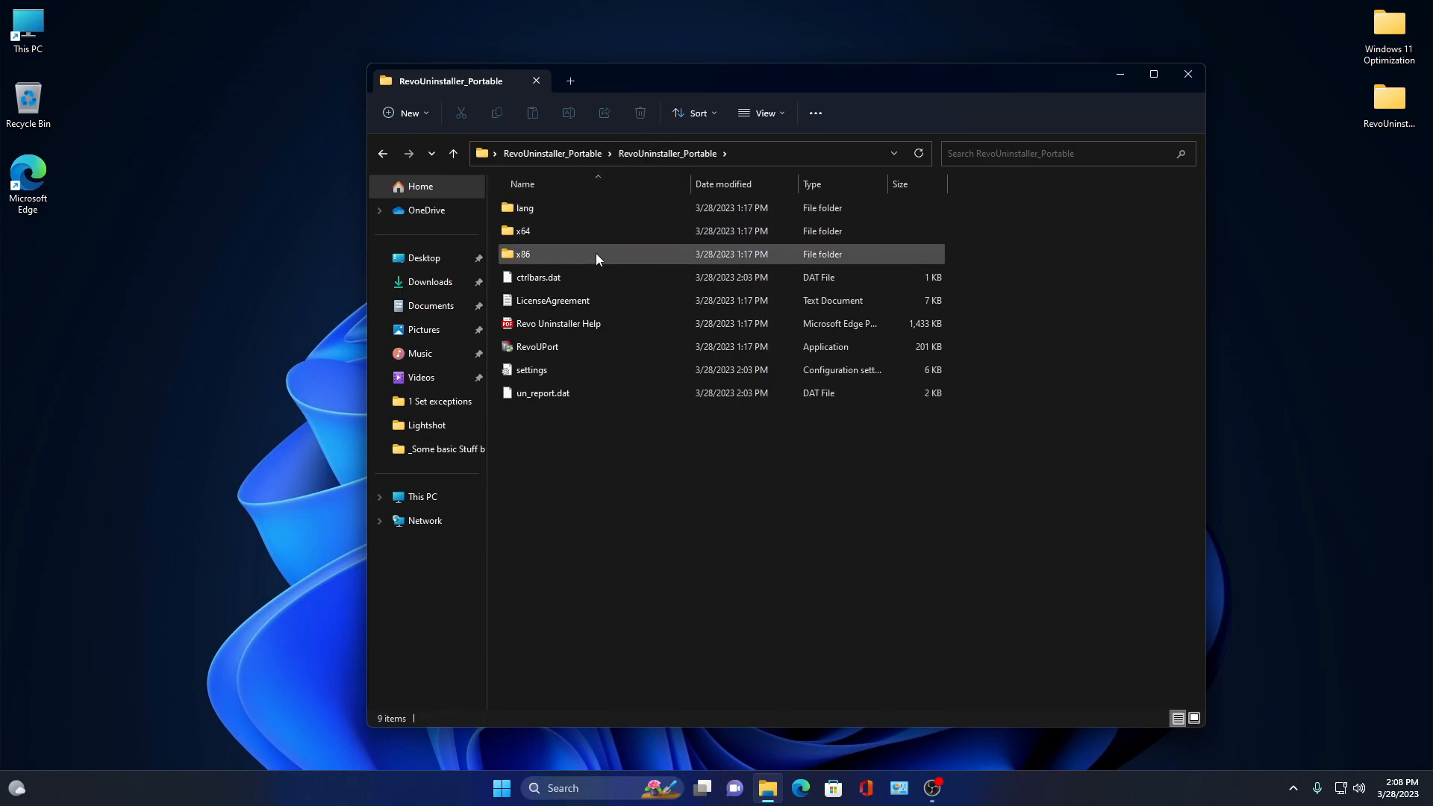
double_click(589, 233)
double_click(566, 207)
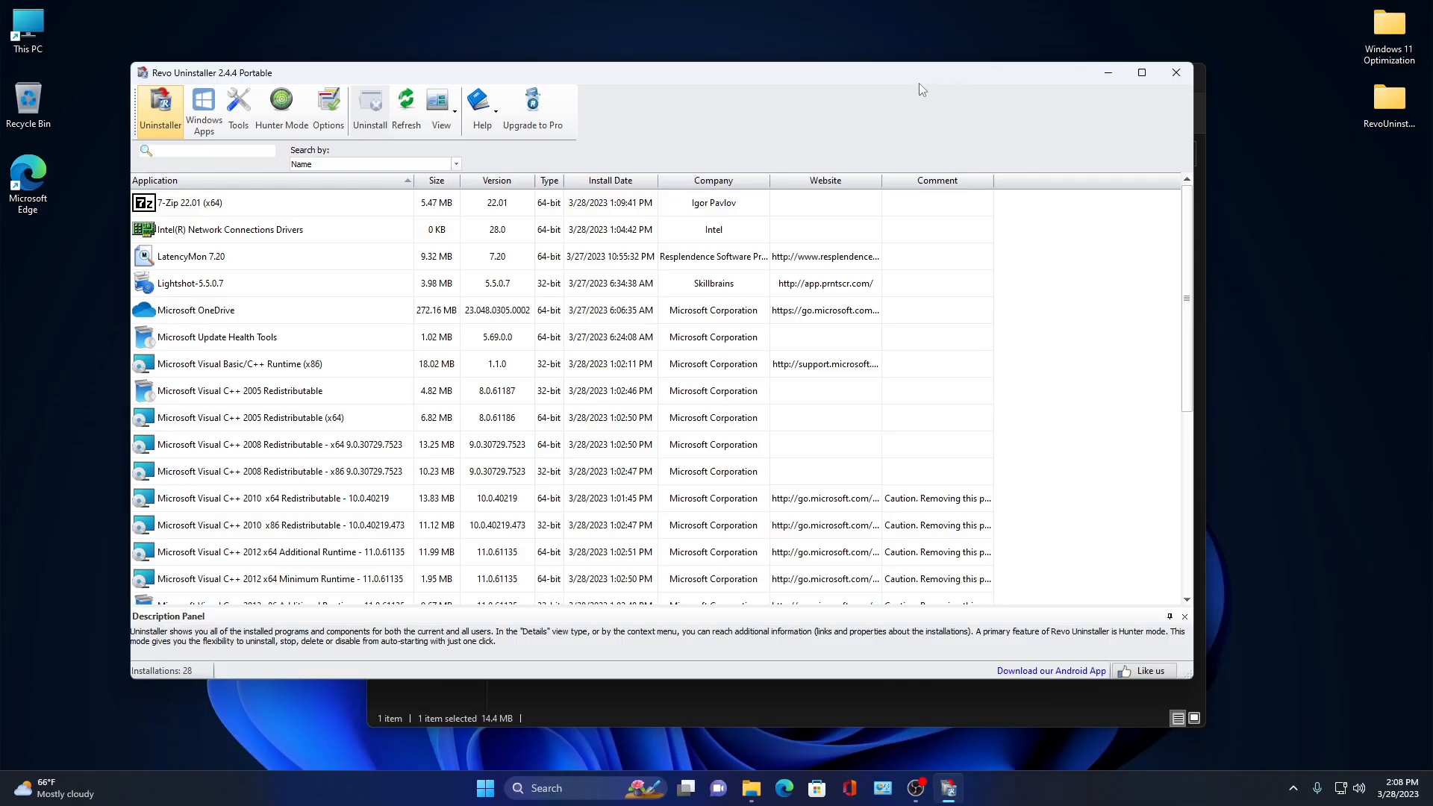
left_click_drag(920, 83, 1049, 36)
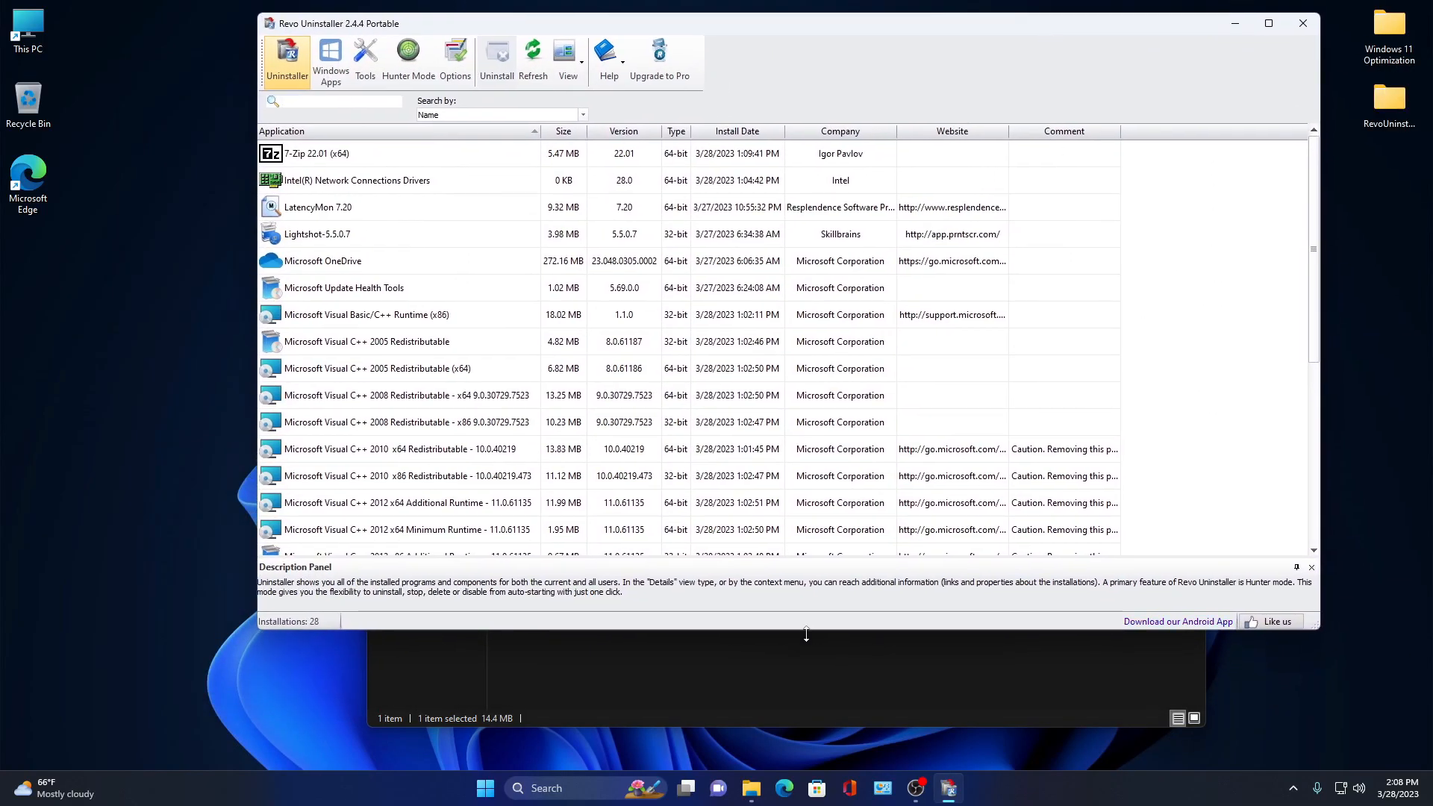
- Enlarge the Revo Uninstaller window and scroll through the list of installed programs
double_click(806, 632)
left_click(394, 176)
scroll(448, 336, "down", 3)
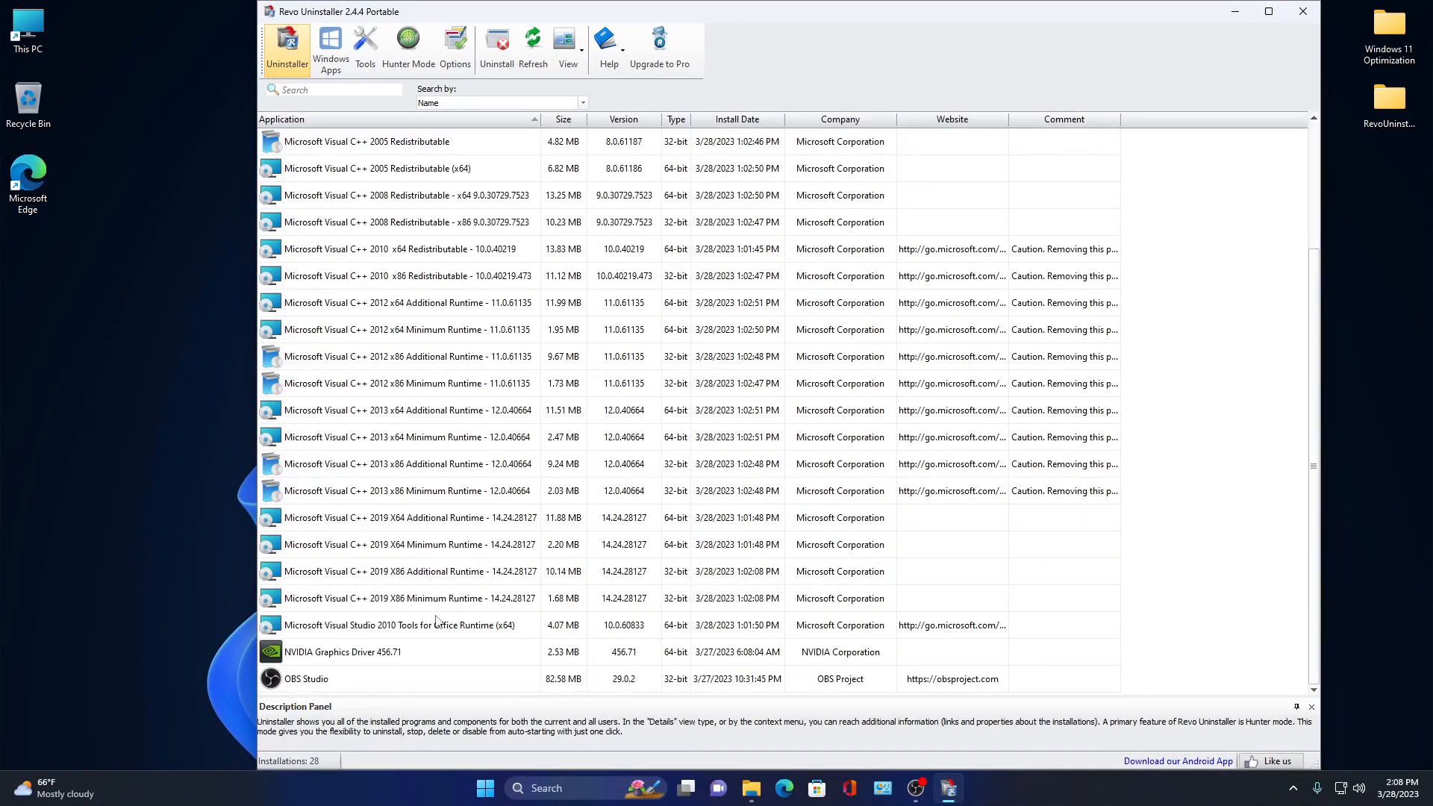
scroll(400, 567, "up", 3)
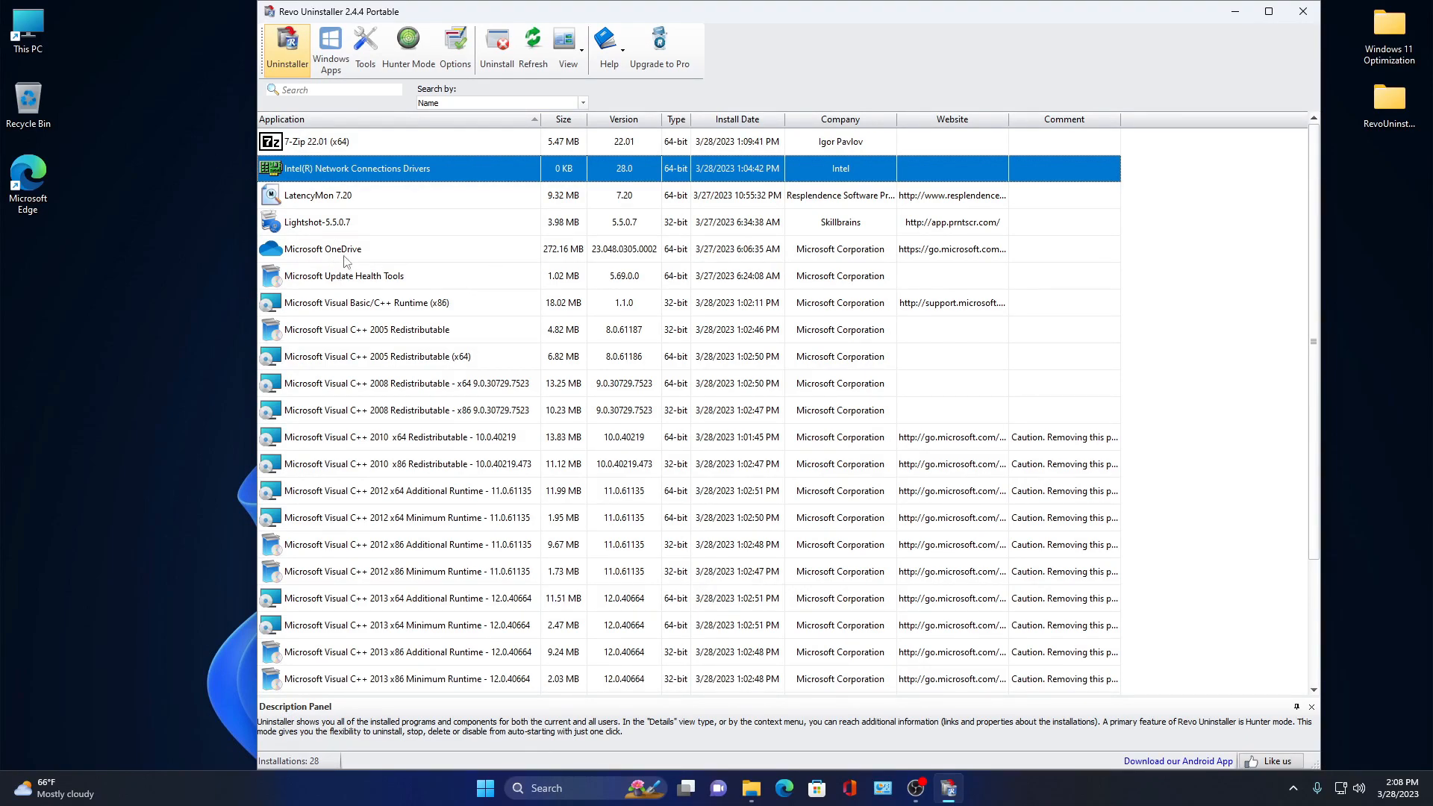
left_click(344, 254)
- In Options, turn off checking for updates on startup and making a System Restore Point before uninstall
left_click(455, 46)
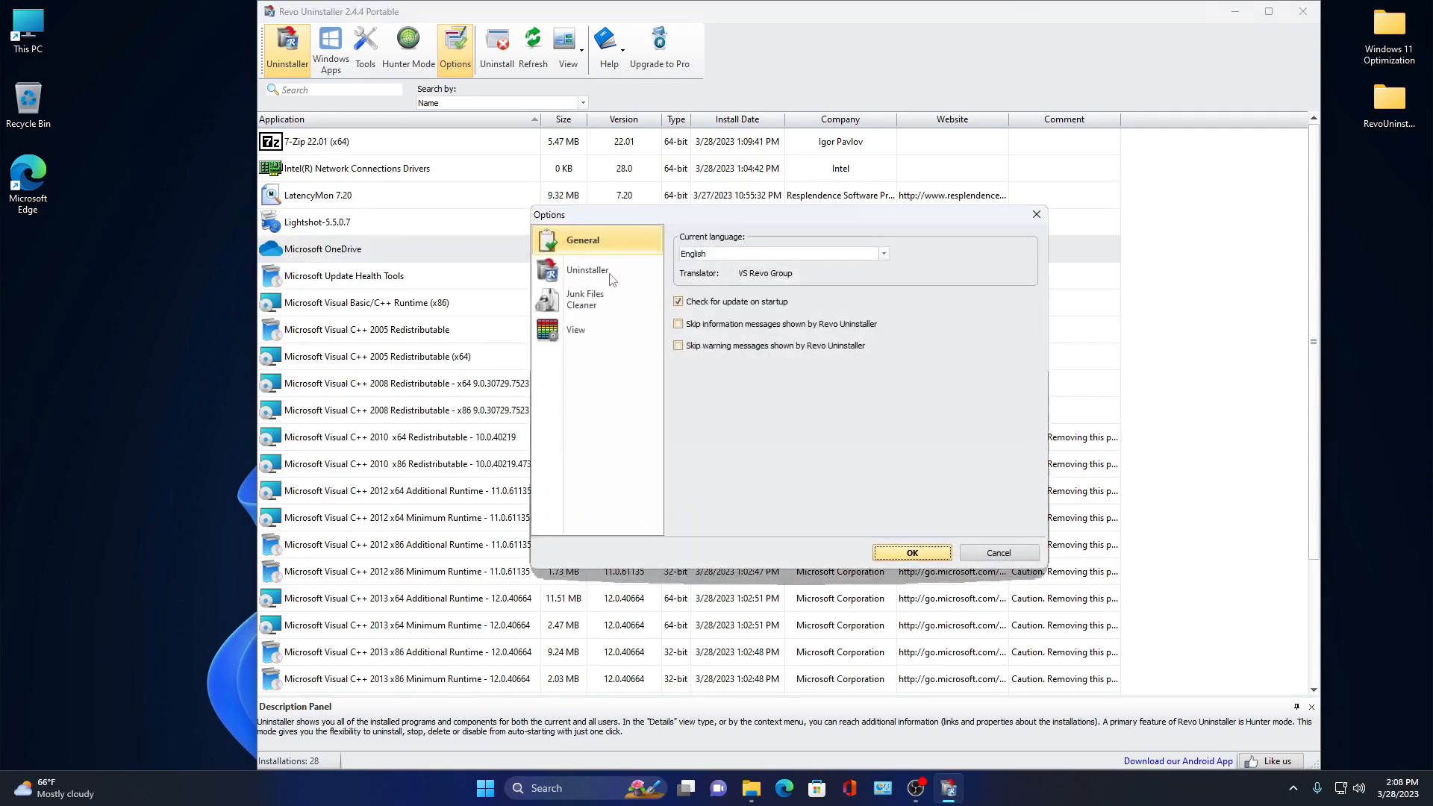
left_click(699, 303)
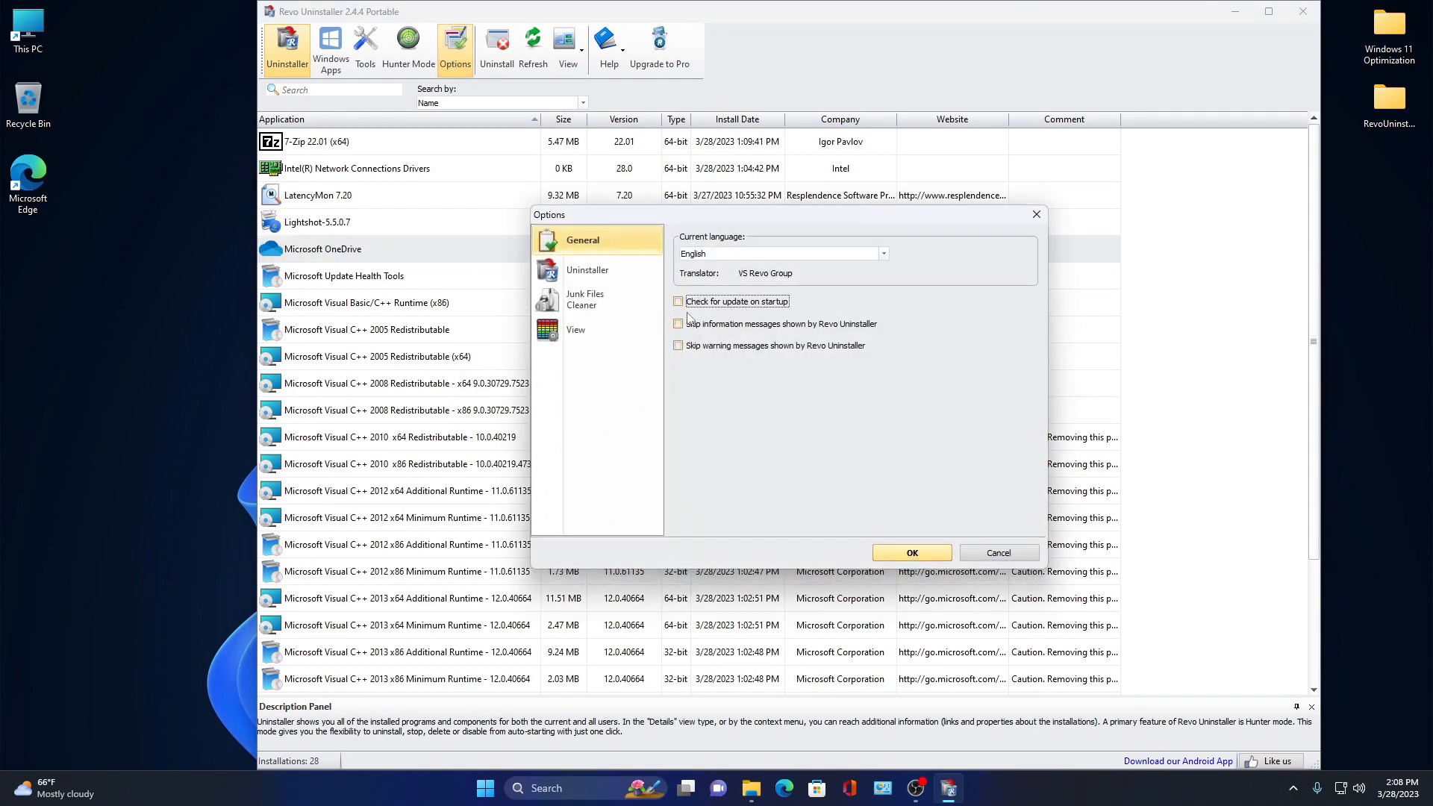
left_click(615, 297)
left_click(627, 274)
left_click(722, 383)
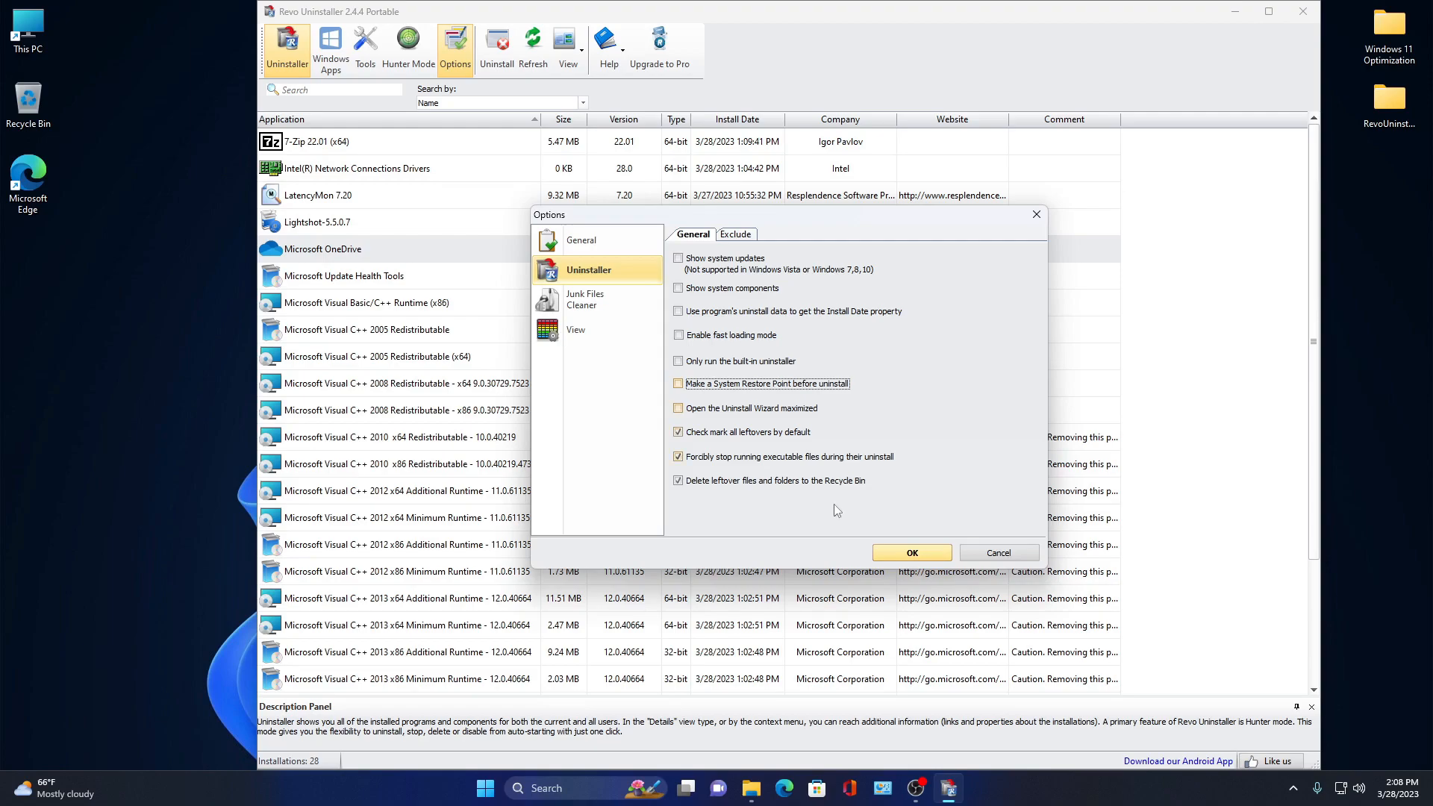
left_click(911, 552)
- Uninstall Microsoft OneDrive and start the leftover scan in Advanced mode
left_click(359, 257)
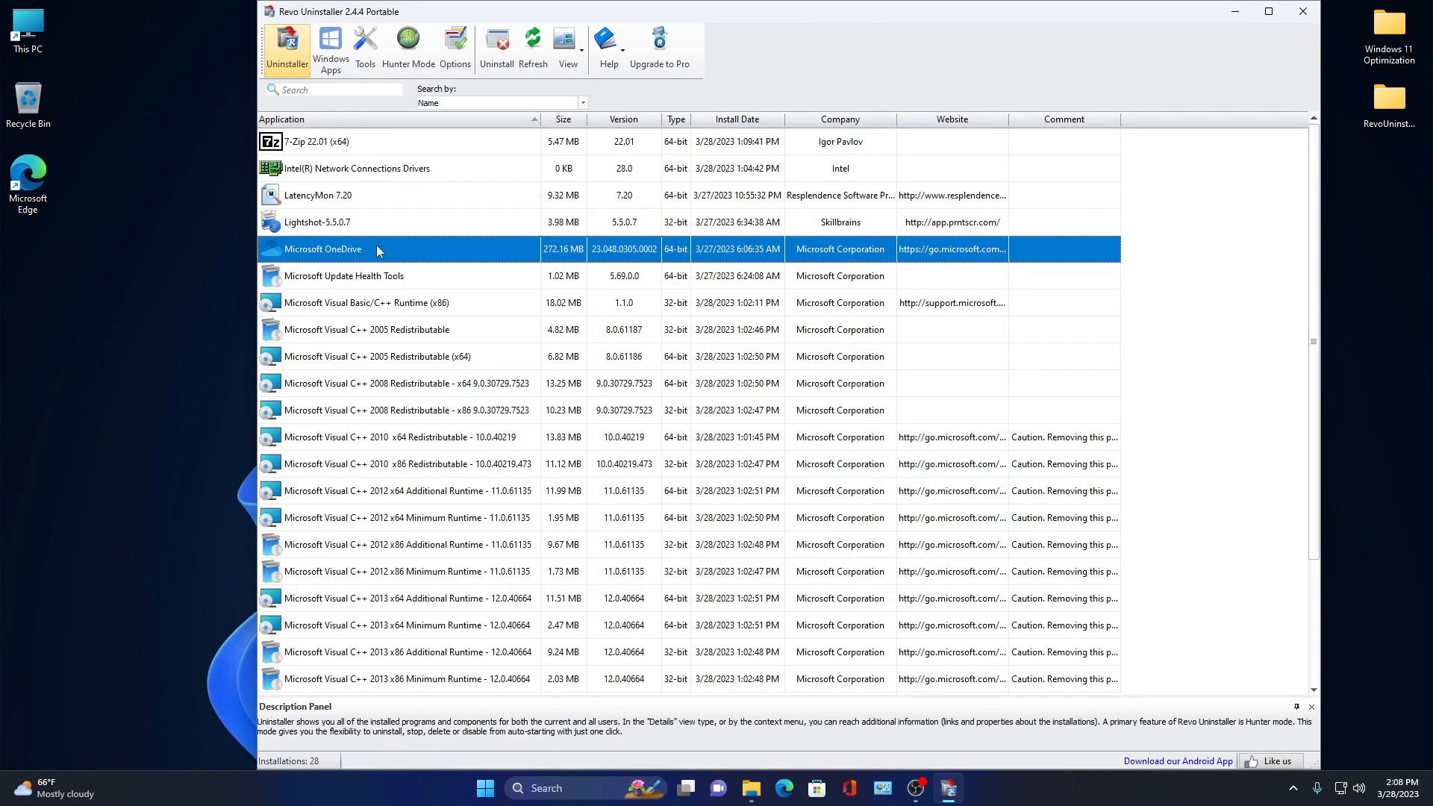
double_click(376, 251)
left_click(944, 531)
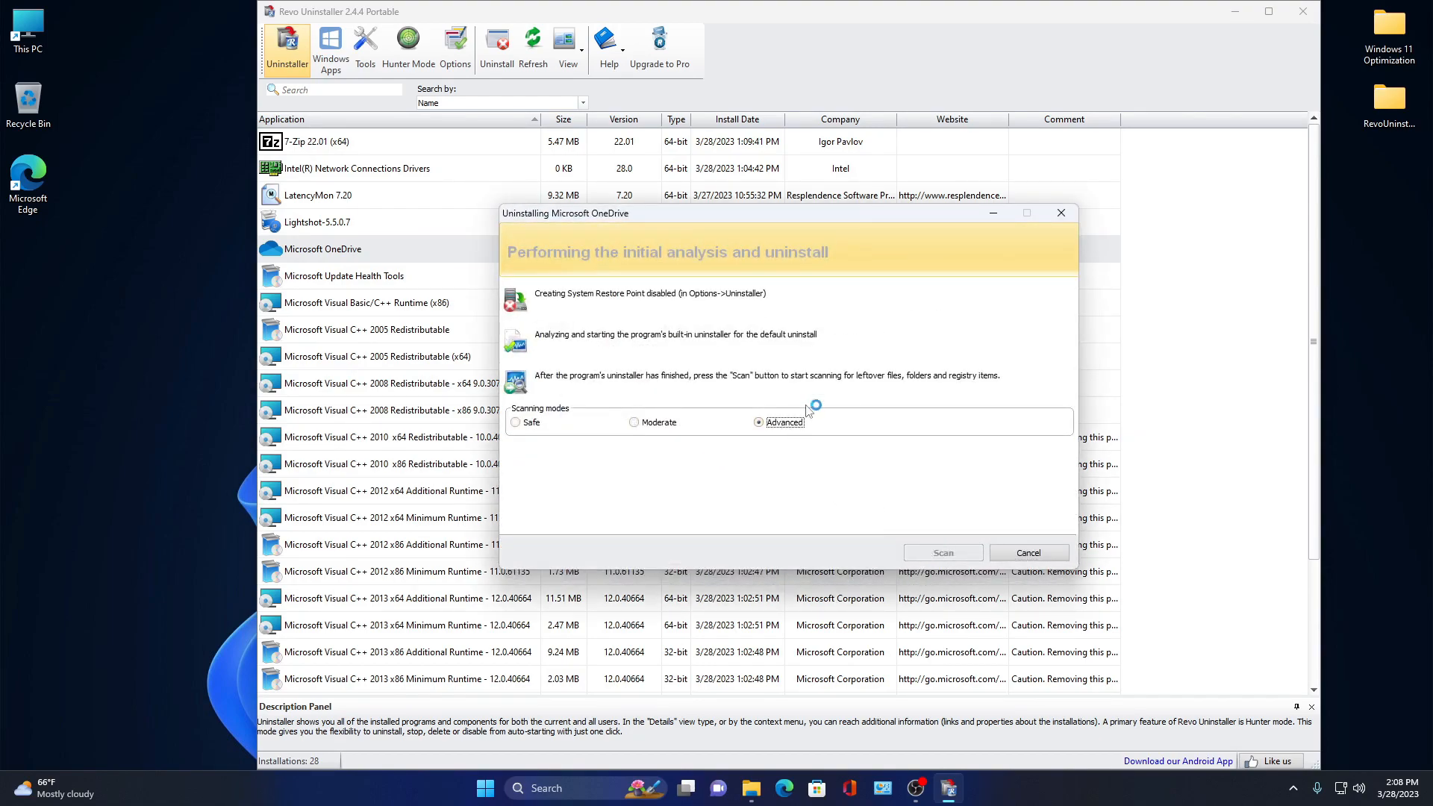
left_click_drag(809, 216, 827, 214)
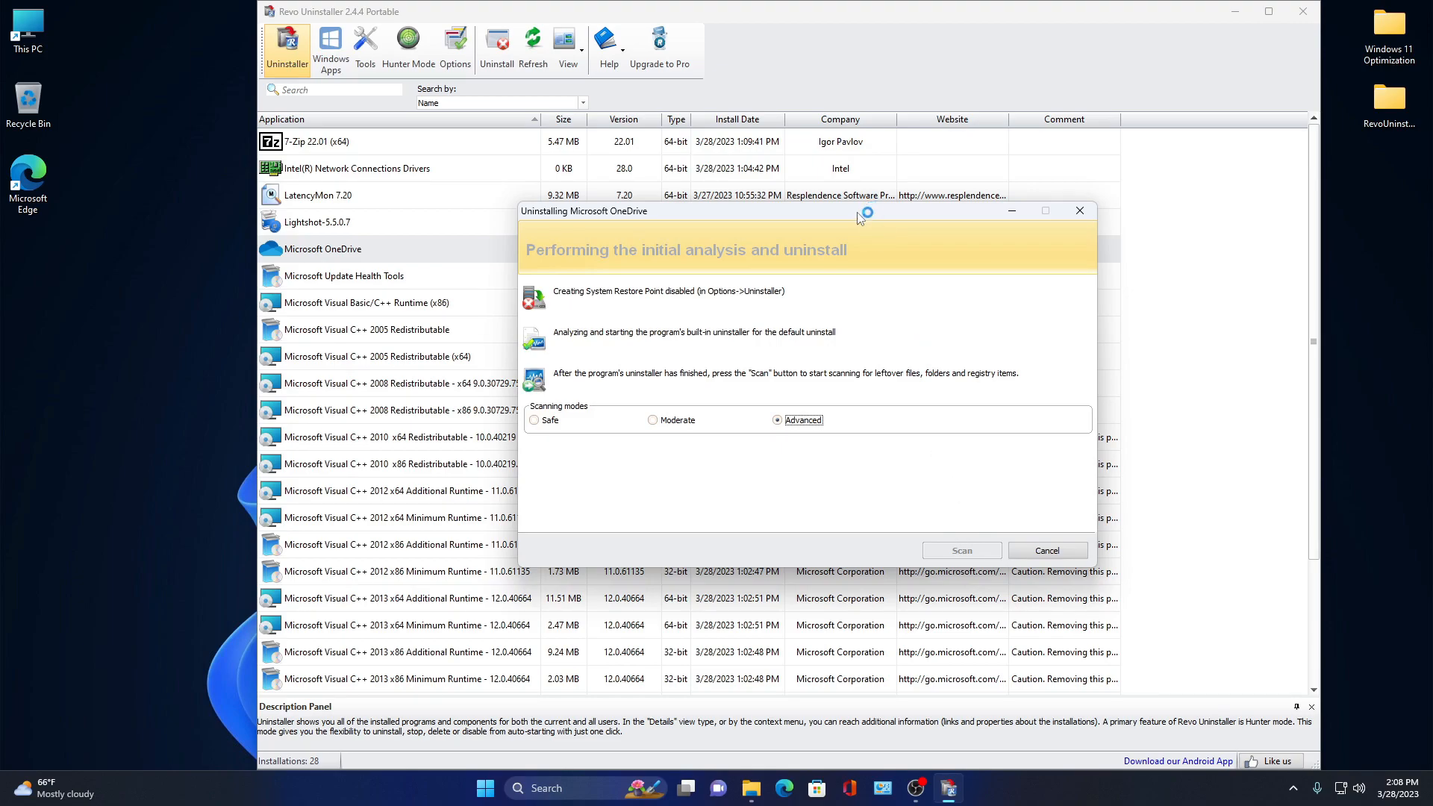
left_click_drag(862, 214, 752, 235)
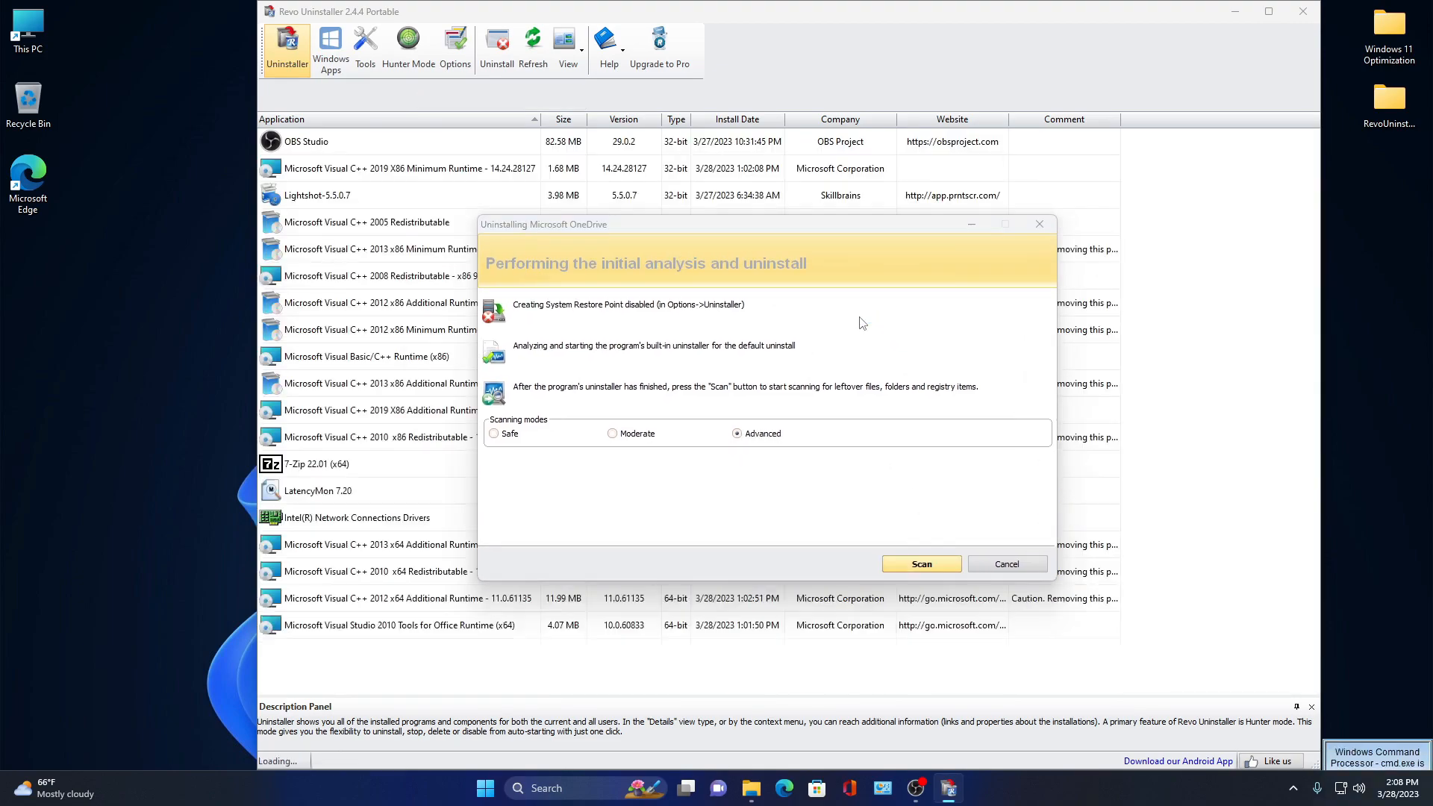
left_click(904, 563)
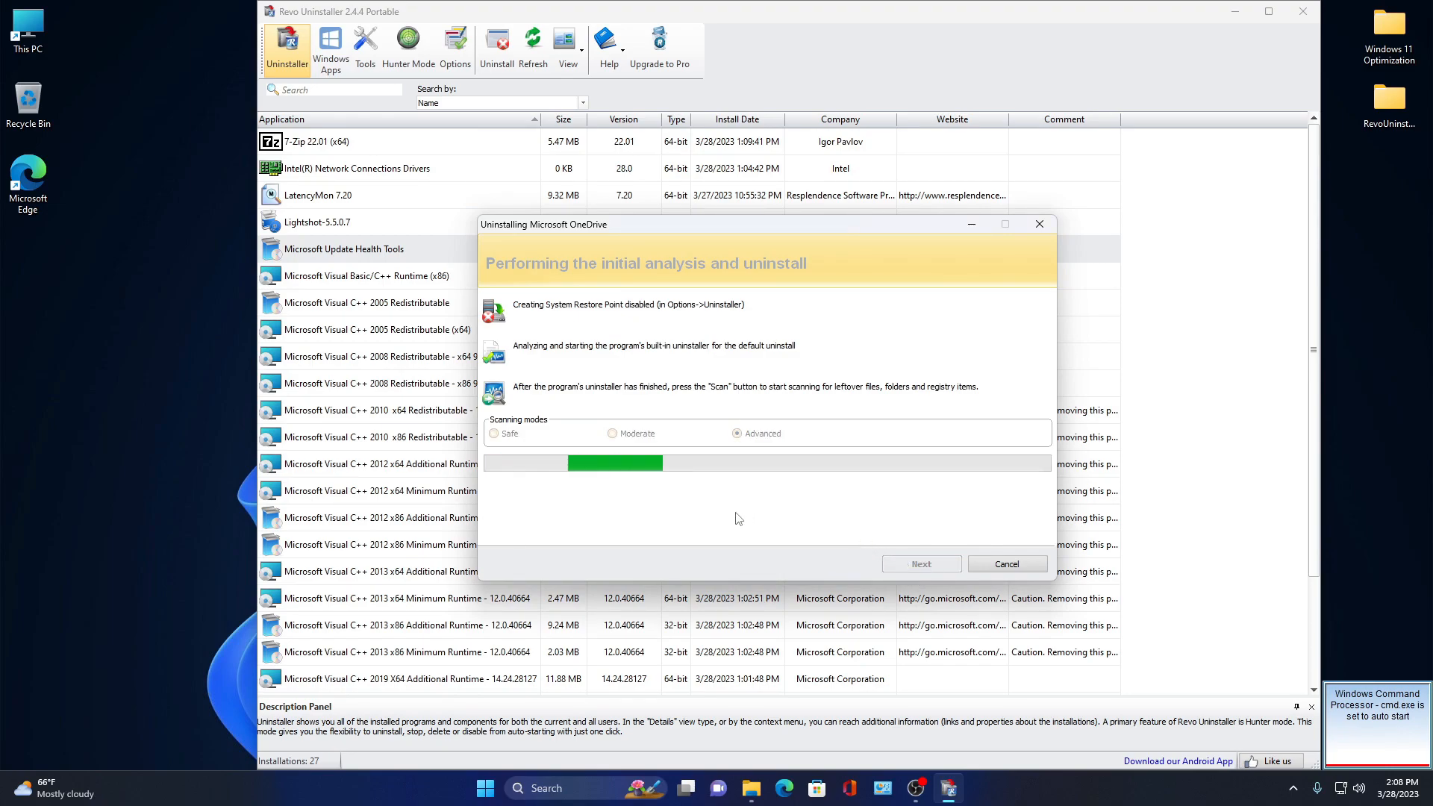
- Delete all of OneDrive's leftover registry items and files, then finish the uninstall
left_click(544, 524)
left_click(646, 524)
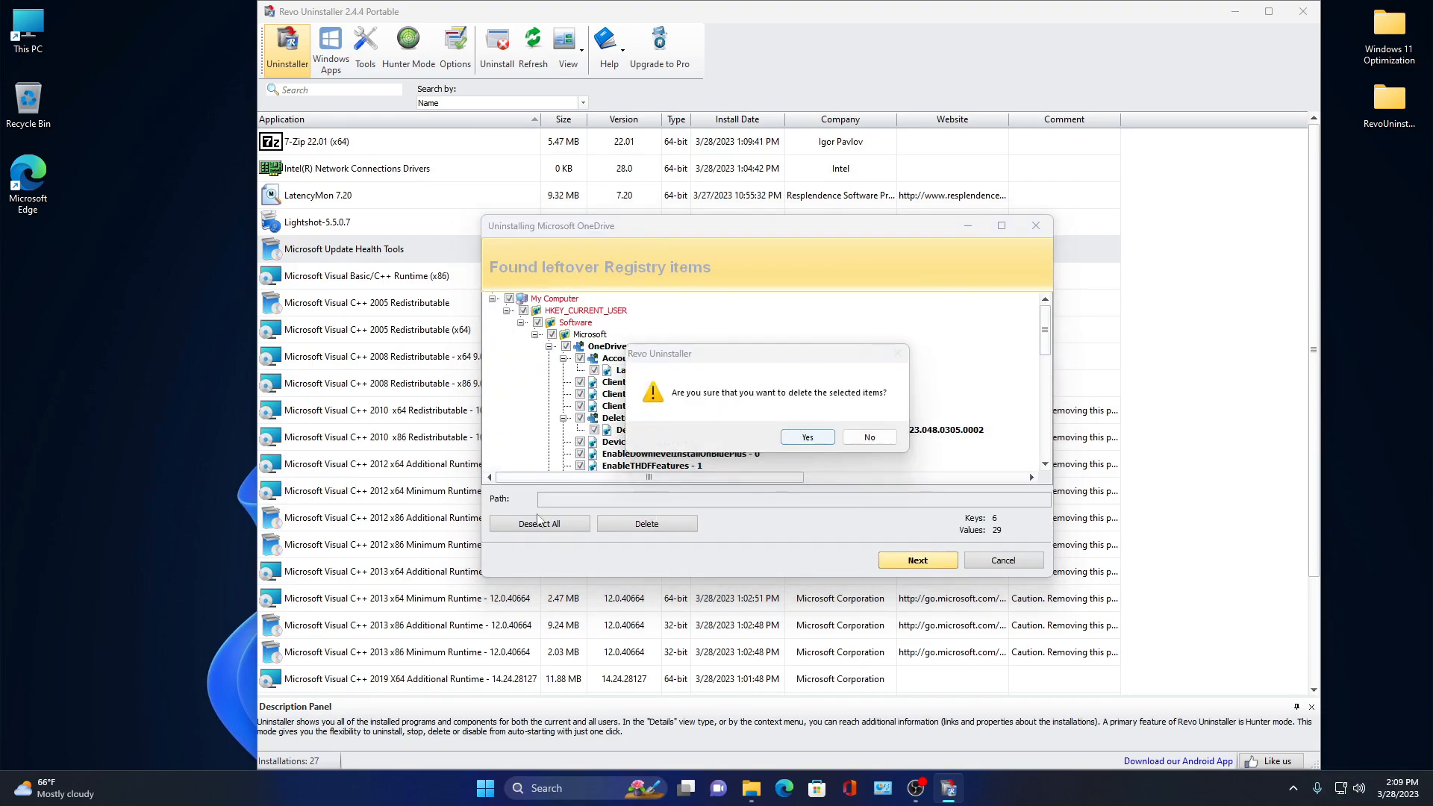
left_click(807, 437)
left_click(627, 524)
left_click(809, 437)
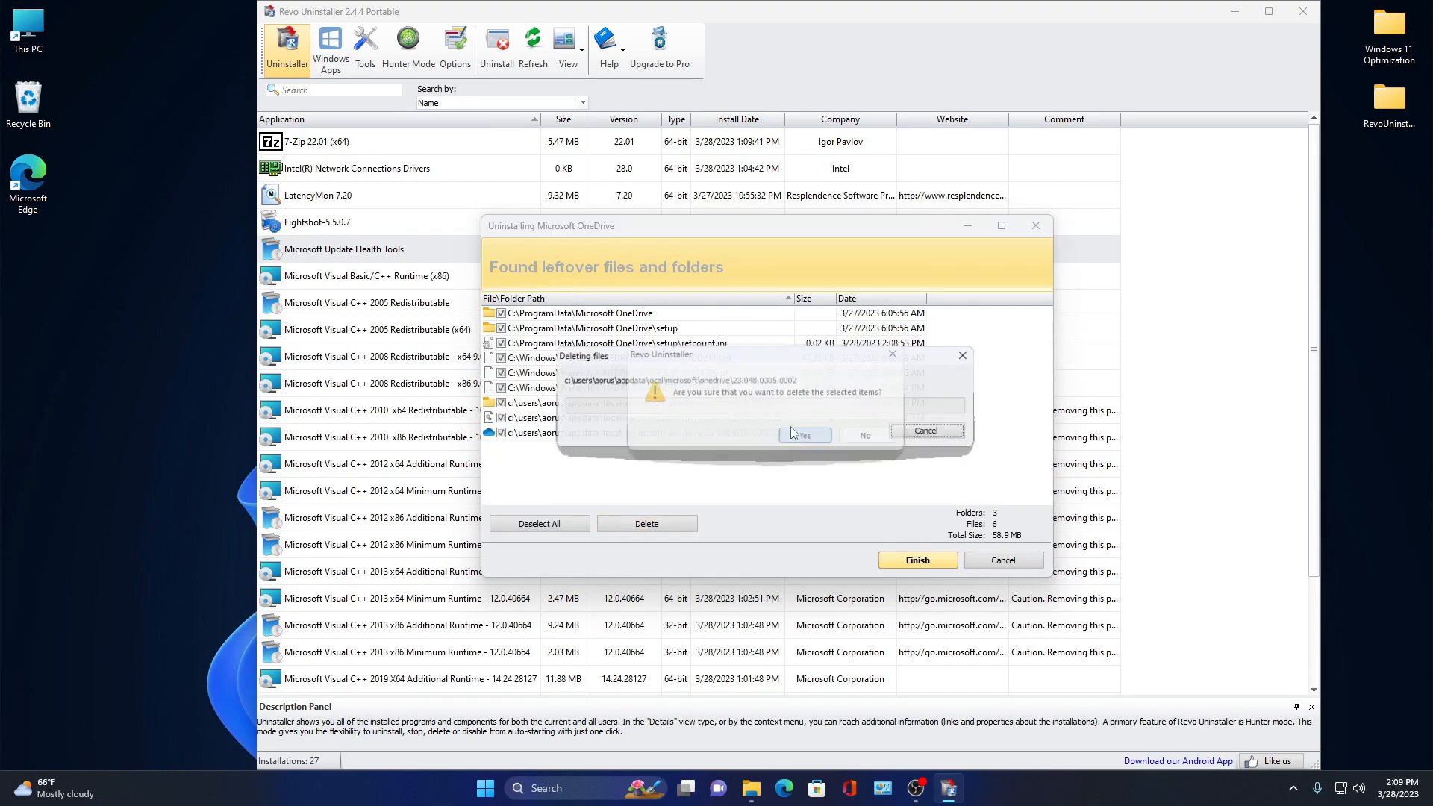
left_click(899, 436)
left_click(899, 561)
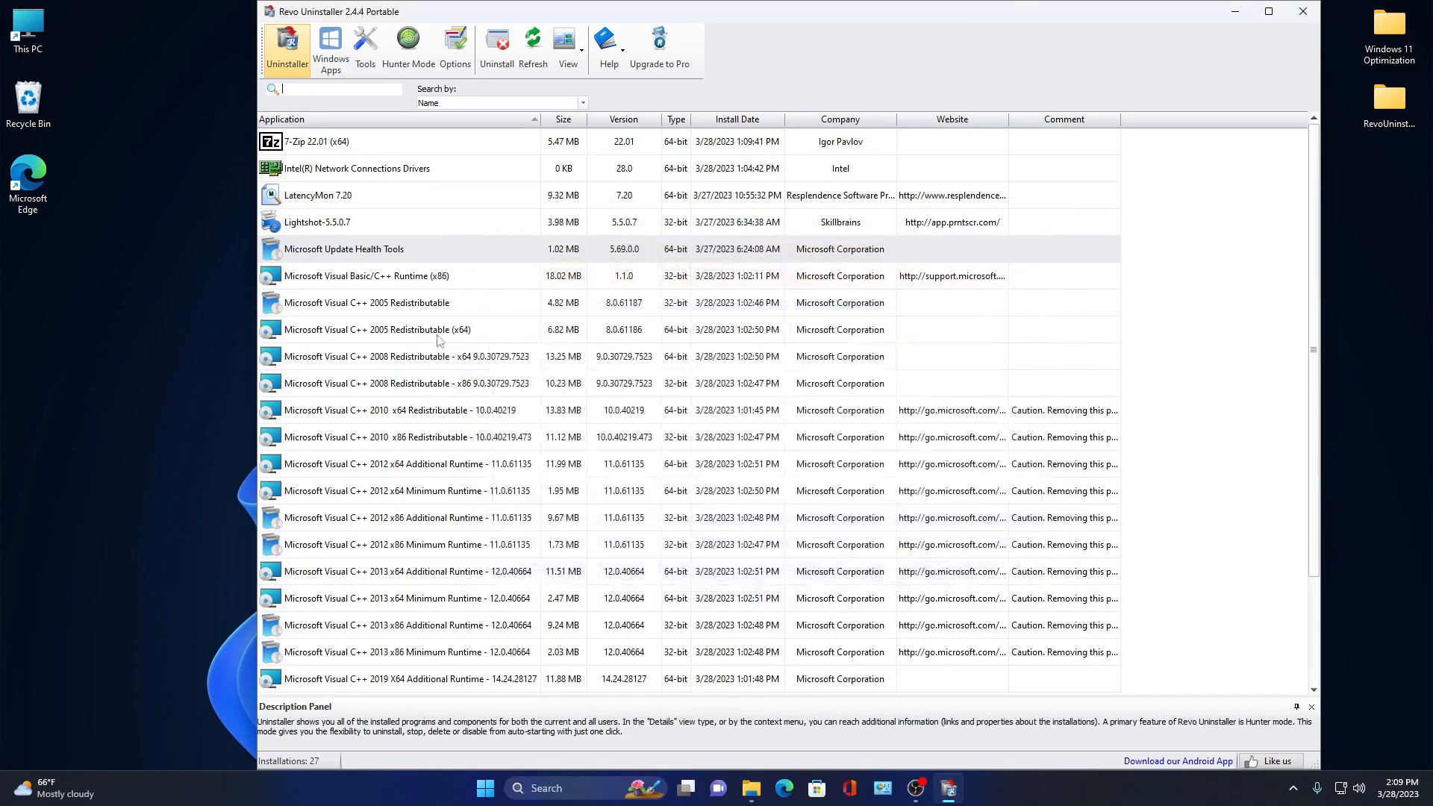
- Uninstall Microsoft Update Health Tools and delete its leftover registry items and folder
right_click(329, 248)
left_click(340, 256)
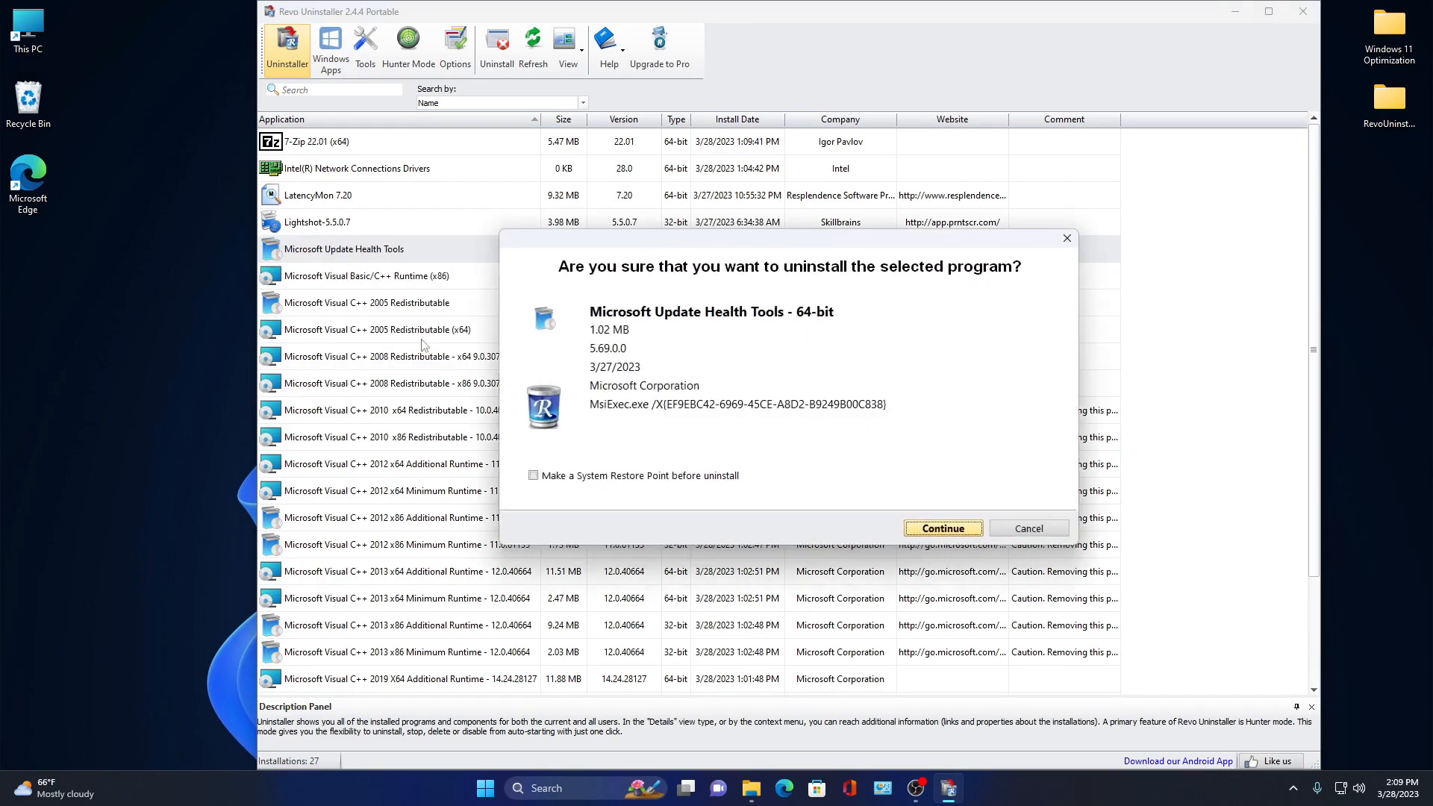
left_click(947, 528)
left_click(684, 420)
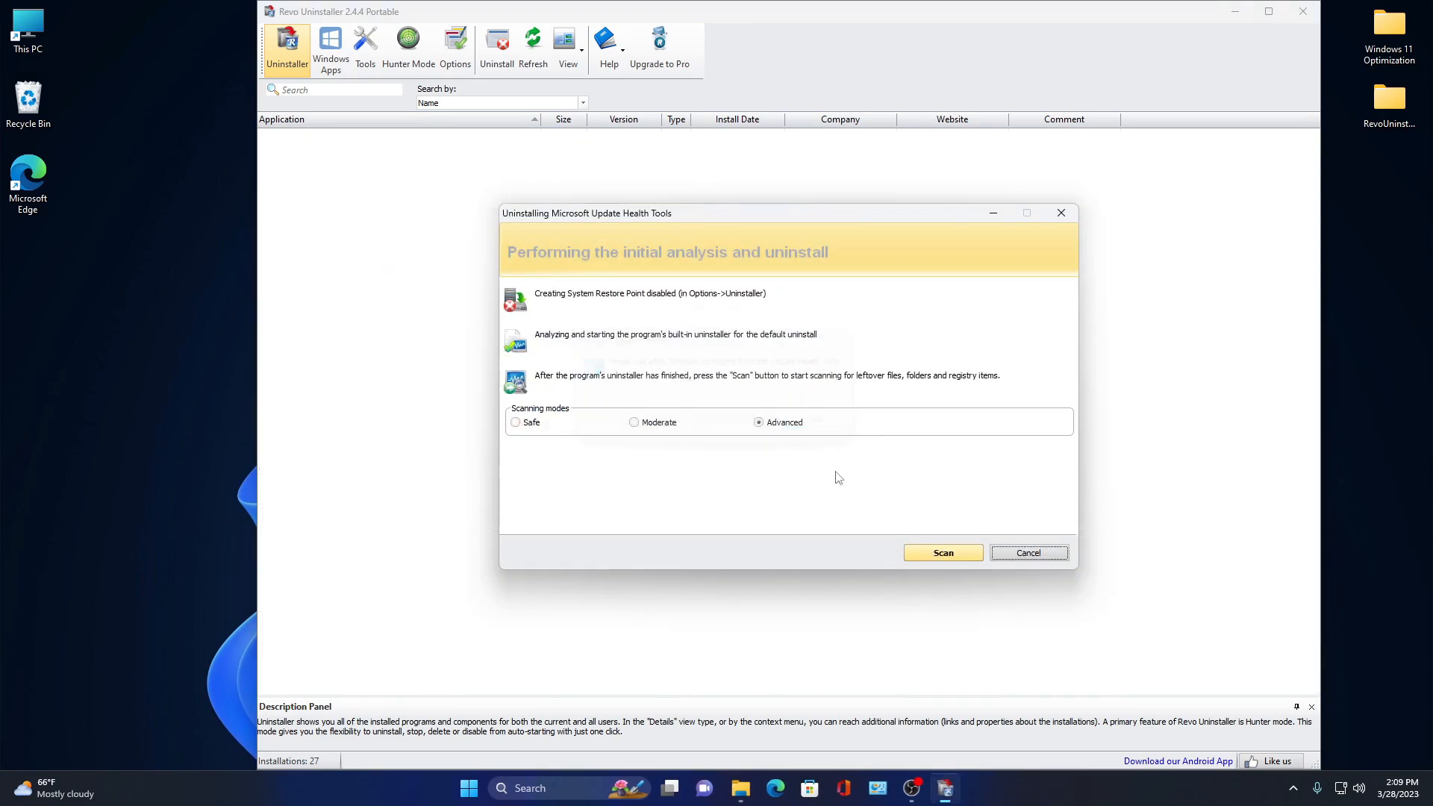
left_click(939, 554)
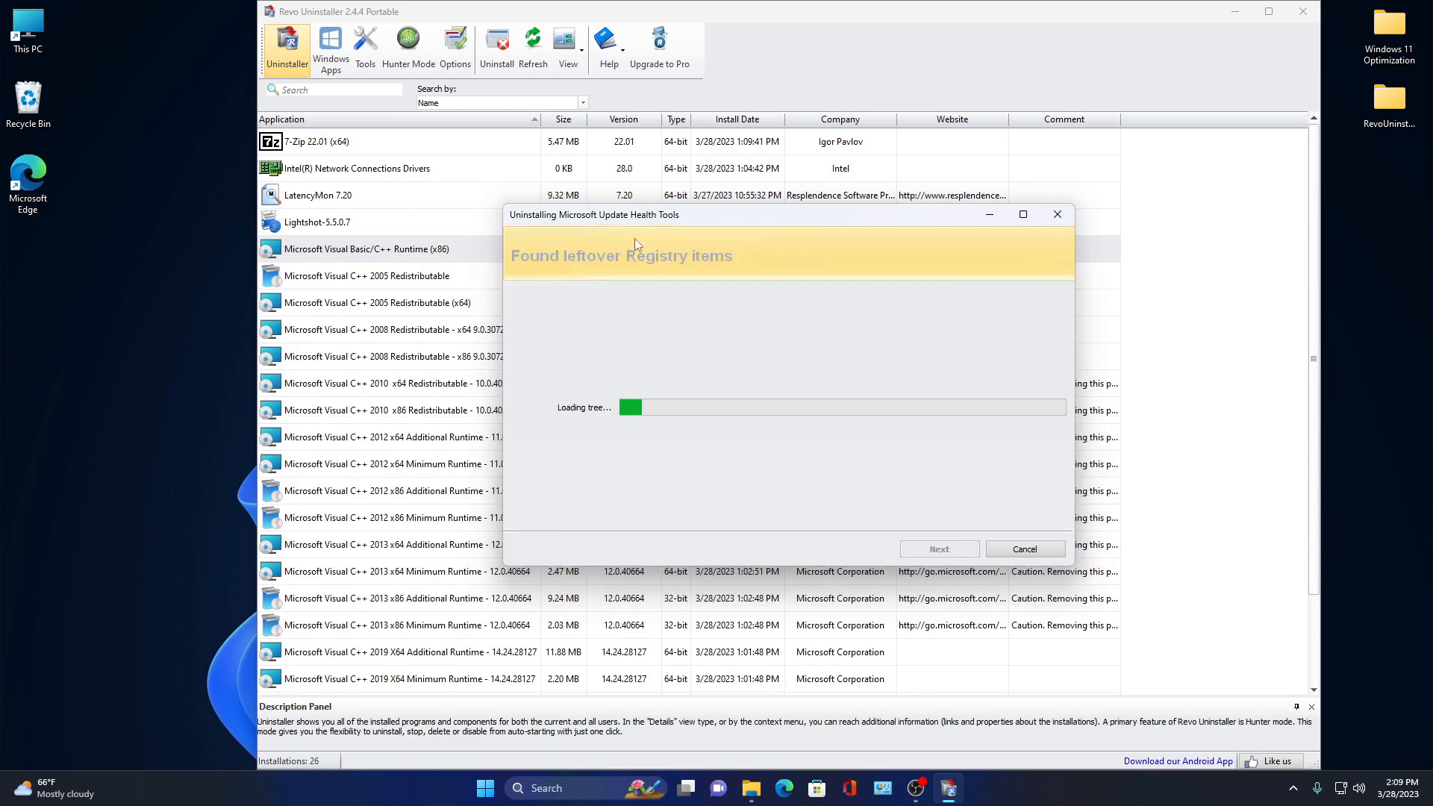
left_click(668, 512)
left_click(821, 423)
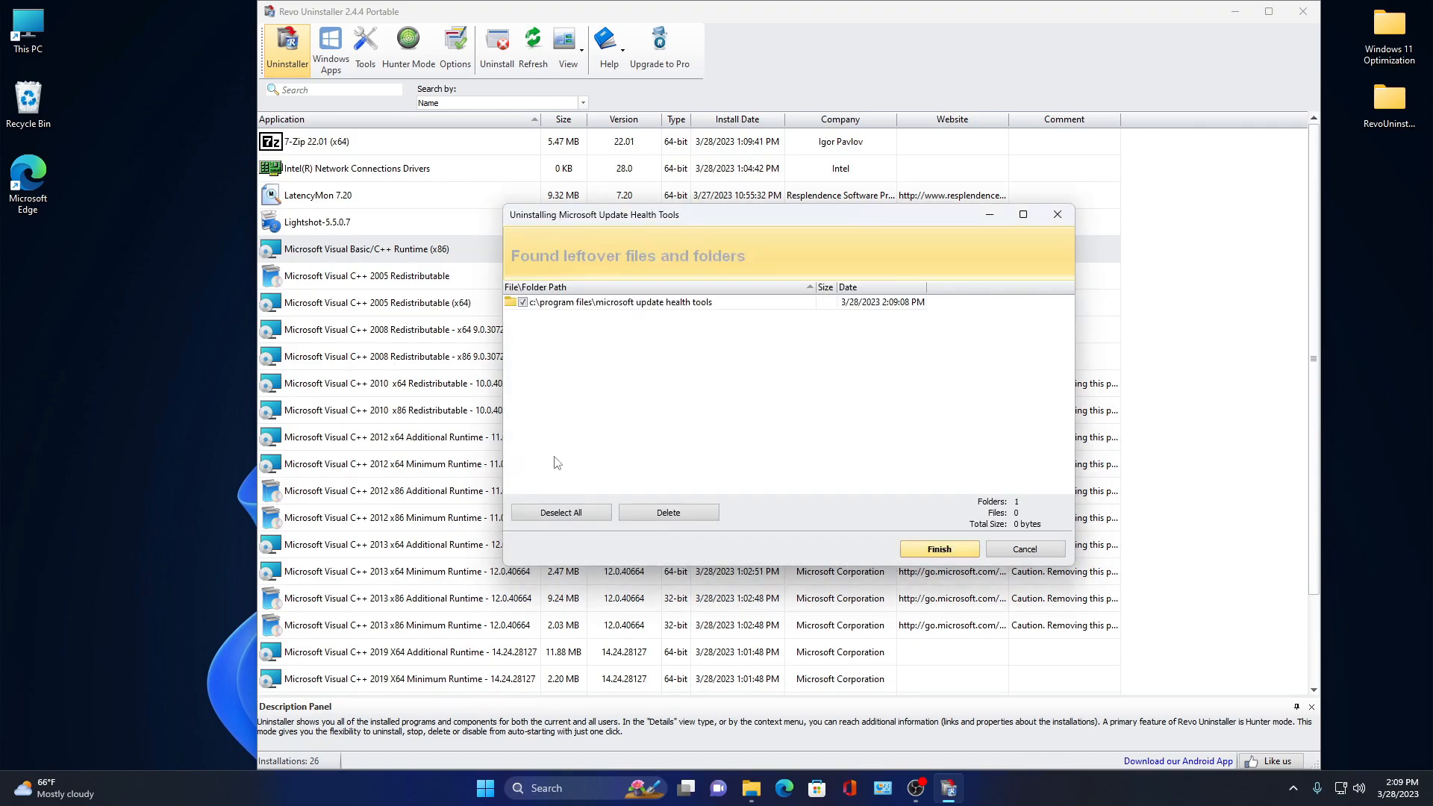
left_click(666, 514)
left_click(821, 422)
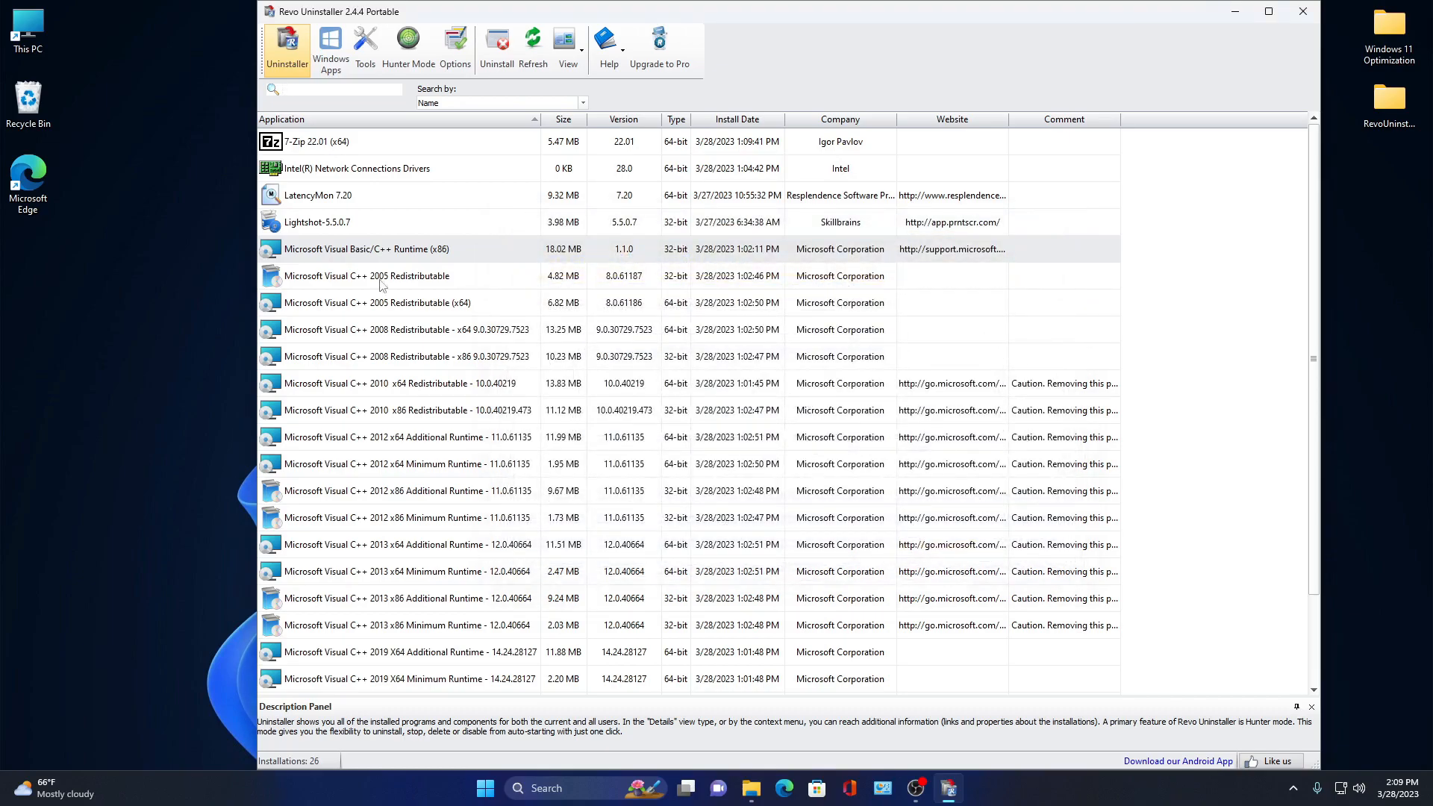
- Scroll through the remaining installed programs list
left_click(590, 367)
scroll(589, 384, "down", 2)
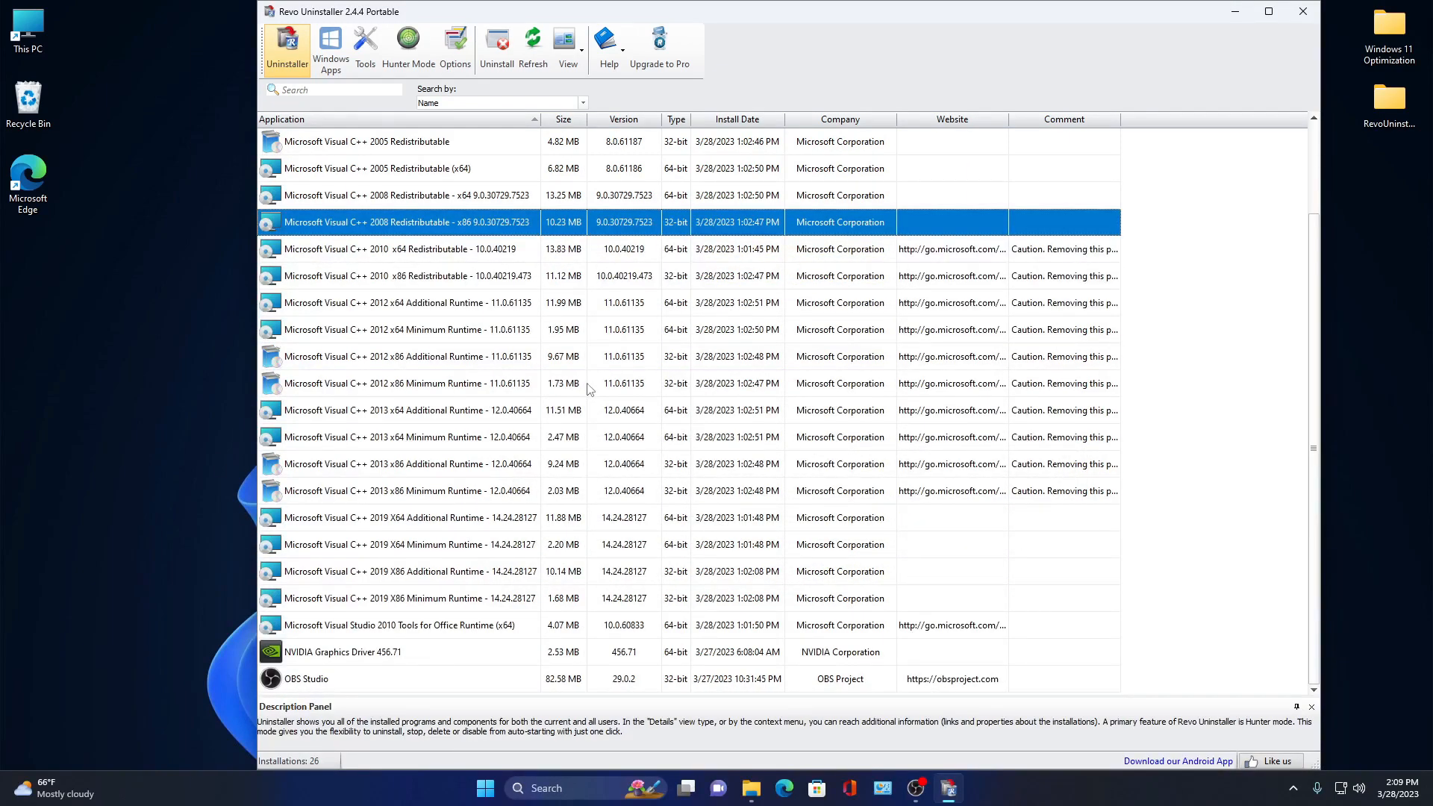
scroll(587, 386, "up", 2)
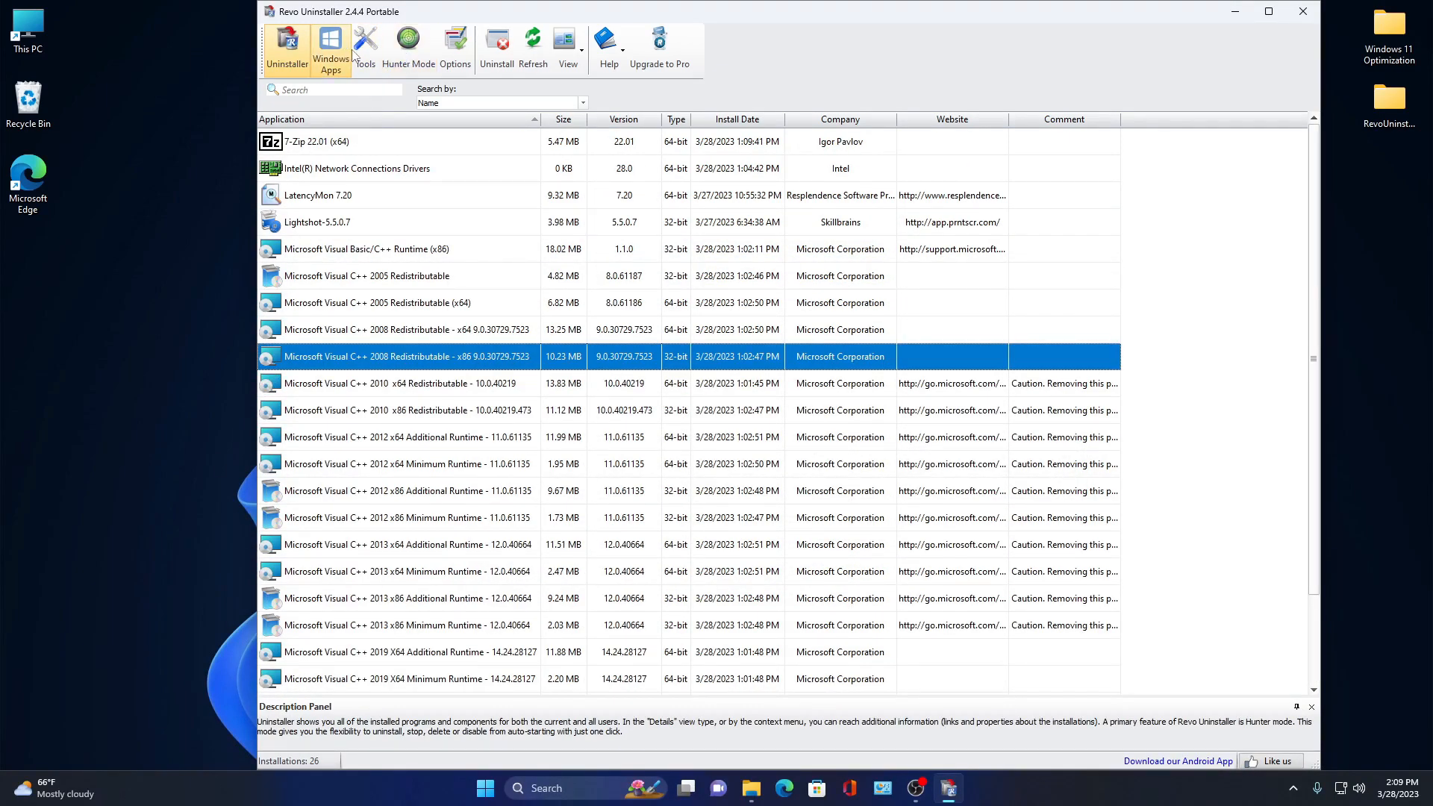
- In Autorun Manager, disable the Edge, Lightshot, OneDrive uninstall, SecurityHealth, Realtek and Intel startup entries
left_click(375, 47)
left_click(292, 115)
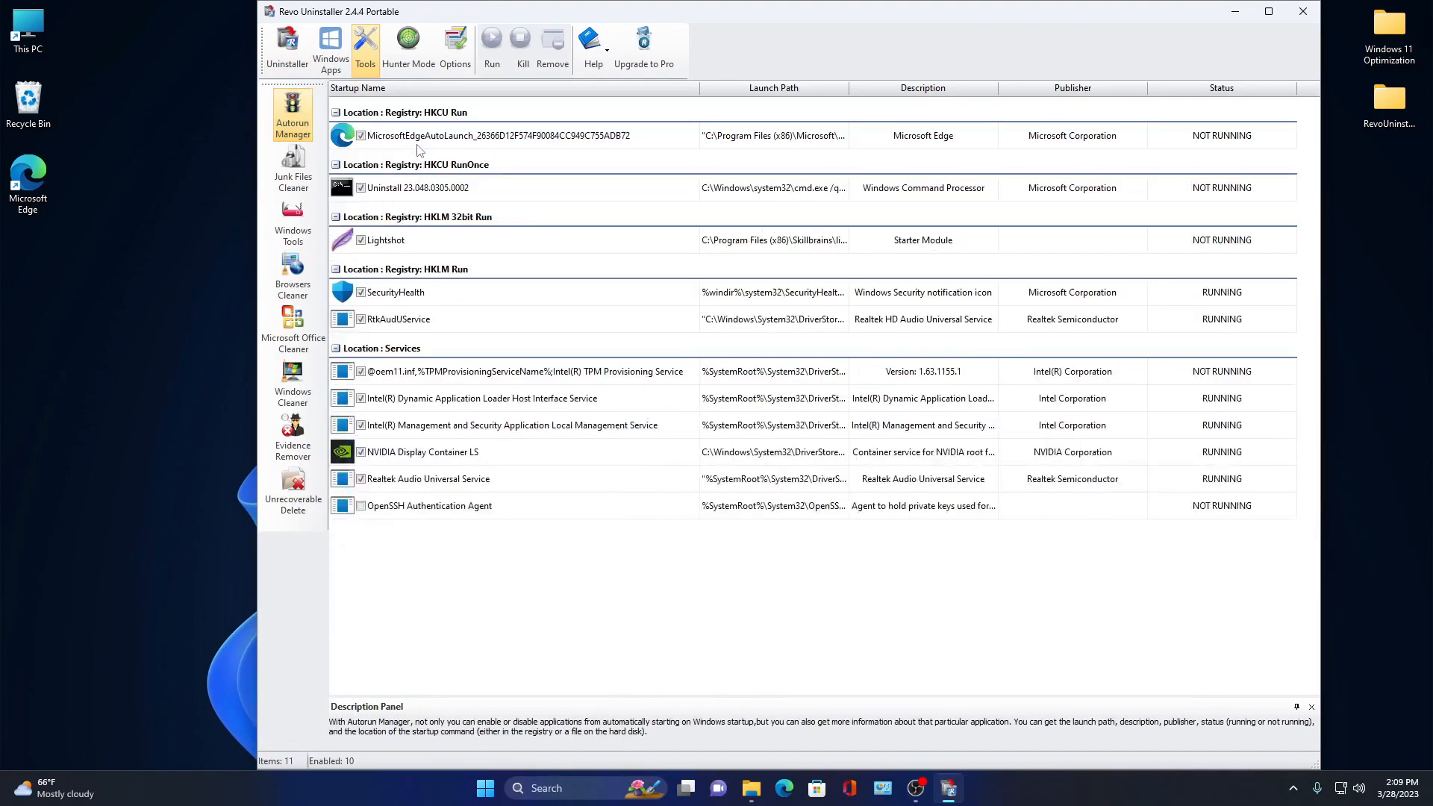
left_click(361, 135)
left_click(360, 240)
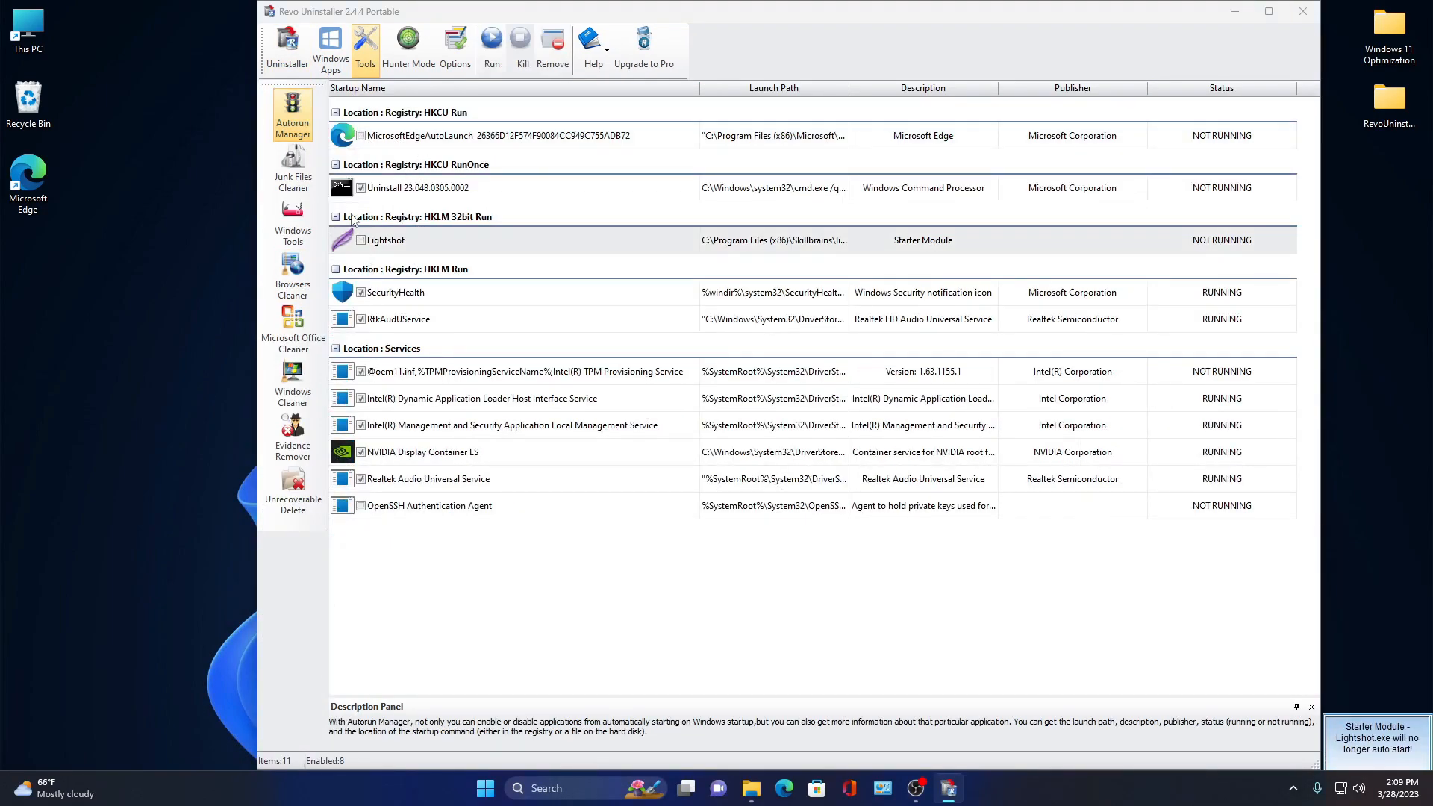
left_click(360, 188)
left_click(360, 318)
left_click(361, 292)
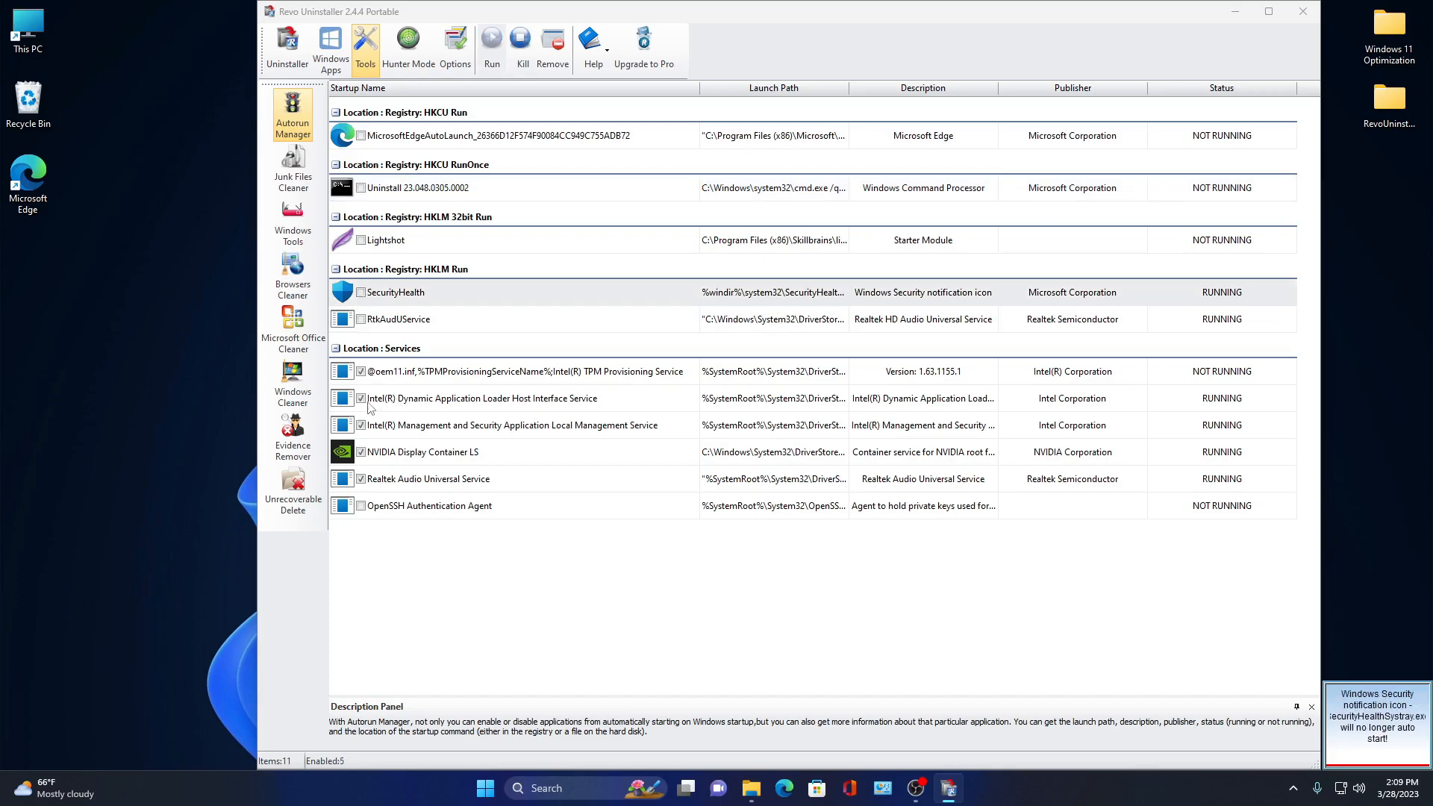
left_click(360, 424)
left_click(361, 398)
left_click(361, 371)
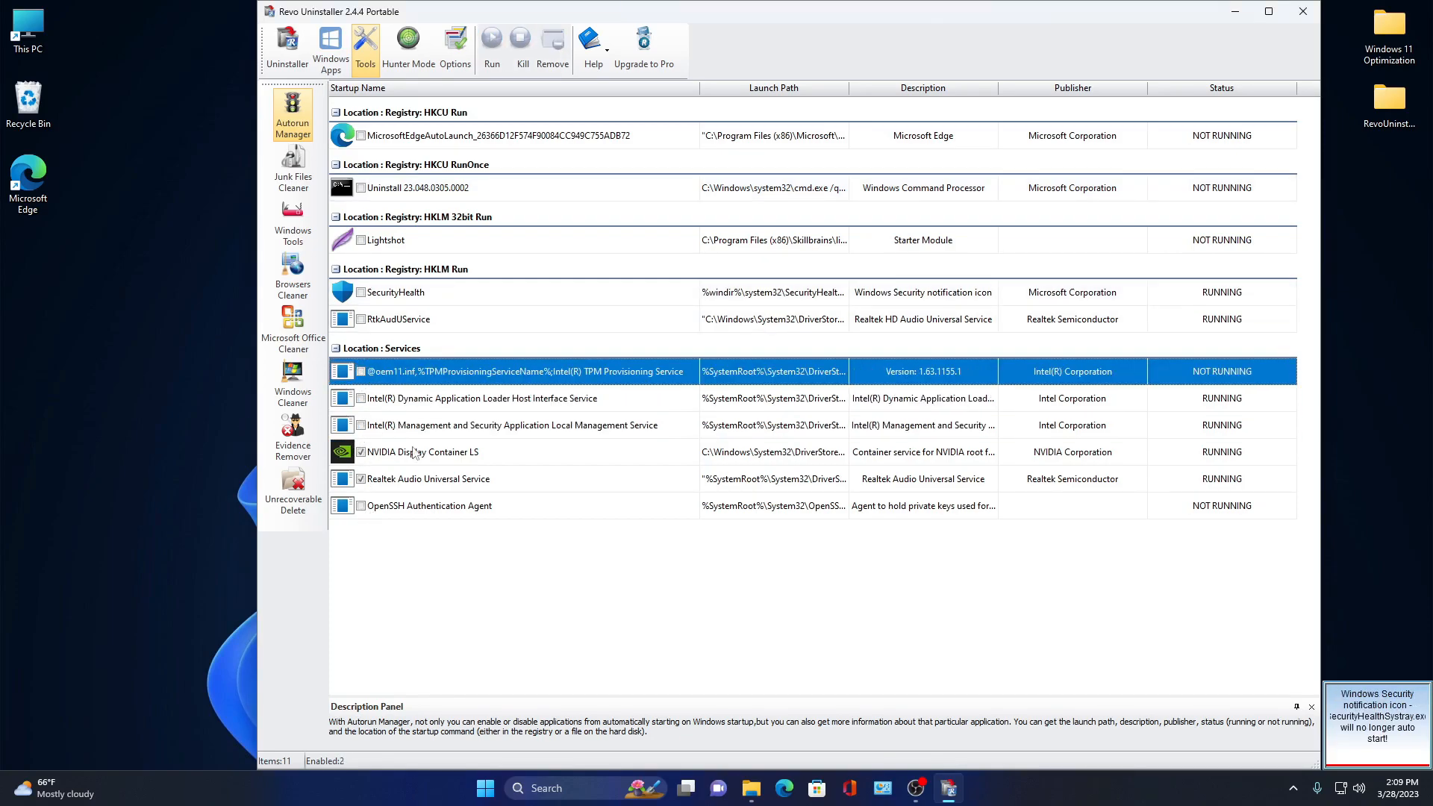
left_click(405, 453)
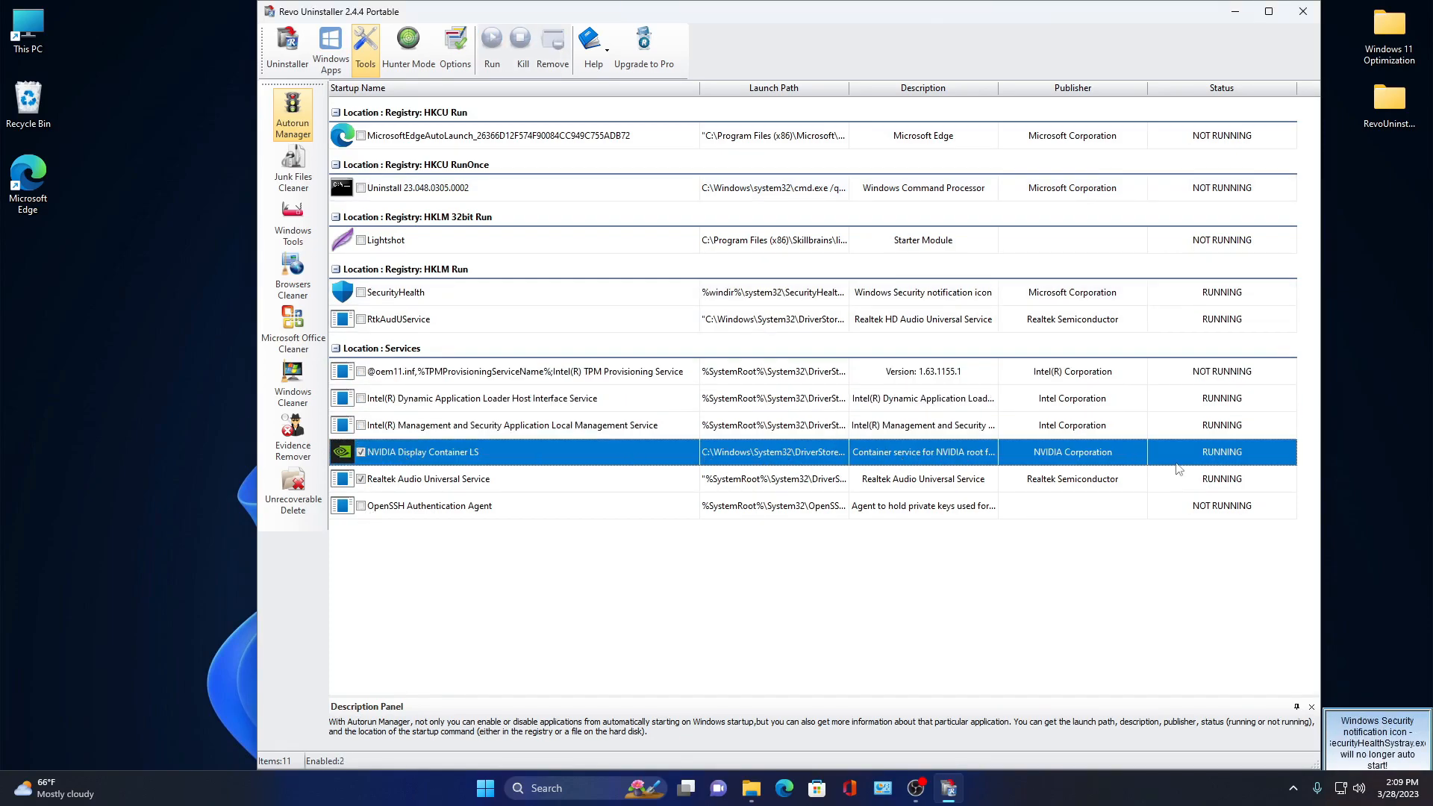
left_click(1338, 356)
right_click(1338, 355)
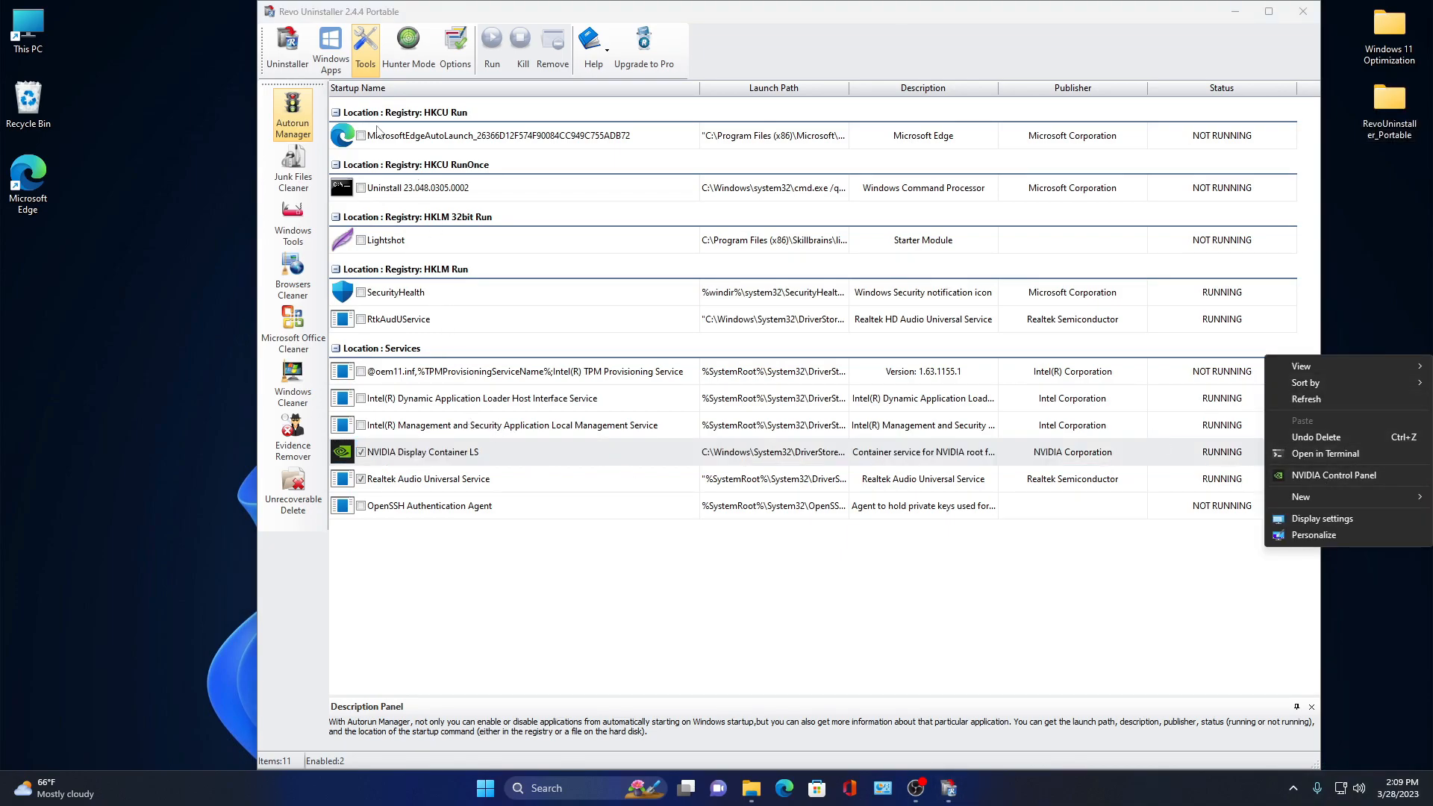
left_click(539, 425)
- Review the Windows Apps list, then close Revo Uninstaller
left_click(331, 60)
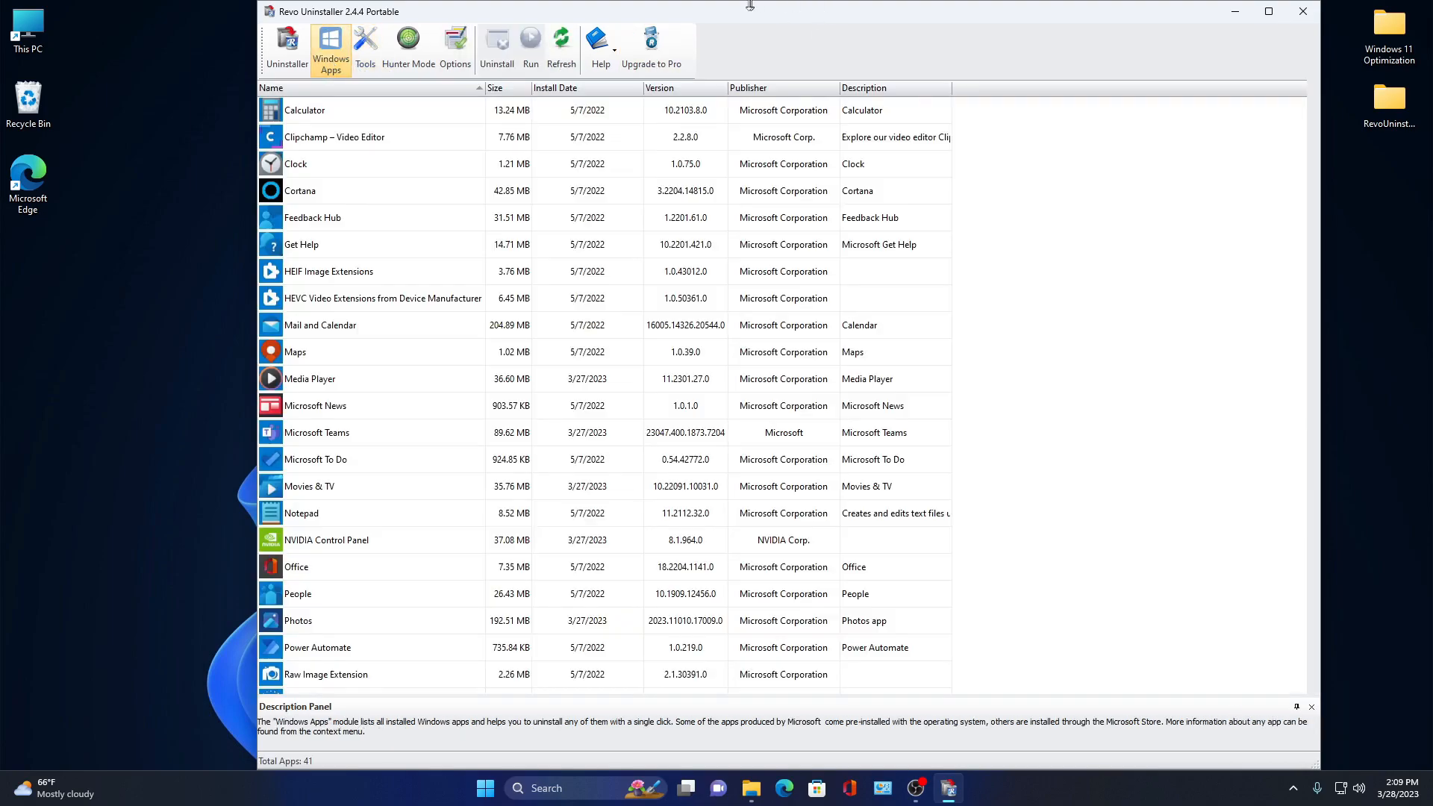
left_click(416, 349)
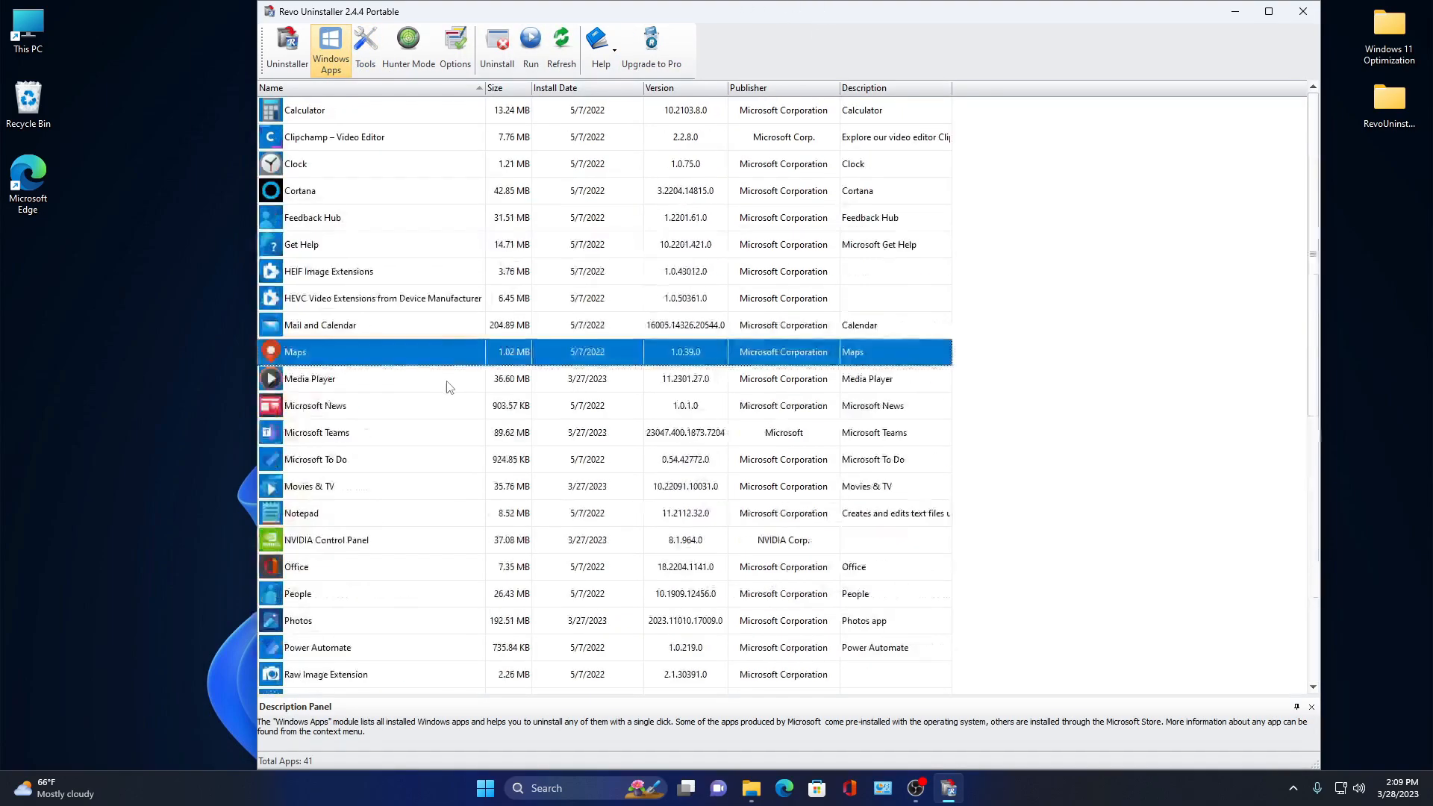
left_click(1303, 11)
- Open Windows Settings
left_click(1188, 74)
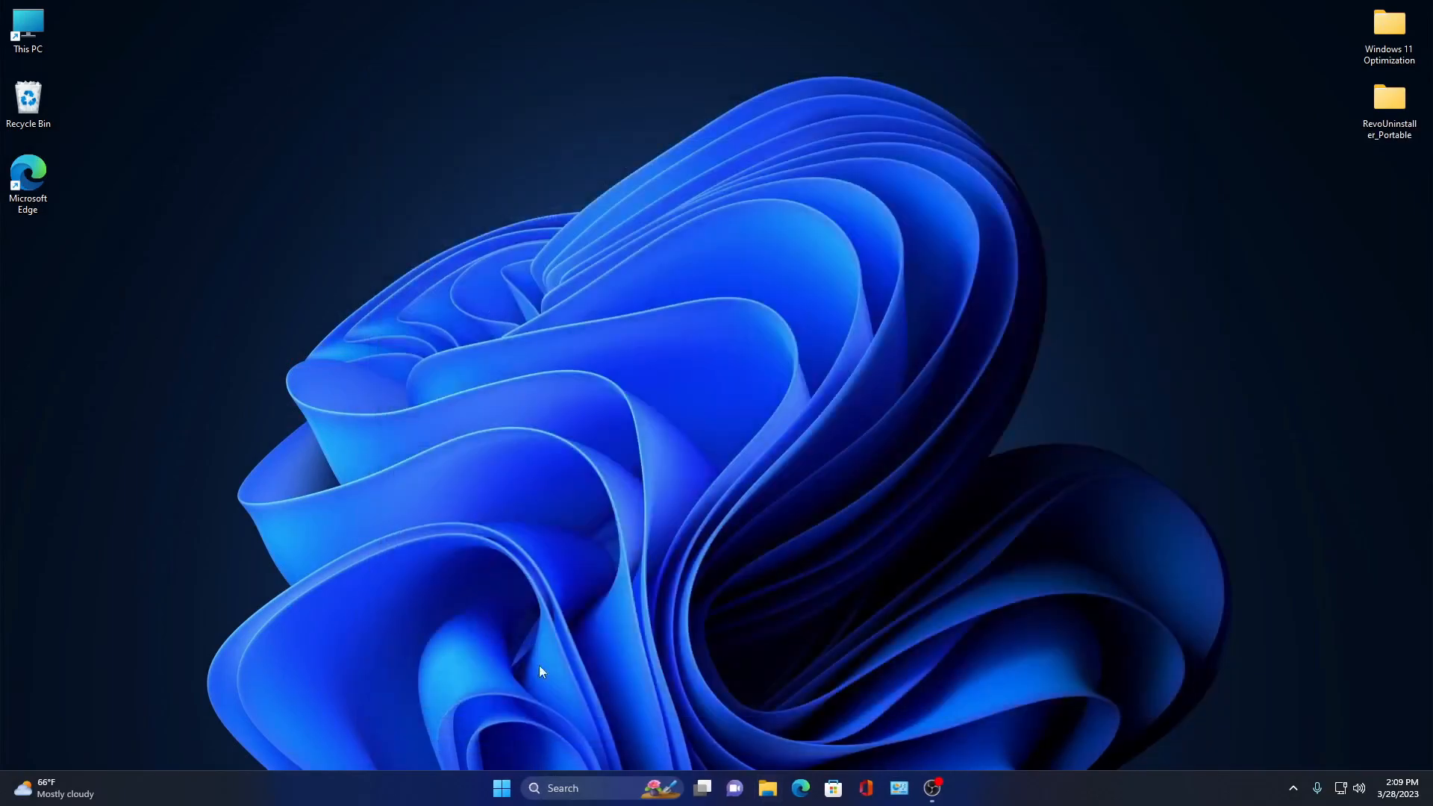
key("super+i")
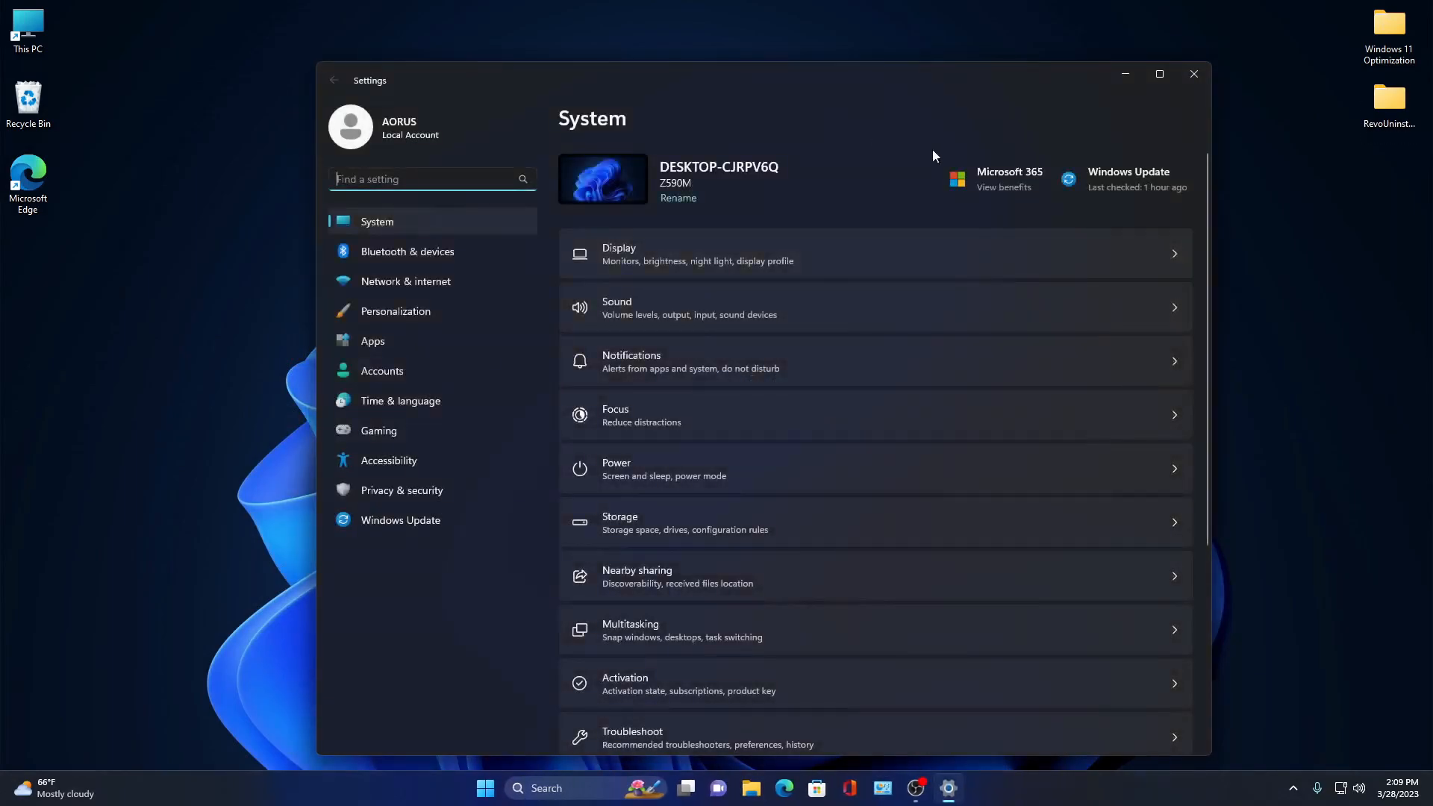
- Maximize the Settings window and open the Display settings page
left_click(1159, 73)
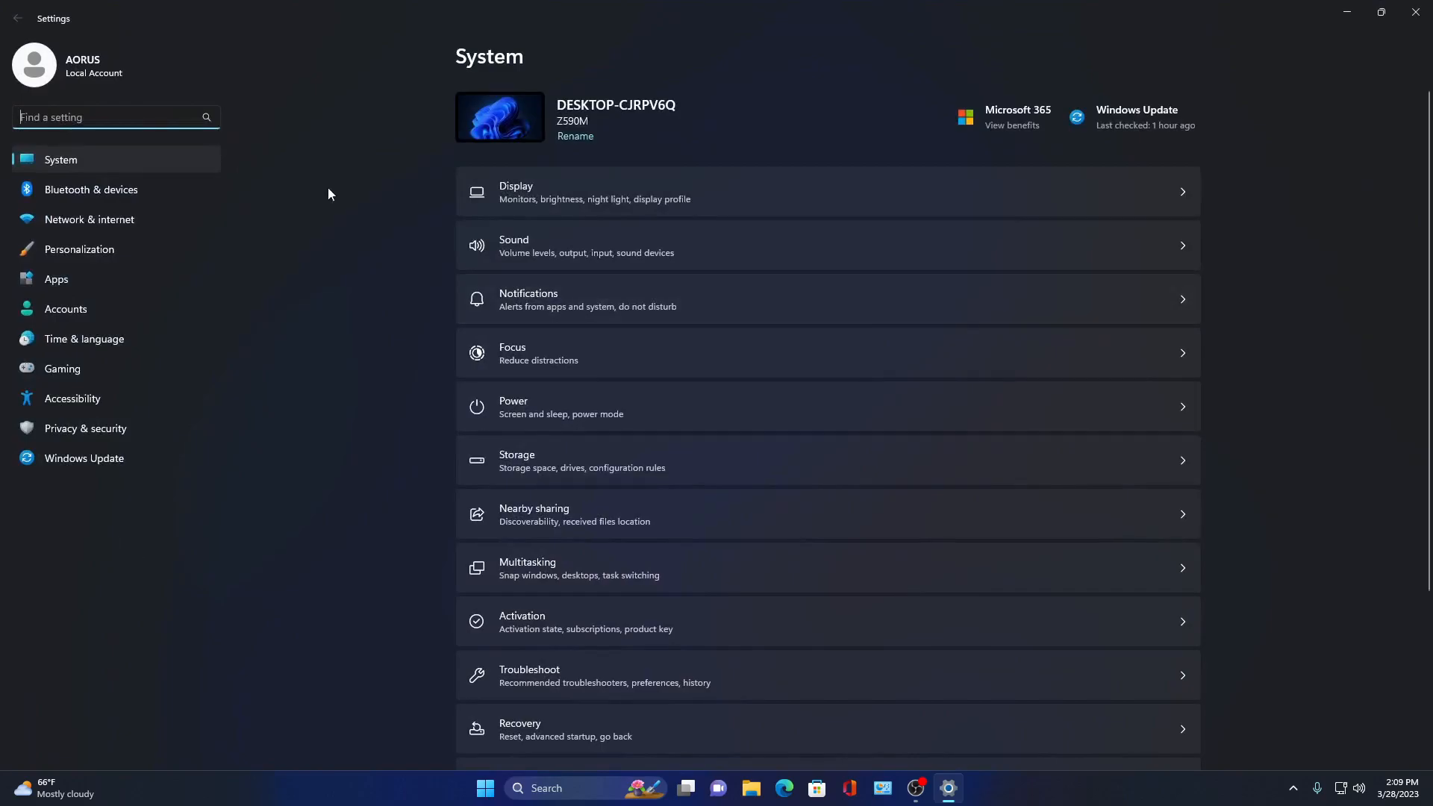
left_click(575, 187)
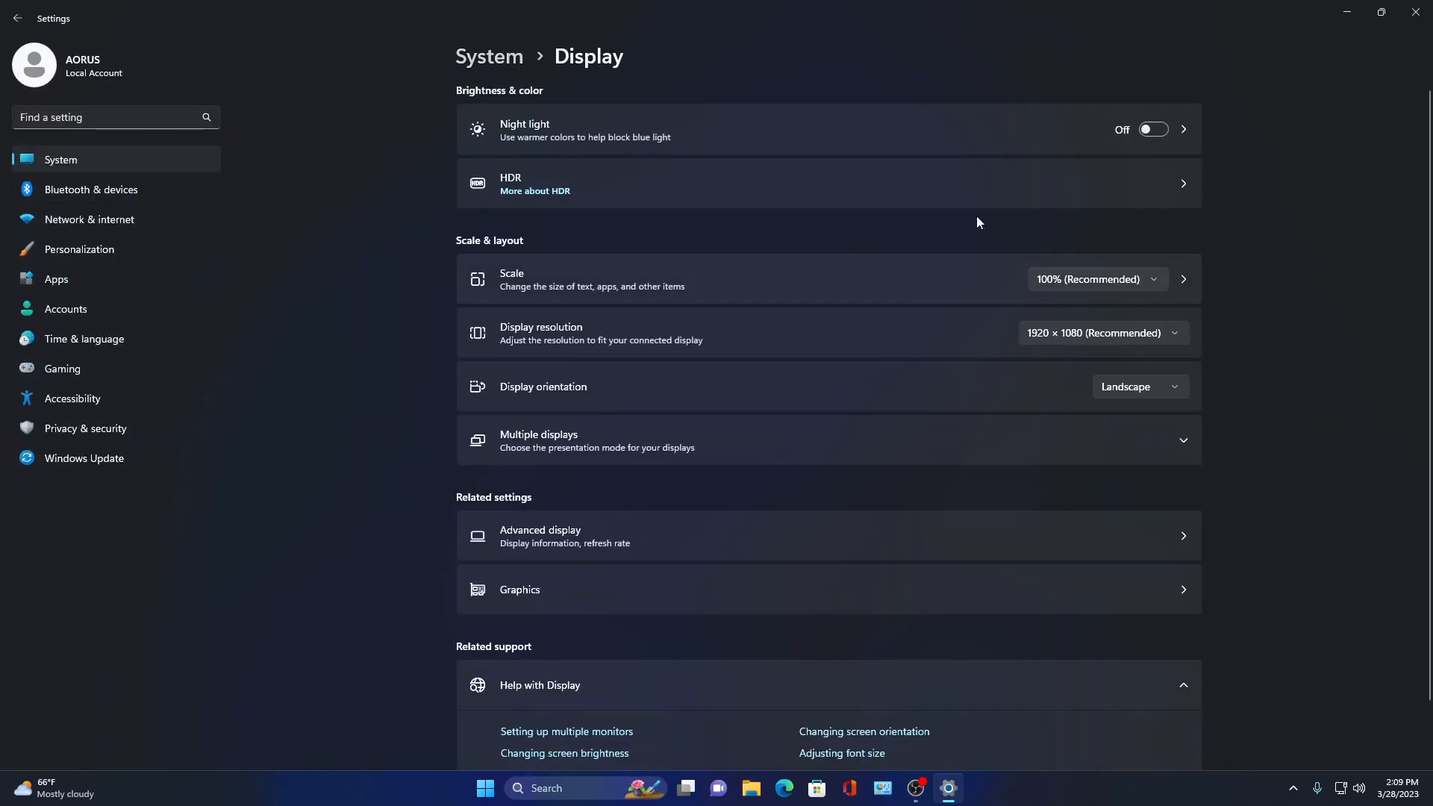
scroll(1001, 429, "down", 1)
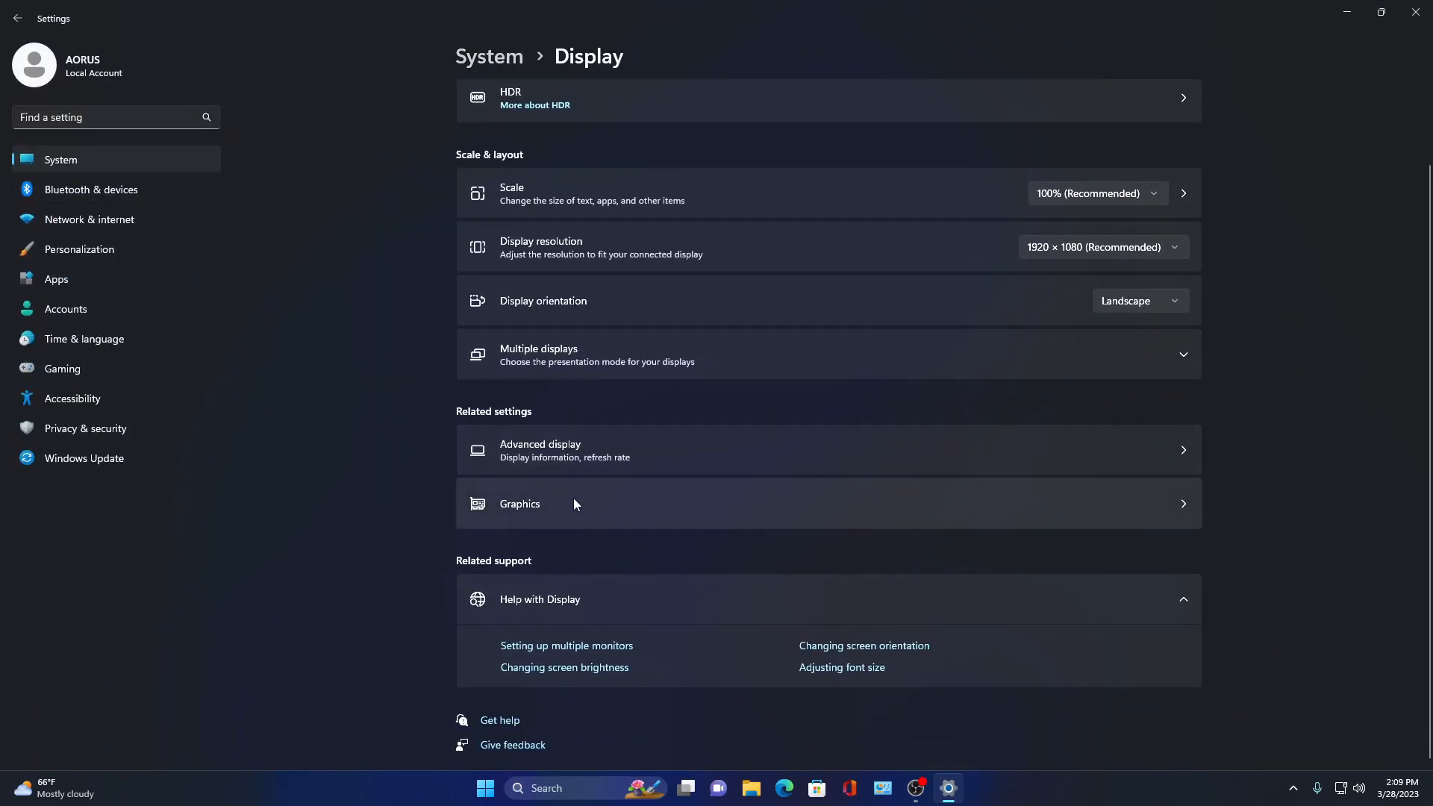
scroll(750, 446, "up", 1)
scroll(728, 582, "down", 1)
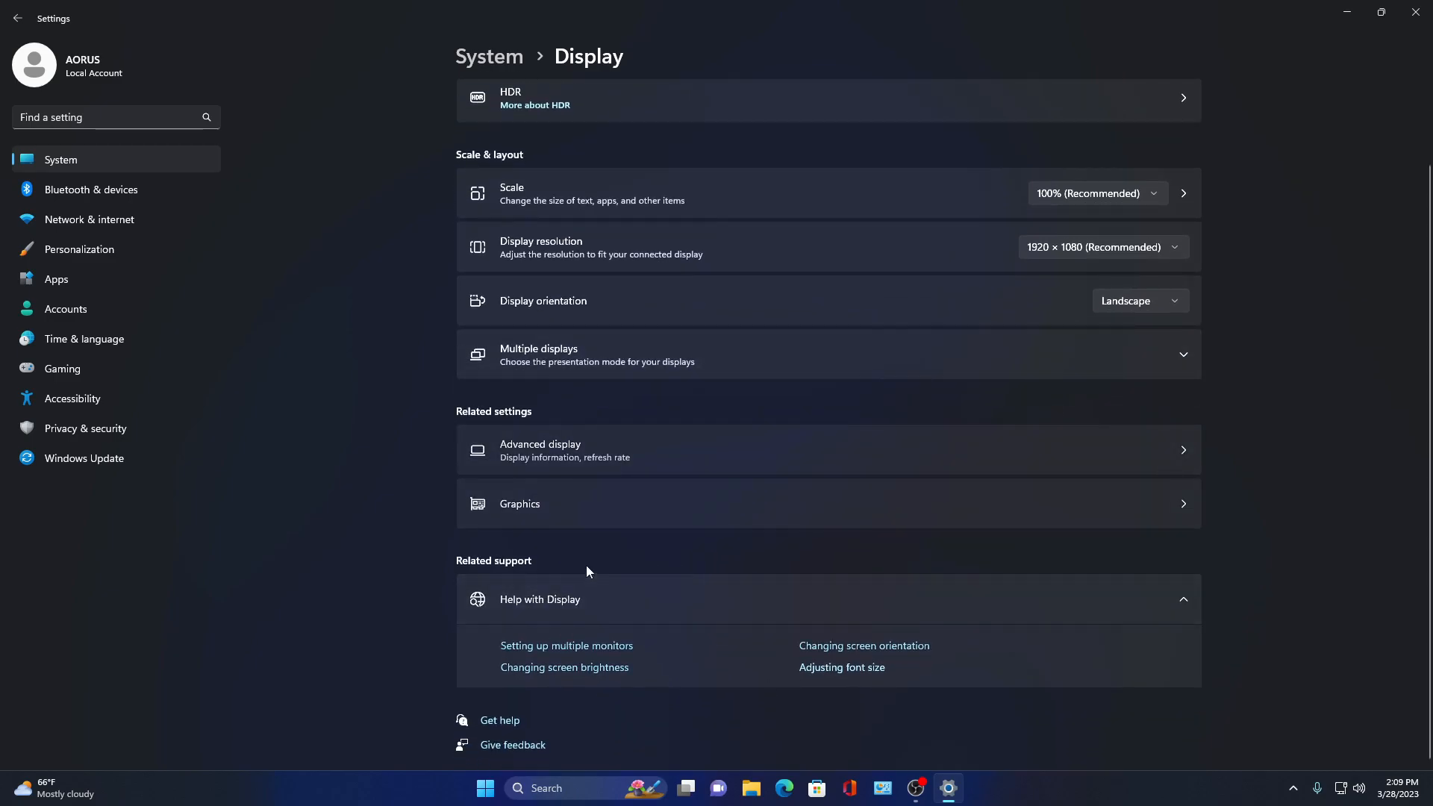
- Open Graphics settings and review the Microsoft Store graphics preference options without saving
left_click(553, 518)
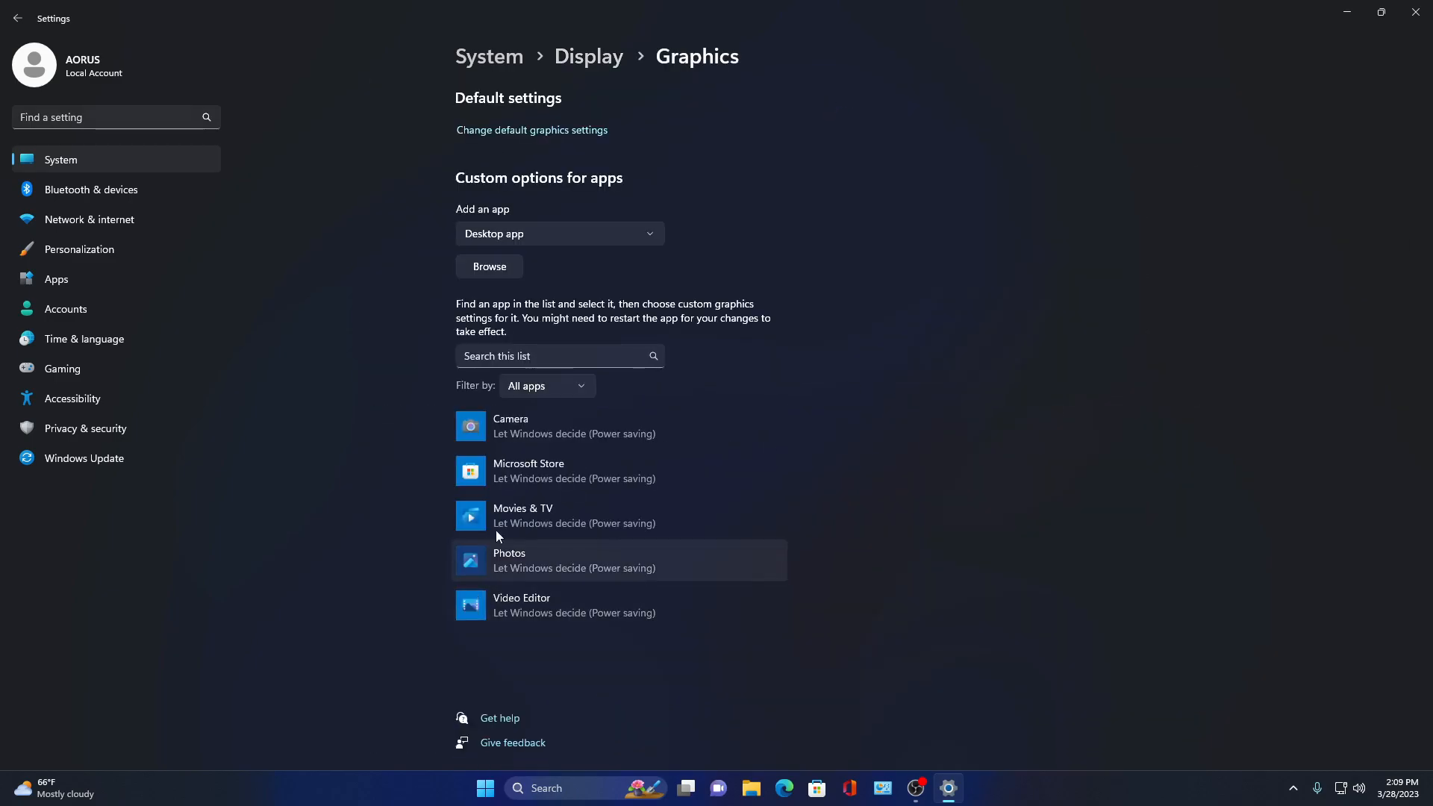
left_click(575, 439)
scroll(315, 519, "down", 1)
scroll(537, 418, "up", 1)
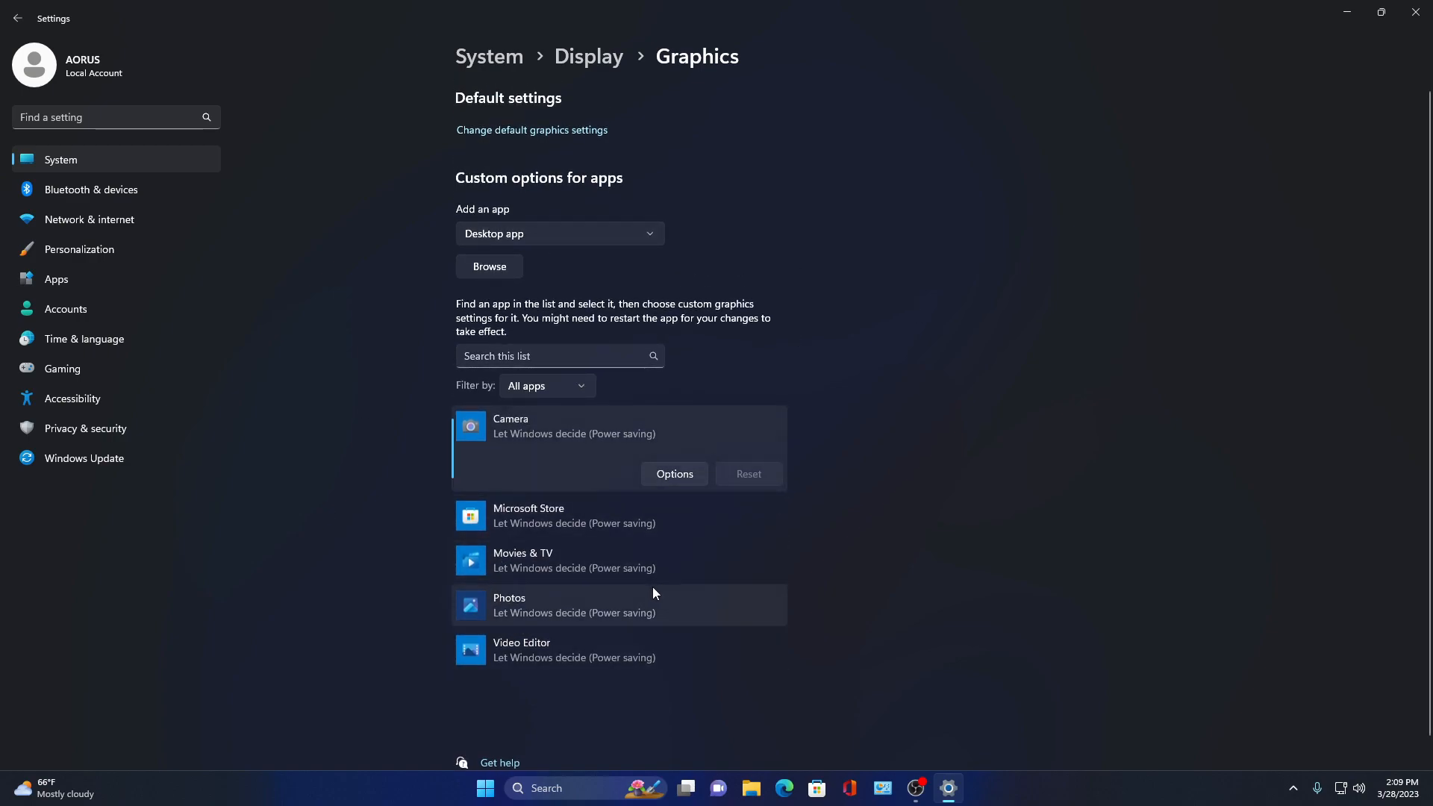
left_click(567, 514)
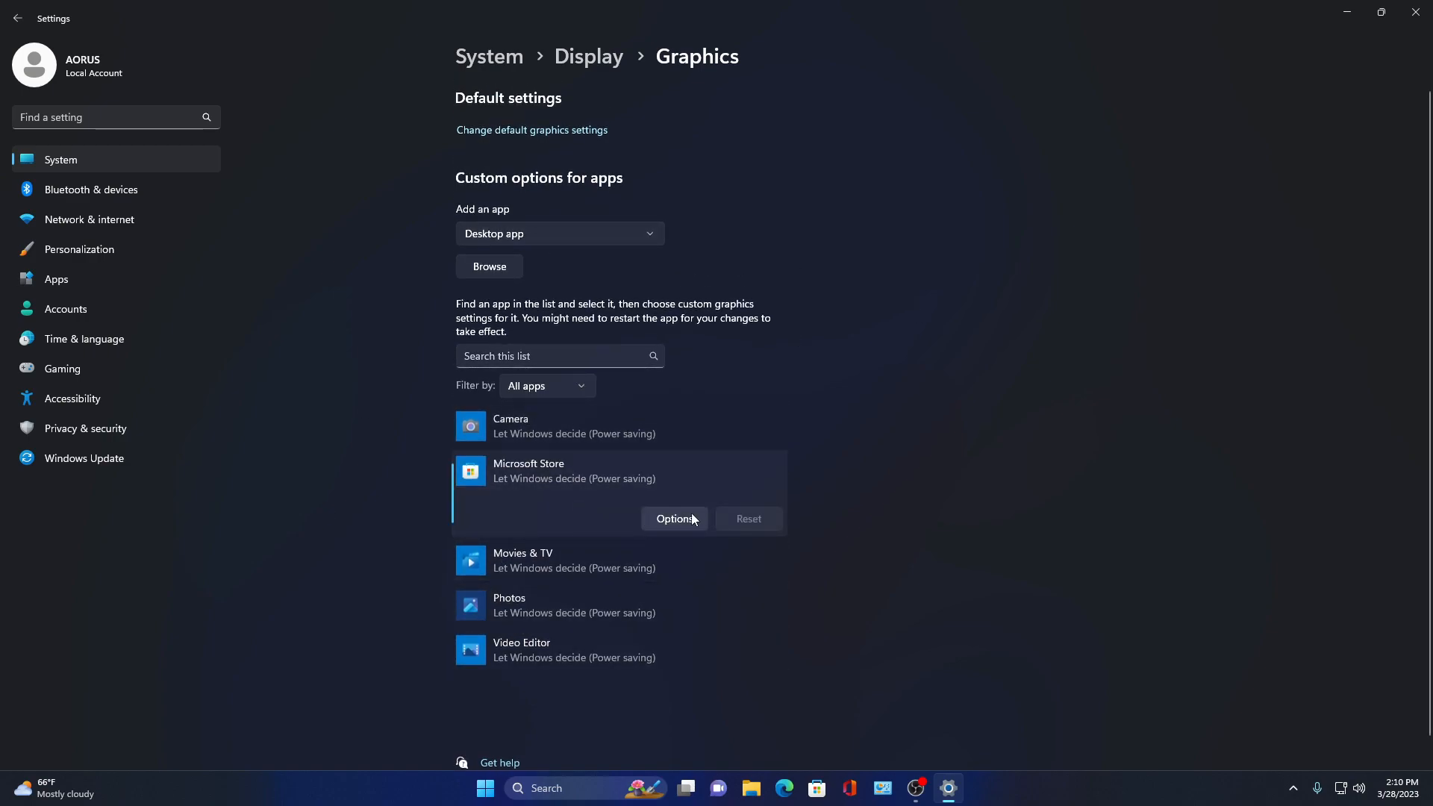
left_click(656, 522)
left_click(819, 514)
left_click(694, 519)
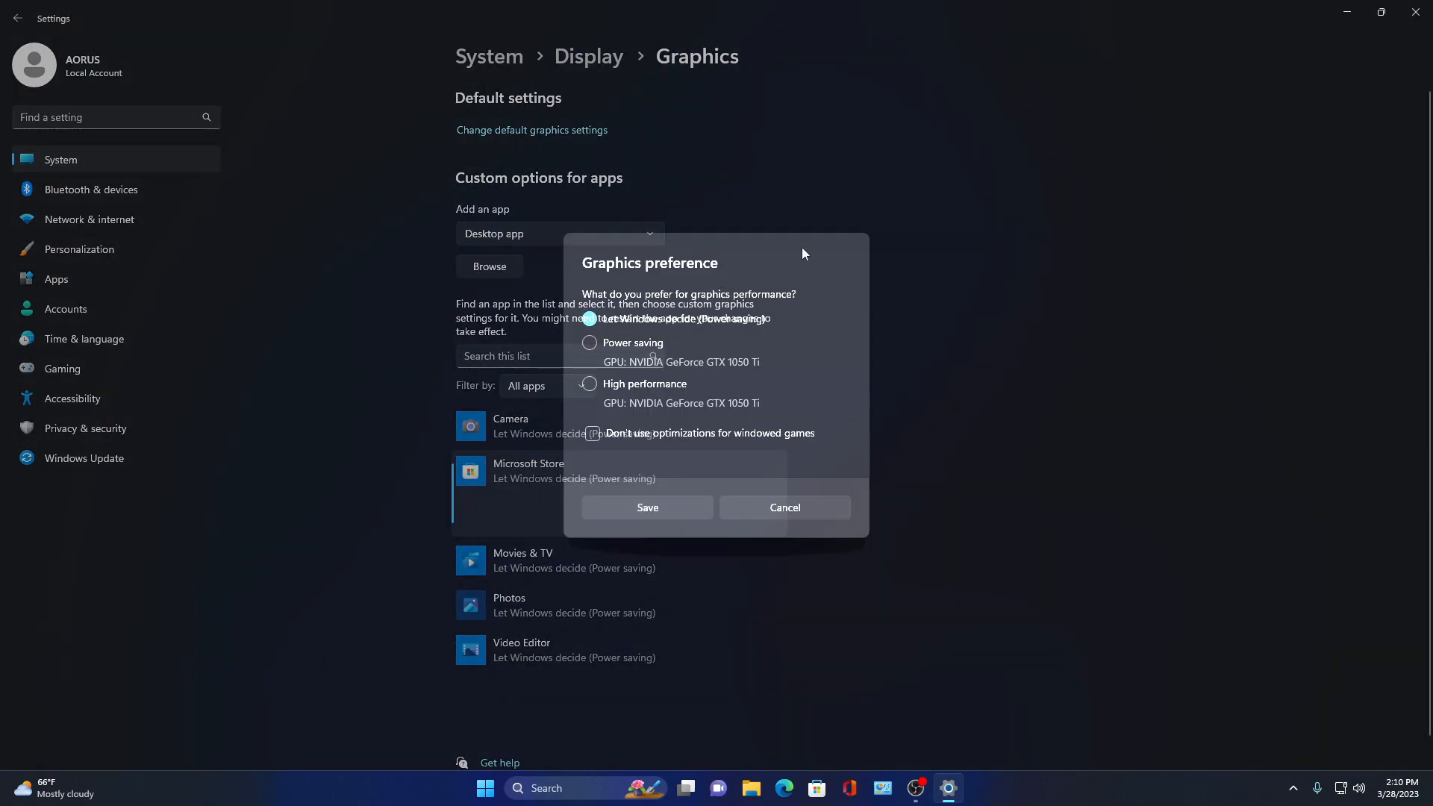
left_click(784, 513)
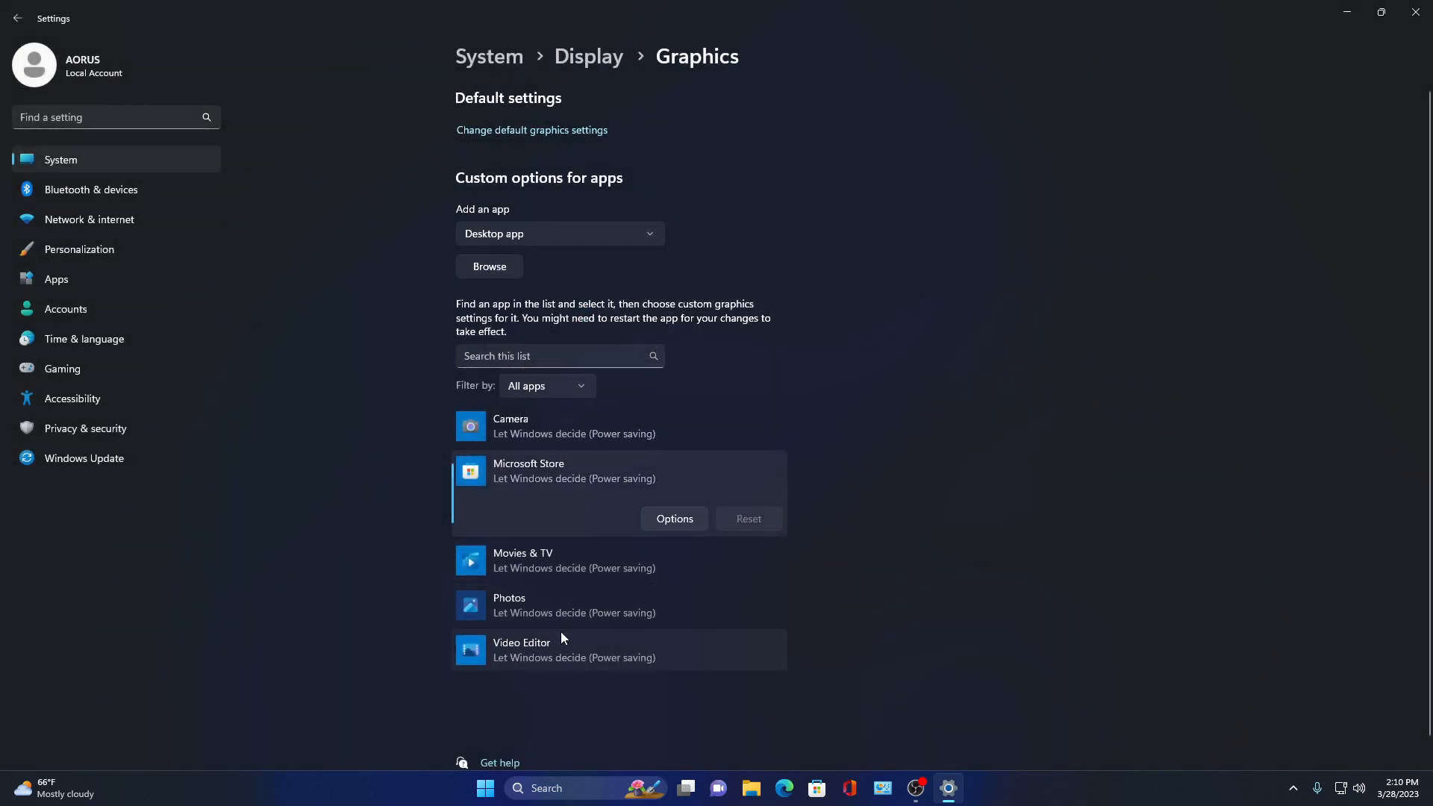
- Browse to Program Files (x86) to add a desktop app for graphics settings, then close the file dialog
left_click(560, 604)
left_click(557, 415)
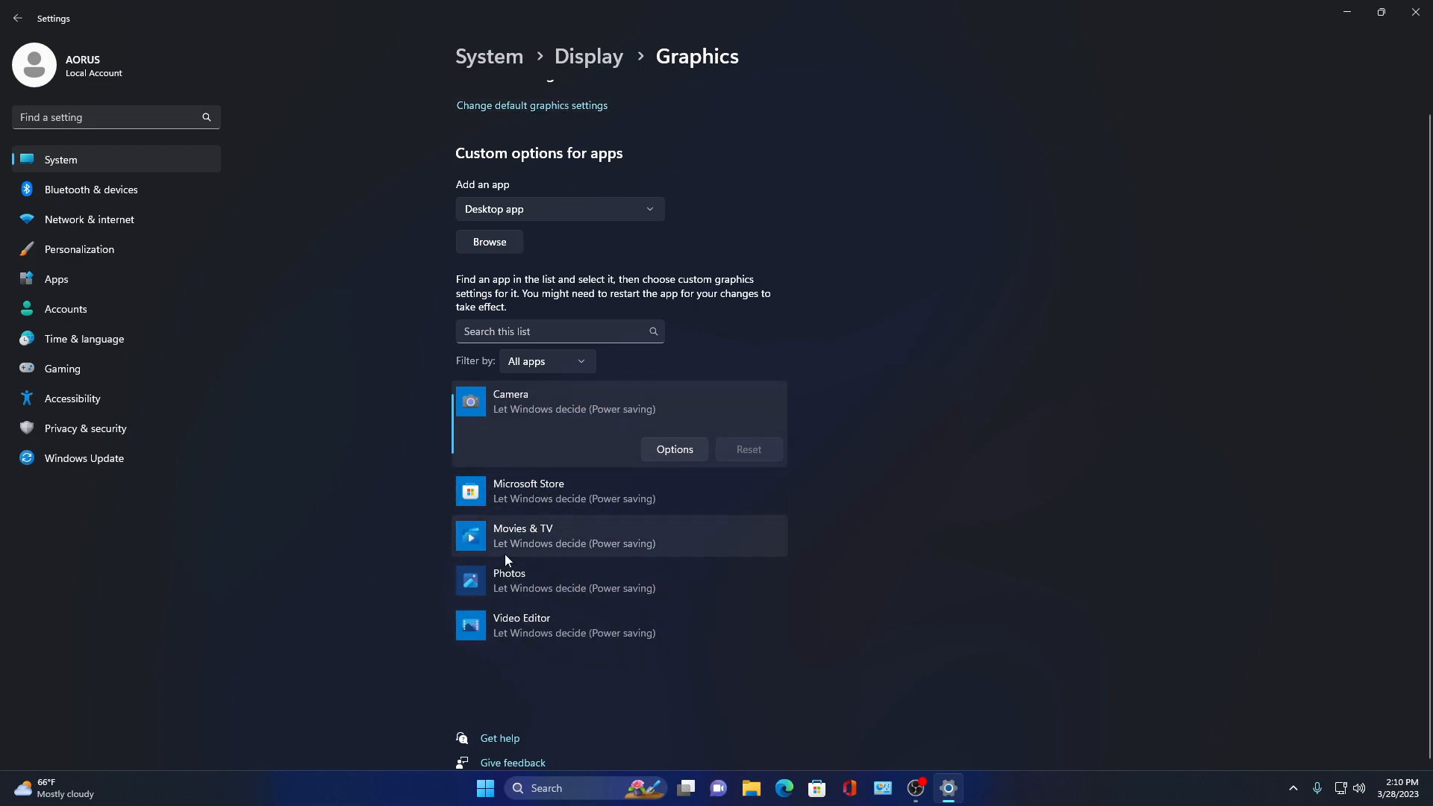
left_click(508, 236)
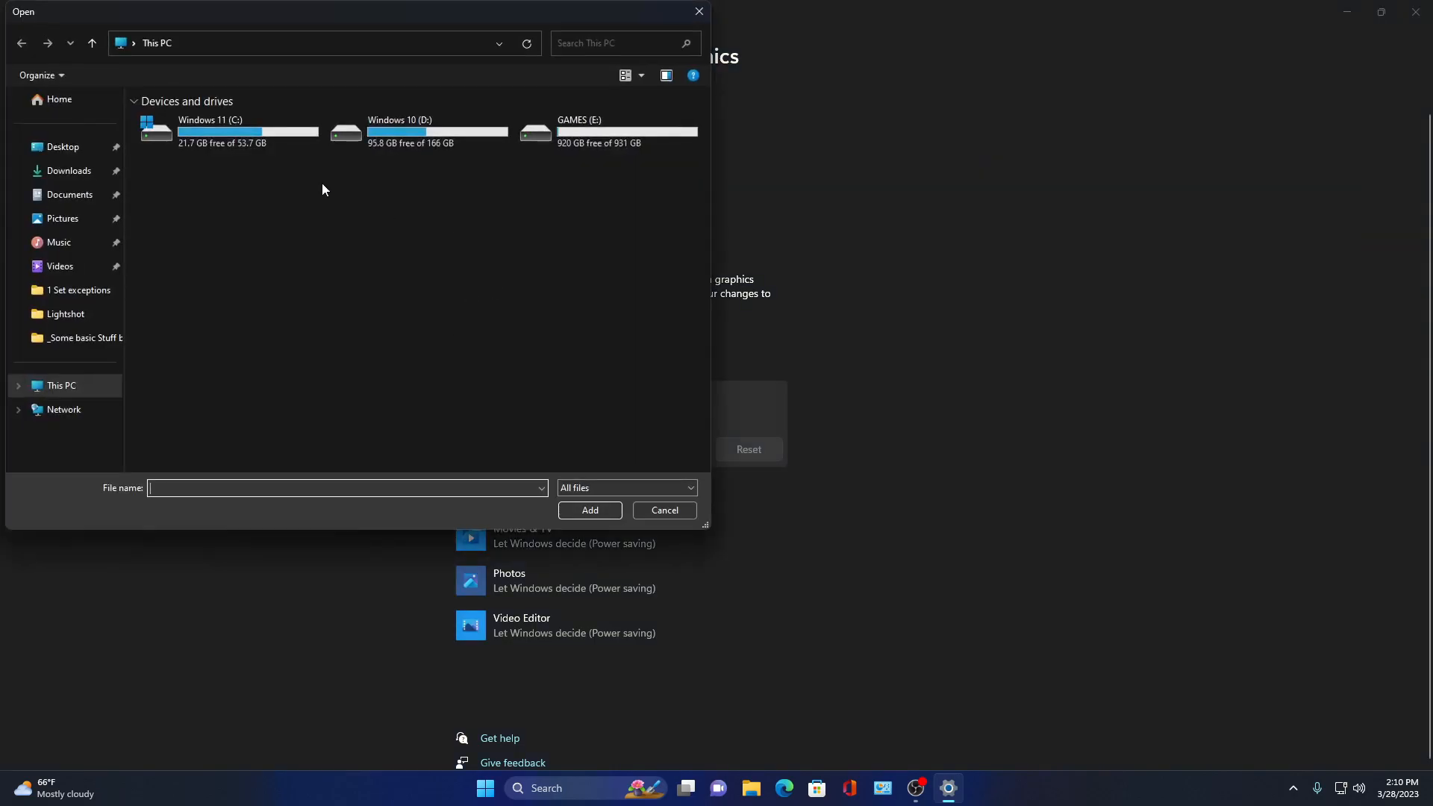
double_click(678, 276)
double_click(676, 302)
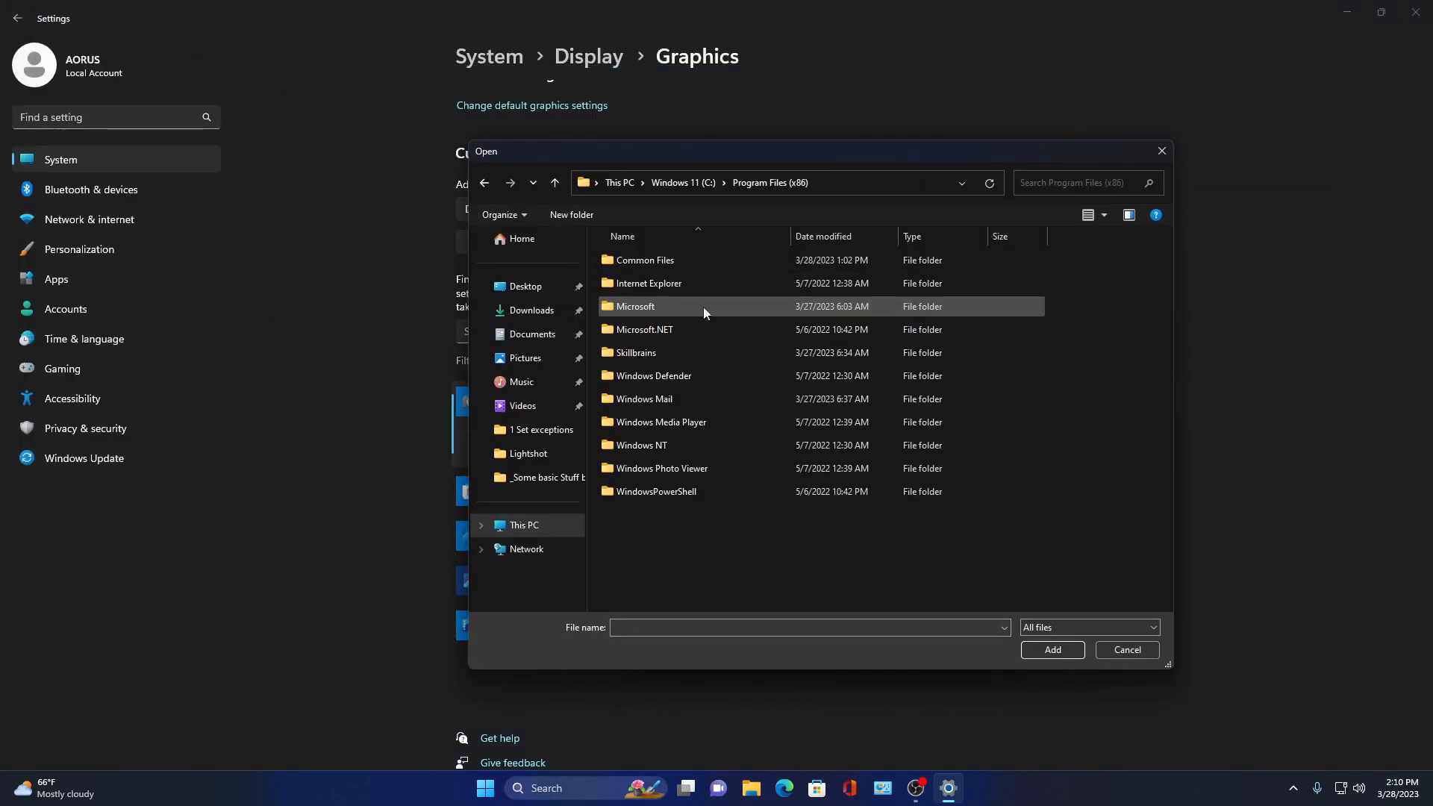
left_click(1161, 151)
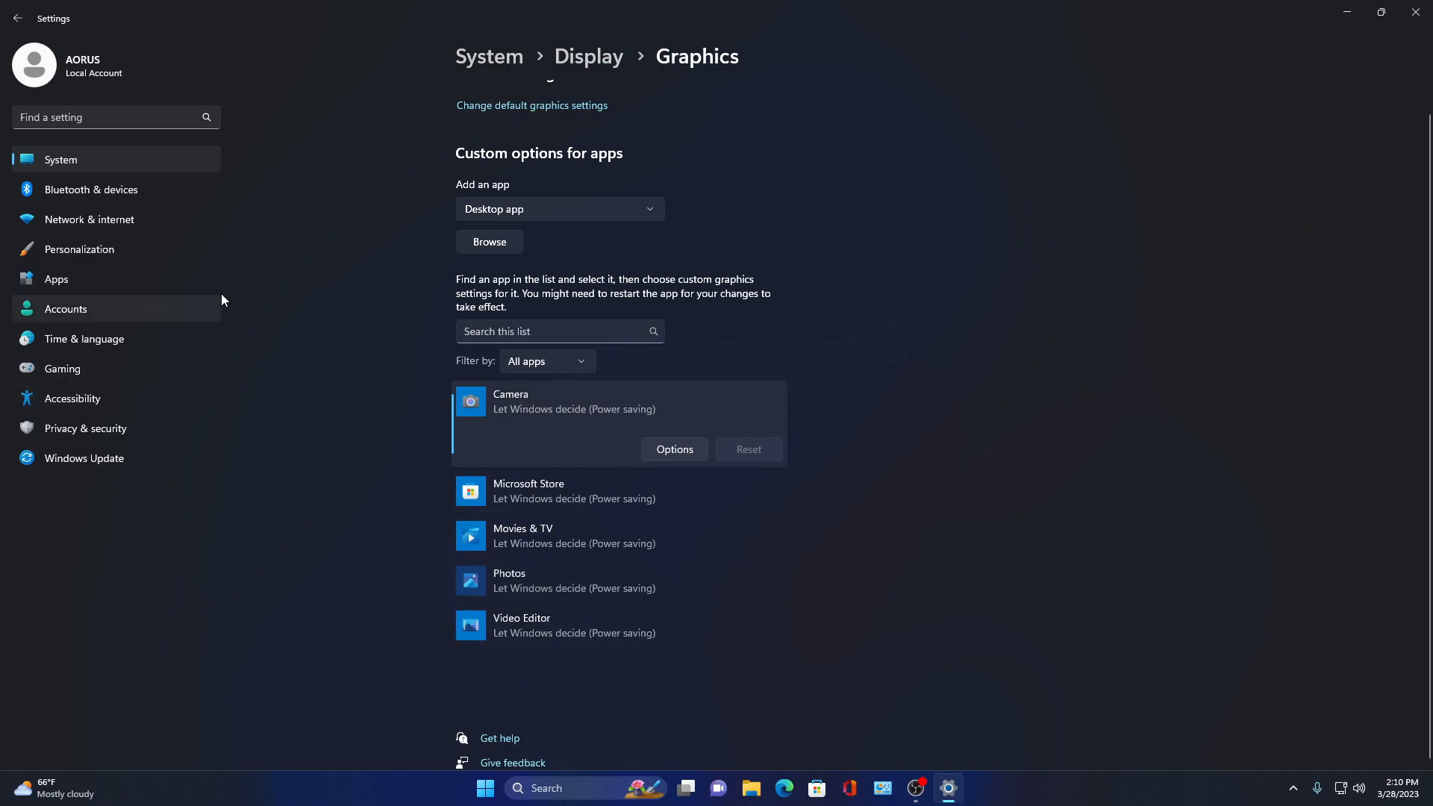
- View the HDR settings page and return to Display
left_click(17, 18)
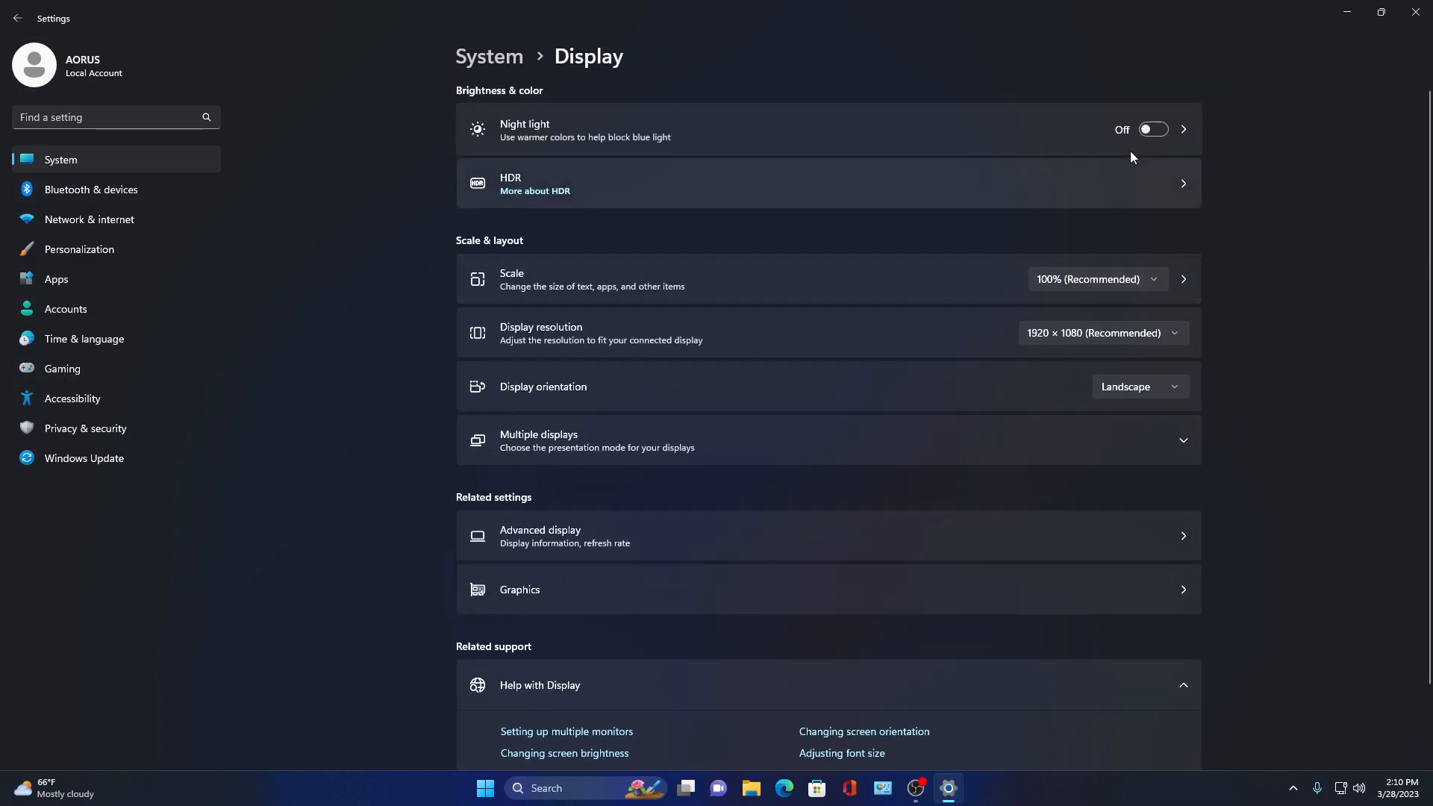
left_click(1009, 181)
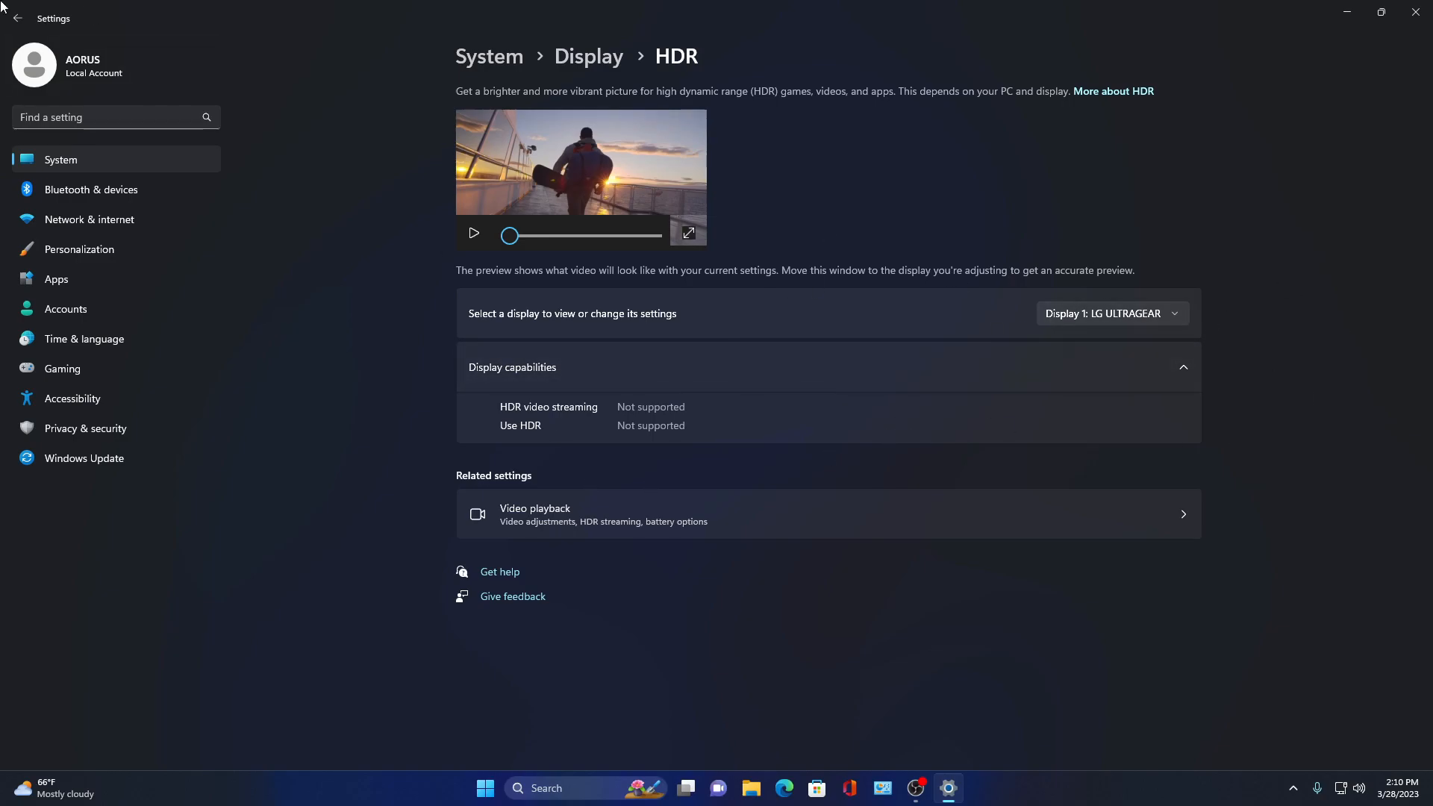
left_click(19, 19)
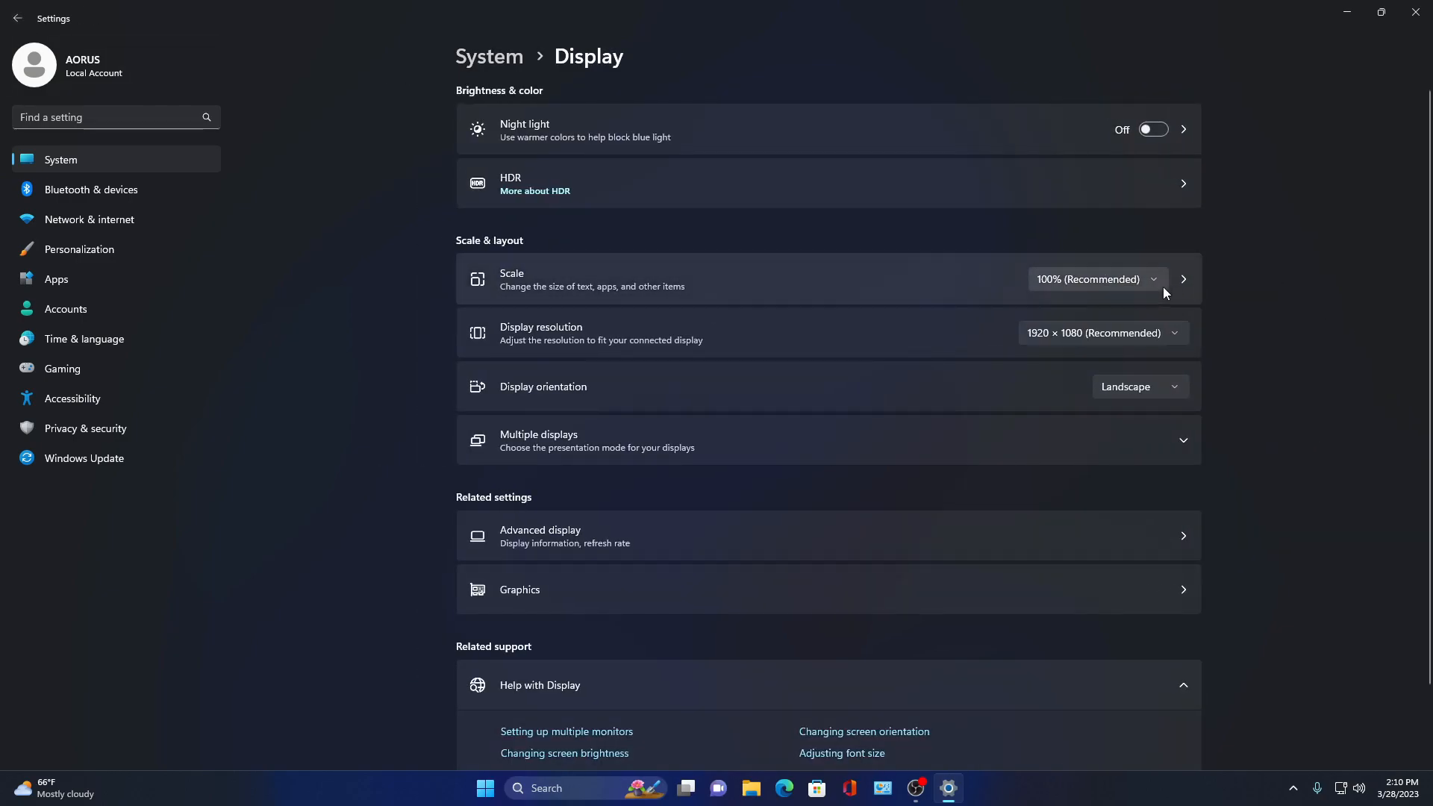
- Check the Scale option and expand the Multiple displays section on the Display page
left_click(1143, 284)
left_click(1092, 280)
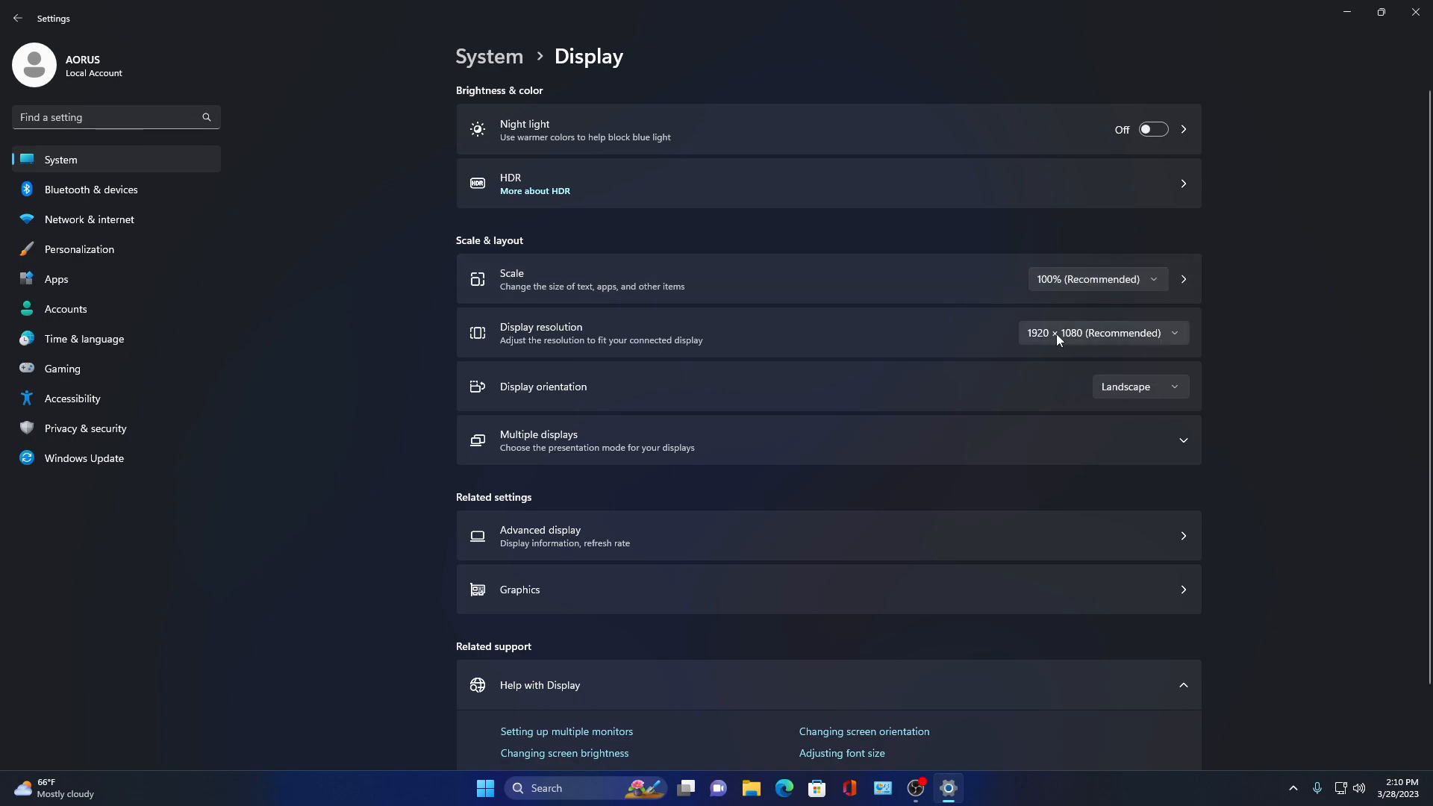
scroll(730, 485, "down", 1)
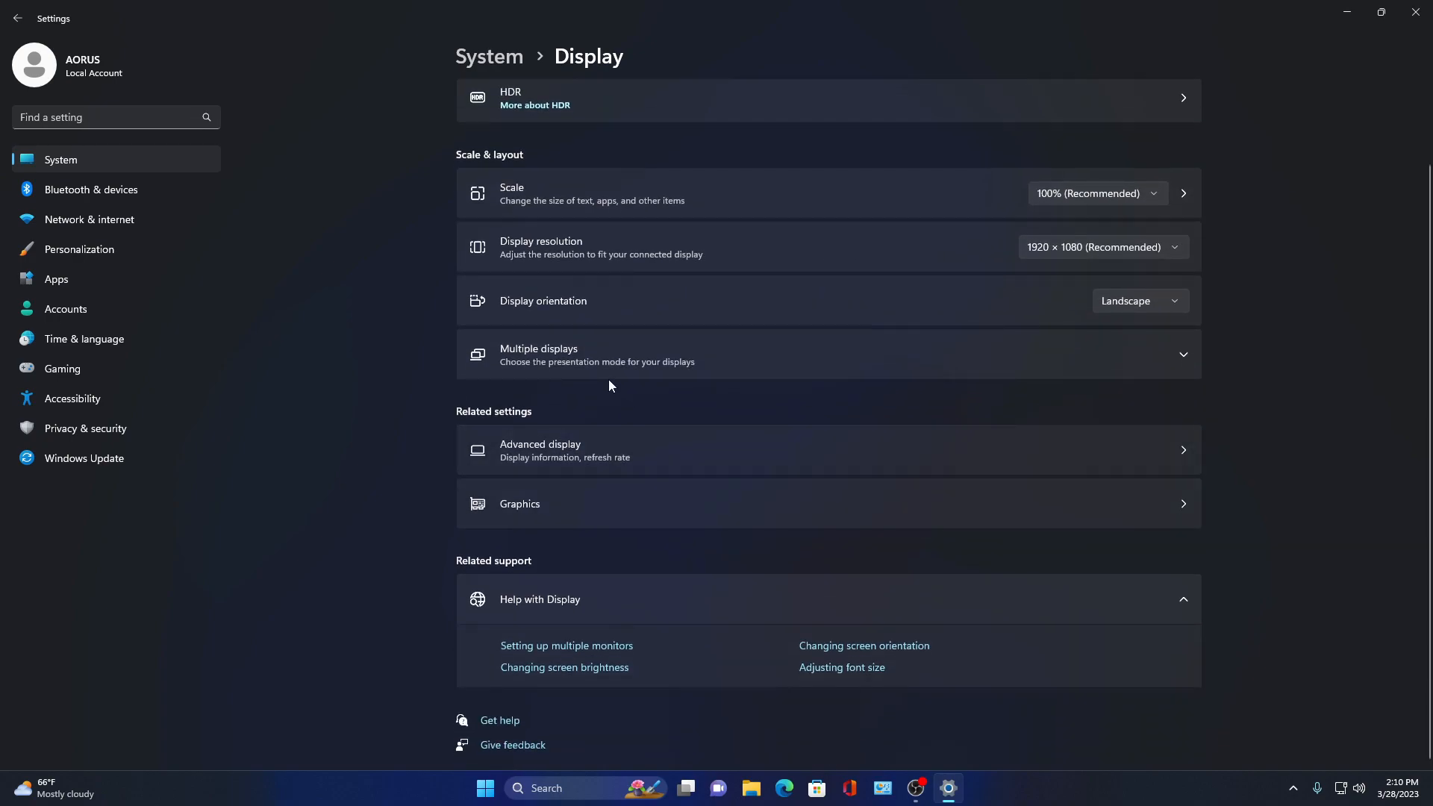
left_click(608, 371)
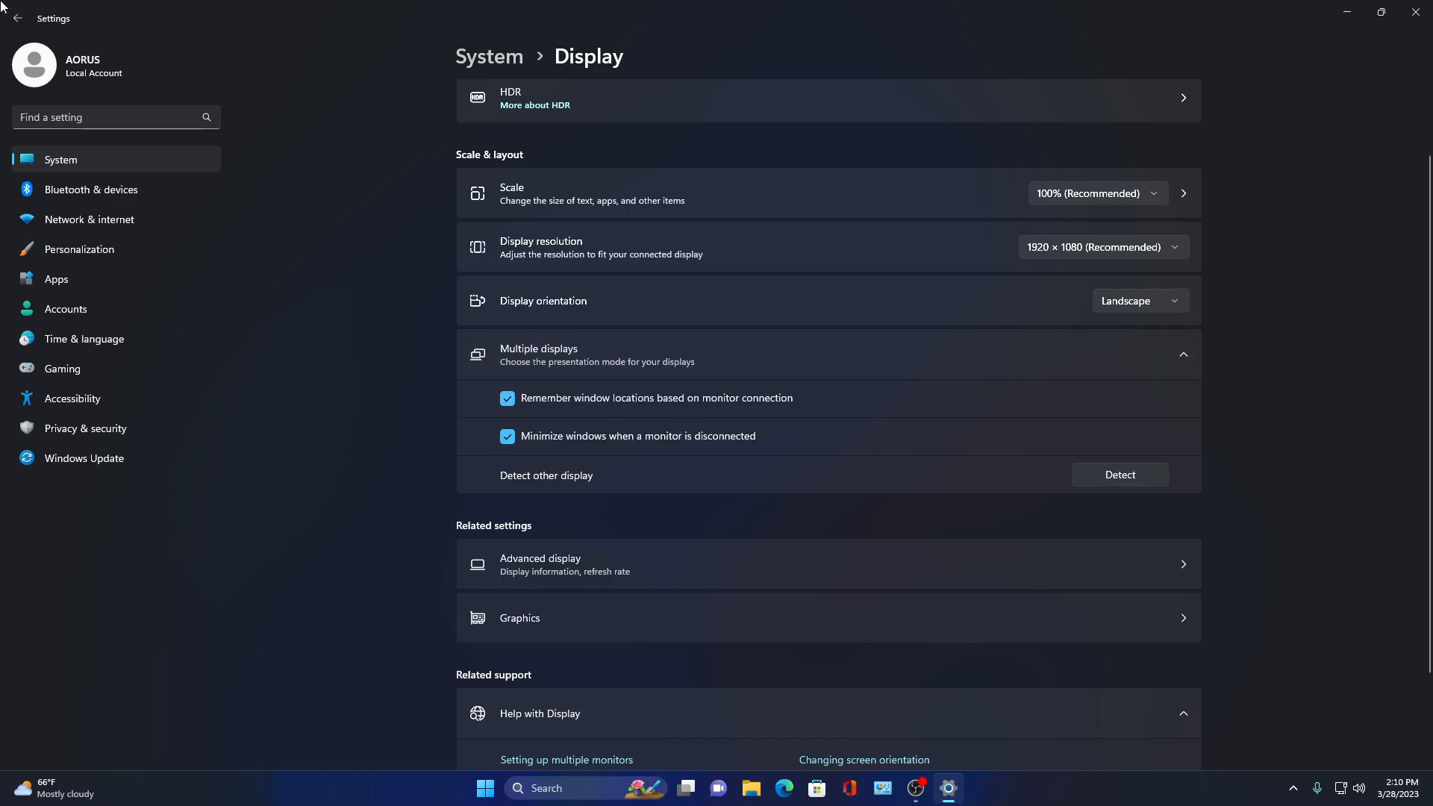
- Remove the Microsoft Print to PDF printer under Bluetooth & devices, Printers & scanners
left_click(51, 165)
left_click(73, 192)
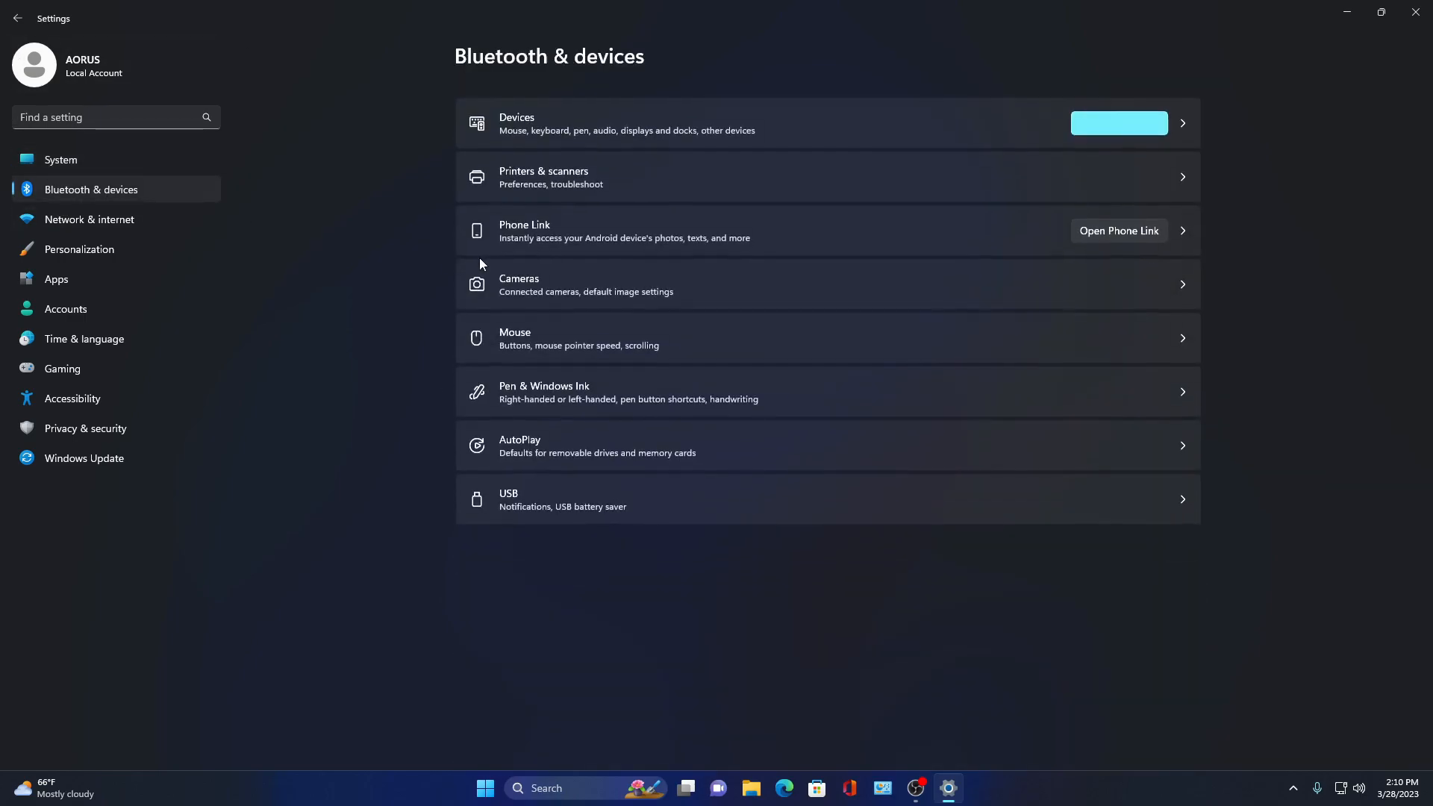
left_click(1129, 199)
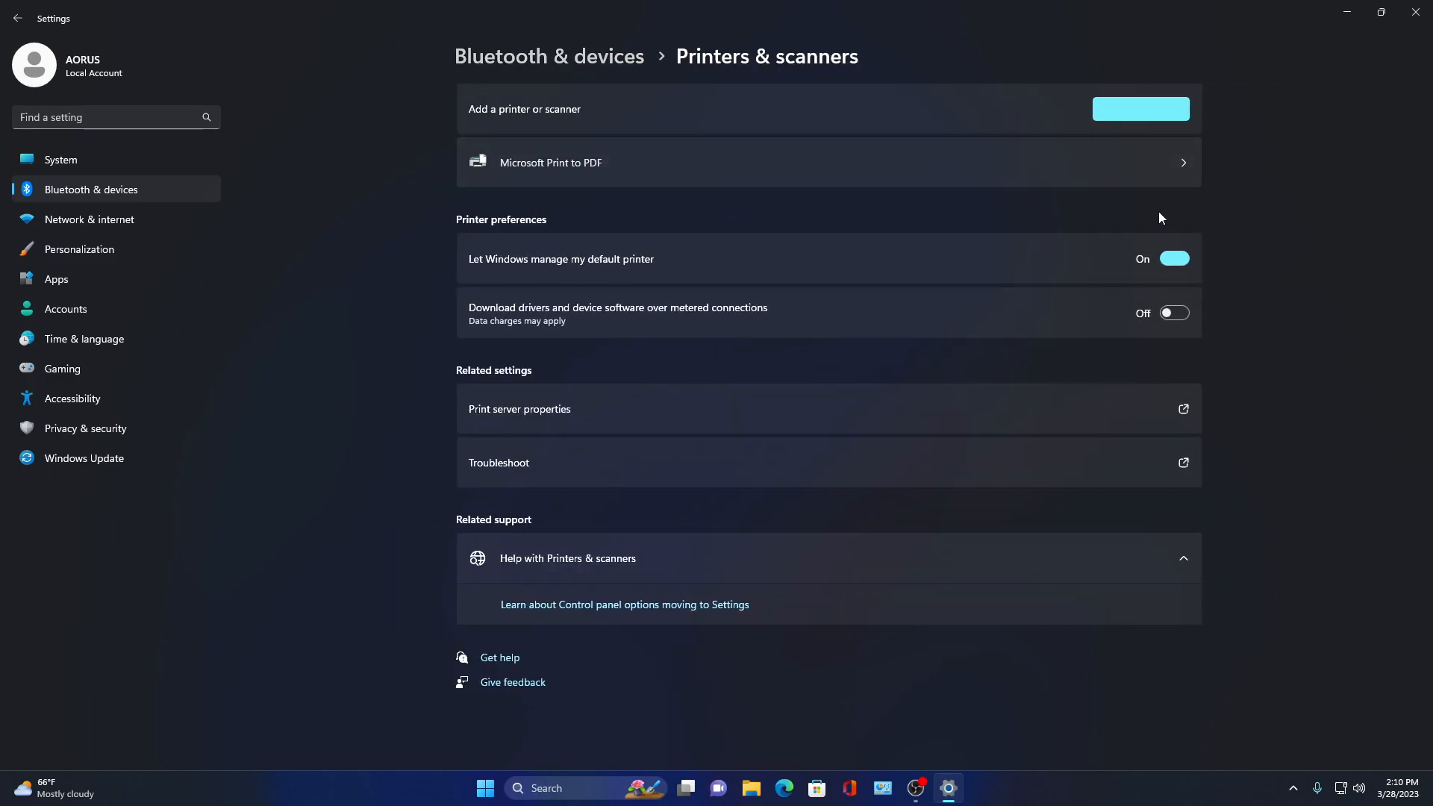
left_click(825, 153)
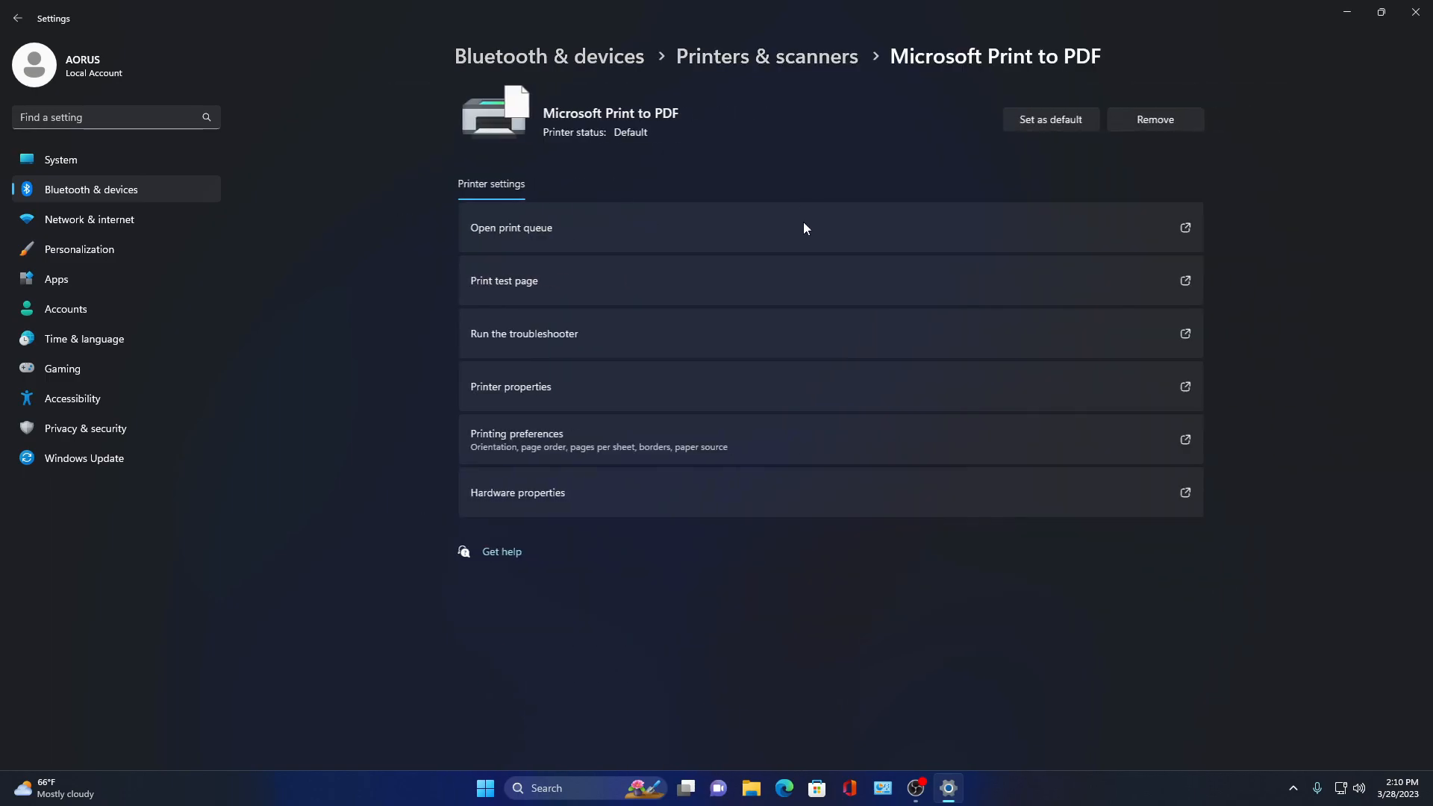
left_click(1149, 121)
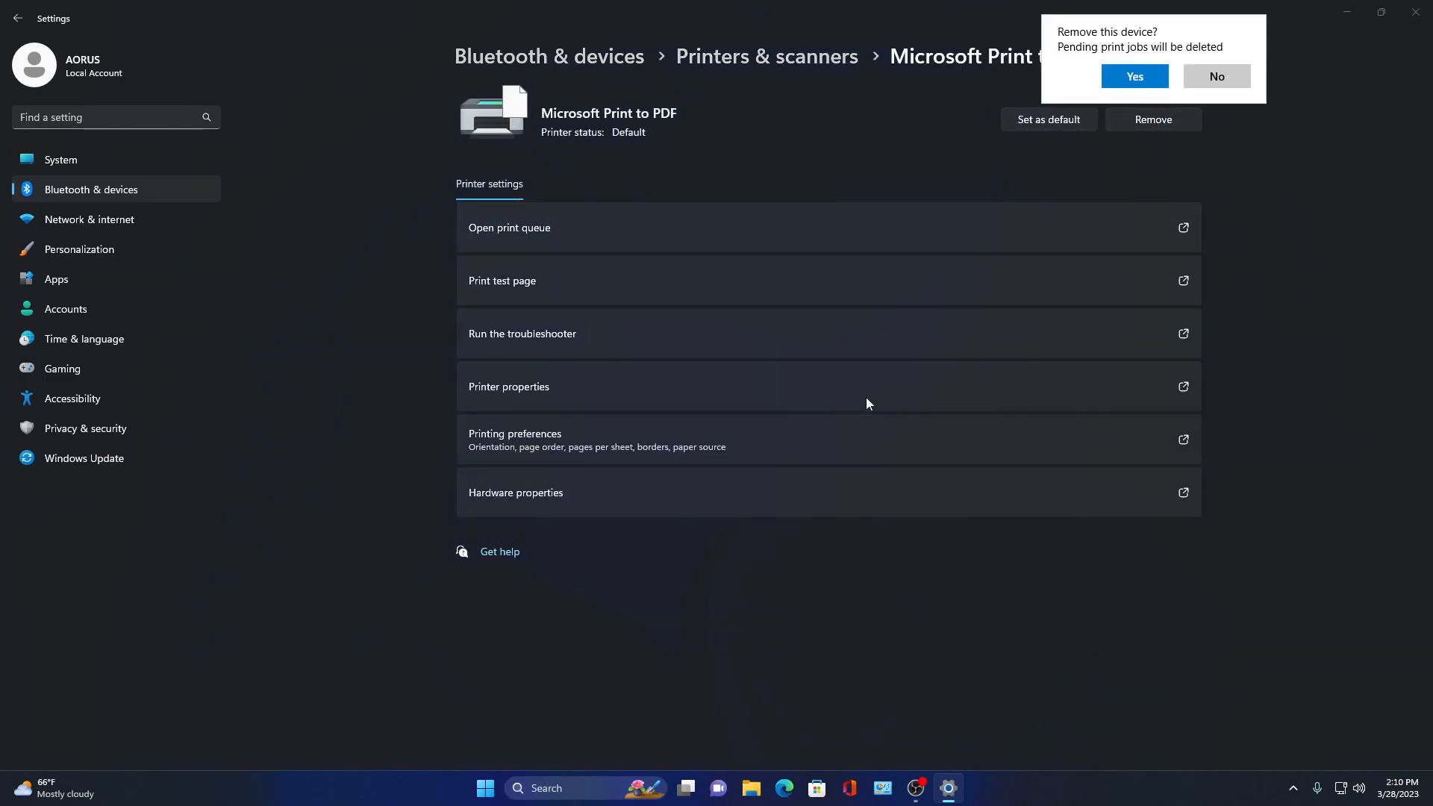
left_click(1135, 81)
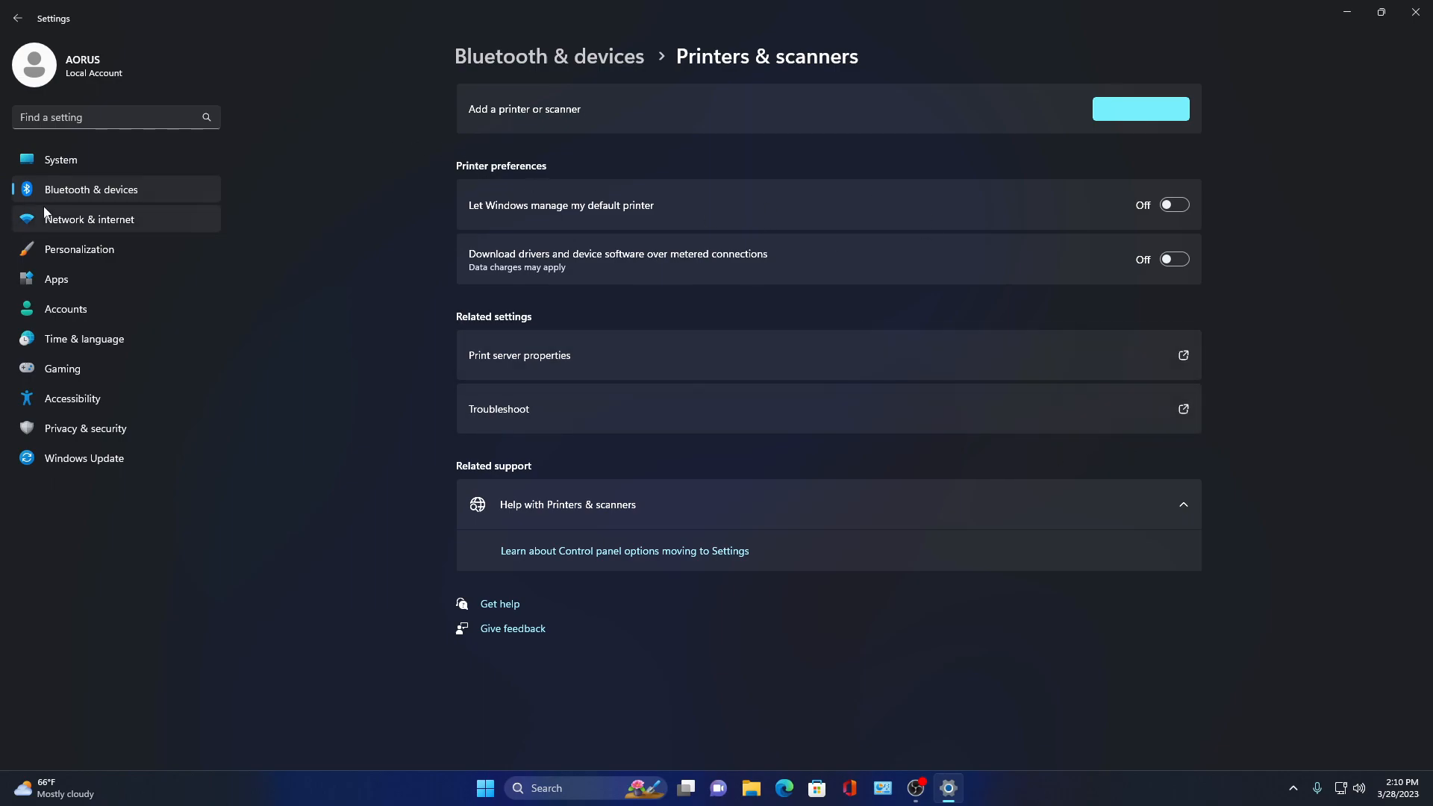
- Review the VPN and Ethernet pages under Network & internet
left_click(80, 222)
left_click(586, 258)
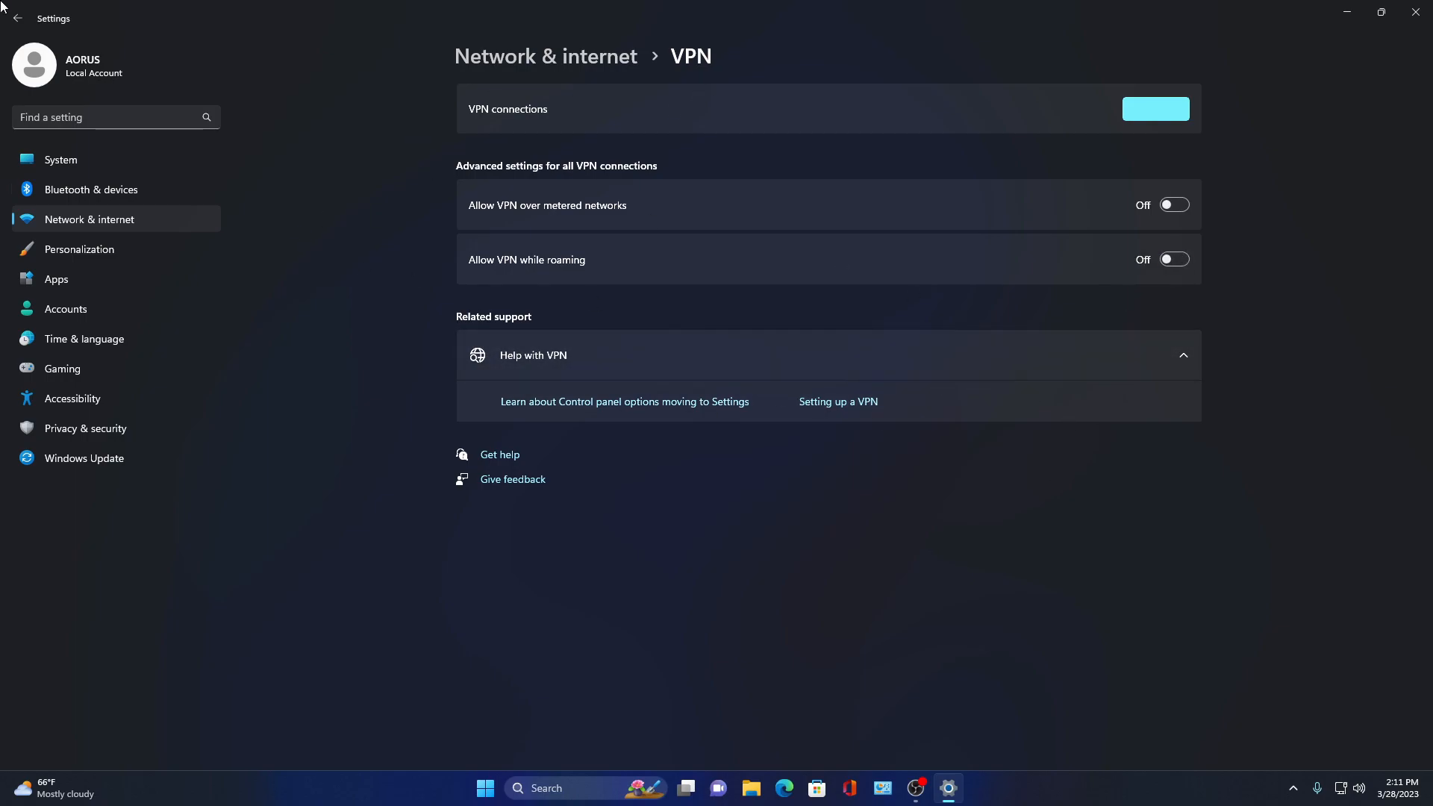
left_click(17, 18)
left_click(619, 204)
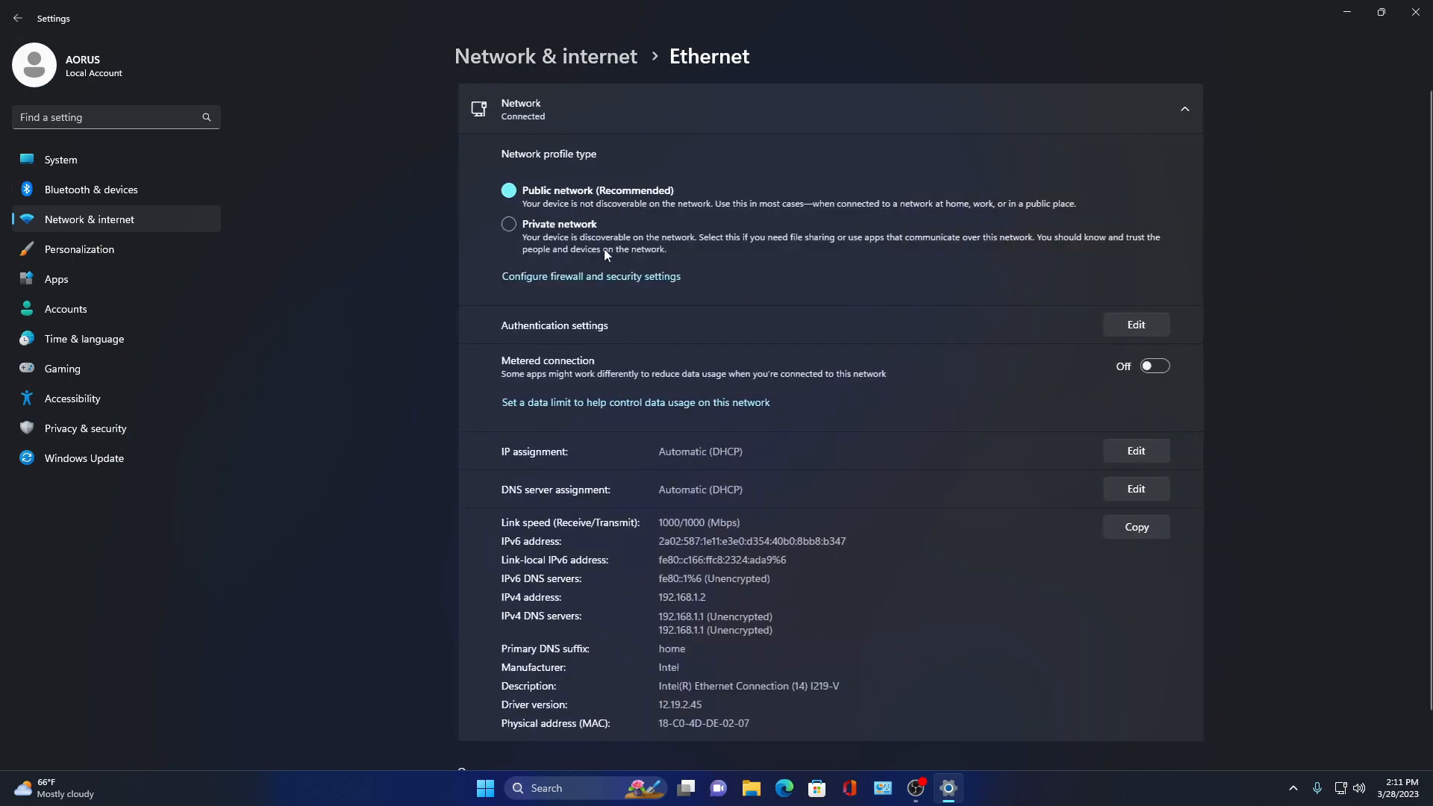
scroll(575, 281, "down", 1)
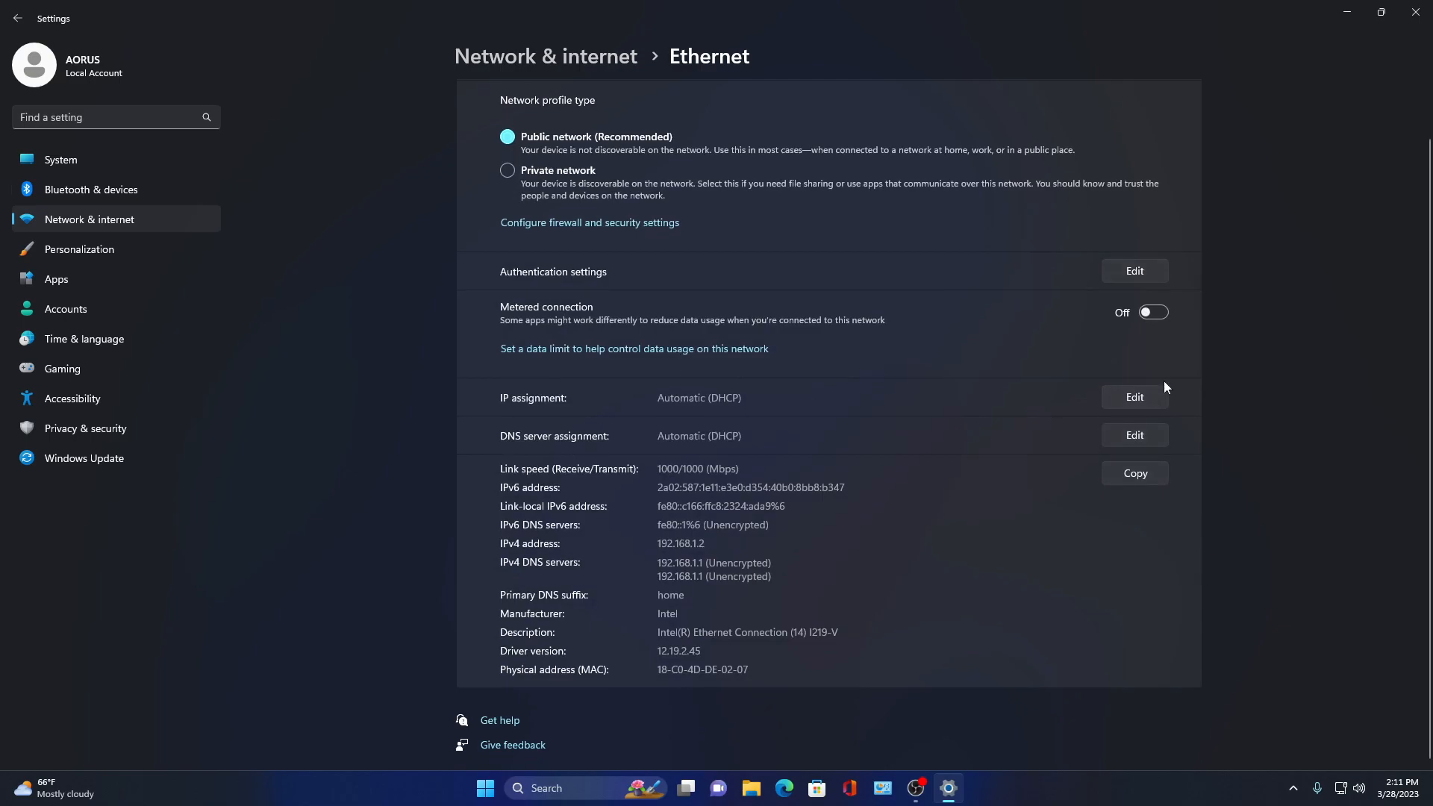
- Review the Proxy, Dial-up and Advanced network settings pages, then navigate back
left_click(17, 17)
left_click(549, 313)
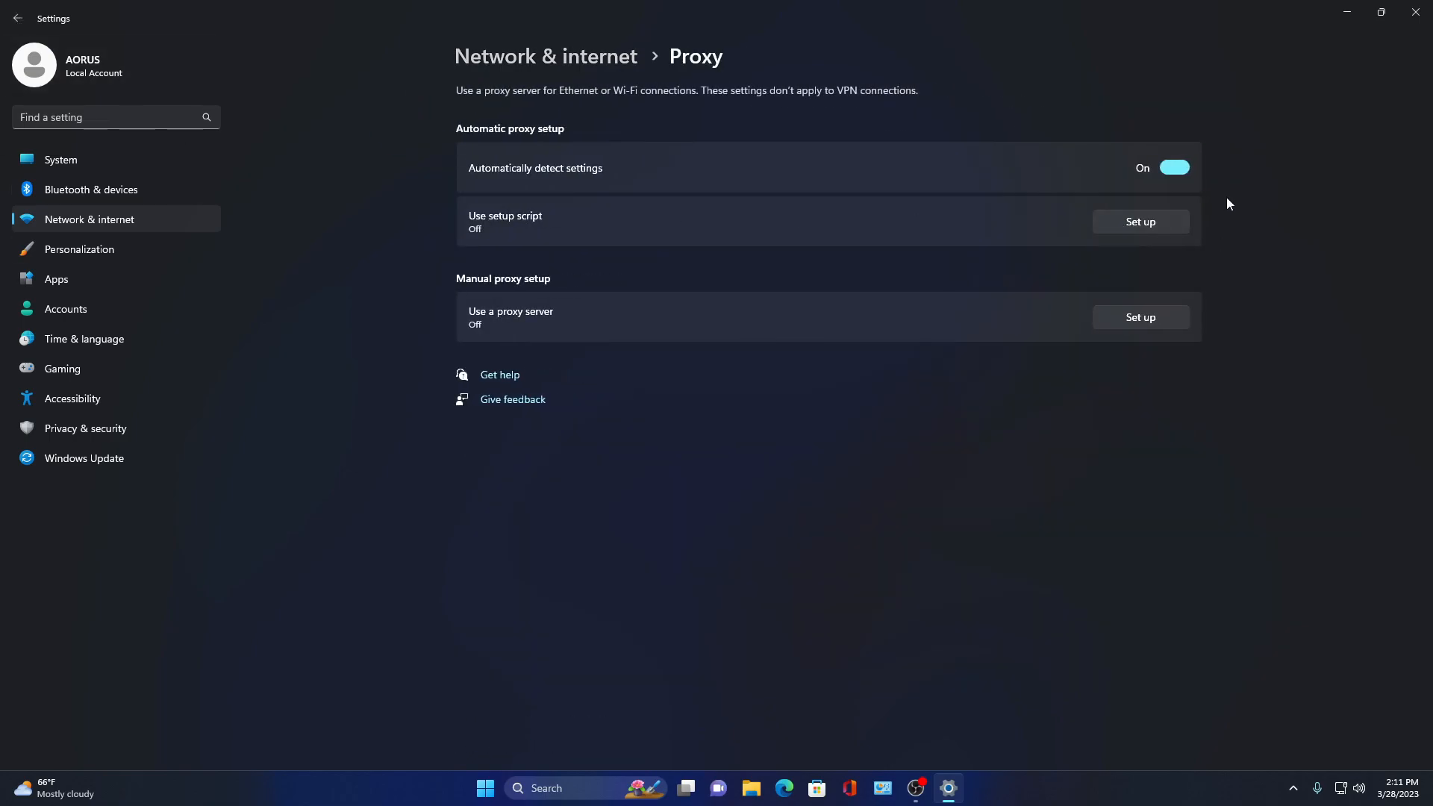
left_click(17, 18)
left_click(575, 370)
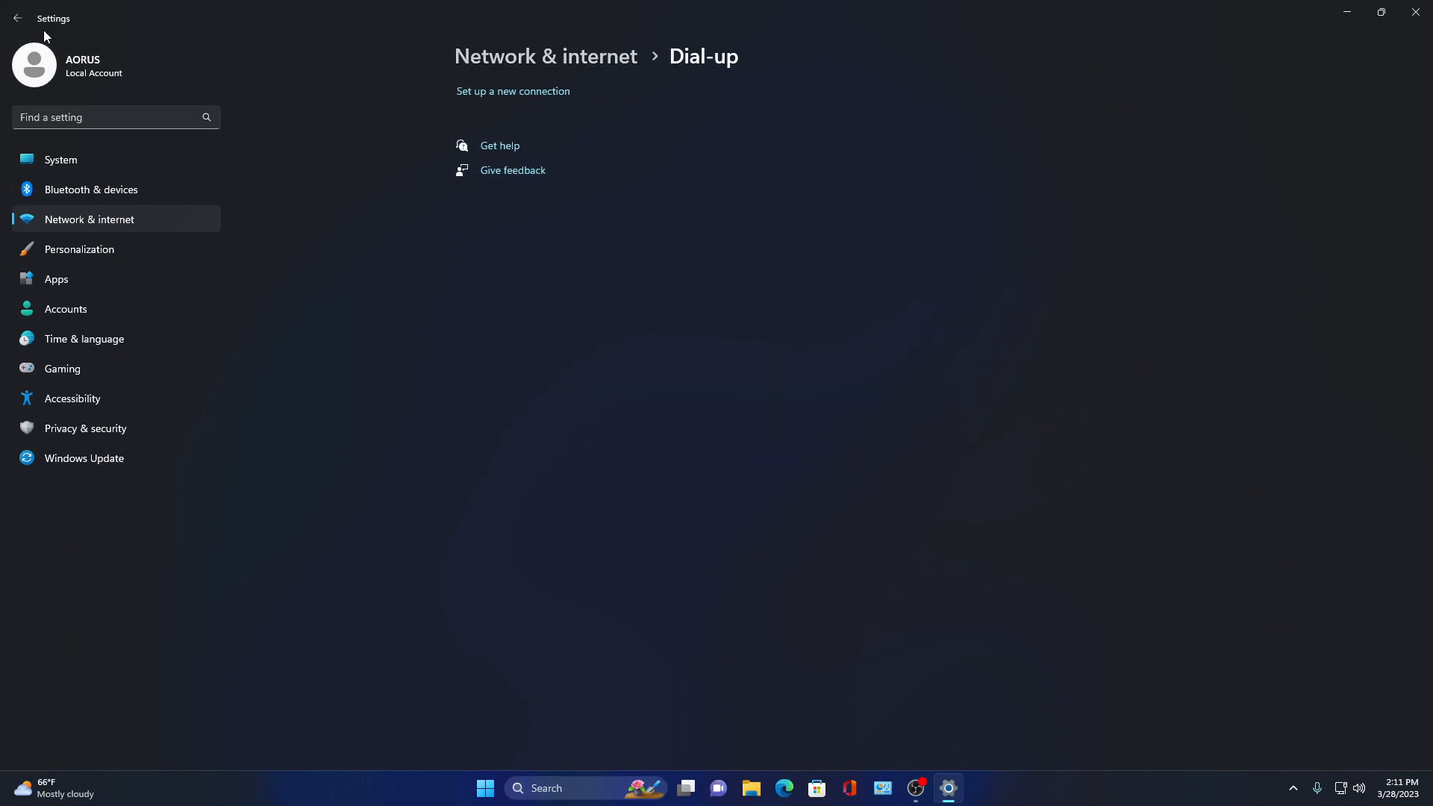
left_click(17, 18)
left_click(544, 414)
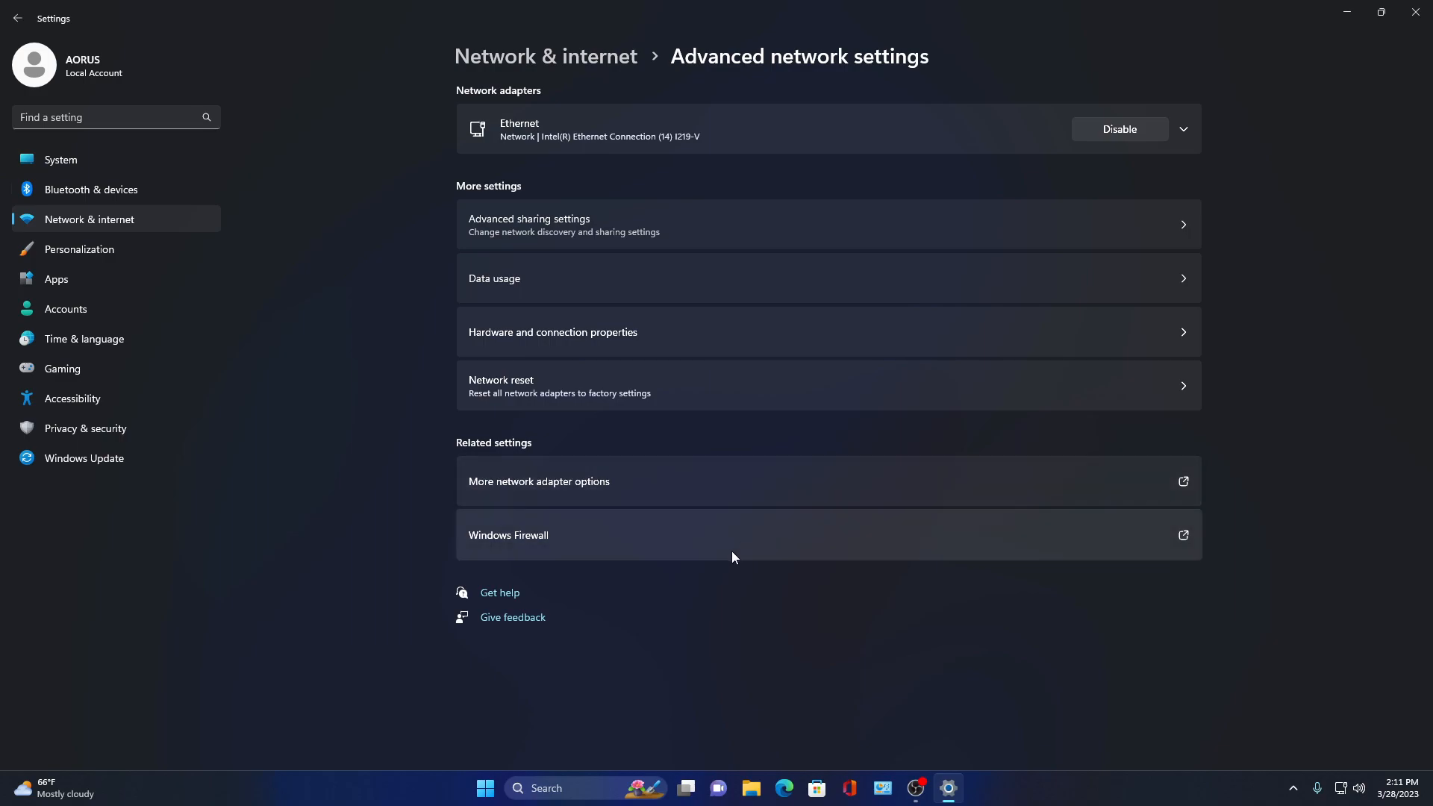
left_click(20, 23)
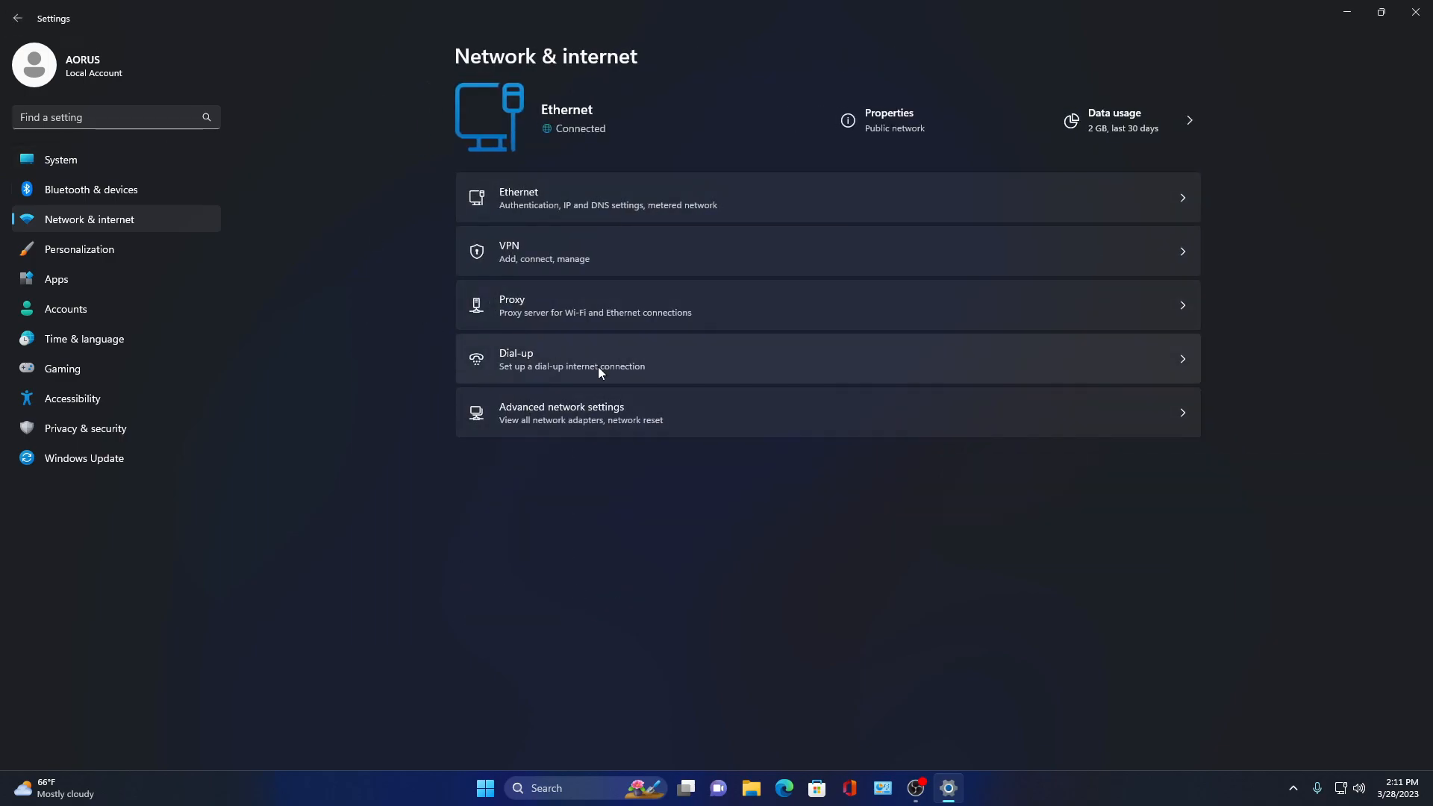
left_click(17, 18)
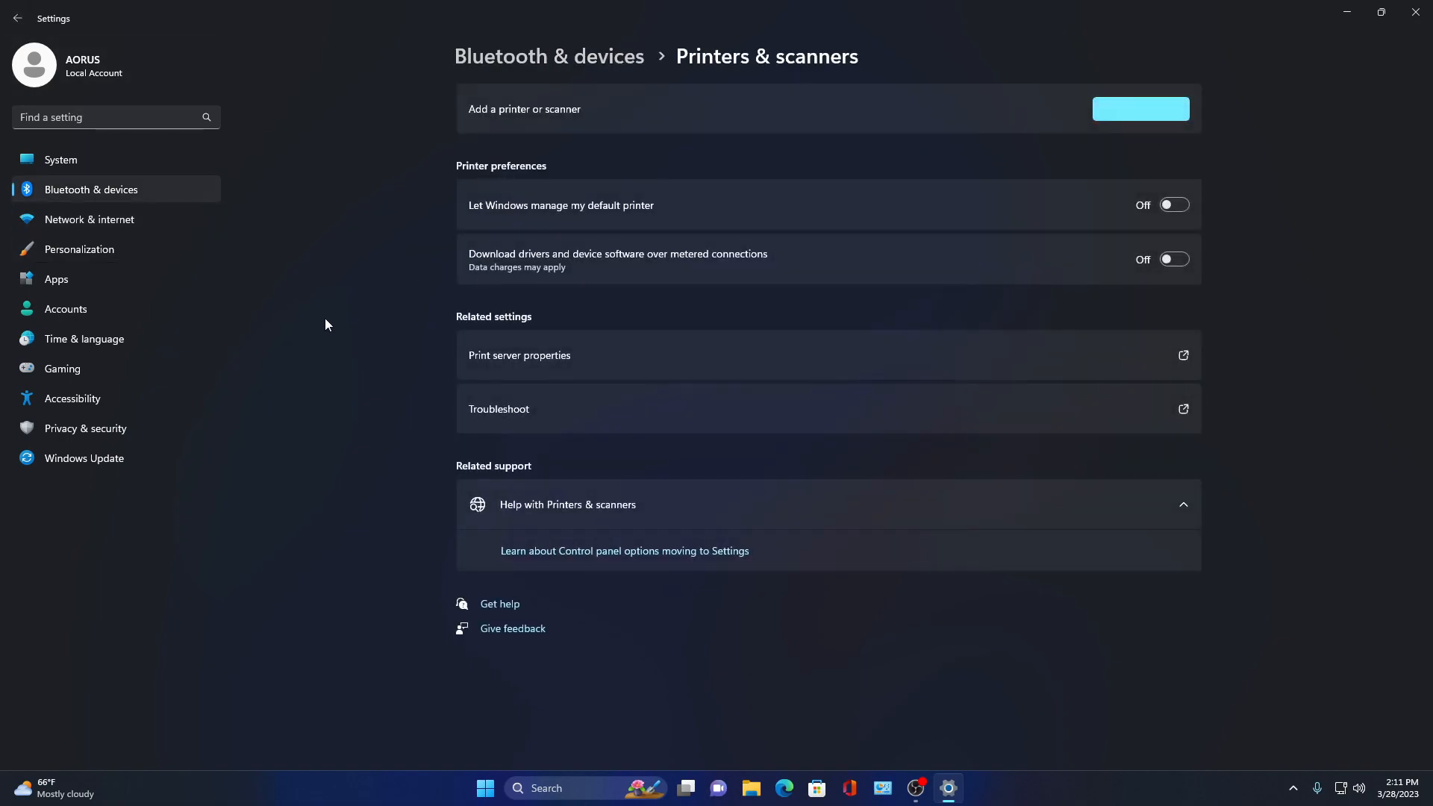
- Set the desktop background in Personalization to a solid black color
left_click(76, 220)
left_click(78, 243)
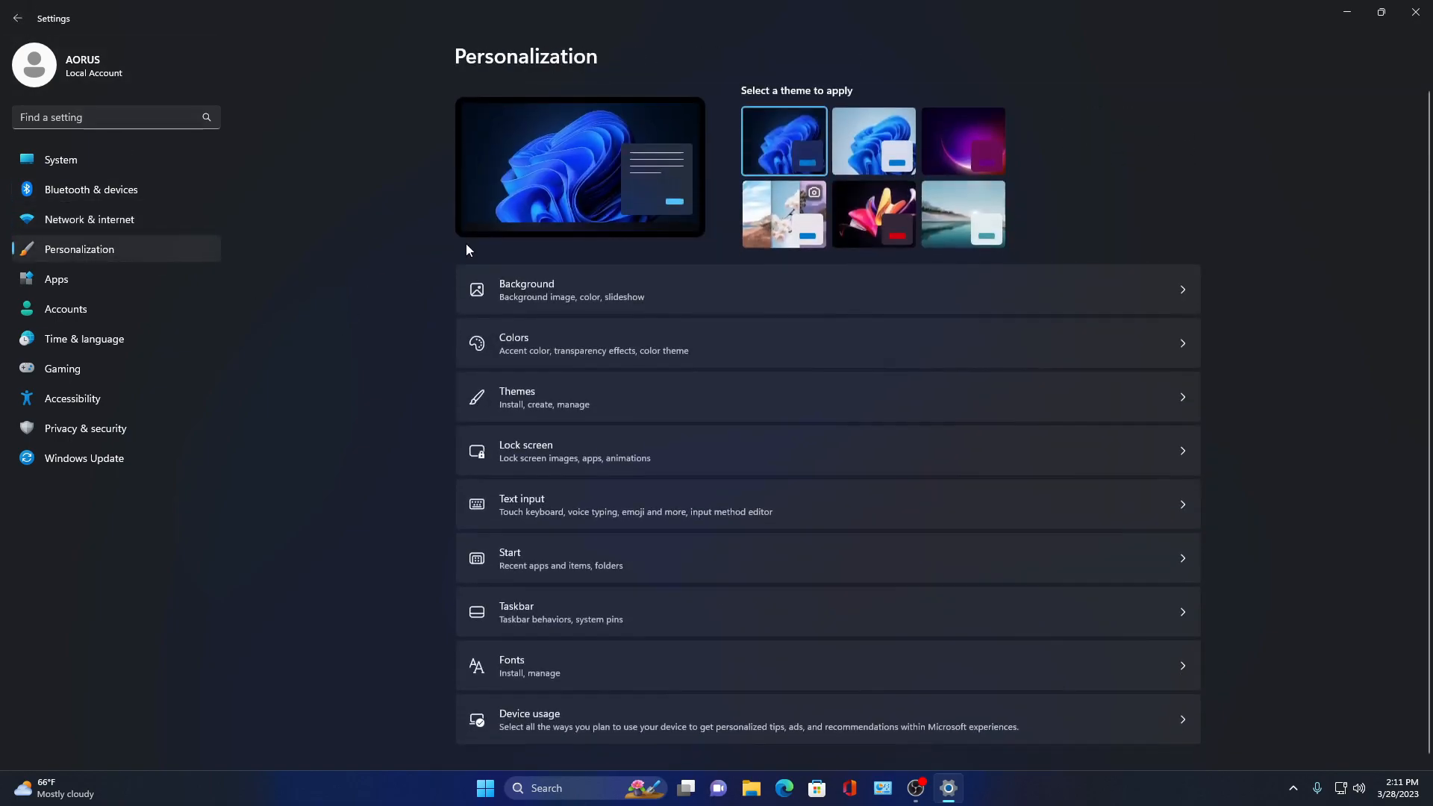
left_click(612, 302)
left_click(1107, 269)
left_click(1103, 288)
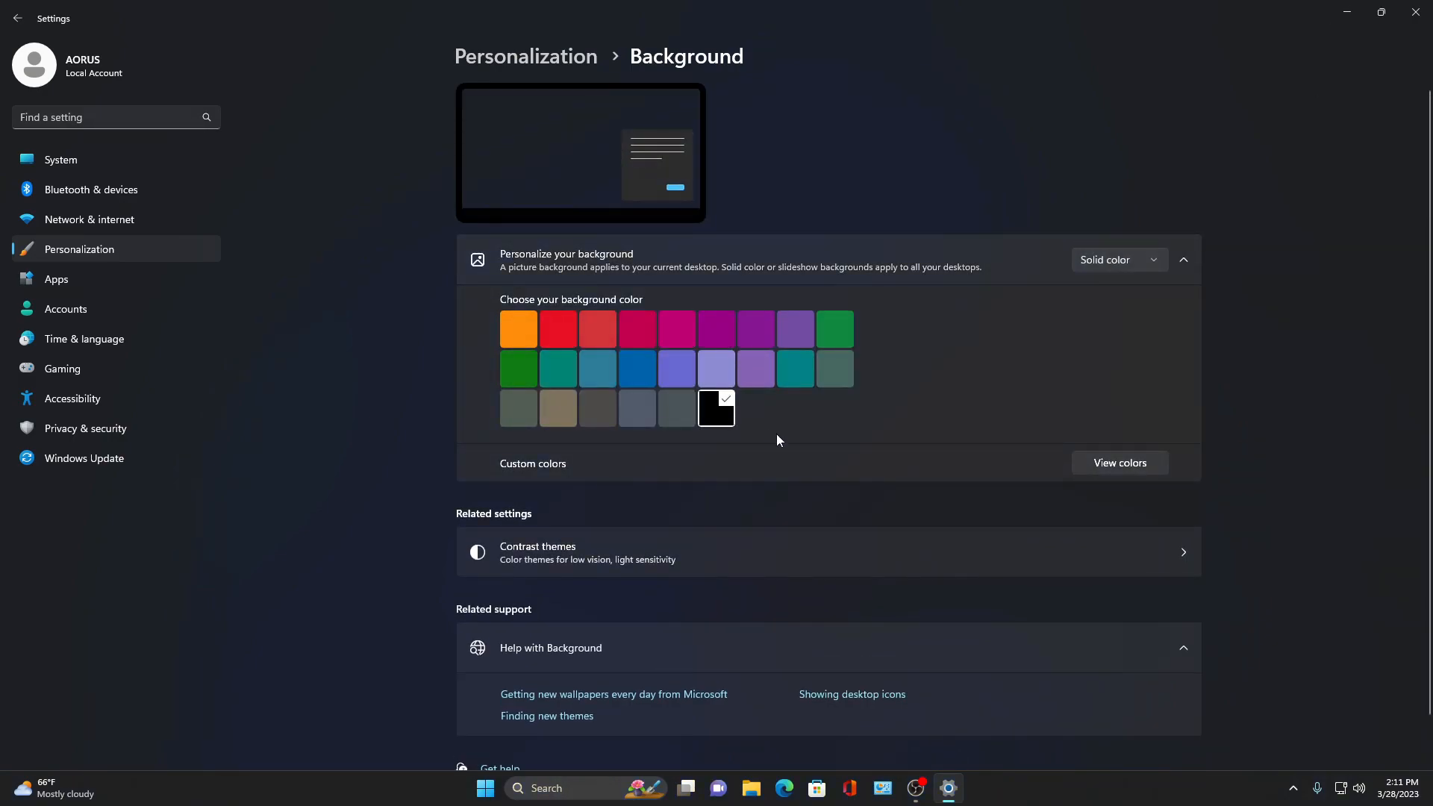
scroll(759, 444, "down", 3)
scroll(657, 510, "up", 3)
left_click(15, 18)
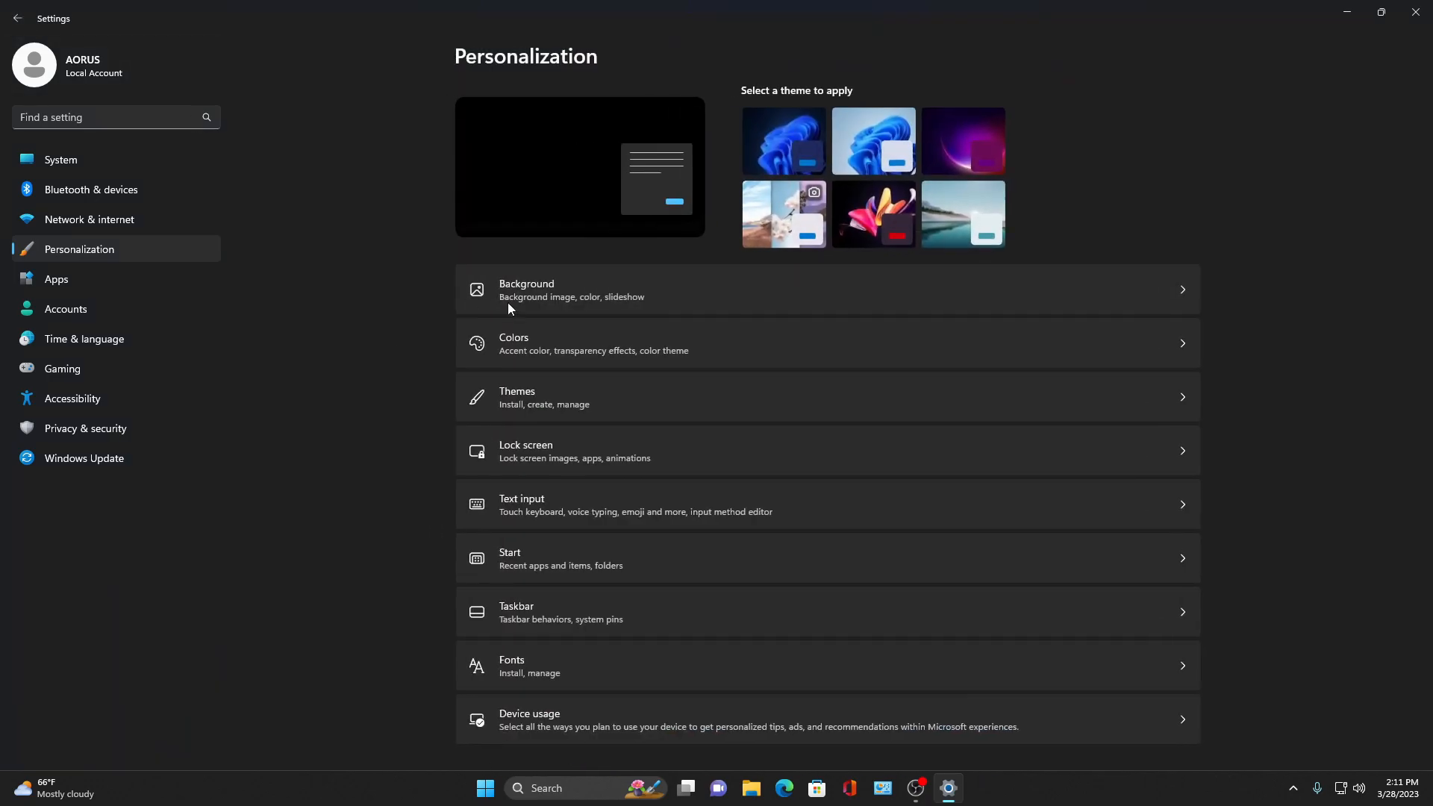
- Review the Background page to check the solid color setting, then go back to Personalization
left_click(561, 292)
scroll(668, 427, "down", 3)
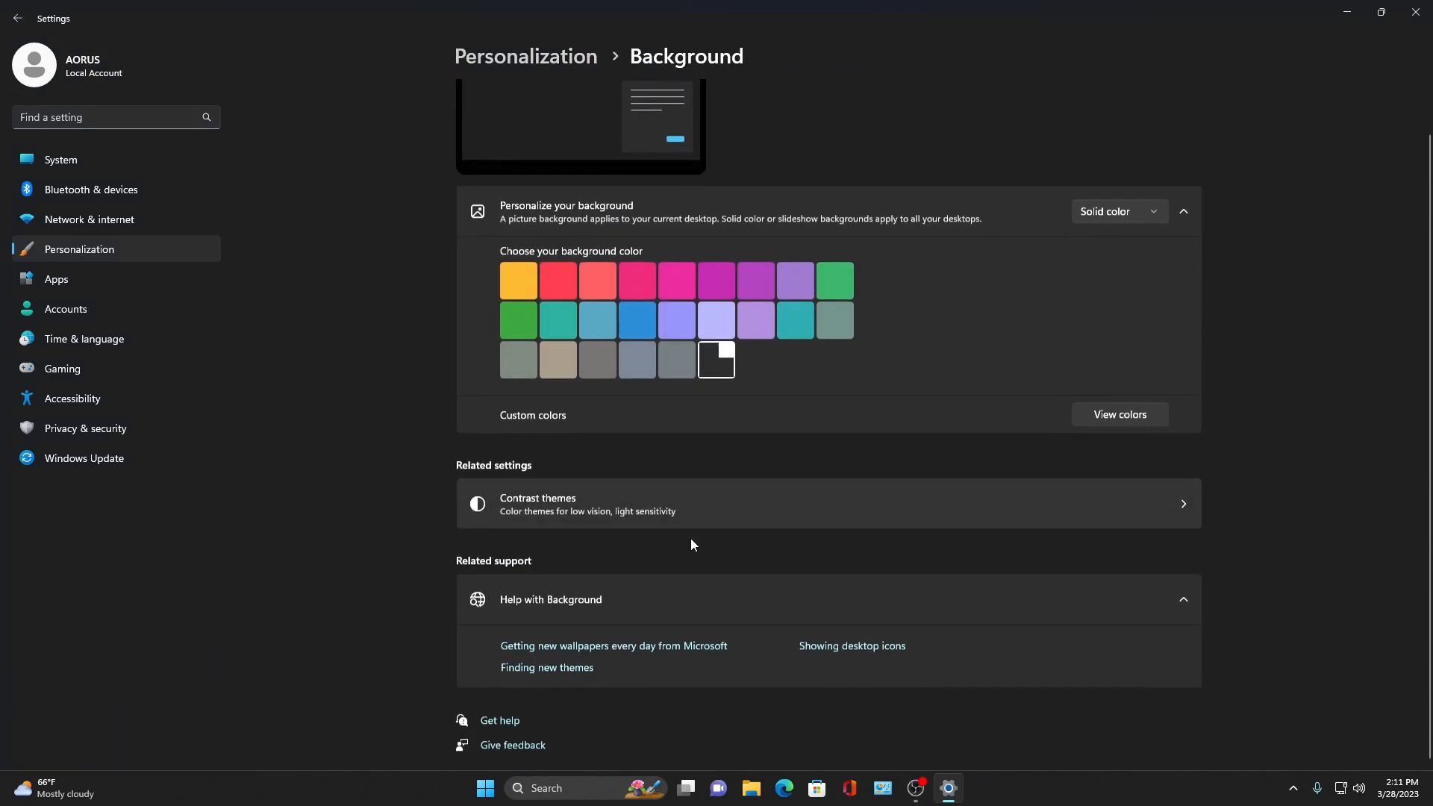
left_click(14, 18)
- In Colors, turn off transparency effects and set the accent color mode to Manual
left_click(573, 355)
scroll(671, 463, "down", 5)
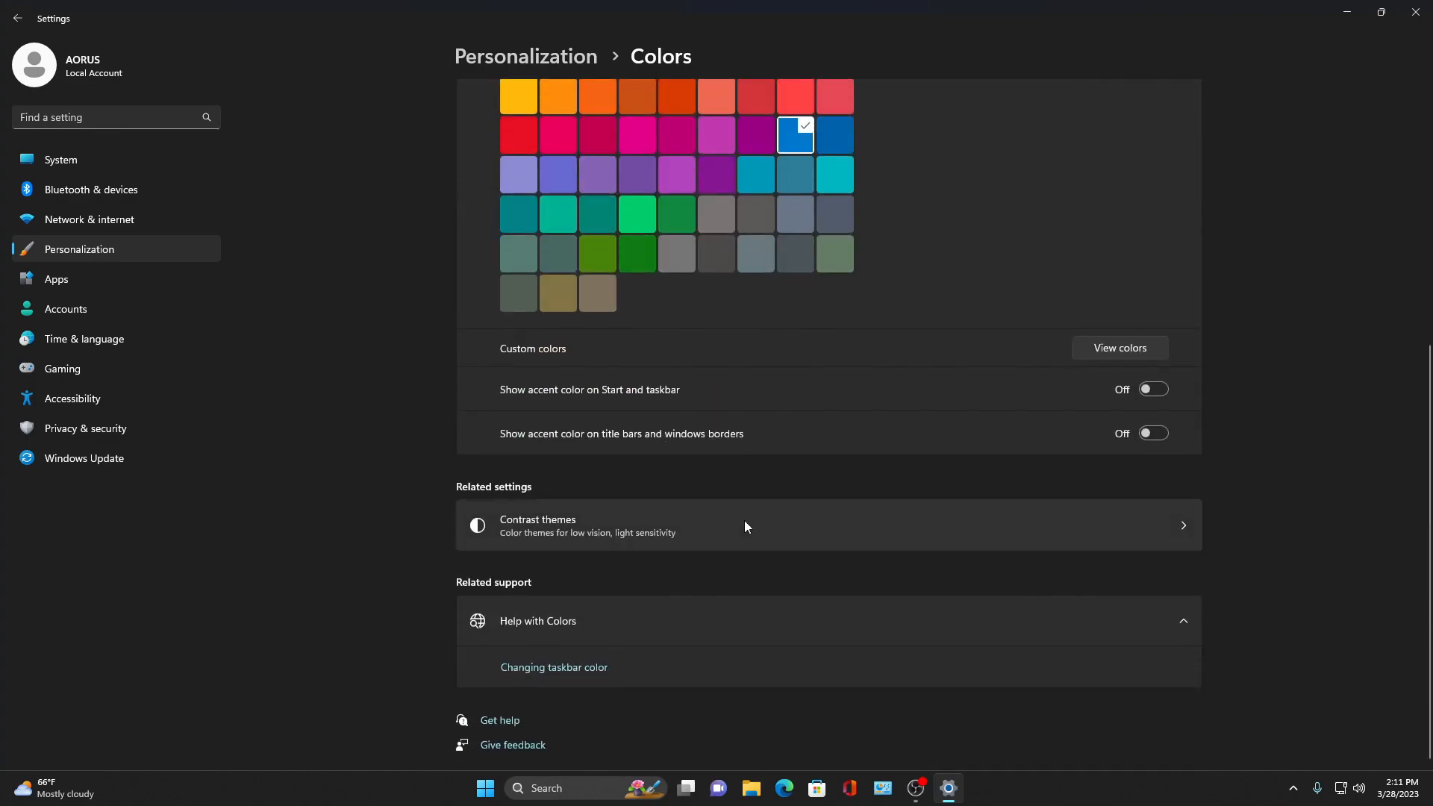
scroll(1047, 406, "up", 5)
left_click(1170, 315)
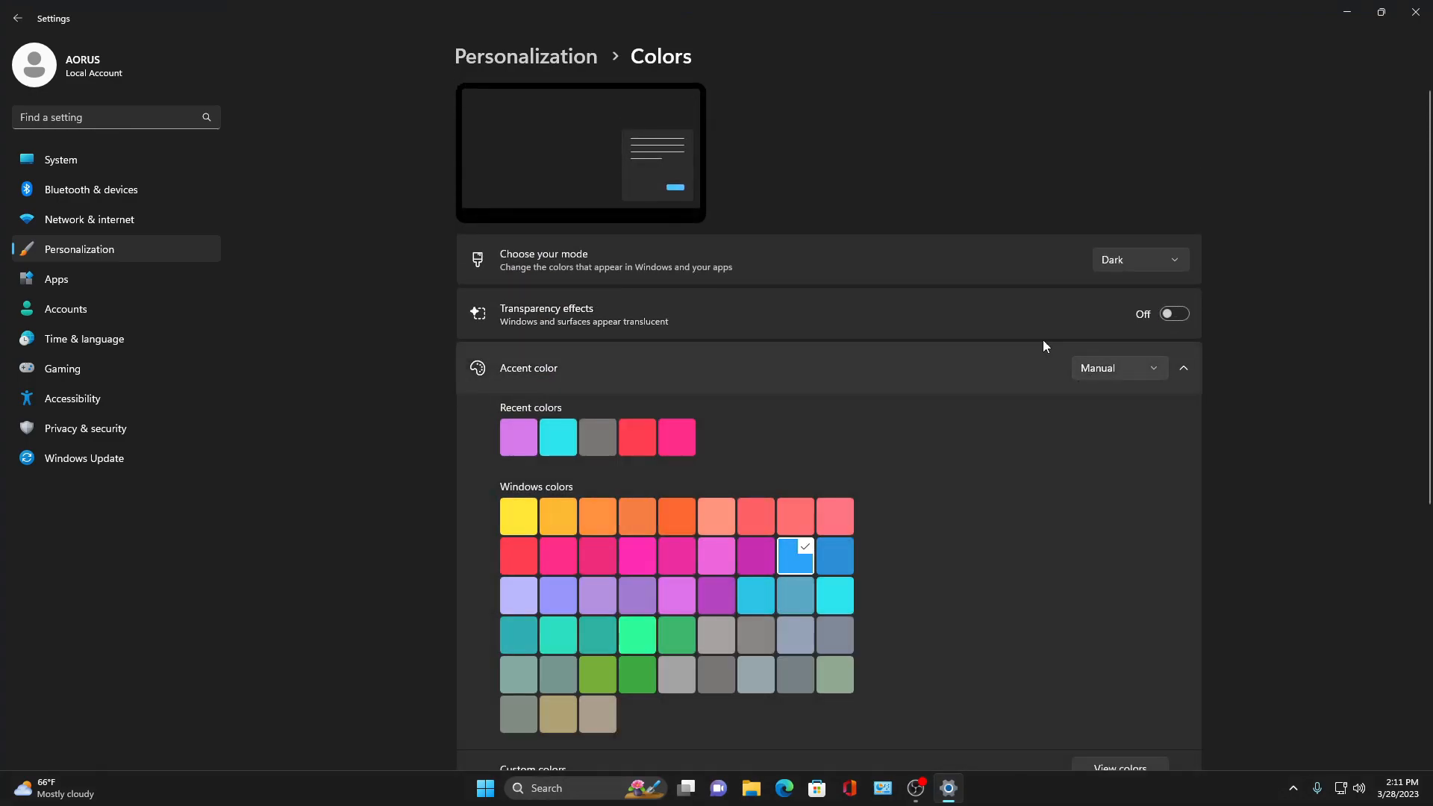
left_click(1142, 360)
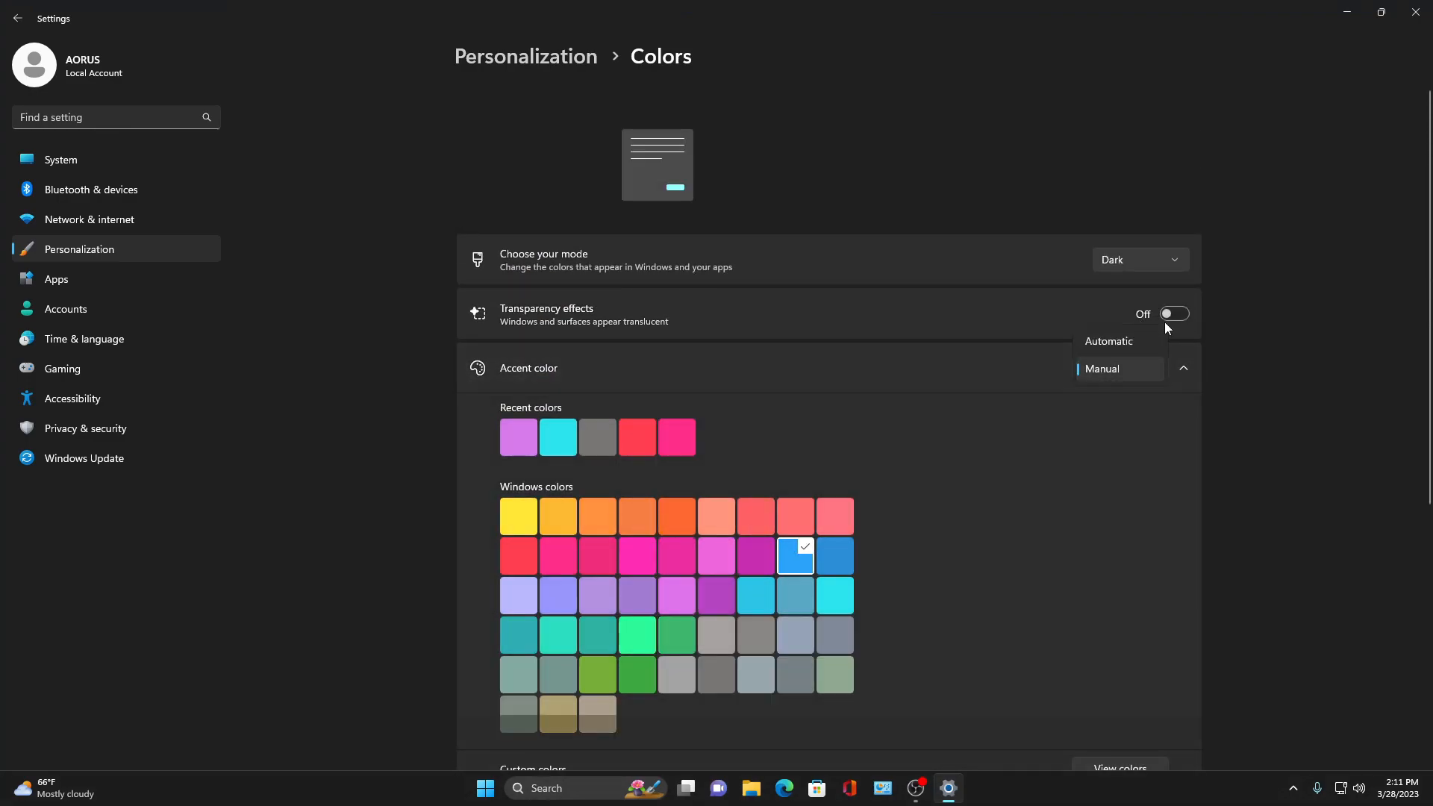
left_click(1090, 369)
scroll(1045, 407, "down", 5)
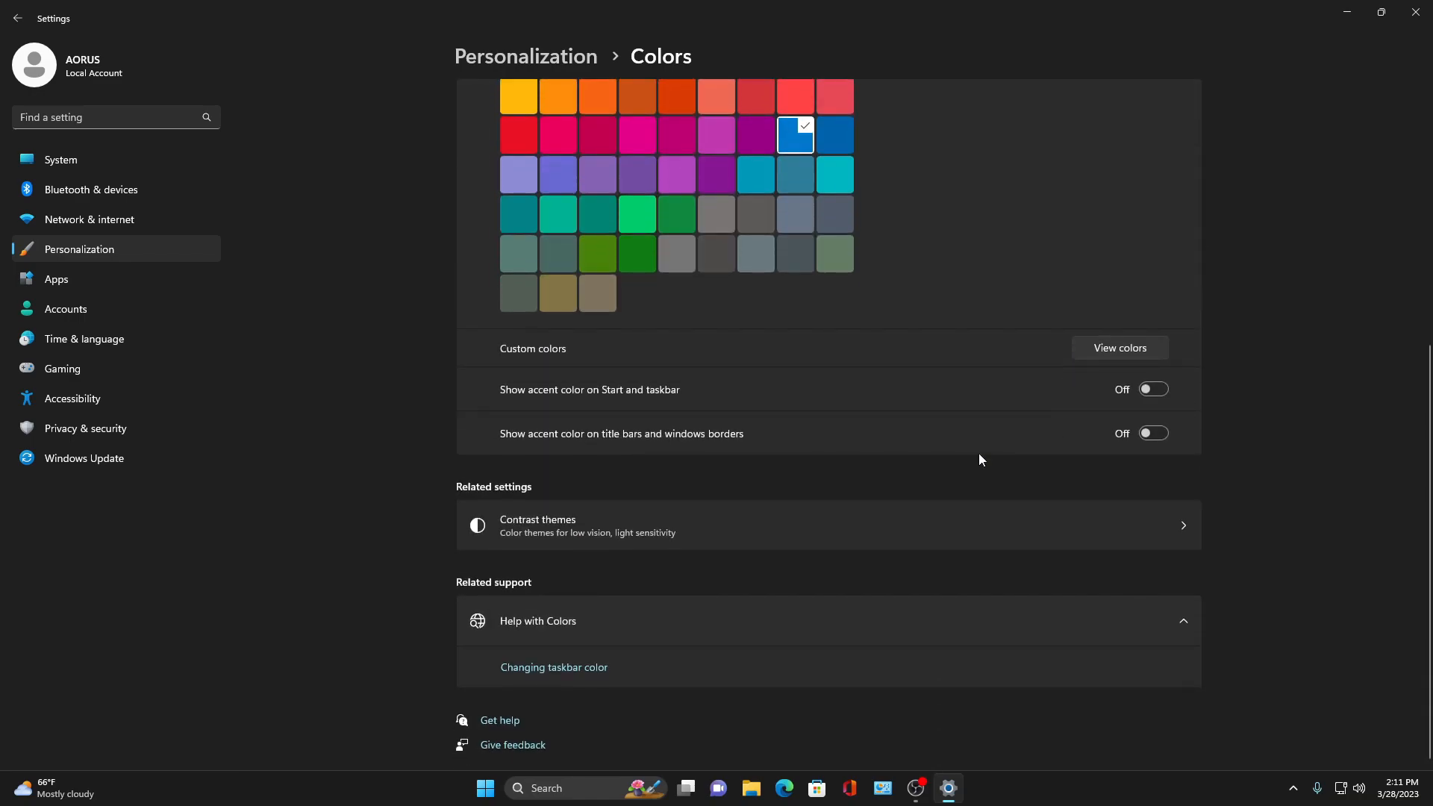
scroll(1054, 353, "up", 5)
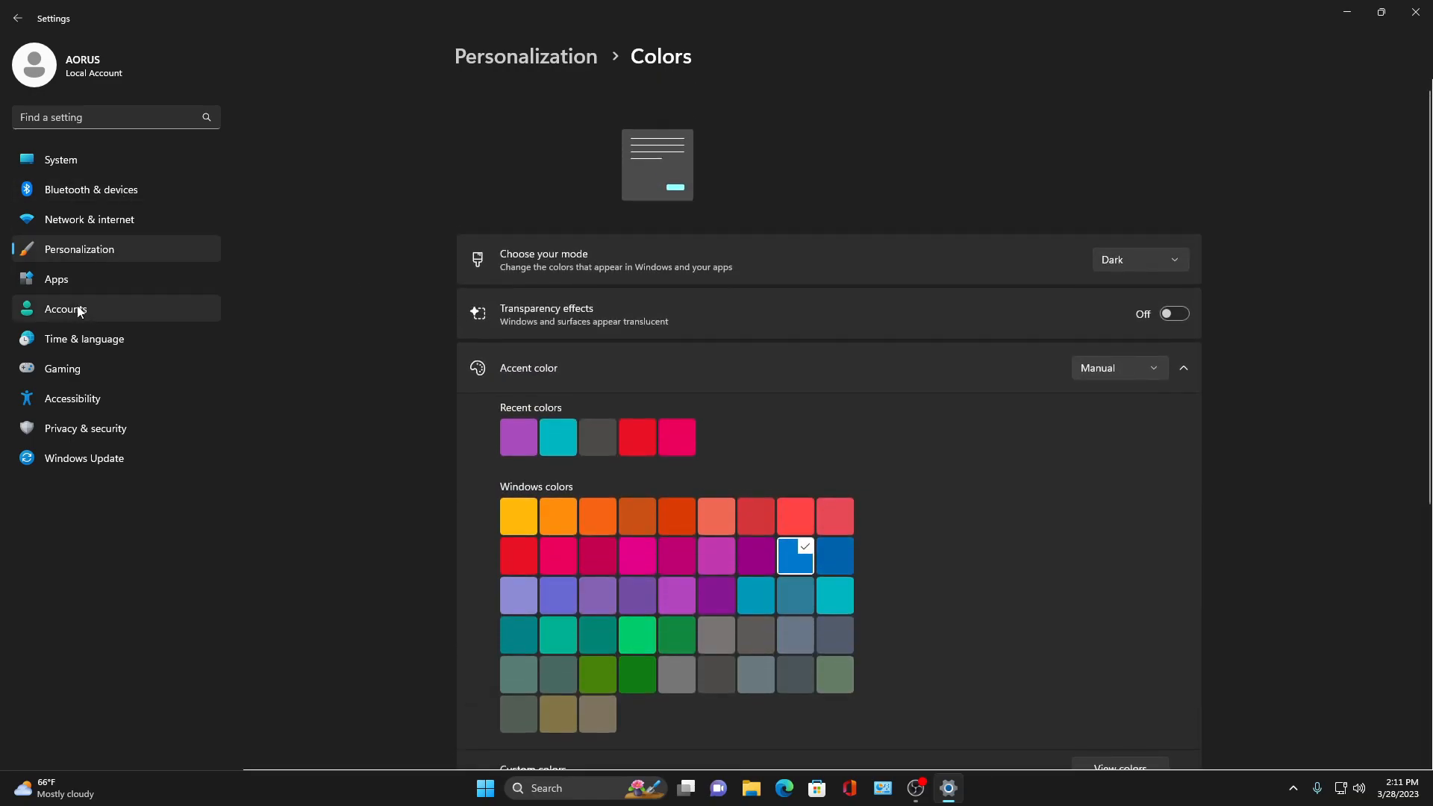
- Open the Themes page from Personalization and review its options before going back
left_click(105, 254)
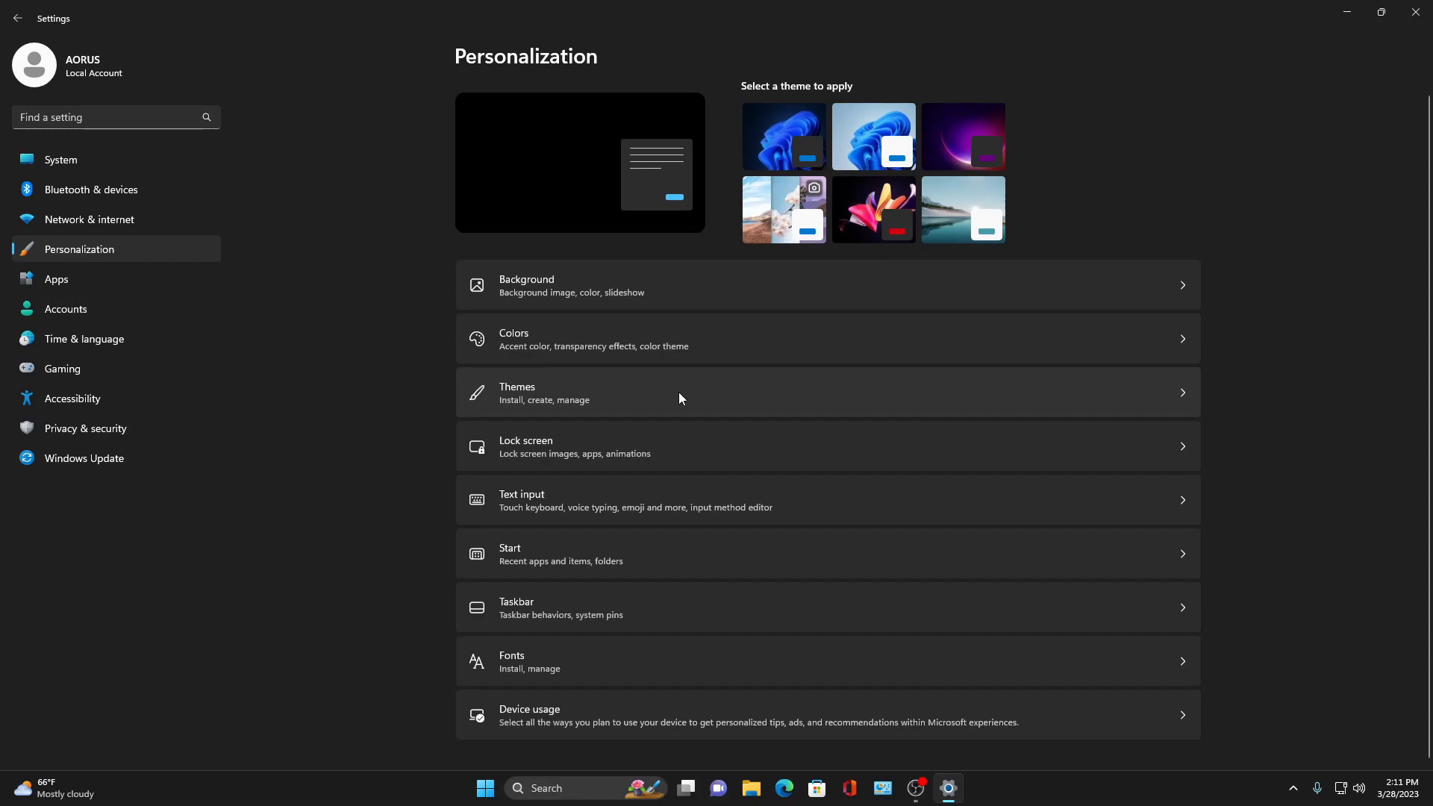
left_click(619, 391)
scroll(672, 432, "down", 1)
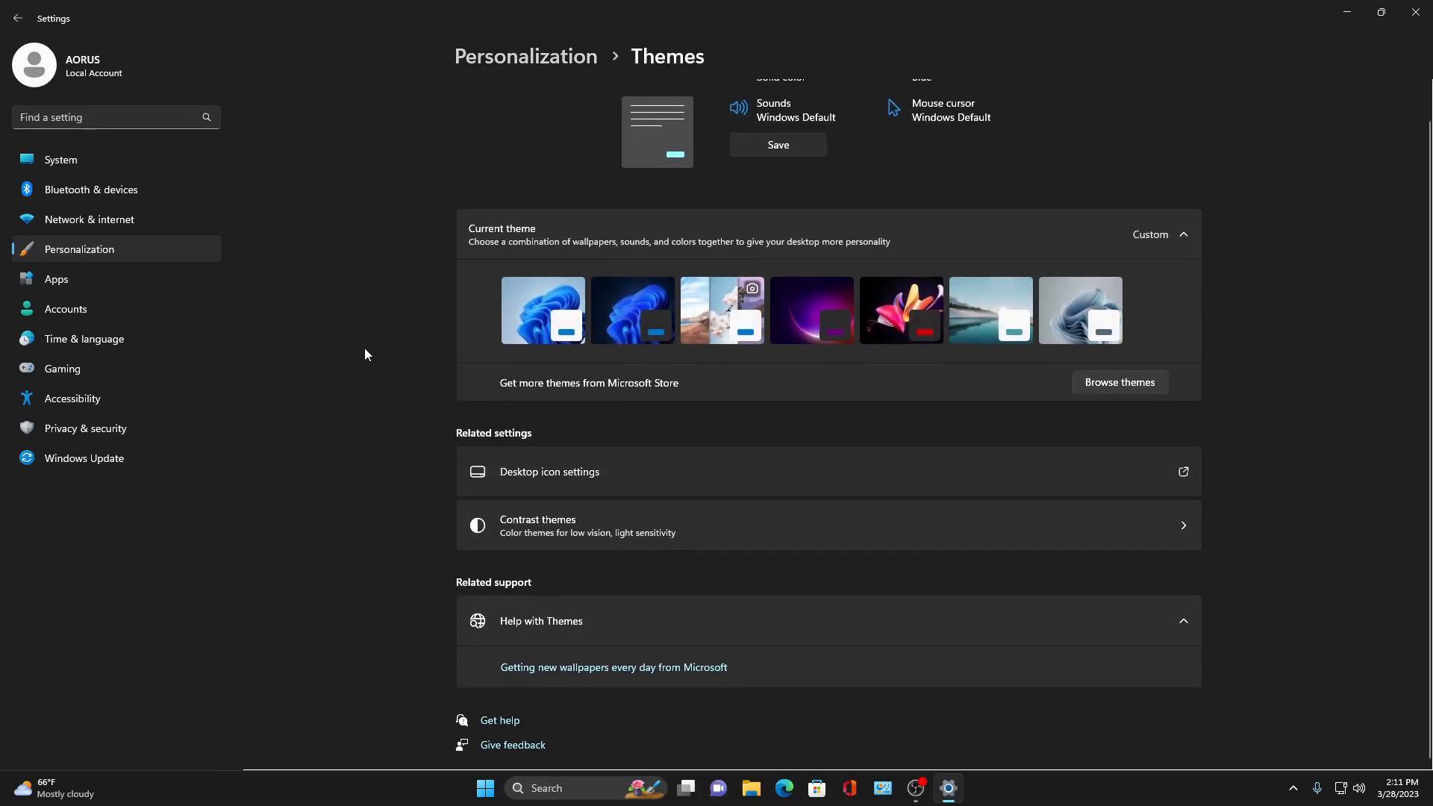
left_click(17, 18)
- Set the lock screen personalization to Windows spotlight and open the lock screen status choices
left_click(544, 454)
left_click(1126, 260)
left_click(1107, 316)
left_click(1122, 265)
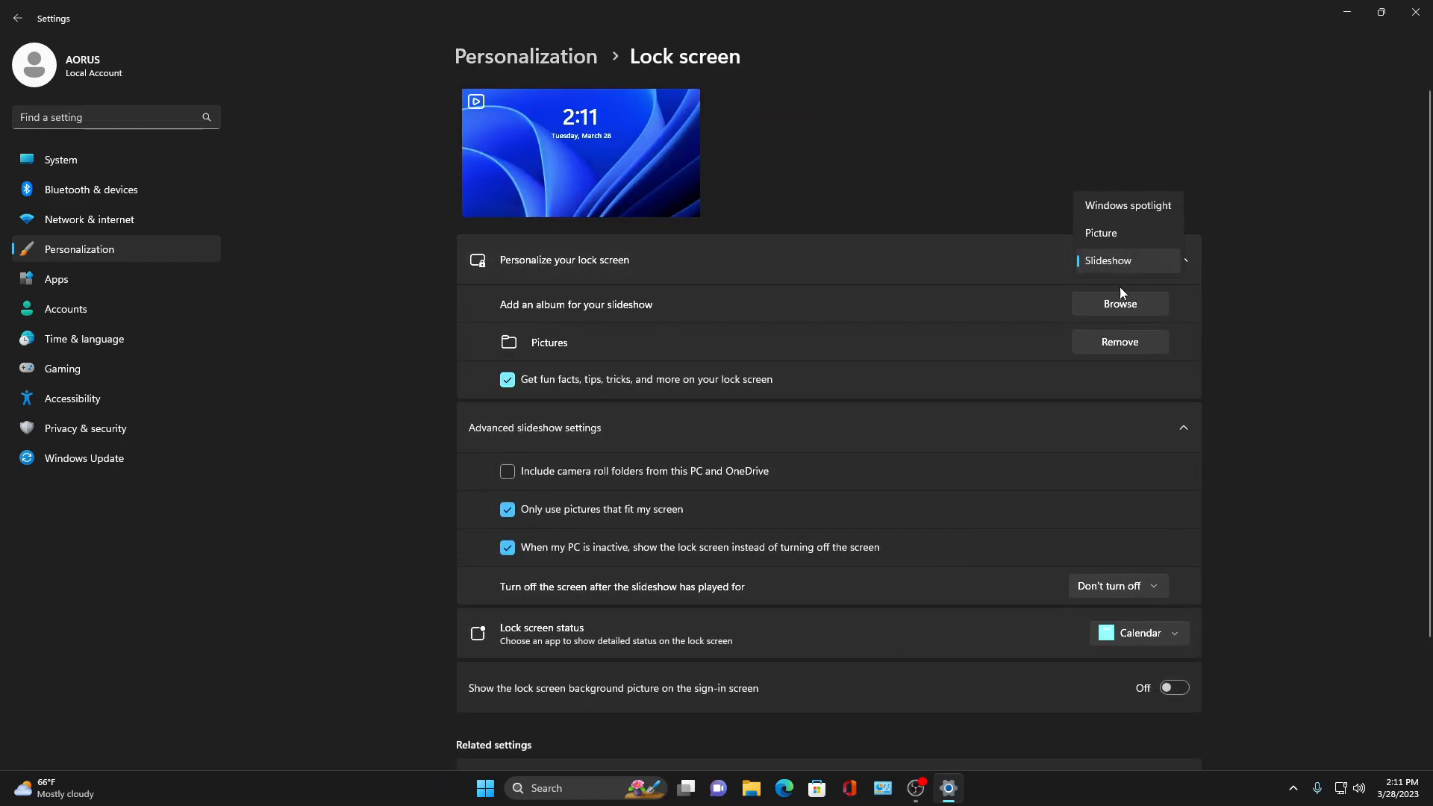
left_click(1104, 233)
left_click(1126, 263)
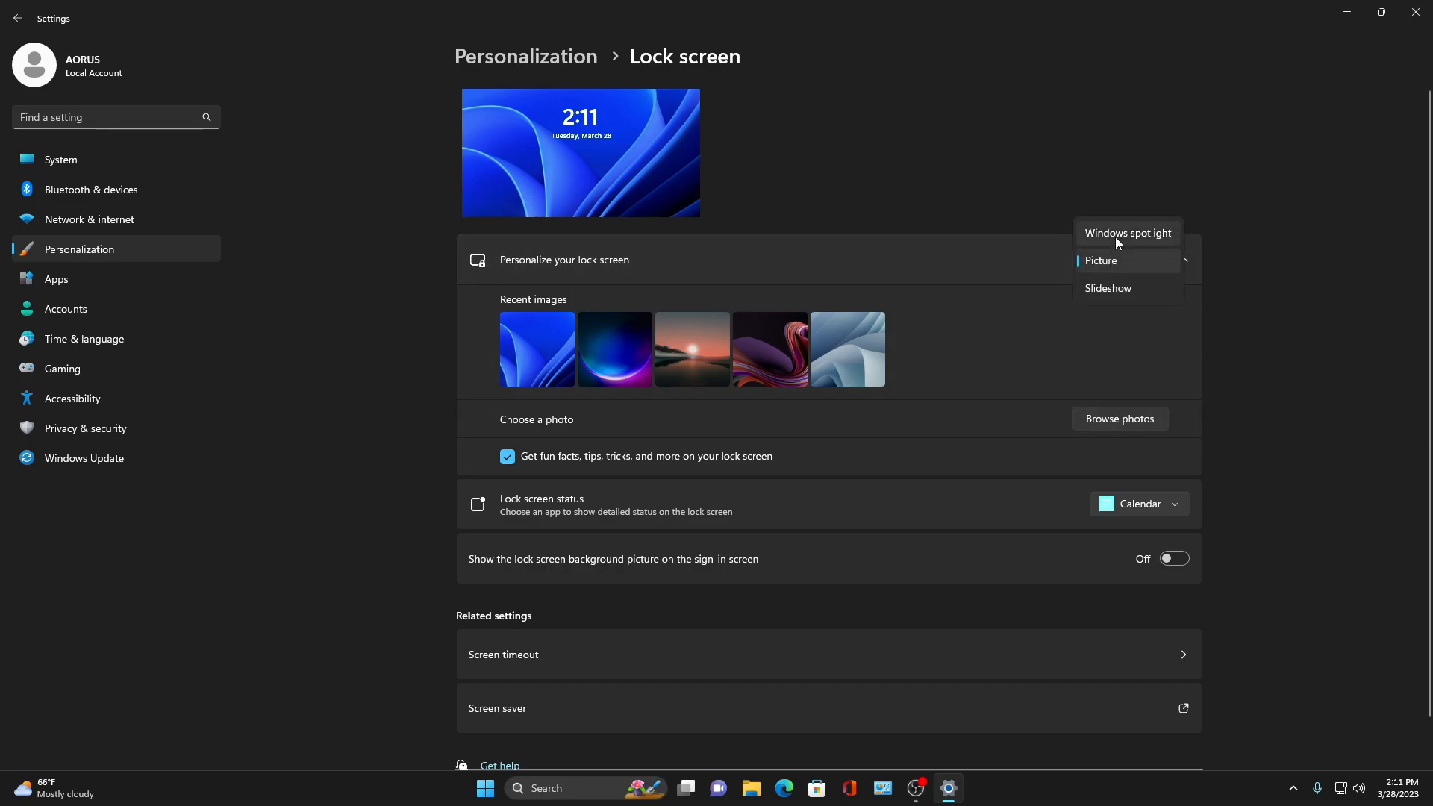
left_click(1123, 236)
left_click(1149, 317)
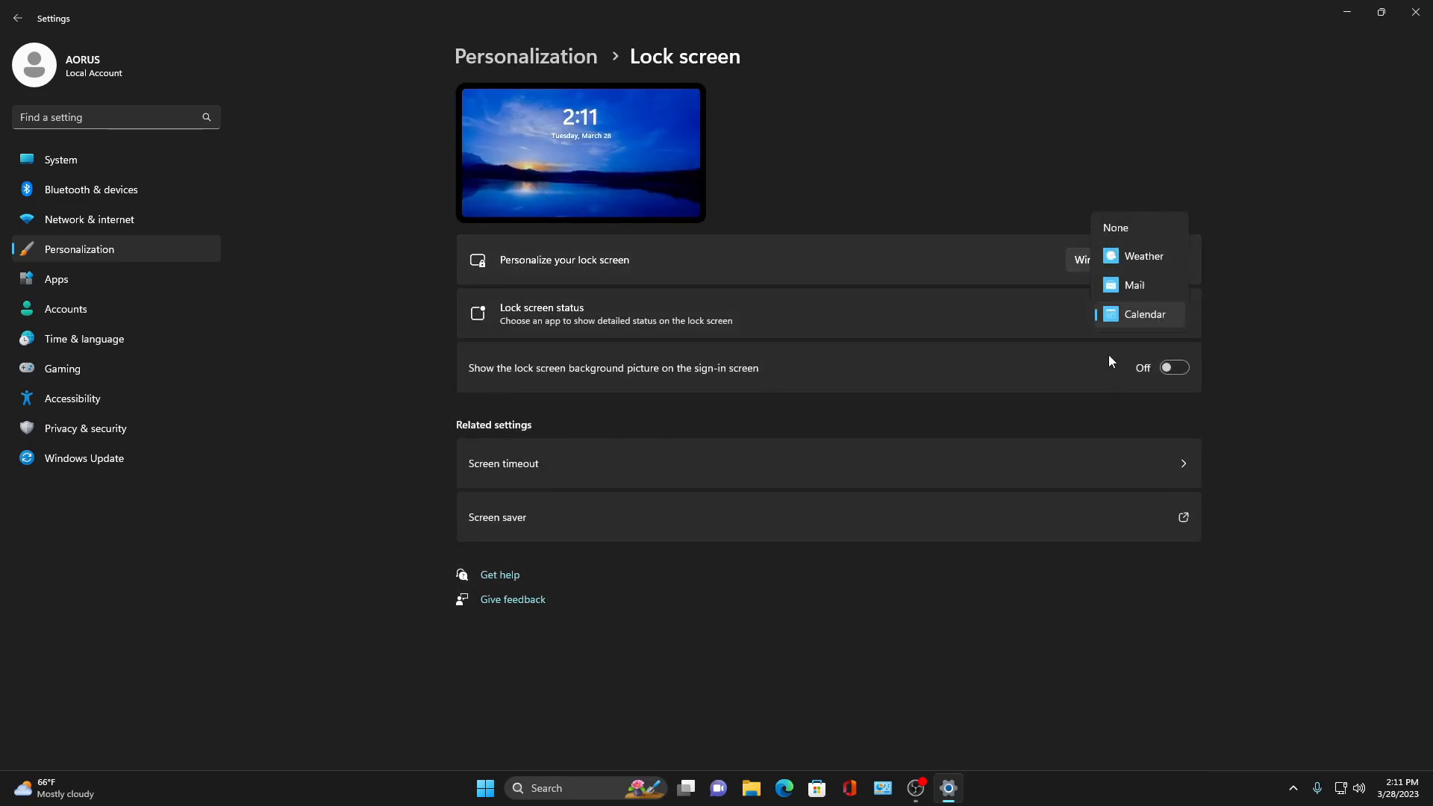
left_click(991, 397)
- Open the Screen timeout power settings from the lock screen page, then return to Personalization
left_click(1039, 458)
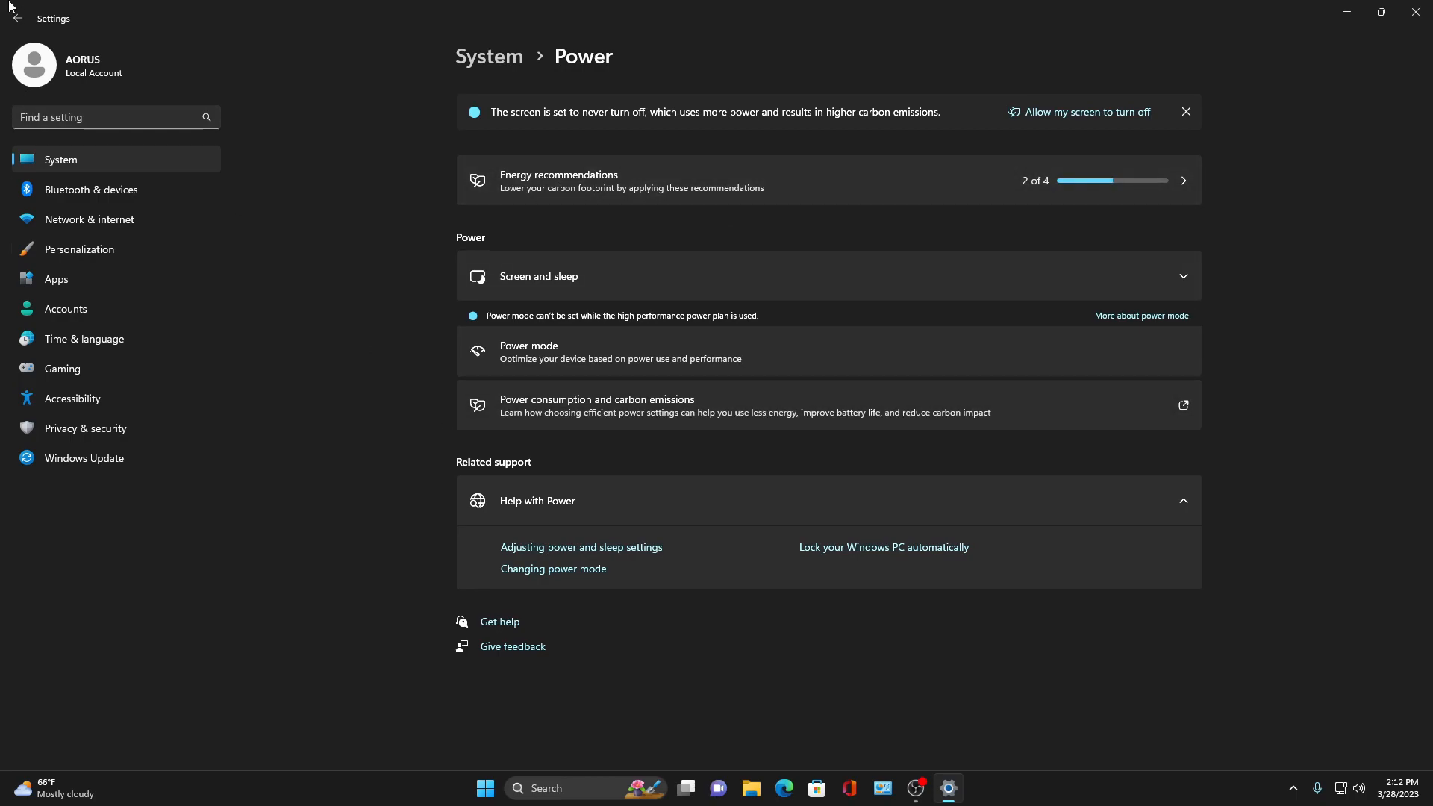
left_click(16, 24)
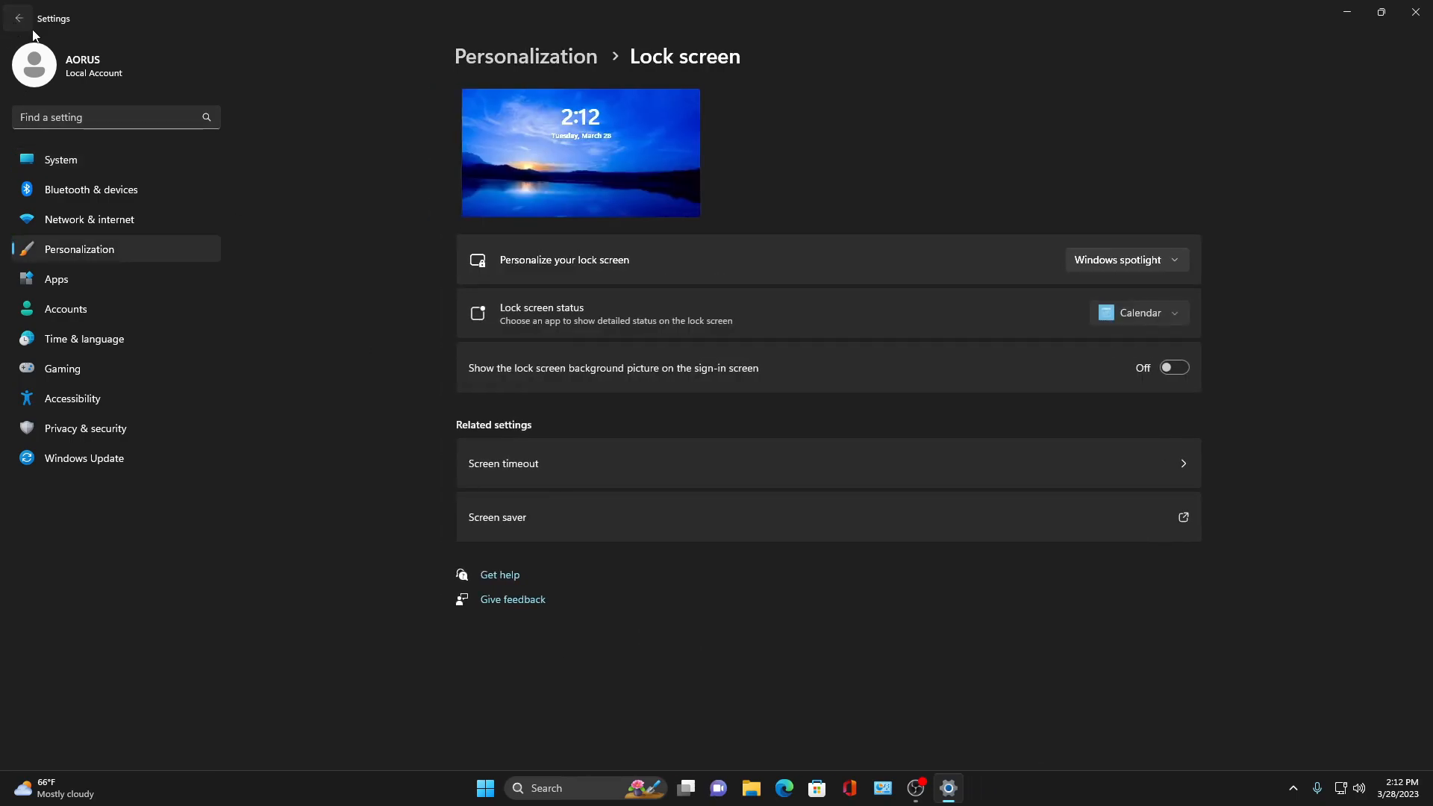
left_click(16, 25)
- Review the Text input theme page and return to Personalization
left_click(582, 517)
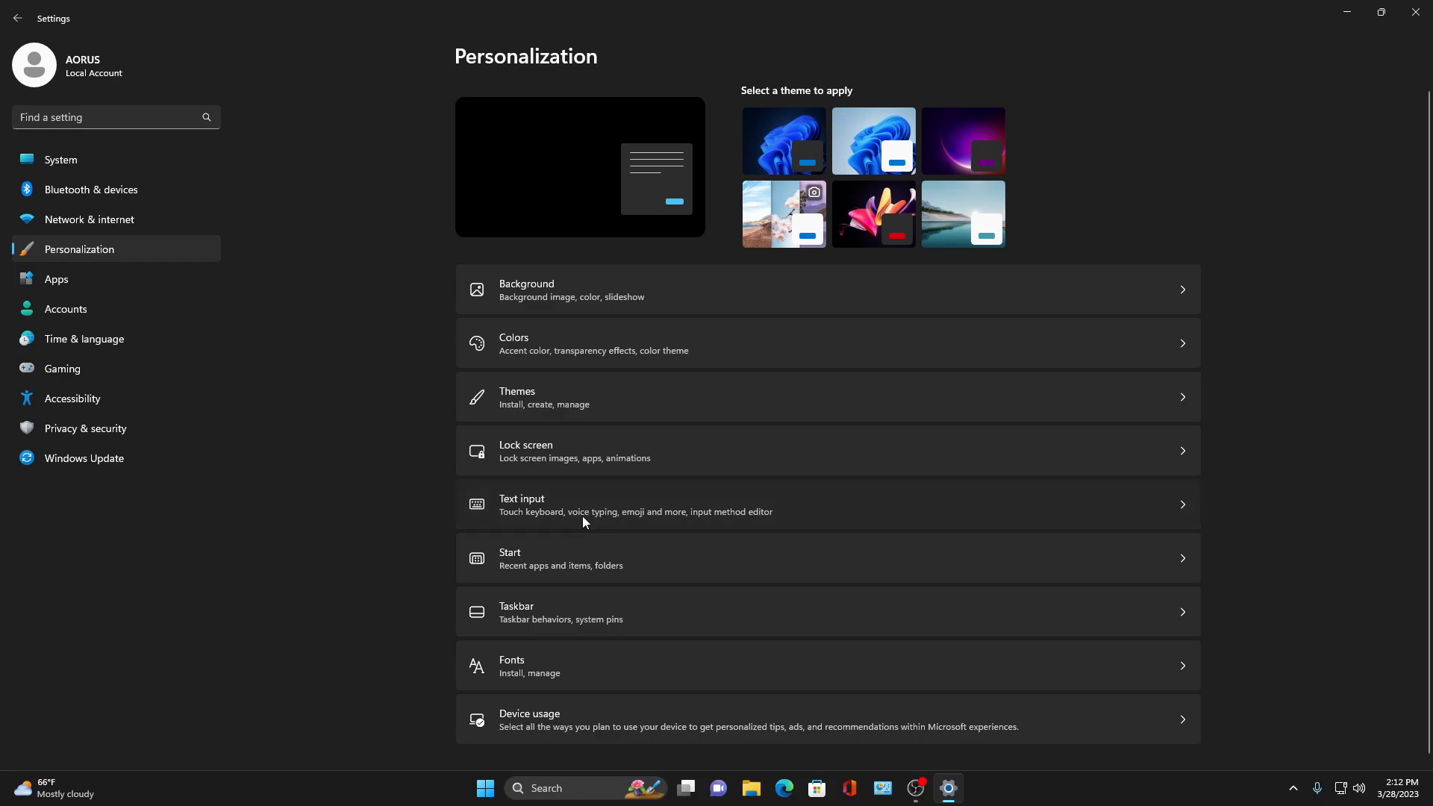
scroll(646, 414, "down", 2)
scroll(532, 642, "up", 2)
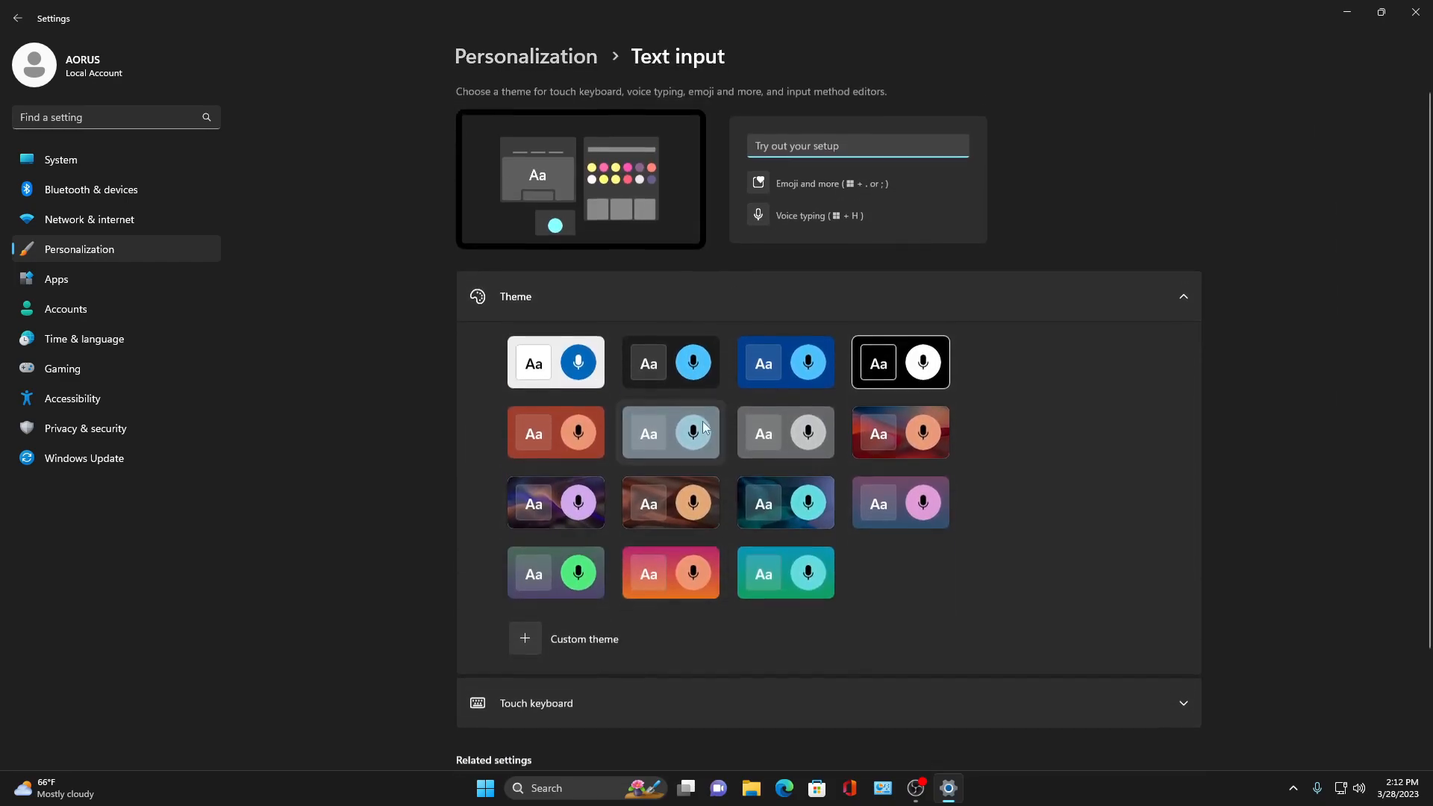
left_click(17, 18)
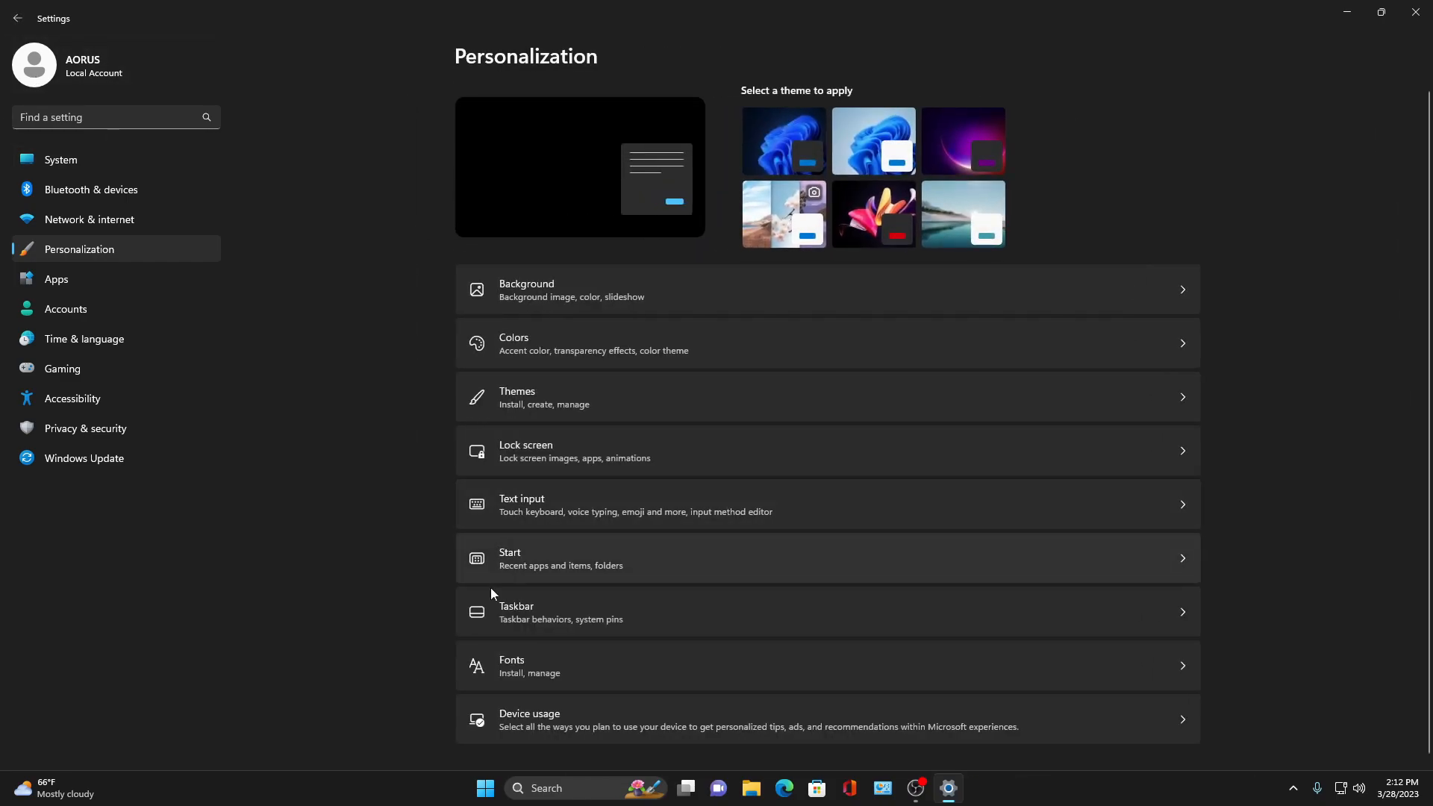
- On the Taskbar page, turn off Chat, Widgets and Task view, and set Search to Hide
left_click(556, 615)
left_click(1153, 283)
left_click(1152, 238)
left_click(1153, 194)
left_click(1119, 153)
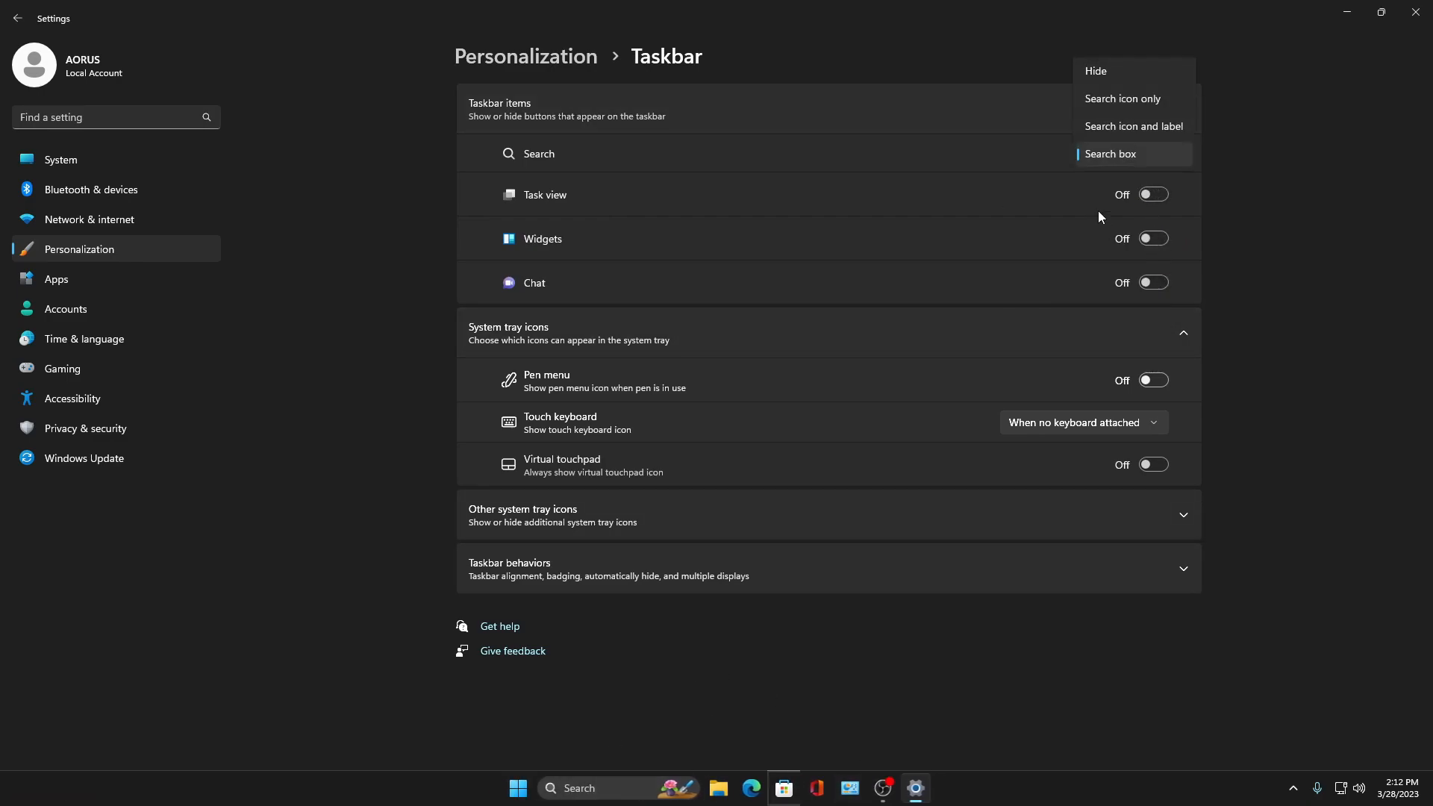
left_click(1133, 70)
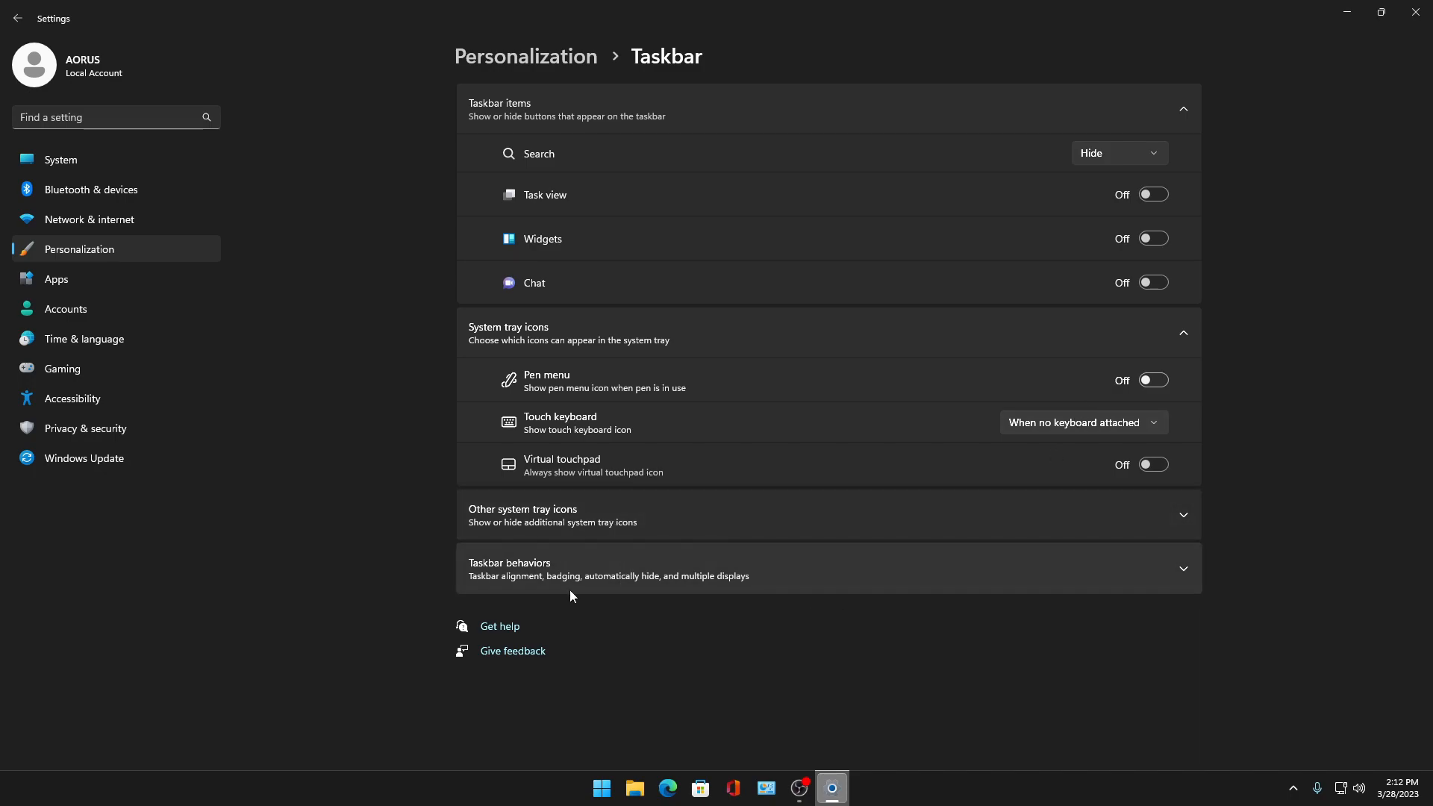
- Under Taskbar behaviors, turn off flashing on taskbar apps and set the taskbar alignment to Left
left_click(684, 589)
scroll(549, 550, "down", 3)
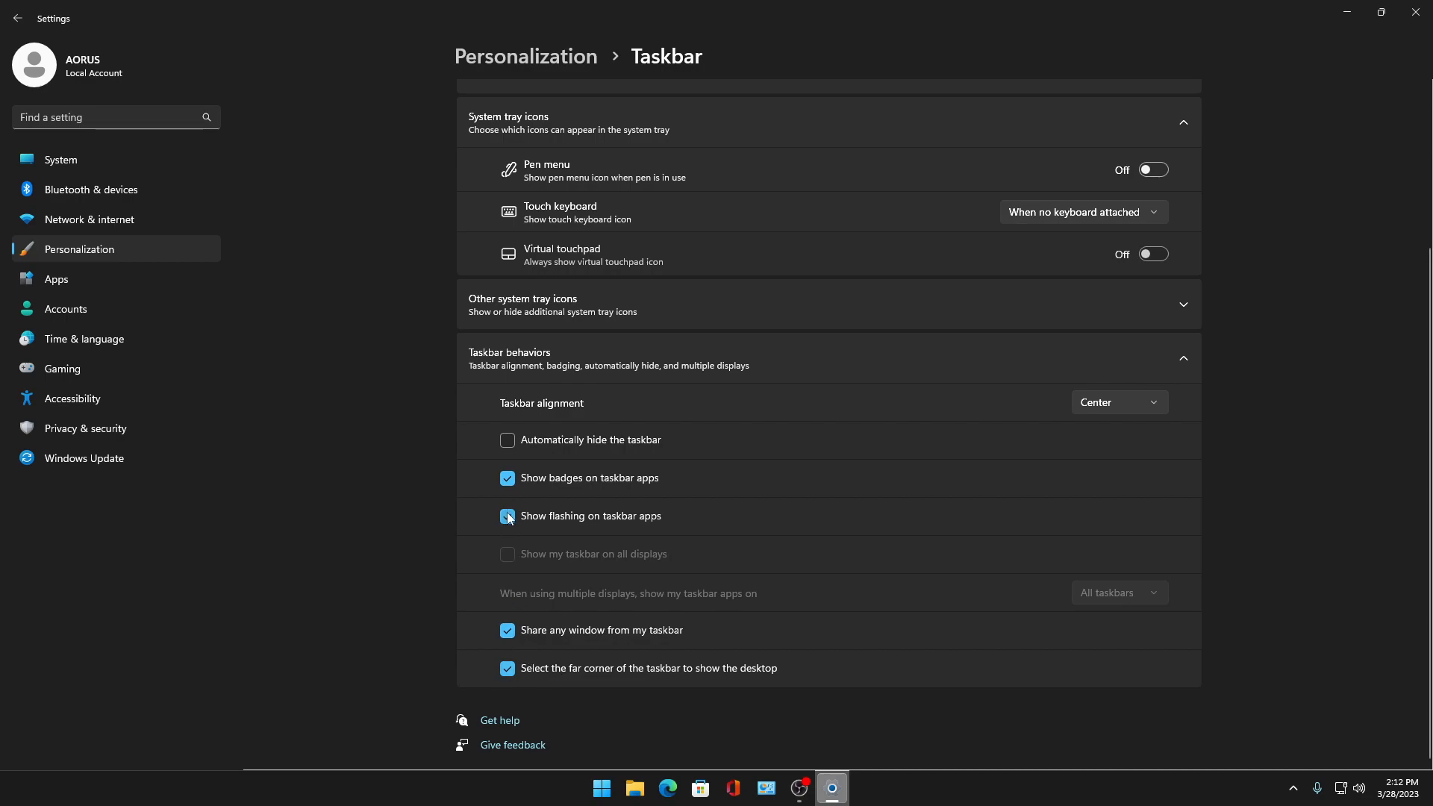
left_click(511, 480)
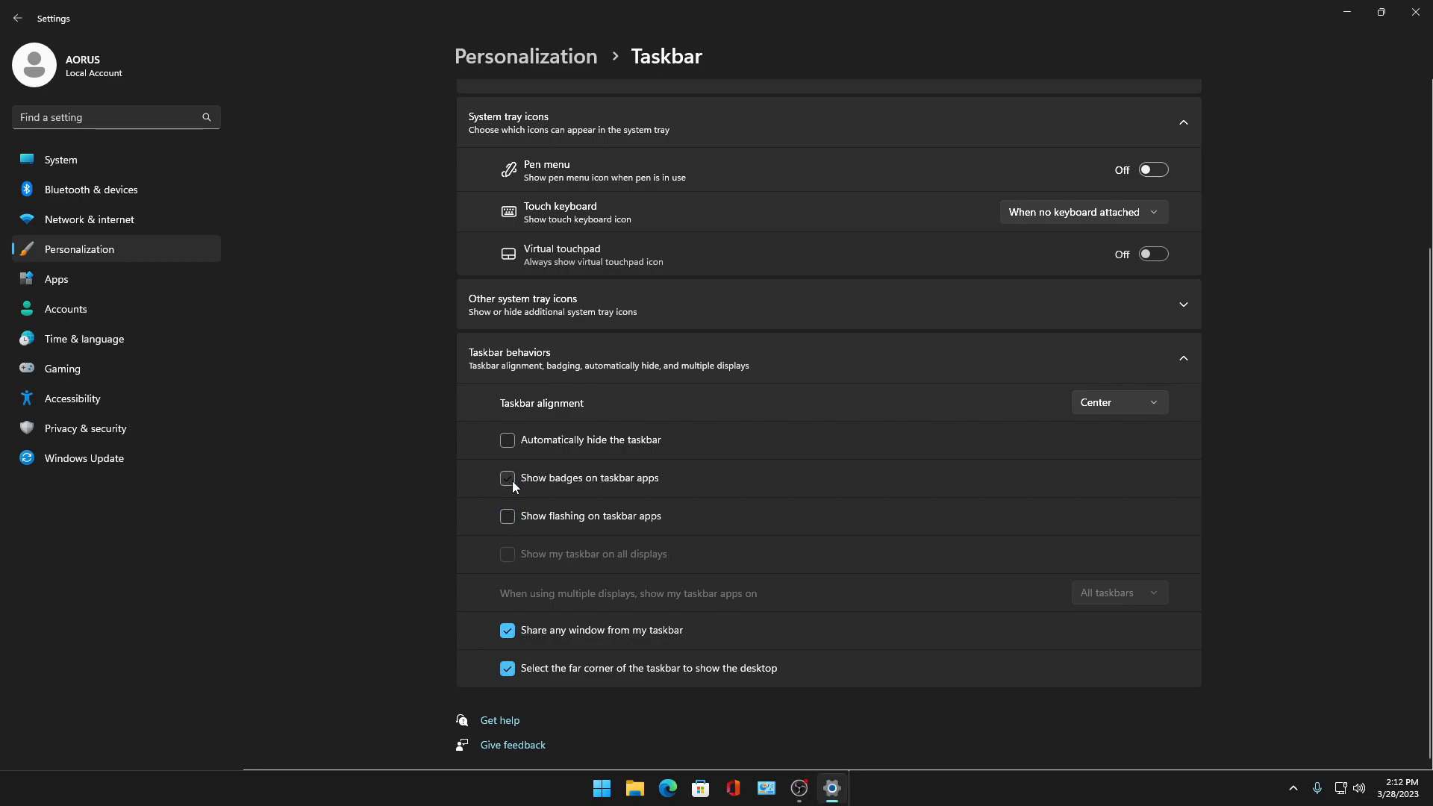
left_click(512, 480)
scroll(989, 503, "up", 3)
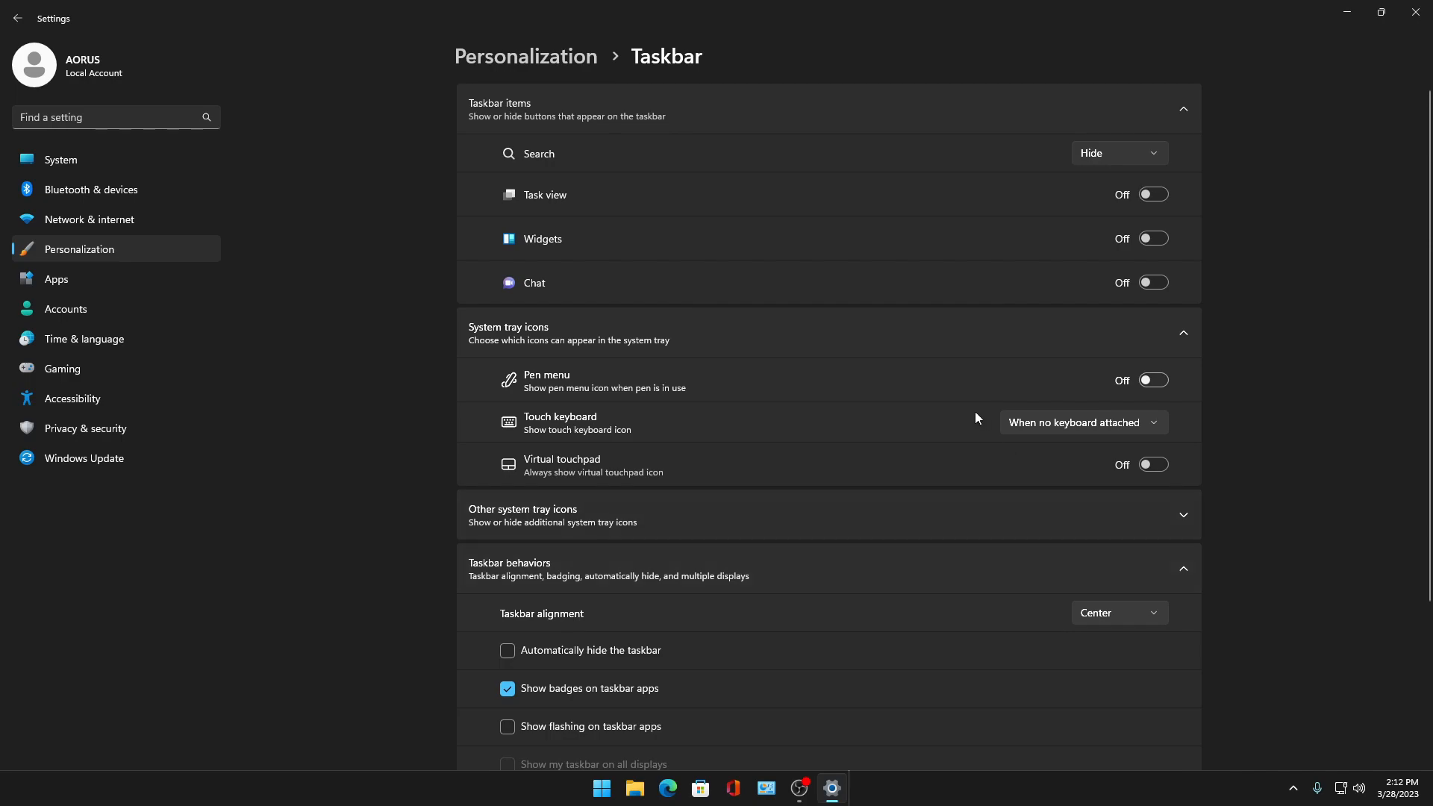
left_click(1076, 611)
left_click(1088, 573)
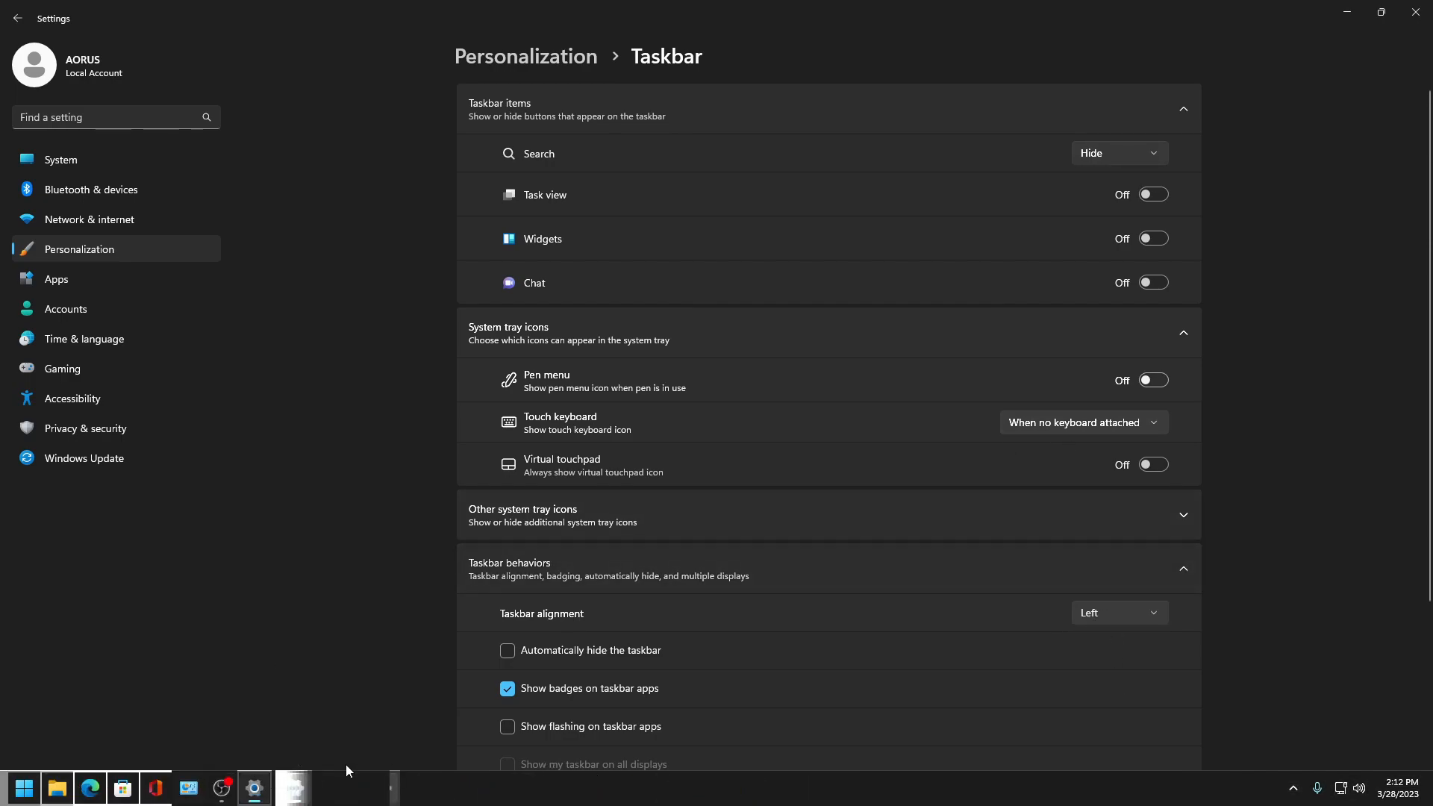
- Check the Start menu and desktop with the left-aligned taskbar, then bring Settings back
left_click(24, 788)
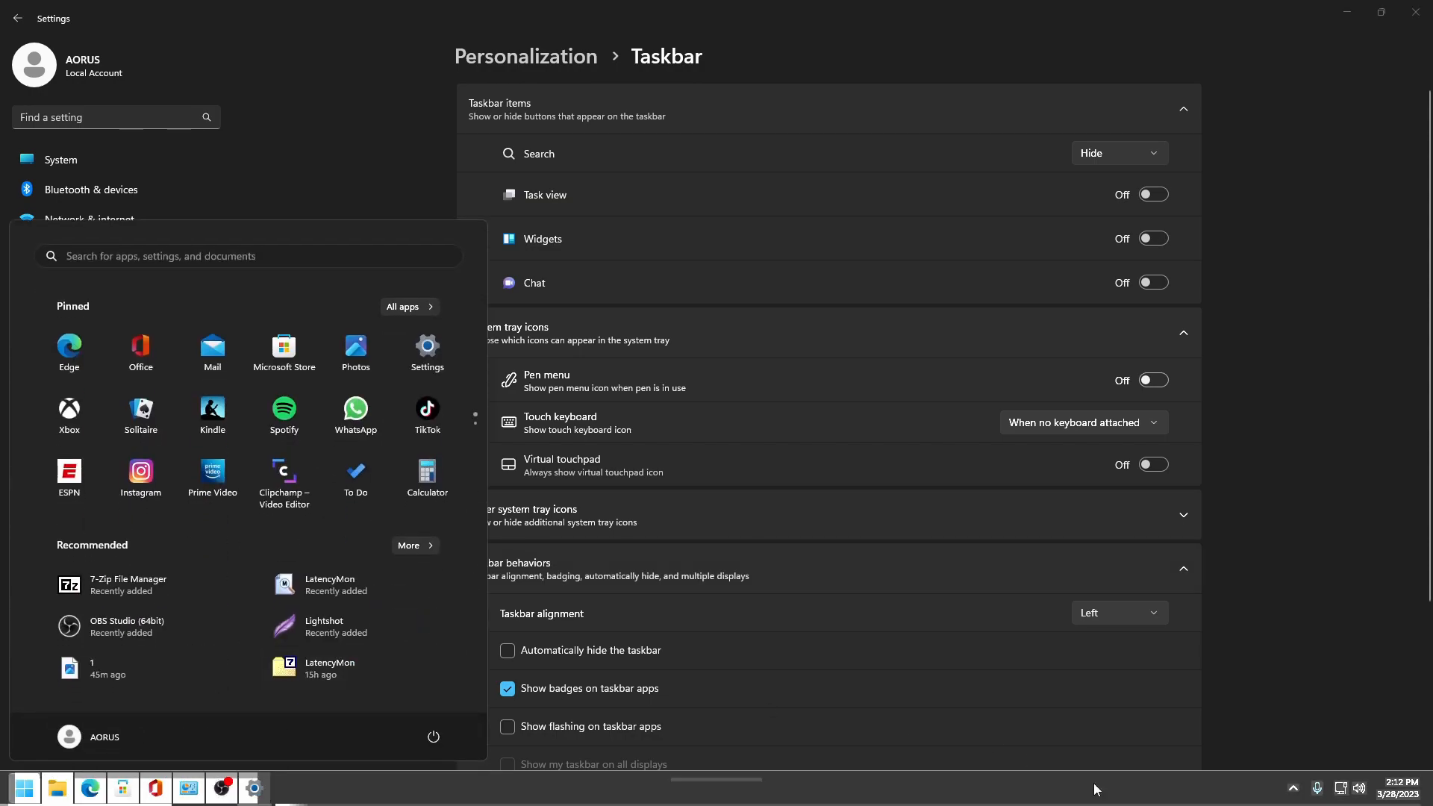
left_click(24, 788)
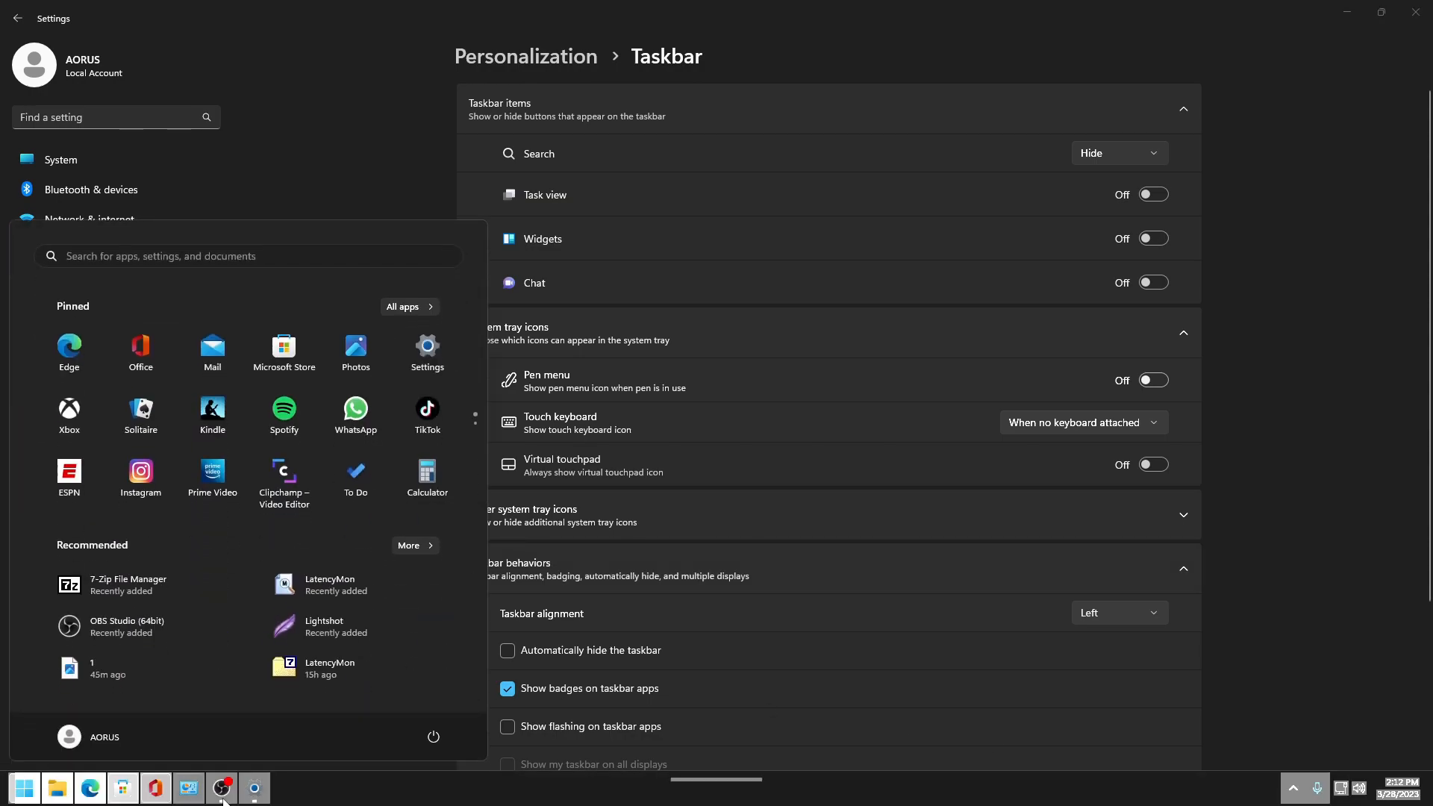
left_click(23, 791)
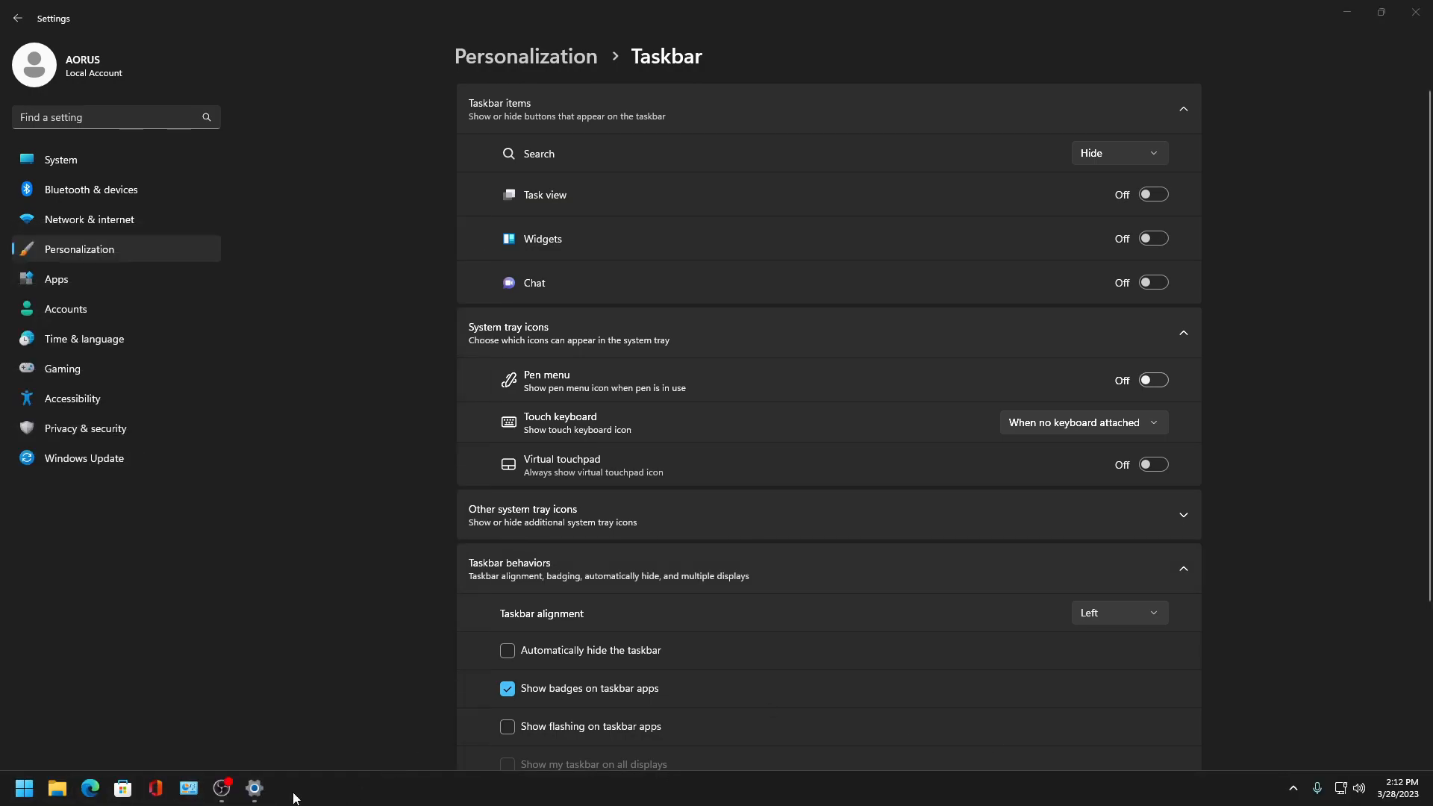
left_click(267, 791)
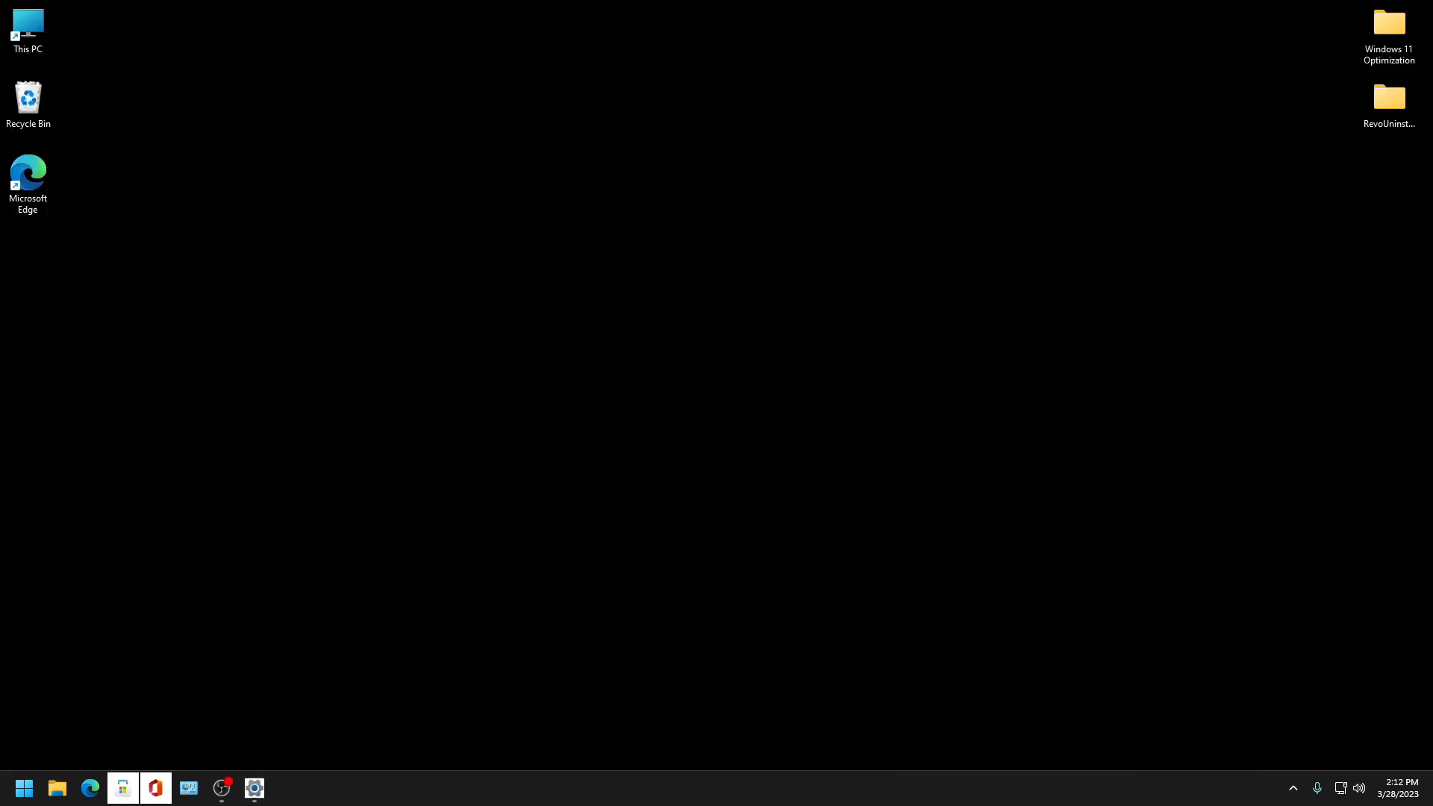
left_click(257, 791)
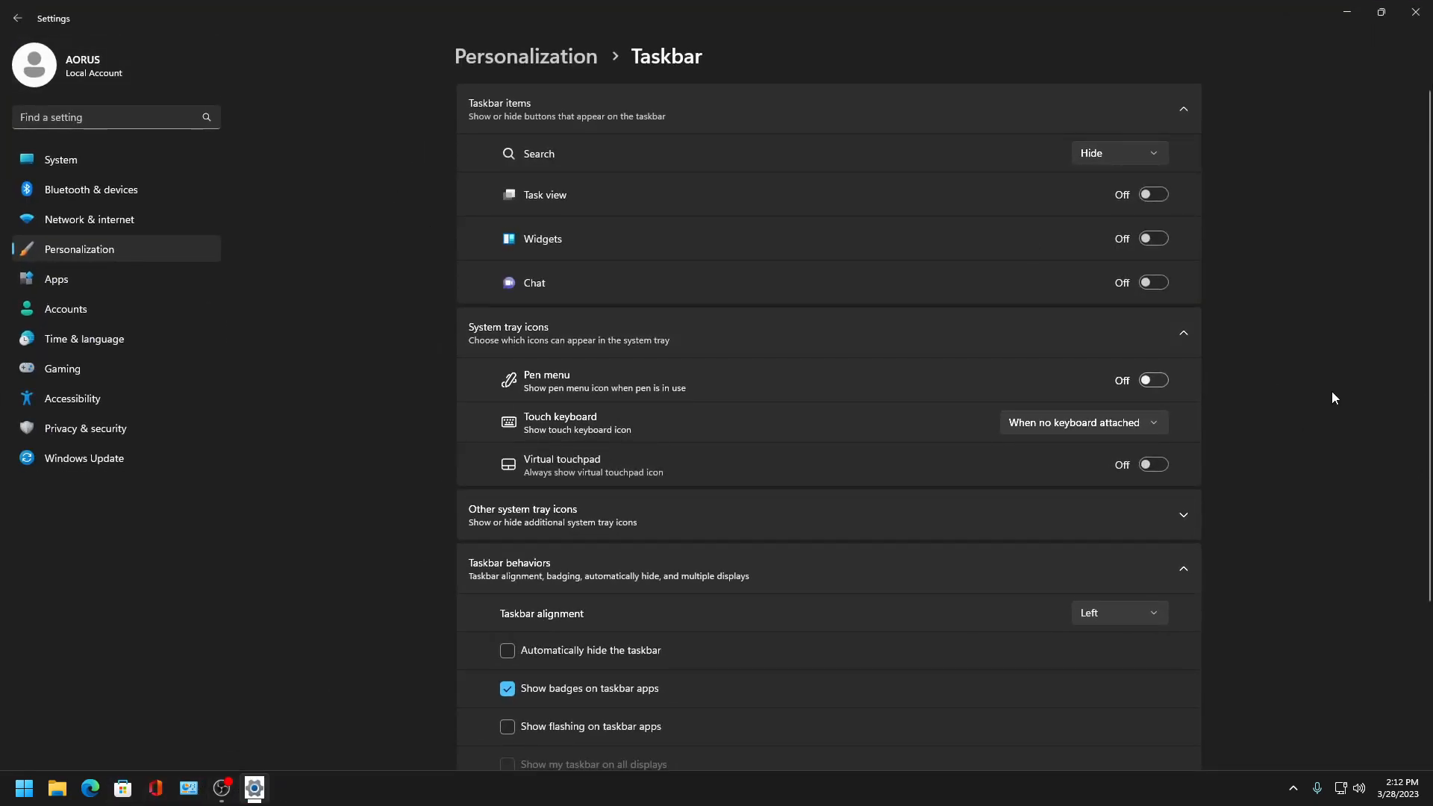
- Open Start folders in Personalization and turn on the Settings folder next to the Power button
left_click(17, 18)
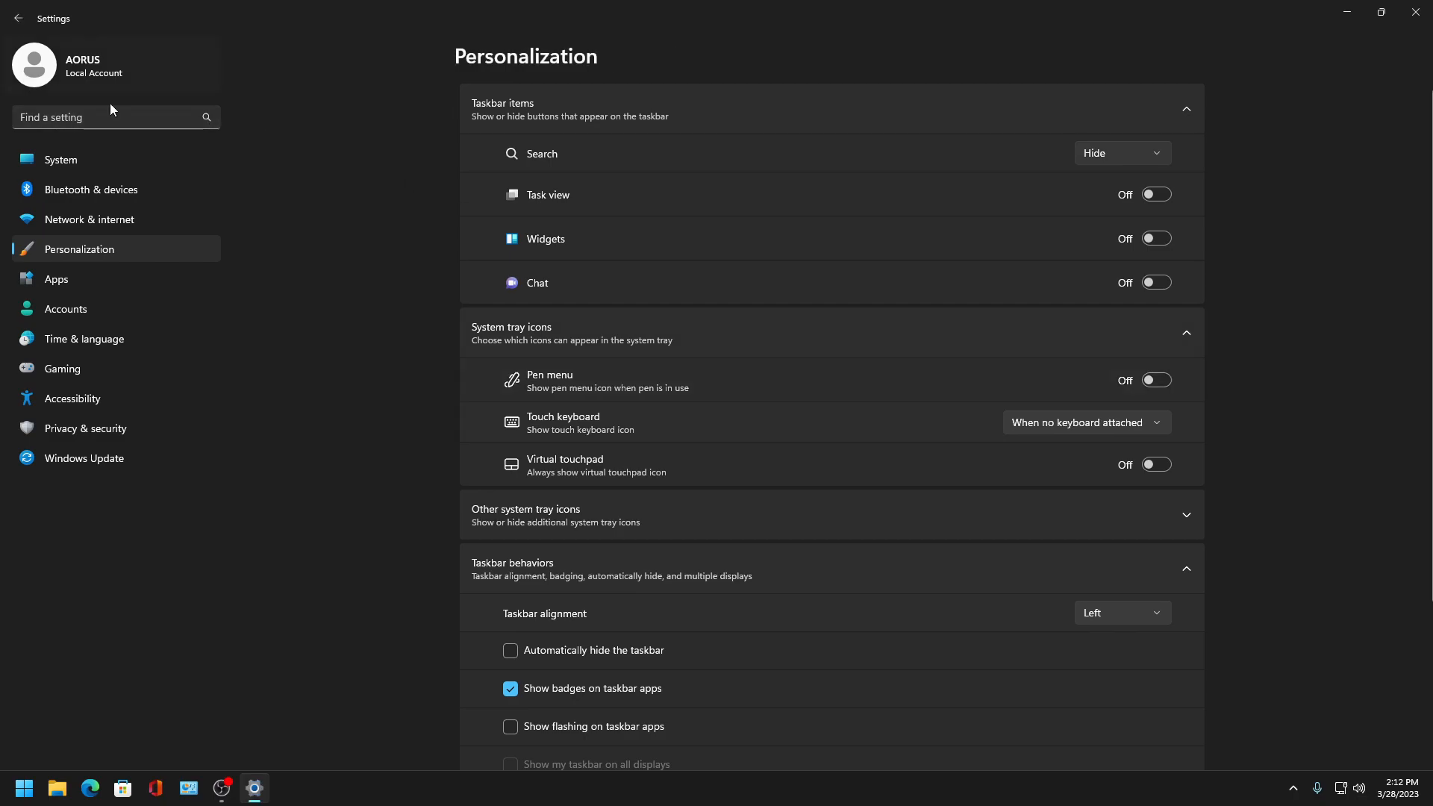
left_click(588, 553)
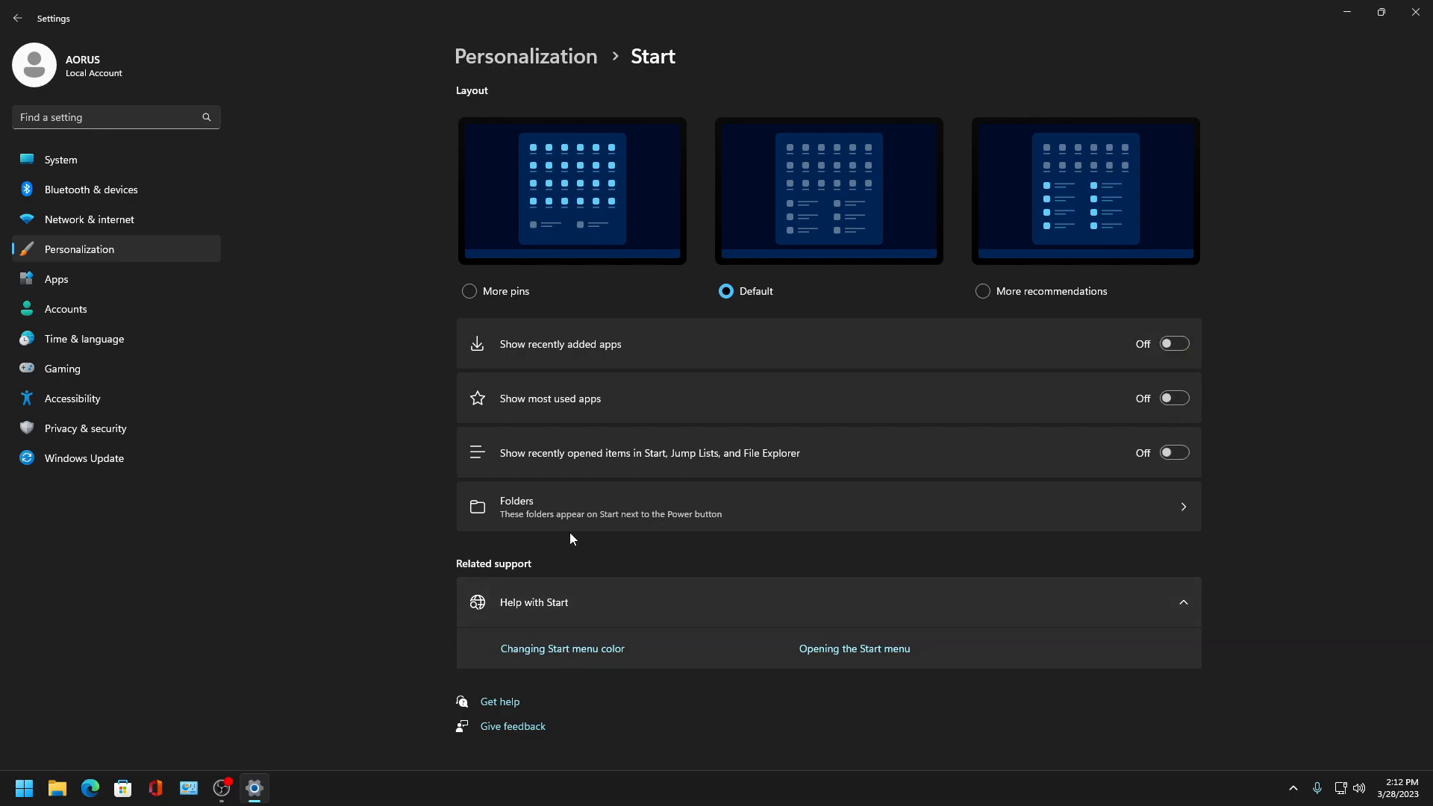
left_click(663, 500)
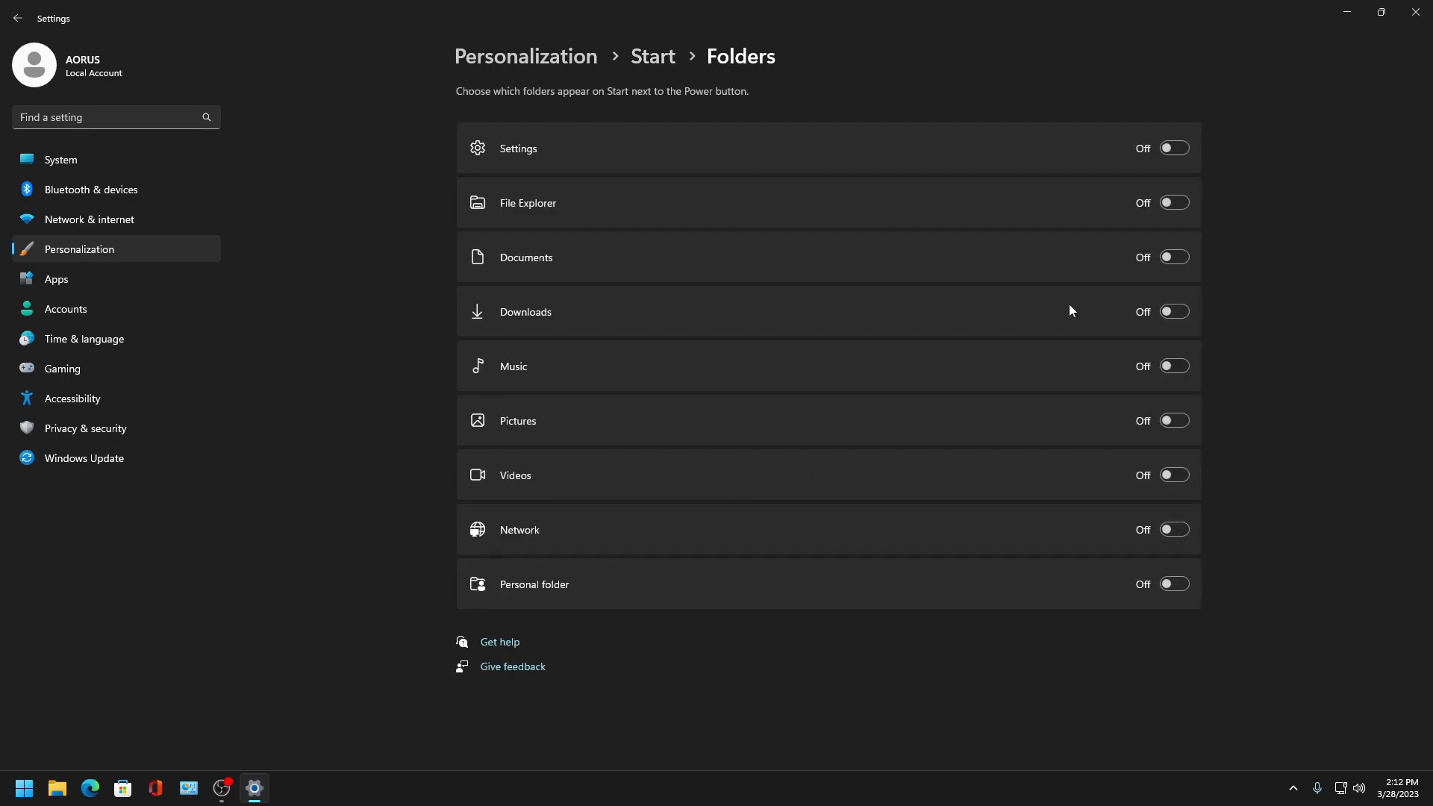
left_click(1177, 148)
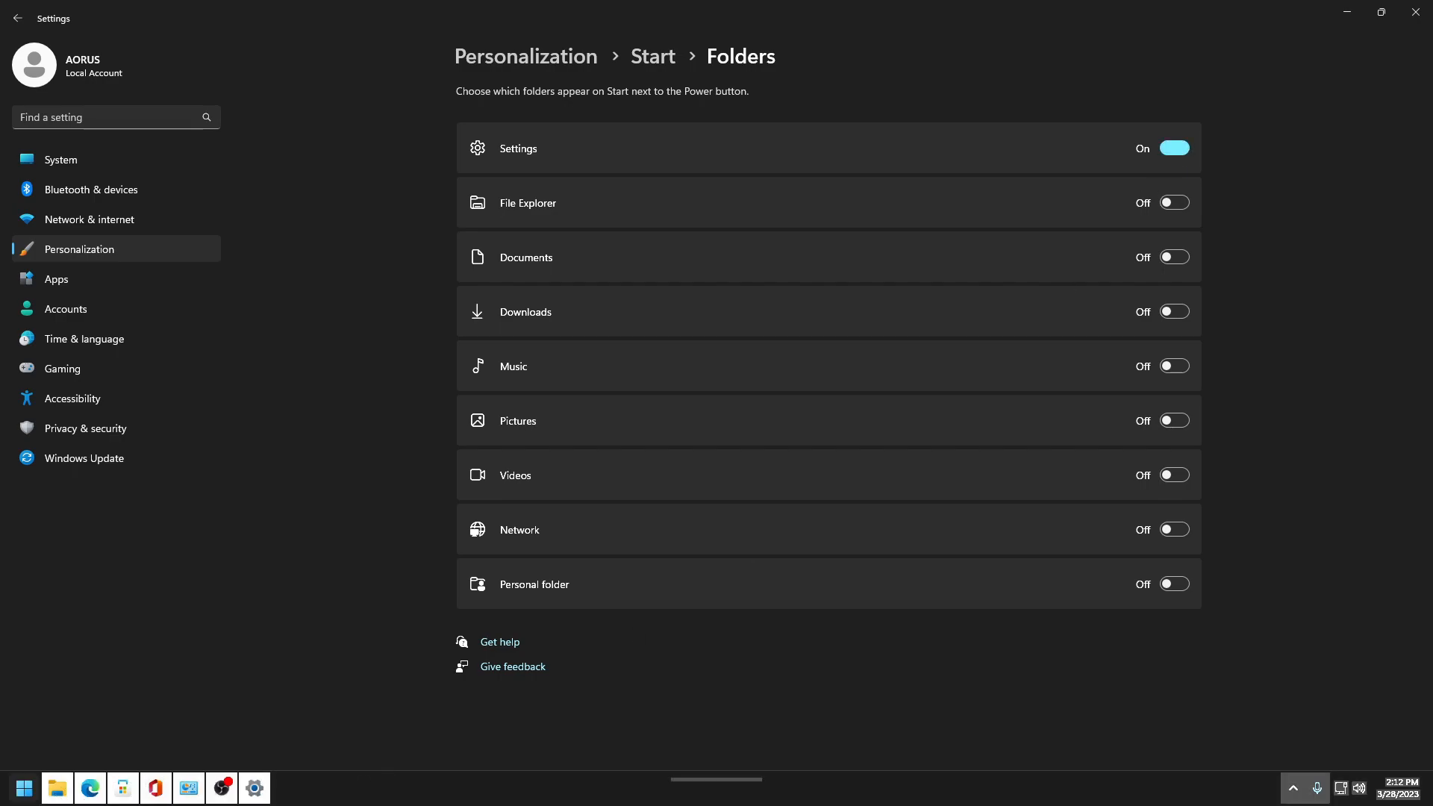
- Preview the Start menu with the new folder, then return through Personalization to the Taskbar page
key("super")
key("super")
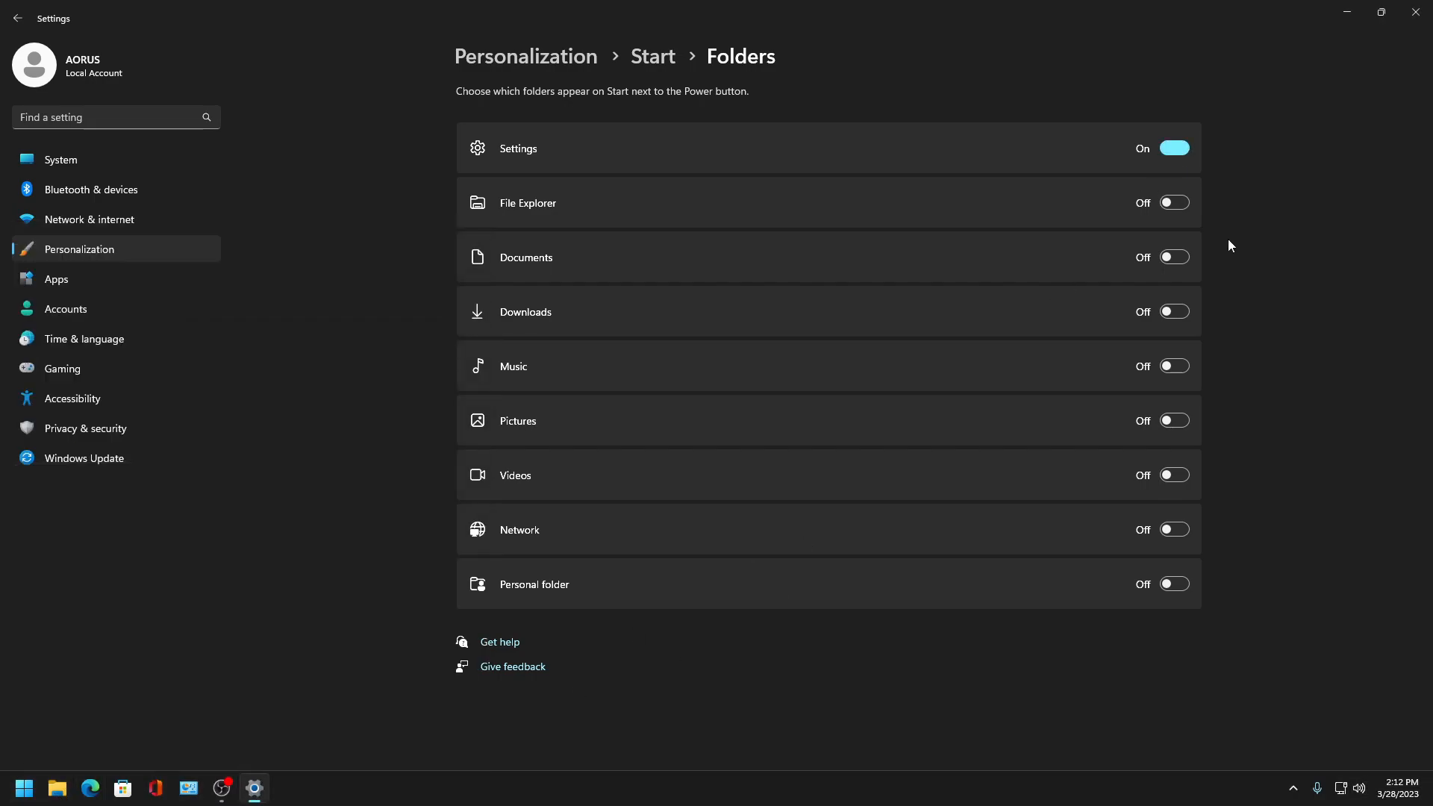
key("super")
left_click(1174, 530)
key("super")
key("super")
left_click(15, 18)
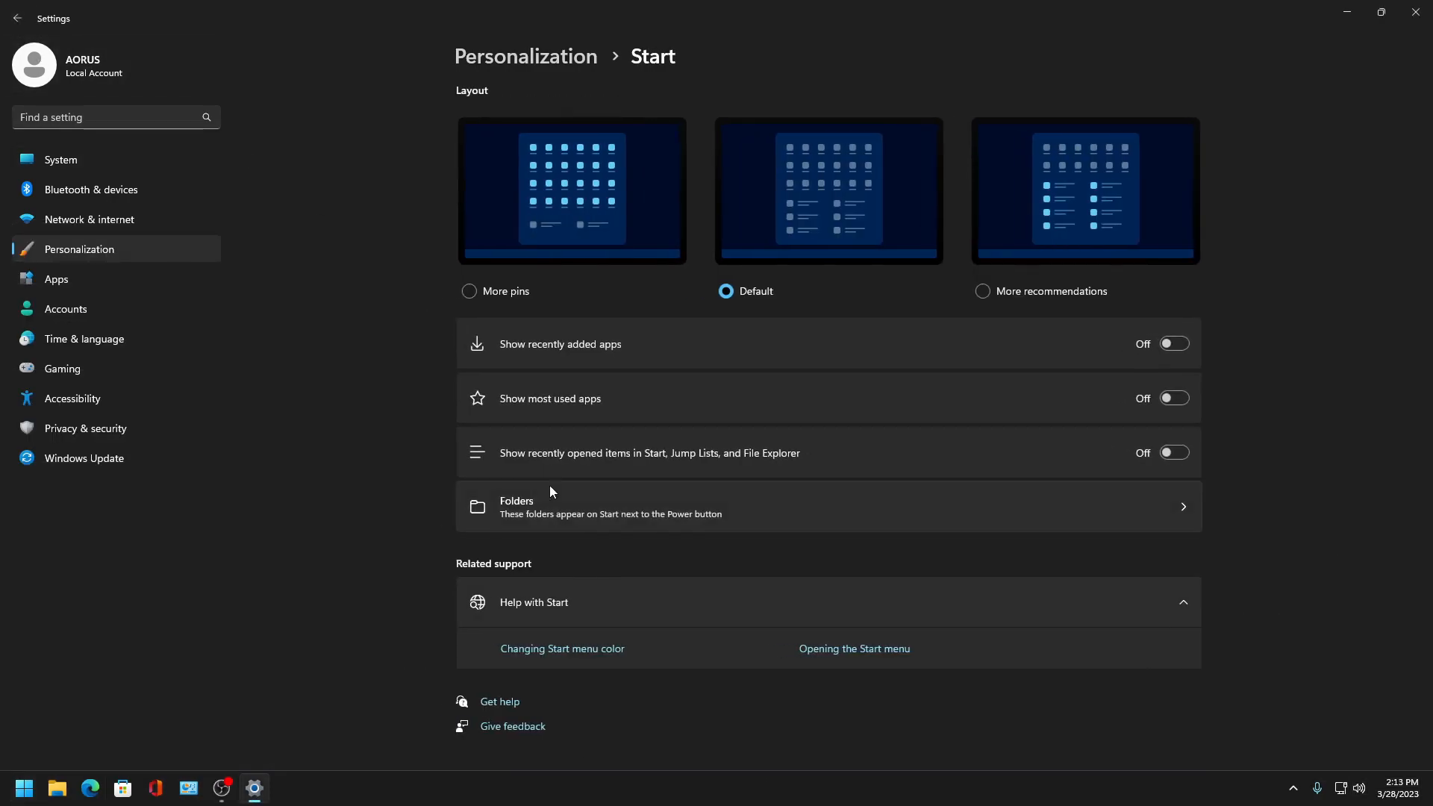
left_click(22, 18)
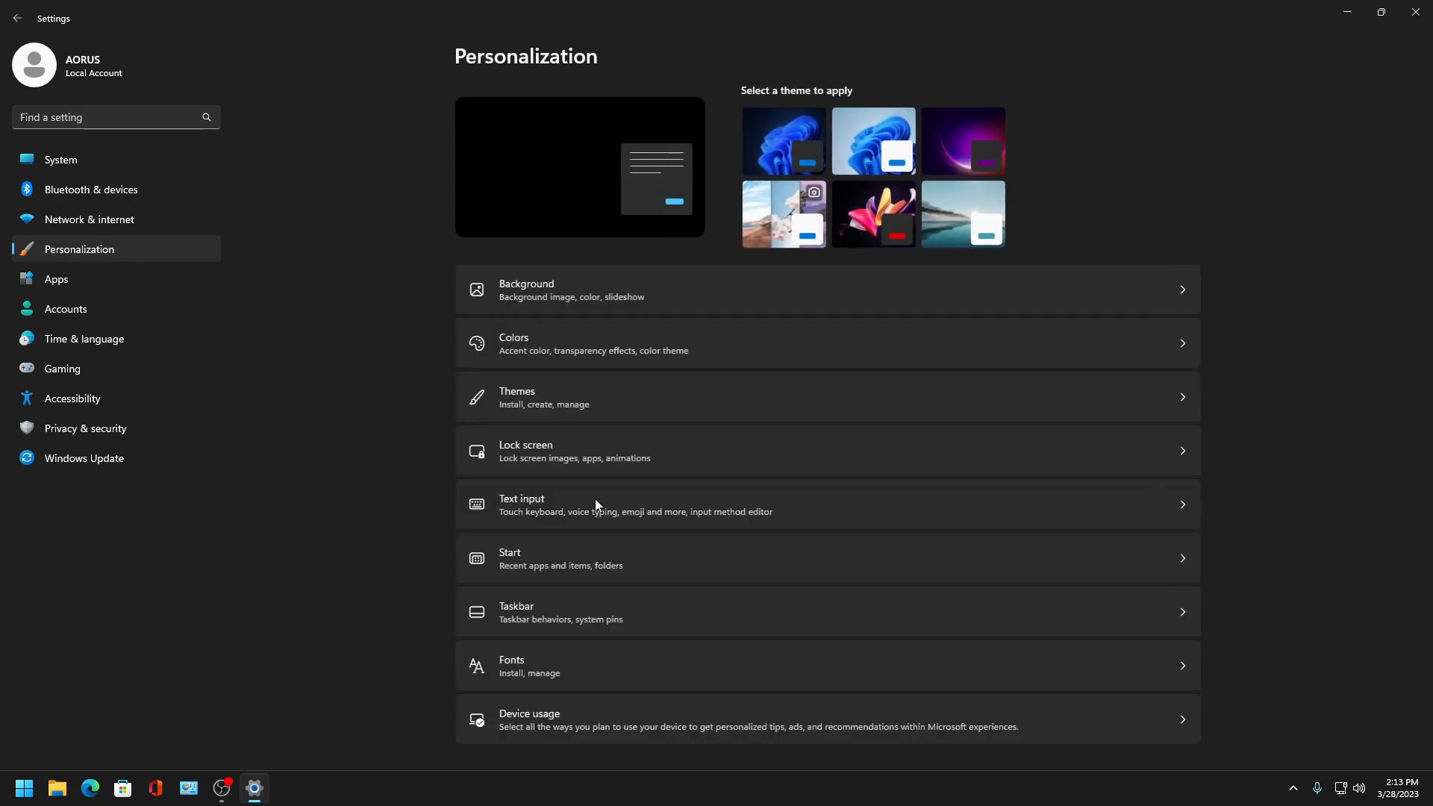
left_click(552, 623)
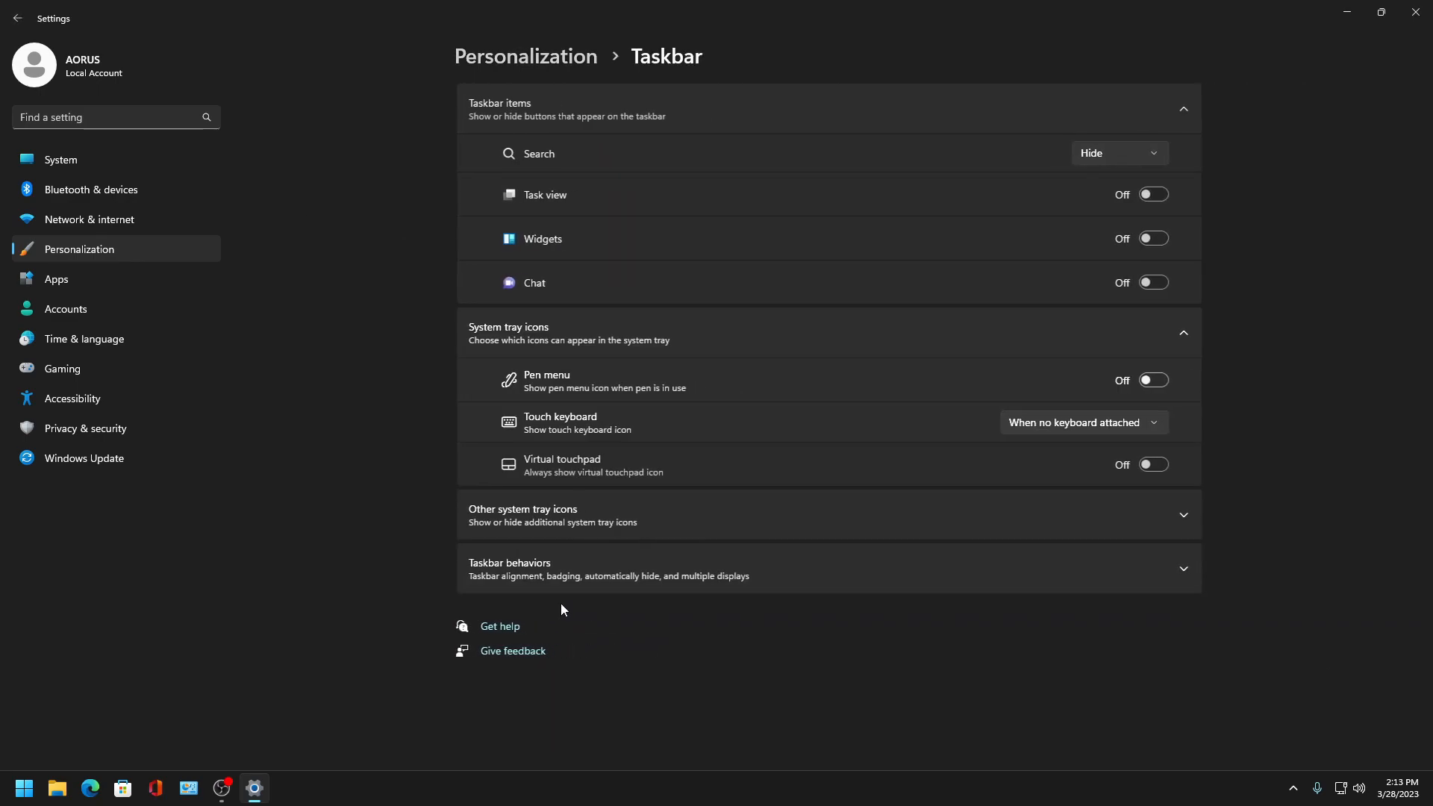
- Open the Fonts page in Personalization, scroll through the installed fonts, and return
left_click(18, 18)
left_click(551, 672)
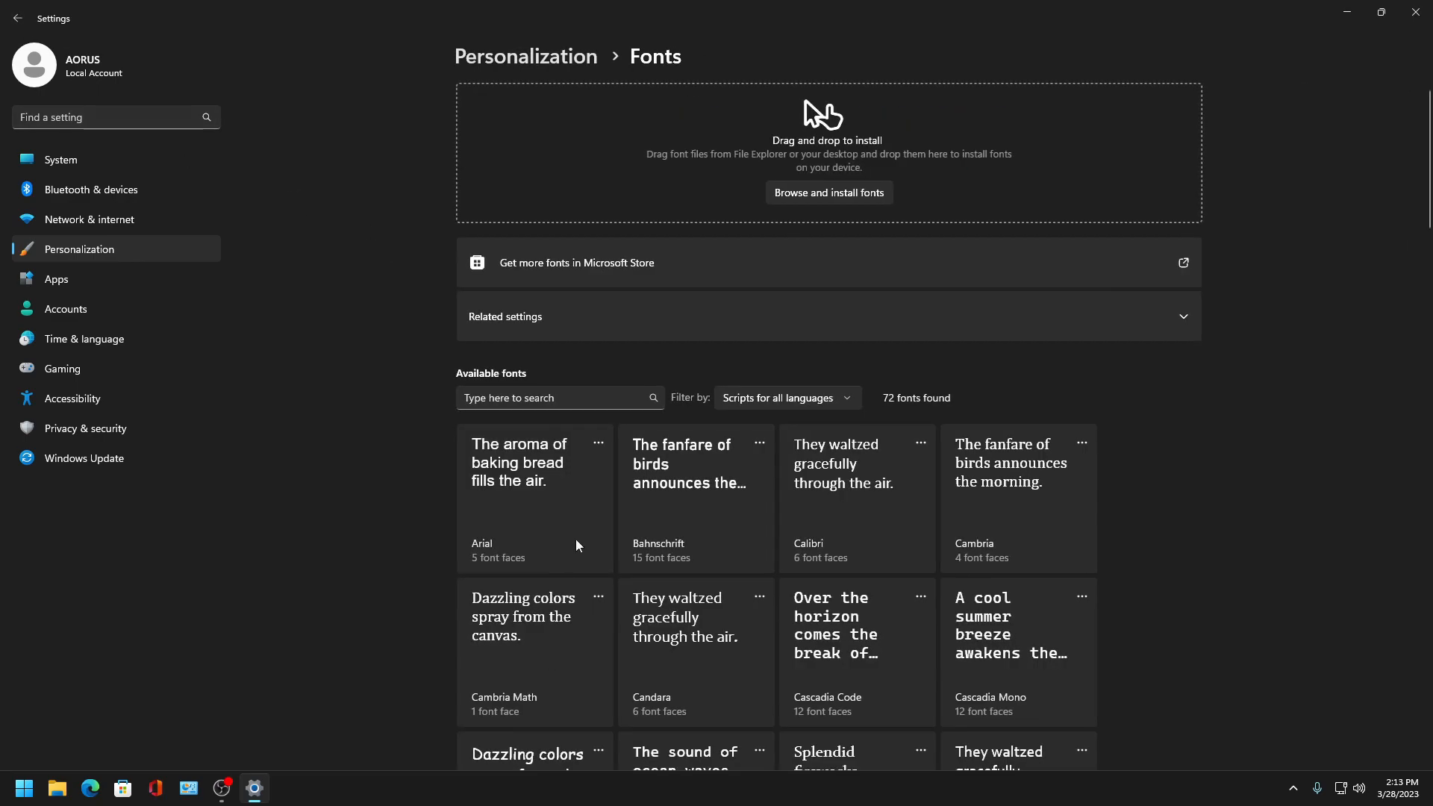
scroll(589, 524, "down", 10)
scroll(523, 373, "up", 5)
left_click(13, 18)
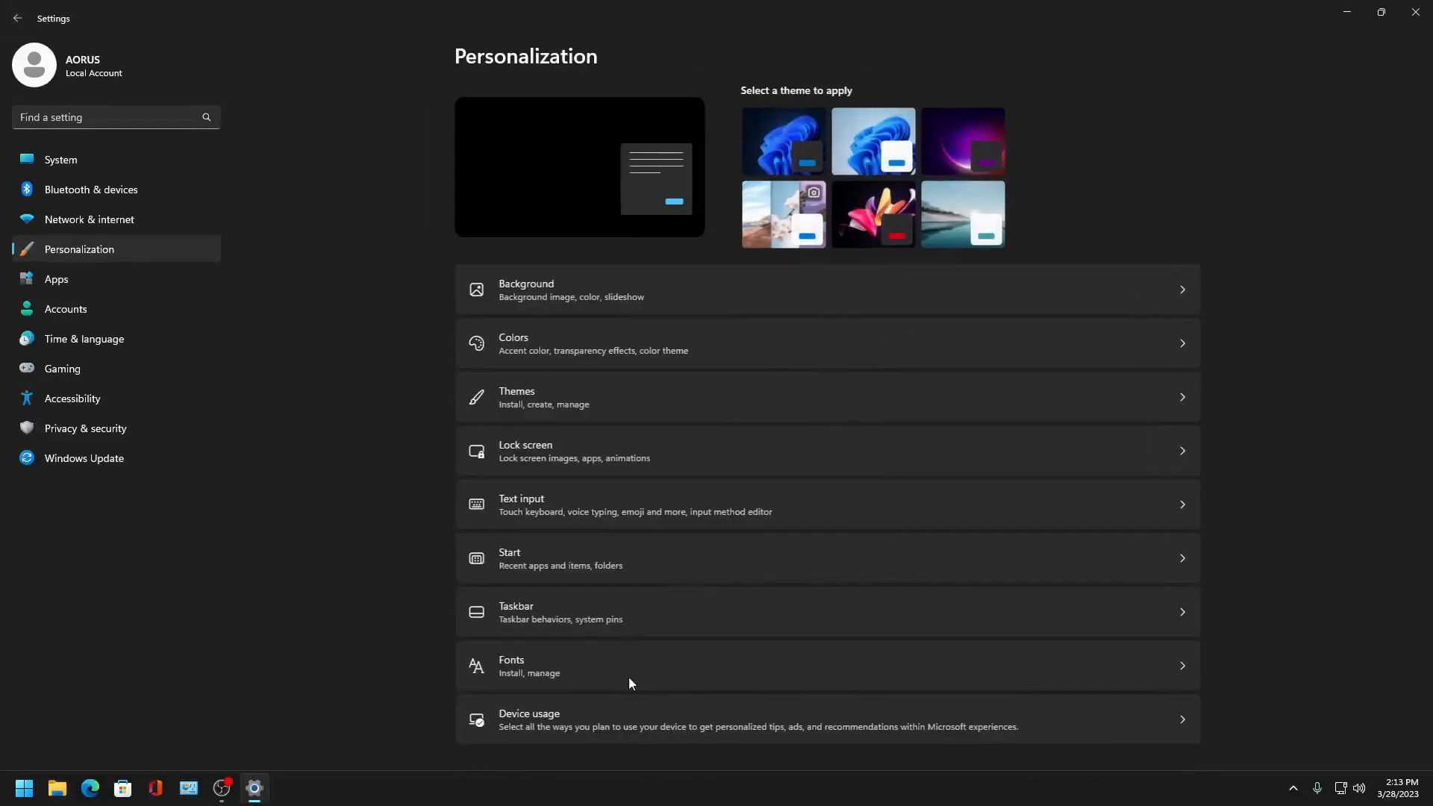
- Open Device usage in Personalization to check its options, then go back
left_click(566, 722)
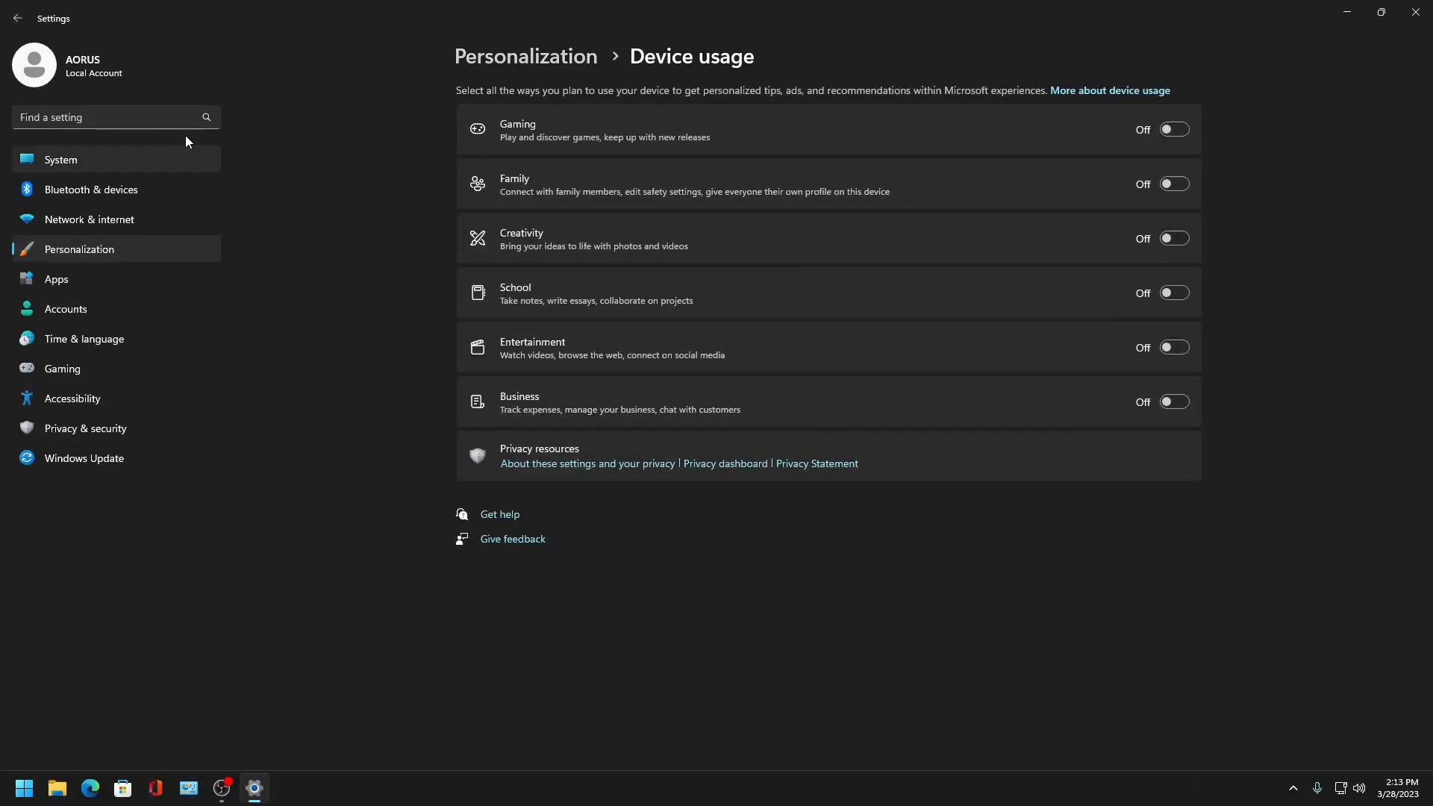
left_click(13, 11)
left_click(15, 12)
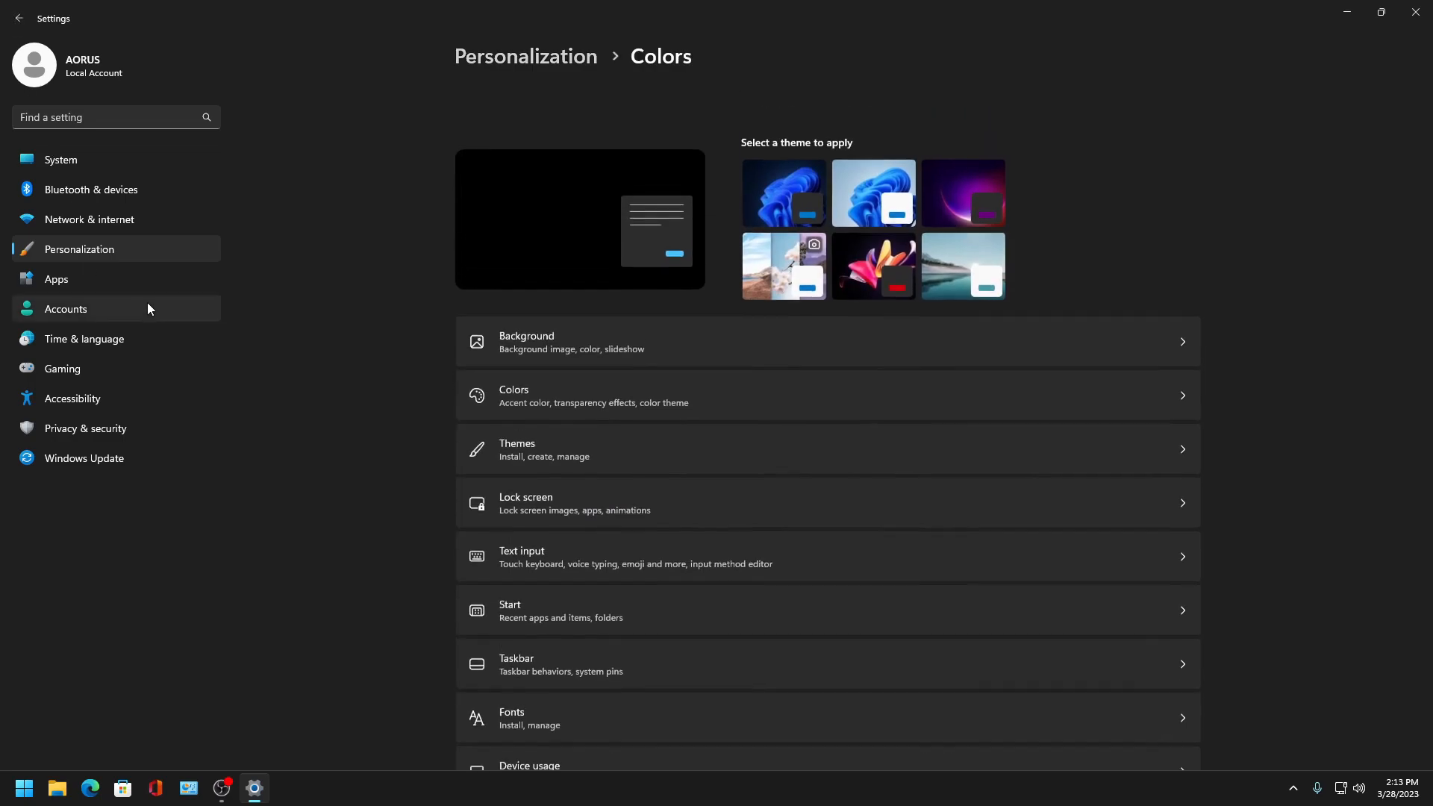
- Open Installed apps and review the list, including the options menu for 7-Zip
left_click(109, 280)
left_click(583, 115)
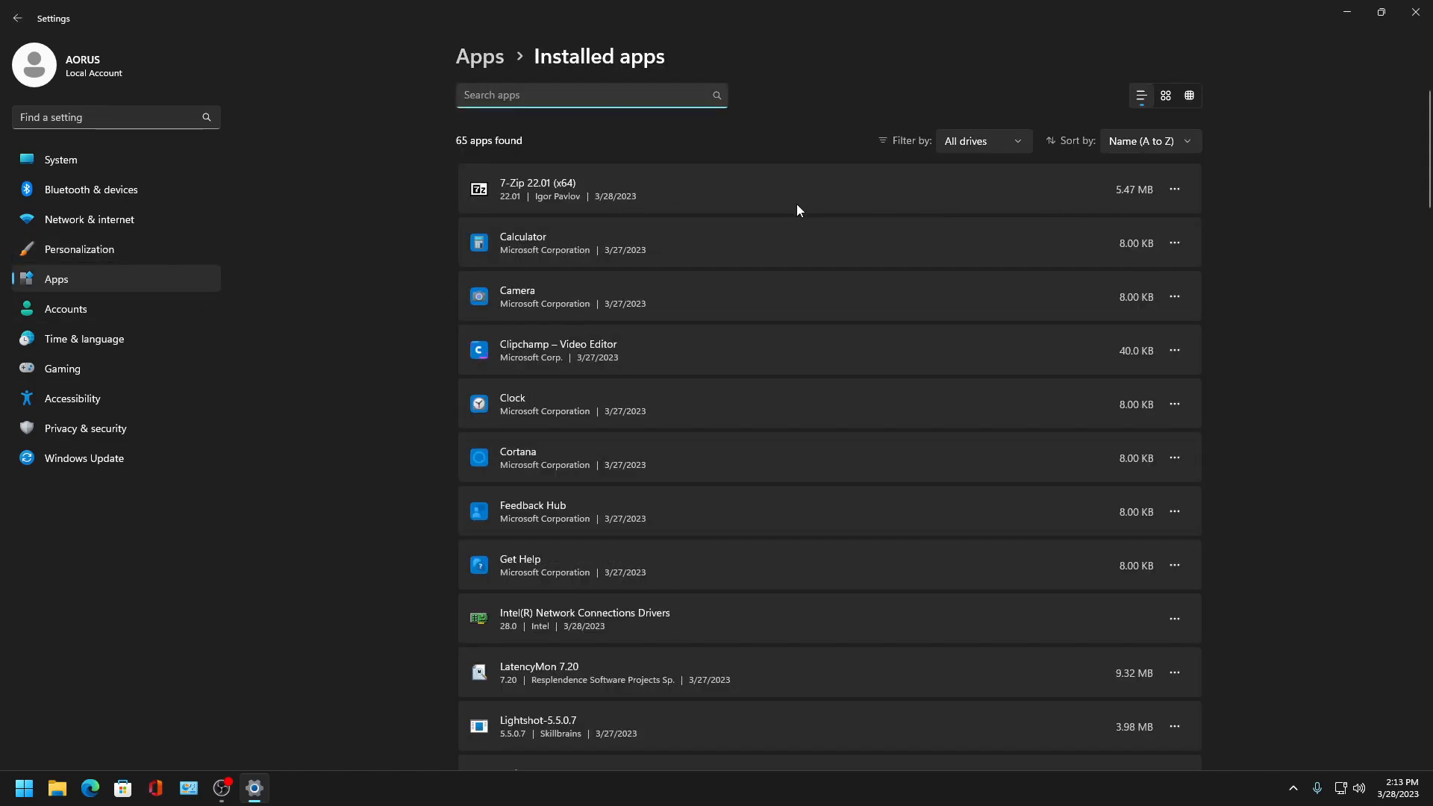
scroll(802, 247, "down", 10)
scroll(820, 333, "down", 8)
scroll(784, 366, "up", 8)
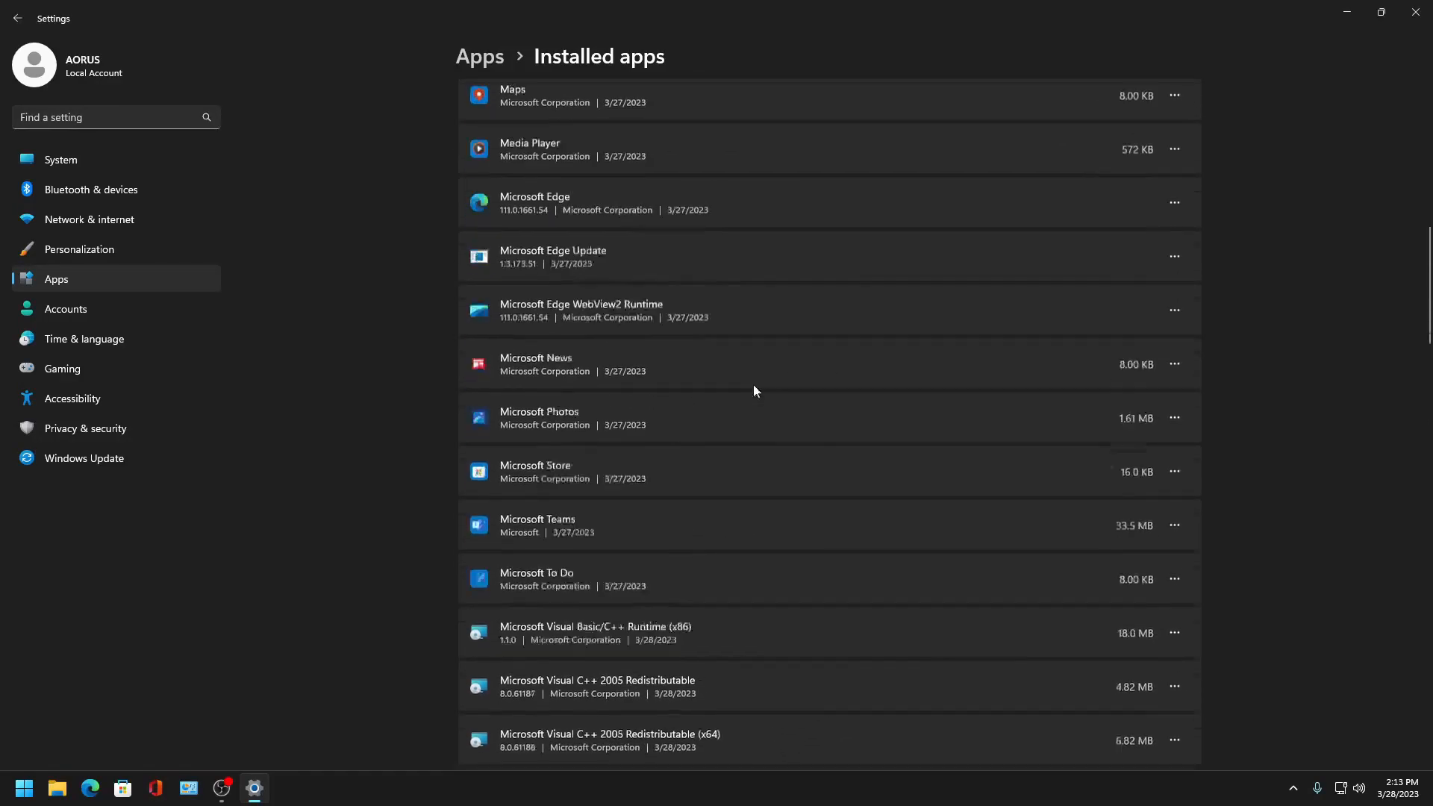
scroll(343, 154, "up", 10)
left_click(1174, 189)
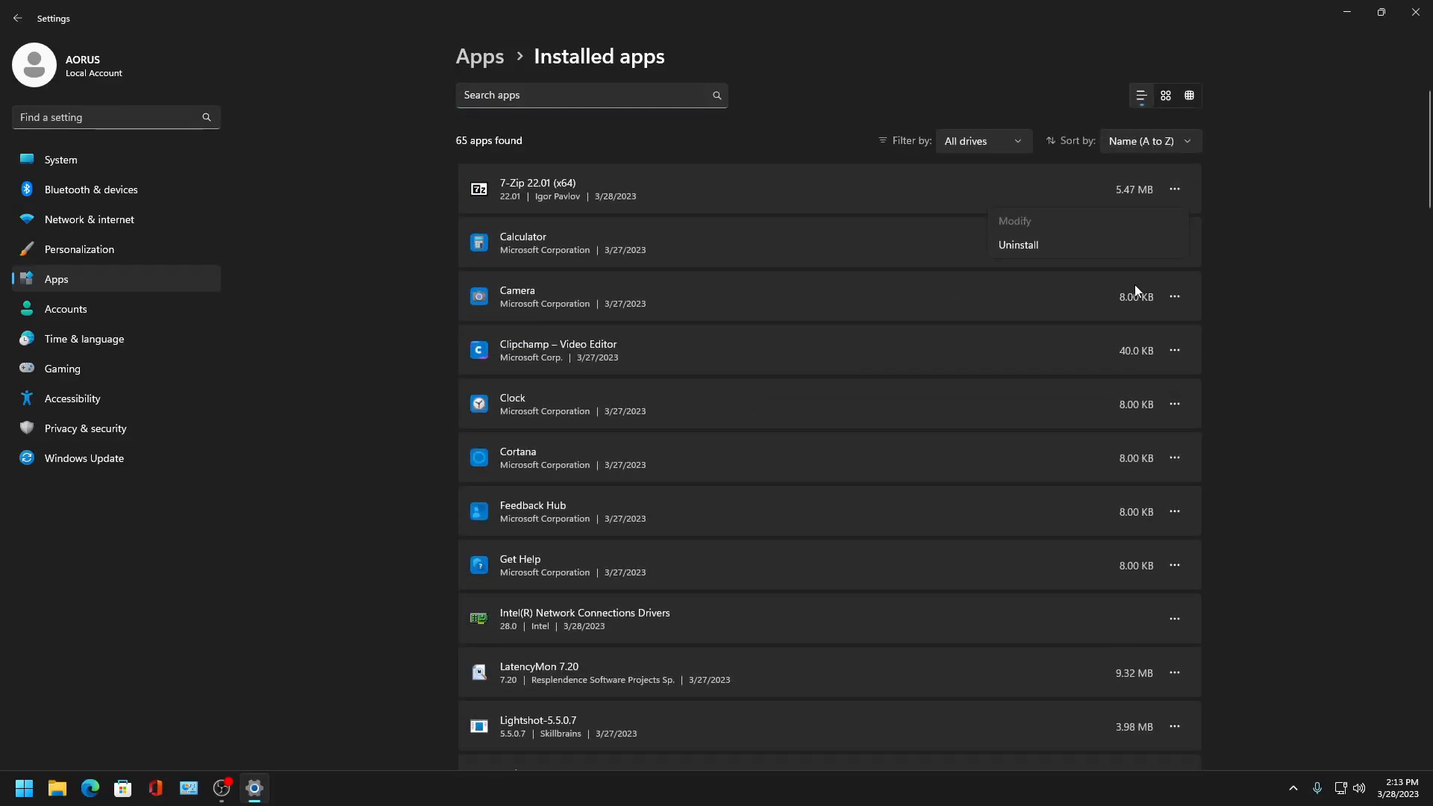
left_click(296, 177)
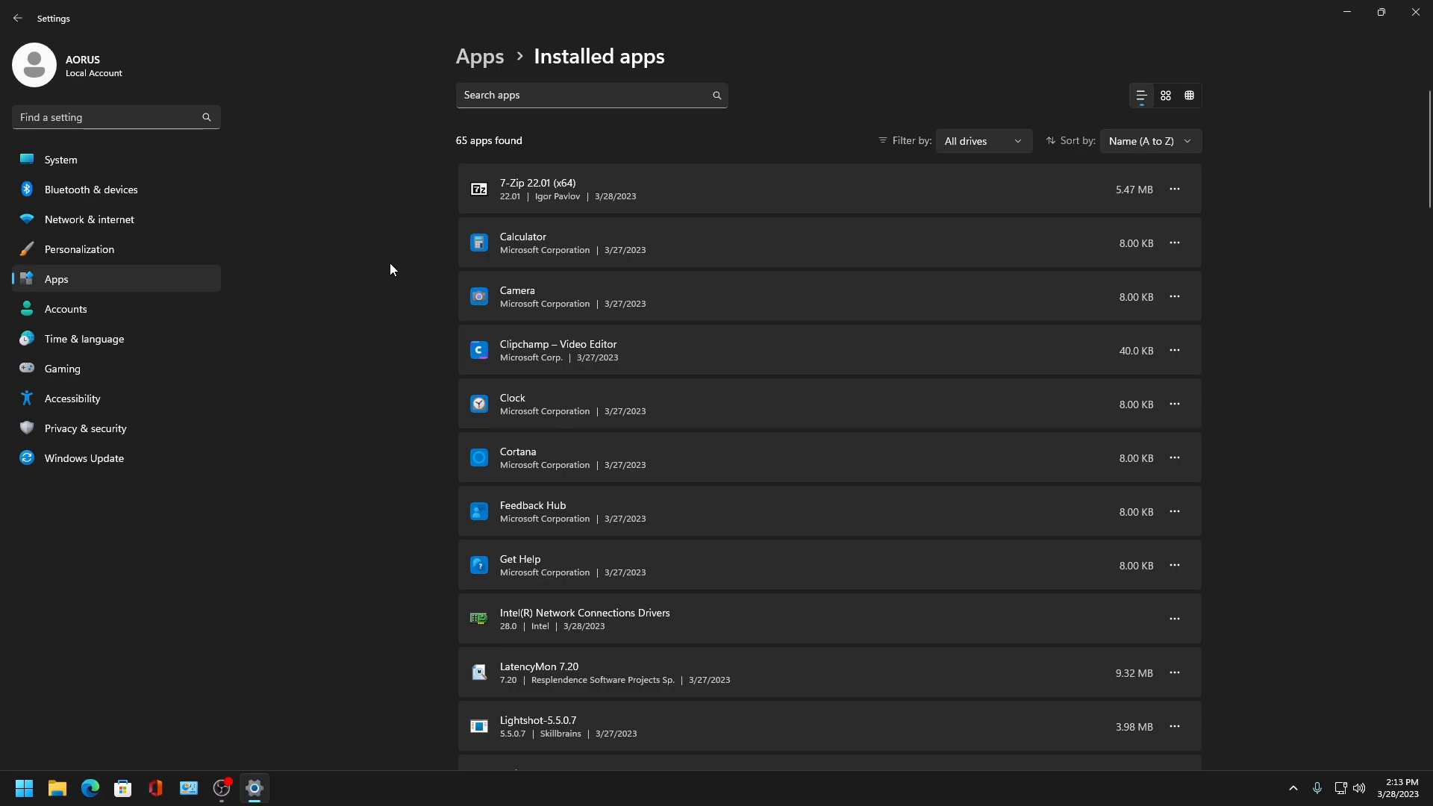
scroll(903, 521, "down", 5)
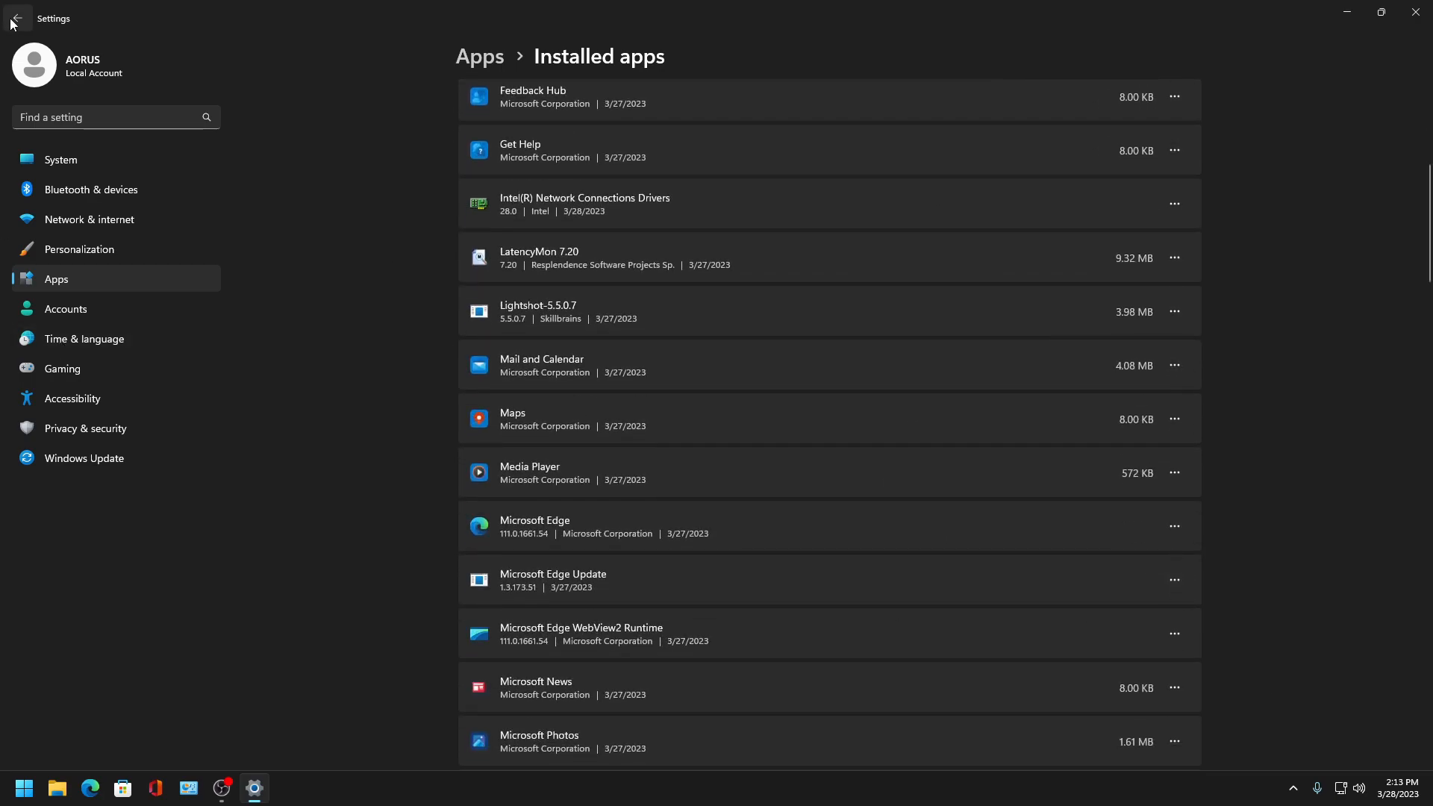
scroll(592, 362, "up", 5)
- Return to Apps, open Offline maps, and go back
key("alt+Left")
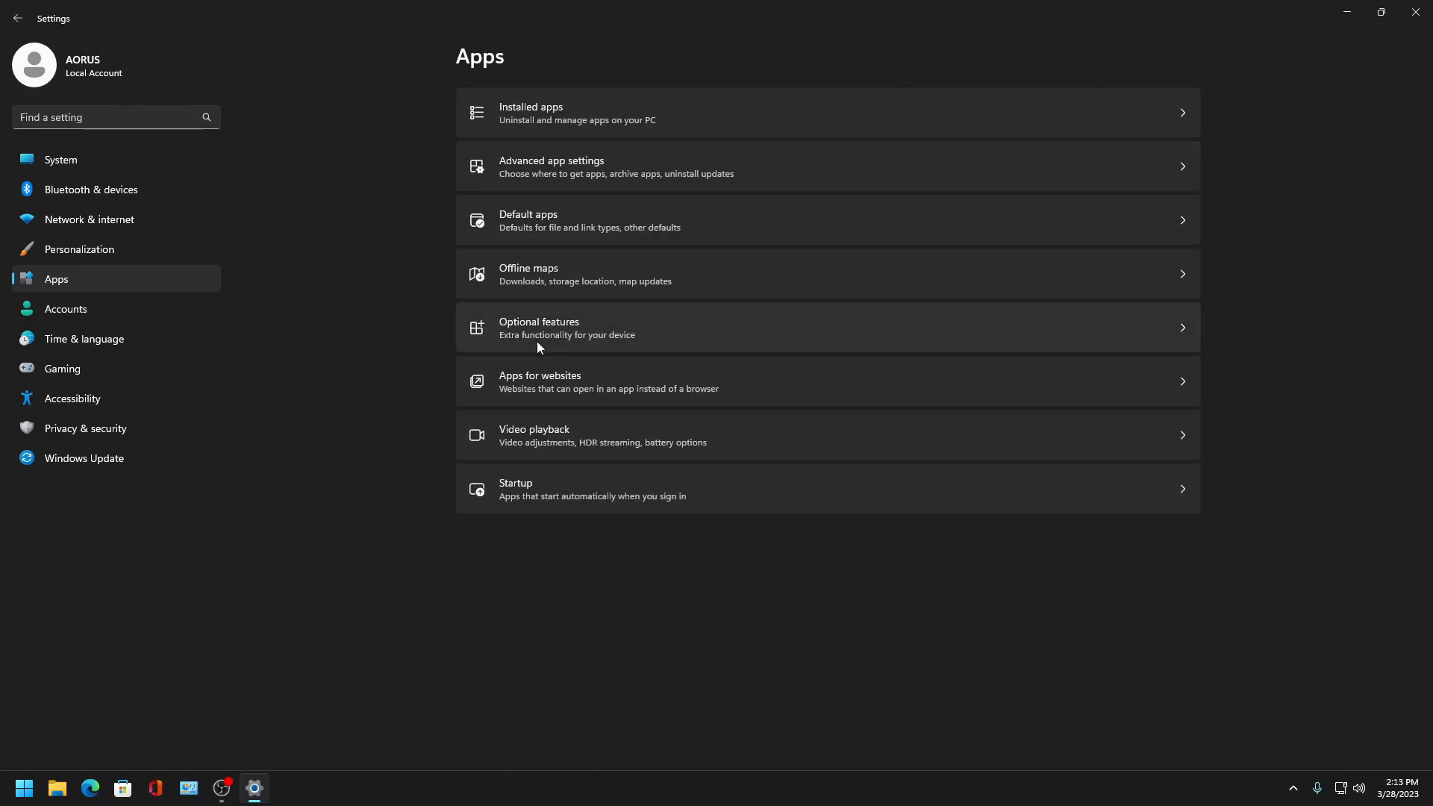
left_click(537, 281)
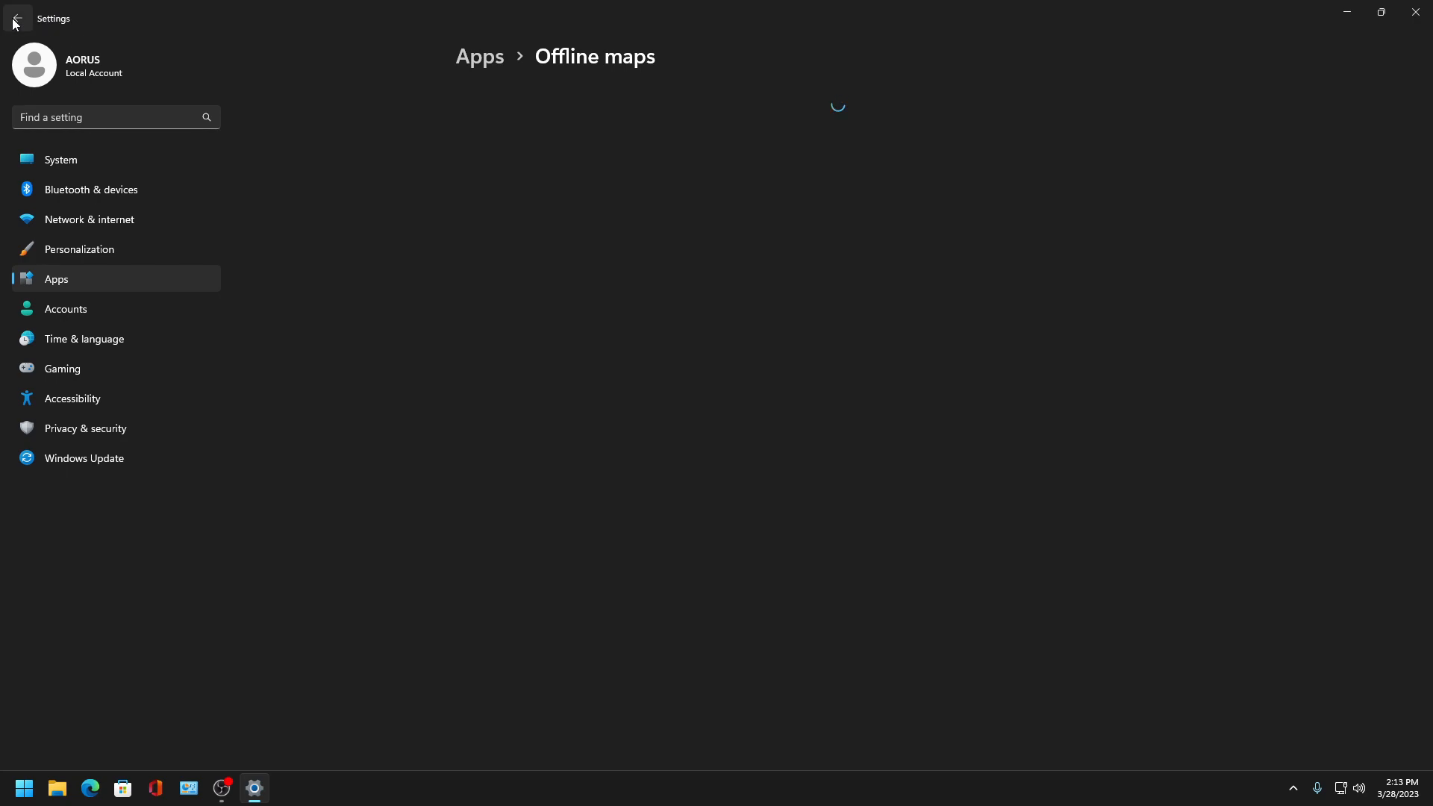
left_click(15, 22)
- Review Default apps, including the file type associations for App Installer and Microsoft Edge
left_click(503, 198)
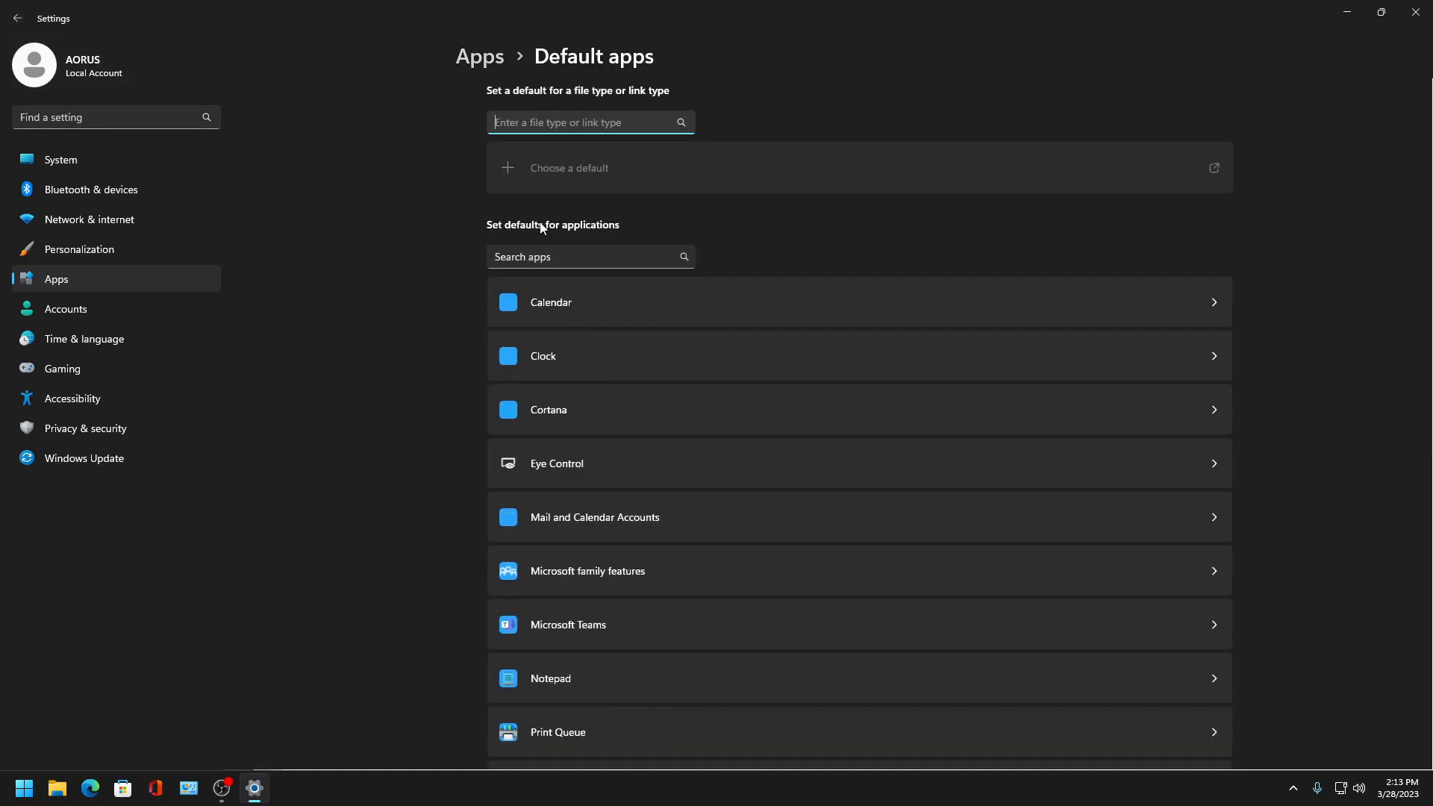
scroll(606, 320, "down", 5)
scroll(606, 320, "down", 8)
scroll(627, 325, "up", 15)
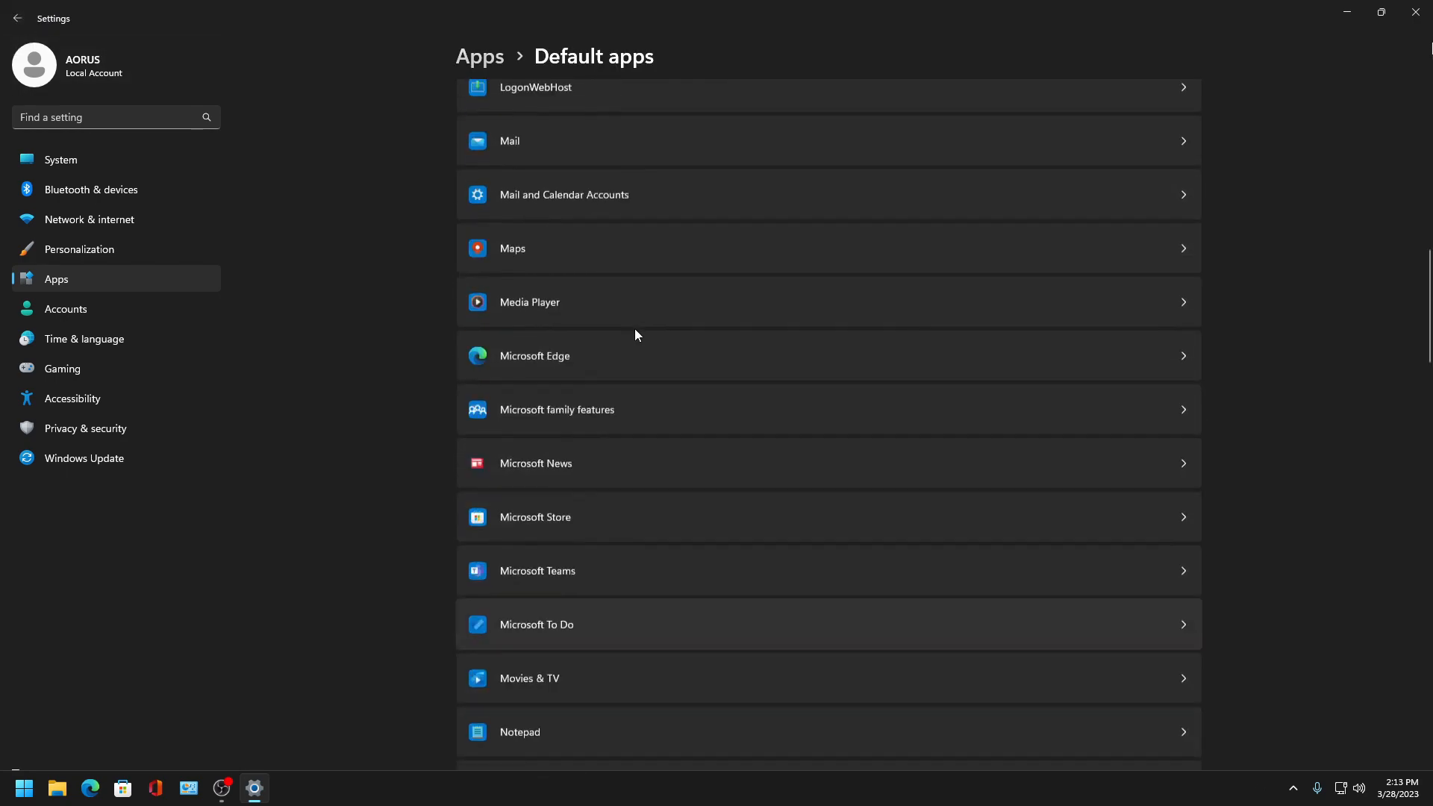
left_click(516, 306)
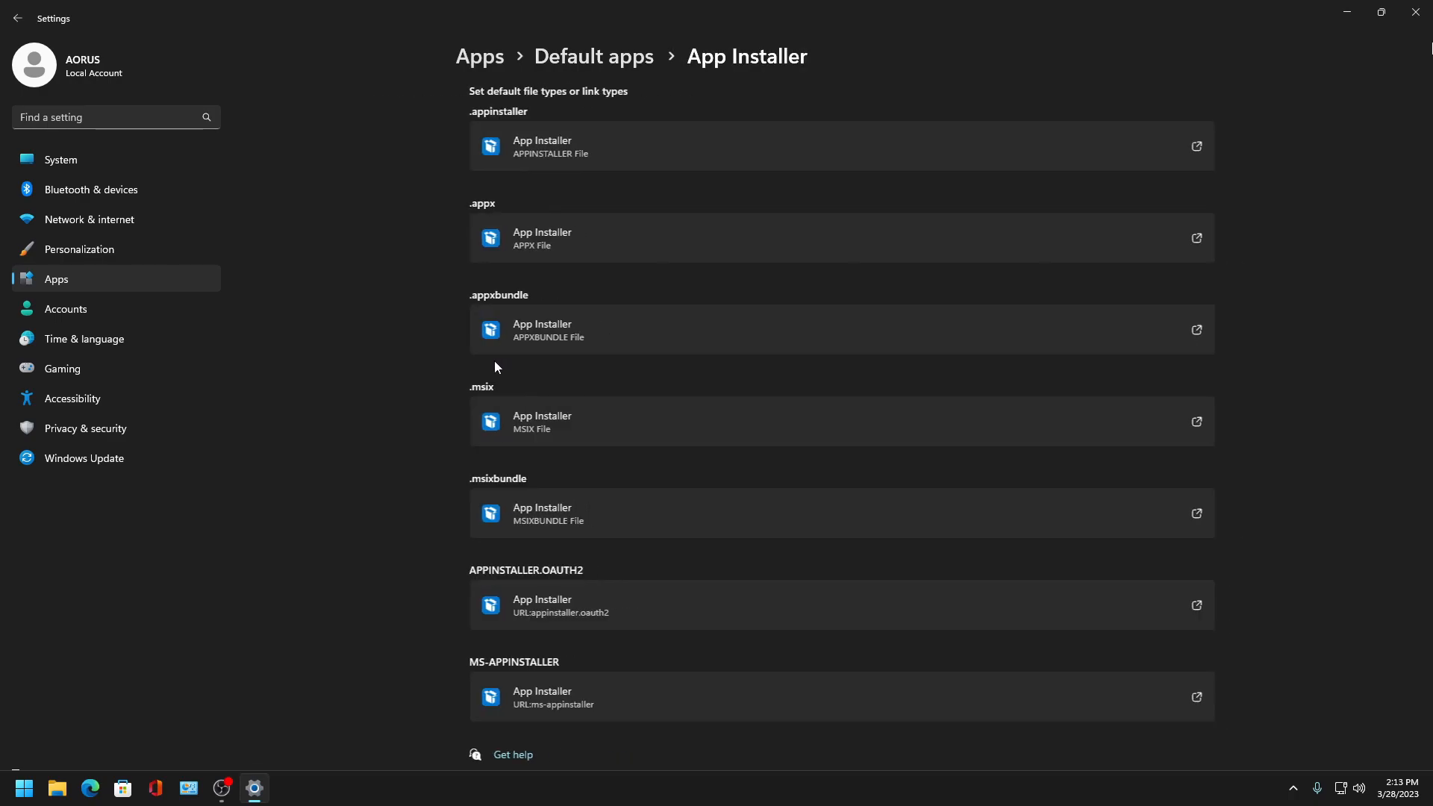
left_click(27, 21)
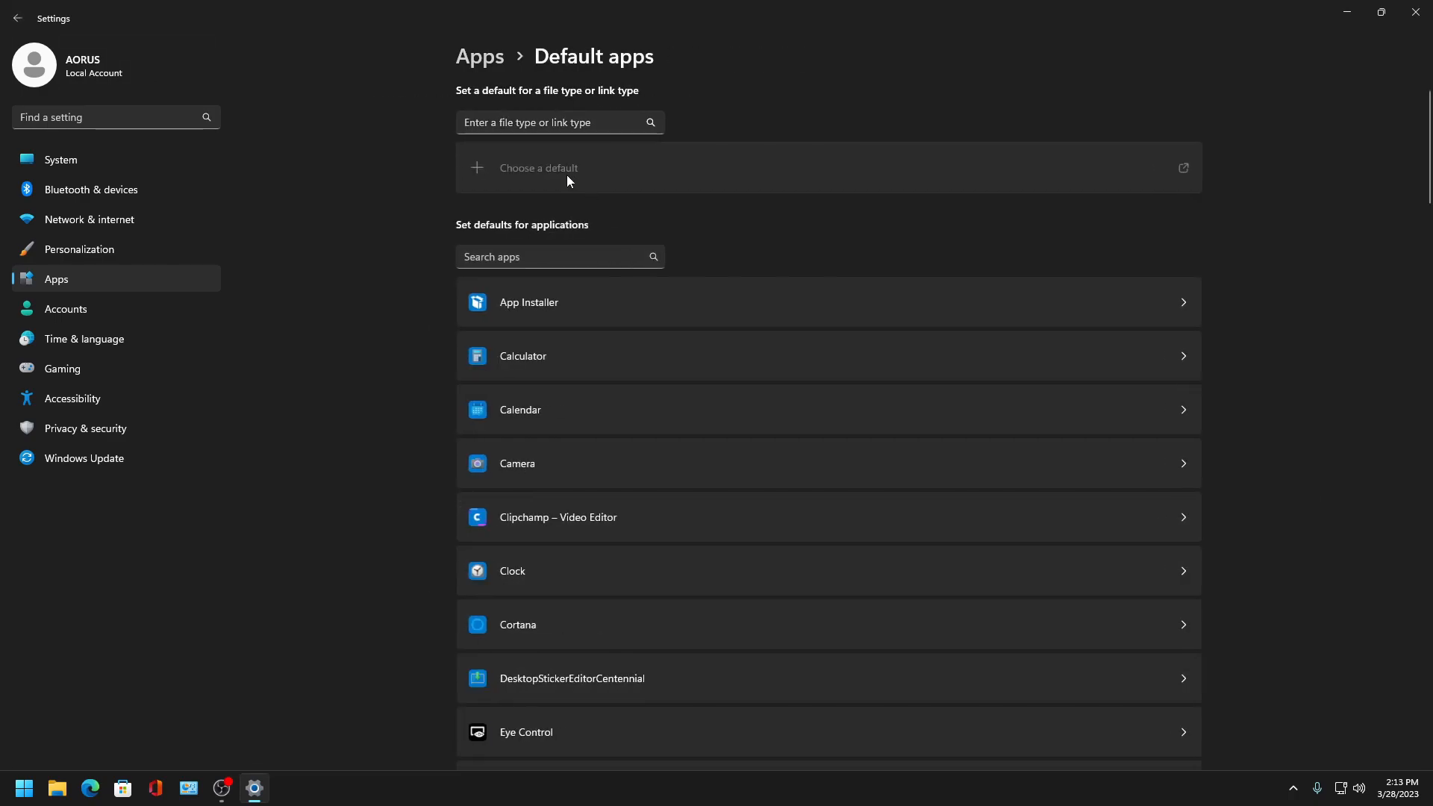
scroll(537, 416, "down", 15)
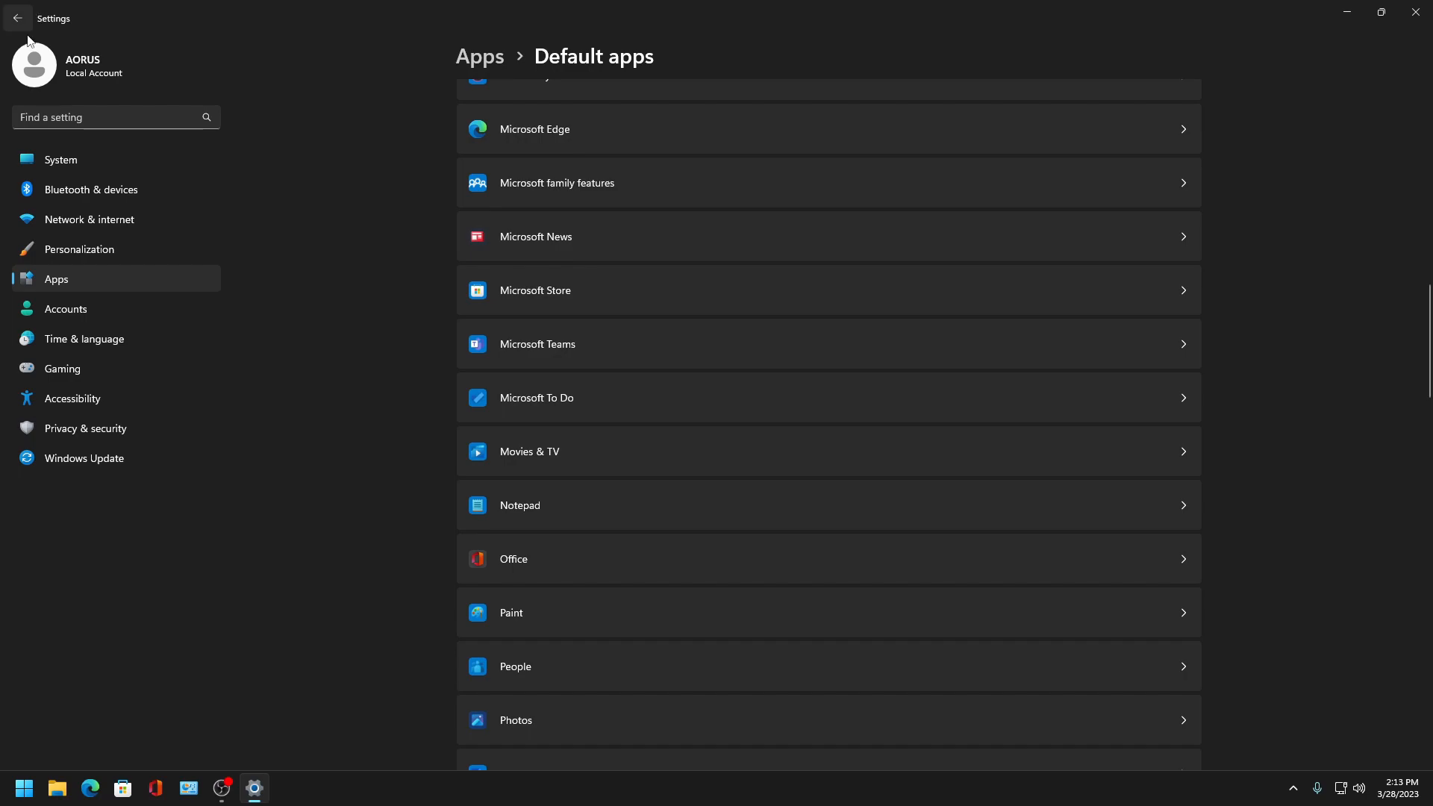
left_click(570, 137)
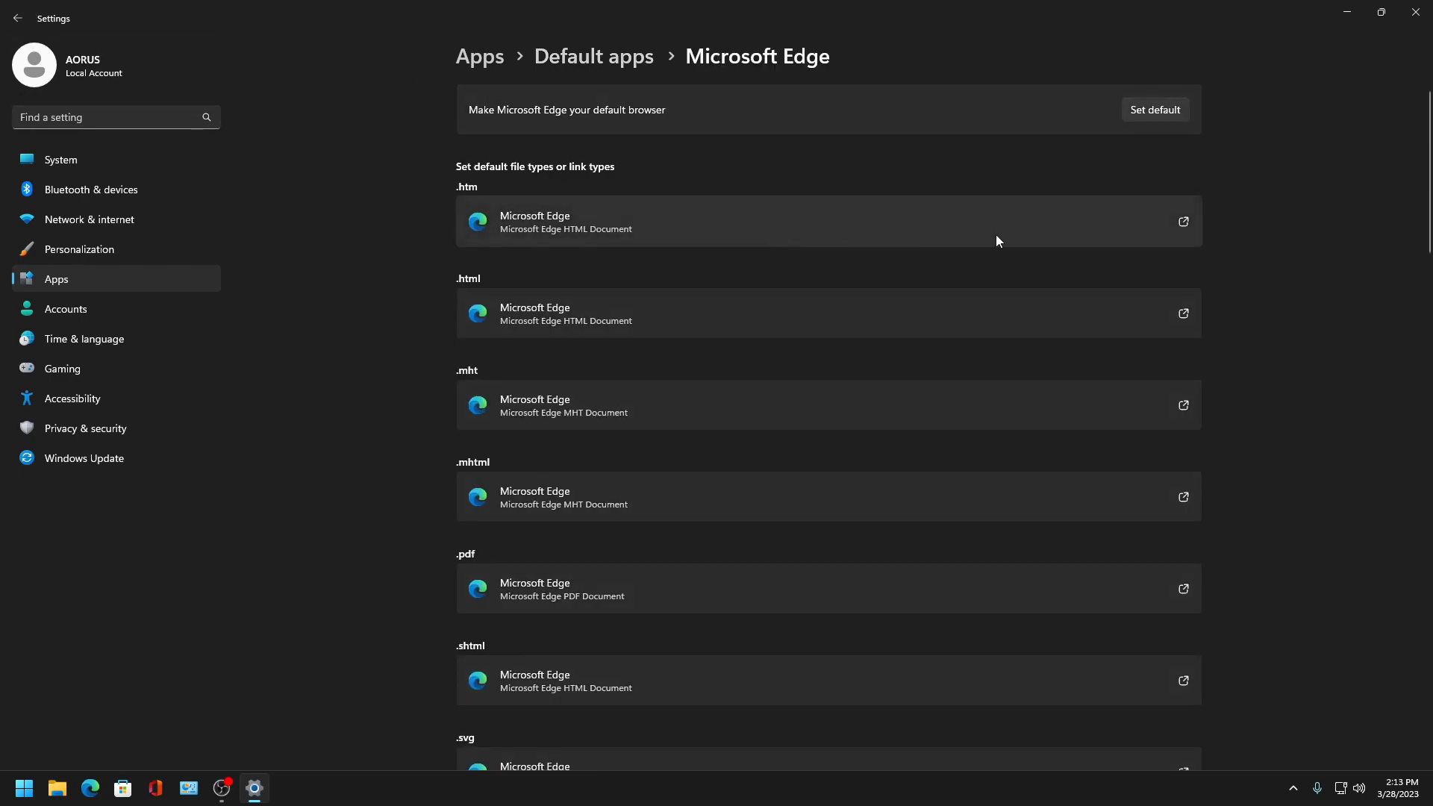
scroll(454, 646, "down", 10)
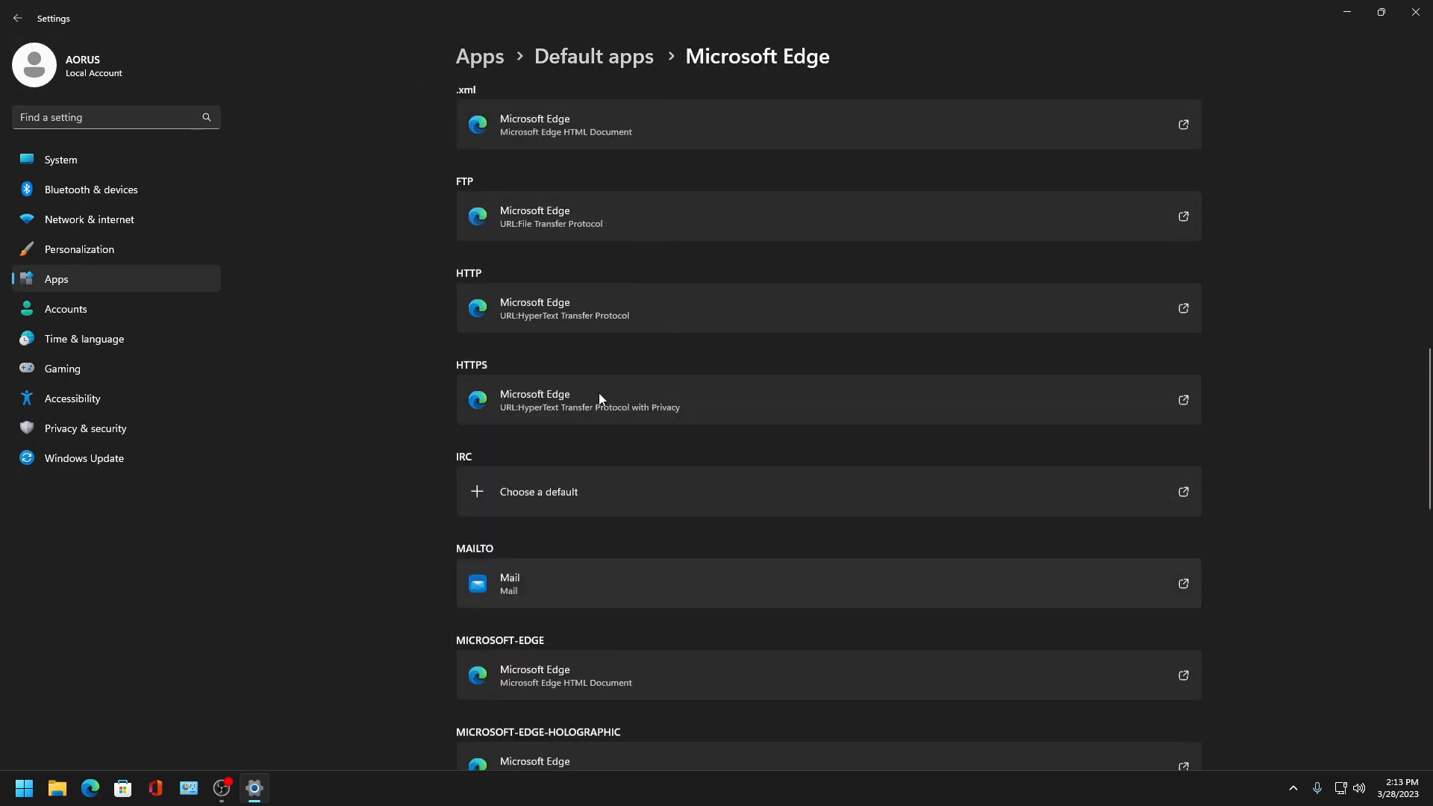
scroll(599, 394, "up", 10)
left_click(17, 18)
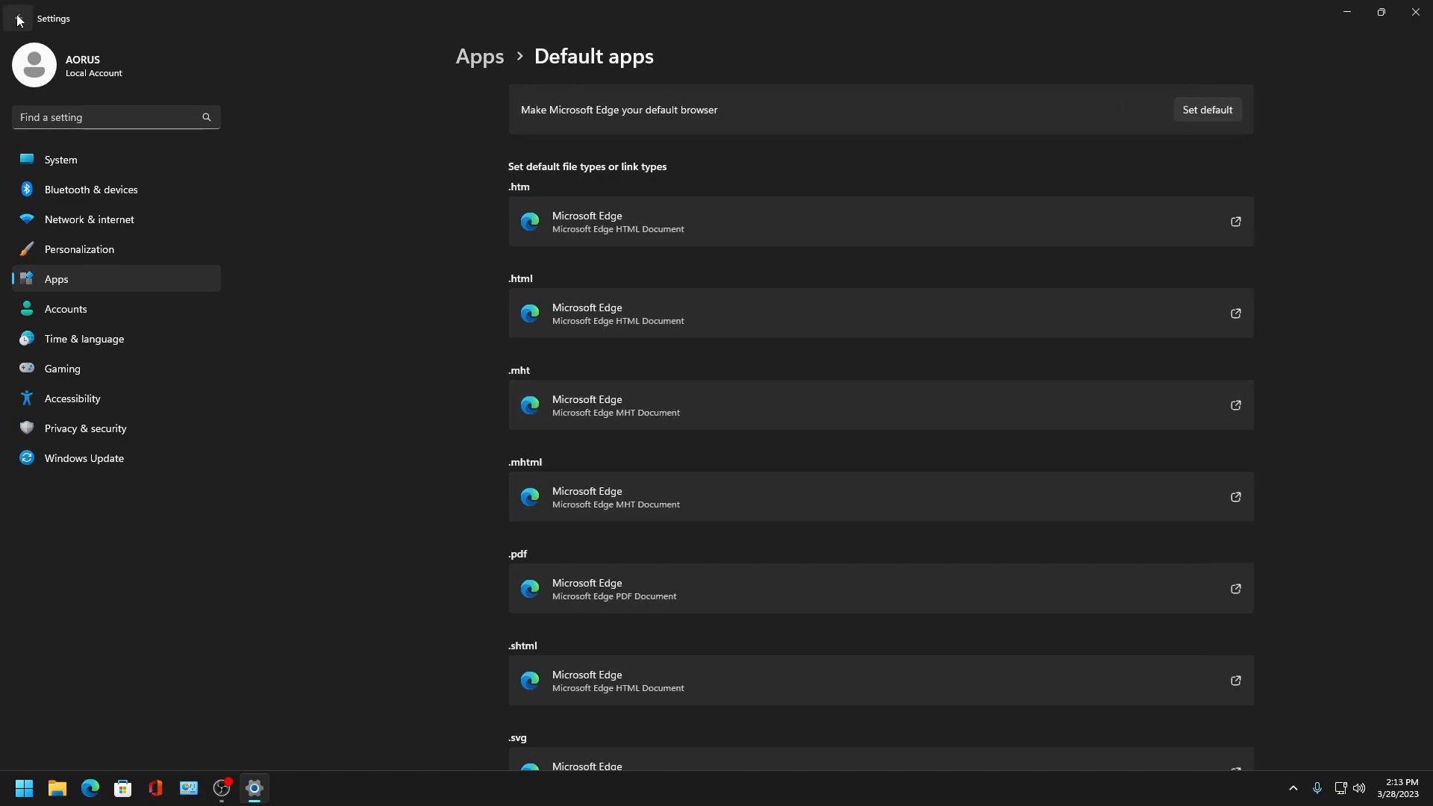
left_click(17, 18)
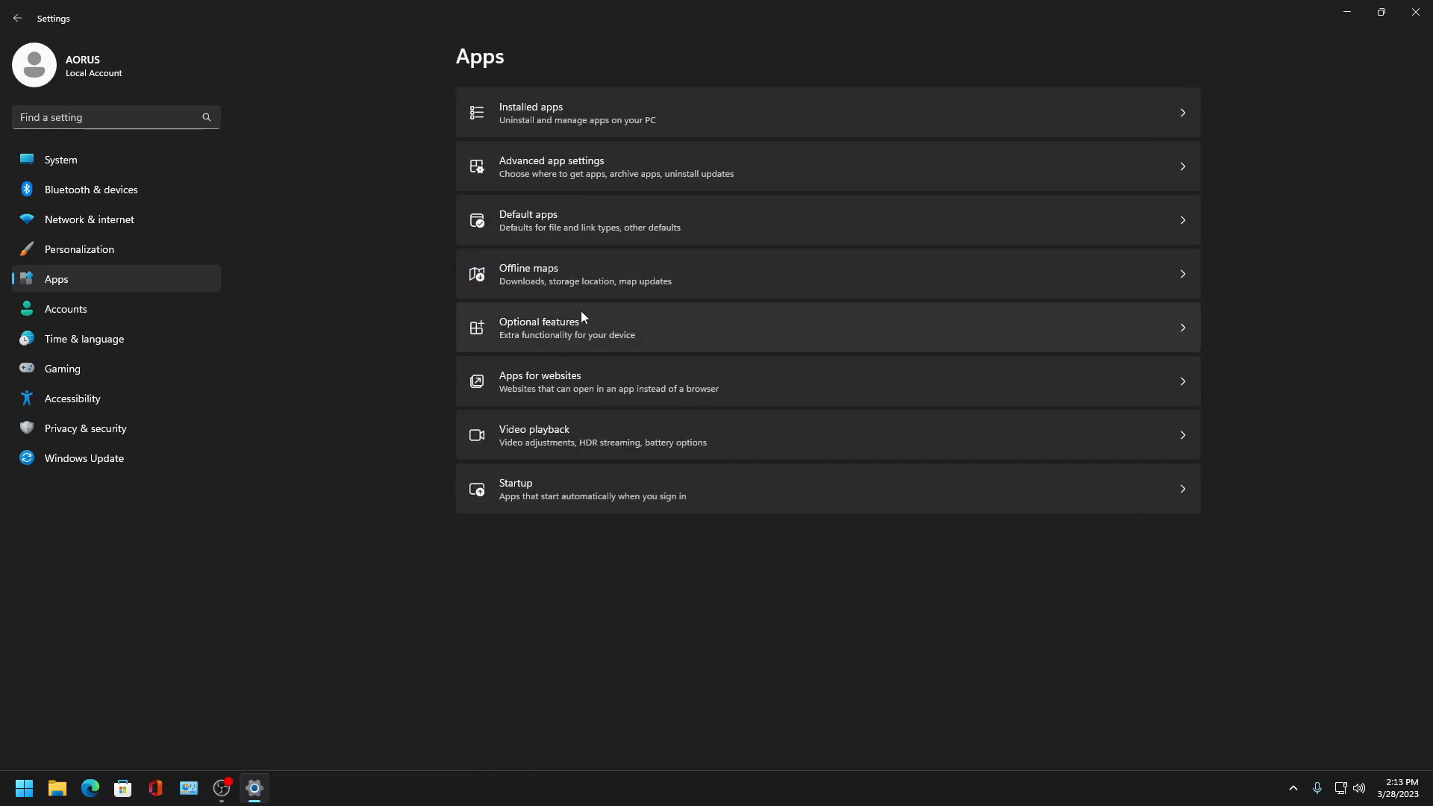
- Open Apps for websites to check the link-handling toggles, then go back
left_click(603, 375)
left_click(19, 21)
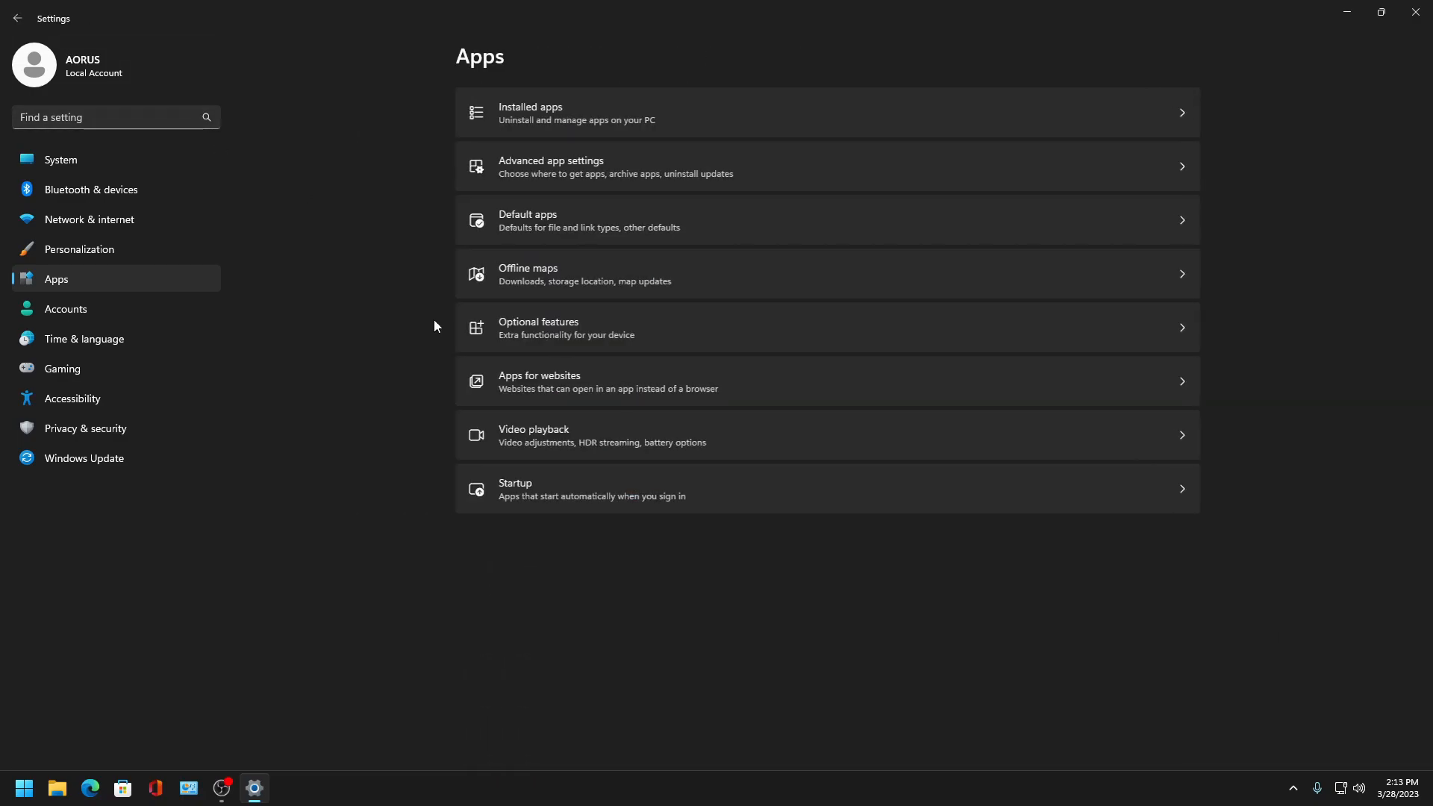
left_click(592, 381)
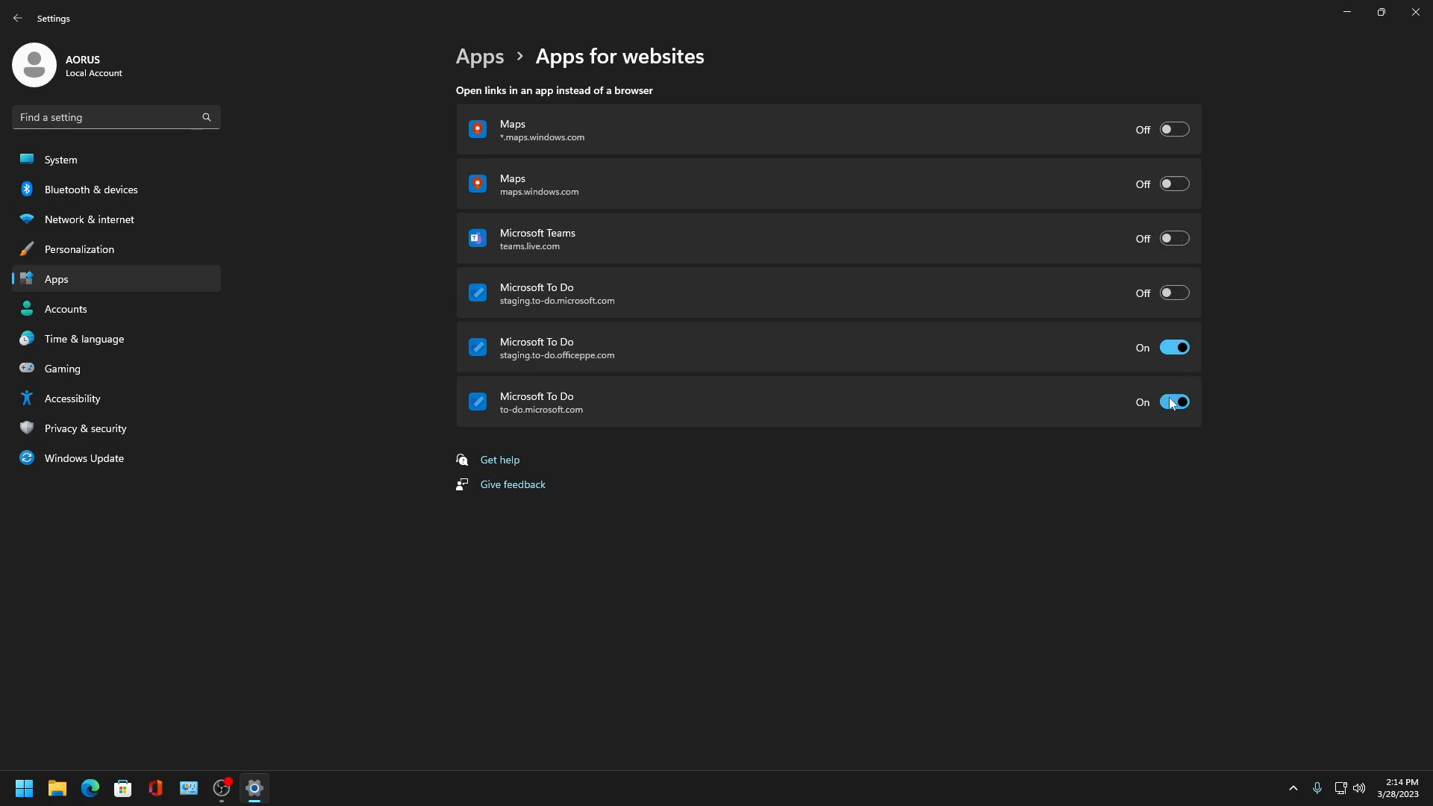
left_click(15, 18)
- Check the Video playback and Startup app settings, then navigate back
left_click(579, 443)
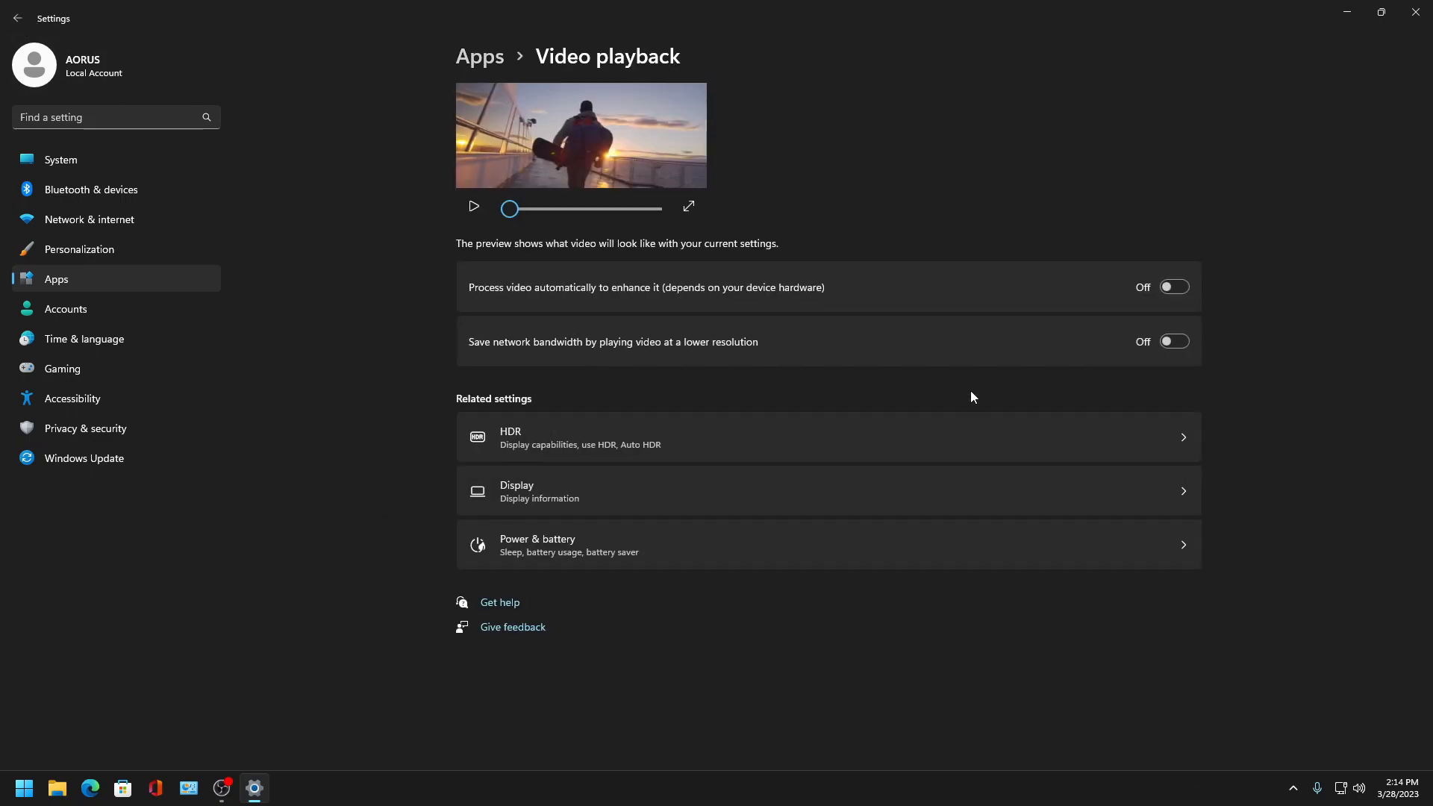
left_click(18, 19)
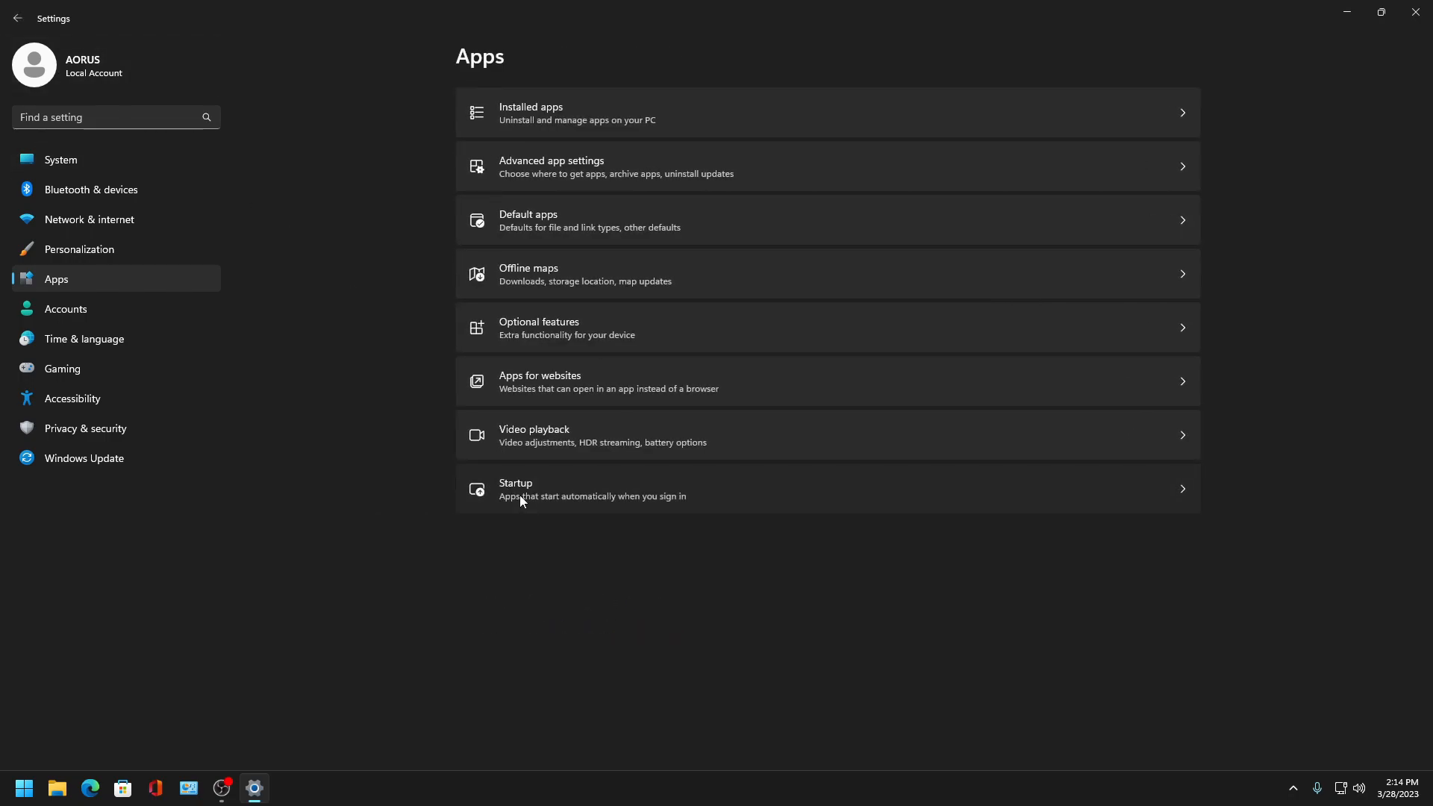
left_click(520, 494)
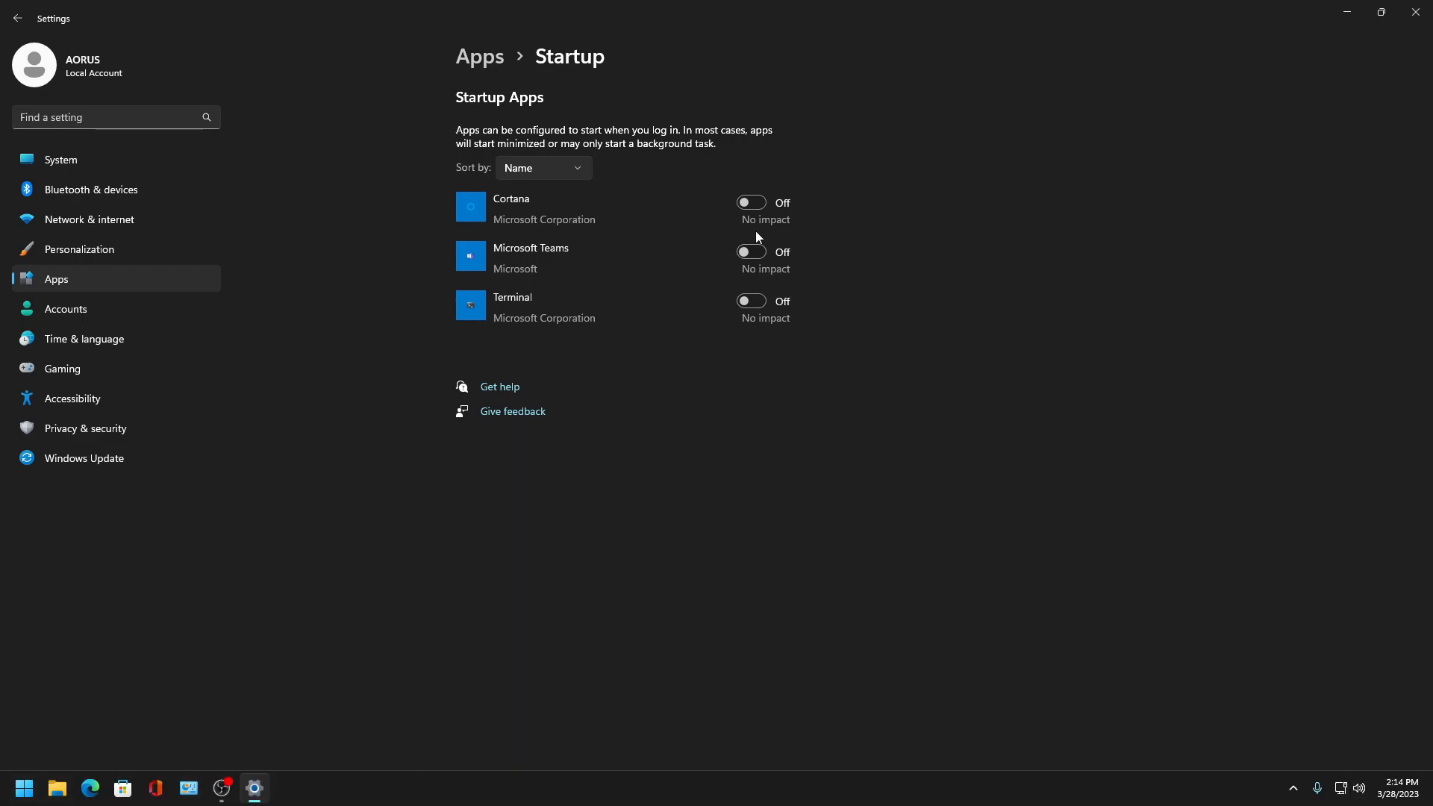
left_click(4, 7)
left_click(9, 15)
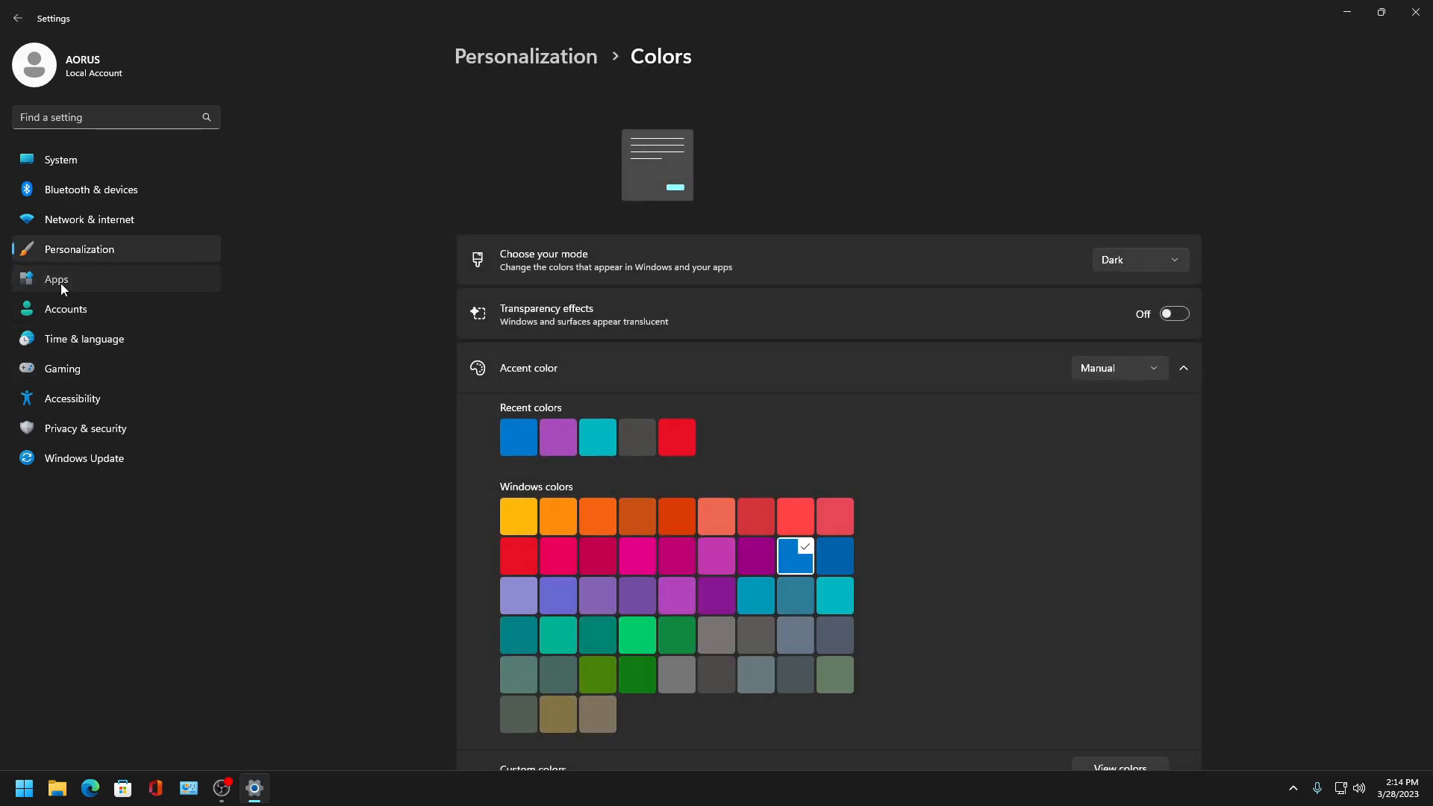
- Browse the Accounts settings and Your info, then open Time & language
left_click(61, 282)
left_click(159, 313)
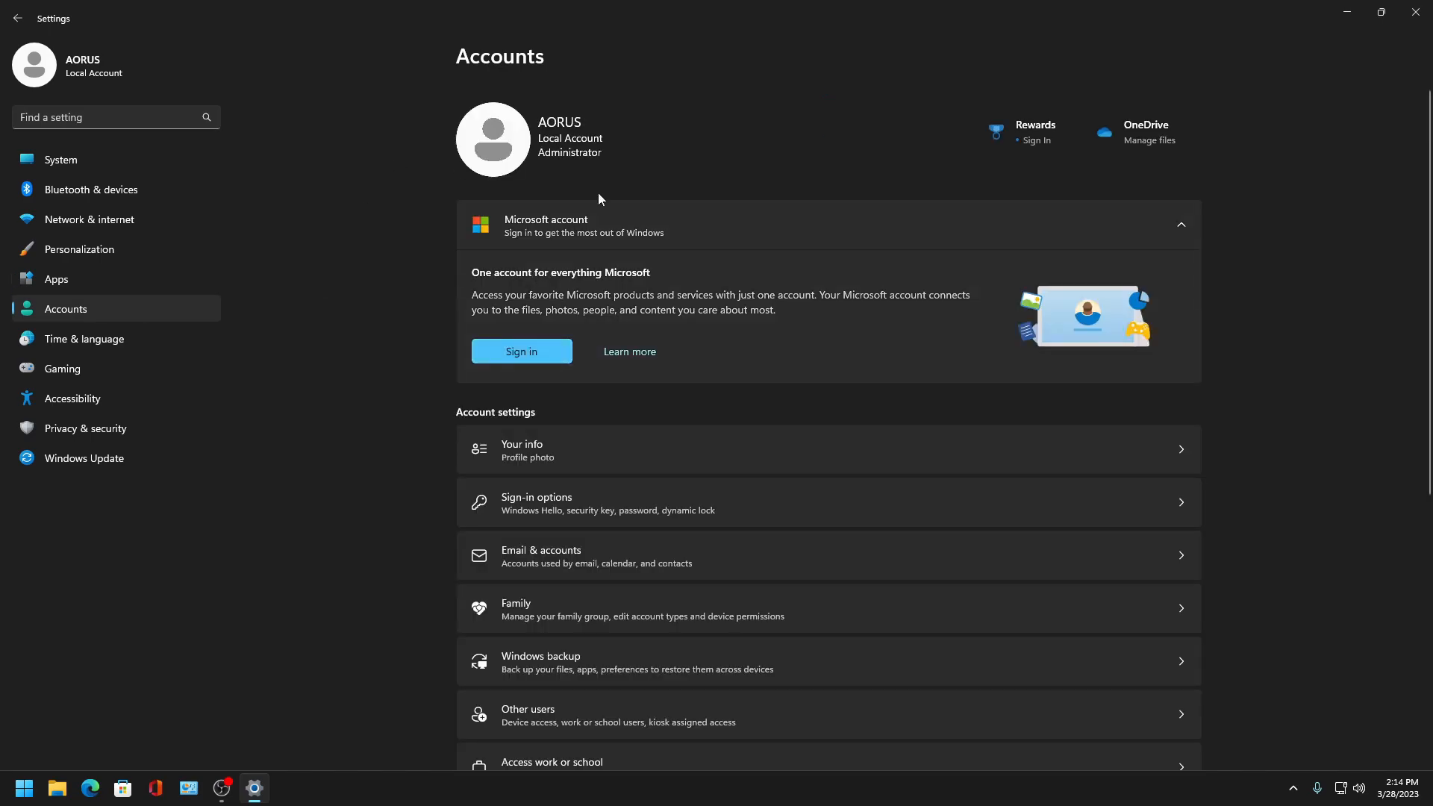
scroll(640, 343, "down", 5)
scroll(636, 371, "up", 1)
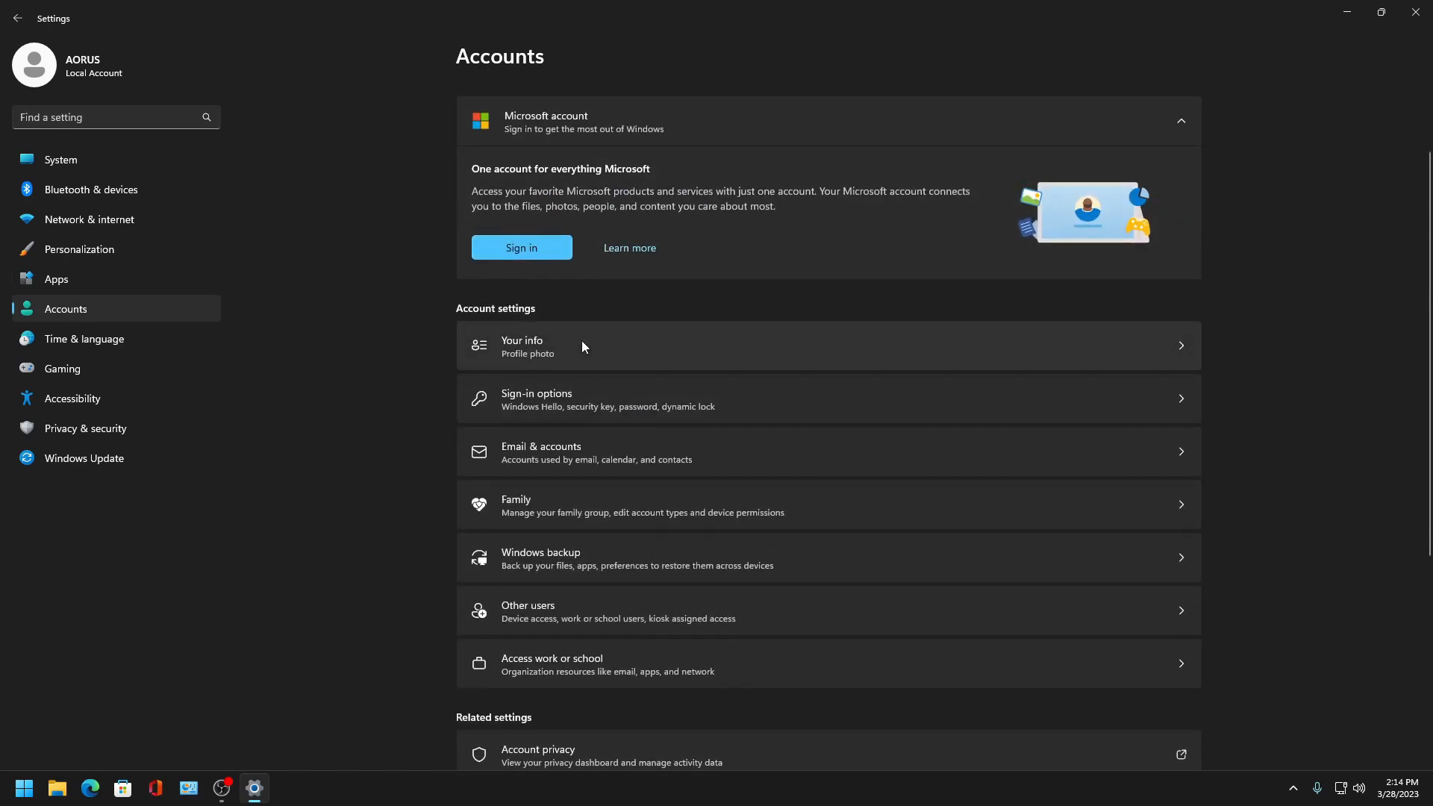
left_click(580, 341)
left_click(15, 15)
scroll(626, 543, "down", 5)
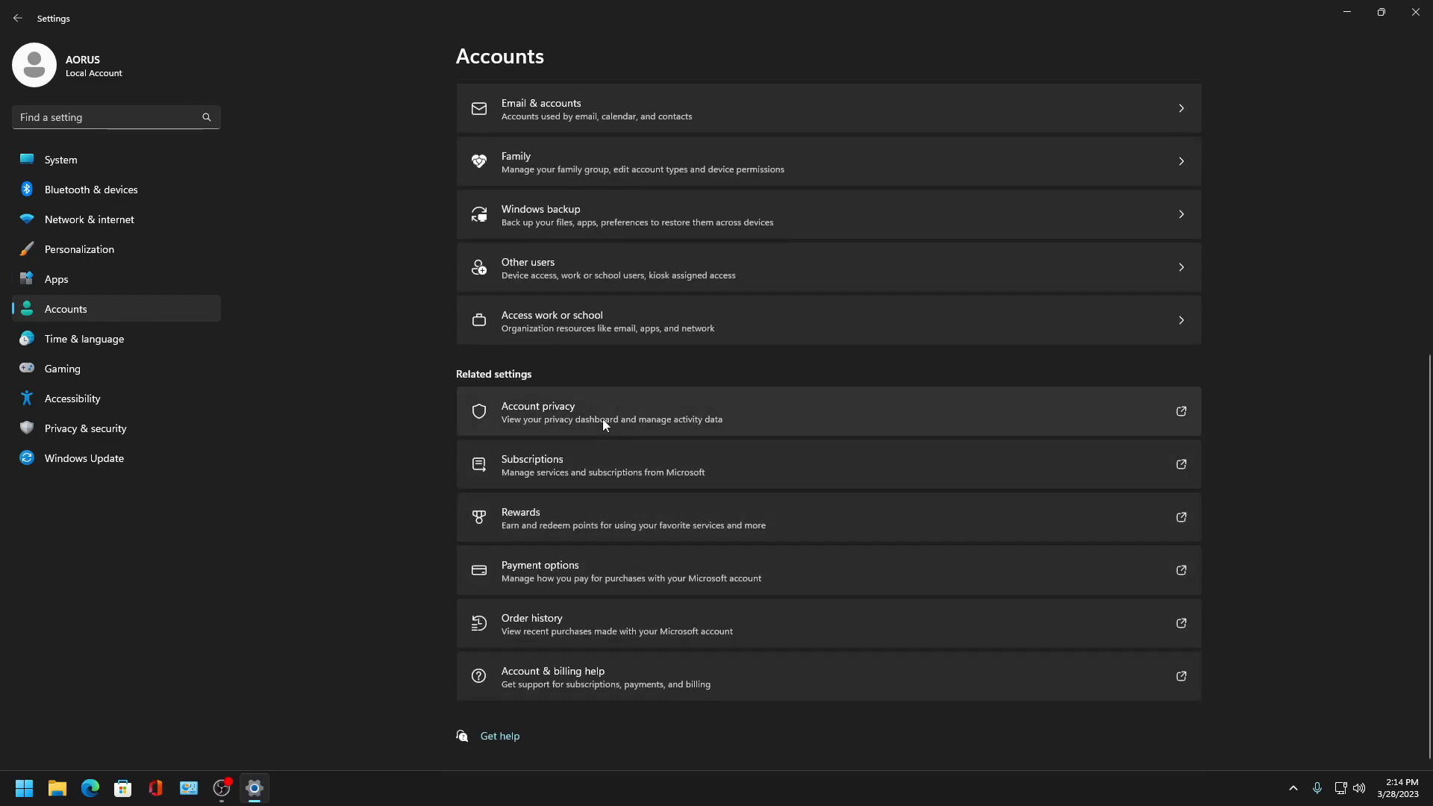
scroll(612, 627, "up", 4)
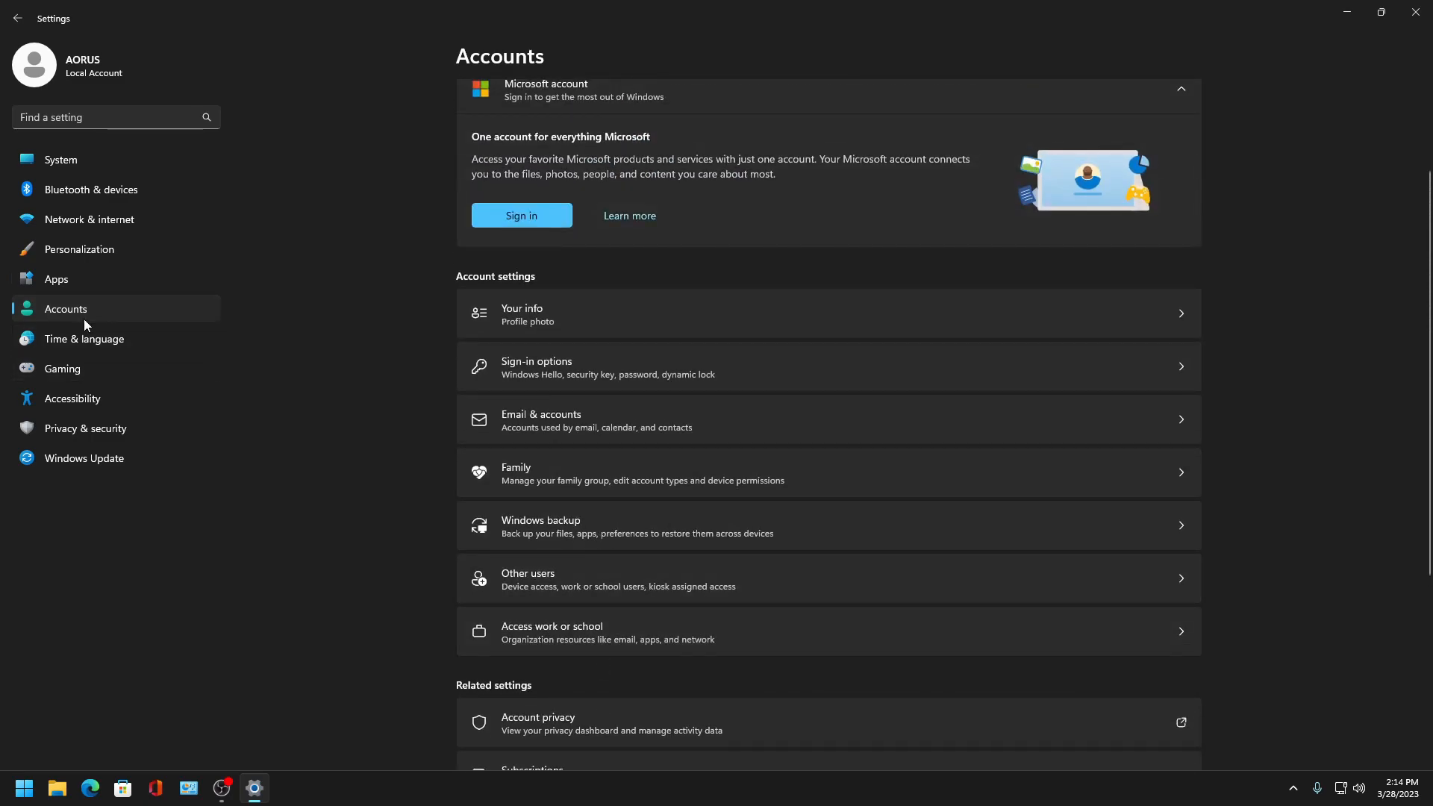
left_click(94, 339)
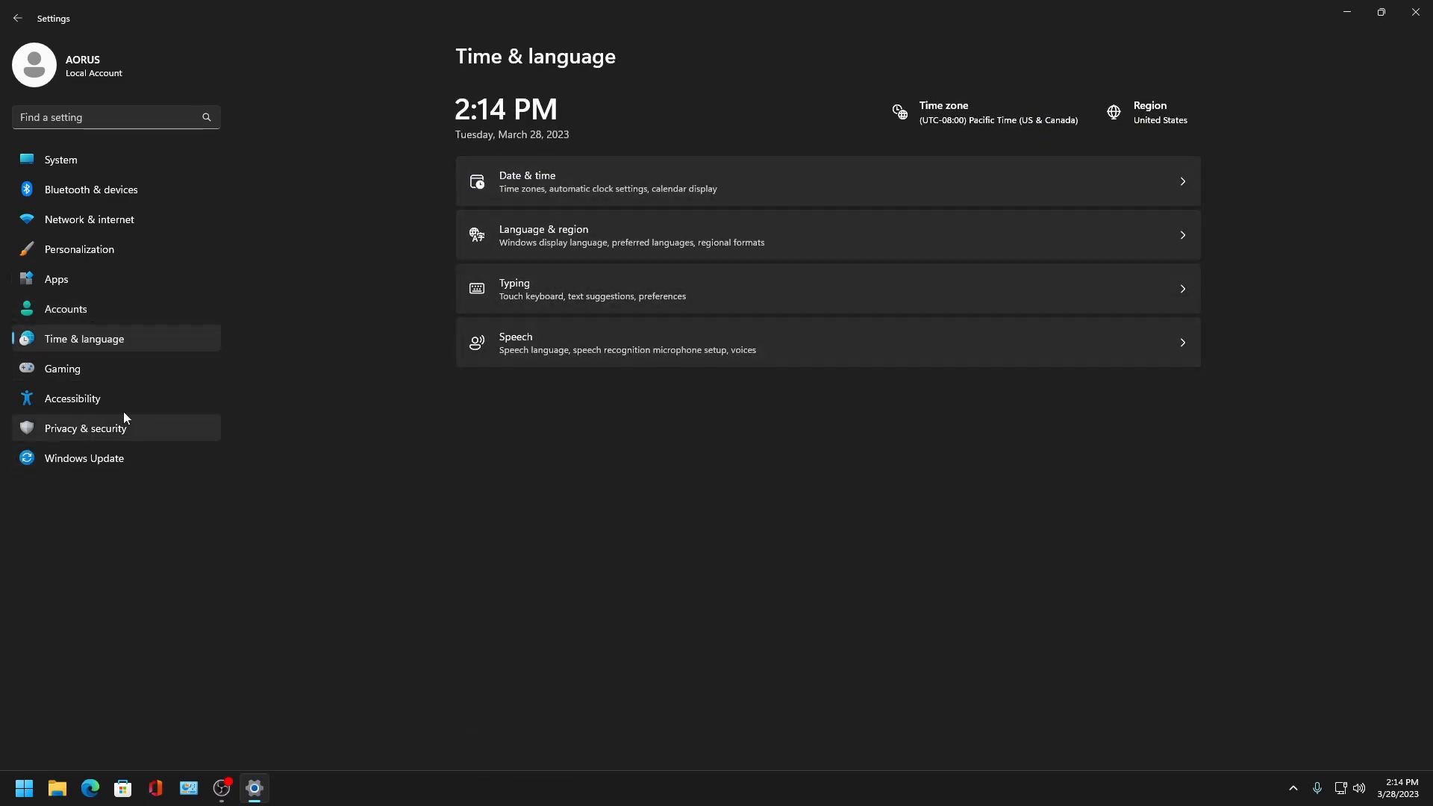
- Open Xbox Game Bar under Gaming and turn off opening it with the controller button
left_click(85, 376)
left_click(620, 115)
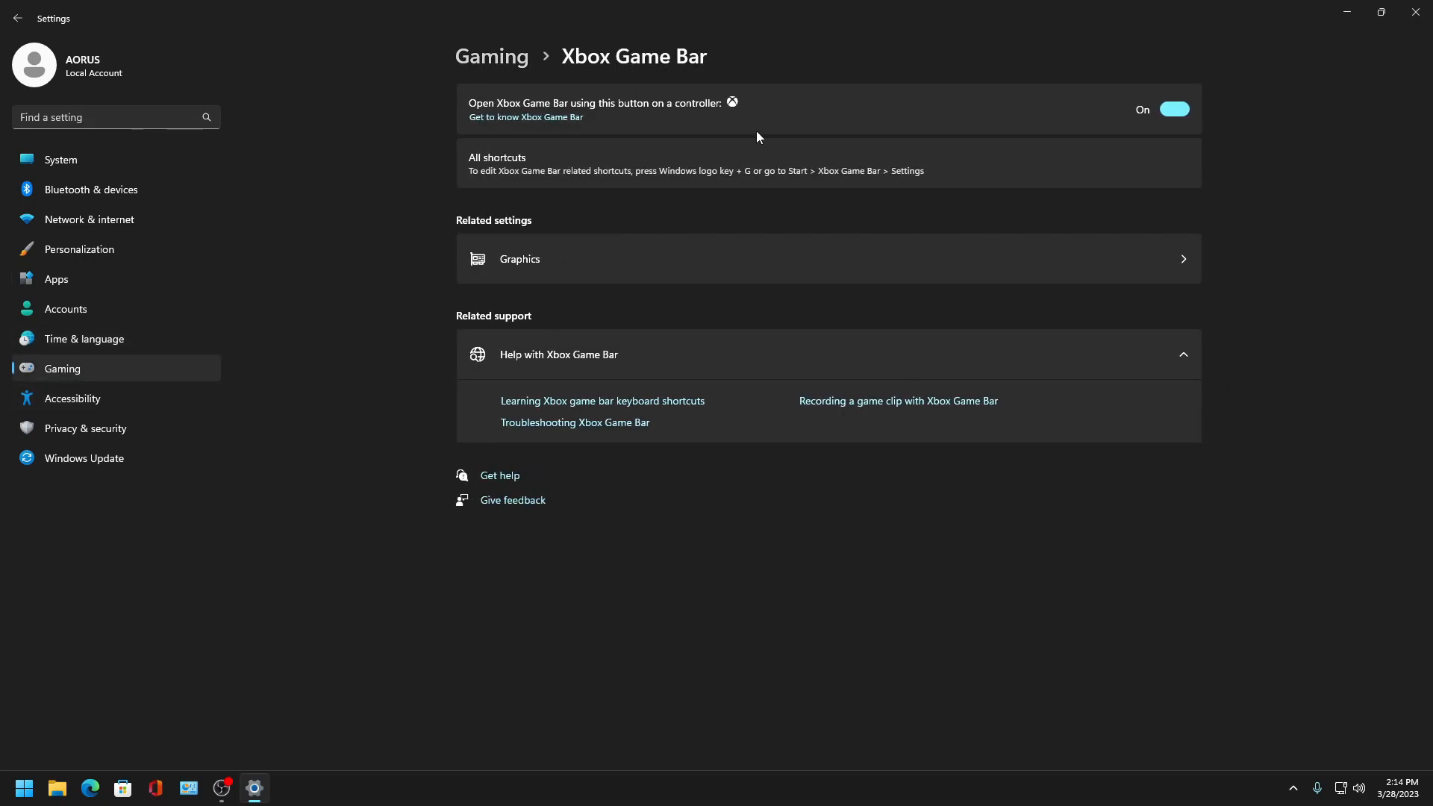
left_click(1174, 111)
- Open the Graphics settings from Game Bar, then return to the Gaming page
left_click(704, 274)
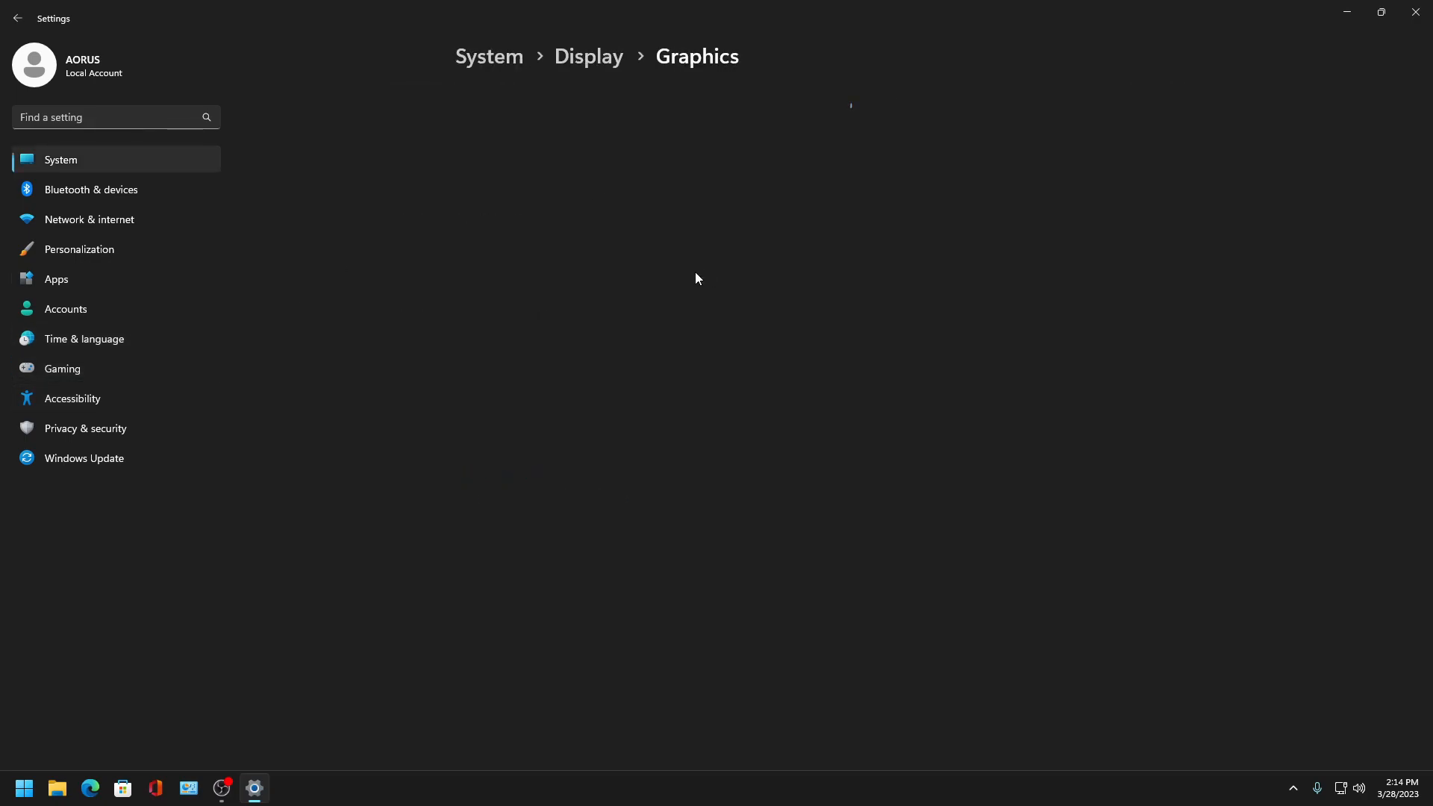
left_click(18, 19)
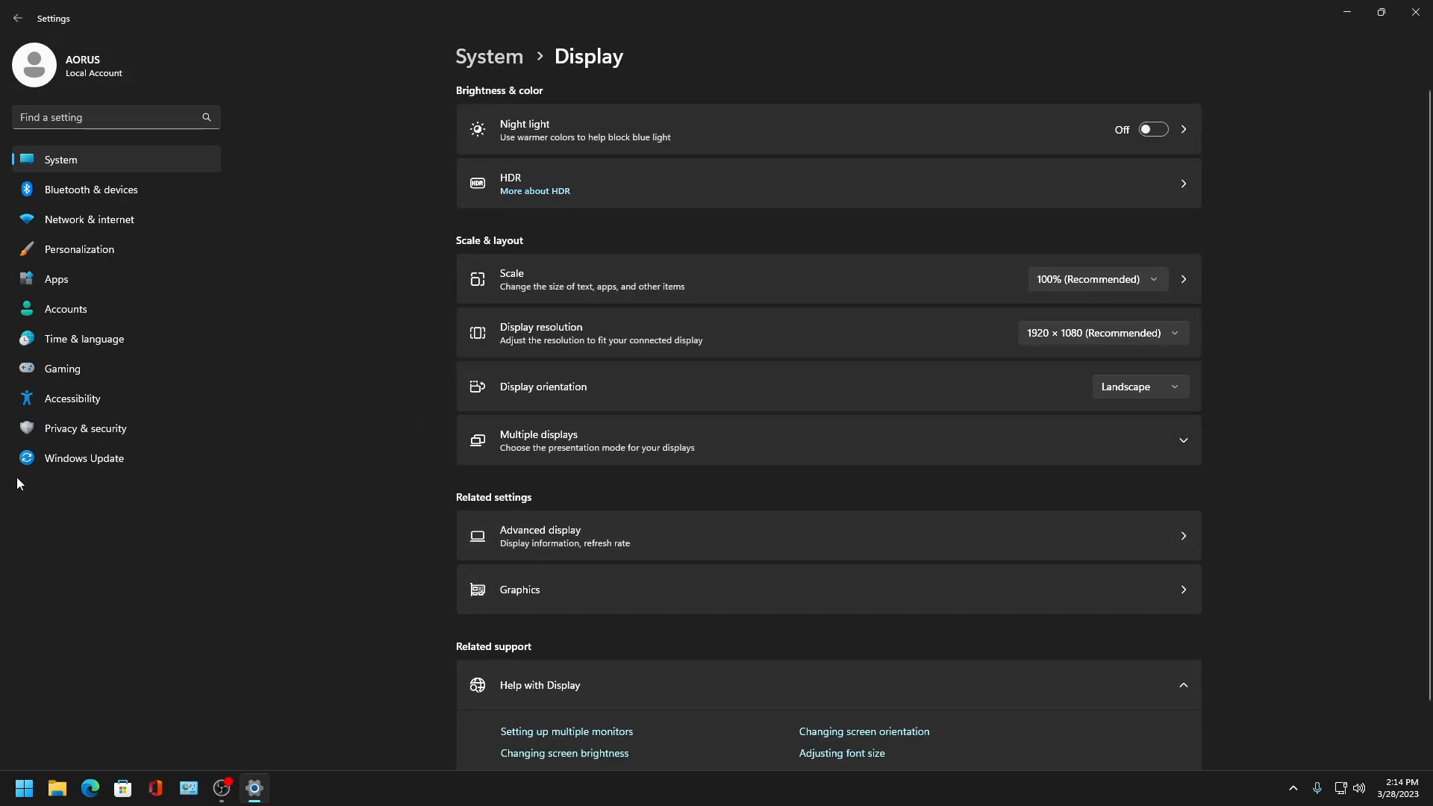
left_click(83, 378)
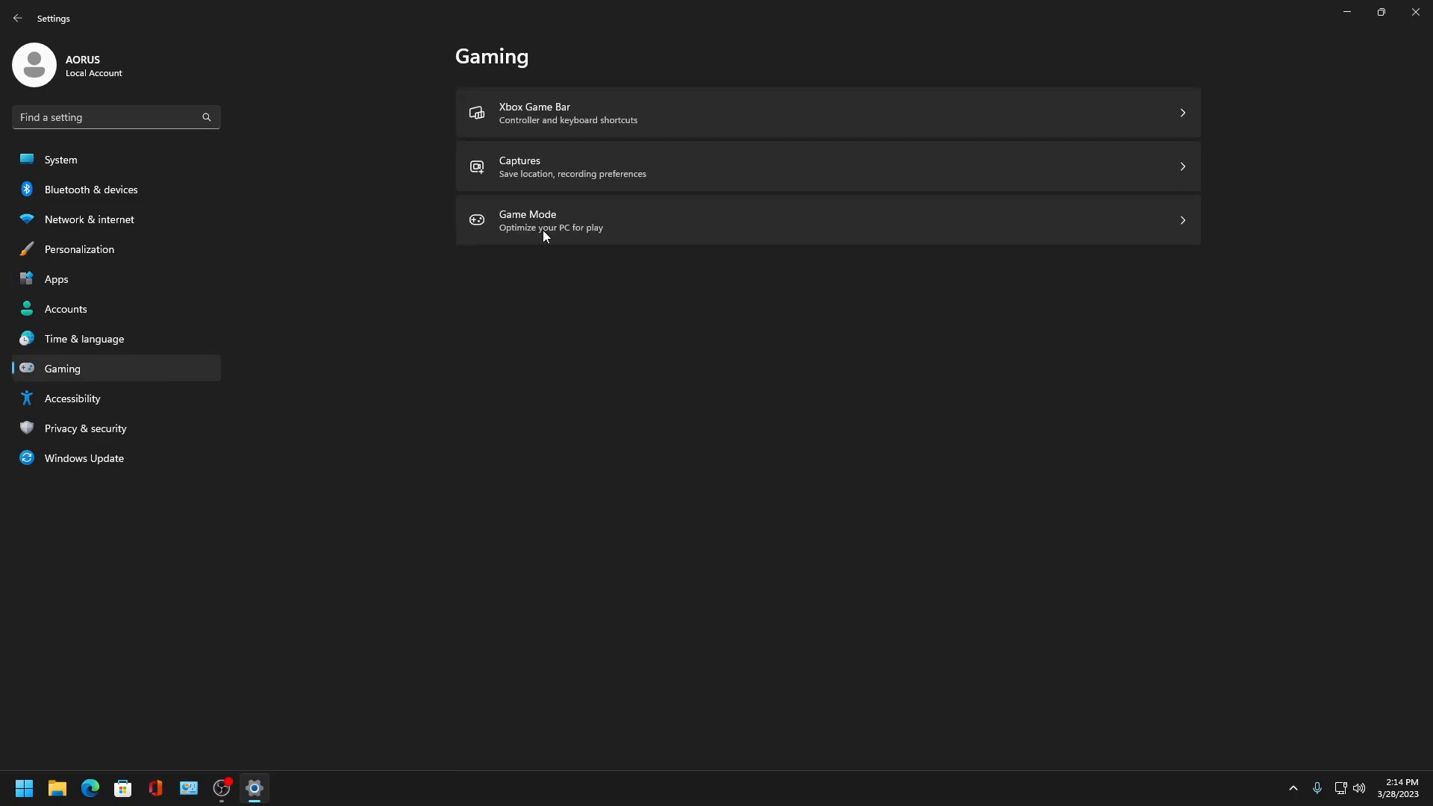
- Open the Game Mode settings and its related Graphics page, then return to the Gaming page
left_click(601, 221)
left_click(1174, 116)
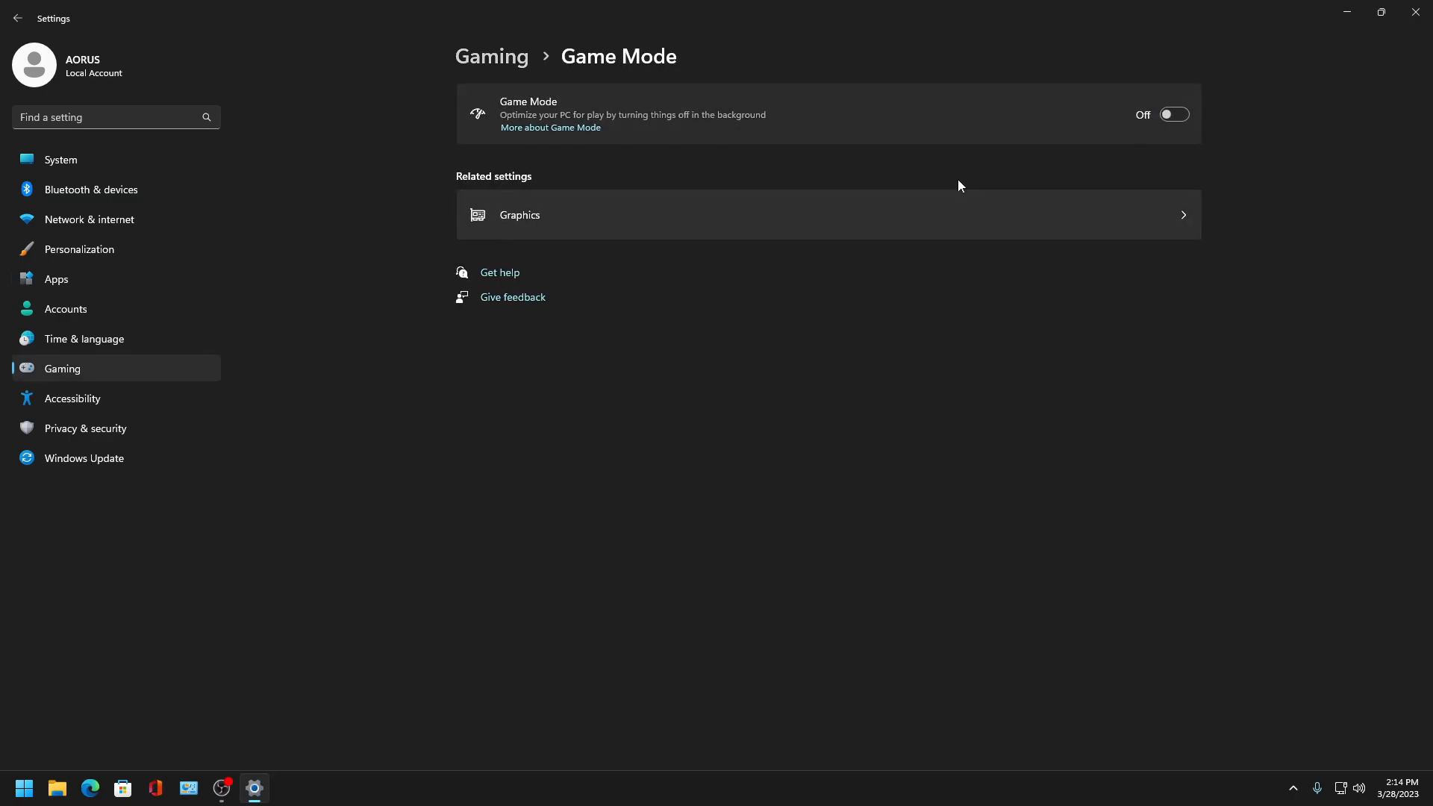
left_click(733, 233)
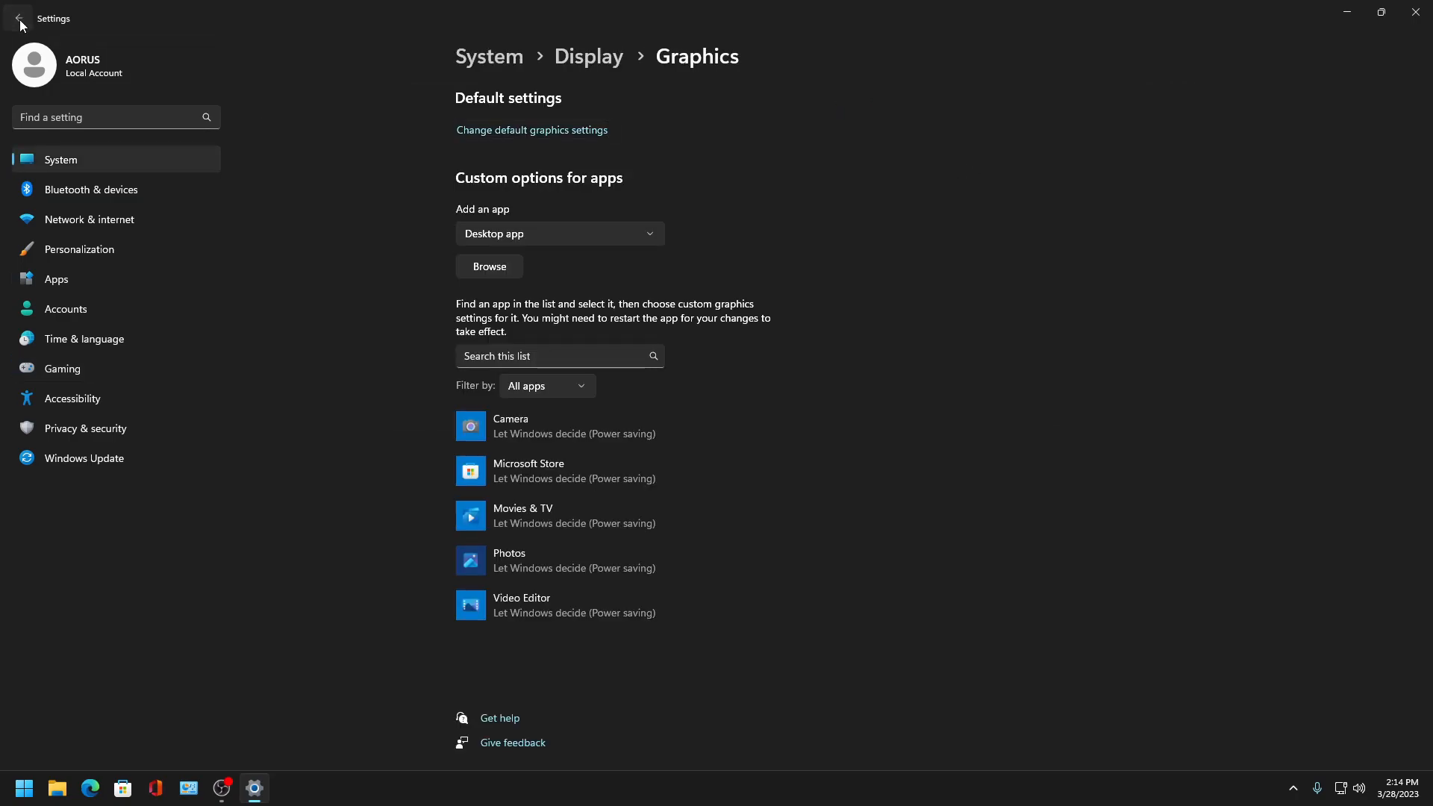
left_click(23, 25)
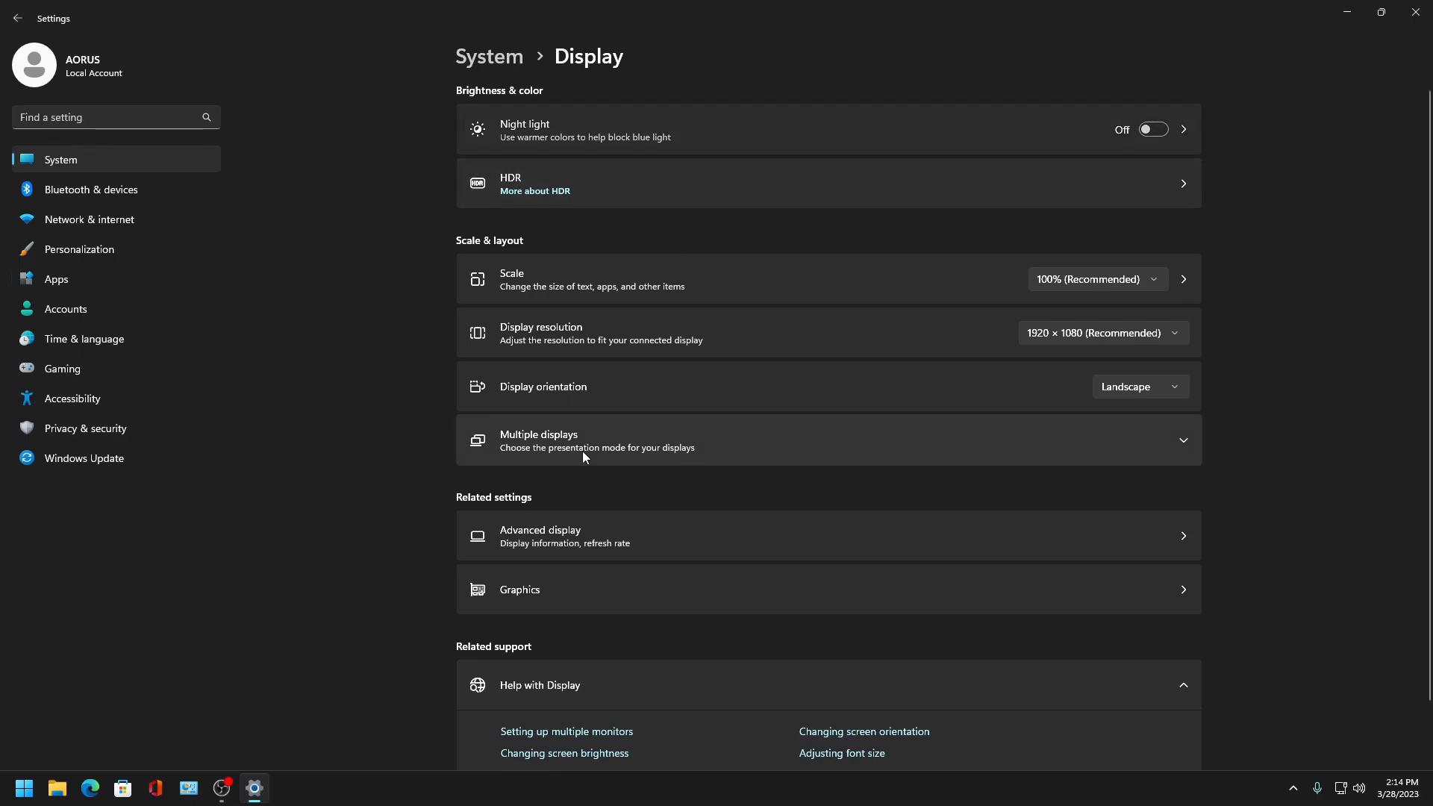
left_click(75, 369)
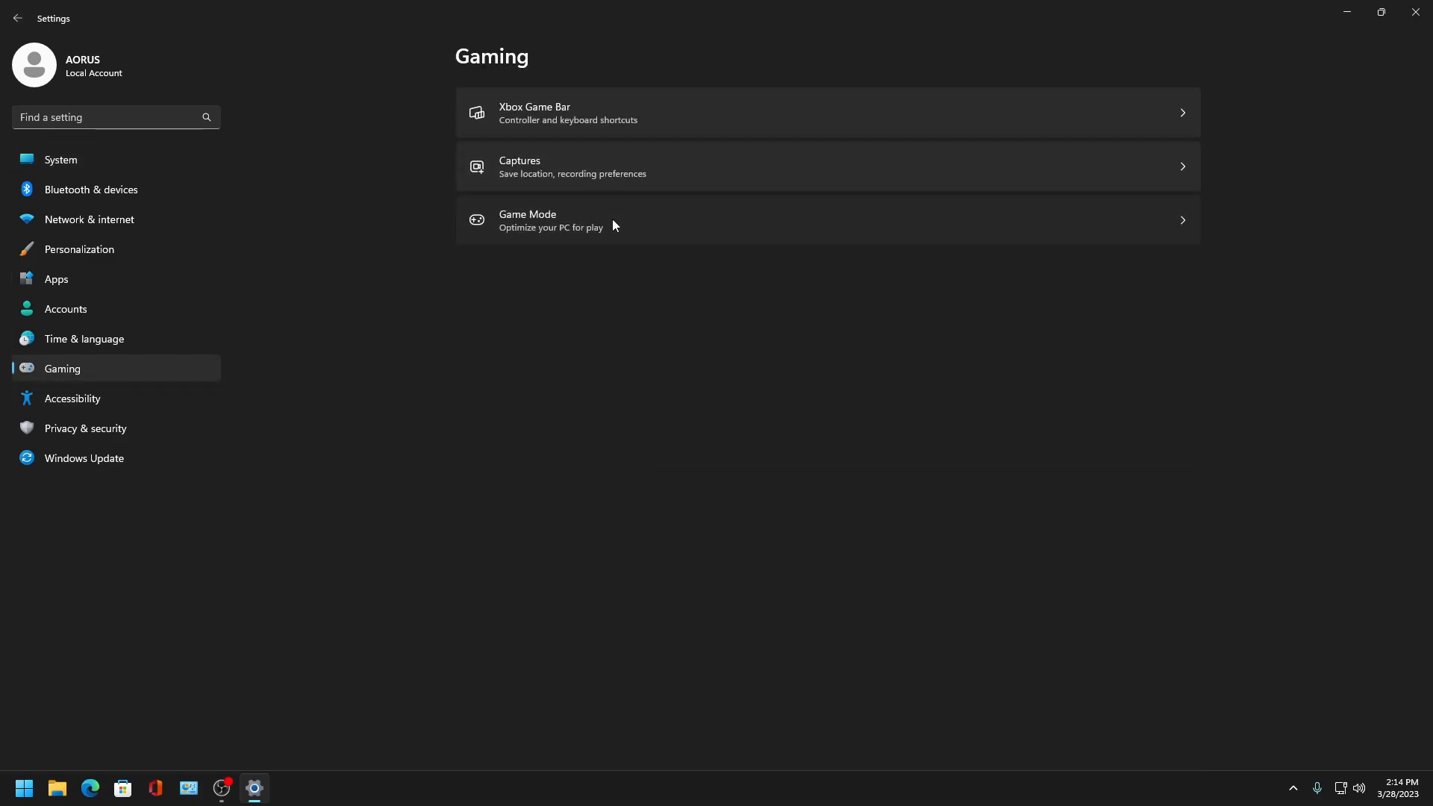
- Open the default graphics settings from Game Mode and turn off Hardware-accelerated GPU scheduling
left_click(612, 220)
left_click(579, 221)
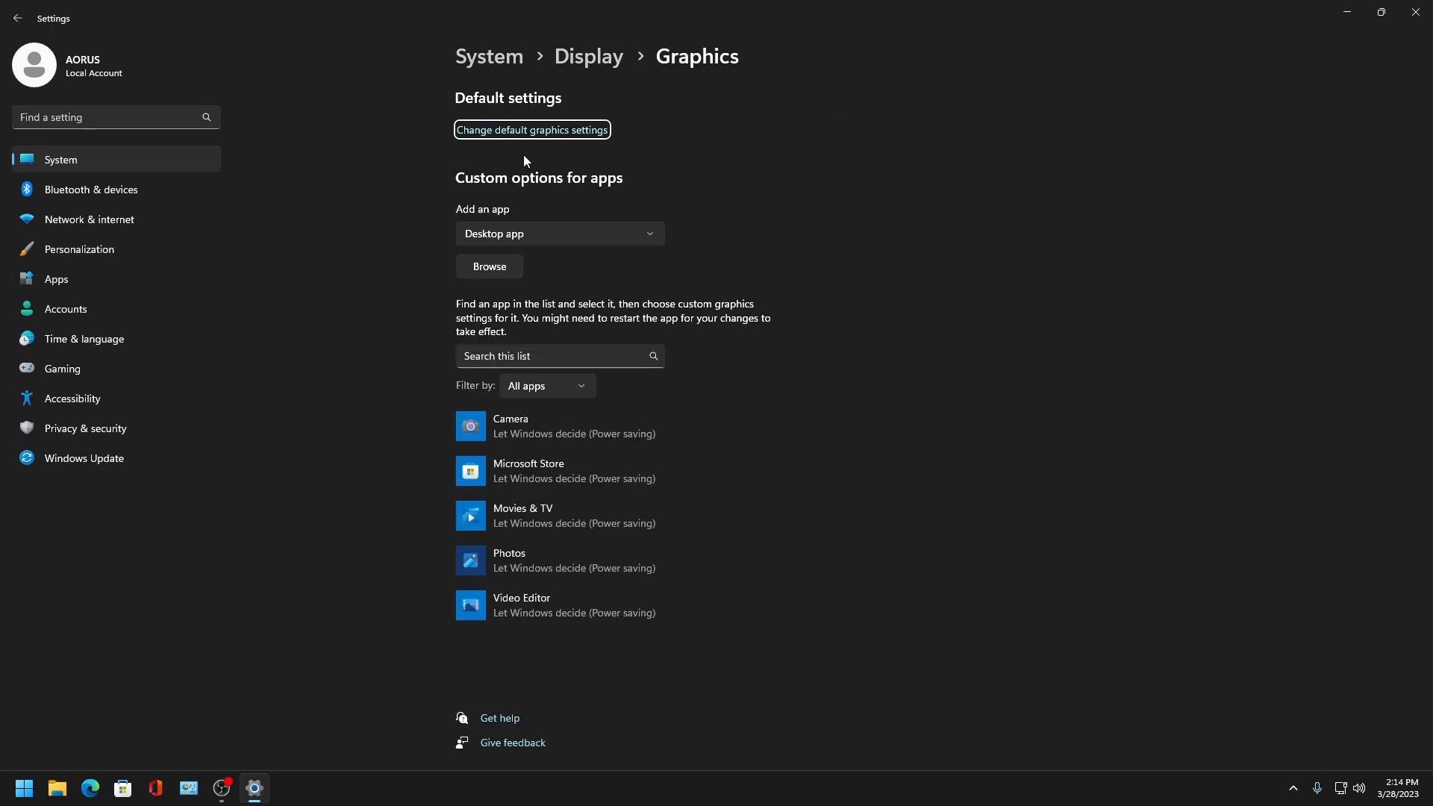
left_click(508, 133)
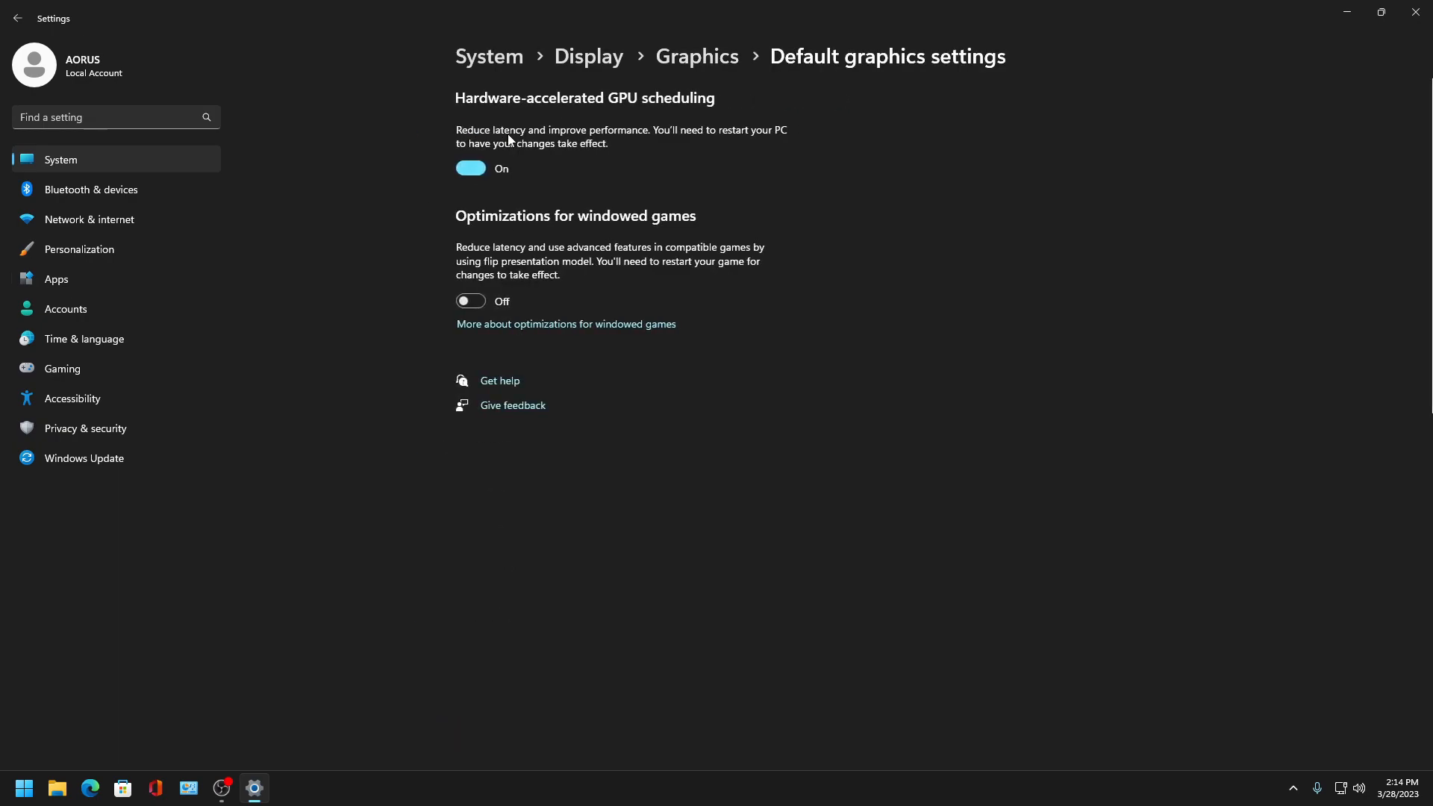
left_click(481, 167)
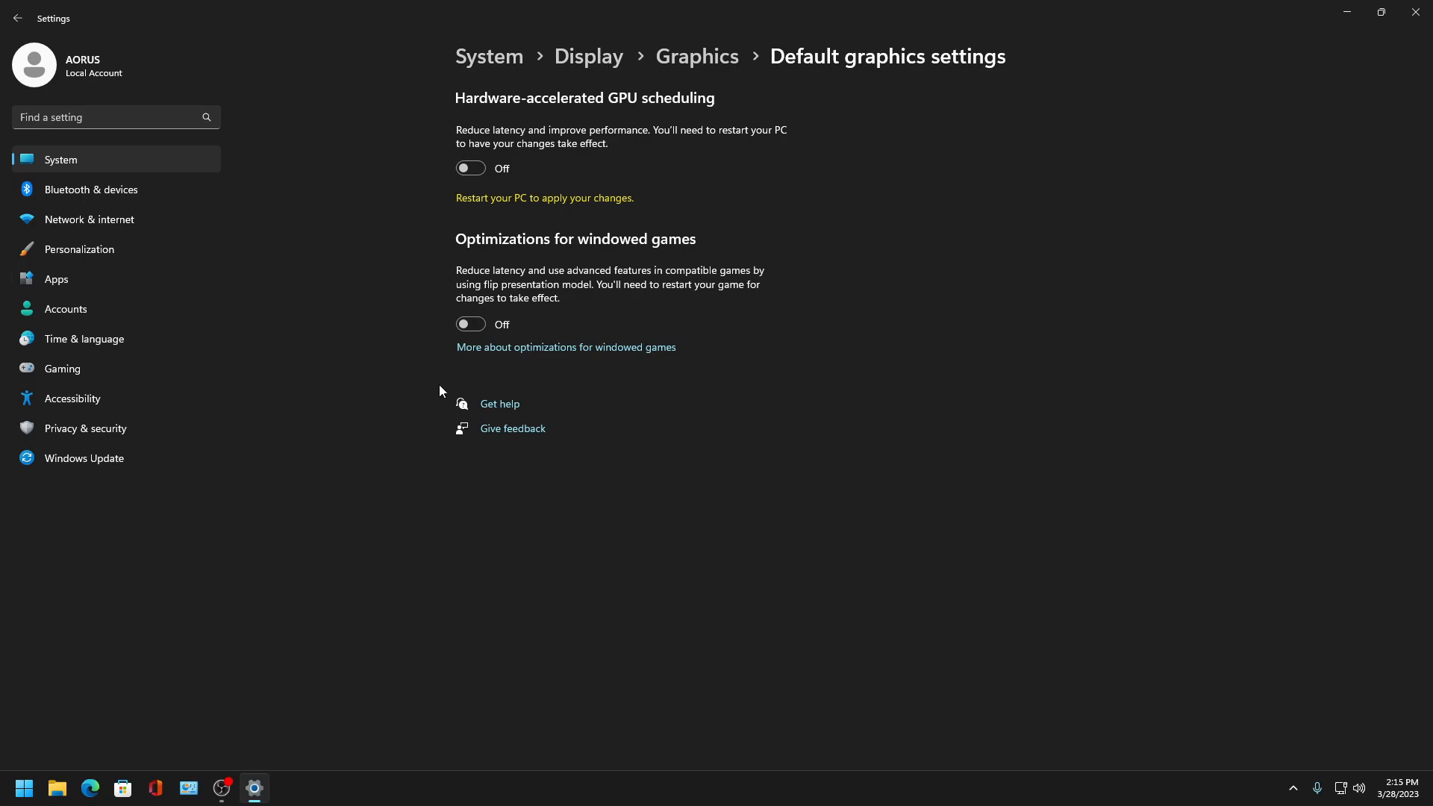
- Return to Gaming, open Captures, and turn off capturing audio and the mouse cursor when recording a game
left_click(17, 18)
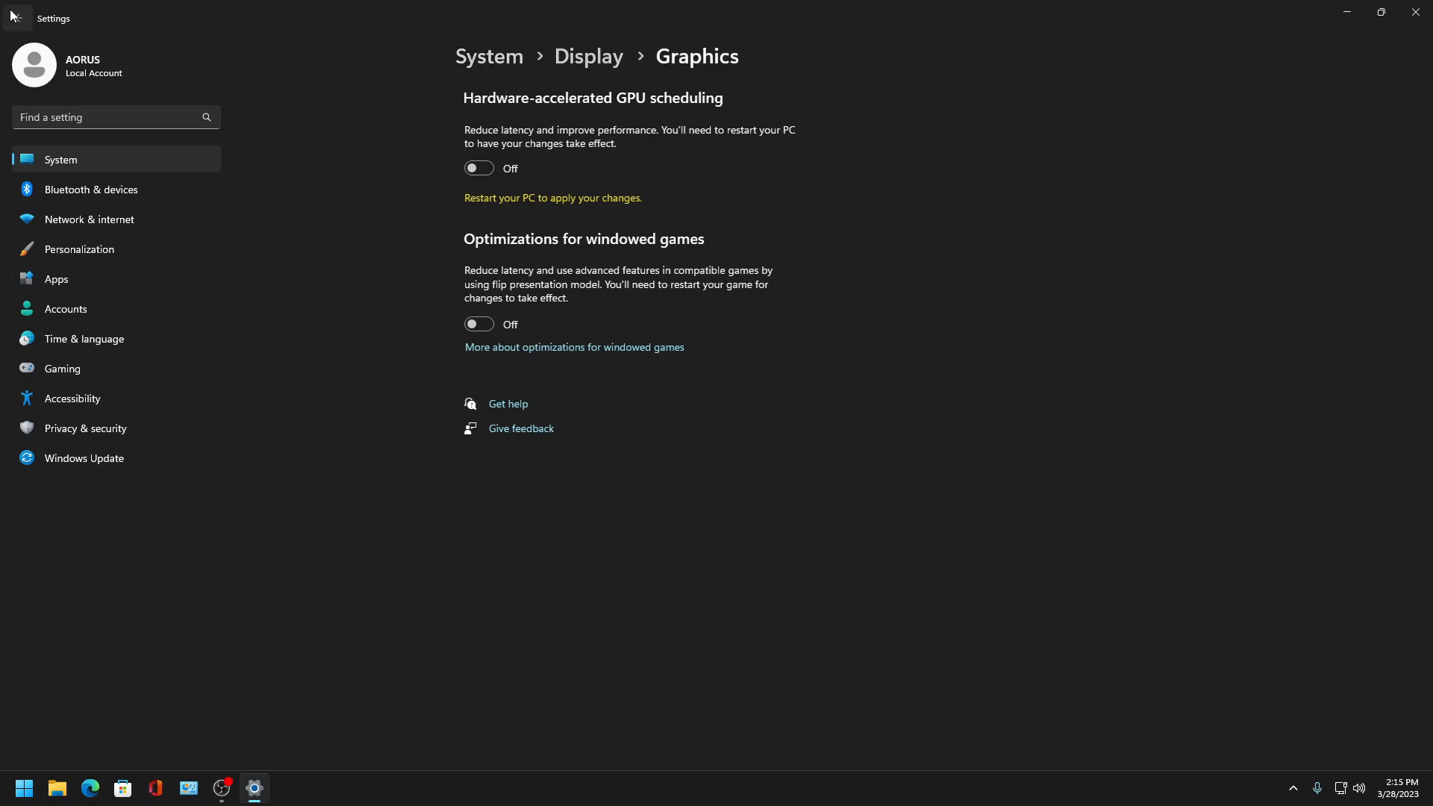
left_click(17, 18)
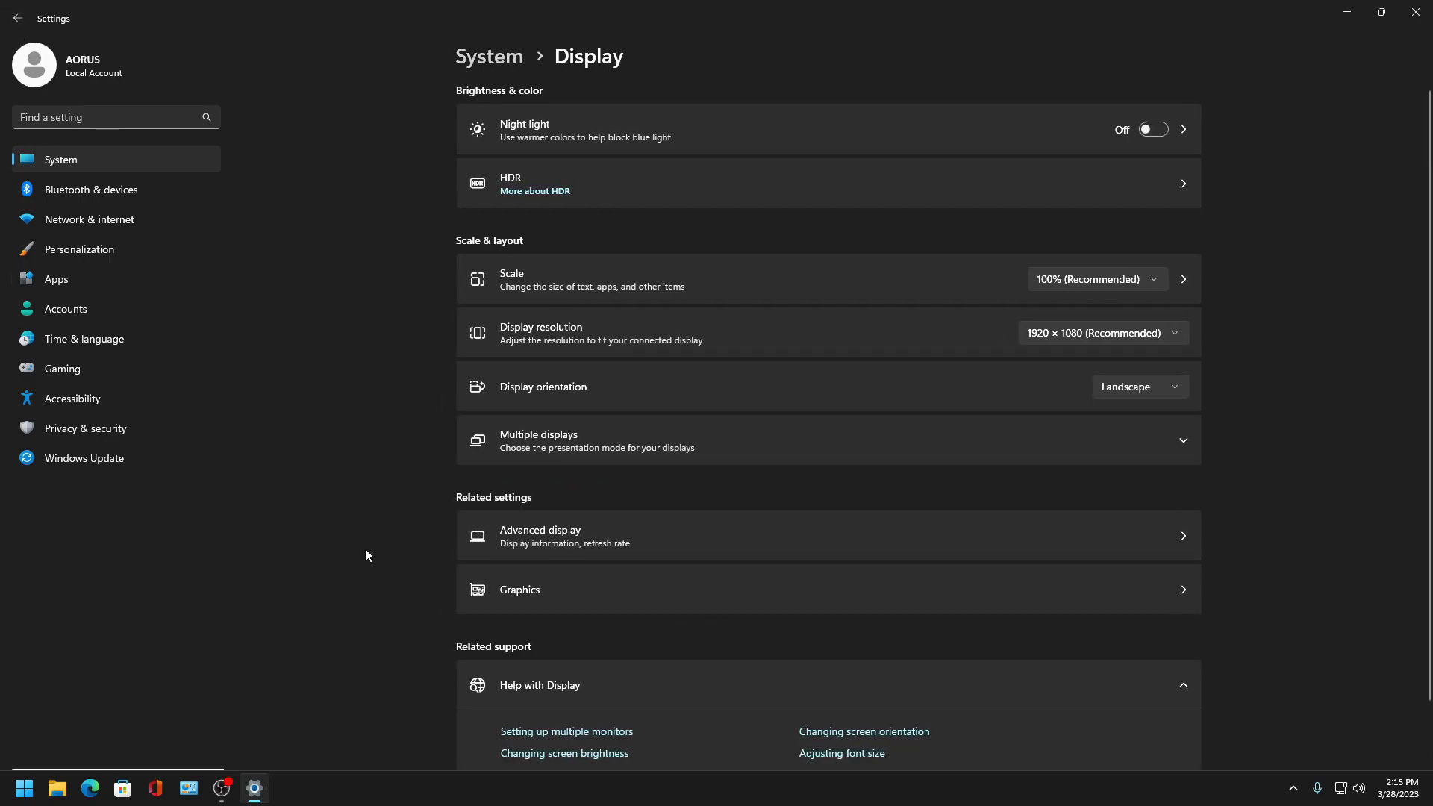
left_click(65, 369)
left_click(514, 190)
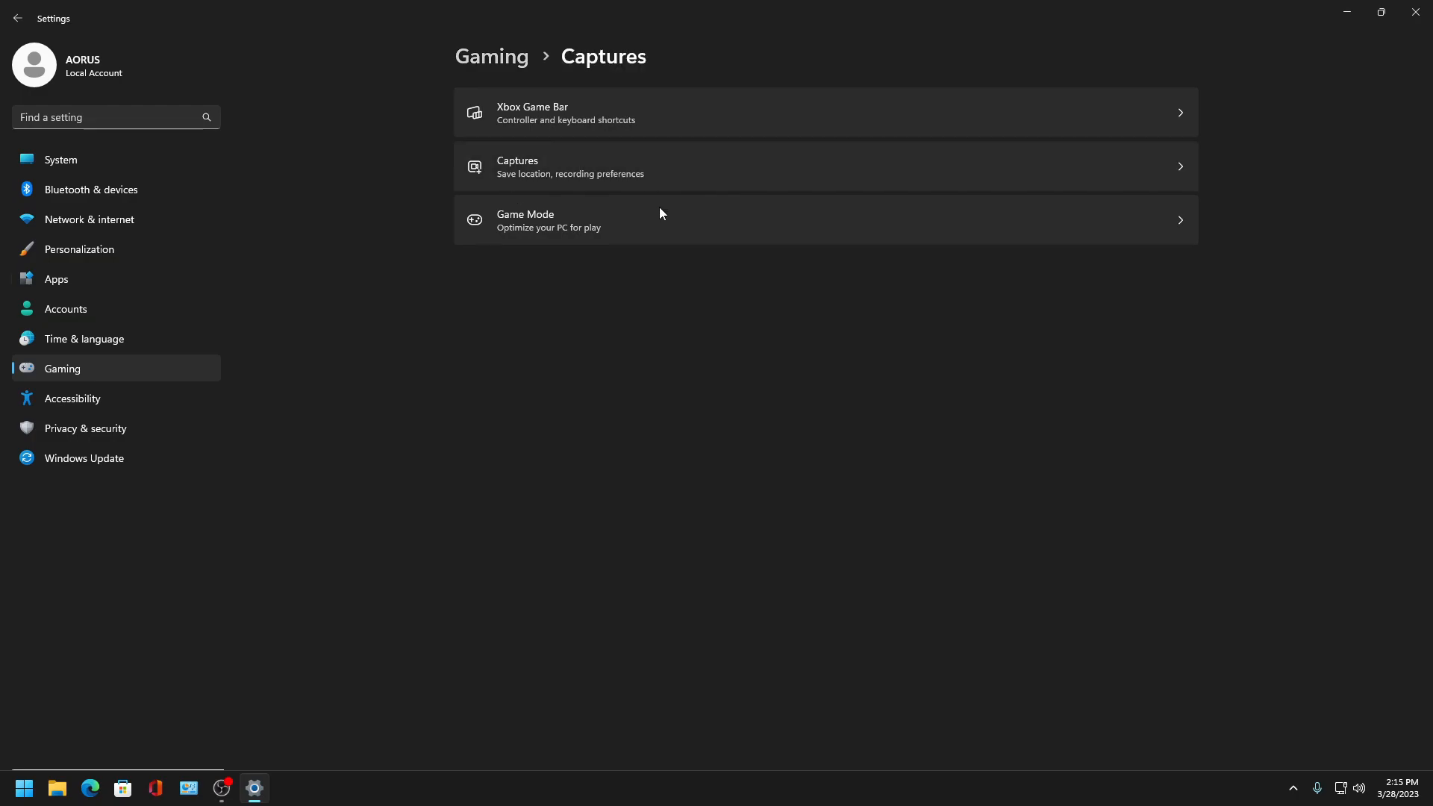
left_click(1152, 356)
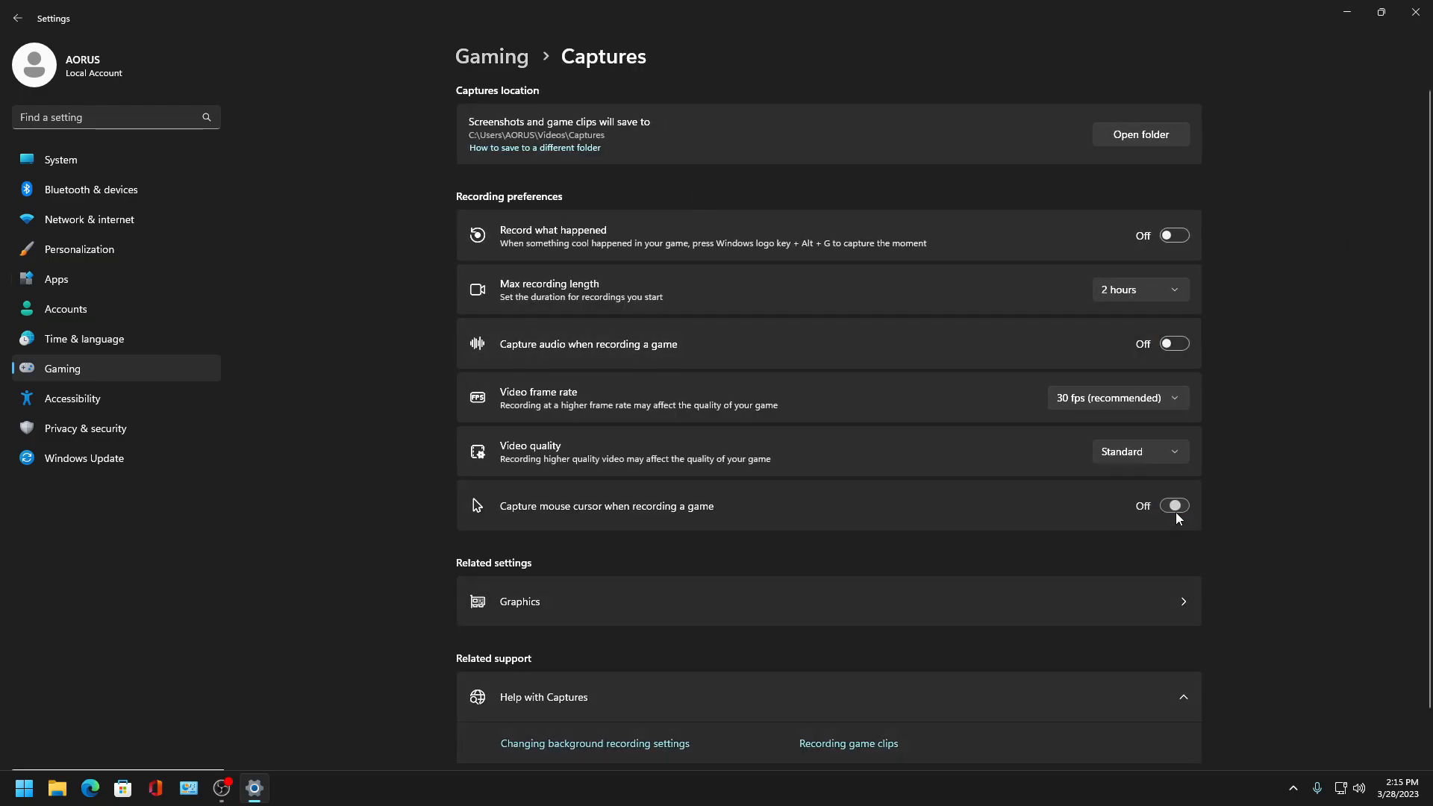
left_click(1183, 511)
- Open the Accessibility settings and look at the Text size page
scroll(896, 515, "down", 2)
left_click(587, 522)
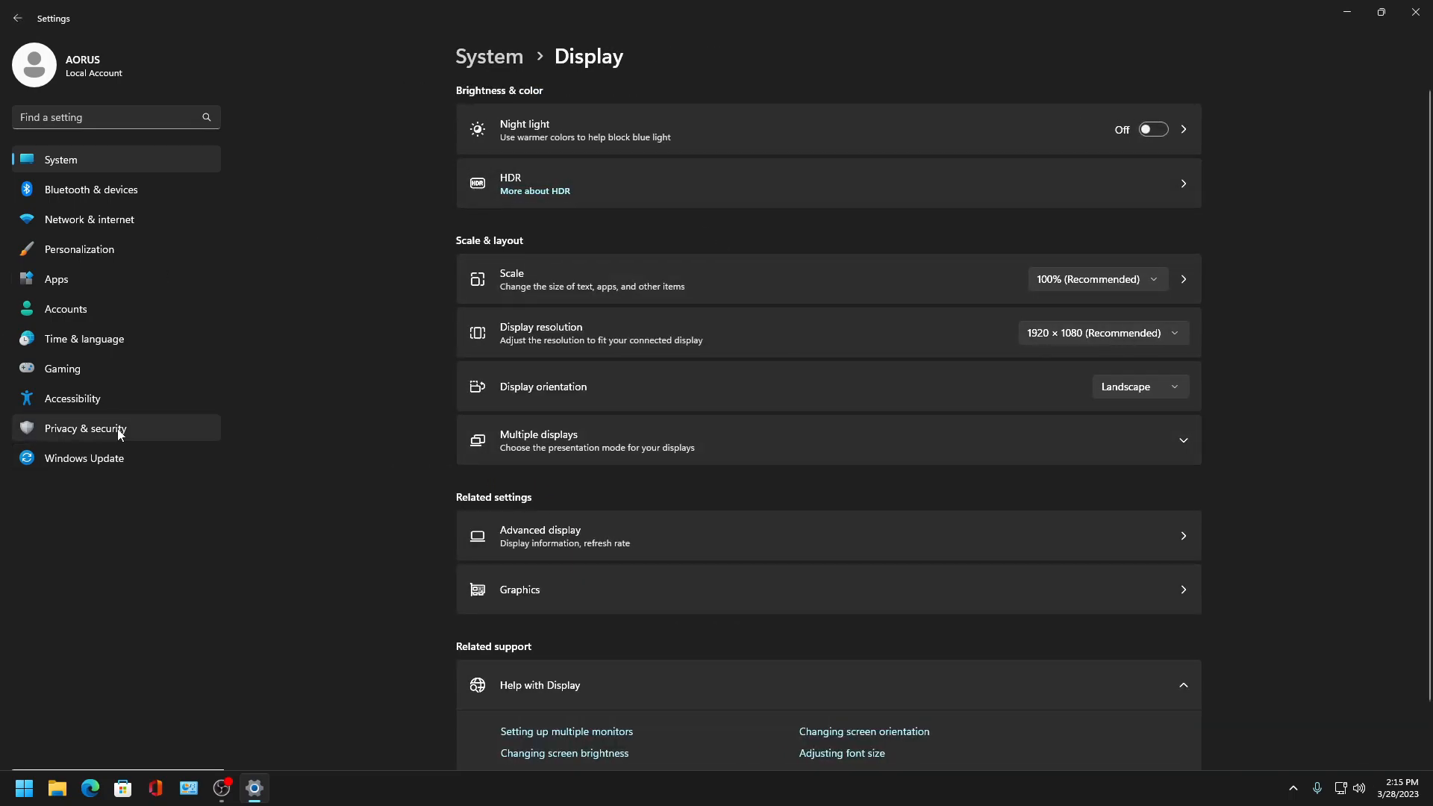
left_click(58, 397)
scroll(673, 360, "down", 2)
scroll(657, 298, "up", 2)
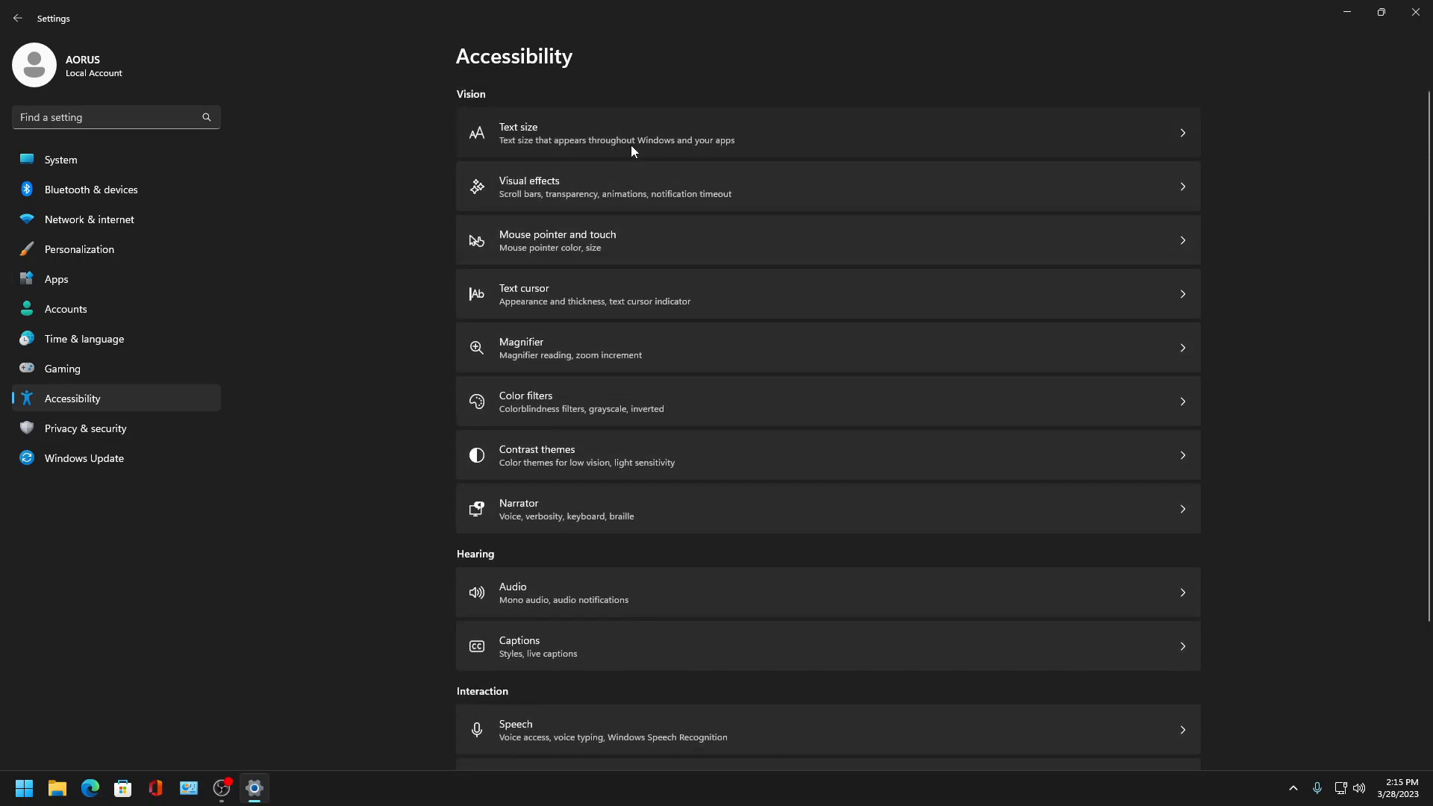
left_click(631, 149)
left_click(17, 19)
- Open Visual effects and set notifications to be dismissed after 5 minutes
left_click(629, 186)
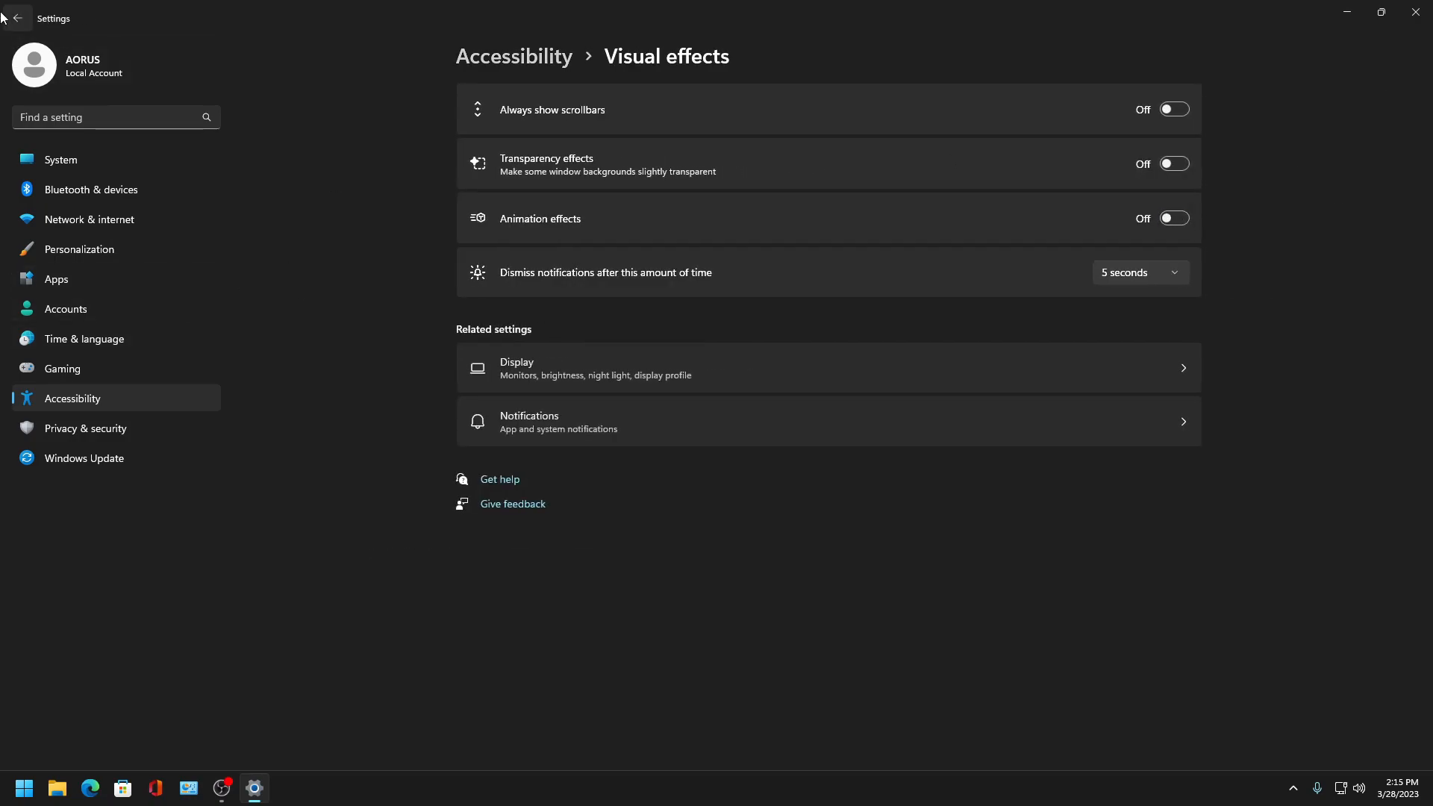
left_click(1153, 282)
left_click(1141, 414)
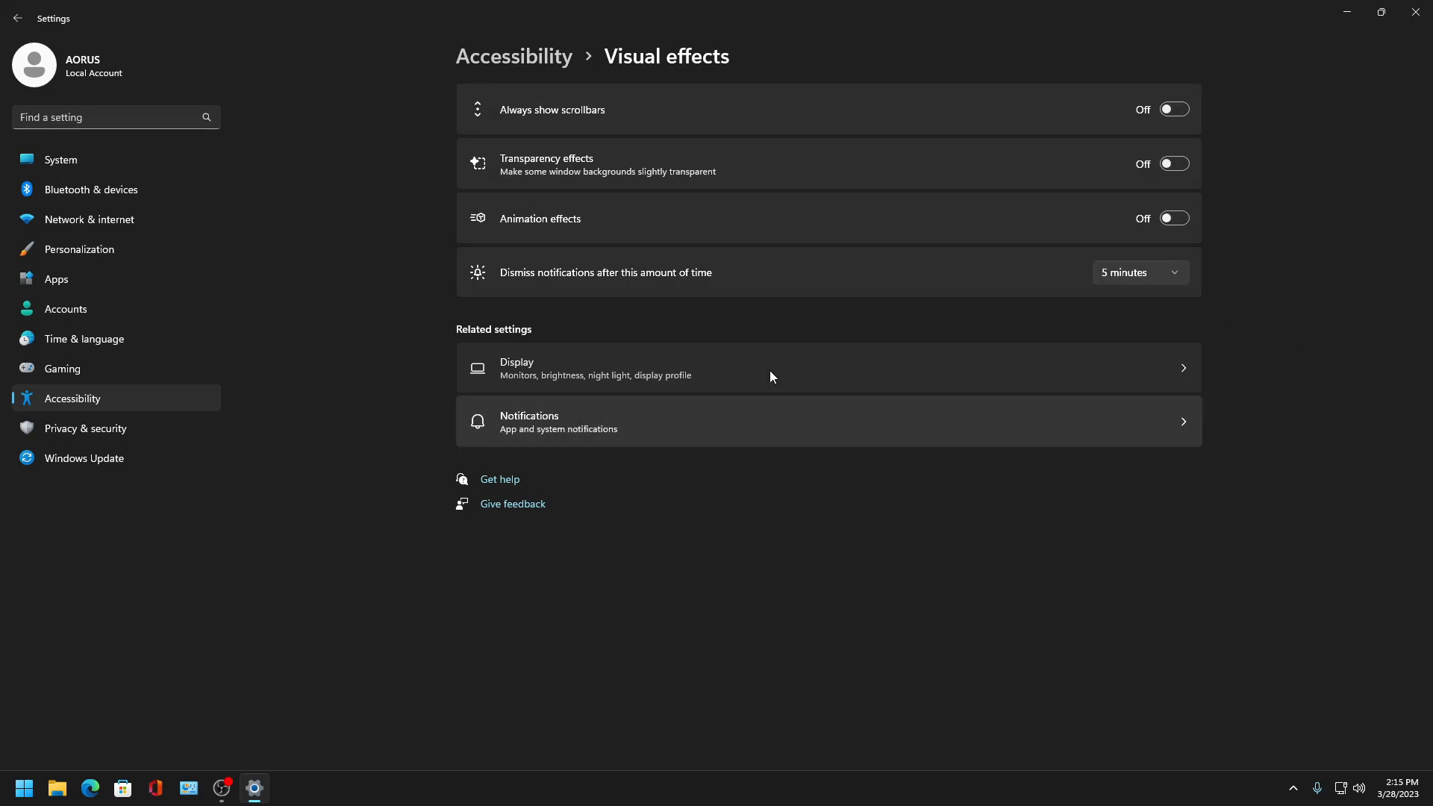
left_click(17, 19)
left_click(537, 208)
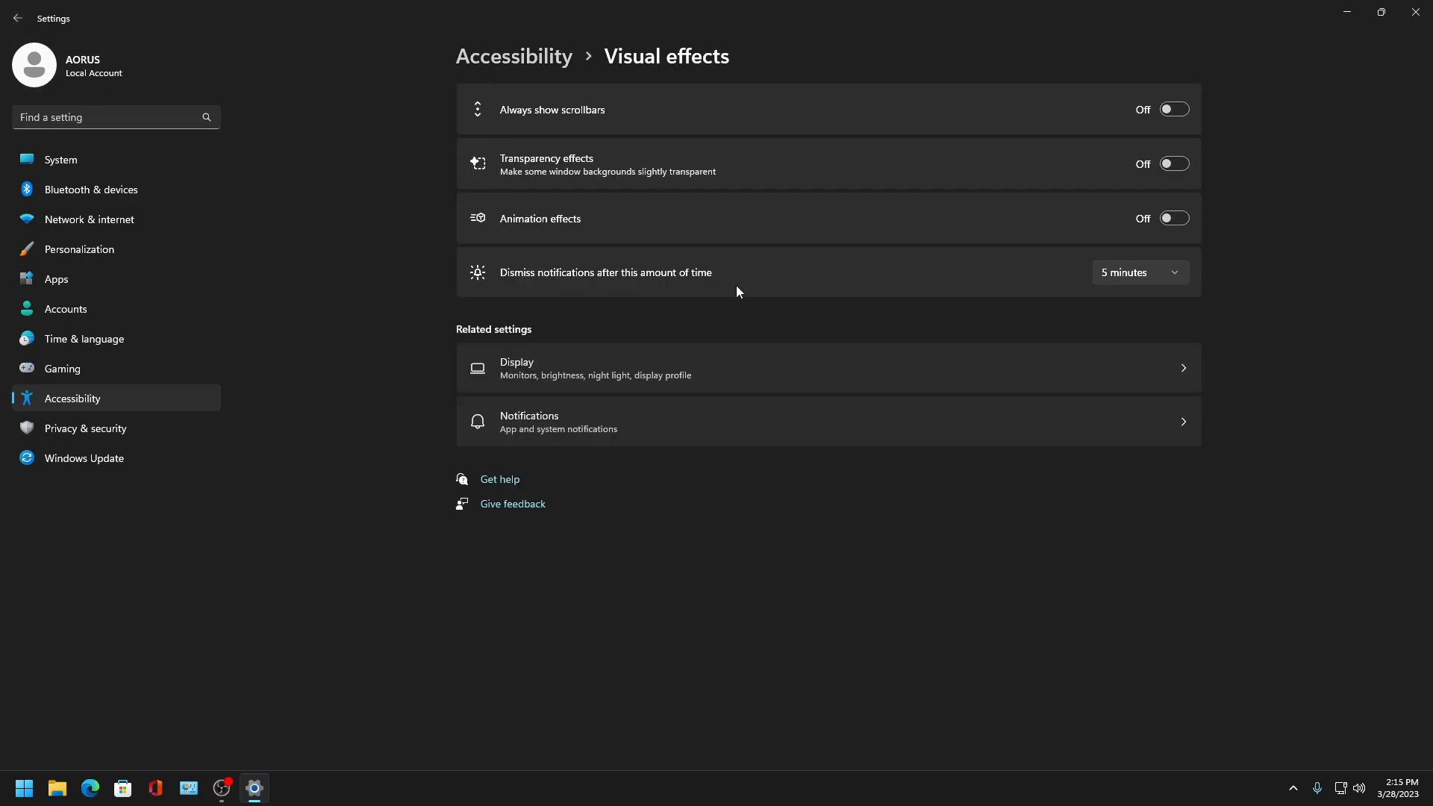
left_click(17, 18)
- Open Mouse pointer and touch, pick the second pointer style, and turn off the touch indicator
left_click(607, 233)
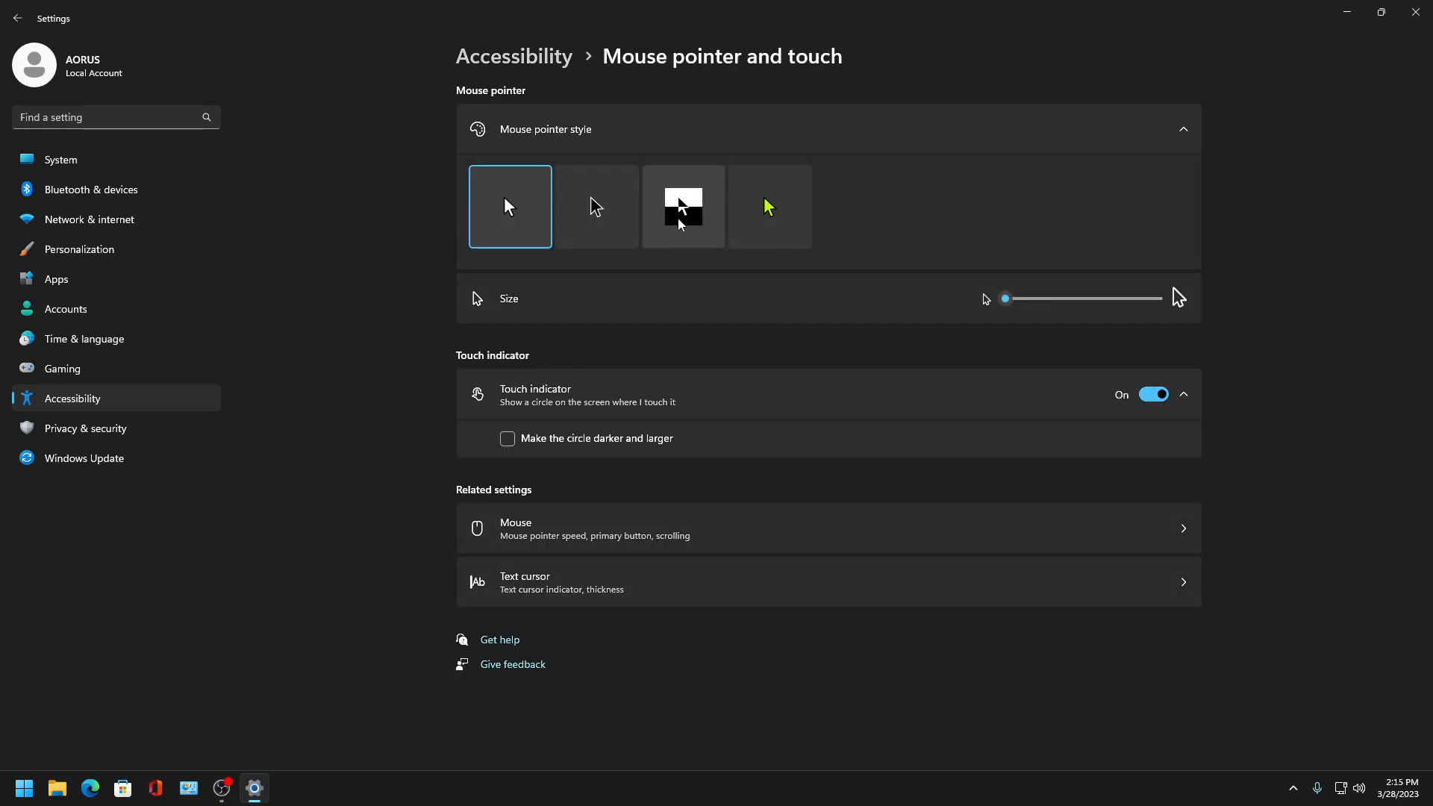
left_click(612, 216)
left_click(1152, 394)
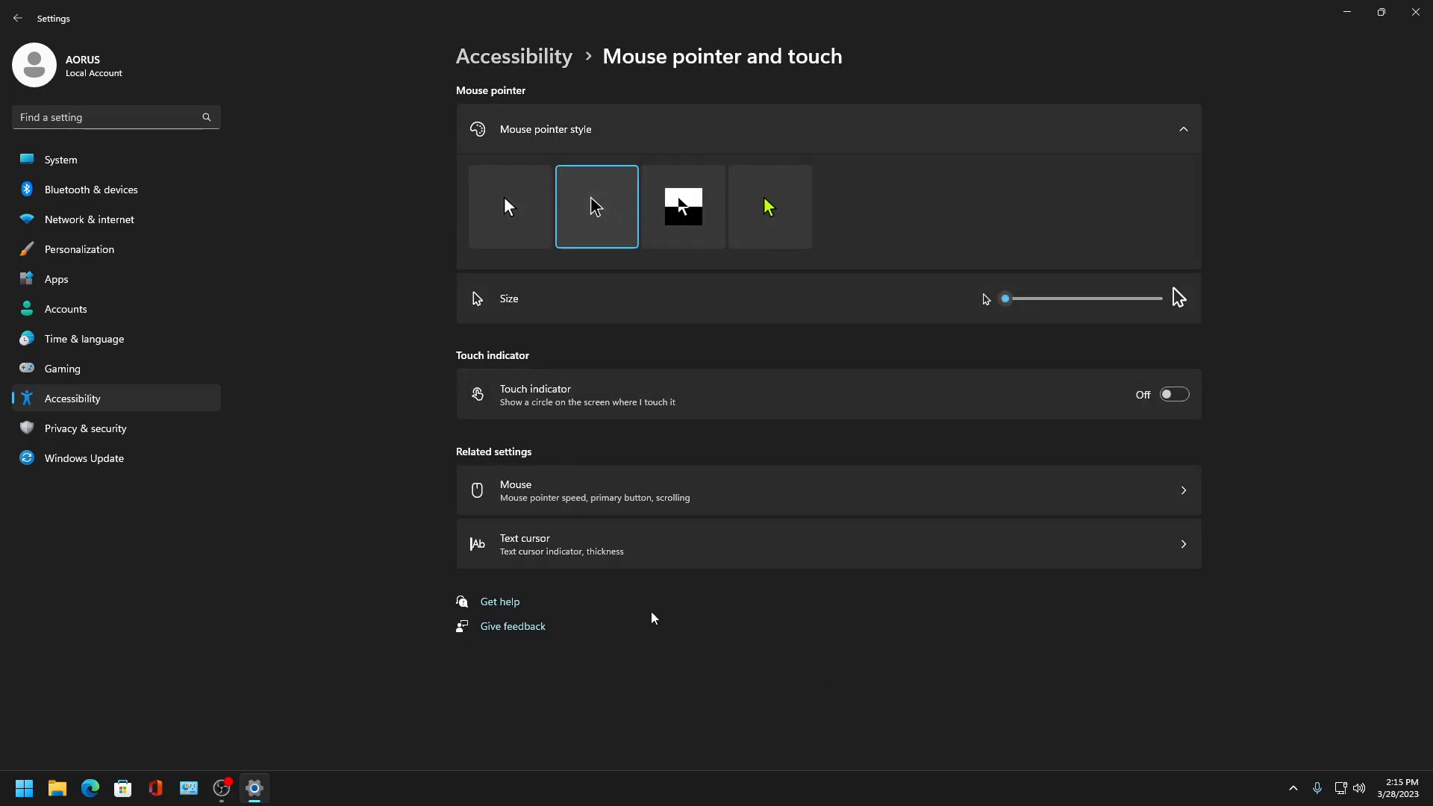
- Open the Mouse settings, turn off scrolling inactive windows when hovering, and go back to Accessibility
left_click(522, 494)
left_click(1174, 367)
left_click(19, 19)
left_click(19, 18)
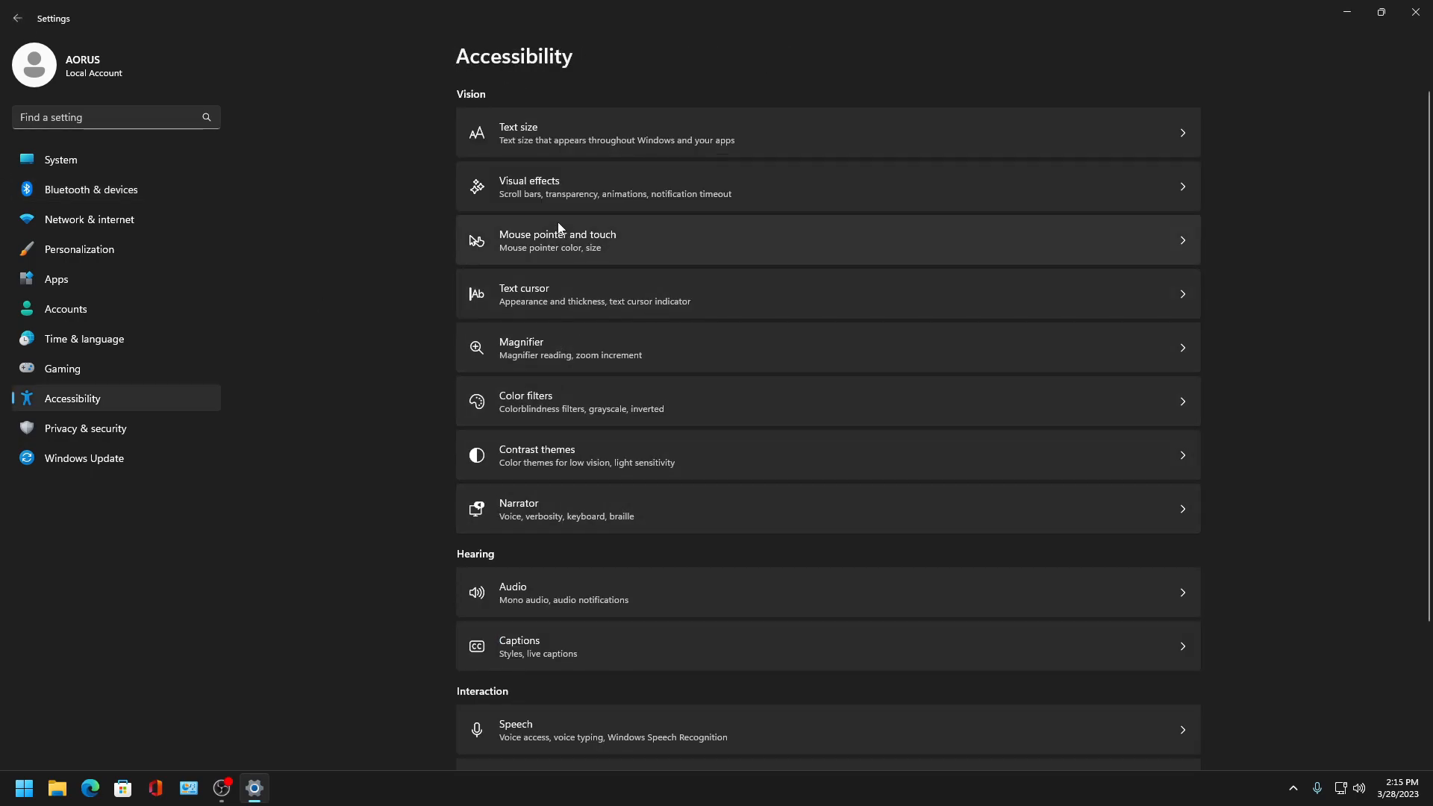
- Browse the Text cursor, Magnifier and Color filters pages, turning off Magnifier's smooth edges of images and text
left_click(556, 308)
left_click(19, 19)
left_click(552, 361)
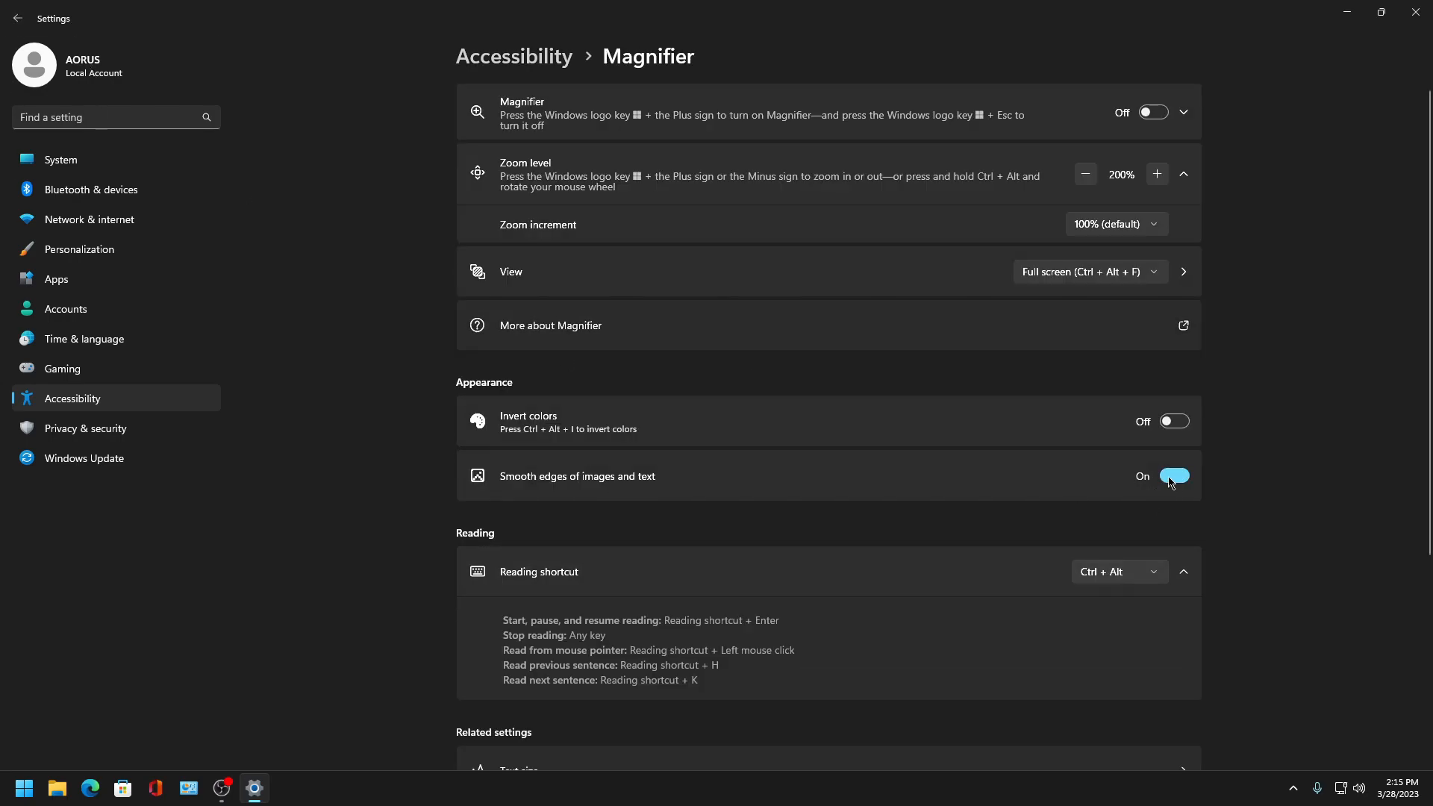
left_click(18, 18)
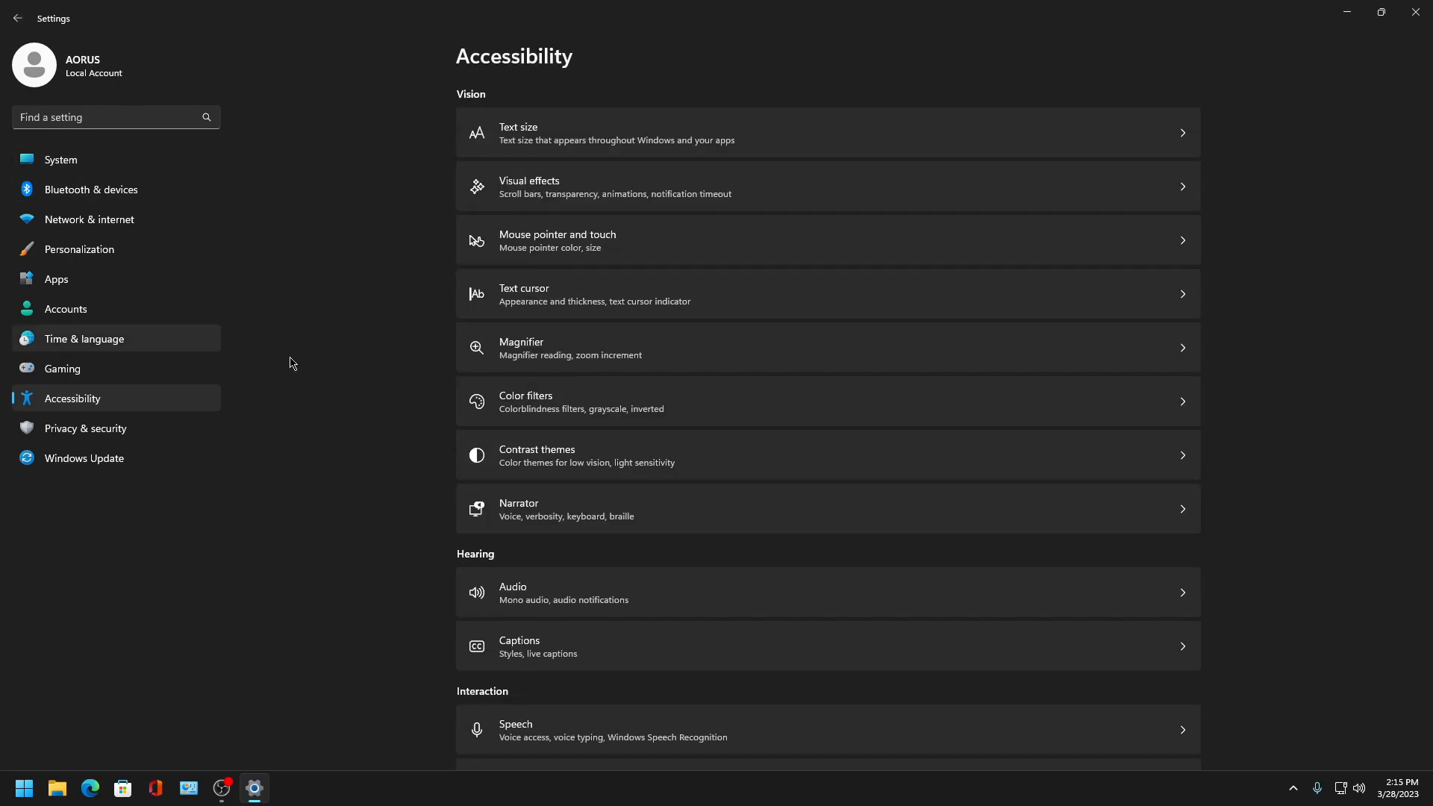
left_click(574, 407)
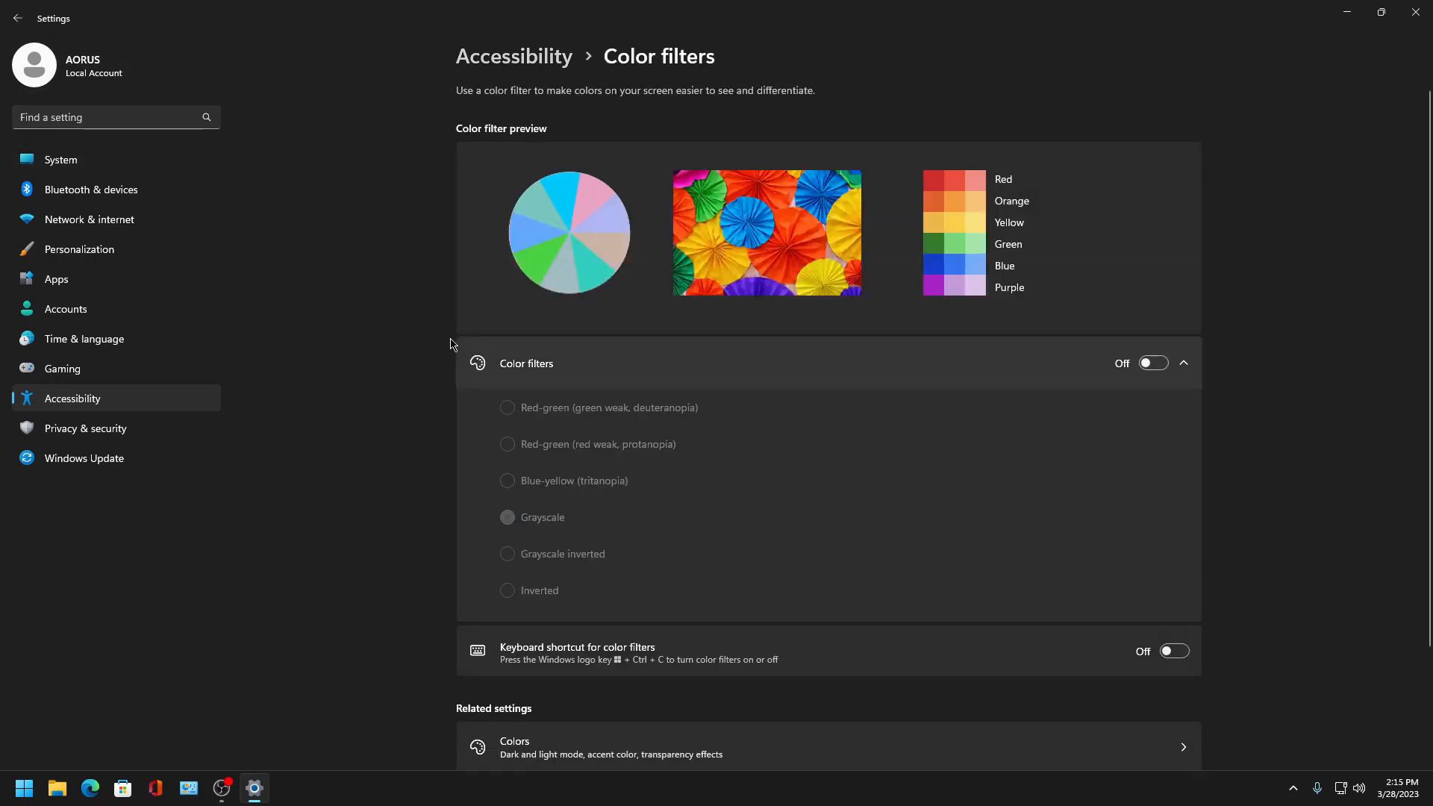
left_click(15, 18)
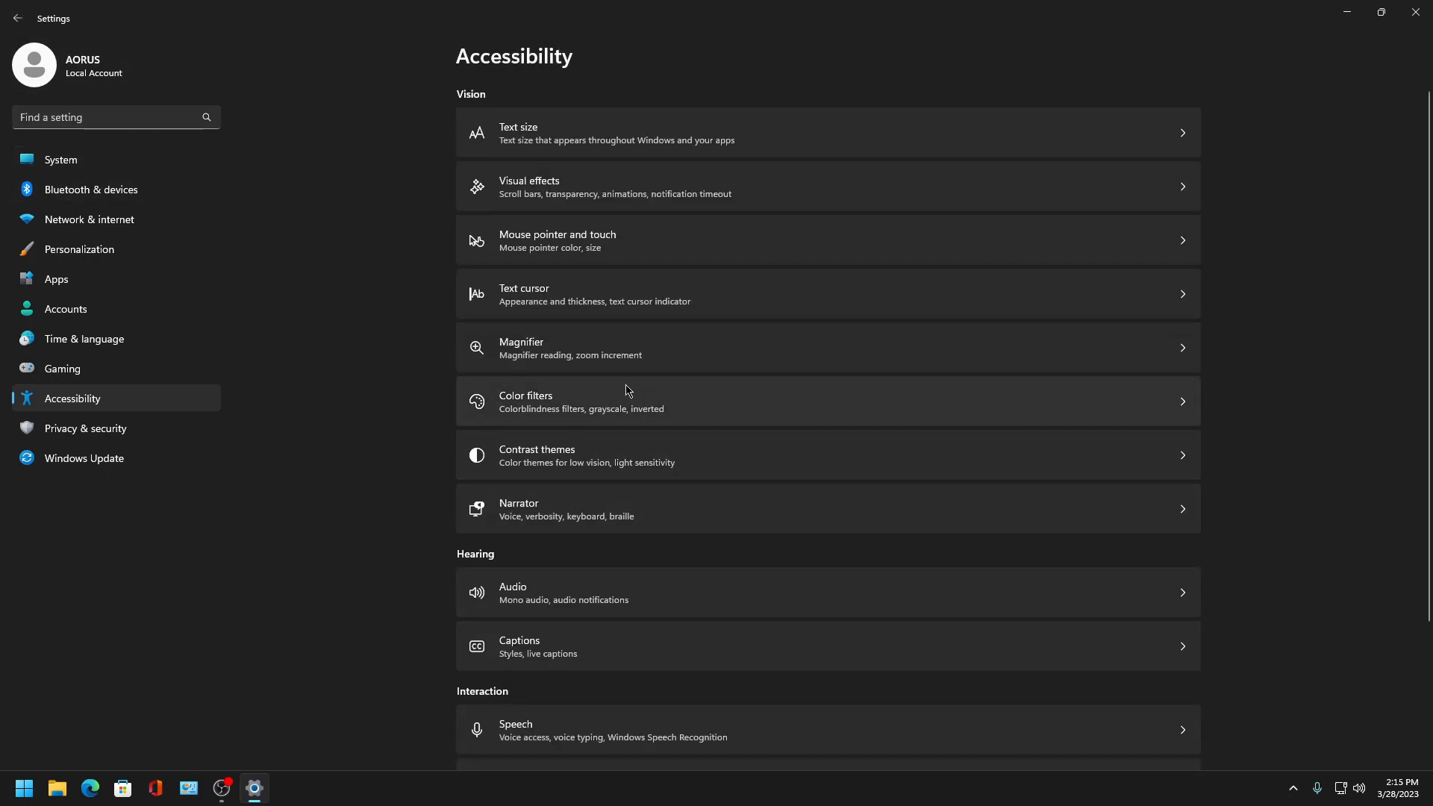
left_click(585, 351)
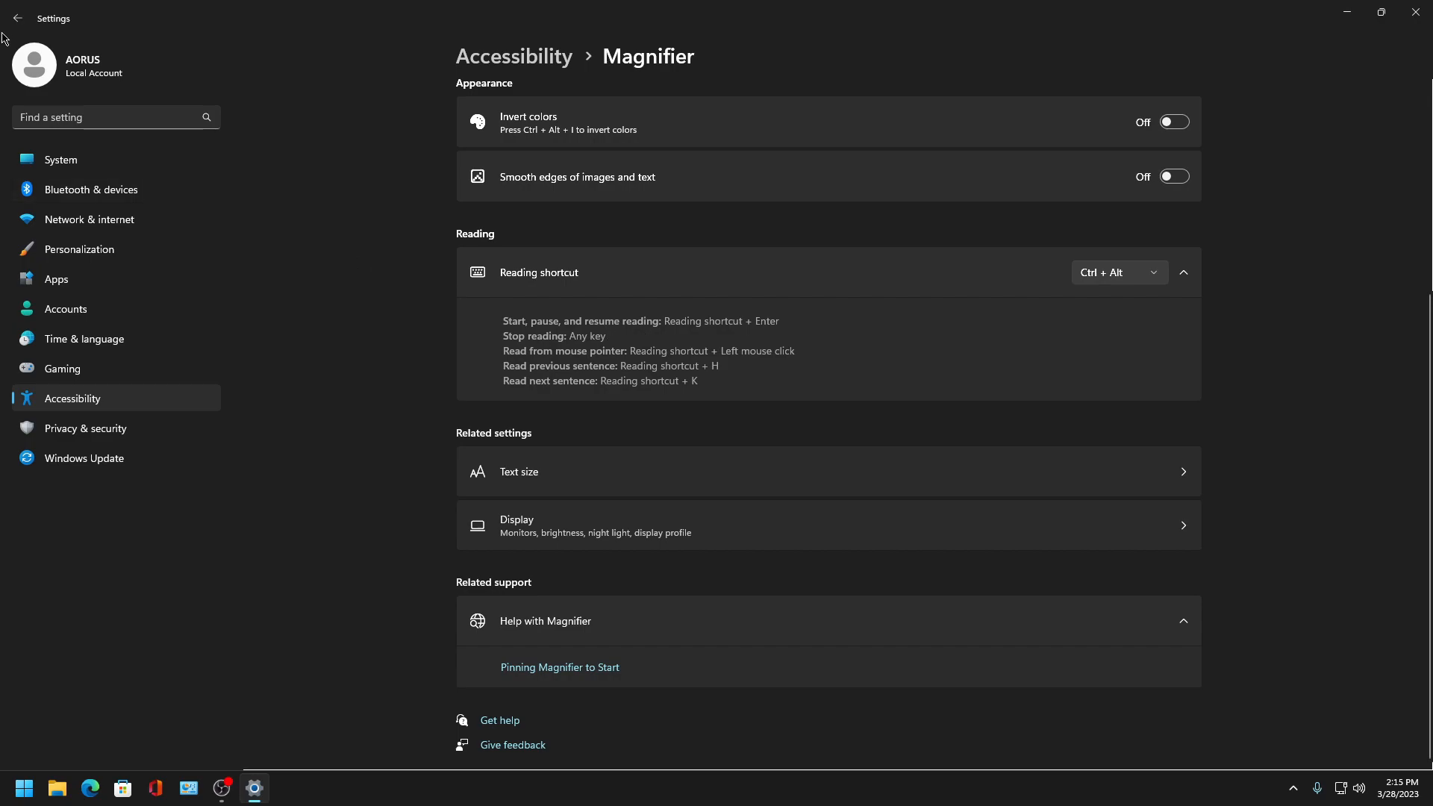
left_click(18, 18)
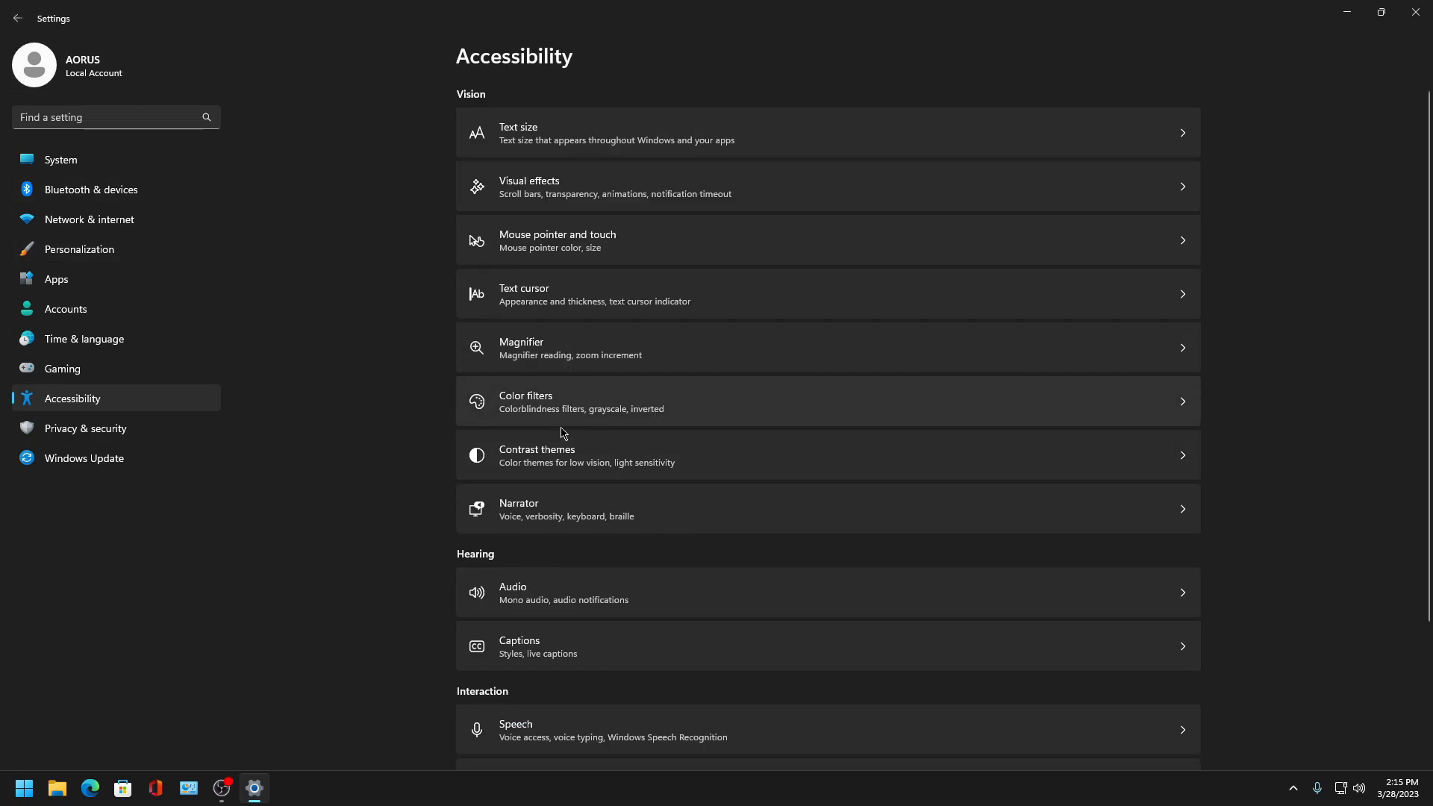
- Open the additional mouse settings and review the Pointer Options and Pointers tabs, closing with OK
left_click(527, 243)
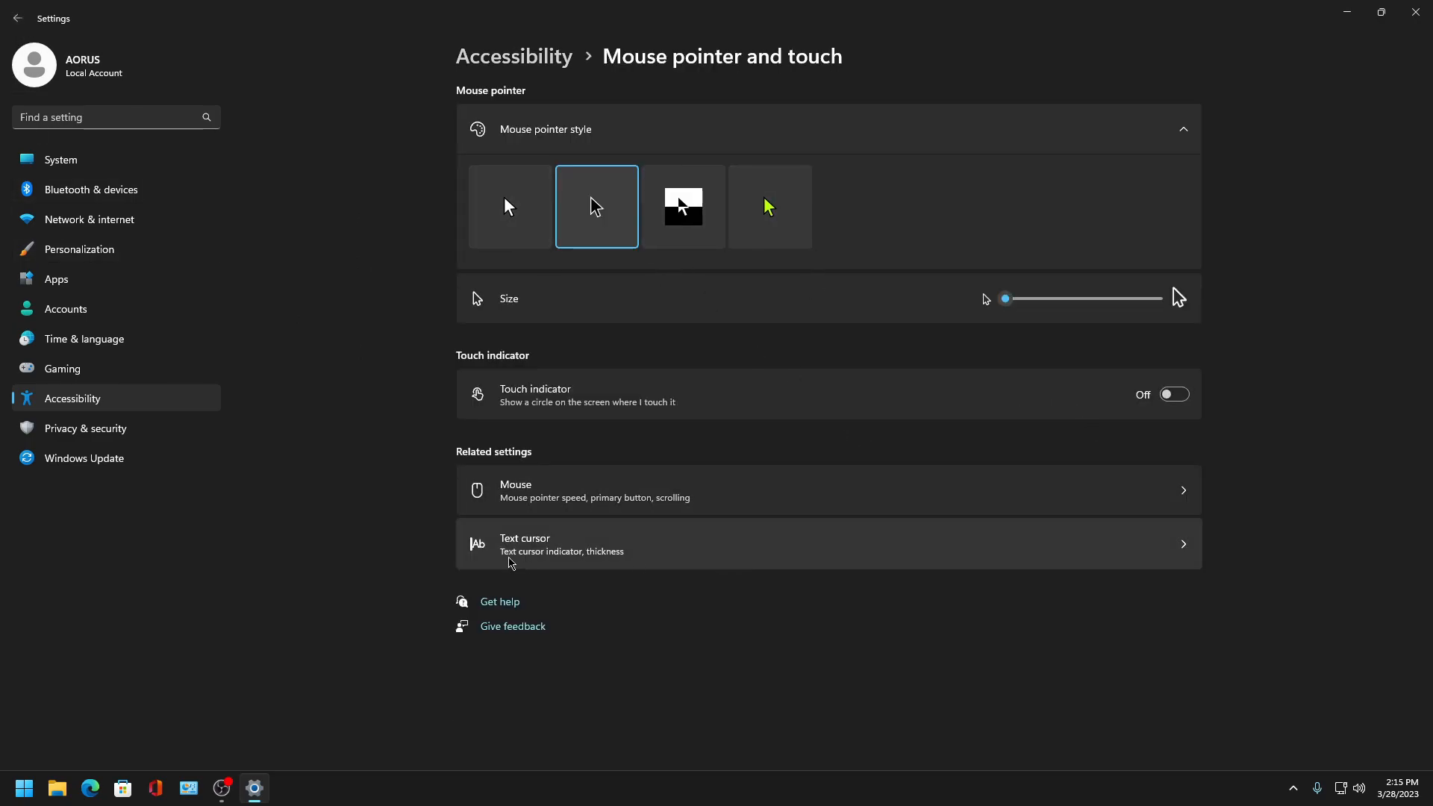
left_click(565, 496)
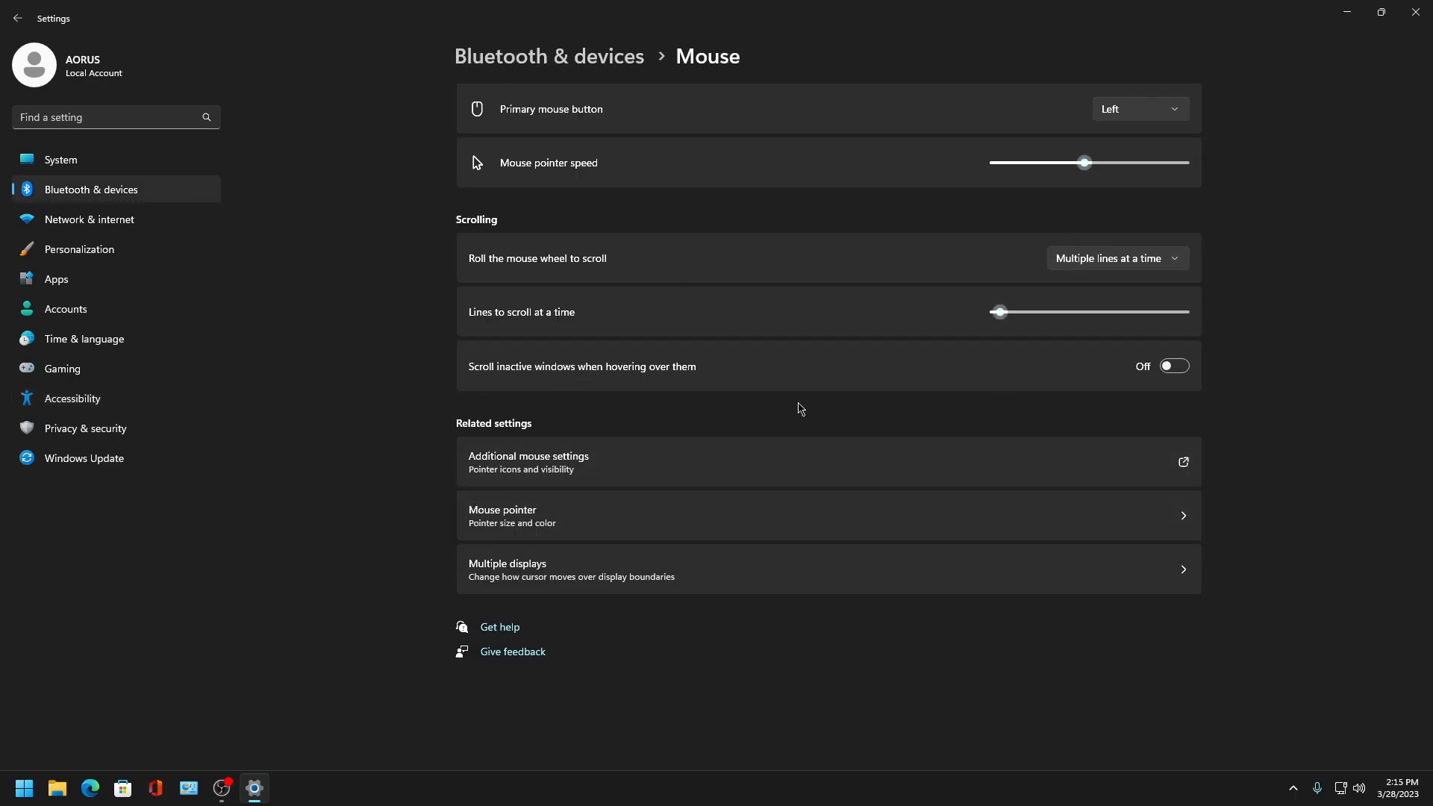
left_click(553, 464)
left_click(290, 211)
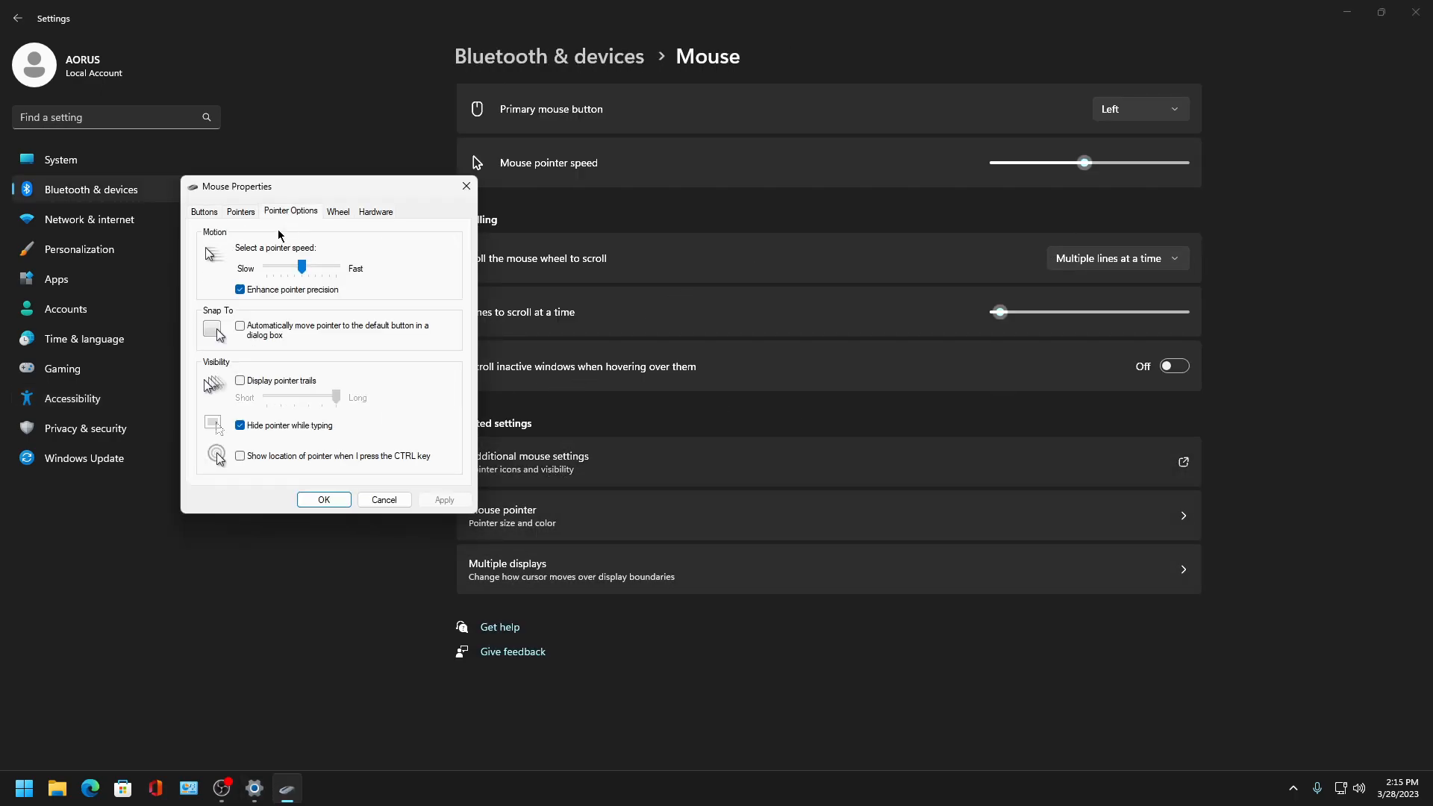
left_click(444, 500)
left_click(240, 212)
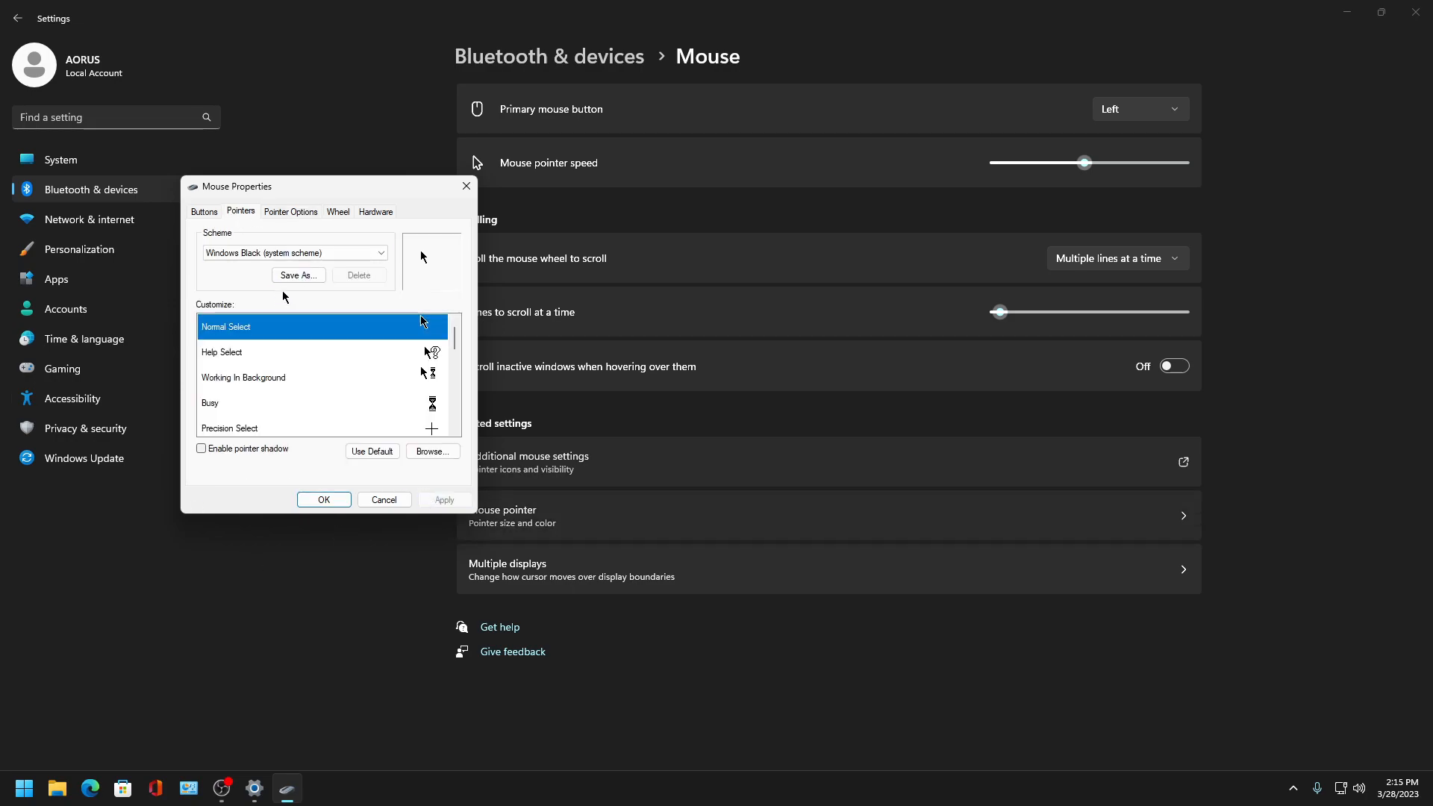
left_click(323, 499)
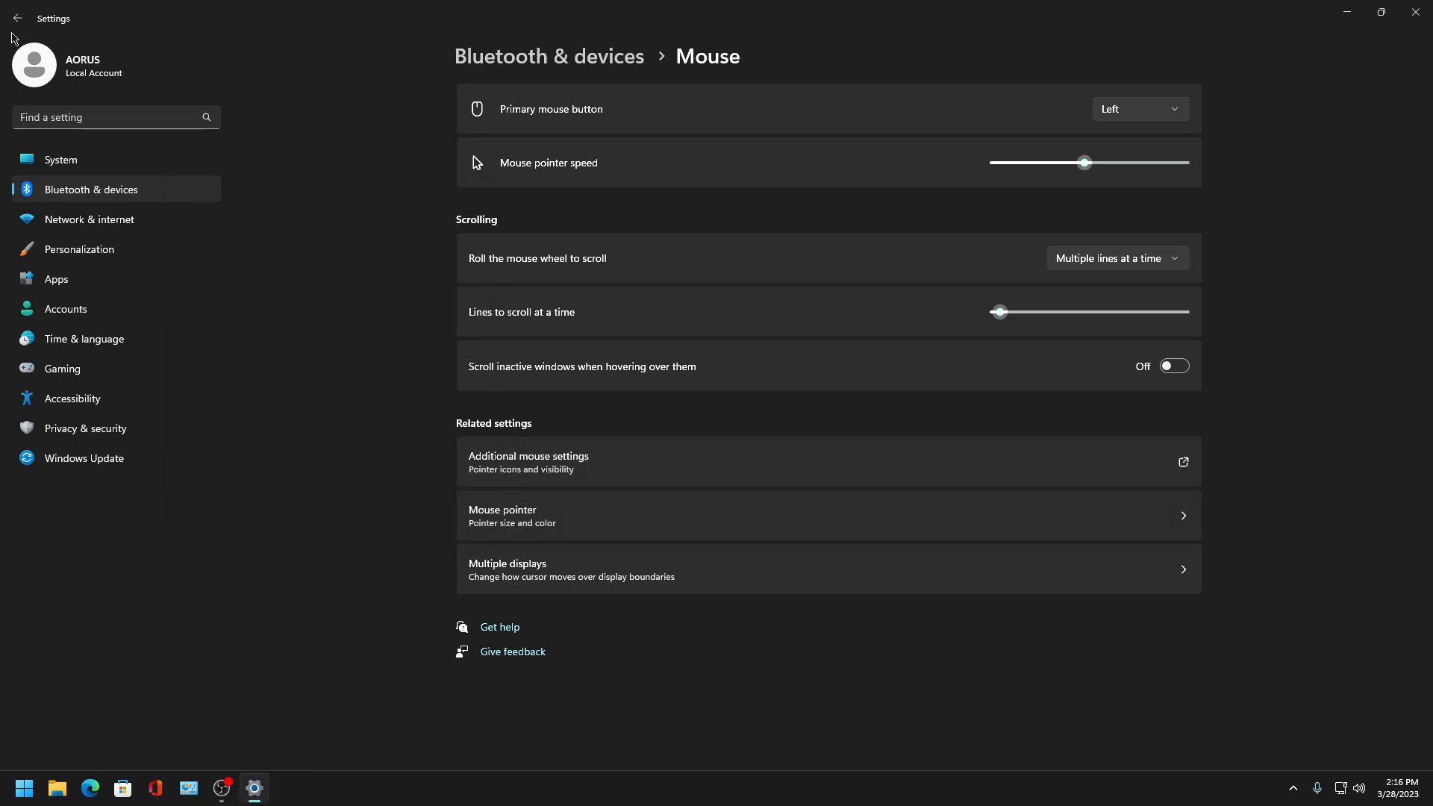
- Return to Accessibility, open Narrator, and turn off the keyboard shortcut for Narrator
left_click(523, 515)
left_click(515, 57)
scroll(562, 521, "down", 3)
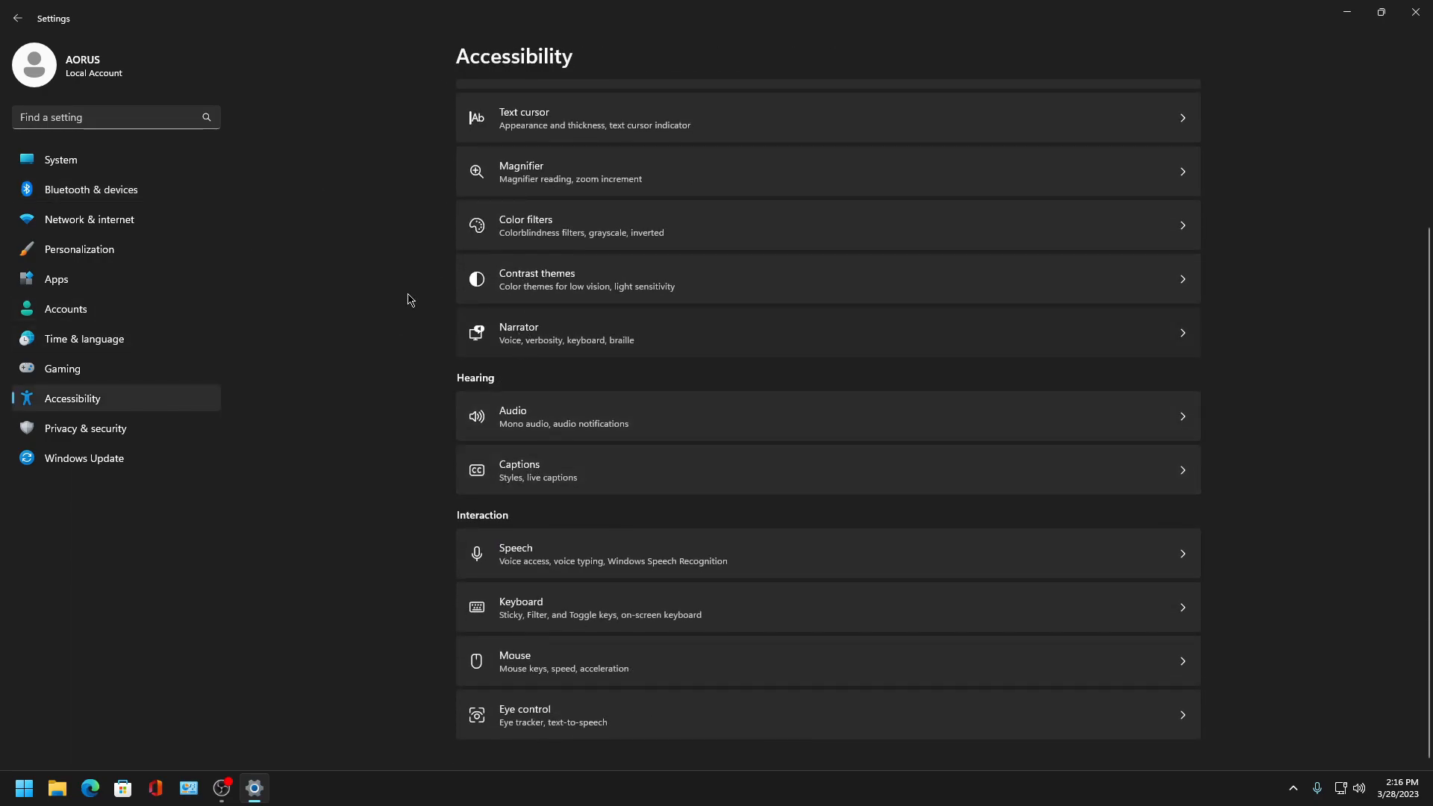
left_click(493, 333)
left_click(1174, 586)
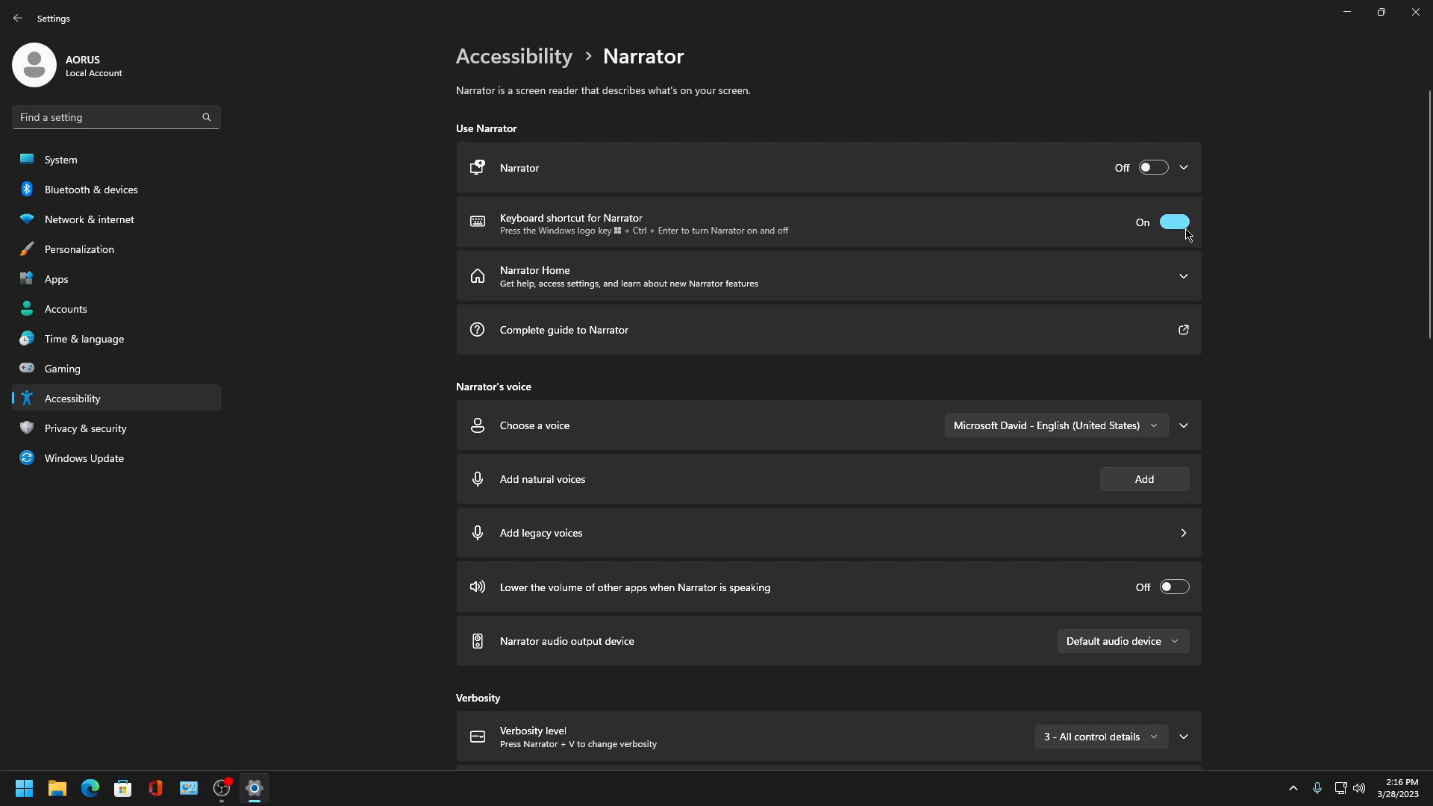
- Scroll through the Narrator settings and turn off syncing the Narrator cursor and system focus
scroll(1176, 583, "down", 6)
left_click(1173, 680)
scroll(1169, 684, "down", 5)
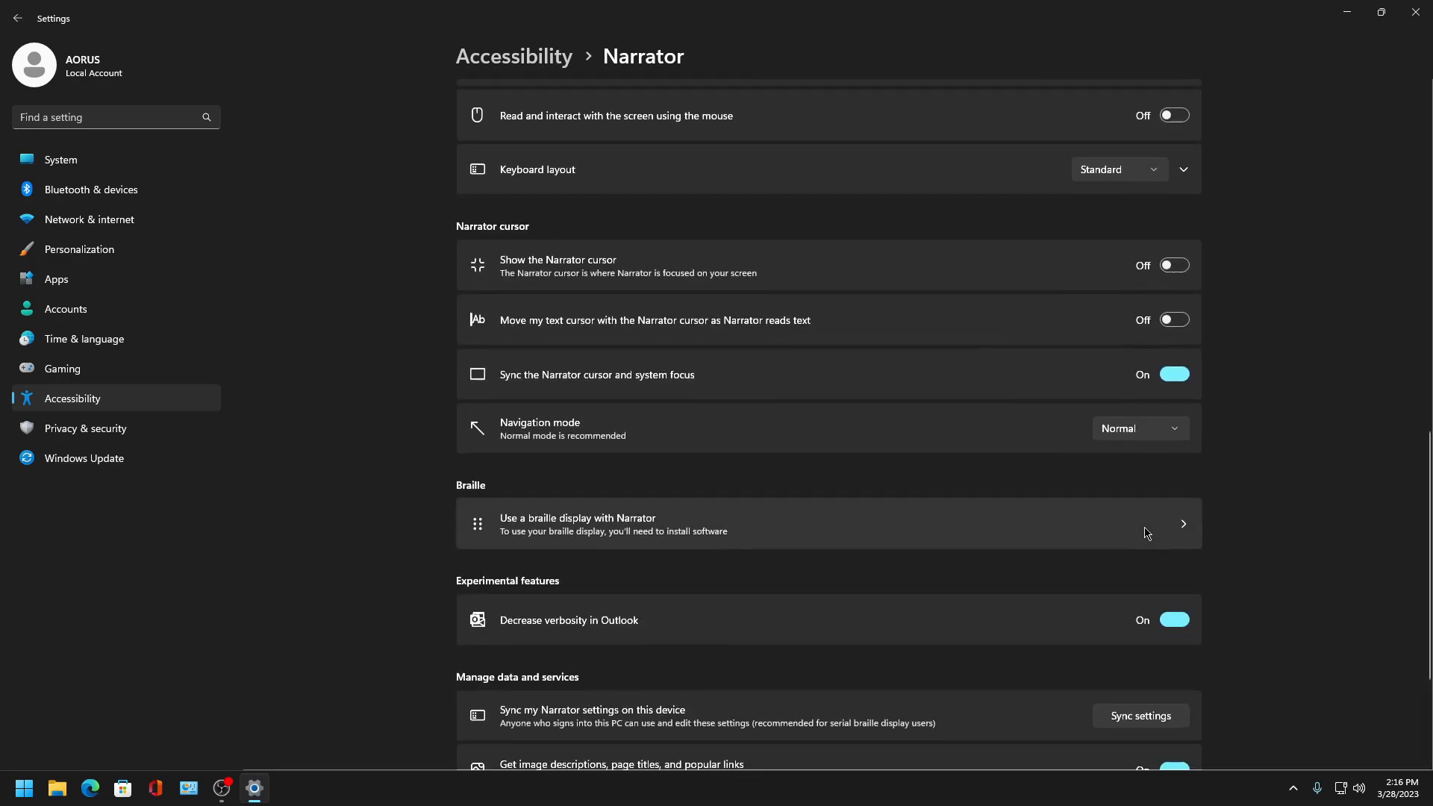
left_click(1190, 620)
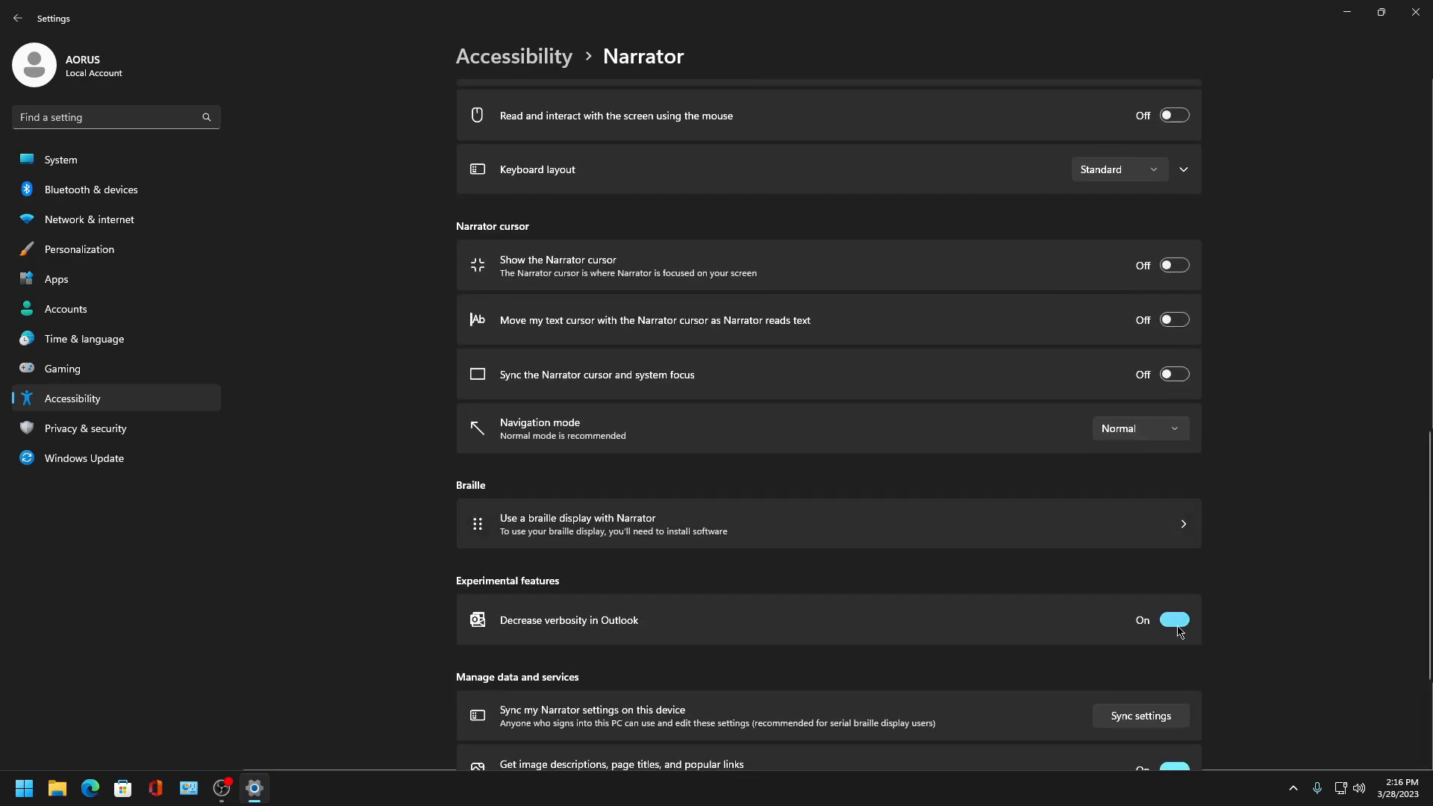
scroll(1186, 623, "down", 3)
left_click(1175, 554)
scroll(953, 631, "up", 15)
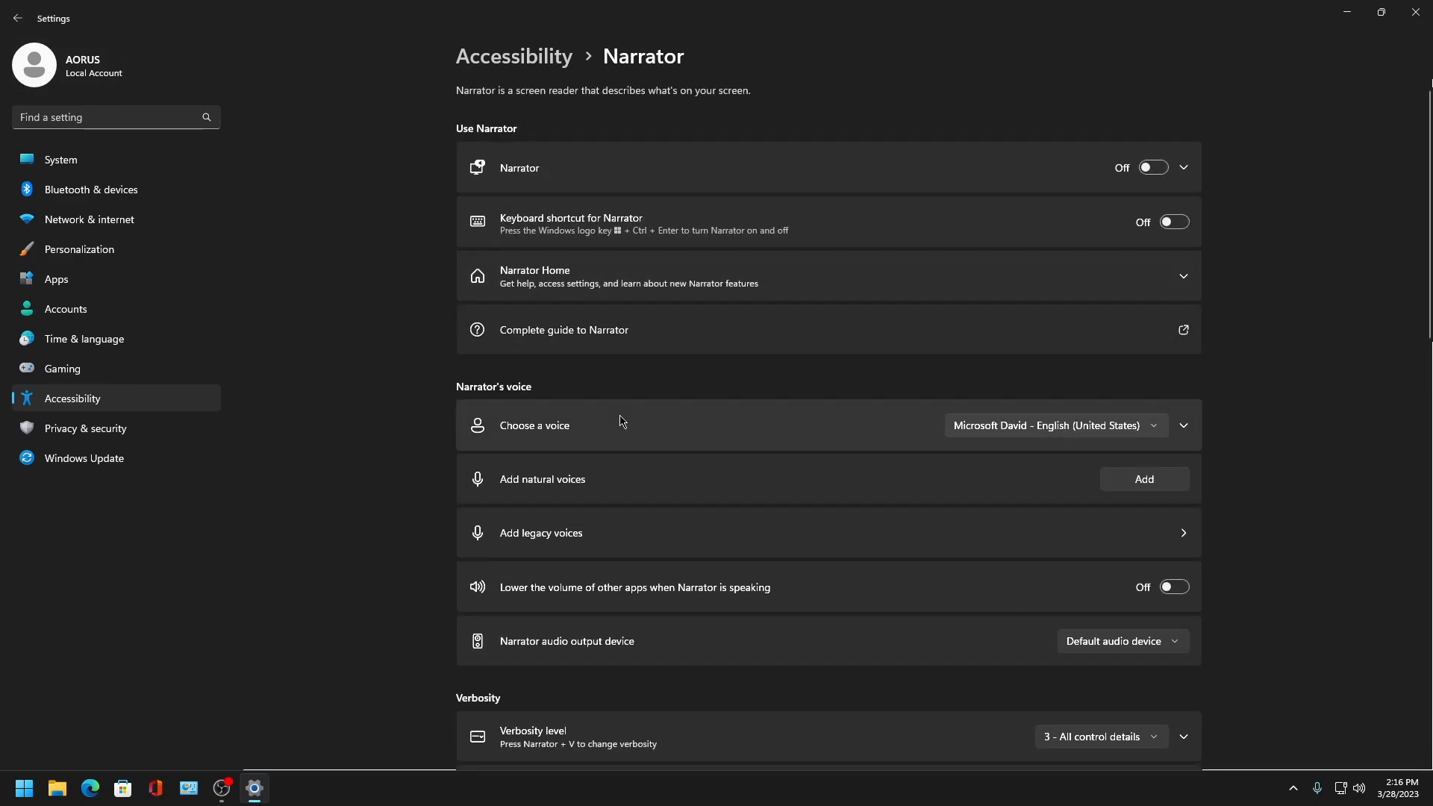
- Browse the Contrast themes, Color filters and Eye control pages in Accessibility, then open Privacy & security
left_click(17, 18)
scroll(582, 562, "down", 3)
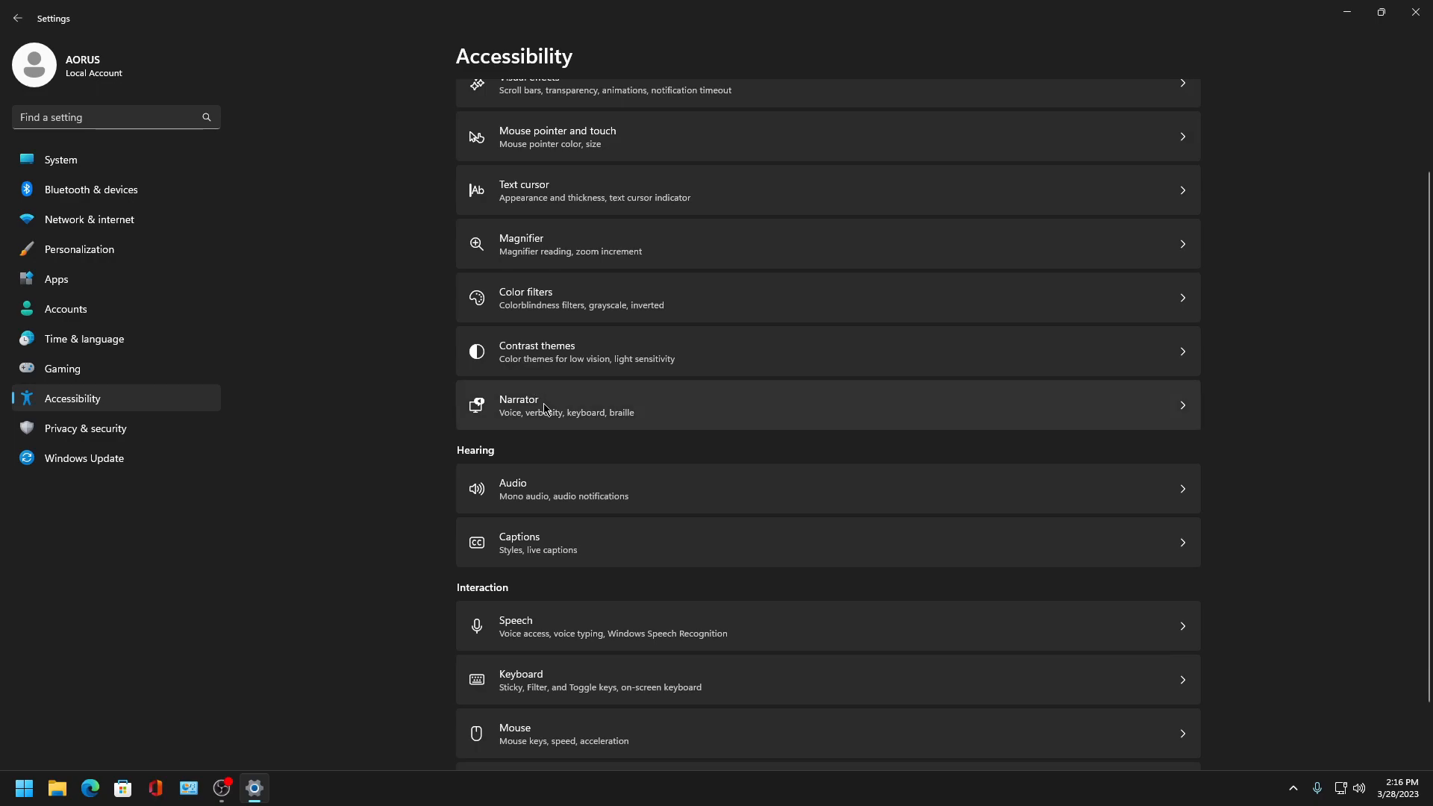
left_click(564, 352)
left_click(17, 18)
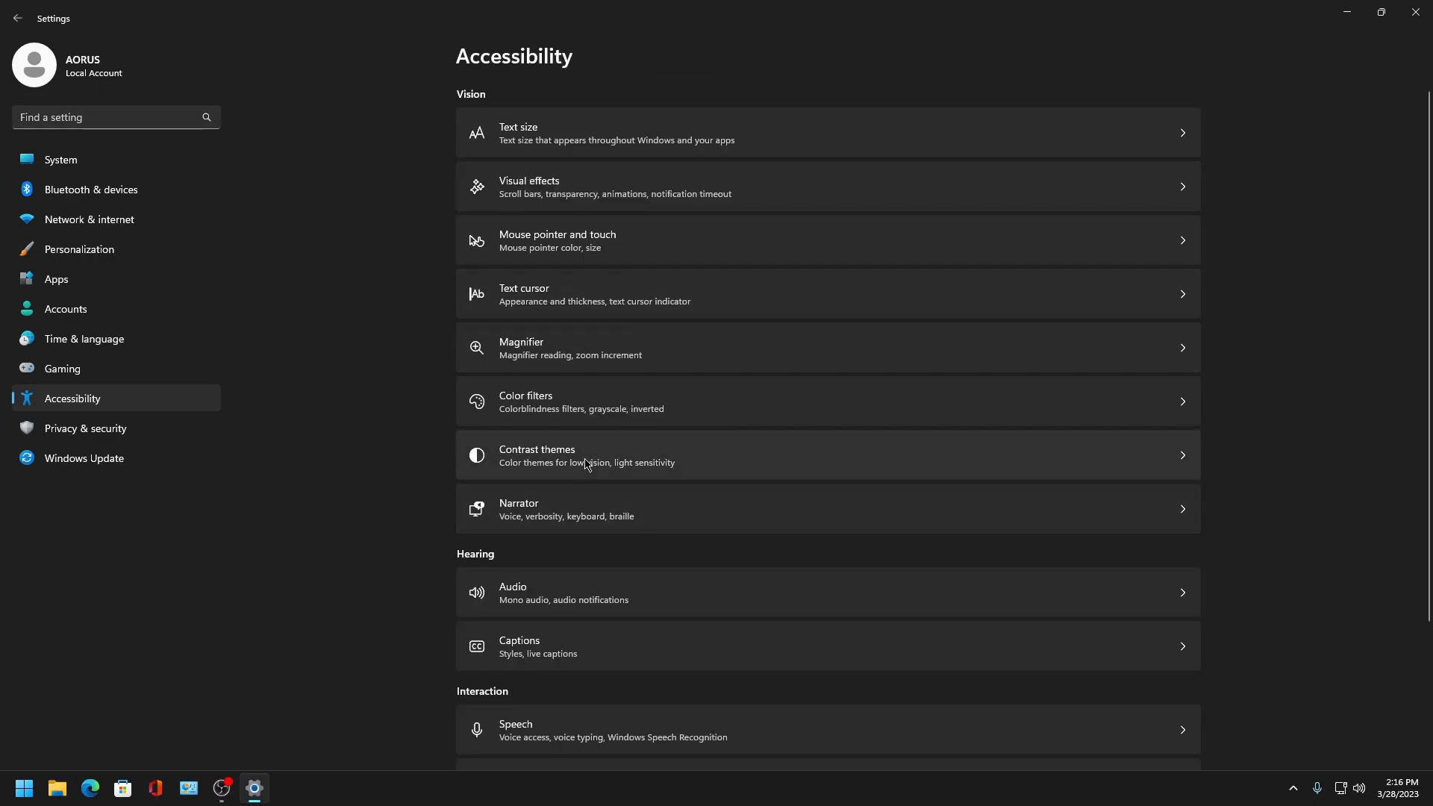
left_click(532, 403)
scroll(746, 448, "down", 3)
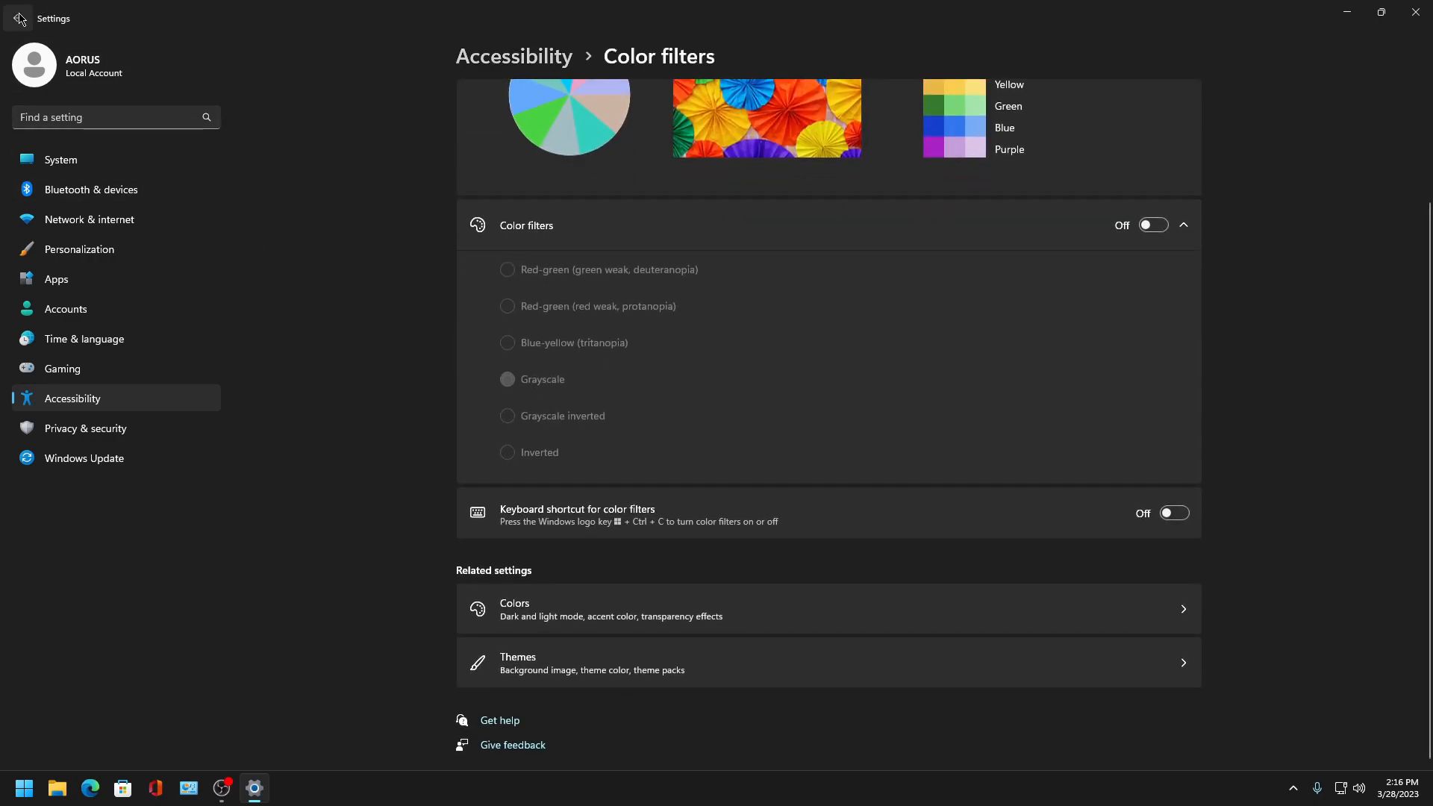
left_click(18, 18)
scroll(336, 716, "down", 3)
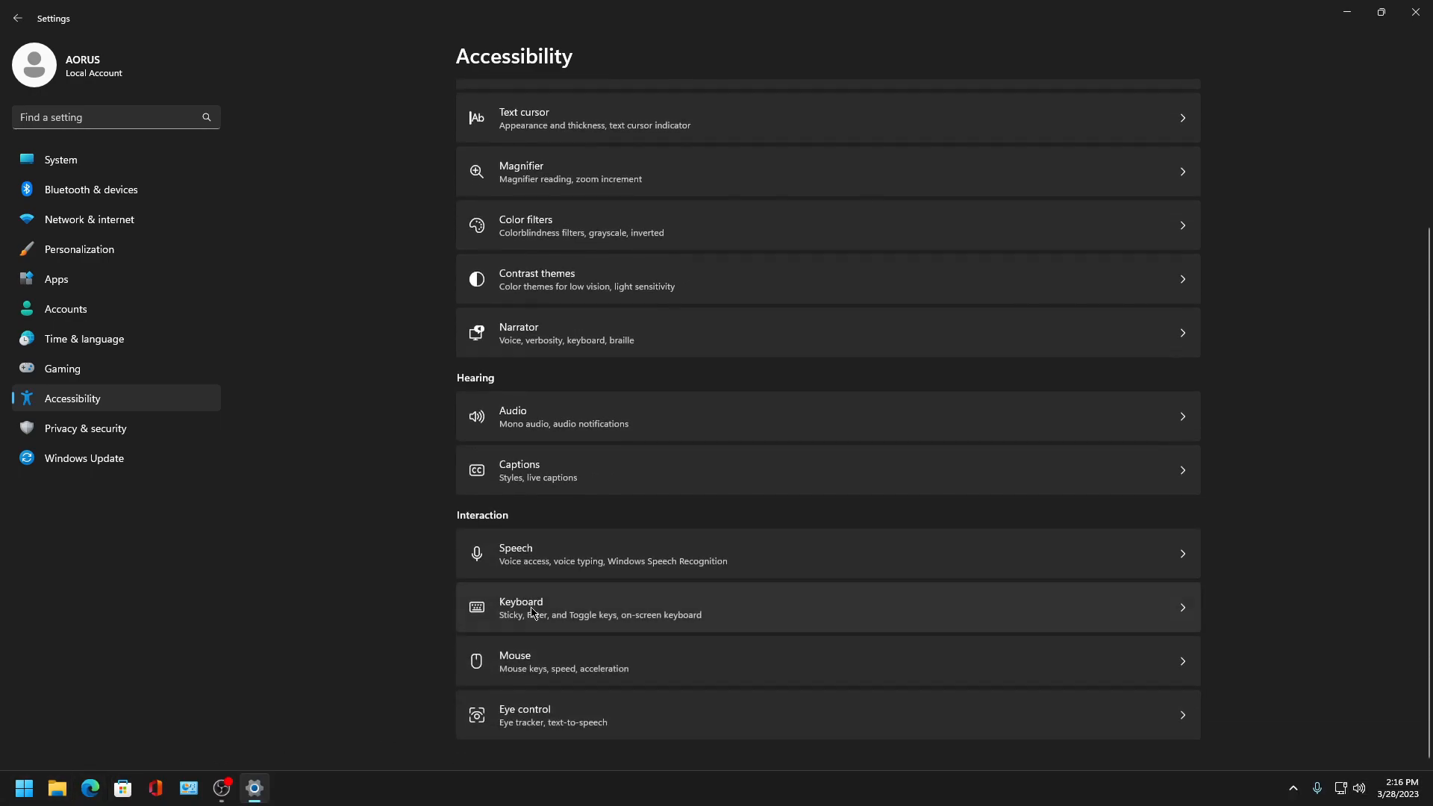
left_click(583, 709)
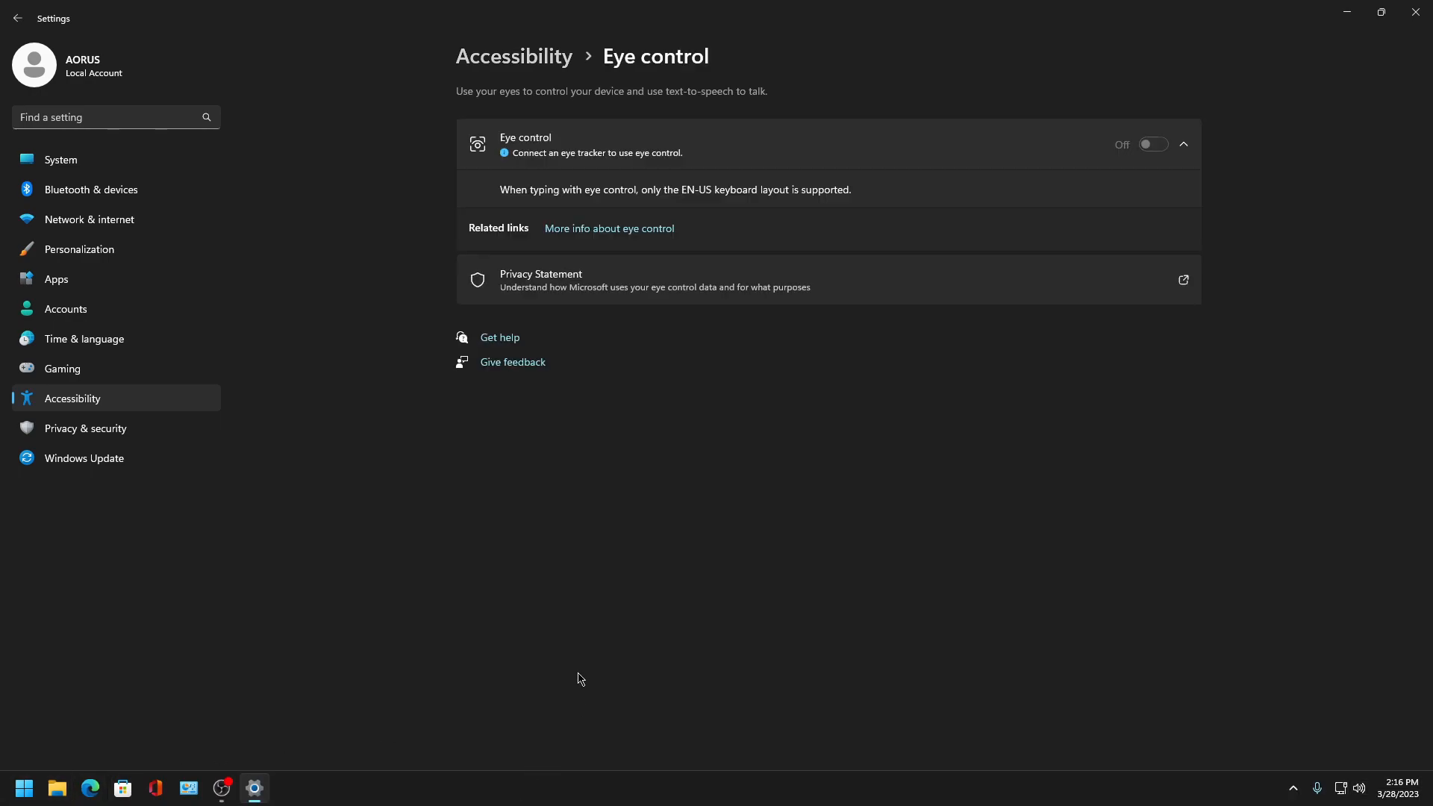
left_click(105, 426)
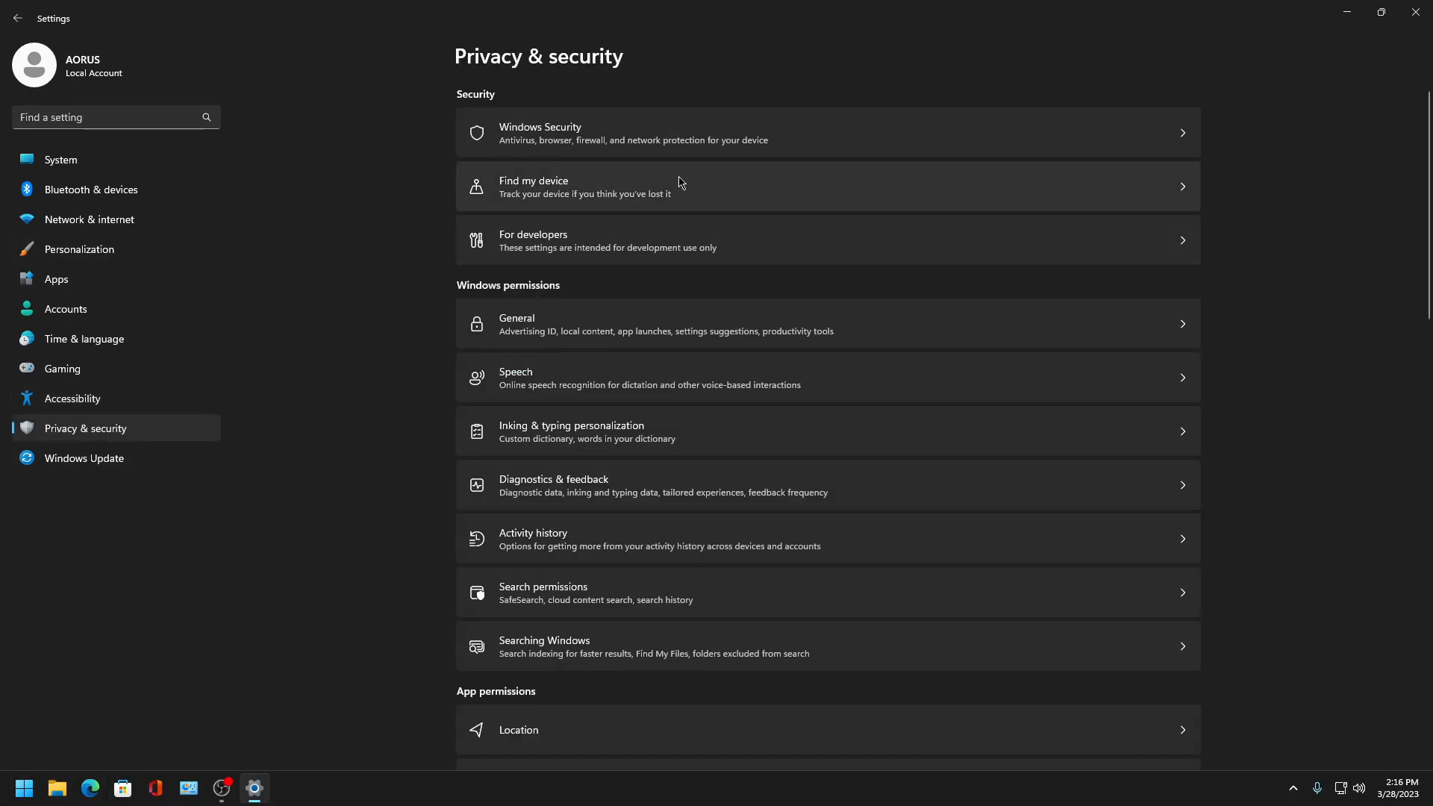
- Review the Windows Security and Find my device pages under Privacy & security
left_click(703, 134)
left_click(16, 18)
left_click(585, 191)
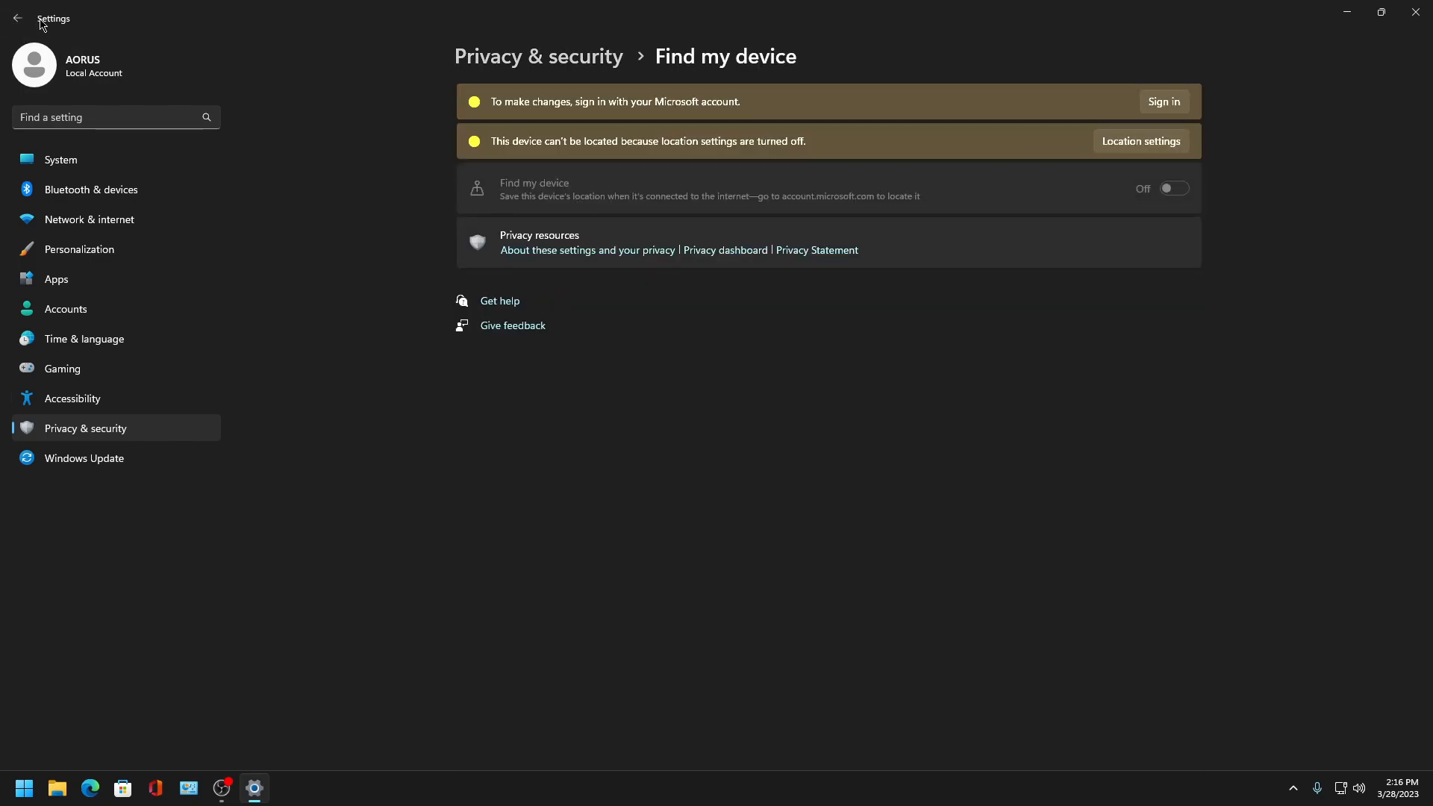
left_click(15, 20)
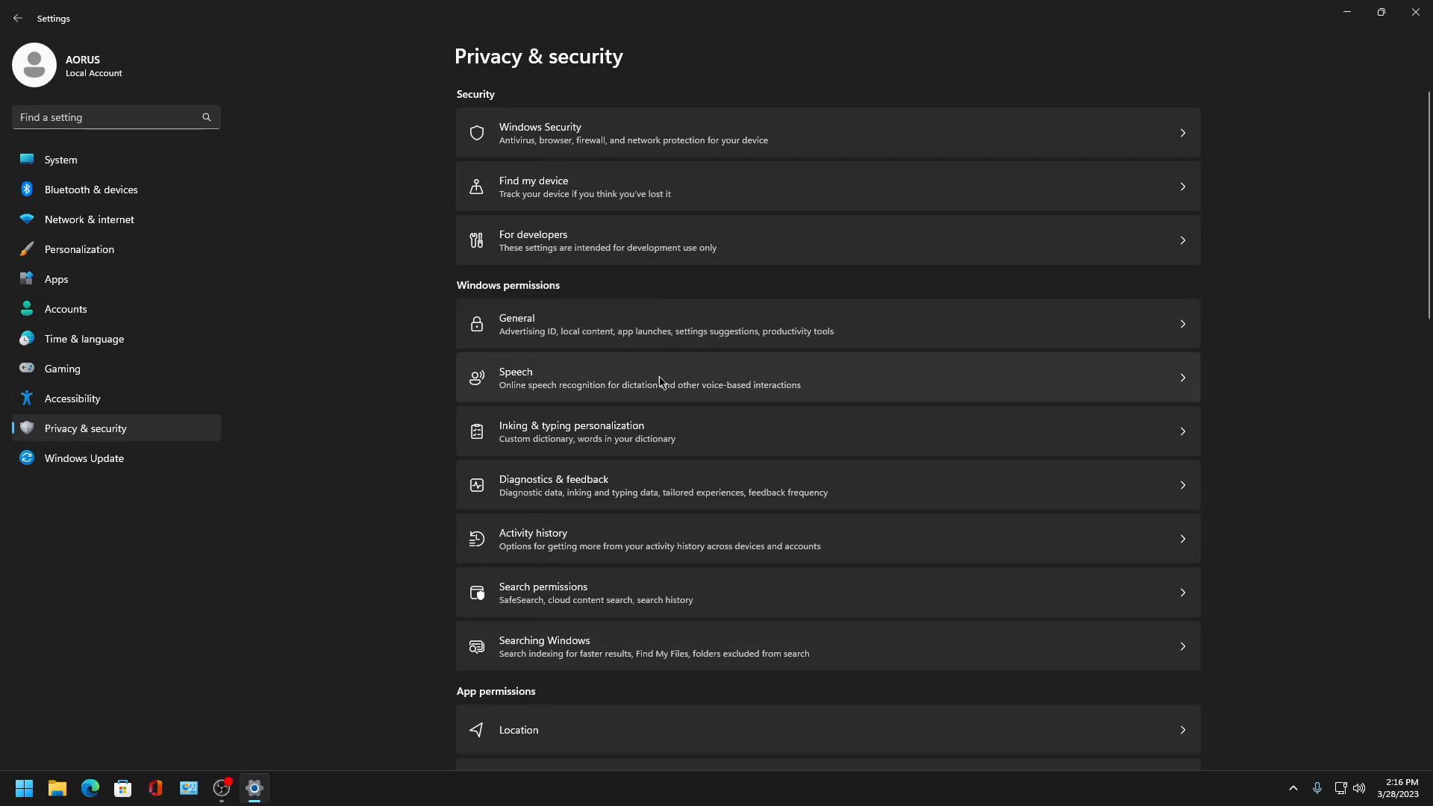
- Open the General privacy settings and turn off its first option
left_click(625, 329)
left_click(1170, 164)
left_click(18, 20)
- Check the Speech page and turn off the custom inking and typing dictionary
left_click(780, 373)
left_click(17, 18)
left_click(558, 430)
left_click(1174, 163)
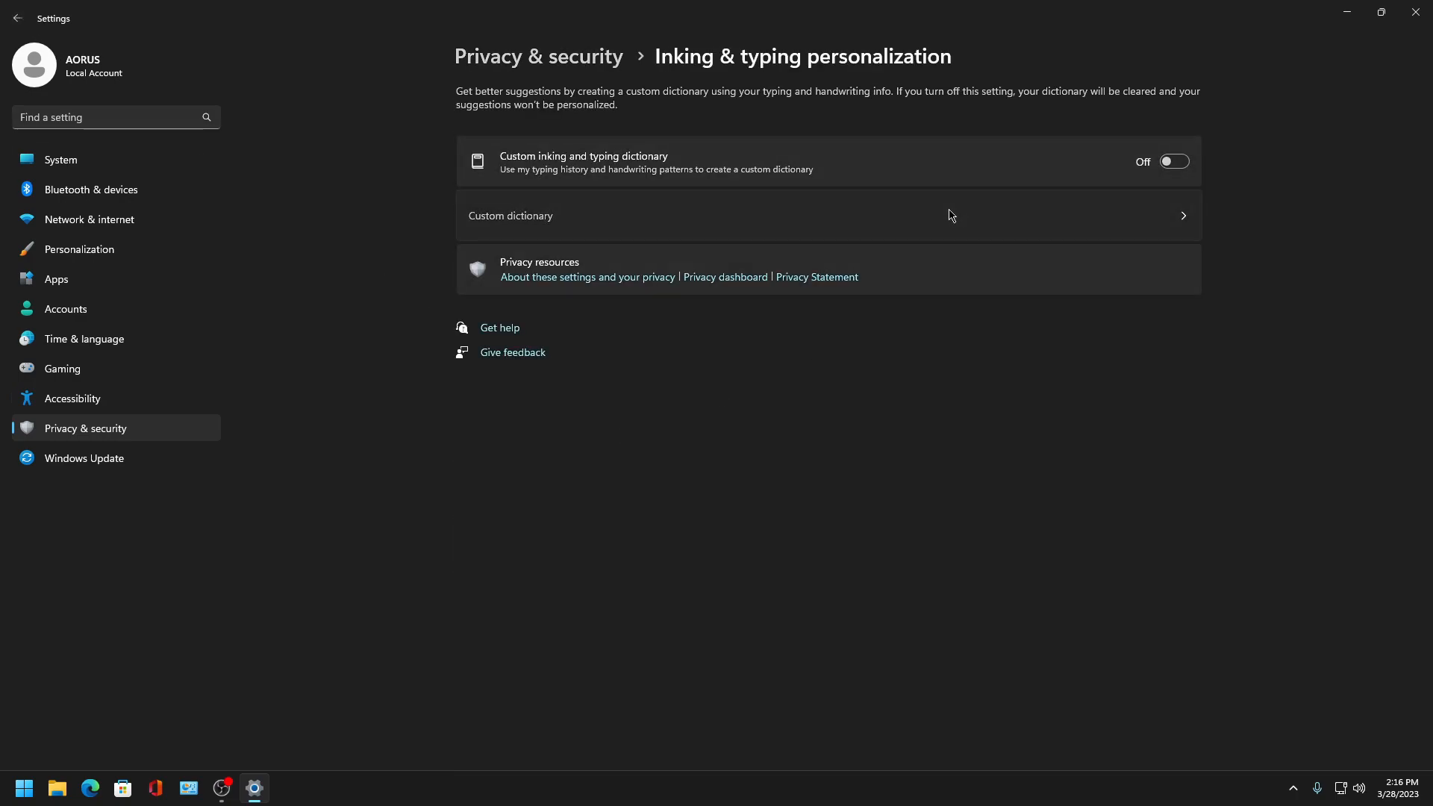
left_click(947, 215)
left_click(18, 18)
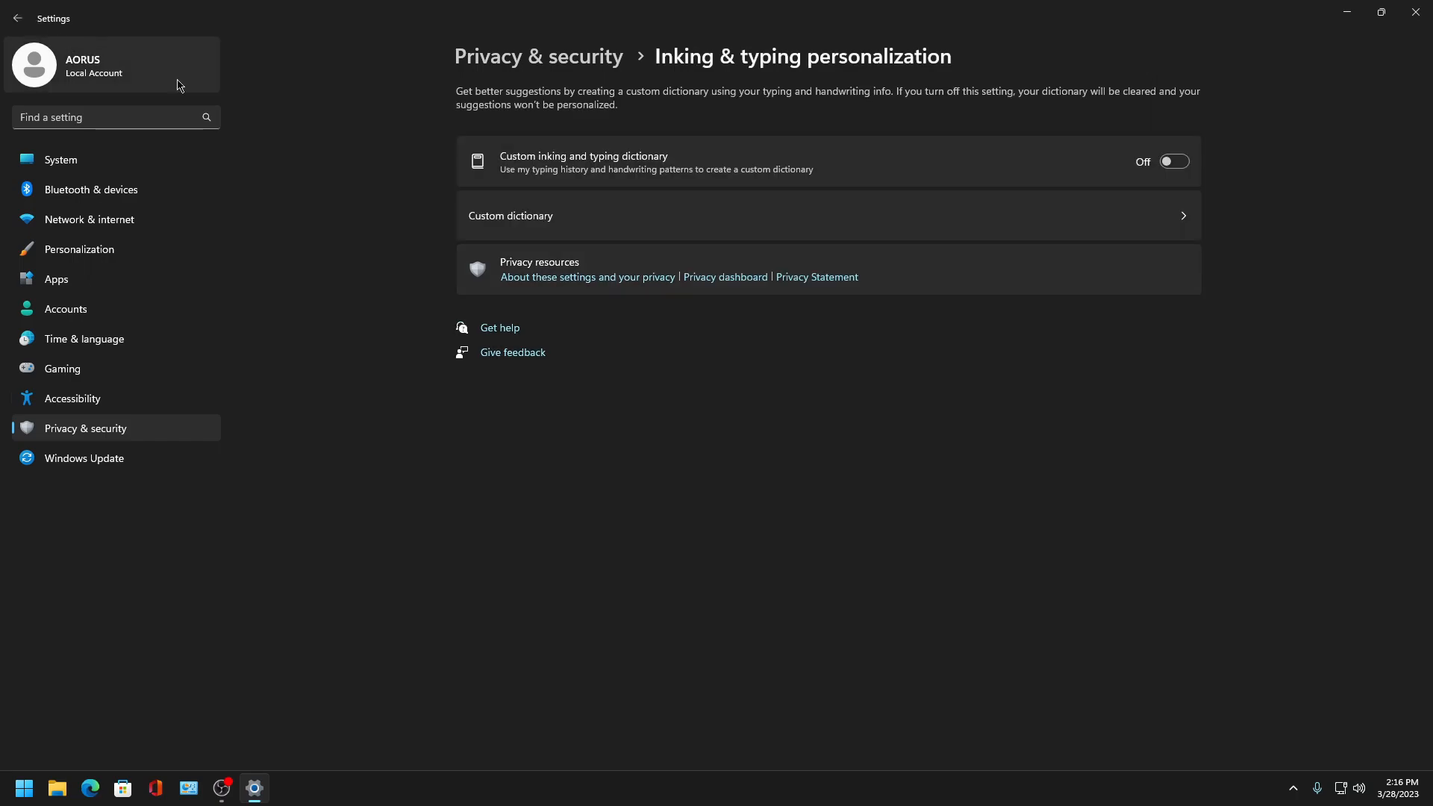
left_click(18, 18)
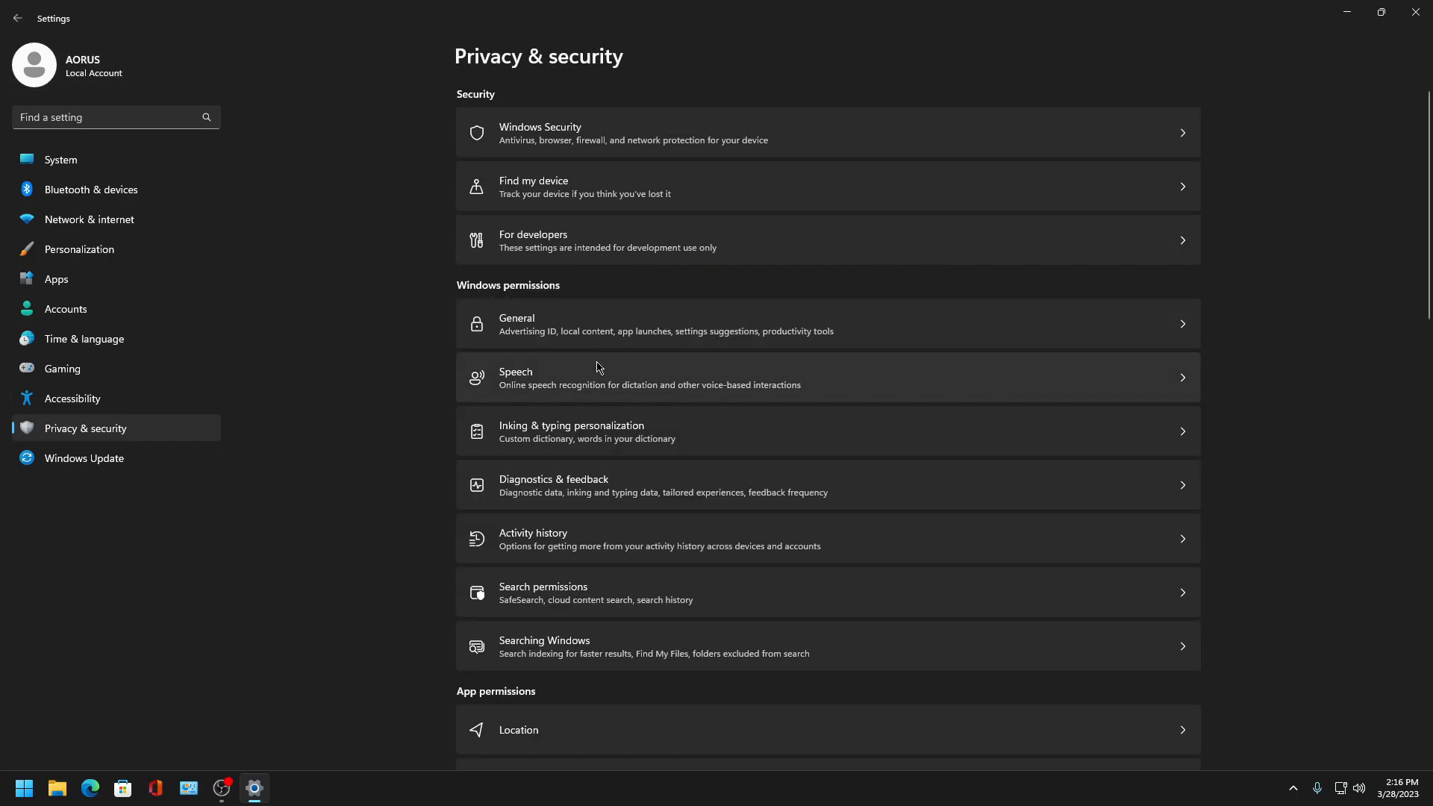
- Clear the custom dictionary under Inking & typing personalization
left_click(707, 427)
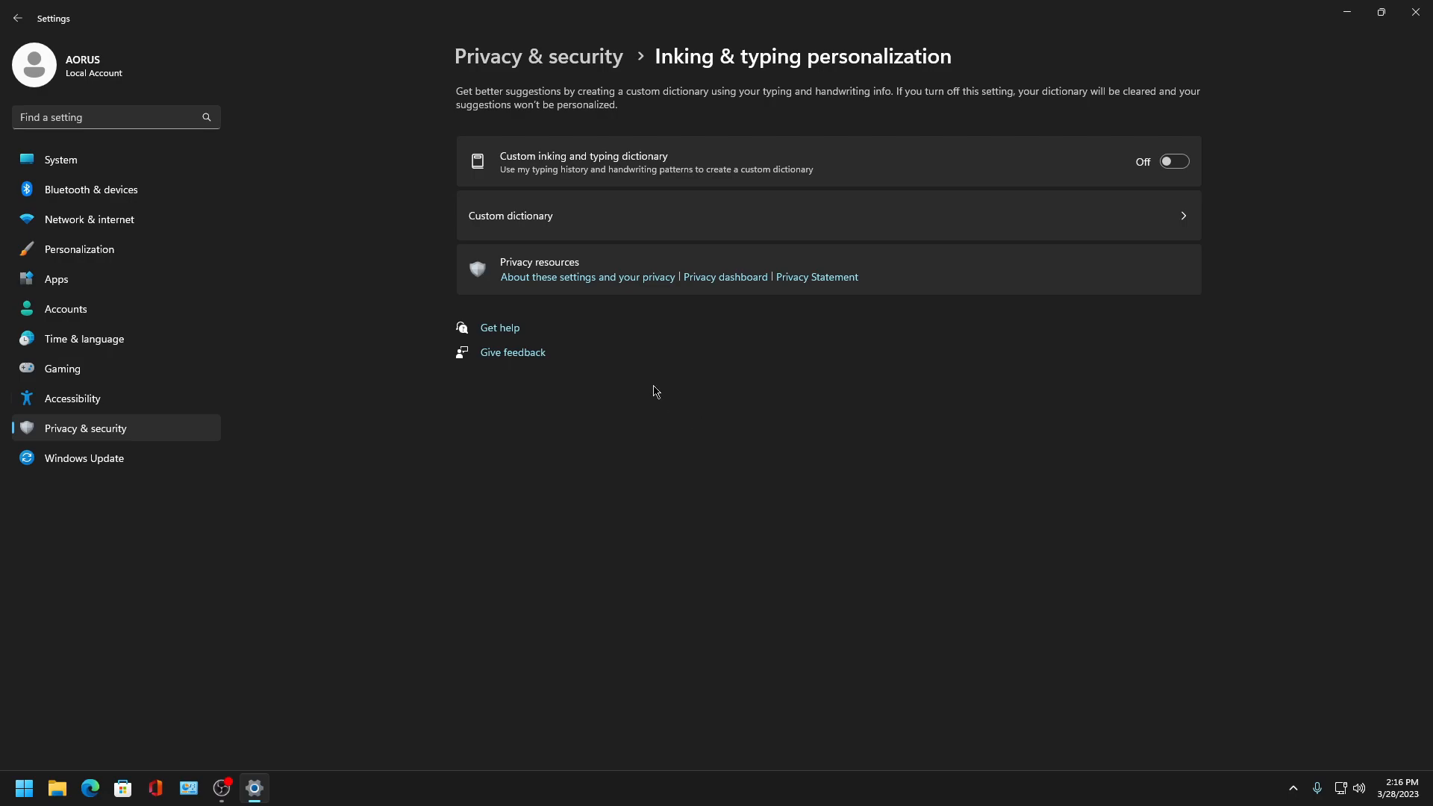
left_click(540, 231)
left_click(18, 18)
left_click(567, 217)
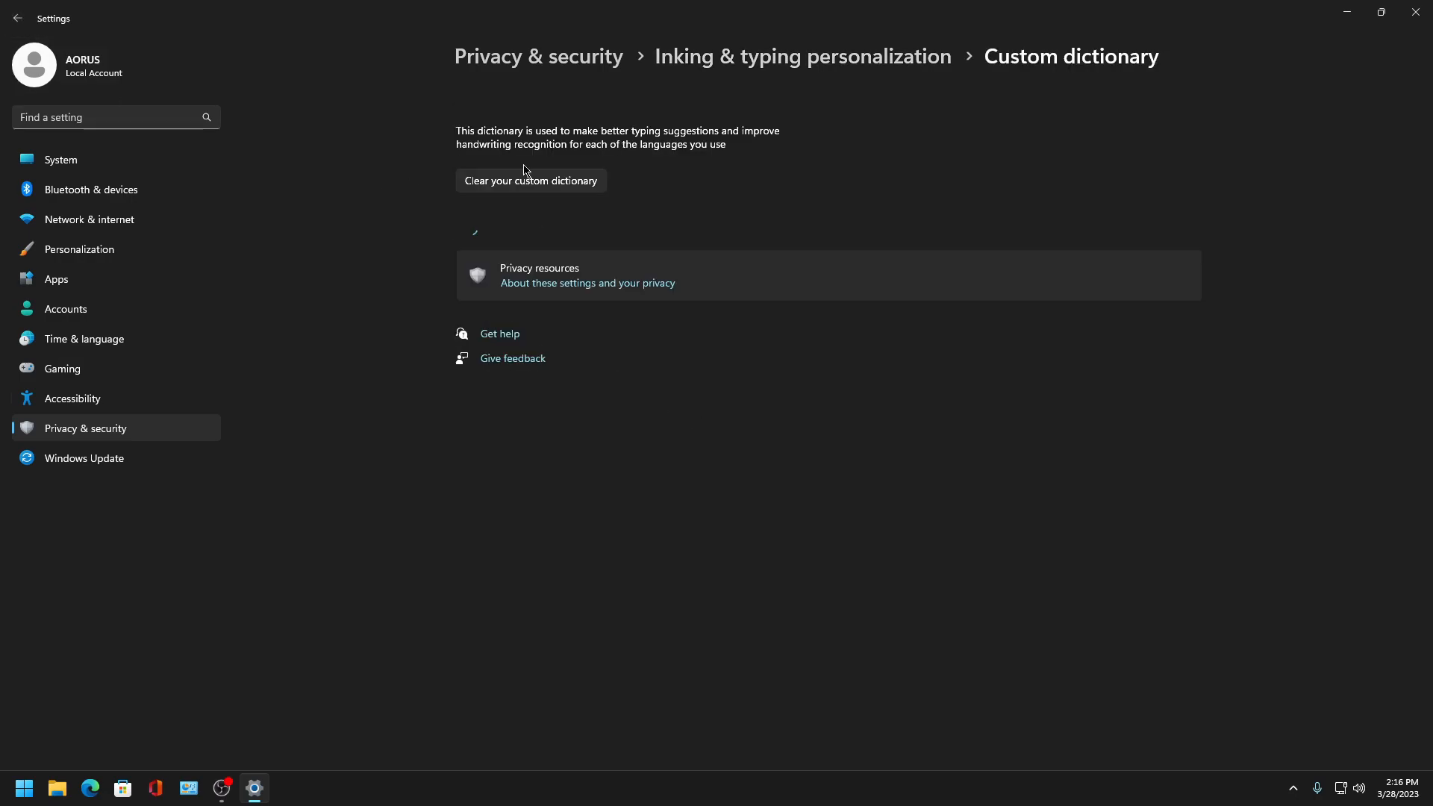
left_click(531, 181)
left_click(650, 438)
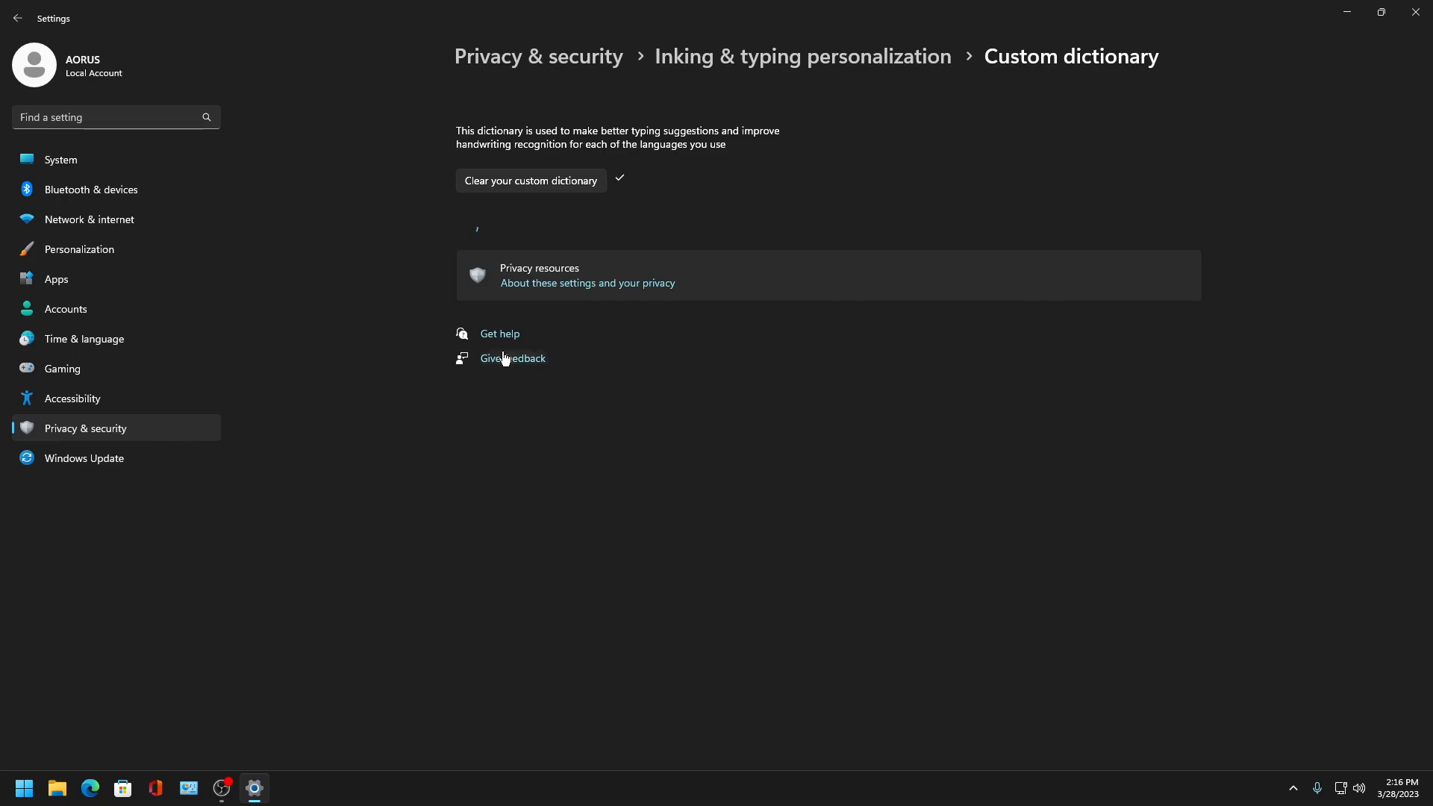
left_click(18, 18)
left_click(18, 18)
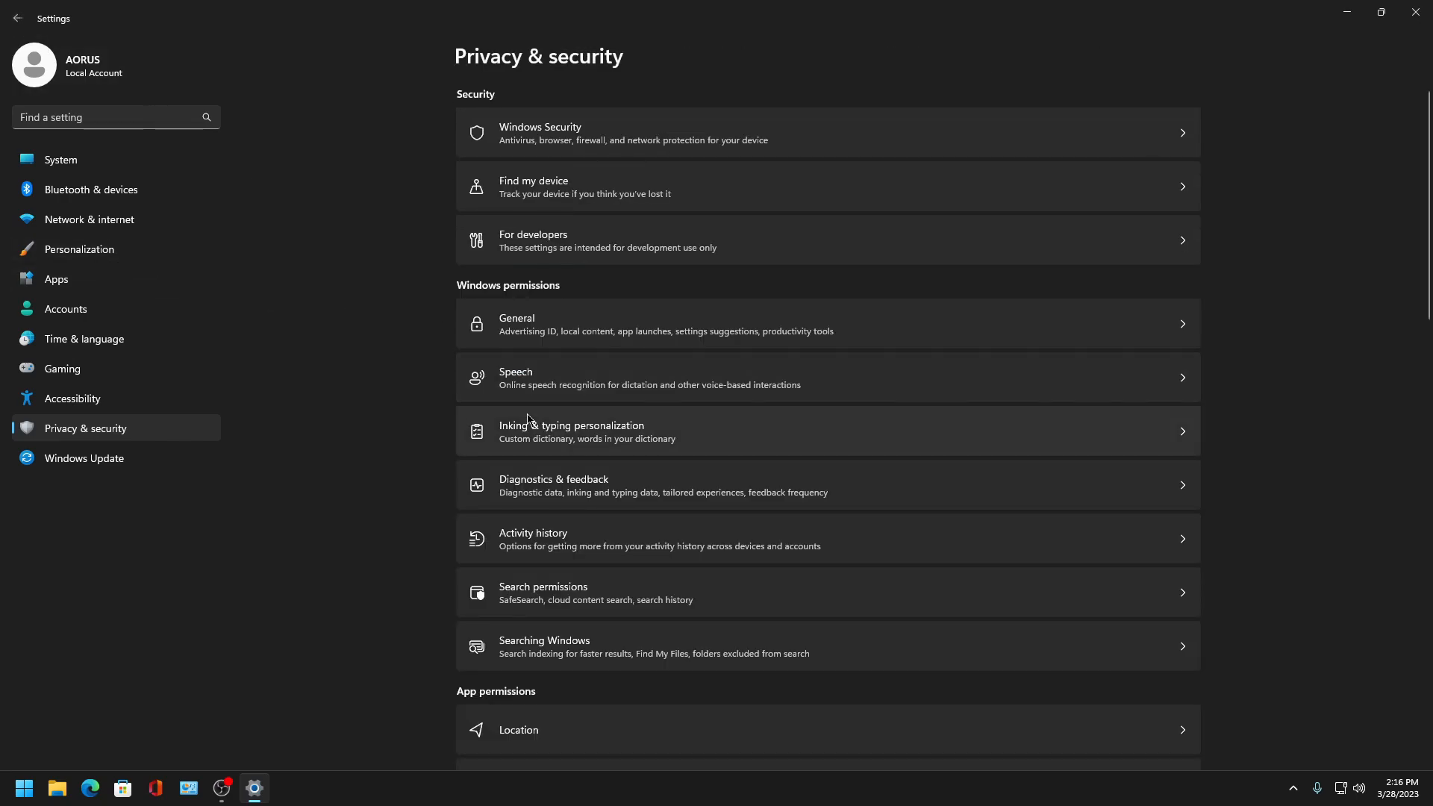
- Set the feedback frequency to Never and delete the diagnostic data in Diagnostics & feedback
left_click(589, 496)
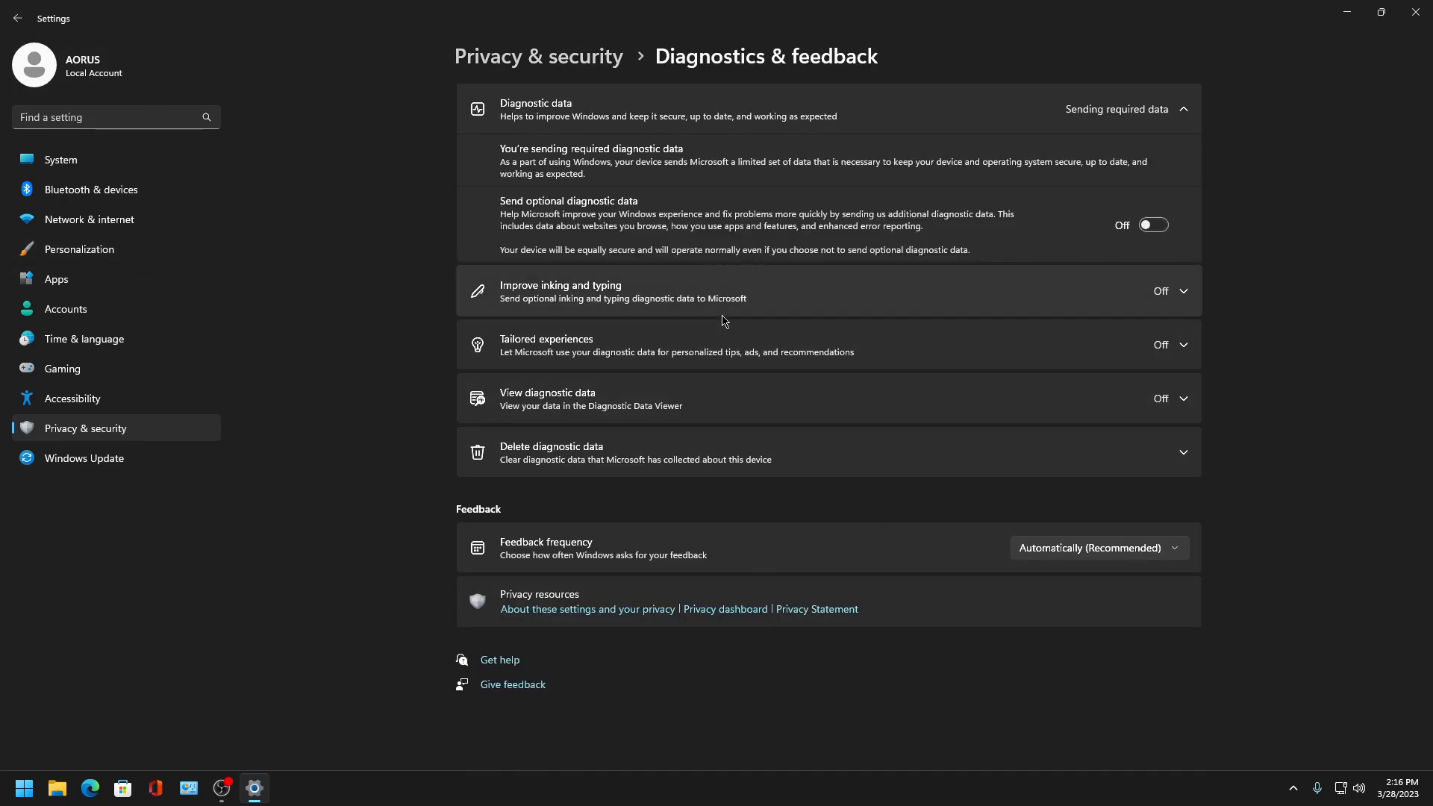
left_click(1074, 553)
left_click(1053, 657)
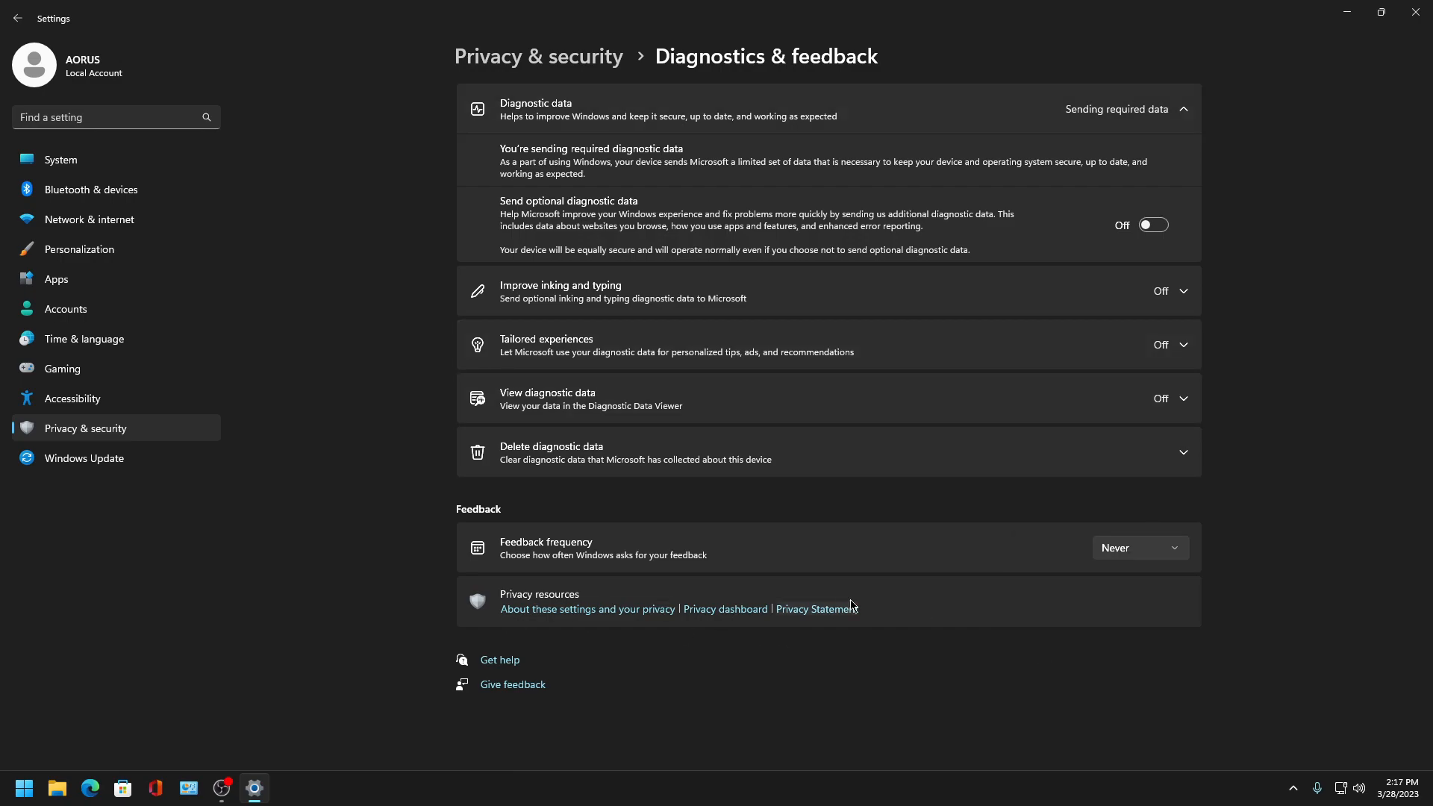
left_click(581, 457)
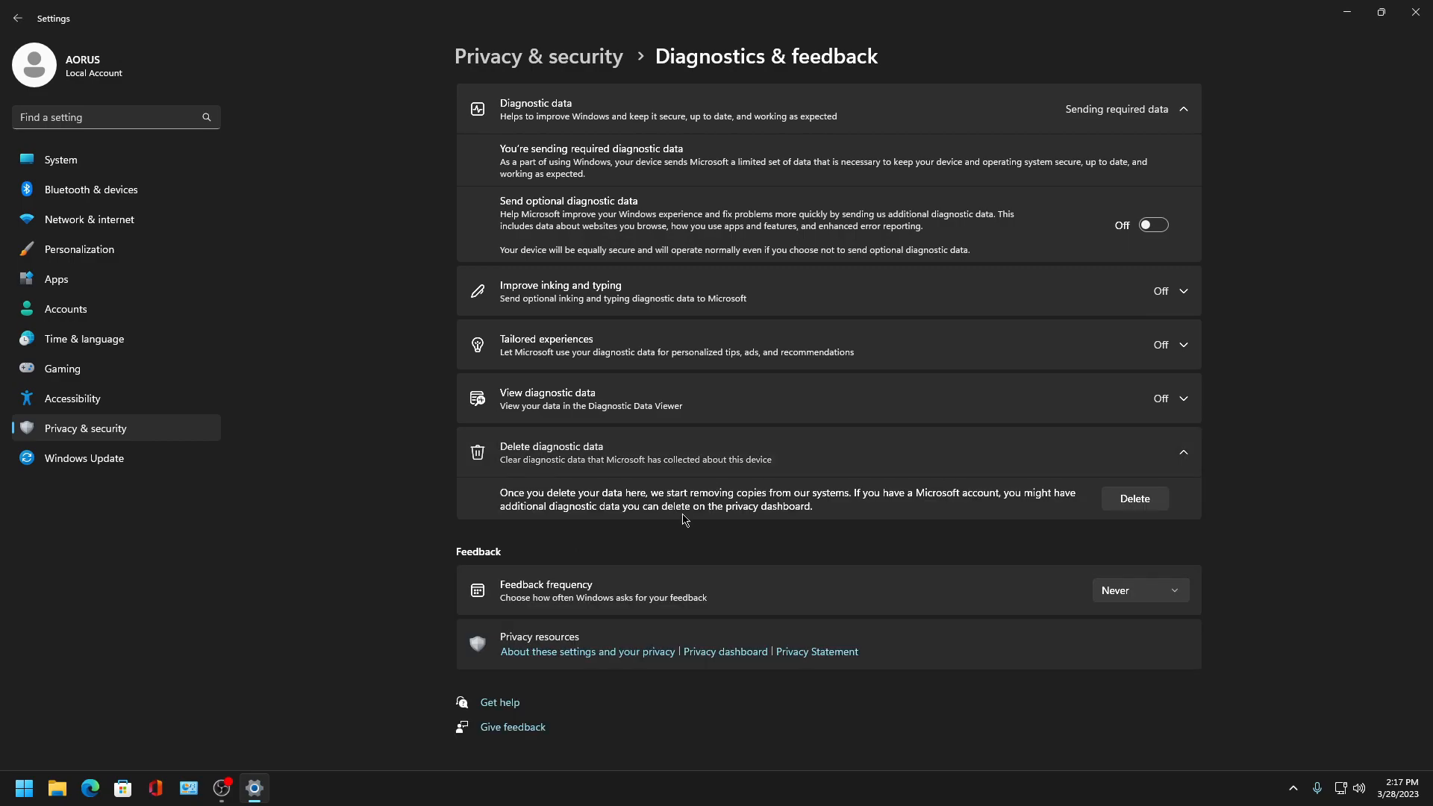
left_click(1150, 510)
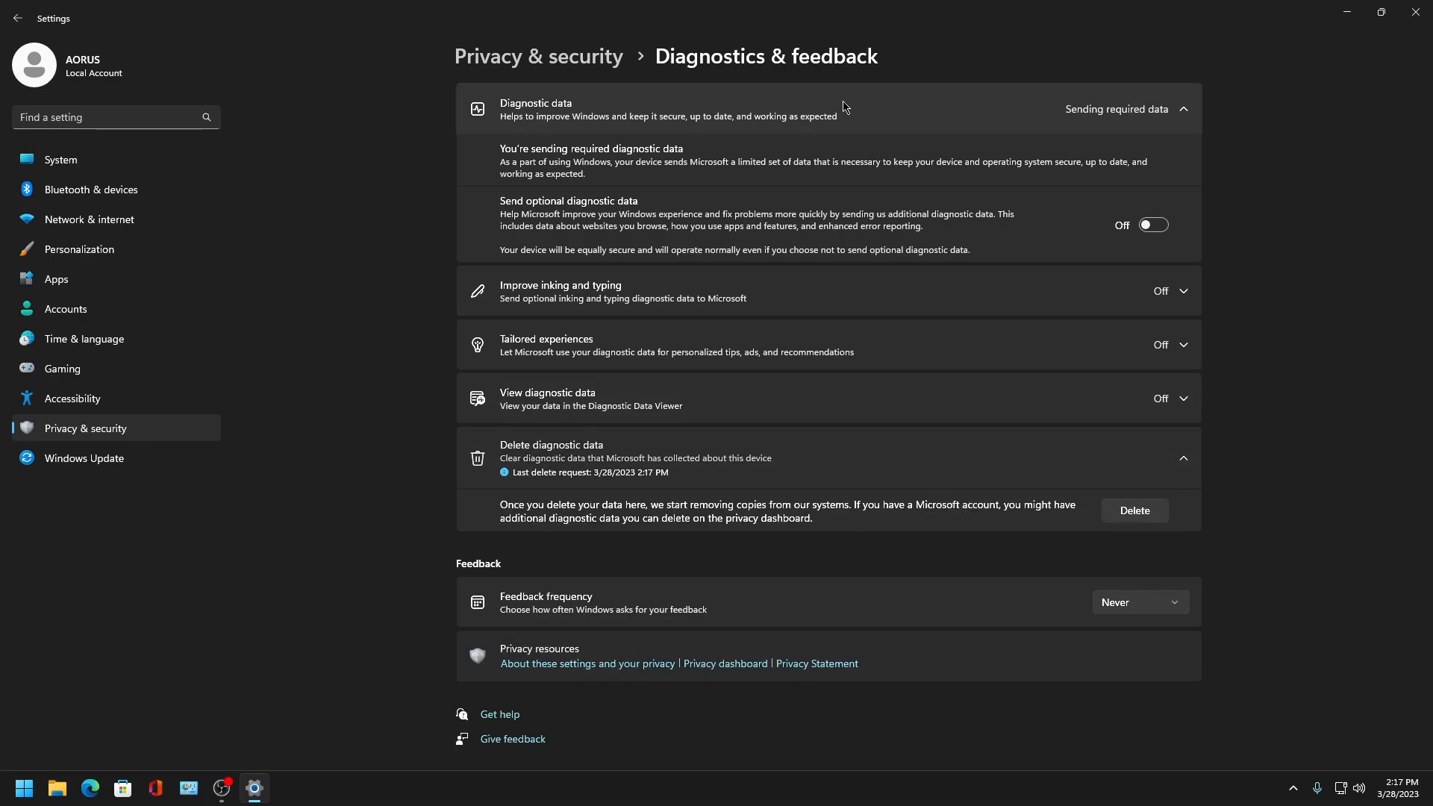
left_click(18, 18)
- Recheck the Speech, Inking & typing personalization and Diagnostics & feedback pages
left_click(605, 379)
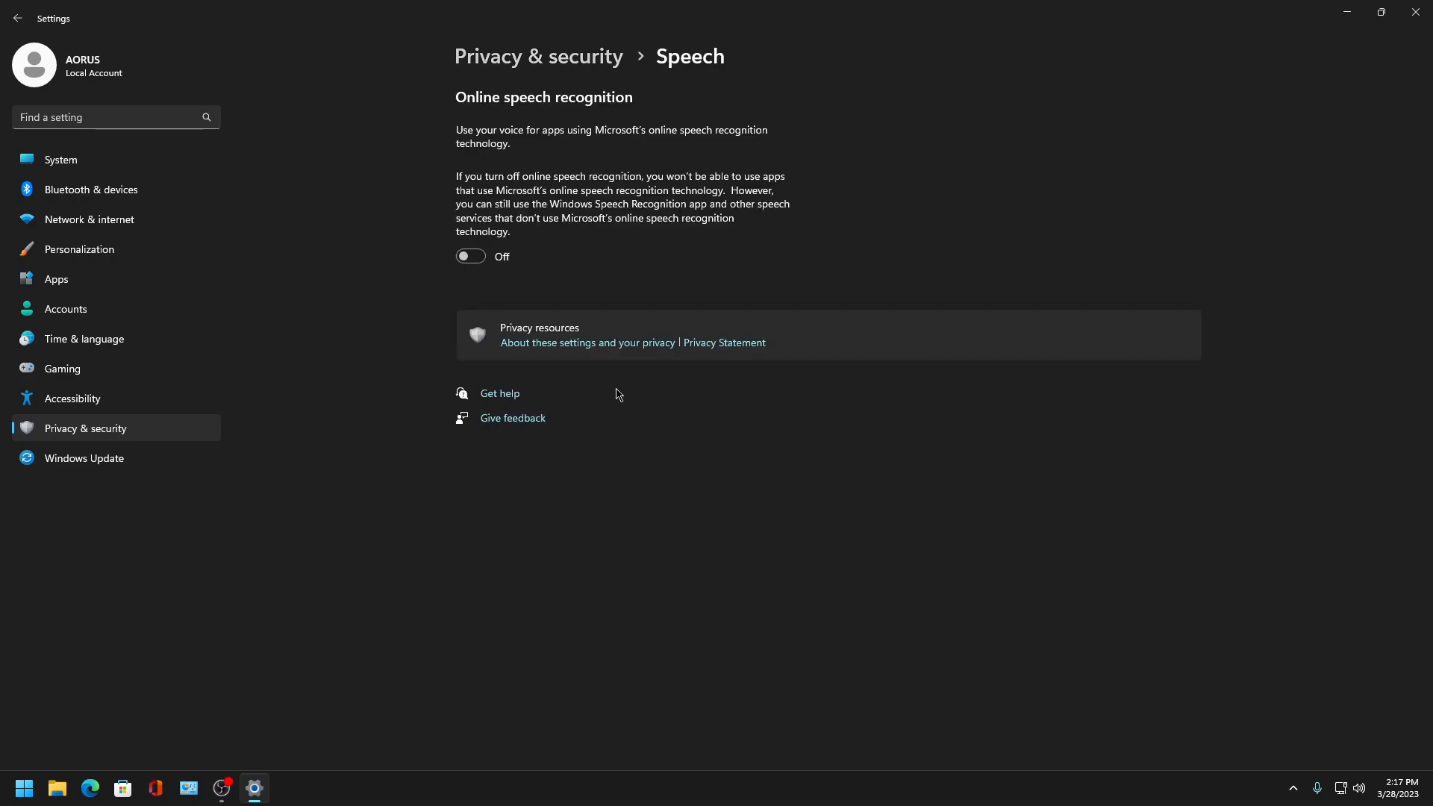
left_click(20, 19)
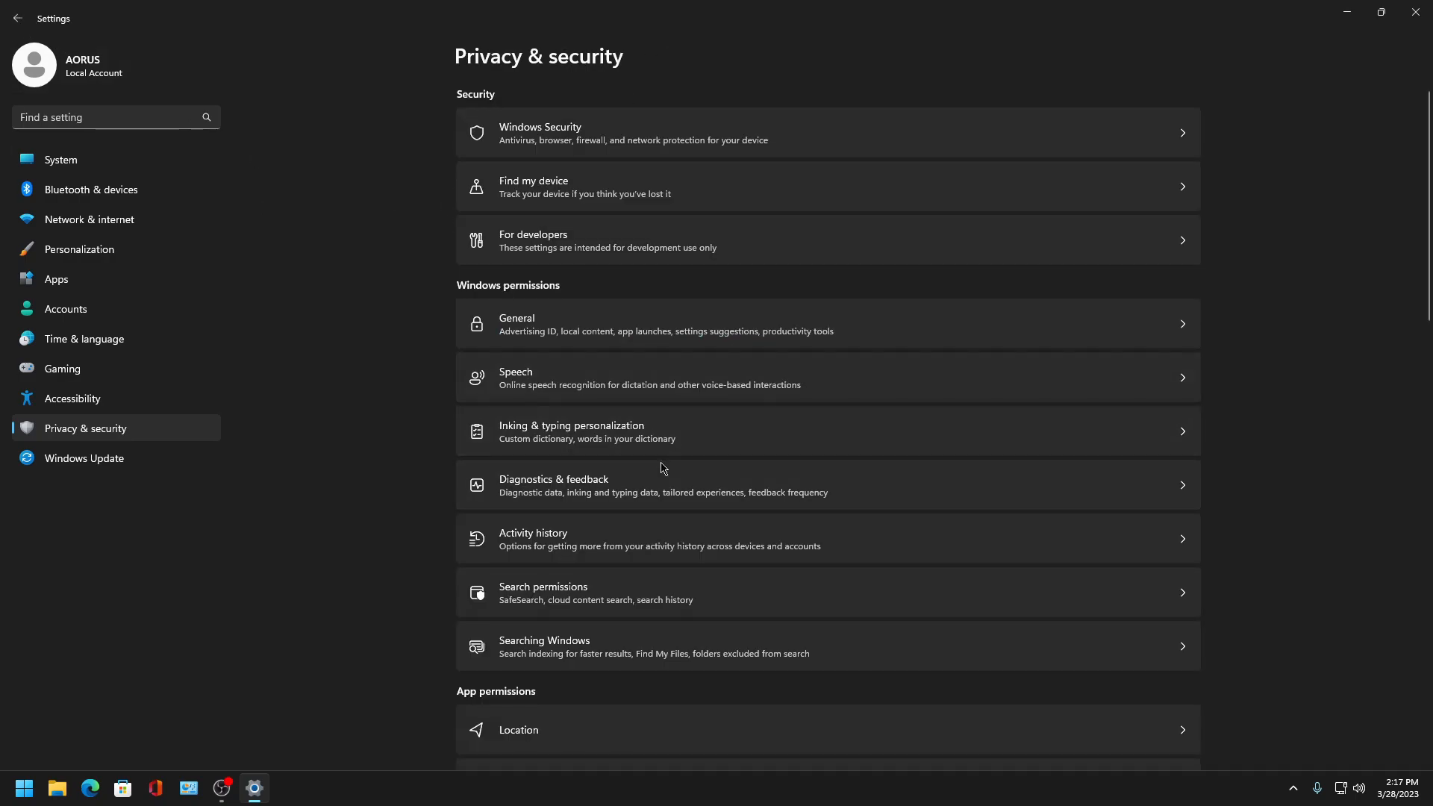
left_click(558, 442)
left_click(17, 20)
left_click(574, 482)
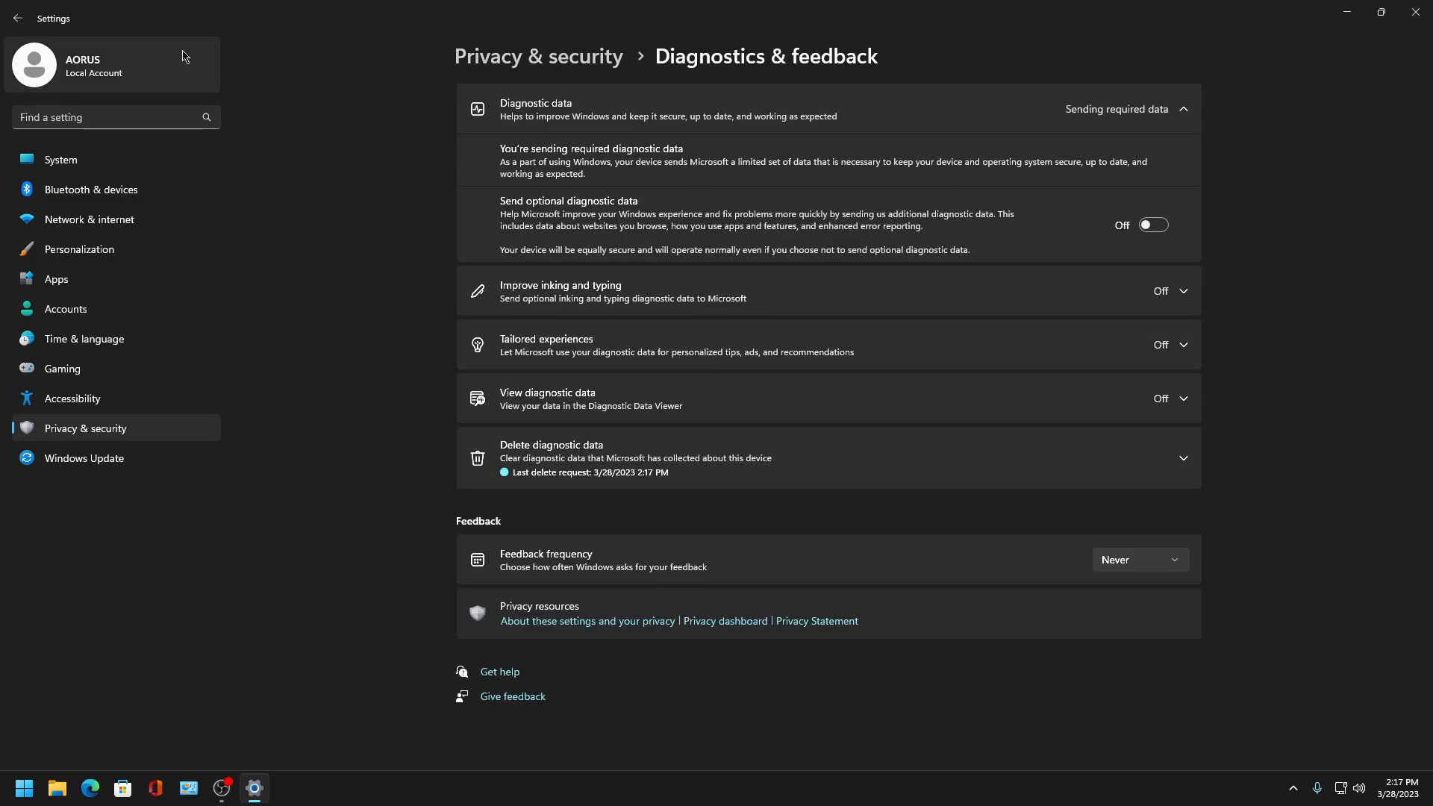
left_click(17, 17)
scroll(582, 459, "down", 4)
scroll(589, 432, "up", 3)
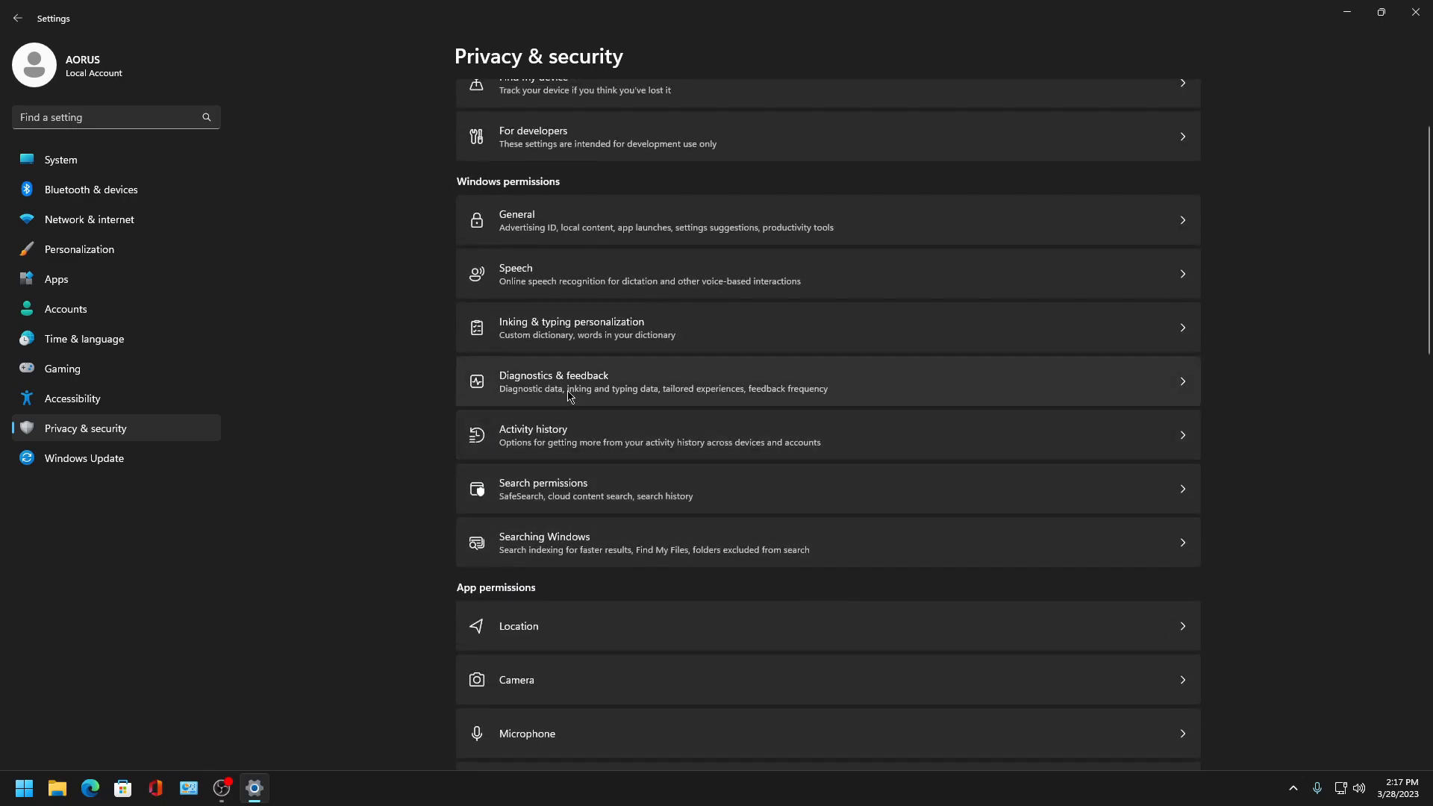
- Turn off storing activity history on this device and clear the activity history
left_click(582, 454)
left_click(1153, 161)
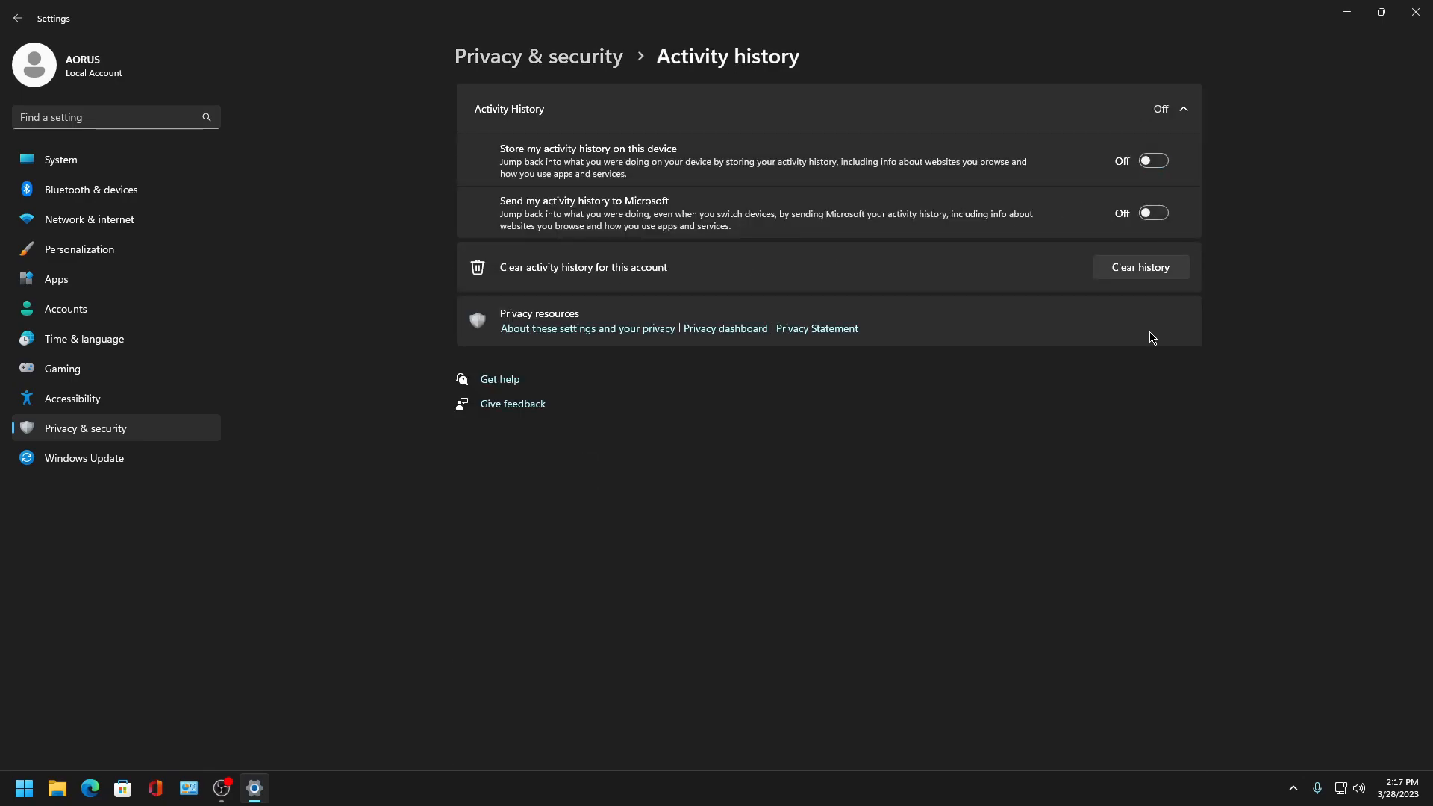
left_click(1127, 267)
left_click(596, 437)
left_click(4, 15)
- In Search permissions, turn off cloud content search for Microsoft and Work or School accounts and device search history
scroll(585, 457, "down", 3)
left_click(623, 371)
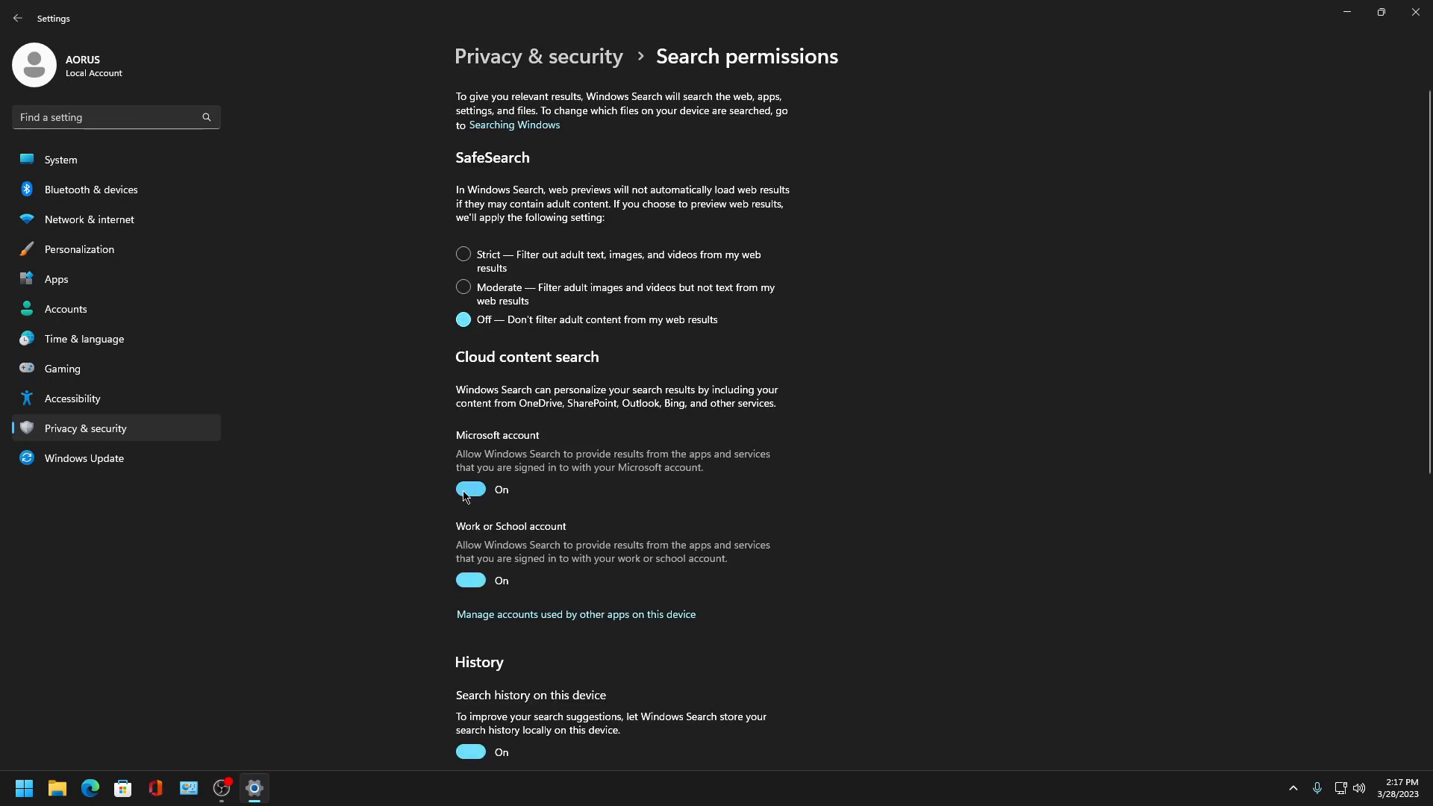
left_click(471, 581)
scroll(476, 567, "down", 3)
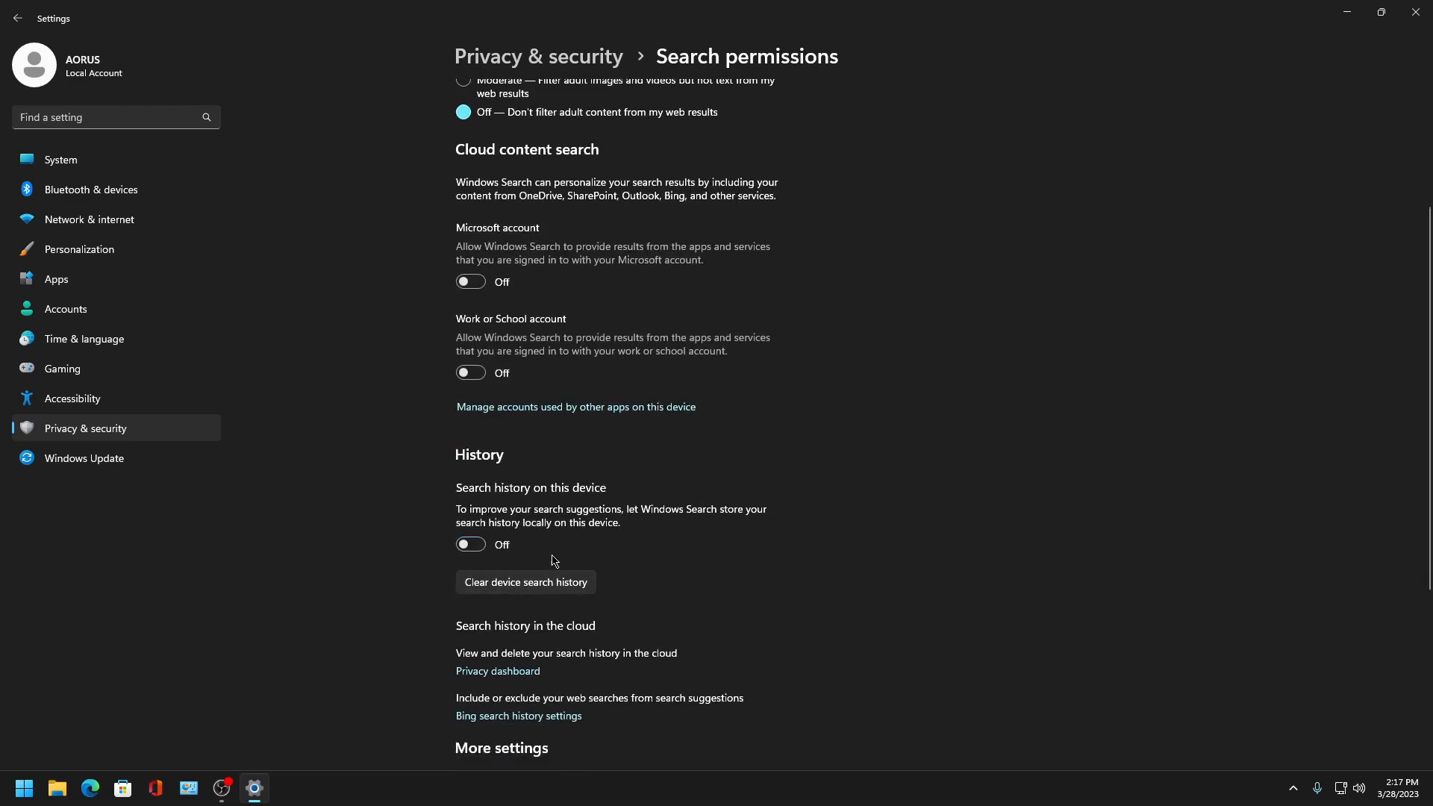
left_click(17, 18)
- Open the Searching Windows settings
scroll(531, 473, "down", 3)
left_click(549, 442)
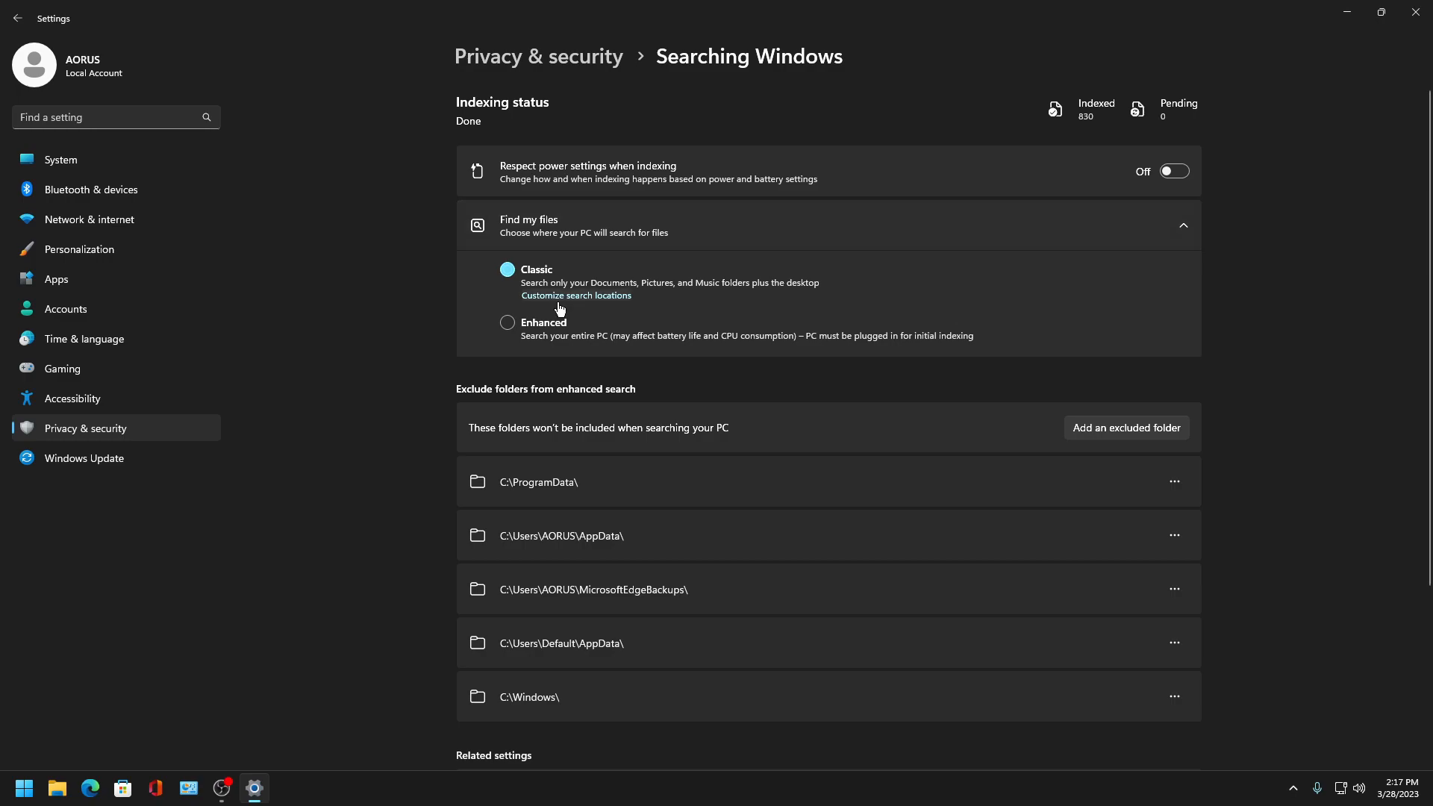
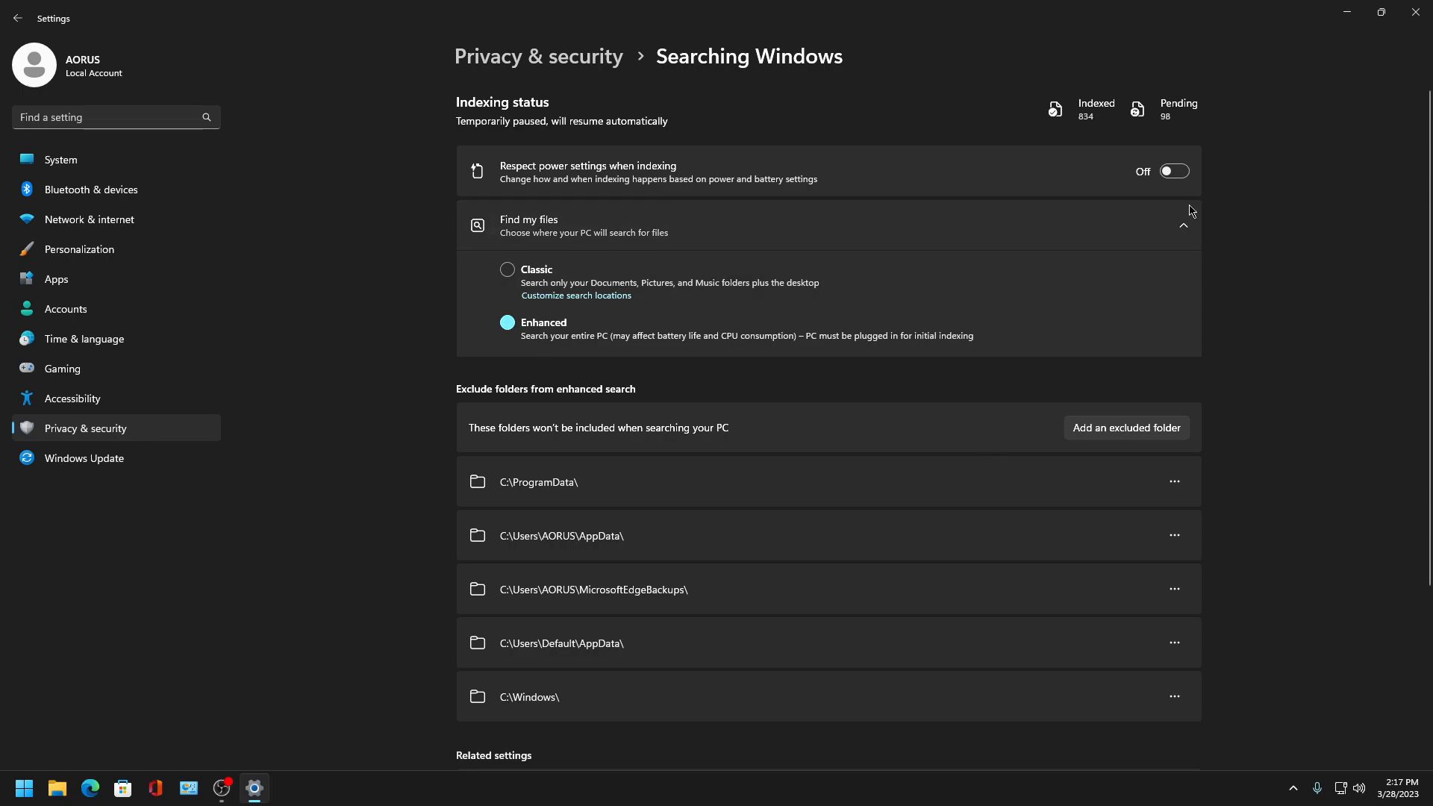
- Check the Advanced indexing options link on the Searching Windows page
scroll(597, 470, "down", 3)
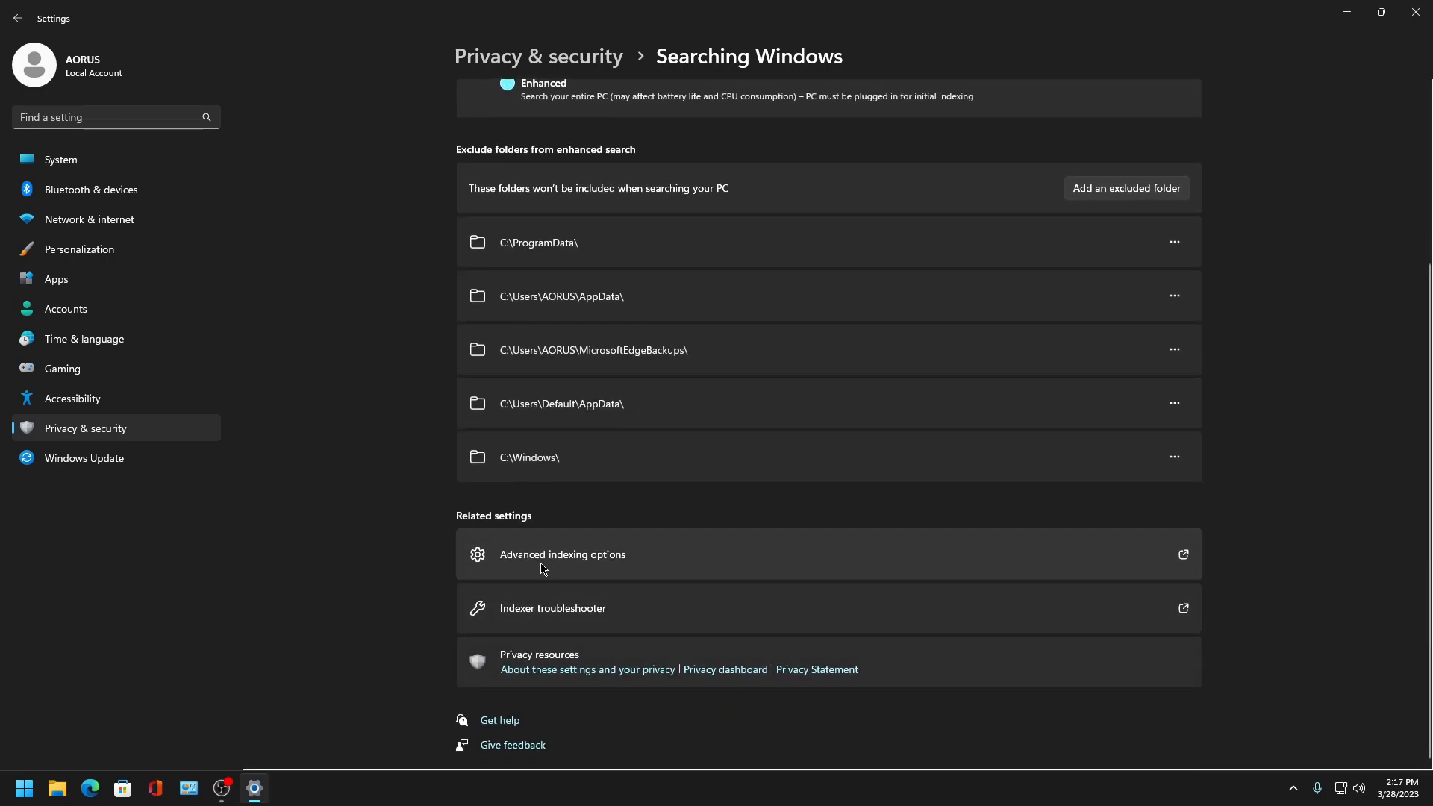
left_click(540, 559)
left_click(385, 53)
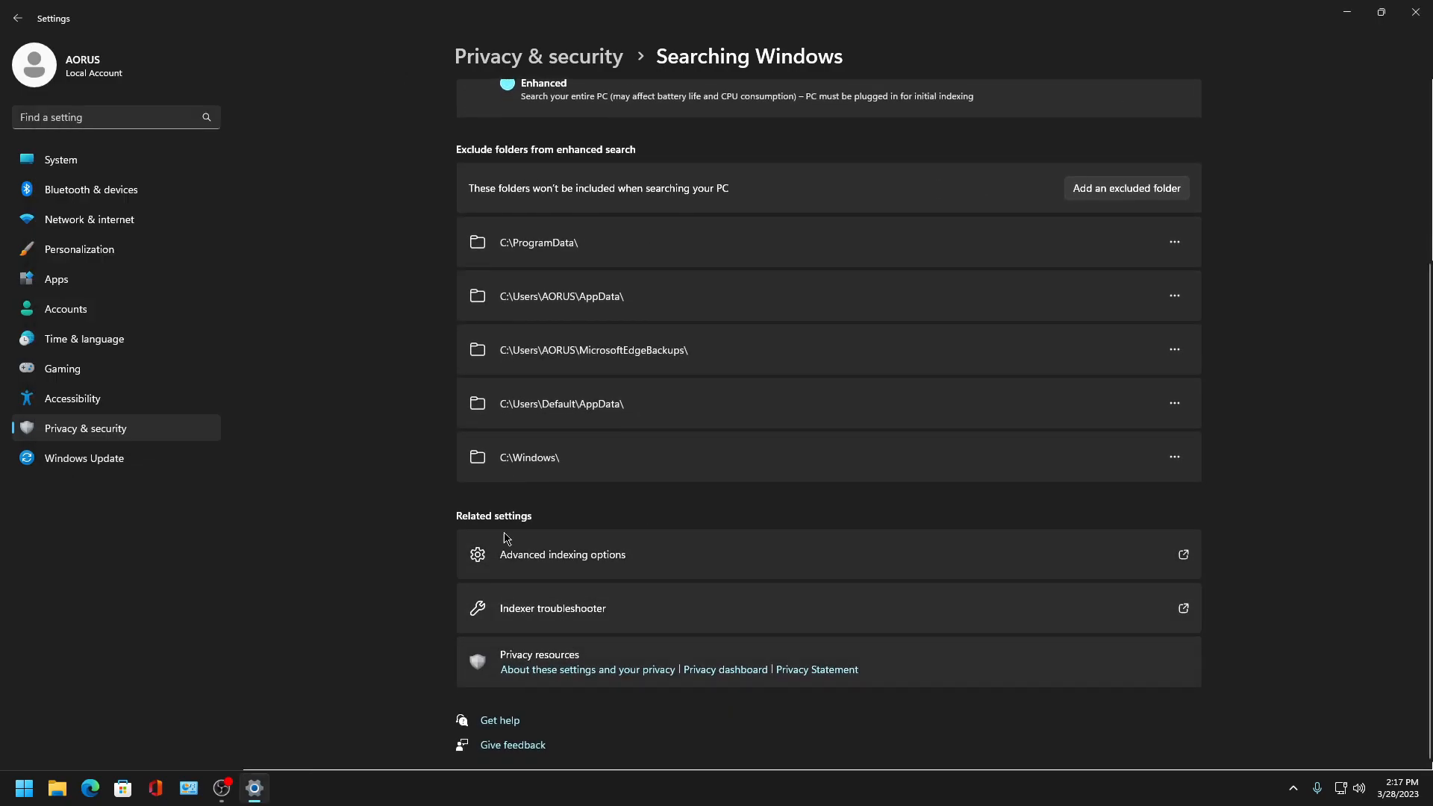
- Open Location permissions and turn off Allow location override
left_click(20, 20)
scroll(540, 474, "down", 1)
left_click(546, 412)
scroll(796, 266, "down", 2)
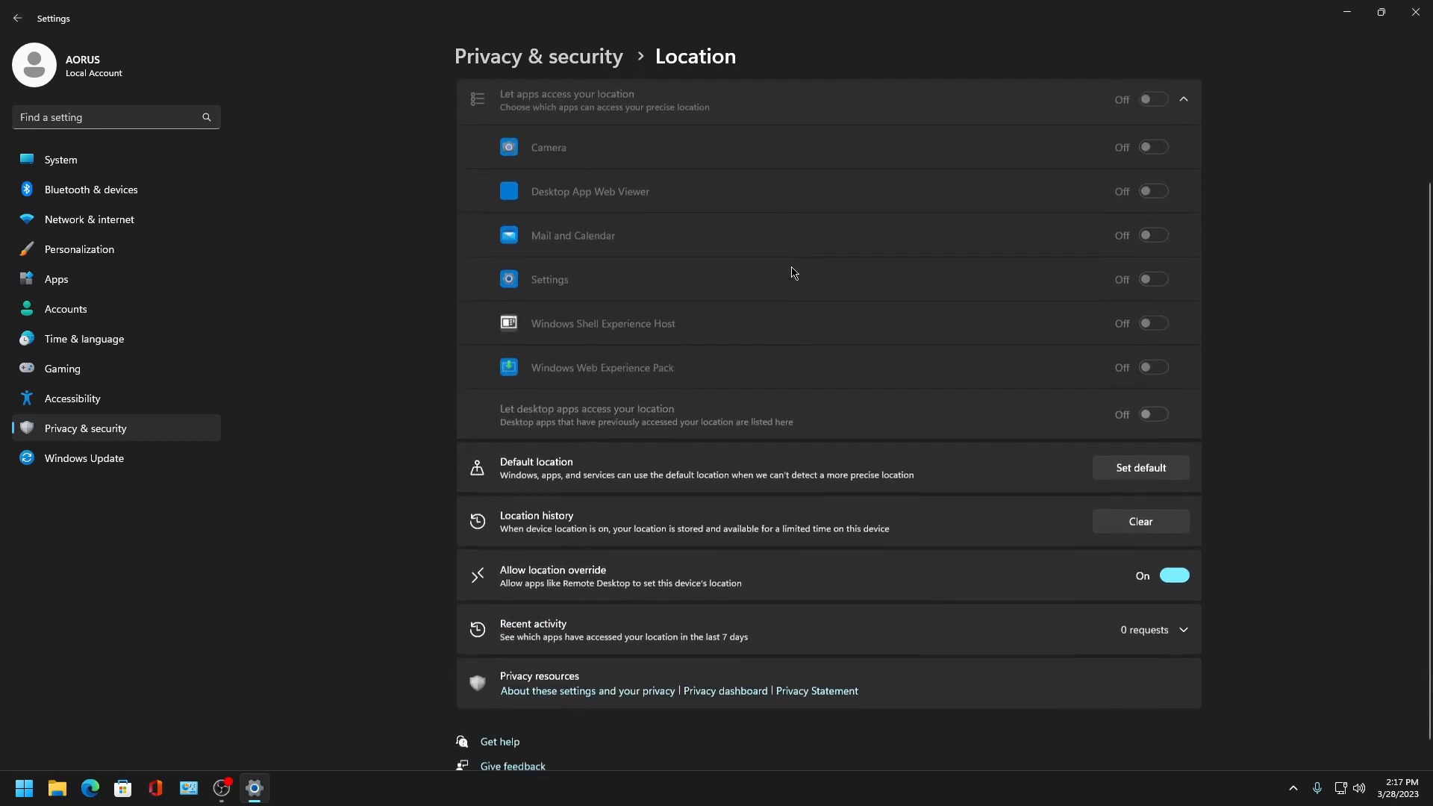
scroll(432, 246, "up", 2)
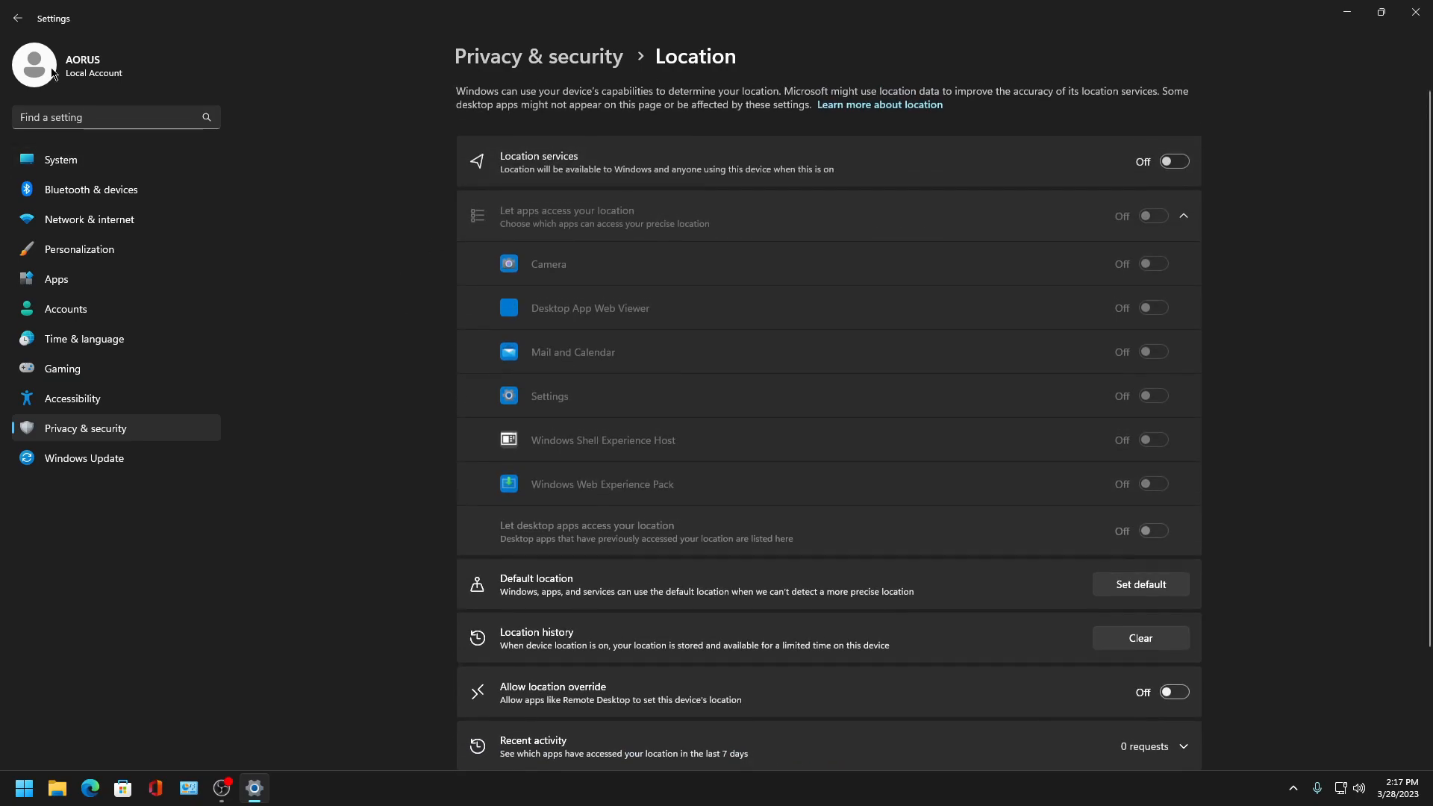
- Review the Camera and Microphone app permission pages
left_click(17, 17)
scroll(607, 624, "down", 5)
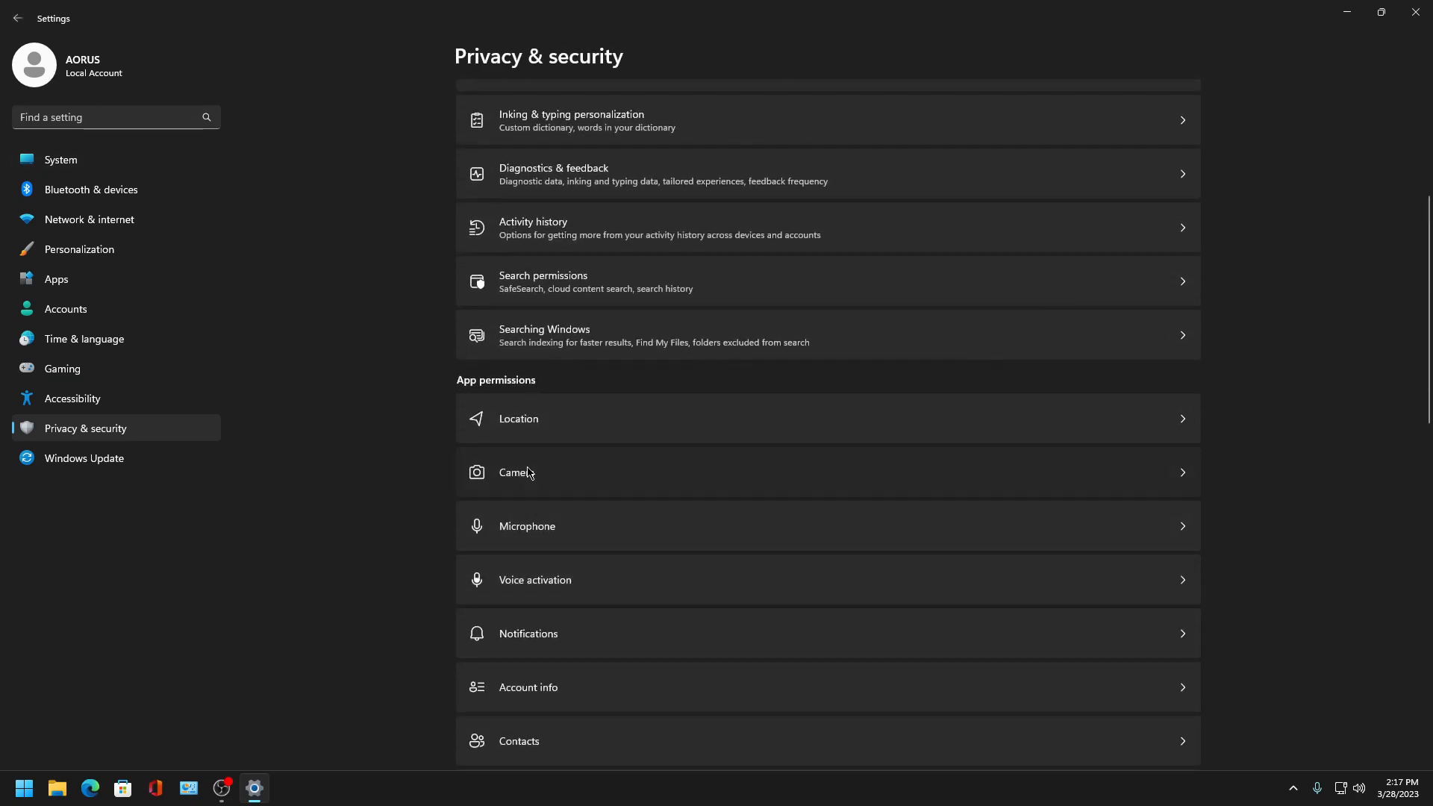
left_click(552, 563)
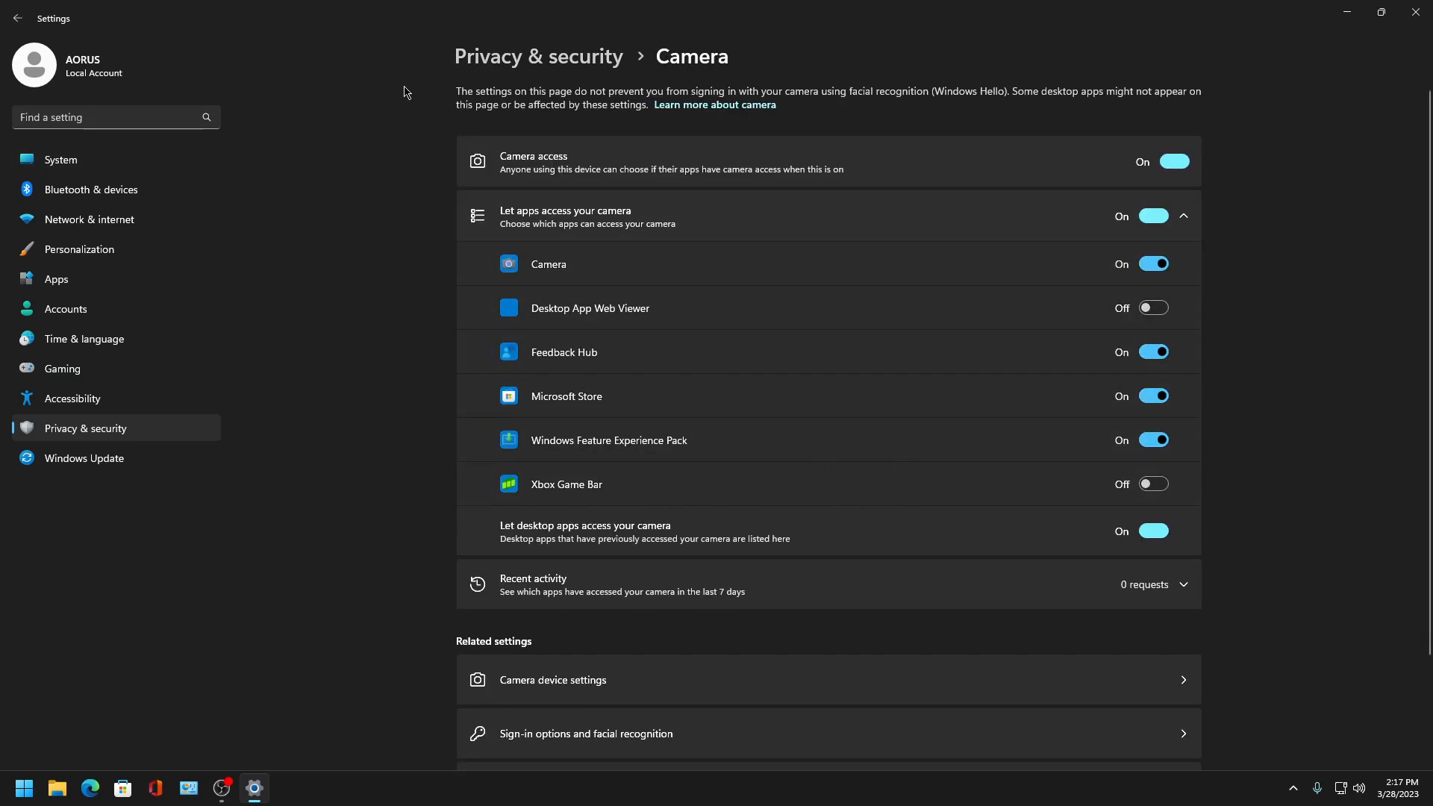
left_click(19, 20)
scroll(569, 563, "down", 3)
left_click(532, 644)
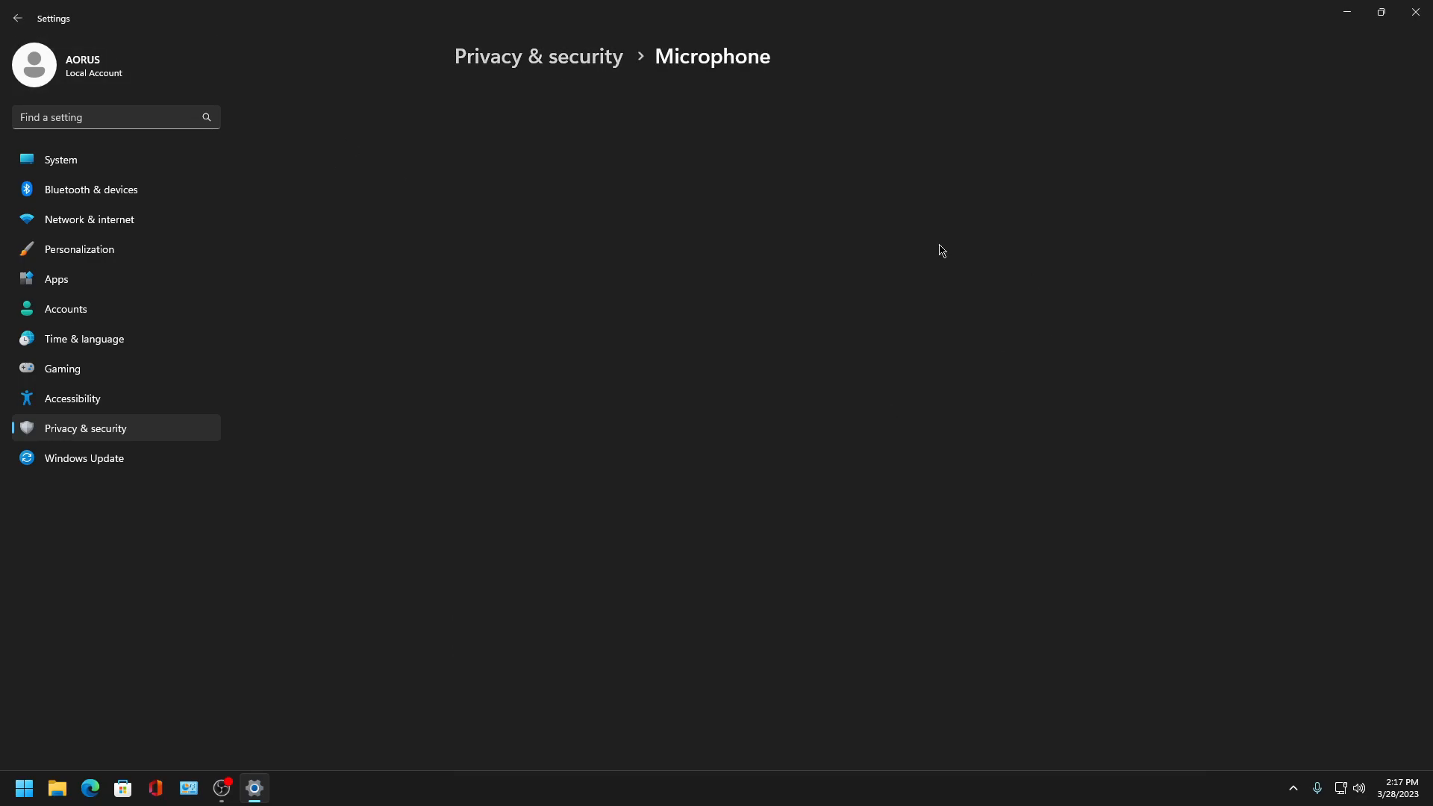
left_click(15, 19)
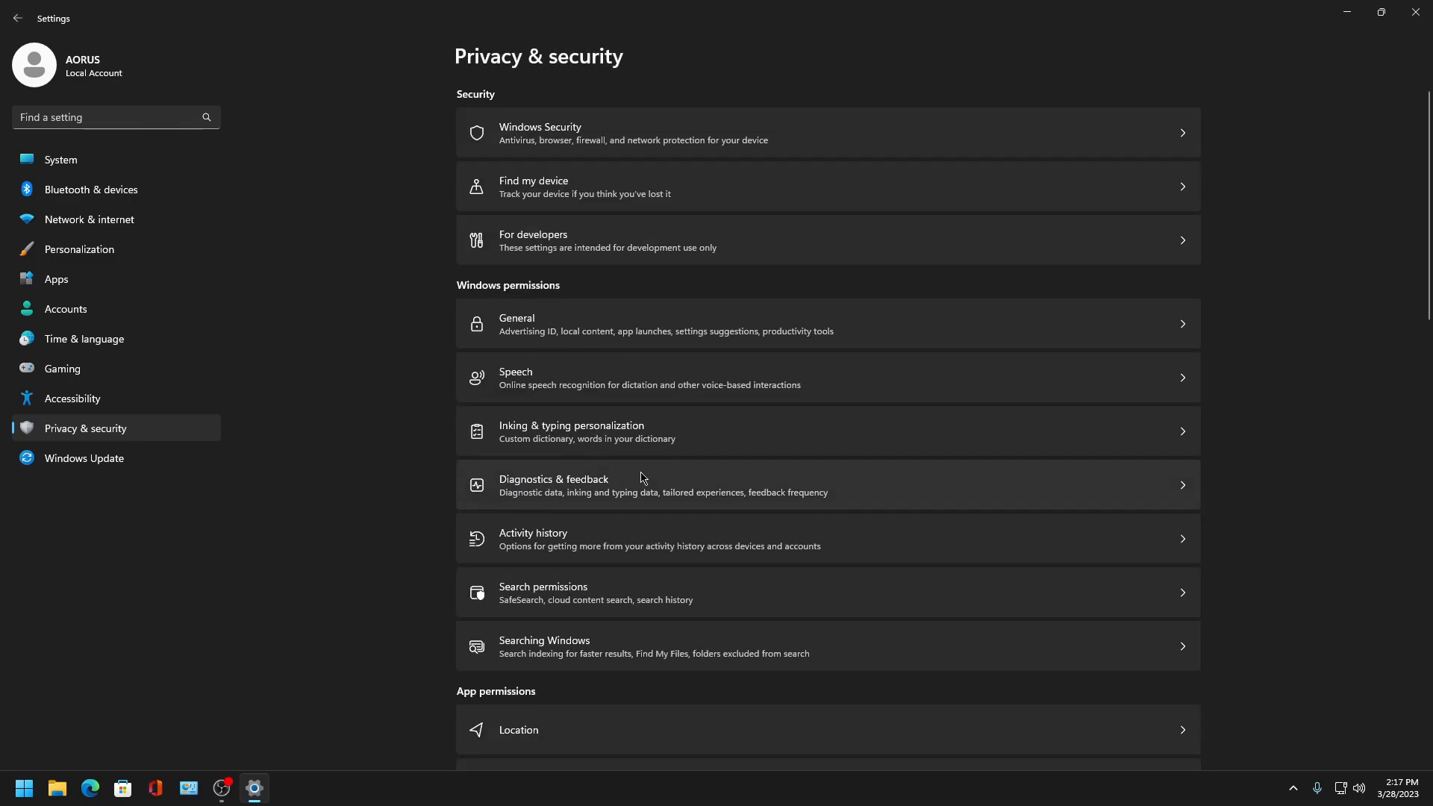
- Turn microphone access off and switch it back on
scroll(639, 473, "down", 3)
left_click(563, 579)
left_click(1153, 201)
left_click(1146, 160)
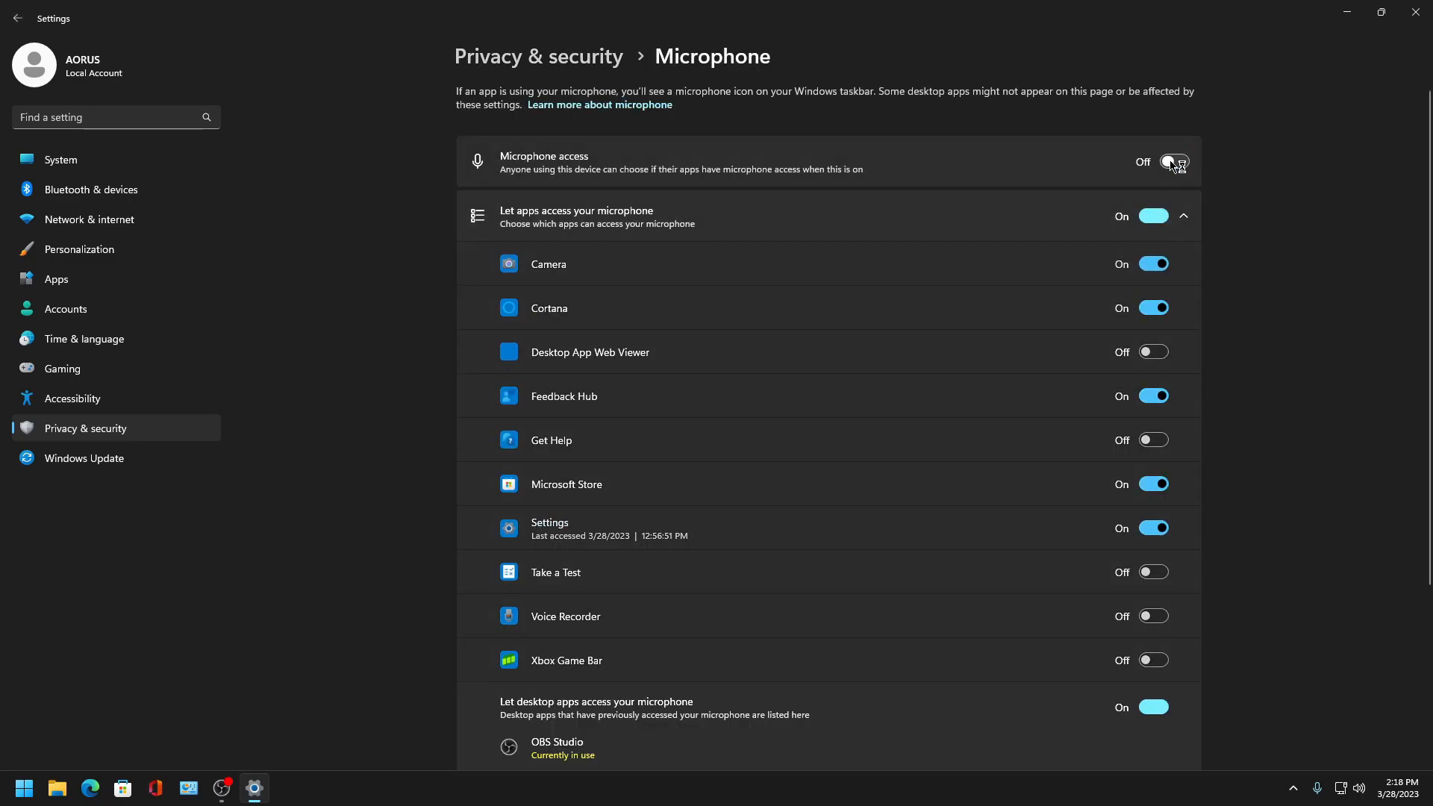
left_click(1173, 162)
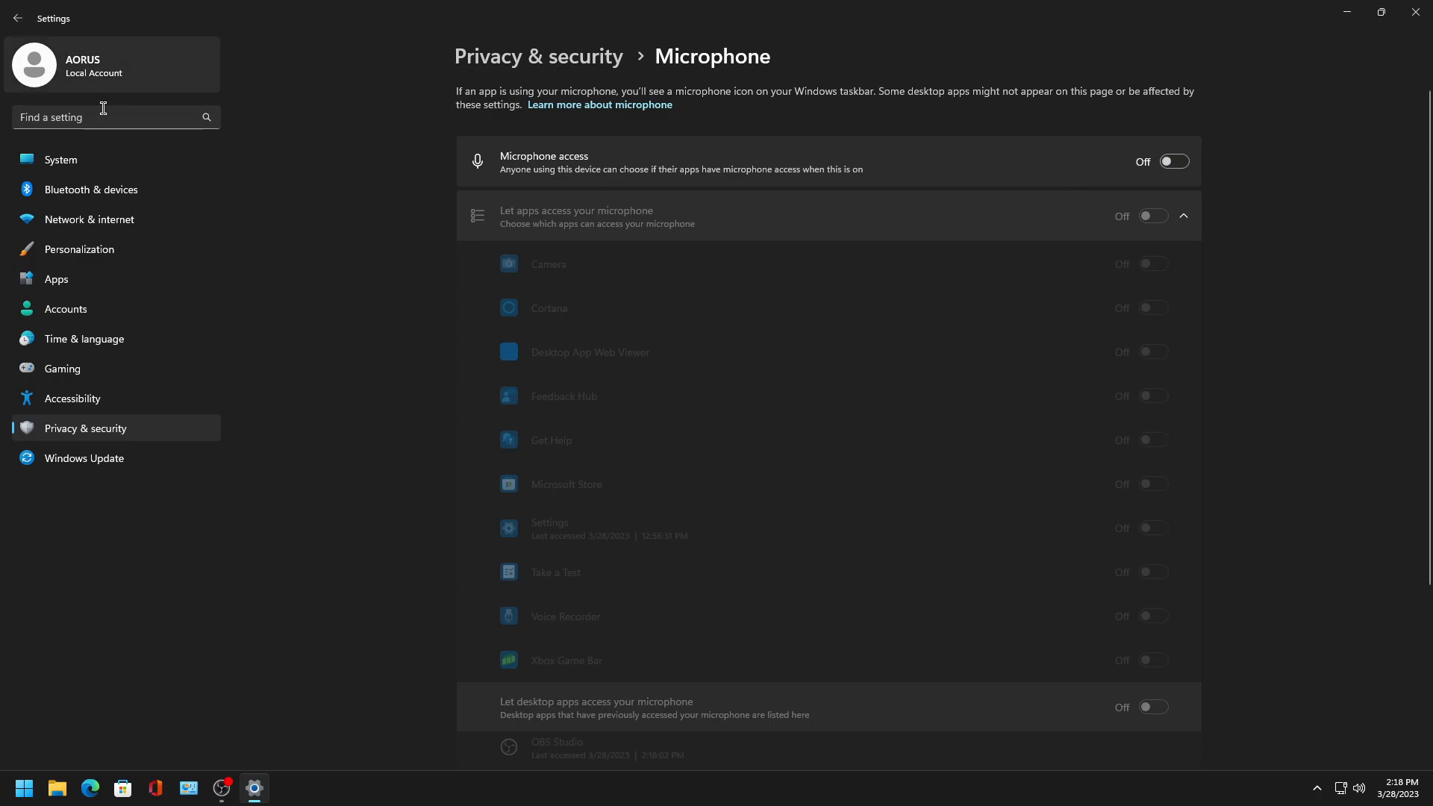
left_click(1167, 163)
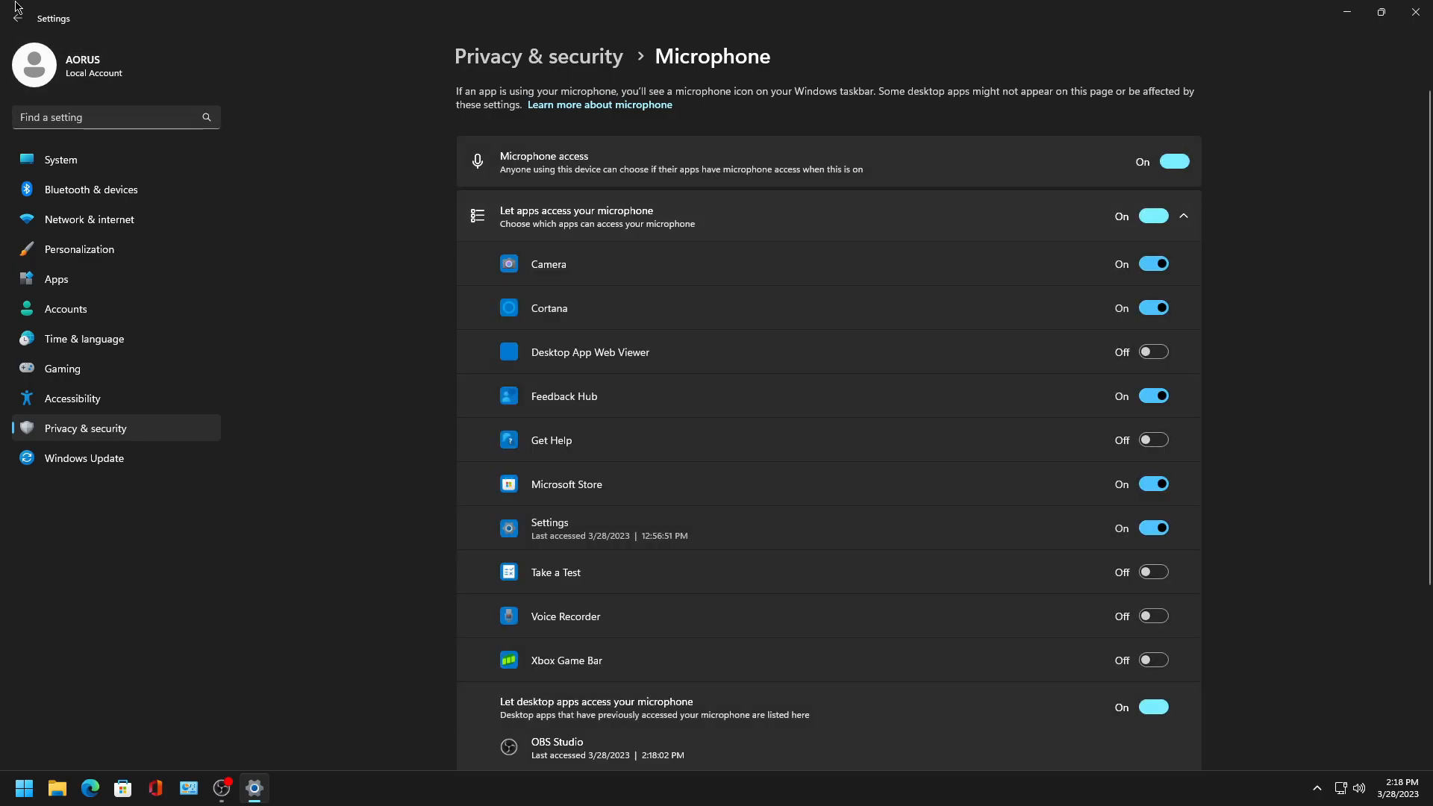
- Review the Voice activation permission settings
left_click(30, 30)
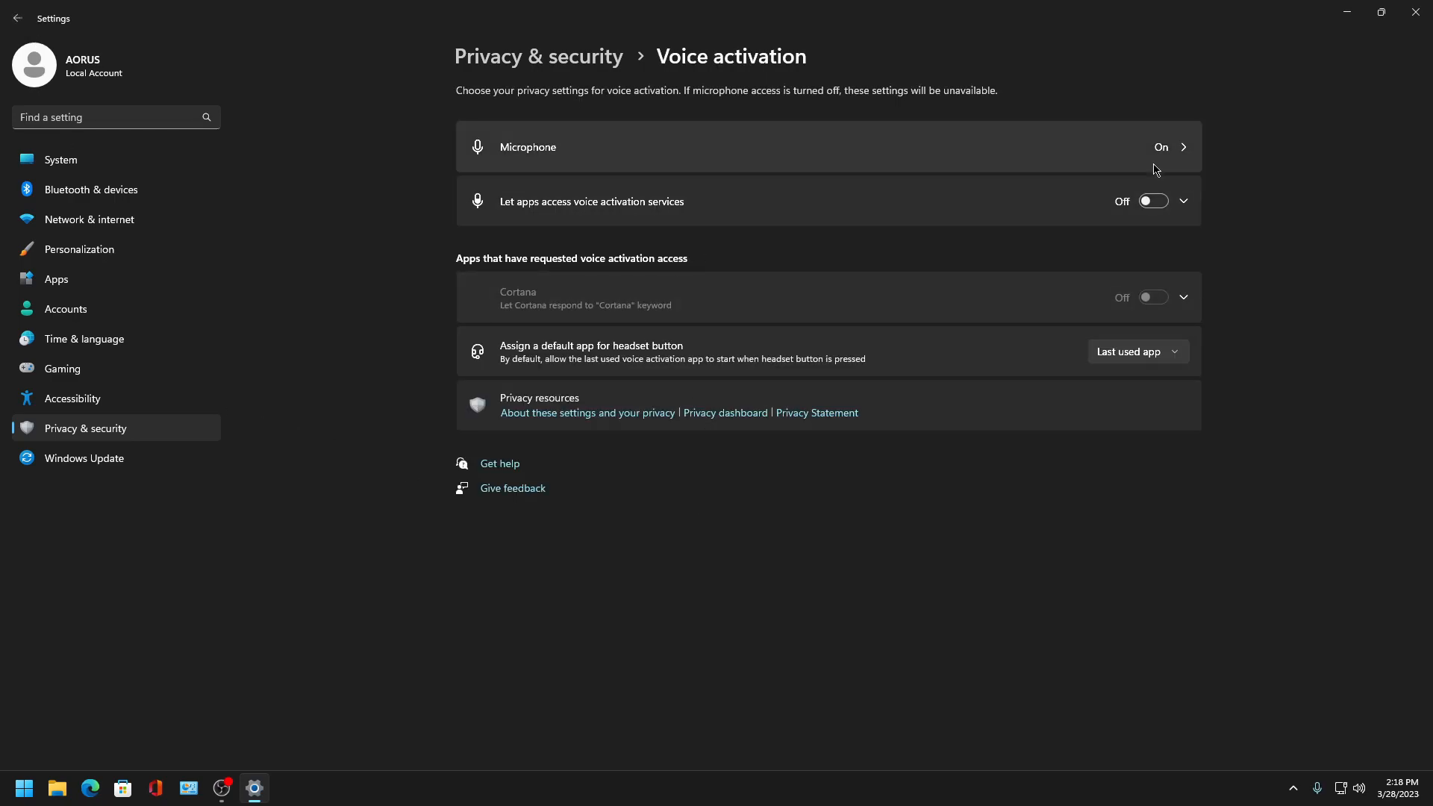
left_click(22, 21)
scroll(544, 522, "down", 6)
left_click(545, 473)
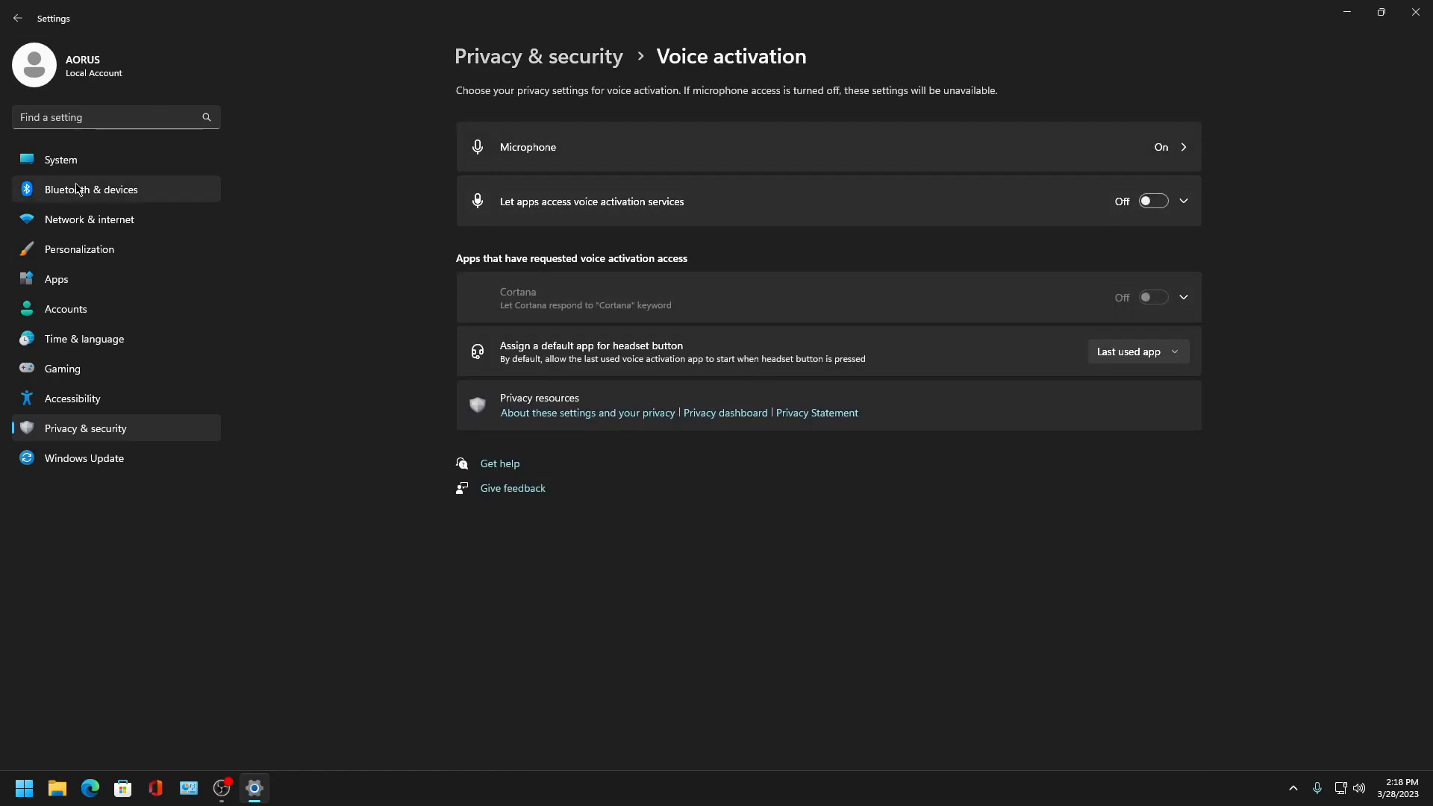
- Open Notifications permissions and turn off notification access for apps
left_click(16, 19)
scroll(537, 575, "down", 4)
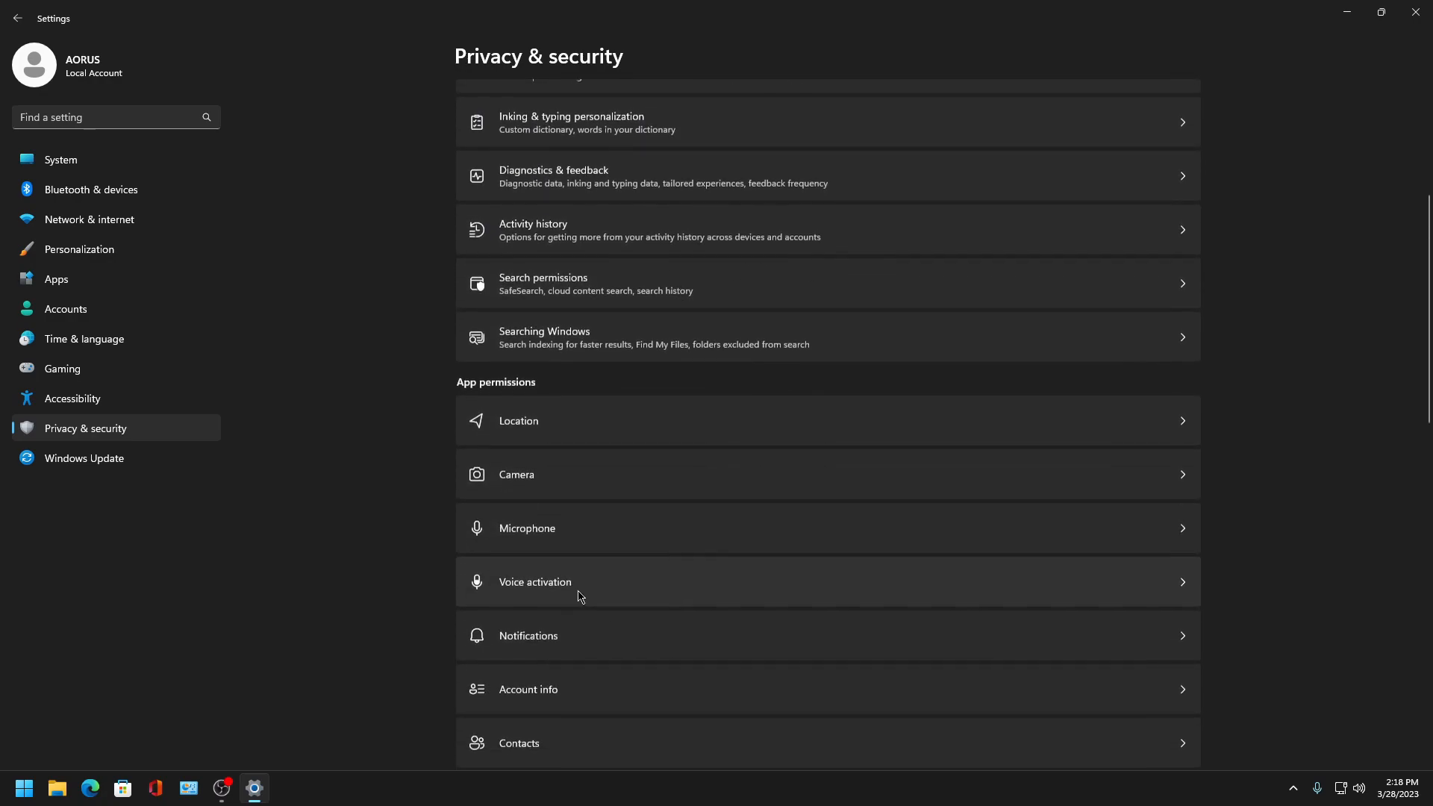
left_click(556, 646)
left_click(1173, 109)
- In Account info permissions, turn off letting apps access account info and account info access
left_click(17, 18)
scroll(698, 455, "down", 6)
left_click(558, 385)
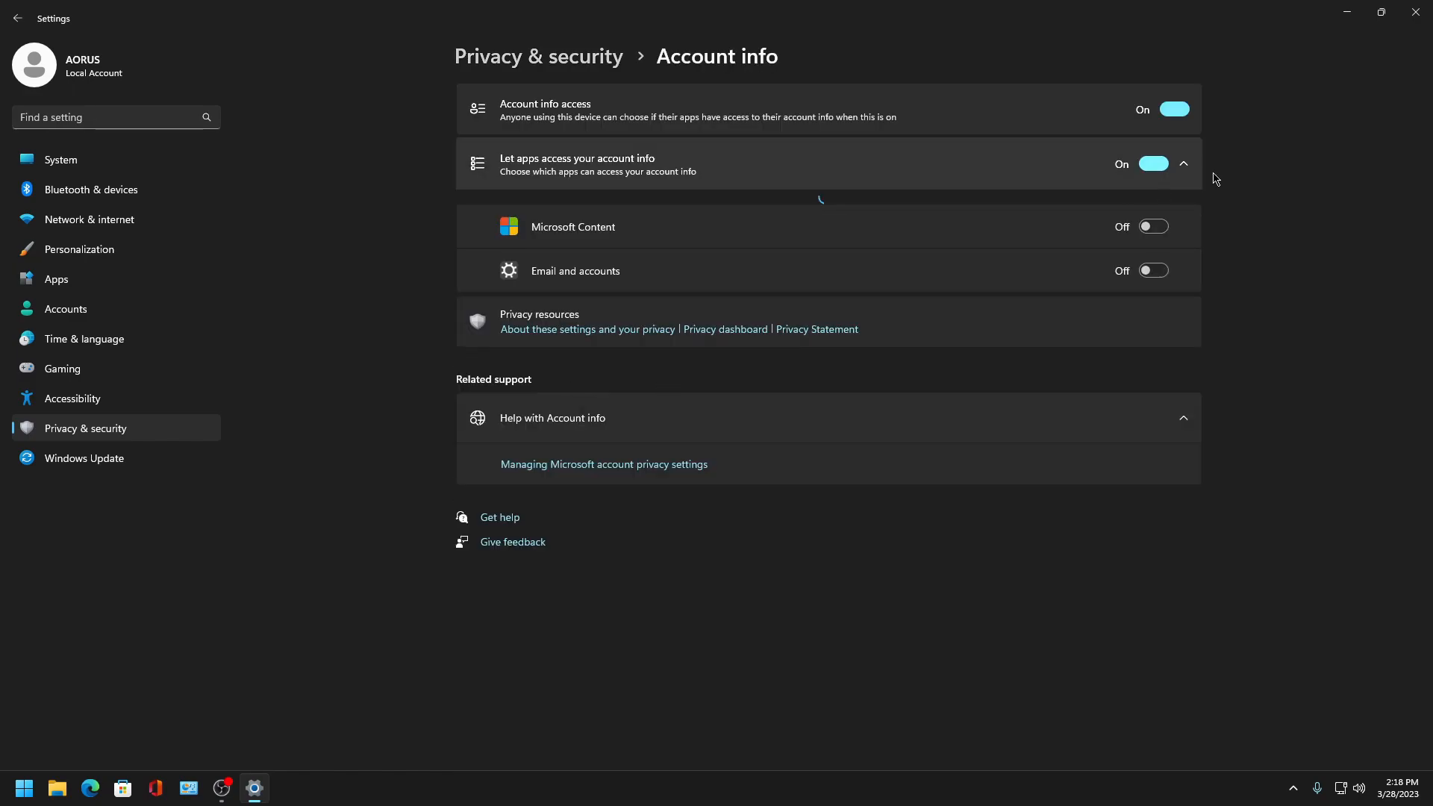
left_click(1152, 164)
left_click(1174, 109)
- In Contacts permissions, turn off app and contacts access and expand the recent activity list
left_click(17, 19)
scroll(620, 515, "down", 5)
left_click(558, 655)
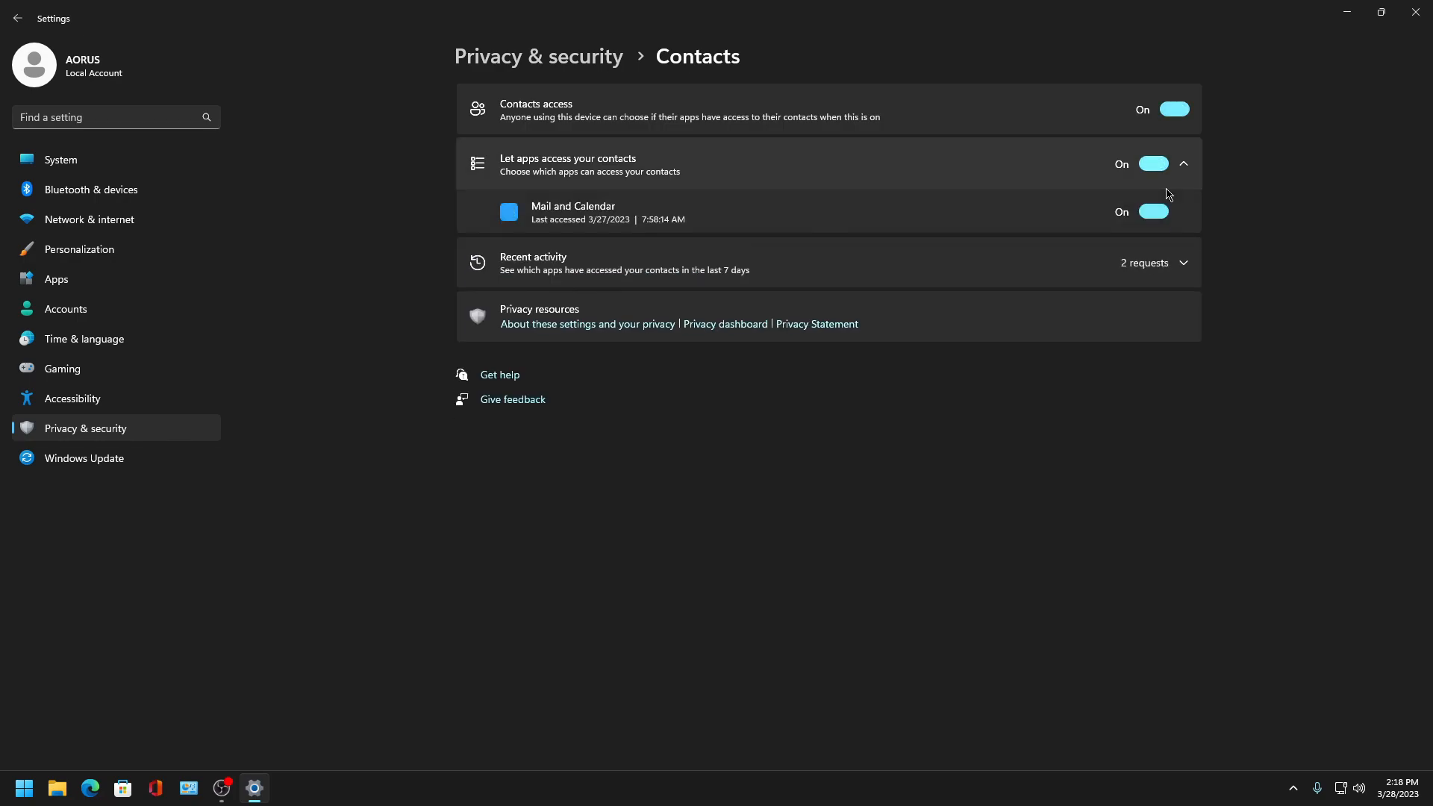
left_click(1154, 163)
left_click(1173, 110)
left_click(1157, 217)
left_click(1186, 223)
left_click(1194, 226)
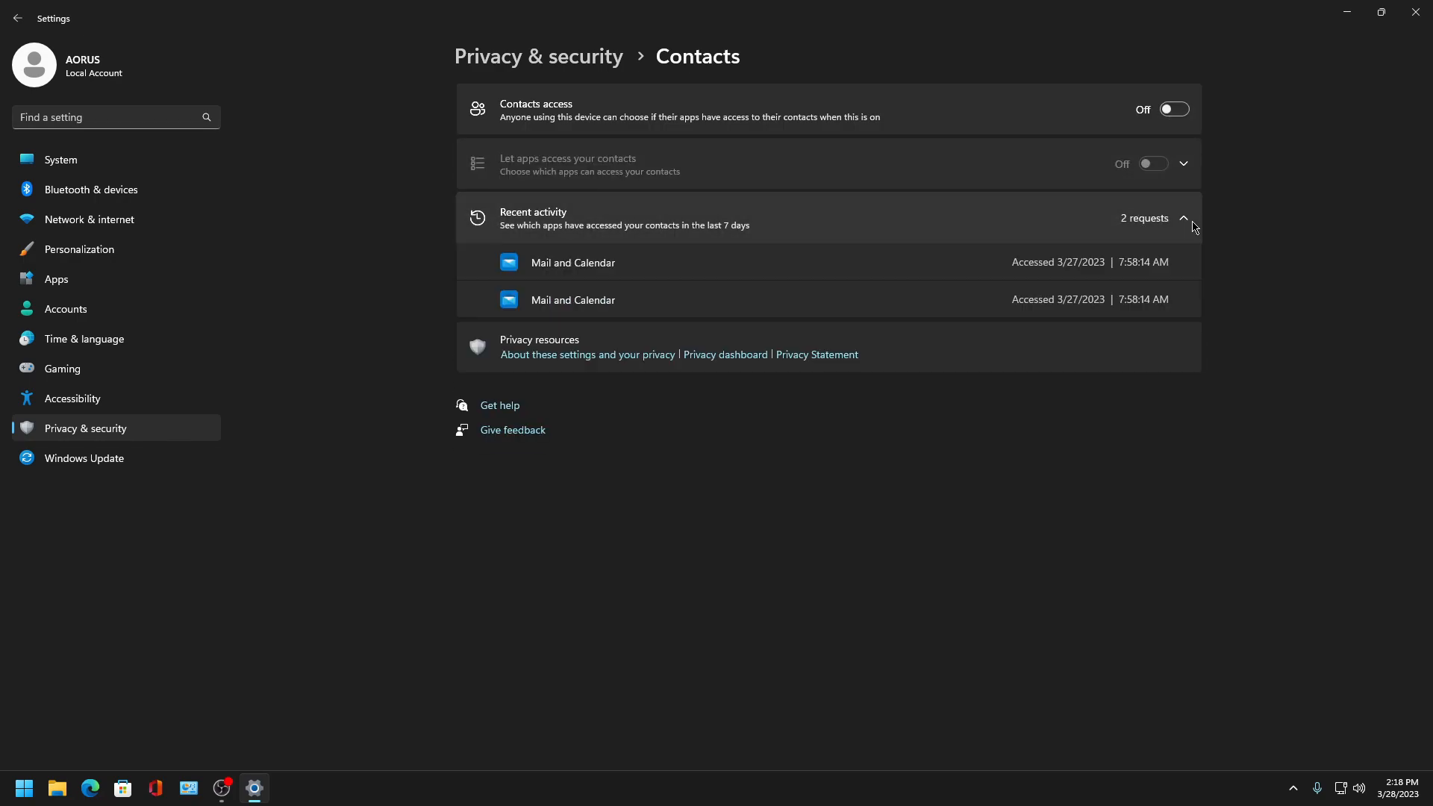
- Open Calendar permissions and expand the list of apps allowed calendar access
left_click(19, 18)
scroll(633, 473, "down", 5)
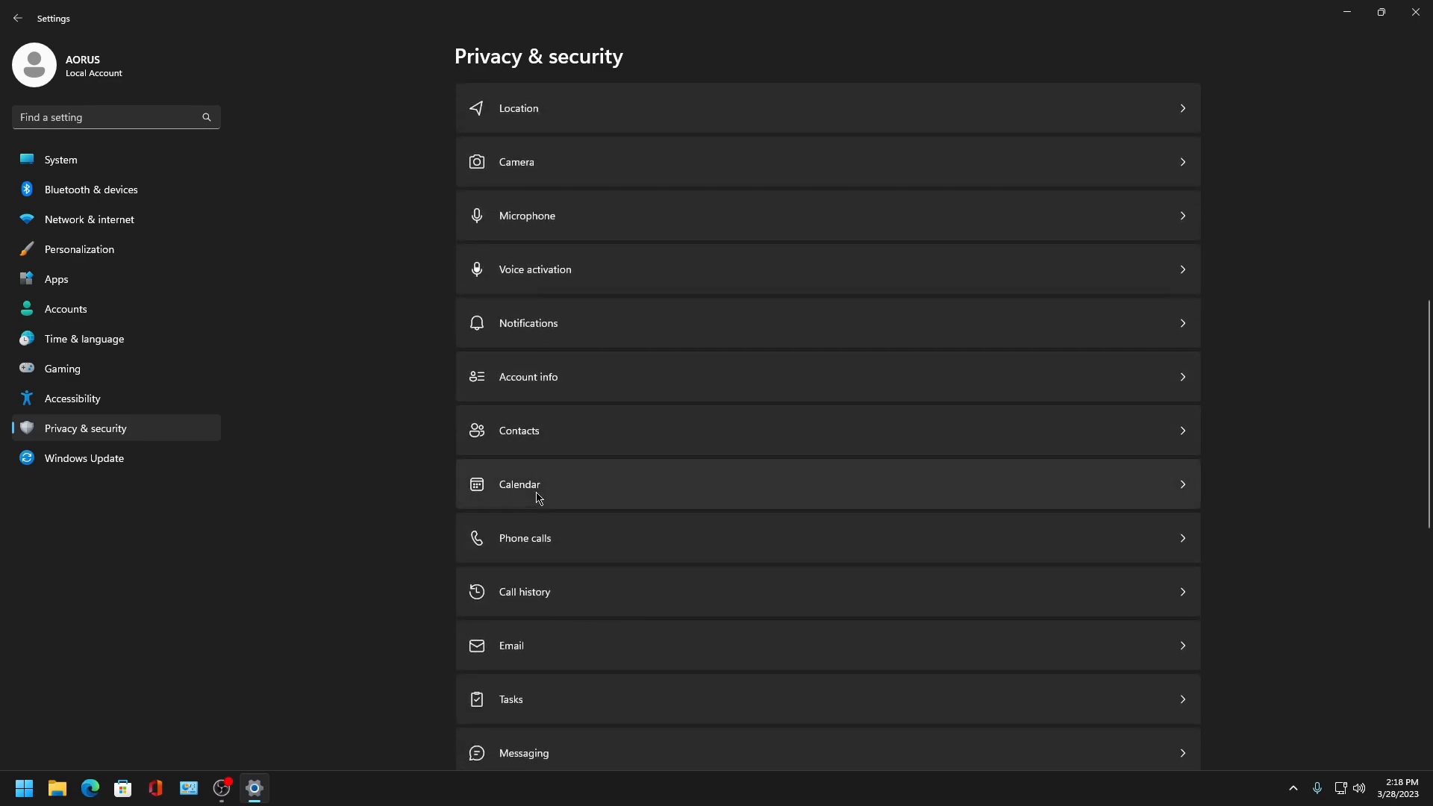
left_click(534, 496)
left_click(1183, 163)
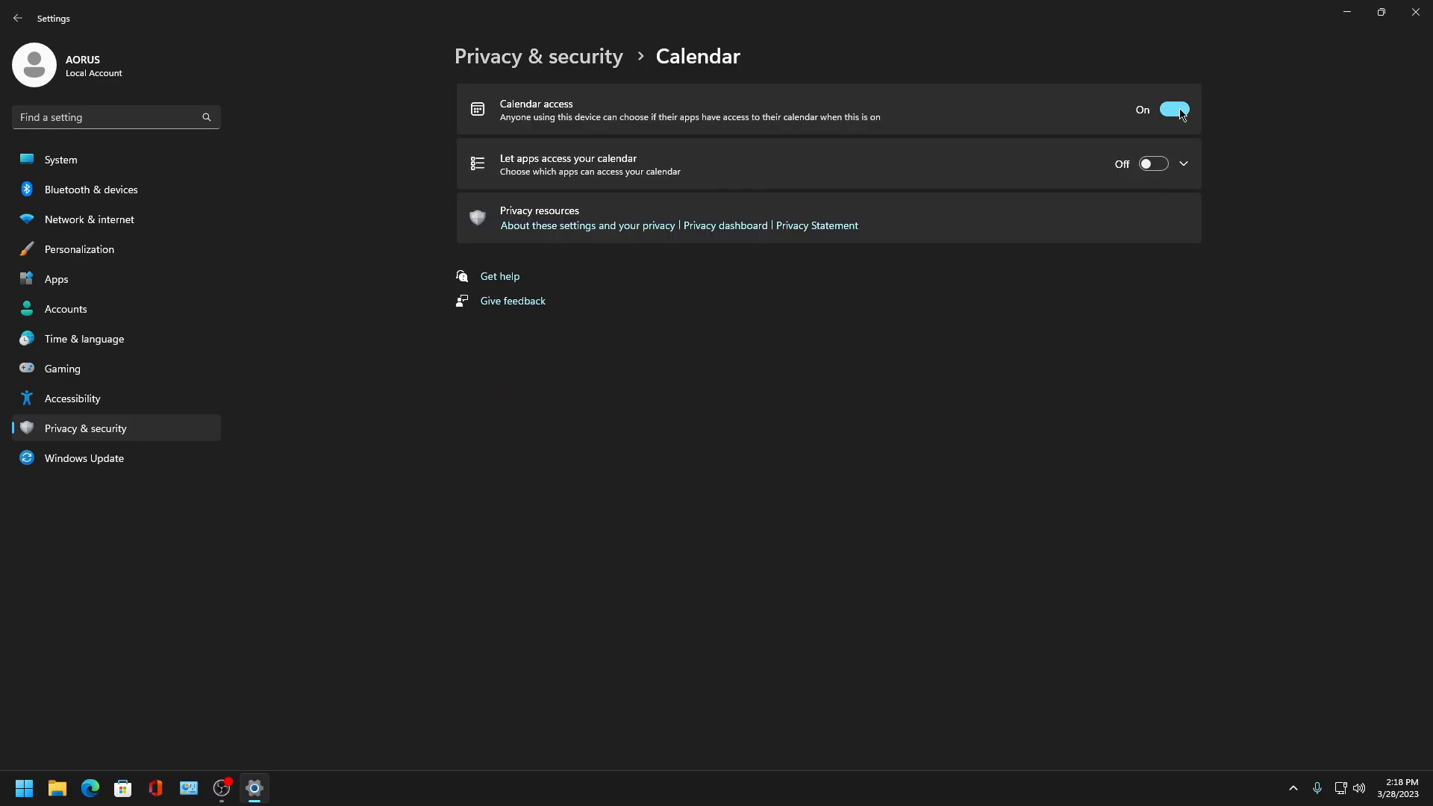
- Check the Phone calls permission page
left_click(18, 18)
scroll(560, 496, "down", 8)
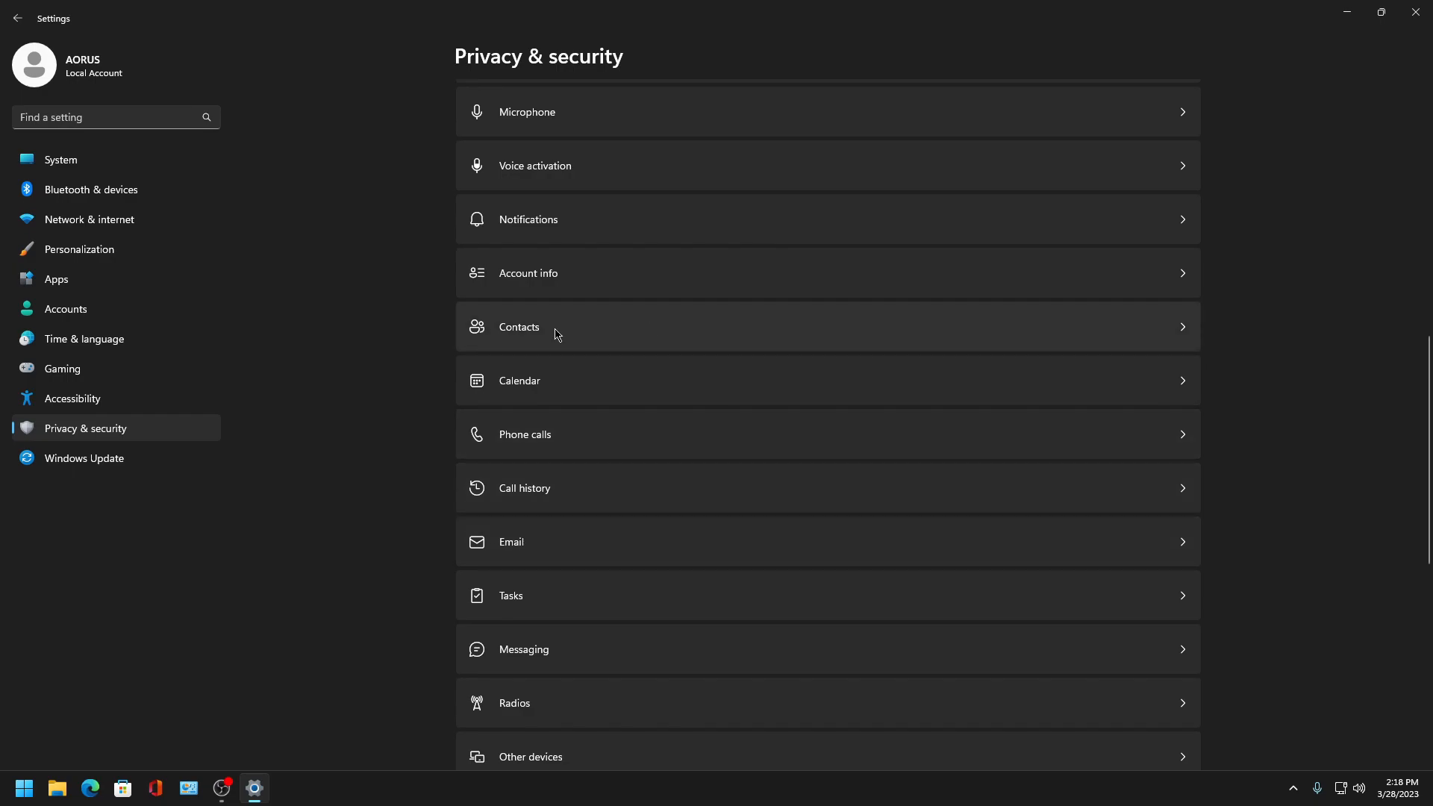
left_click(586, 439)
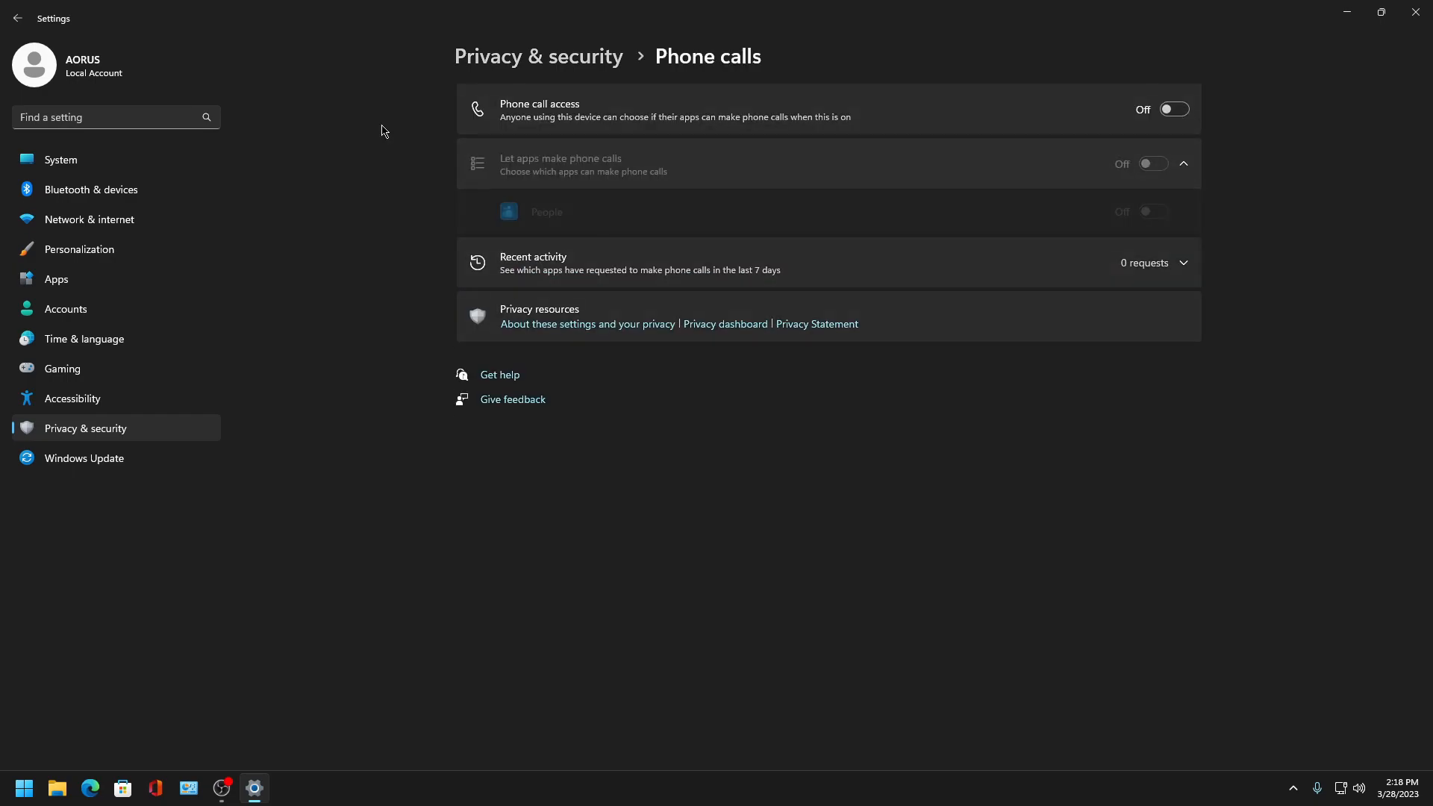
- Open Call history permissions and turn off call history access
left_click(18, 18)
scroll(633, 434, "down", 8)
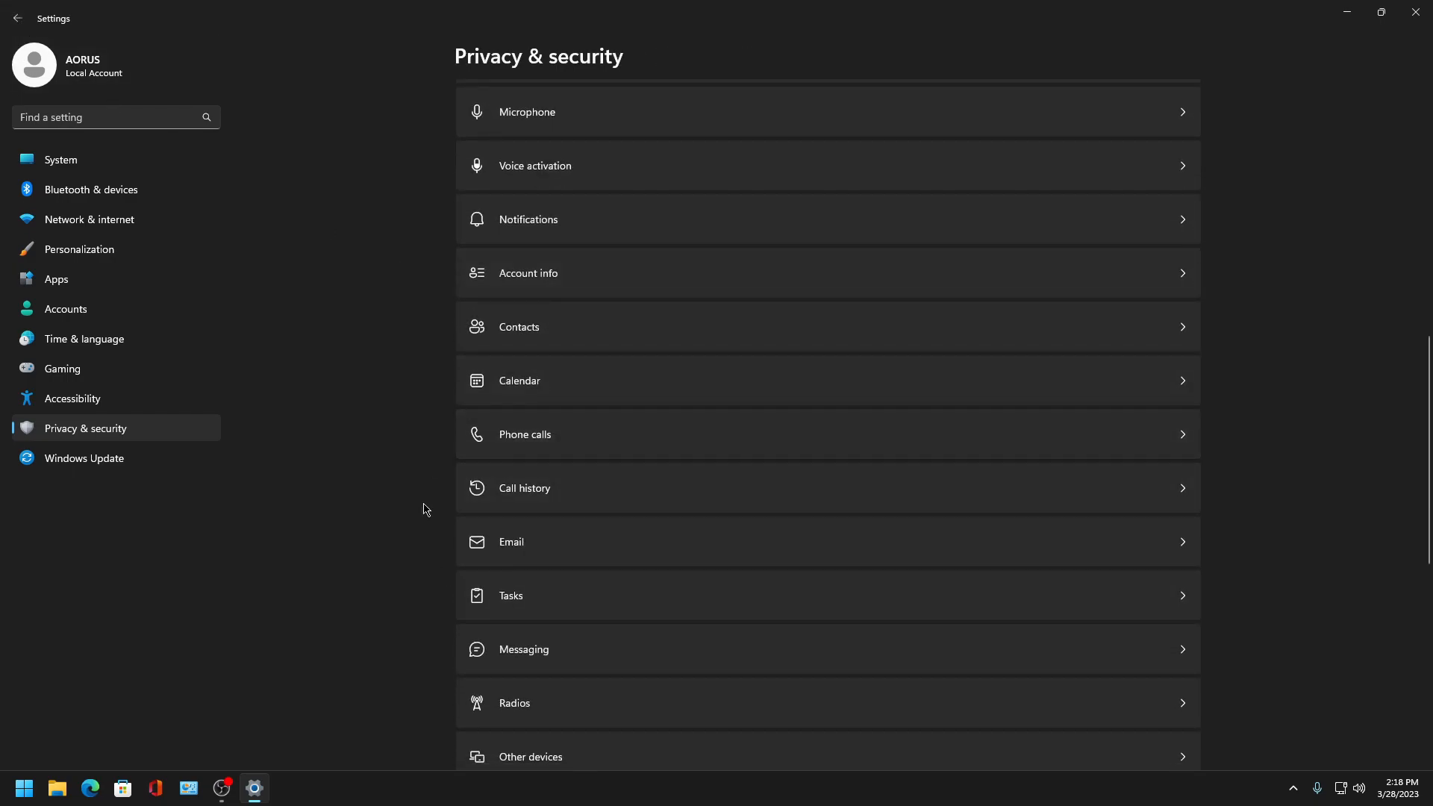
left_click(563, 504)
left_click(1176, 111)
- Open Email permissions and turn off email access
left_click(18, 18)
scroll(556, 506, "down", 15)
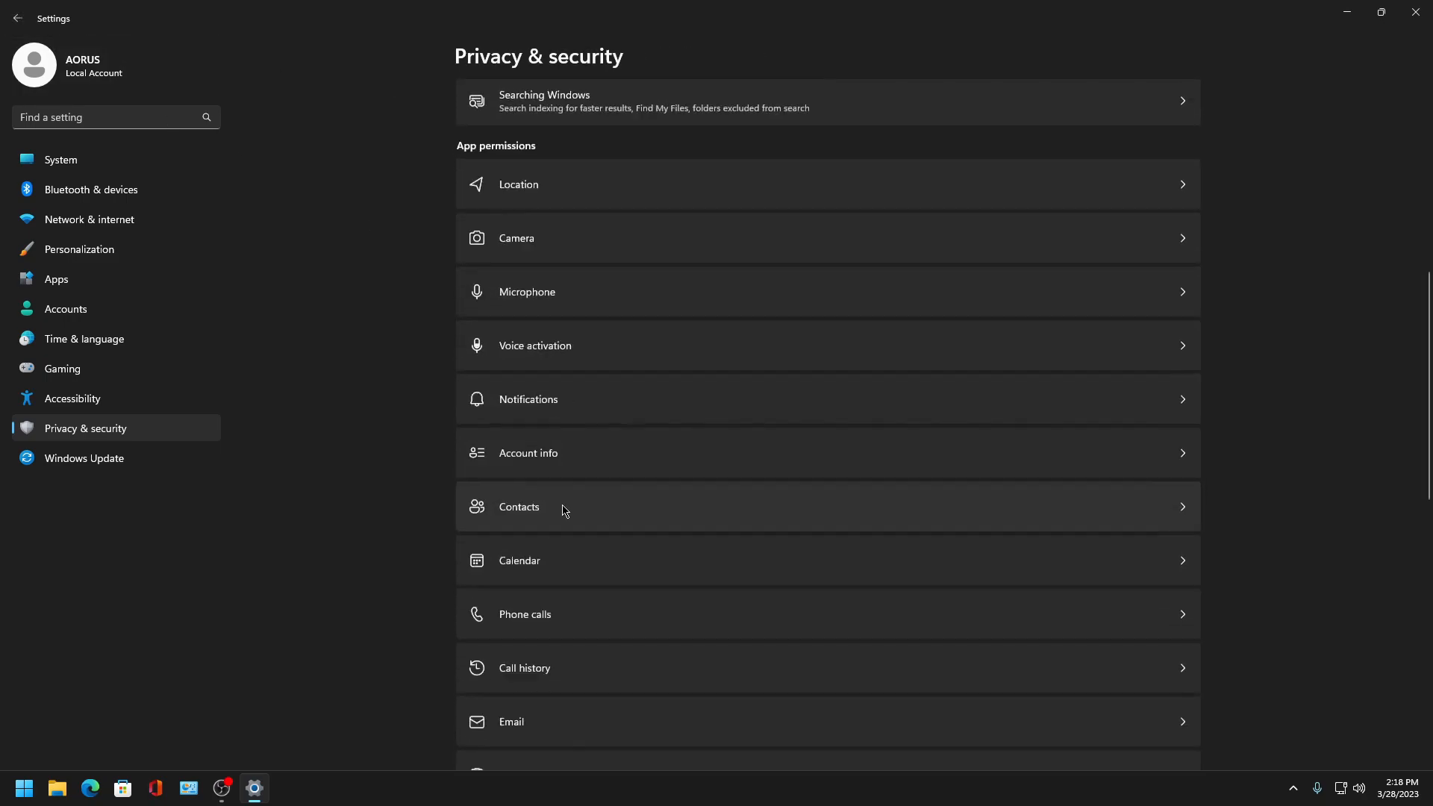
scroll(603, 443, "up", 5)
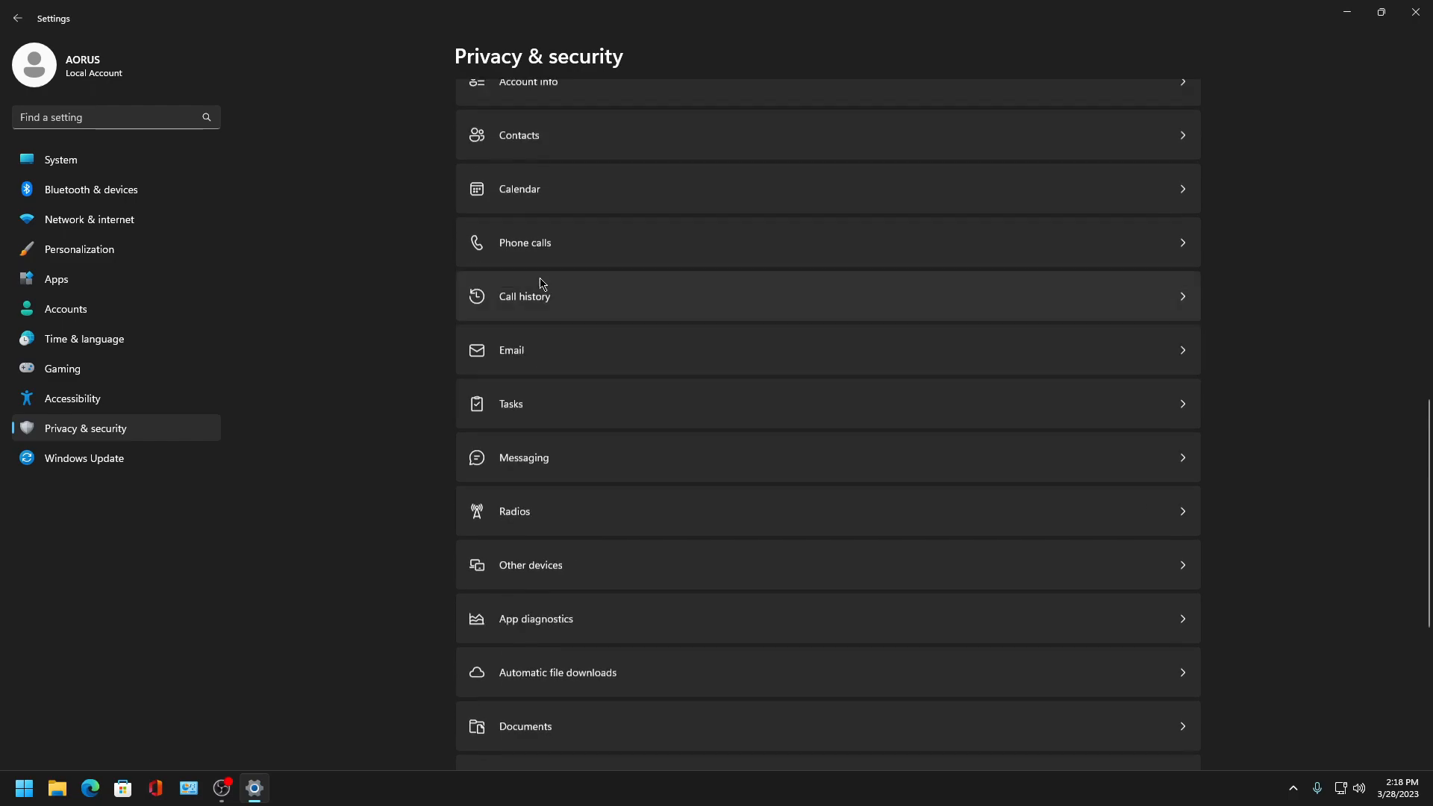
left_click(526, 442)
left_click(1161, 163)
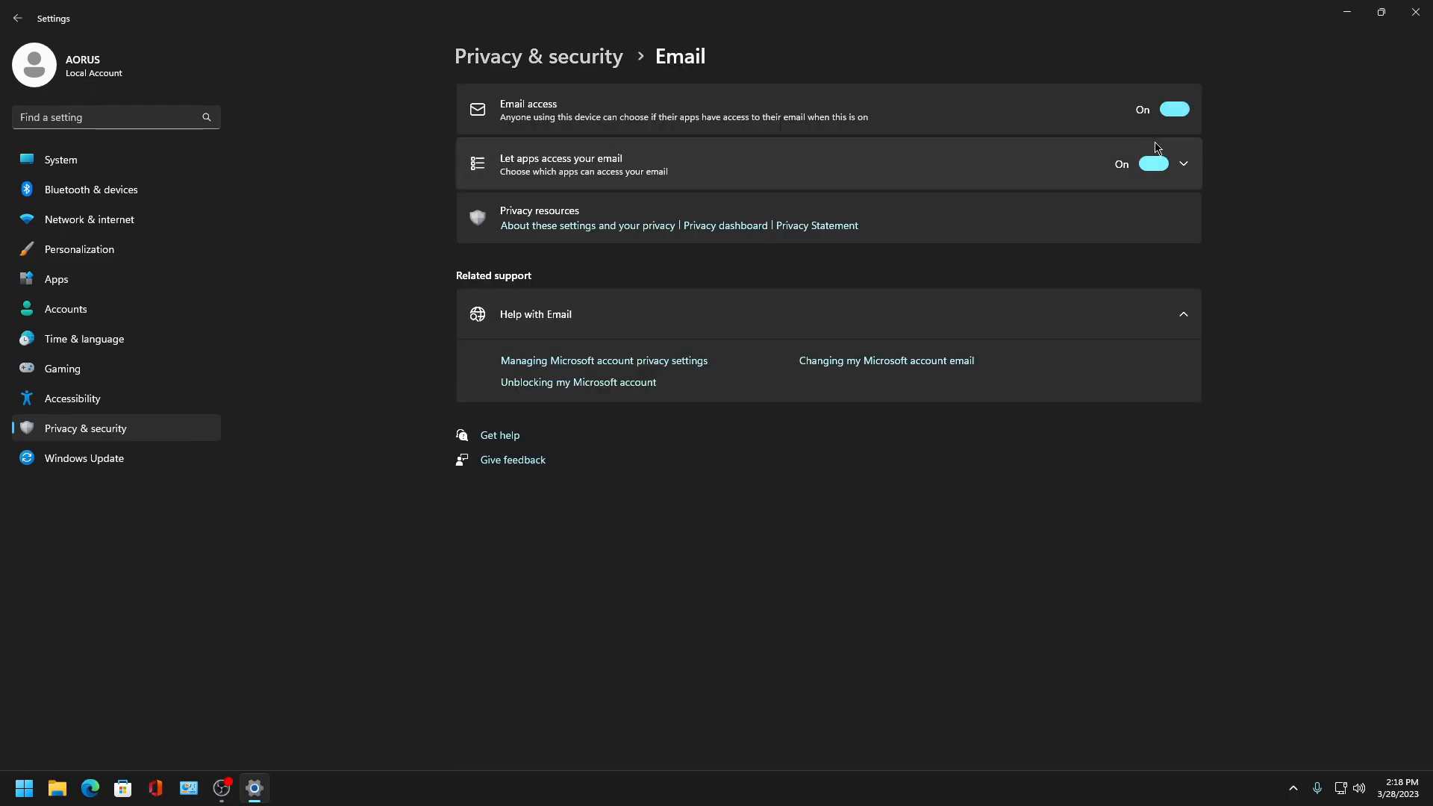
- Open Tasks permissions and turn off tasks access for apps and the device
left_click(18, 18)
scroll(586, 263, "down", 12)
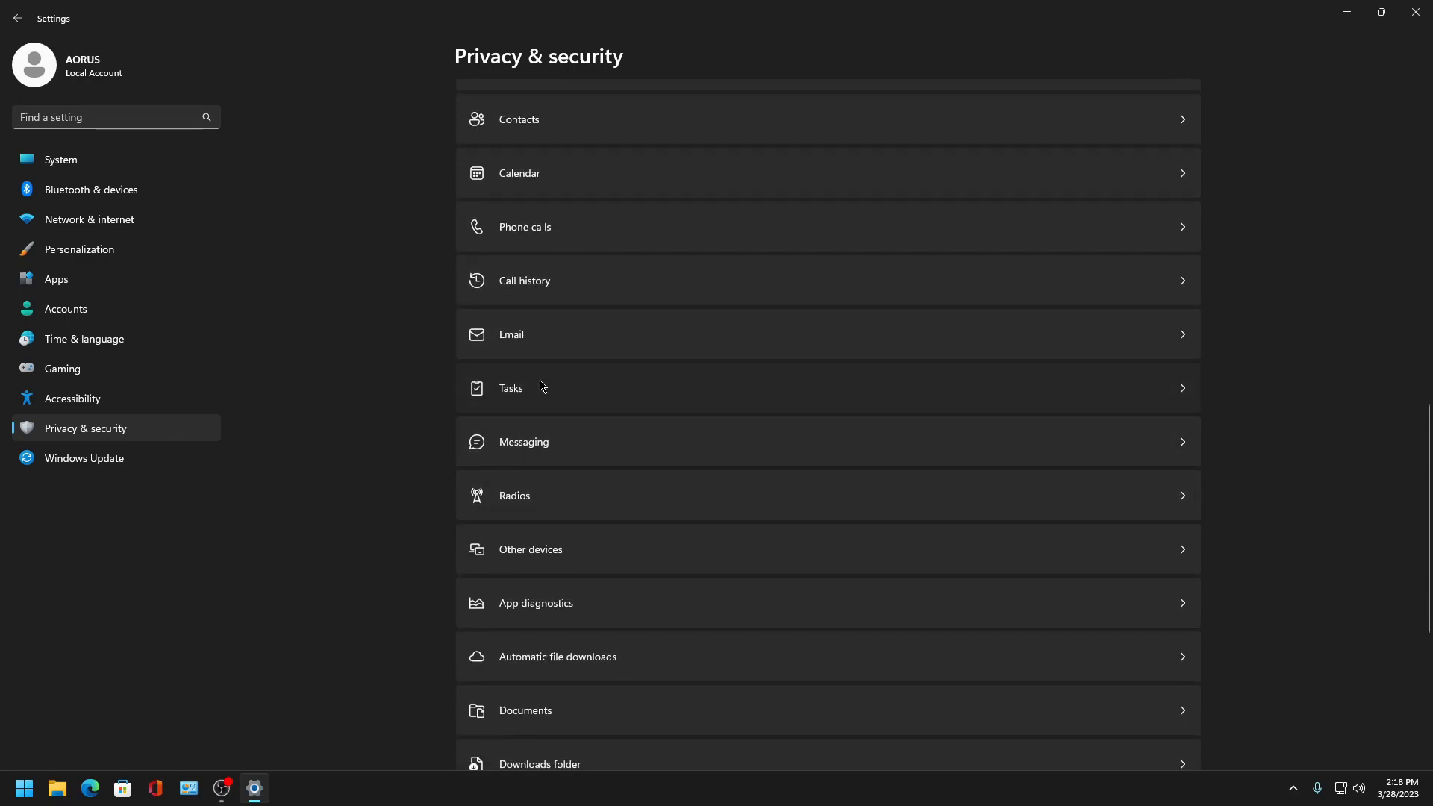
left_click(542, 385)
left_click(1182, 167)
left_click(1176, 101)
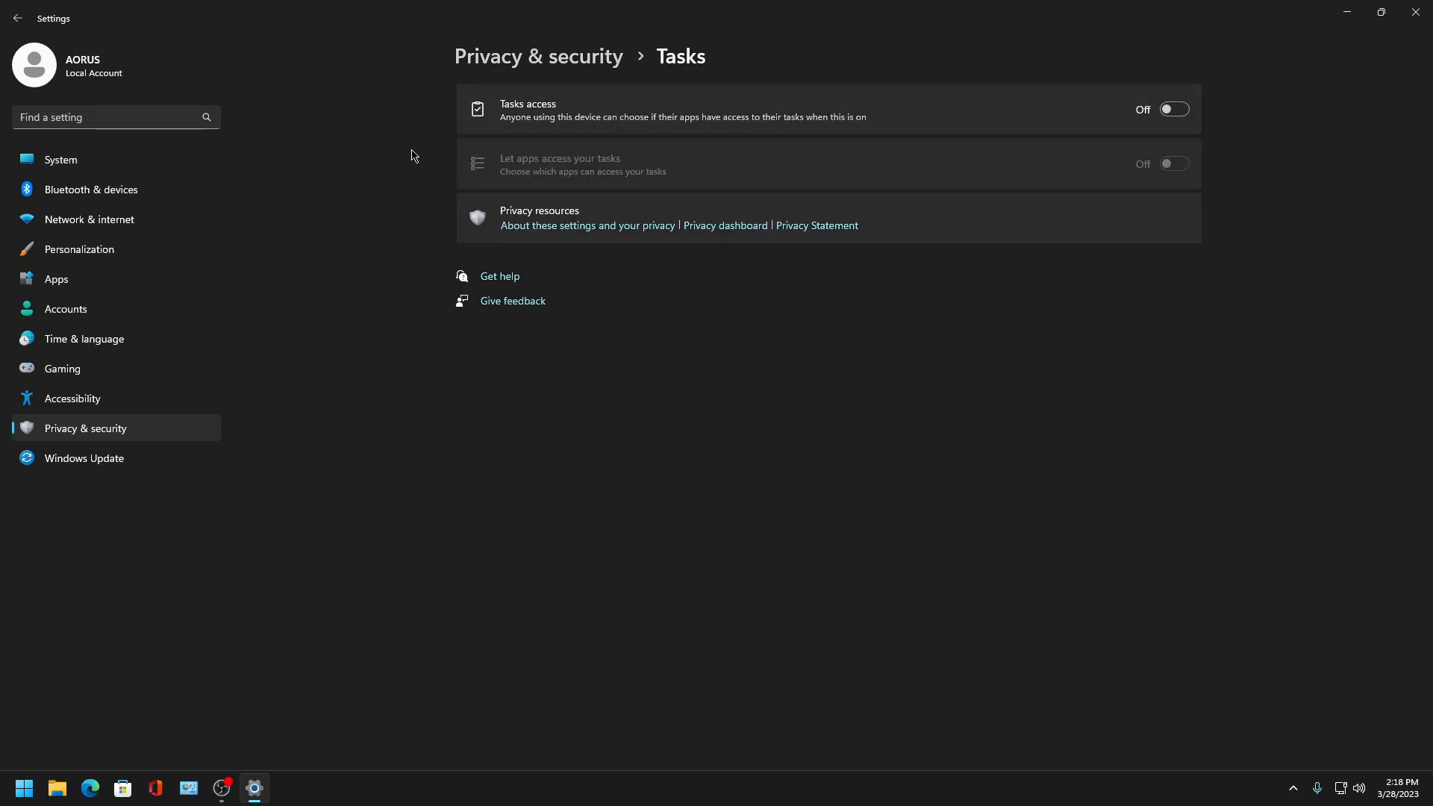
- Open Messaging permissions and turn off messaging access and letting apps read messages
left_click(18, 17)
scroll(597, 419, "down", 12)
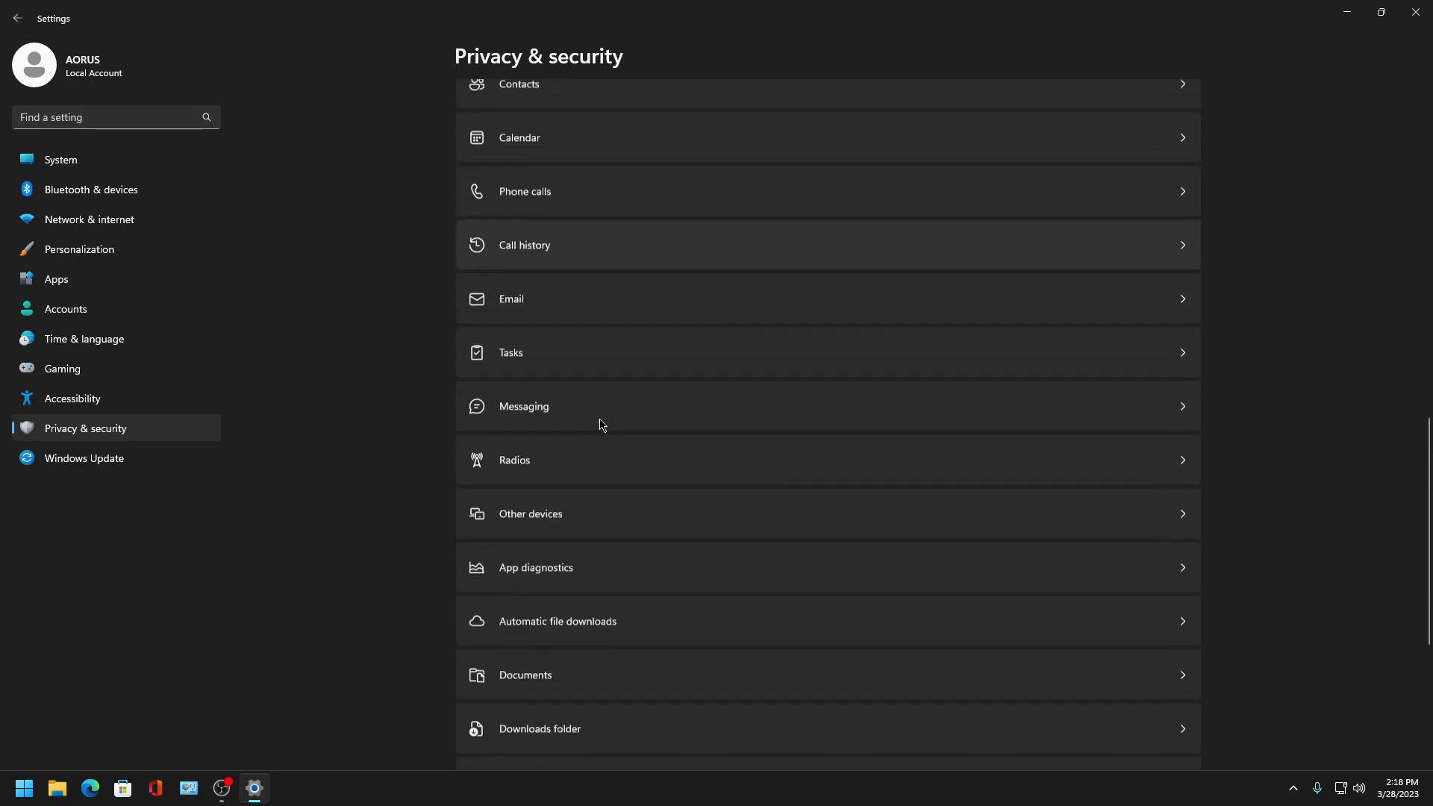
scroll(599, 412, "down", 1)
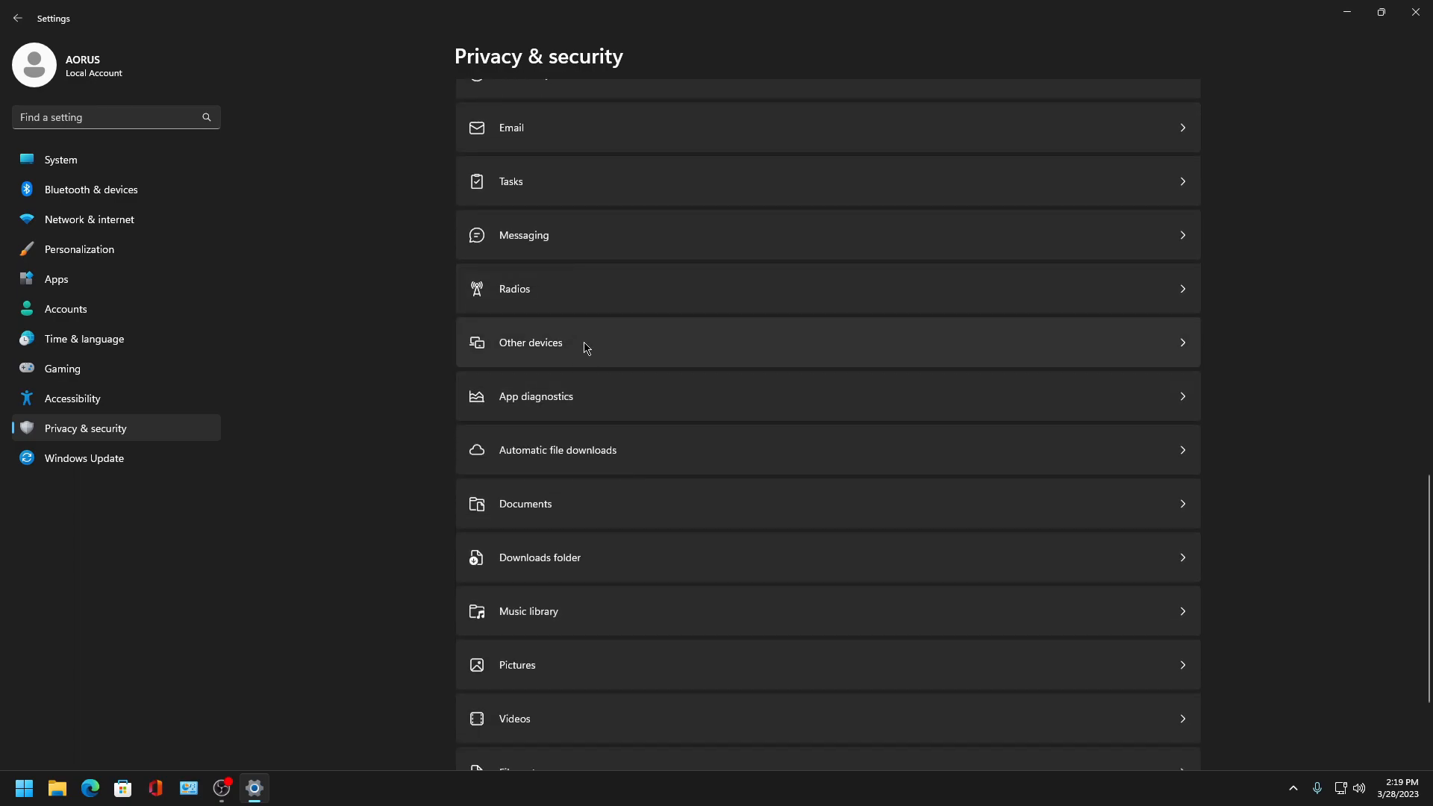
scroll(586, 347, "down", 1)
scroll(588, 403, "up", 2)
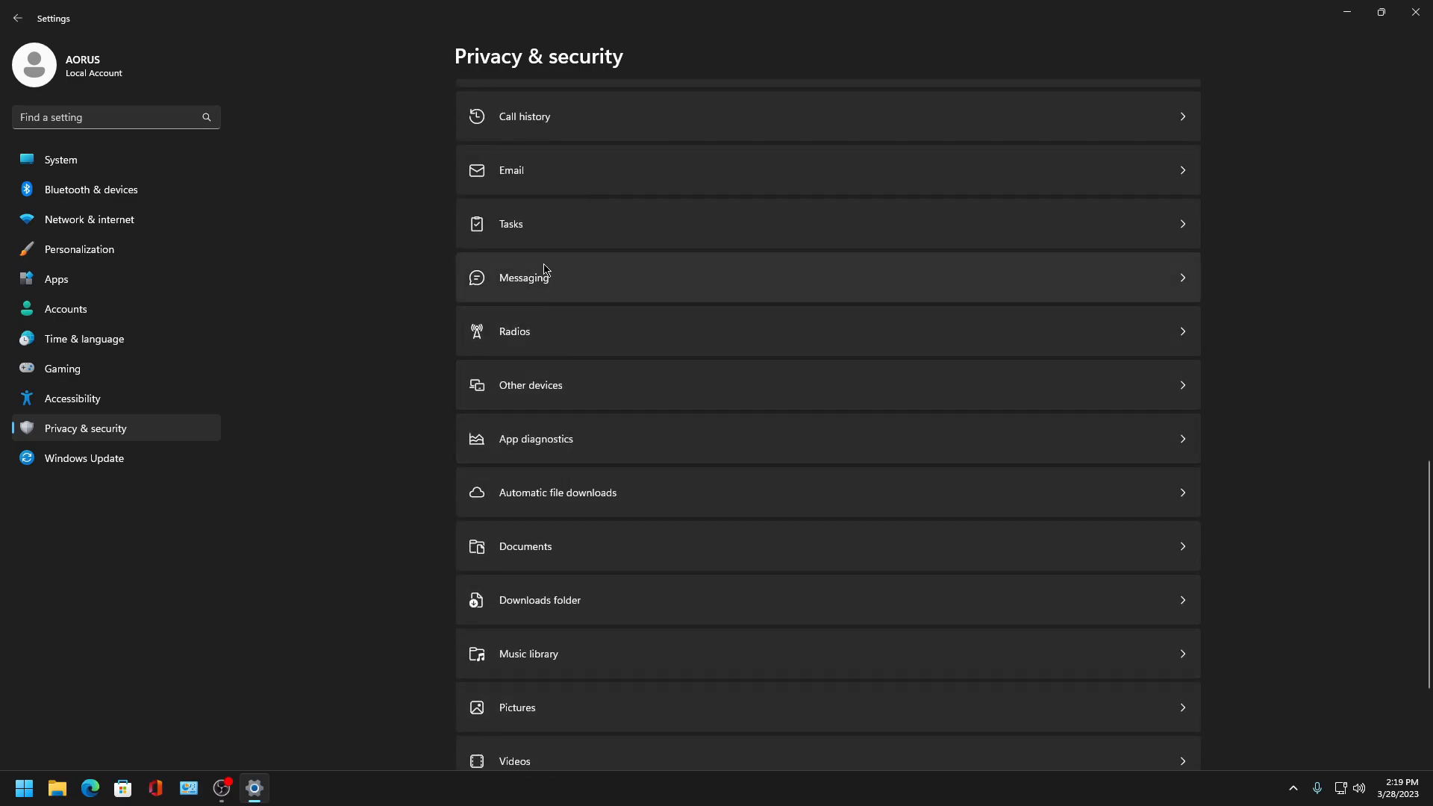
left_click(544, 272)
left_click(1145, 177)
left_click(1153, 163)
left_click(1174, 109)
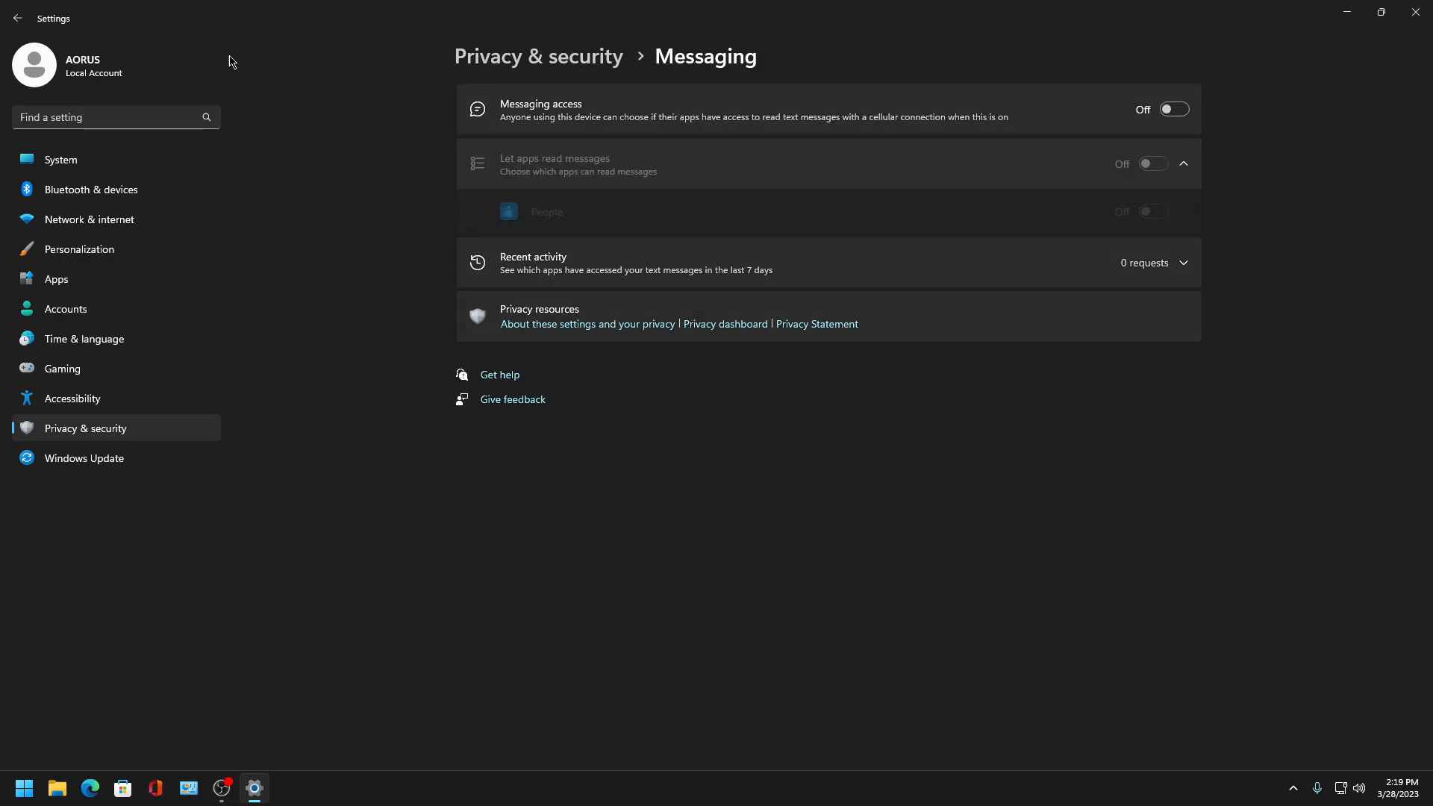
- Reopen the Tasks and Messaging permission pages to review their access settings
left_click(15, 15)
scroll(646, 522, "down", 10)
scroll(591, 409, "up", 2)
left_click(541, 192)
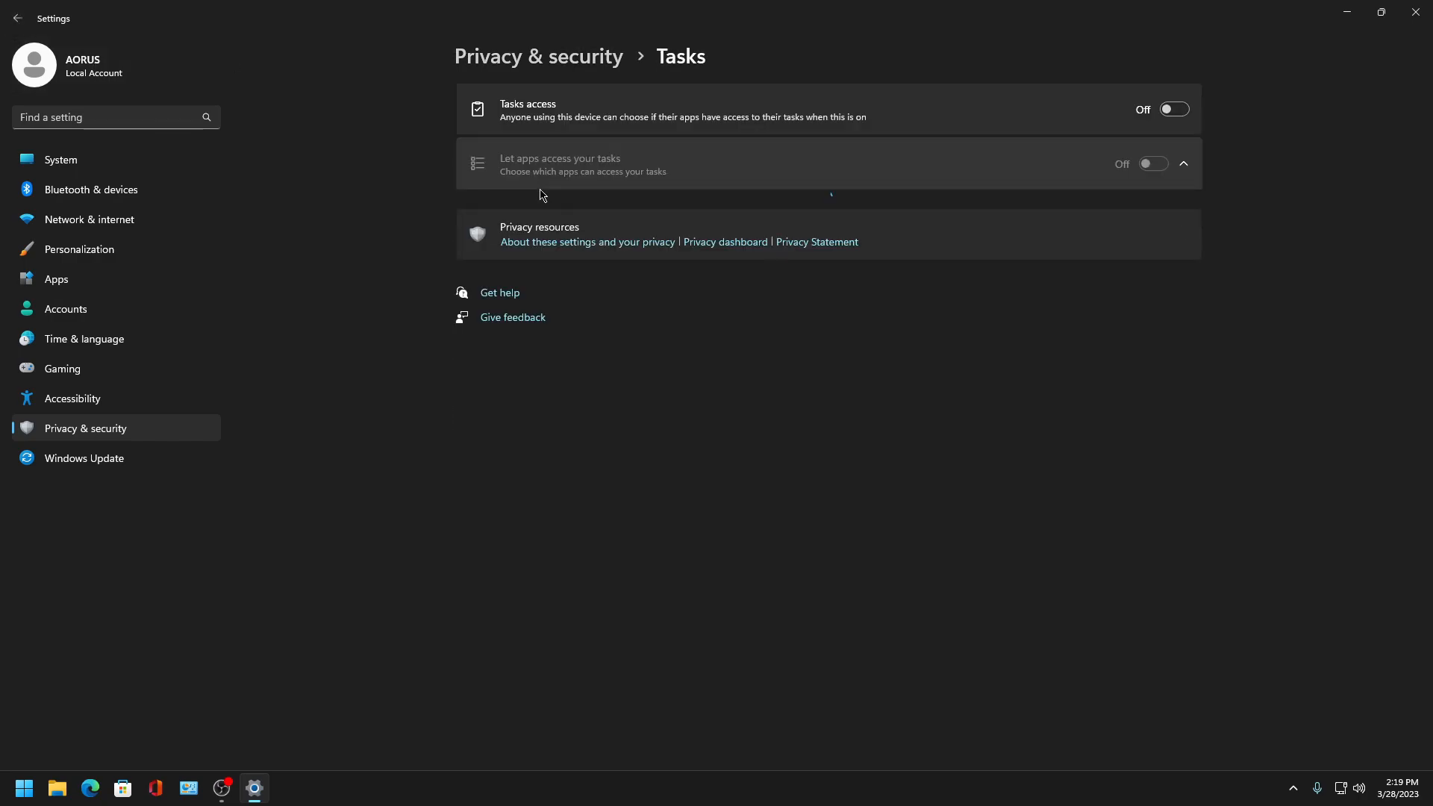
left_click(19, 18)
scroll(544, 361, "down", 3)
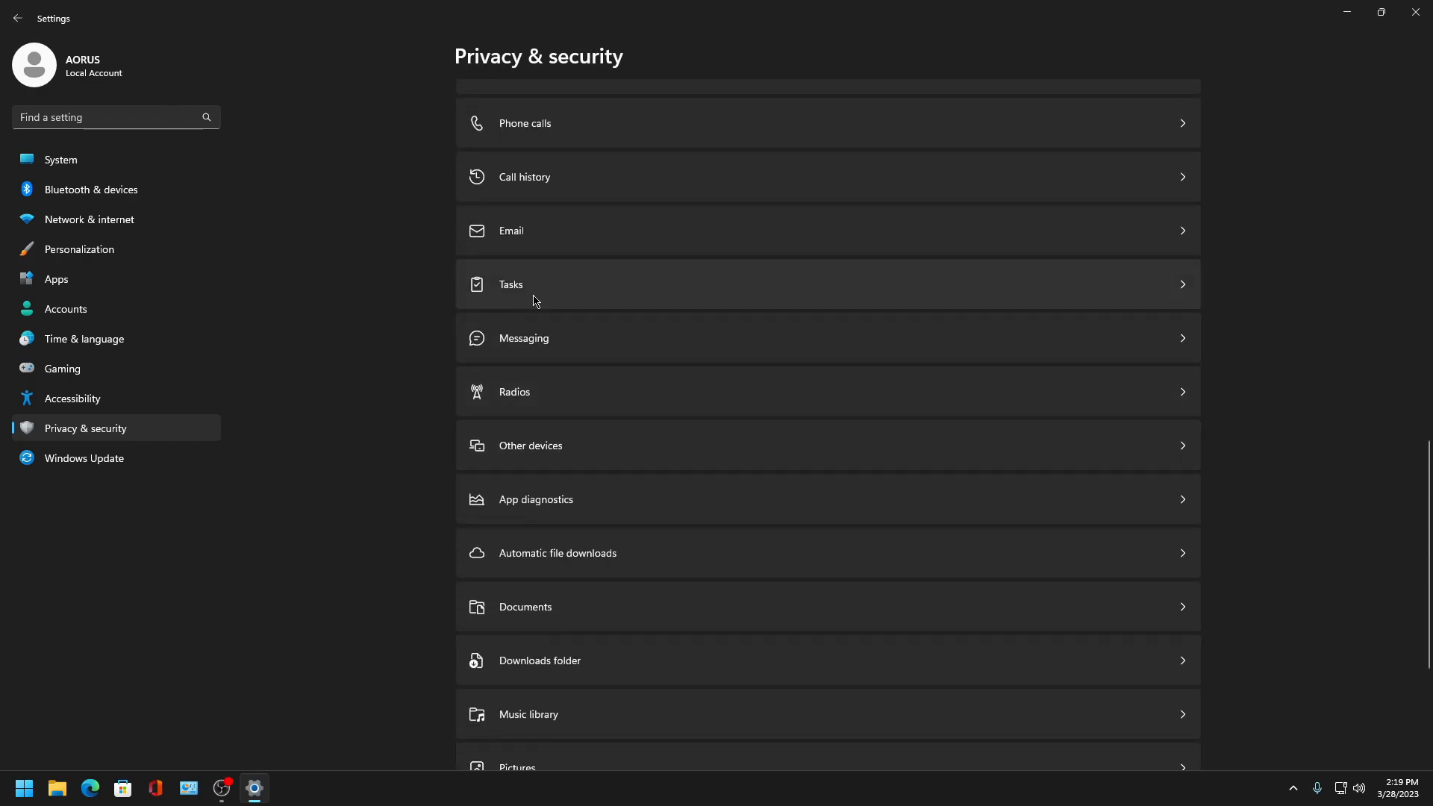
left_click(551, 338)
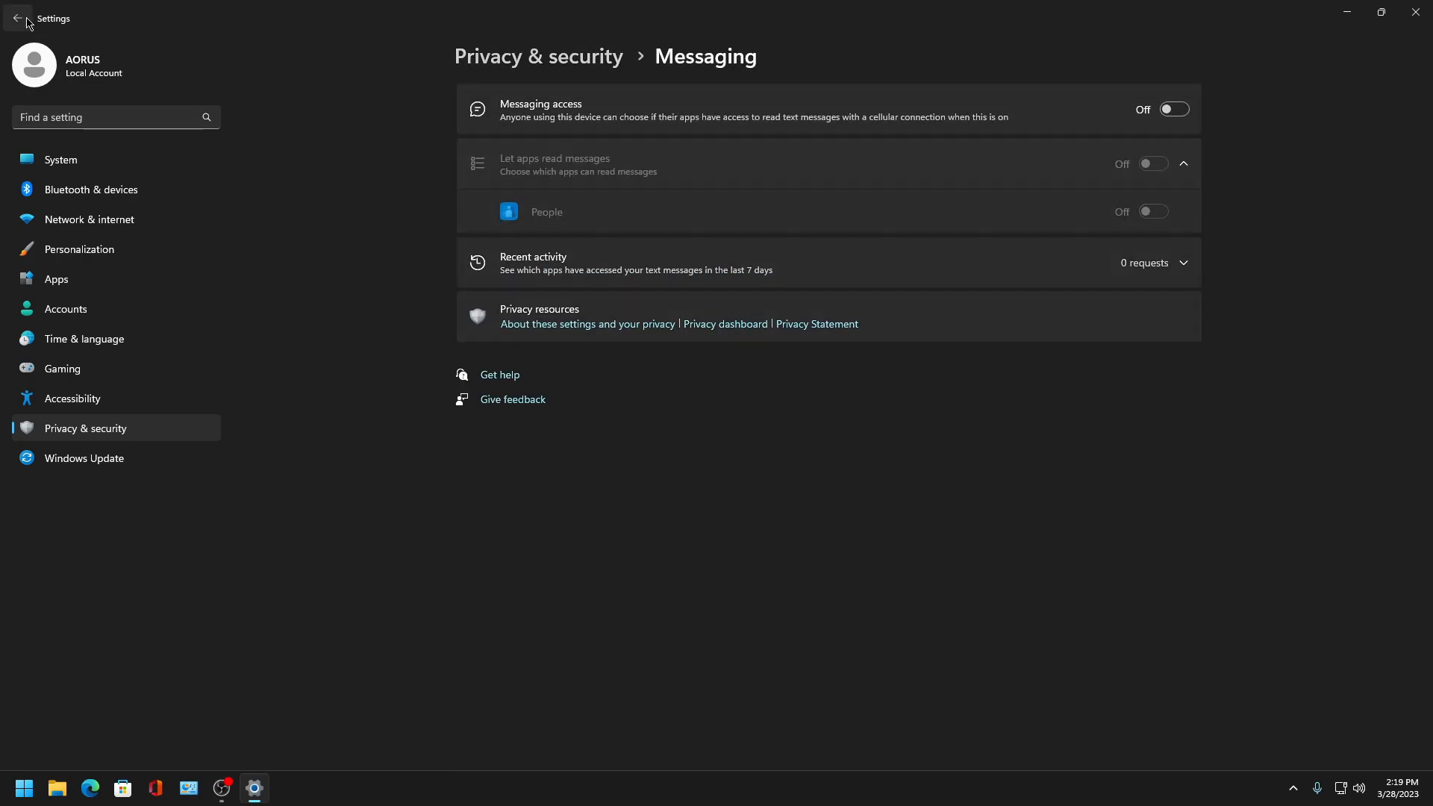
- Open Radios permissions and turn off letting apps control device radios and radio control access
left_click(17, 18)
scroll(660, 417, "down", 10)
scroll(659, 416, "down", 5)
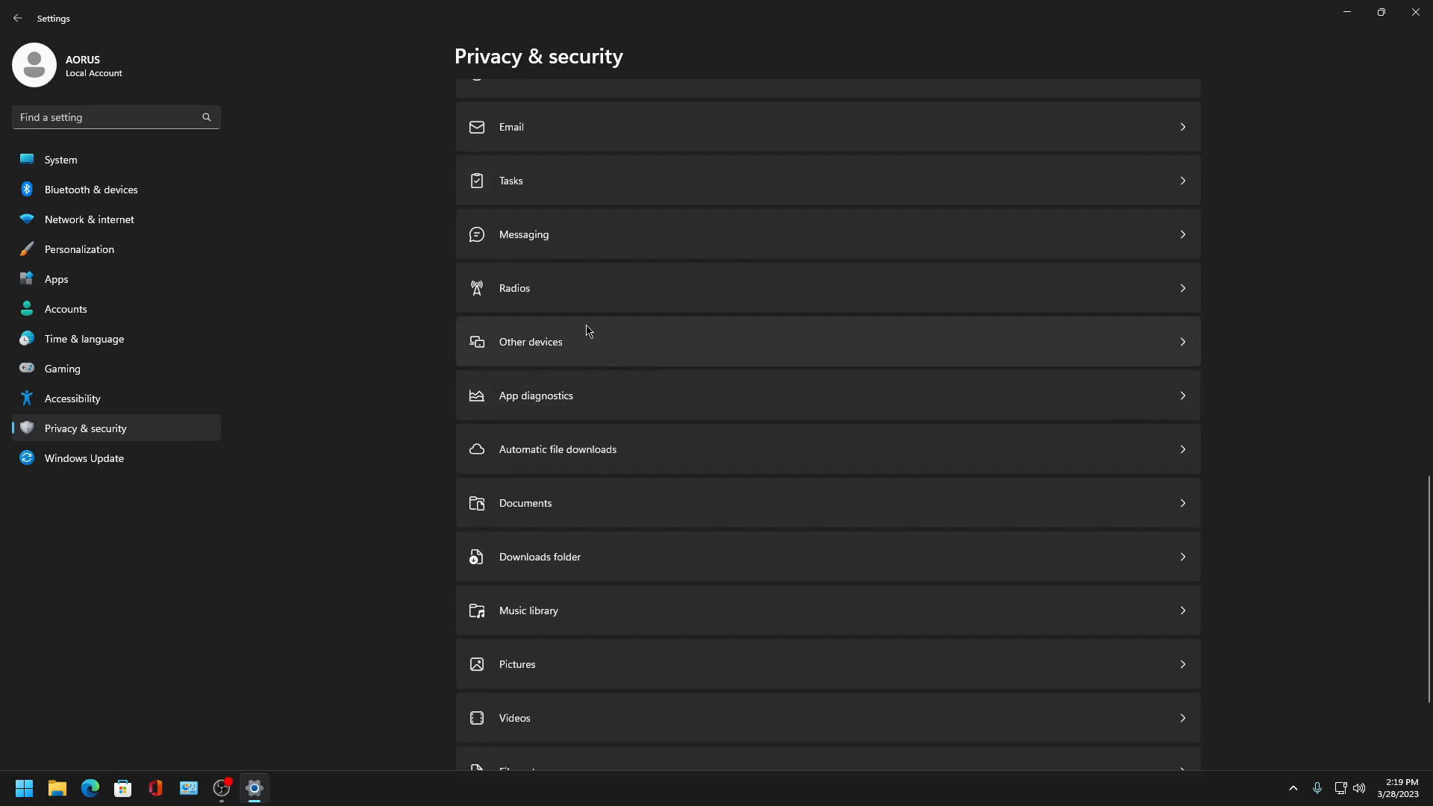
left_click(547, 288)
left_click(1153, 159)
left_click(1172, 109)
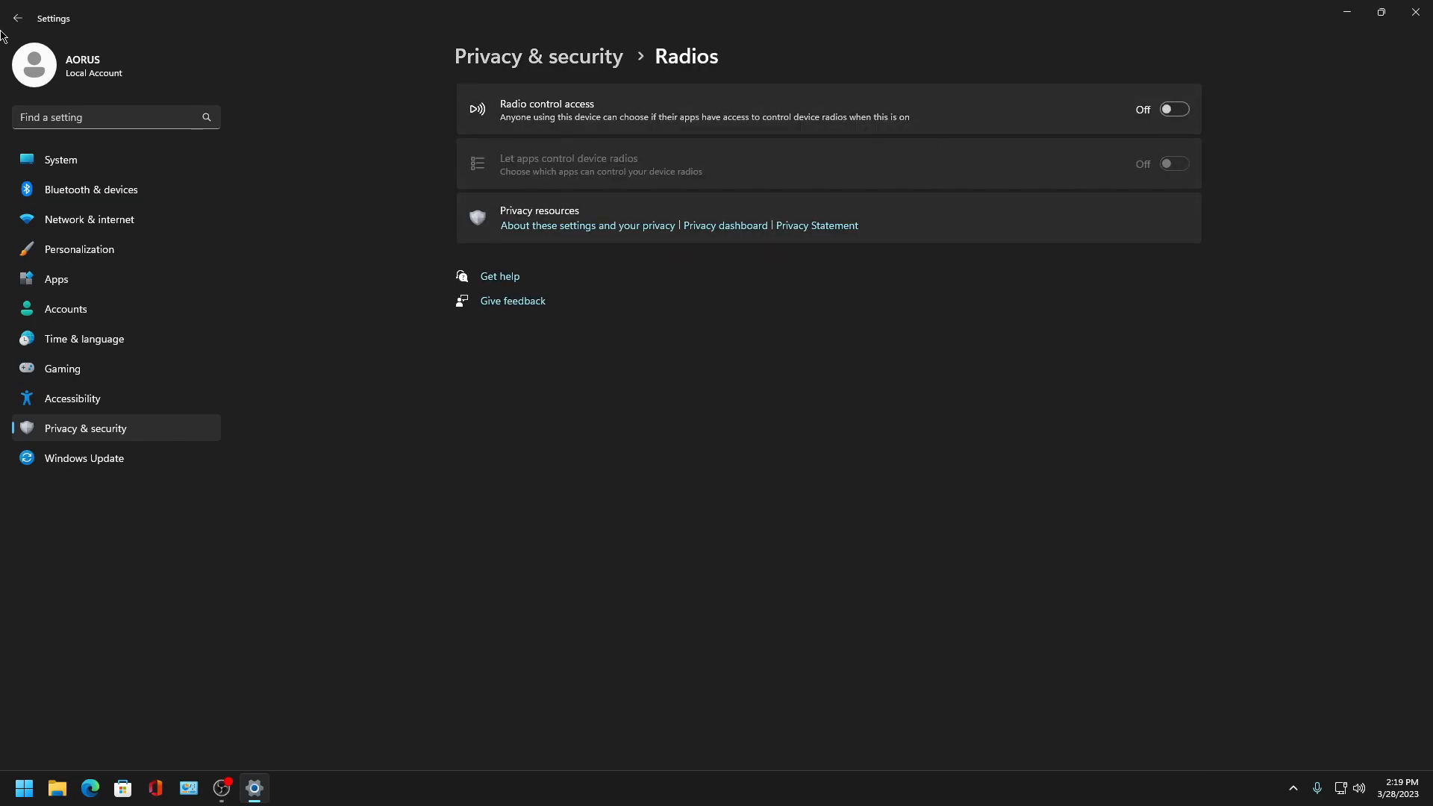
- Open the Other devices permission page to check unpaired device communication
left_click(18, 18)
scroll(674, 378, "down", 14)
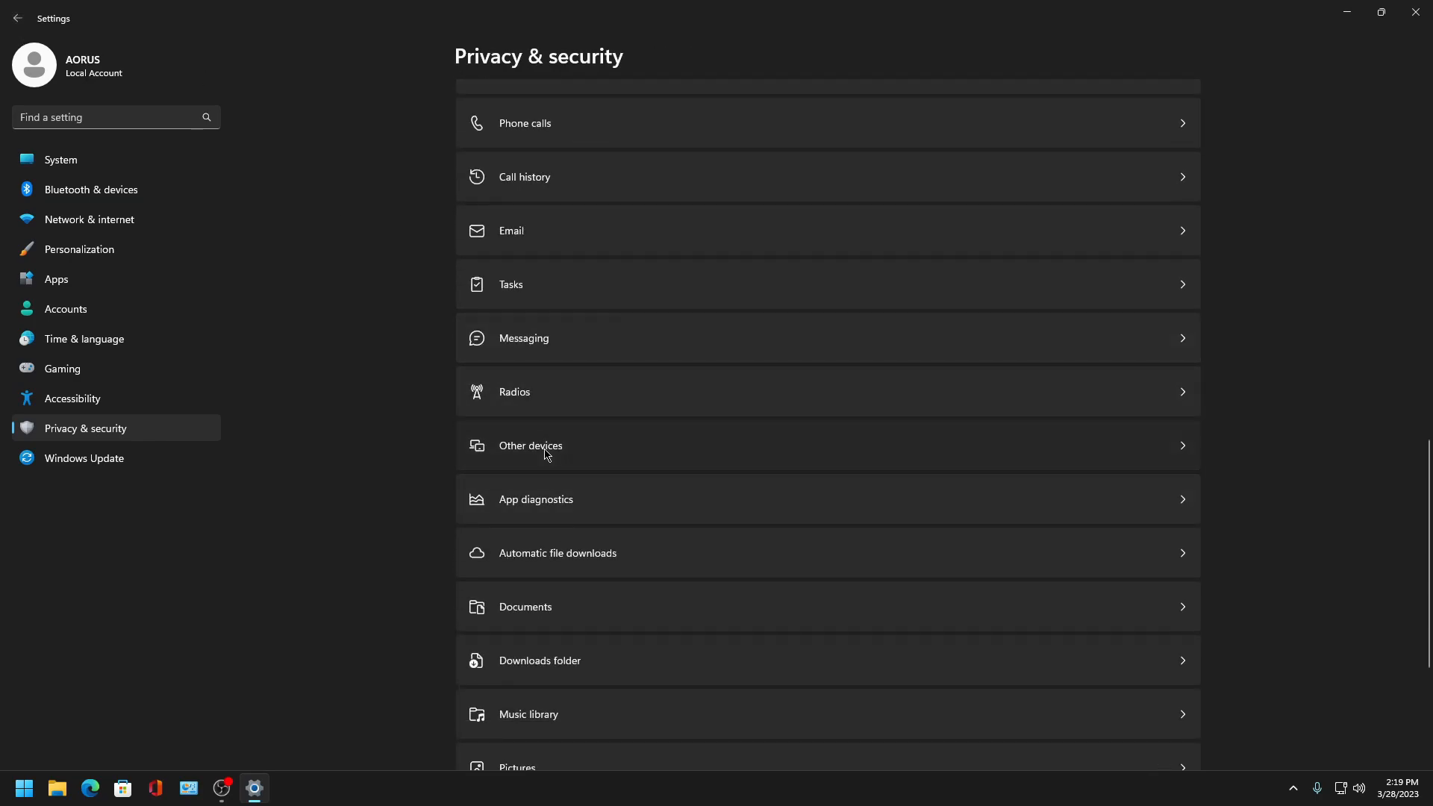
left_click(545, 450)
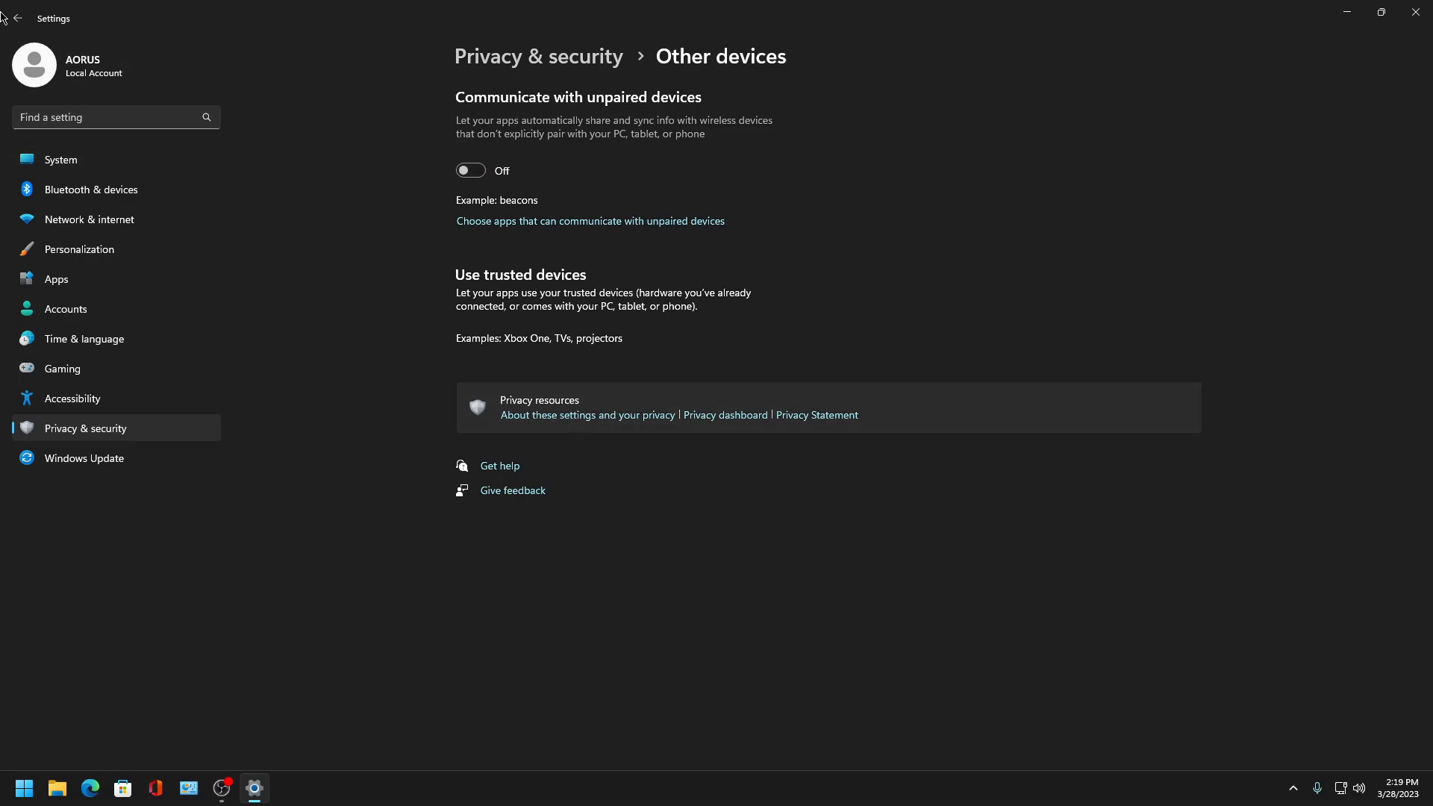
- Open App diagnostics permissions and turn off app diagnostic access
left_click(4, 18)
scroll(633, 412, "down", 12)
left_click(630, 386)
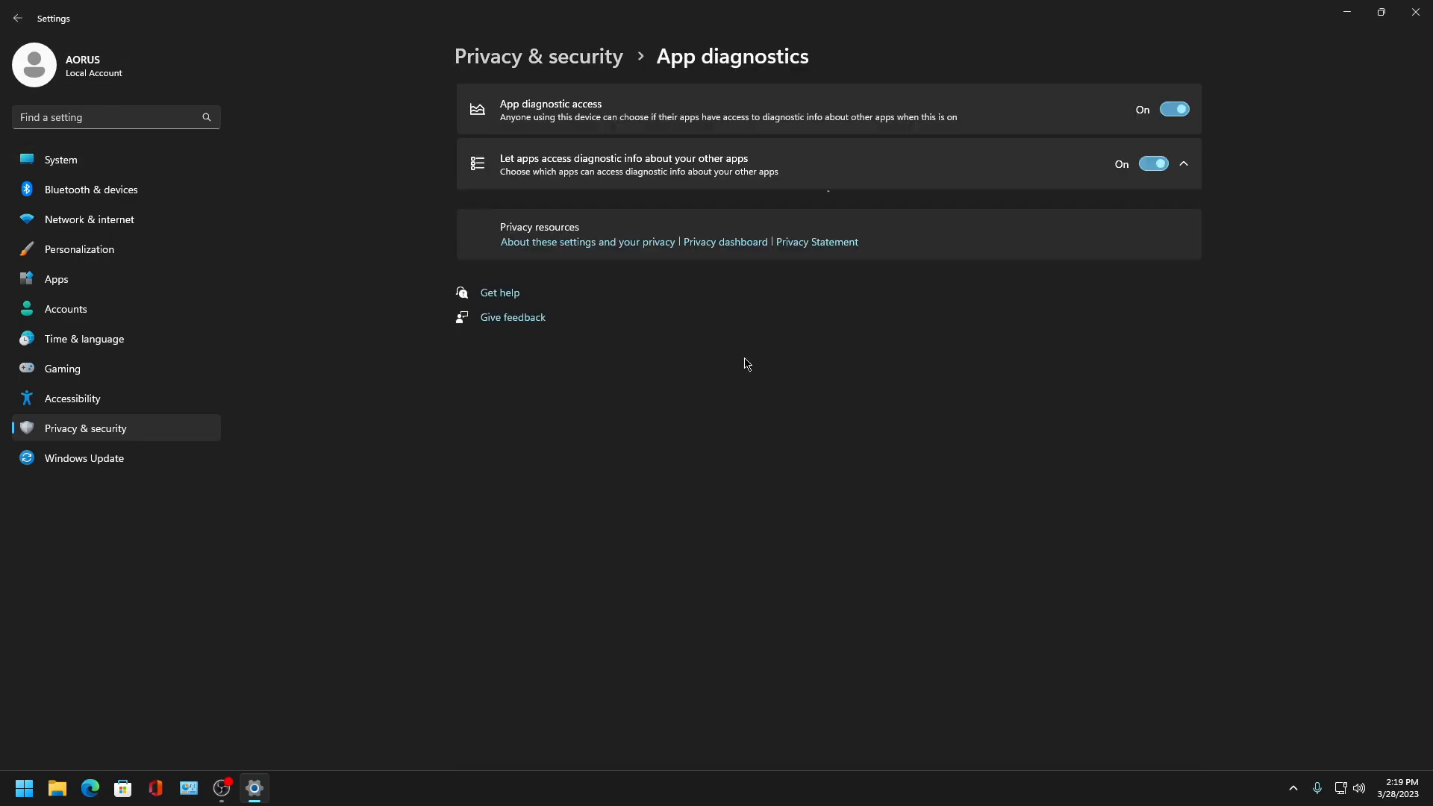
left_click(1182, 115)
- Open Documents permissions and turn off apps' access to the documents library
left_click(6, 10)
scroll(550, 406, "down", 10)
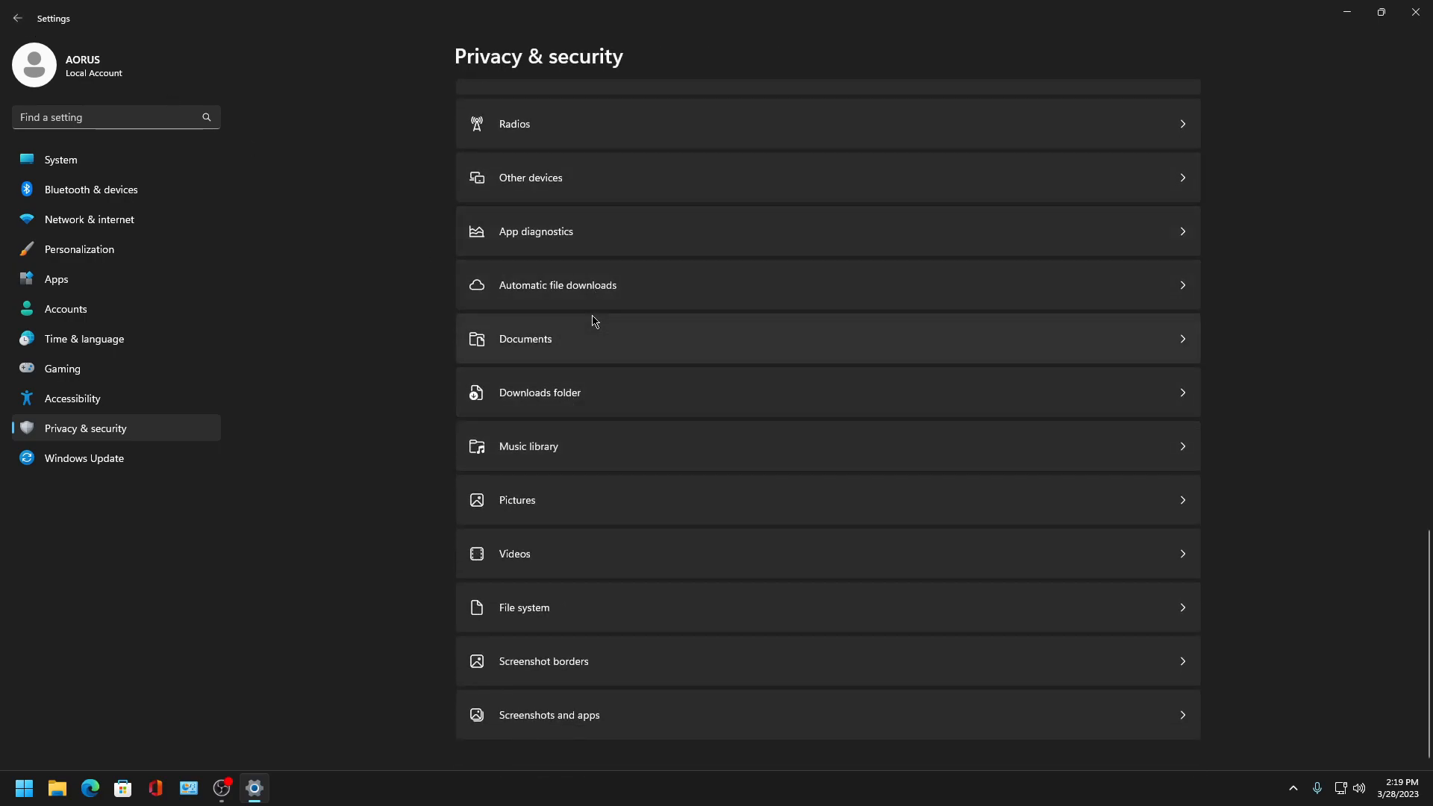
left_click(595, 322)
left_click(1153, 164)
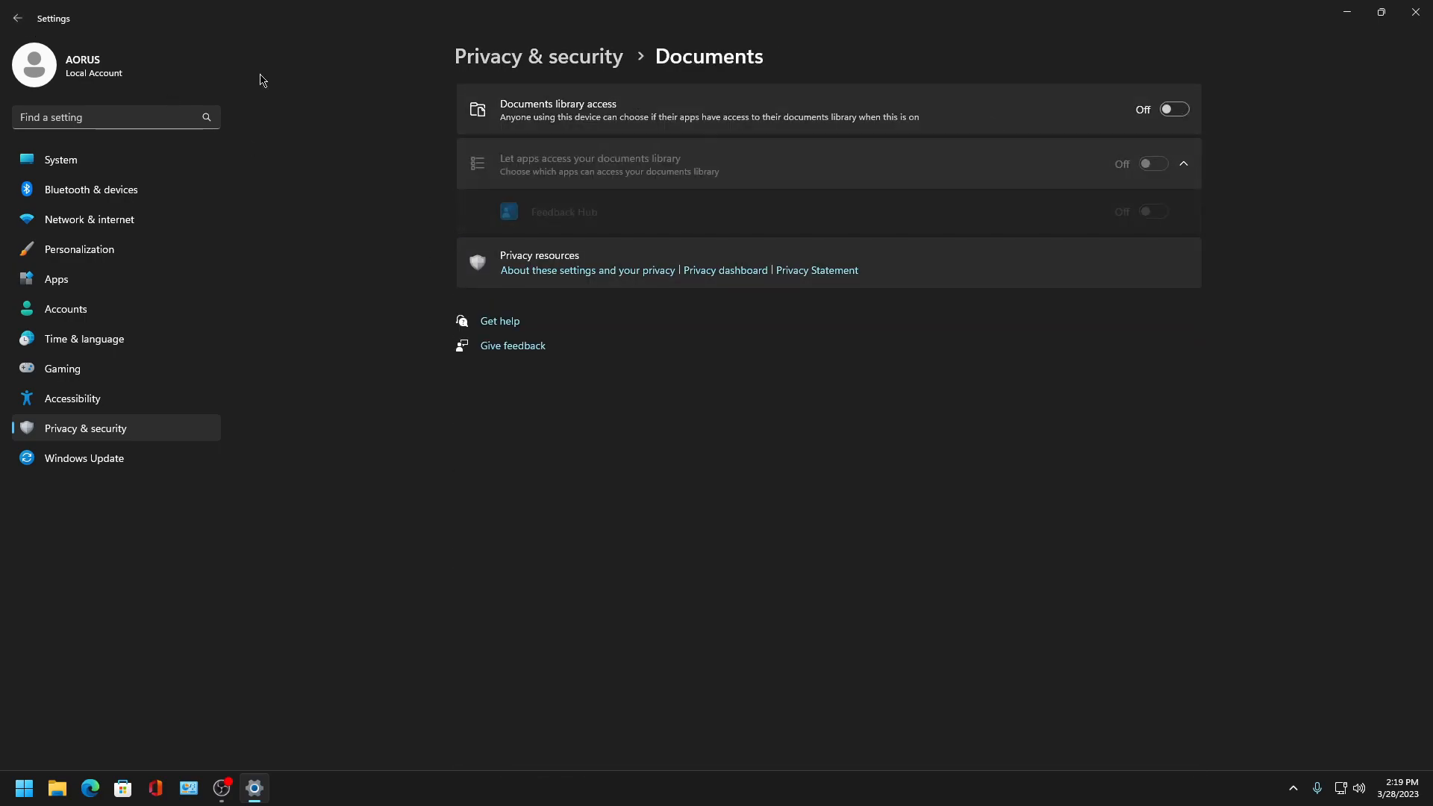
- Open the Automatic file downloads and Other devices permission pages to review them
left_click(17, 18)
scroll(567, 365, "down", 8)
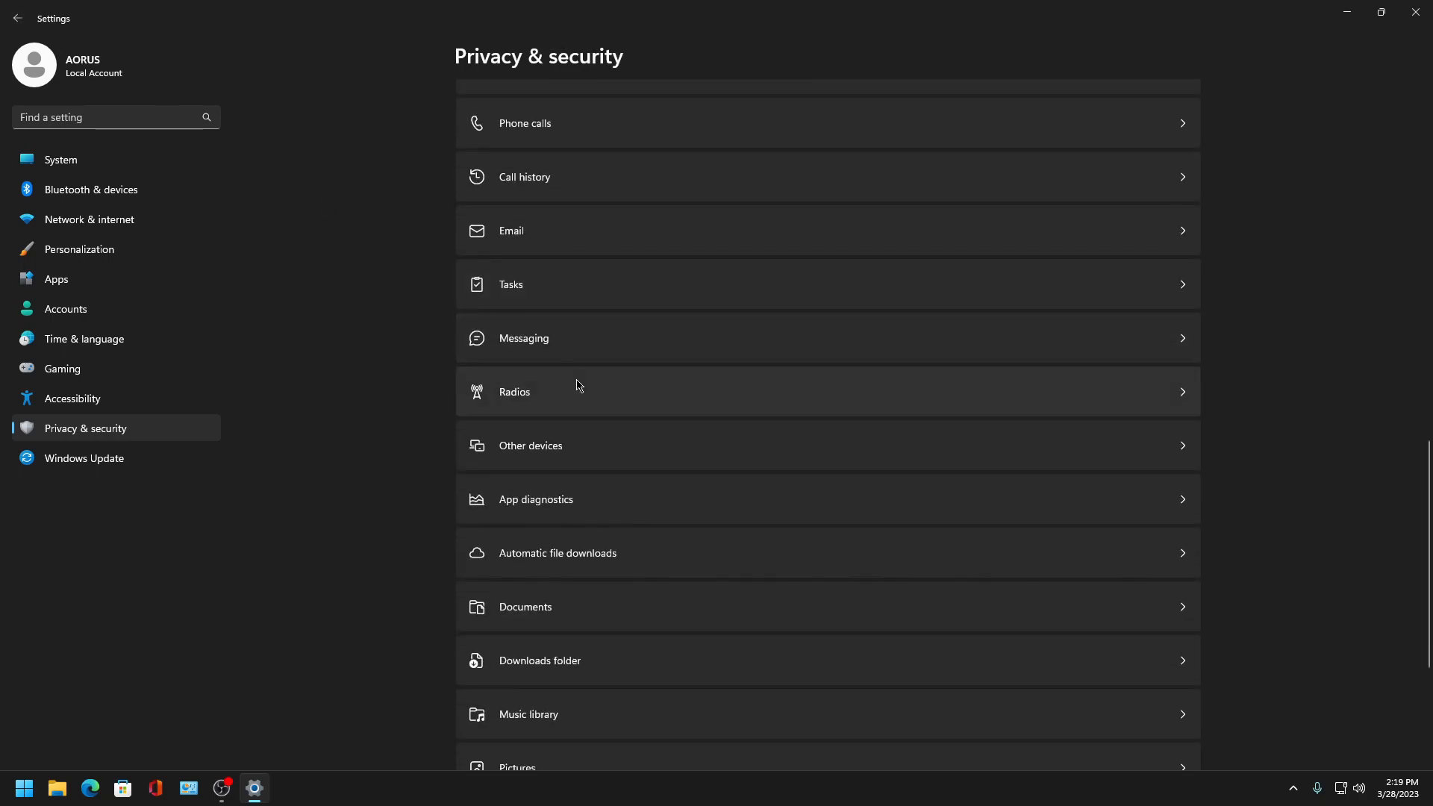
left_click(556, 558)
left_click(17, 18)
scroll(683, 486, "down", 5)
scroll(681, 486, "down", 10)
left_click(609, 447)
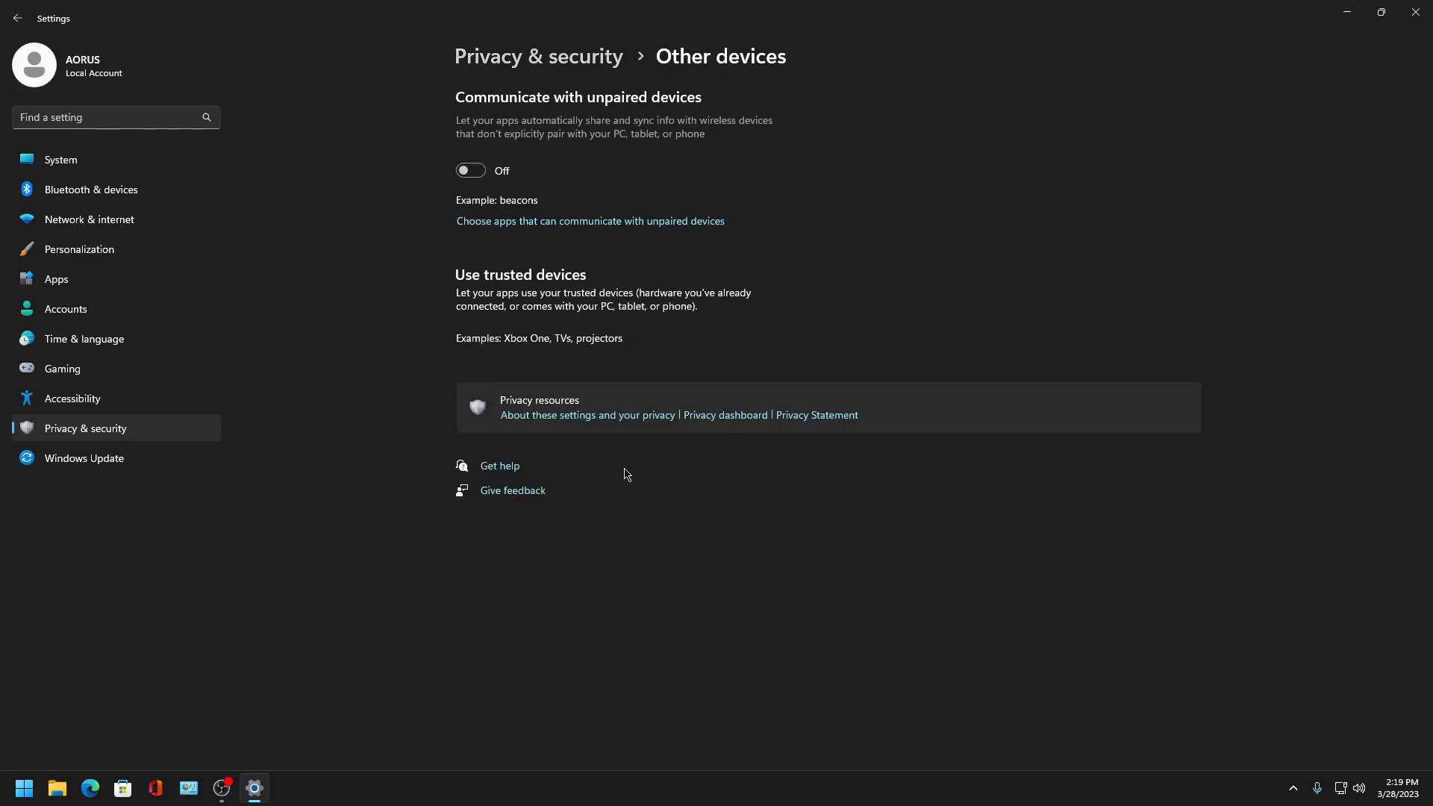
- Open Videos permissions and turn off apps' access and videos library access
left_click(18, 18)
scroll(757, 457, "down", 10)
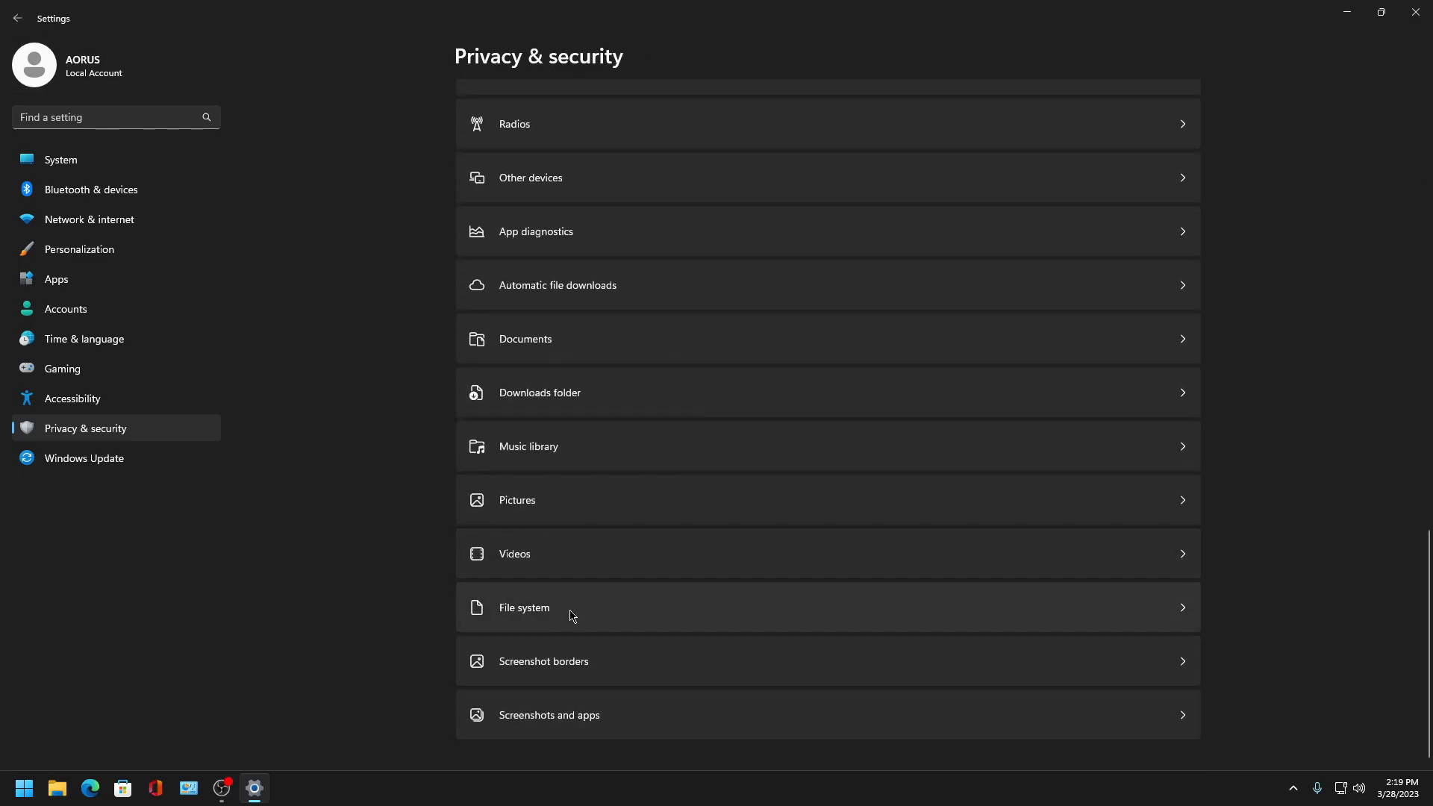
left_click(552, 571)
left_click(1183, 163)
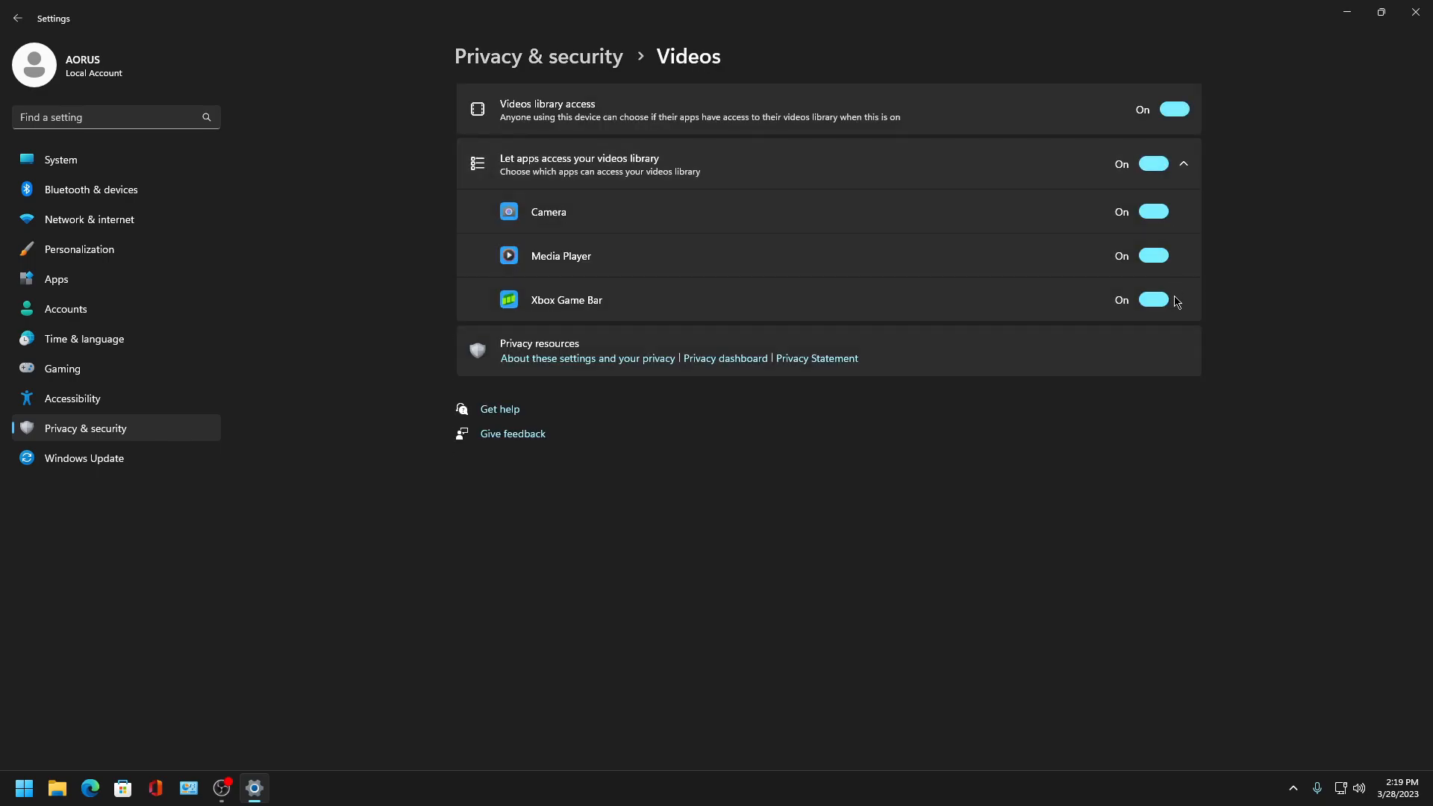
left_click(1153, 163)
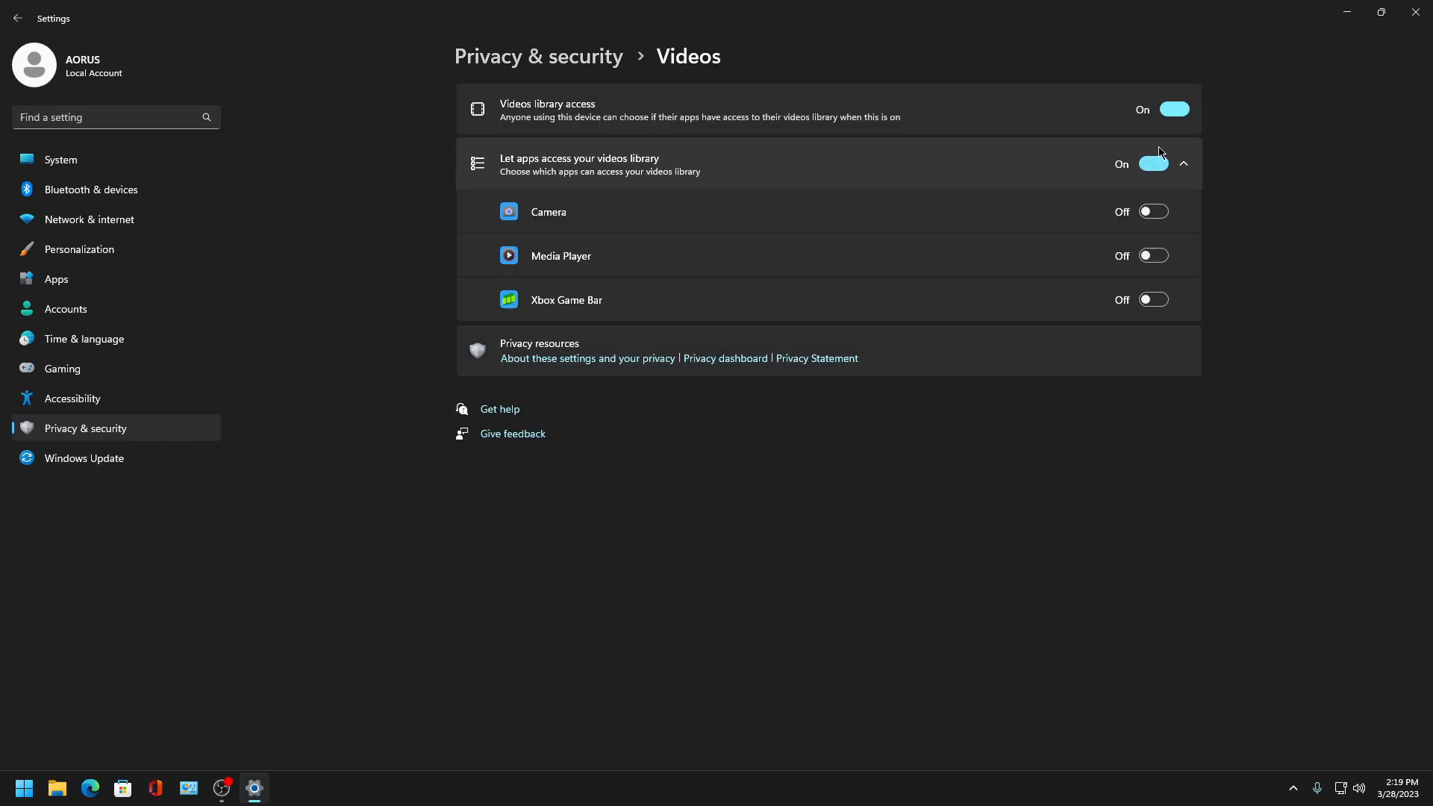
left_click(1174, 109)
- Open Pictures permissions and turn off apps' access and pictures library access
left_click(17, 18)
scroll(522, 394, "down", 10)
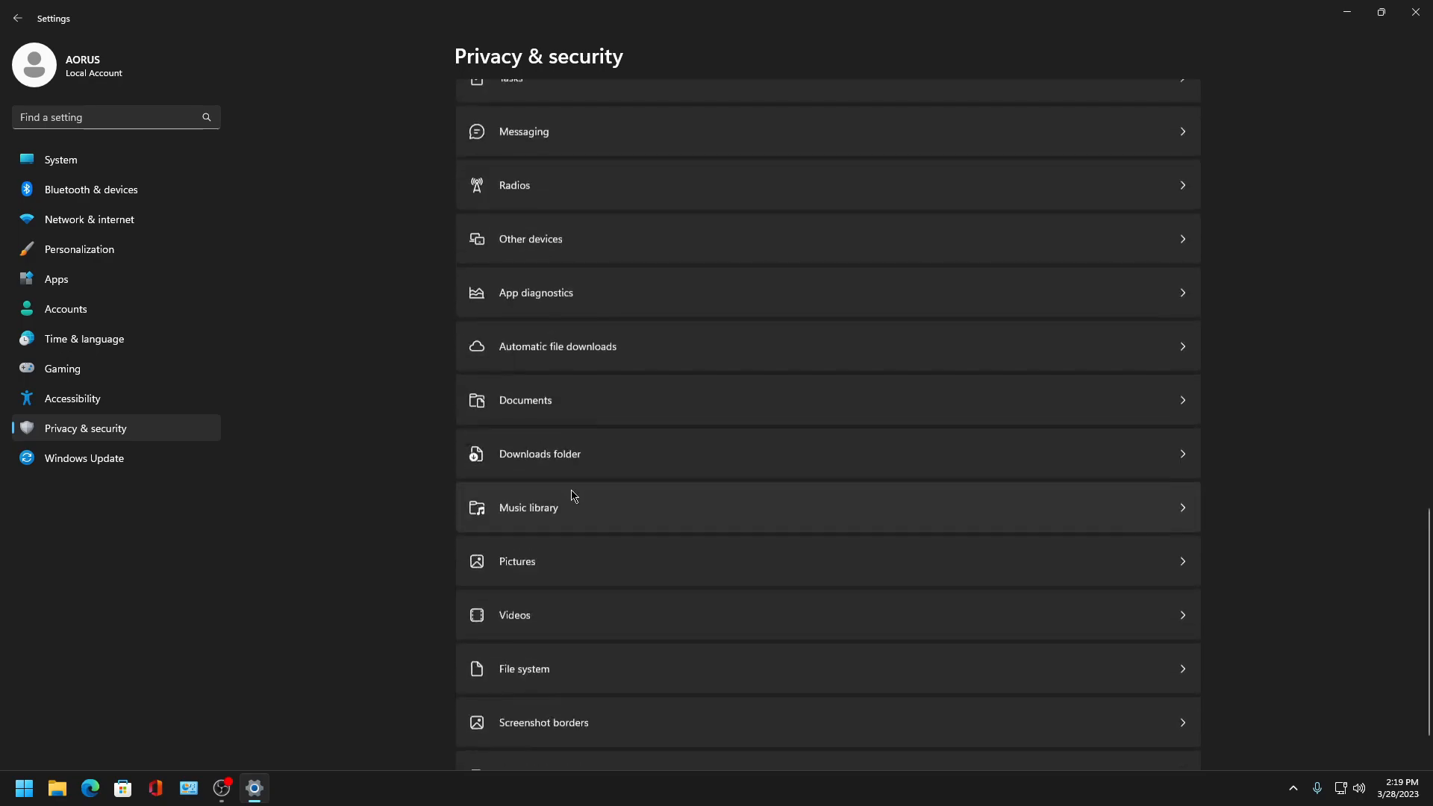
left_click(585, 488)
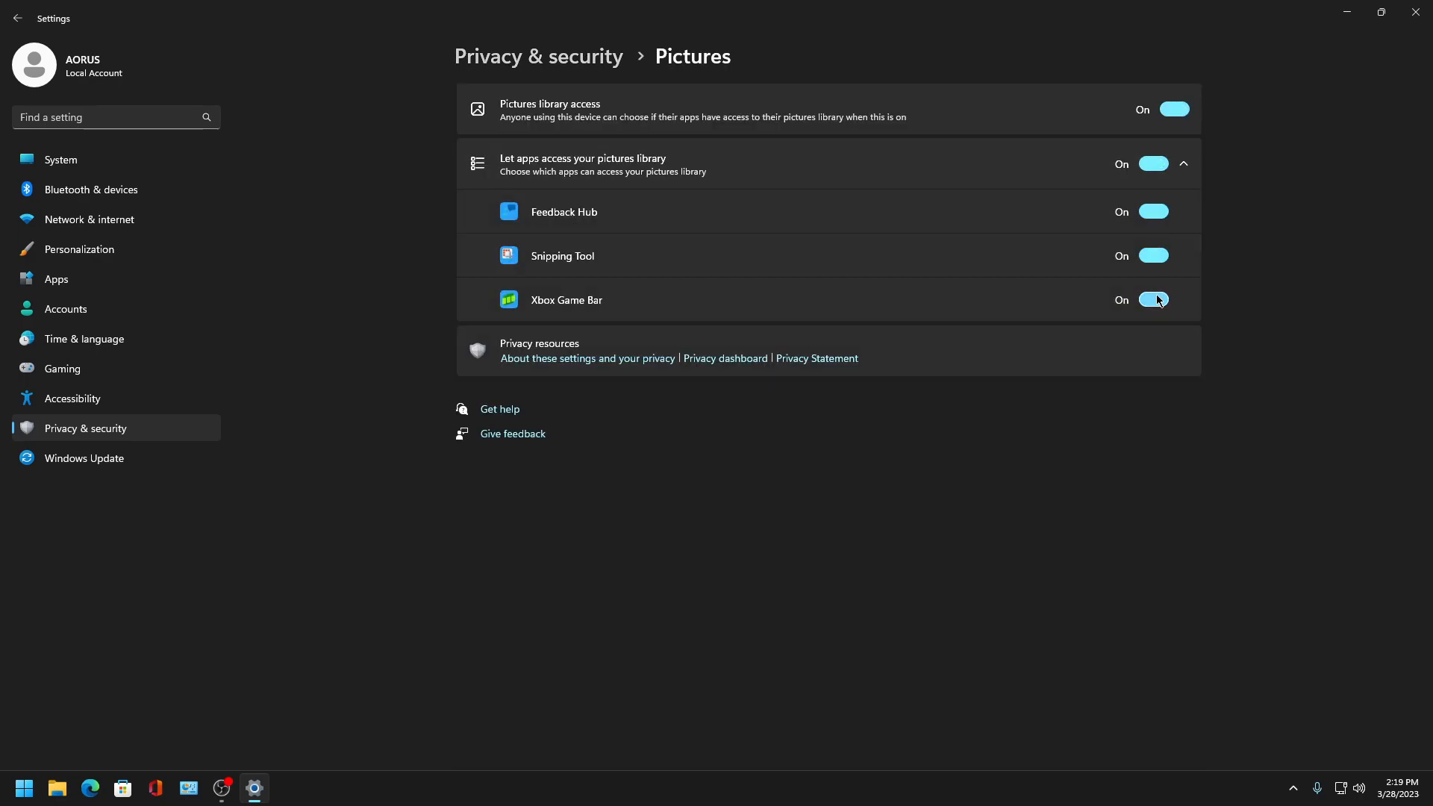
left_click(1153, 163)
left_click(1174, 109)
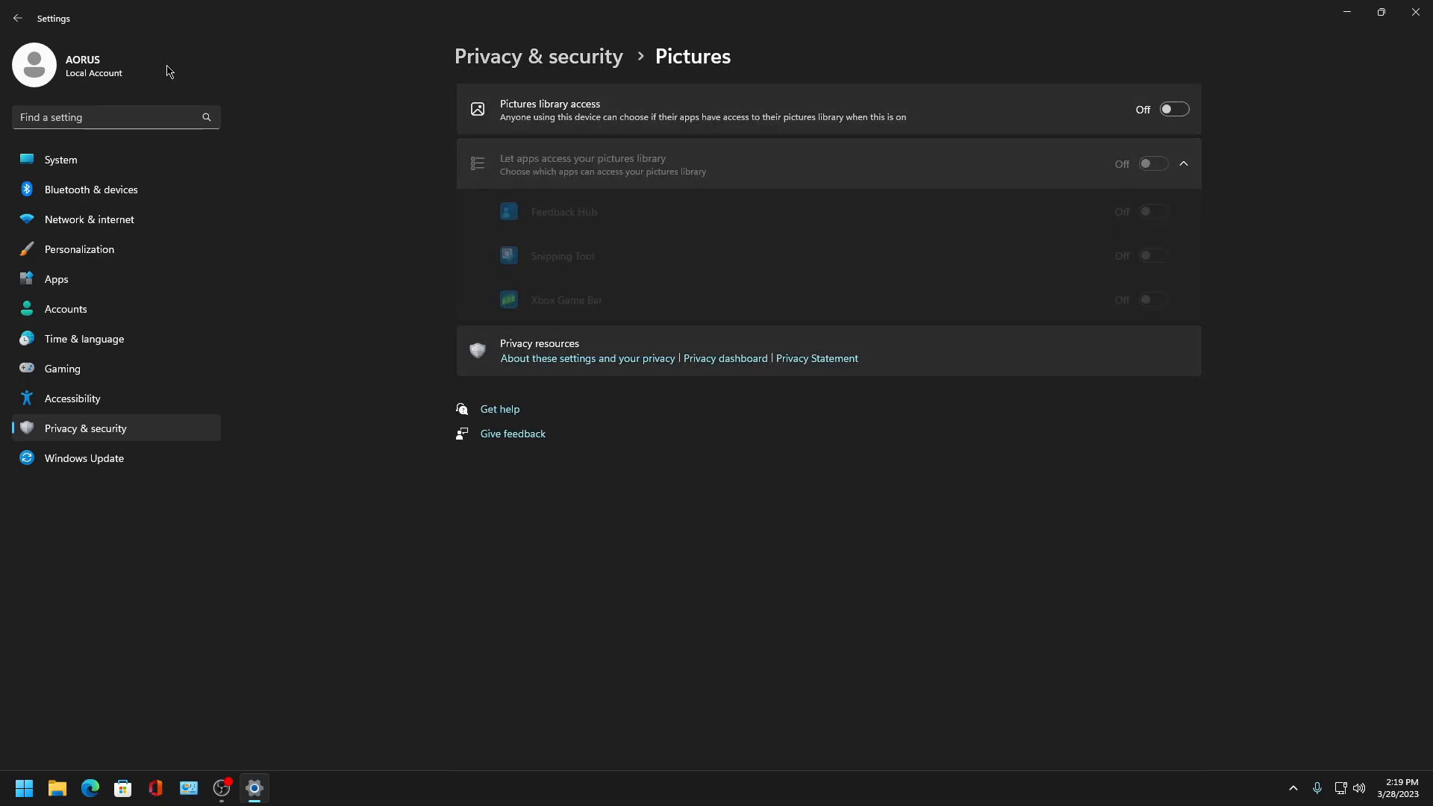
- Open the Music library permission page to check its access settings
left_click(18, 21)
scroll(674, 444, "down", 10)
left_click(534, 462)
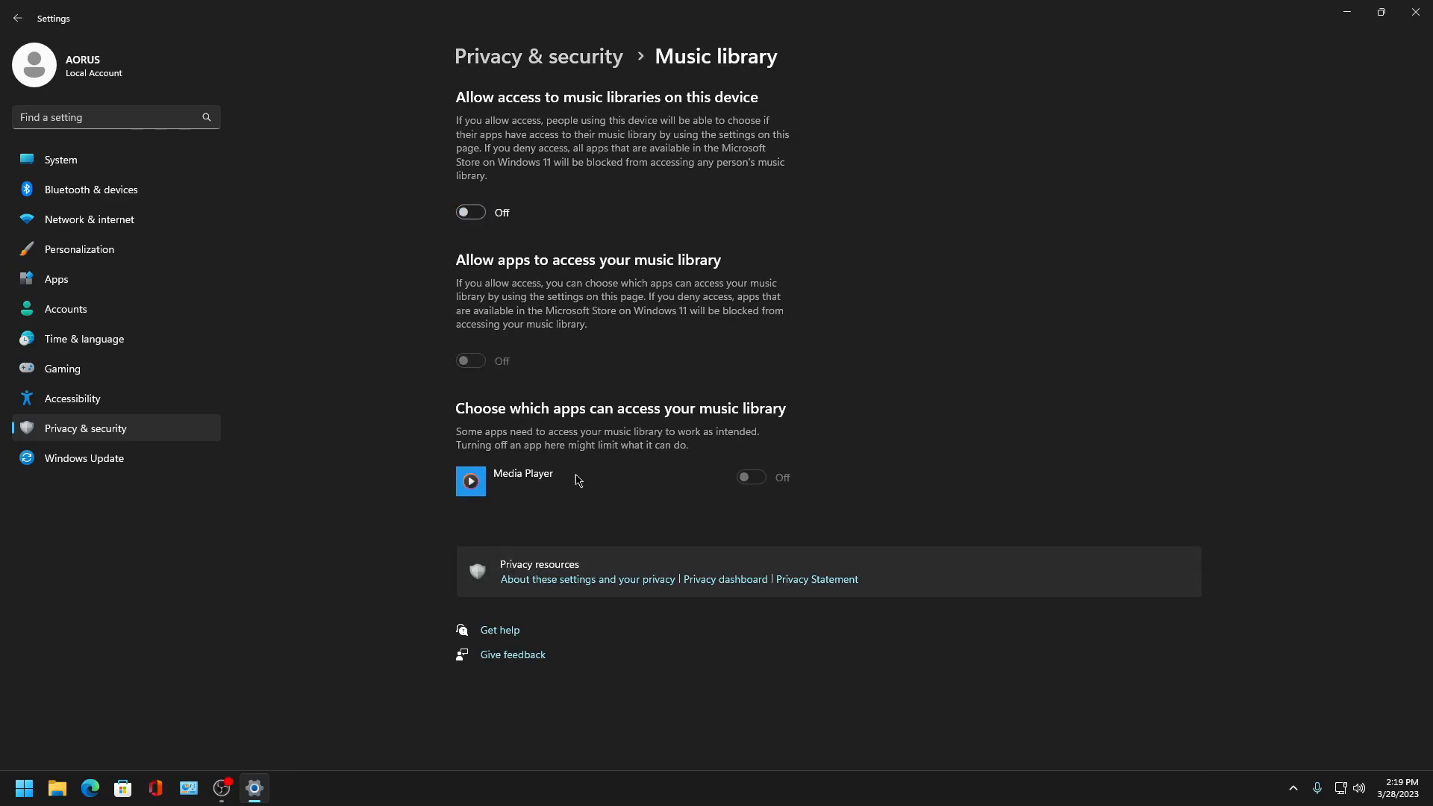
- Open Screenshot borders permissions and turn off screenshot border settings access
left_click(18, 18)
scroll(630, 470, "down", 10)
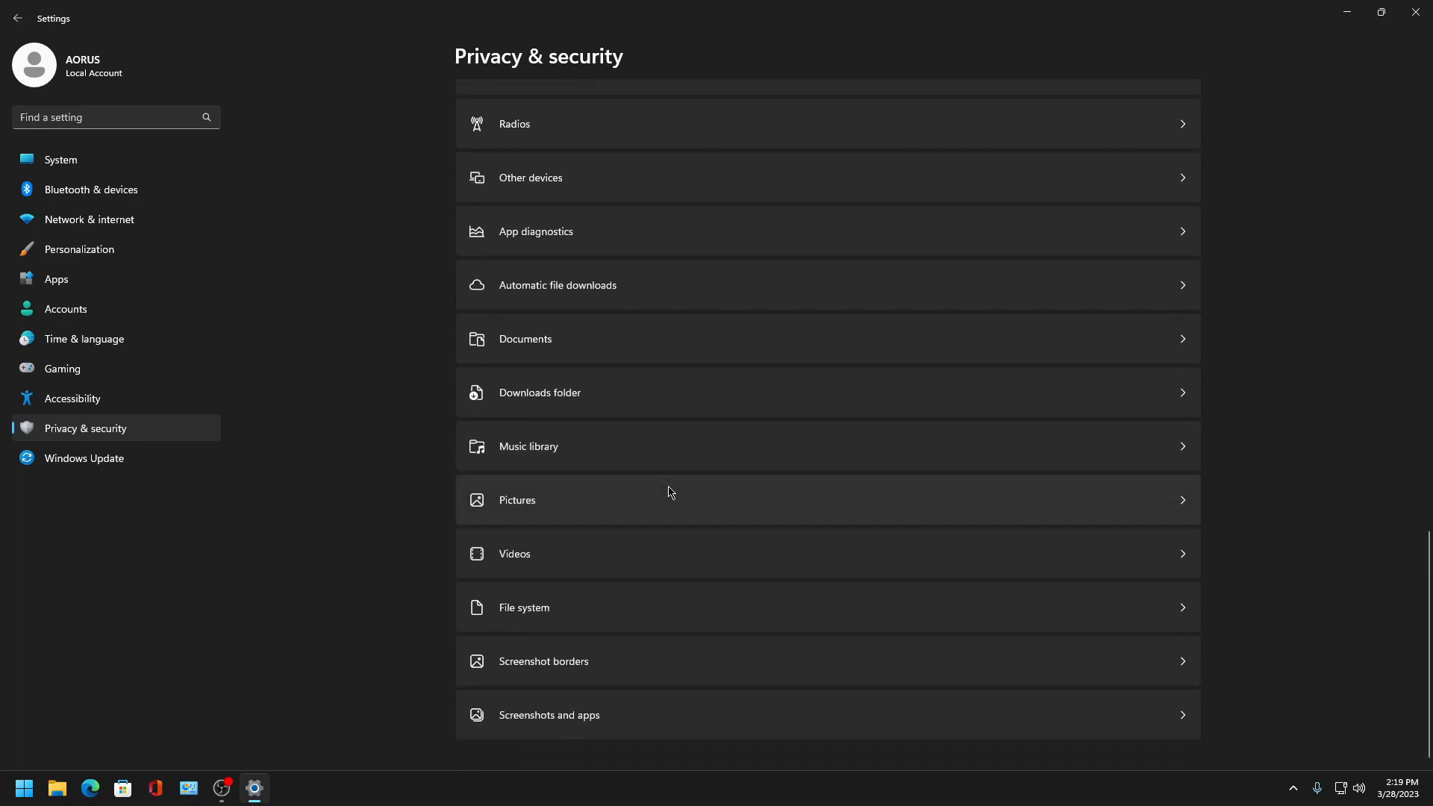
left_click(525, 671)
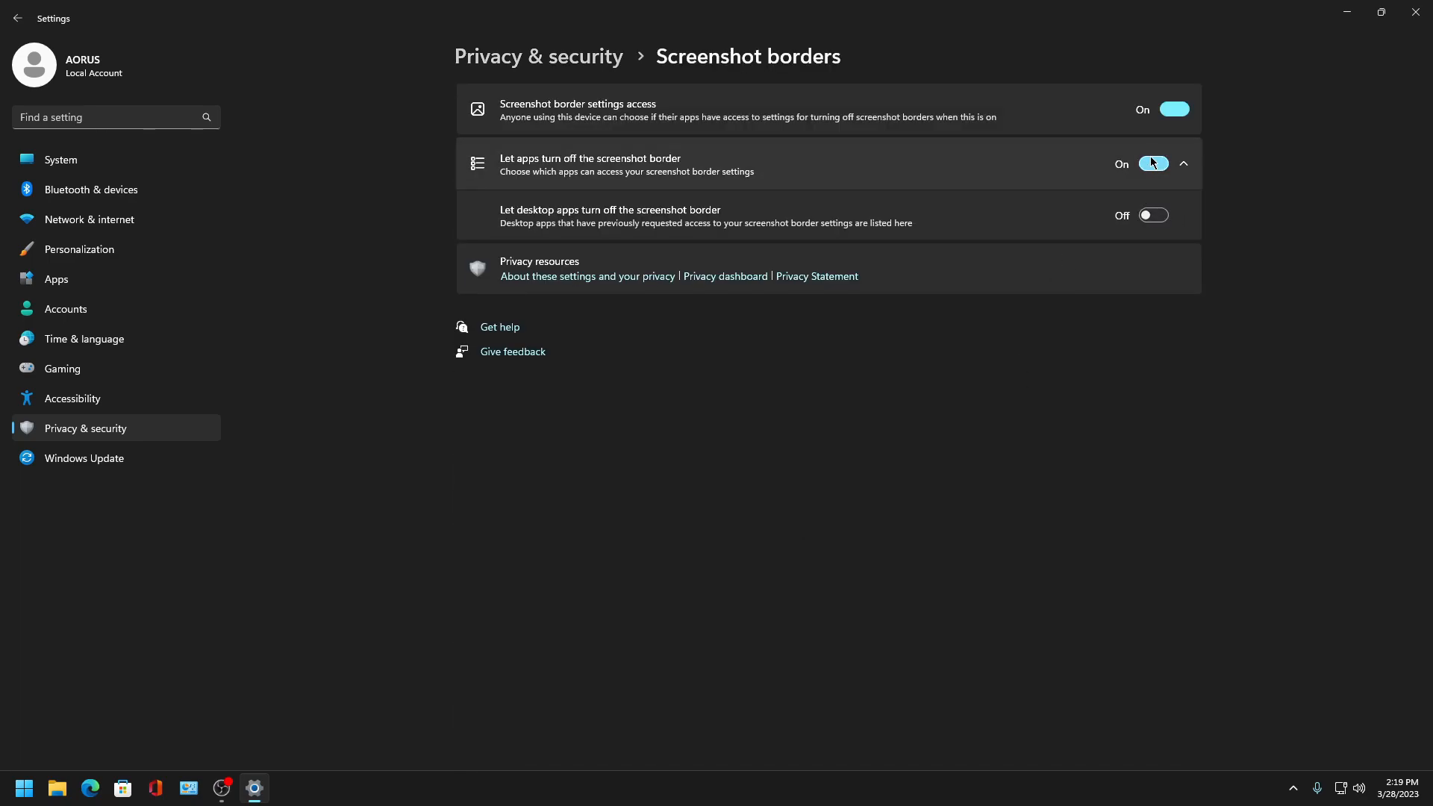
left_click(1174, 110)
- Open Screenshots and apps permissions and turn off access for desktop apps, apps and the device
left_click(18, 18)
scroll(608, 653, "down", 15)
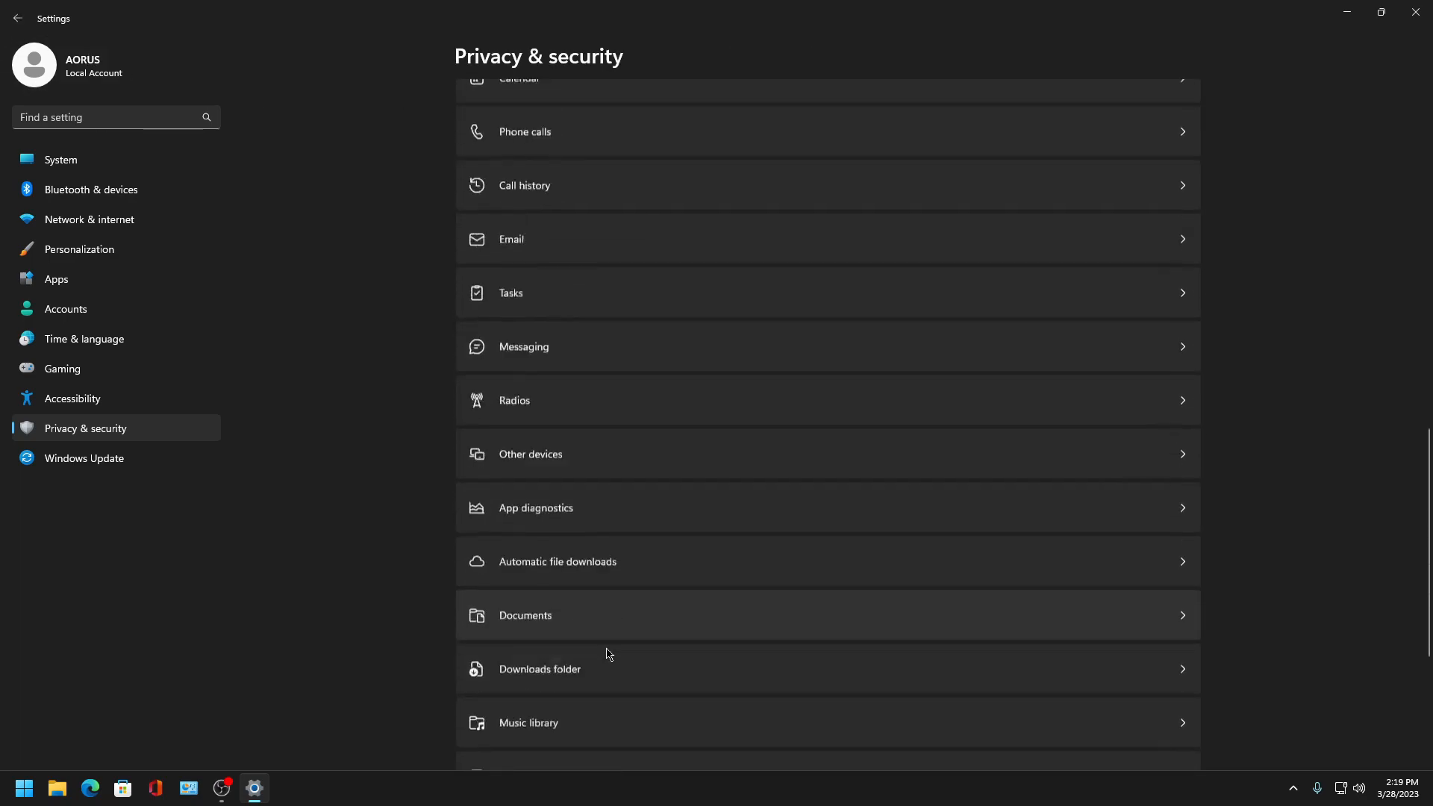
left_click(535, 721)
left_click(1154, 216)
left_click(1154, 164)
left_click(1174, 109)
- Open For developers settings and set the default Terminal app to Windows Terminal
left_click(13, 17)
scroll(681, 473, "down", 15)
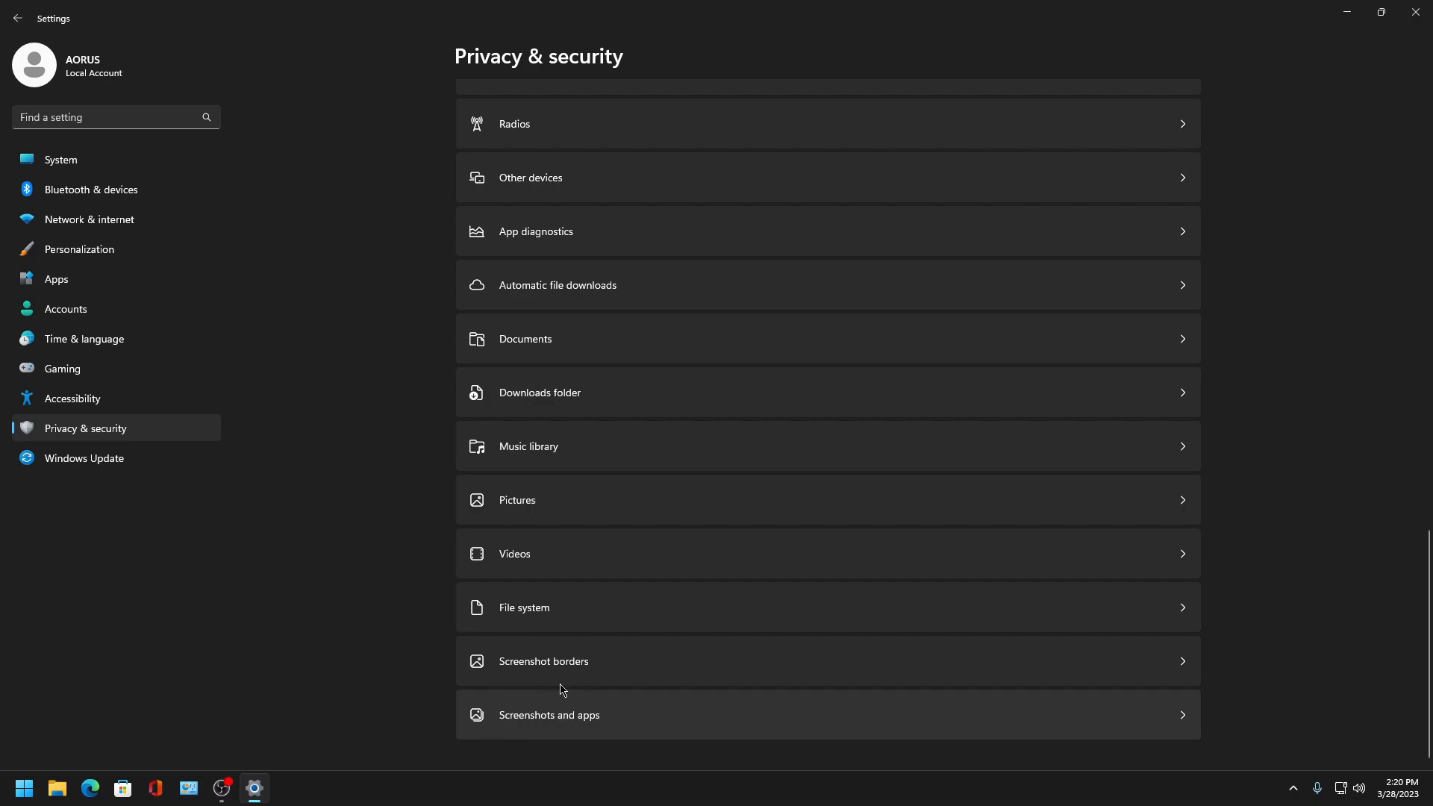
scroll(620, 576, "up", 15)
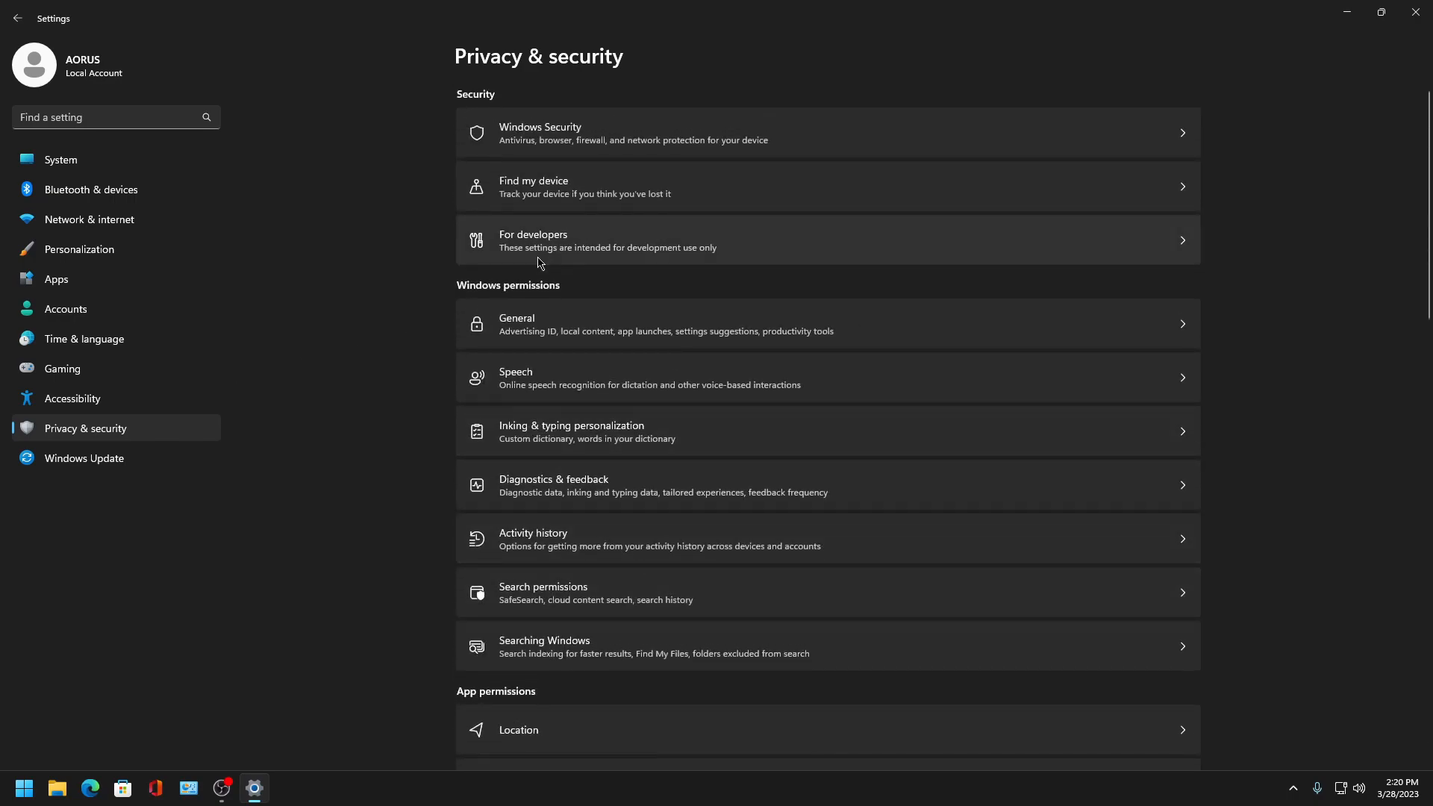
left_click(619, 249)
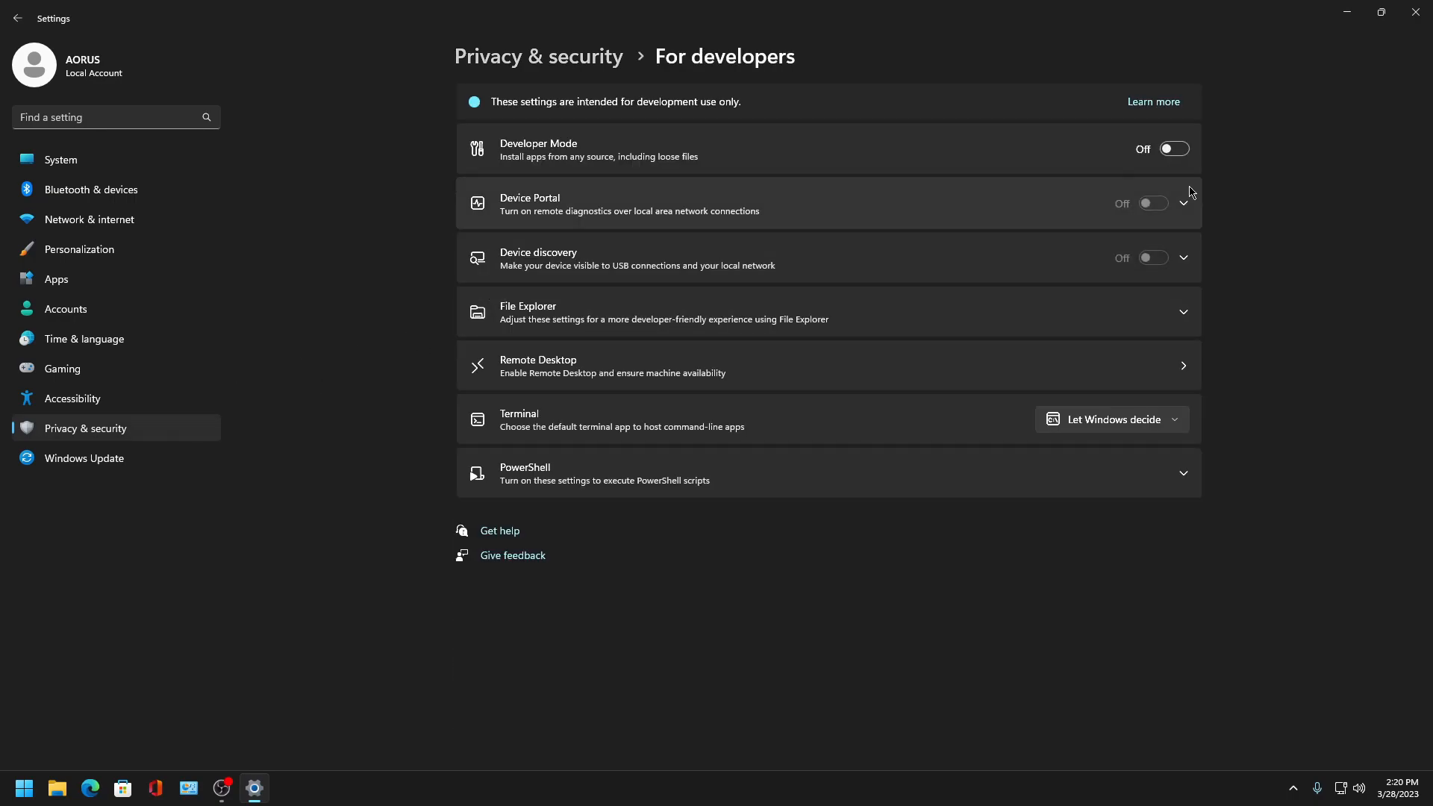
left_click(1155, 418)
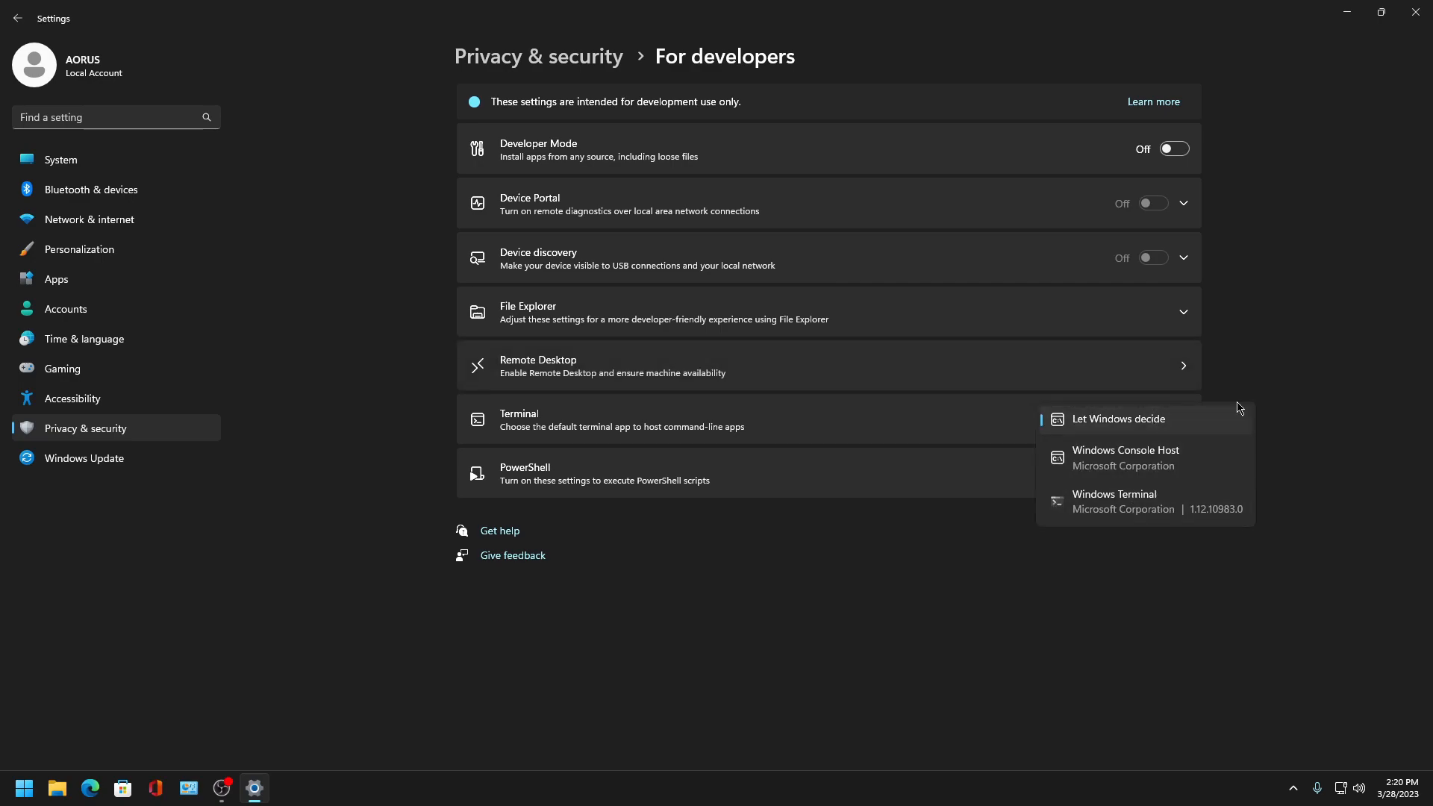
left_click(1282, 377)
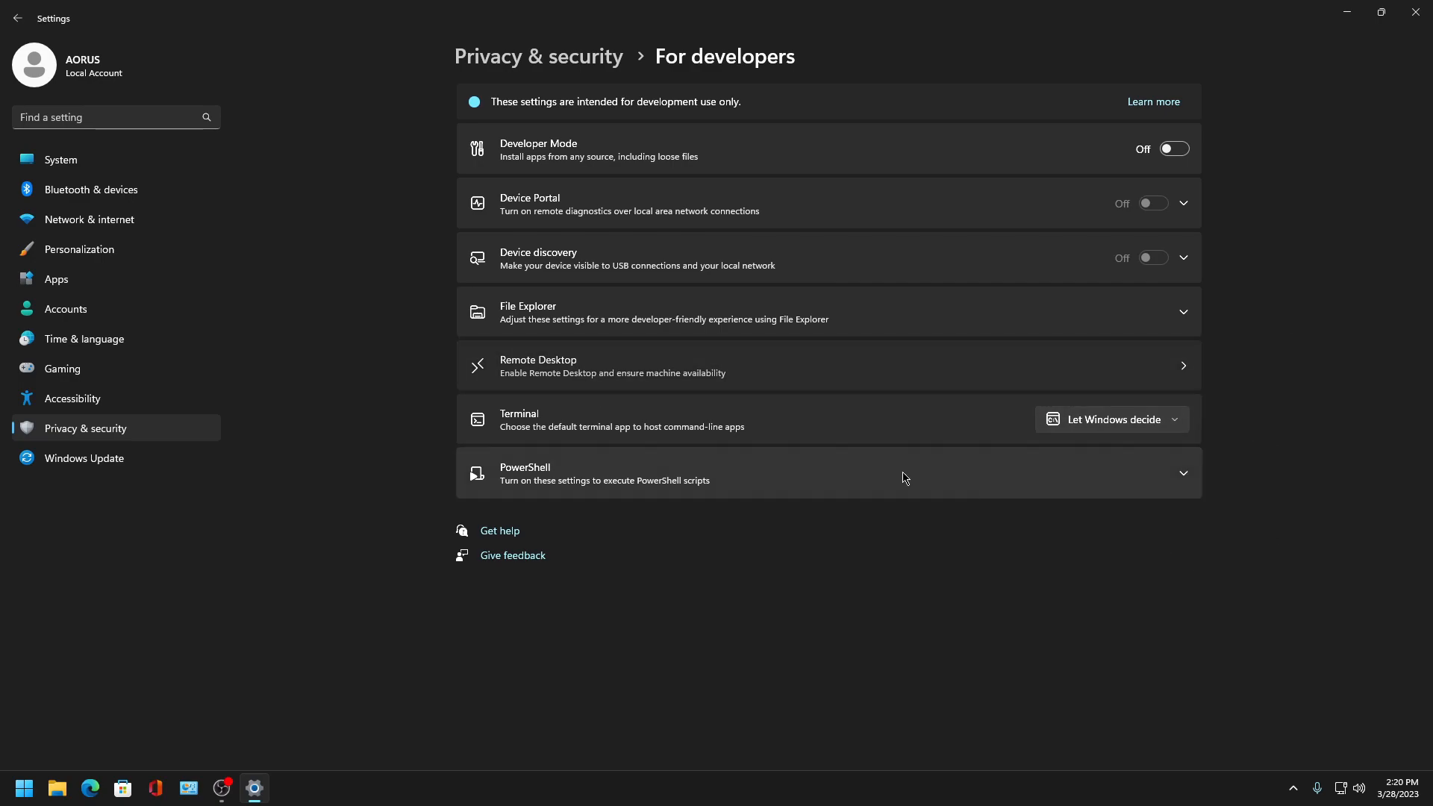
left_click(1160, 419)
left_click(1121, 516)
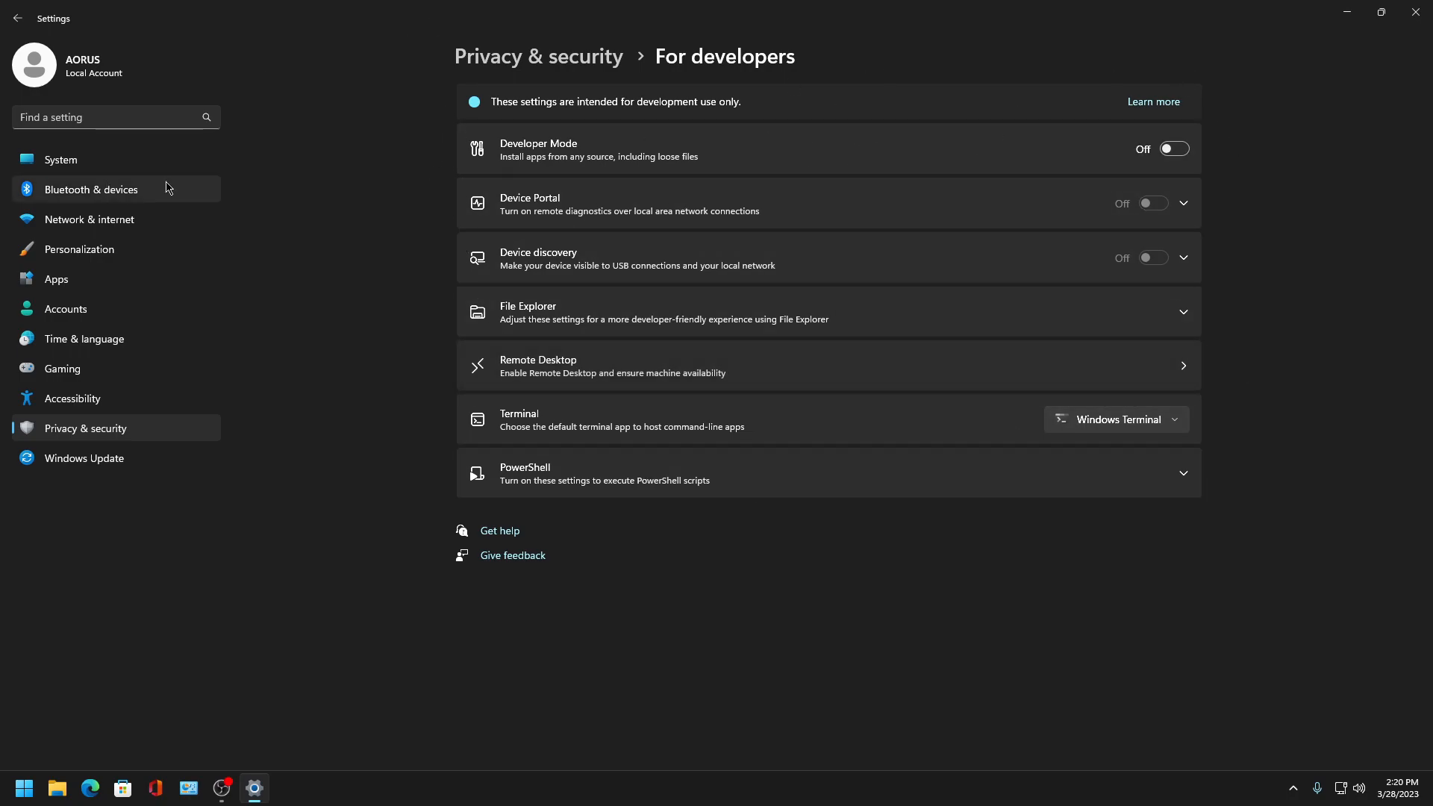
- Open Windows Update settings, then close the Settings window
left_click(18, 18)
scroll(636, 460, "down", 10)
scroll(636, 460, "down", 5)
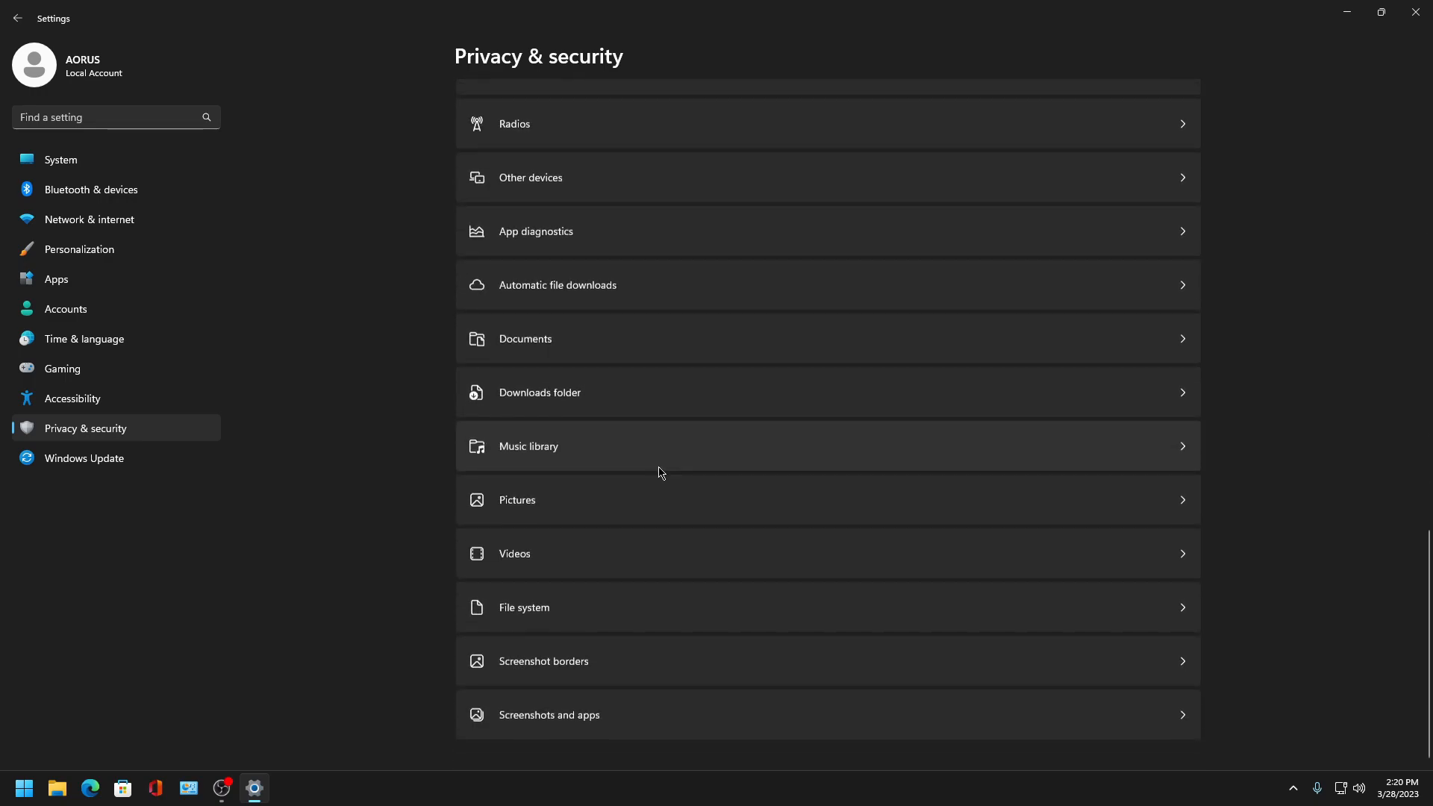
left_click(84, 458)
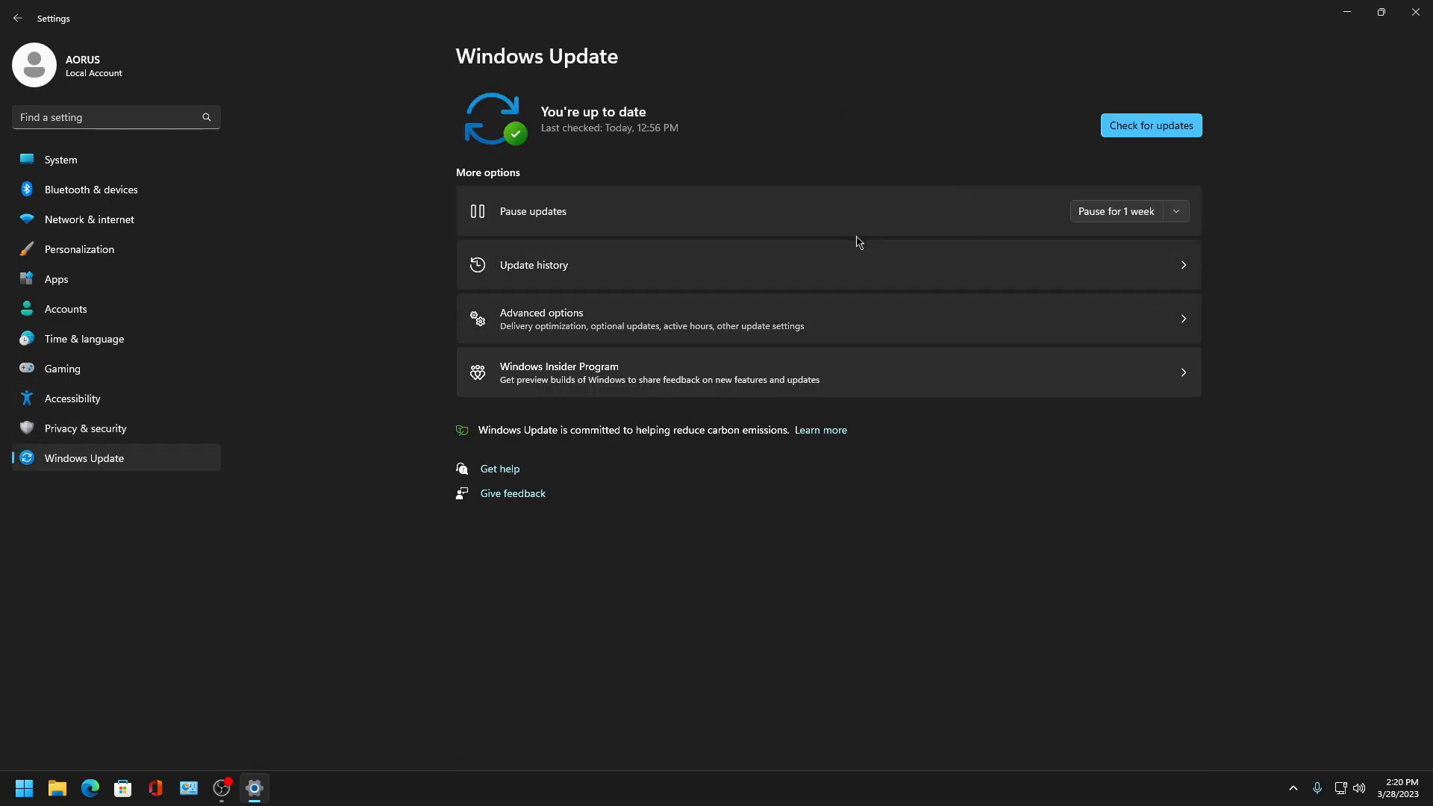
left_click(1427, 9)
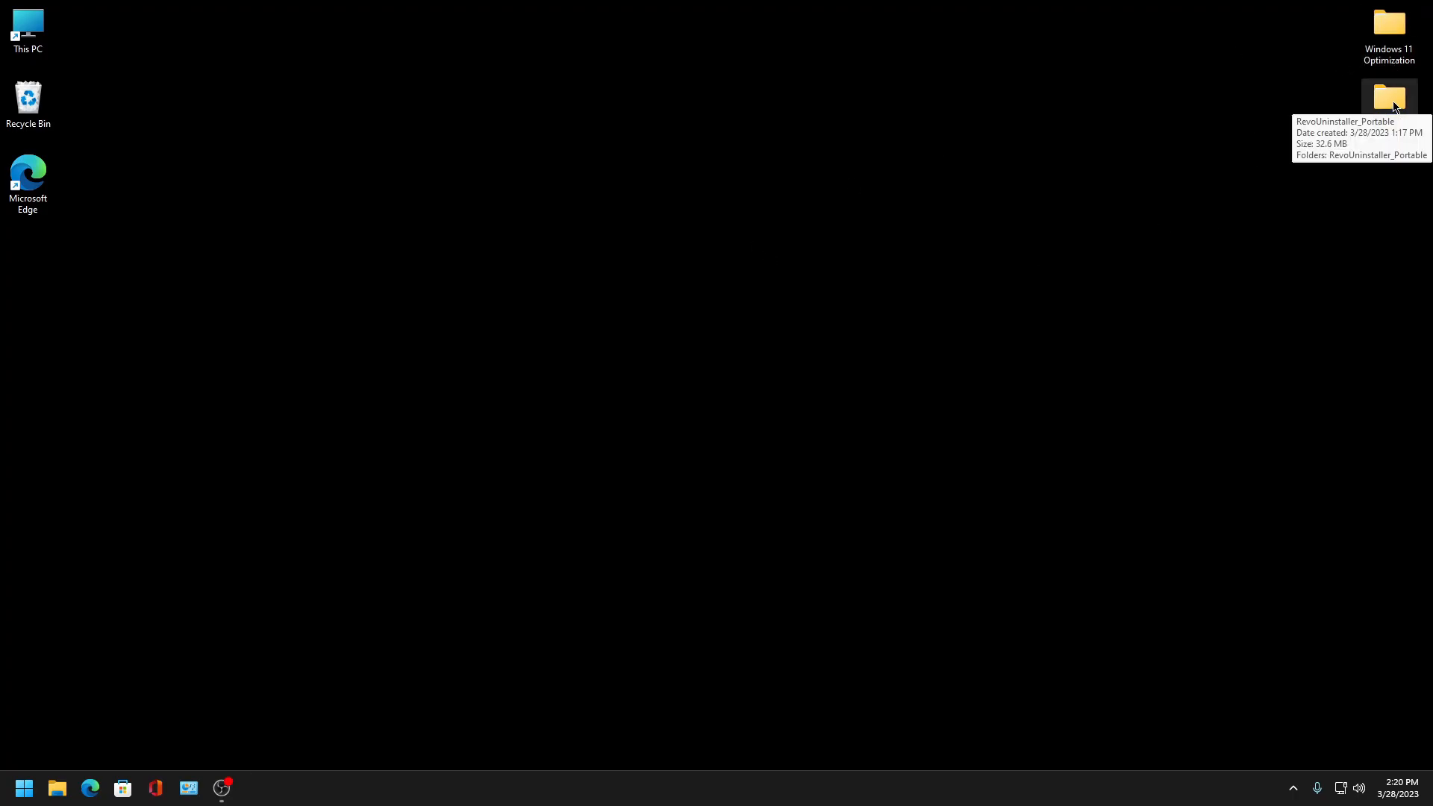
- Browse the contents of the Windows 11 Optimization folder and close it
double_click(1386, 24)
left_click_drag(616, 63, 712, 66)
double_click(705, 319)
left_click(1259, 74)
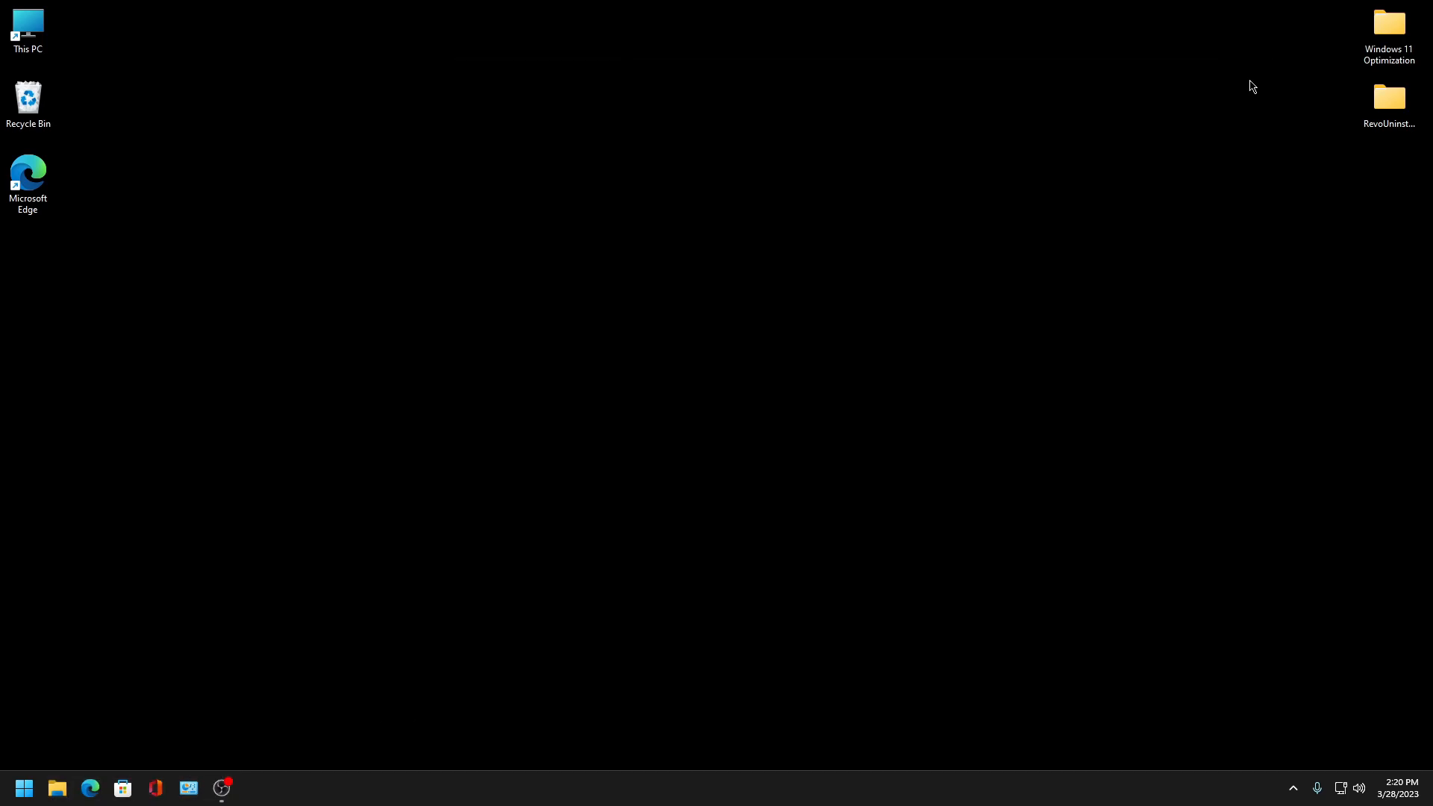
- Open Control Panel by running the control command
key("super+r")
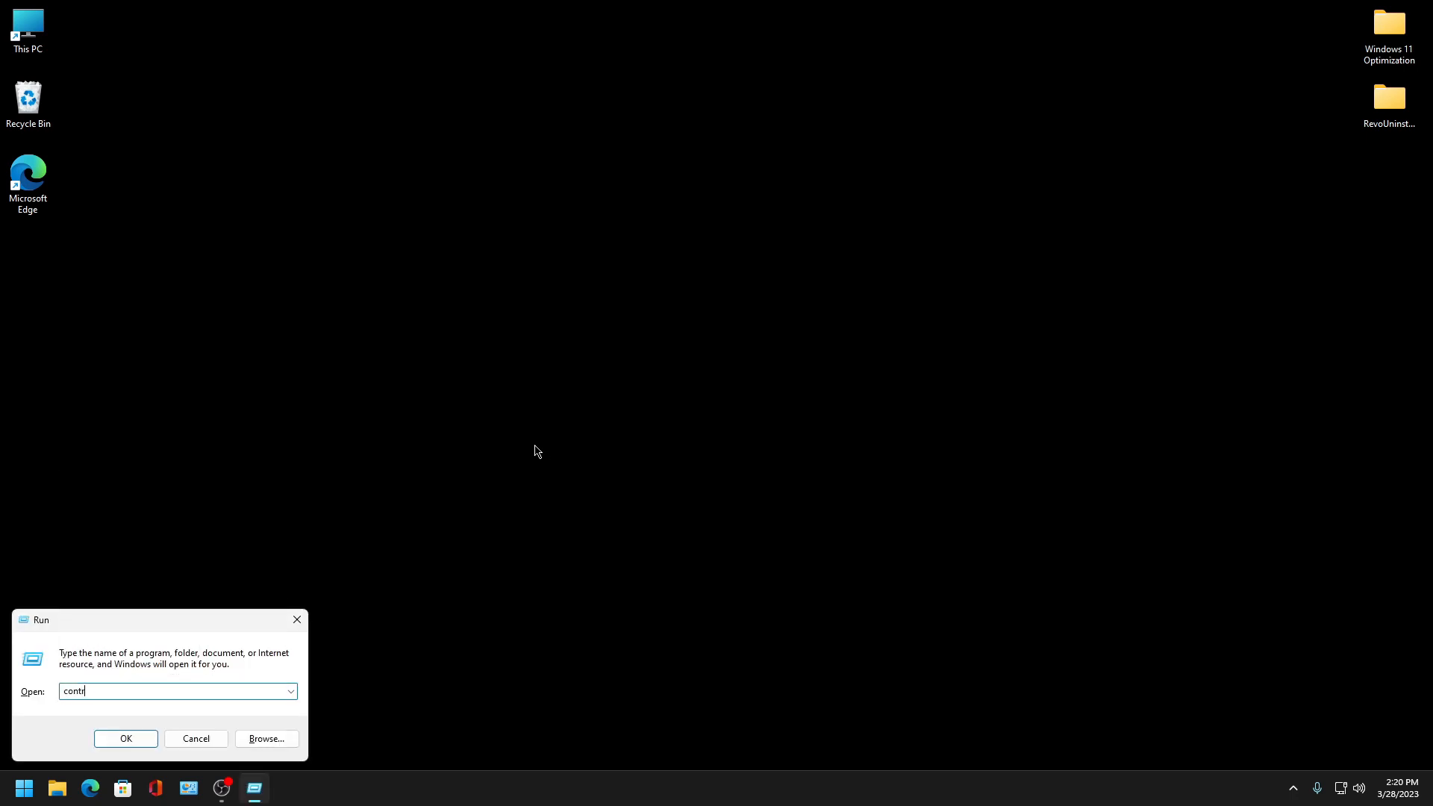
key("Return")
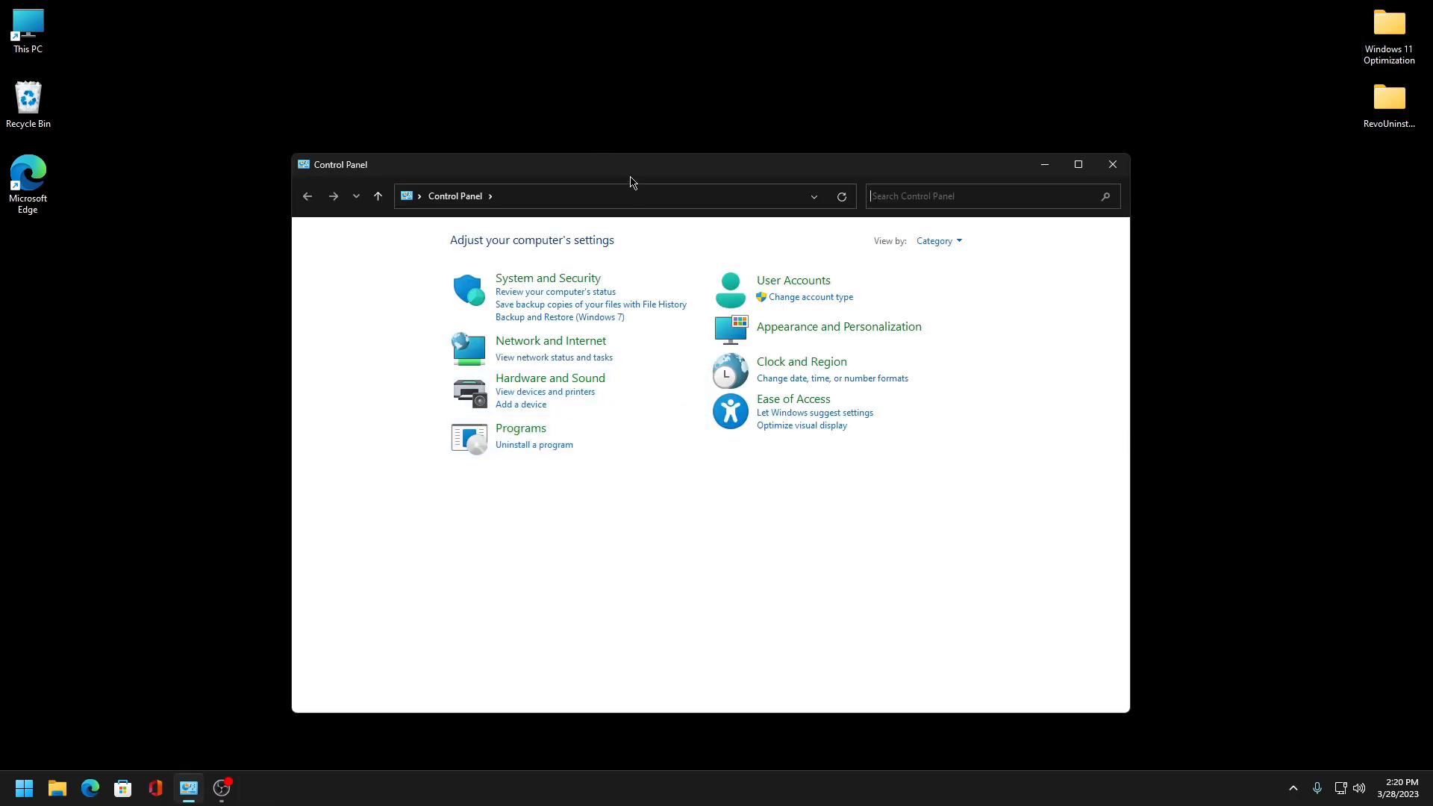
left_click_drag(647, 155, 652, 120)
left_click_drag(957, 140, 982, 149)
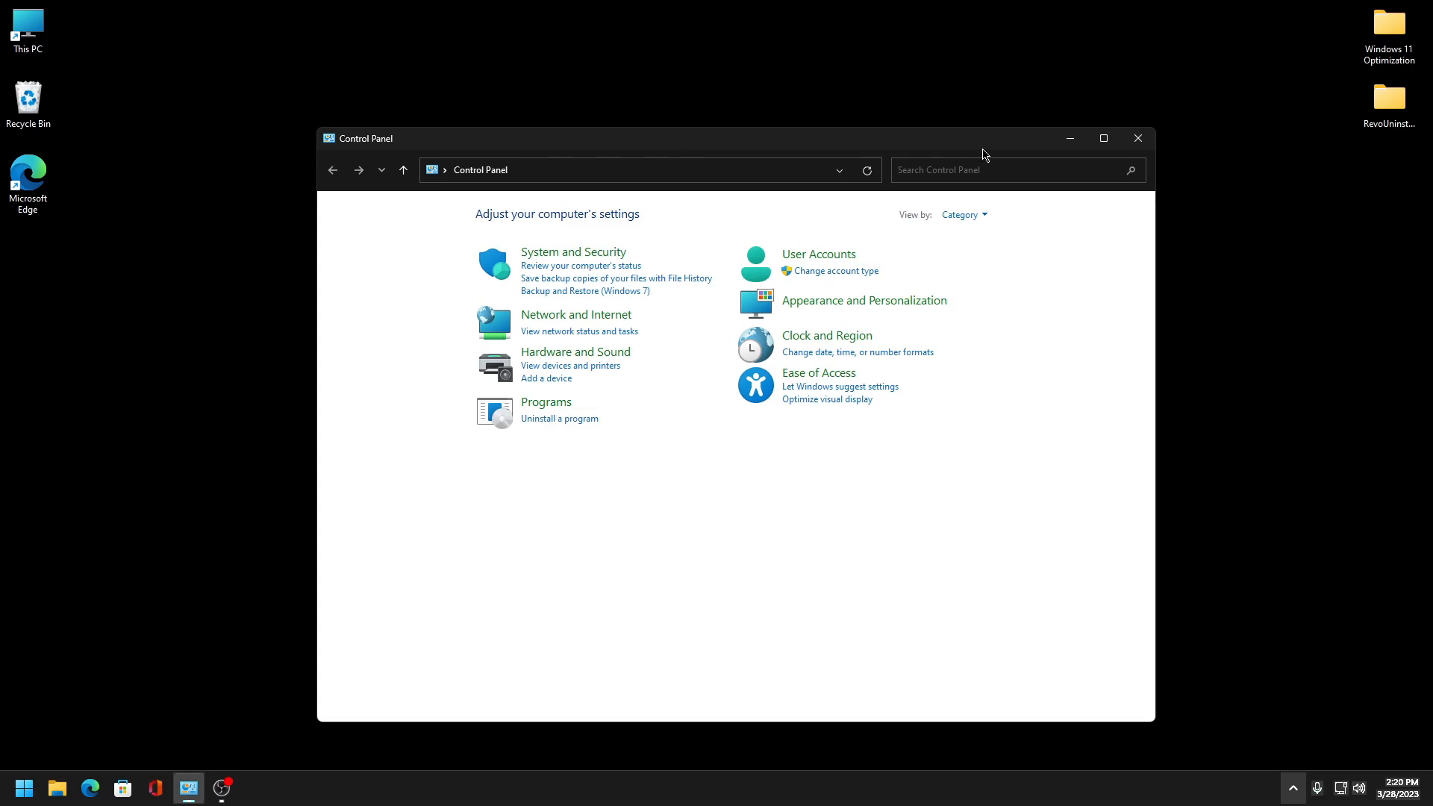
- Open the Security and Maintenance message settings under System and Security and confirm them
left_click(1105, 139)
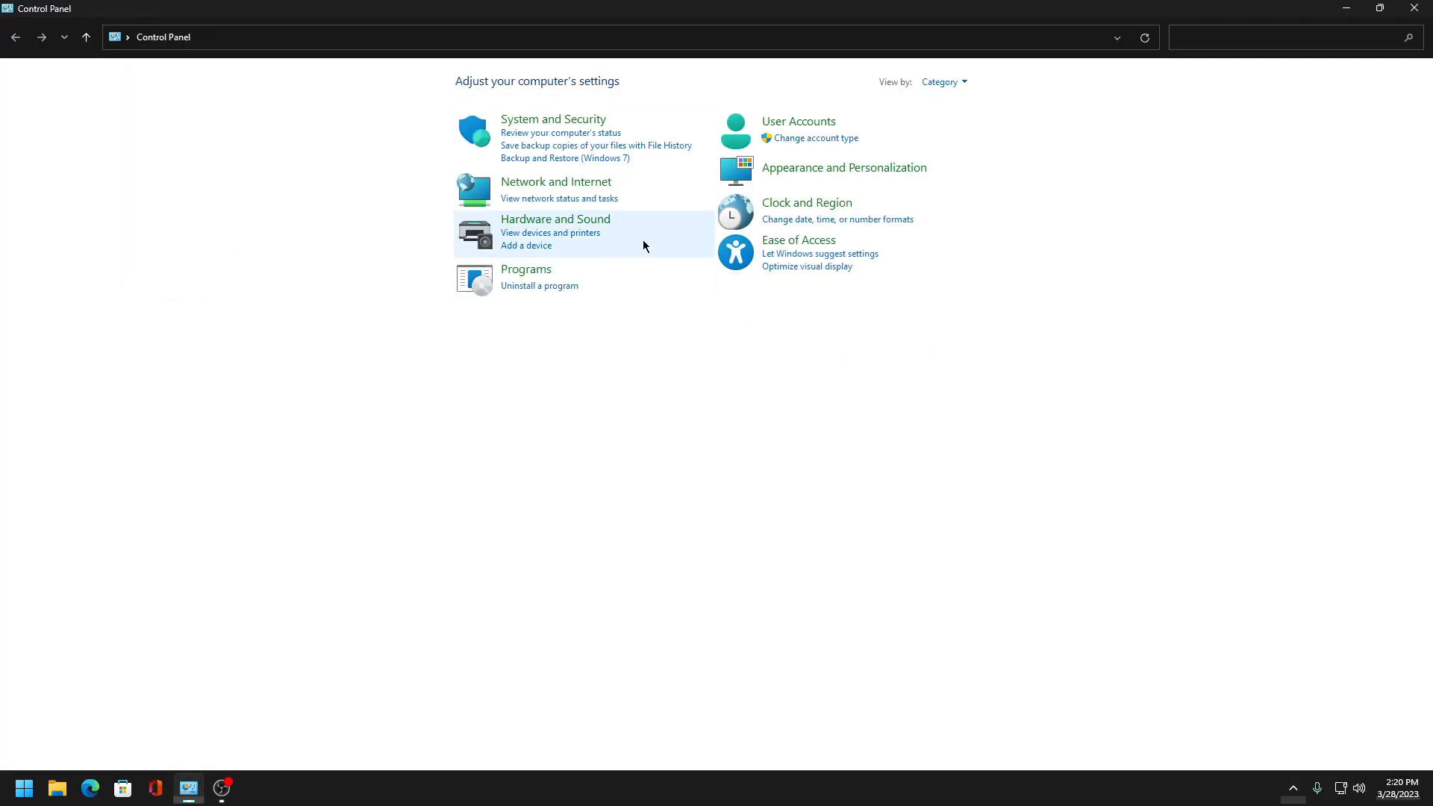
left_click(538, 119)
left_click(247, 80)
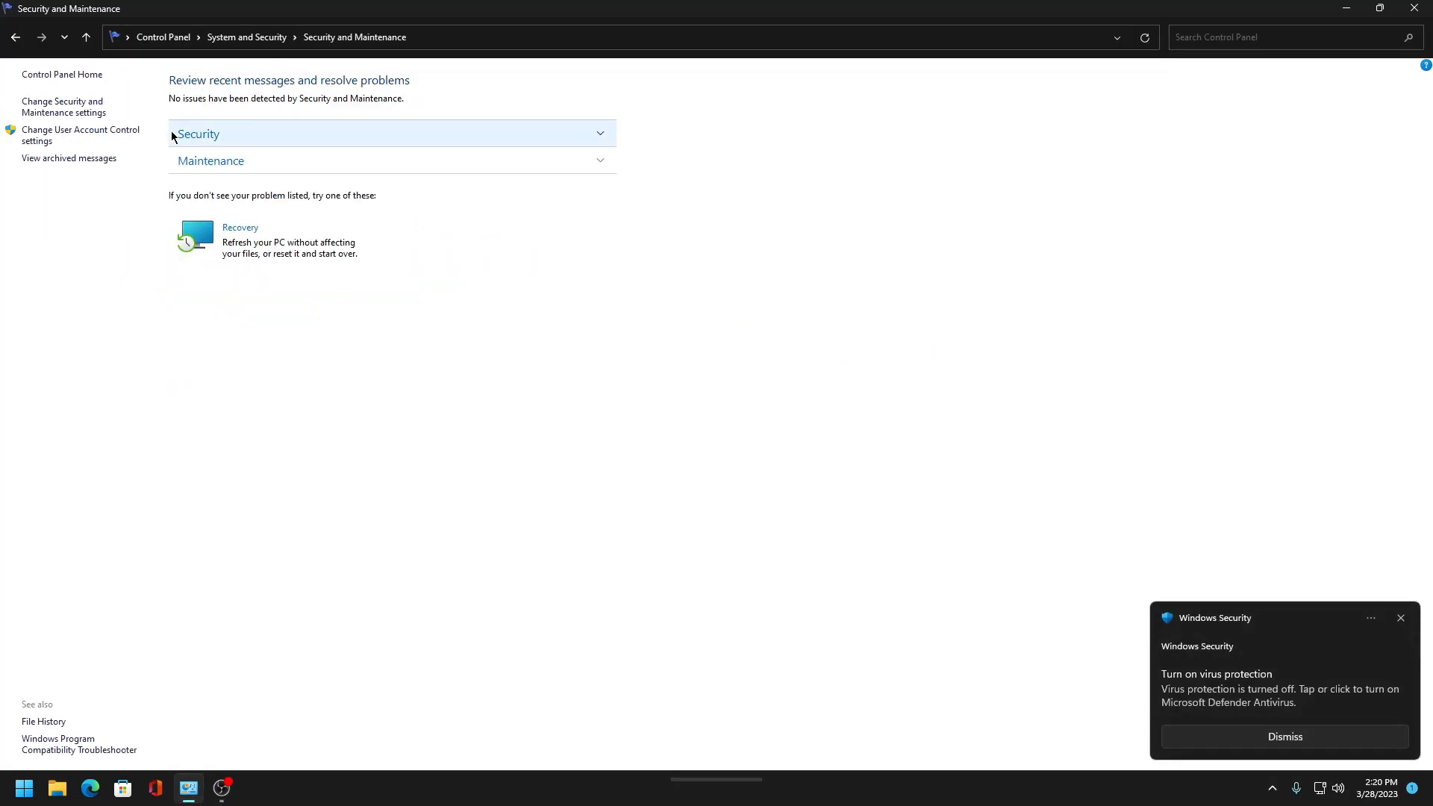
left_click(64, 107)
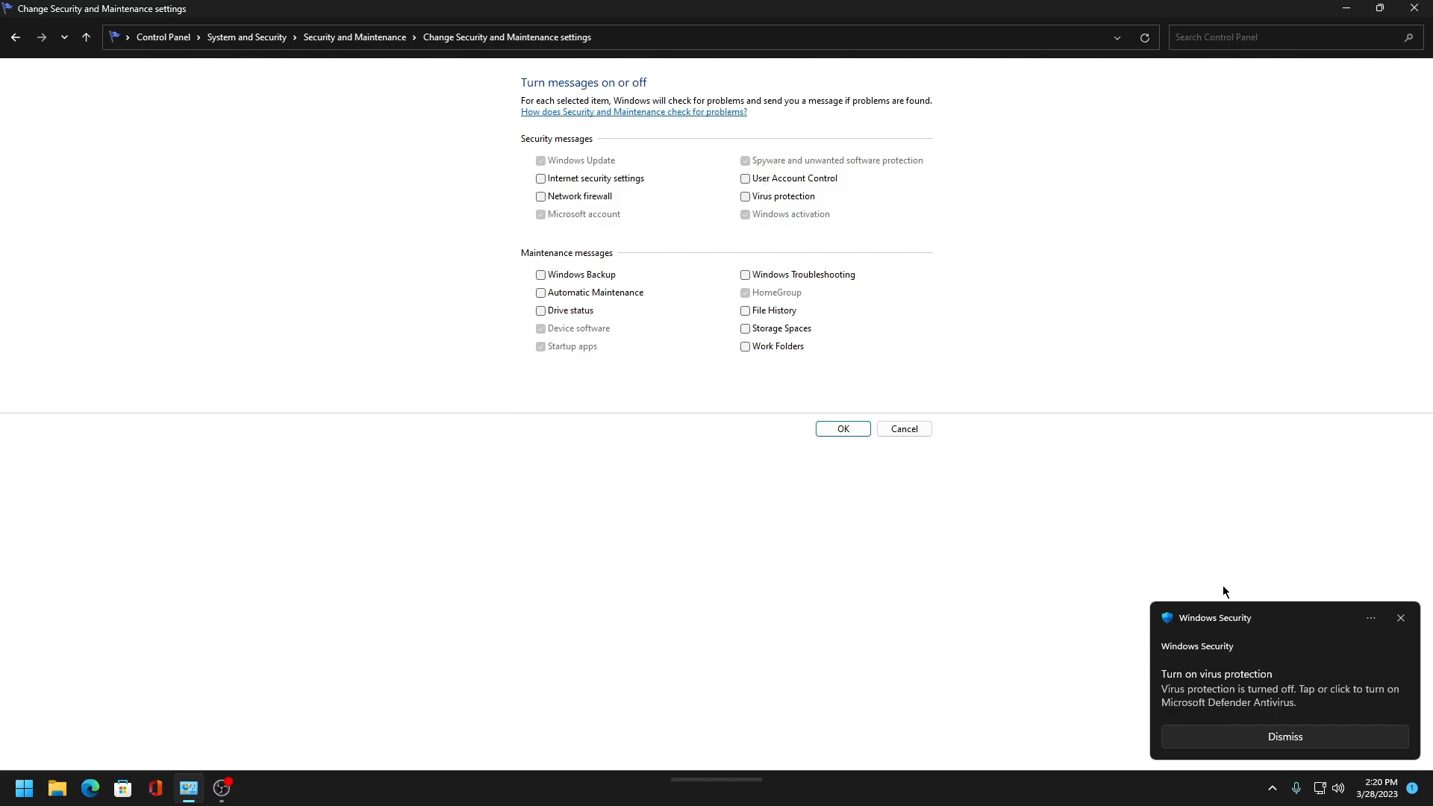
left_click(1287, 739)
left_click(836, 431)
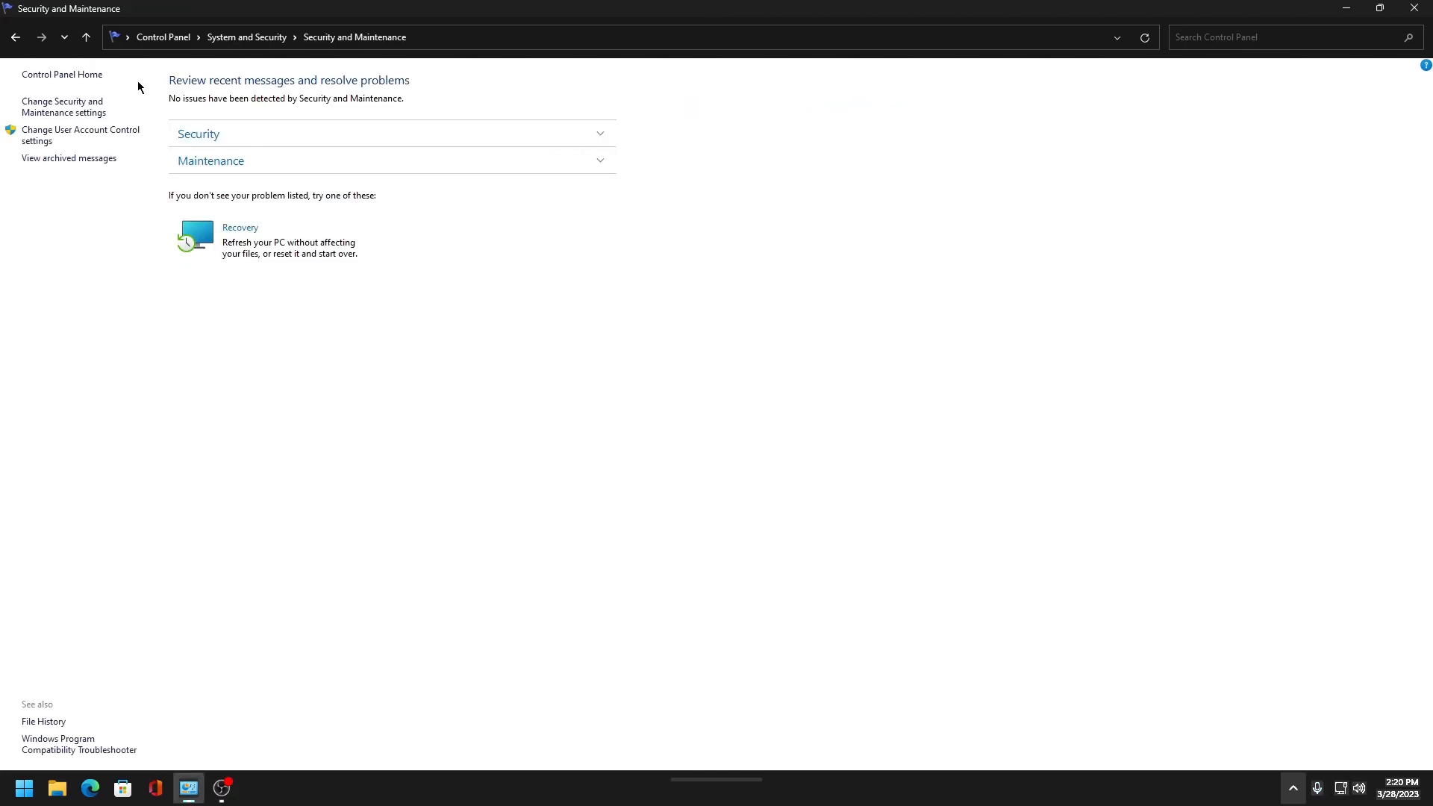
- Open the Ethernet connection's properties from the Network and Sharing Center adapter settings
left_click(163, 37)
left_click(586, 183)
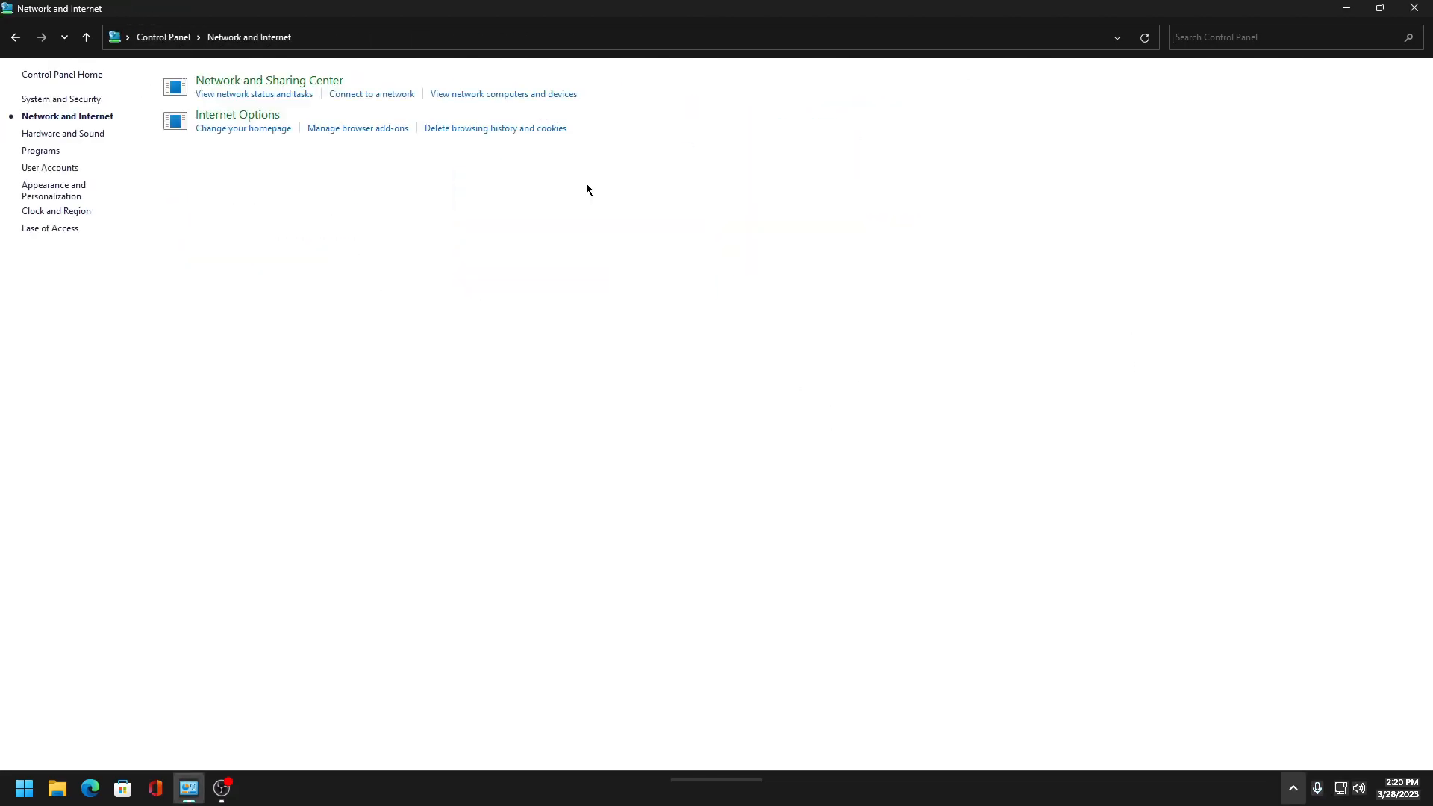
left_click(268, 80)
left_click(68, 101)
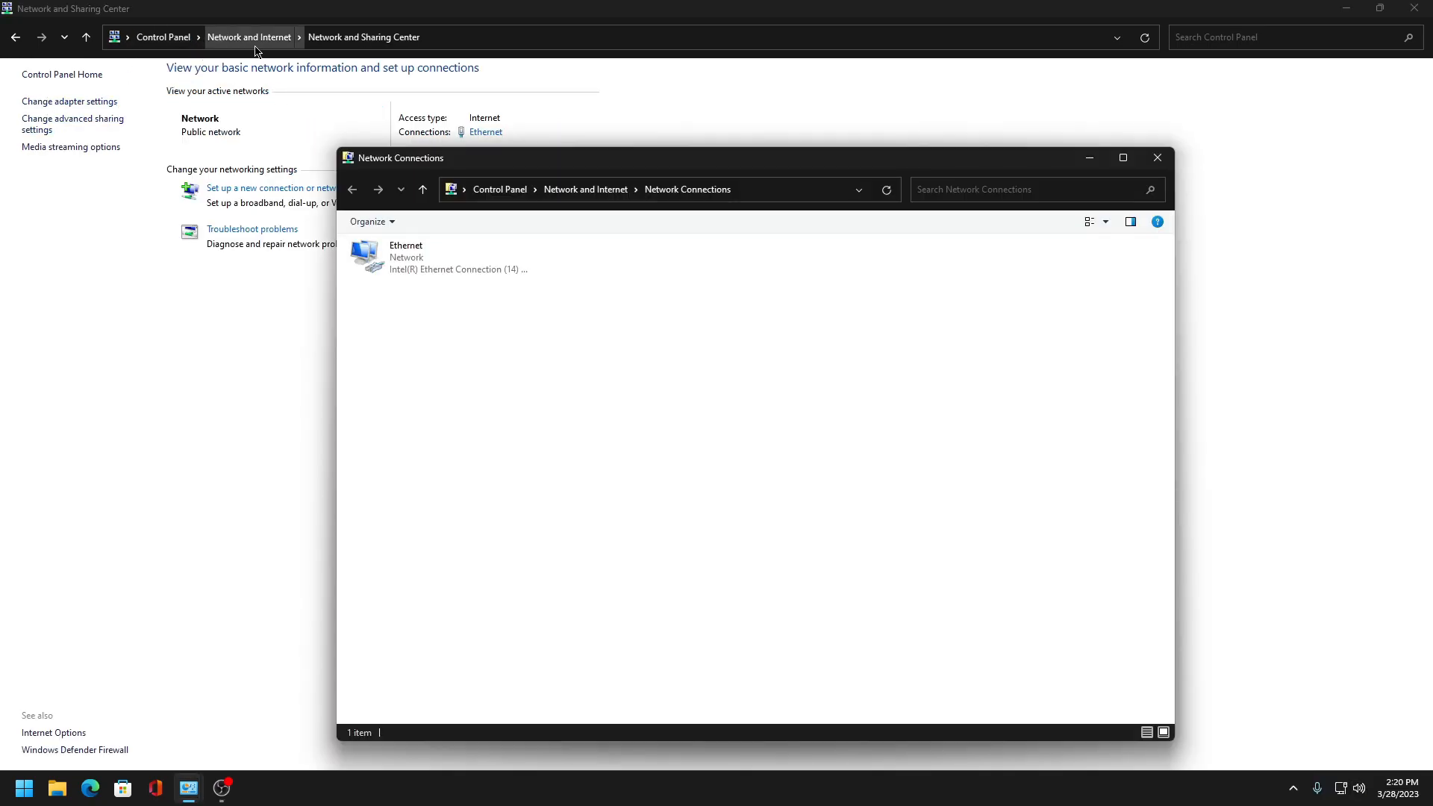
right_click(464, 268)
left_click(509, 411)
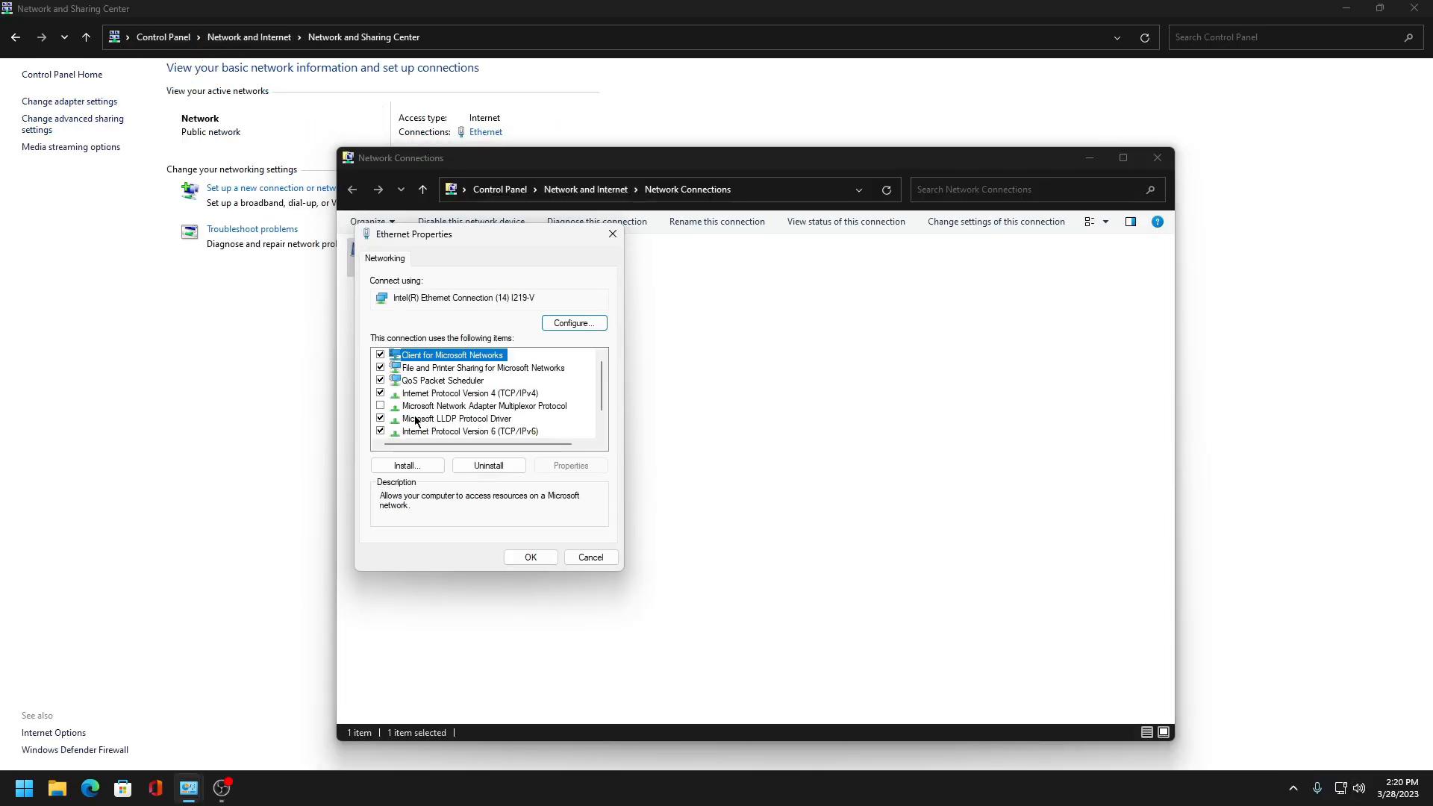
- Uncheck every Ethernet connection item except Internet Protocol Version 4 (TCP/IPv4)
left_click(381, 367)
left_click(381, 380)
left_click(381, 355)
scroll(393, 418, "down", 1)
left_click(393, 417)
left_click(392, 391)
left_click(381, 392)
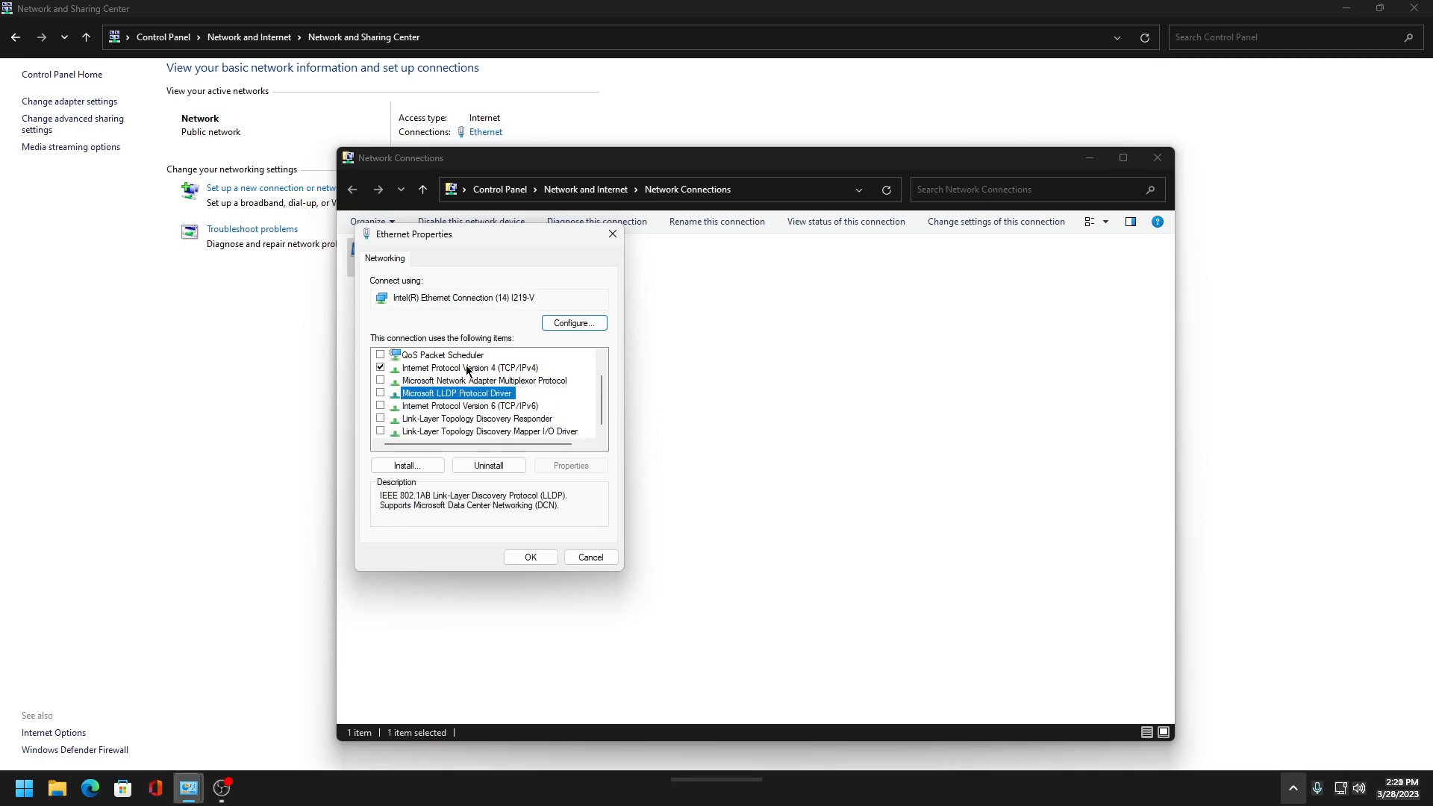
- Set IPv4 to use DNS servers 1.1.1.1 and 1.0.0.1, then close the Ethernet properties
left_click(468, 368)
left_click(571, 466)
left_click(456, 499)
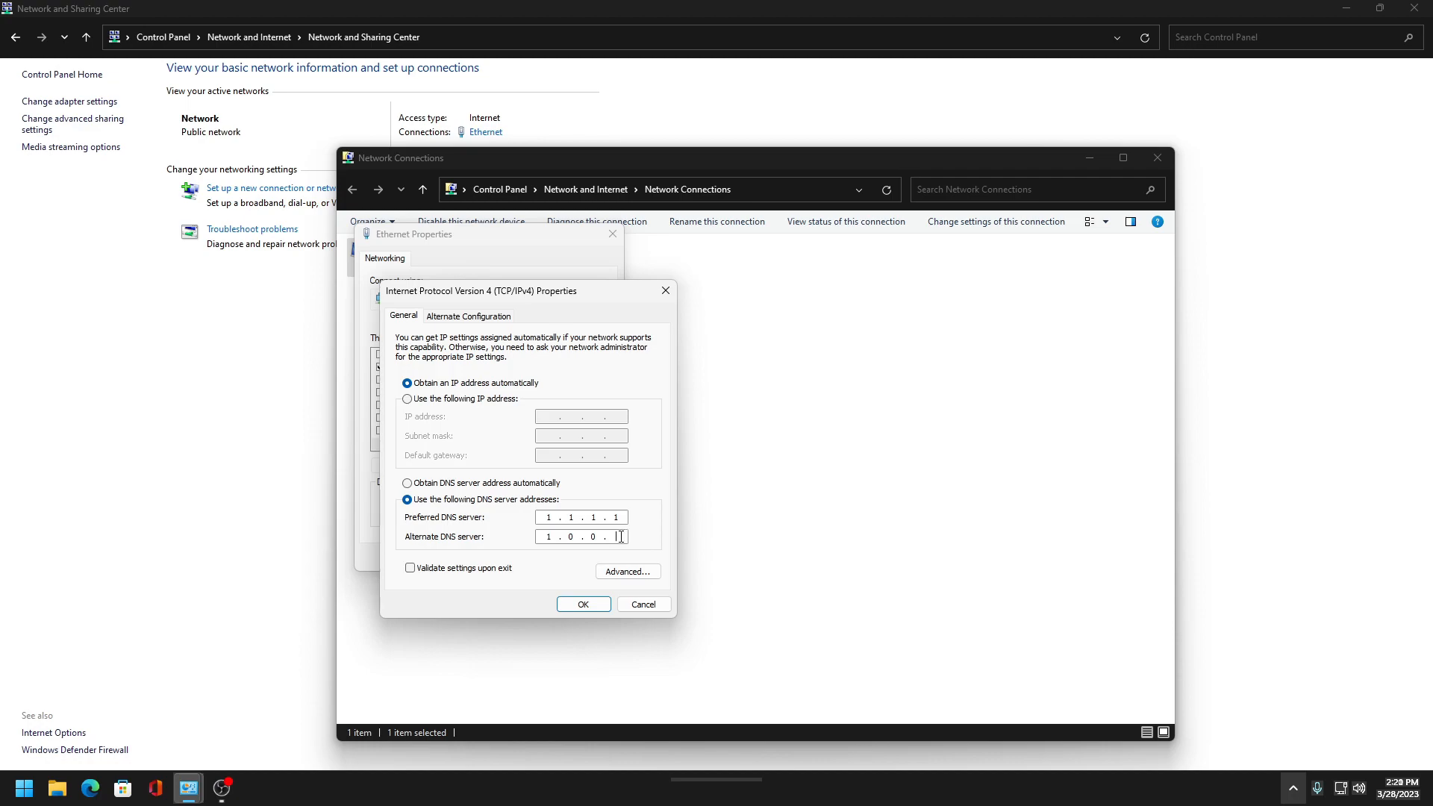
left_click(581, 603)
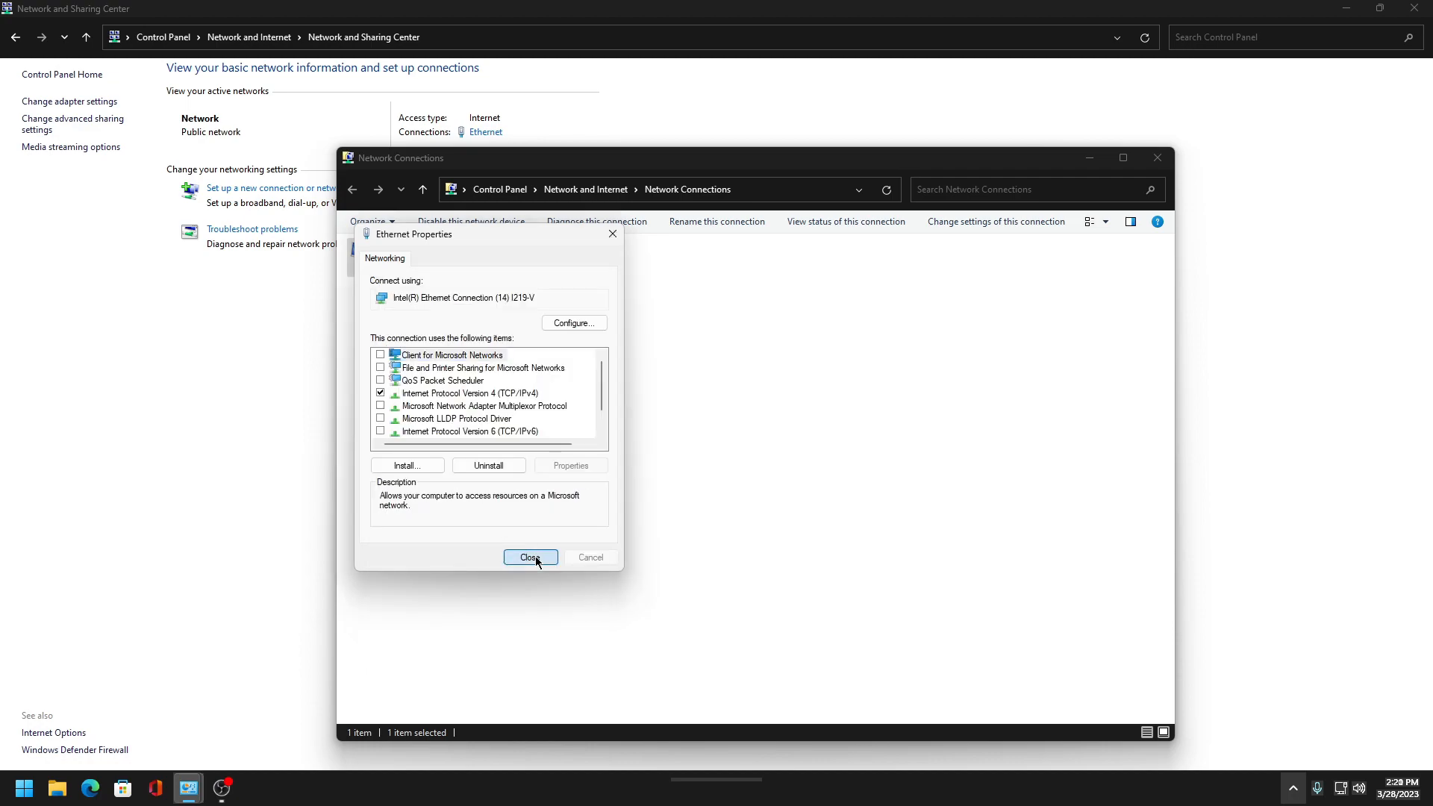
left_click(532, 559)
- Open the adapter configuration and uncheck Allow this device to wake the computer in Power Management
right_click(423, 278)
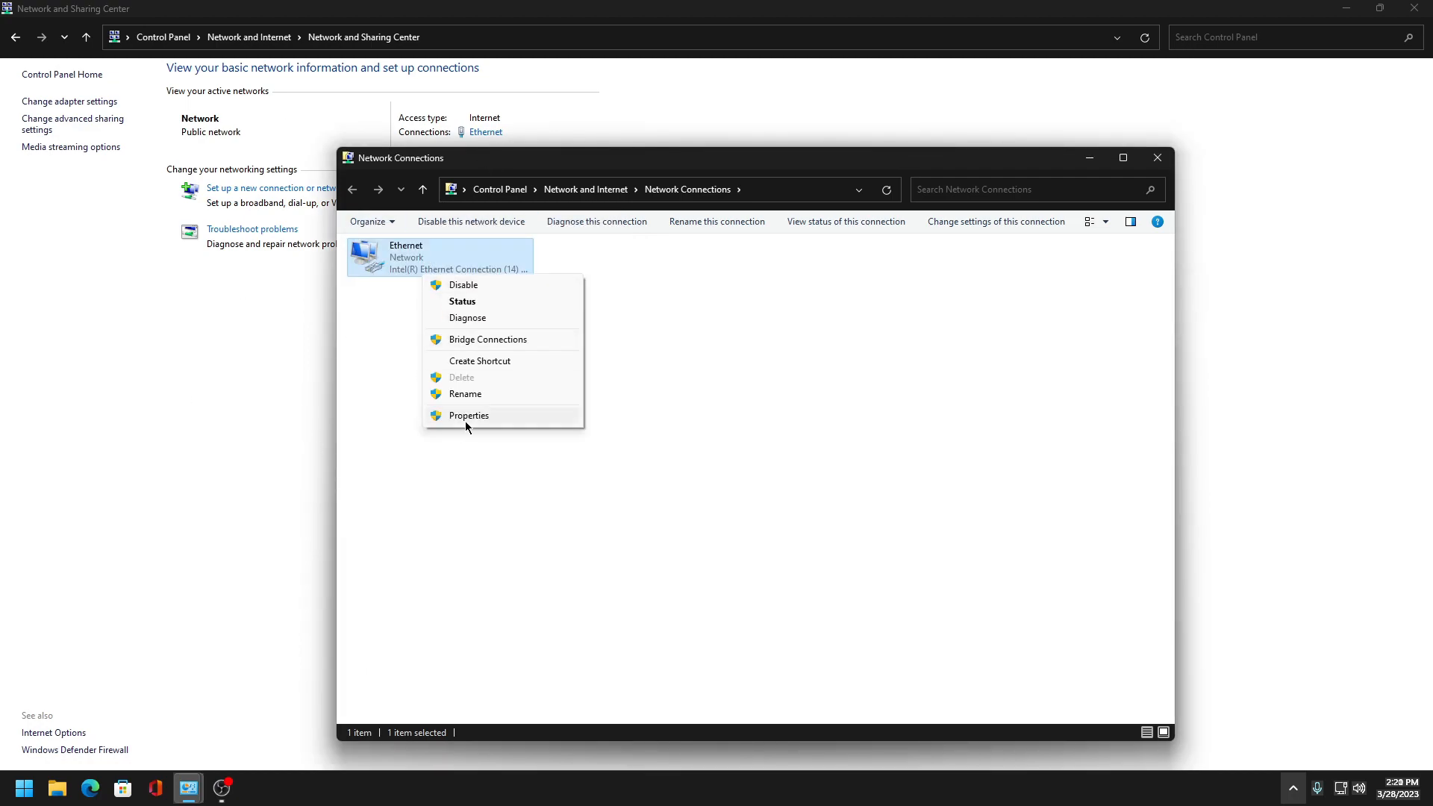
left_click(464, 418)
left_click(456, 393)
left_click(587, 324)
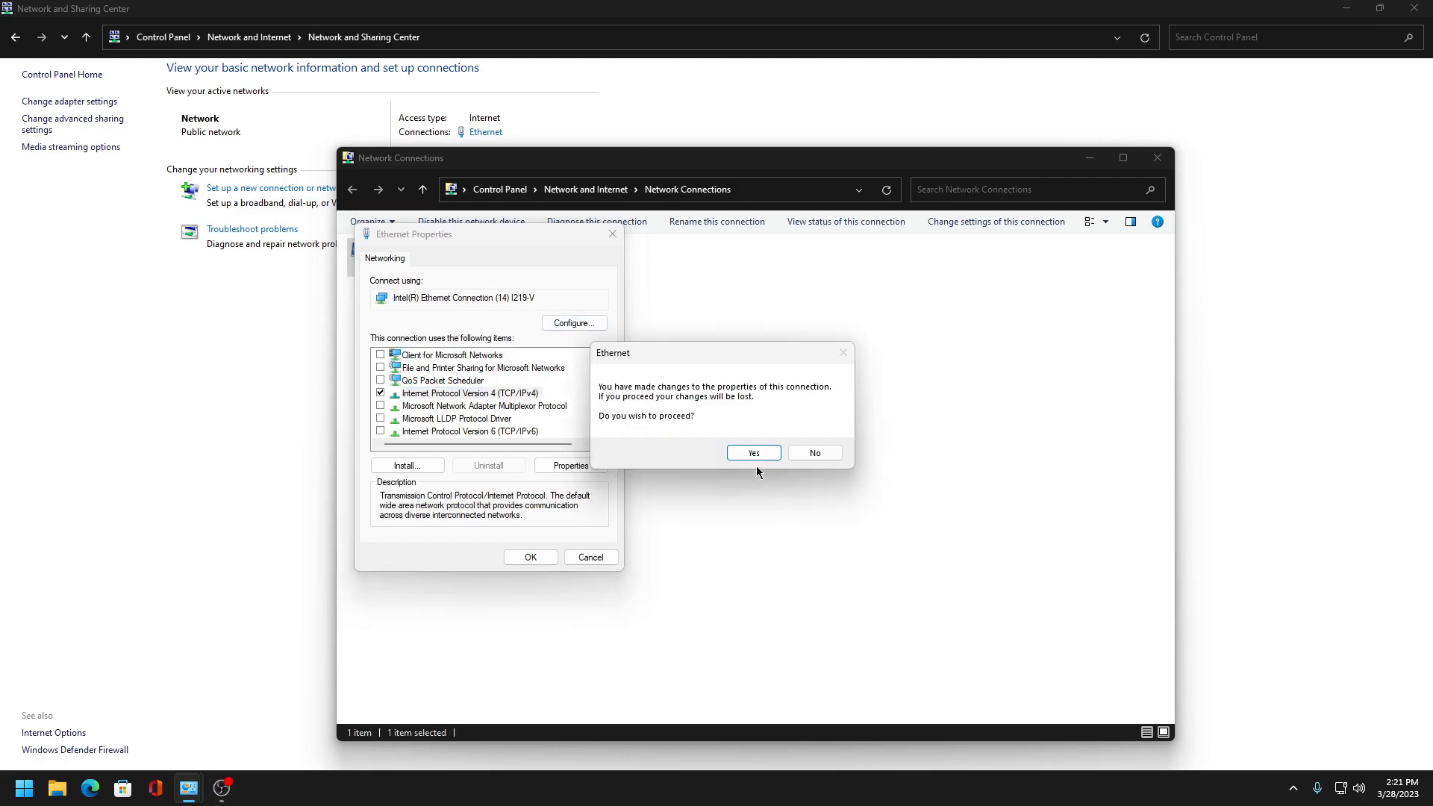
left_click(741, 451)
left_click(270, 76)
left_click(64, 150)
left_click(248, 363)
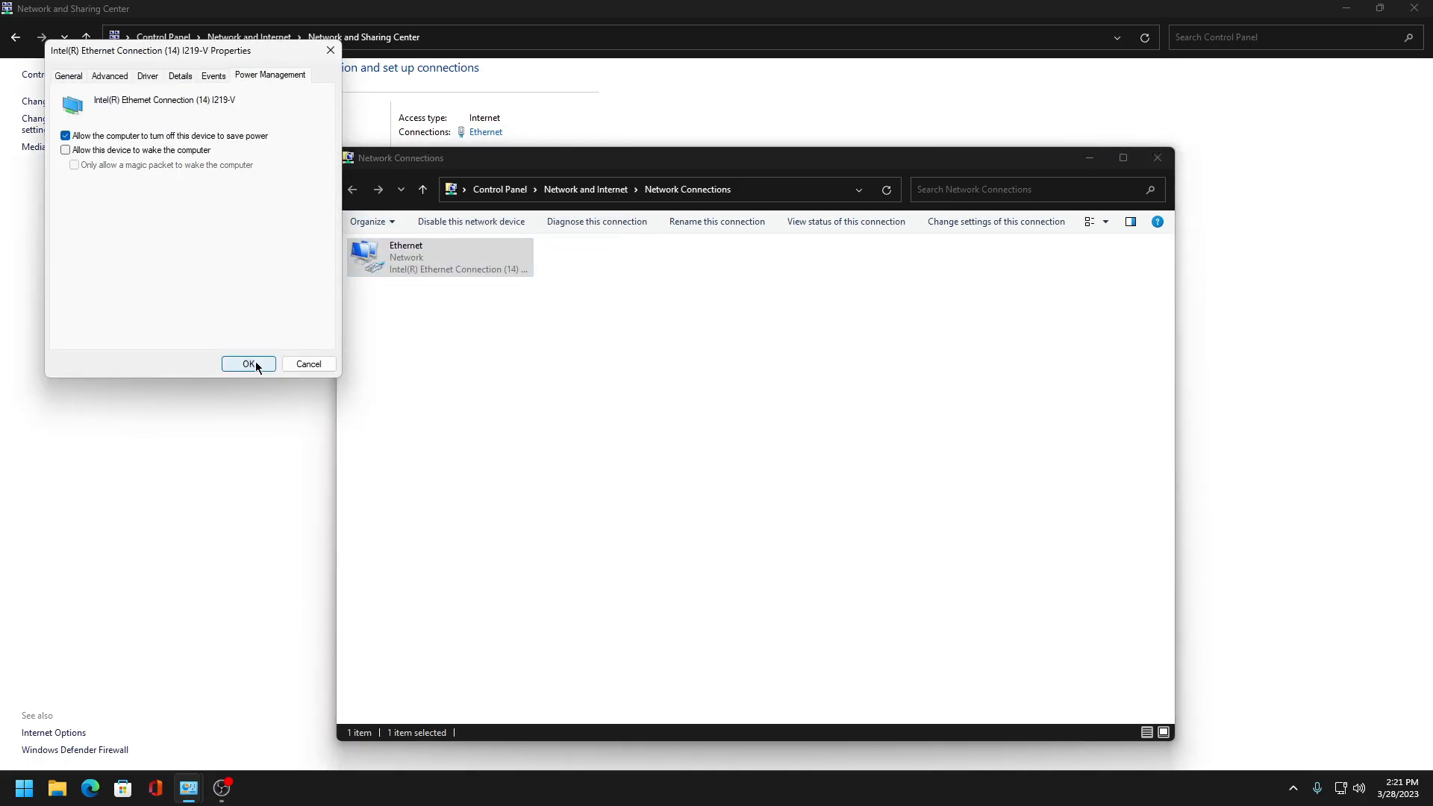
- Reopen the adapter configuration and uncheck Allow the computer to turn off this device to save power
right_click(498, 248)
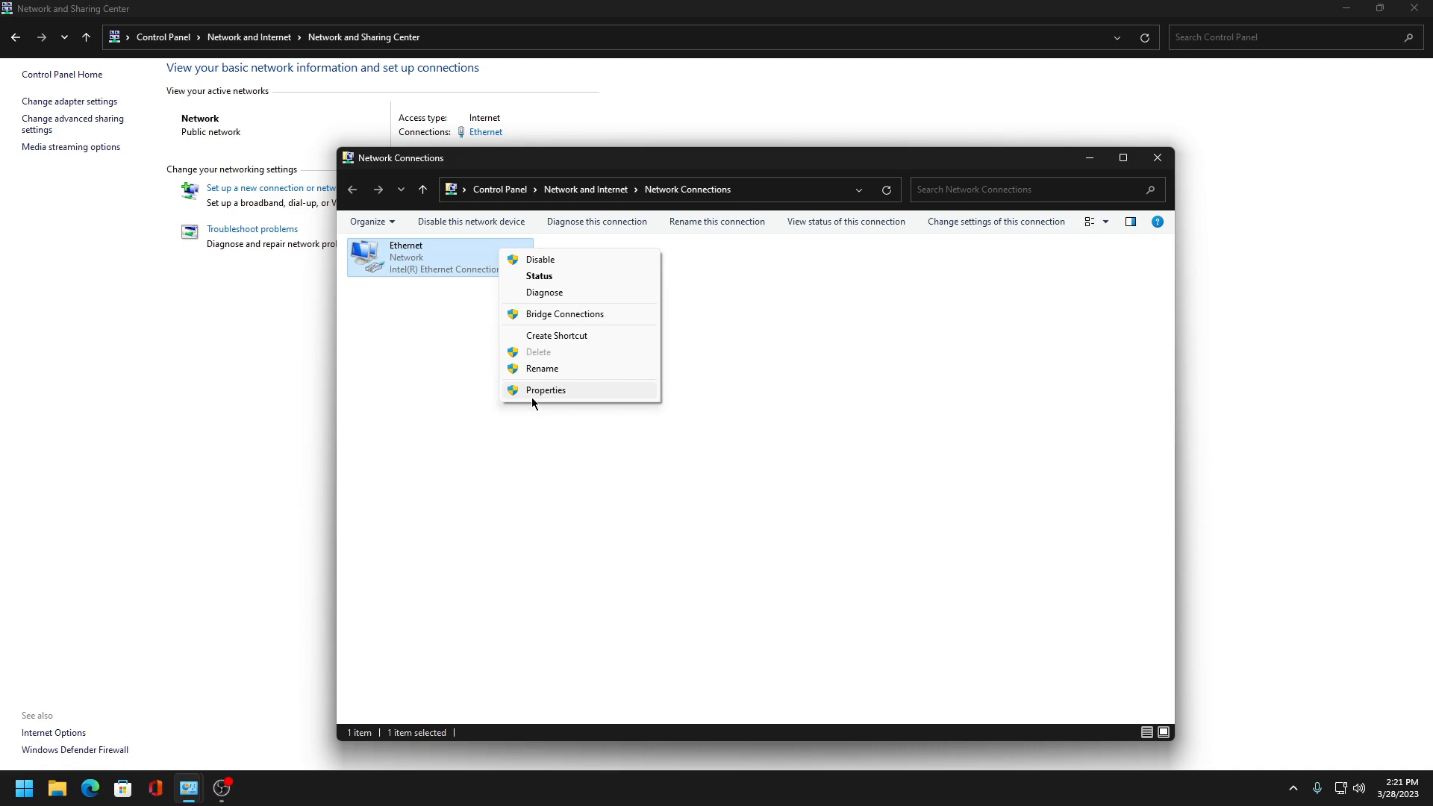
left_click(533, 397)
double_click(463, 393)
left_click(580, 601)
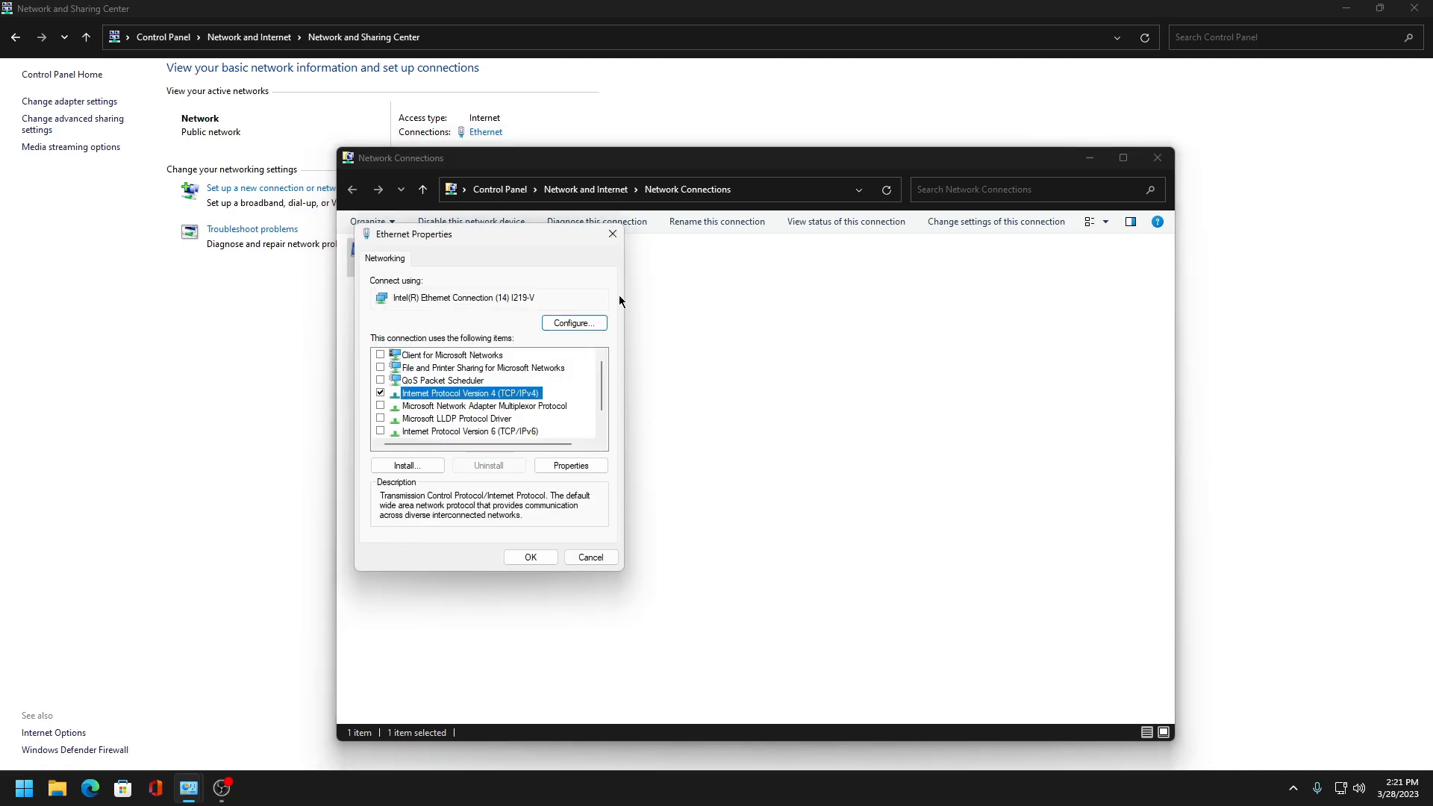
left_click(574, 322)
left_click(752, 453)
left_click(289, 94)
left_click(84, 154)
left_click(268, 383)
- Open the adapter's Advanced properties and change the Enable PME value
right_click(455, 254)
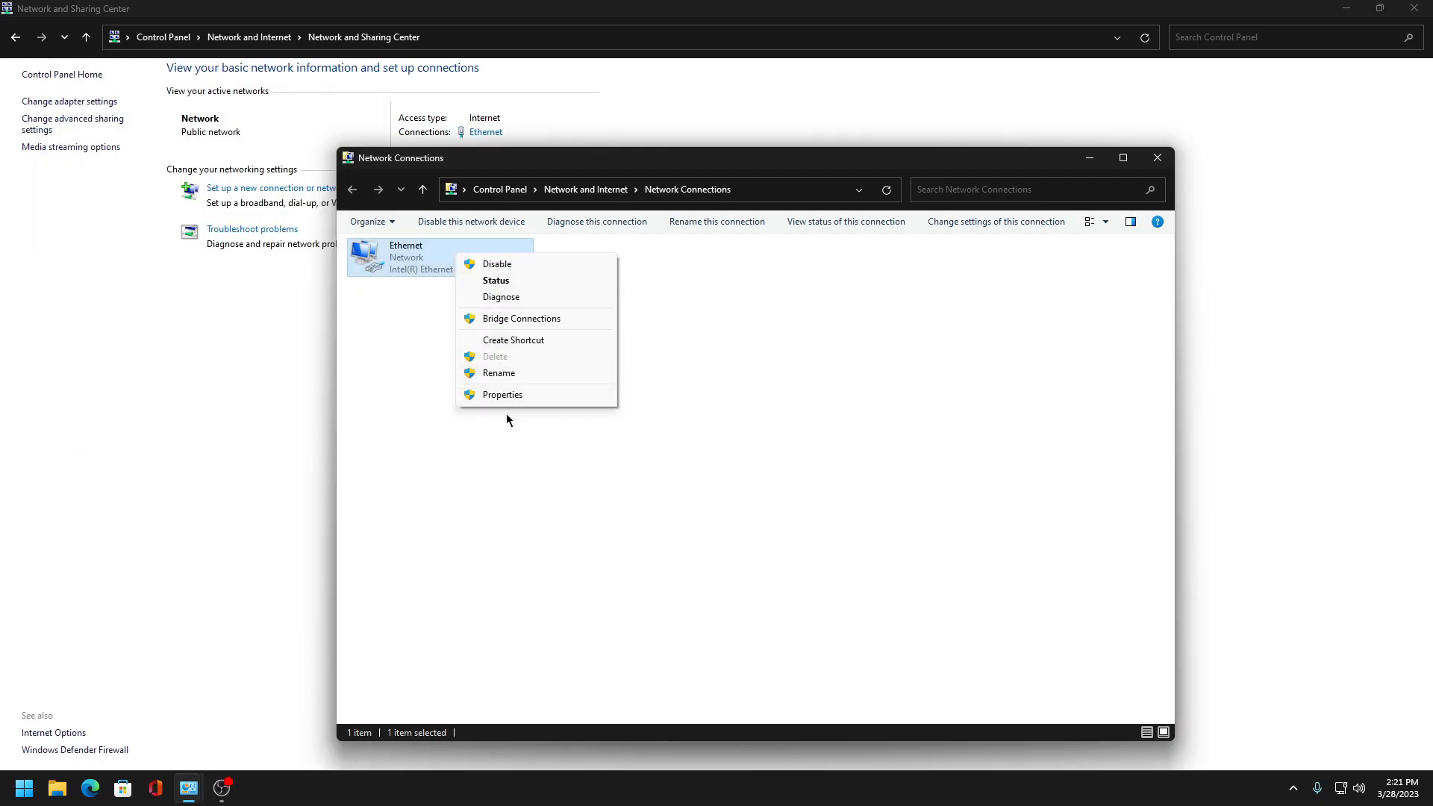
left_click(556, 394)
left_click(576, 323)
left_click(148, 114)
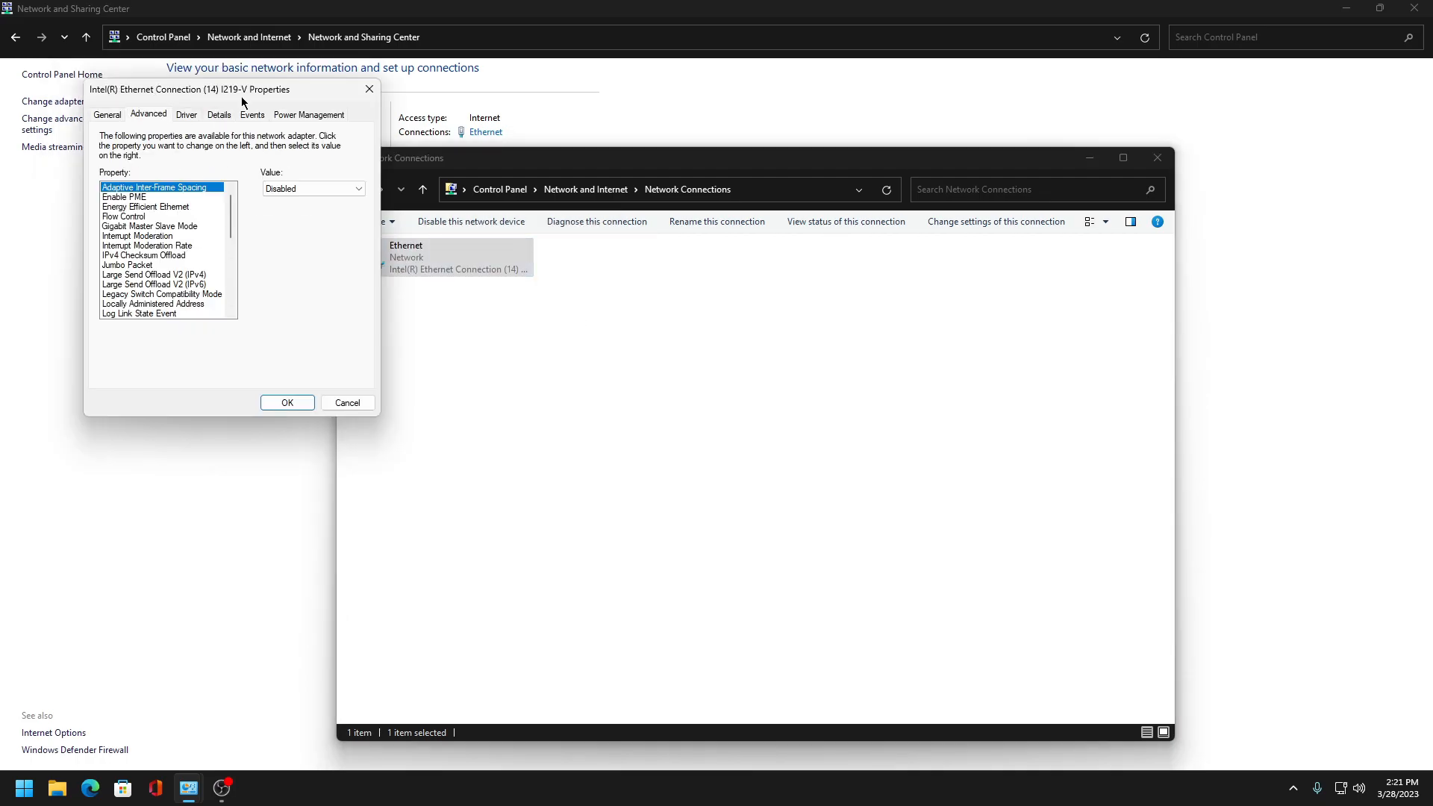
left_click(731, 373)
left_click(559, 382)
left_click(731, 373)
left_click(709, 384)
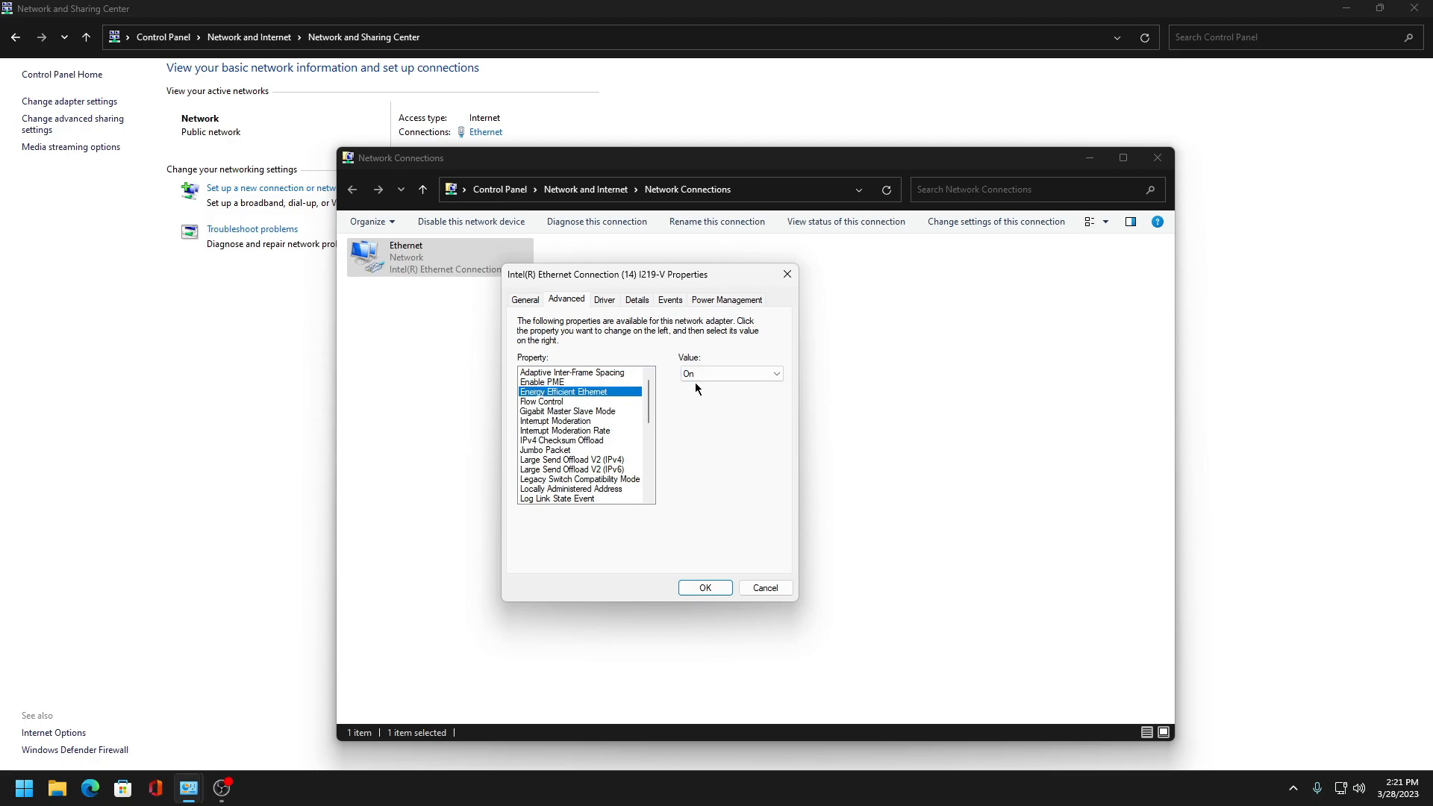
- Change the Energy Efficient Ethernet and Flow Control values in the adapter's advanced properties
left_click(687, 386)
left_click(606, 402)
left_click(732, 374)
left_click(729, 387)
left_click(718, 376)
left_click(710, 396)
- Set Gigabit Master Slave Mode to Force Master Mode and change the Interrupt Moderation value
left_click(610, 410)
left_click(749, 377)
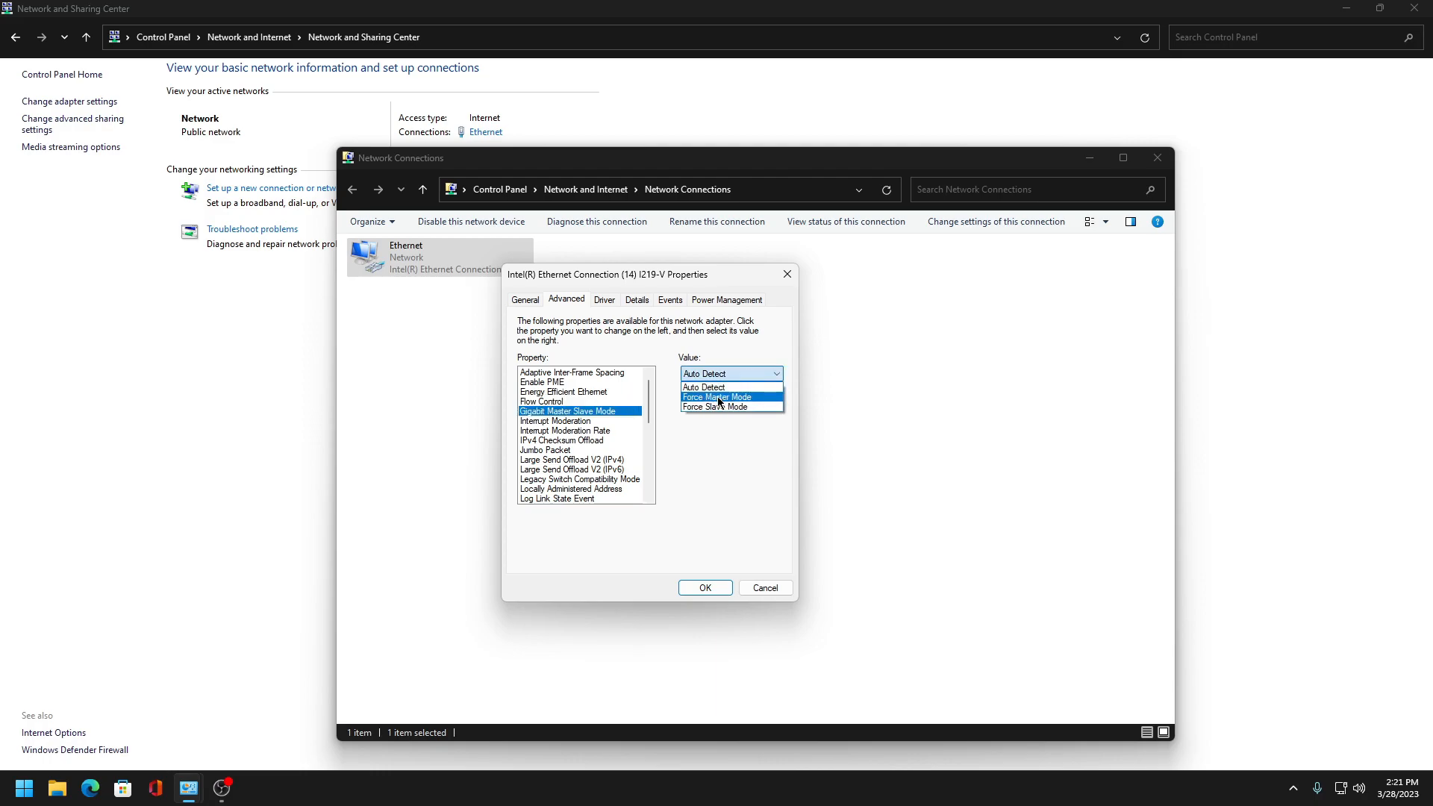
left_click(716, 397)
left_click(570, 422)
left_click(704, 377)
left_click(714, 387)
- Set Interrupt Moderation Rate to Off
left_click(568, 431)
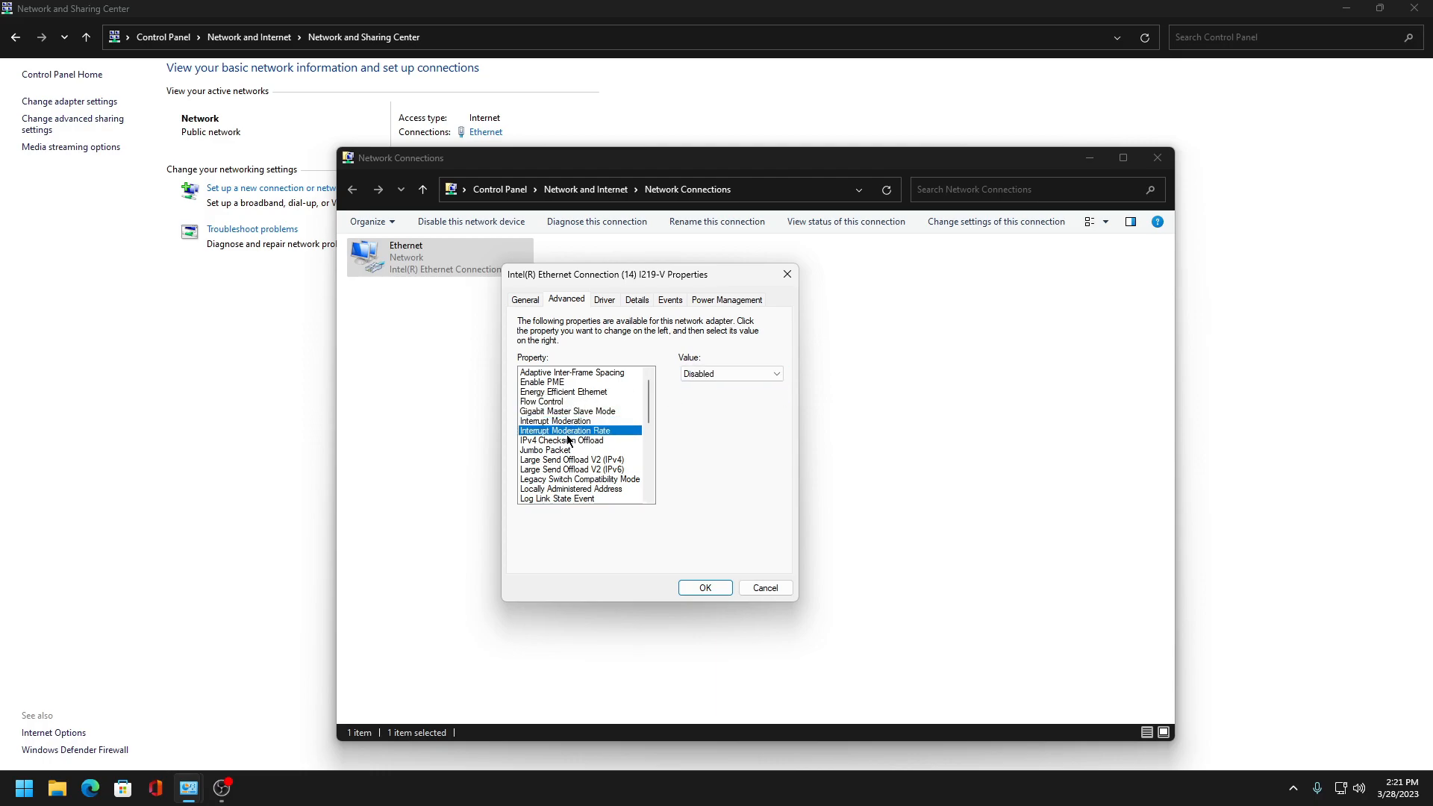
left_click(709, 375)
left_click(708, 446)
scroll(561, 433, "down", 2)
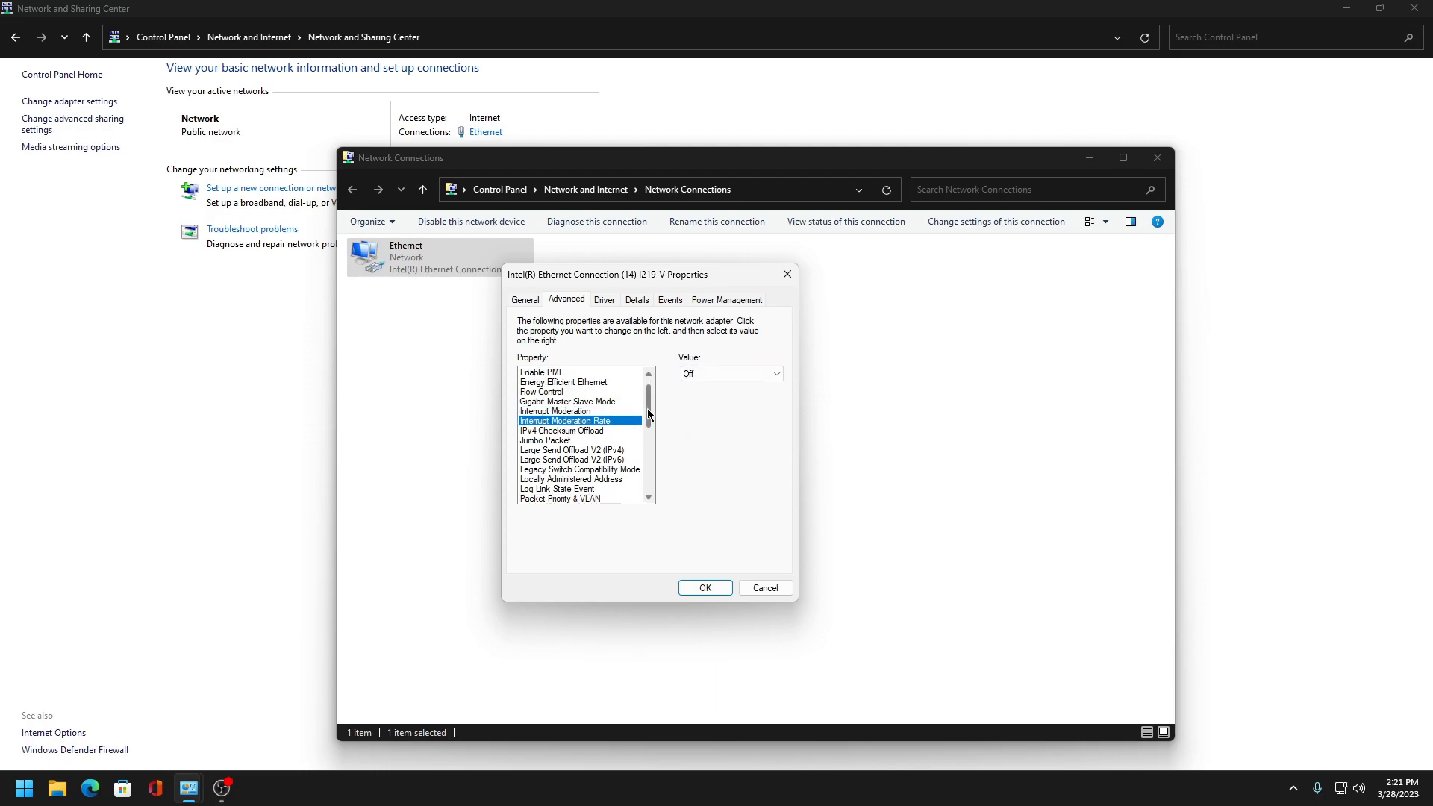
left_click(564, 421)
left_click(720, 375)
left_click(714, 387)
- Change the Large Send Offload V2 settings for IPv4 and IPv6
scroll(571, 403, "down", 2)
left_click(572, 410)
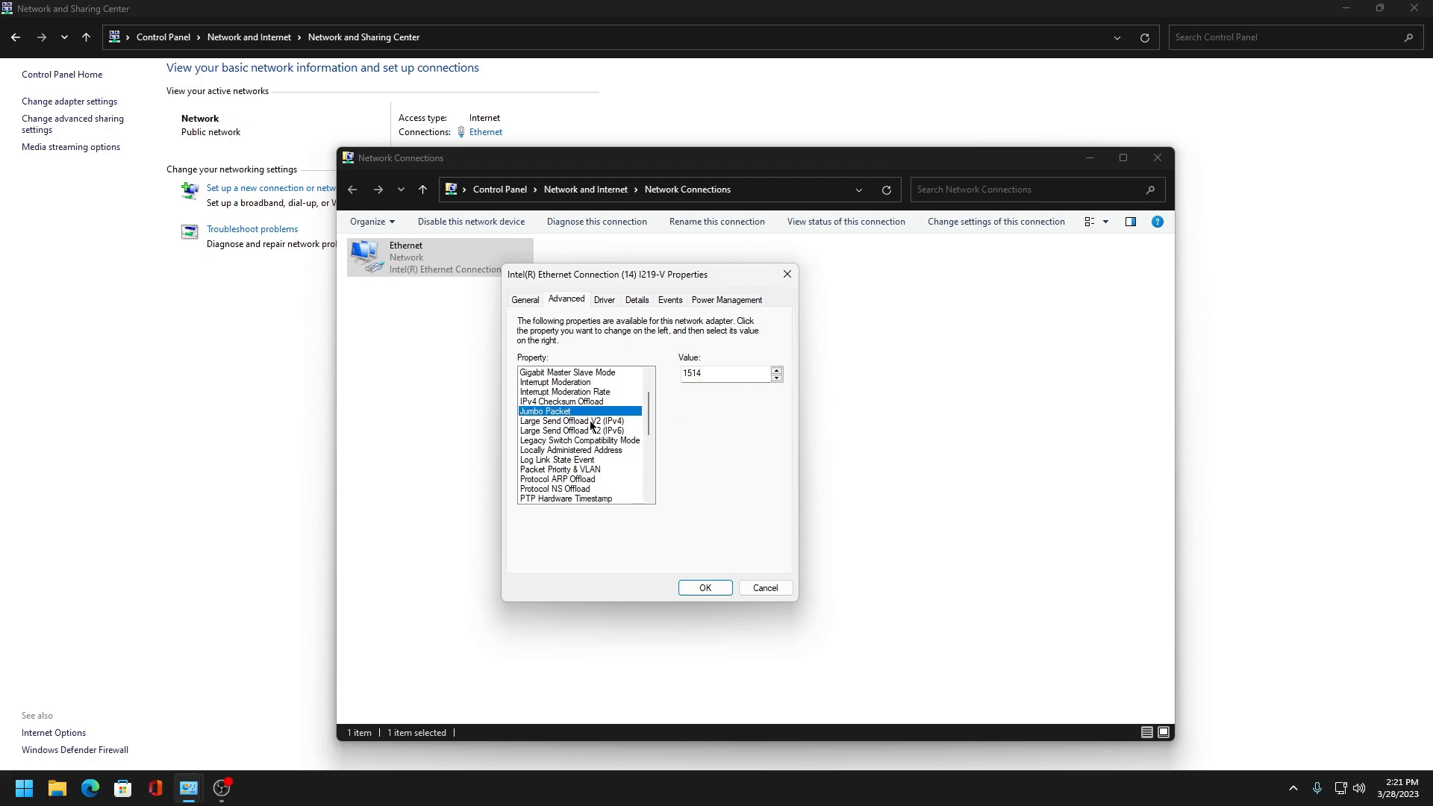
left_click(589, 420)
left_click(741, 374)
left_click(701, 387)
left_click(584, 430)
left_click(717, 373)
left_click(718, 388)
- Set Log Link State Event to Disabled
scroll(643, 422, "down", 2)
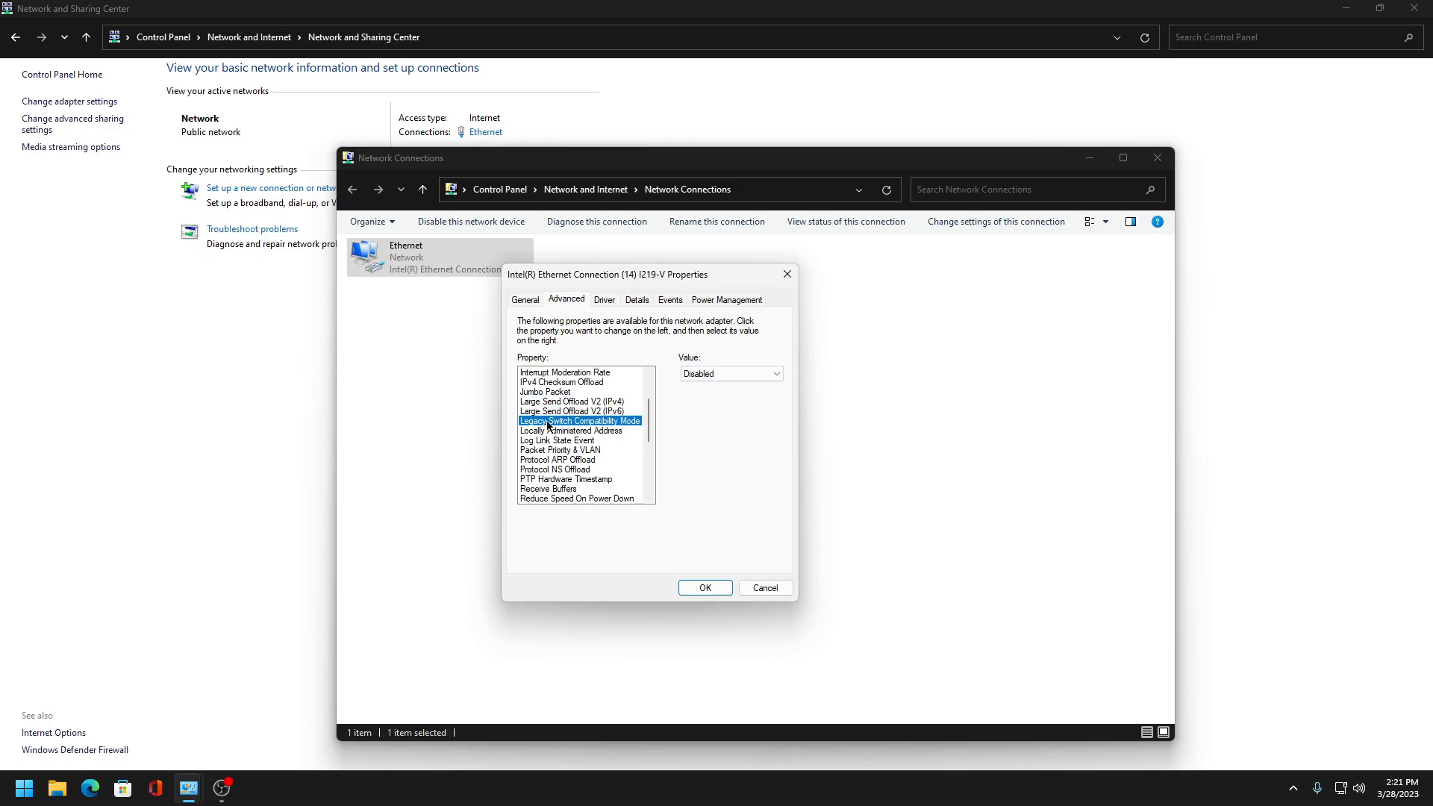
left_click(597, 431)
left_click(570, 441)
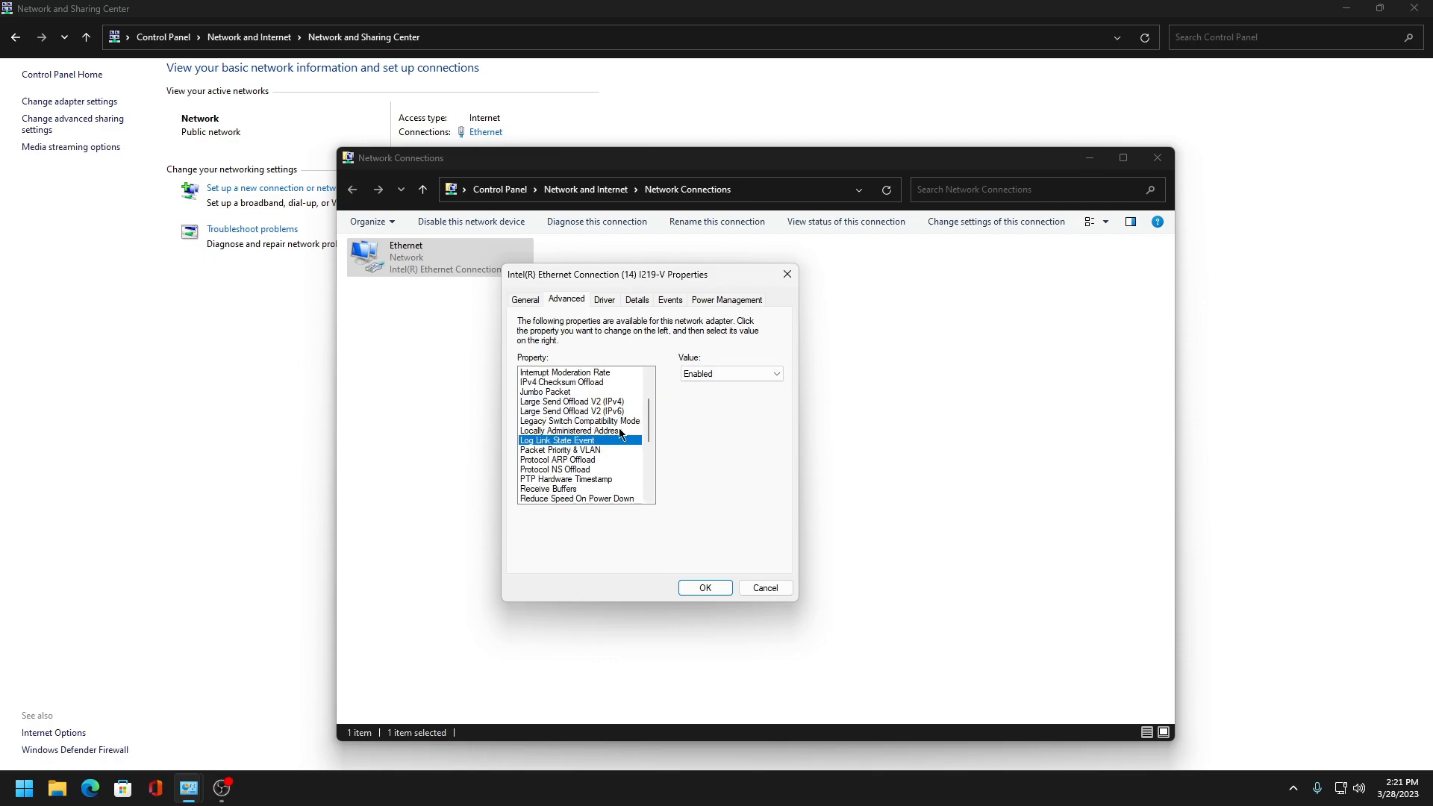
left_click(709, 374)
left_click(700, 386)
left_click_drag(646, 280, 712, 291)
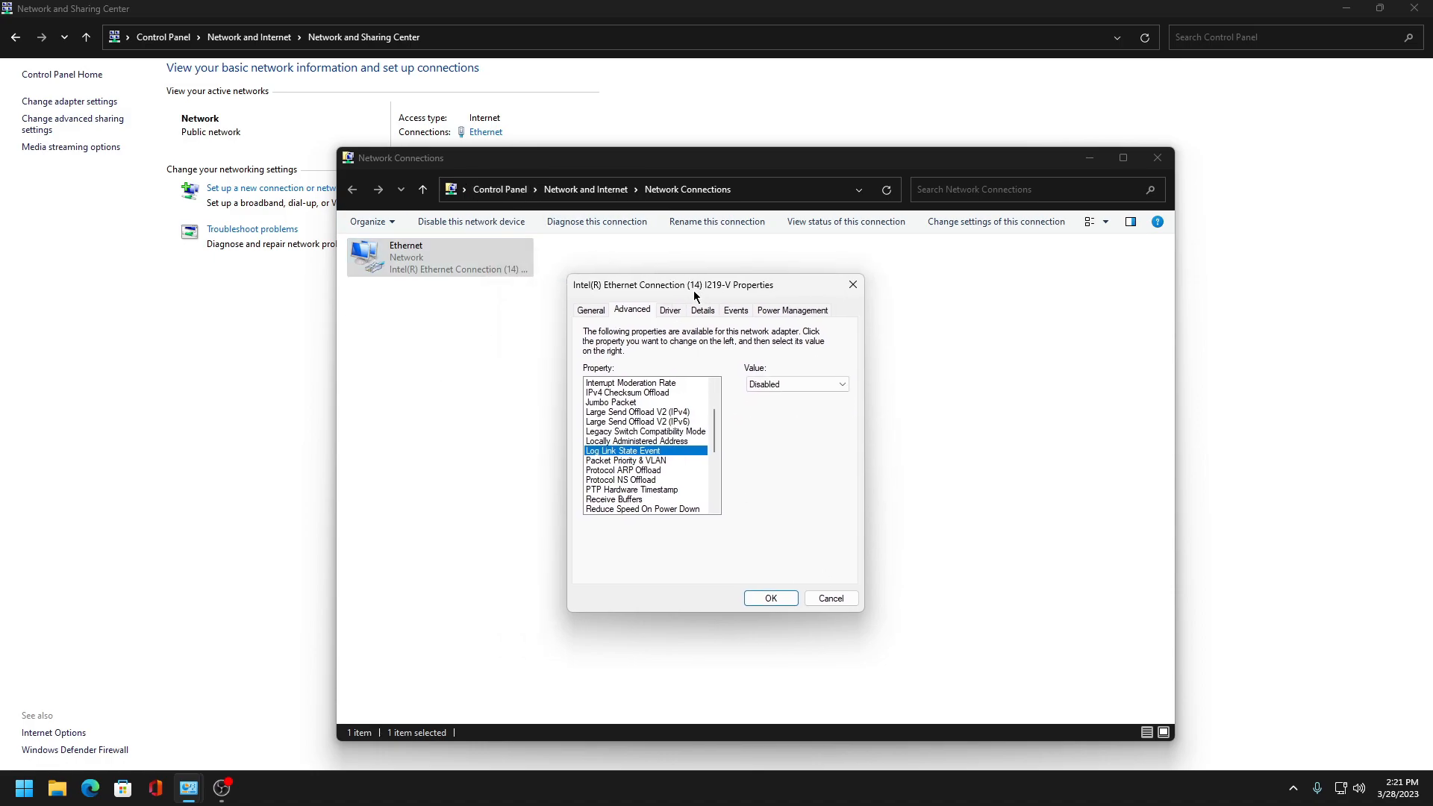
- Change the Packet Priority & VLAN, Protocol ARP Offload and Protocol NS Offload values
left_click(613, 460)
left_click(797, 383)
left_click(789, 401)
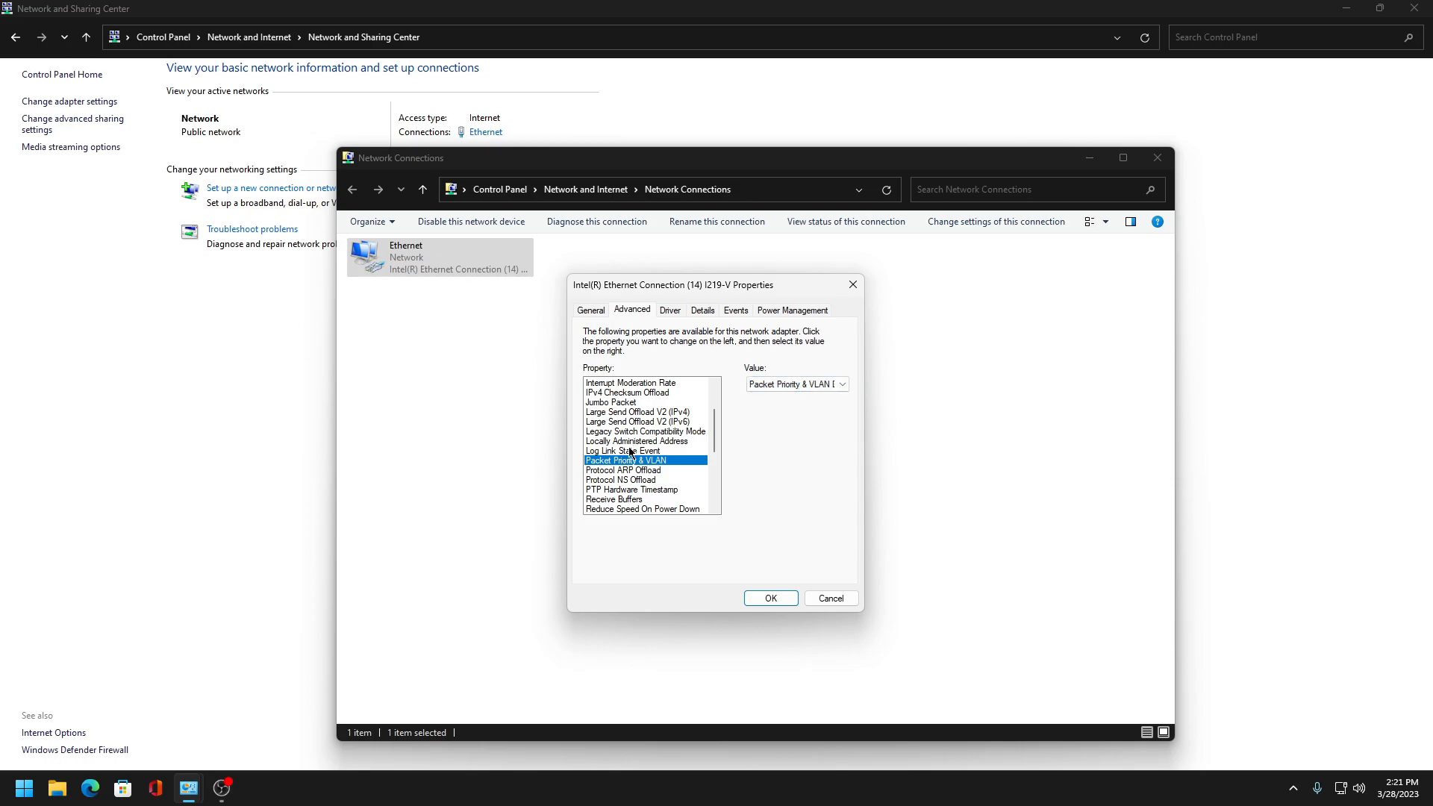
left_click(616, 471)
left_click(788, 384)
left_click(783, 398)
left_click(650, 480)
left_click(766, 396)
- Change PTP Hardware Timestamp and set Reduce Speed On Power Down to Disabled
scroll(716, 445, "down", 2)
left_click(631, 451)
left_click(786, 385)
left_click(785, 404)
left_click(642, 470)
left_click(790, 383)
left_click(768, 397)
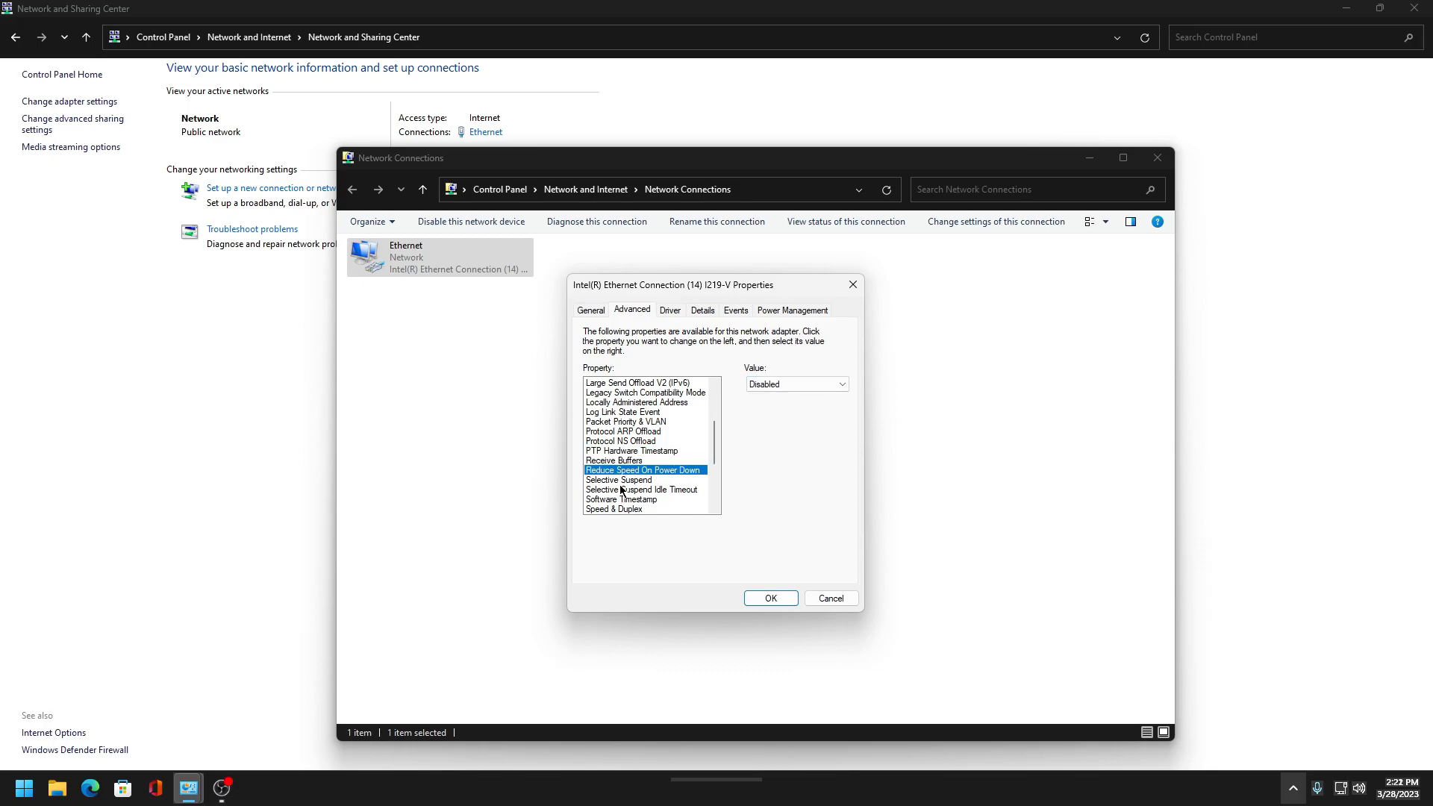
- Set Selective Suspend to Disabled and change the Software Timestamp value
left_click(619, 481)
left_click(790, 385)
left_click(769, 396)
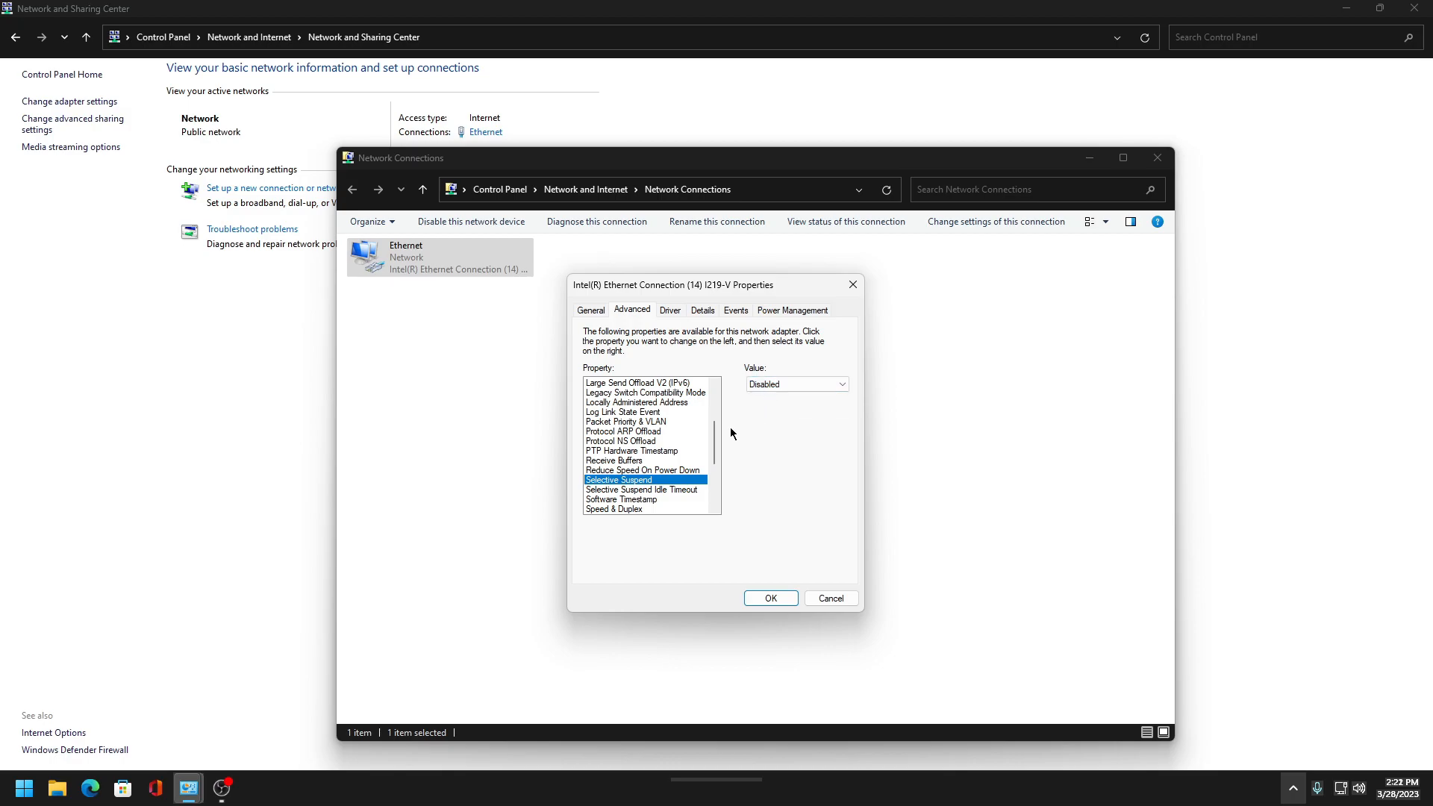
left_click_drag(714, 441, 716, 458)
left_click(647, 442)
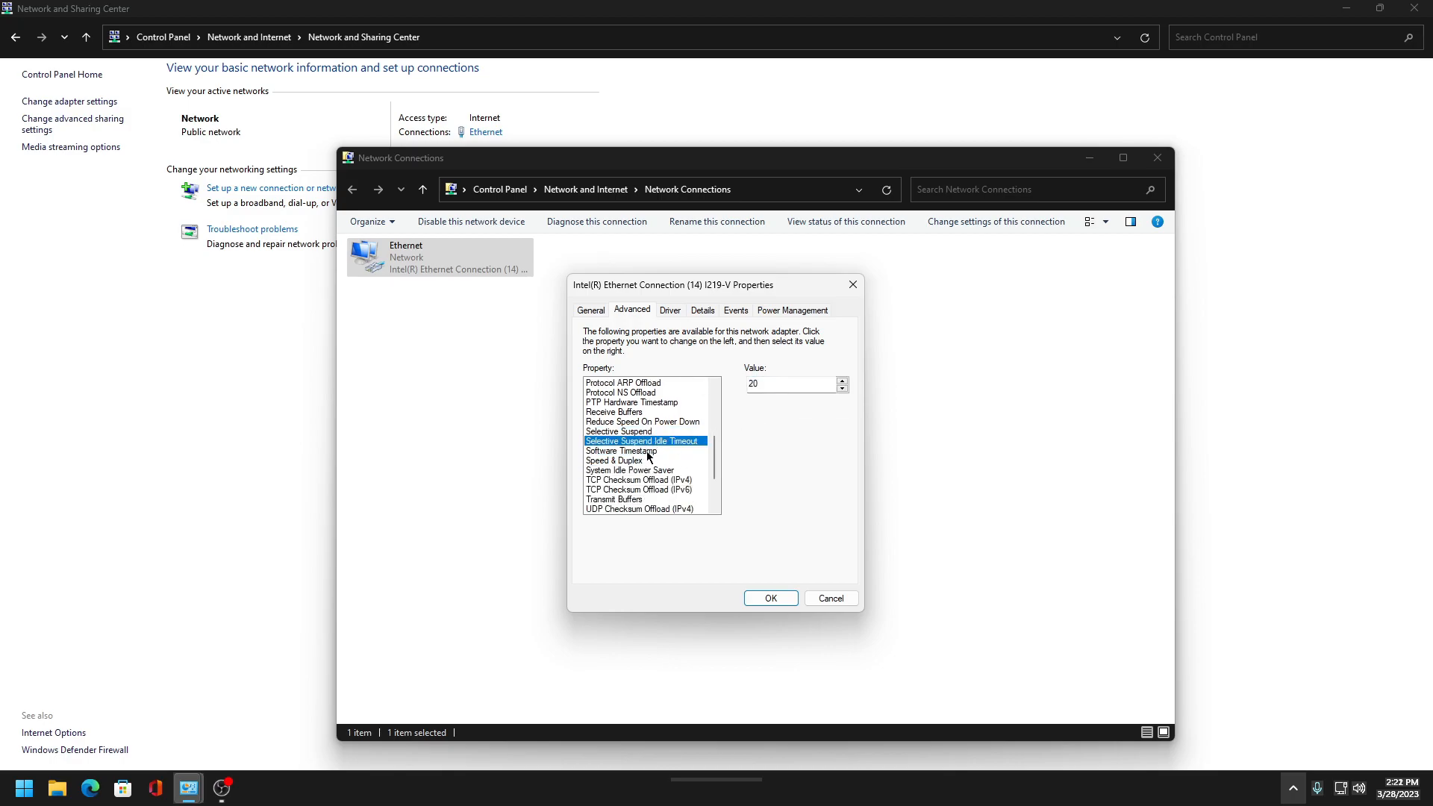
left_click(647, 450)
left_click(791, 384)
left_click(769, 396)
- Set Speed & Duplex to 1.0 Gbps Full Duplex and change System Idle Power Saver
left_click(634, 460)
left_click(795, 384)
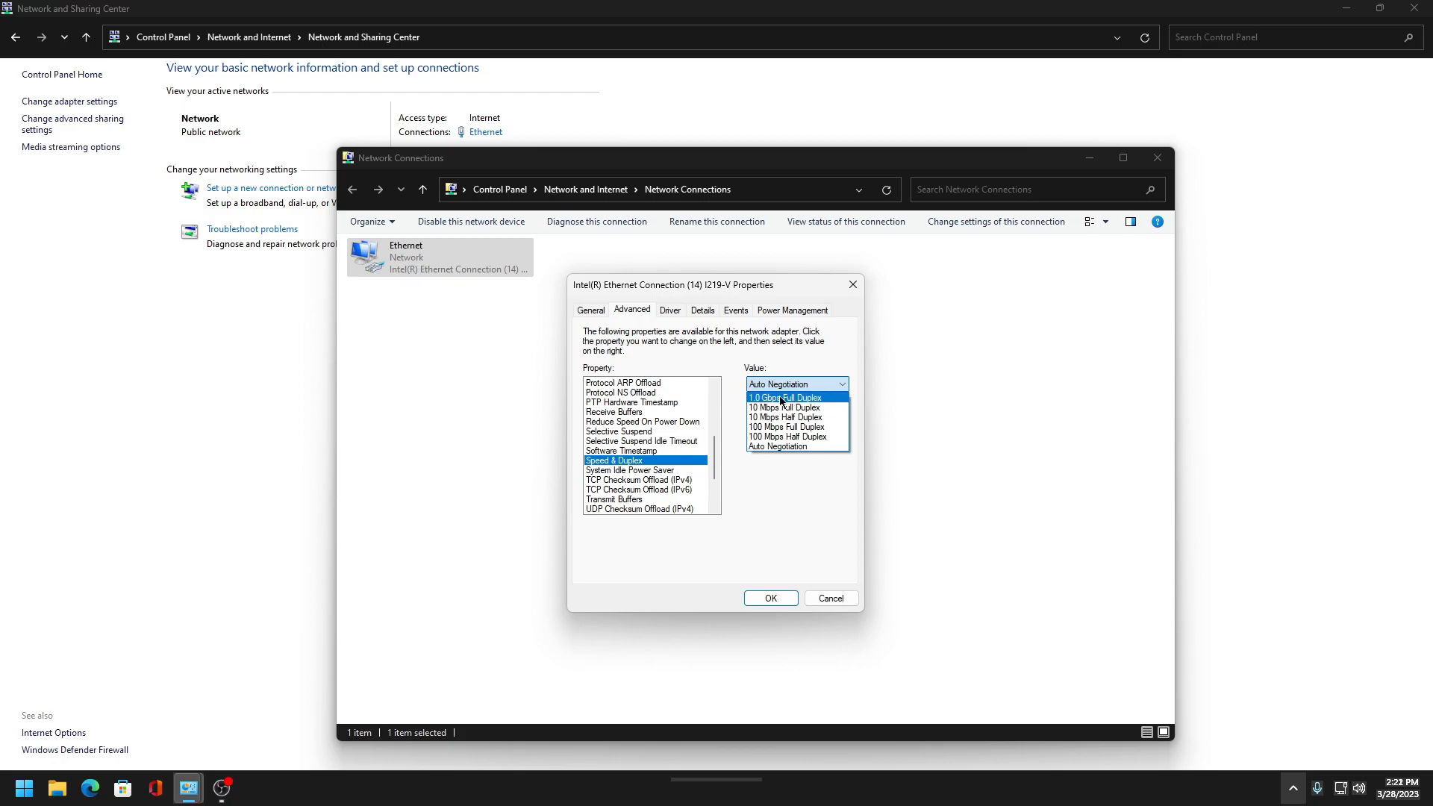
left_click(773, 397)
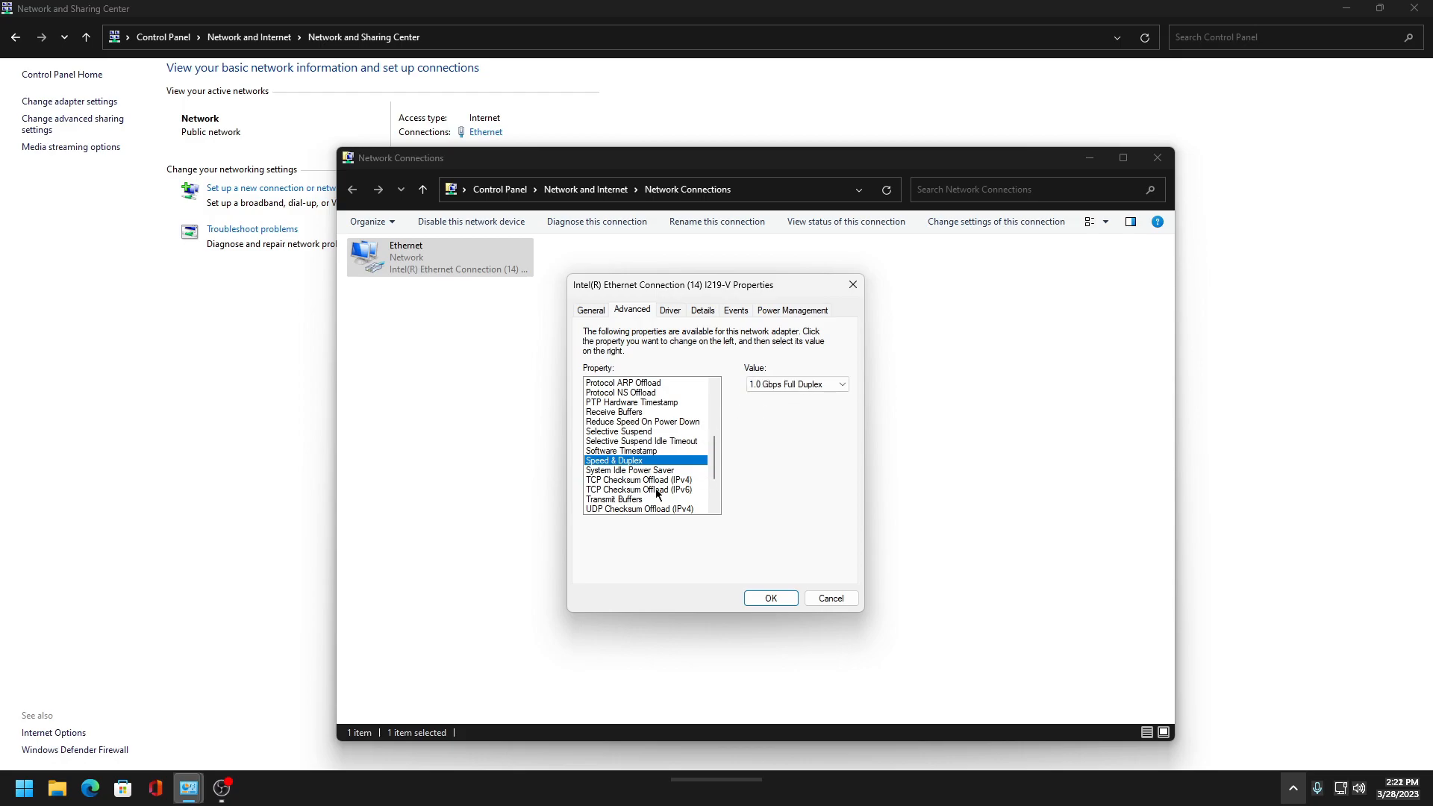
left_click(635, 470)
left_click(757, 402)
- Change TCP Checksum Offload for both IPv4 and IPv6
left_click(638, 480)
left_click(813, 382)
left_click(761, 397)
left_click_drag(718, 448, 715, 485)
left_click(639, 422)
left_click(789, 383)
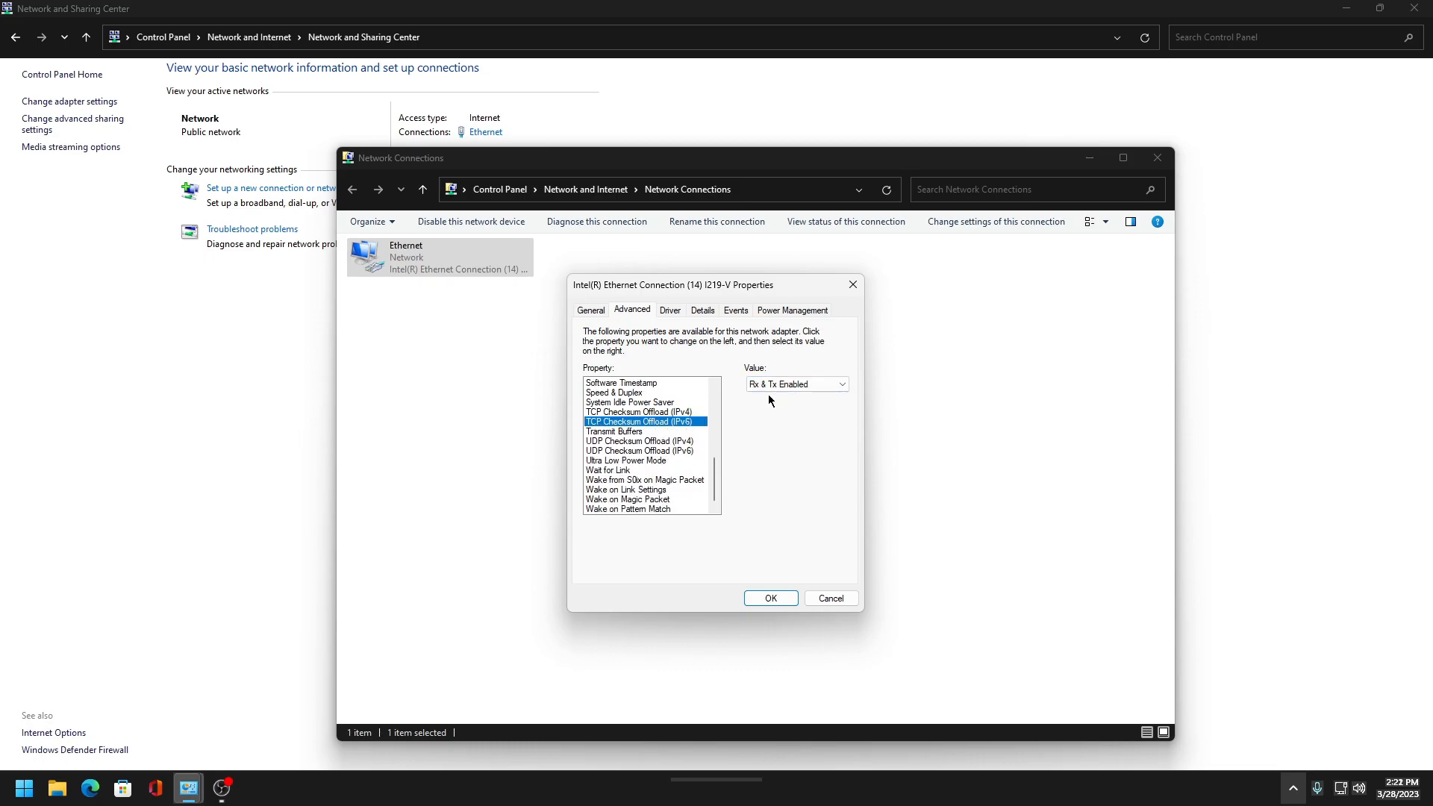
left_click(765, 400)
- Change UDP Checksum Offload for both IPv4 and IPv6
left_click(640, 441)
left_click(797, 384)
left_click(763, 397)
left_click(656, 461)
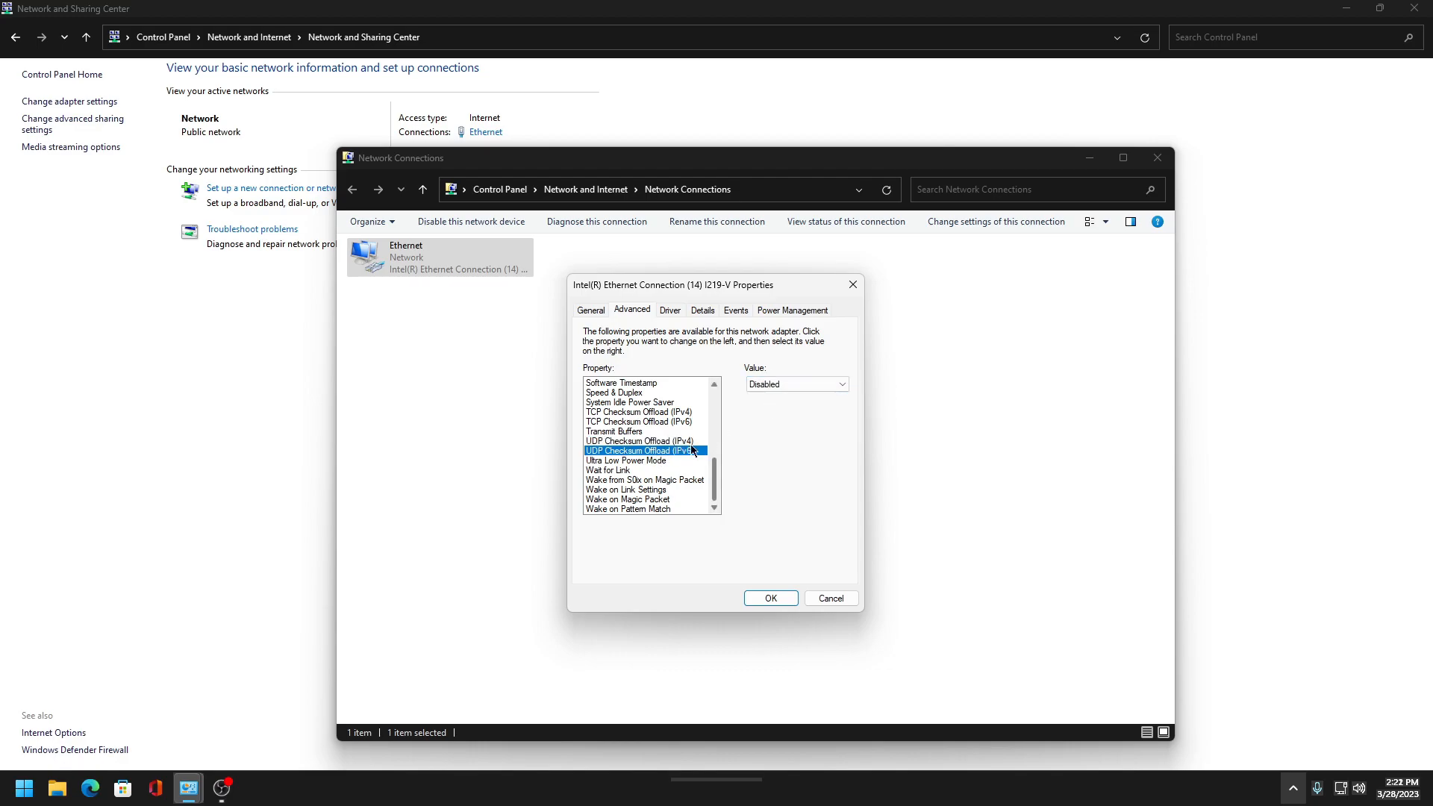
left_click(777, 384)
left_click(763, 397)
- Set Wait for Link to Off and change Wake from S0ix on Magic Packet
left_click(608, 470)
left_click(780, 384)
left_click(773, 407)
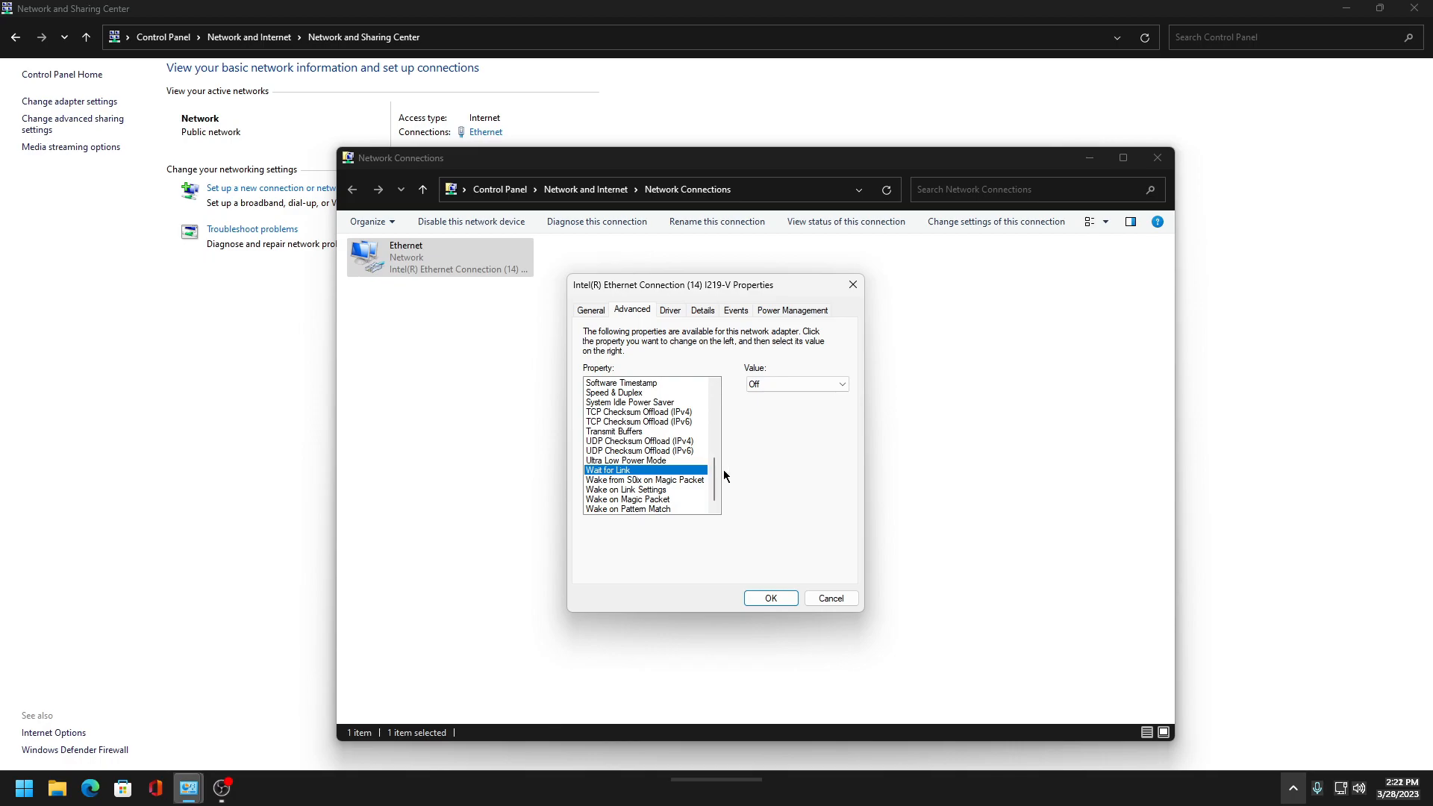
left_click(609, 479)
left_click(776, 403)
- Set Wake on Link Settings to Disabled
left_click(635, 489)
left_click(784, 384)
left_click(769, 406)
left_click(768, 386)
left_click(769, 397)
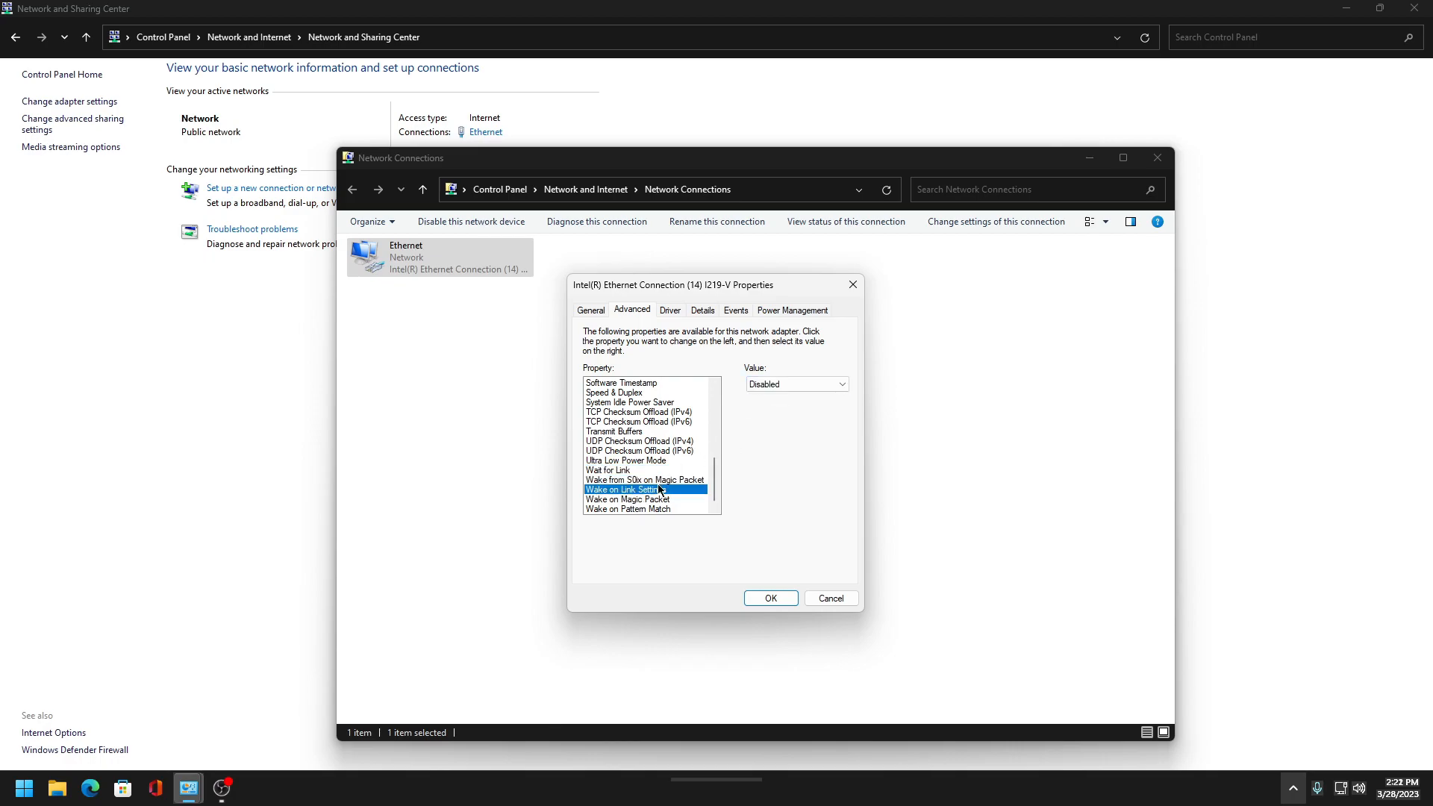
- Disable Wake on Pattern Match and Wake on Magic Packet, then confirm the adapter properties
left_click(656, 509)
left_click(775, 398)
left_click(642, 499)
left_click(800, 384)
left_click(769, 396)
left_click(769, 598)
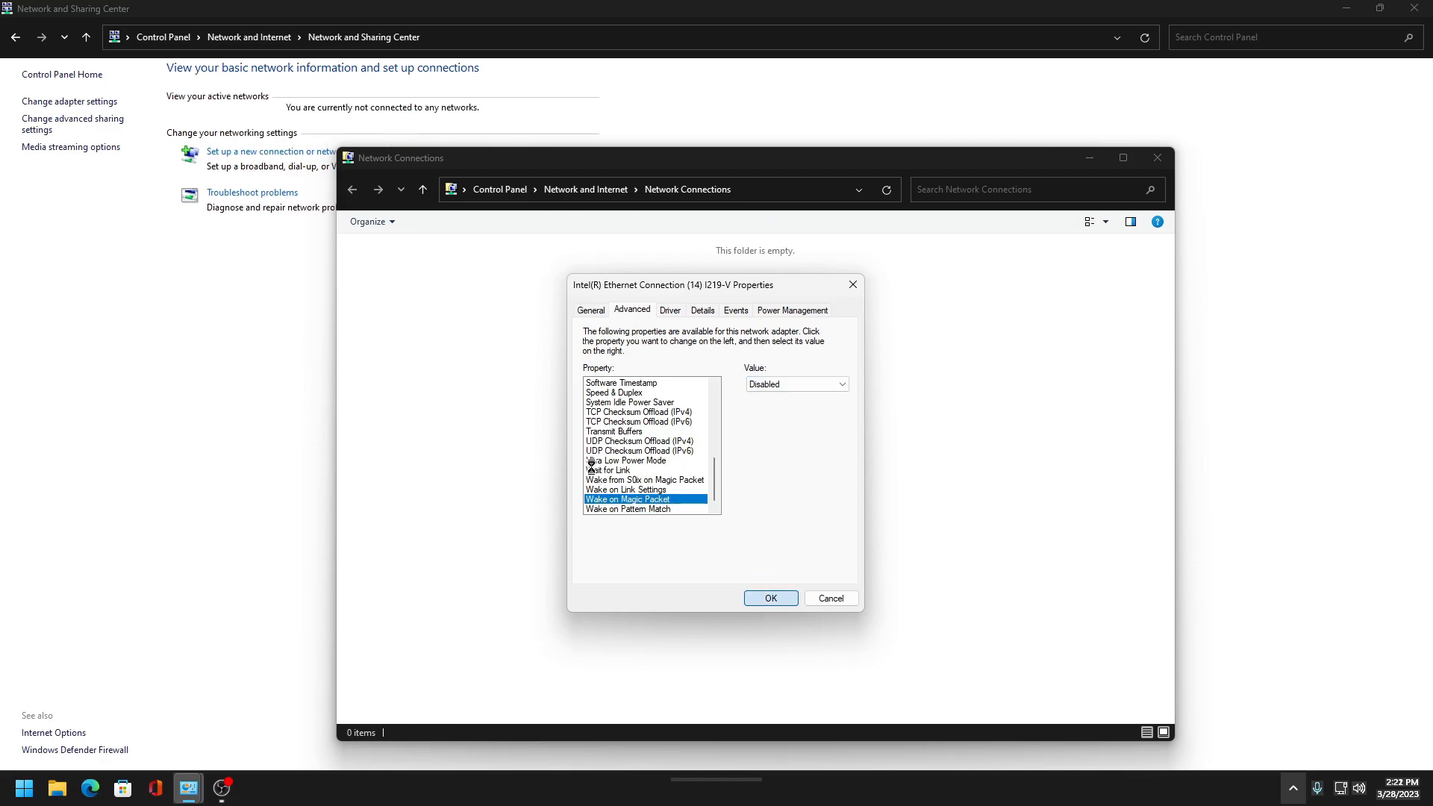
- Close the Network Connections window and open Personalization settings from the desktop
left_click_drag(839, 162, 890, 165)
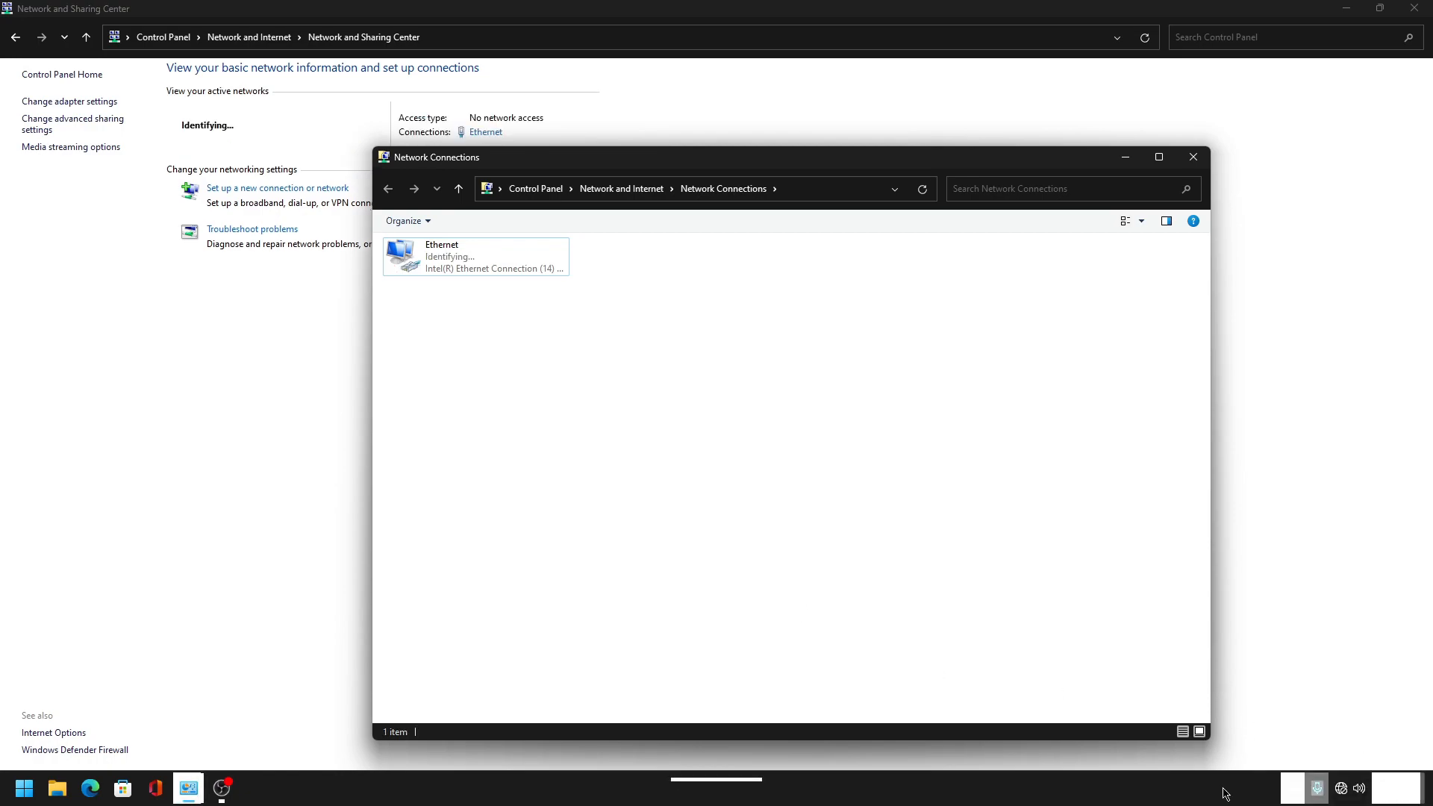
left_click(1192, 157)
left_click(1429, 790)
right_click(833, 423)
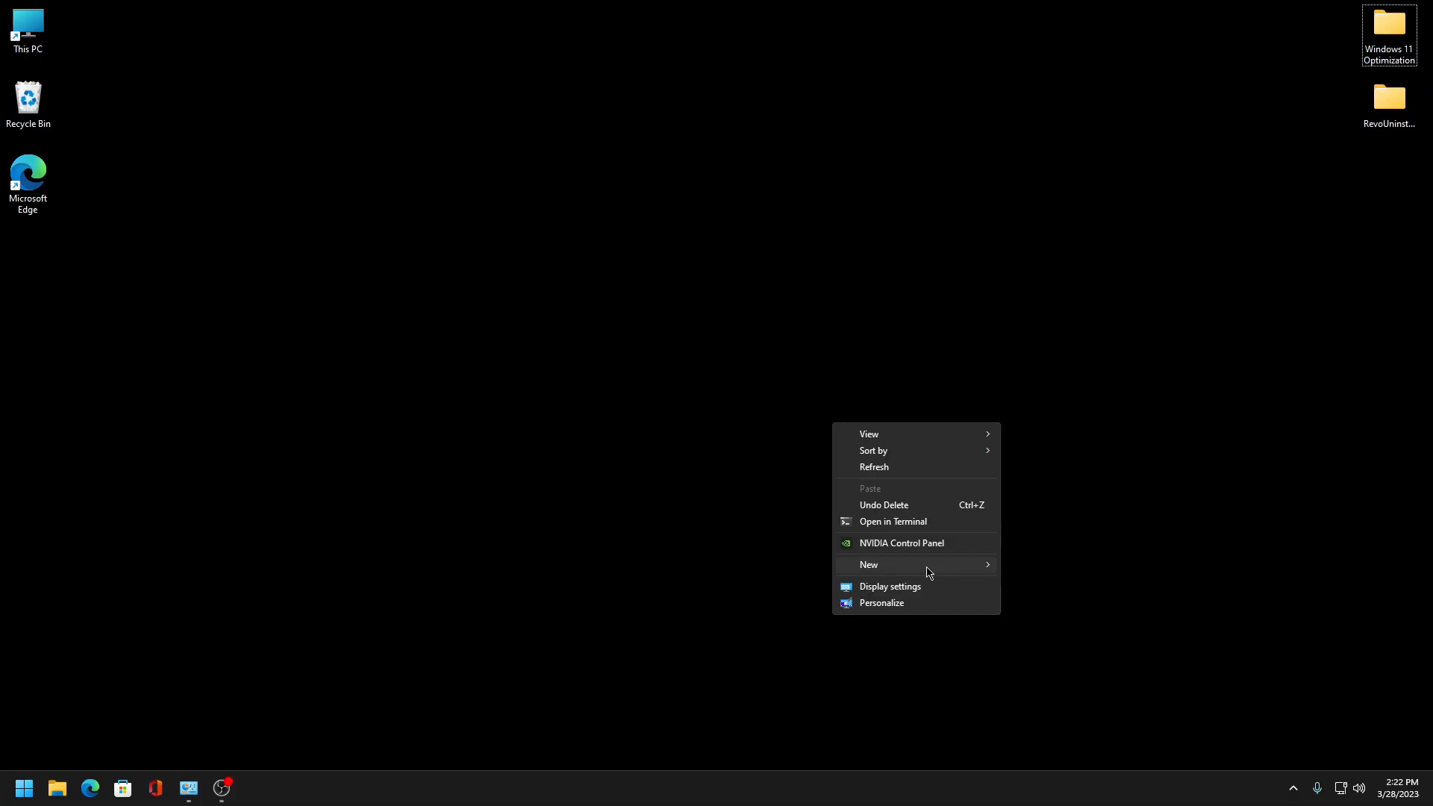
left_click(877, 606)
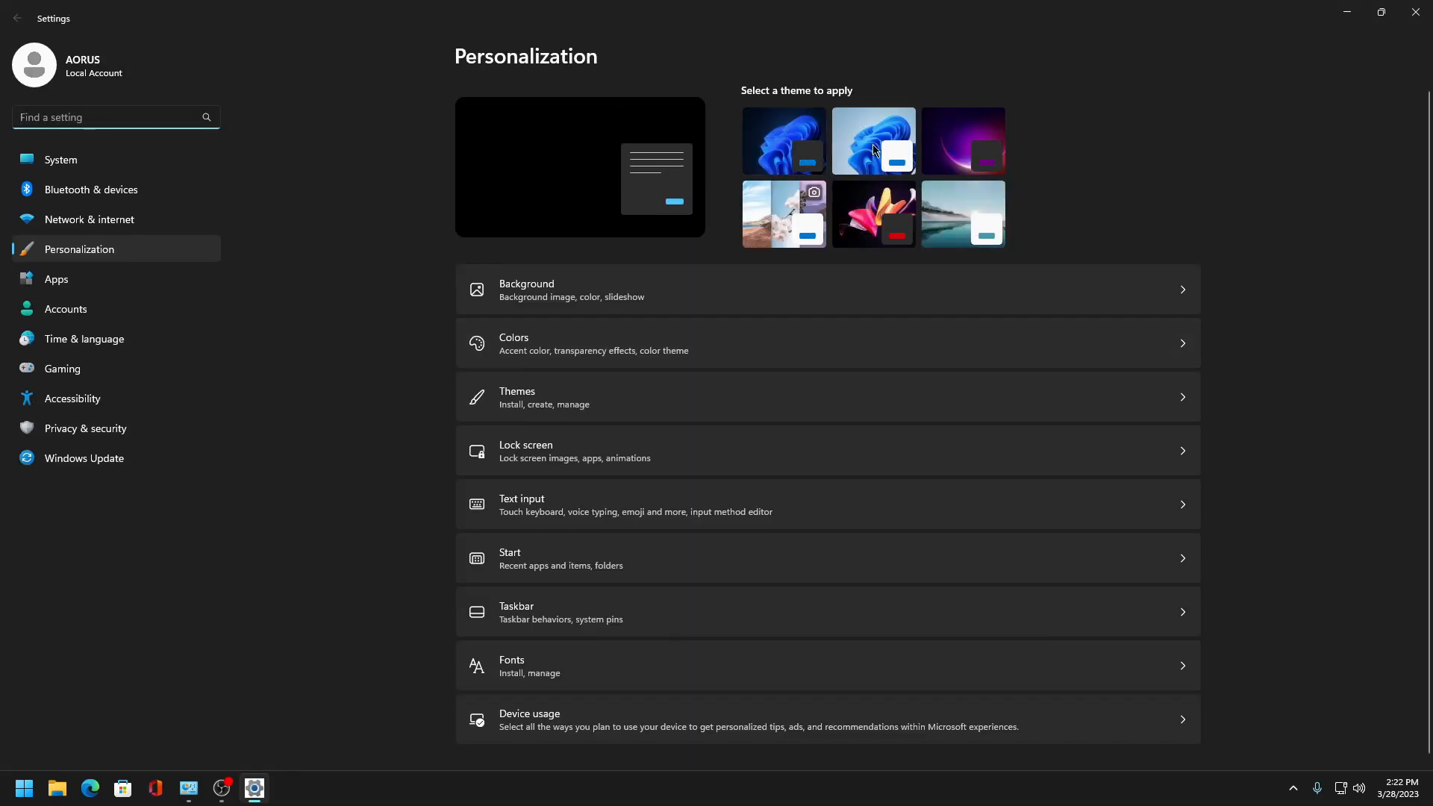
- Apply the dark Windows theme
left_click(843, 153)
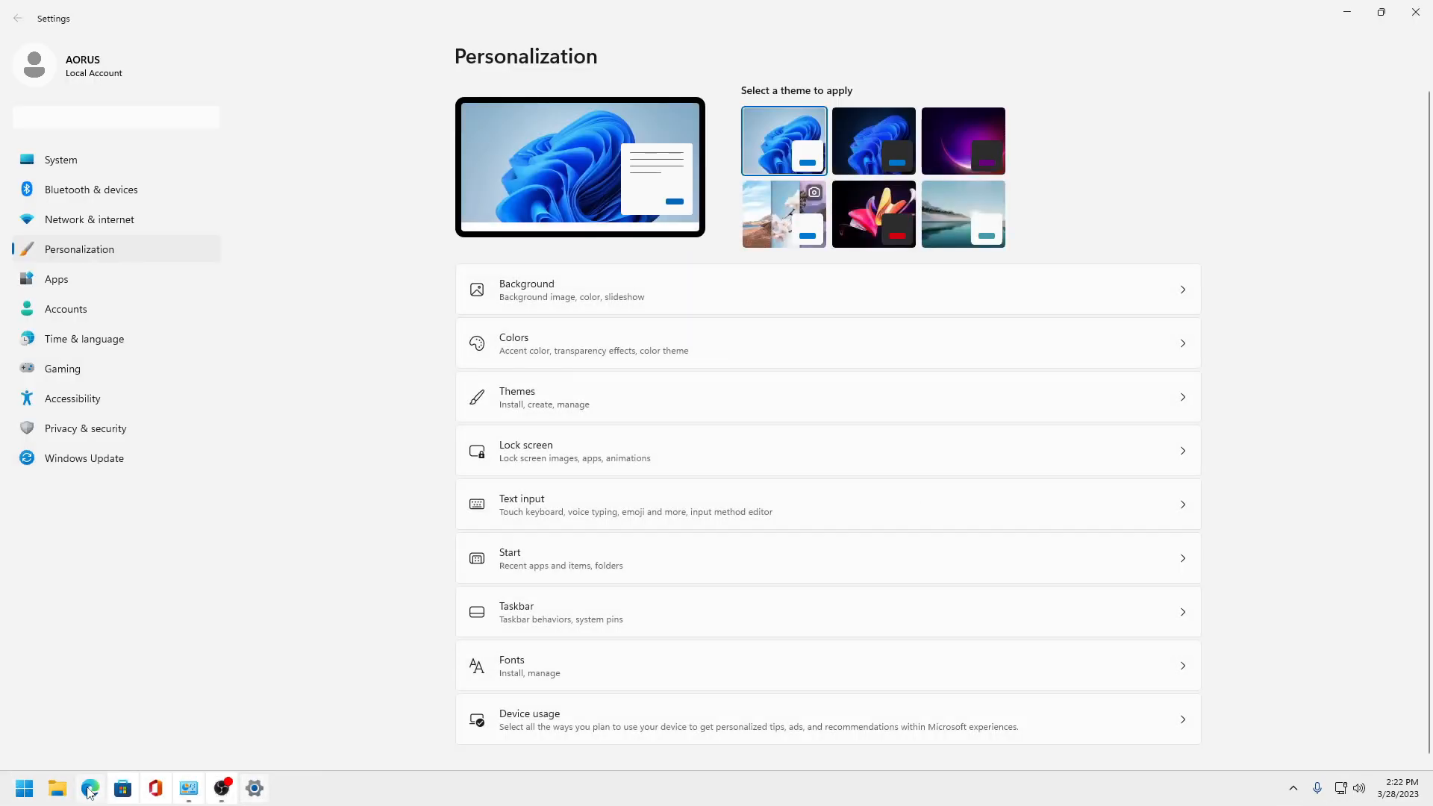
left_click(24, 789)
left_click(25, 789)
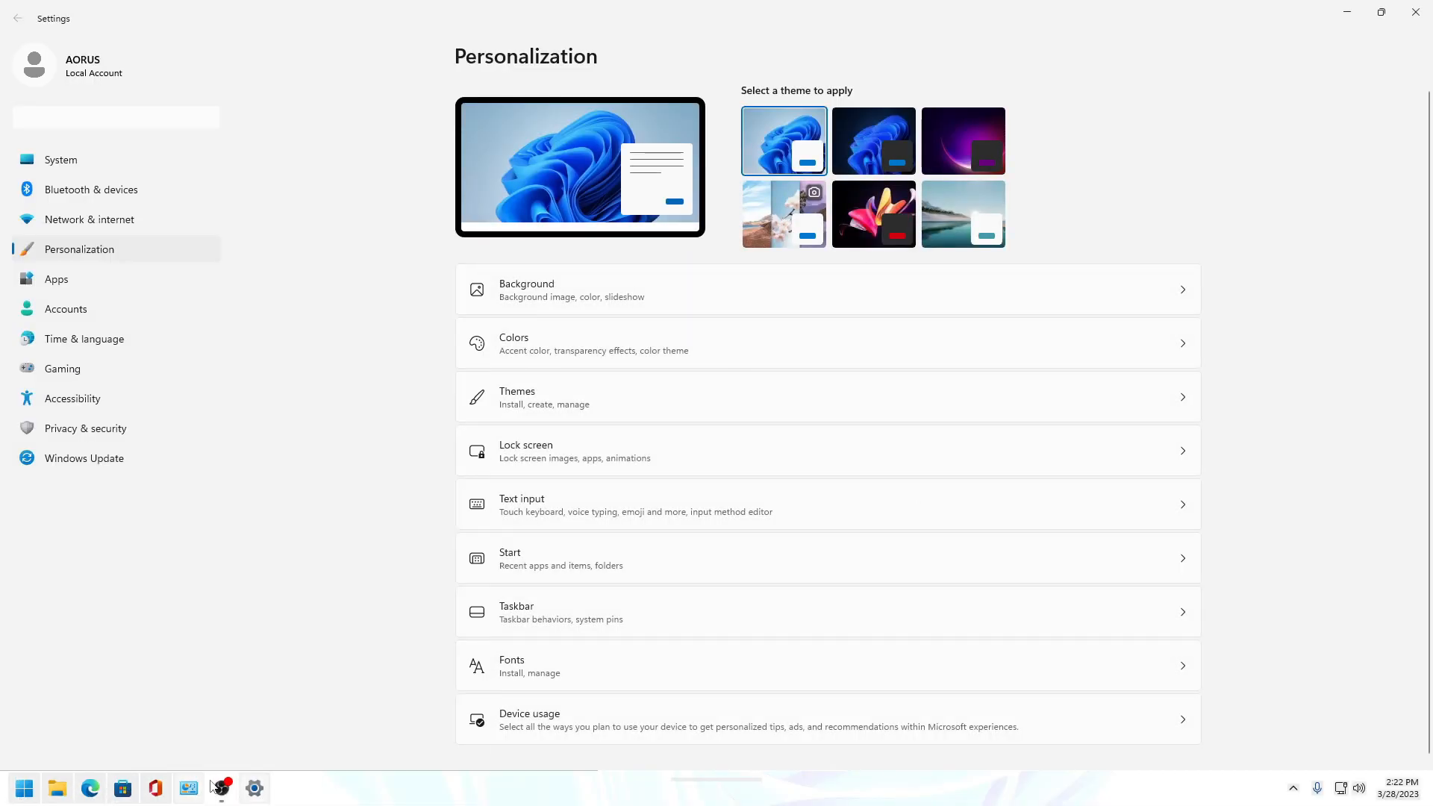
left_click(914, 144)
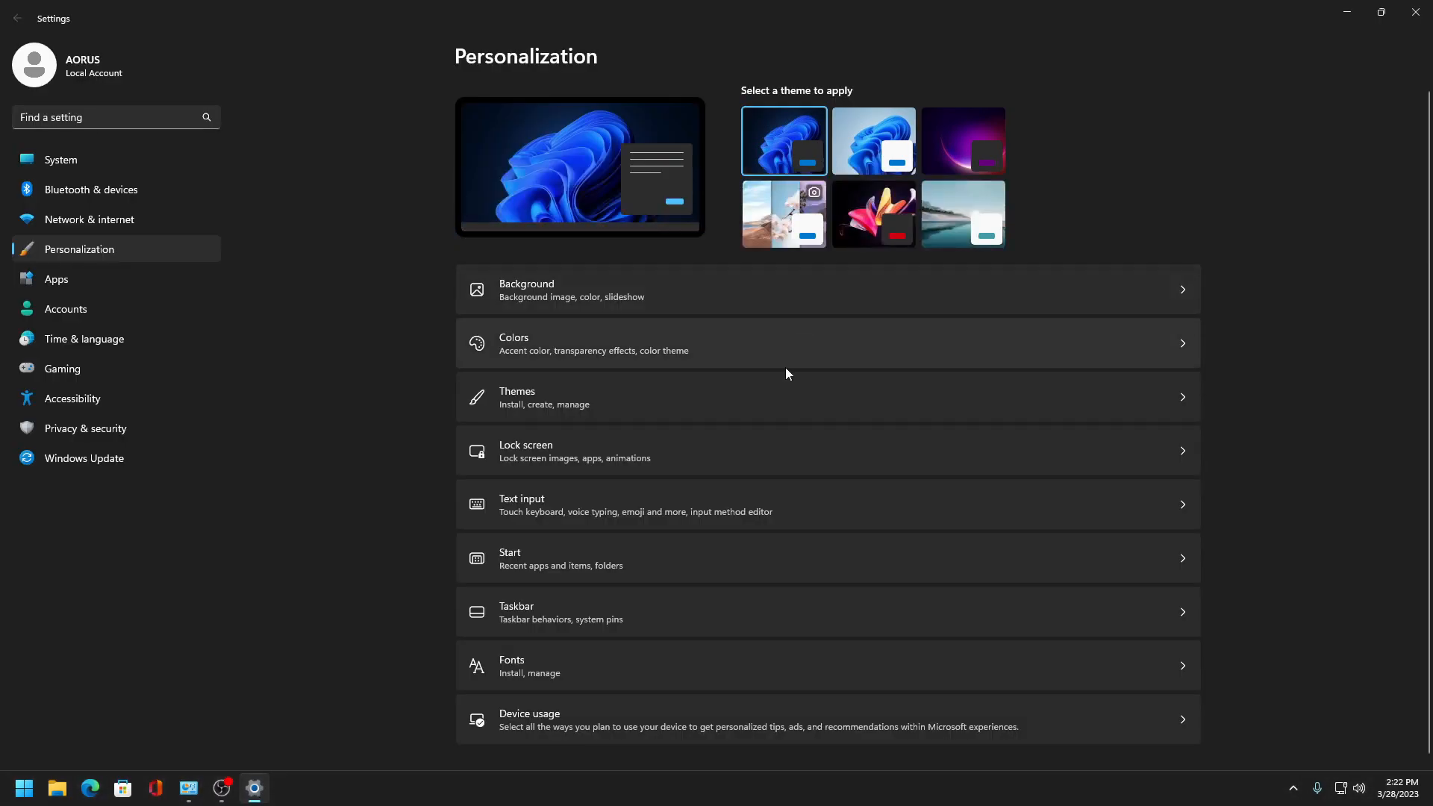
- Set the contrast theme to None from the Background page's related Contrast themes settings
left_click(590, 300)
scroll(583, 571, "down", 1)
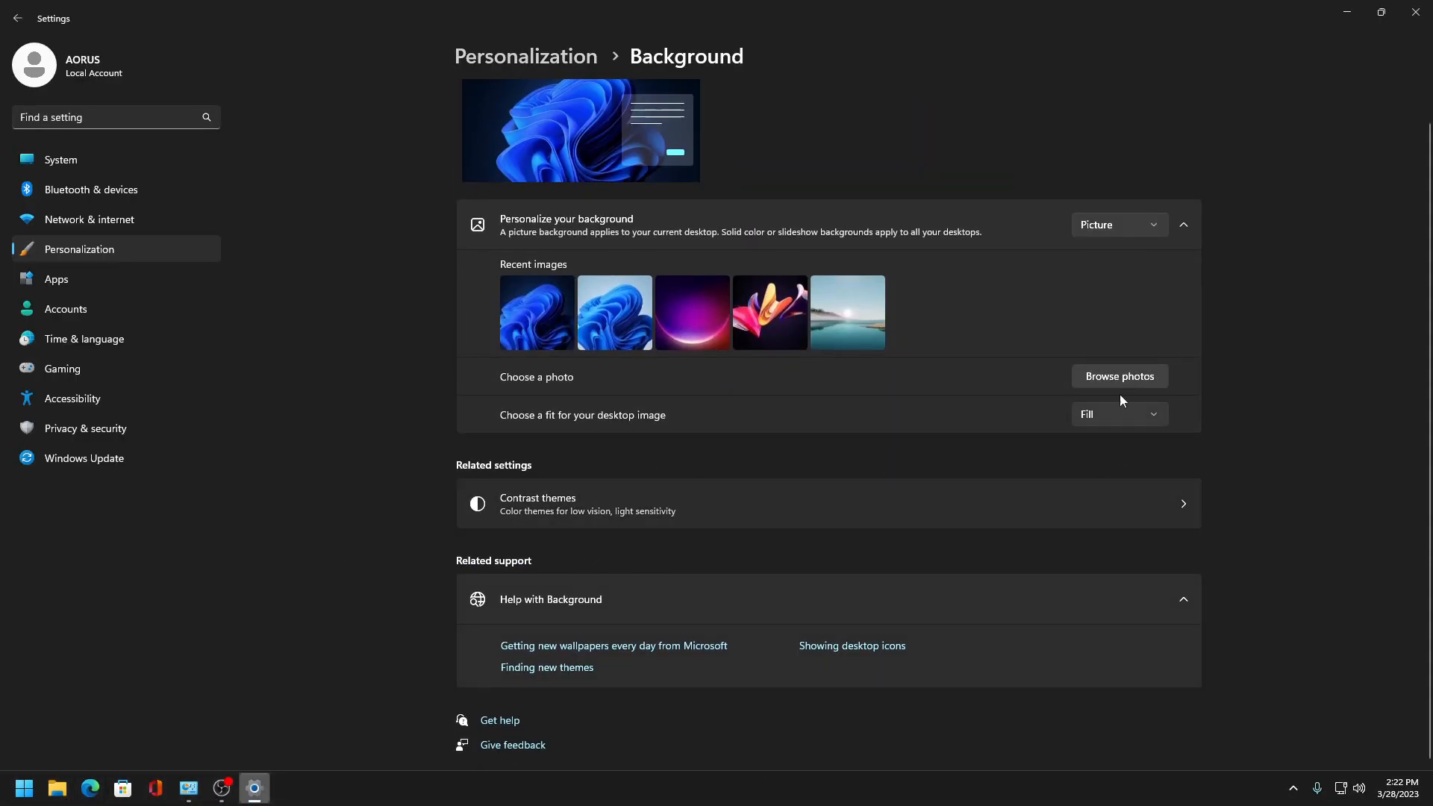
left_click(922, 525)
left_click(1154, 300)
left_click(1156, 342)
left_click(1151, 301)
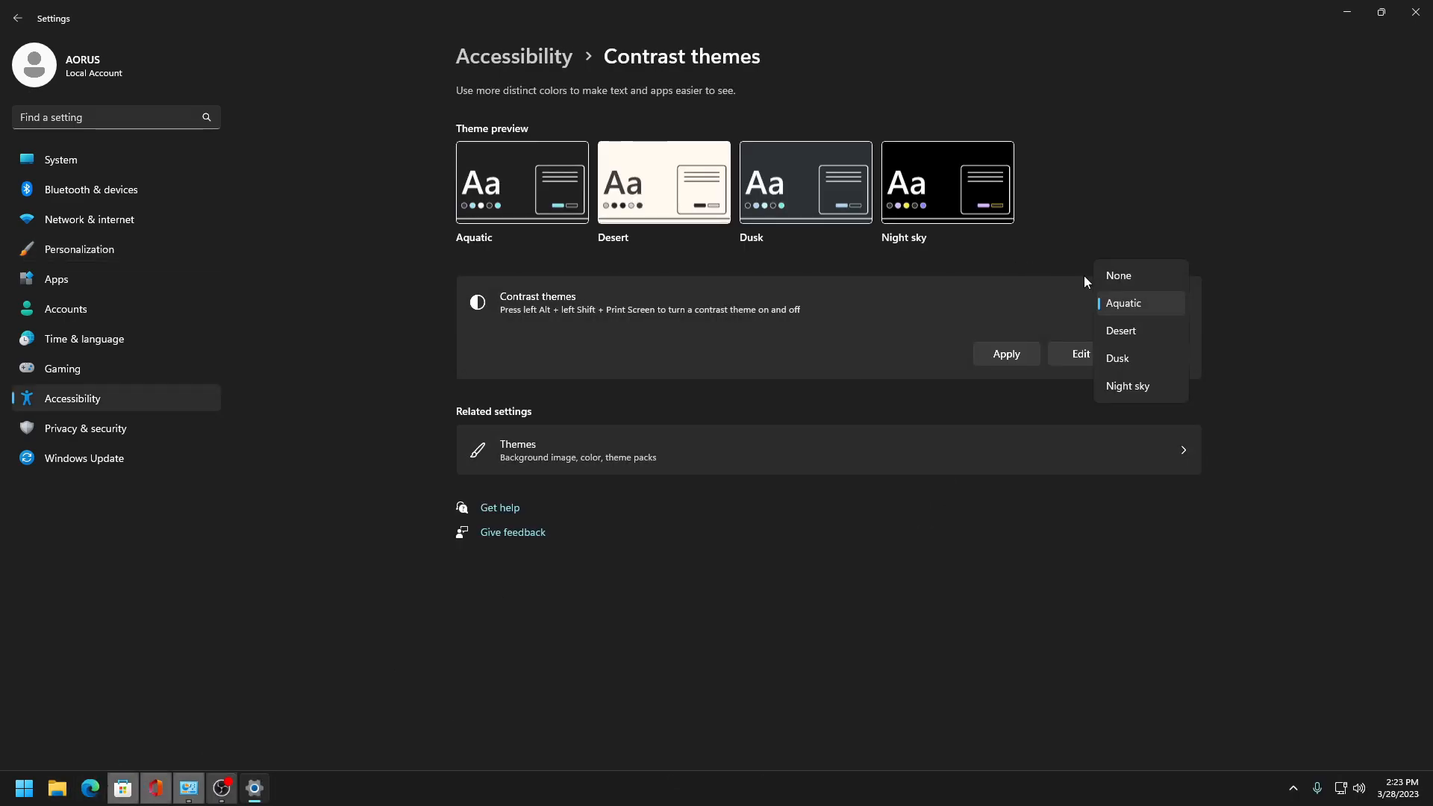
left_click(1171, 278)
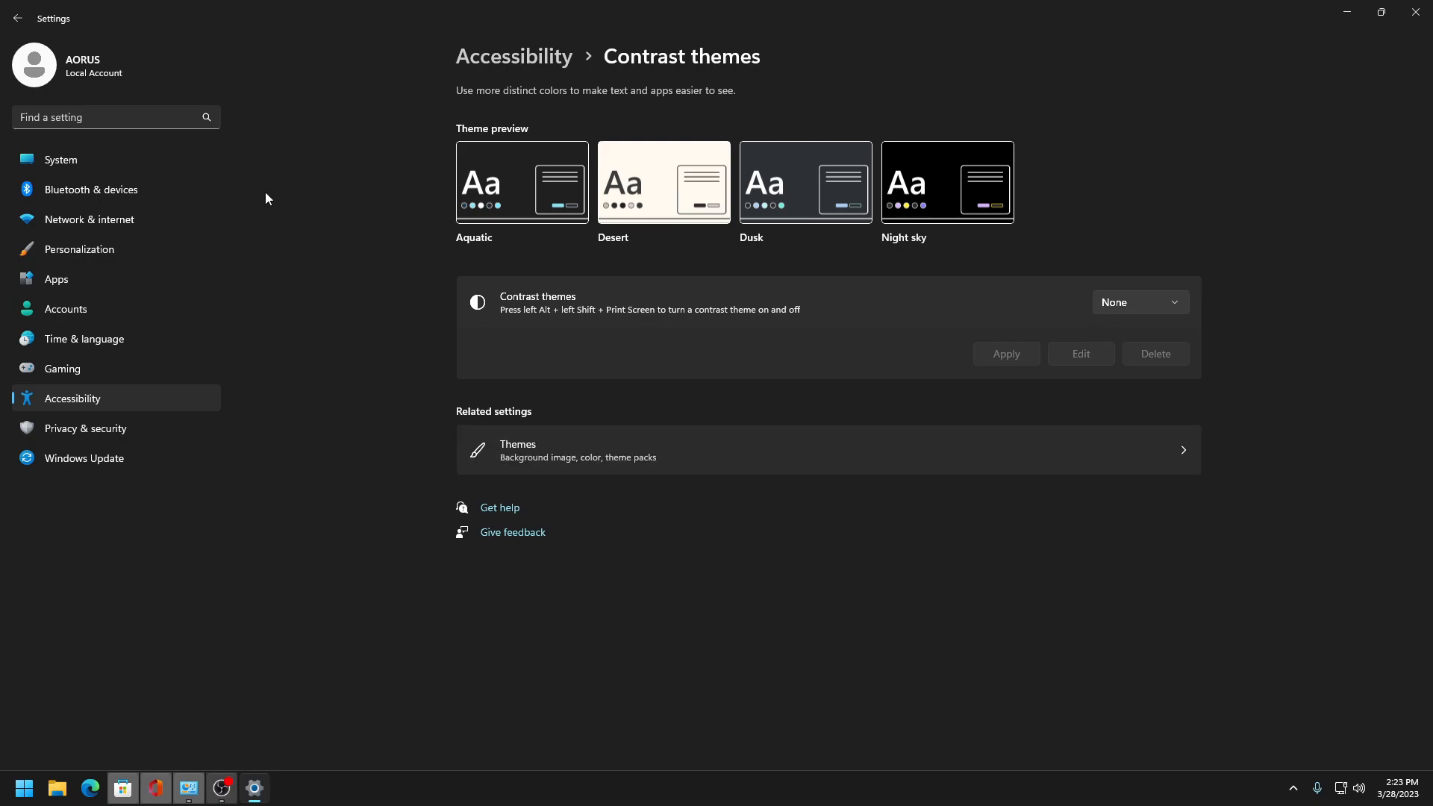
- Turn off transparency effects in Personalization Colors
left_click(18, 18)
scroll(642, 553, "down", 1)
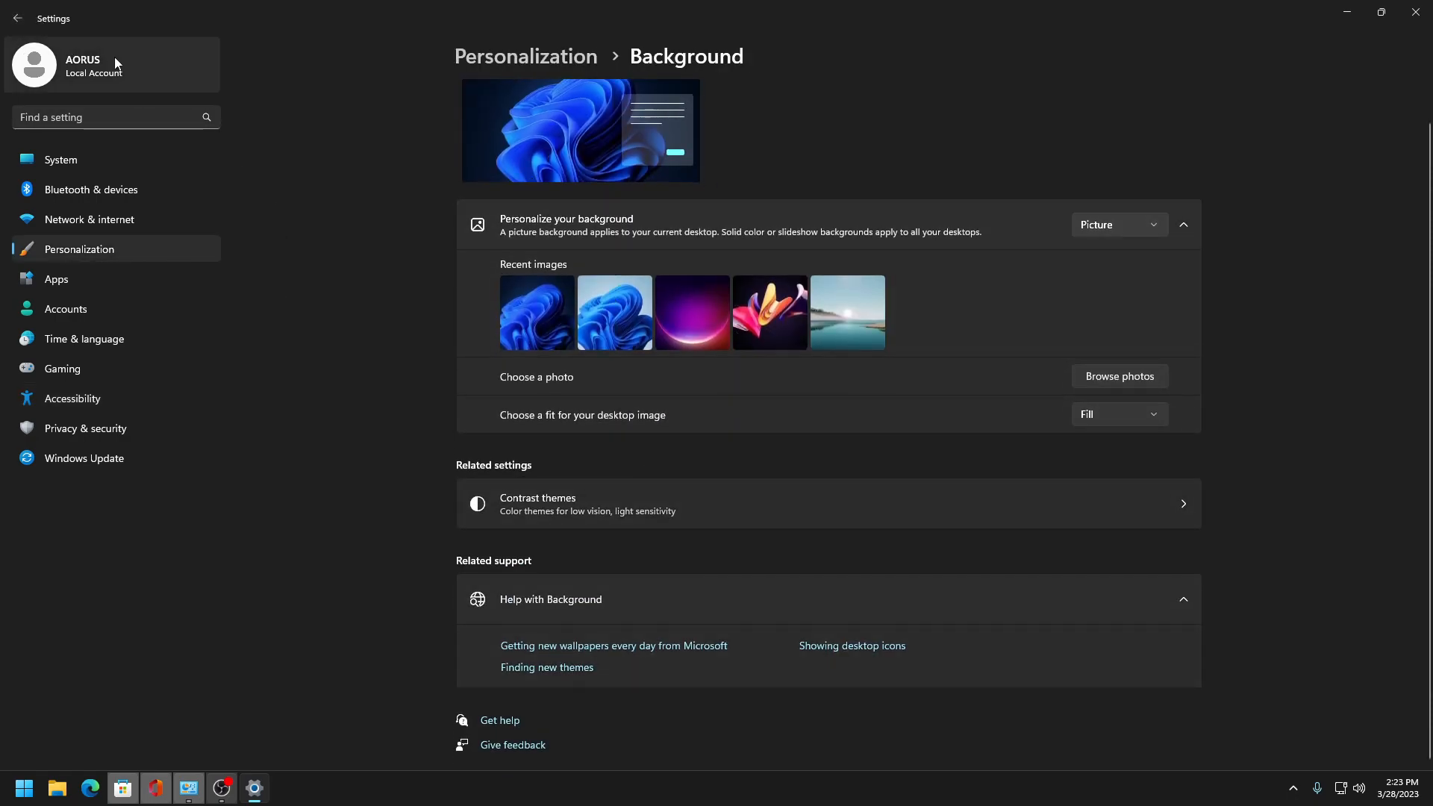
left_click(17, 18)
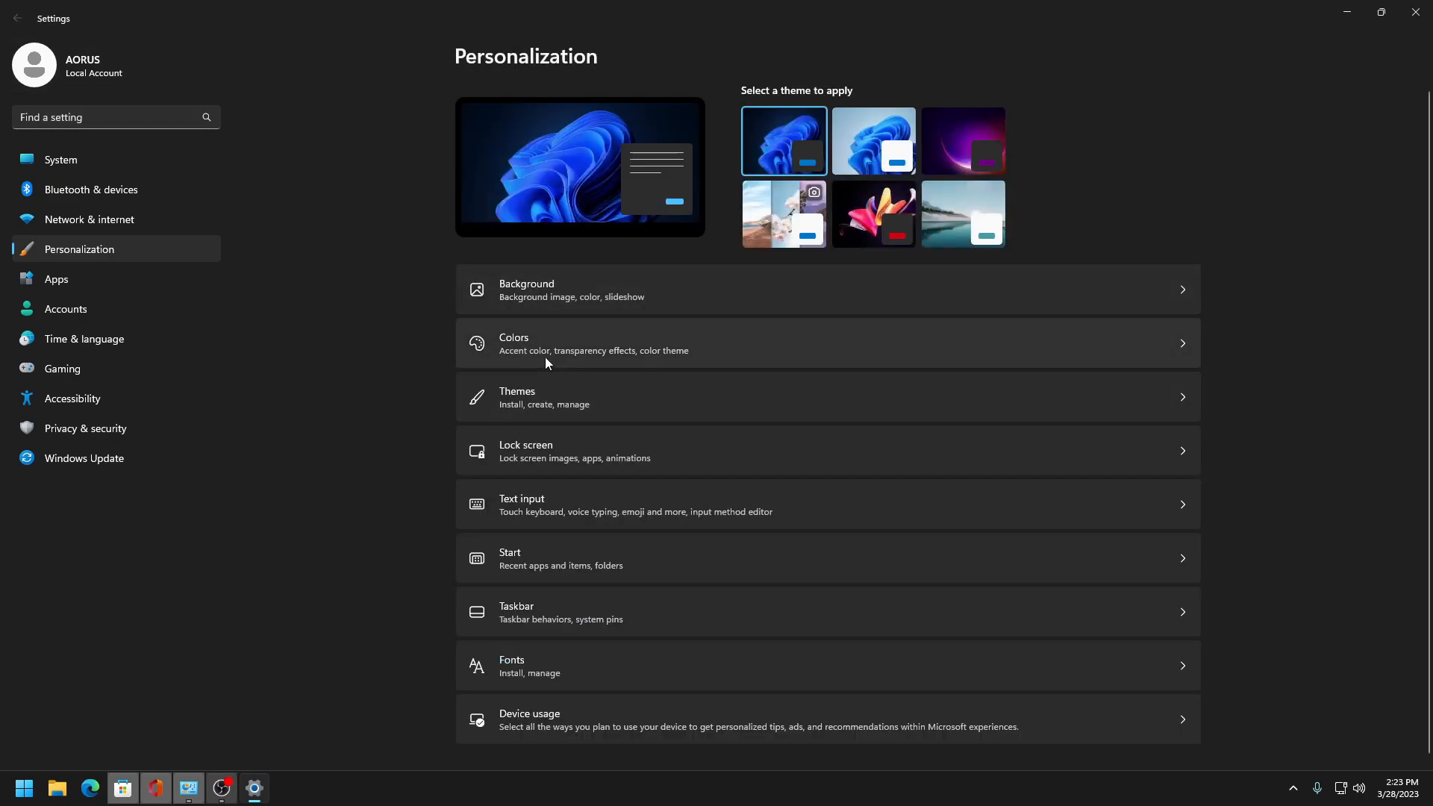
left_click(547, 341)
left_click(1181, 311)
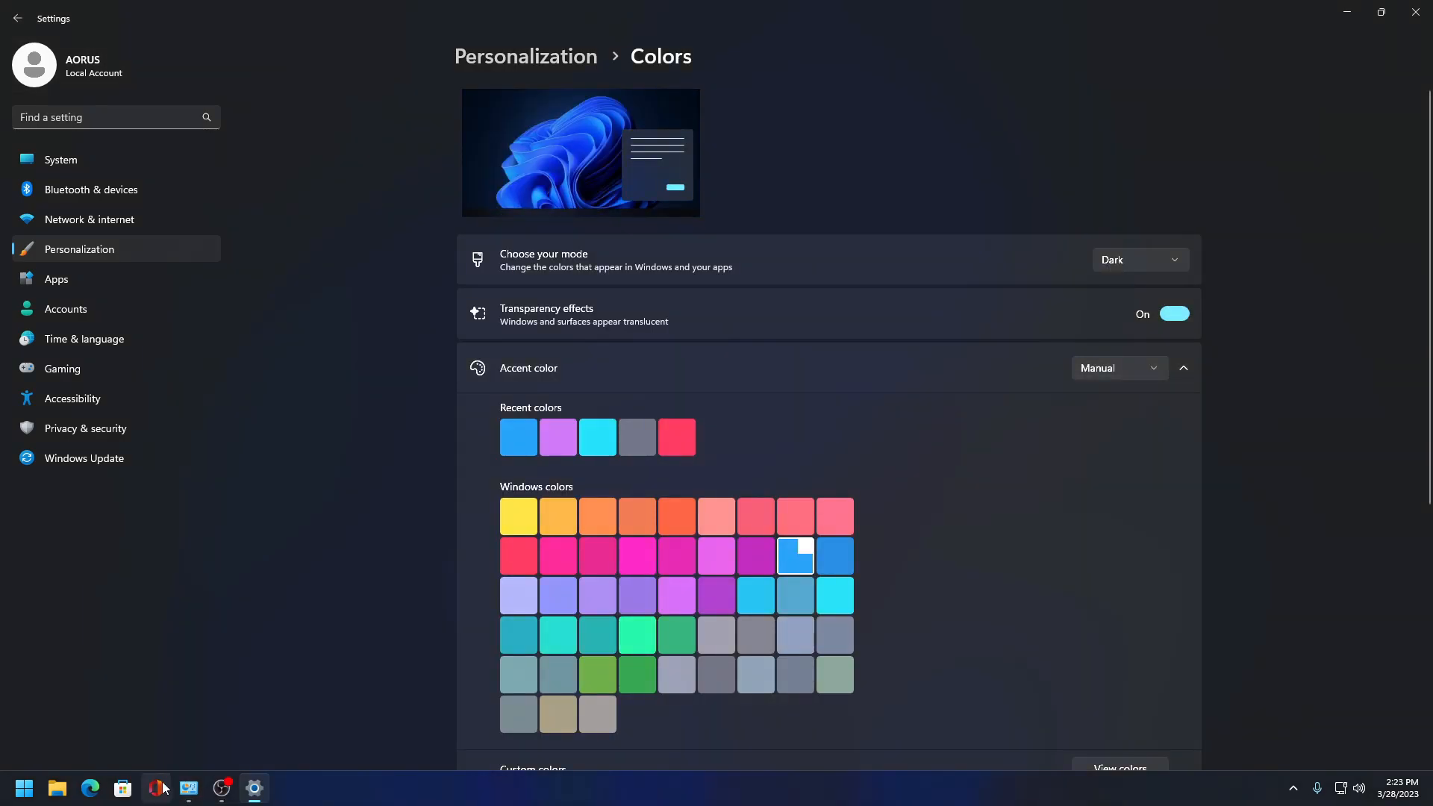
left_click(24, 788)
left_click(23, 788)
left_click(1179, 311)
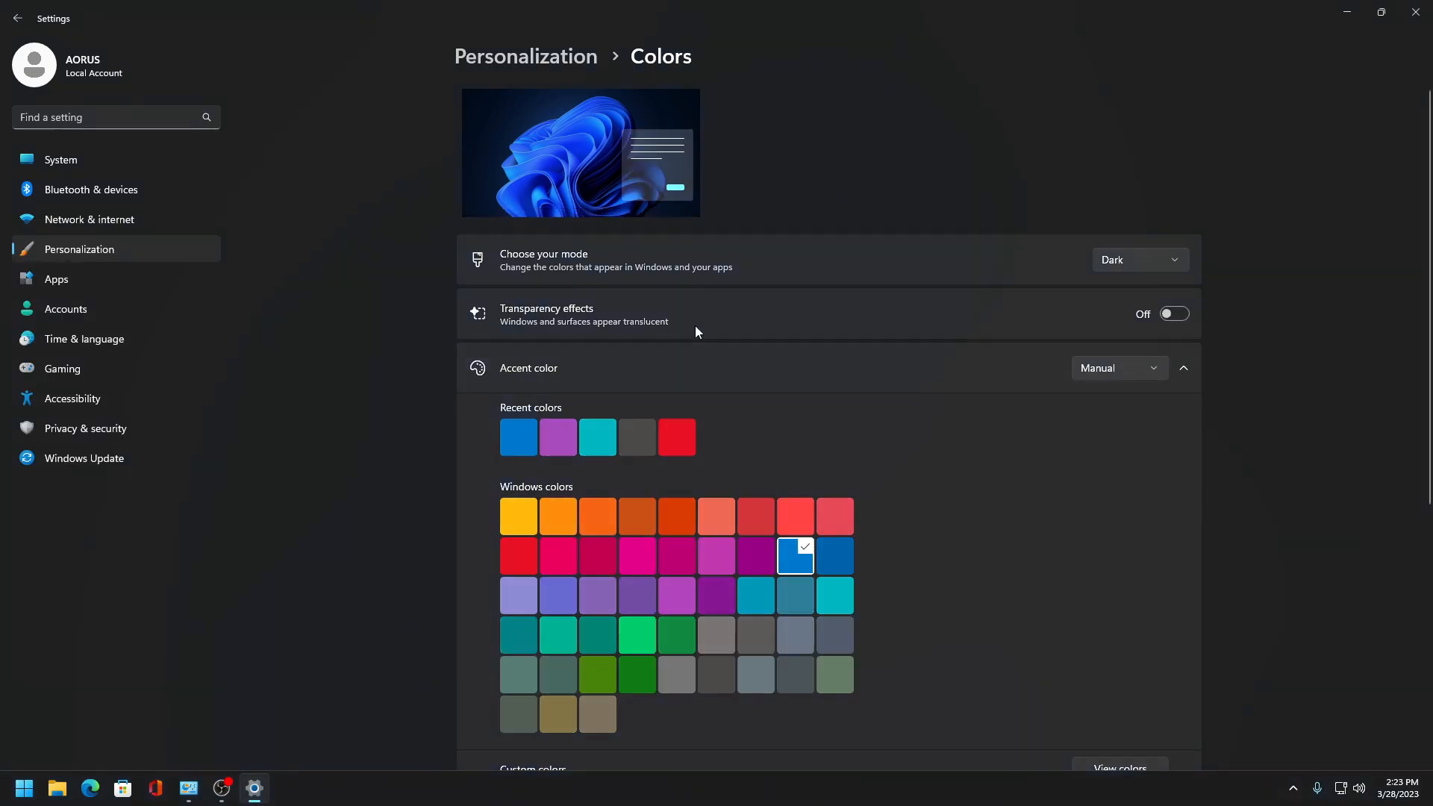
- Try showing the accent color on Start, taskbar, title bars and window borders, then switch both options off
left_click(1157, 375)
left_click(1047, 303)
scroll(1112, 343, "down", 5)
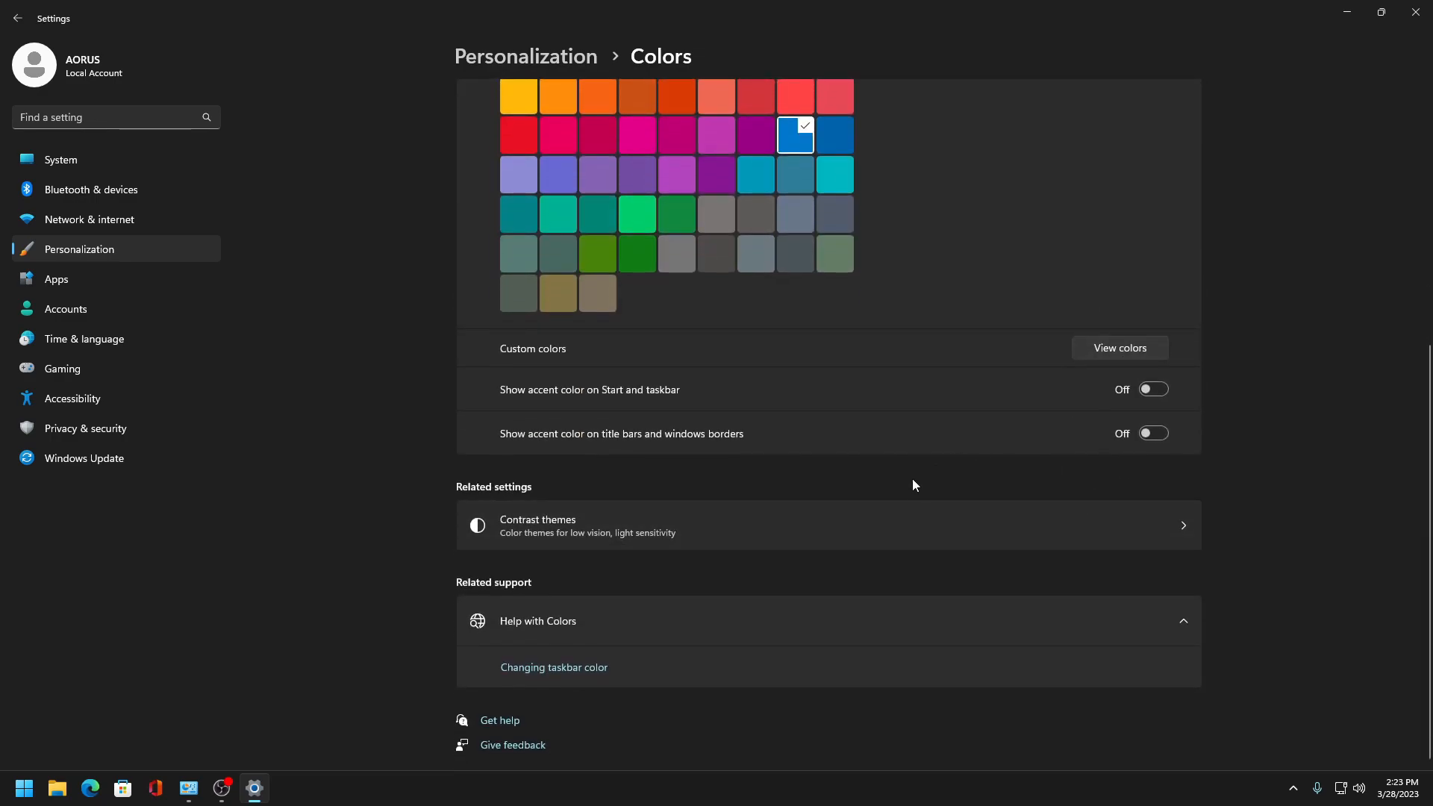
left_click(1155, 431)
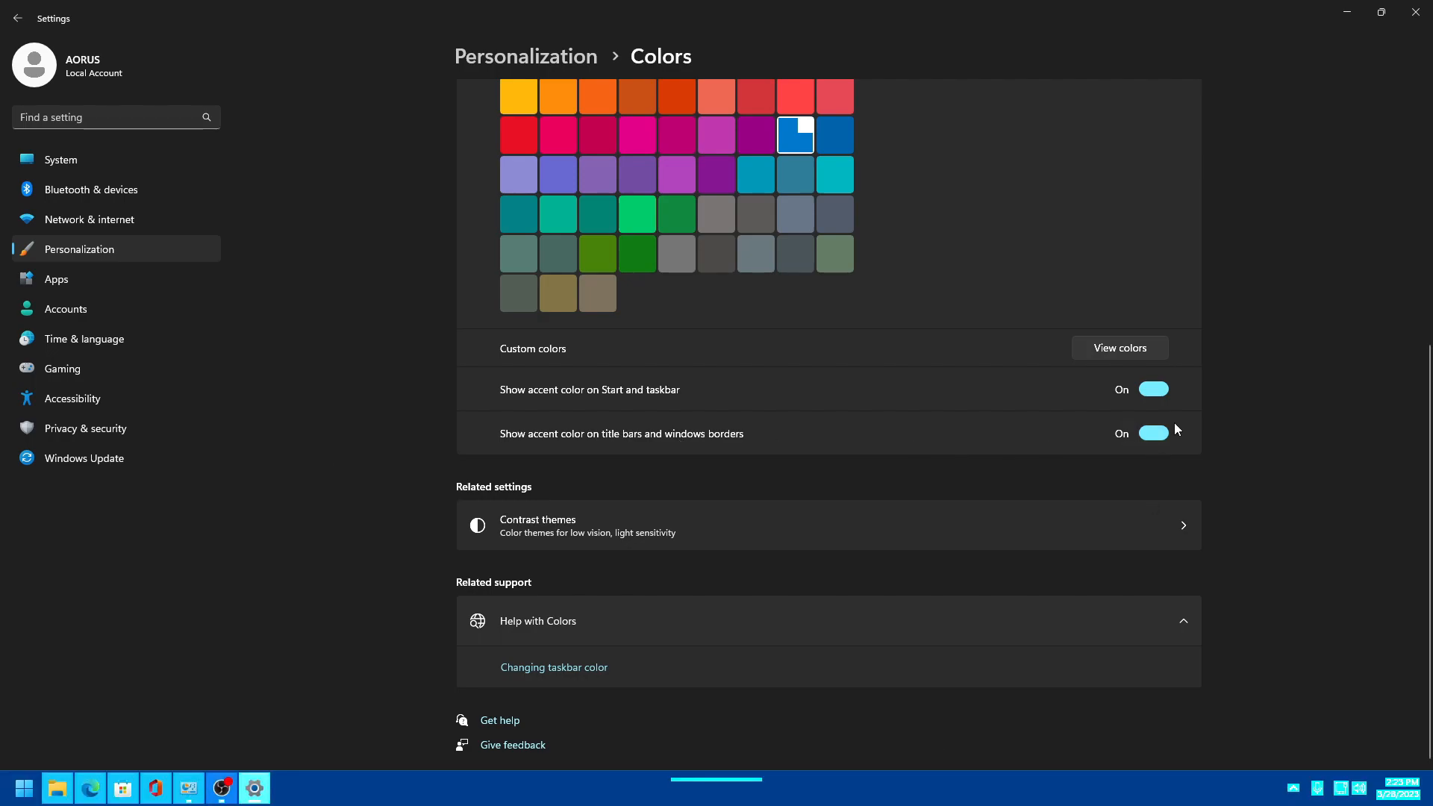
left_click(1151, 389)
left_click(1153, 434)
scroll(780, 502, "up", 5)
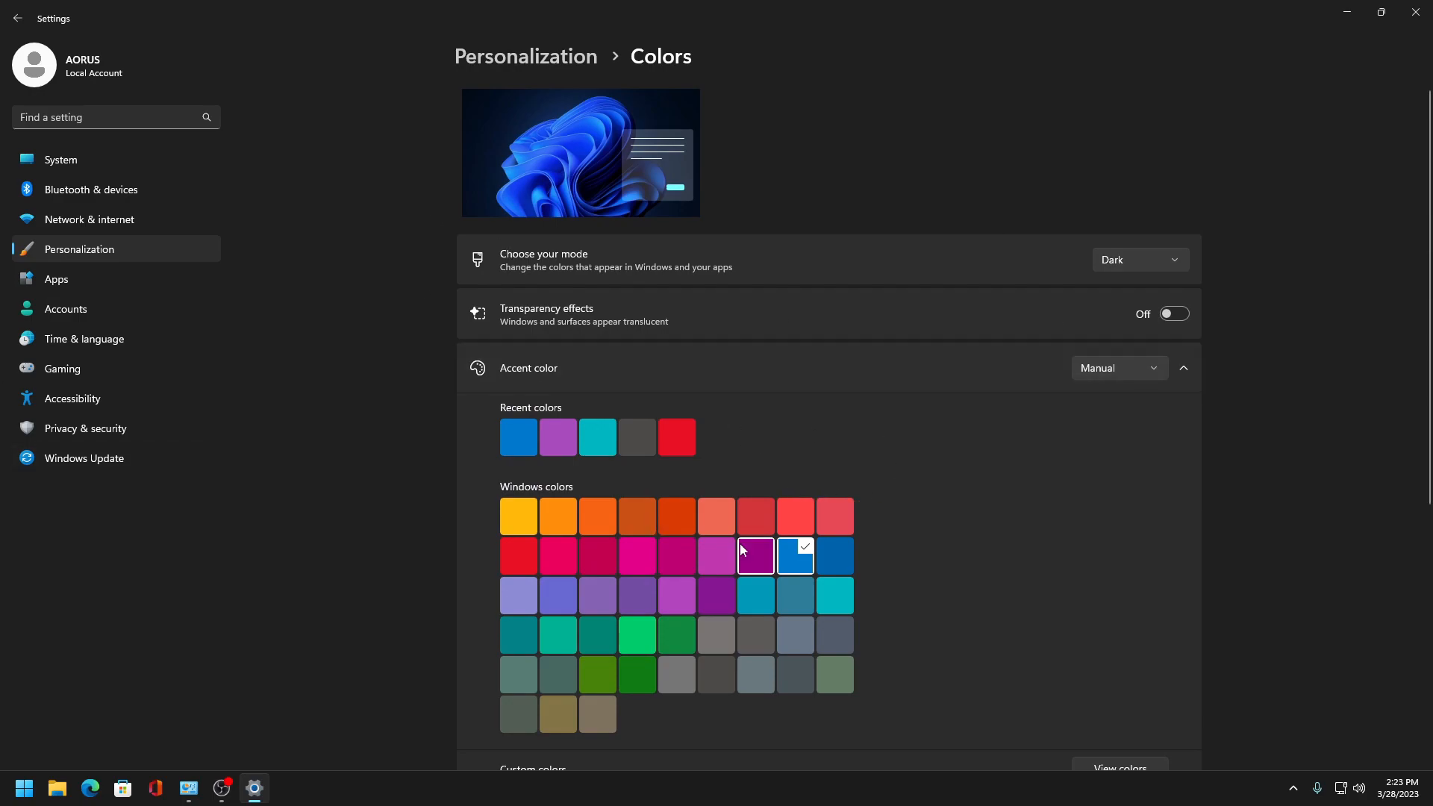
- Close Settings and open the advanced sharing settings from the Network and Sharing Center
left_click(17, 18)
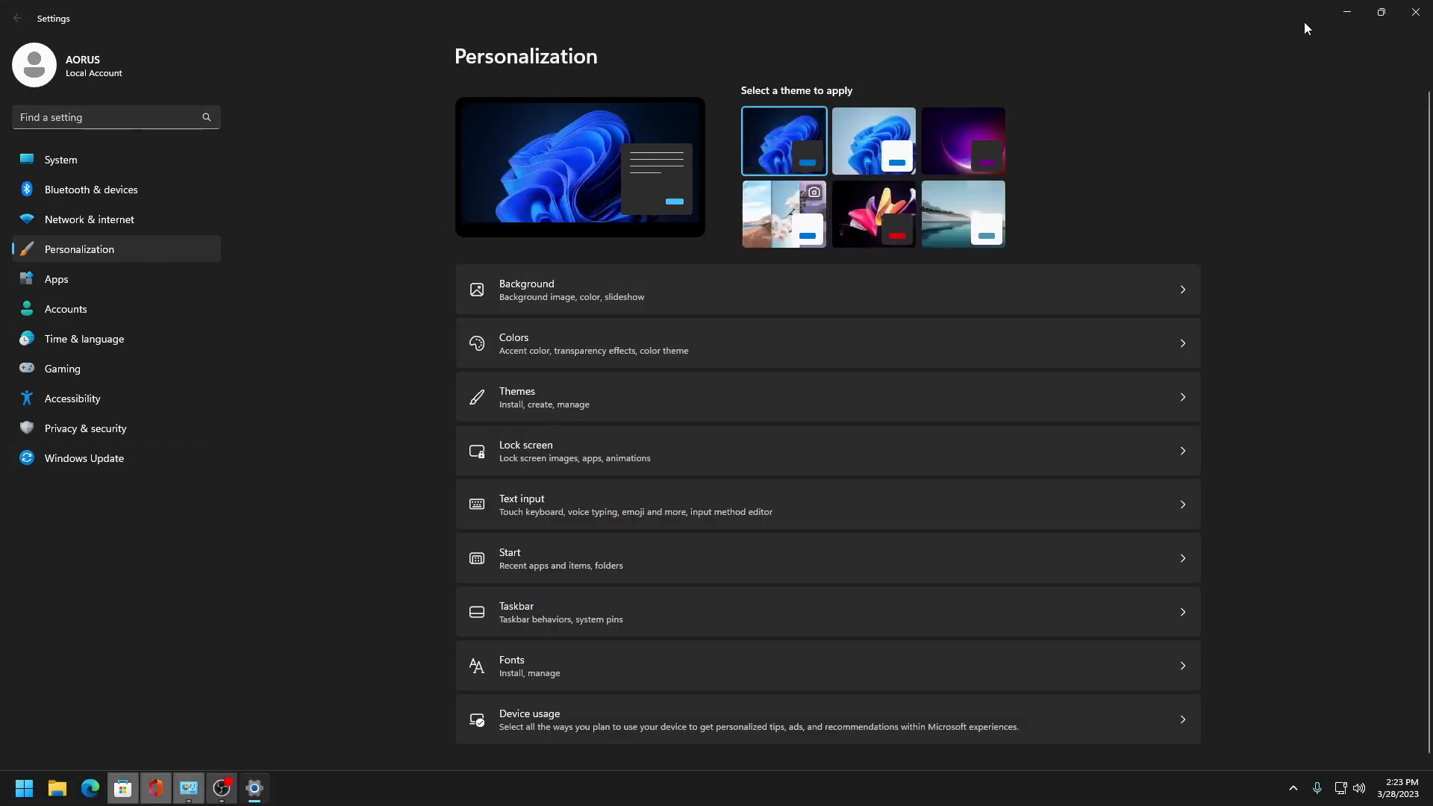
left_click(1415, 12)
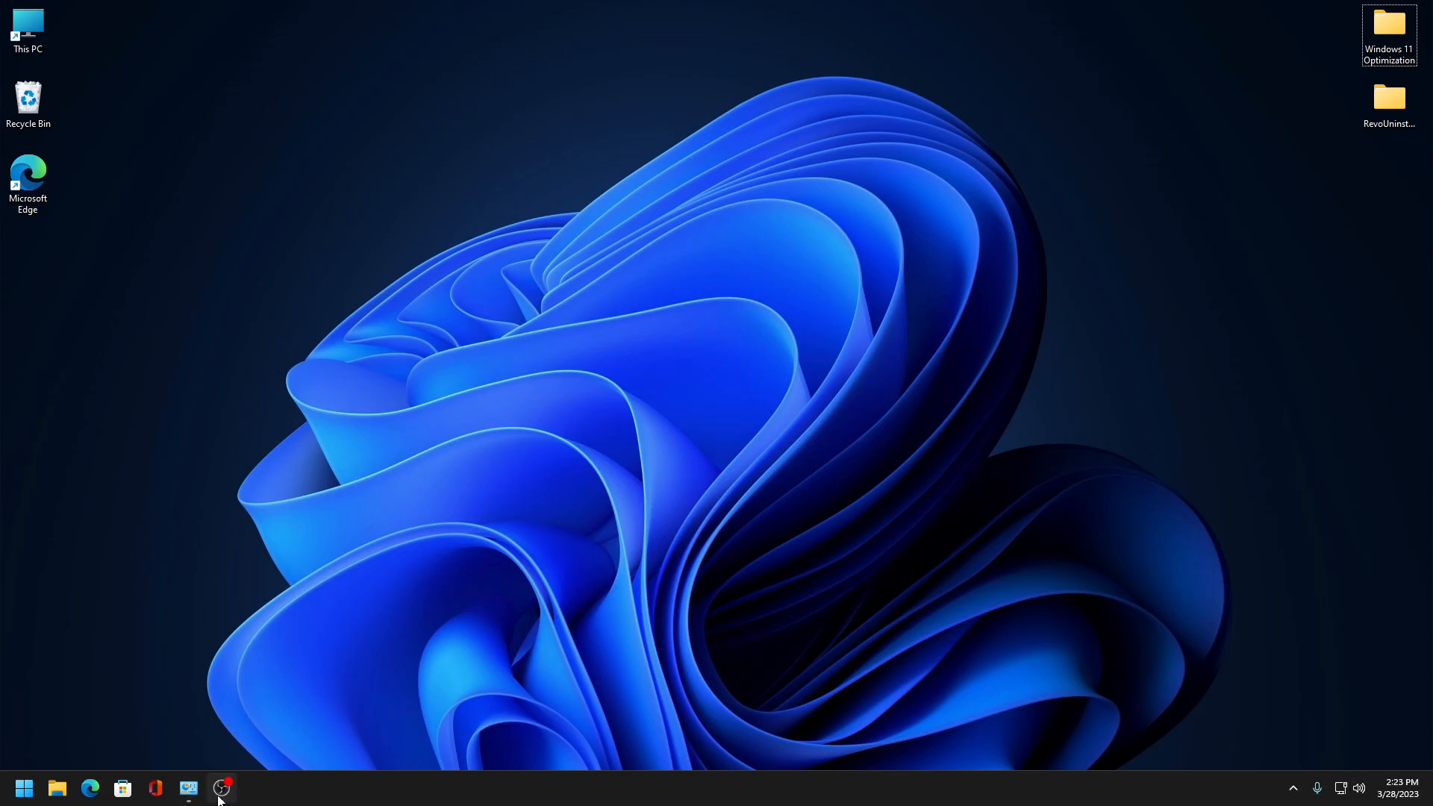
left_click(188, 787)
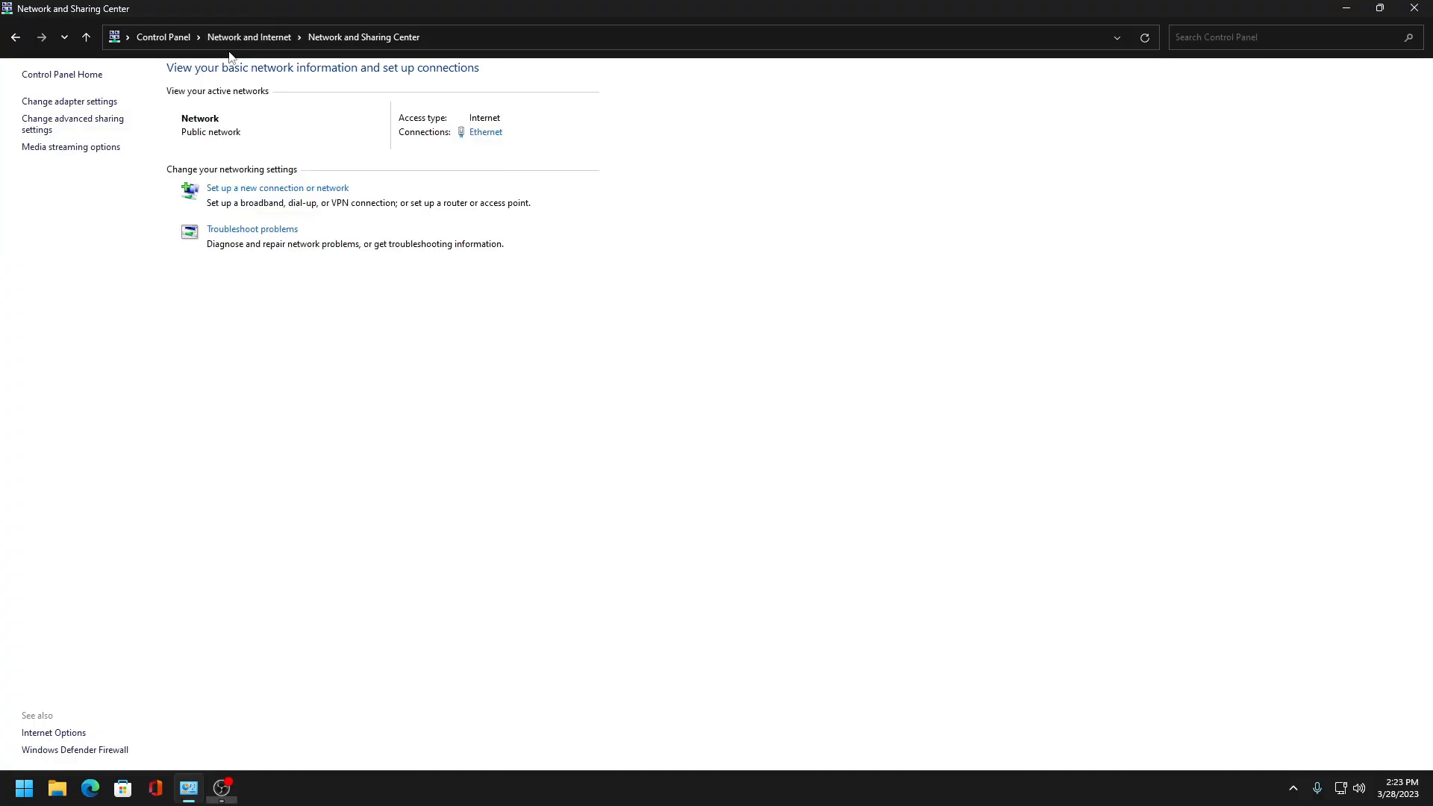
left_click(104, 124)
left_click(1415, 12)
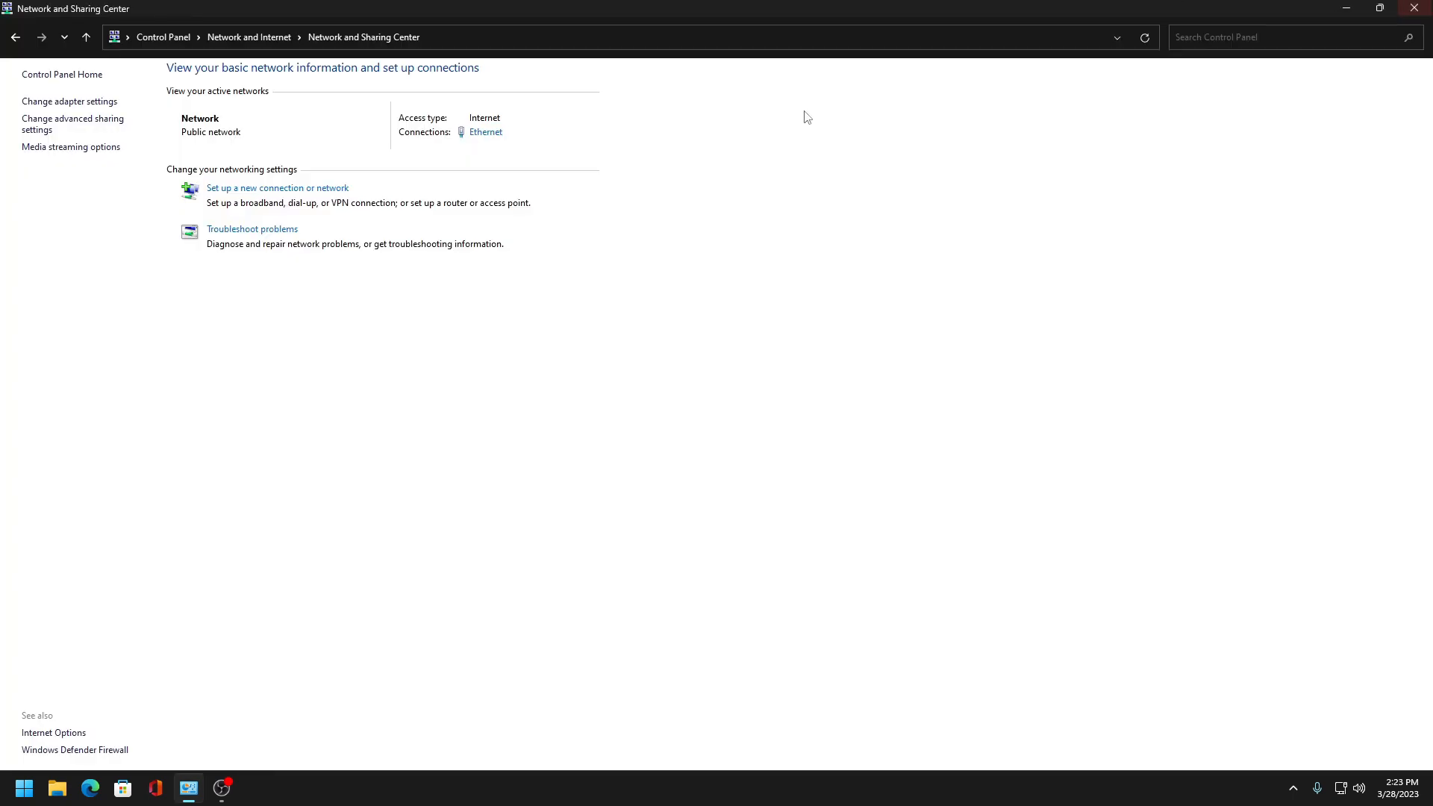
left_click(80, 149)
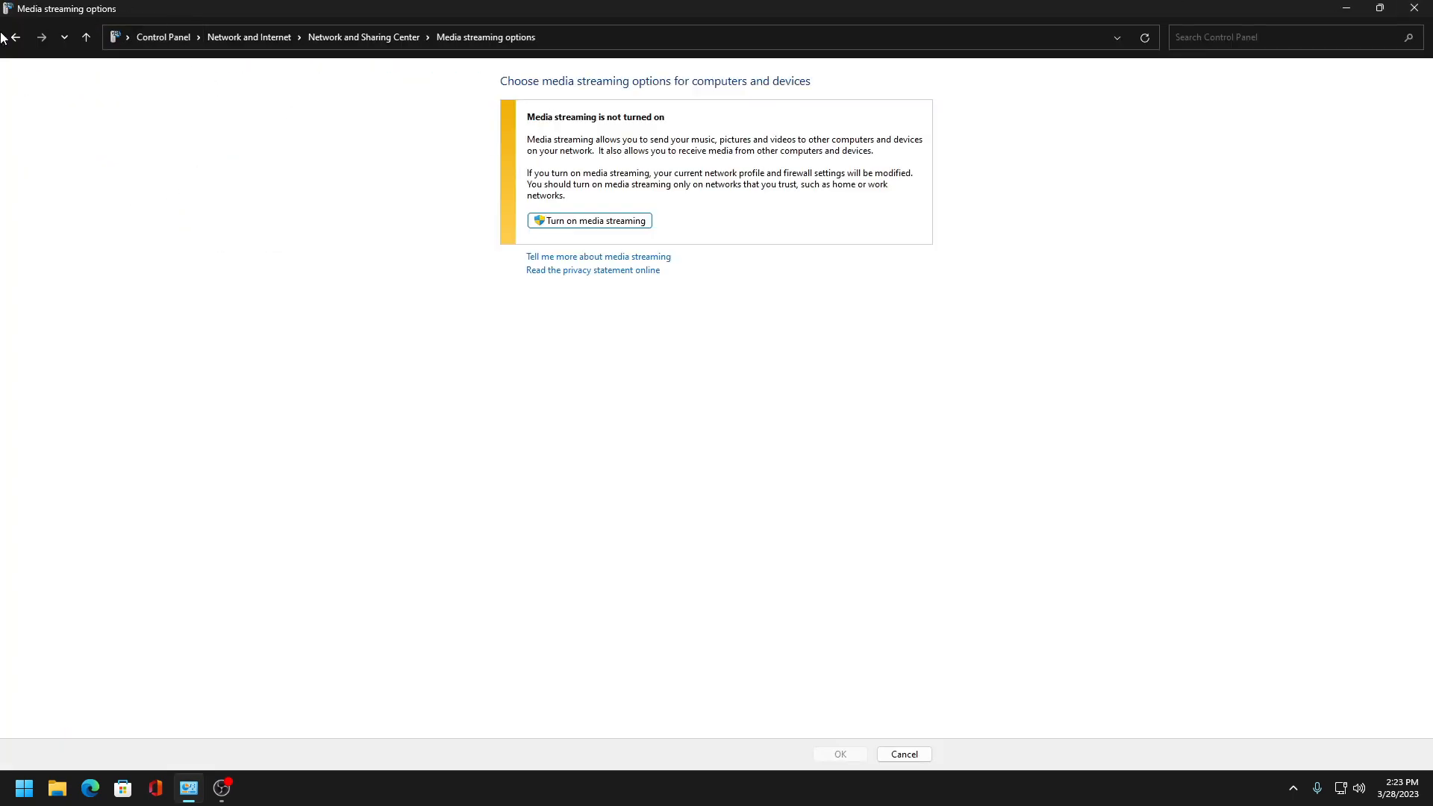
left_click(9, 38)
left_click(100, 124)
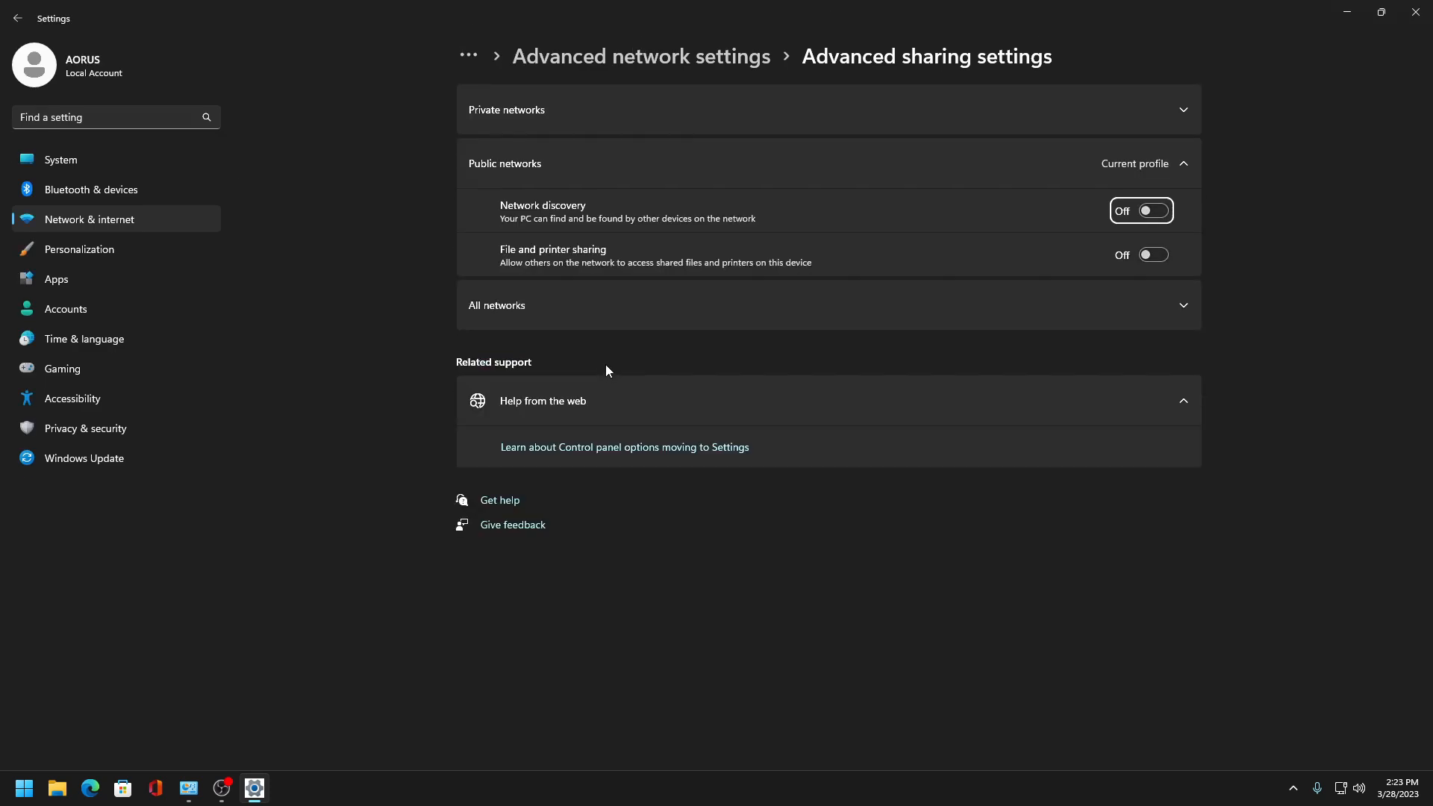
- Expand All networks and turn on Password protected sharing
left_click(498, 307)
left_click(1155, 438)
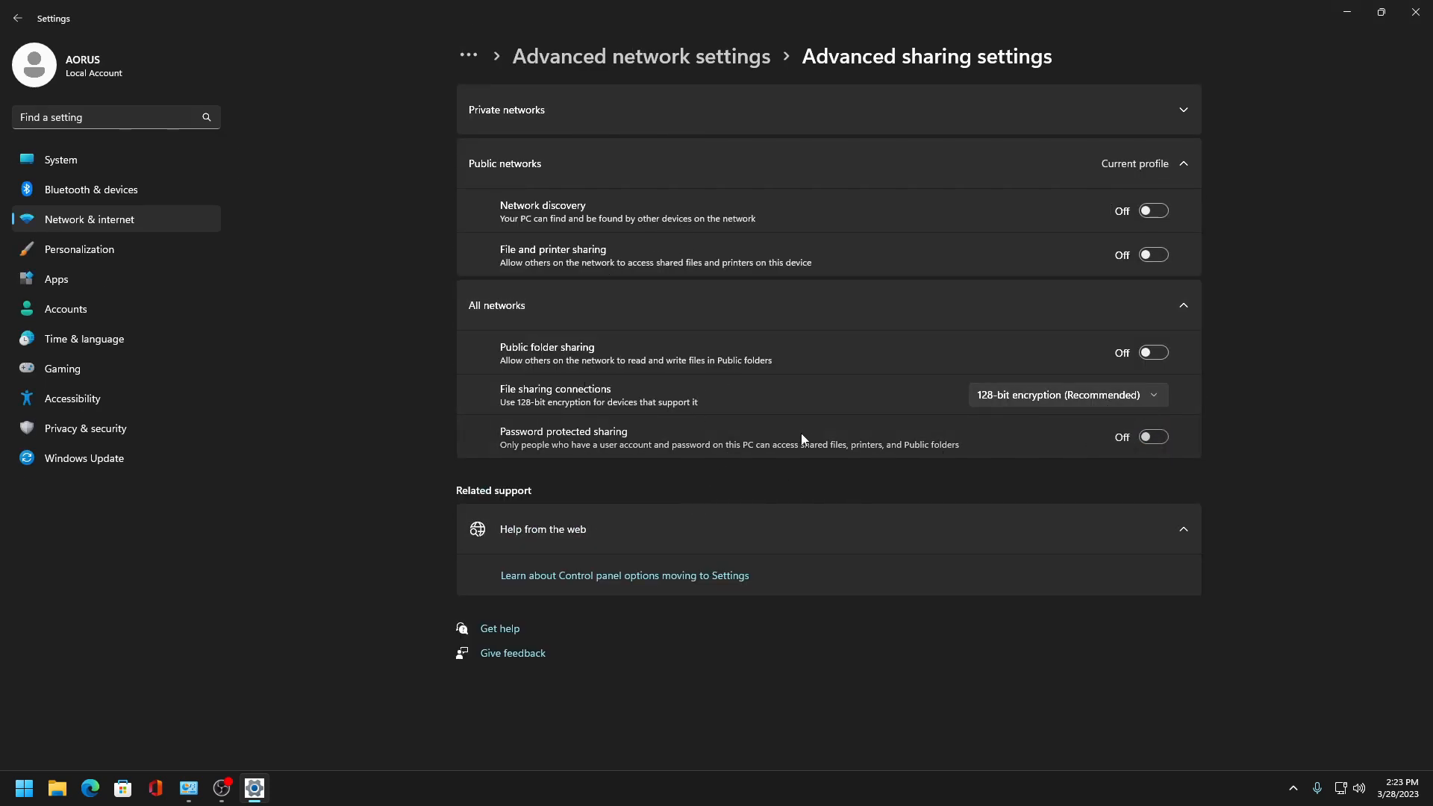
left_click(1153, 438)
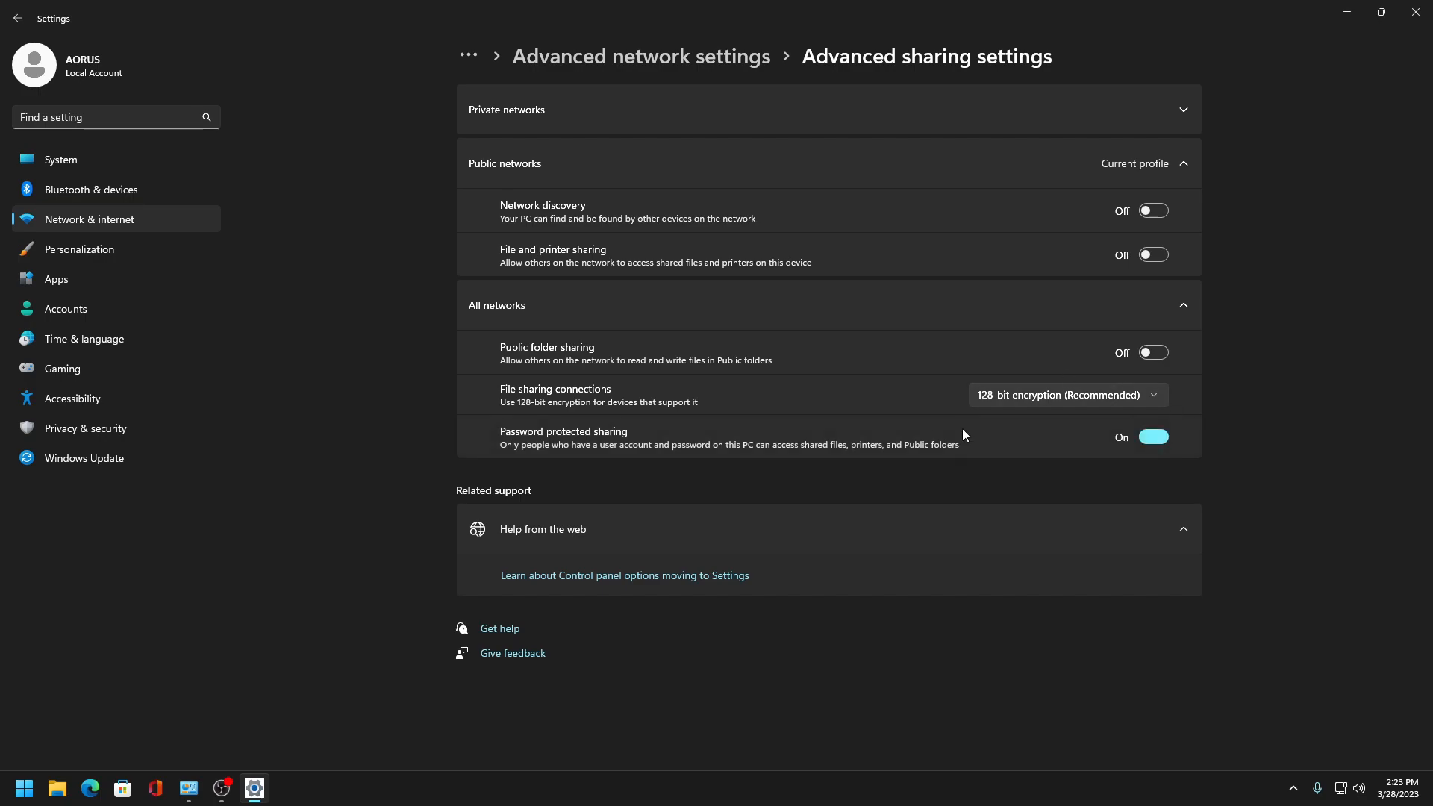
- Turn off network discovery for private networks
left_click(1154, 106)
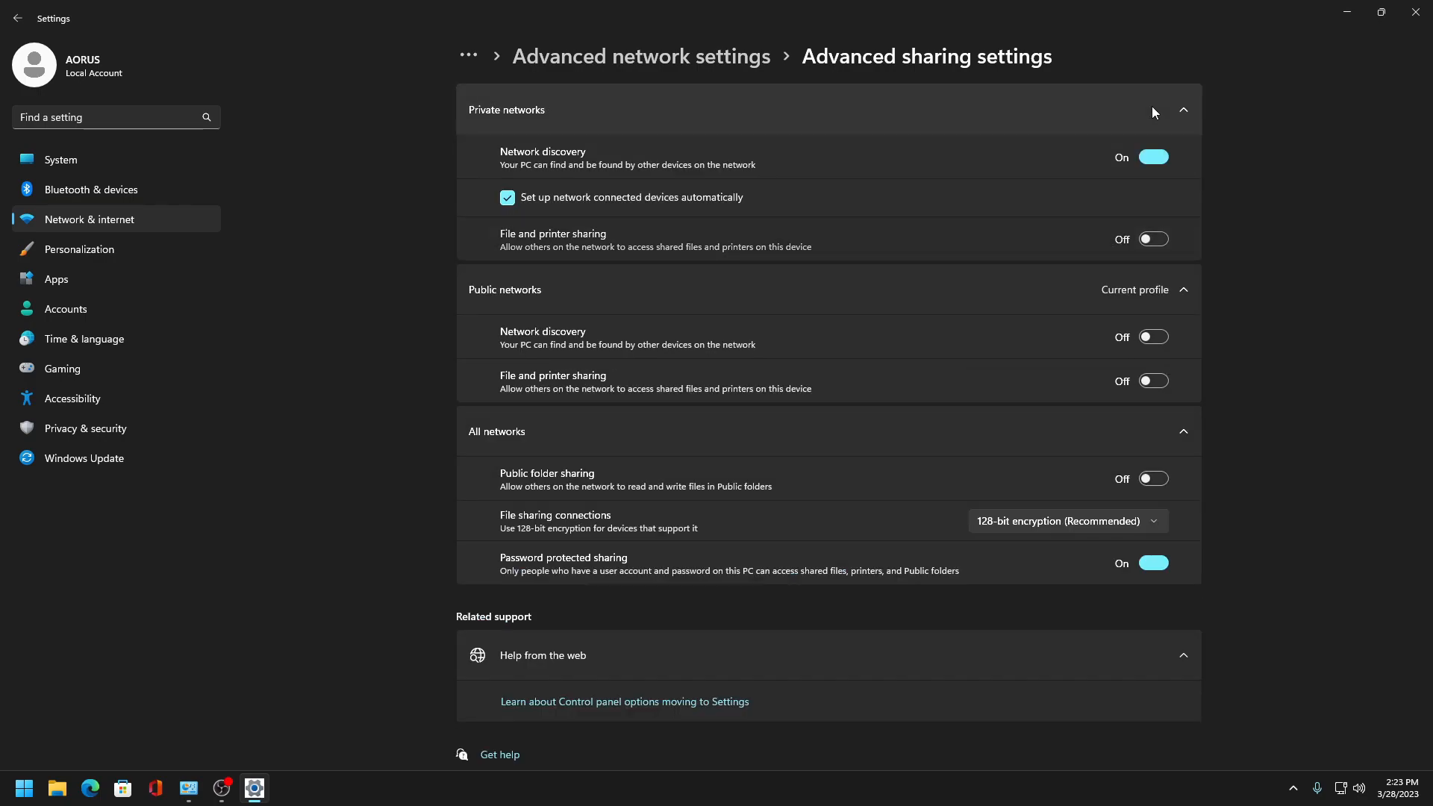
left_click(1122, 163)
scroll(656, 597, "down", 1)
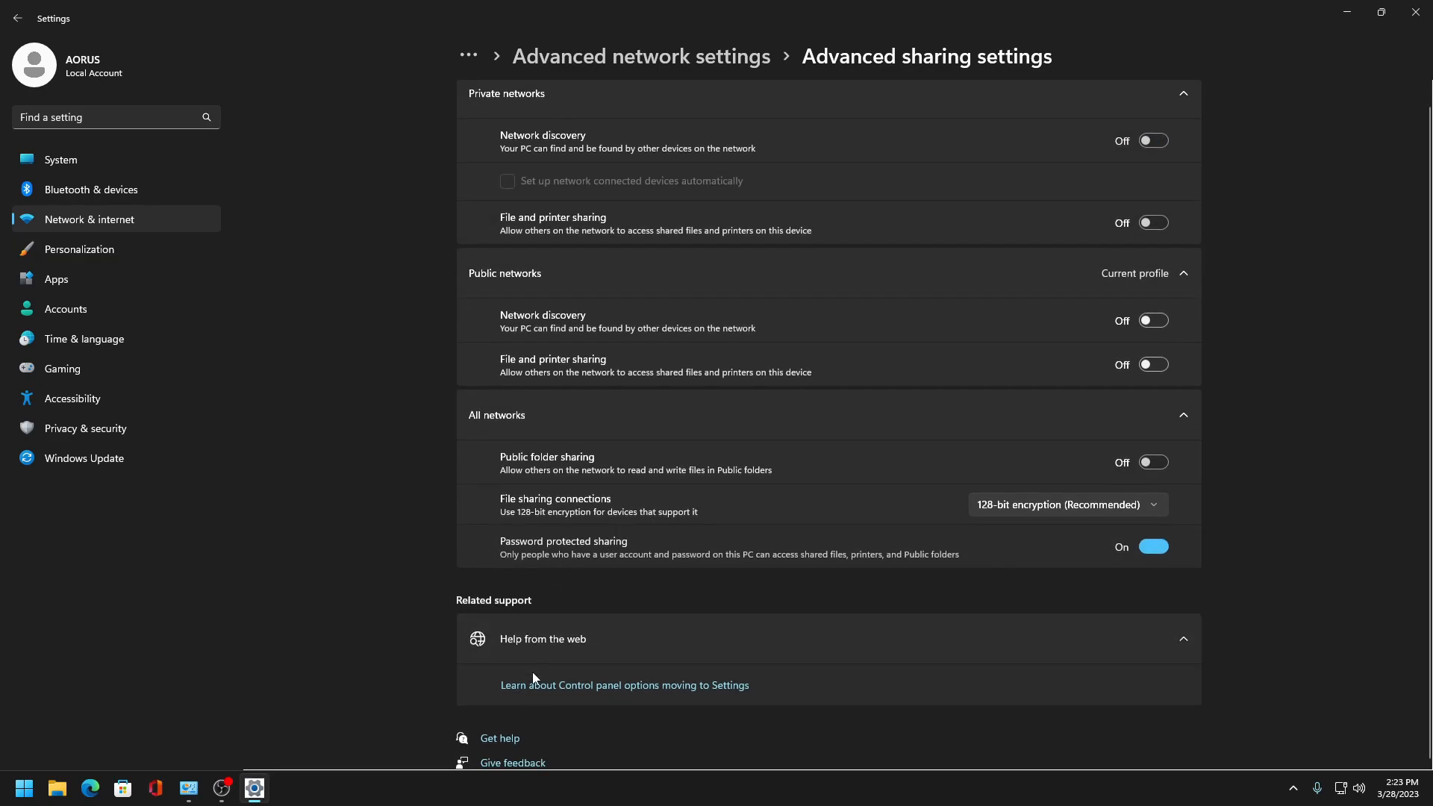
left_click(1157, 273)
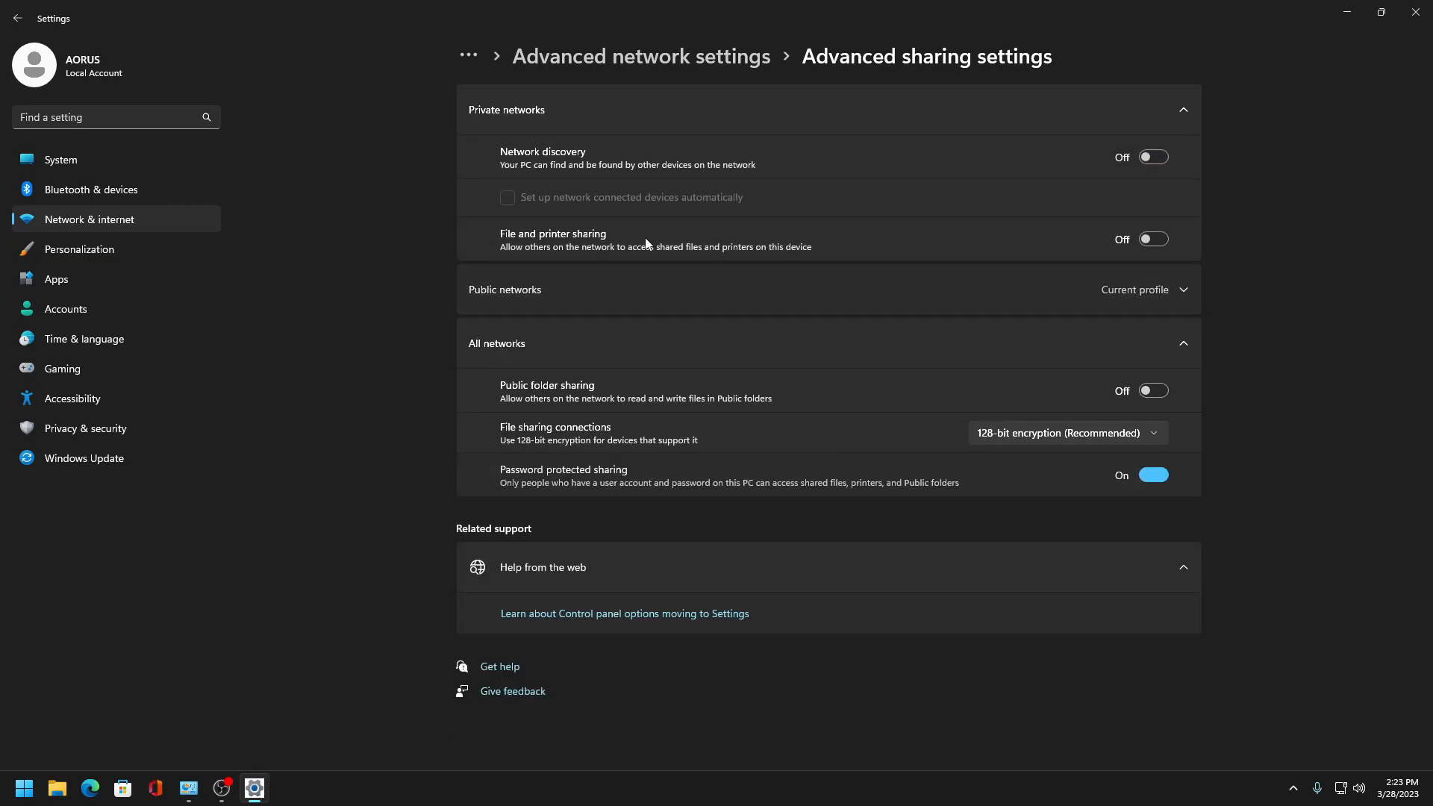
- Close Settings and open the Sound dialog from Control Panel's Hardware and Sound
left_click(1416, 9)
left_click(149, 37)
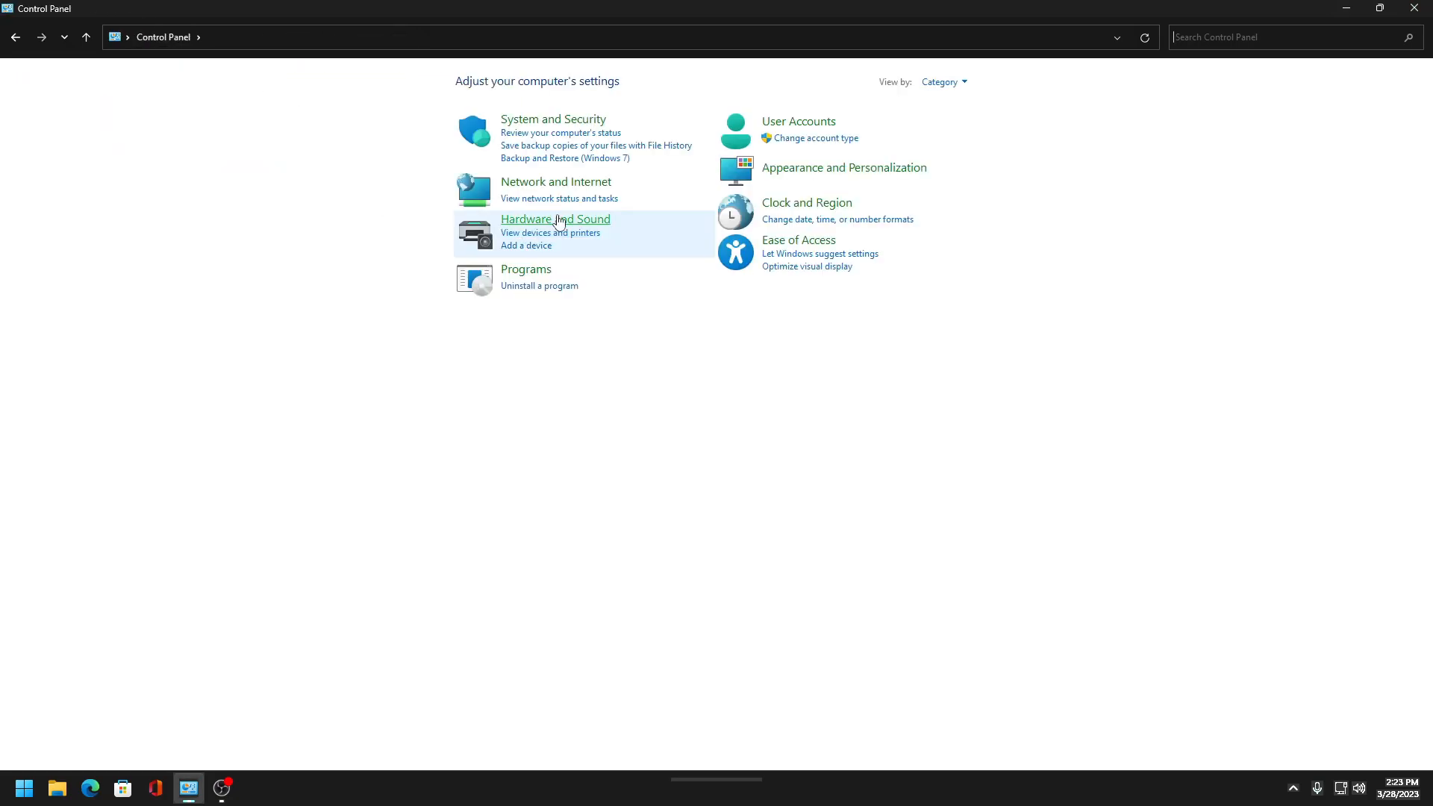
left_click(542, 220)
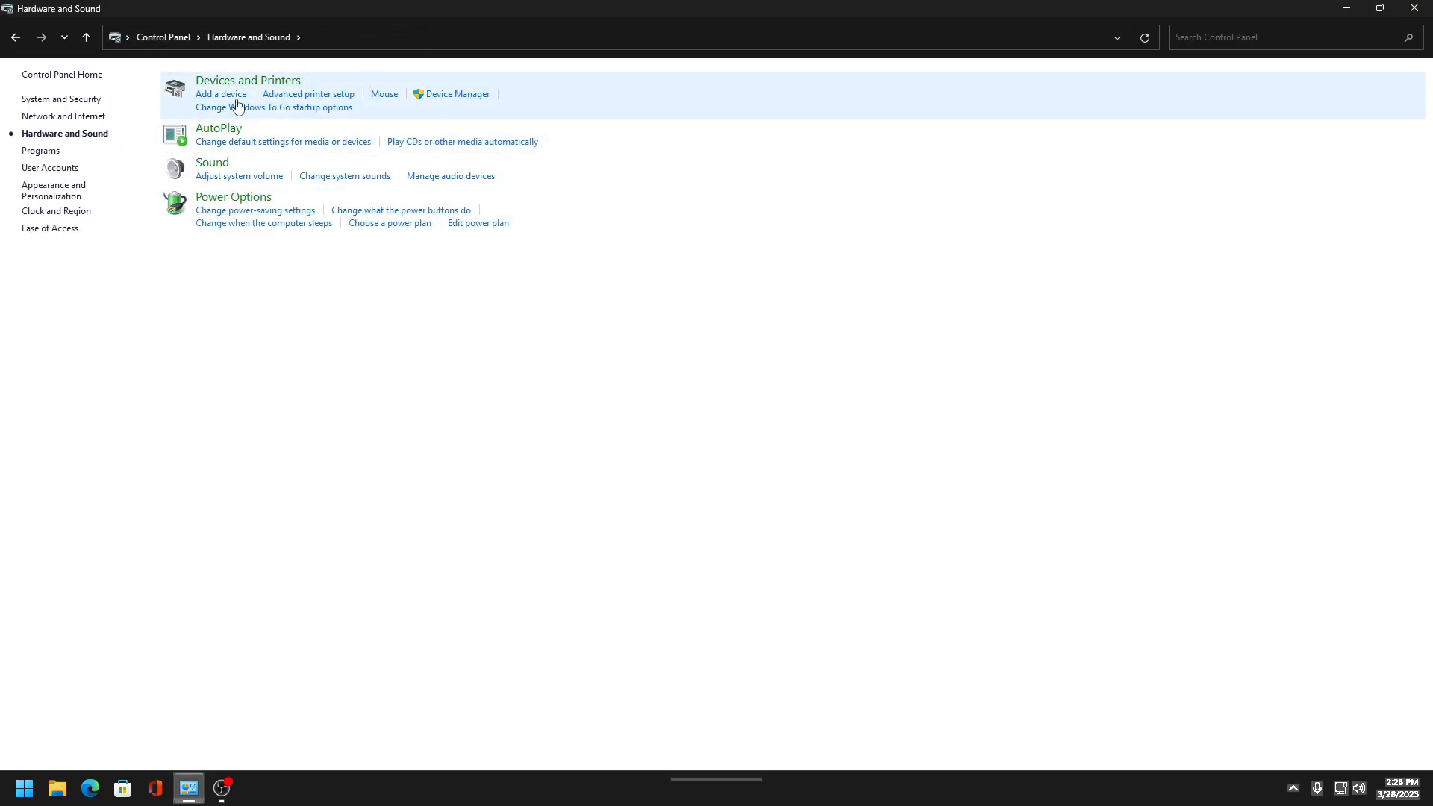
left_click(210, 171)
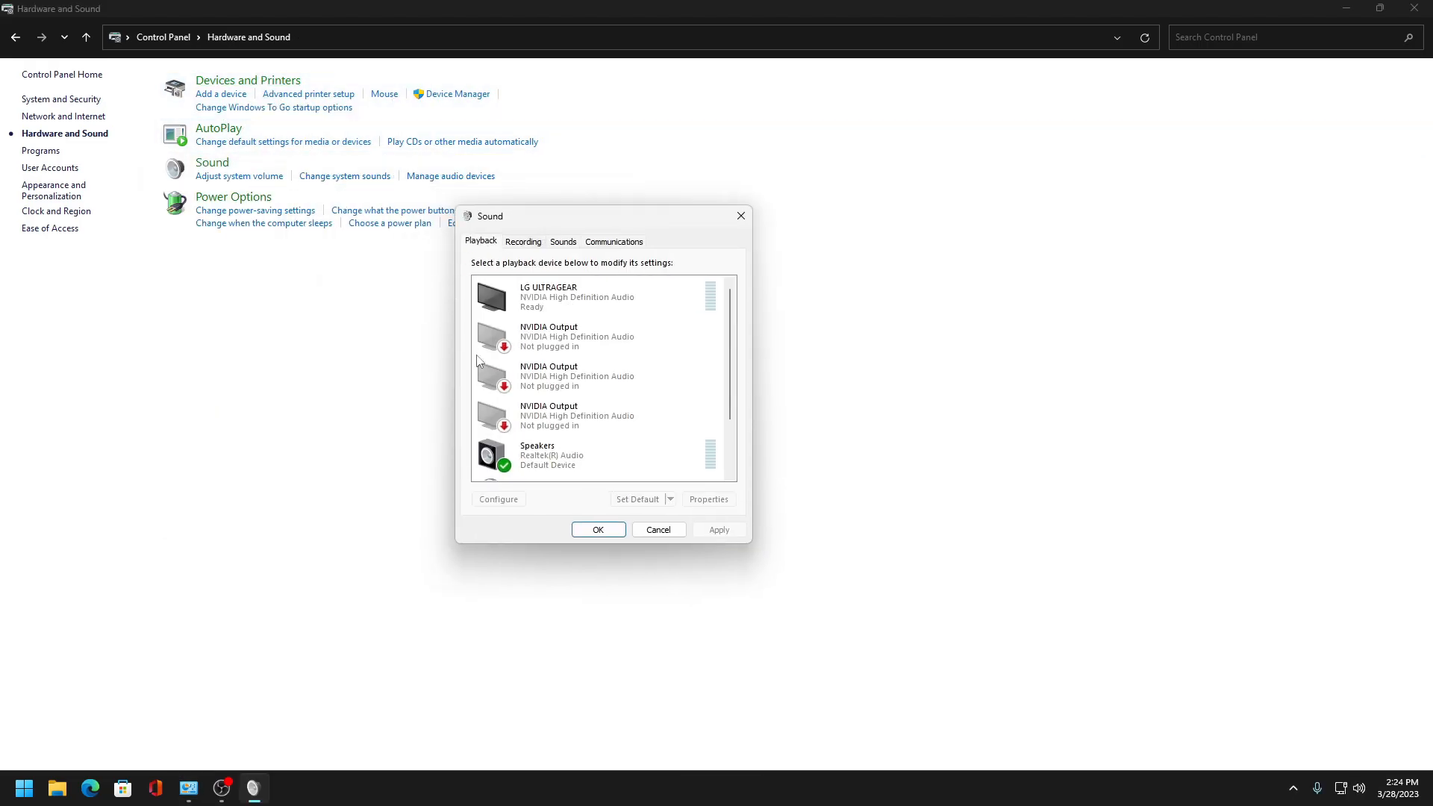
- Disable the LG ULTRAGEAR and unused NVIDIA Output playback devices
right_click(580, 314)
right_click(521, 299)
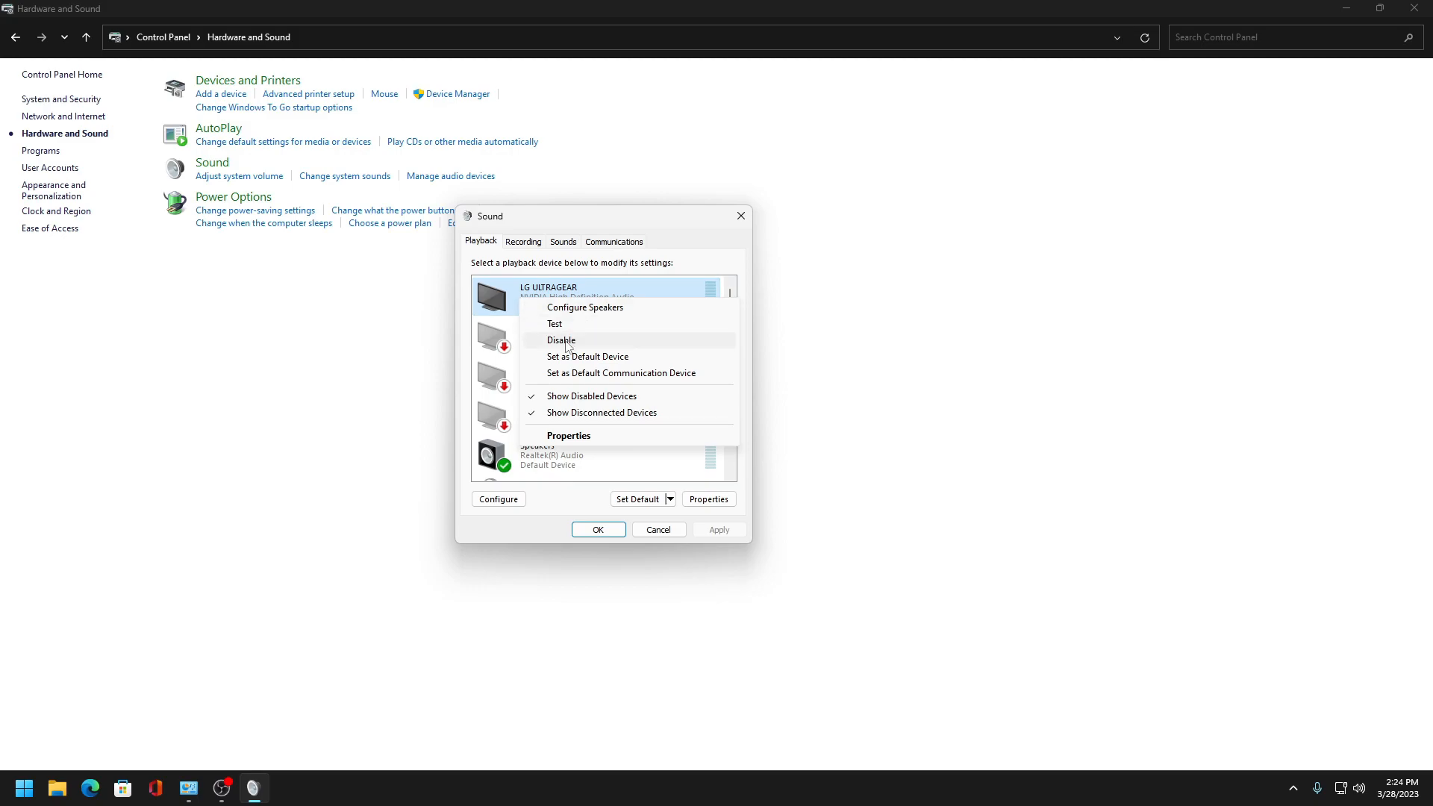
left_click(569, 343)
left_click(573, 332)
right_click(572, 331)
left_click(589, 351)
left_click(589, 370)
right_click(601, 367)
left_click(646, 393)
right_click(600, 416)
left_click(654, 446)
scroll(639, 436, "down", 1)
right_click(548, 473)
left_click(613, 500)
- Disable the Line In and Stereo Mix recording devices
left_click(530, 241)
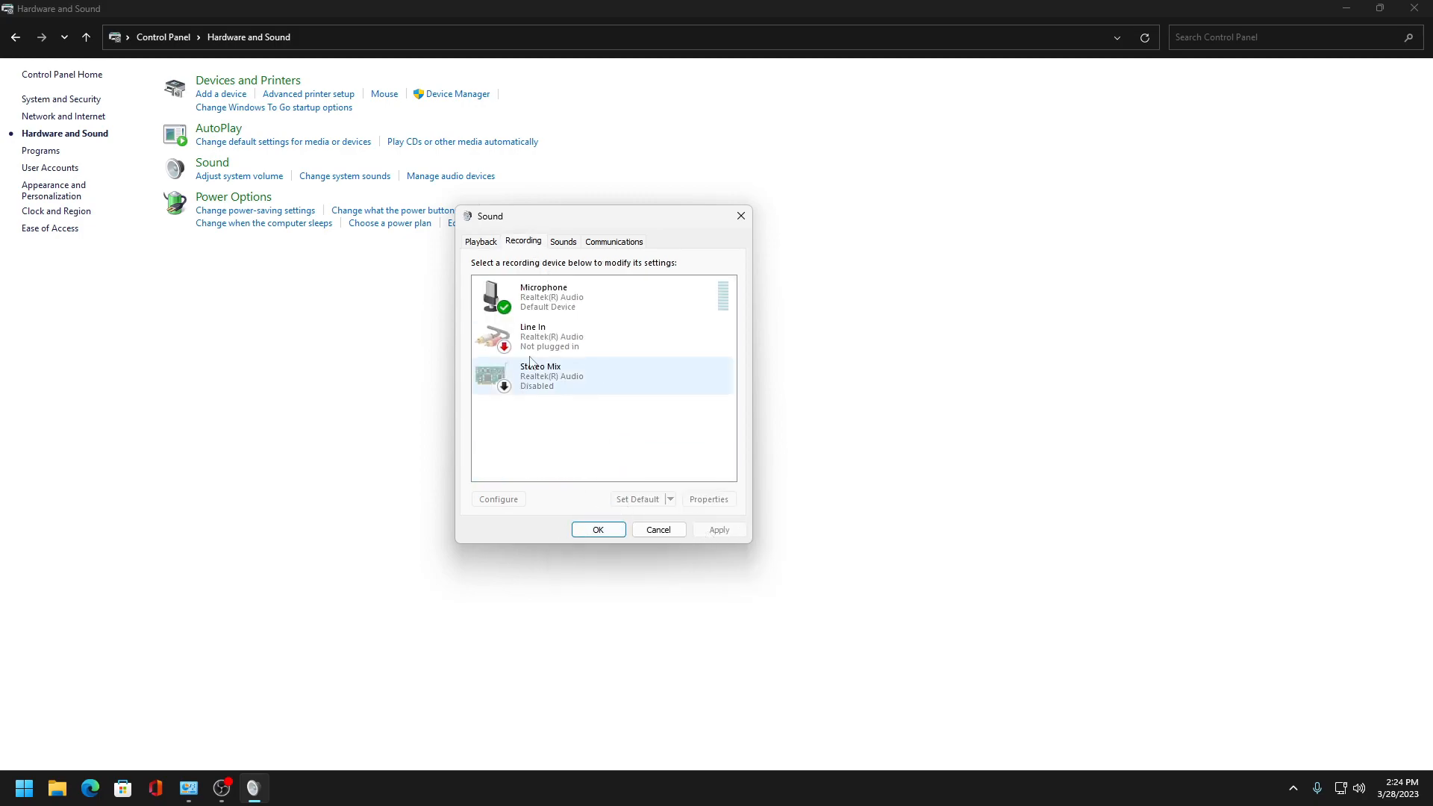
right_click(576, 343)
left_click(624, 354)
right_click(580, 367)
left_click(634, 380)
right_click(634, 381)
left_click(697, 393)
- Set the sound scheme to No Sounds
left_click(563, 241)
left_click(543, 313)
left_click(522, 328)
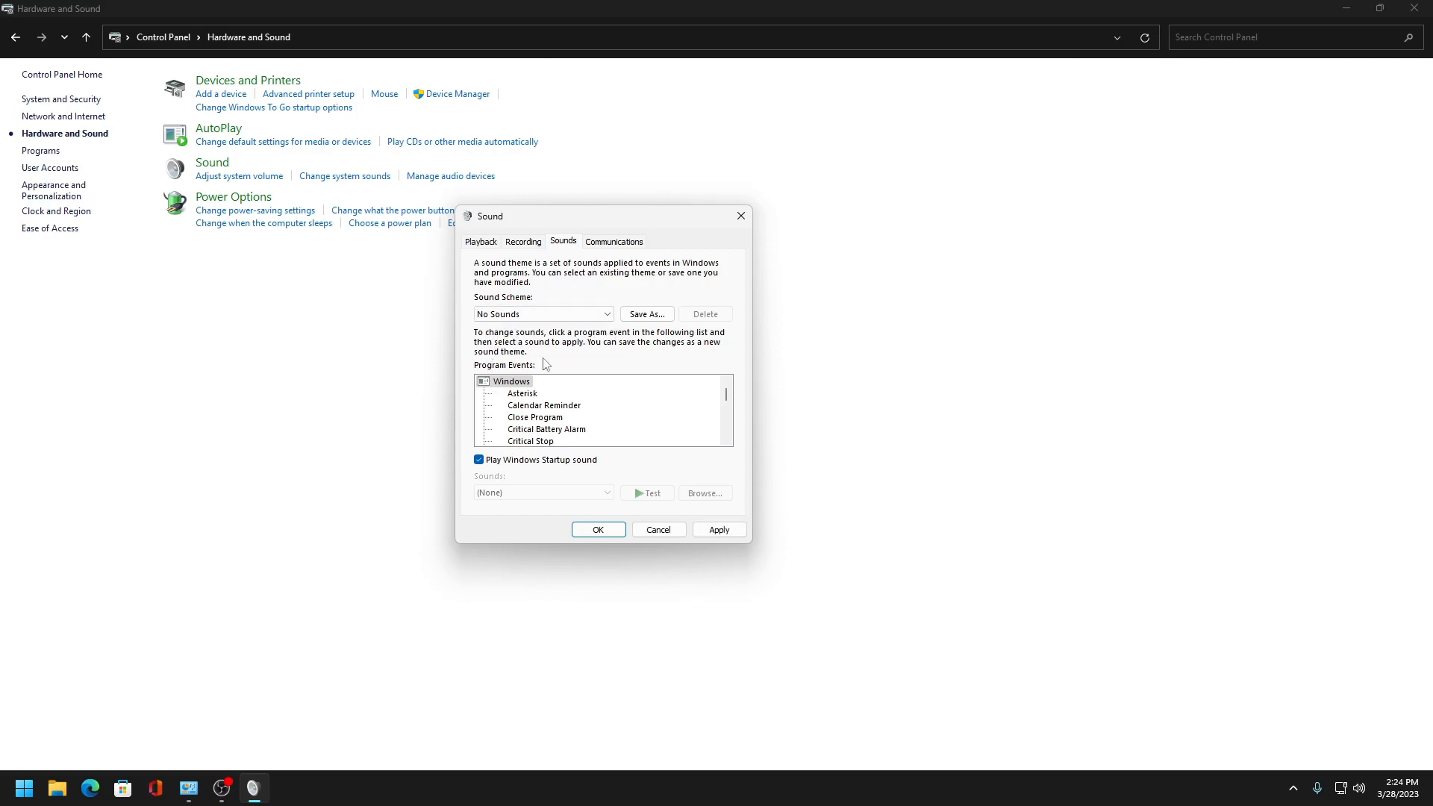
- Check the Communications setting and adjust the default playback device's properties
left_click(610, 242)
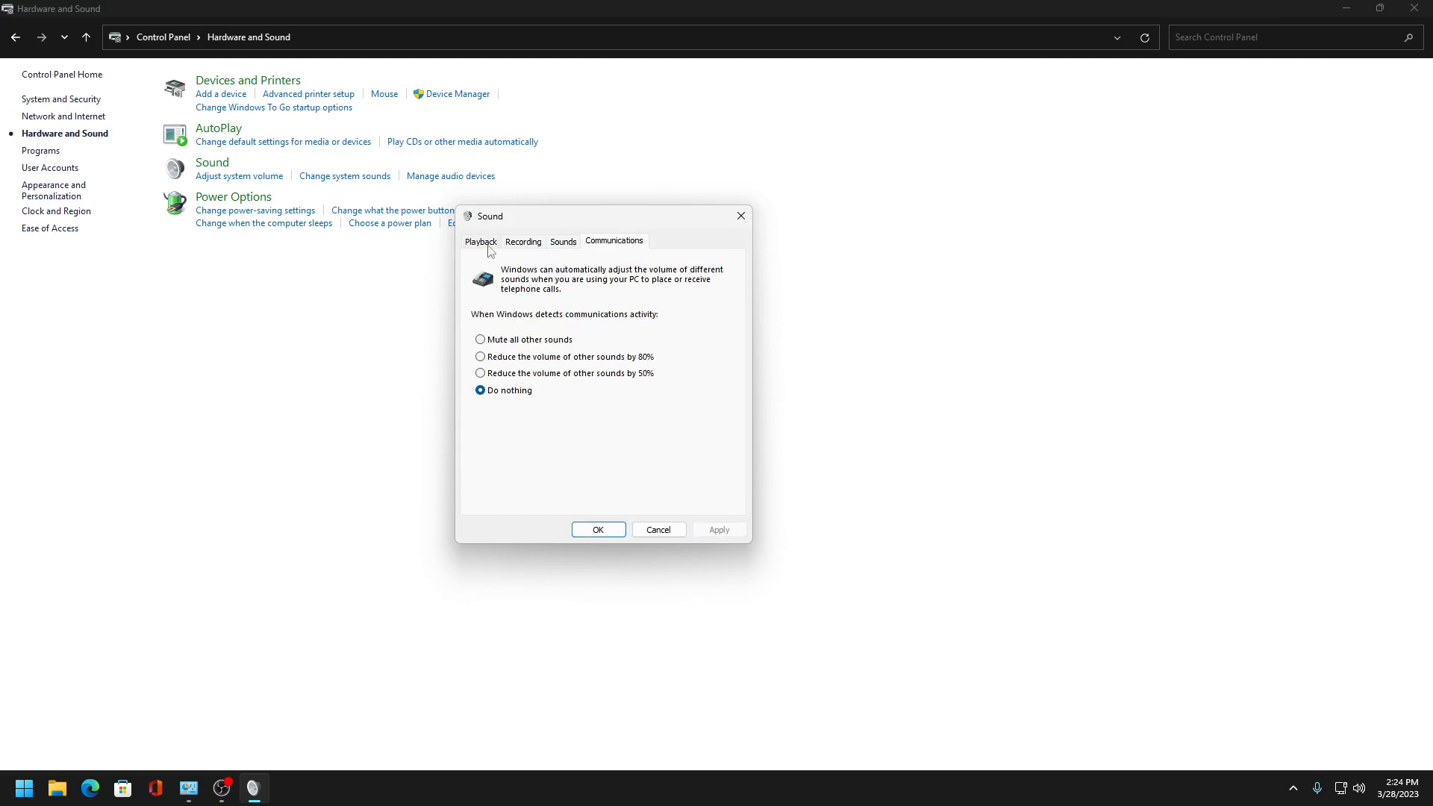
left_click(482, 241)
double_click(594, 419)
left_click(566, 302)
left_click(541, 425)
left_click(623, 587)
- Open the Microphone's properties and check its recording levels
left_click(523, 242)
double_click(580, 301)
left_click(562, 298)
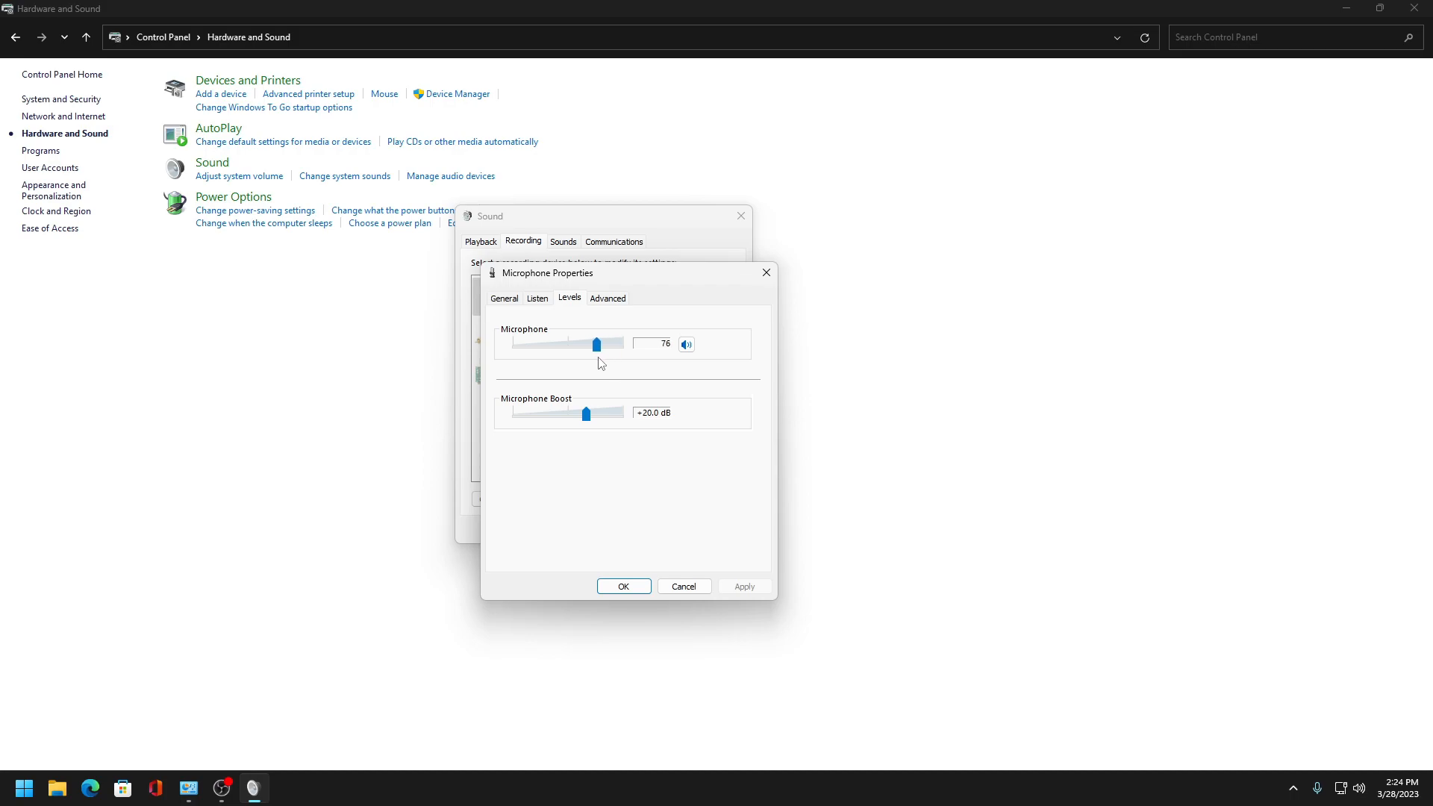
left_click(612, 588)
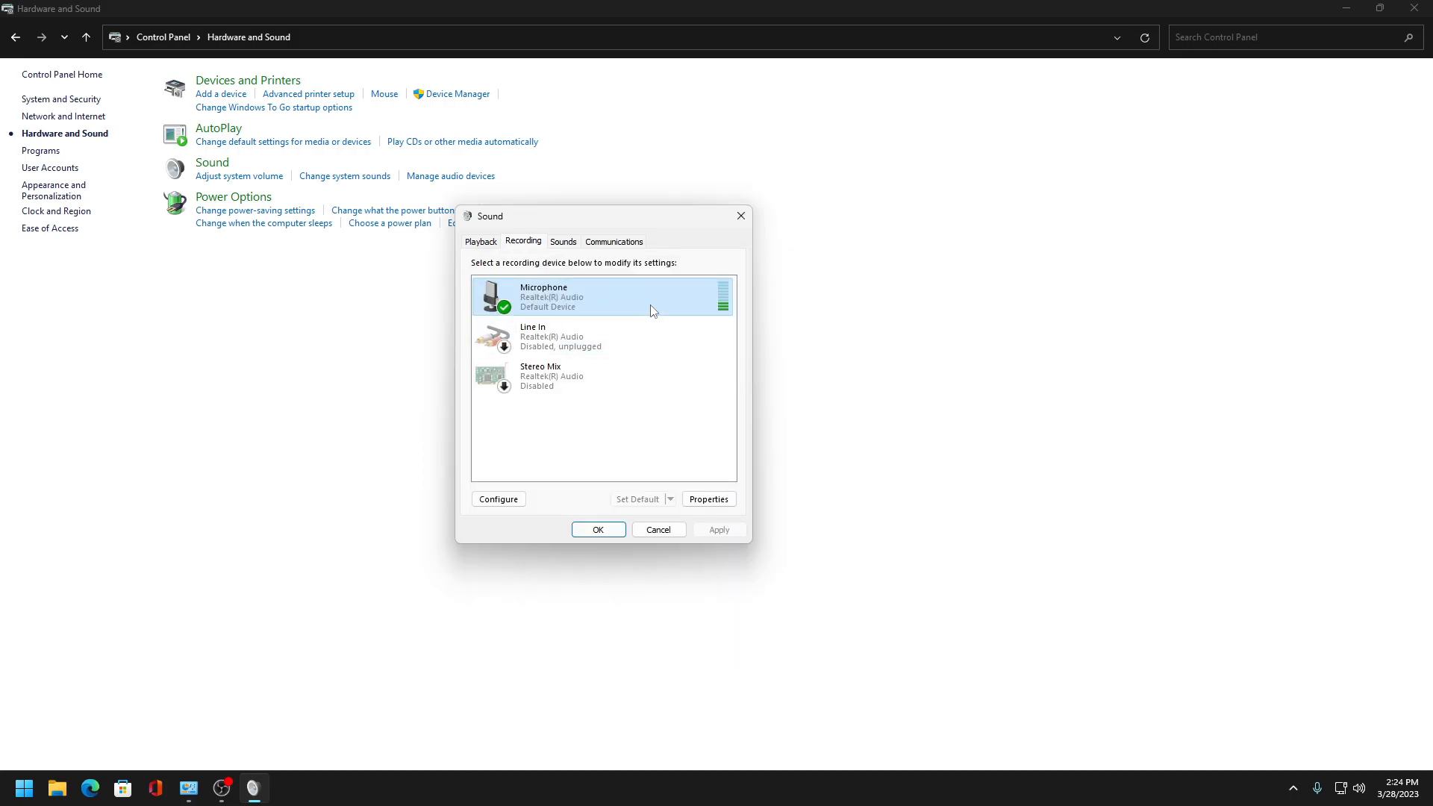
- Set the Microphone to disable automatically to save power, apply it, and close the Sound dialog
double_click(526, 298)
left_click(537, 298)
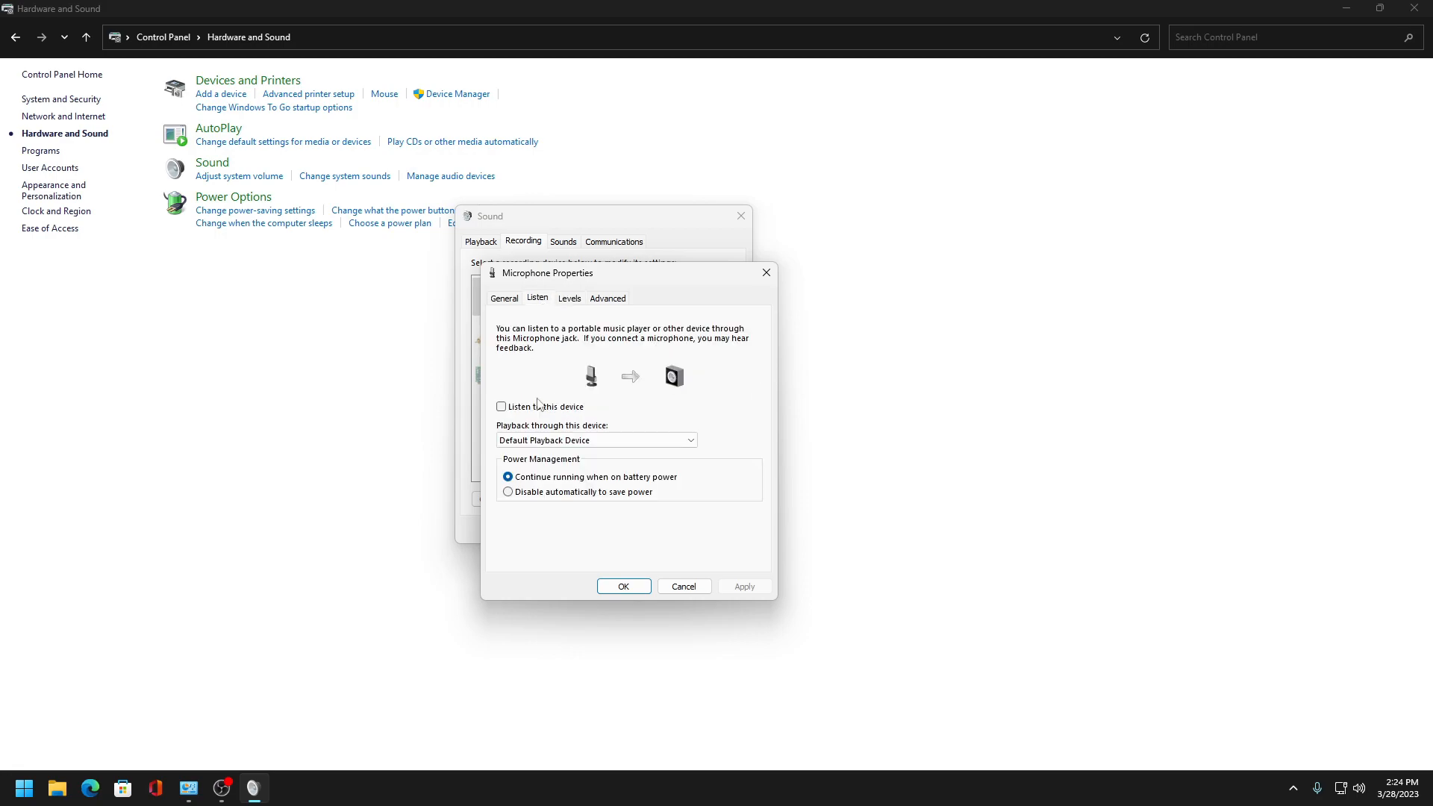
left_click(529, 494)
left_click(744, 587)
left_click(619, 588)
left_click(589, 241)
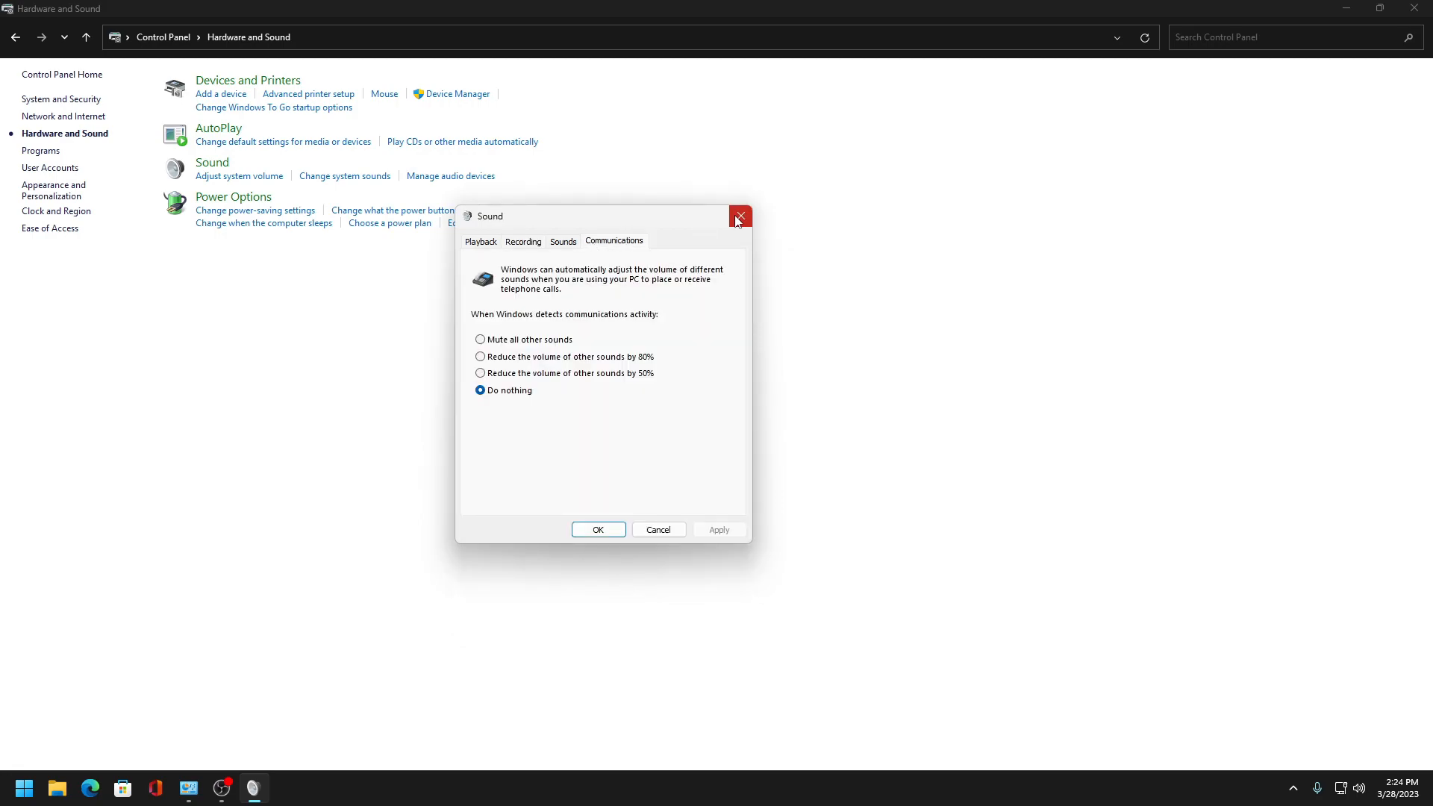
left_click(740, 216)
- Check the selected power plan in Power Options and return to Control Panel
left_click(250, 214)
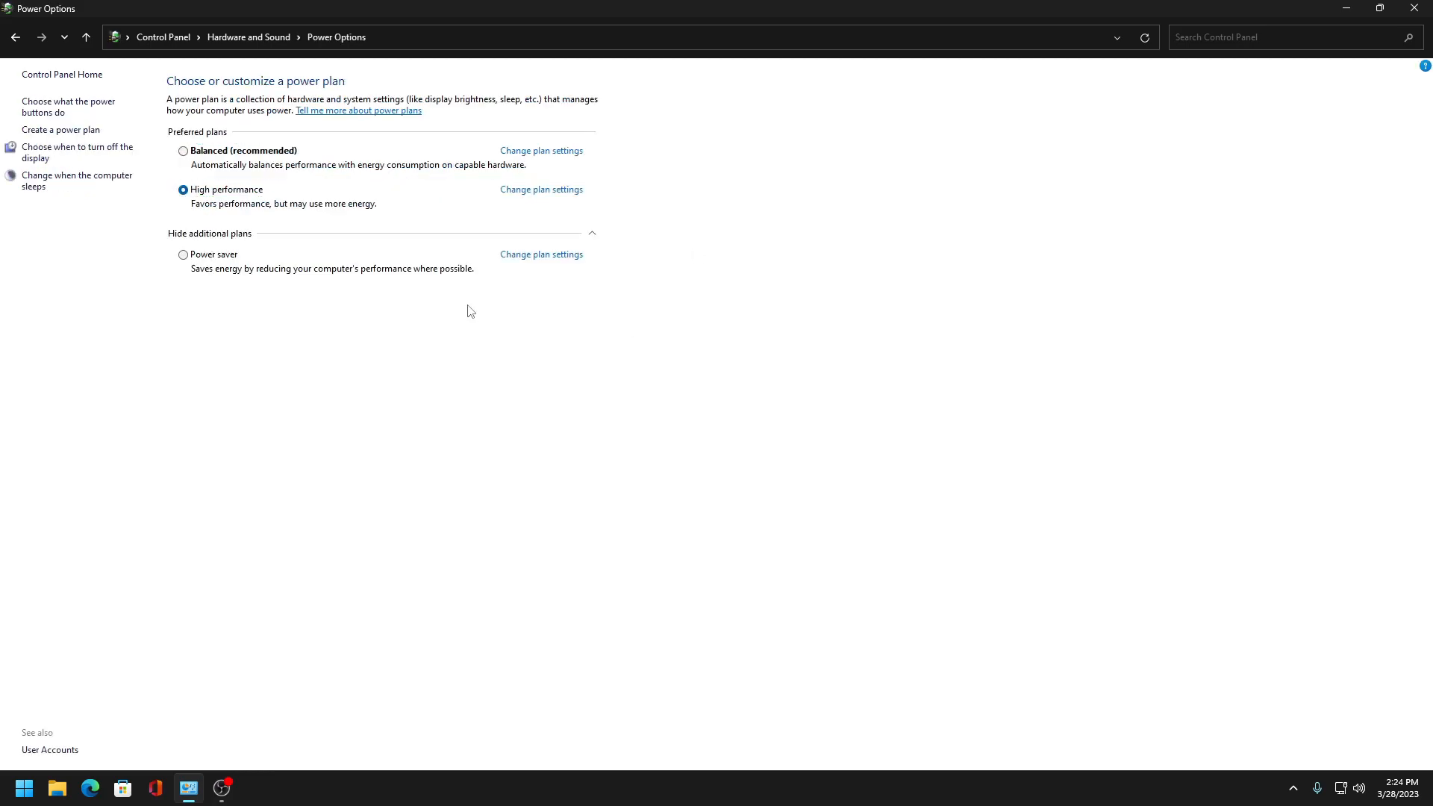
left_click(16, 37)
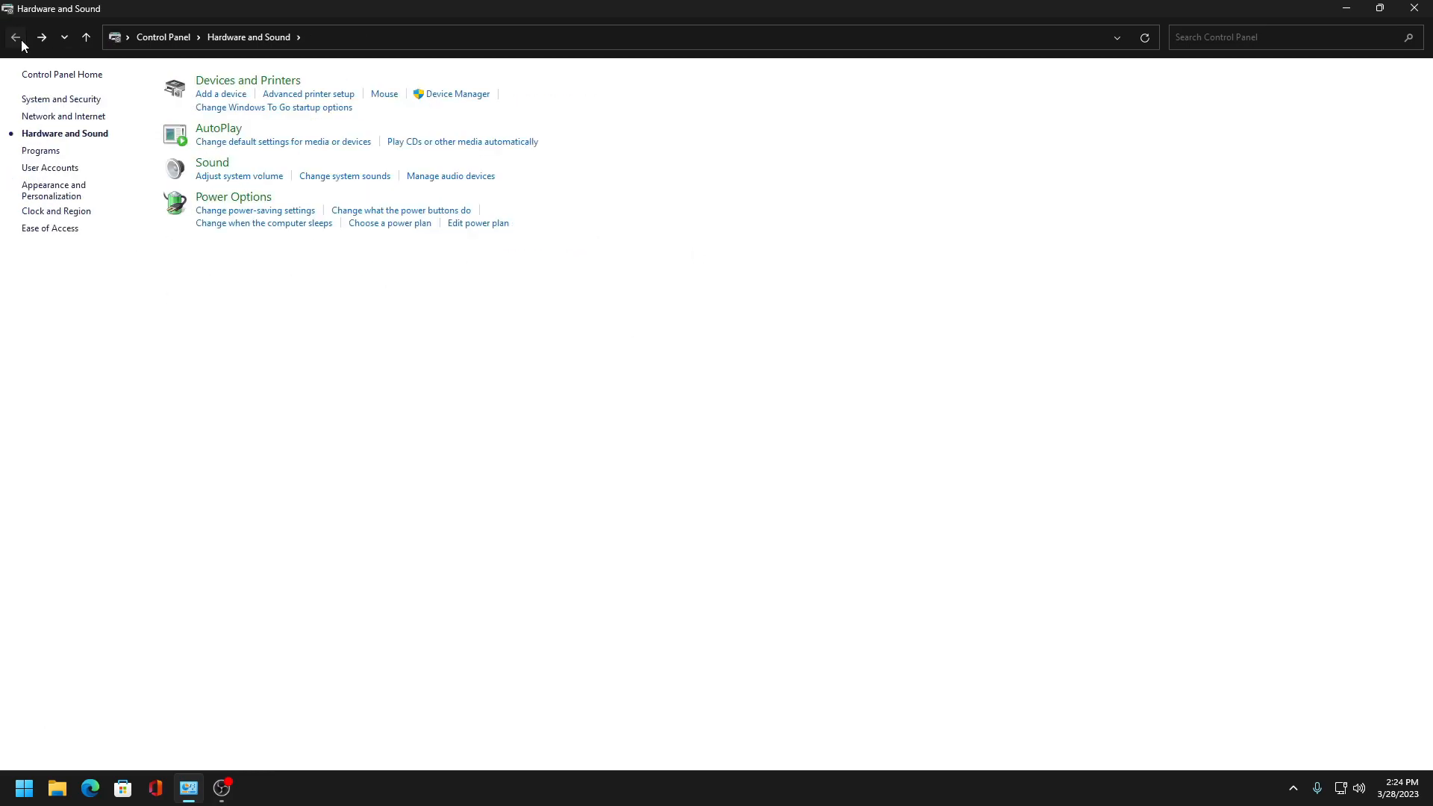
left_click(16, 37)
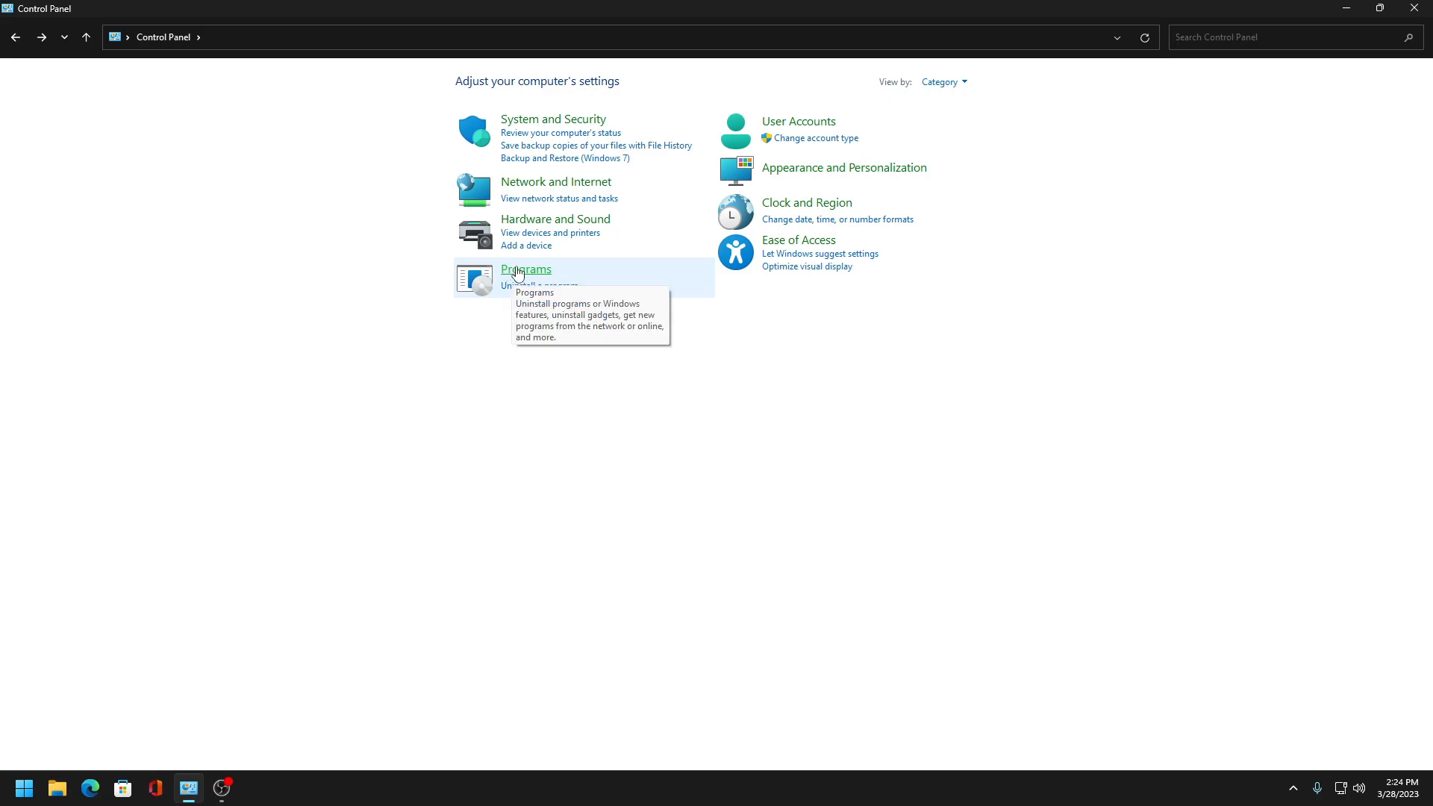
- In Windows Features, turn off Work Folders Client, PowerShell 2.0, SMB Direct, Remote Differential Compression, Print to PDF and Media Features, and enable Legacy Components
left_click(511, 277)
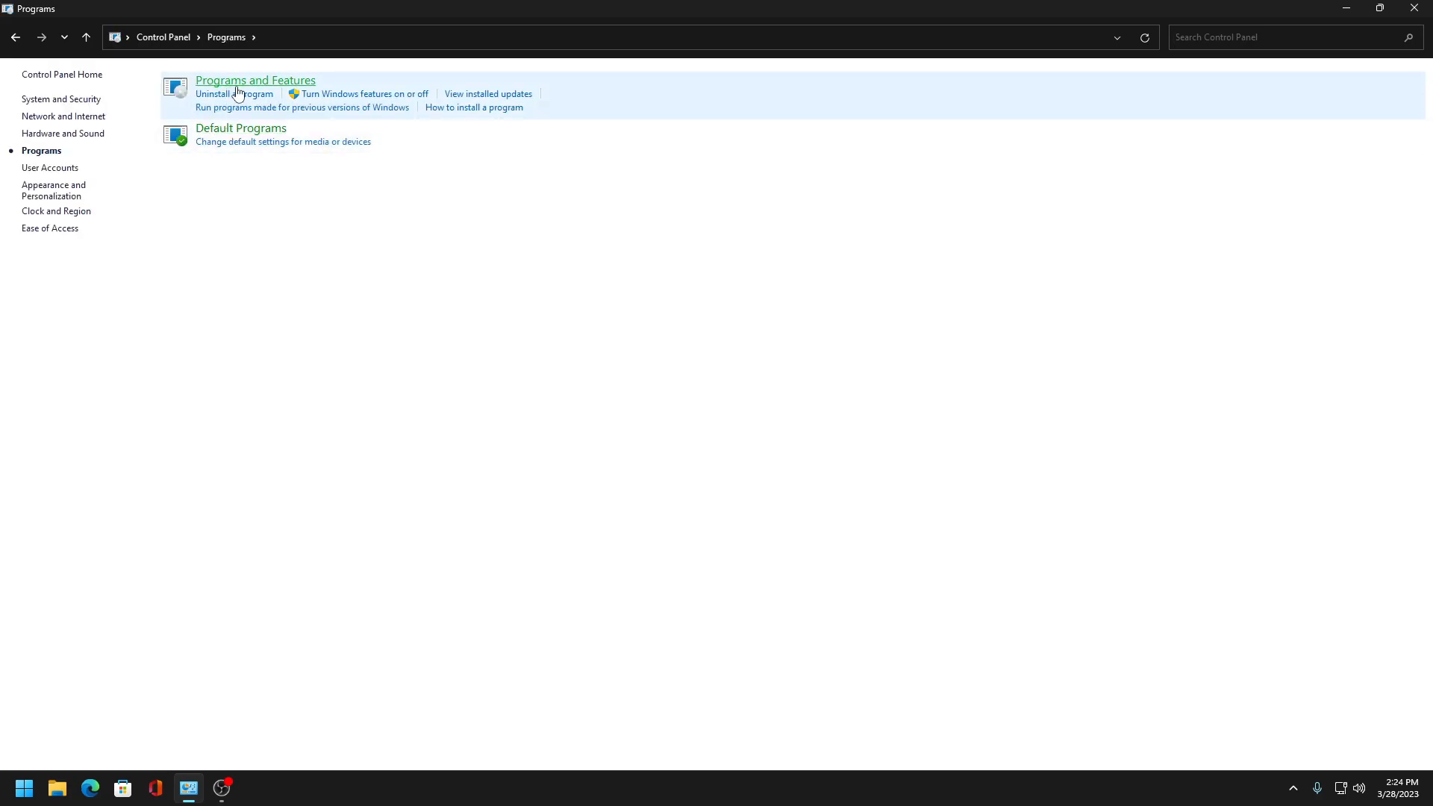
left_click(336, 94)
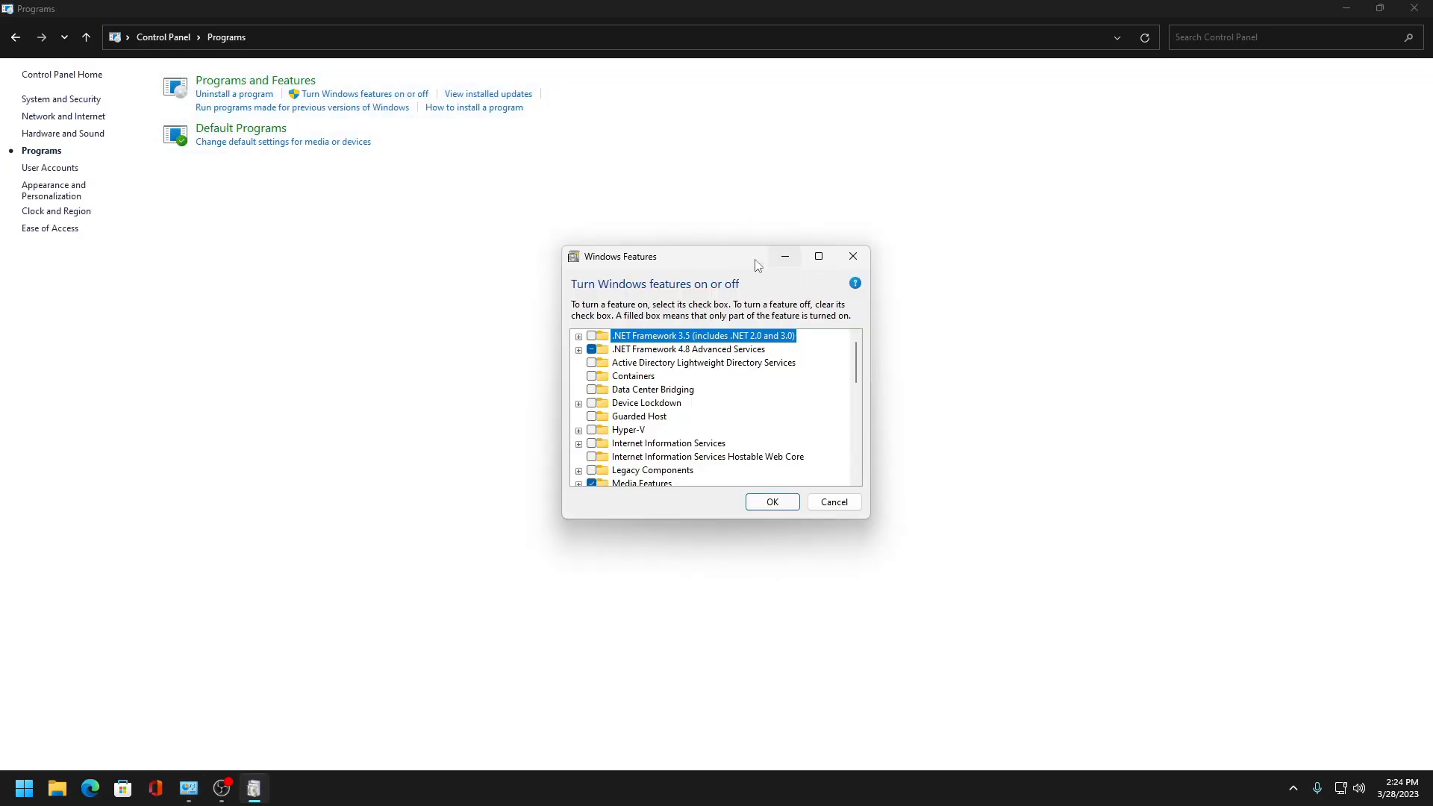
double_click(729, 413)
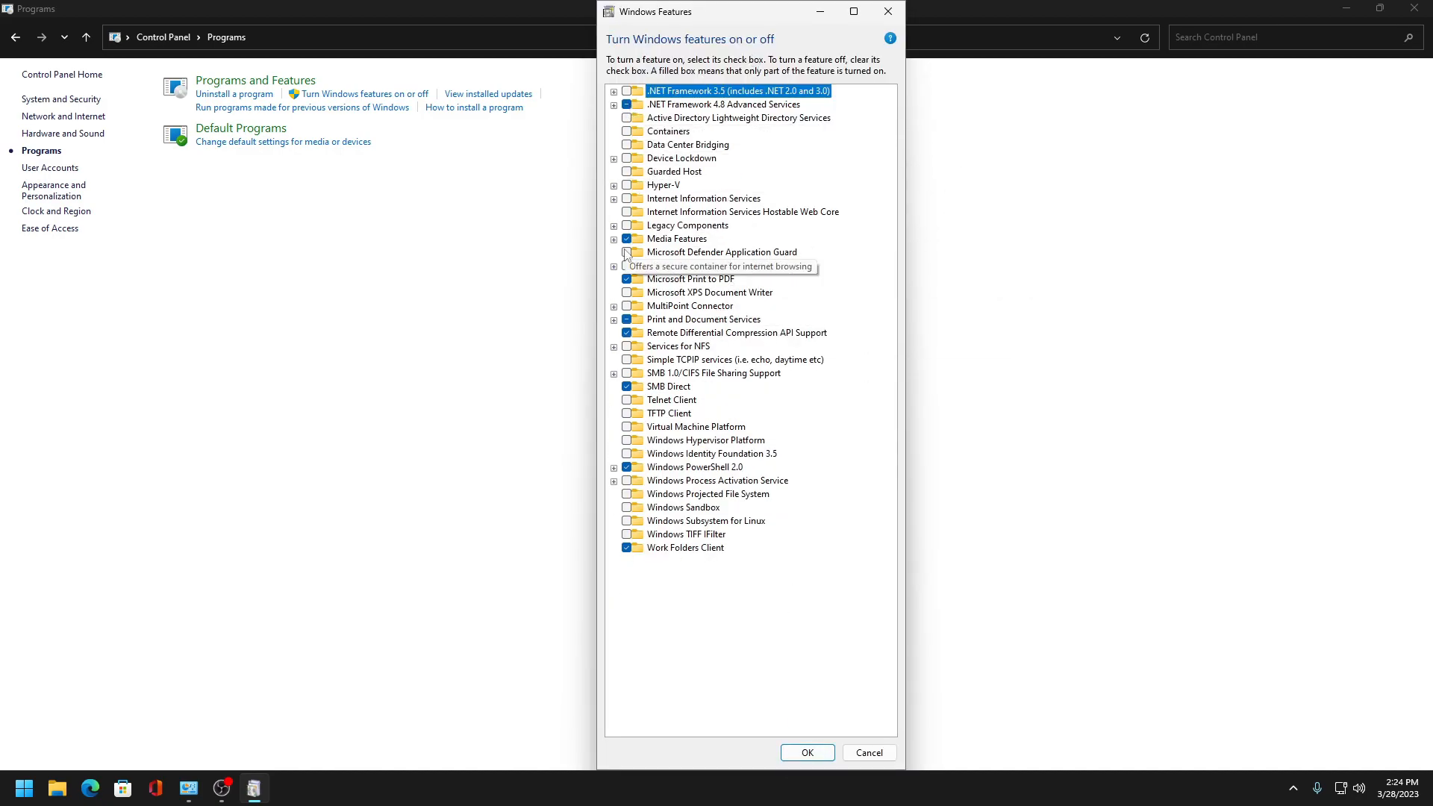
key("End")
key("space")
left_click(626, 467)
left_click(626, 386)
left_click(627, 333)
left_click(627, 279)
left_click(627, 239)
left_click(626, 225)
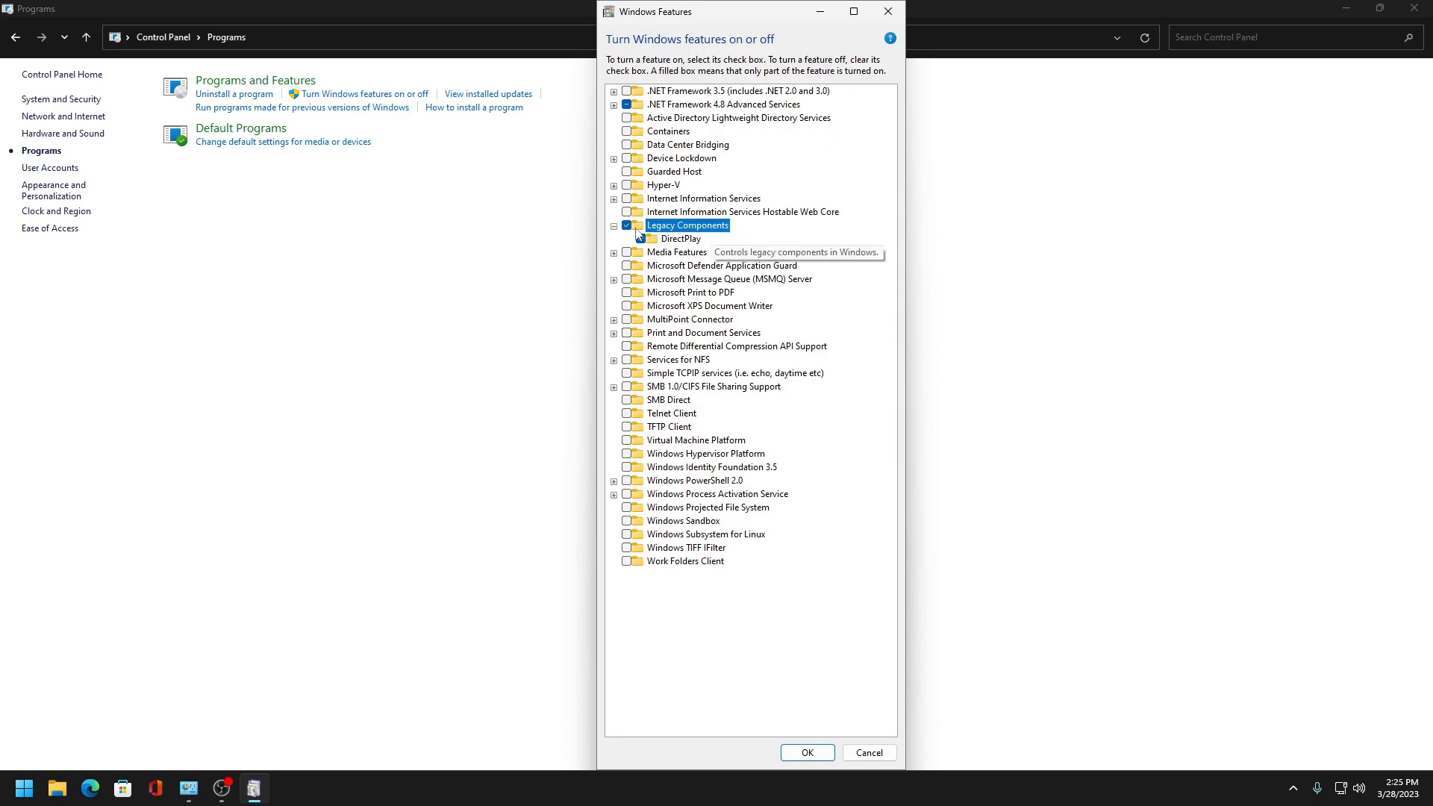
- Expand .NET Framework 3.5, apply the feature changes, and decline the restart
left_click(613, 91)
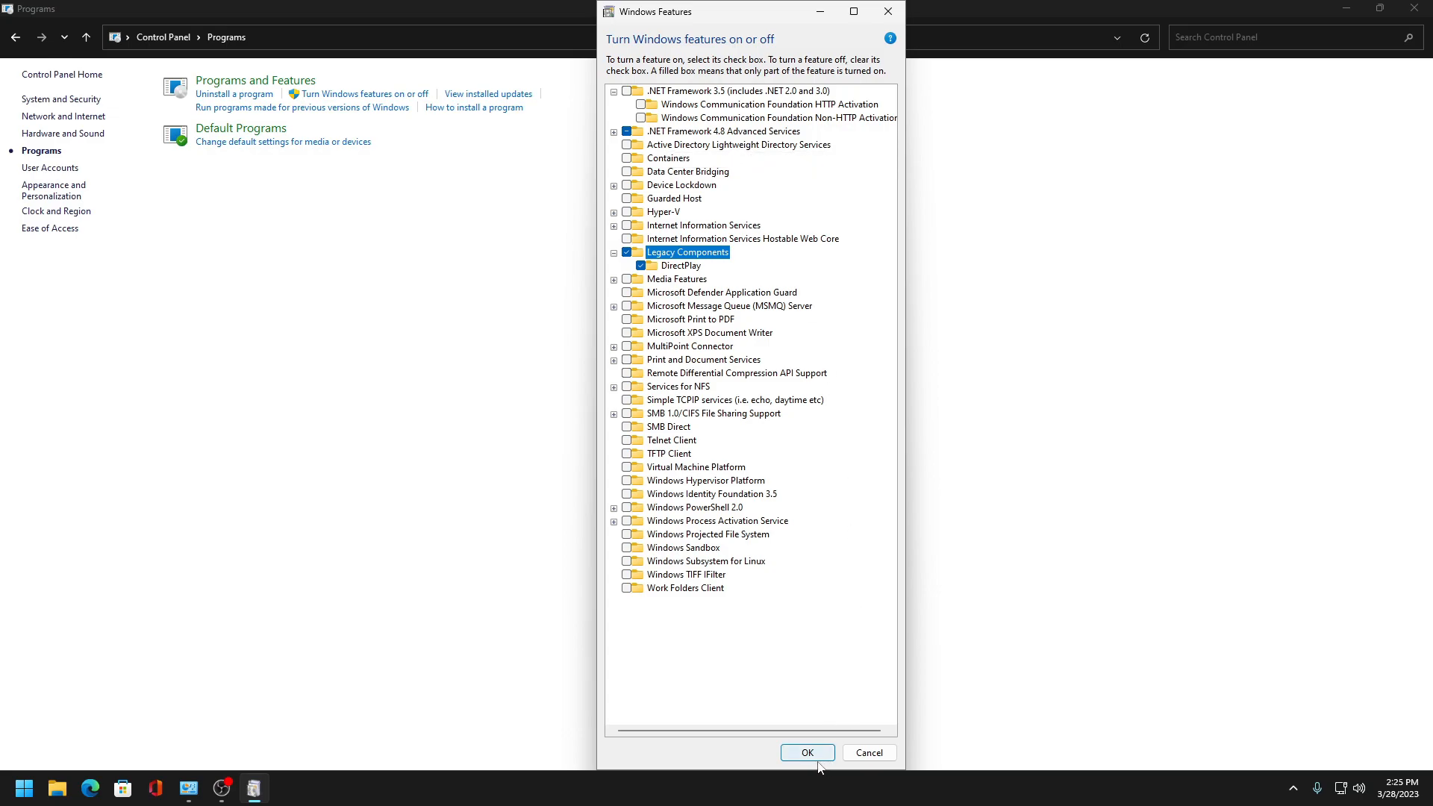
left_click(739, 106)
left_click(752, 94)
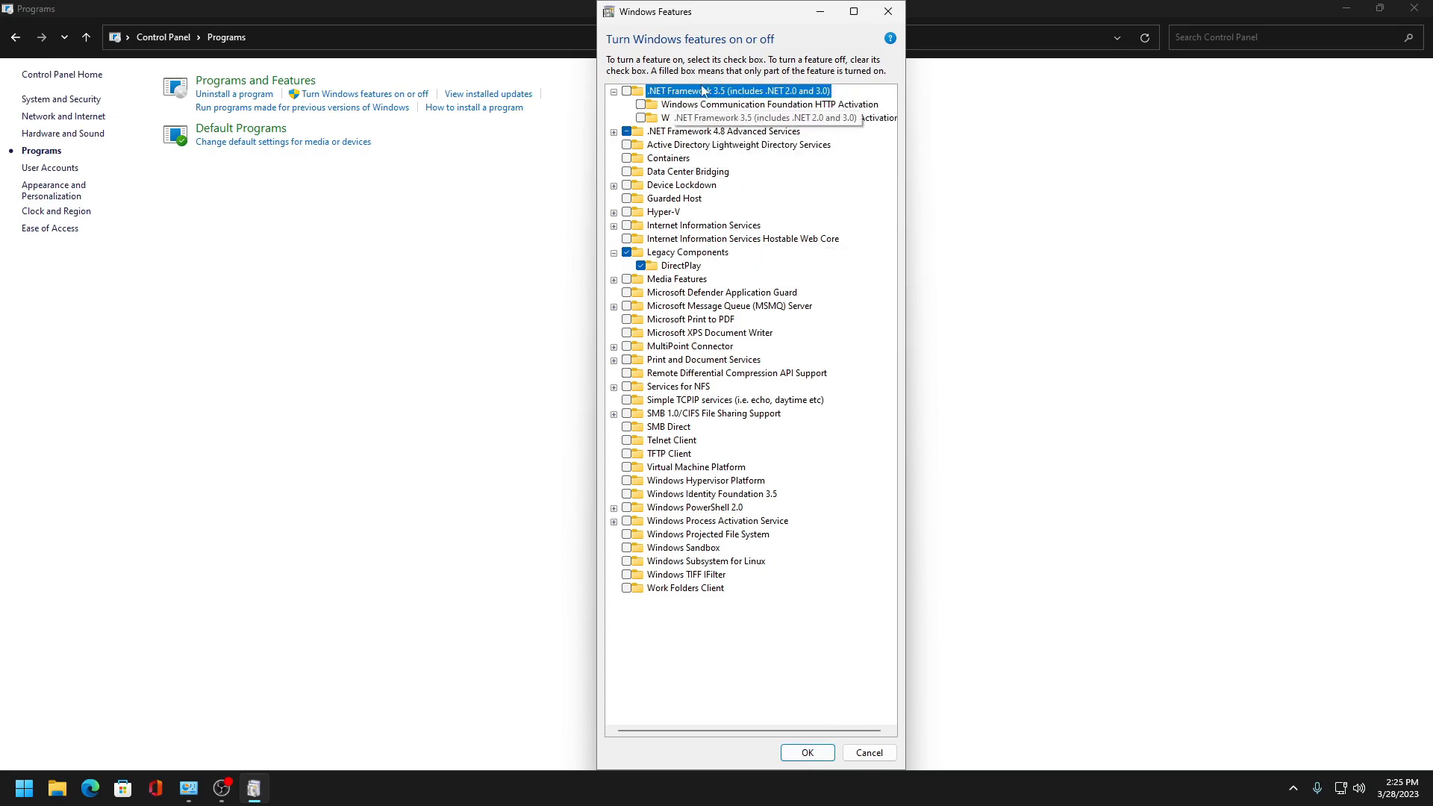
left_click(808, 752)
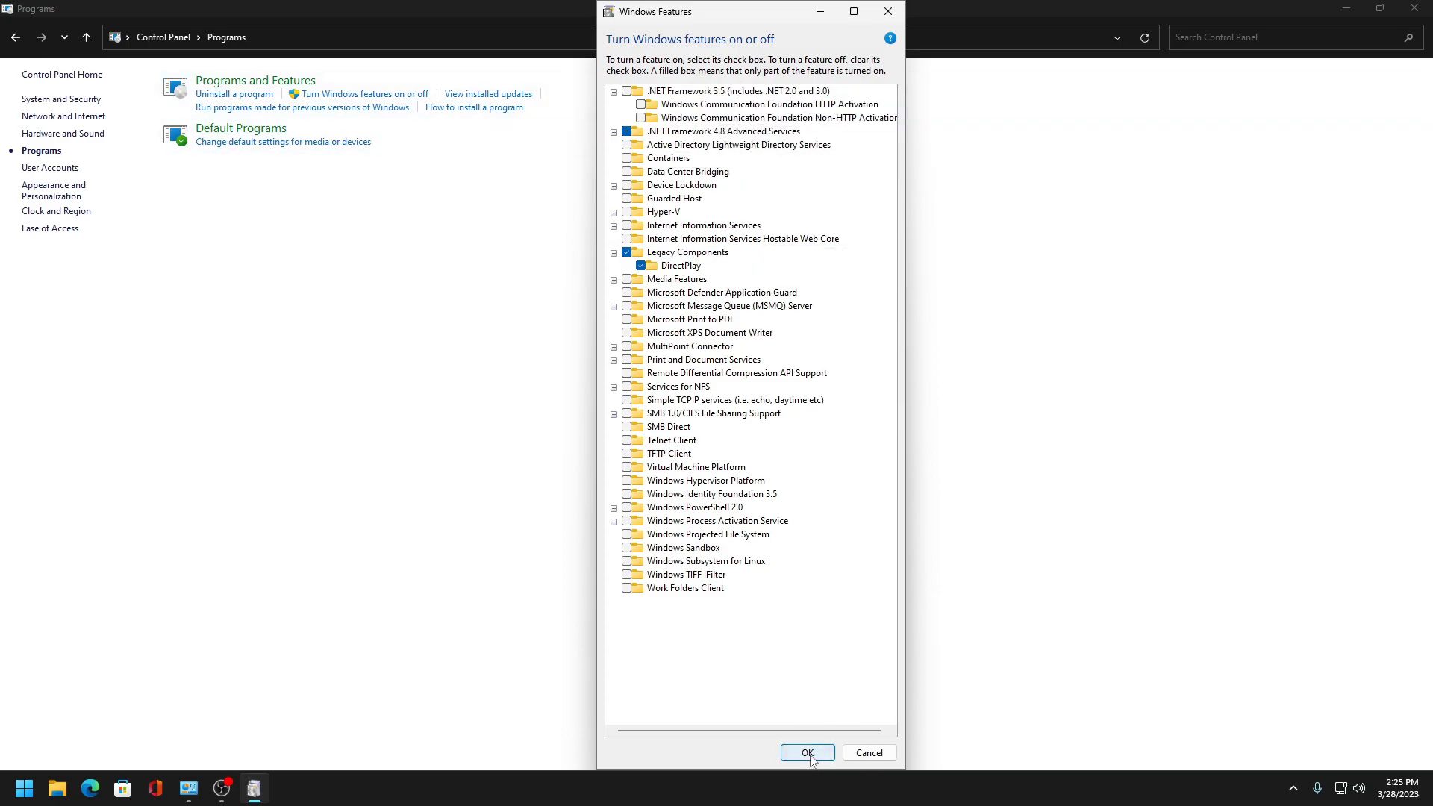
left_click_drag(706, 214, 781, 230)
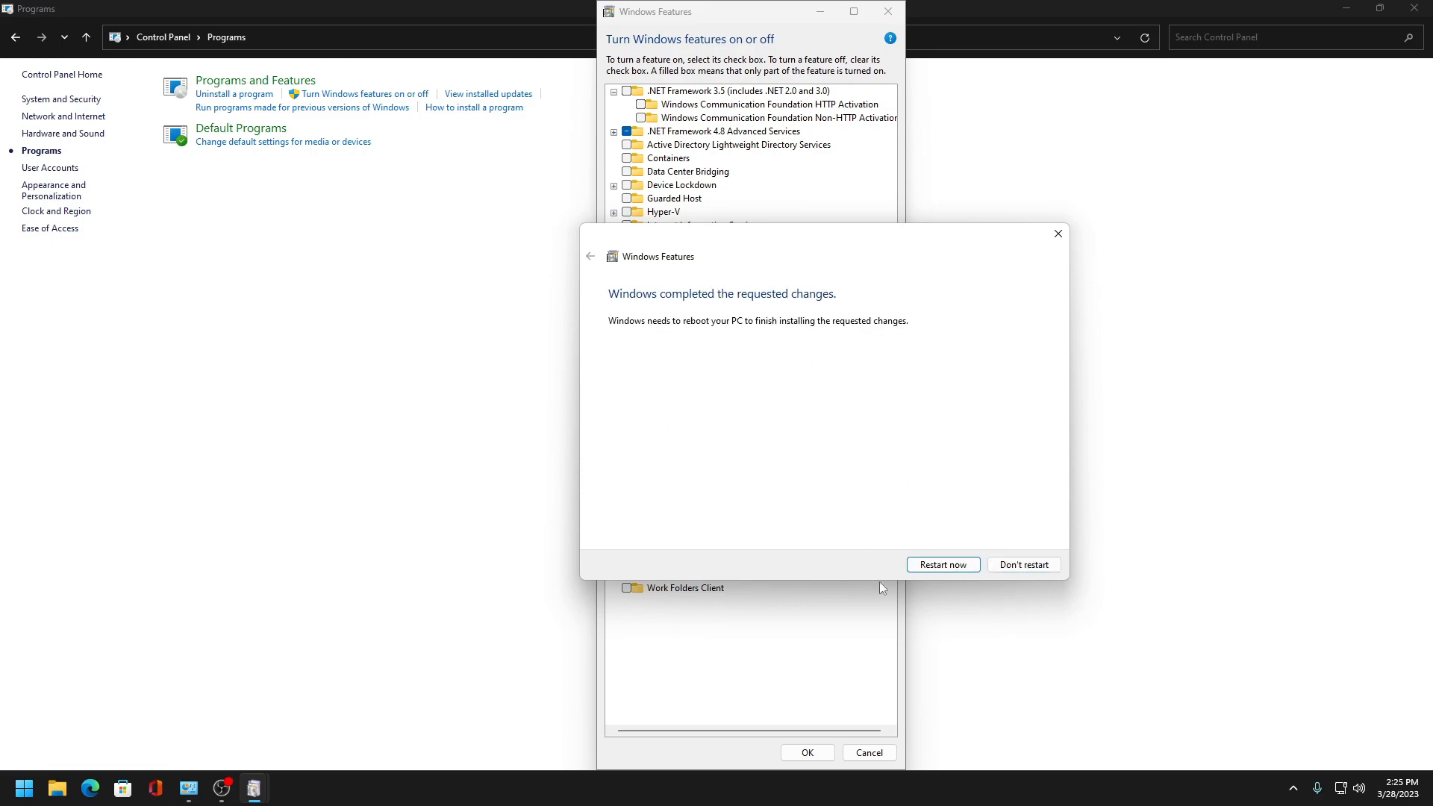
left_click(1034, 569)
- Delete the OneDrive user environment variable from the account's environment variables
left_click(94, 41)
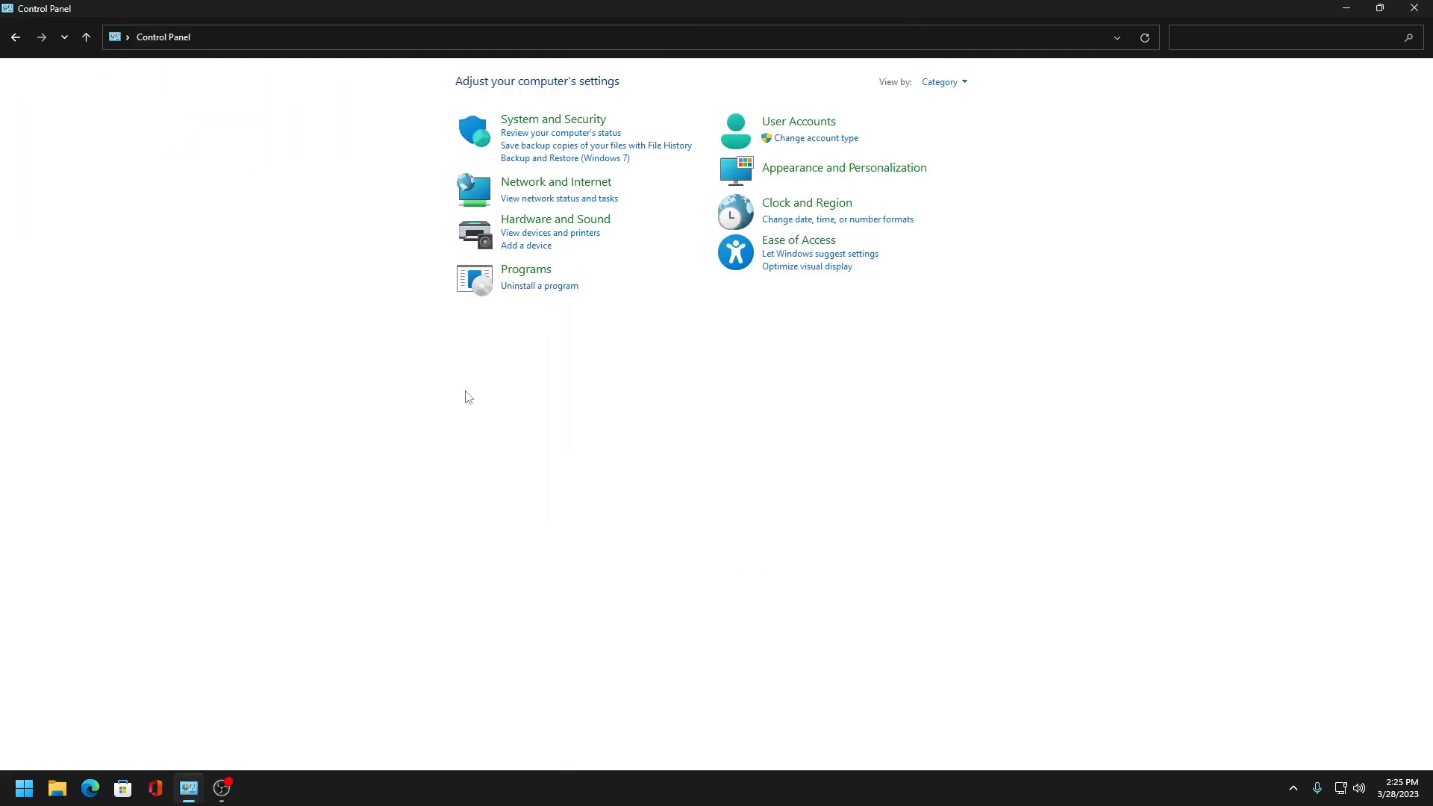
left_click(785, 120)
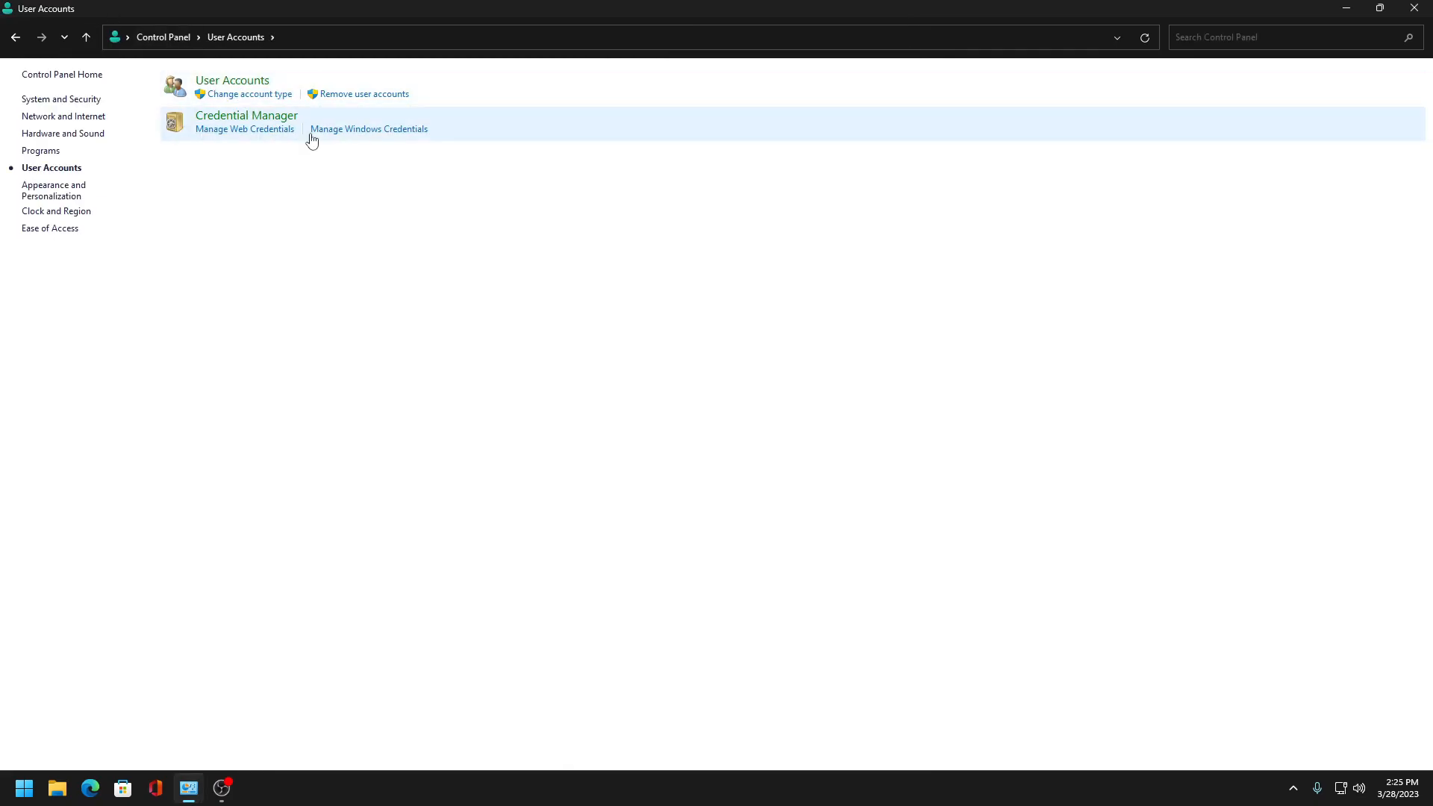
left_click(254, 81)
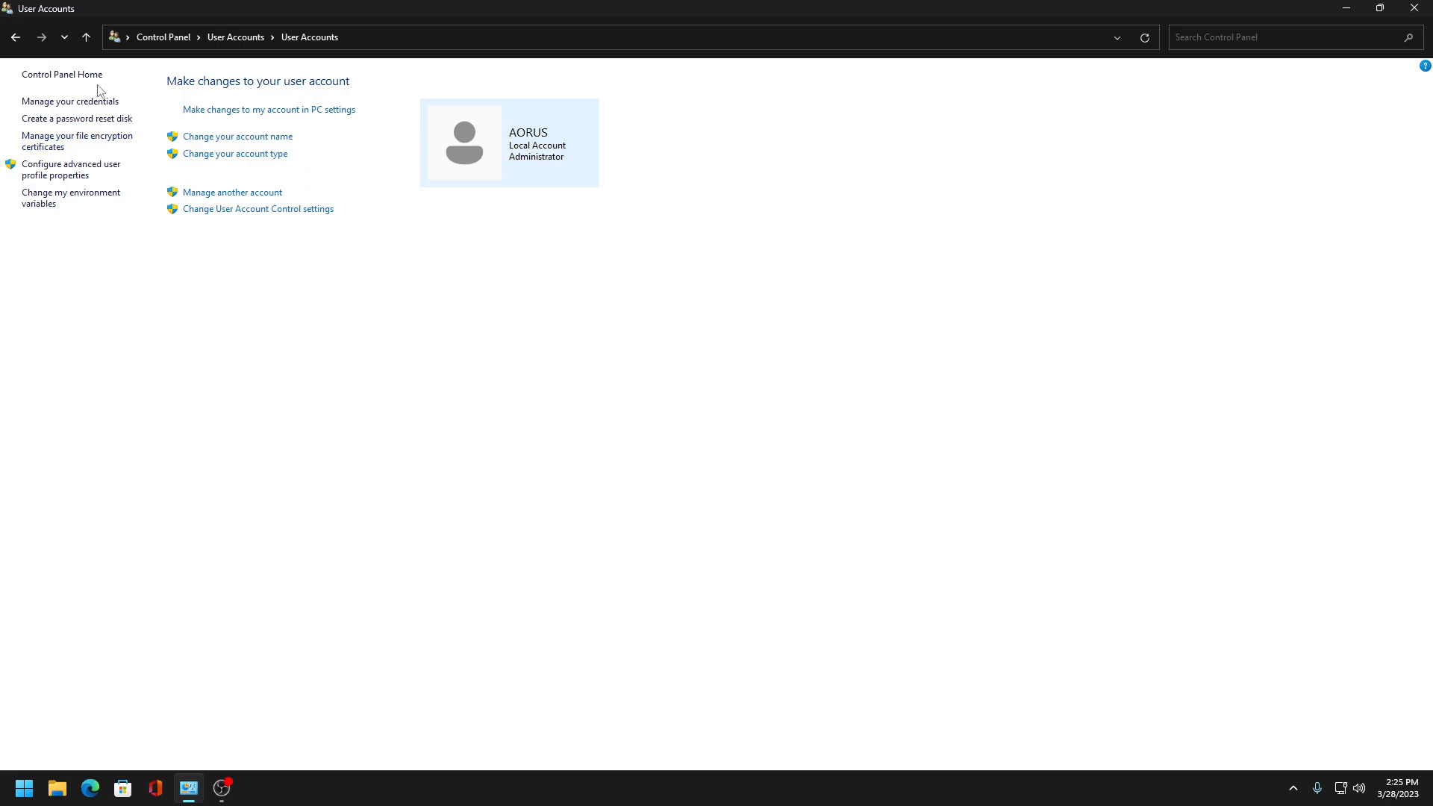
left_click(63, 200)
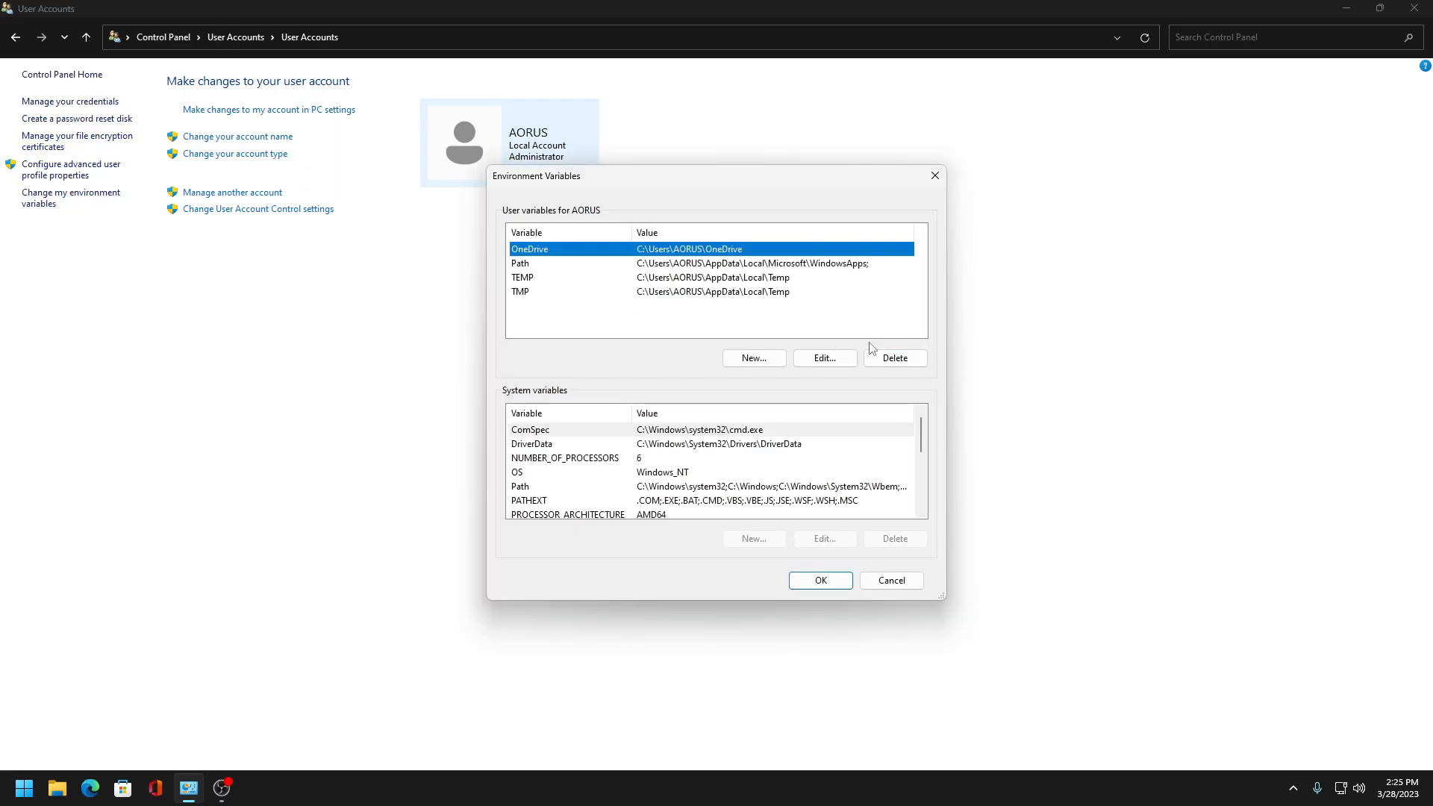
left_click(895, 358)
left_click(821, 581)
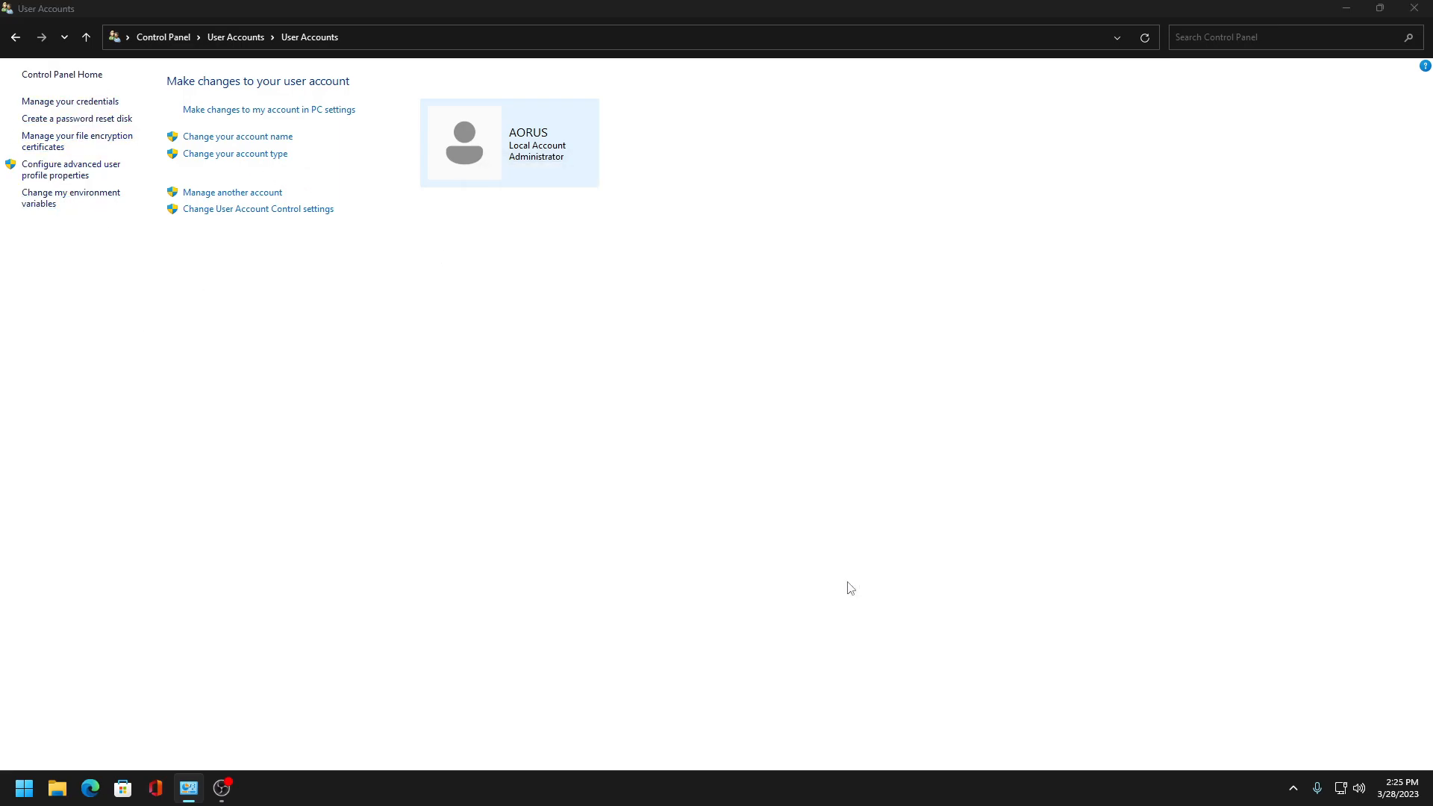
- Set User Account Control notifications to Never notify
left_click(67, 169)
left_click(282, 398)
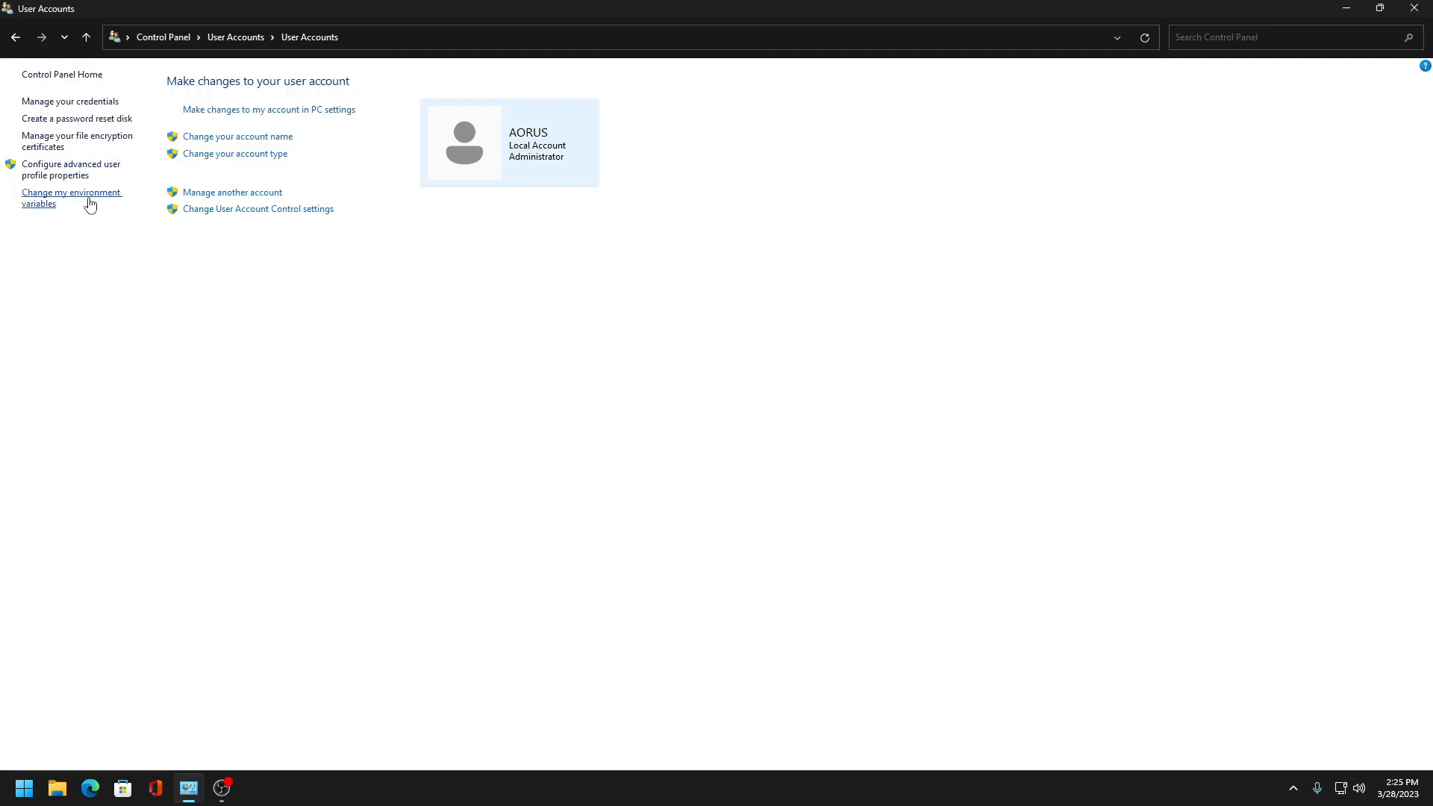
left_click(240, 210)
left_click(534, 456)
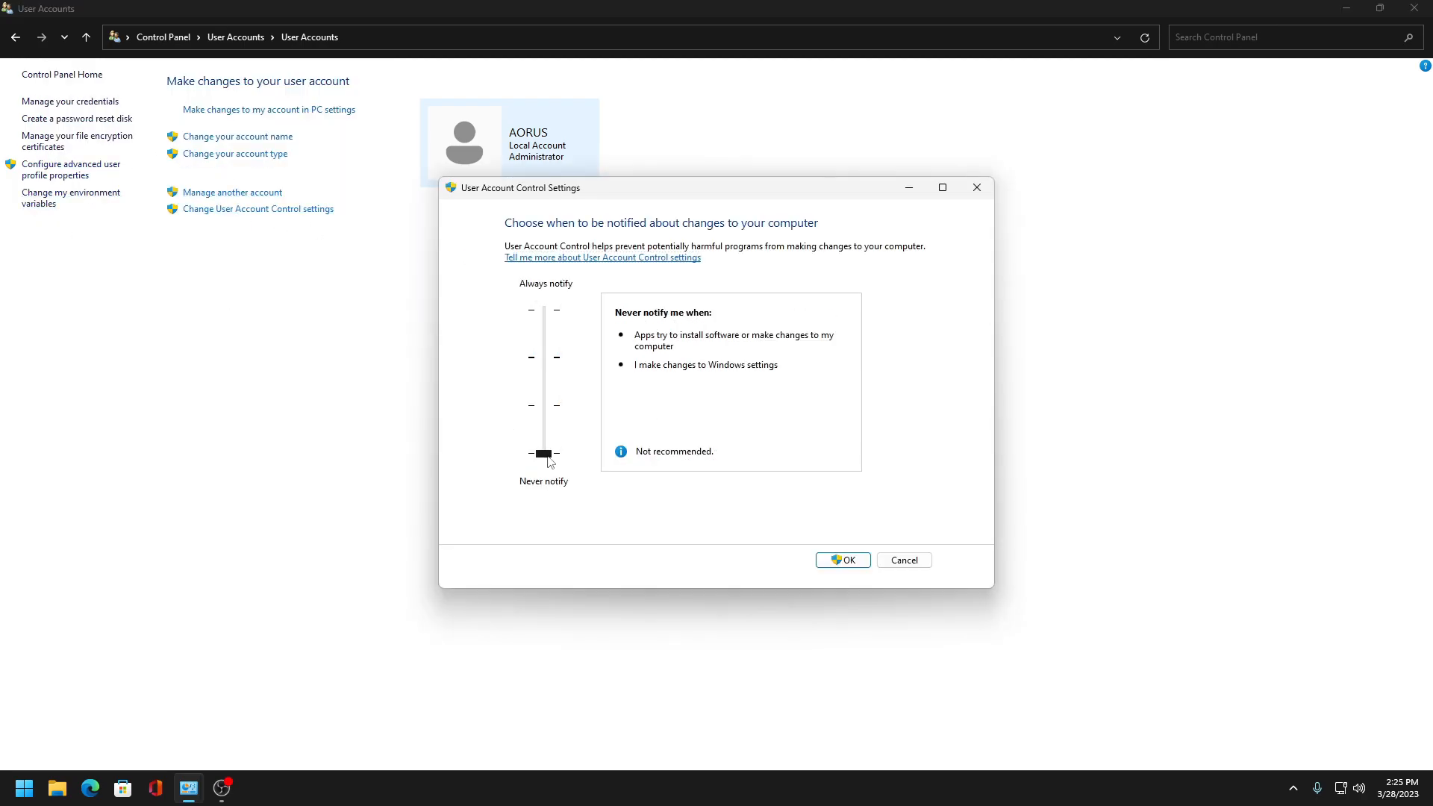
left_click(847, 564)
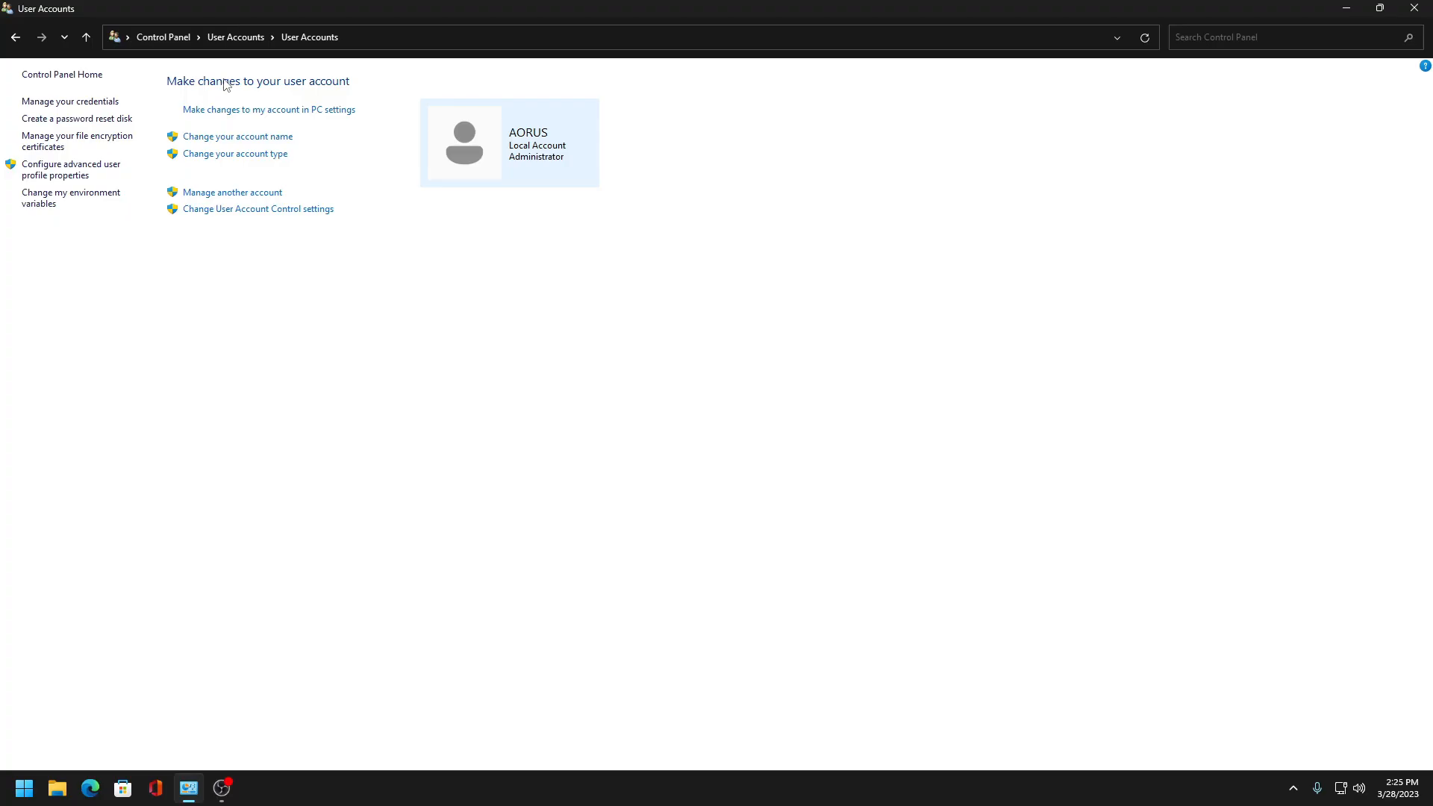
- Open File Explorer Options from Appearance and Personalization and change where File Explorer opens
left_click(168, 37)
left_click(809, 168)
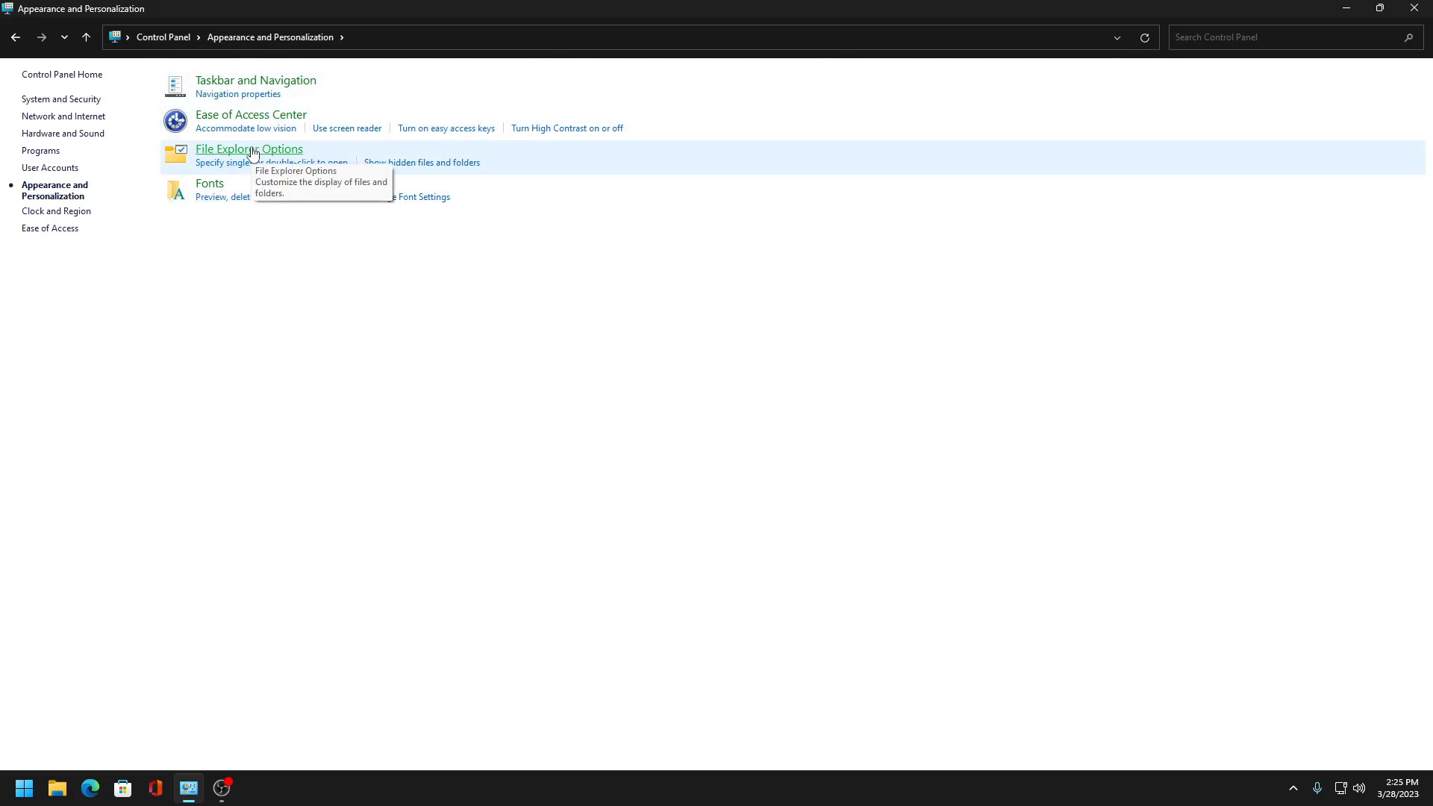
left_click(253, 152)
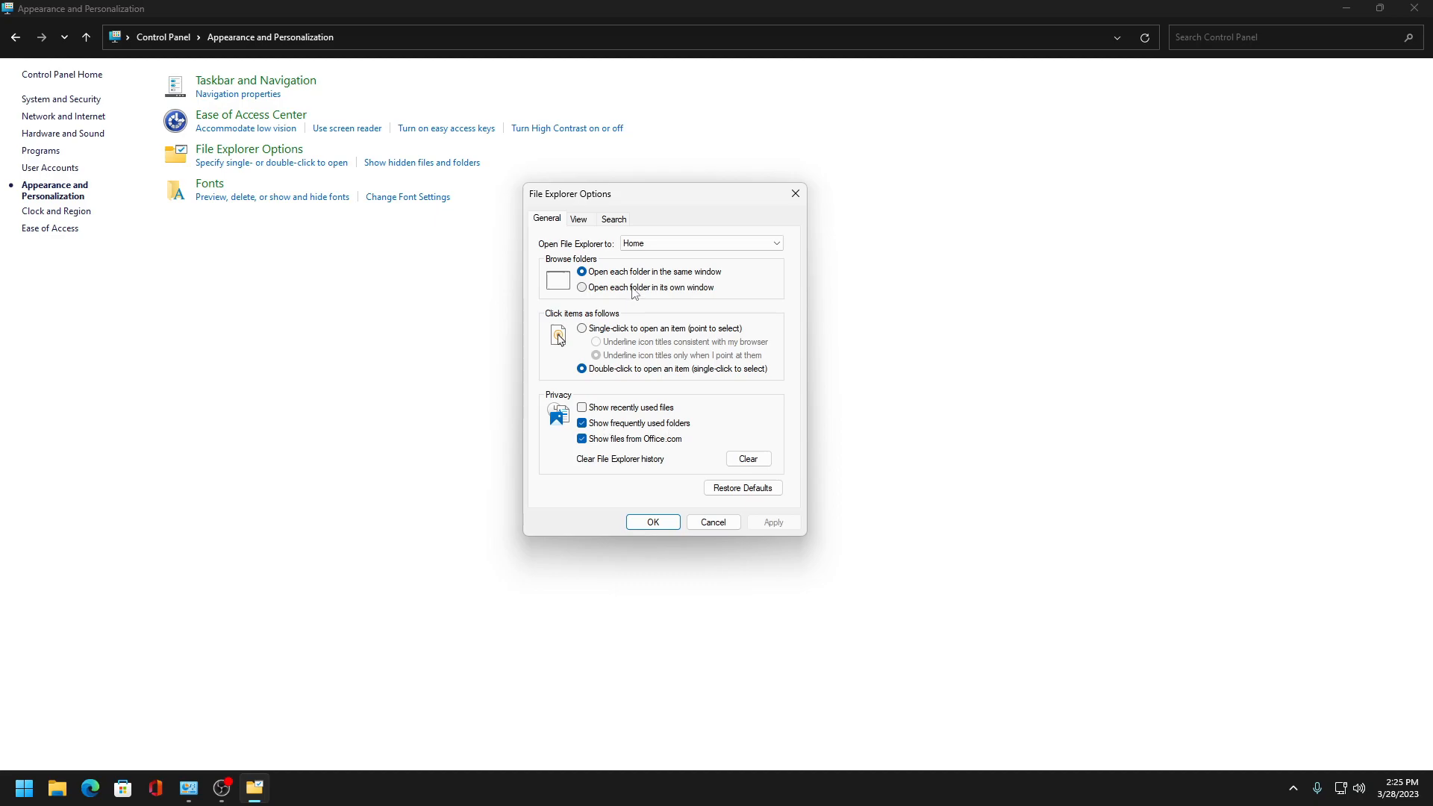
left_click(702, 243)
left_click(671, 267)
left_click(578, 219)
left_click(613, 218)
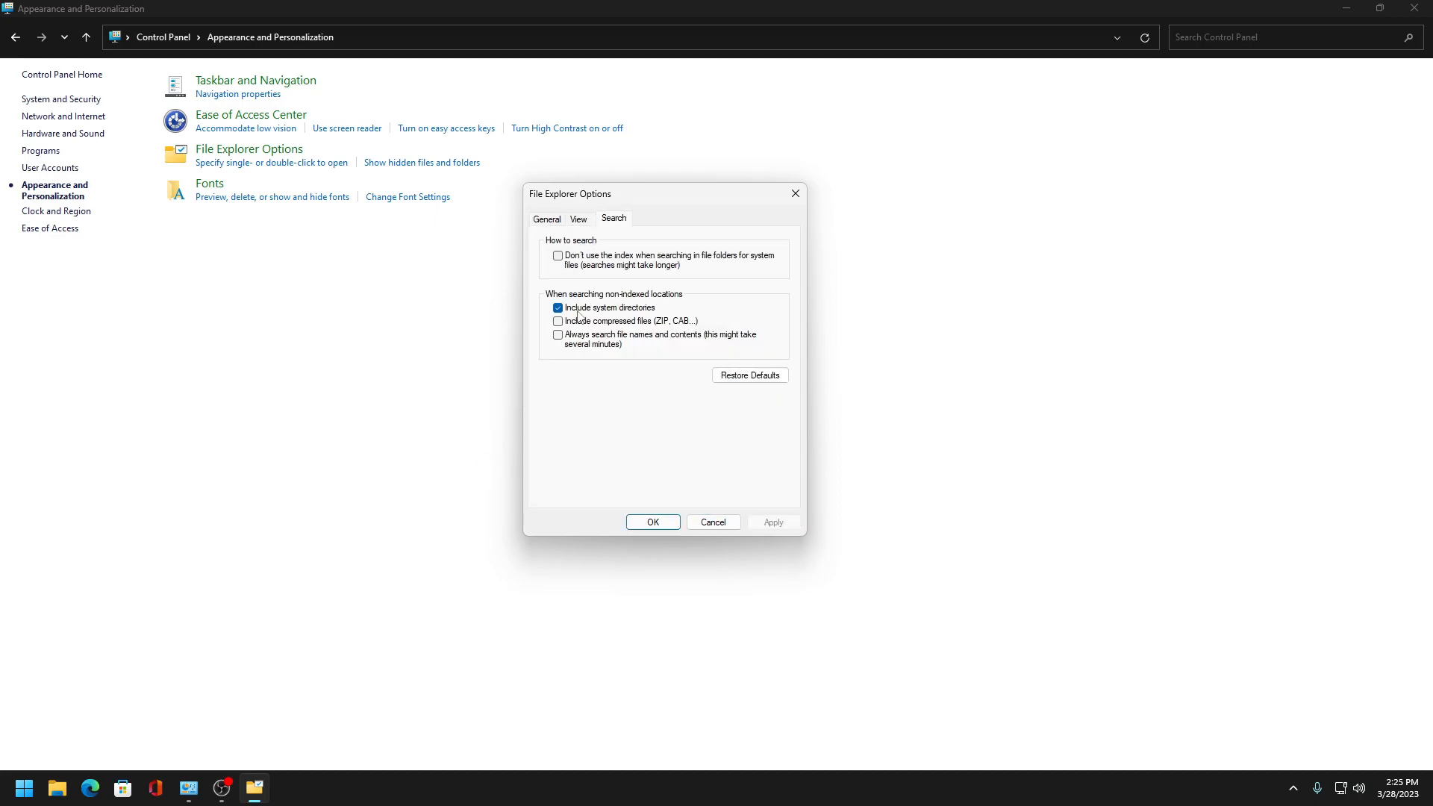
left_click(771, 523)
- Enable displaying the full path in the title bar and adjust another advanced view setting
left_click(579, 218)
scroll(571, 389, "down", 2)
left_click(577, 369)
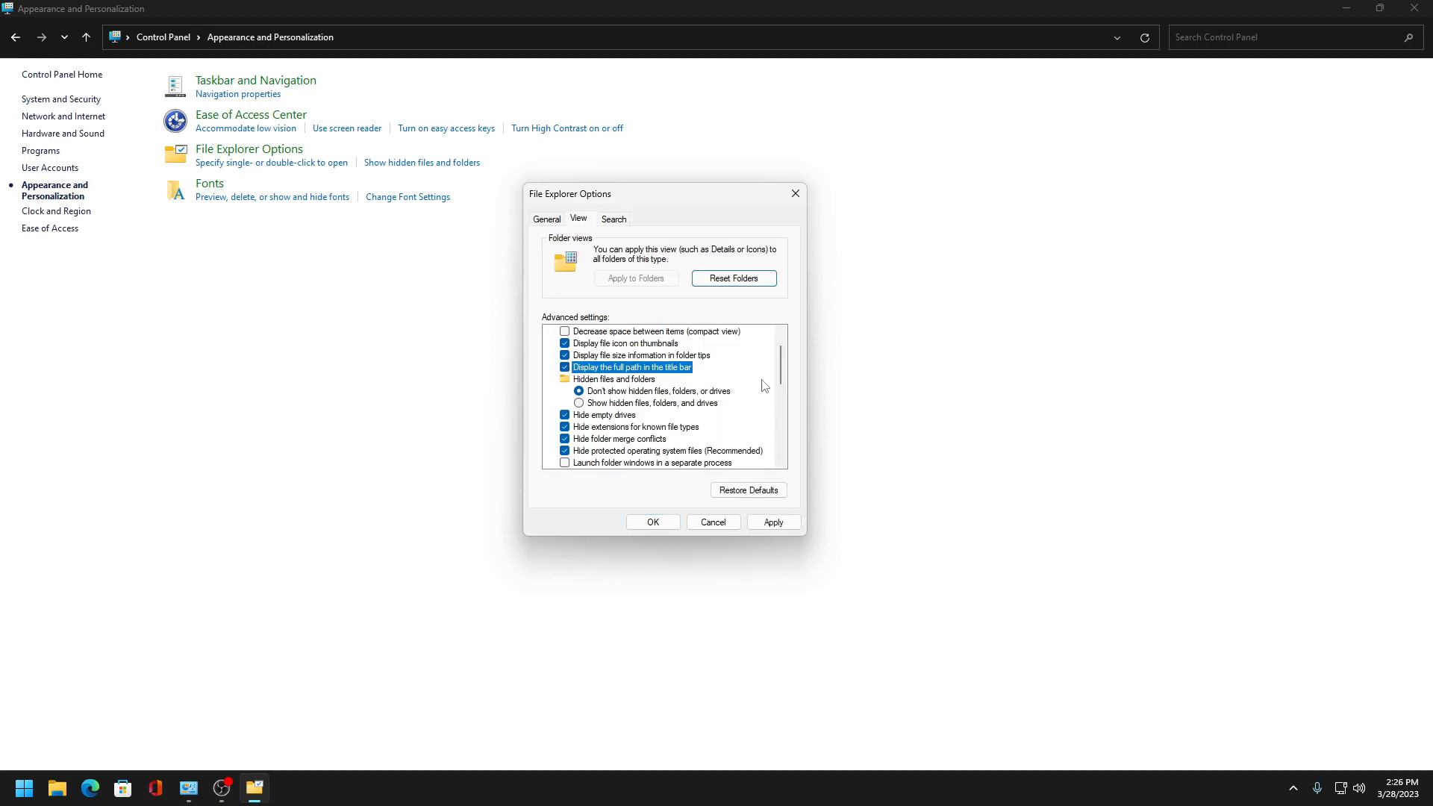
scroll(587, 415, "down", 5)
left_click(574, 405)
left_click(773, 522)
scroll(780, 427, "up", 4)
left_click(663, 527)
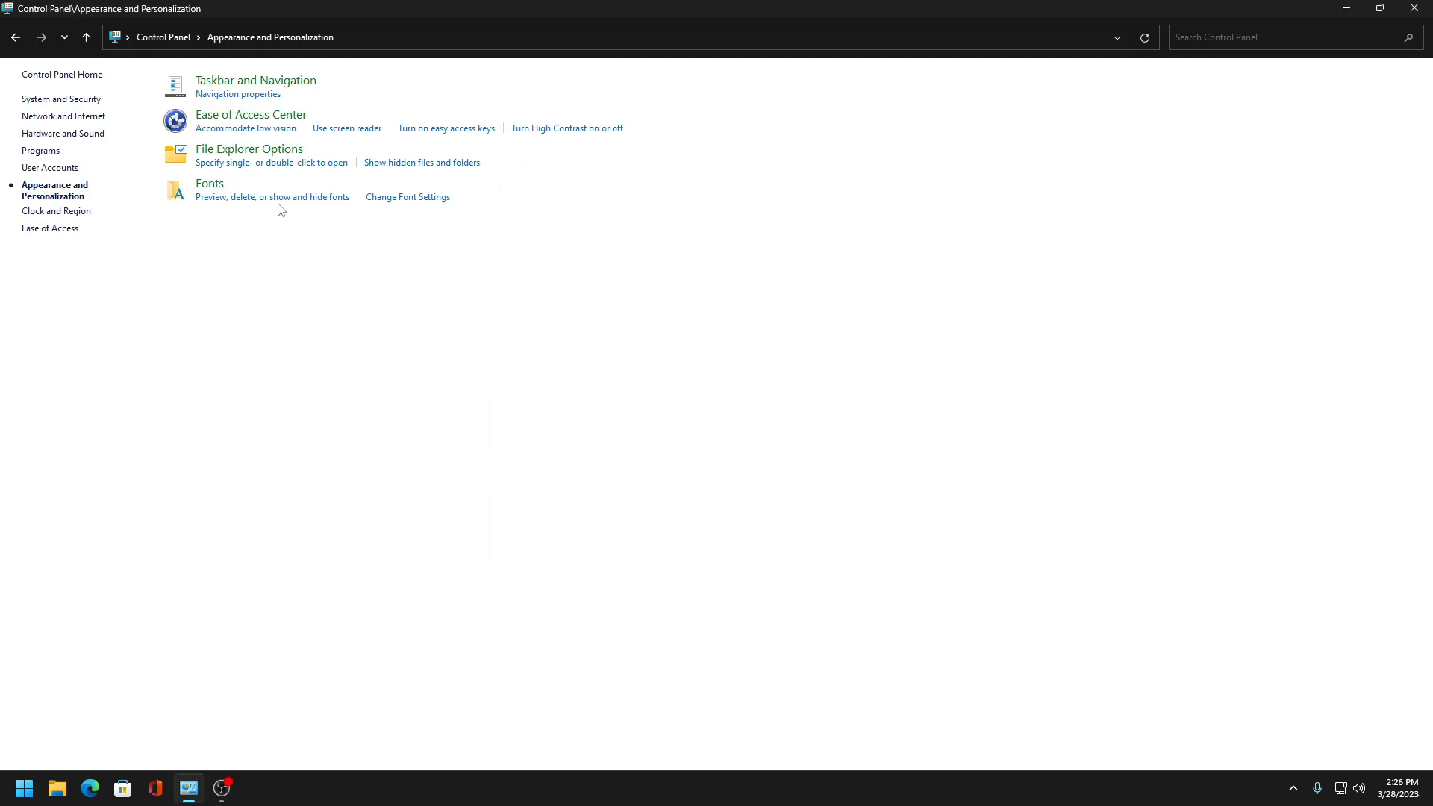
- Turn off ClearType through the ClearType Text Tuner in Fonts
left_click(214, 196)
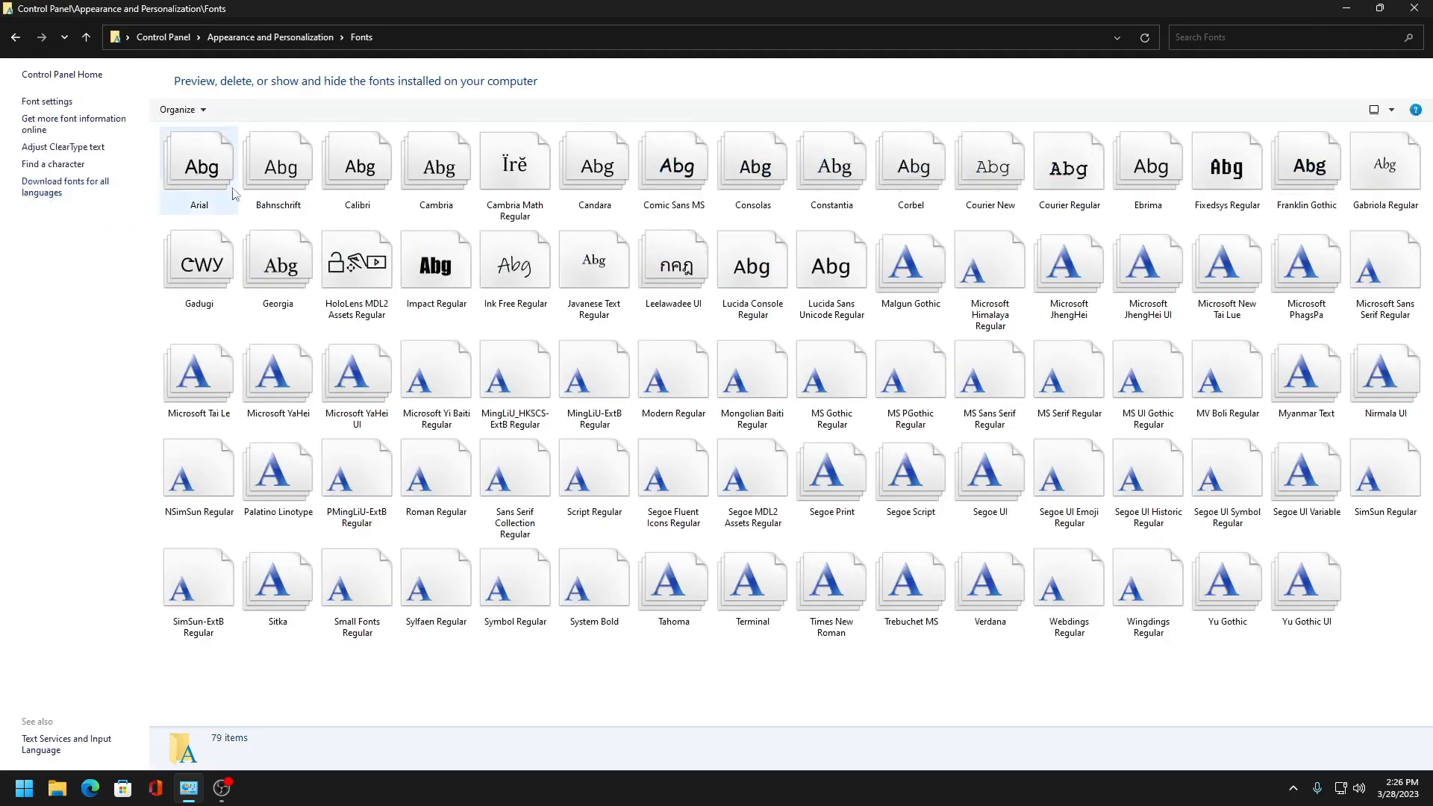
left_click(73, 150)
left_click(549, 317)
left_click(879, 577)
left_click(938, 576)
left_click(63, 147)
left_click(530, 319)
left_click(879, 576)
left_click(938, 576)
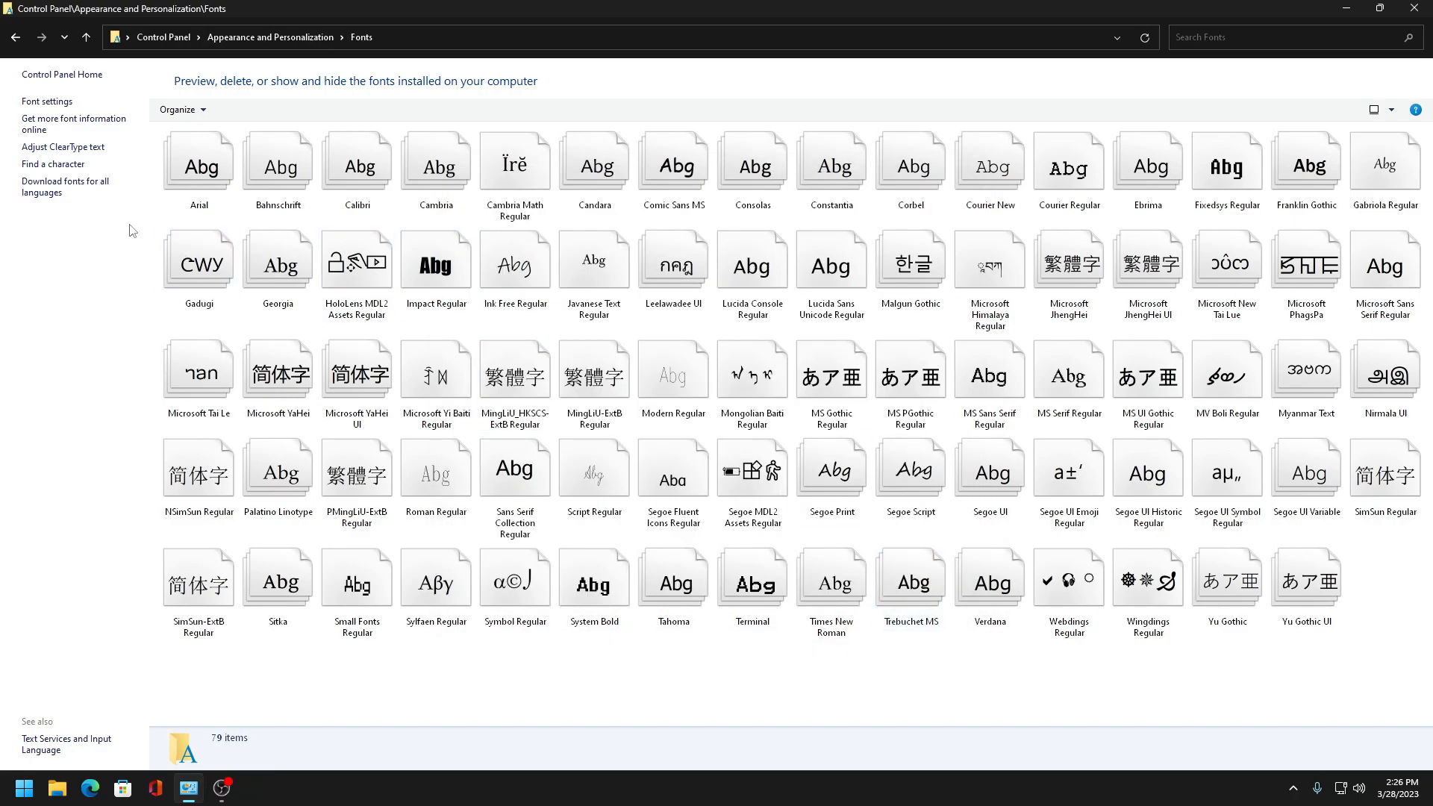
left_click(112, 148)
left_click(961, 183)
- Open the Region settings from Clock and Region and set the long time format to HH:mm:ss
left_click(342, 37)
left_click(198, 37)
left_click(163, 37)
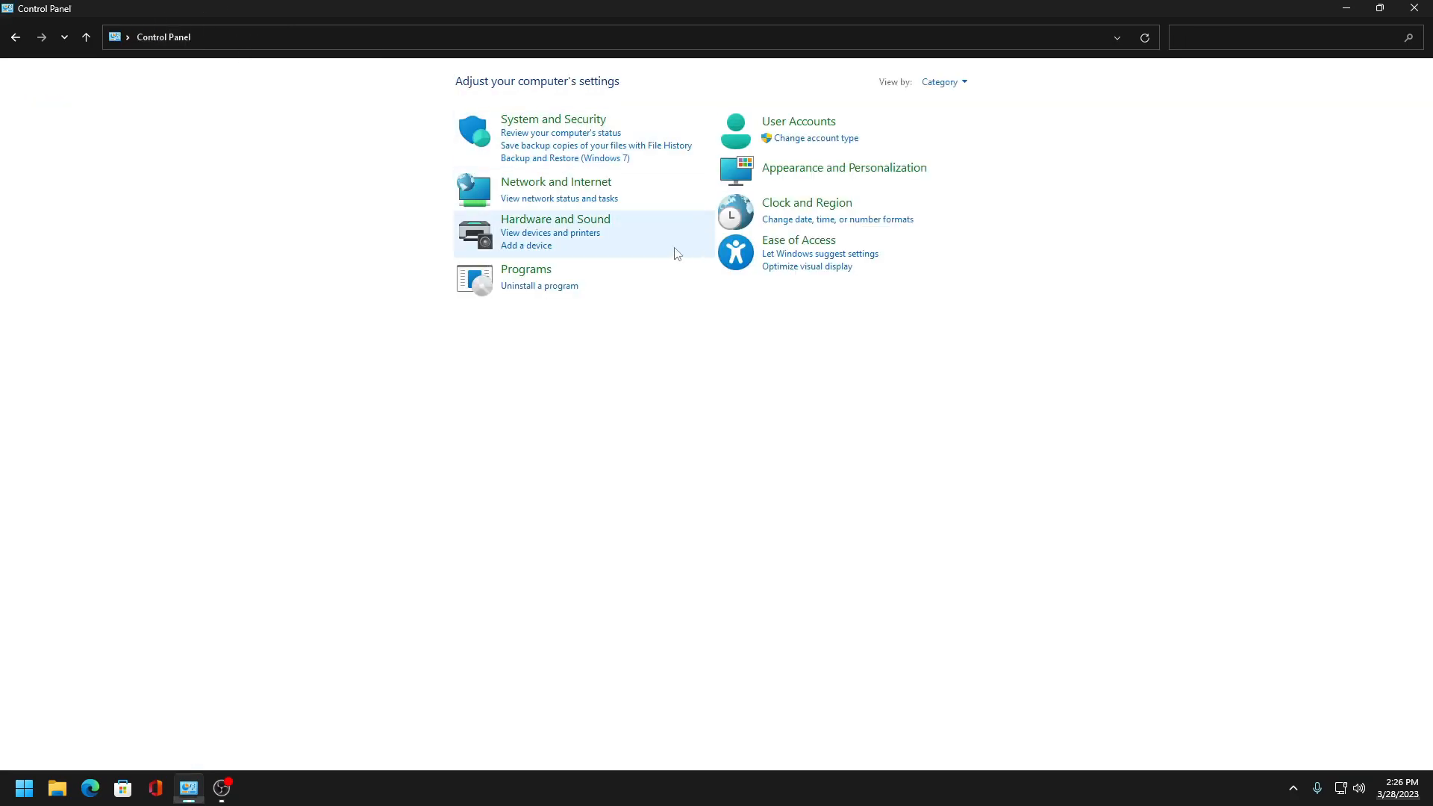
left_click(824, 203)
left_click(213, 115)
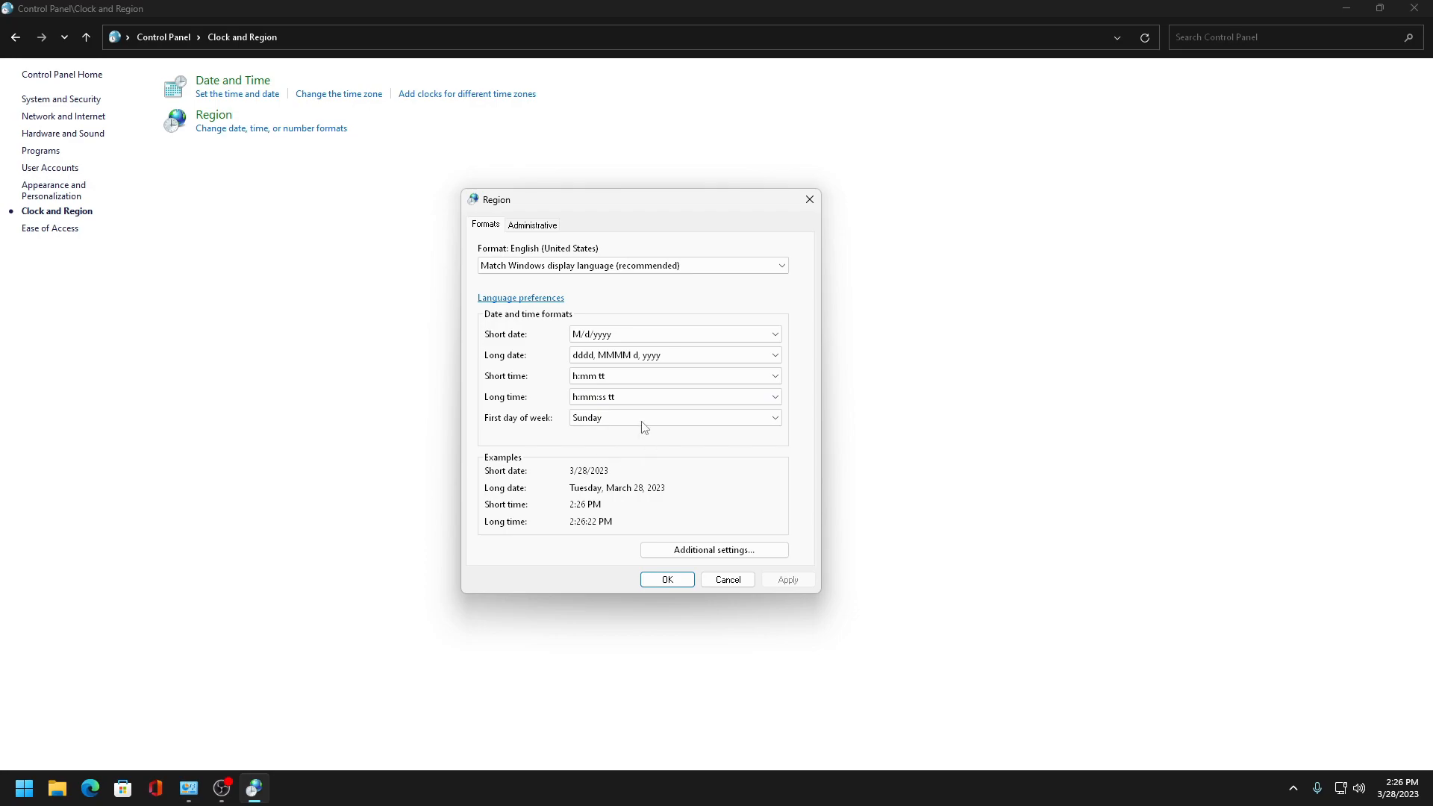
left_click(672, 397)
left_click(656, 450)
left_click(788, 579)
- Set the short time format to HH:mm
left_click(661, 376)
left_click(635, 428)
left_click(789, 579)
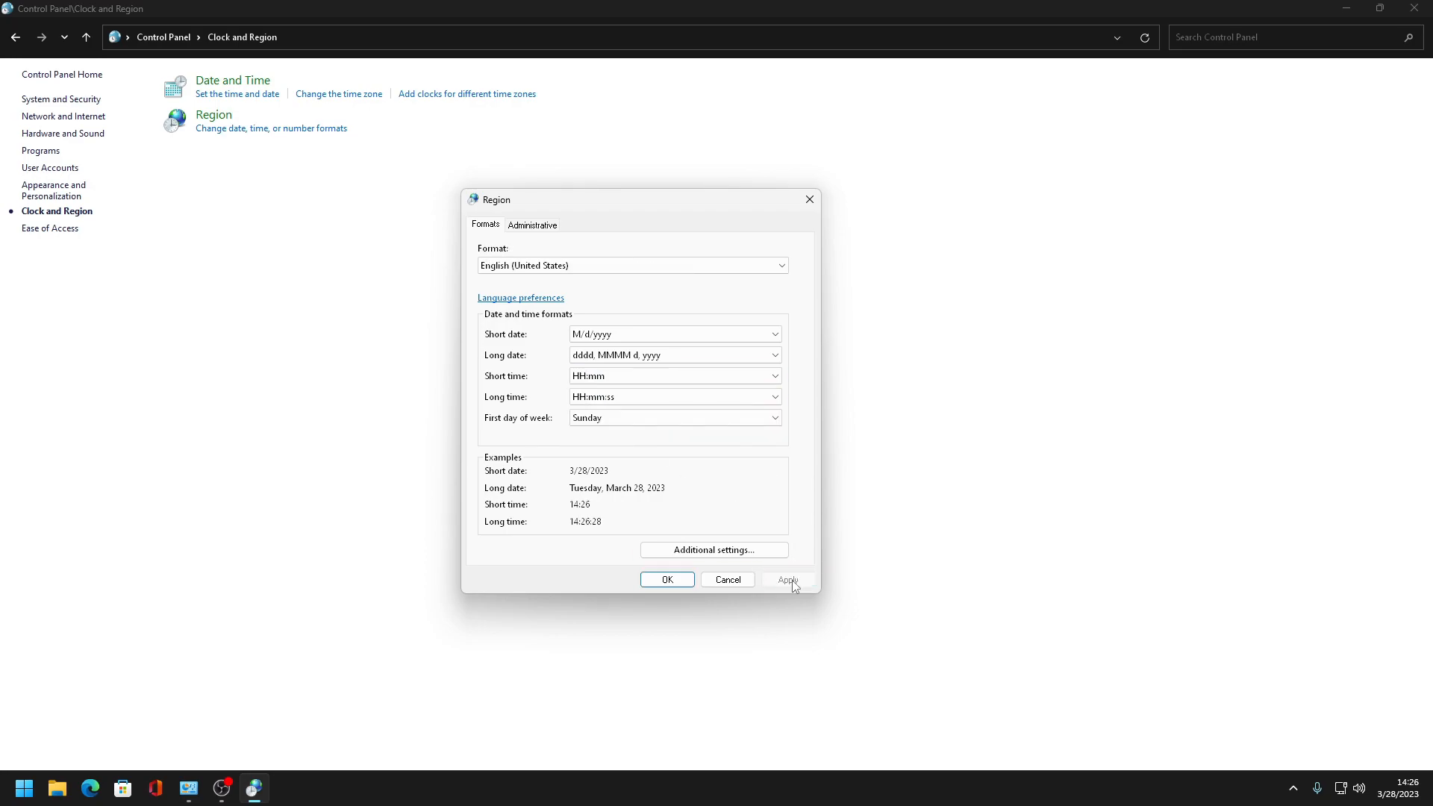
- Change the long date format to the day-month-year style
left_click(694, 356)
left_click(638, 403)
left_click(789, 582)
- Set the short date format to yyyy-MM-dd and apply the Region settings
left_click(657, 335)
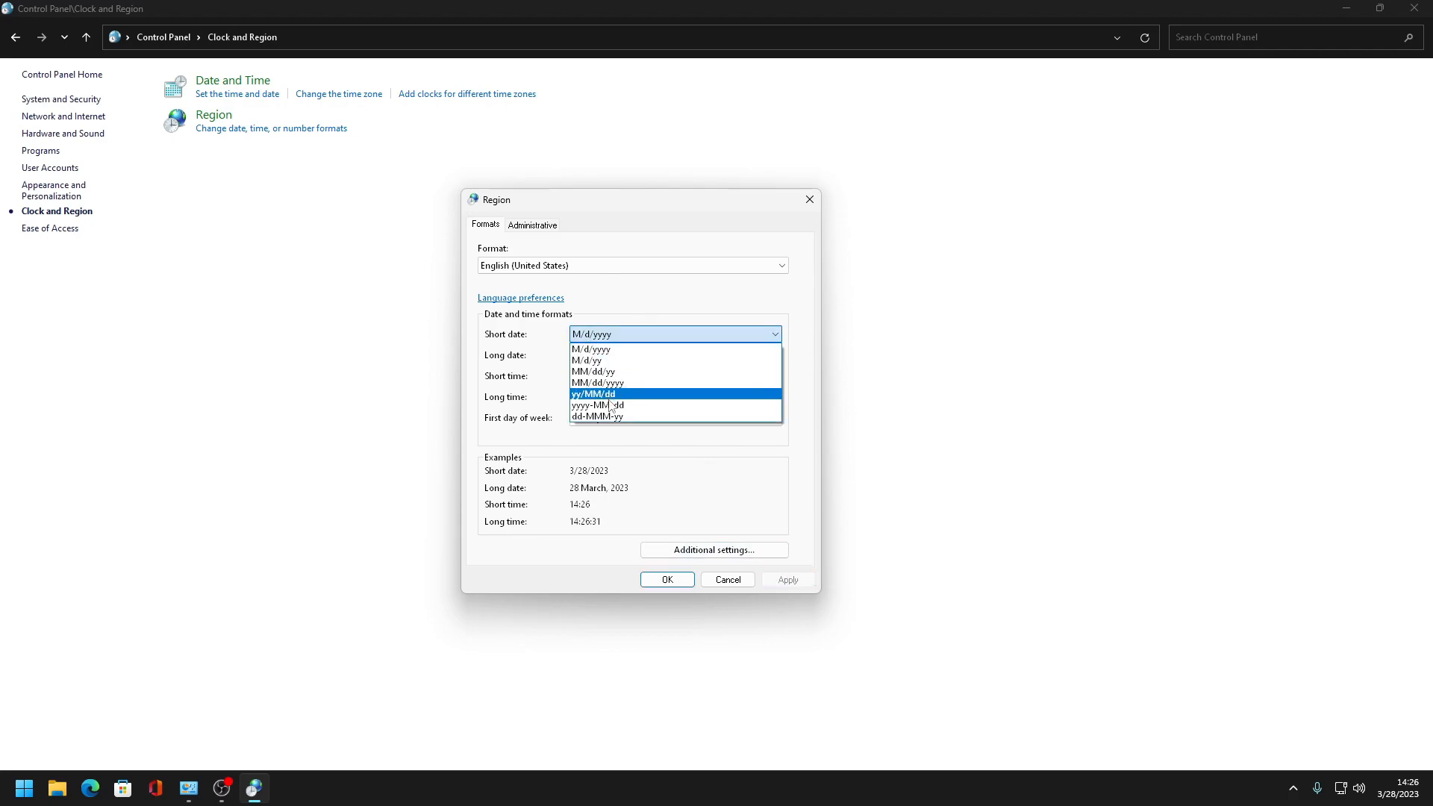
left_click(596, 405)
left_click(788, 580)
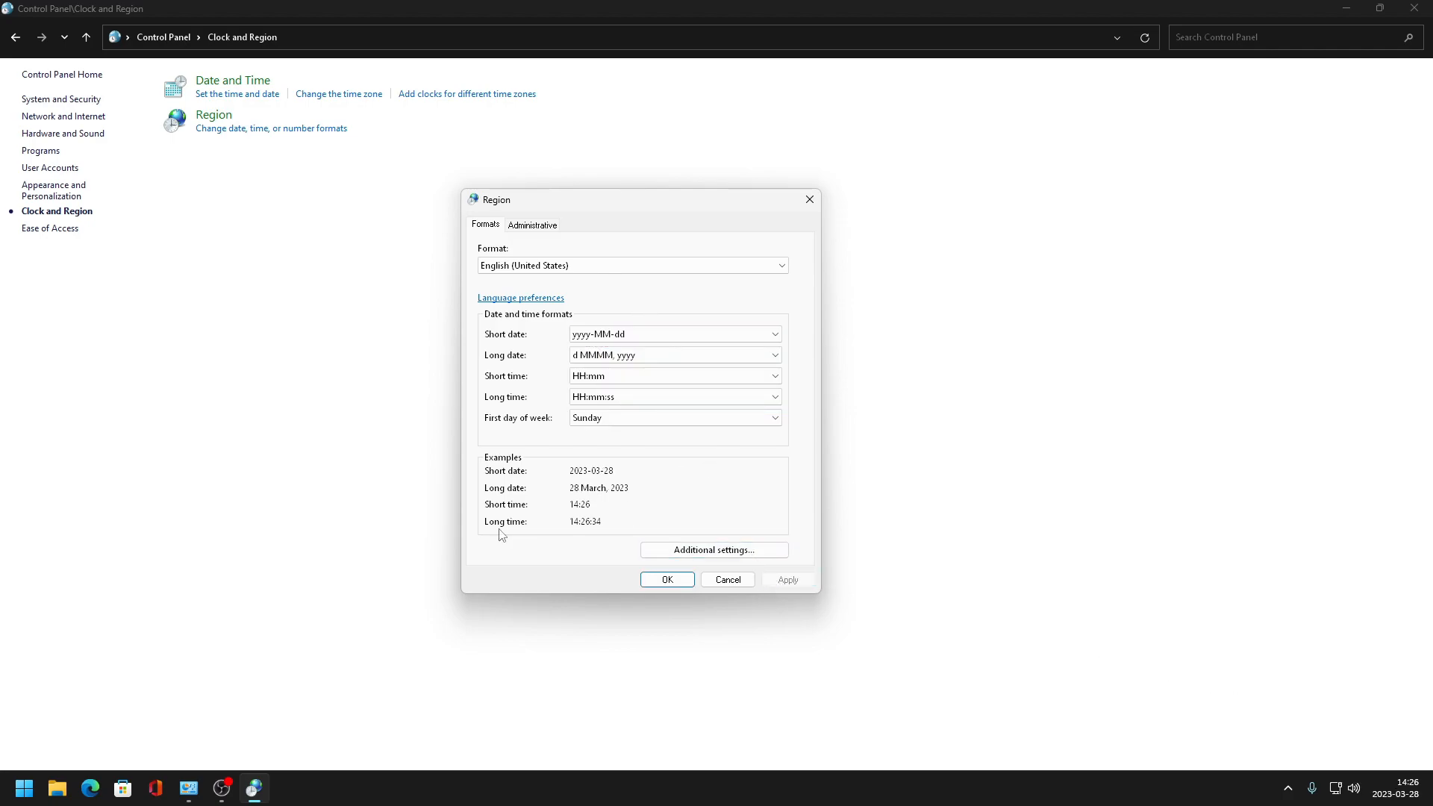
left_click(668, 580)
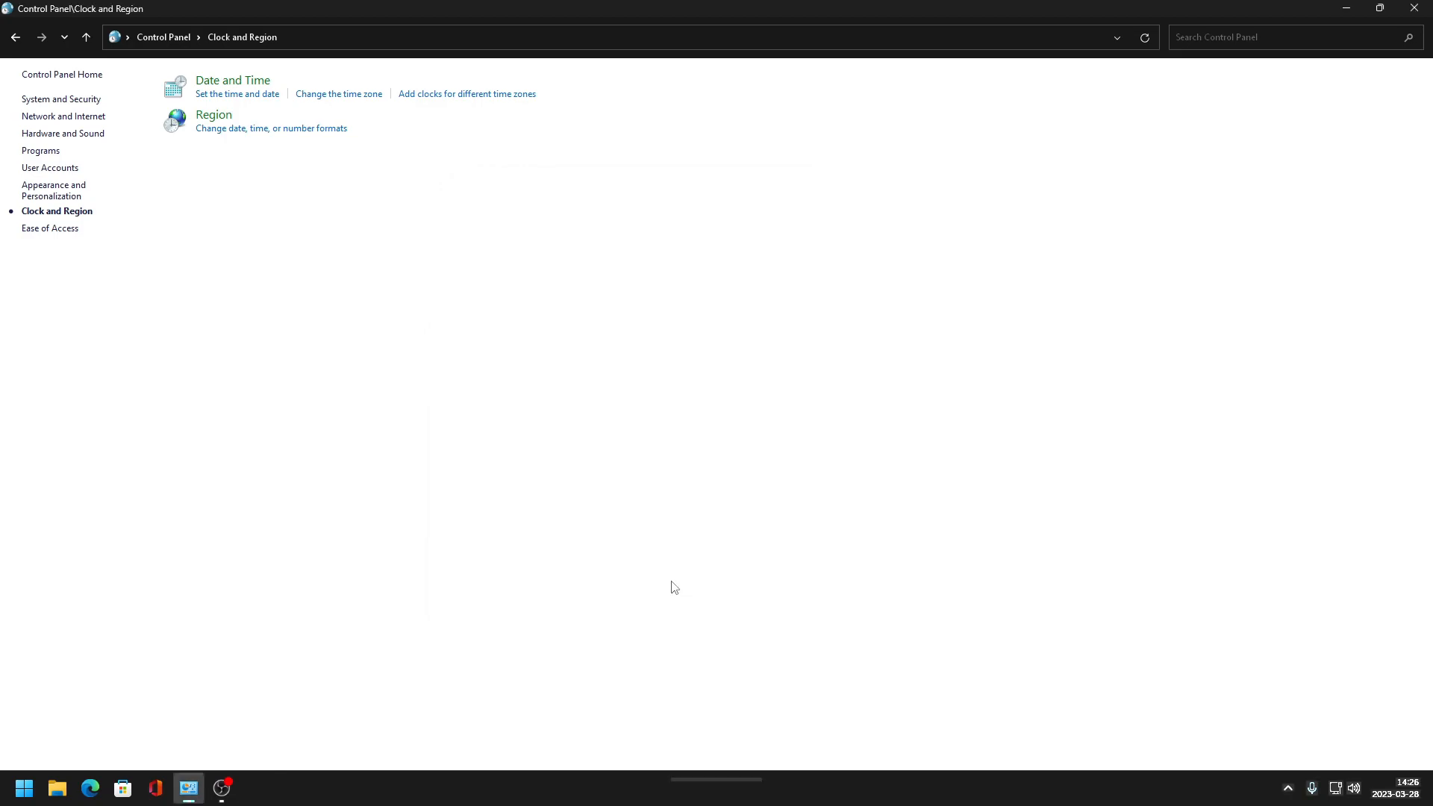
- Turn off clock-change notifications in the Date and Time settings and apply
left_click(249, 84)
left_click(232, 442)
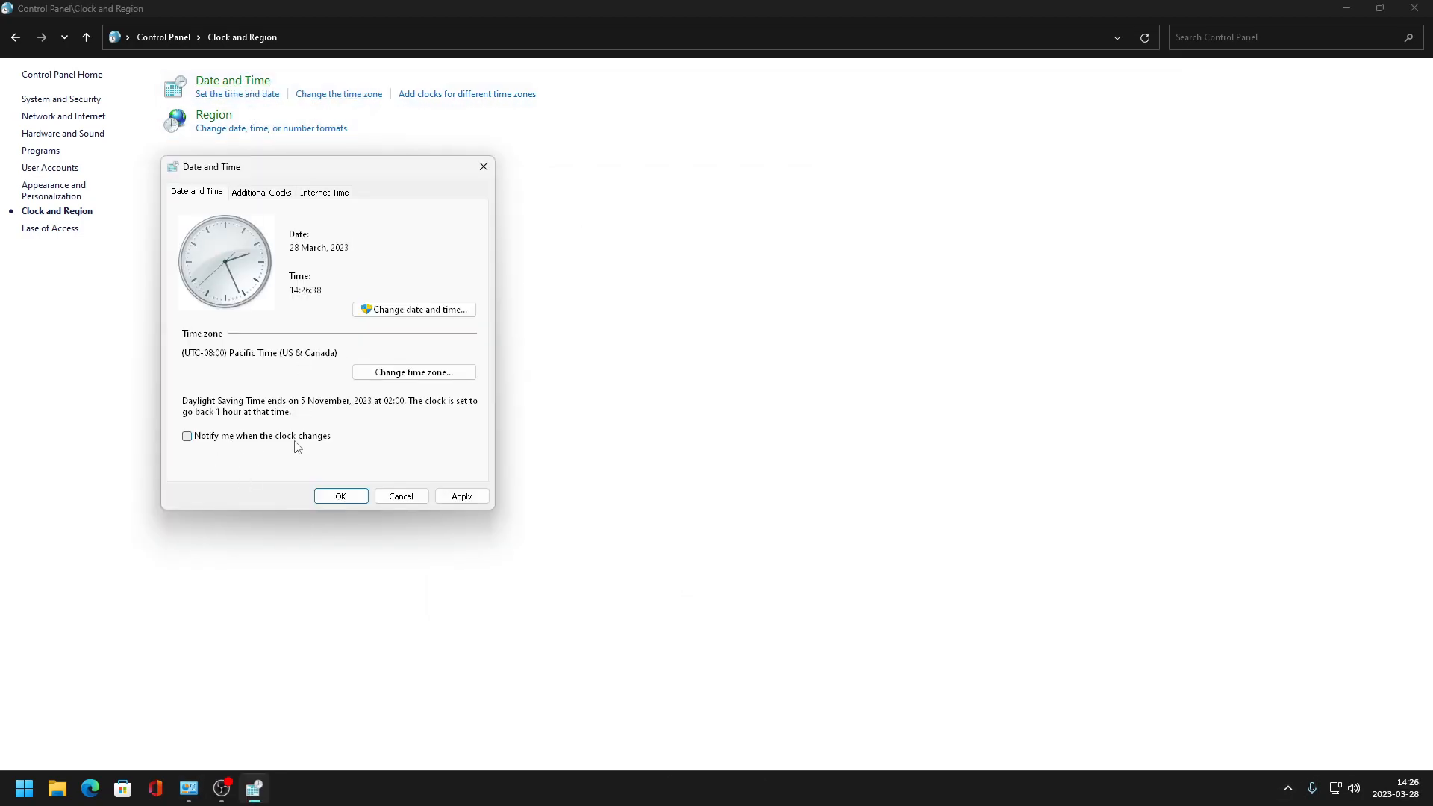
left_click(462, 496)
left_click(341, 498)
- Open the Ease of Access Center and confirm the settings for using the computer without a display
left_click(15, 38)
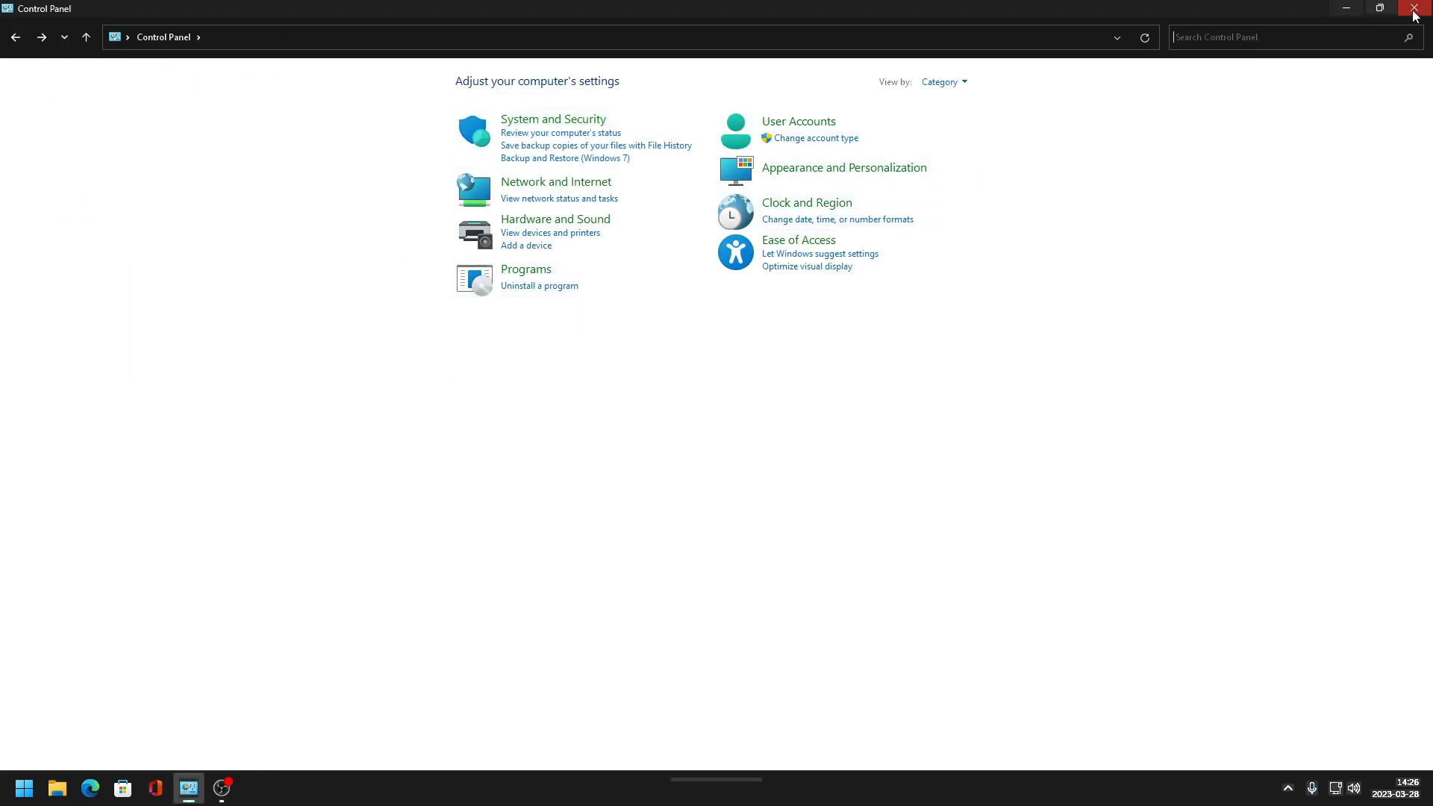
left_click(798, 241)
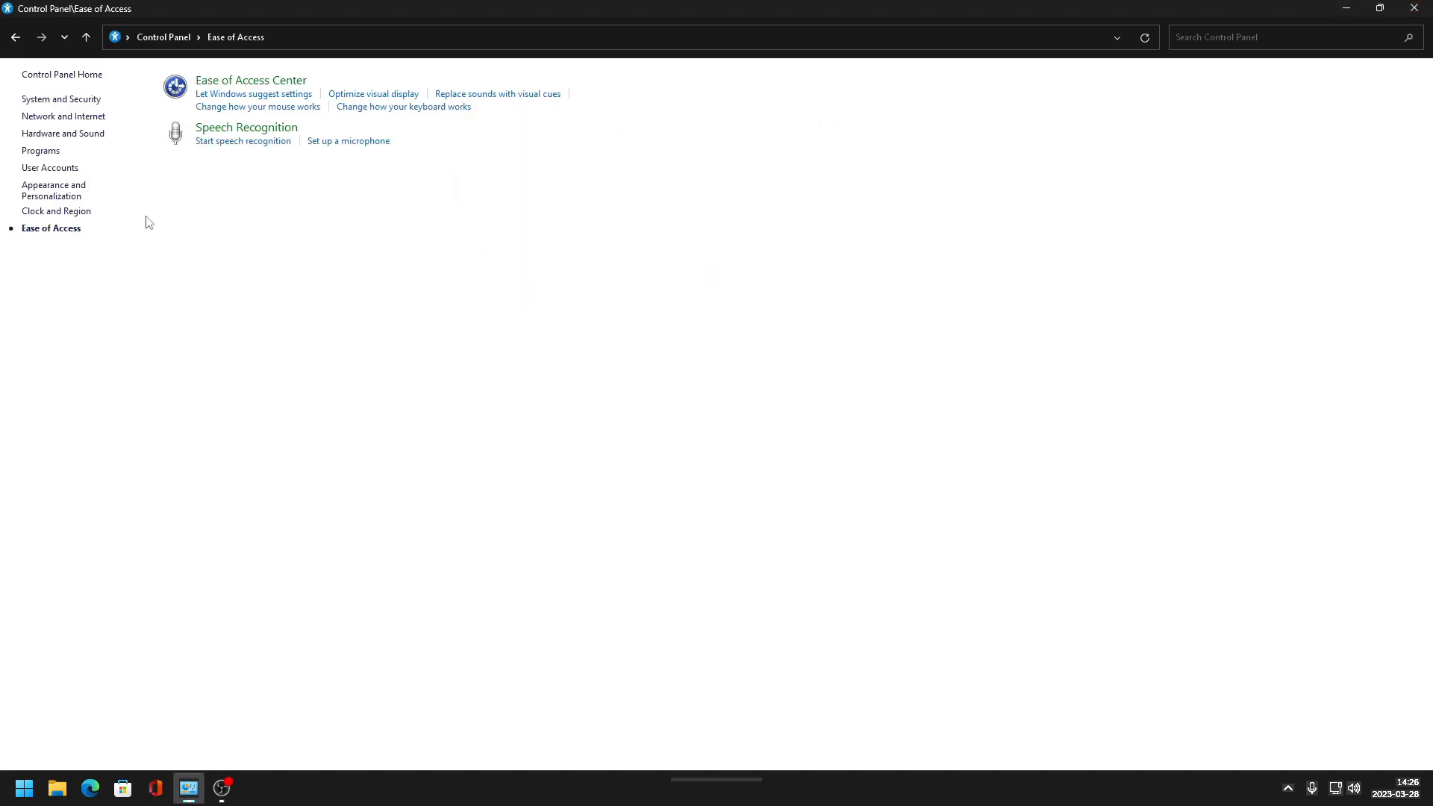
left_click(254, 130)
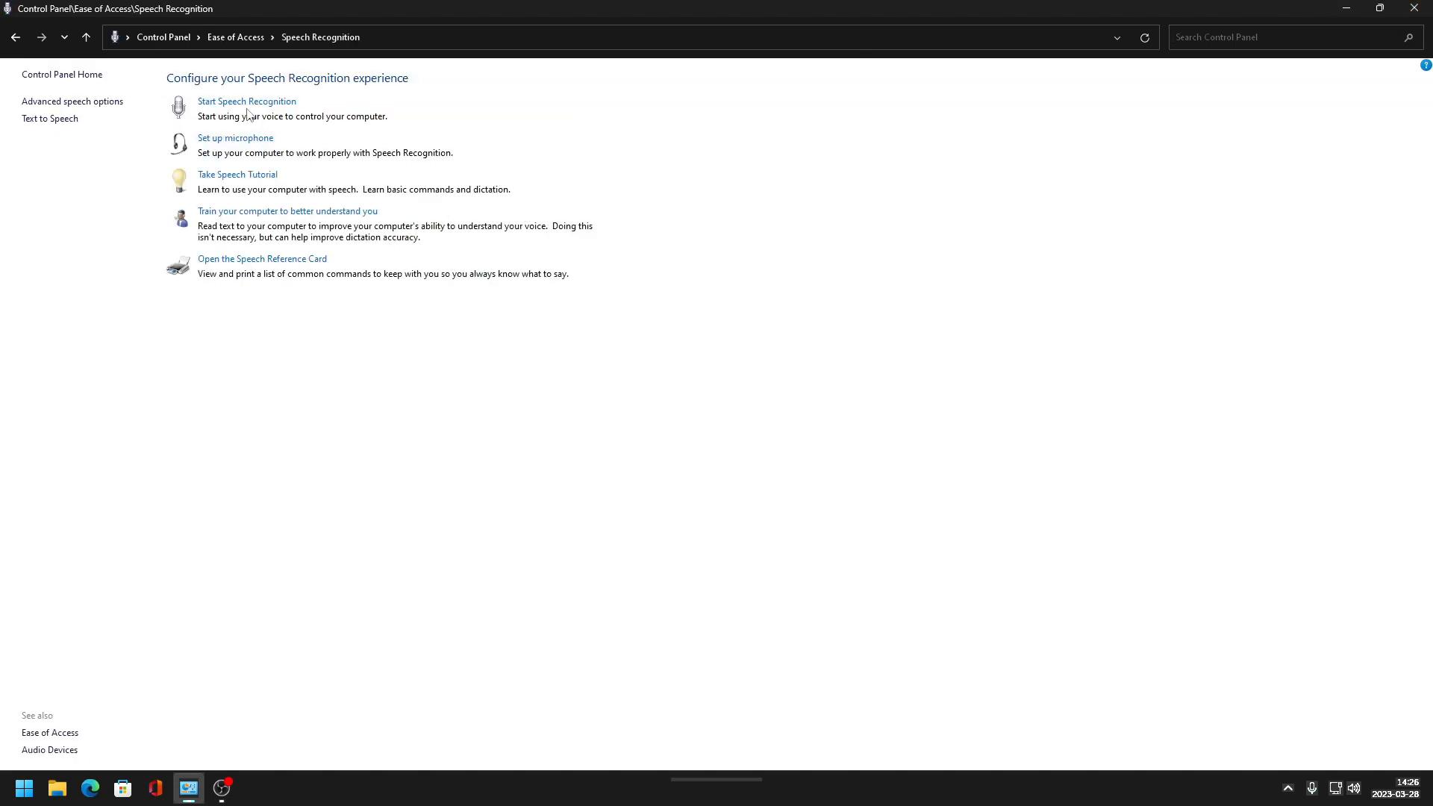
left_click(224, 37)
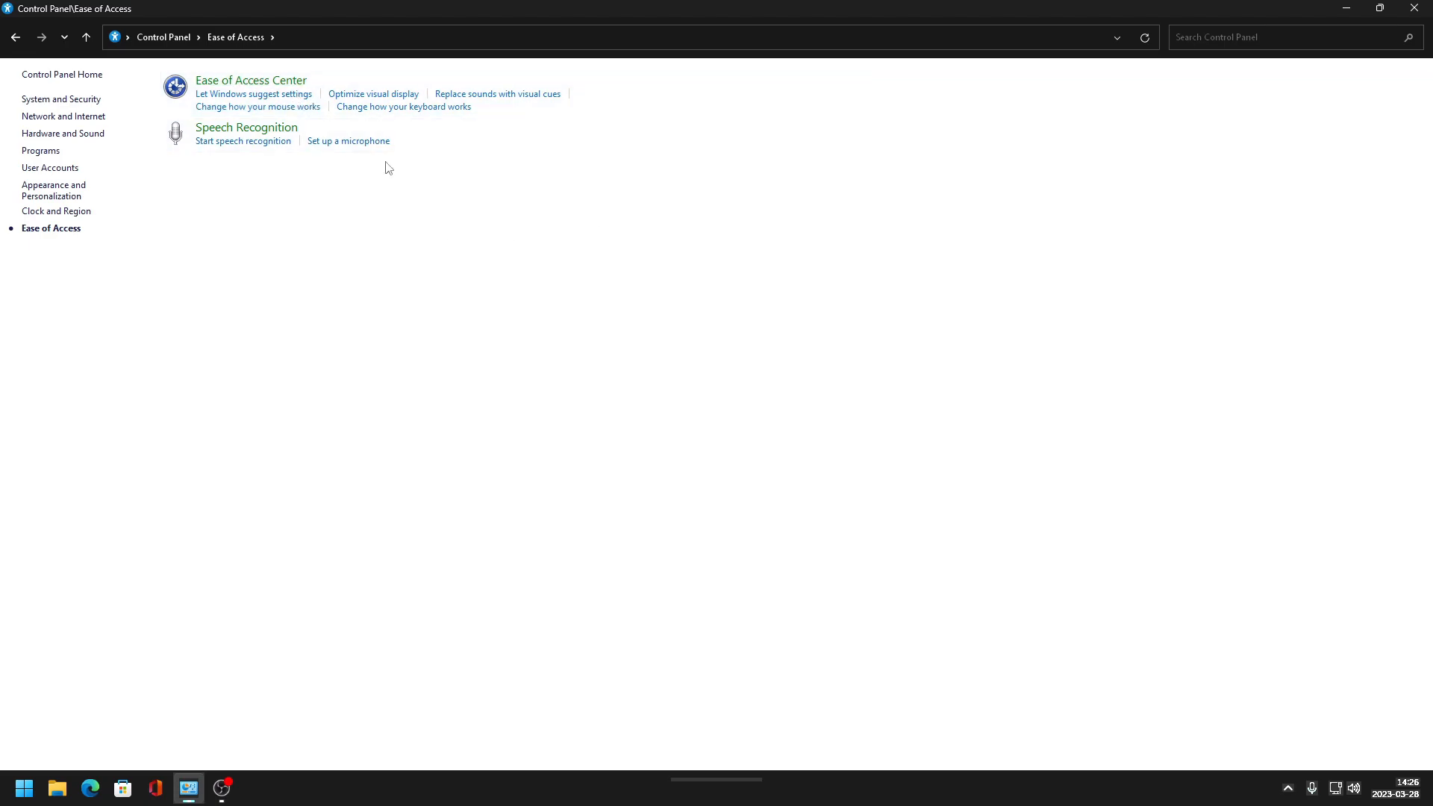
left_click(261, 82)
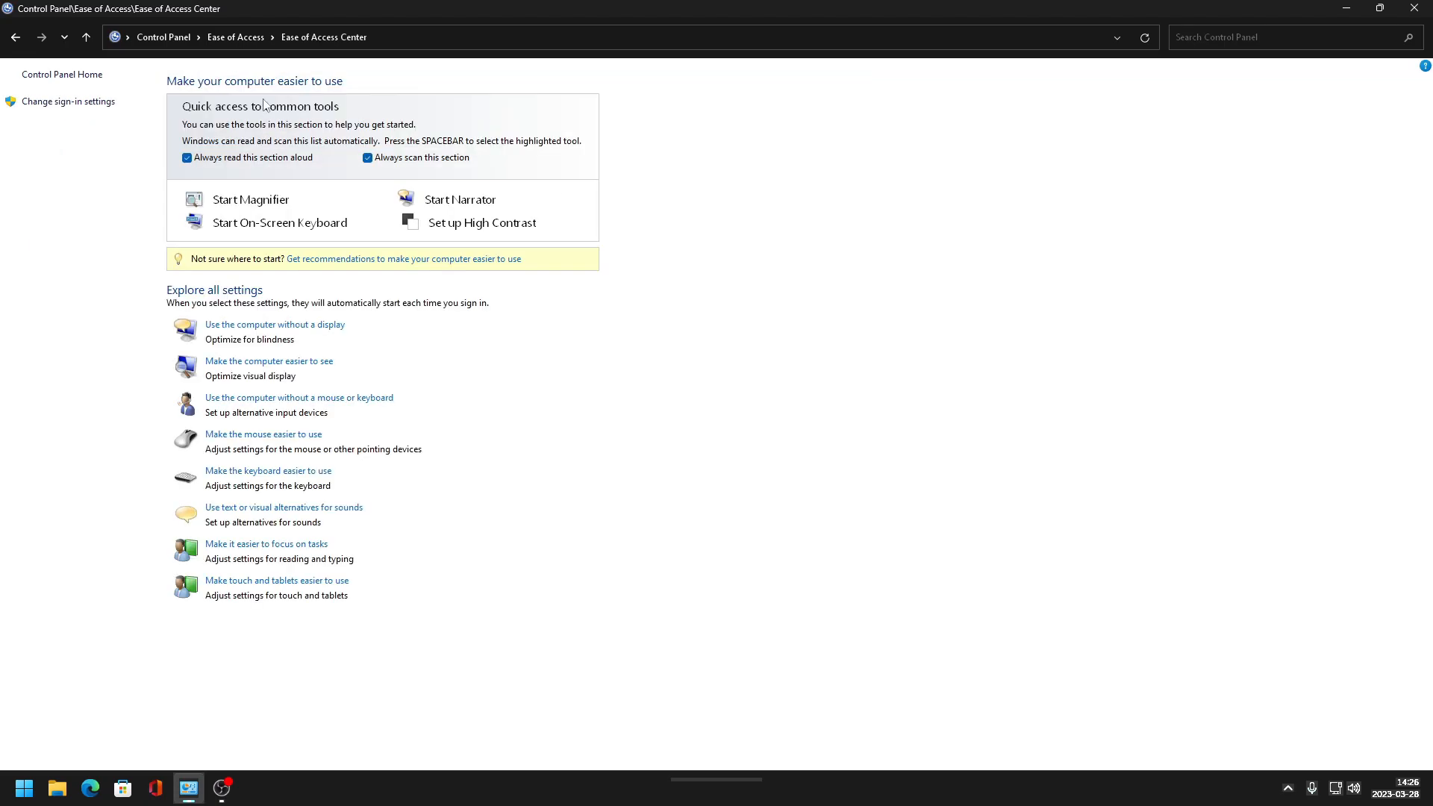
left_click(240, 325)
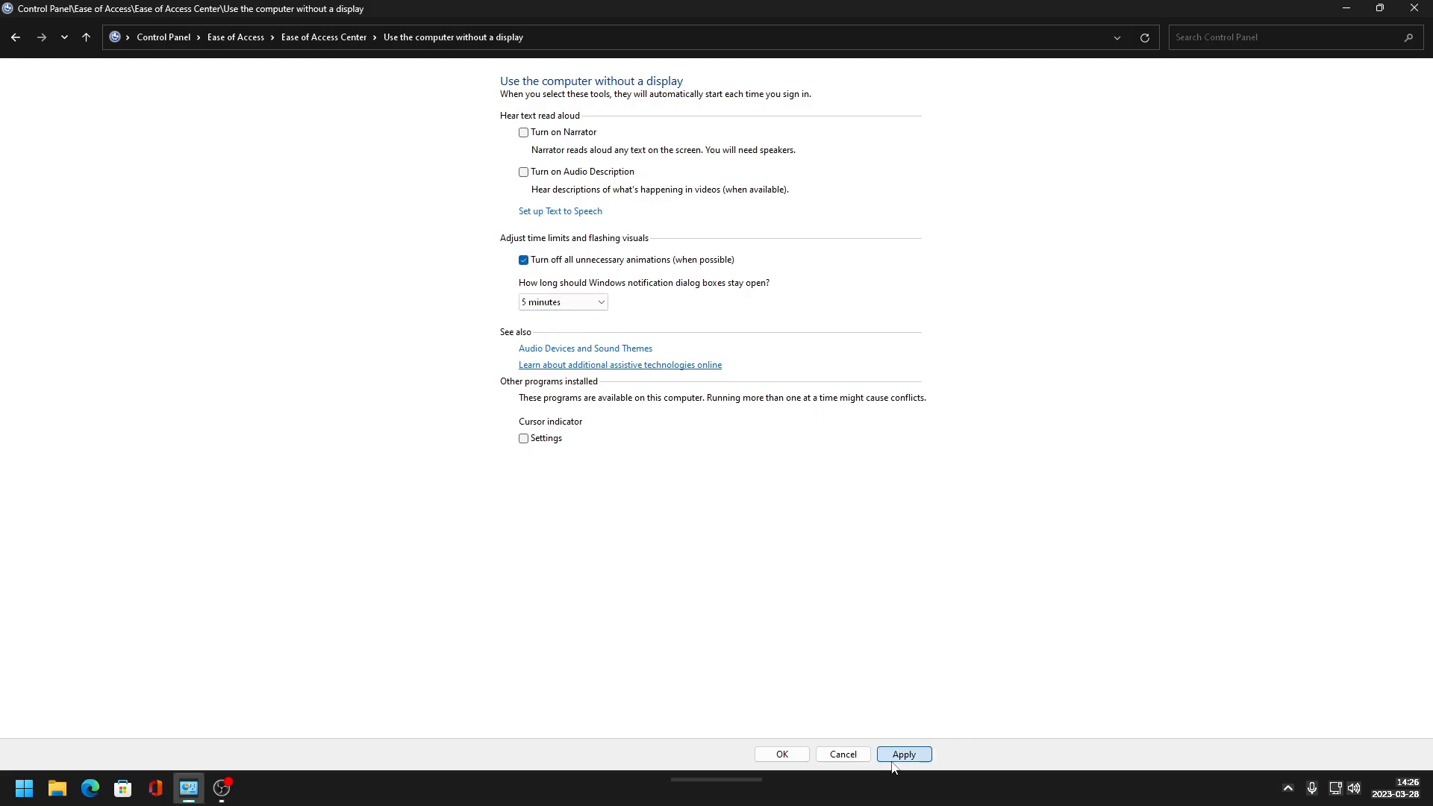
left_click(781, 753)
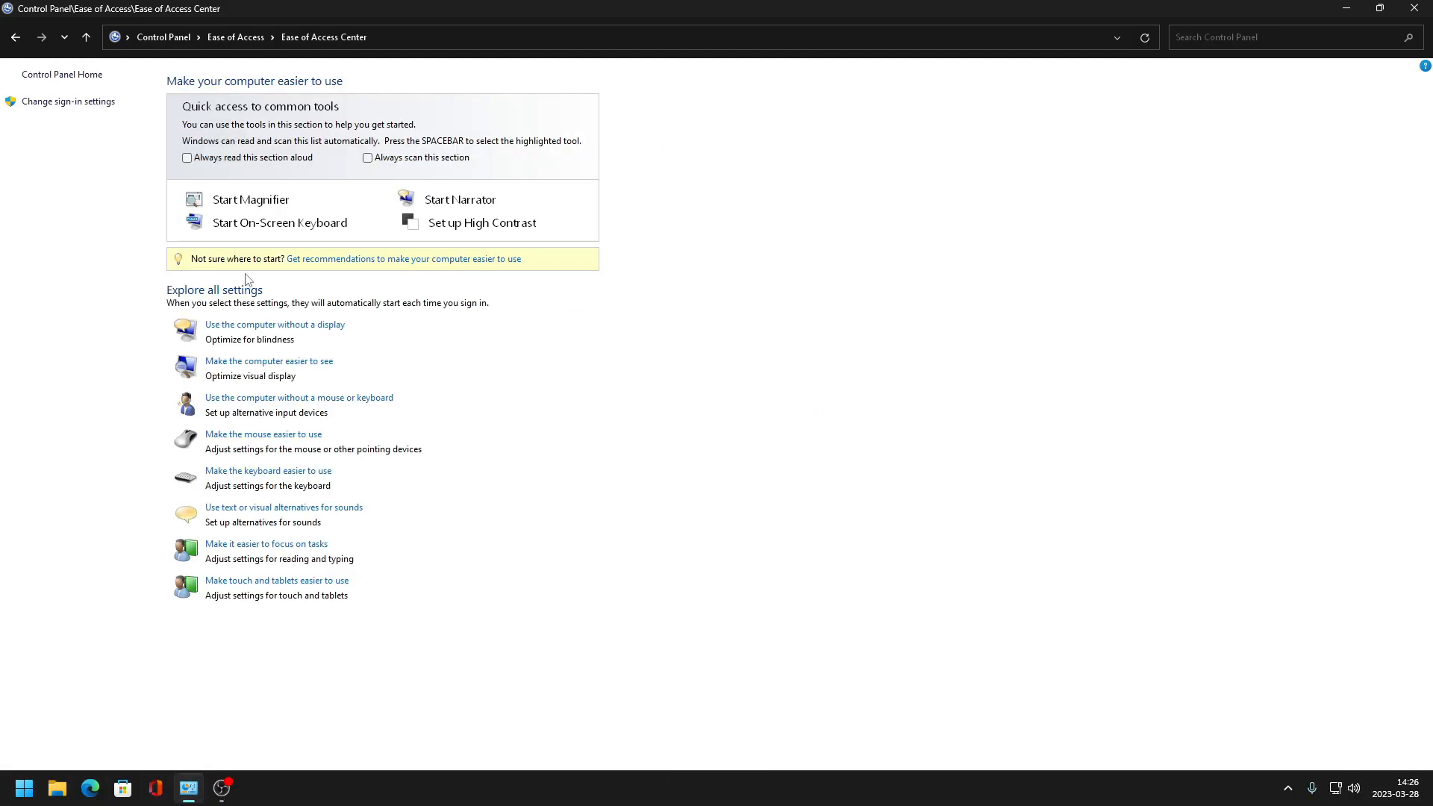
- Apply and confirm the settings for making the computer easier to see
left_click(224, 362)
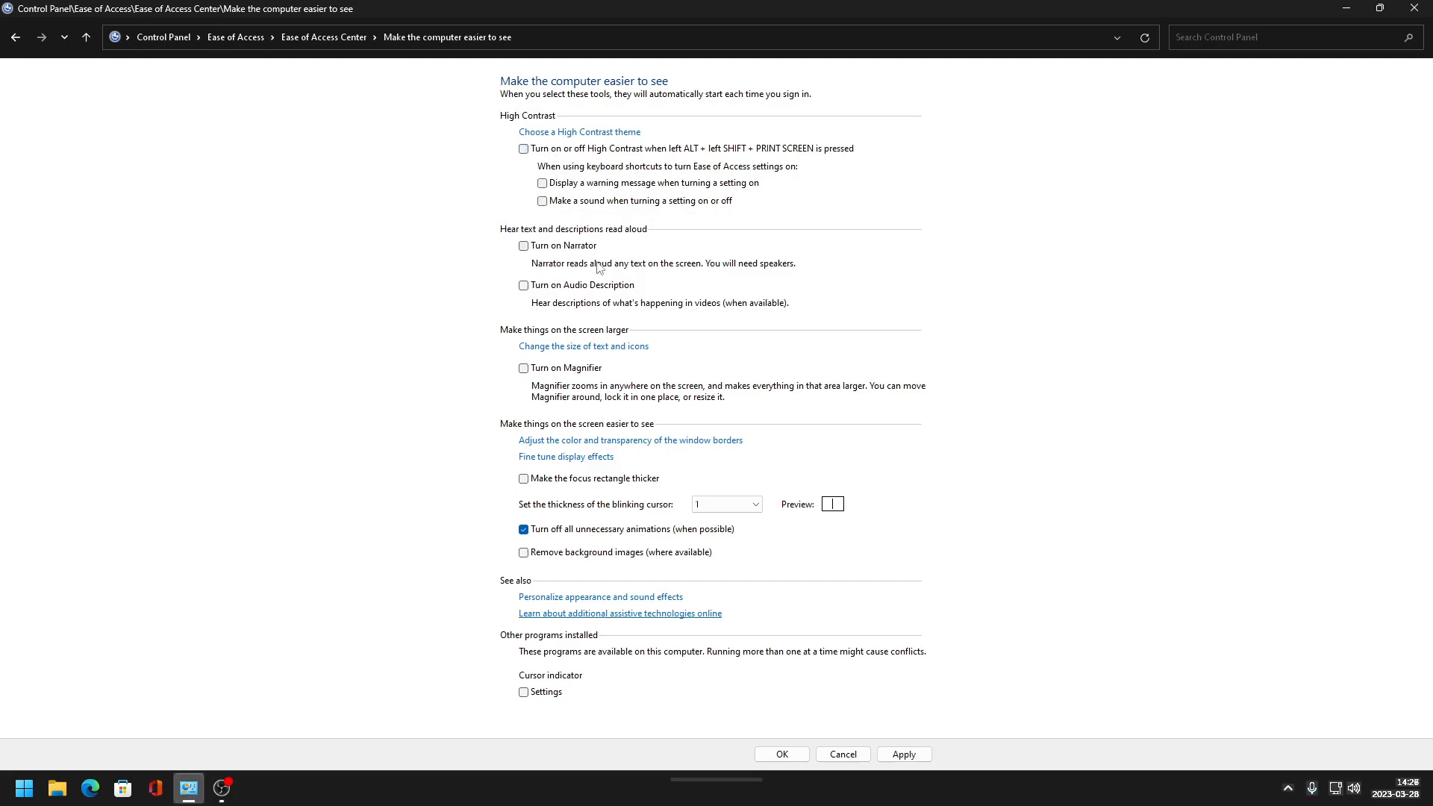
left_click(903, 753)
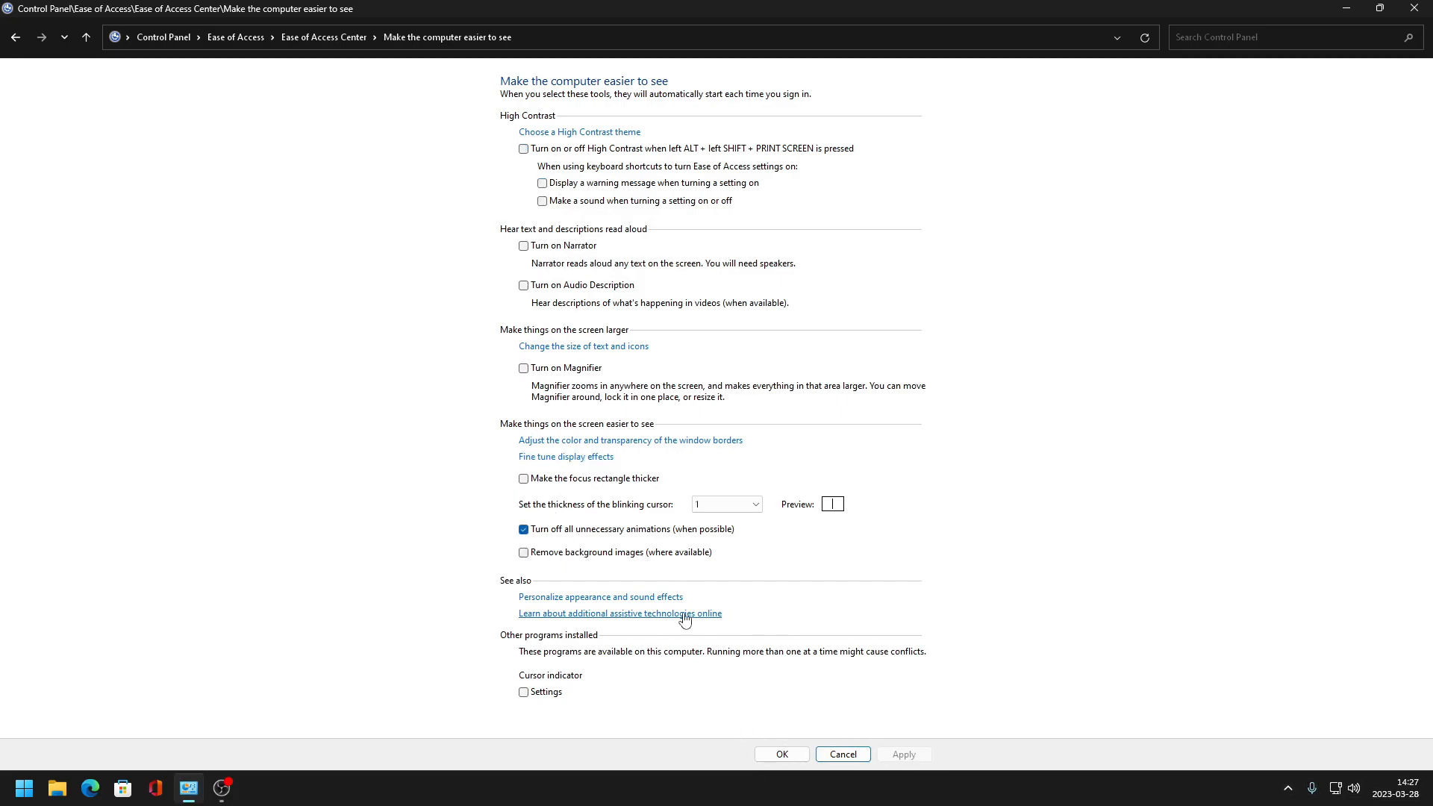
left_click(781, 754)
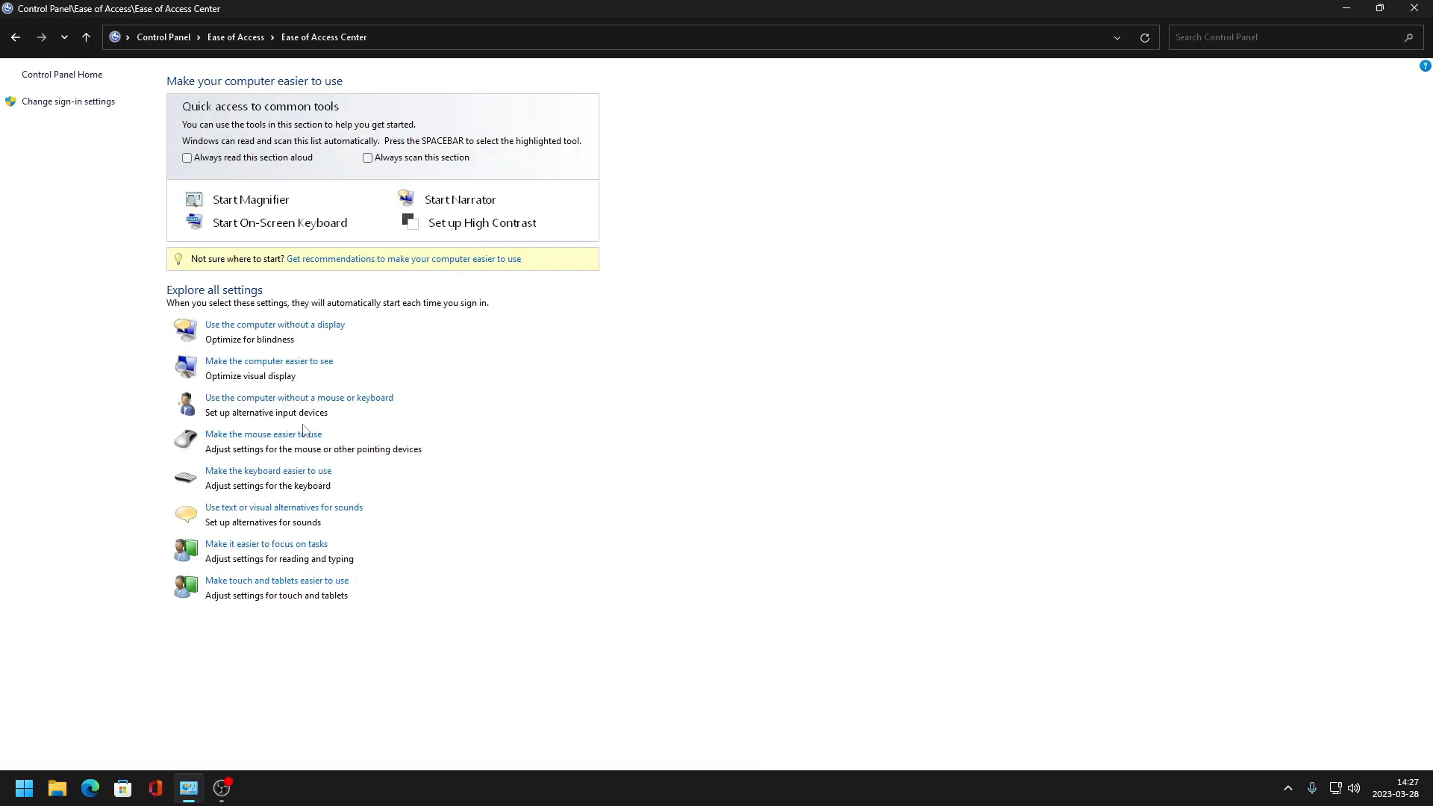
- Review and confirm the no-mouse-or-keyboard, mouse accessibility and Mouse Keys setup pages
left_click(268, 398)
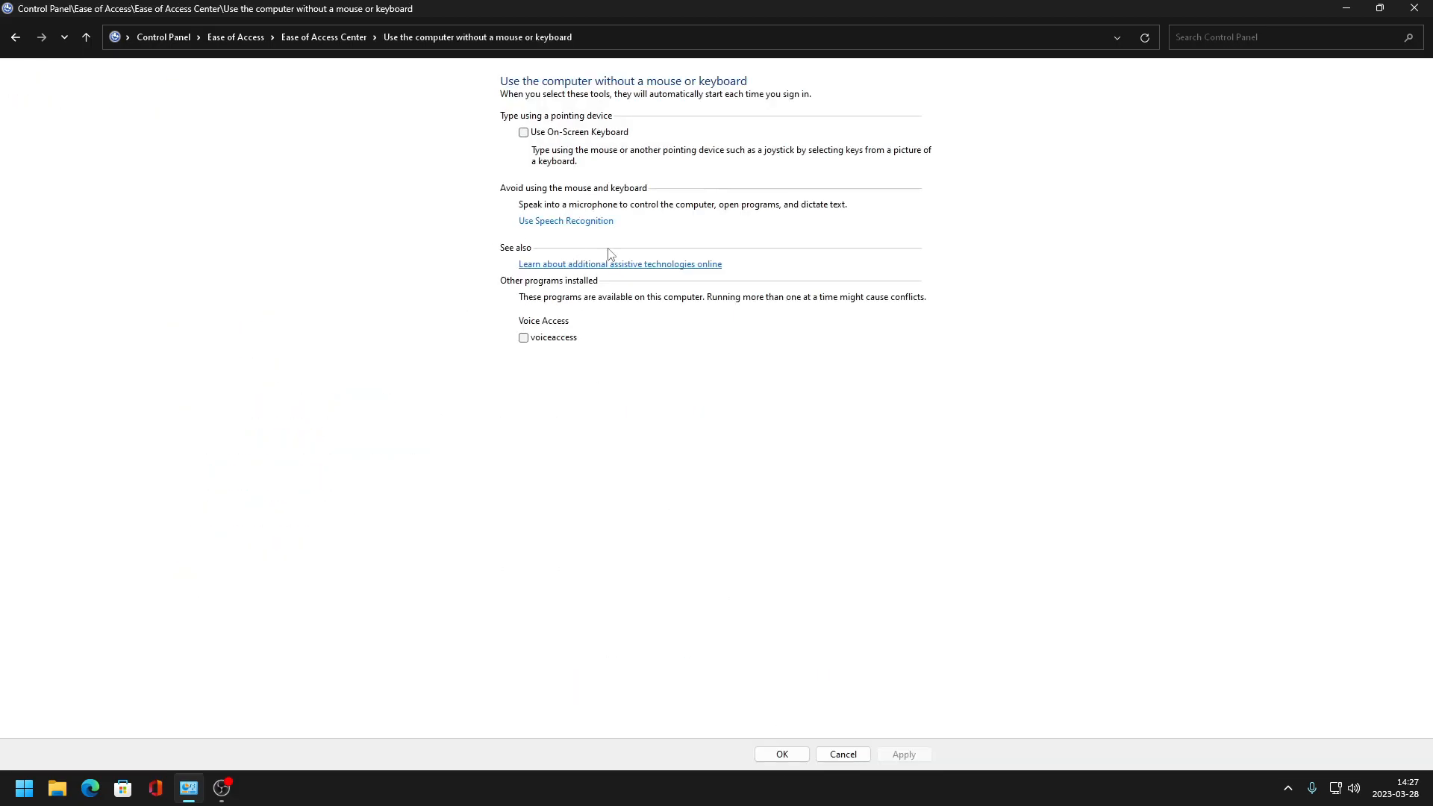
left_click(782, 753)
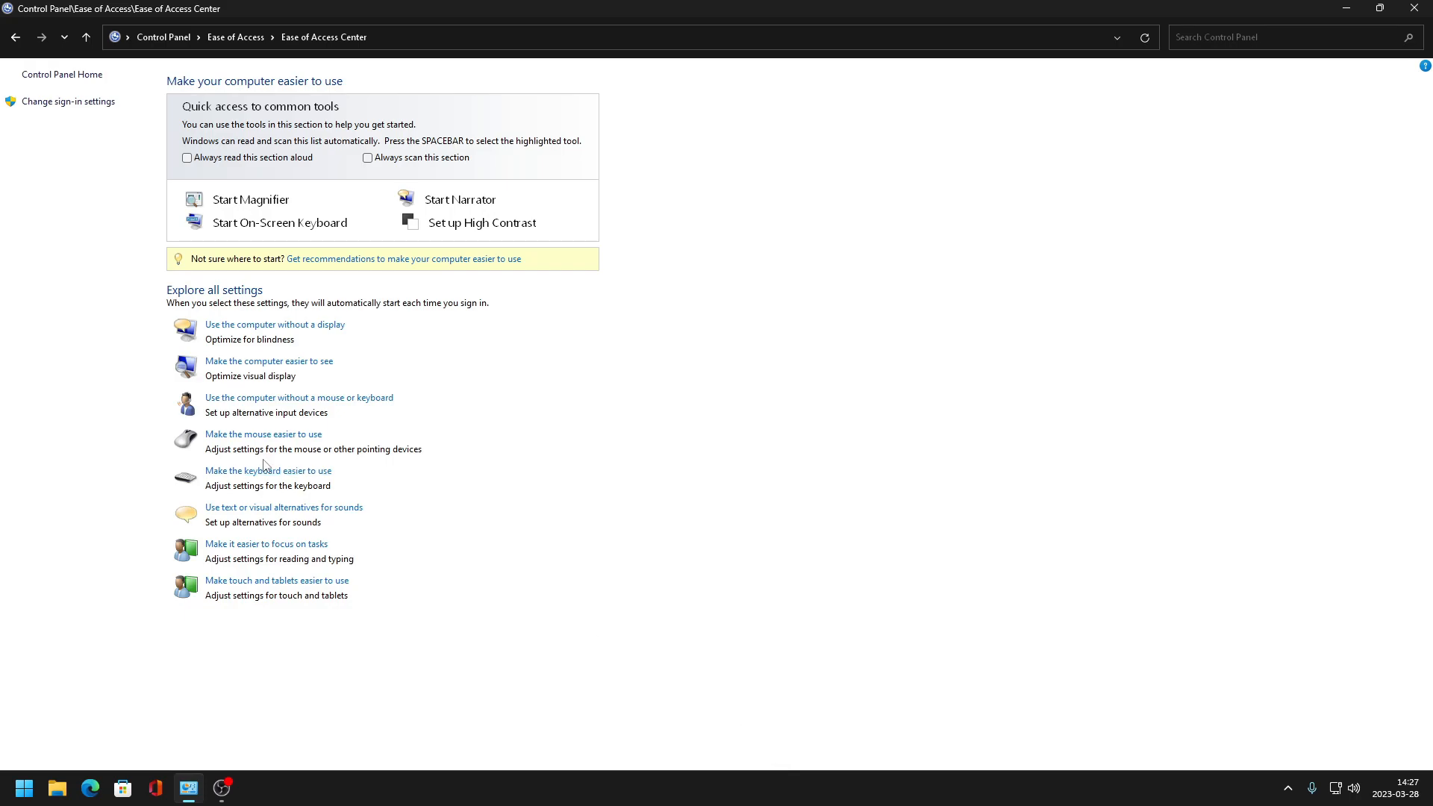
left_click(267, 435)
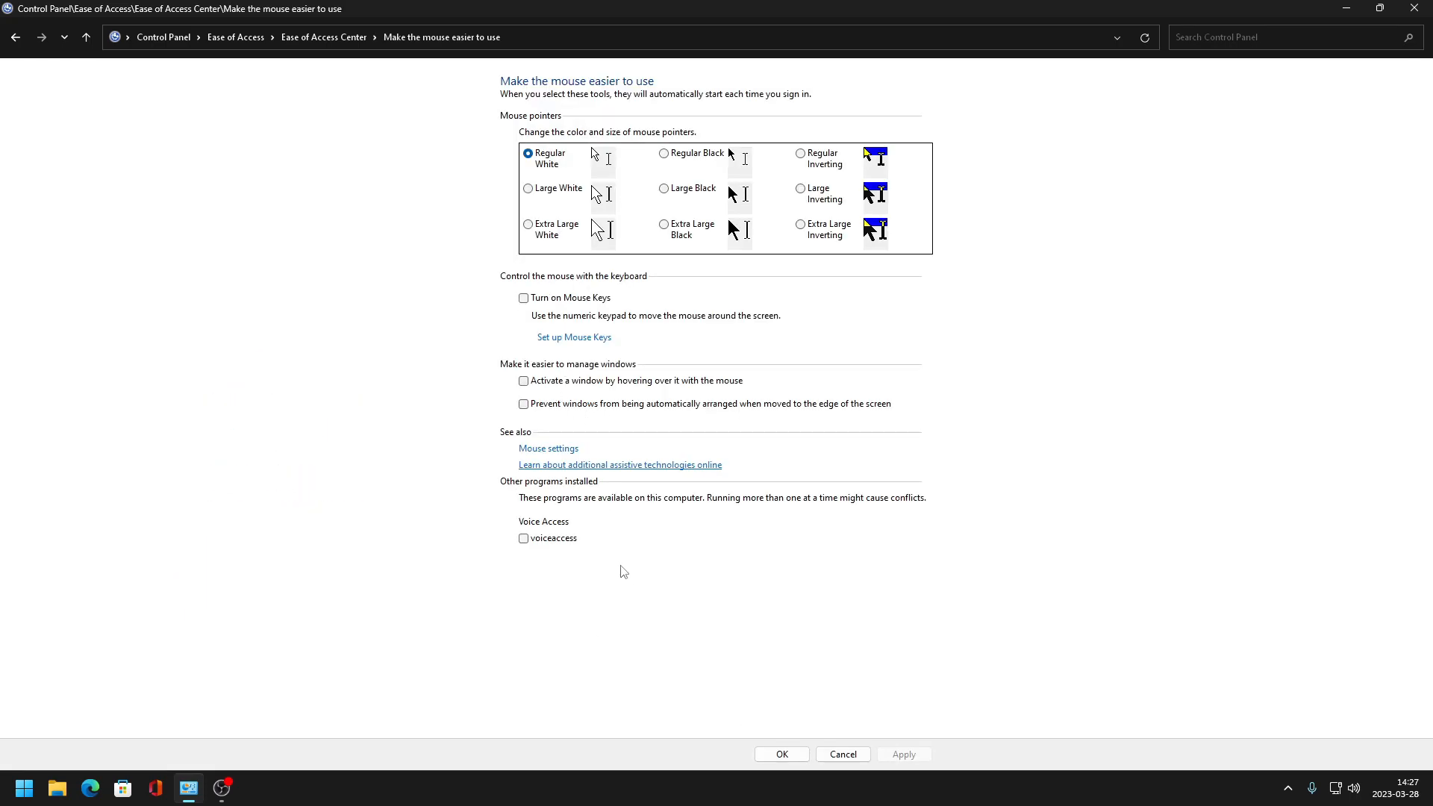
left_click(571, 339)
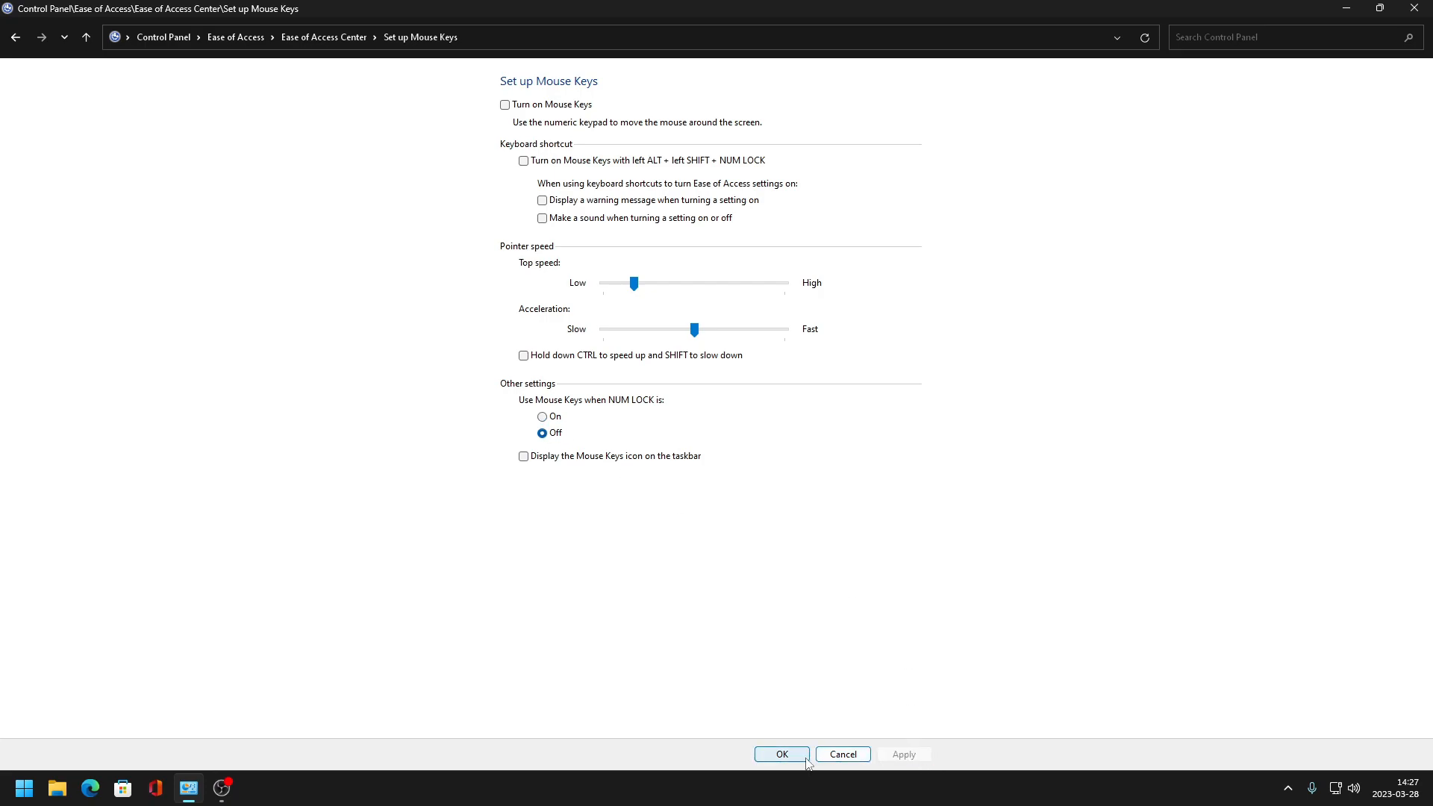
left_click(782, 754)
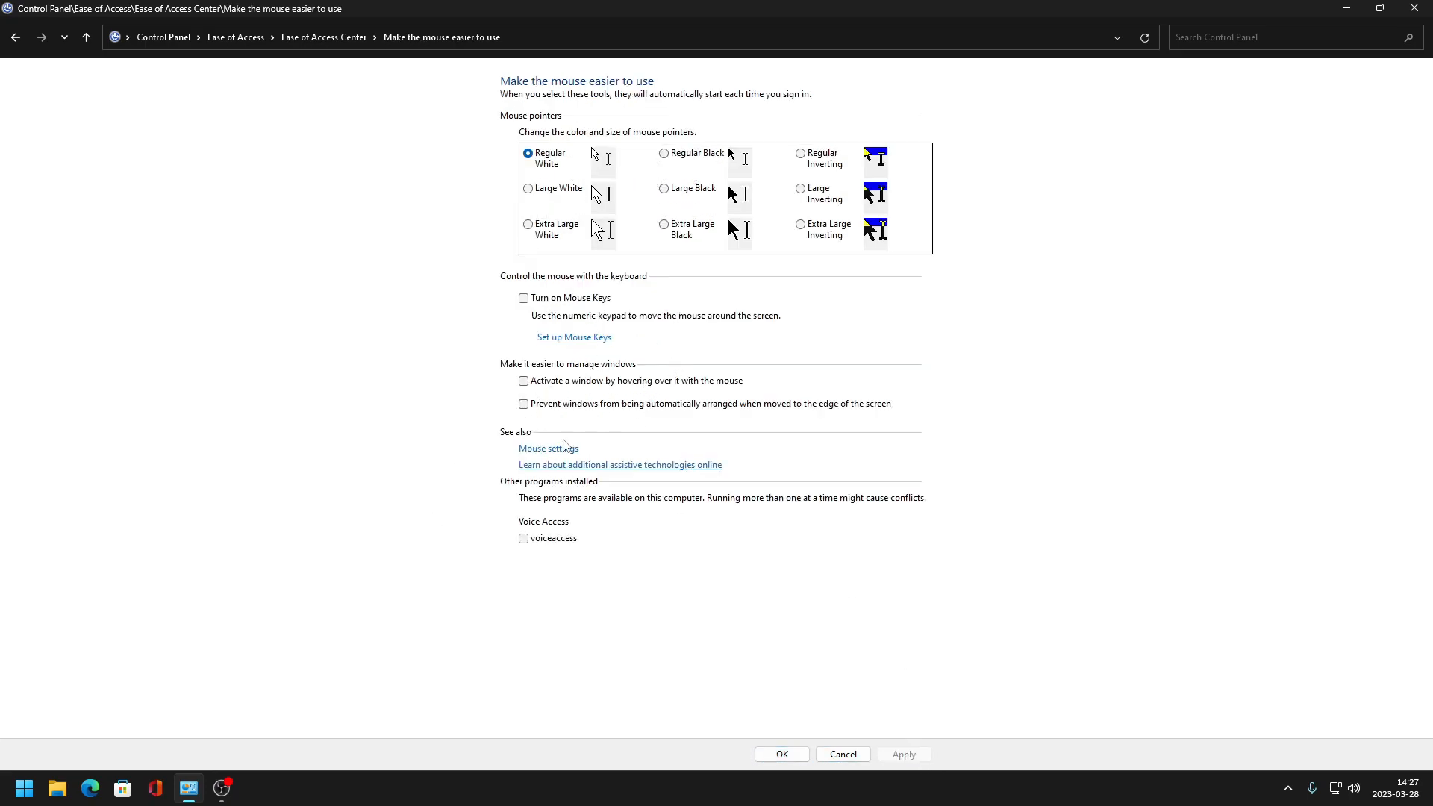
left_click(564, 447)
left_click(323, 499)
left_click(781, 754)
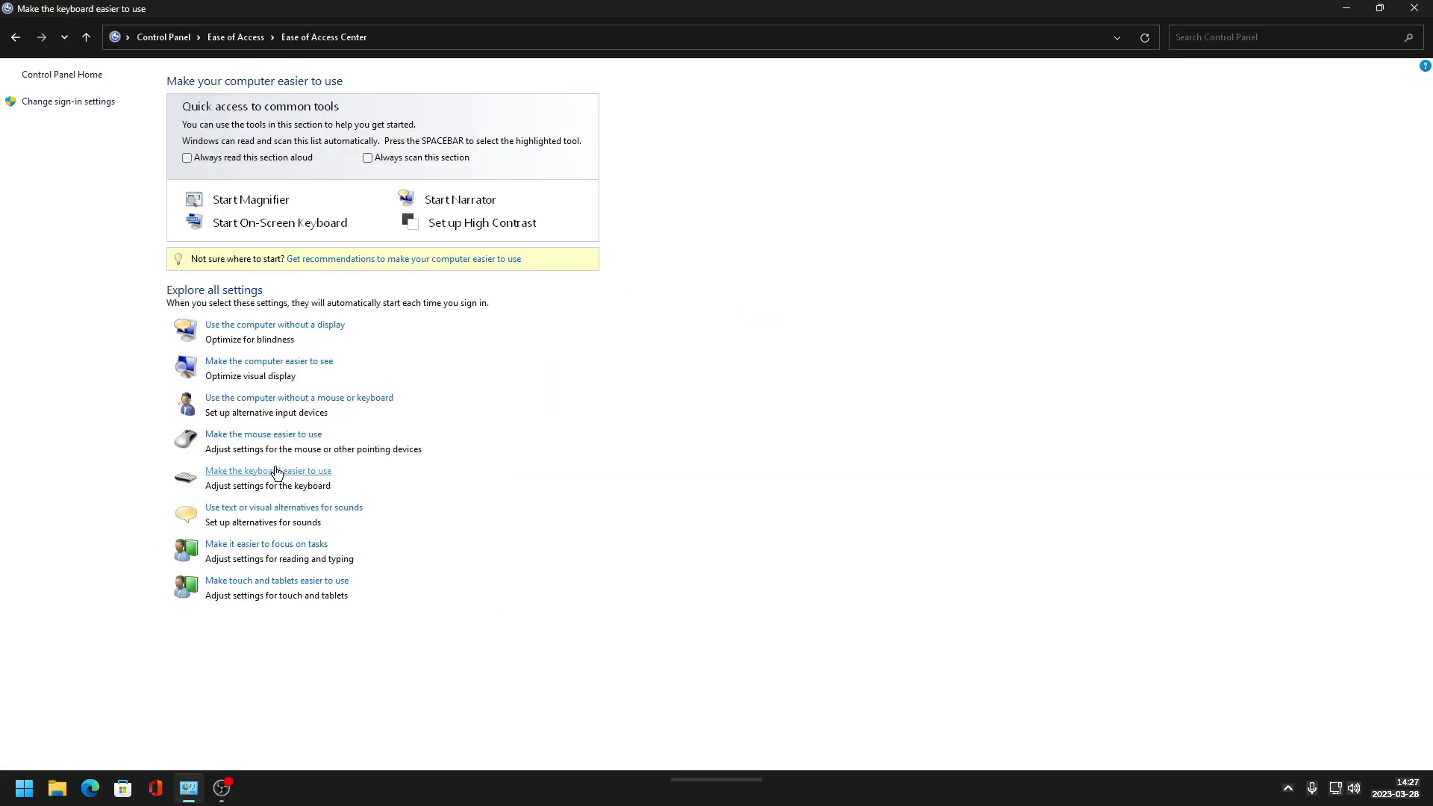
- Adjust the Toggle Keys and Sticky Keys options for making the keyboard easier to use and confirm
left_click(272, 471)
left_click(569, 323)
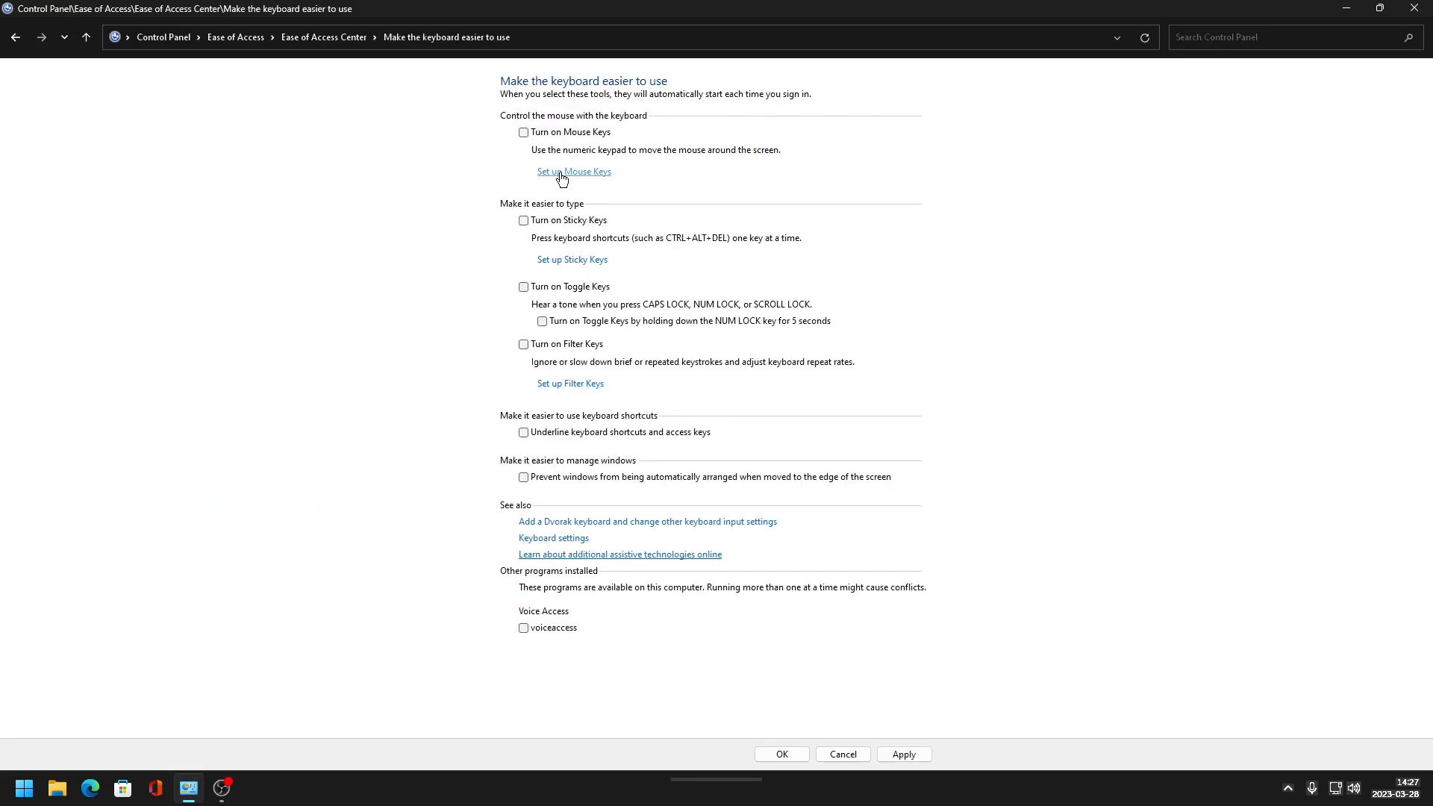
left_click(563, 261)
left_click(537, 280)
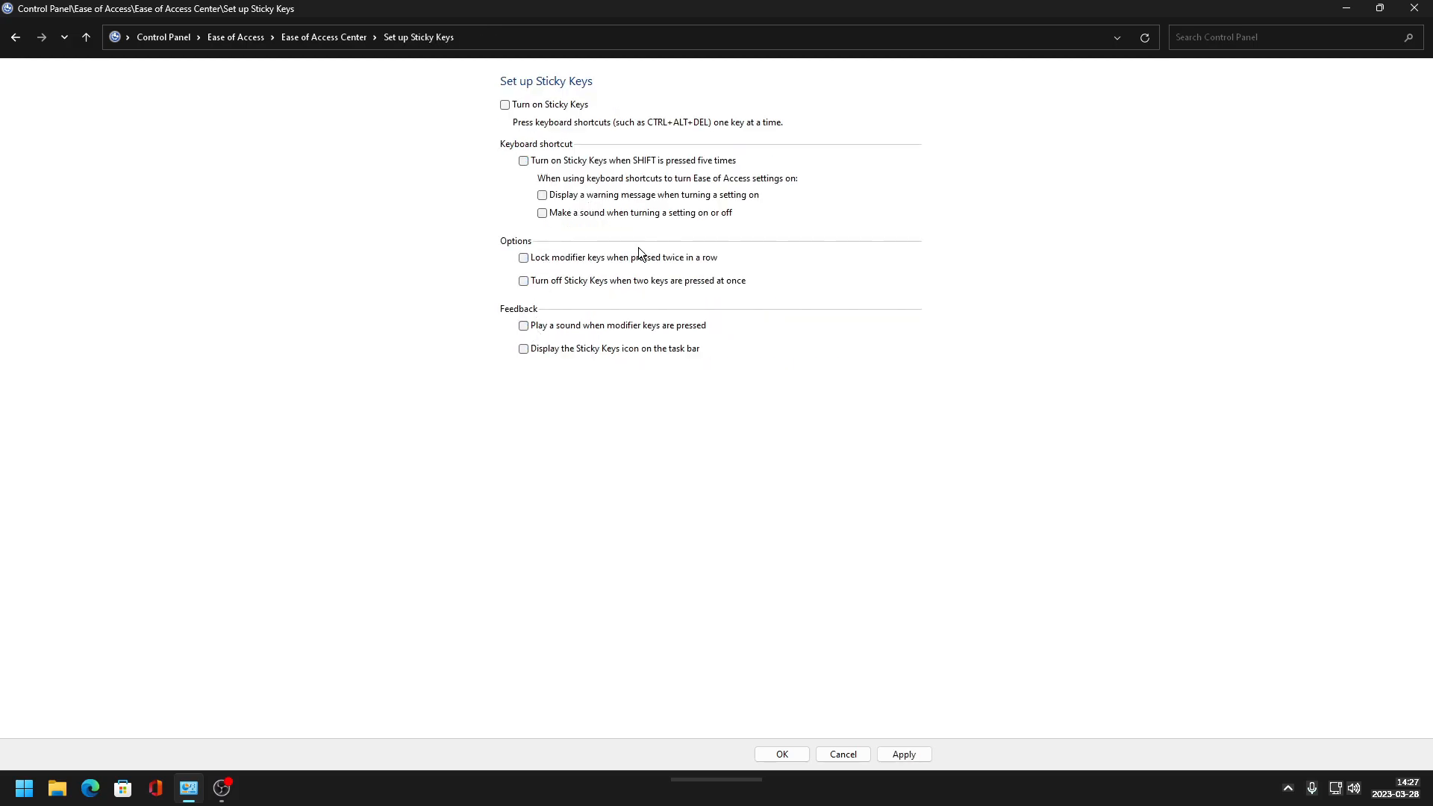
left_click(782, 754)
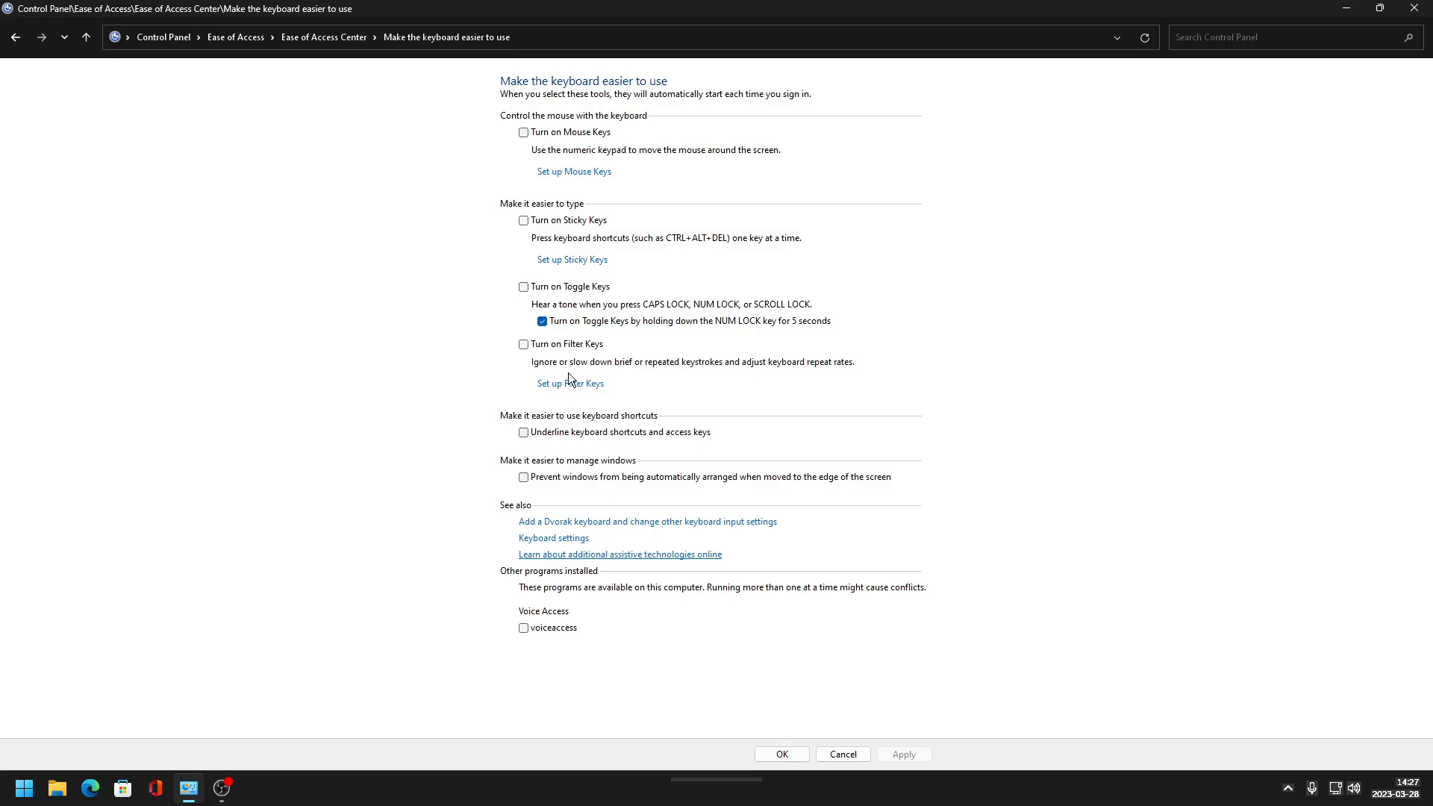
left_click(578, 260)
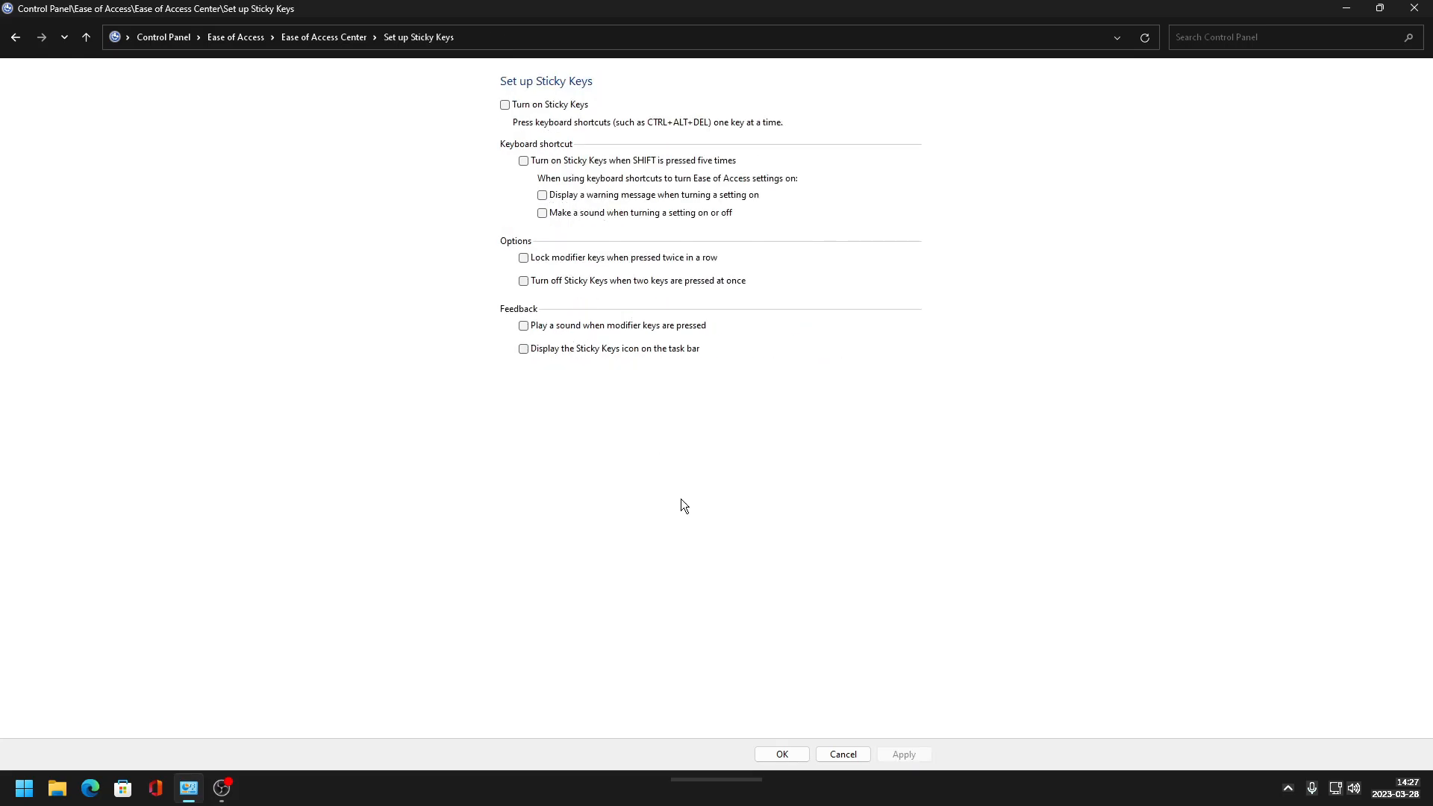
left_click(782, 754)
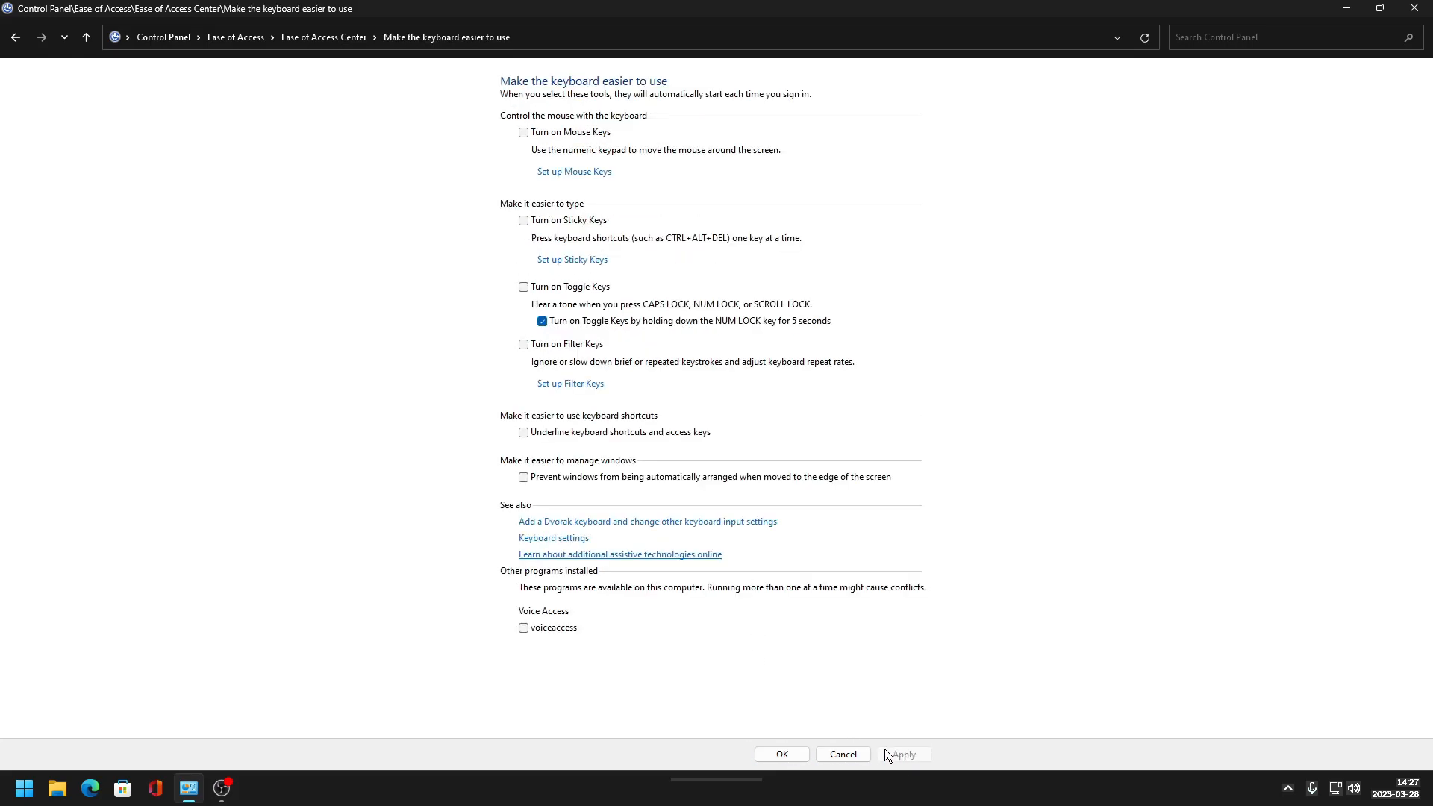
- In Filter Keys setup, turn off the Filter Keys taskbar icon and confirm the settings
left_click(570, 384)
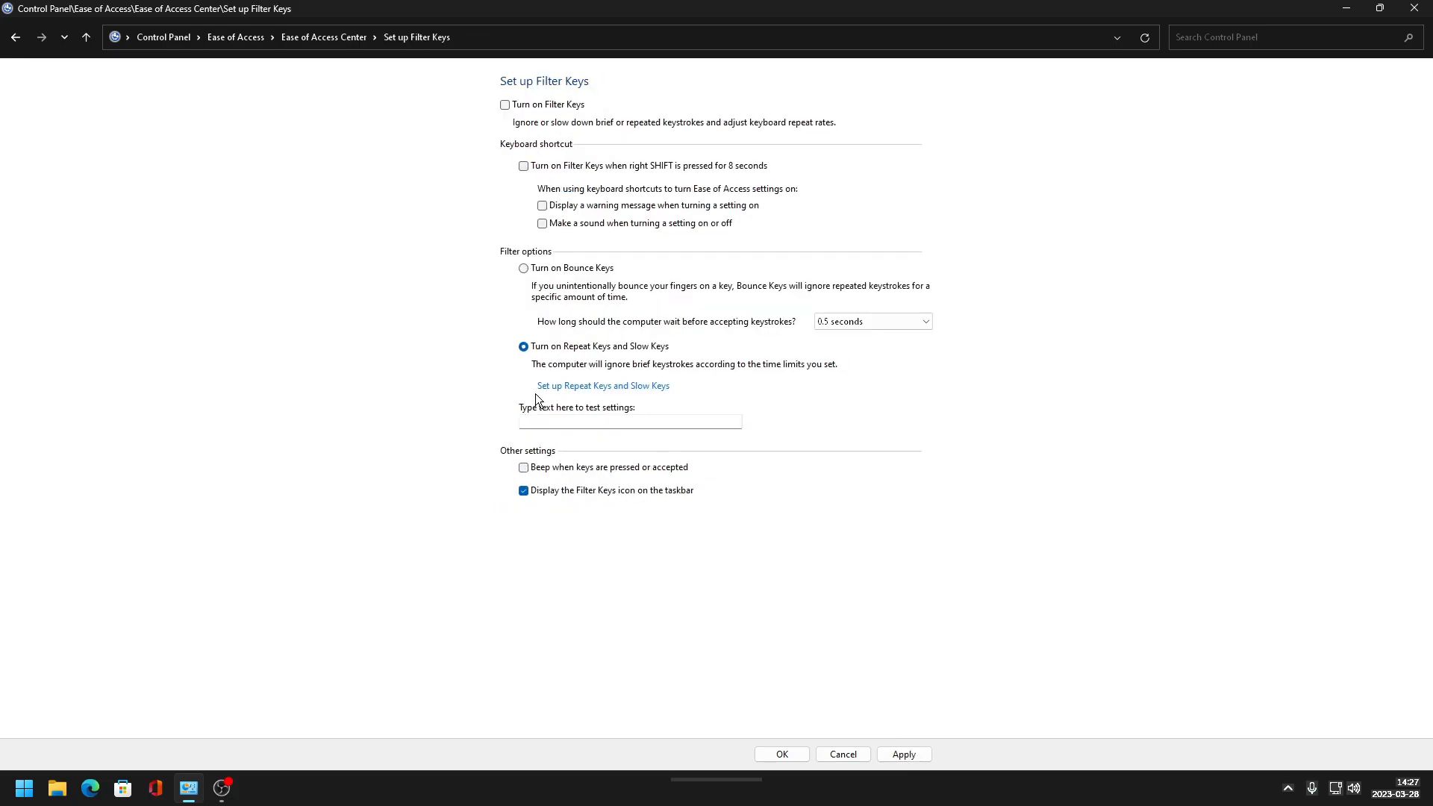
left_click(538, 494)
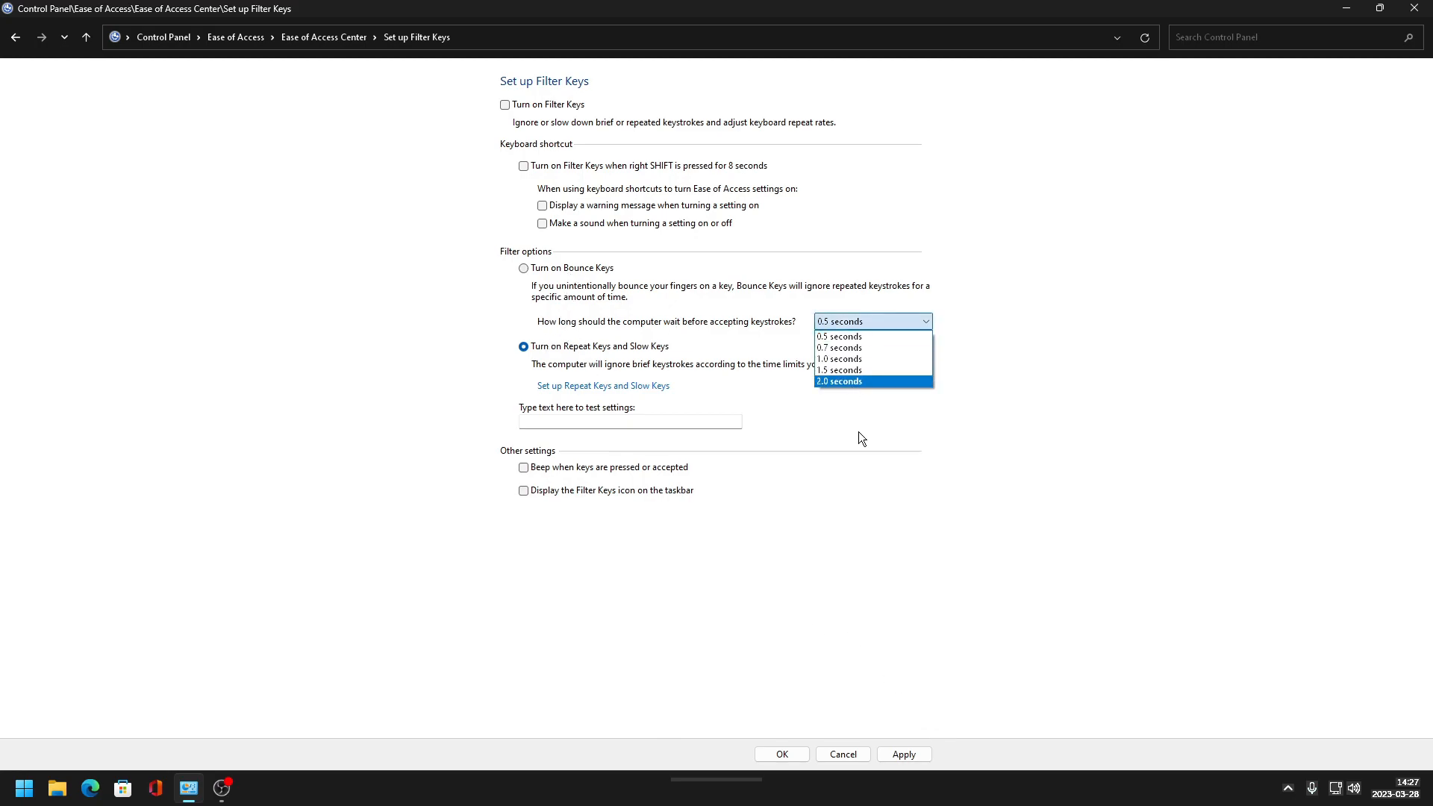
left_click(853, 390)
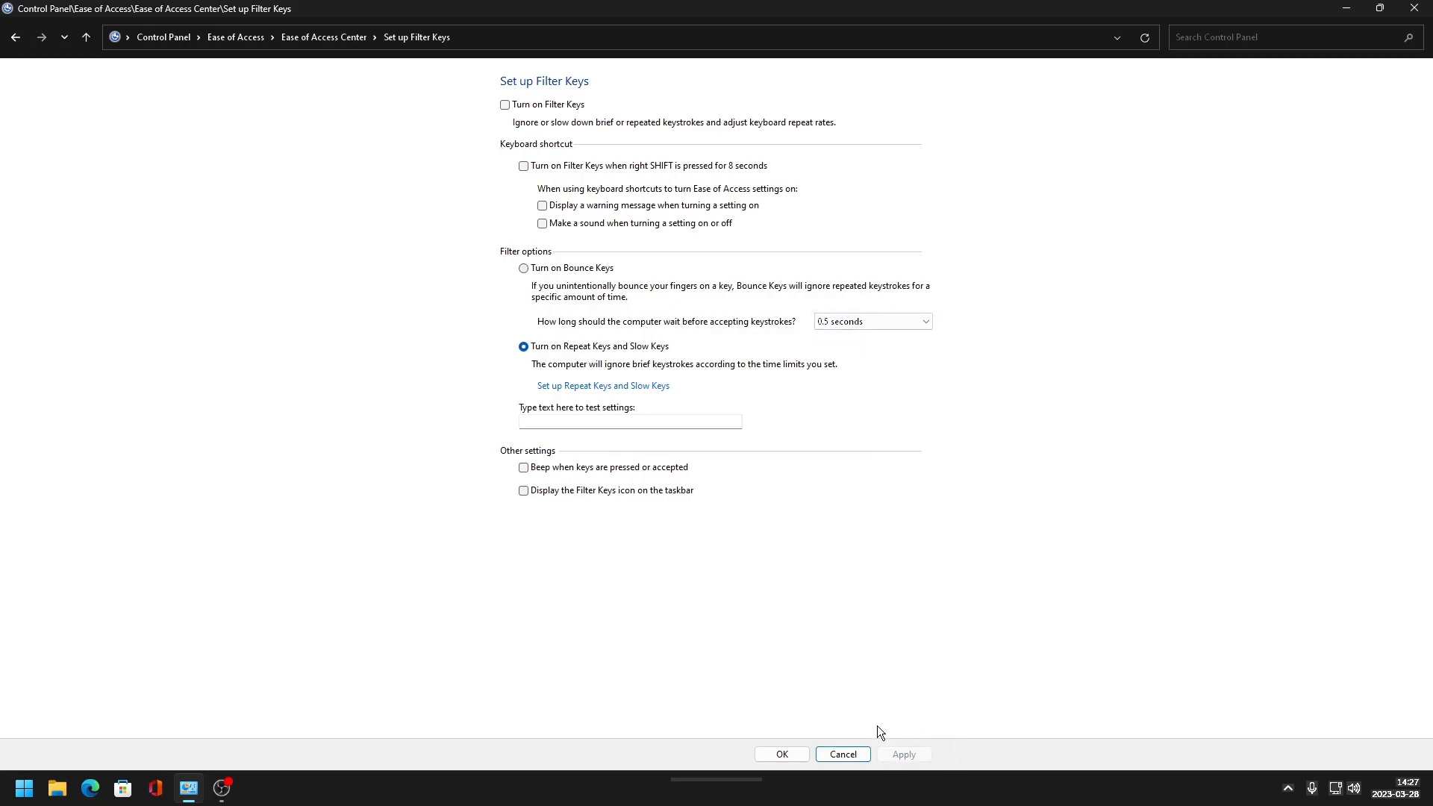
left_click(616, 387)
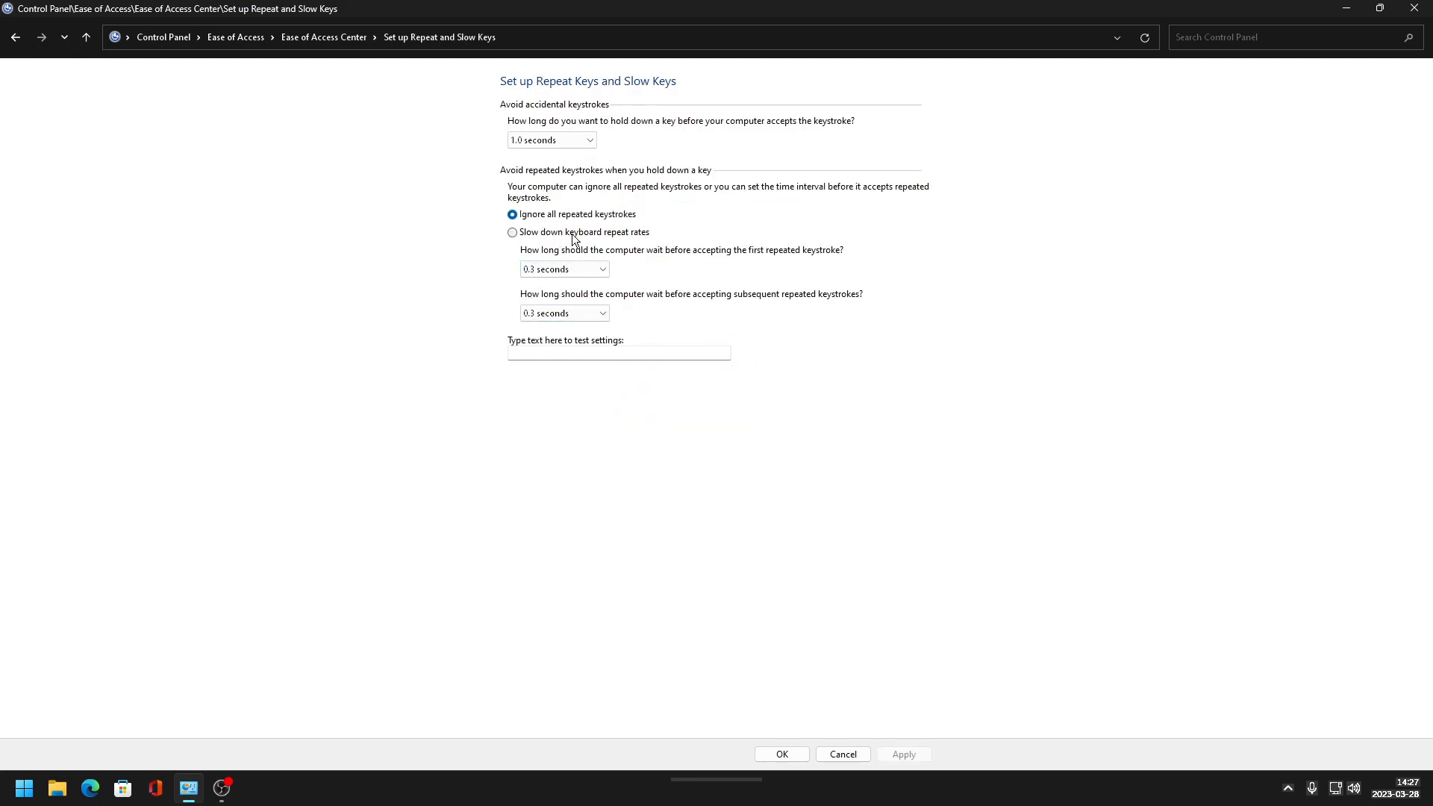
left_click(776, 755)
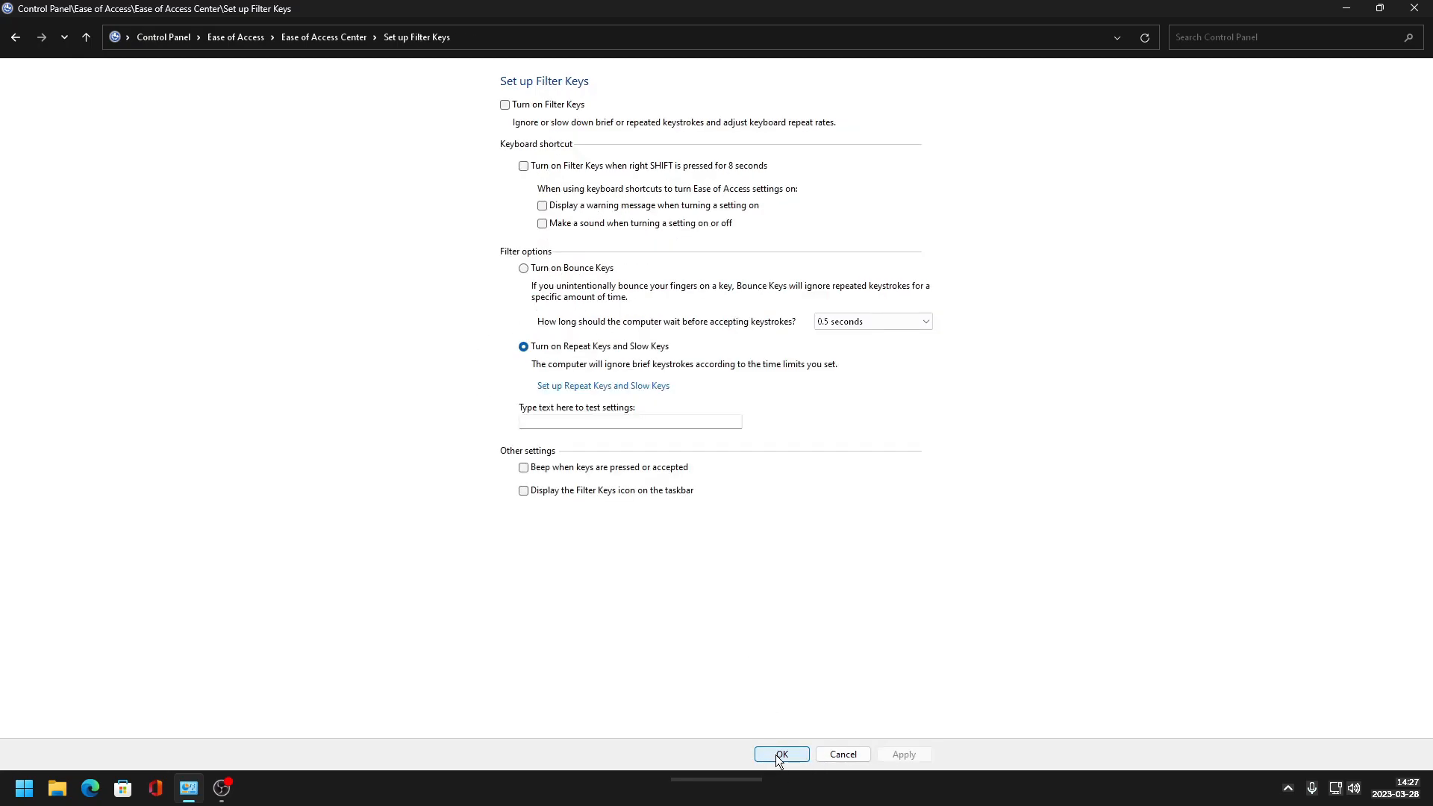
left_click(776, 755)
left_click(765, 756)
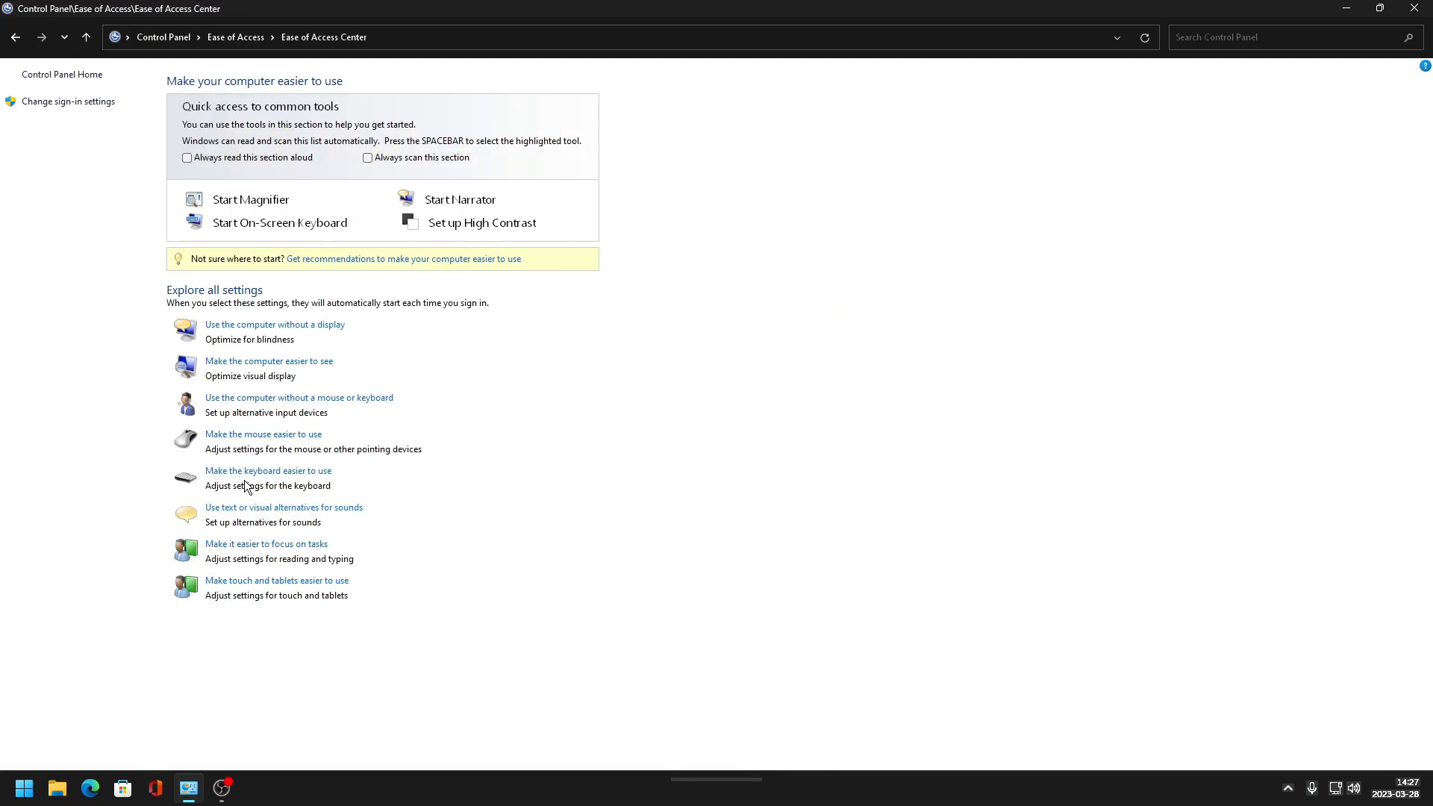
- Review and confirm the sound alternatives and focus-on-tasks accessibility pages
left_click(249, 508)
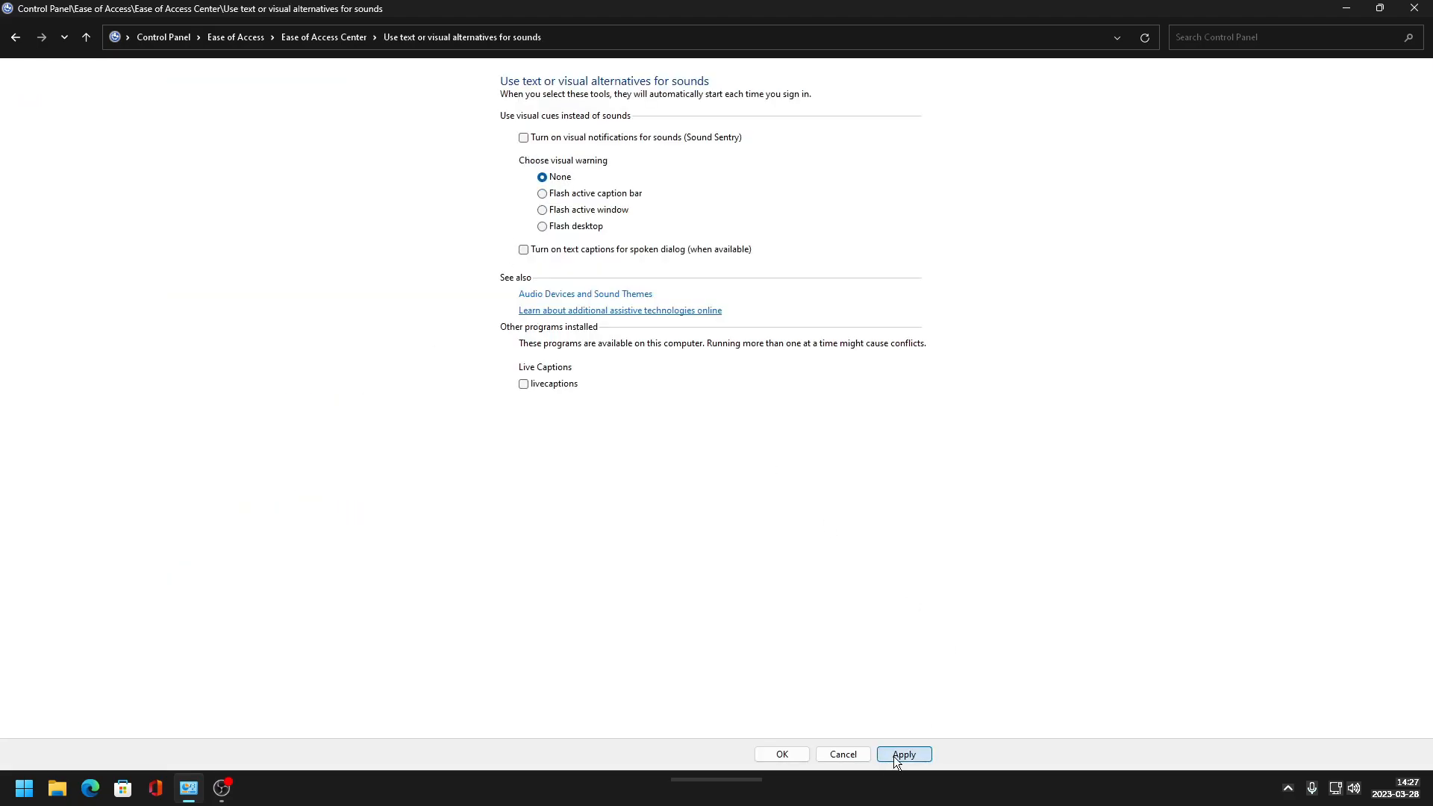
left_click(776, 754)
left_click(252, 553)
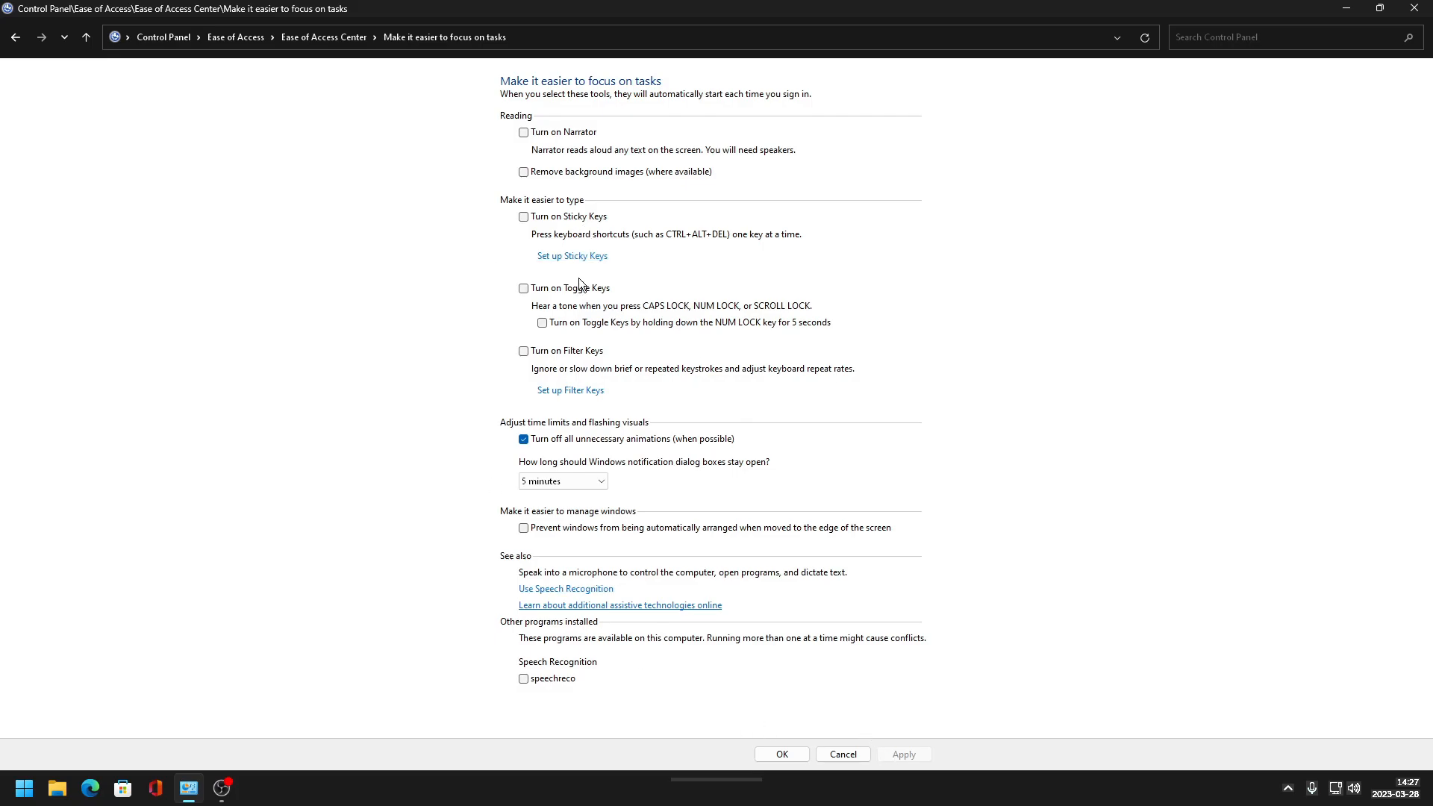
left_click(584, 390)
left_click(781, 754)
left_click(776, 754)
left_click(233, 544)
left_click(781, 754)
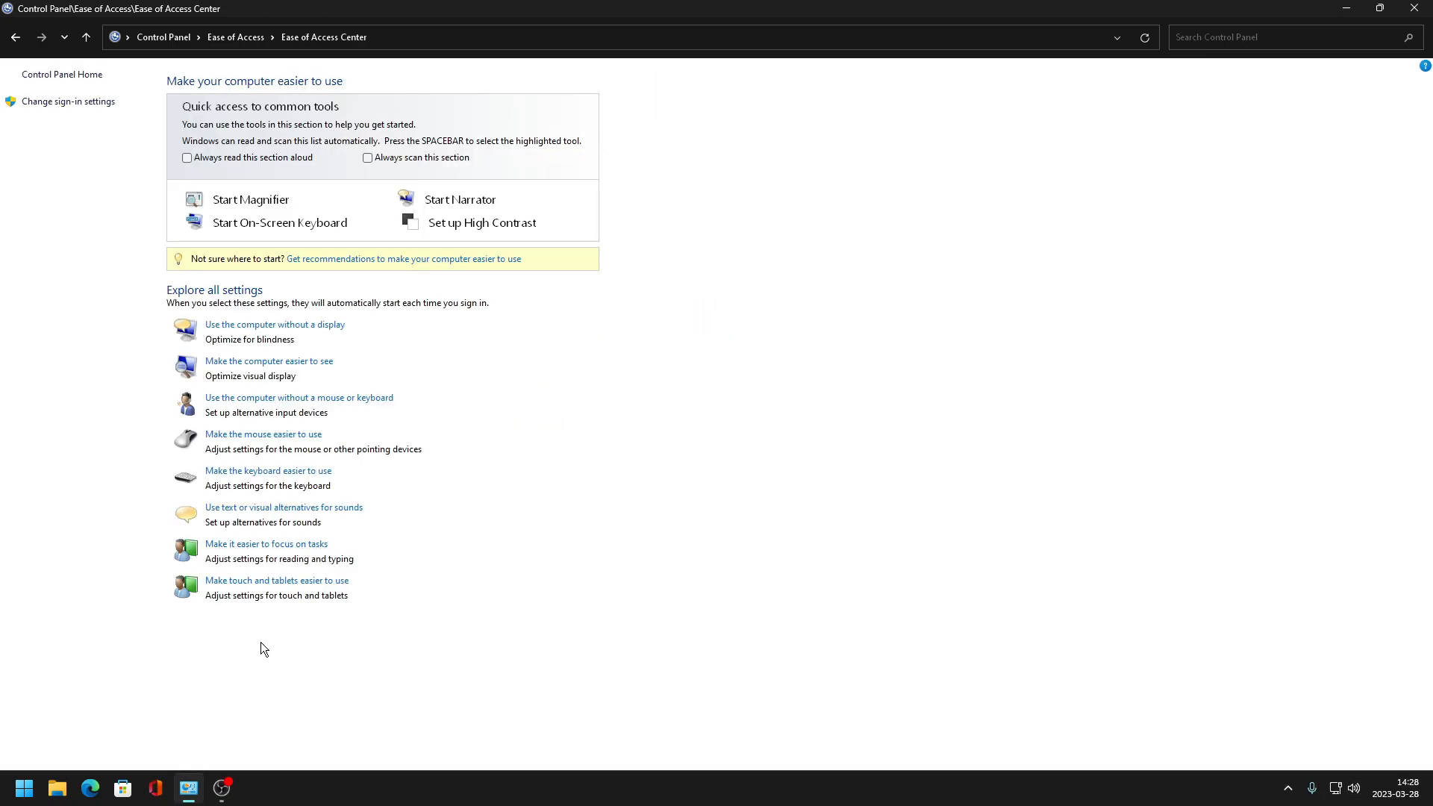
- Open touch and tablet settings and set the Windows plus Volume up accessibility tool to None
left_click(262, 579)
left_click(542, 178)
left_click(537, 191)
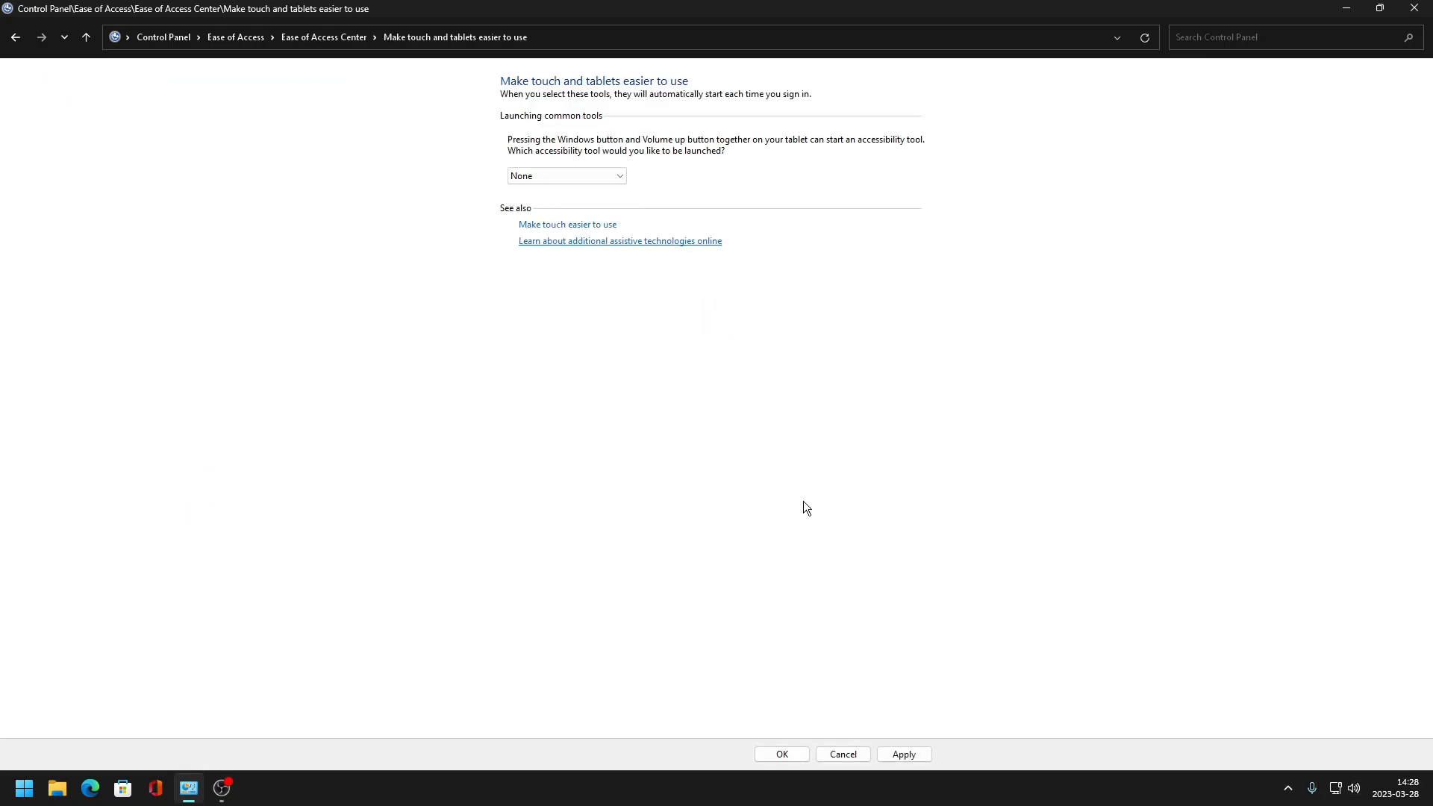
- Apply and confirm the touch and tablet accessibility setting, reopening the page once more before closing it
left_click(897, 752)
left_click(779, 753)
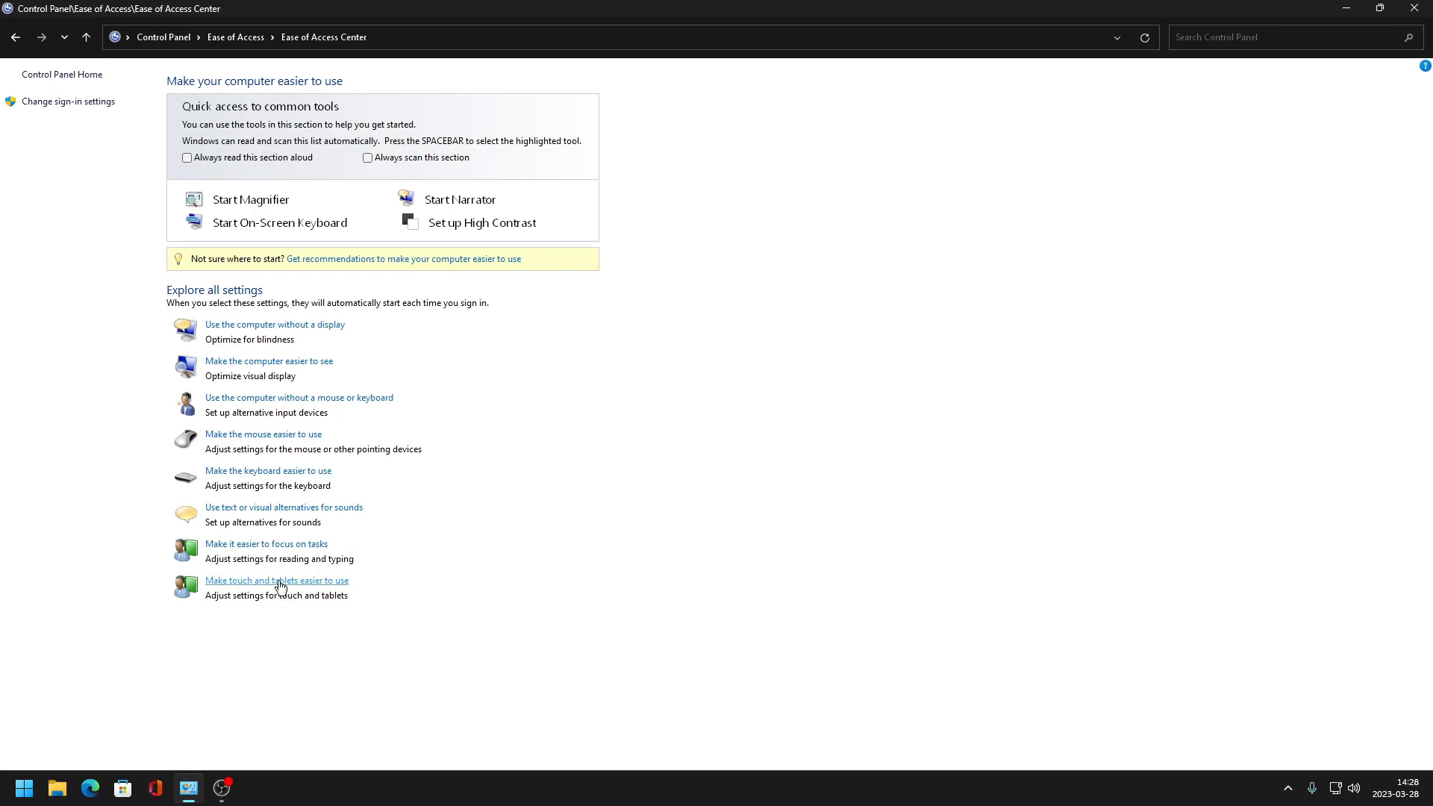
left_click(280, 587)
left_click(779, 755)
- Return to the Control Panel home and switch its view to Small icons
left_click(232, 546)
left_click(119, 34)
left_click(172, 35)
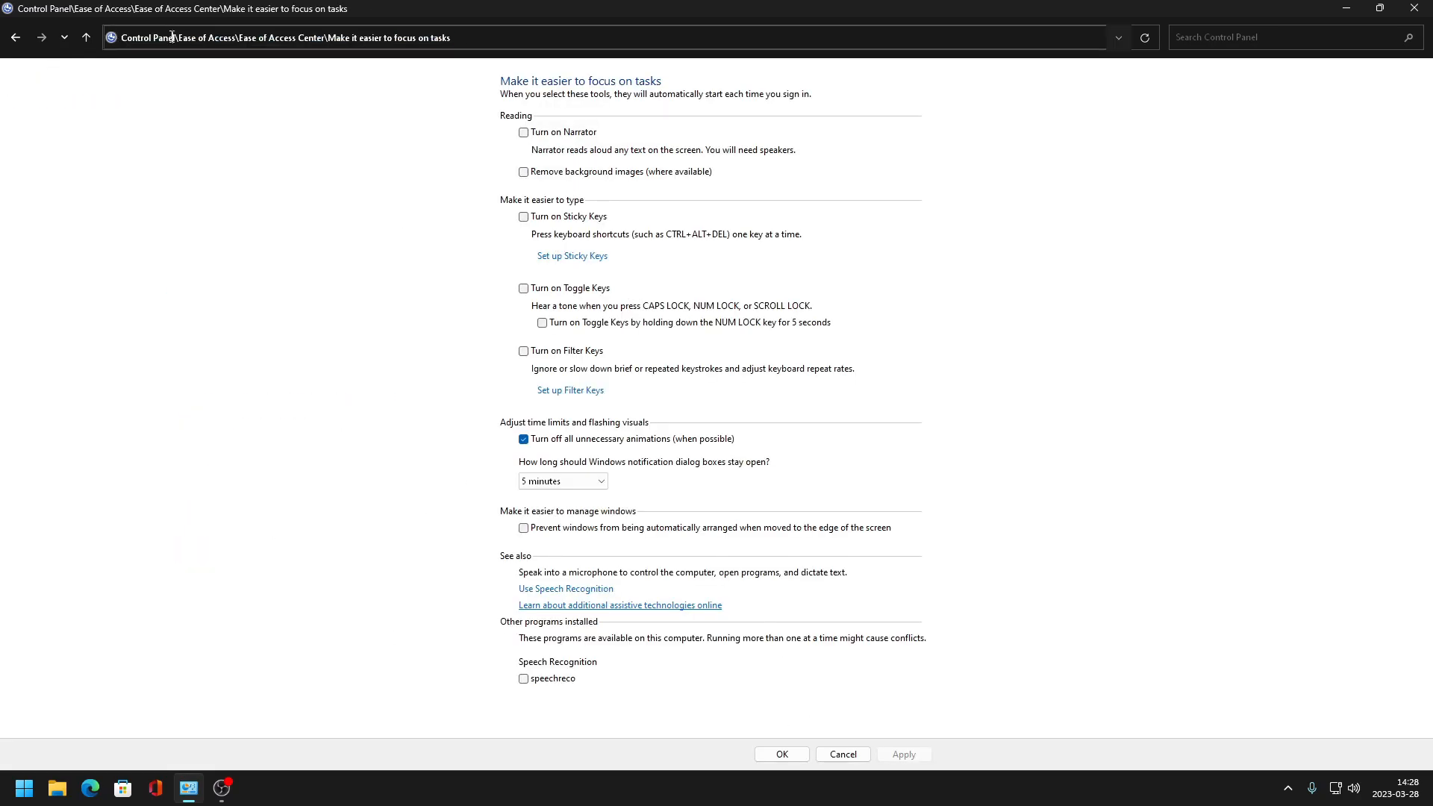
left_click(16, 38)
left_click(156, 38)
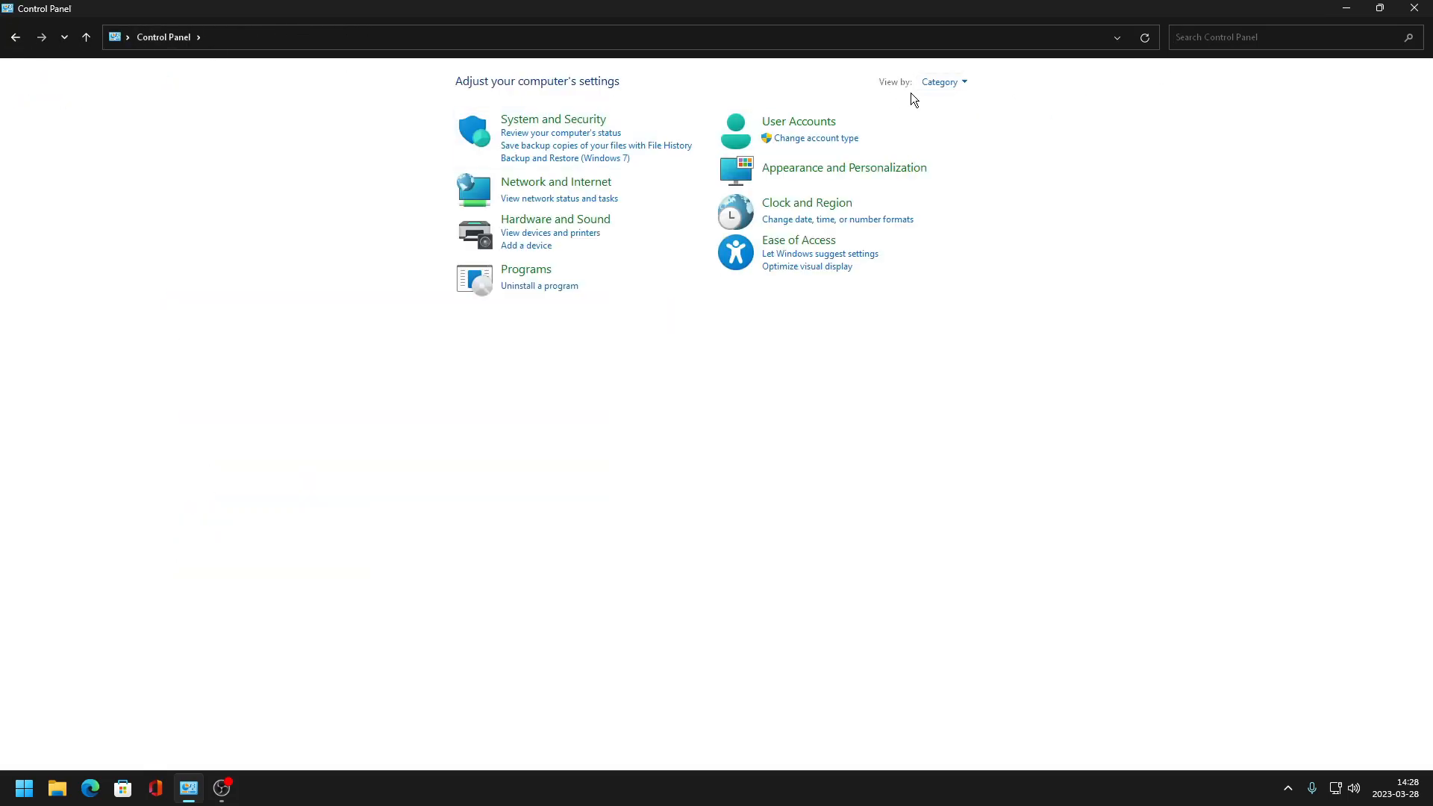
left_click(942, 82)
left_click(979, 144)
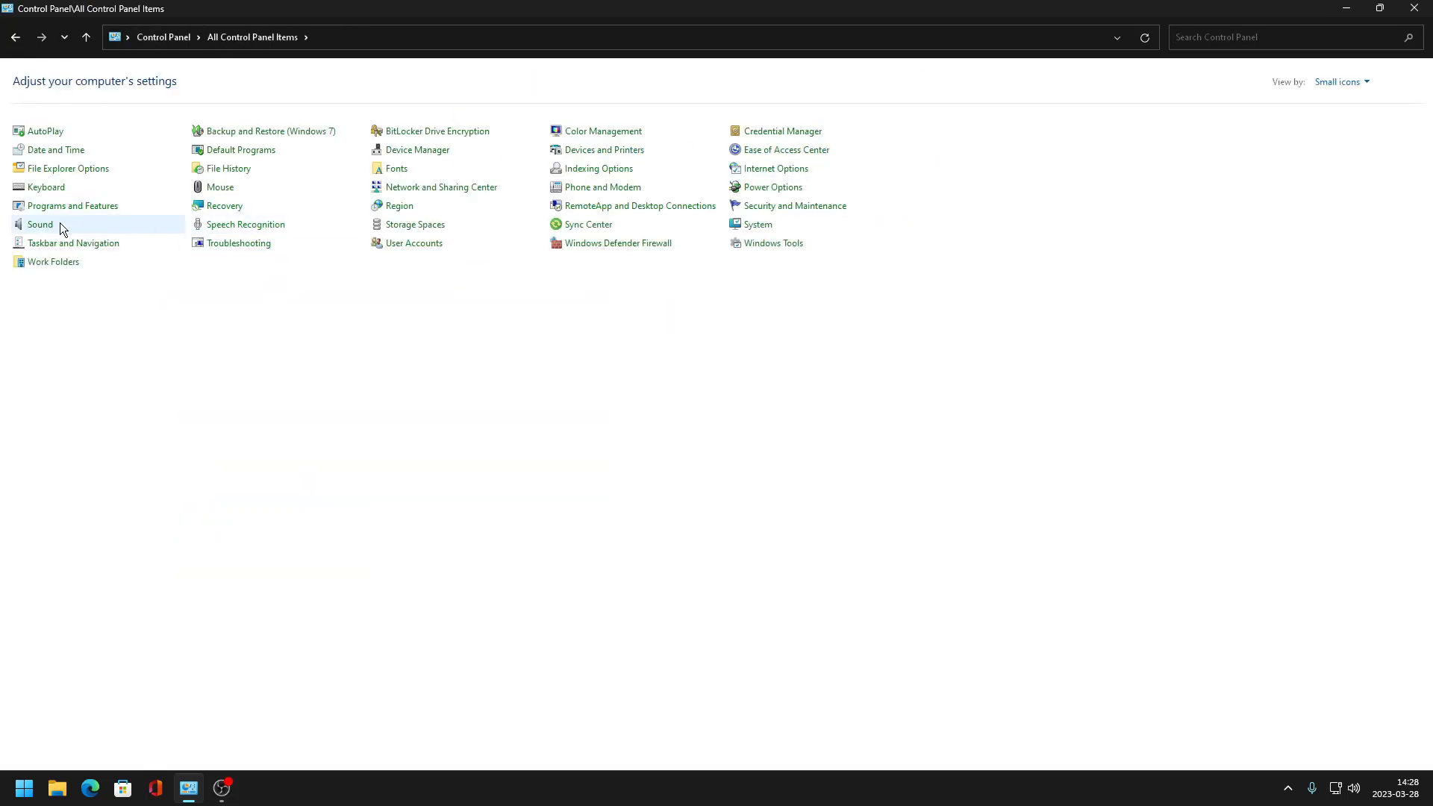
- In Keyboard Properties, set repeat delay to Short, repeat rate to Fast and cursor blink rate to None, and confirm
left_click(46, 188)
left_click(258, 118)
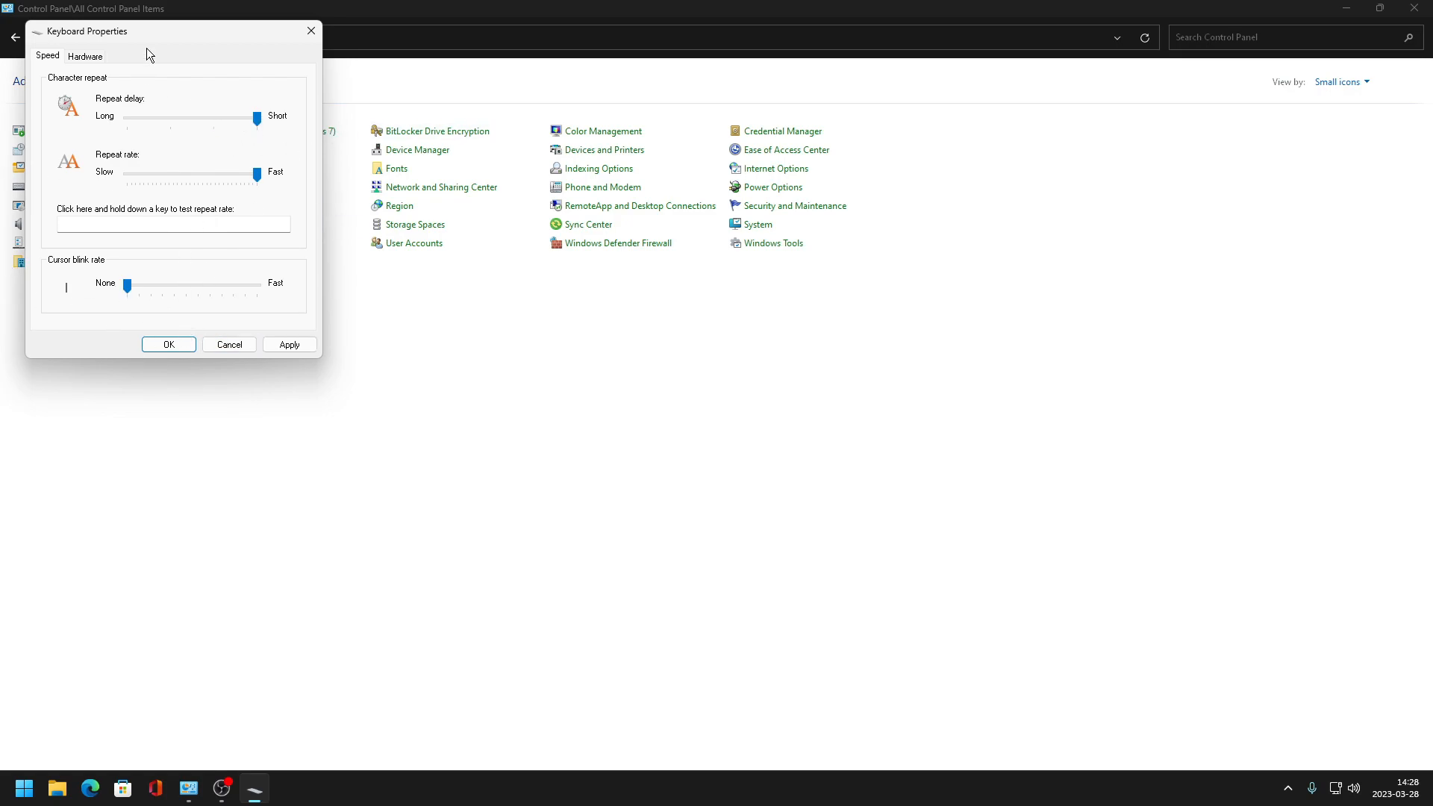
left_click_drag(152, 33, 567, 165)
left_click(585, 477)
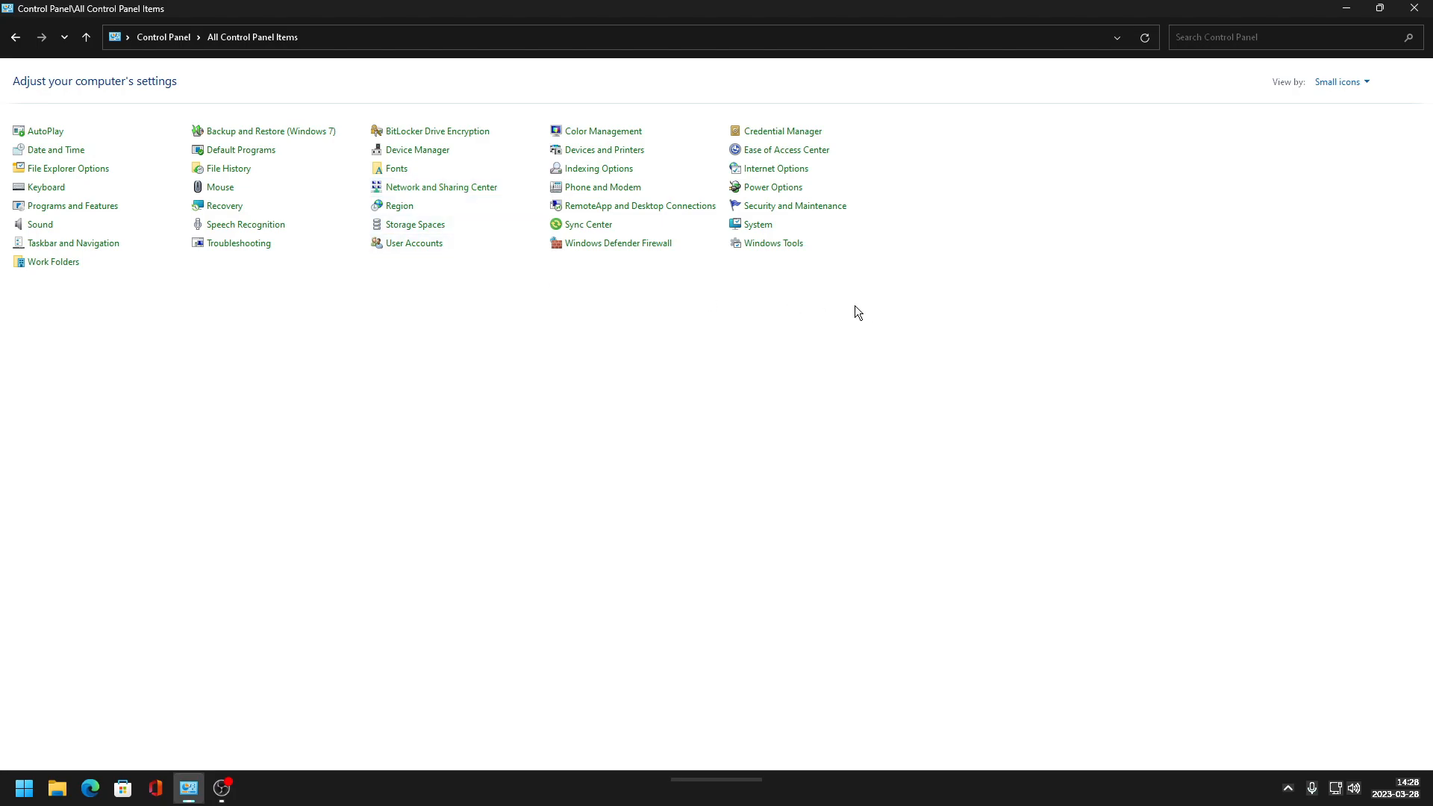
- Close Control Panel and pin the Recycle Bin to Quick access from the desktop
left_click(180, 40)
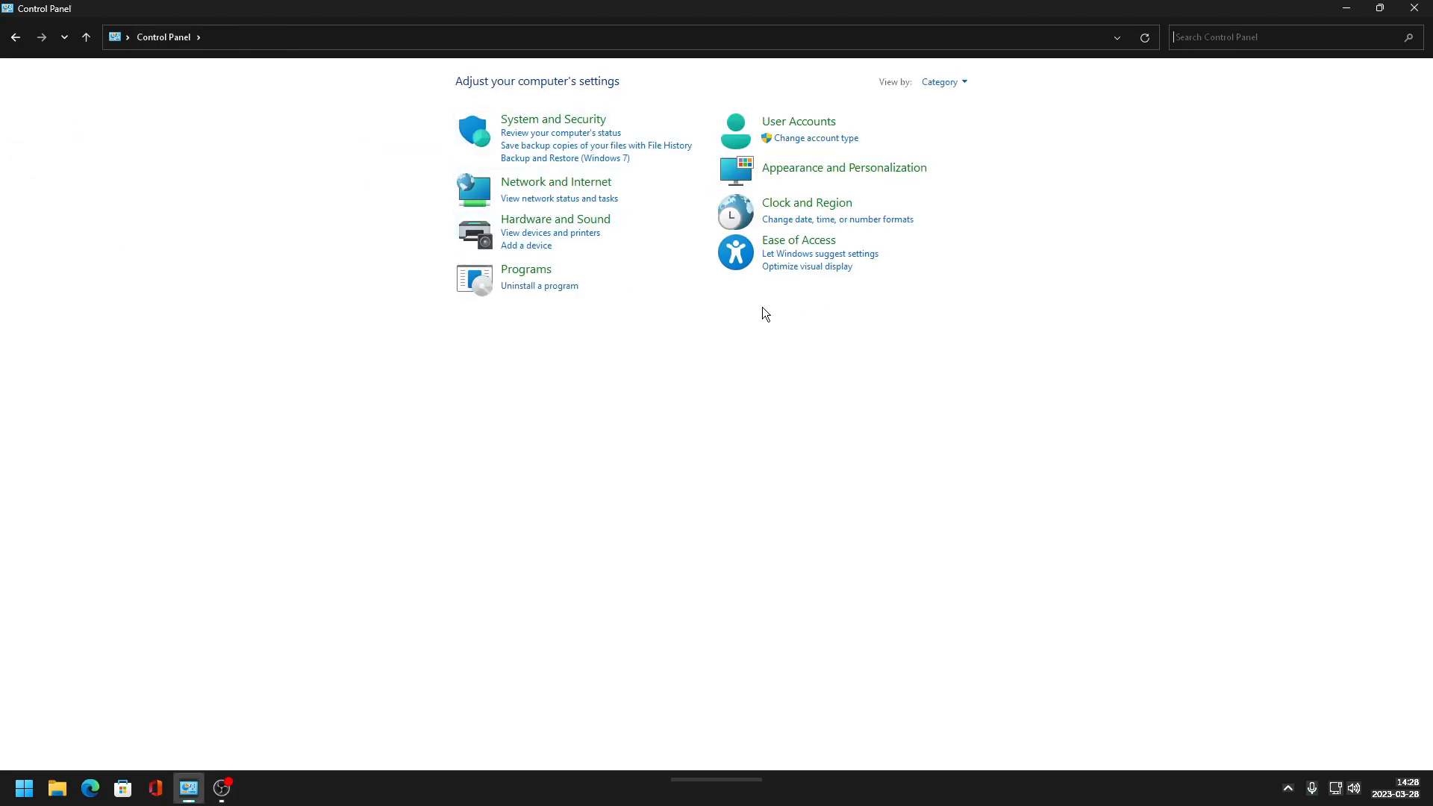
left_click(1414, 8)
right_click(19, 88)
left_click(96, 116)
right_click(9, 91)
right_click(18, 84)
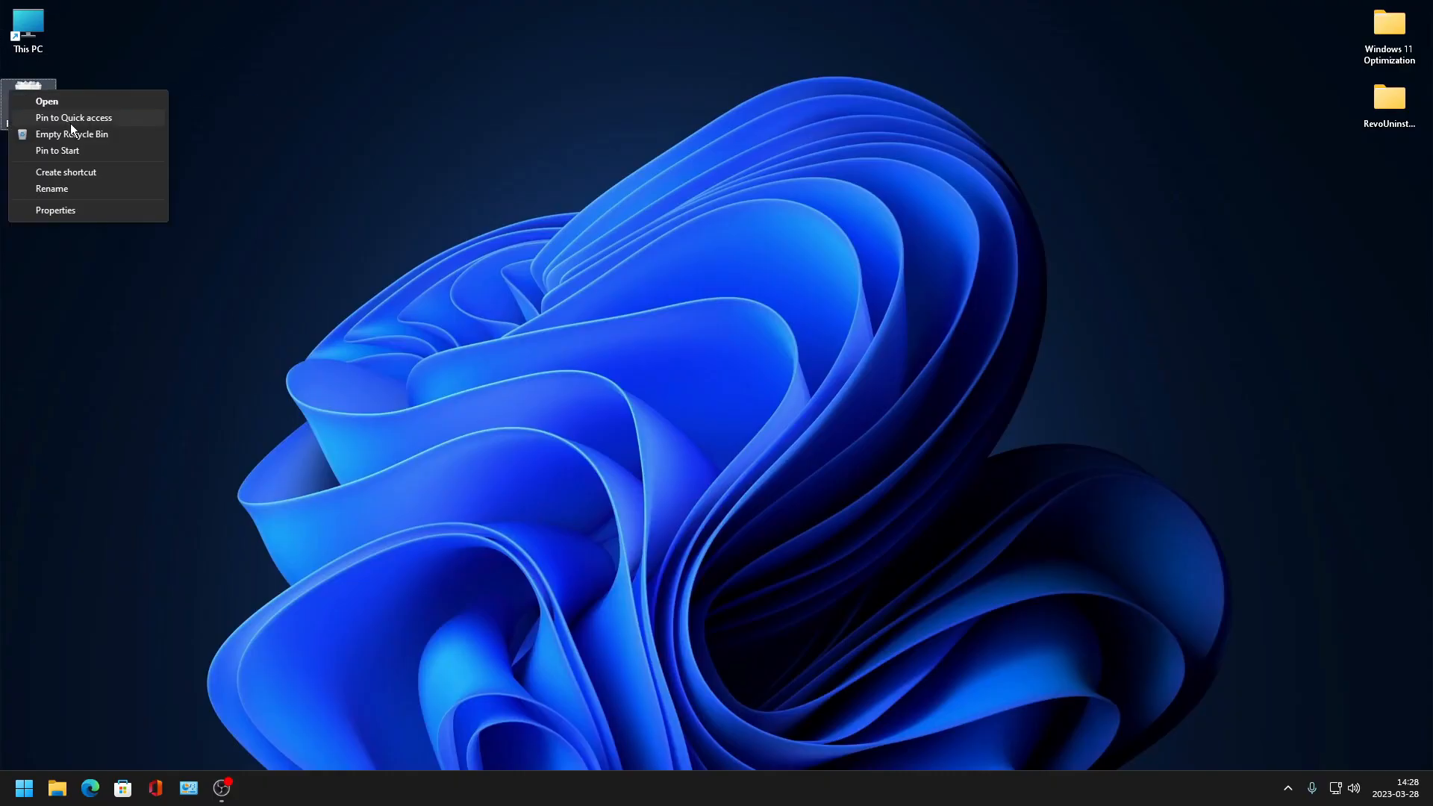
left_click(96, 115)
left_click(776, 404)
- Open This PC, open the Windows 11 (C:) drive properties and turn off content indexing for the drive
double_click(30, 28)
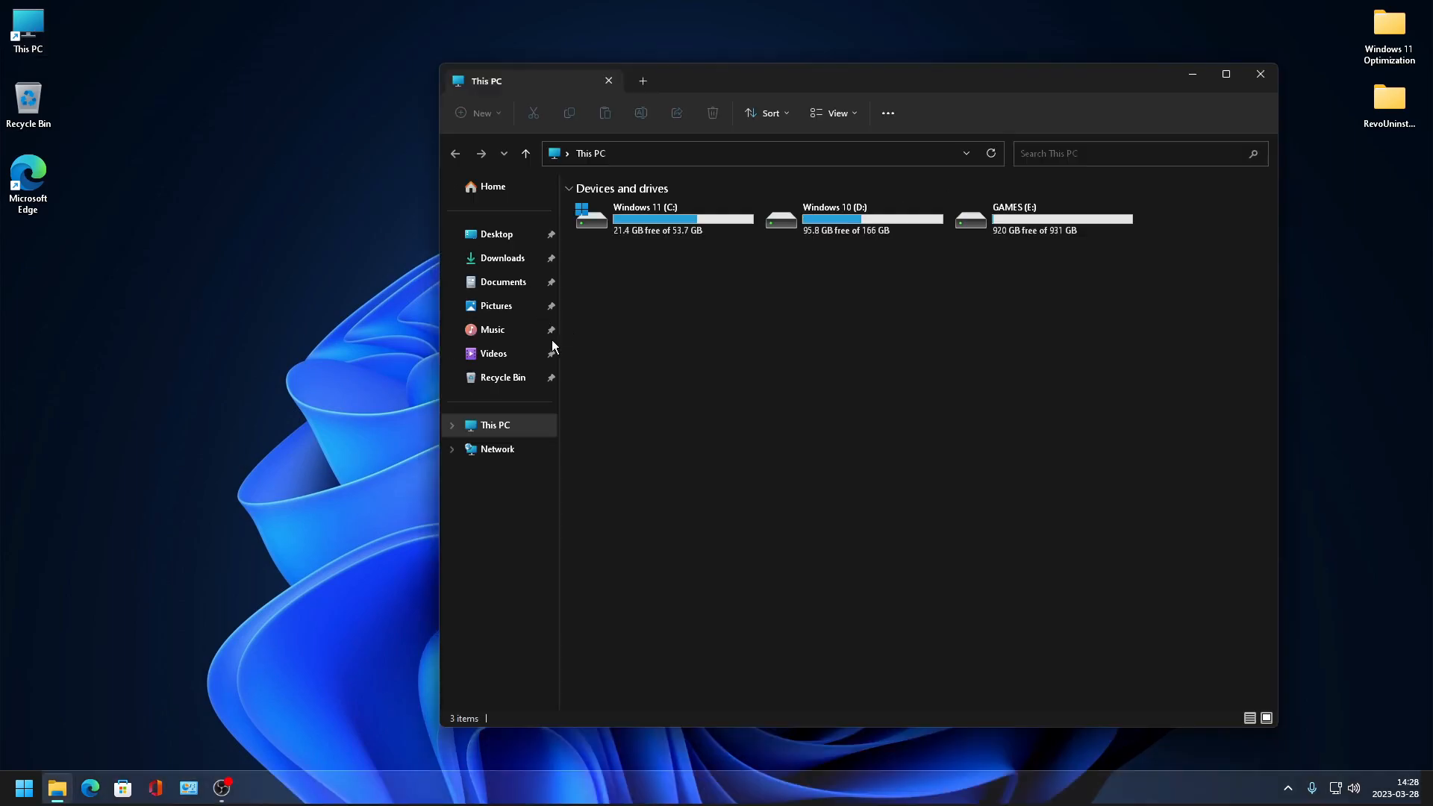
right_click(436, 204)
key("Escape")
key("ctrl+a")
right_click(457, 212)
left_click(414, 230)
right_click(414, 231)
left_click(482, 511)
left_click(439, 540)
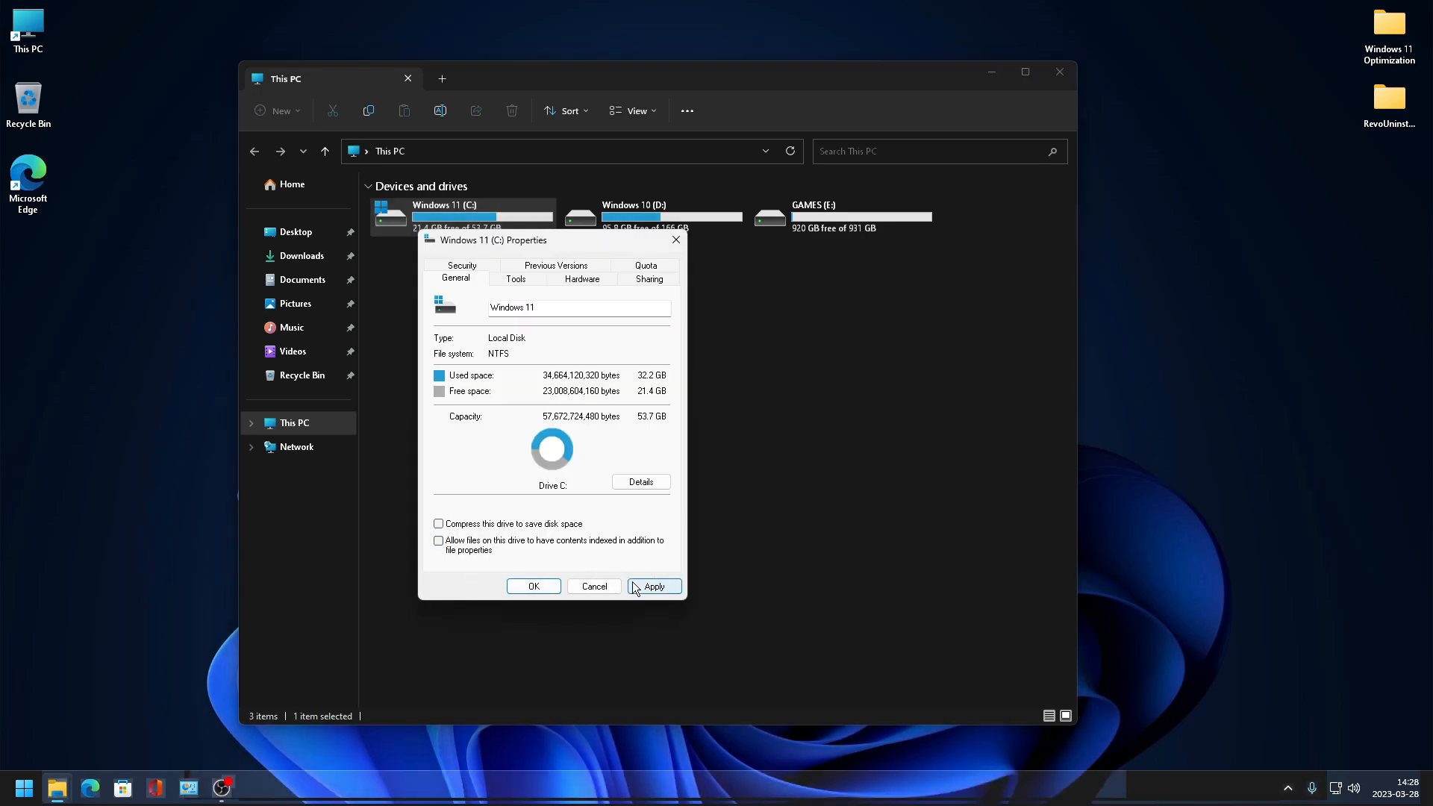
- Apply the indexing change to the drive, continuing with administrator permission and ignoring all errors, then close the dialogs
left_click(654, 586)
left_click(627, 431)
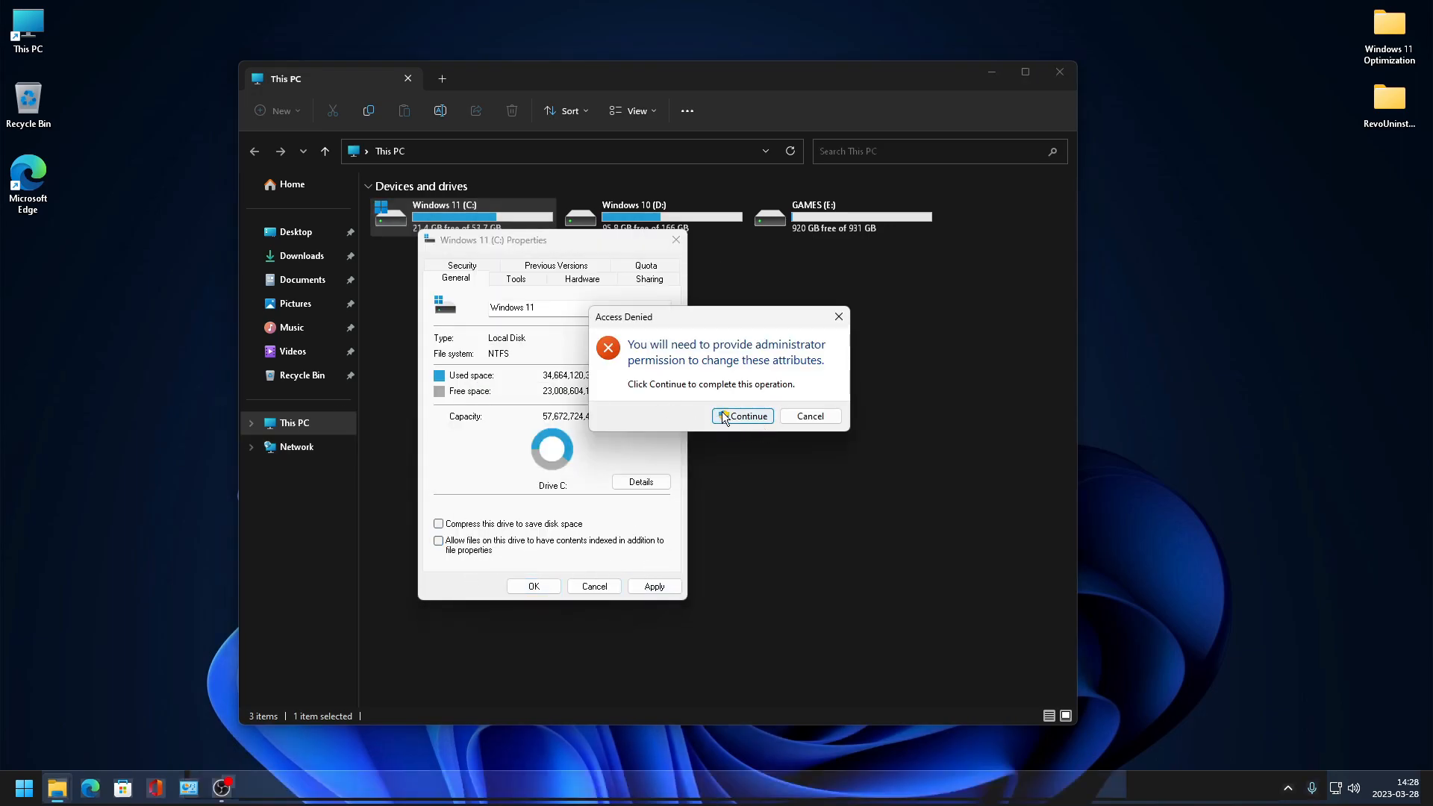
left_click(713, 409)
left_click(693, 480)
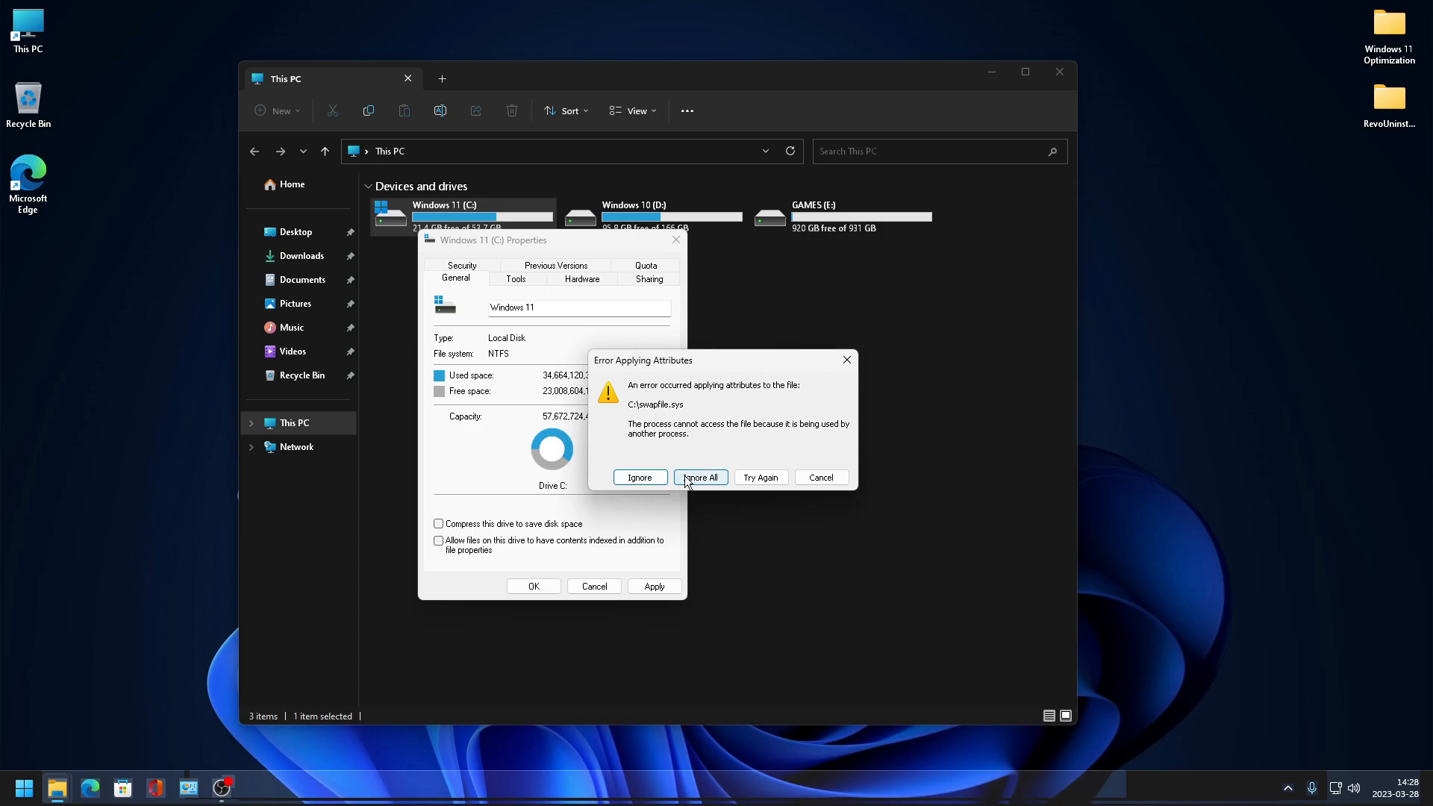
left_click(692, 478)
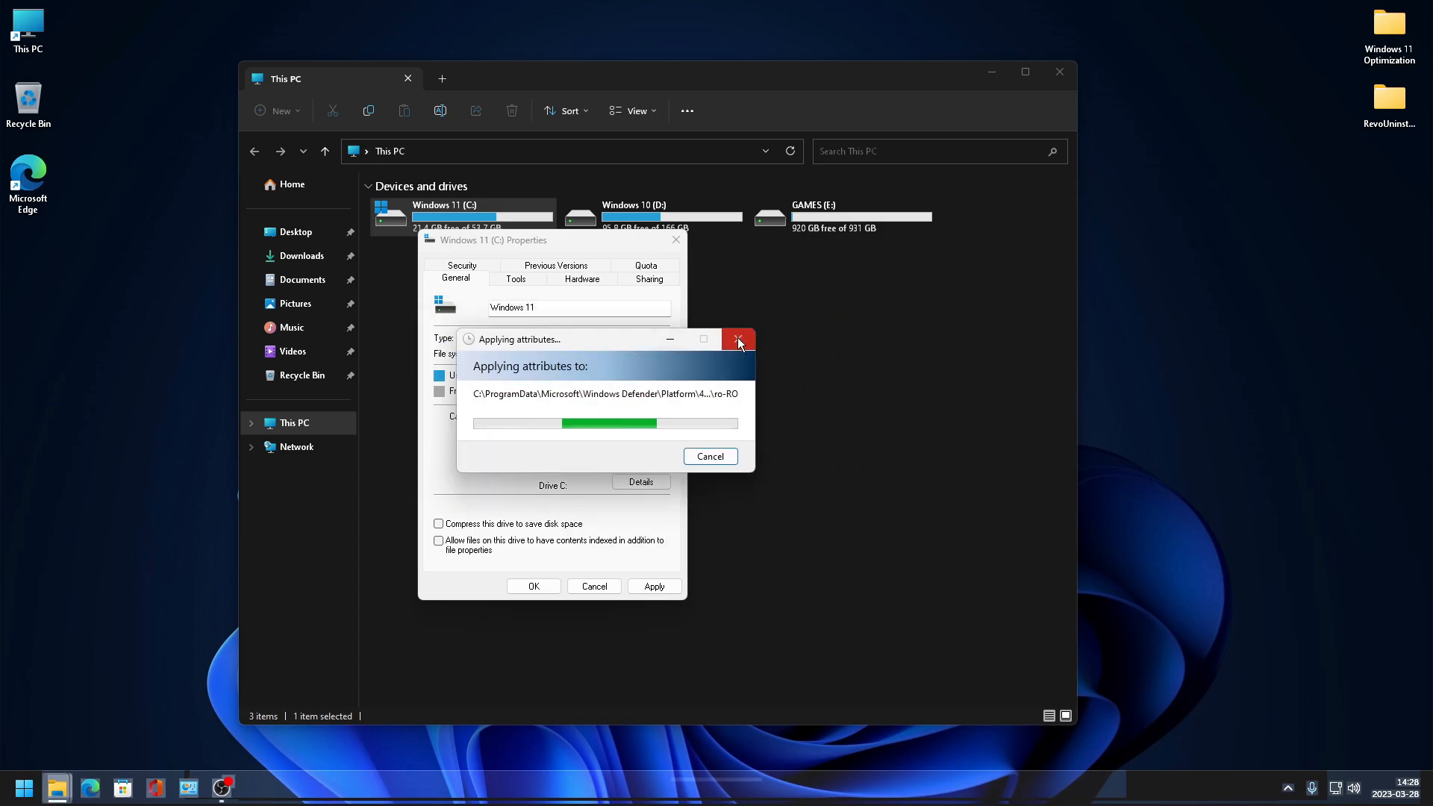
left_click(739, 338)
left_click(675, 240)
- Reopen the C: drive properties to check the indexing option, then close them
right_click(571, 364)
left_click(626, 420)
right_click(470, 221)
left_click(521, 496)
right_click(467, 227)
left_click(511, 504)
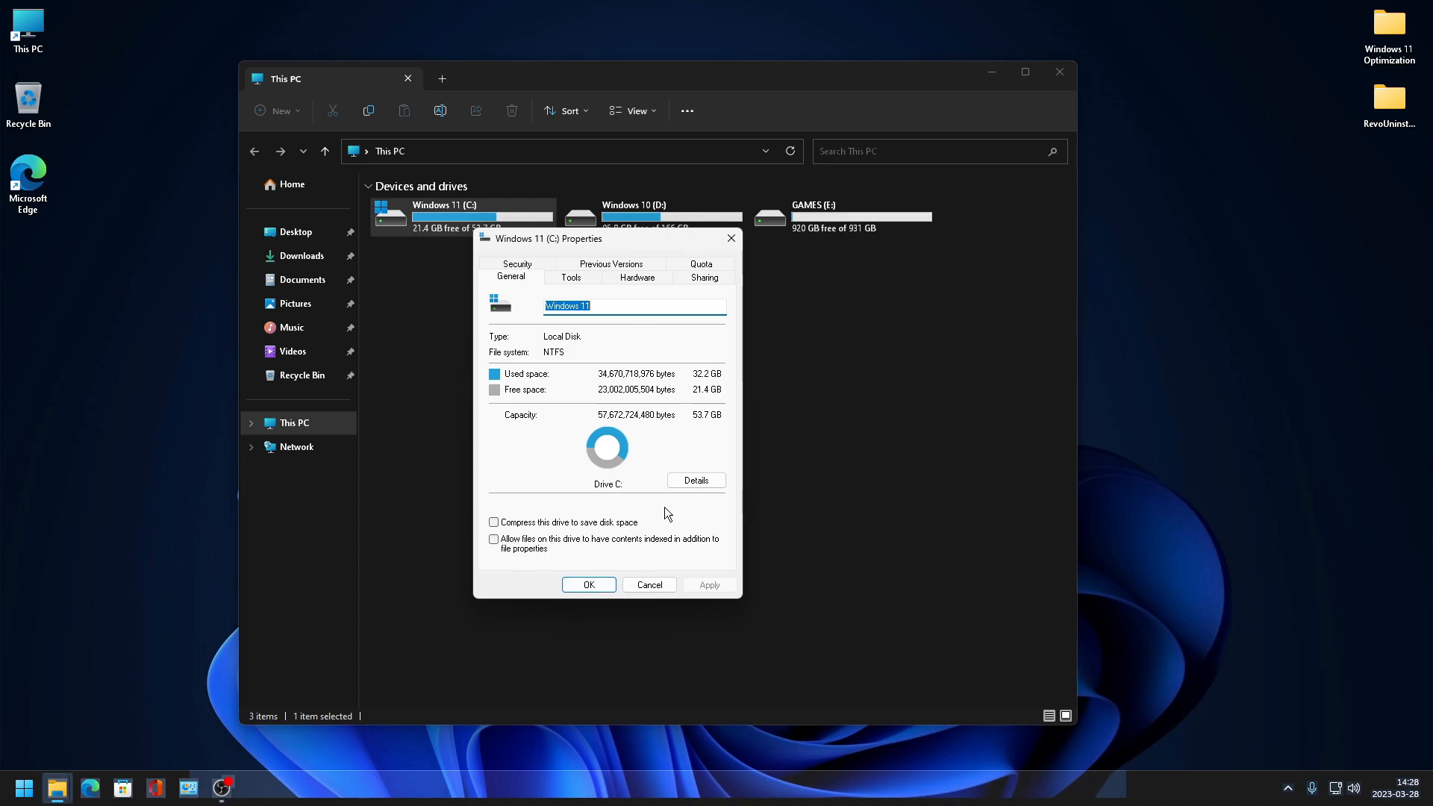
left_click(583, 589)
left_click(462, 351)
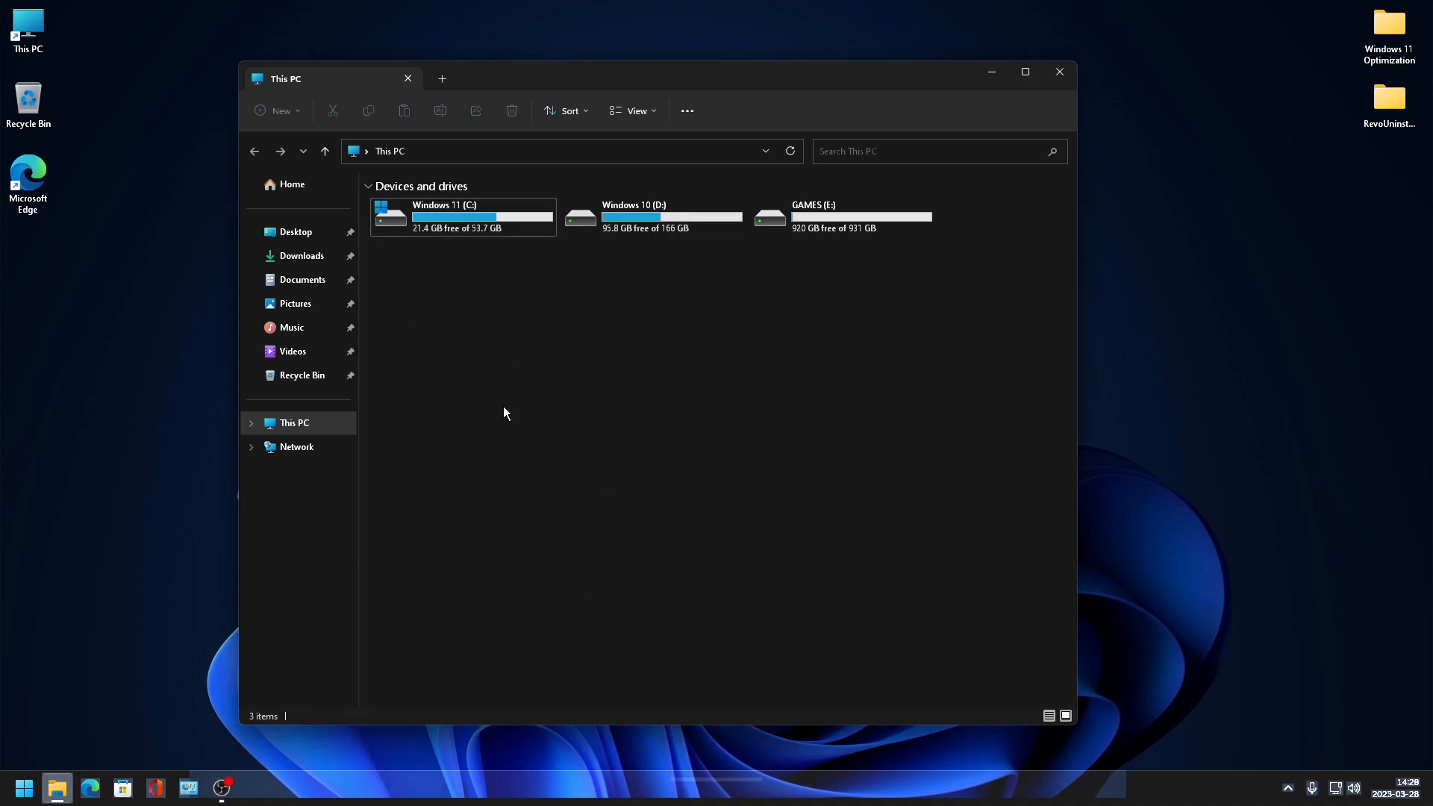
- Open Advanced system settings from This PC's properties and set visual effects to Adjust for best performance, applying it
right_click(547, 334)
left_click(576, 459)
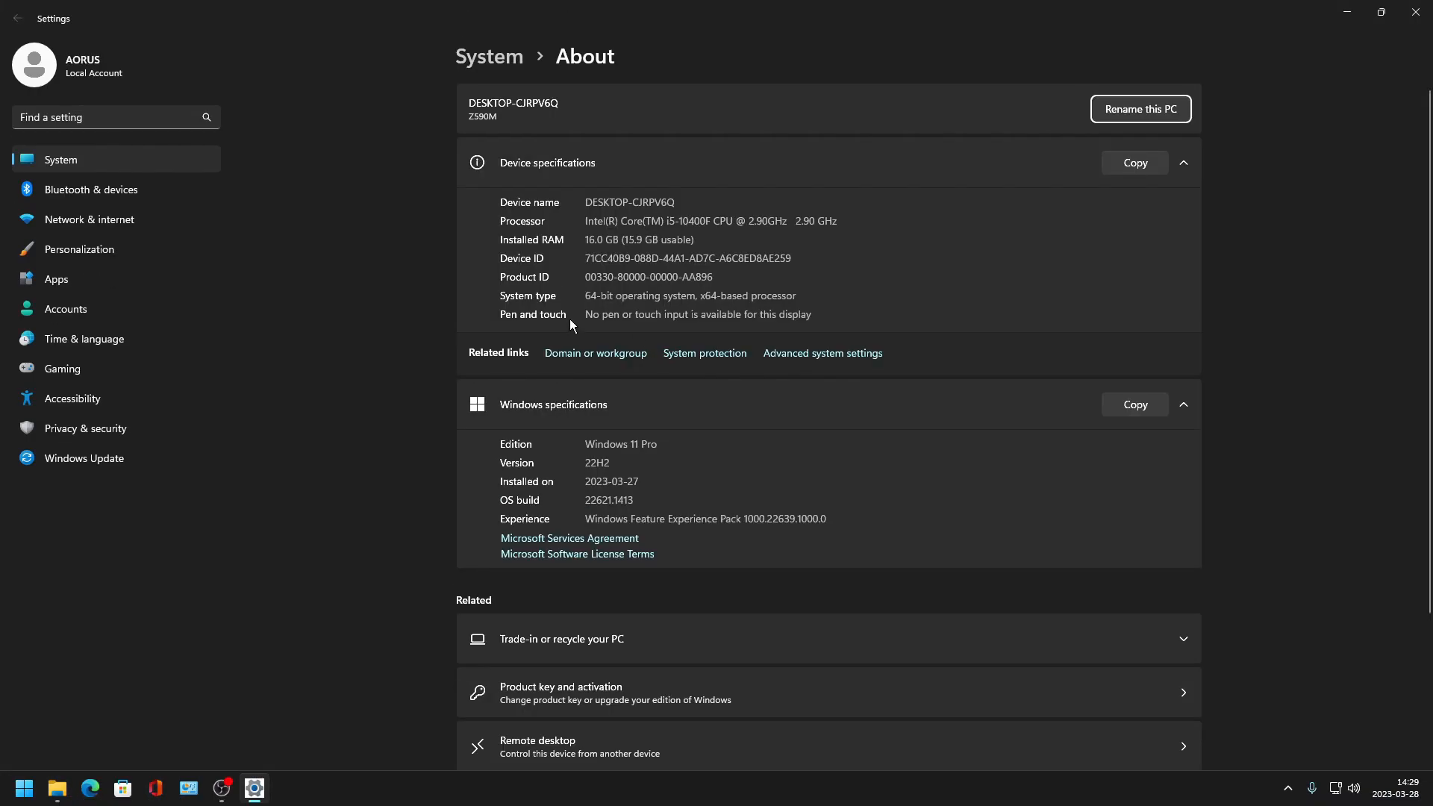
scroll(635, 332, "down", 3)
left_click(825, 162)
left_click_drag(265, 53, 497, 154)
left_click(506, 258)
left_click(356, 324)
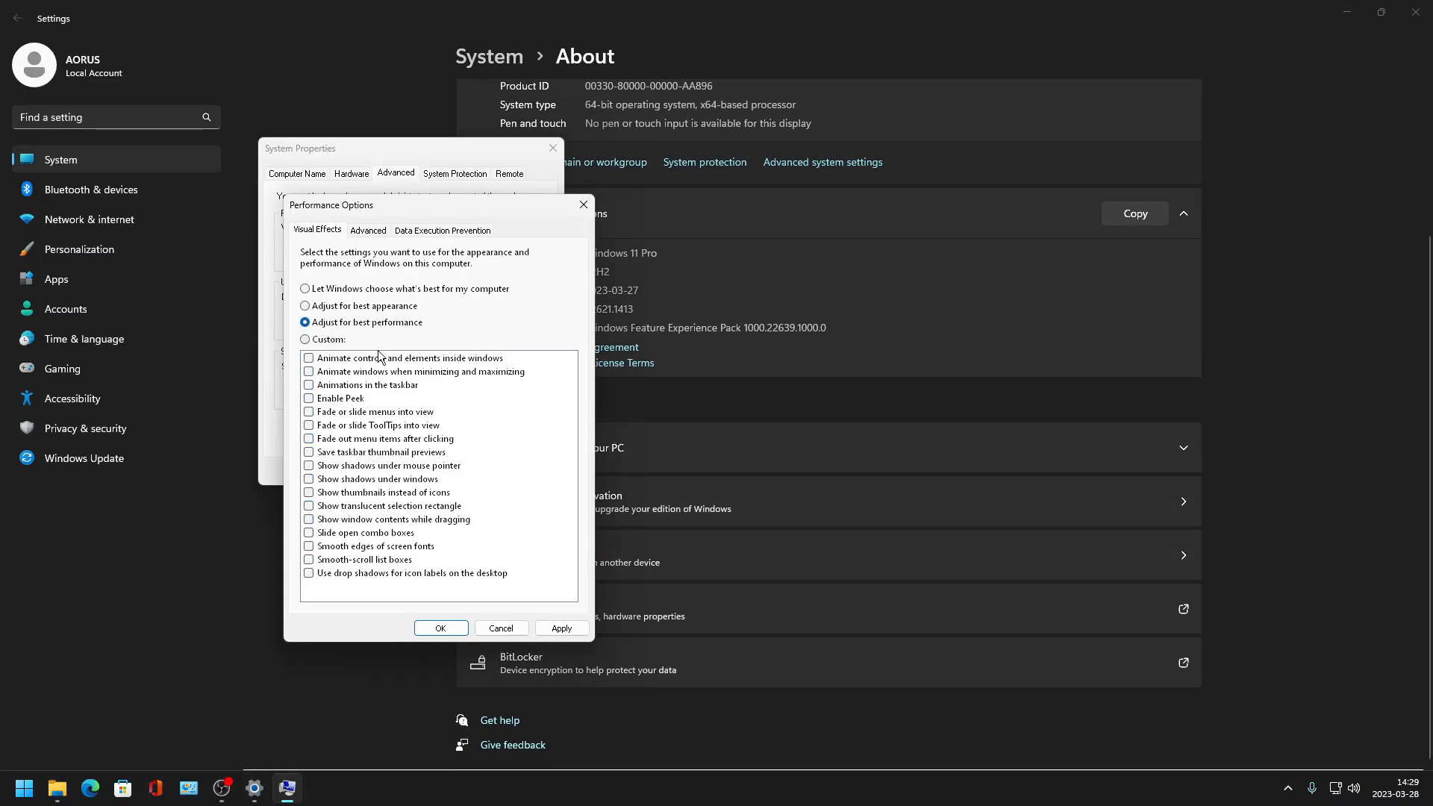
left_click(573, 625)
left_click(1059, 72)
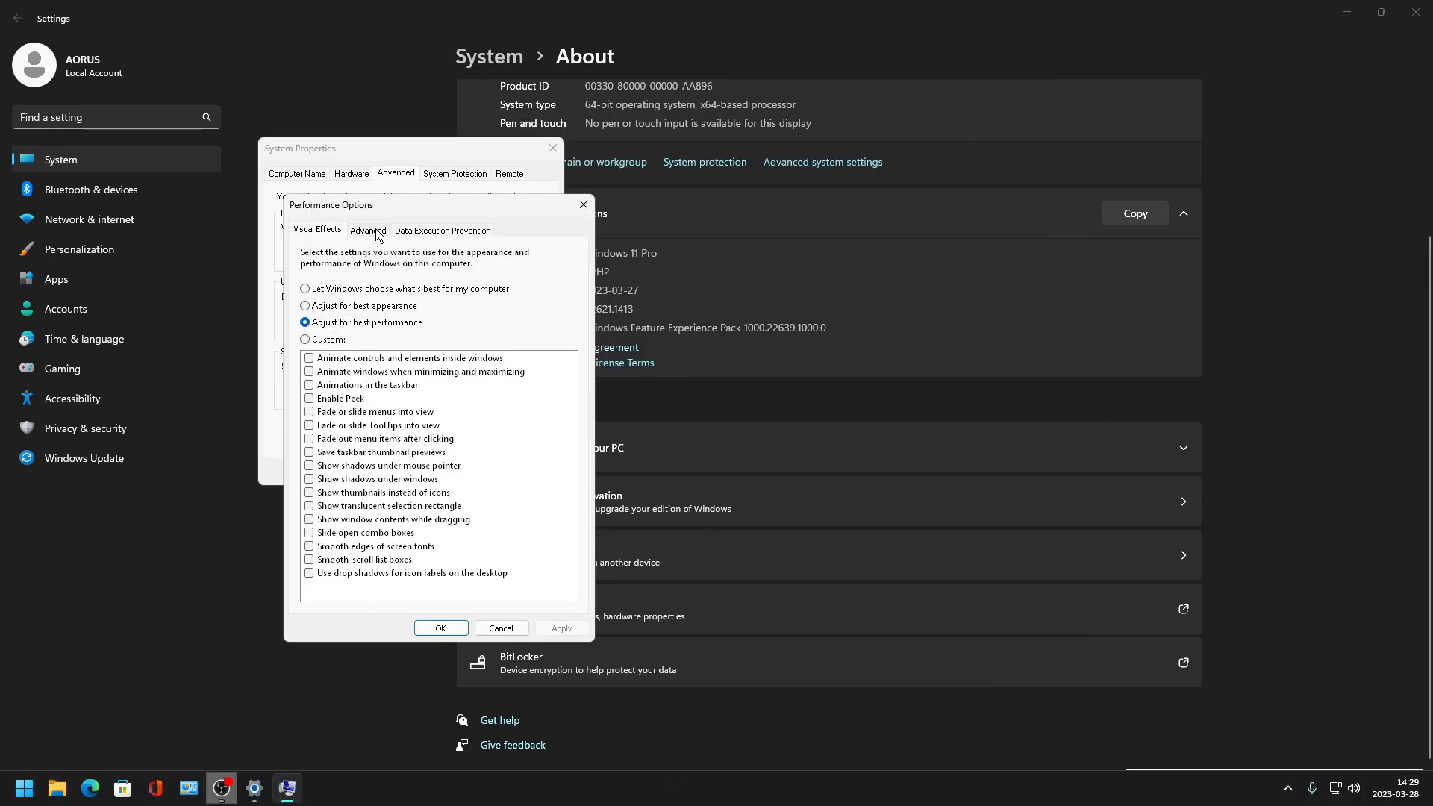
- Turn on DEP for all programs and services except those selected, apply and acknowledge the restart notice
left_click(463, 230)
left_click(304, 337)
left_click(572, 628)
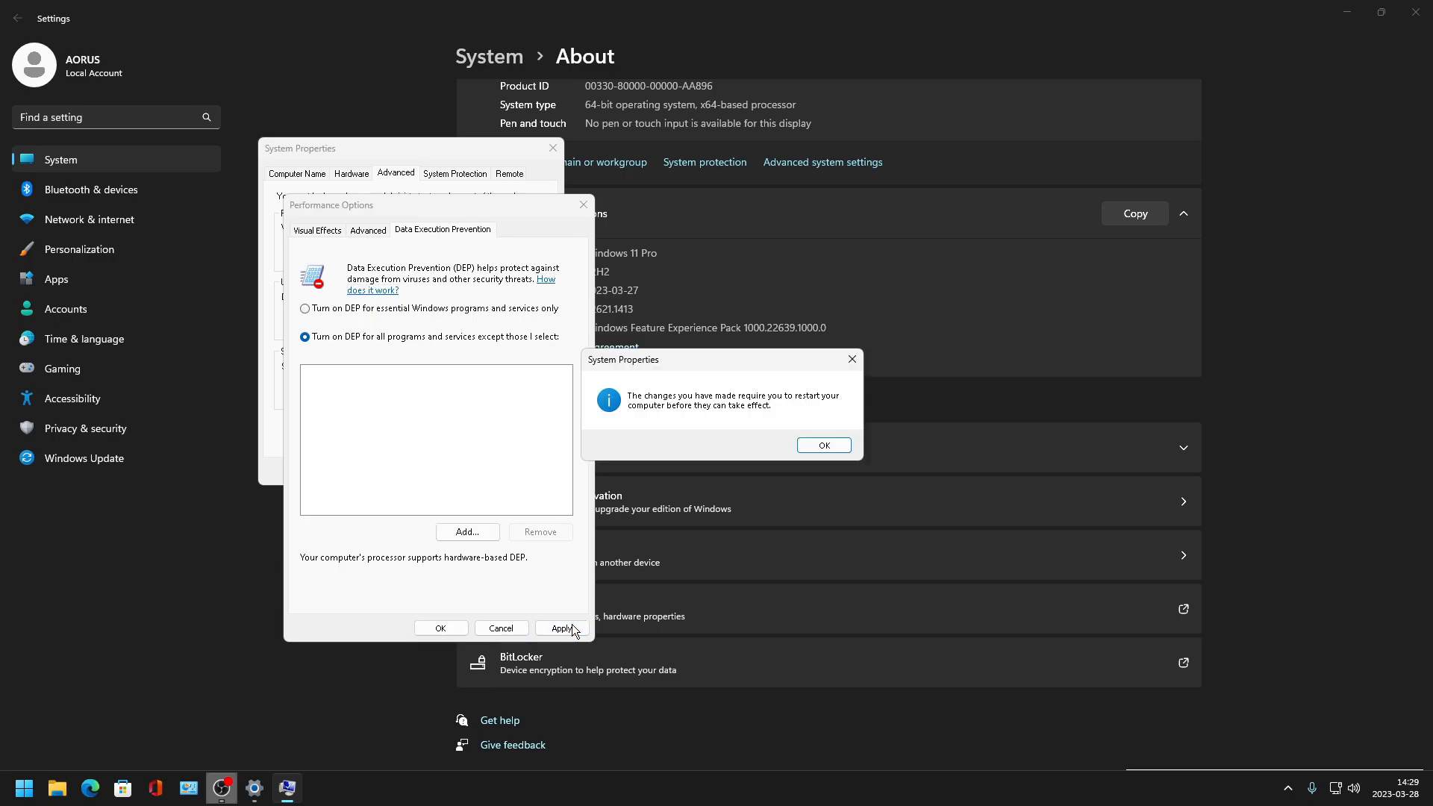
left_click(824, 445)
- Open virtual memory settings, disable automatic paging file management and set No paging file for drive C:
left_click(368, 232)
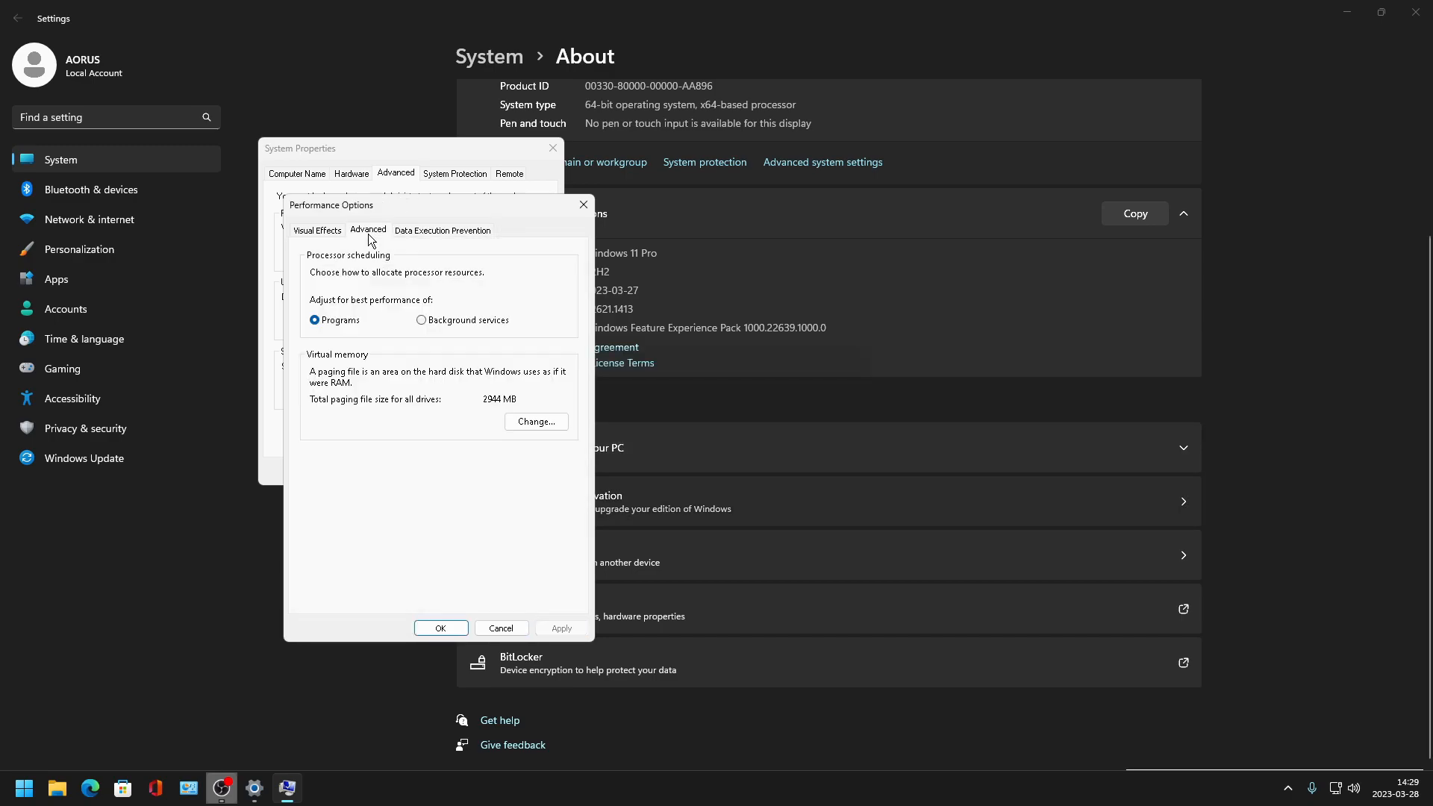
left_click(536, 422)
left_click(319, 272)
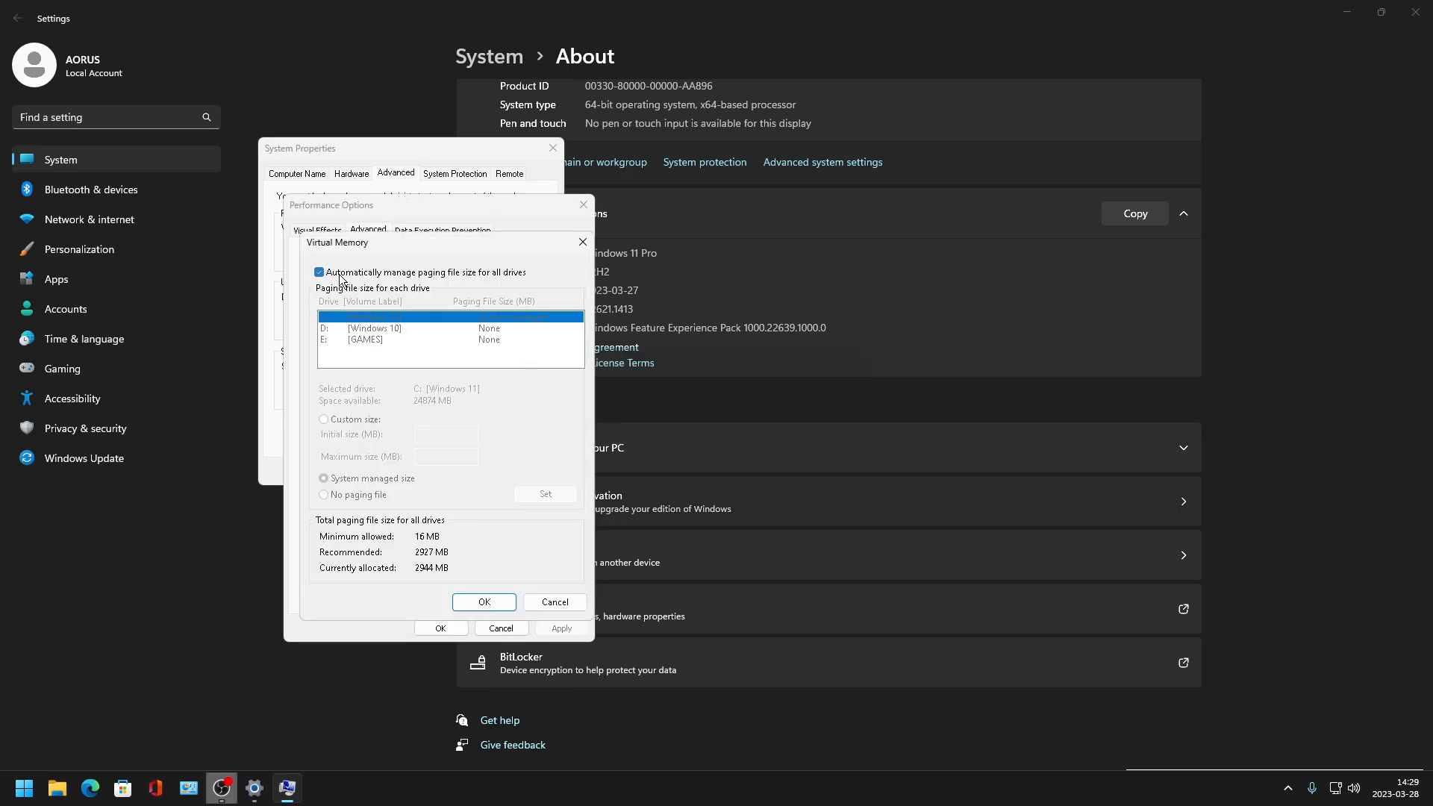
left_click(352, 495)
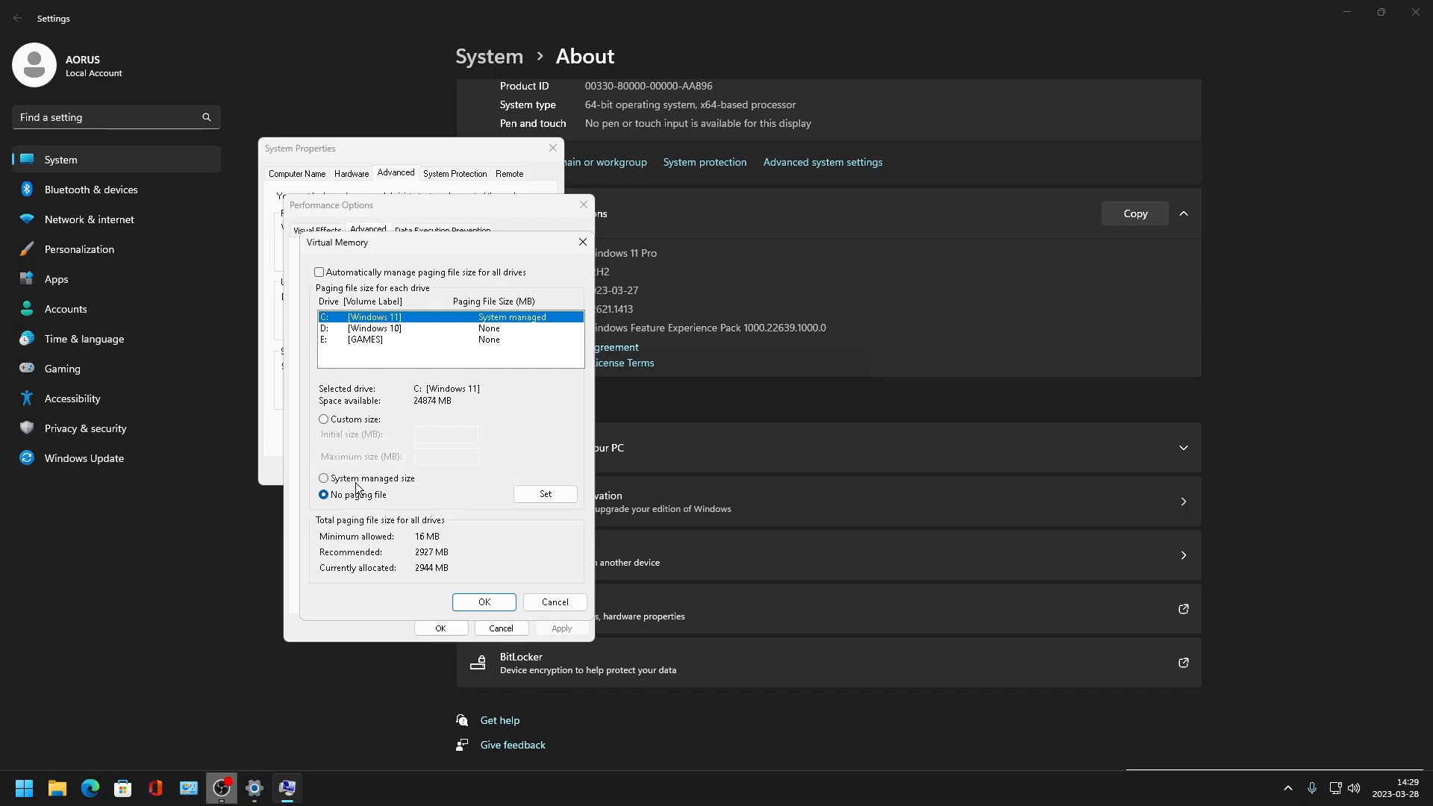
left_click(528, 495)
left_click(769, 455)
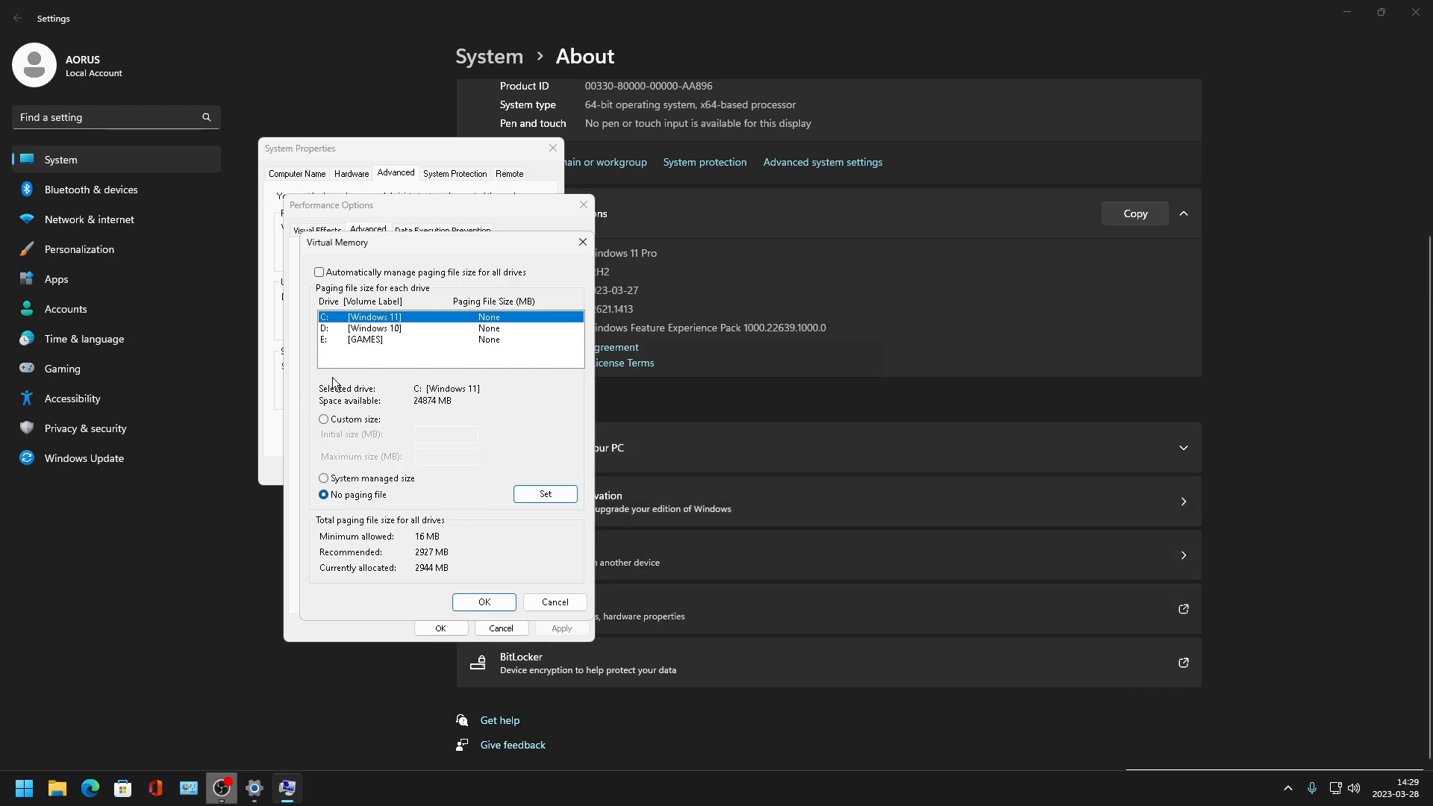
- Select the GAMES (E:) drive and choose a custom paging file size of 8192 MB initial and maximum
left_click(355, 331)
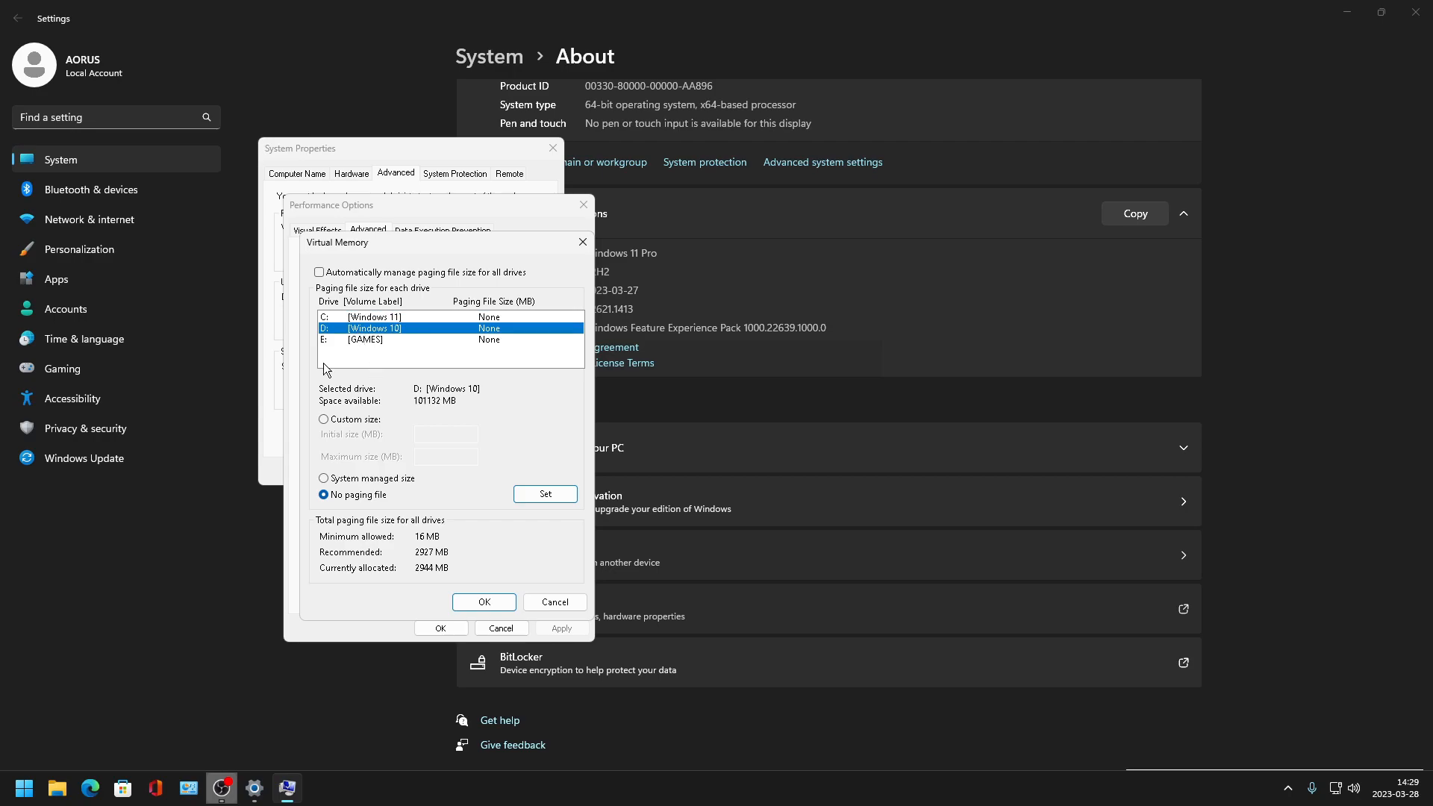
left_click(364, 342)
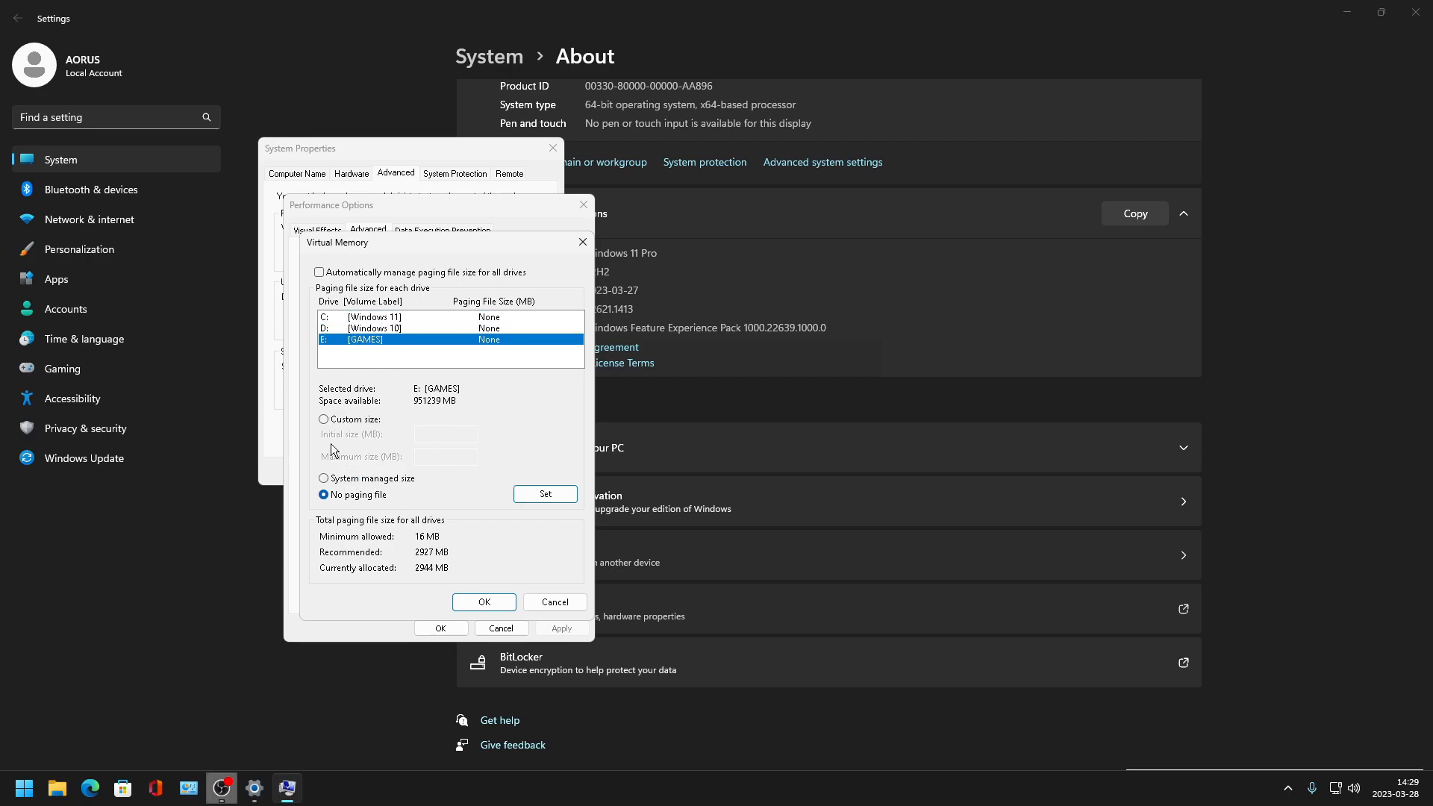
left_click(348, 420)
left_click(462, 443)
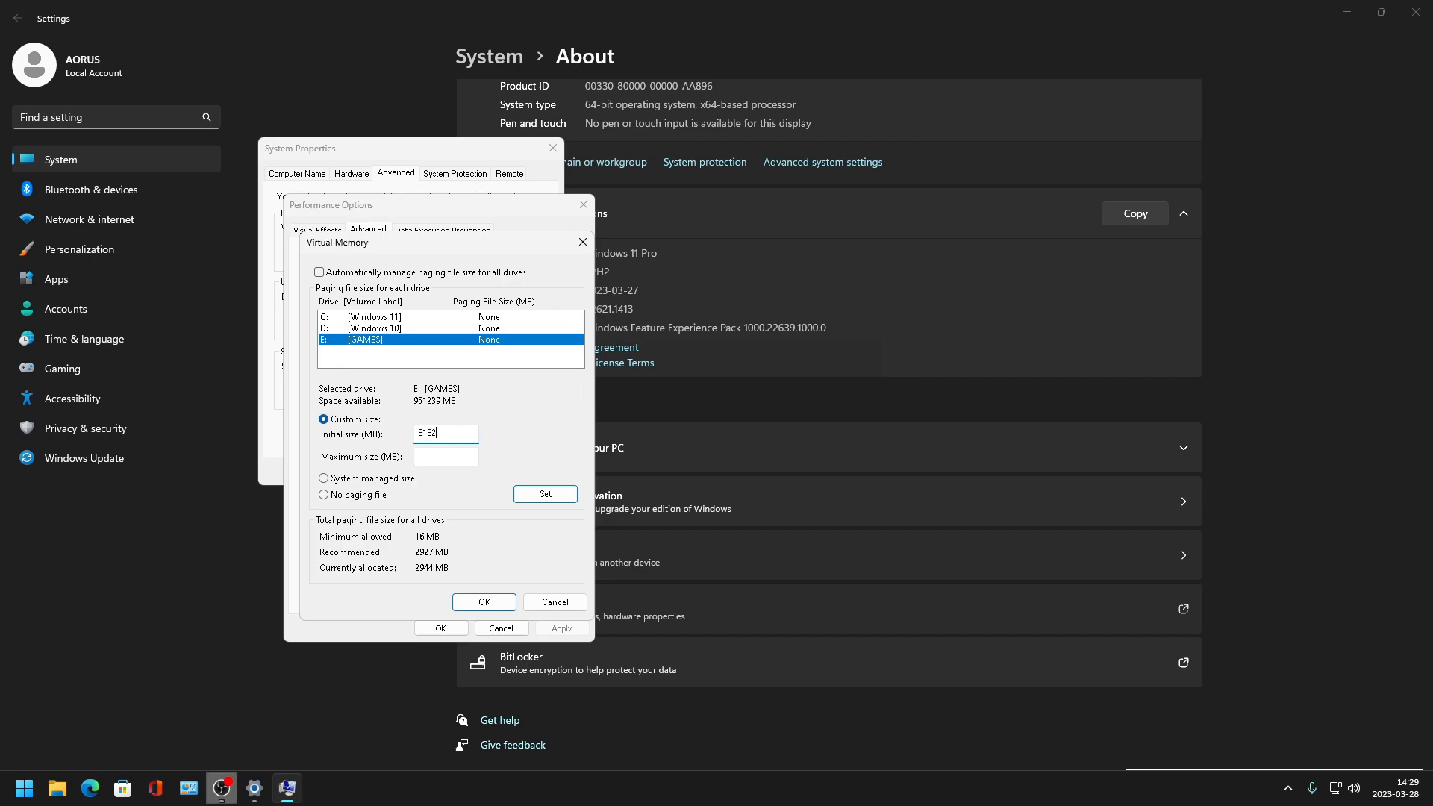
type("8192")
key("Tab")
type("8192")
left_click(455, 436)
key("Tab")
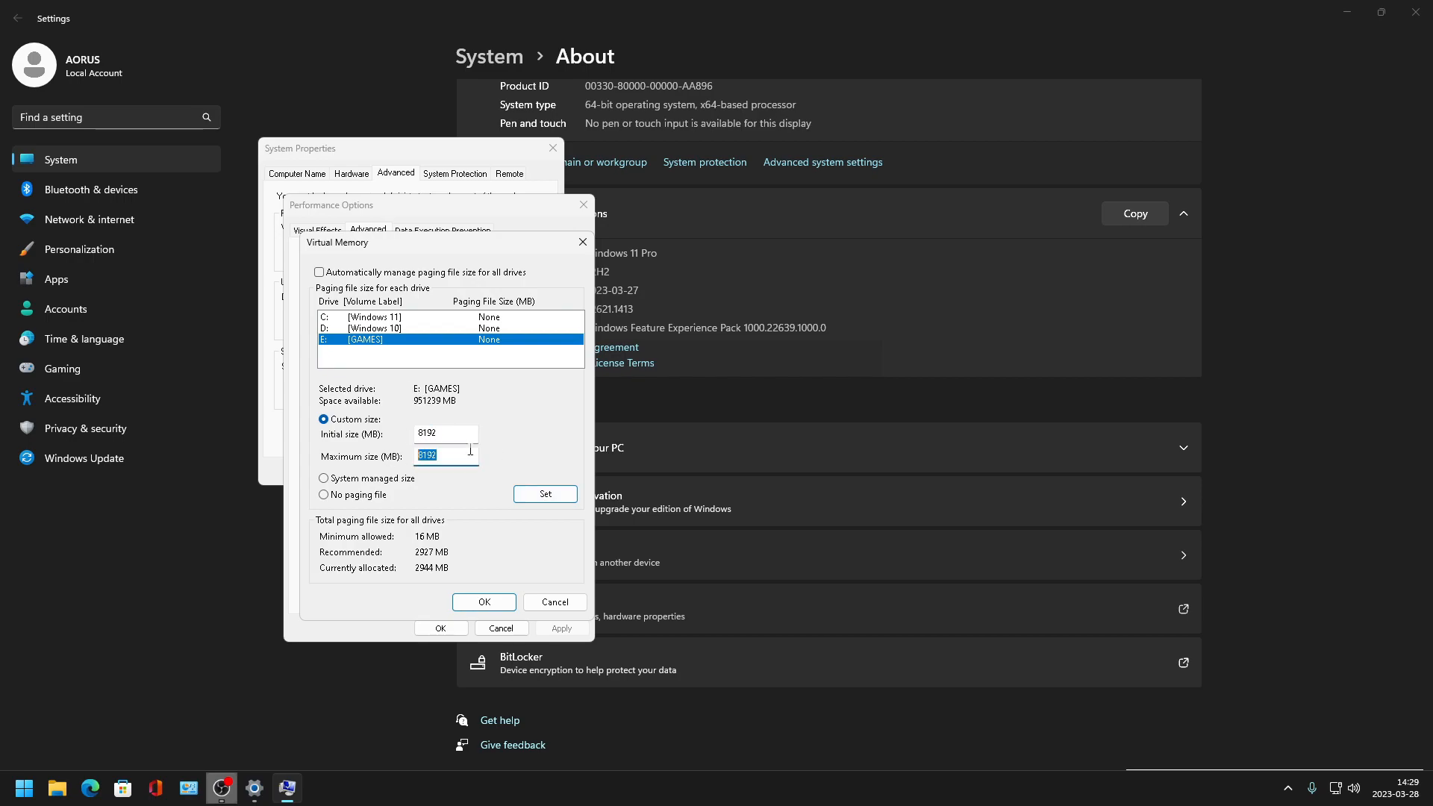
- Revise the initial and maximum paging file sizes for drive E:, then confirm Virtual Memory and Performance Options
key("Tab")
key("shift+Tab")
left_click_drag(447, 456, 377, 435)
key("ctrl+c")
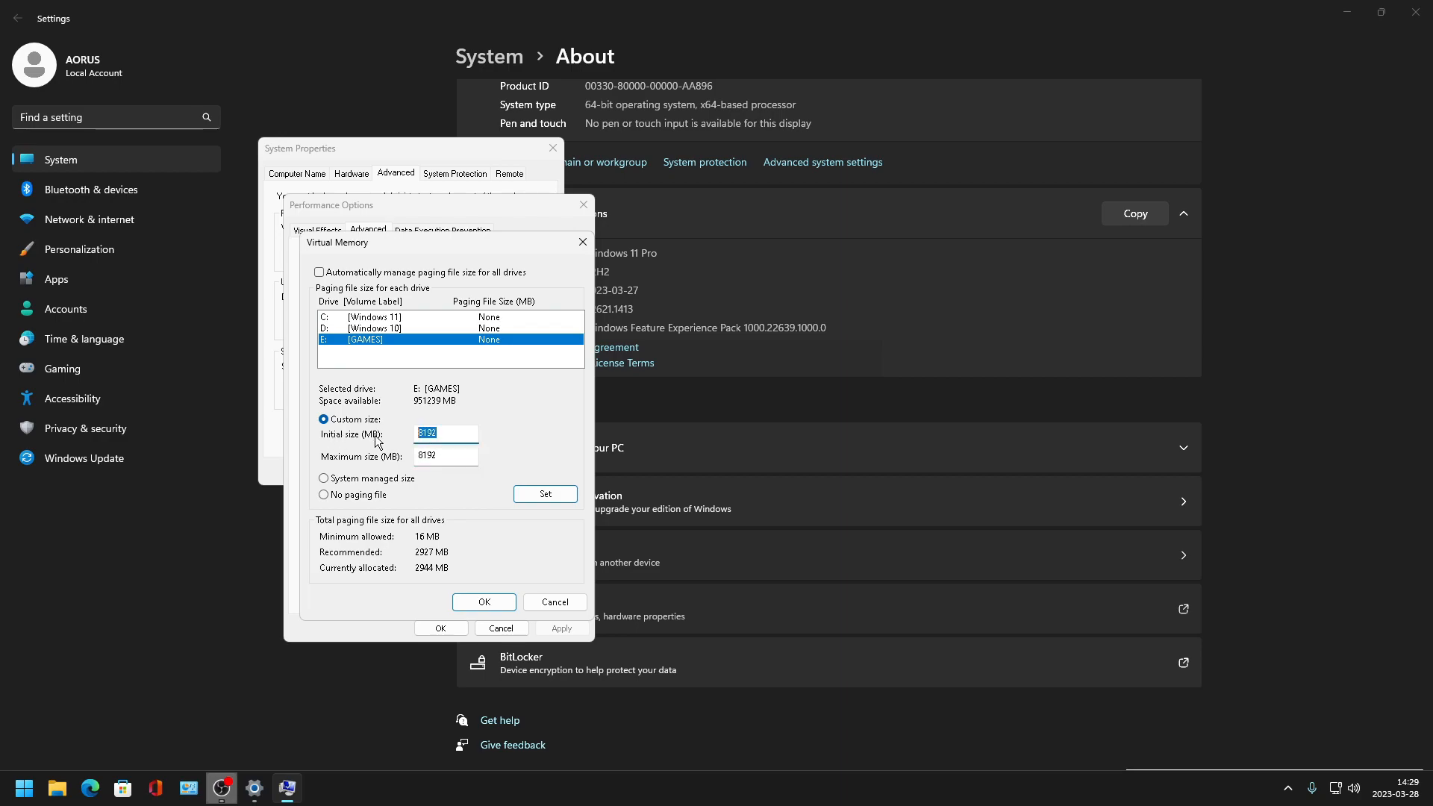
type("40")
mouse_move(447, 454)
left_mouse_down()
mouse_move(413, 455)
mouse_move(429, 435)
left_mouse_up()
double_click(425, 454)
key("ctrl+v")
double_click(453, 455)
left_click(453, 457)
double_click(449, 457)
left_click(448, 458)
left_click(481, 606)
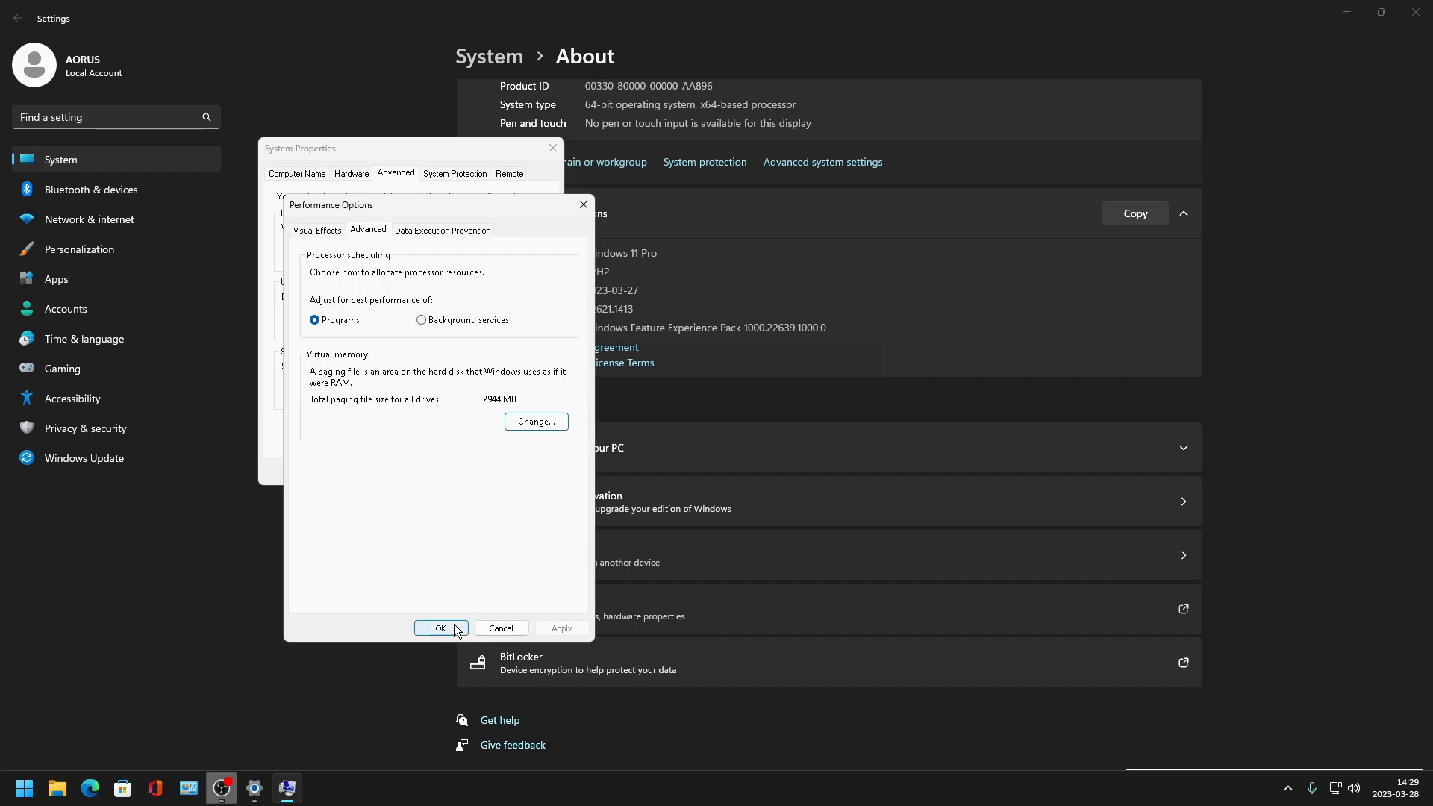
left_click(458, 626)
- In Startup and Recovery, turn off writing events to the system log and automatic restart, and confirm
left_click(488, 428)
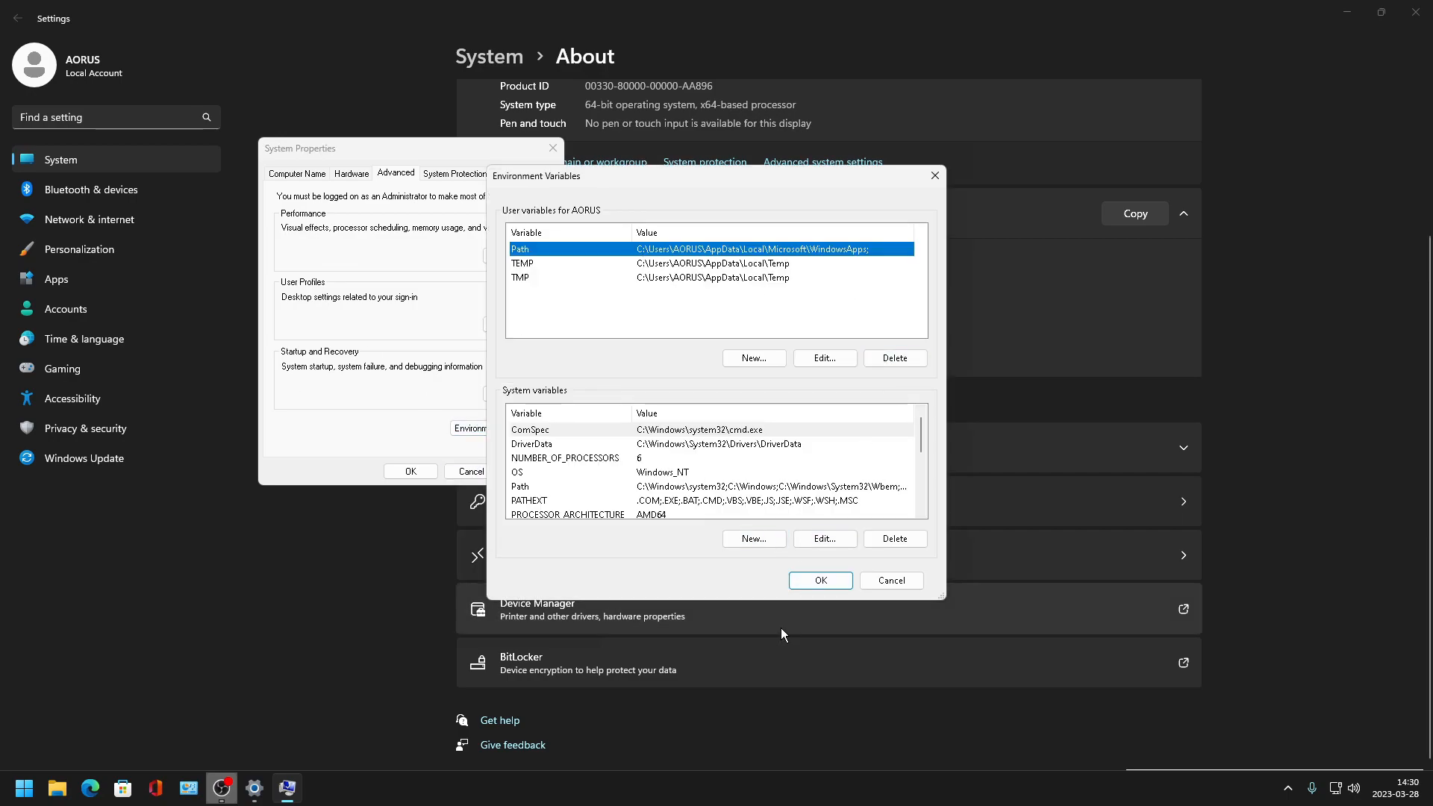
left_click(819, 581)
left_click(493, 400)
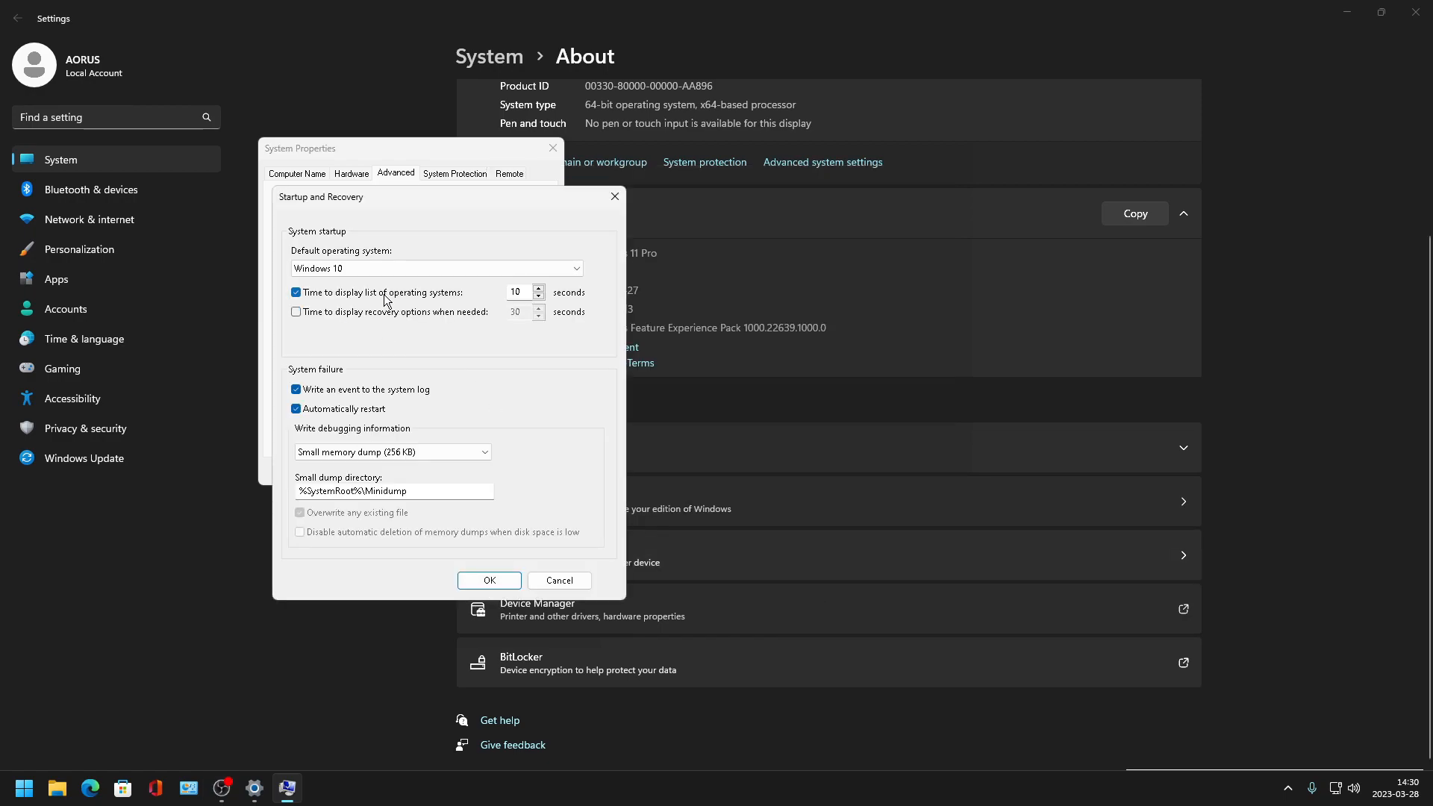
left_click(316, 391)
left_click(328, 408)
left_click(488, 581)
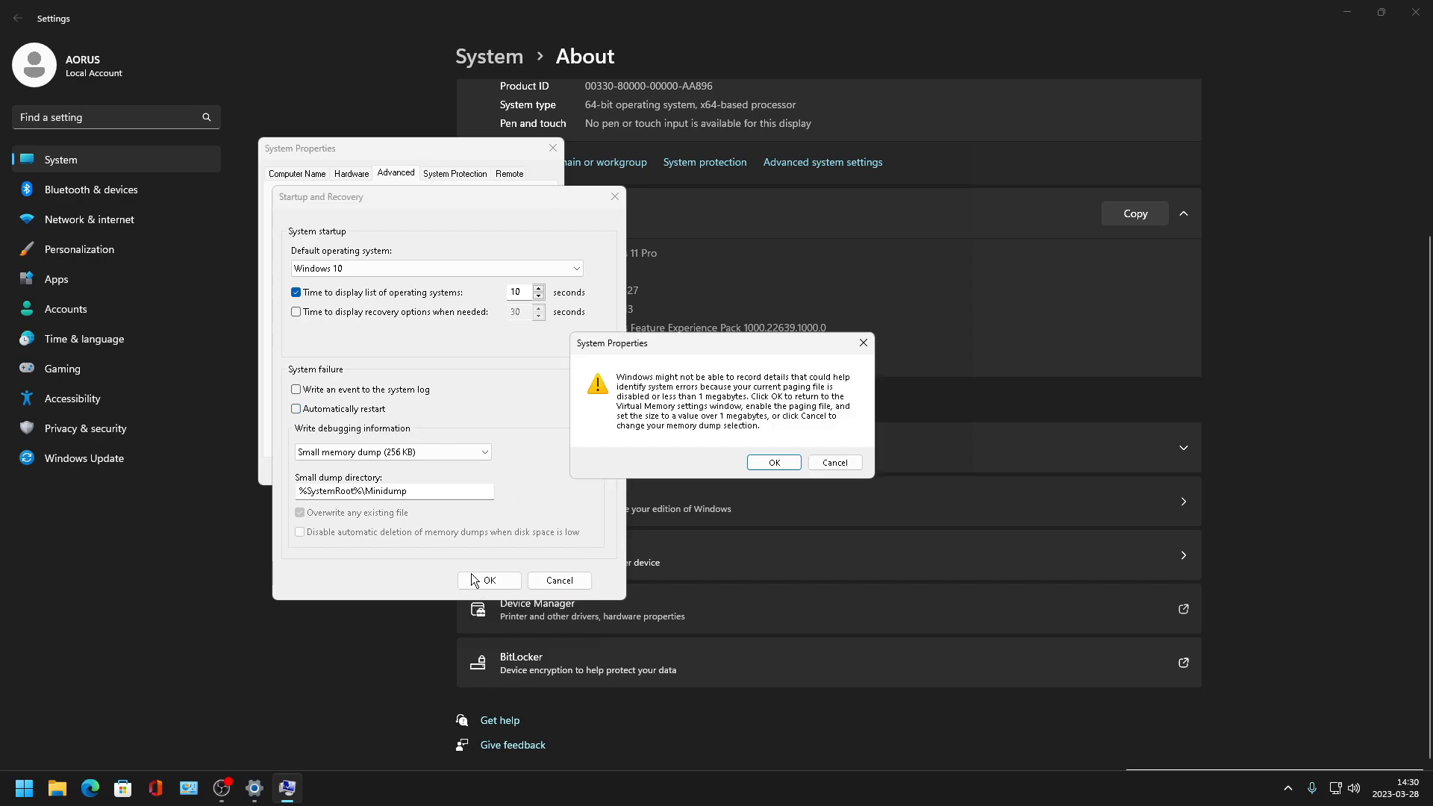
left_click(773, 463)
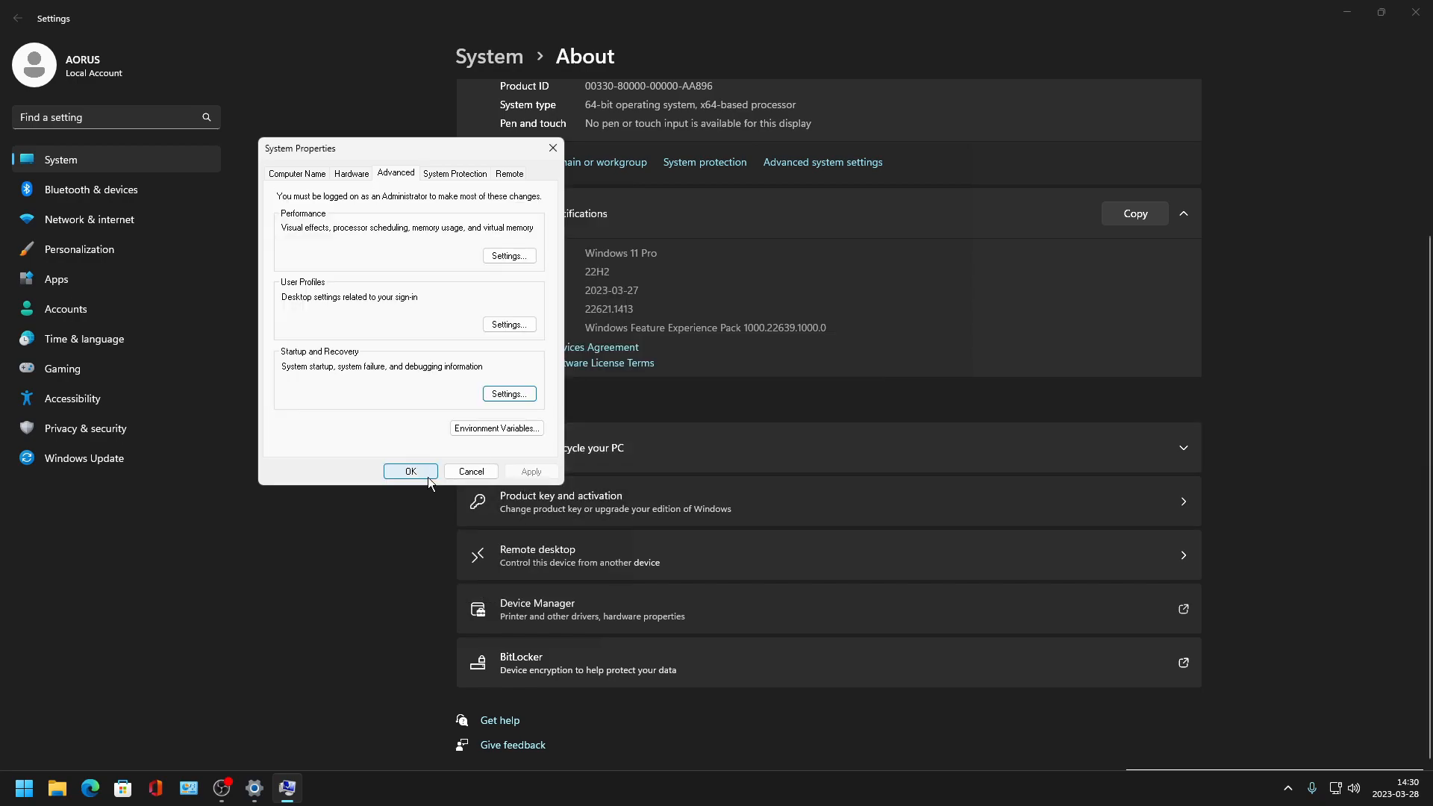
- Open and close the User Profiles settings, confirm System Properties and close Settings
left_click(504, 326)
left_click(535, 489)
left_click(410, 471)
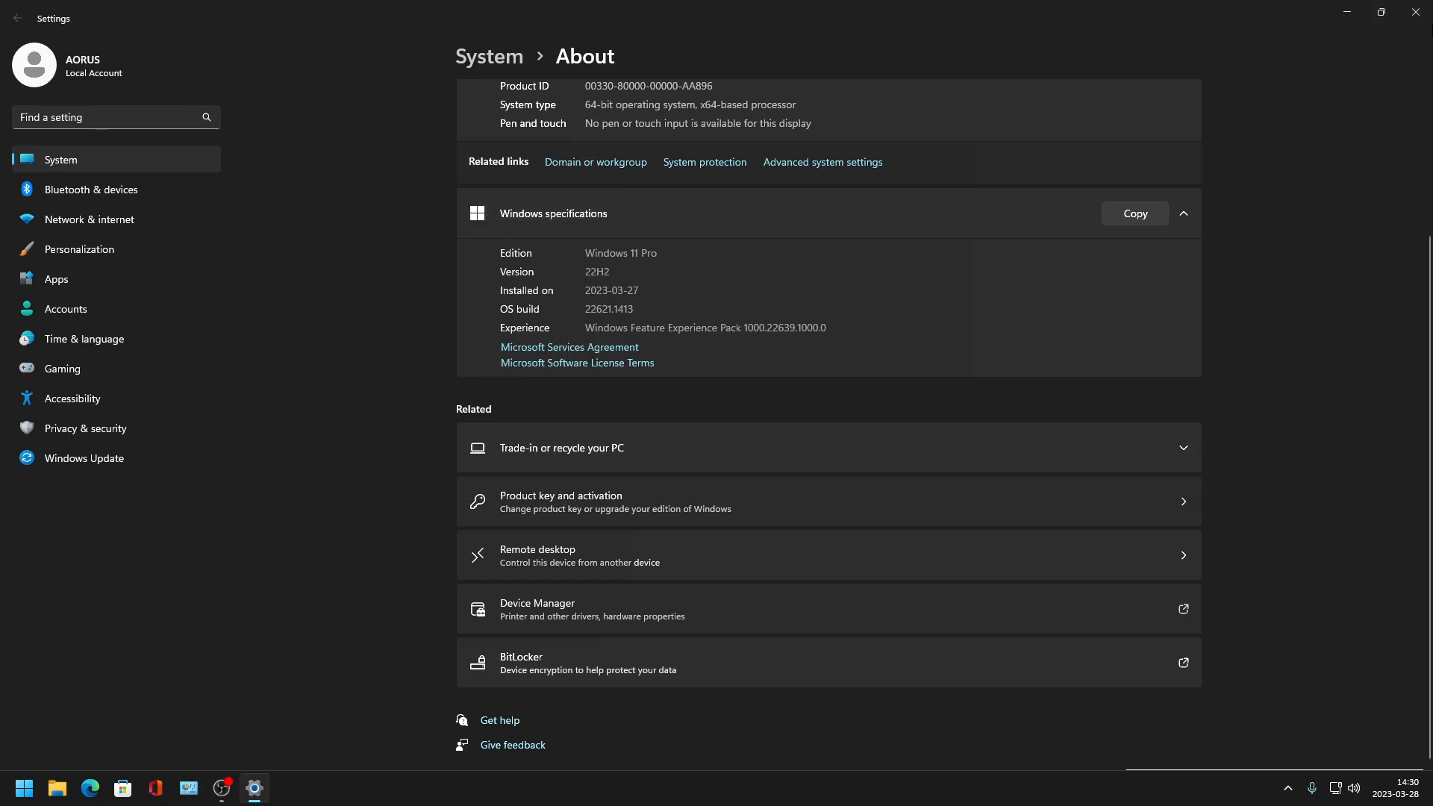
left_click(1415, 12)
- Open the Windows 11 Optimization folder on the desktop and its 4 Debloat GPU subfolder
double_click(1389, 104)
left_click(1059, 71)
double_click(1379, 36)
double_click(512, 324)
left_click_drag(557, 76, 610, 108)
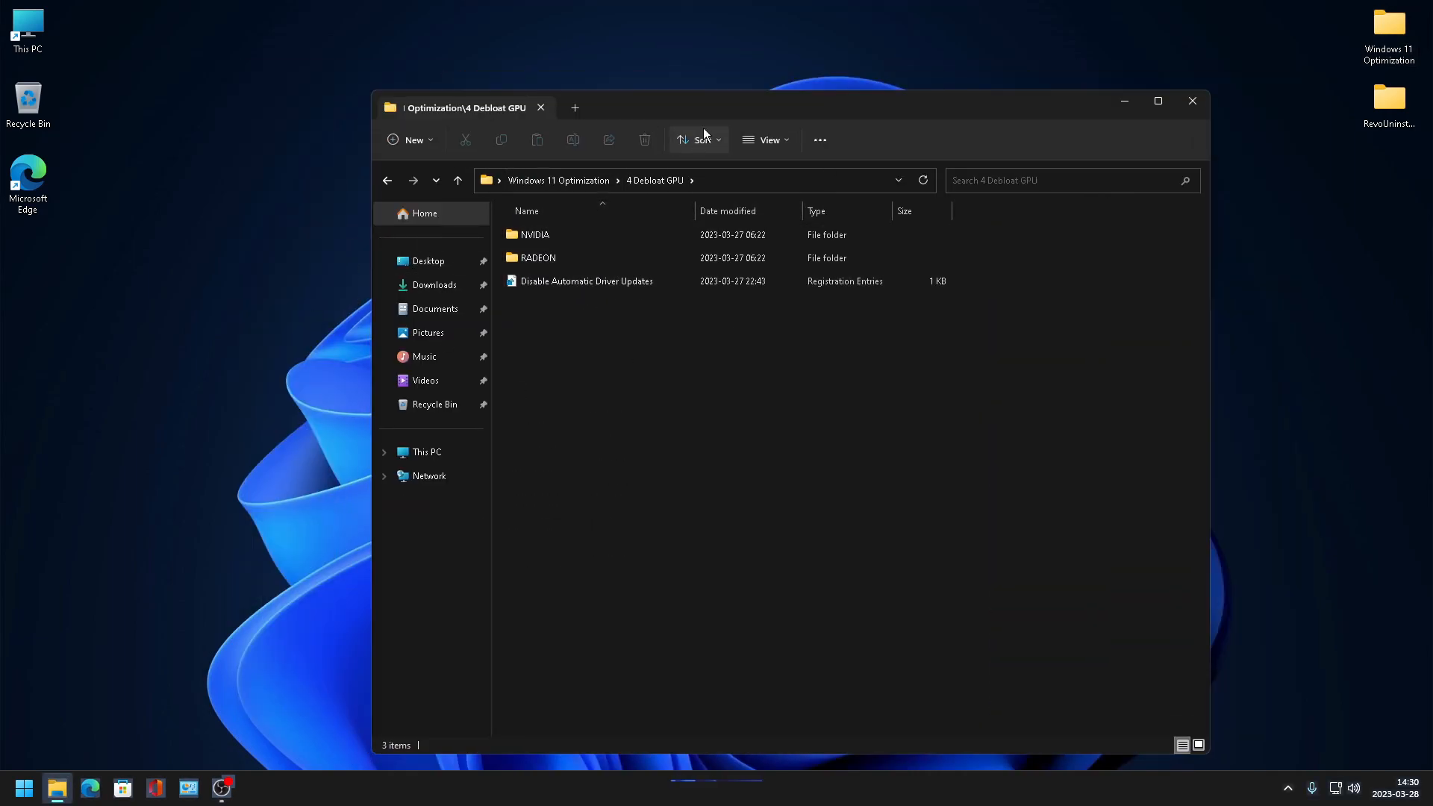
- Merge the Disable Automatic Driver Updates registry file into the registry and confirm the prompts
left_click_drag(754, 99, 827, 96)
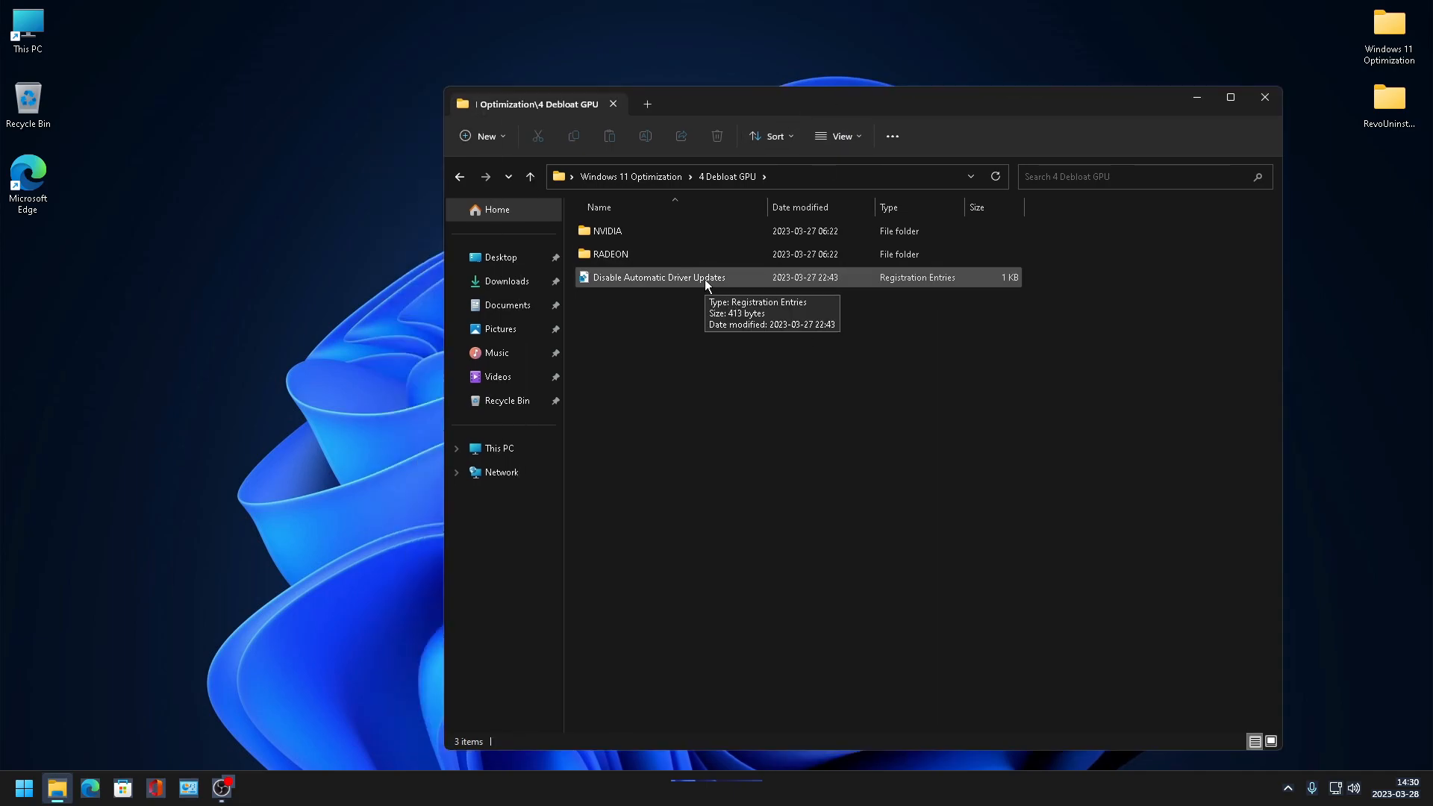
left_click_drag(825, 111, 828, 58)
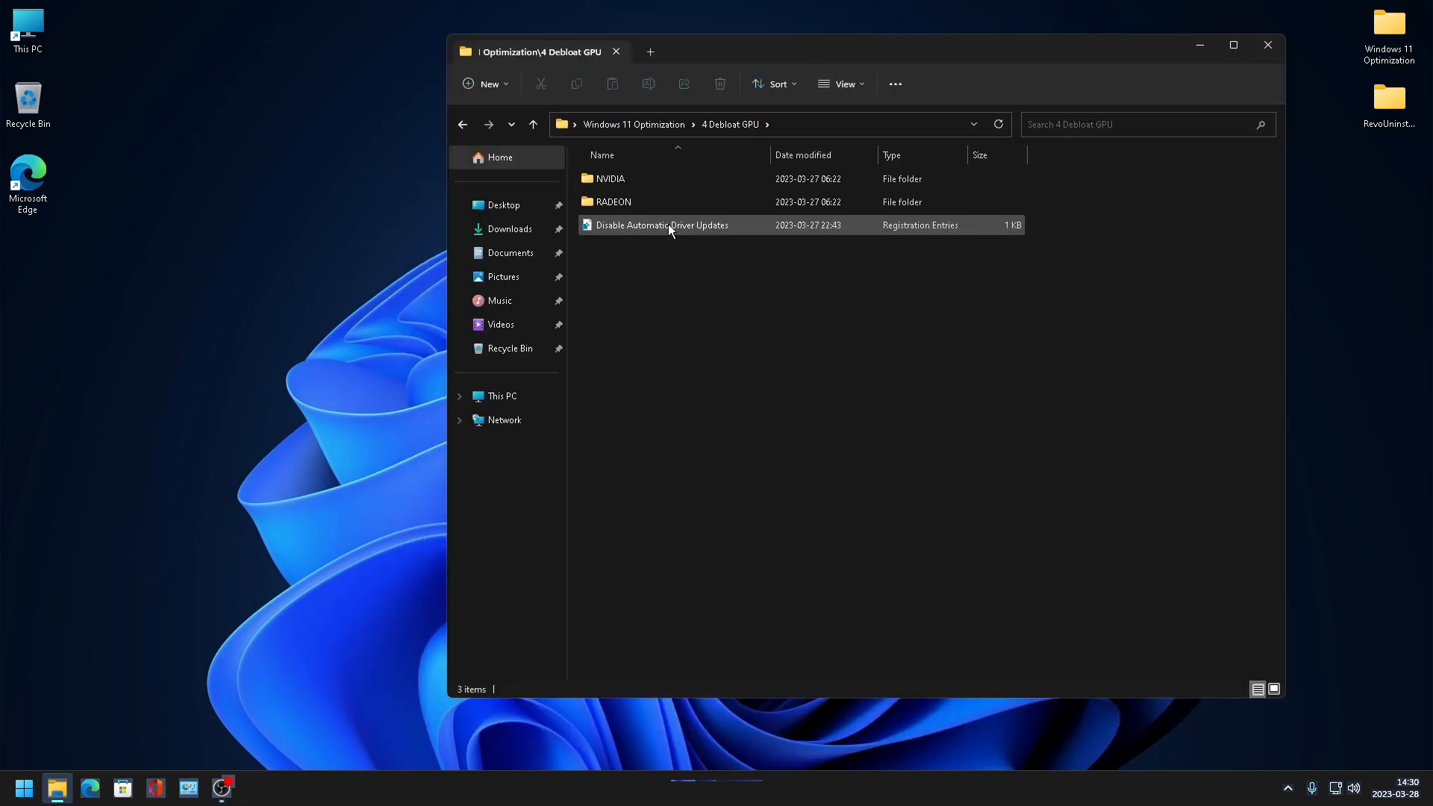
double_click(675, 224)
left_click(828, 416)
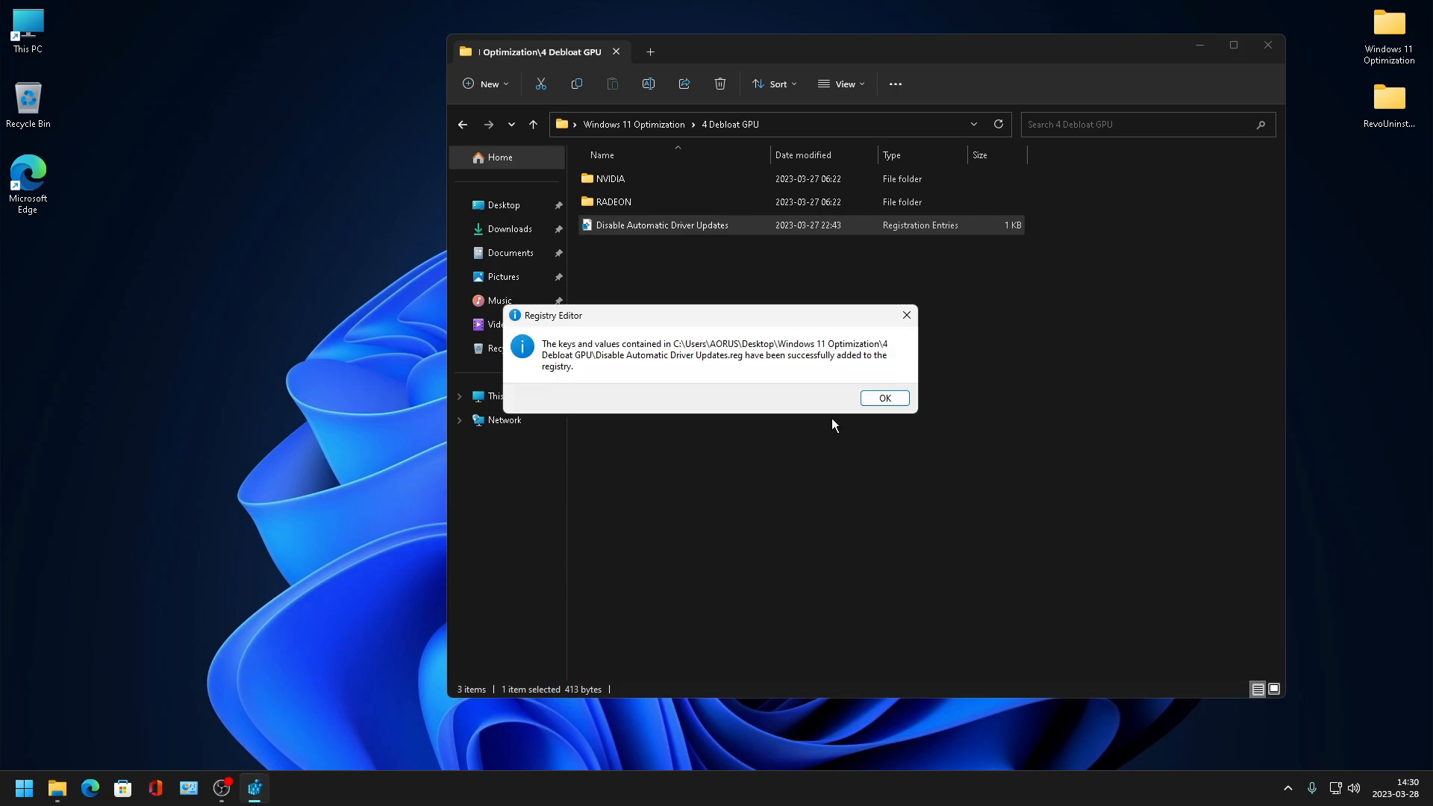
left_click(884, 399)
left_click(883, 397)
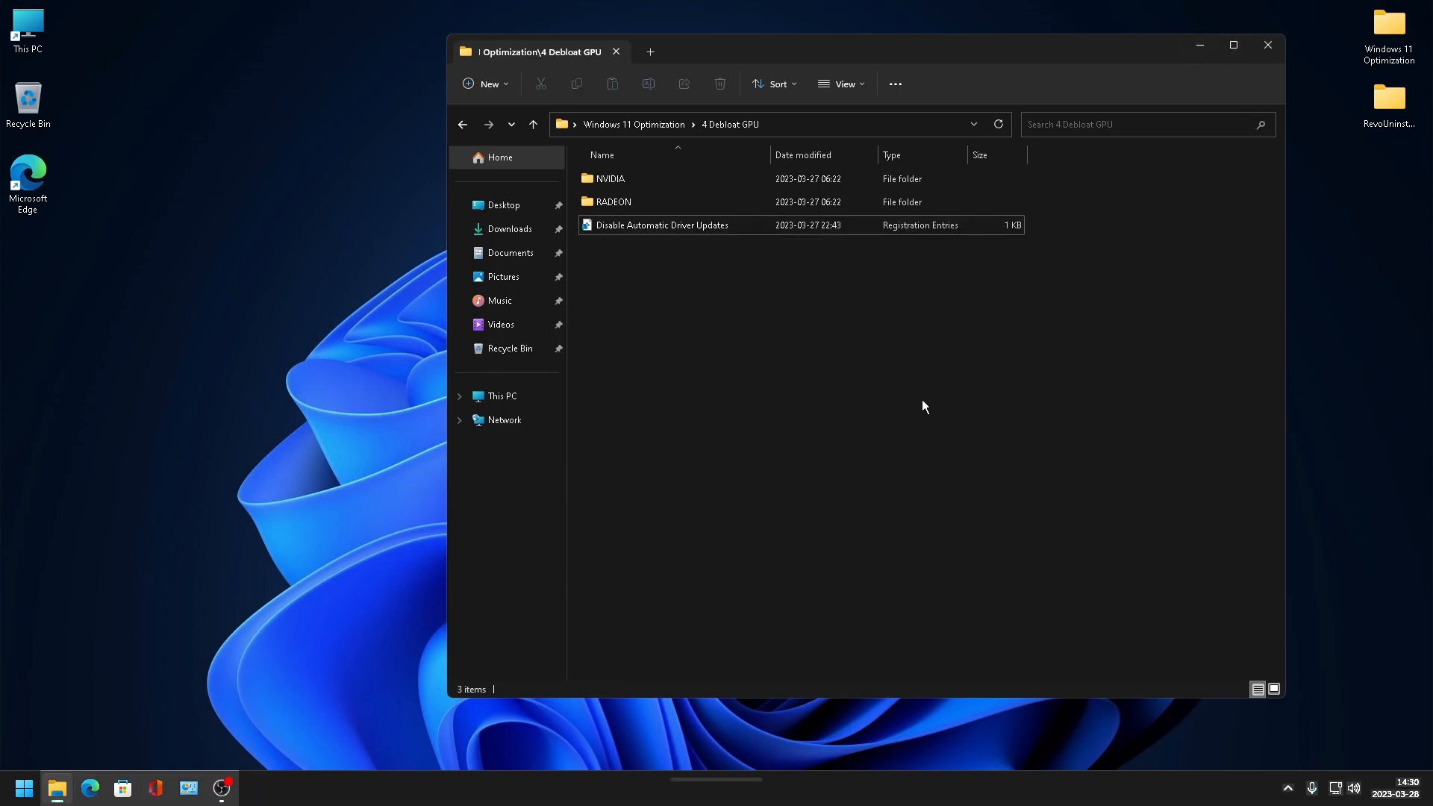
- Close the folder window, reopen File Explorer and browse into the NVIDIA folder and its 2 nvcleanstall subfolder
left_click(1199, 45)
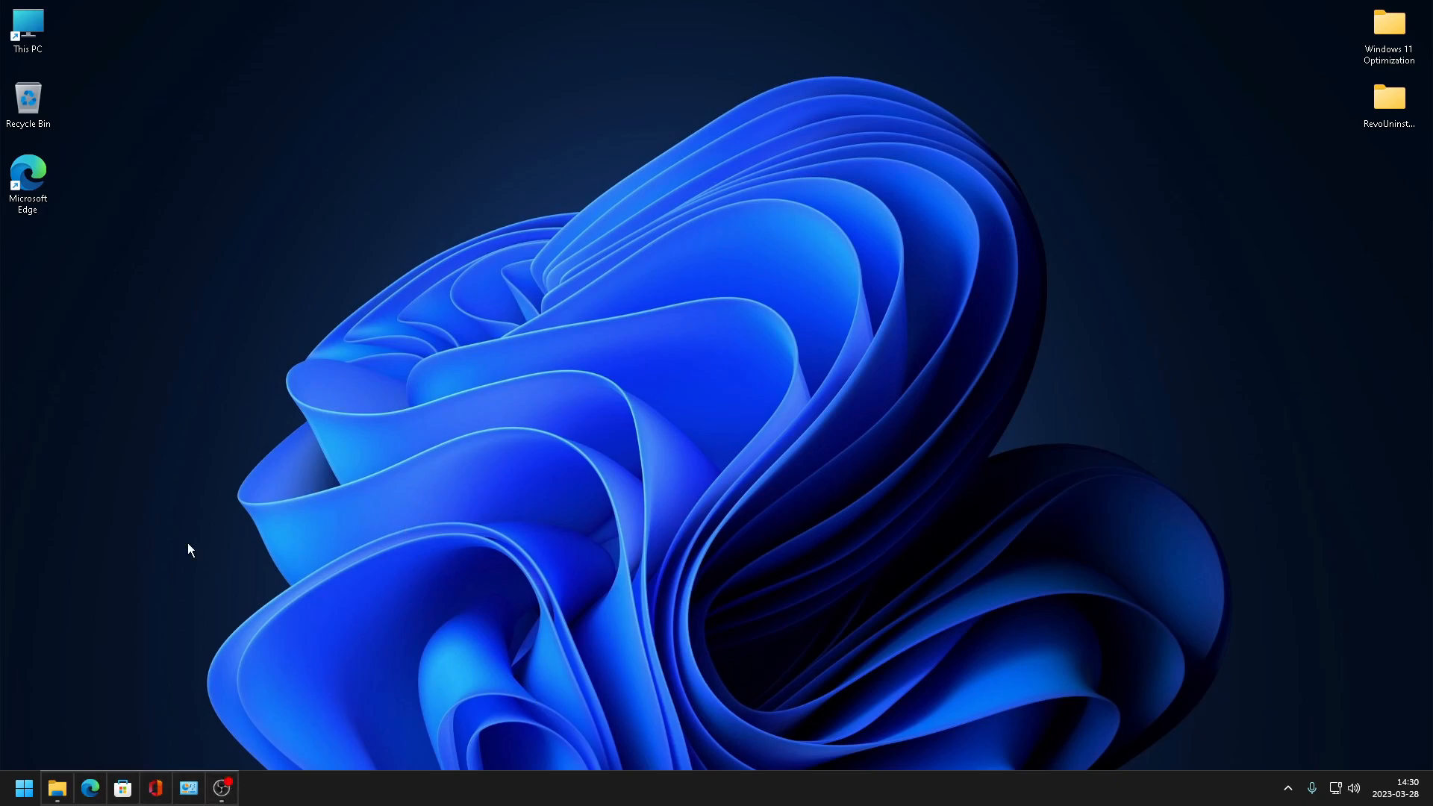
left_click(66, 792)
double_click(662, 178)
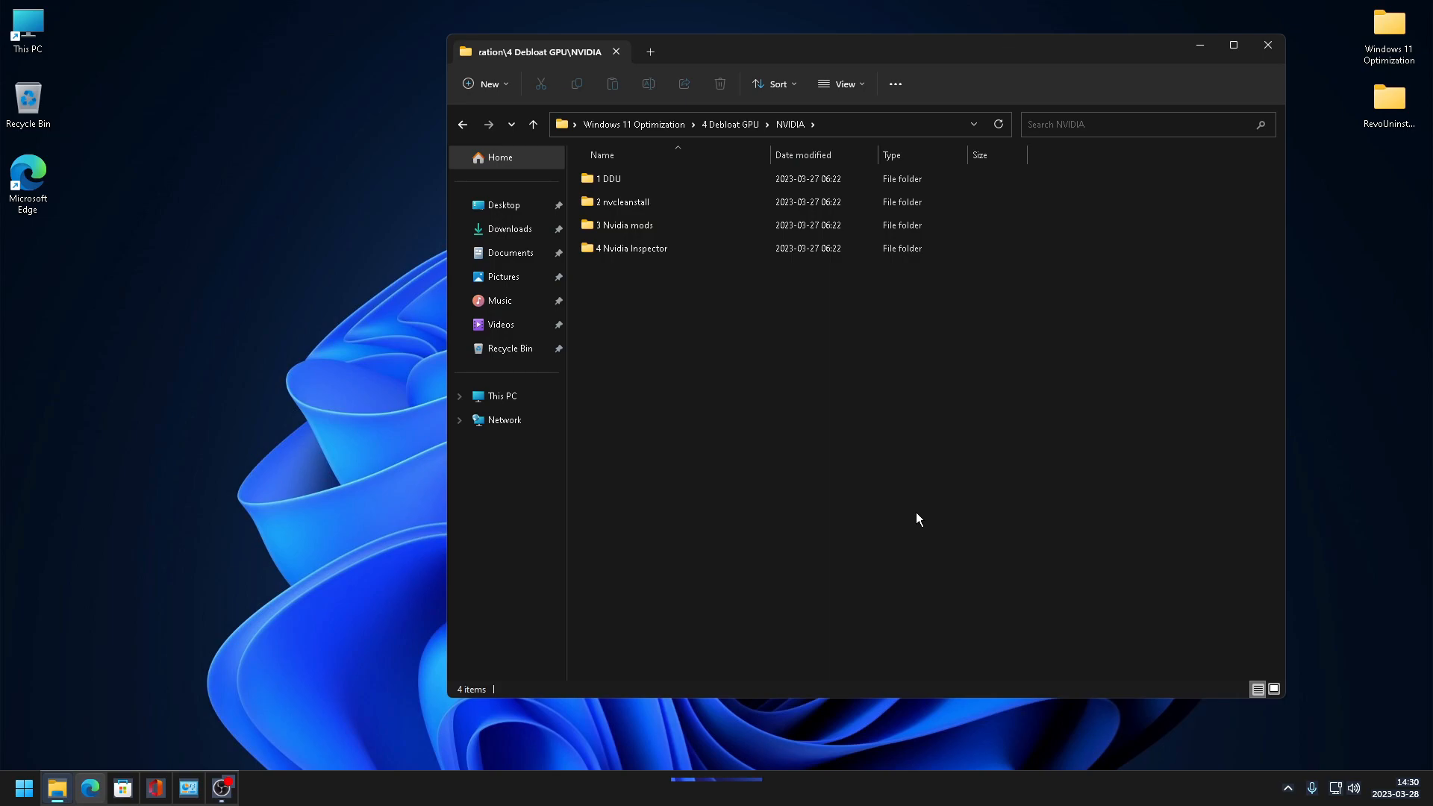
double_click(712, 206)
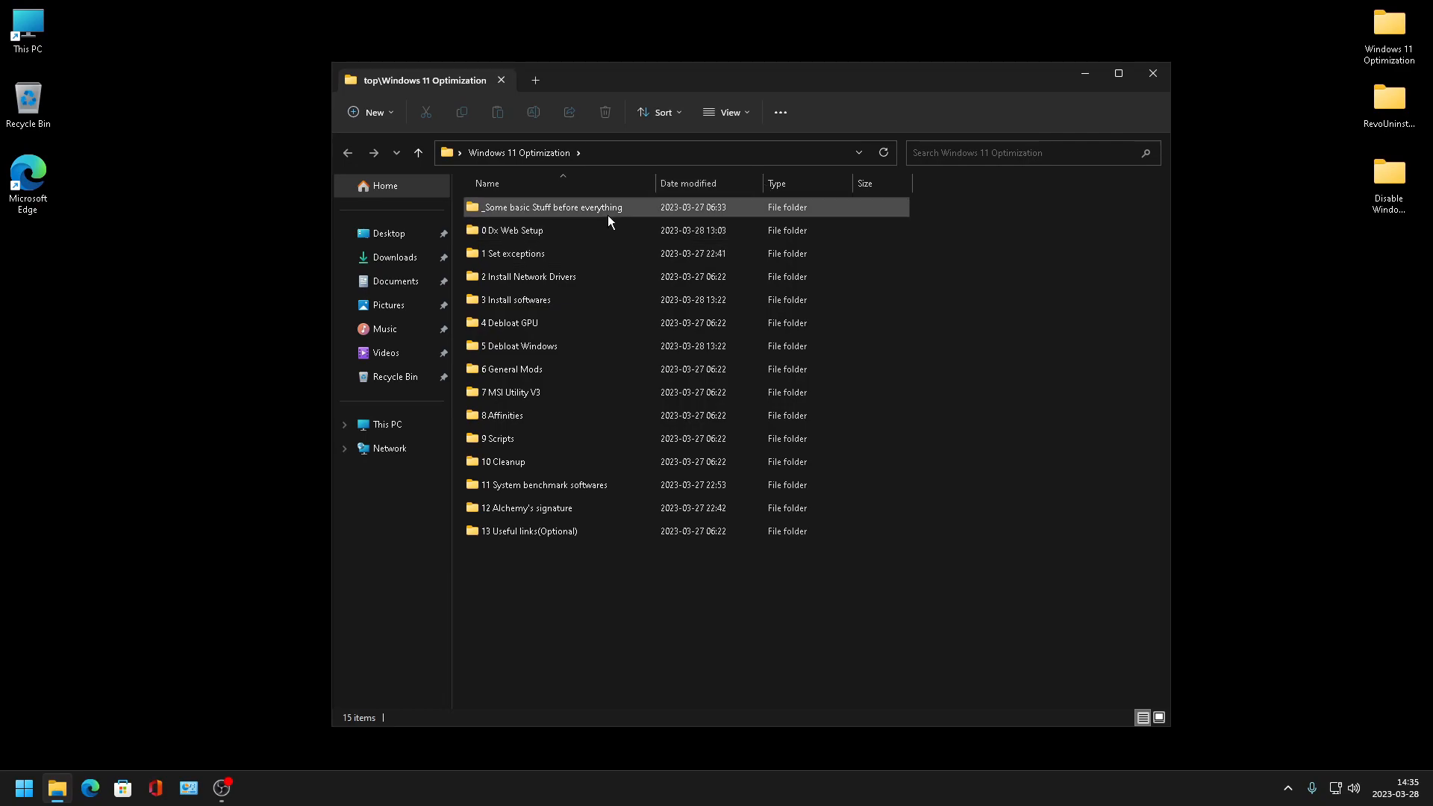
- Browse from Windows 11 Optimization through 4 Debloat GPU, NVIDIA and 2 nvcleanstall, and launch the NVCleanstall program
double_click(561, 321)
double_click(530, 209)
double_click(521, 231)
right_click(517, 212)
left_click(602, 234)
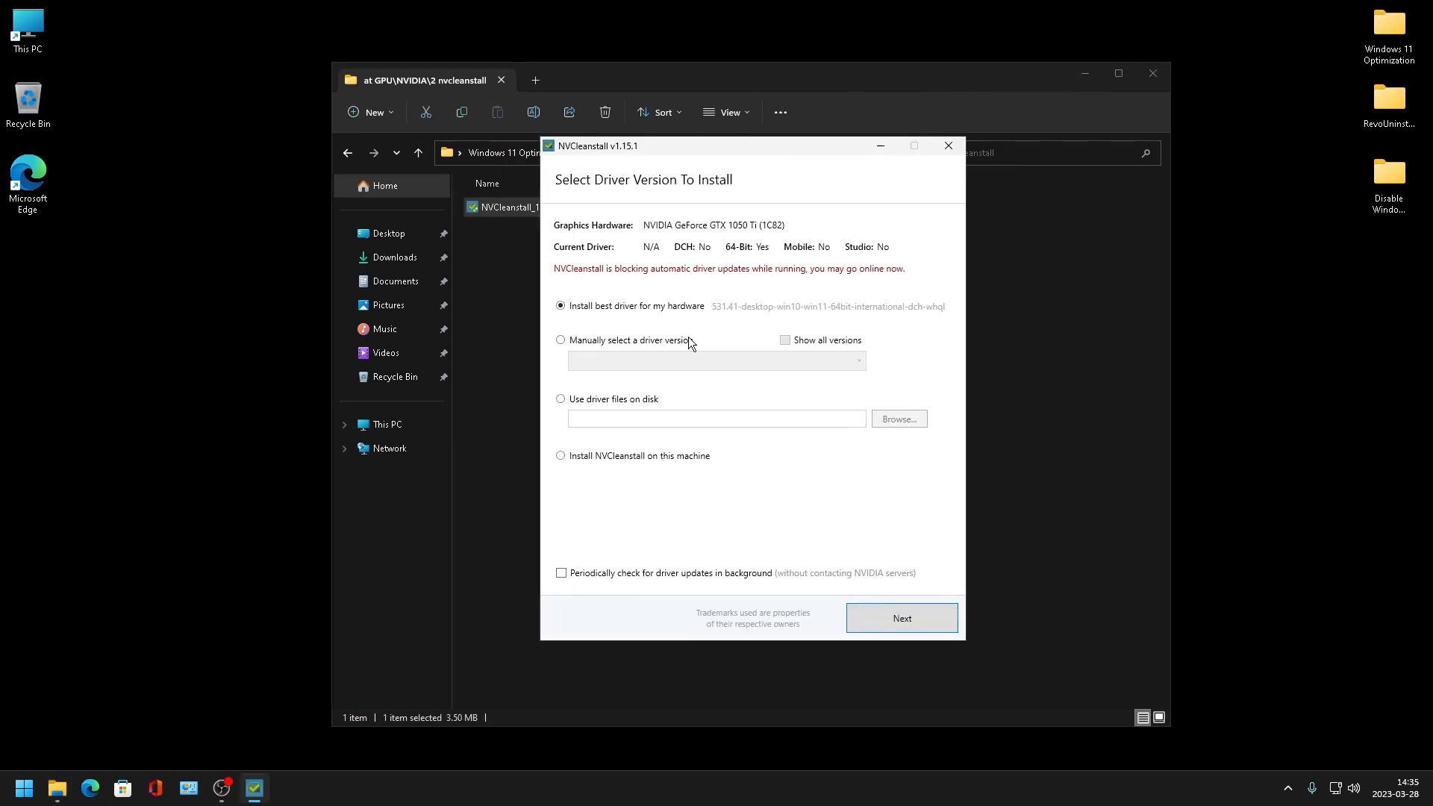
- In NVCleanstall, choose to manually select a driver version, enable Show all versions and open the version list
left_click(646, 342)
left_click(784, 340)
left_click(670, 363)
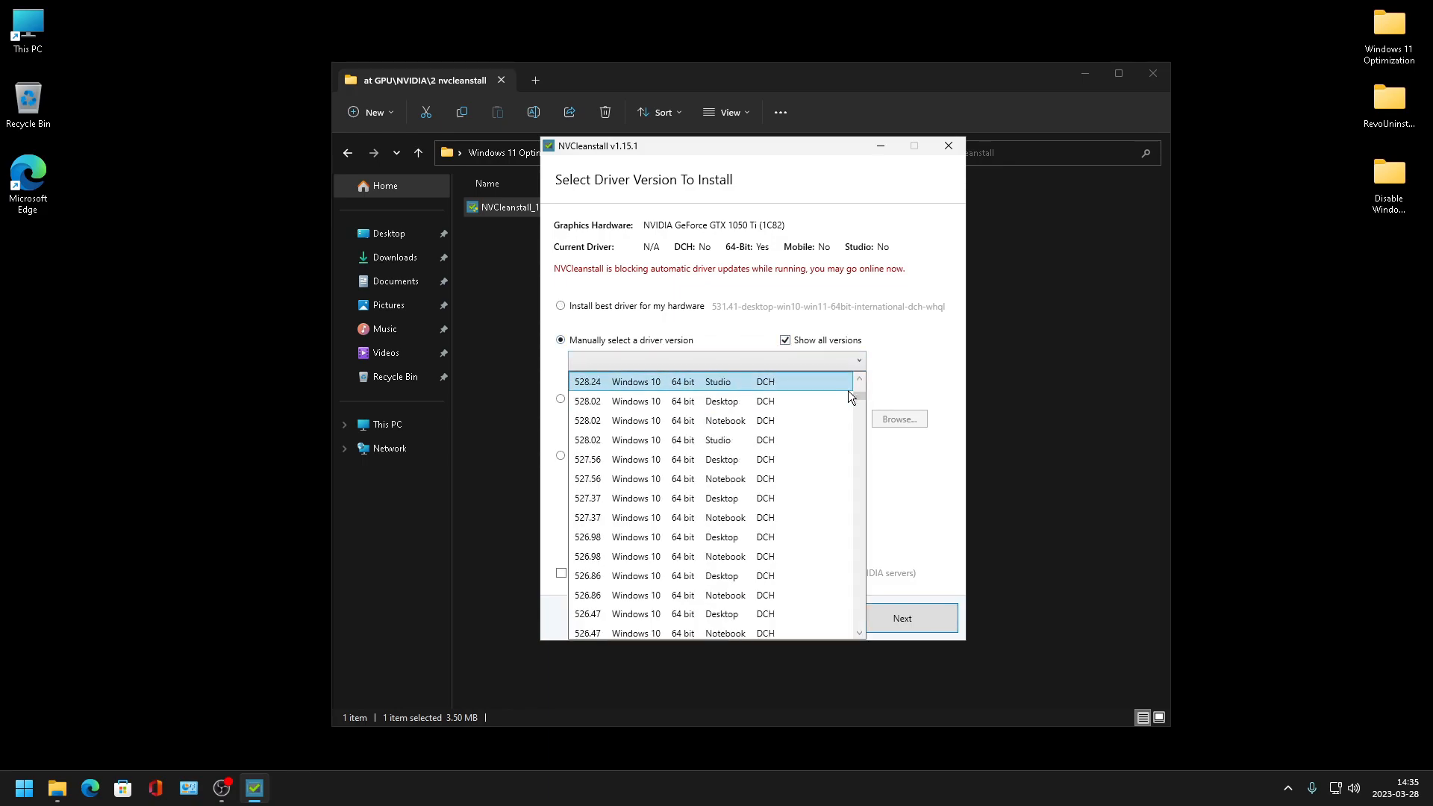
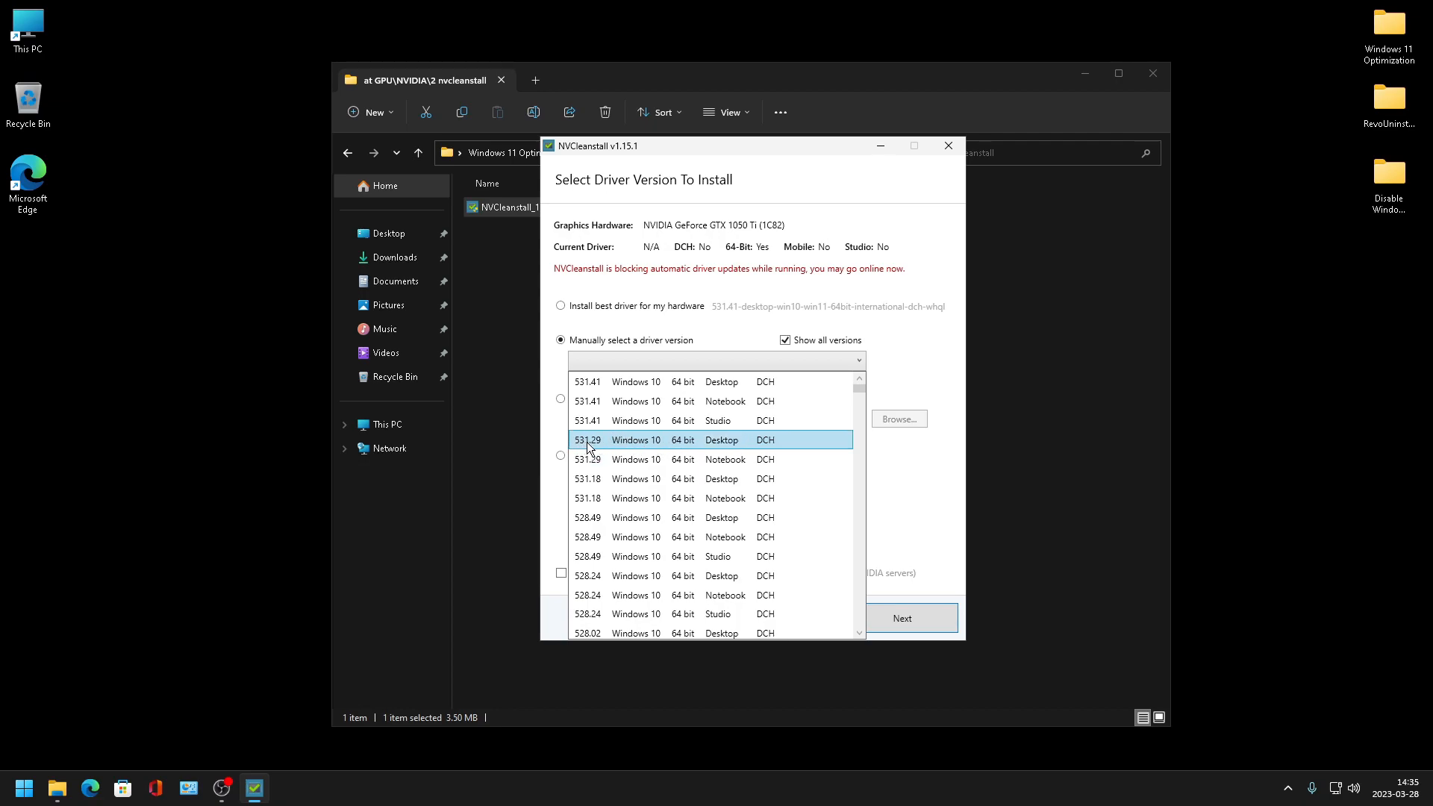
- Pick driver version 528.02 for Windows 10 64-bit Desktop DCH and continue to the next page
scroll(619, 463, "down", 6)
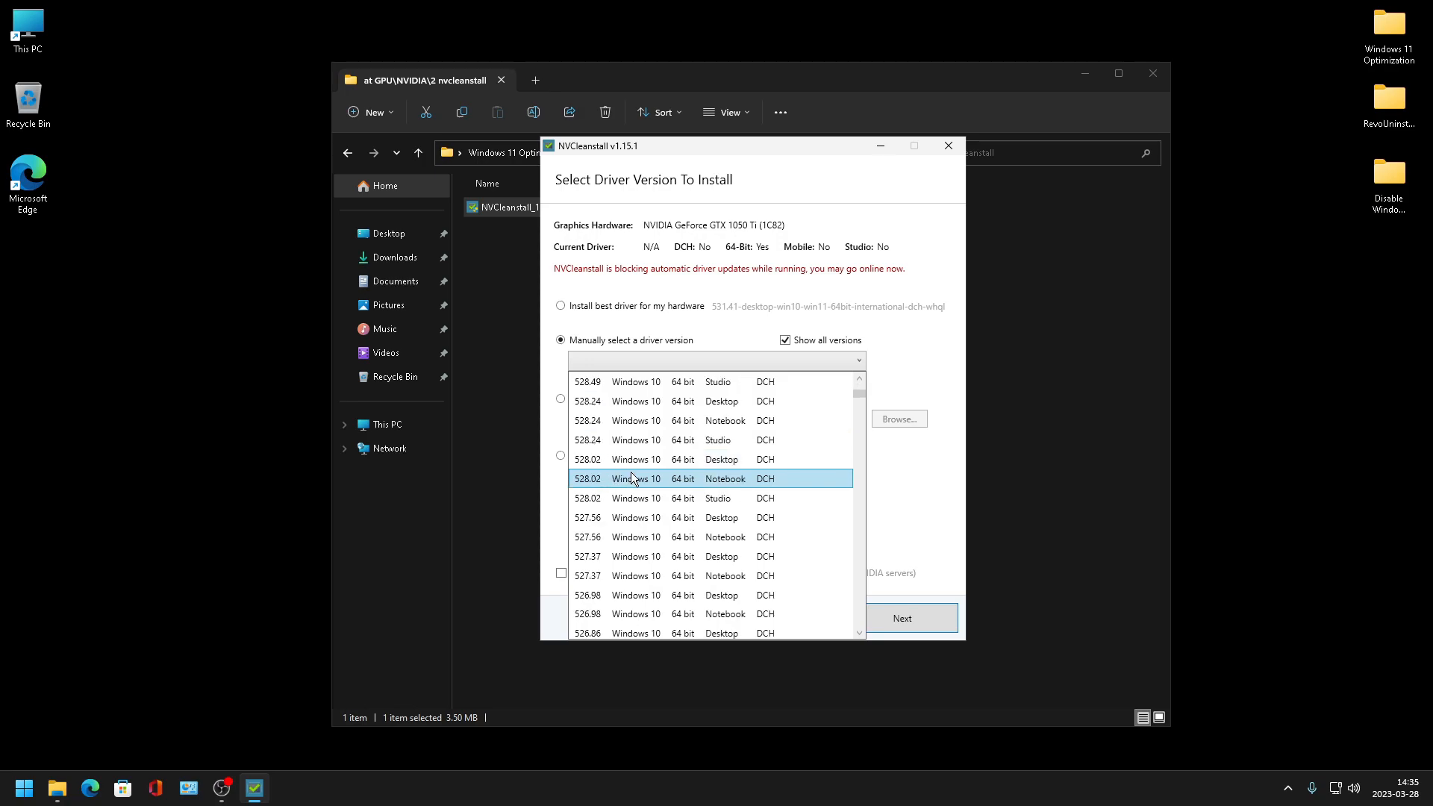
scroll(636, 472, "up", 3)
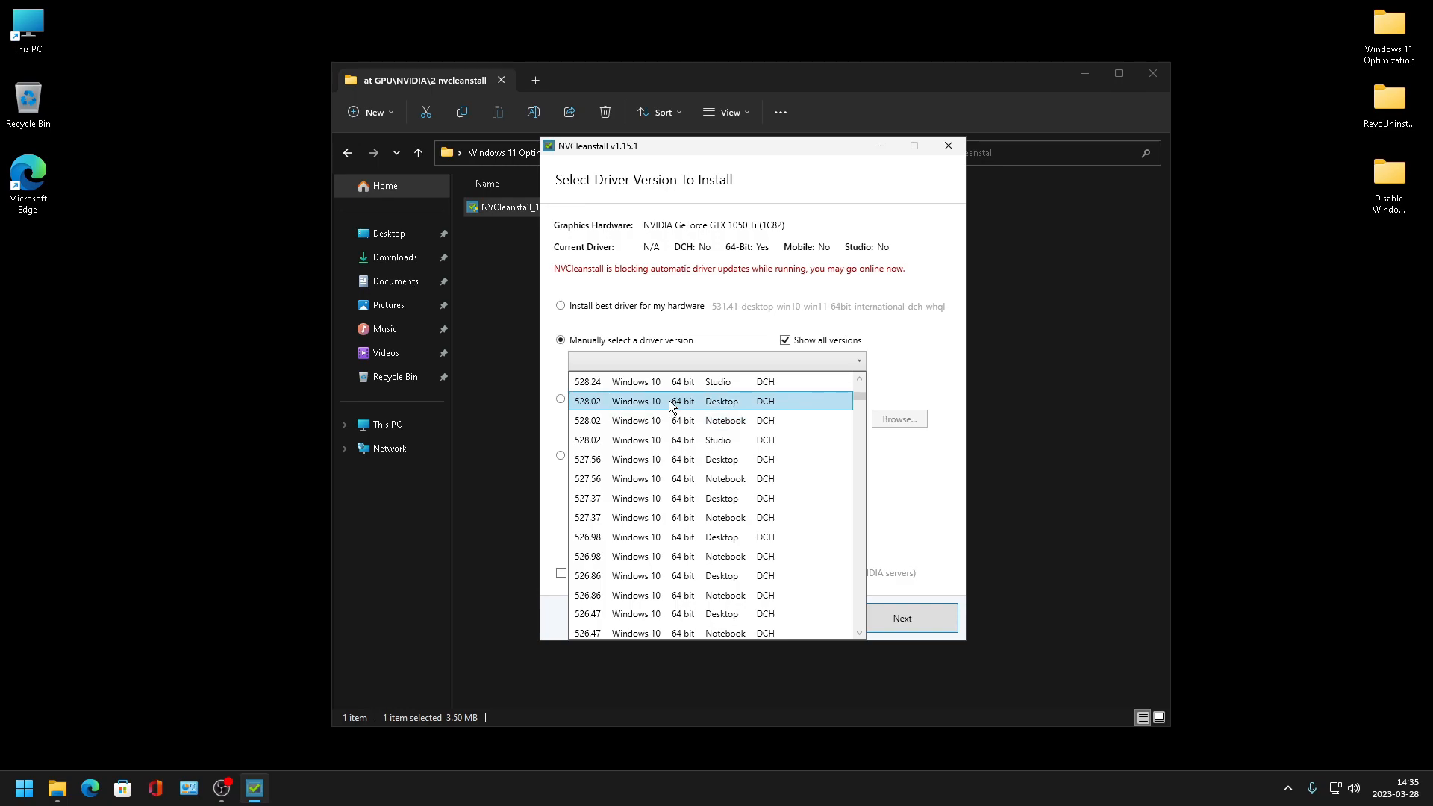
left_click(622, 401)
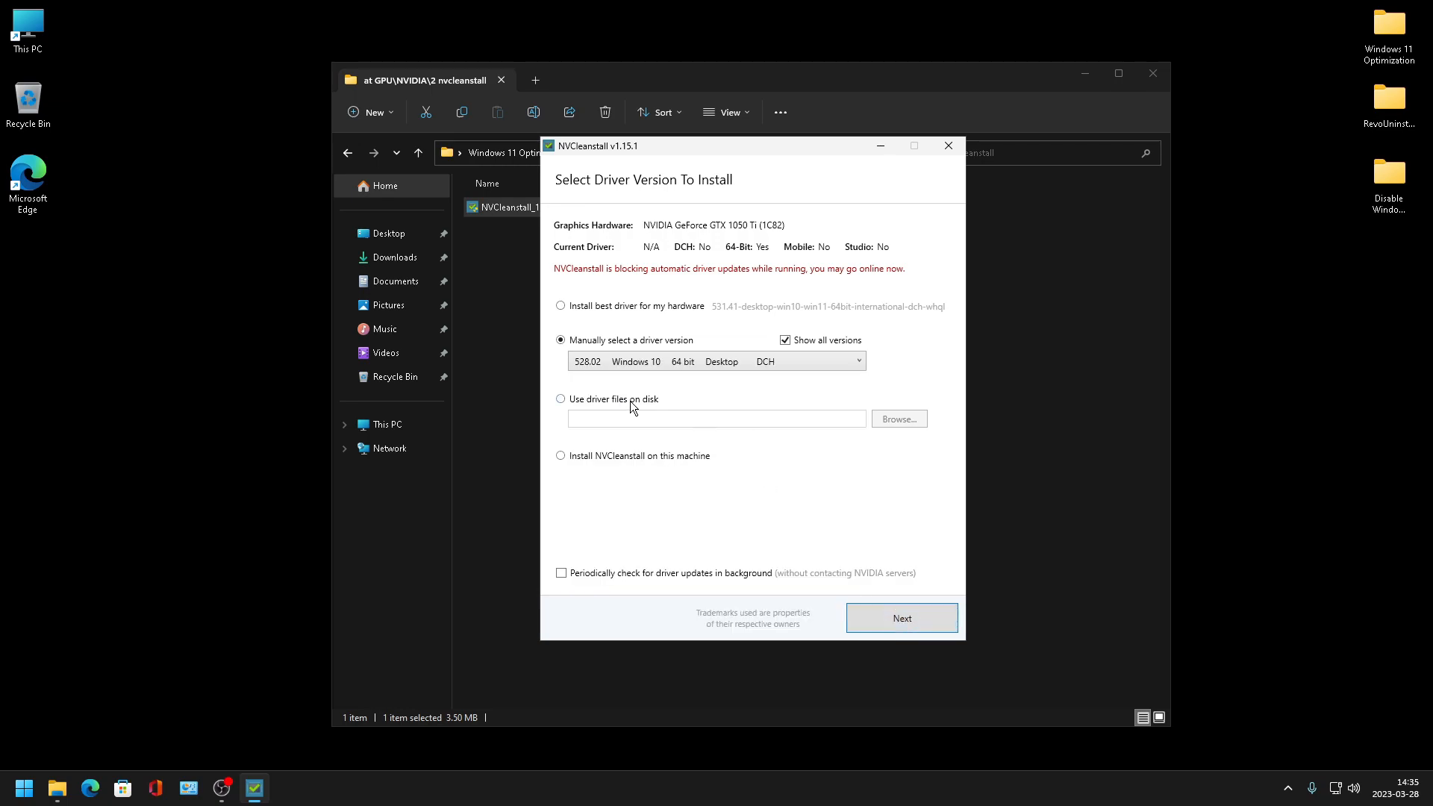
left_click(890, 617)
- Review the component list, leaving only the required Display Driver selected, and continue to the installation tweaks
left_click_drag(746, 415, 742, 366)
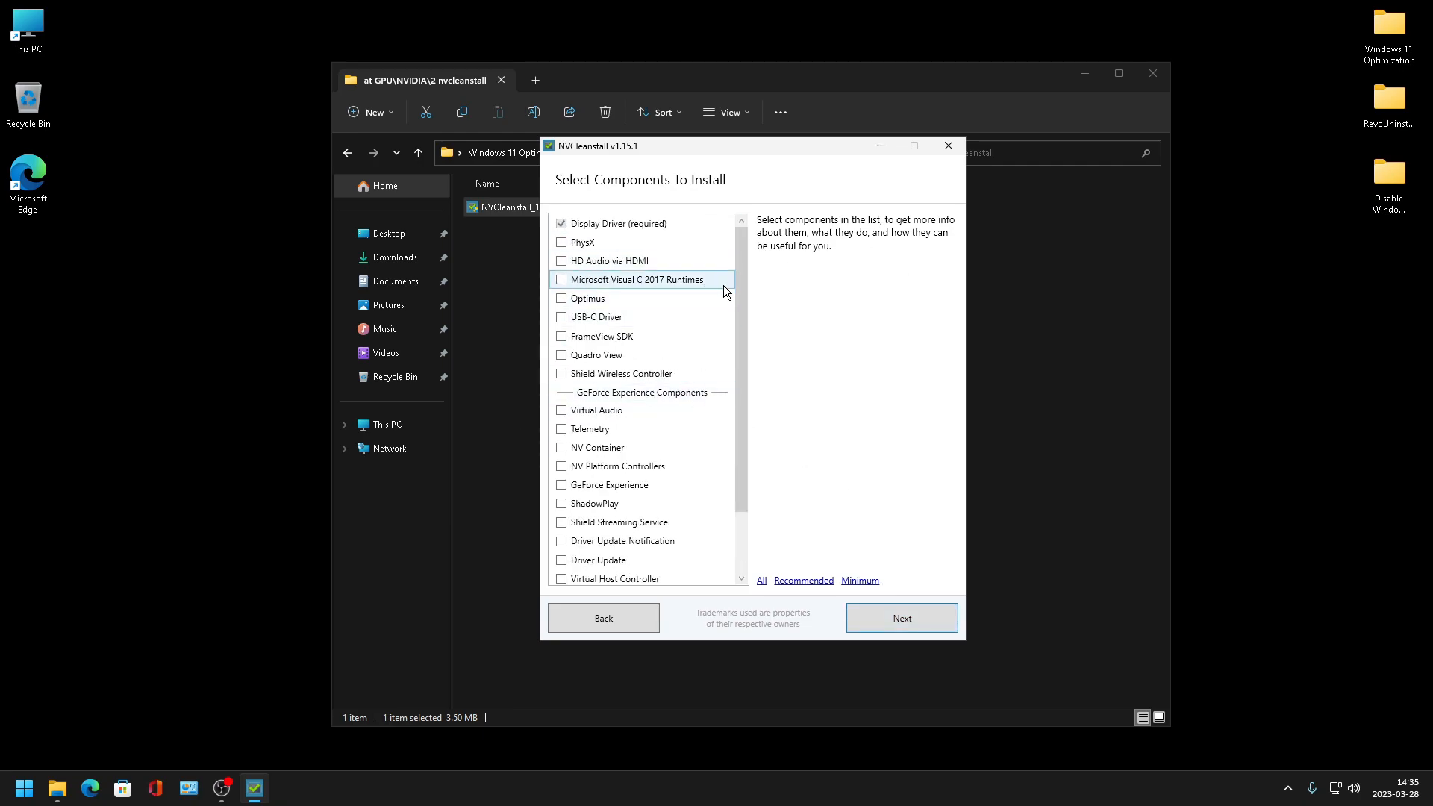
left_click_drag(742, 309, 742, 368)
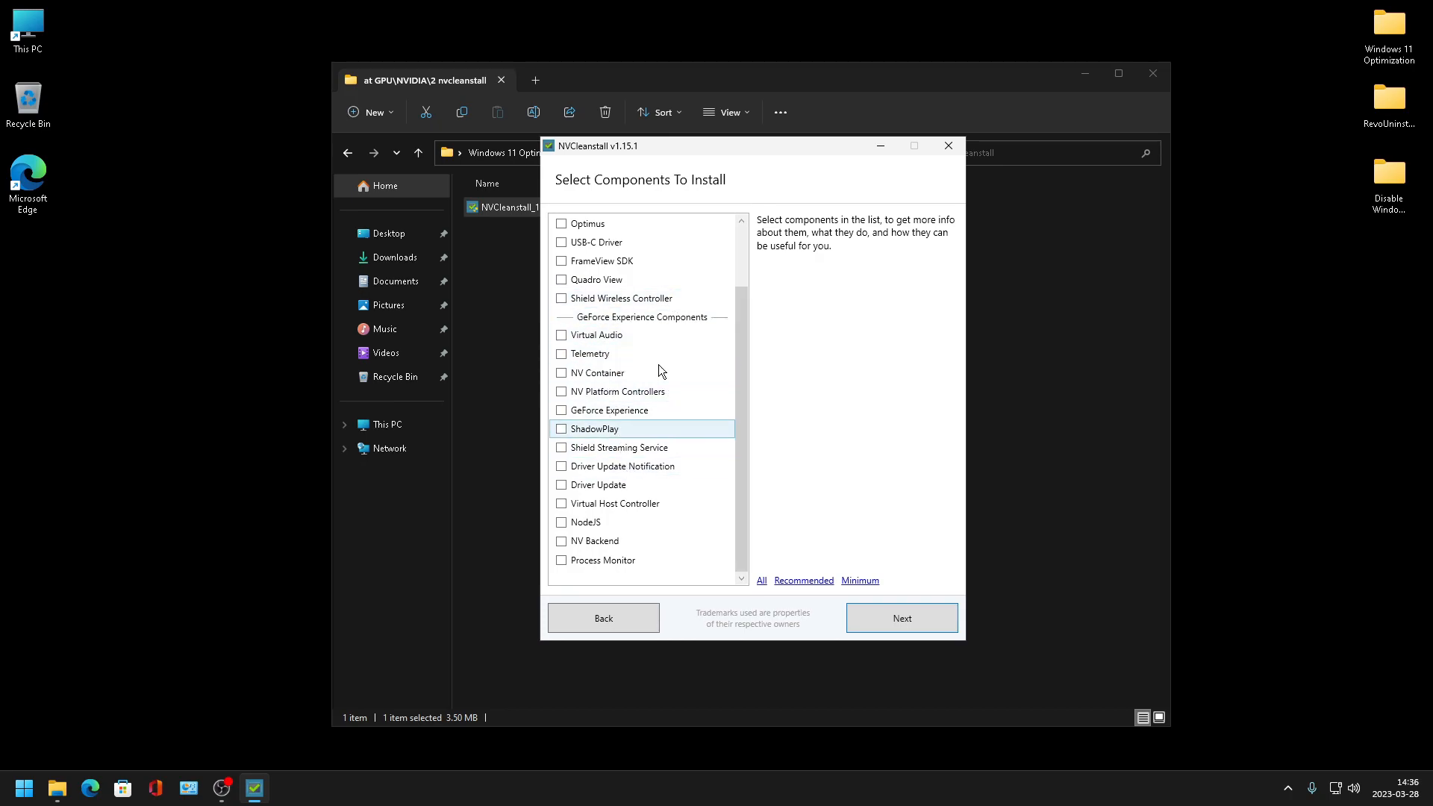
left_click(636, 418)
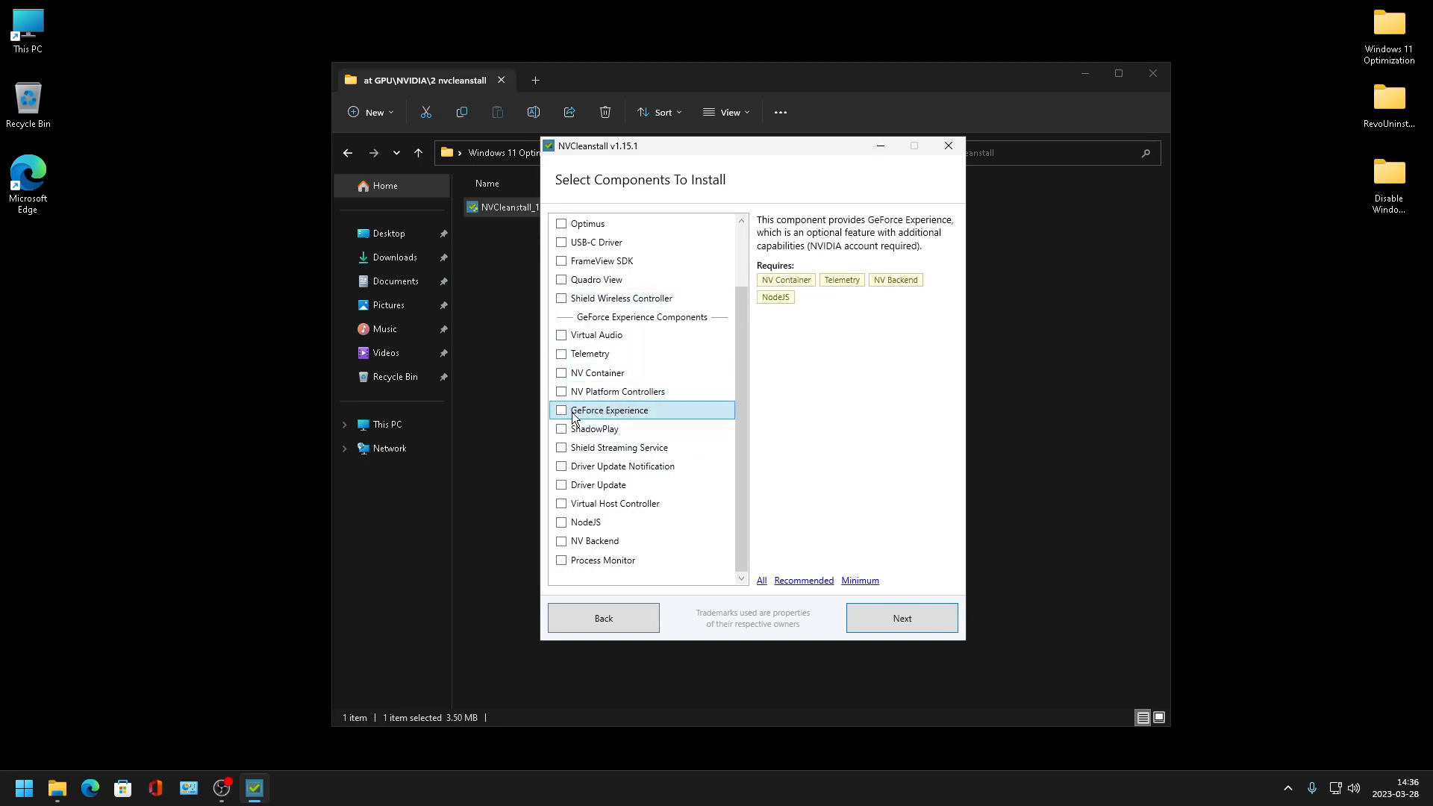
left_click(878, 620)
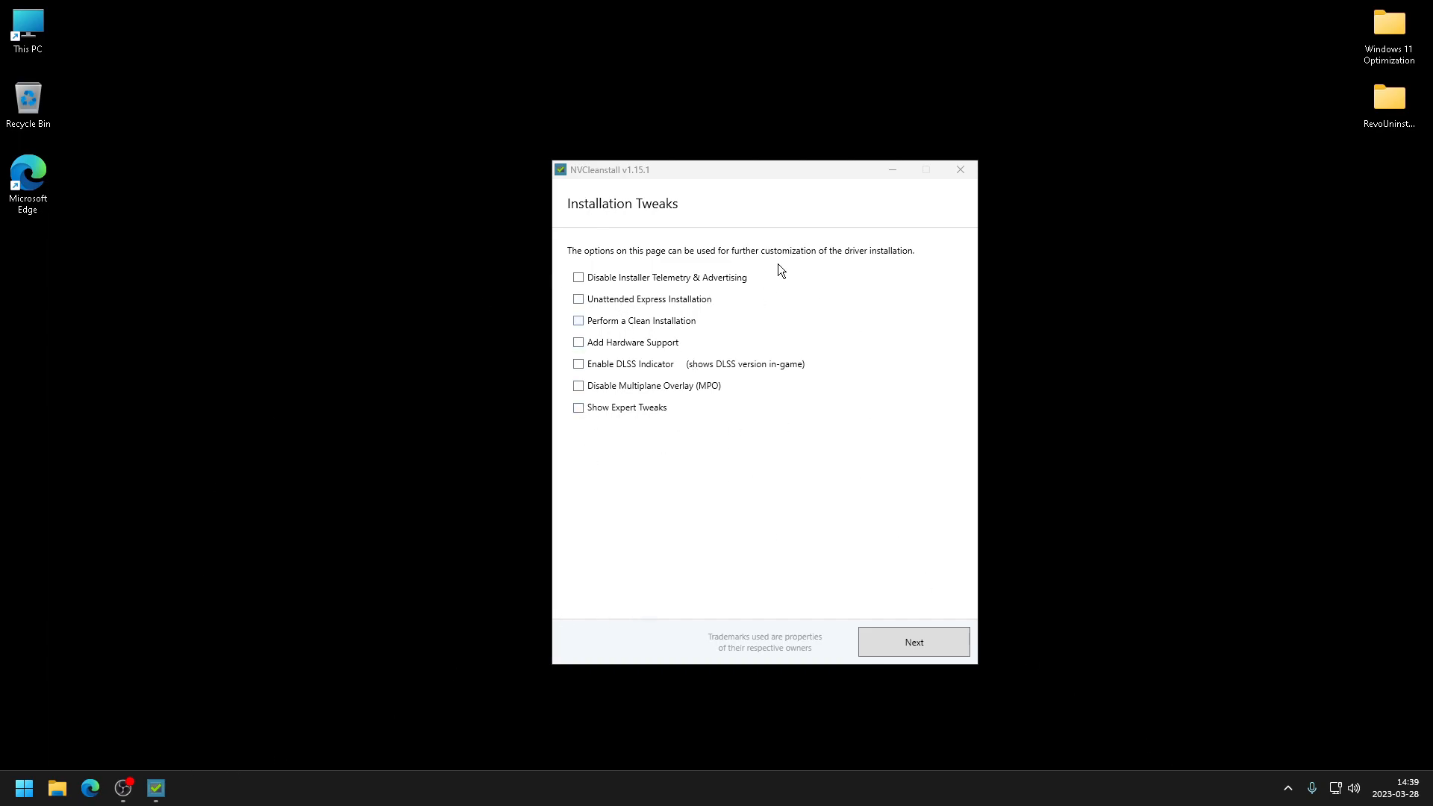
- Enable Disable Installer Telemetry & Advertising, Unattended Express Installation, Perform a Clean Installation and Show Expert Tweaks
left_click(630, 281)
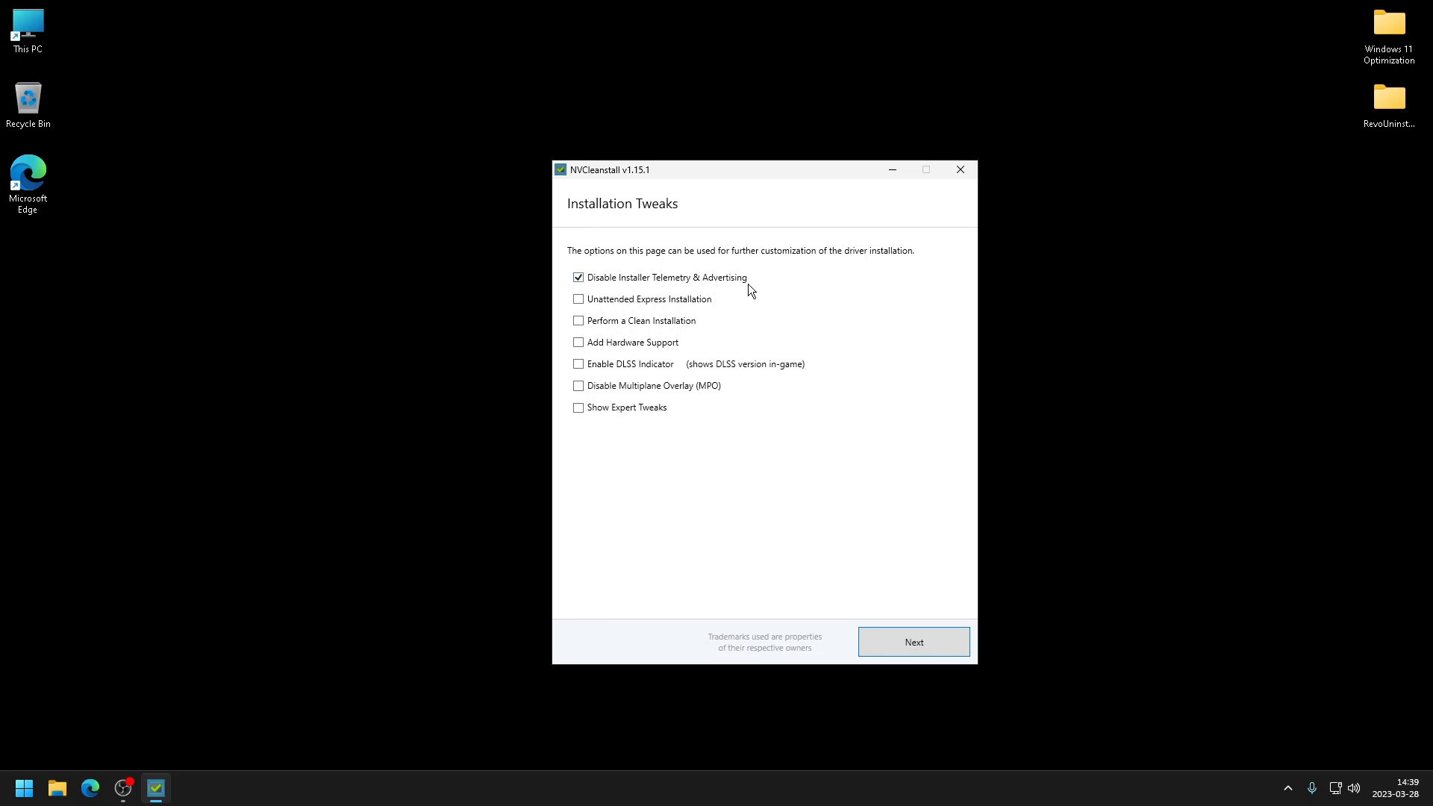
left_click(619, 300)
left_click(606, 328)
left_click(594, 414)
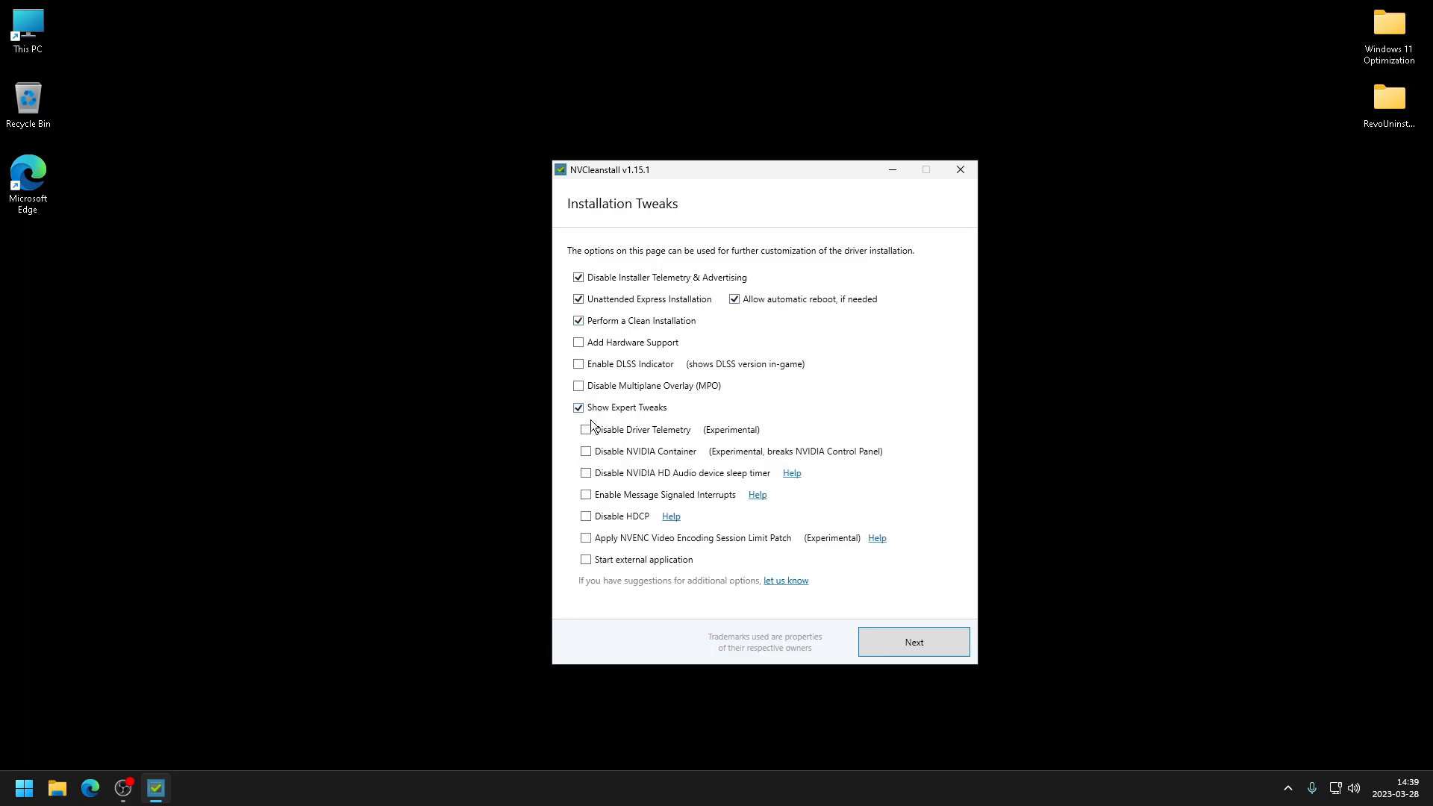
- Enable the Disable Driver Telemetry and Disable NVIDIA HD Audio device sleep timer expert tweaks
left_click(610, 431)
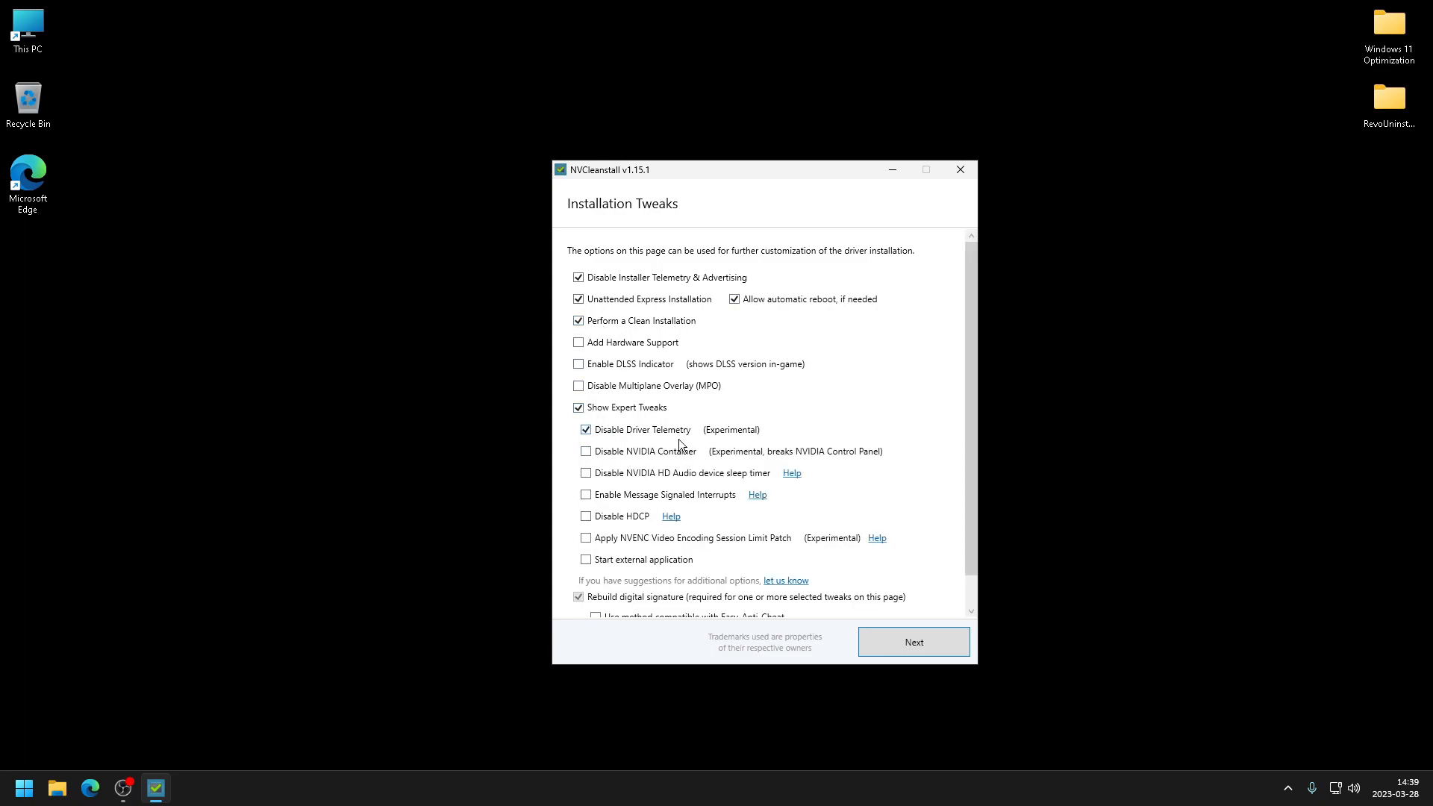
left_click(595, 477)
scroll(701, 520, "down", 1)
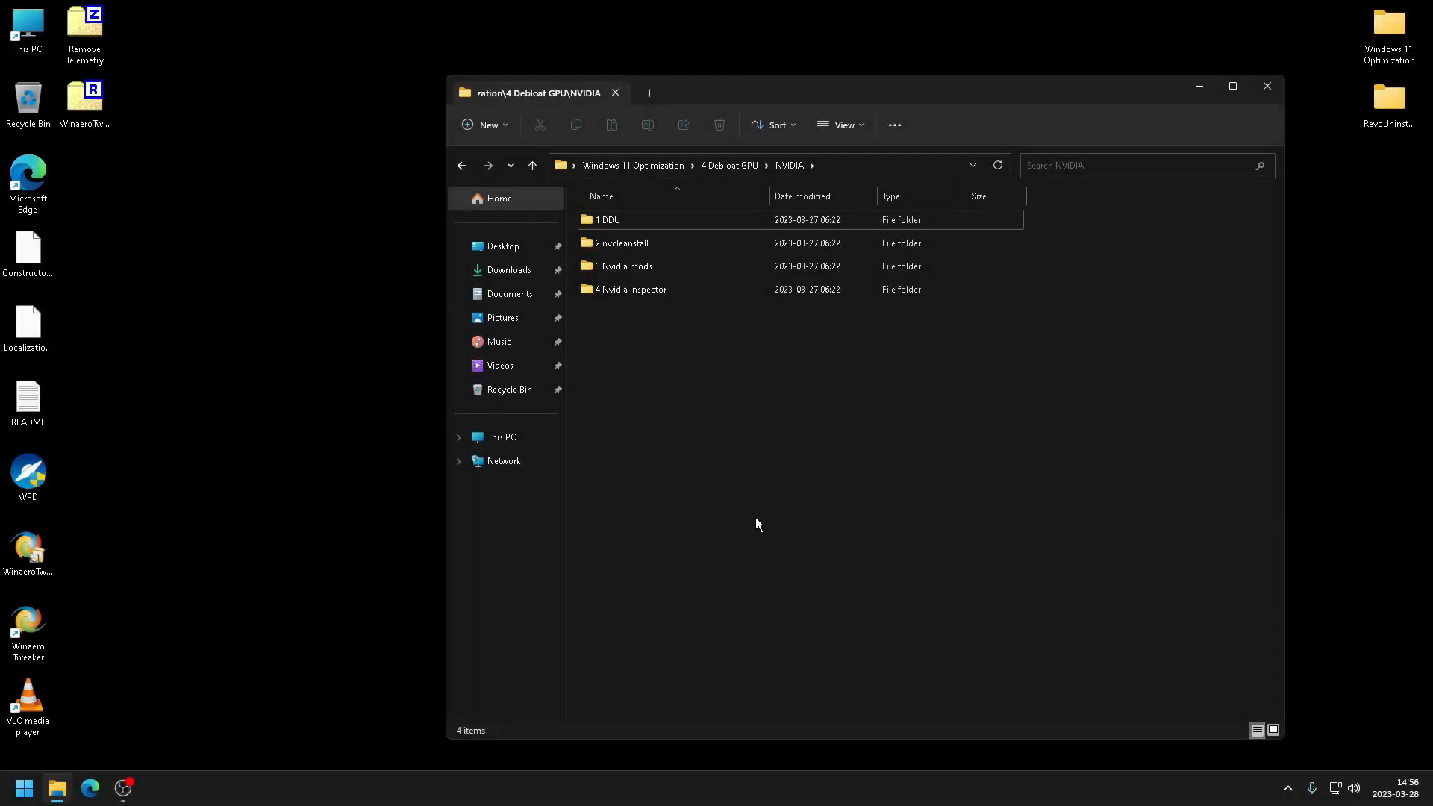
- Open the 3 Nvidia mods folder, merge the Nvidia mods registry file, confirm the prompts and return to the NVIDIA folder
double_click(686, 269)
double_click(658, 223)
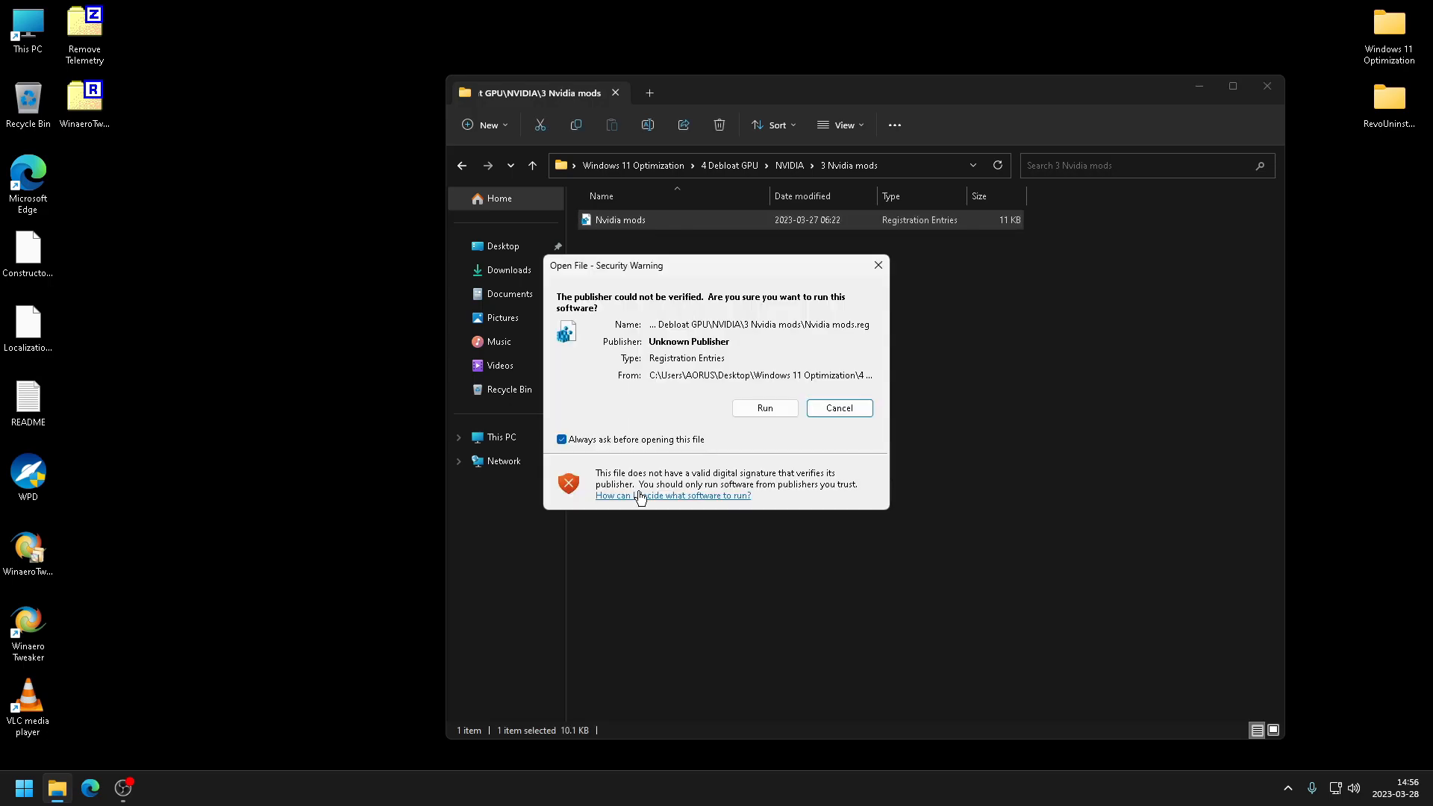
left_click(754, 408)
left_click(824, 415)
left_click(905, 400)
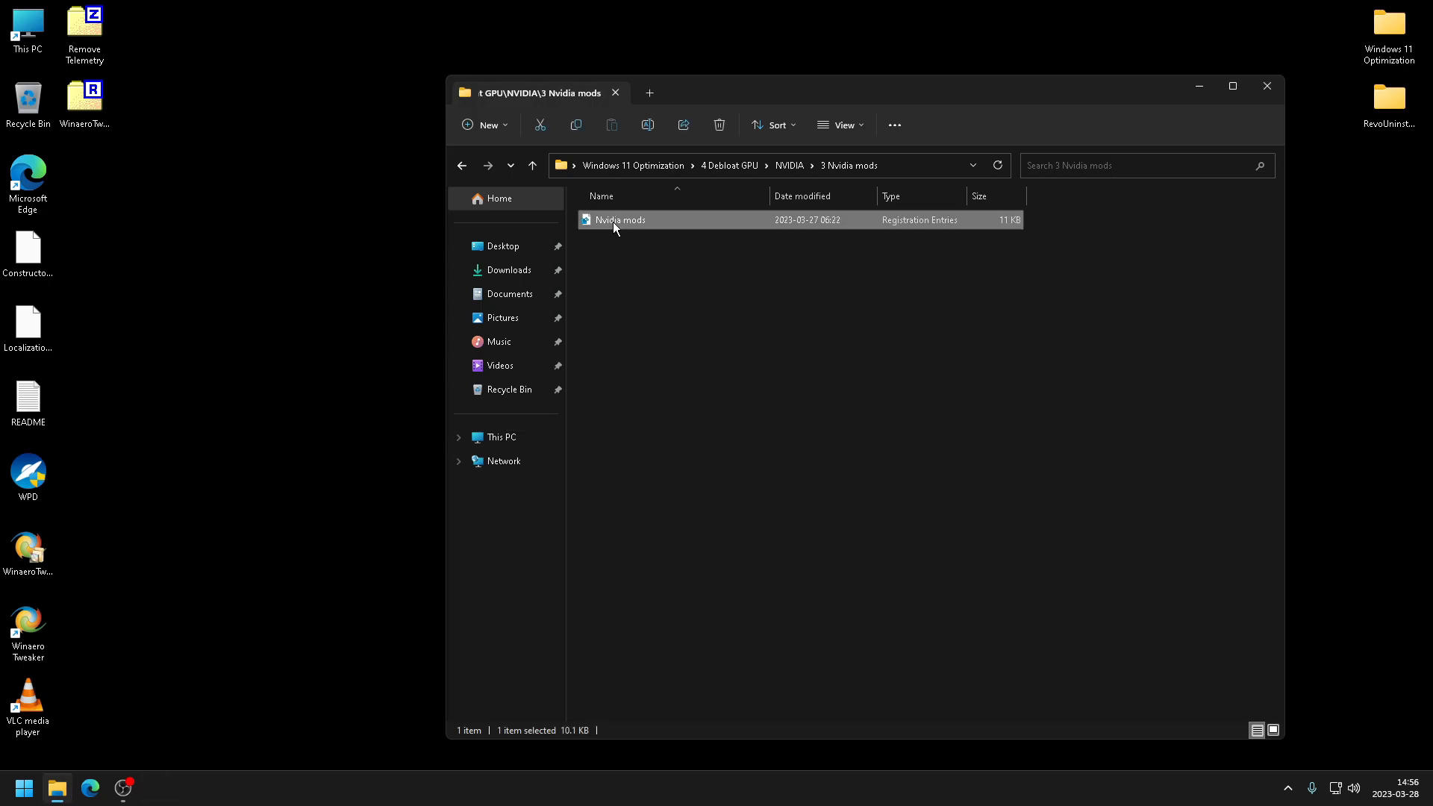
left_click(462, 166)
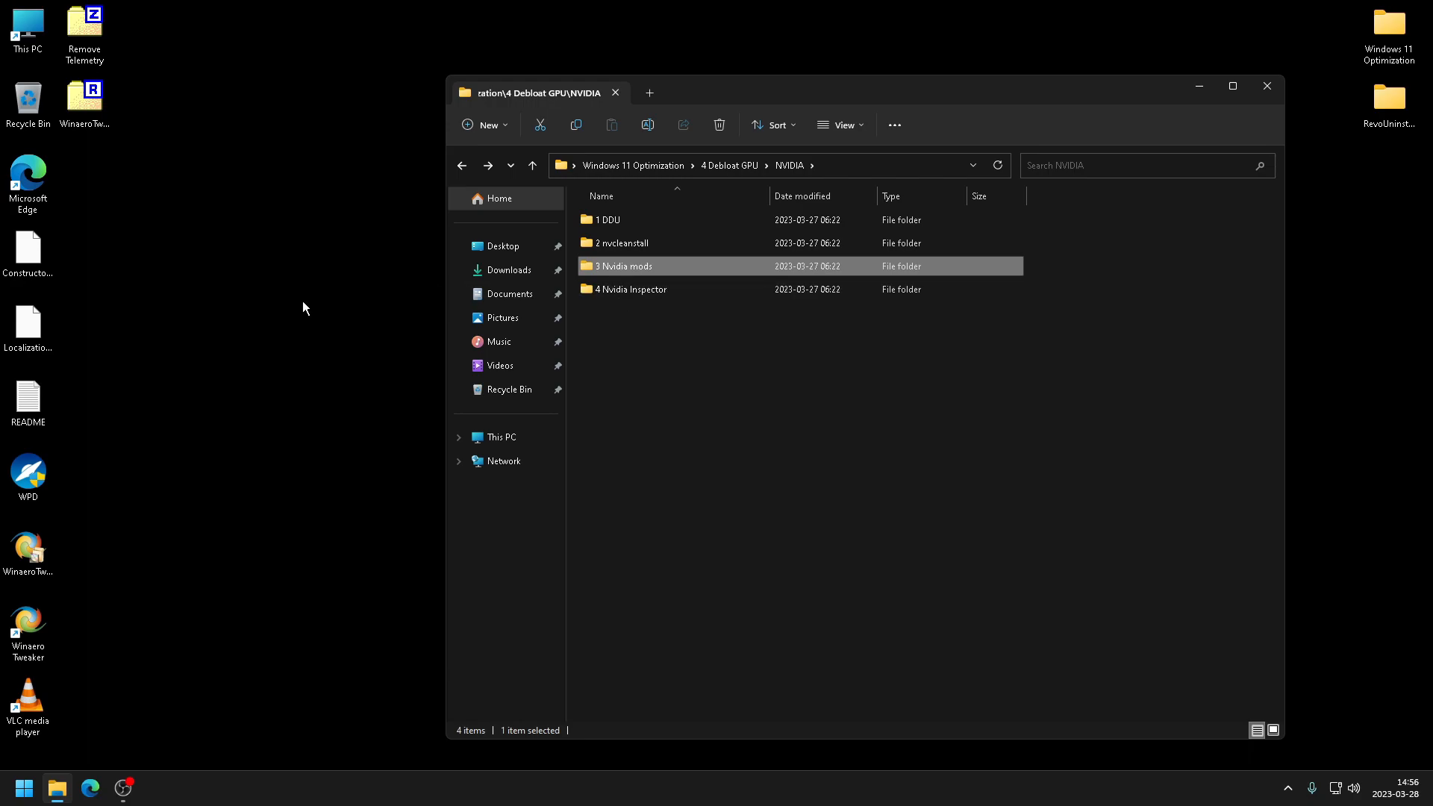
- Open the NVIDIA Control Panel from the desktop context menu
right_click(265, 306)
left_click_drag(687, 93, 909, 98)
right_click(339, 211)
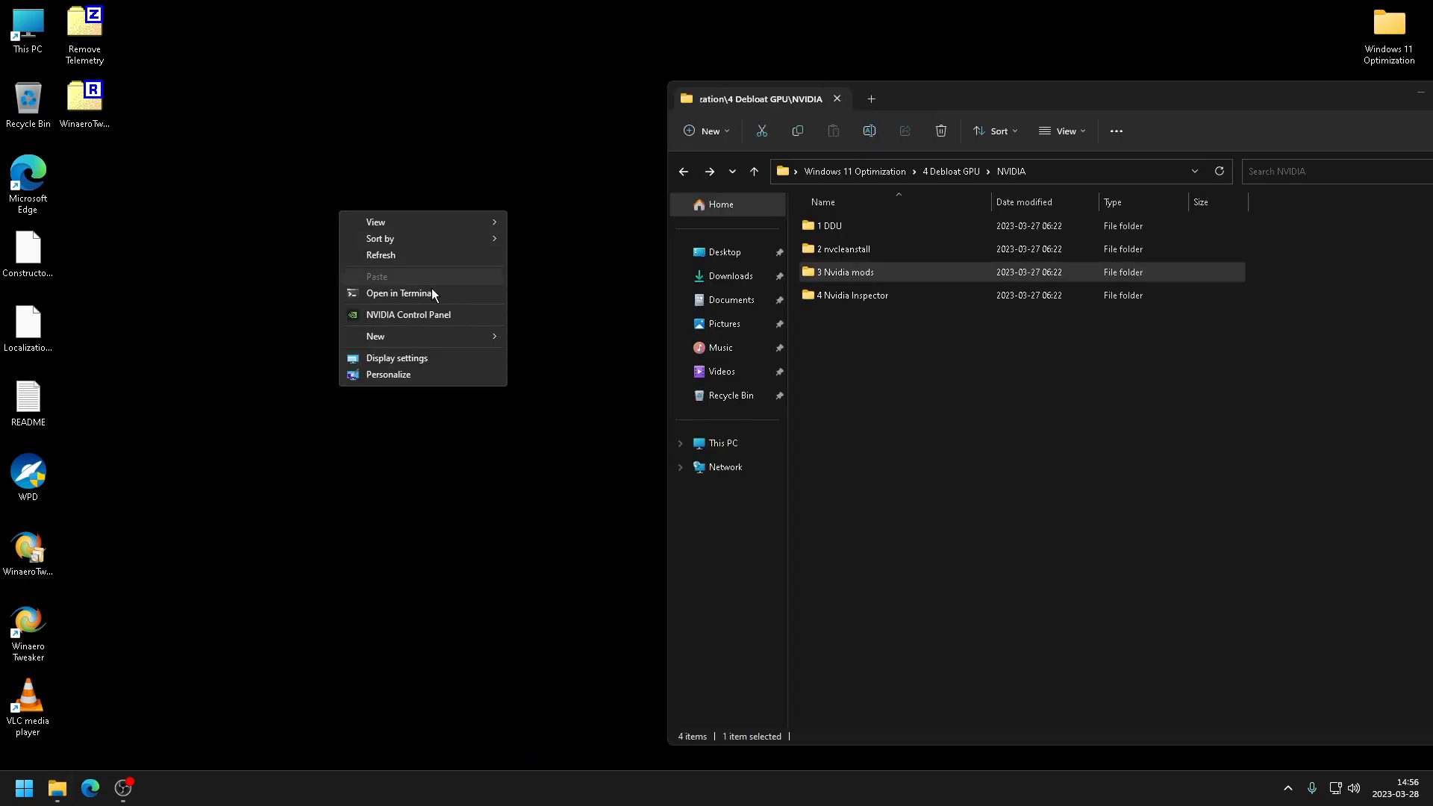
left_click(424, 314)
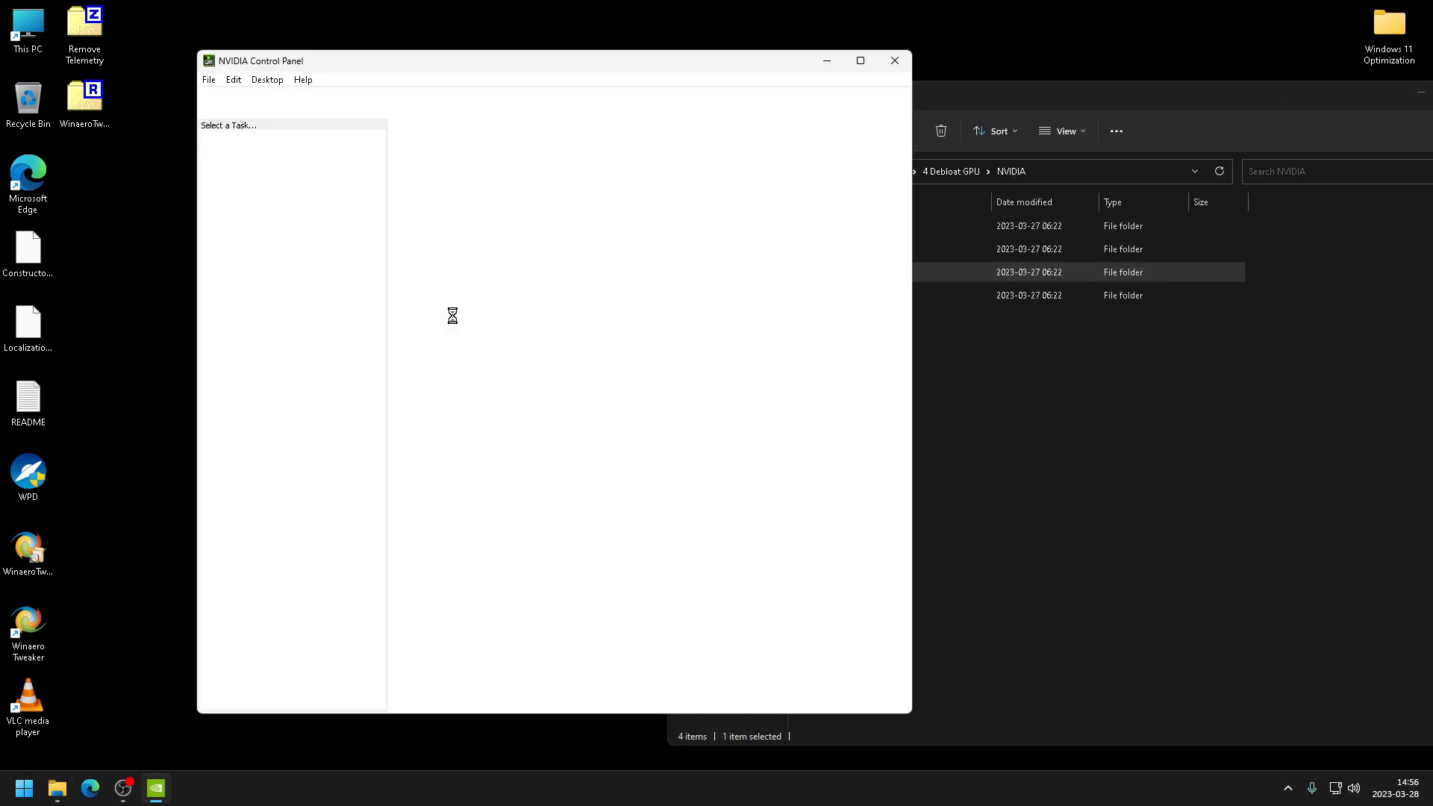
left_click(267, 80)
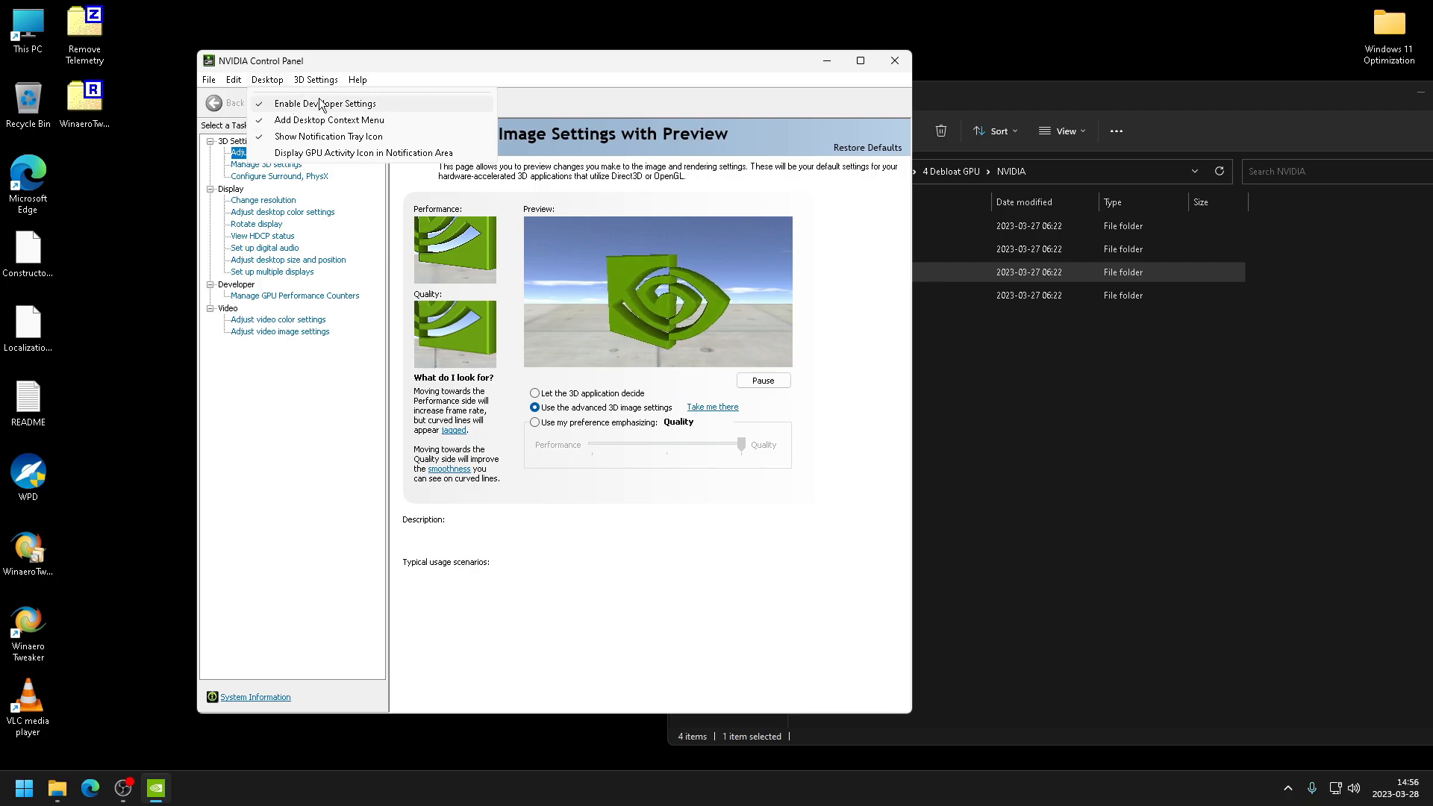
left_click(295, 296)
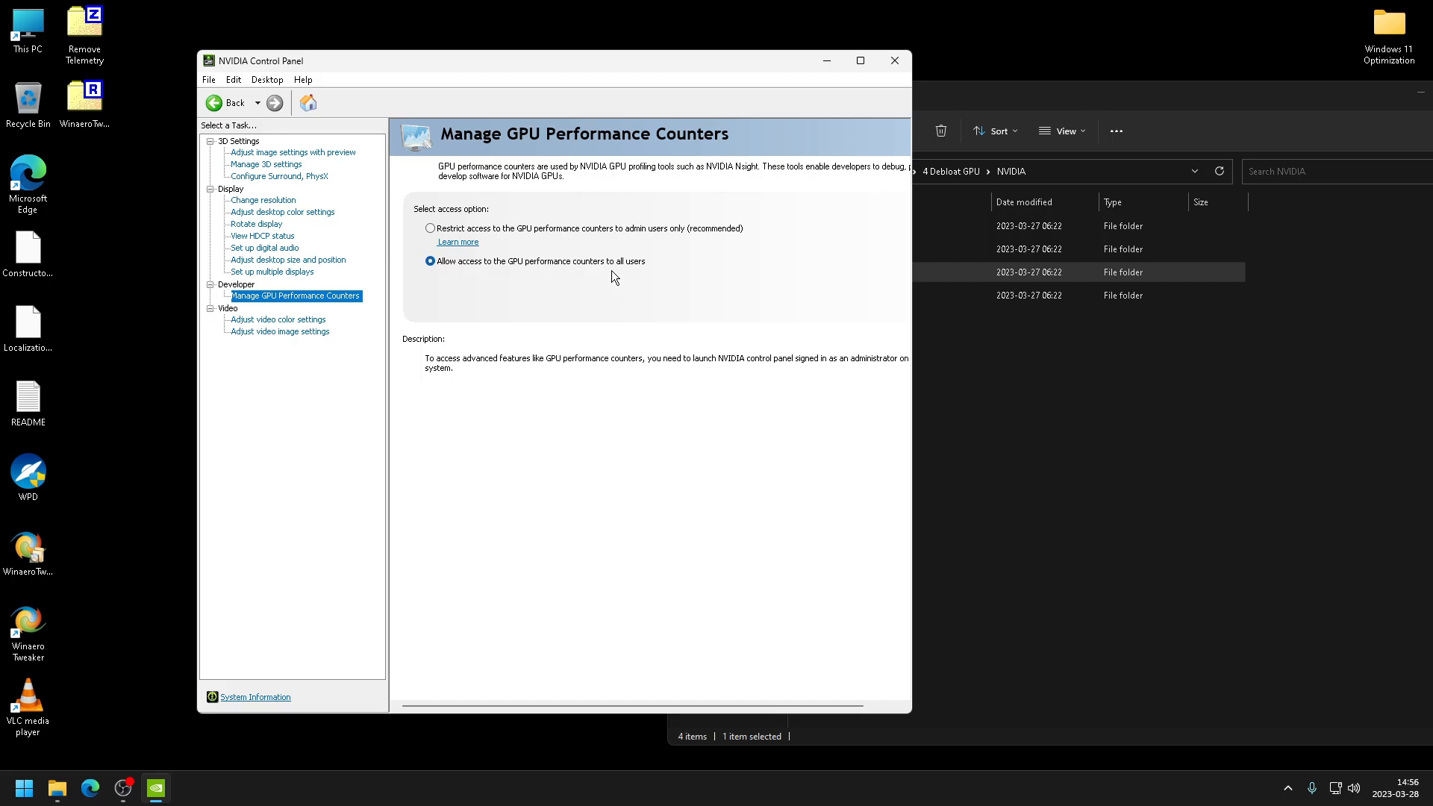
left_click(306, 320)
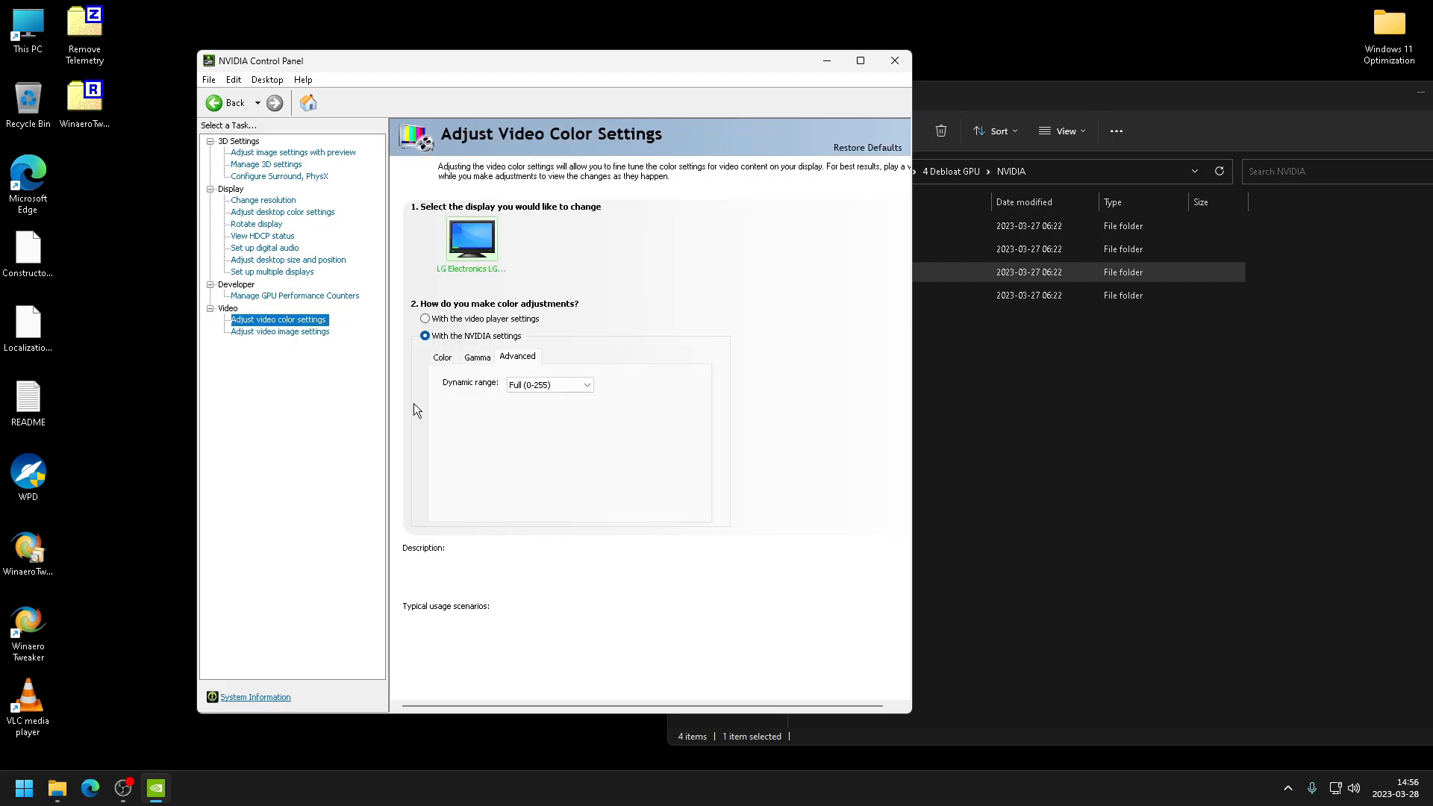
left_click(245, 334)
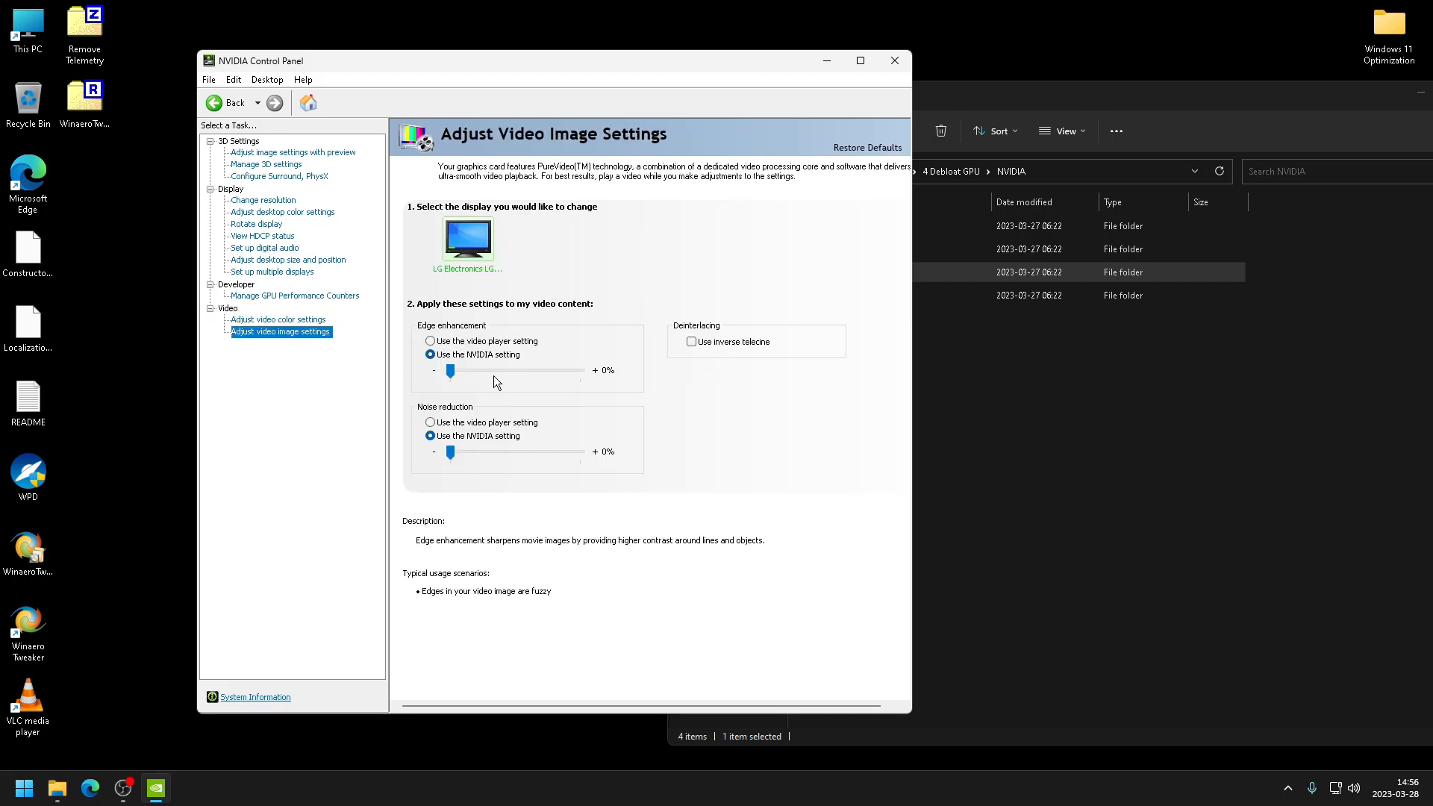
left_click(273, 262)
left_click(263, 199)
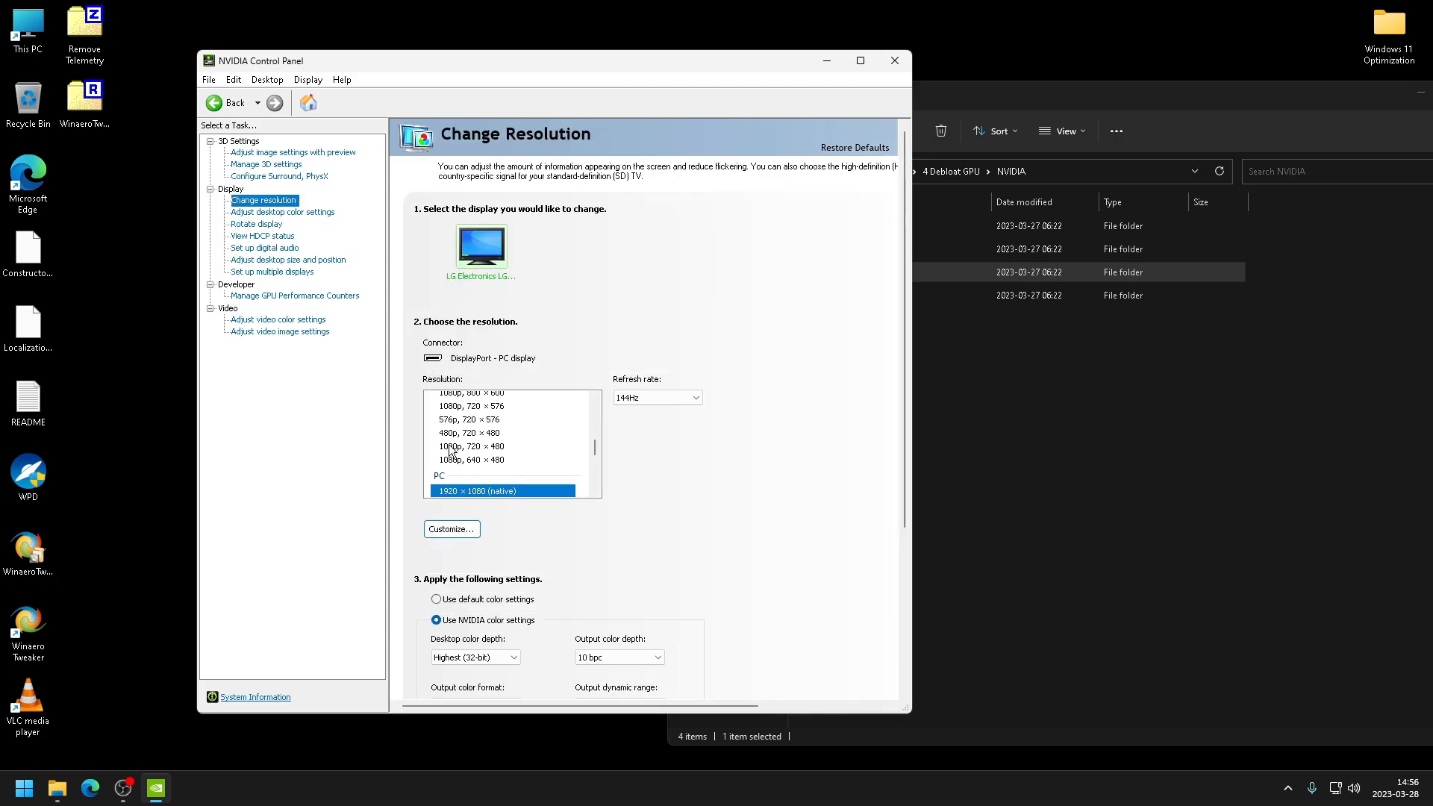
scroll(685, 441, "down", 3)
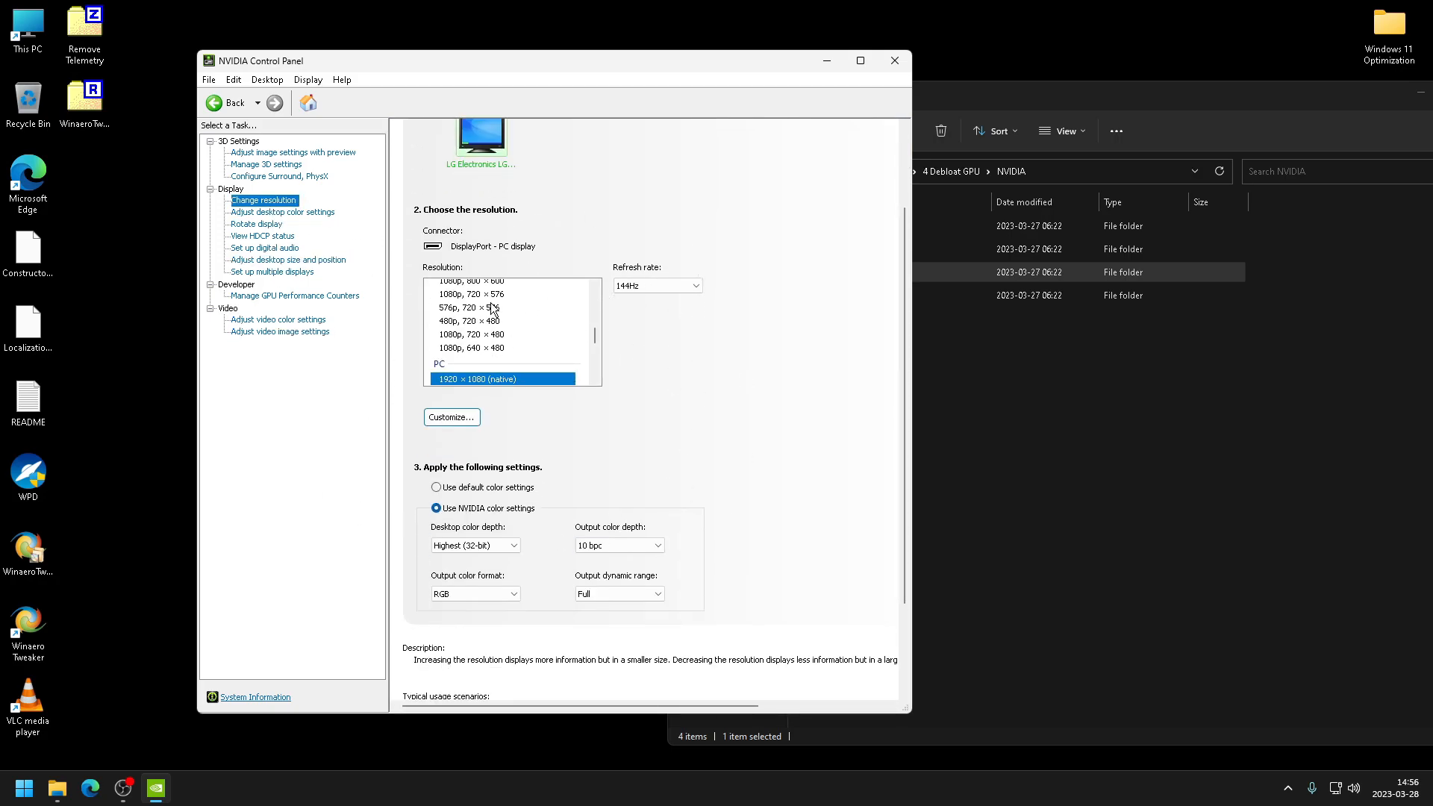
scroll(531, 241, "up", 1)
left_click(287, 177)
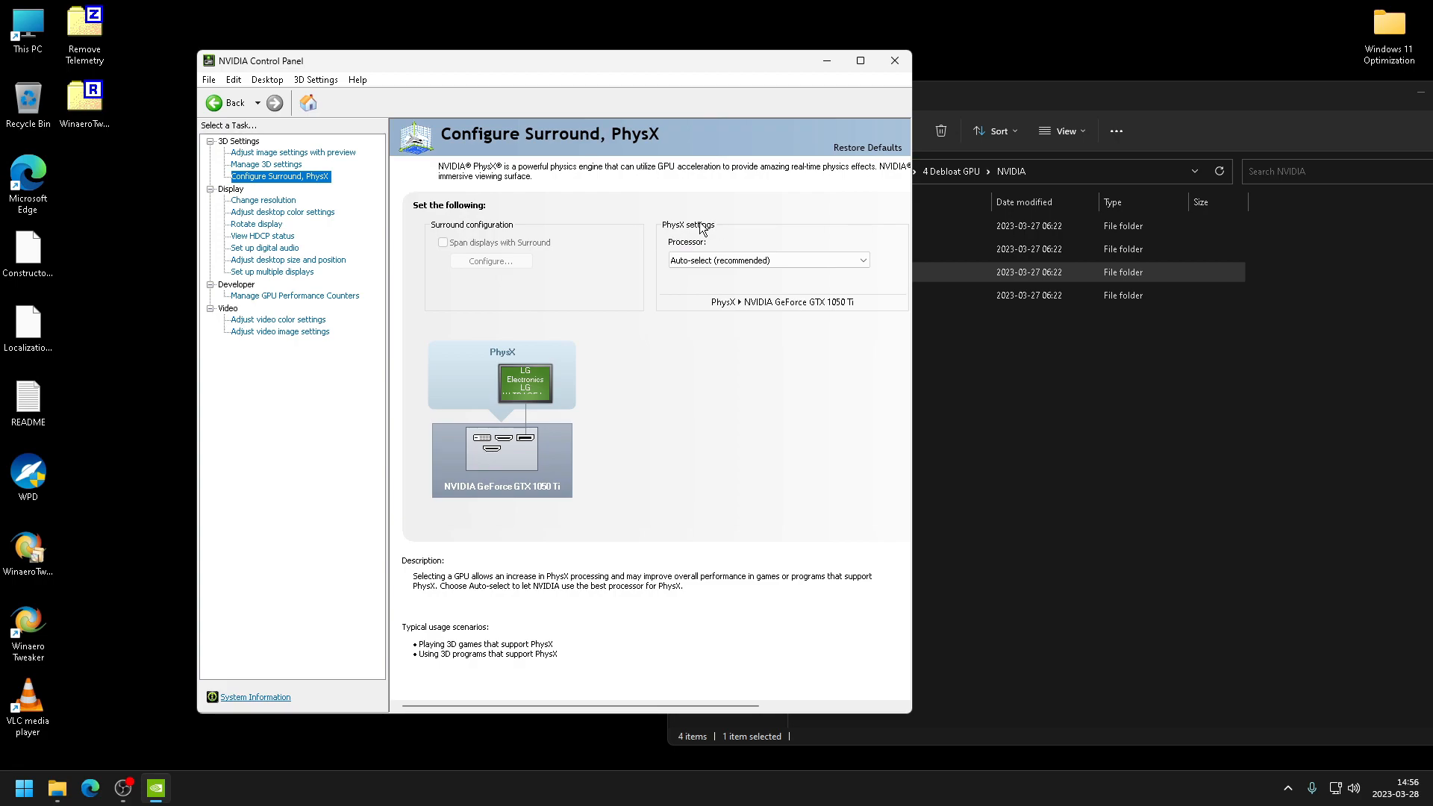
left_click(264, 165)
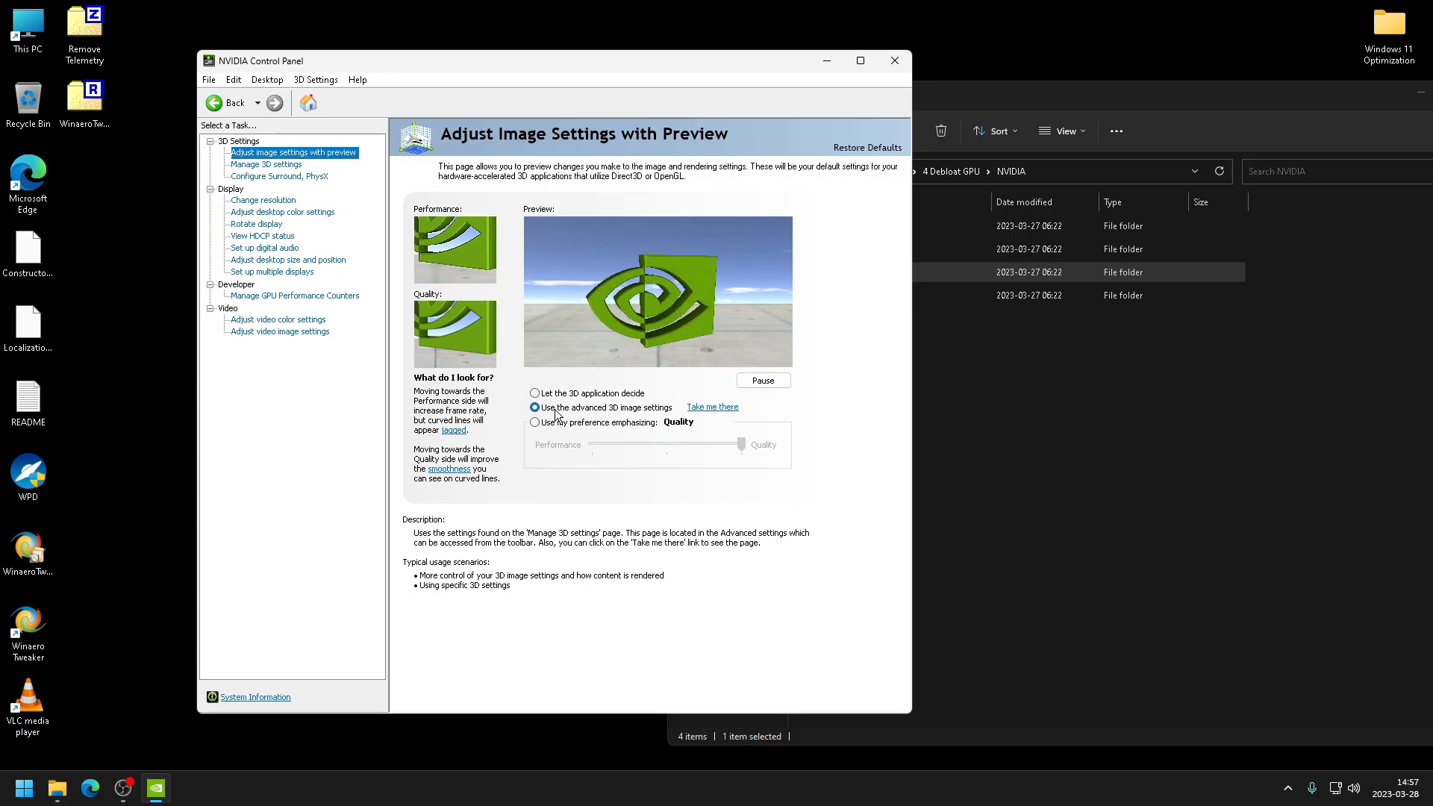
left_click(892, 66)
- In the 4 Nvidia Inspector folder, launch nvidiaProfileInspector, import Base Profile.nip, apply the changes and close it
double_click(854, 297)
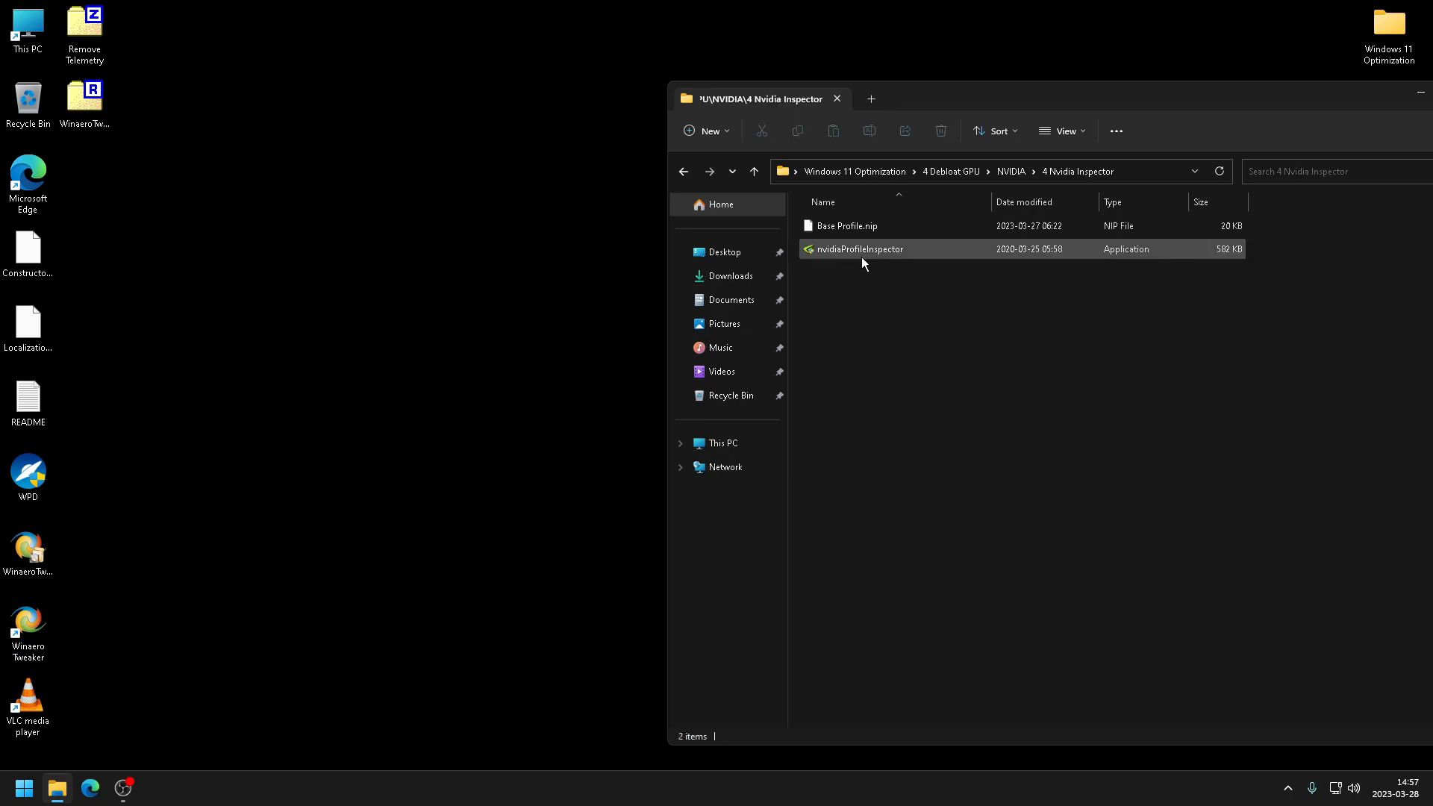
left_click(861, 256)
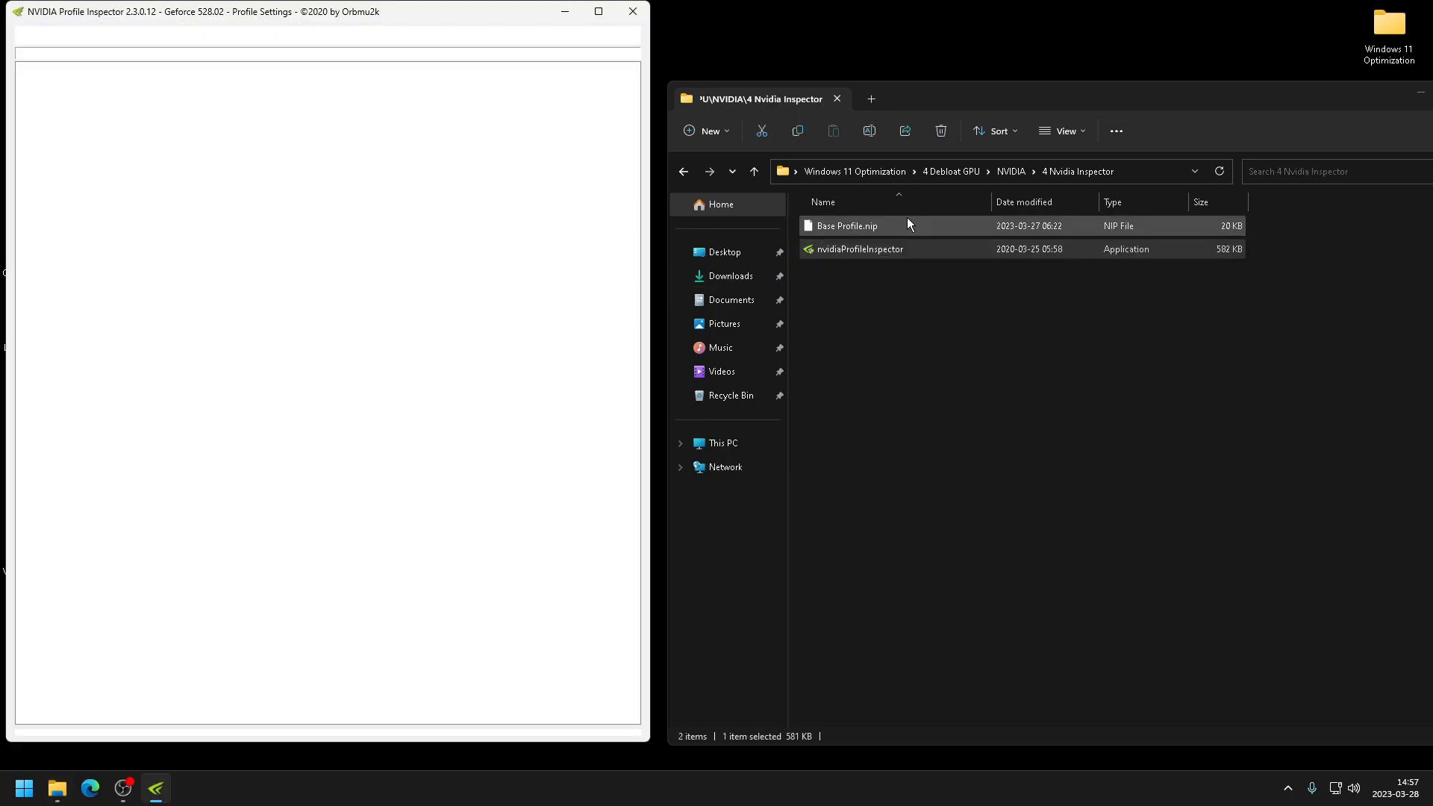
left_click_drag(857, 226, 348, 276)
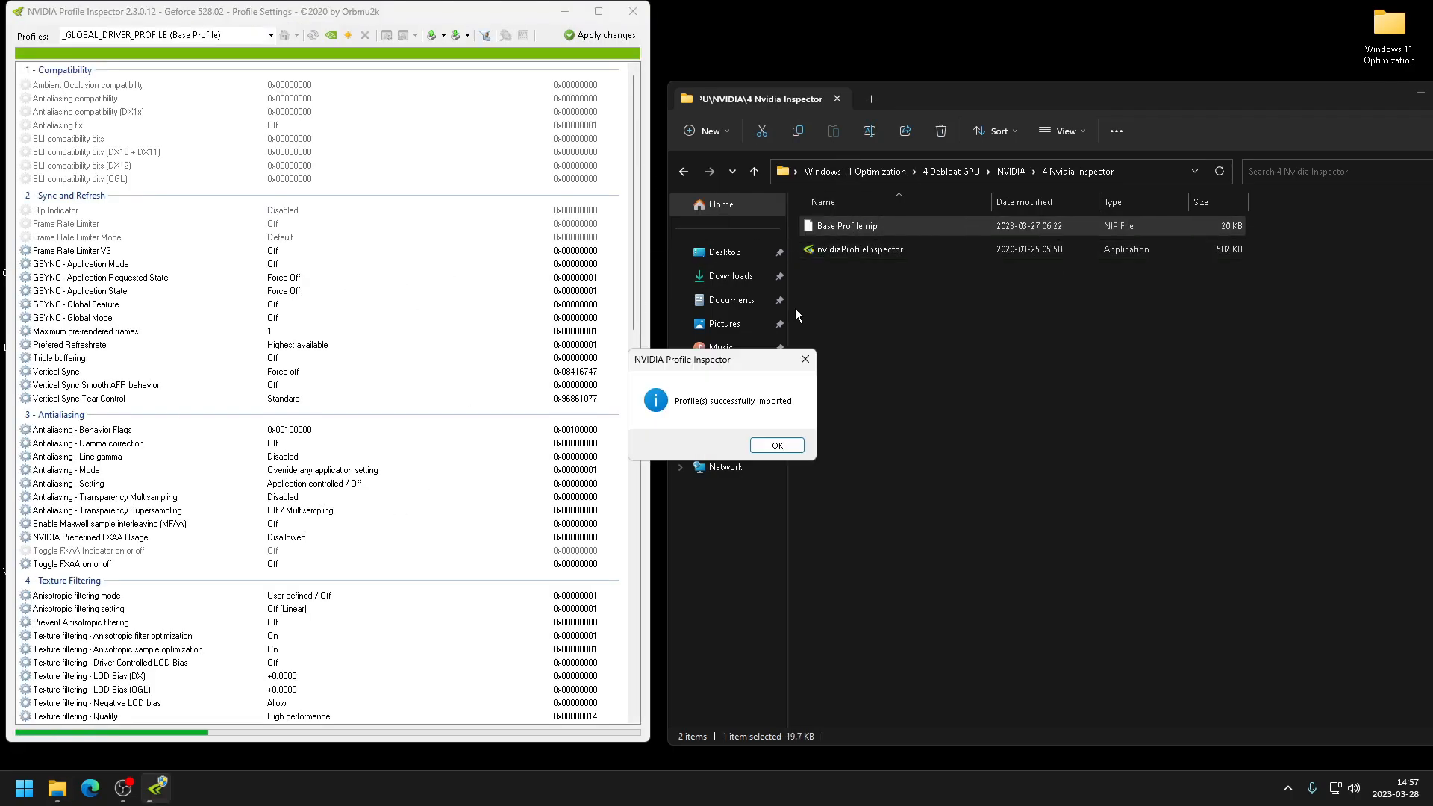
left_click(776, 446)
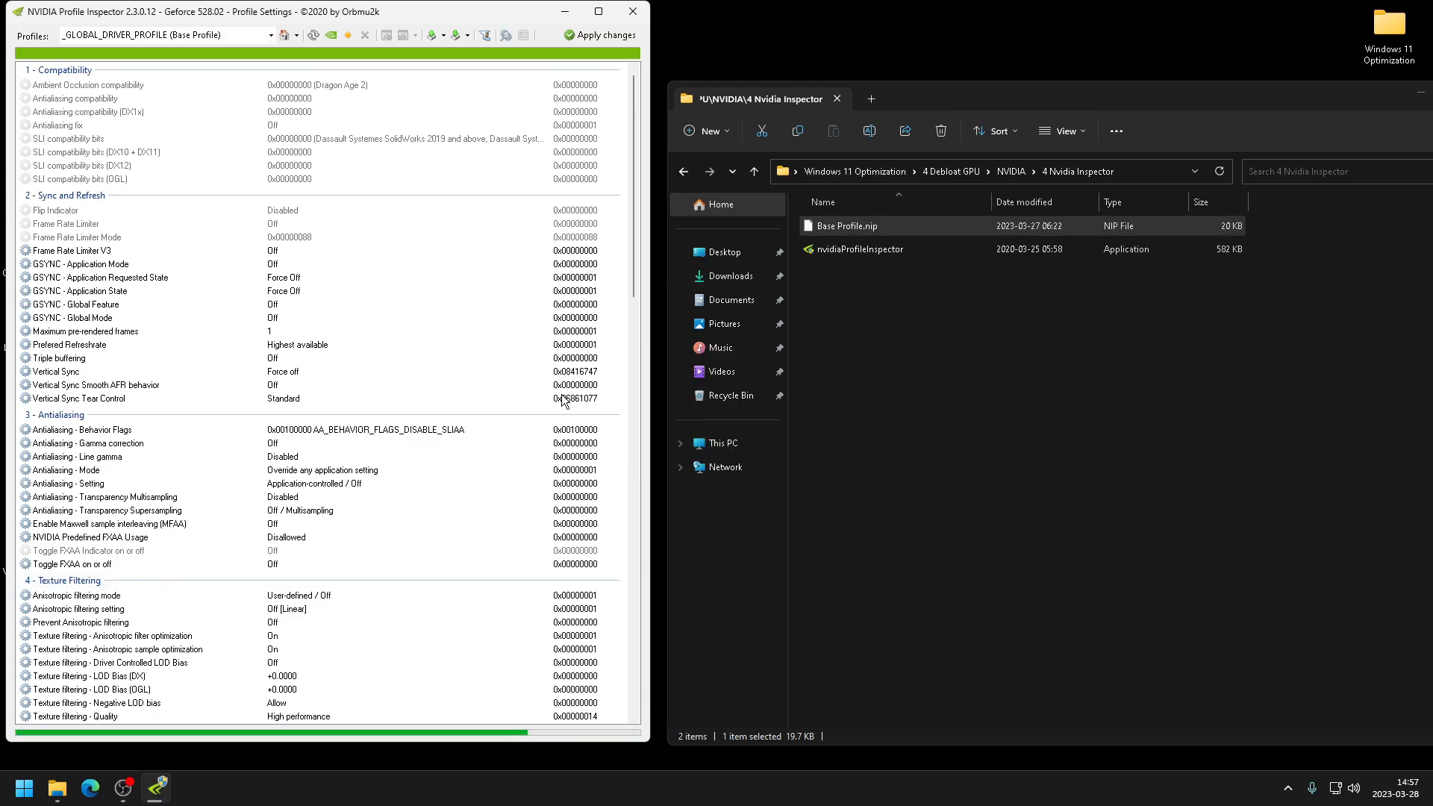
left_click(588, 35)
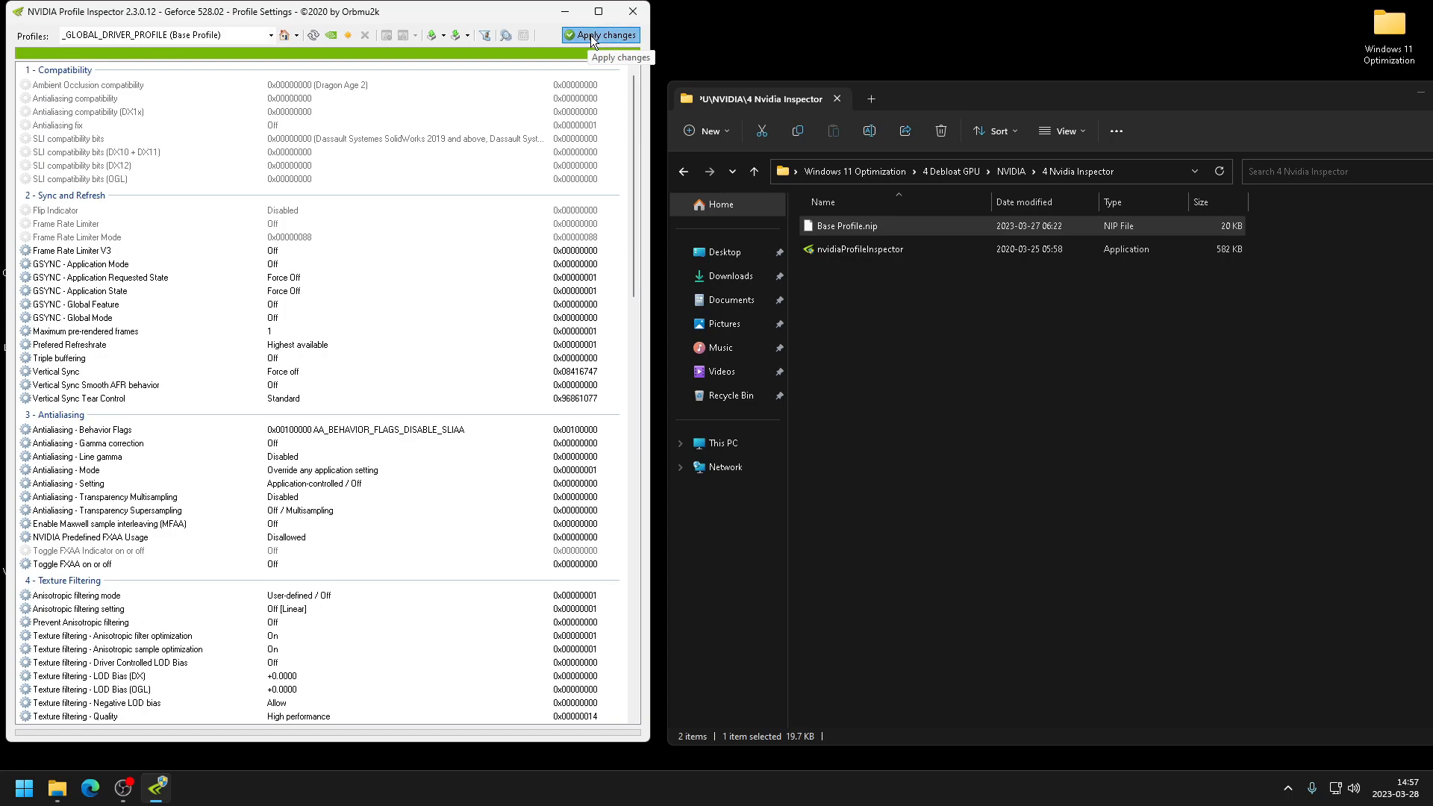
left_click(633, 11)
left_click_drag(915, 94, 691, 89)
left_click(459, 167)
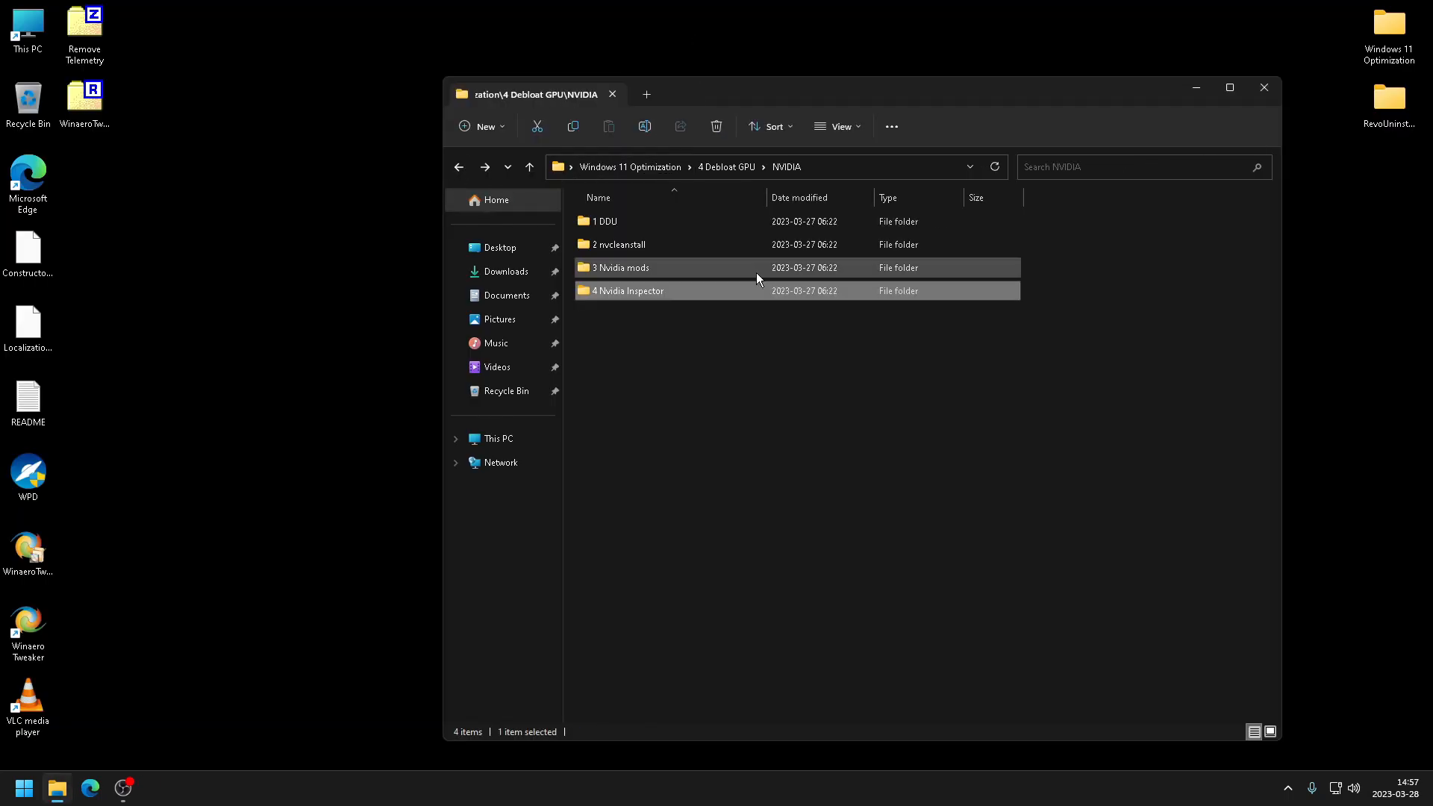
left_click(459, 167)
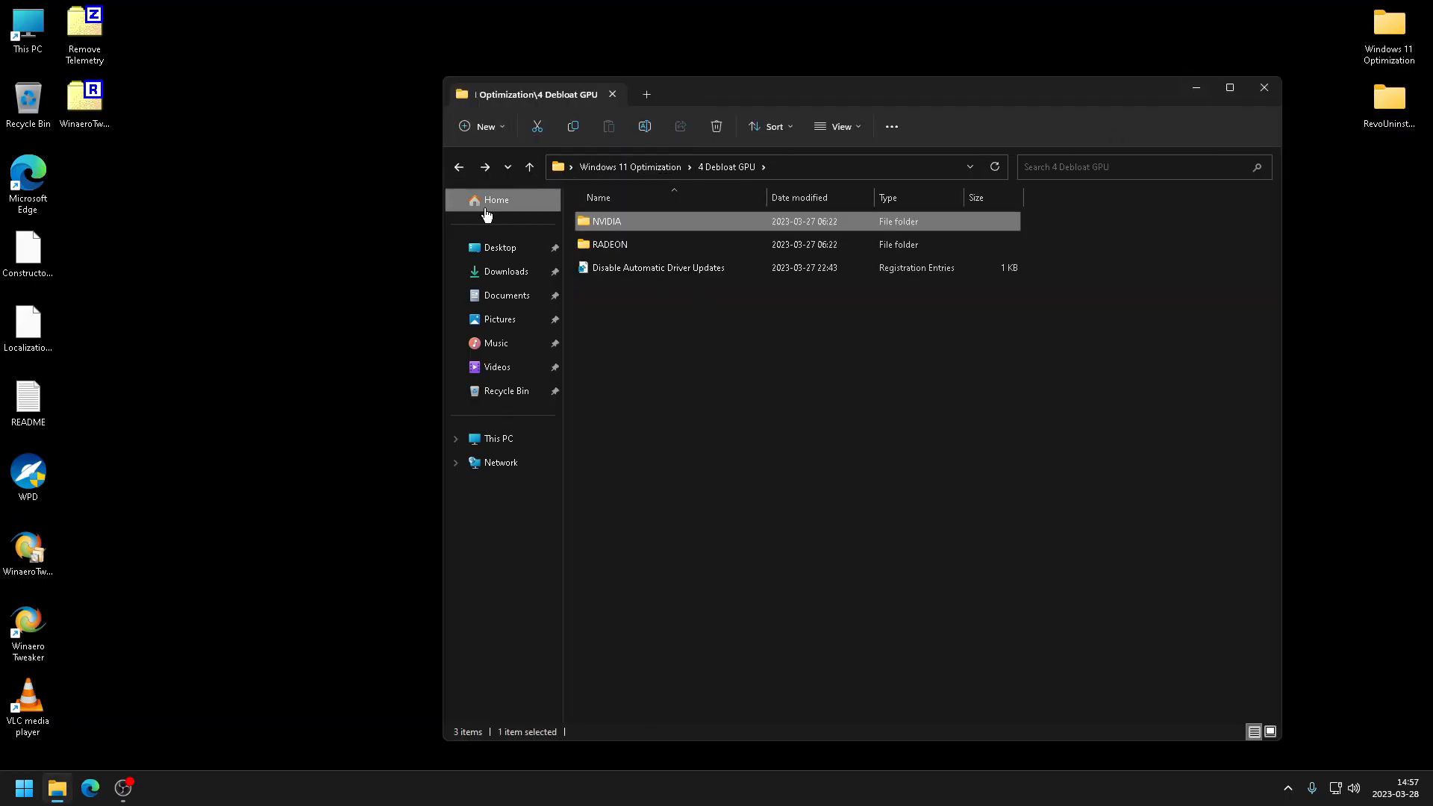
left_click(459, 167)
left_click(679, 364)
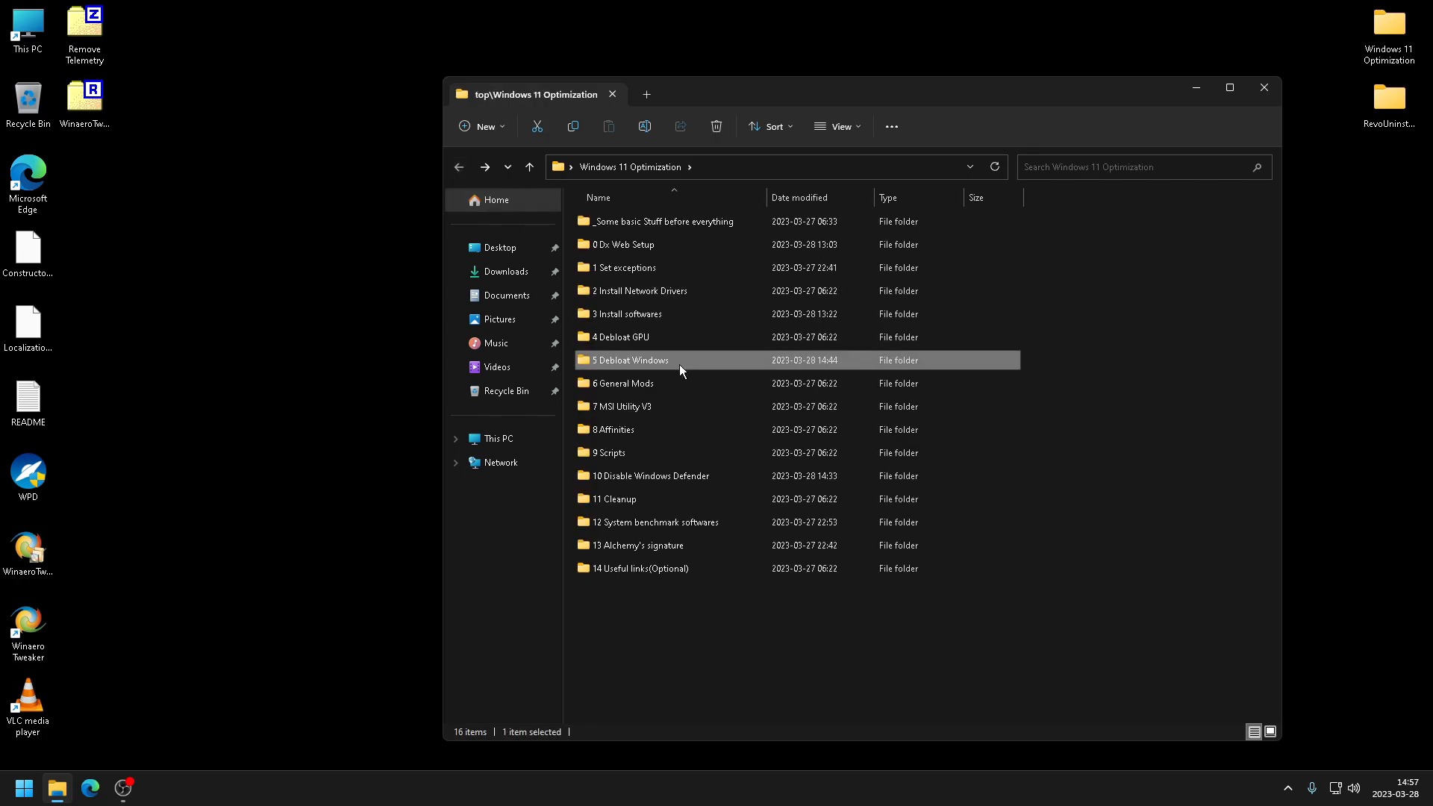
left_click(1266, 89)
- Open the RevoUninstaller folder on the desktop and launch RevoUn from its RevoUninstaller_Portable x64 subfolder
double_click(1386, 107)
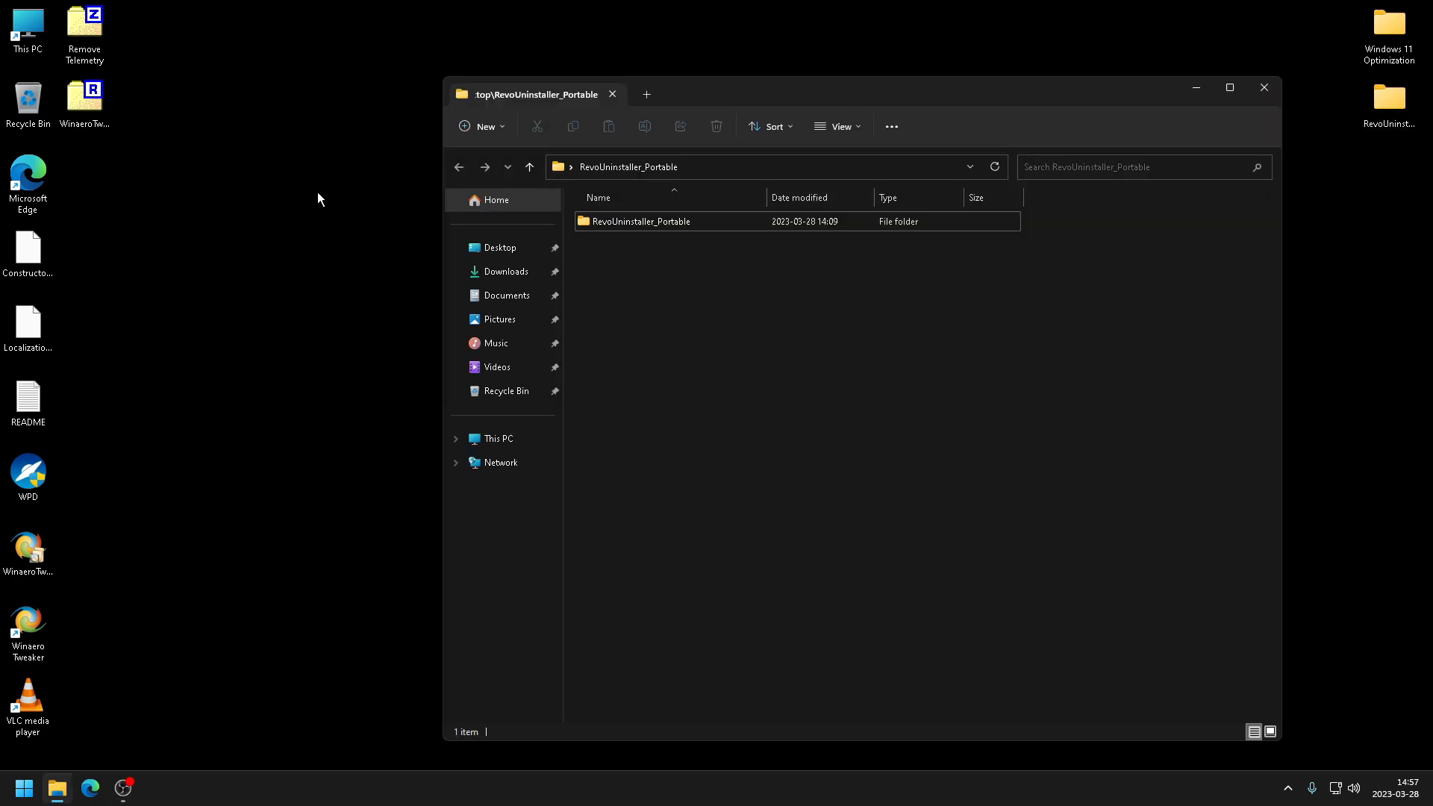
double_click(681, 225)
double_click(625, 247)
left_click(651, 222)
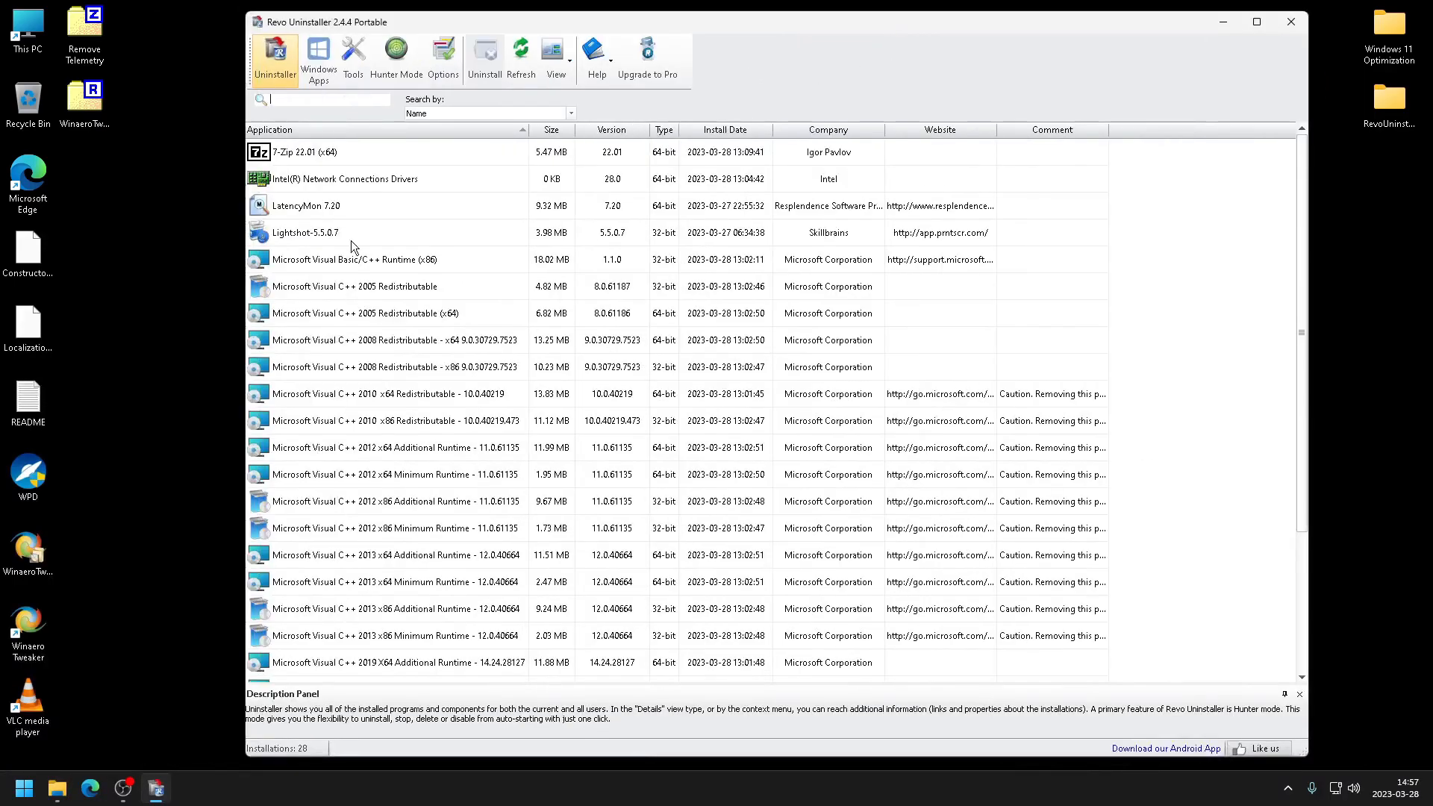
- In Revo Uninstaller's Autorun Manager, disable autostart for Microsoft Edge, Realtek Audio Universal Service and RtkAudUService
left_click(444, 264)
scroll(480, 279, "down", 3)
scroll(499, 280, "up", 3)
left_click(353, 60)
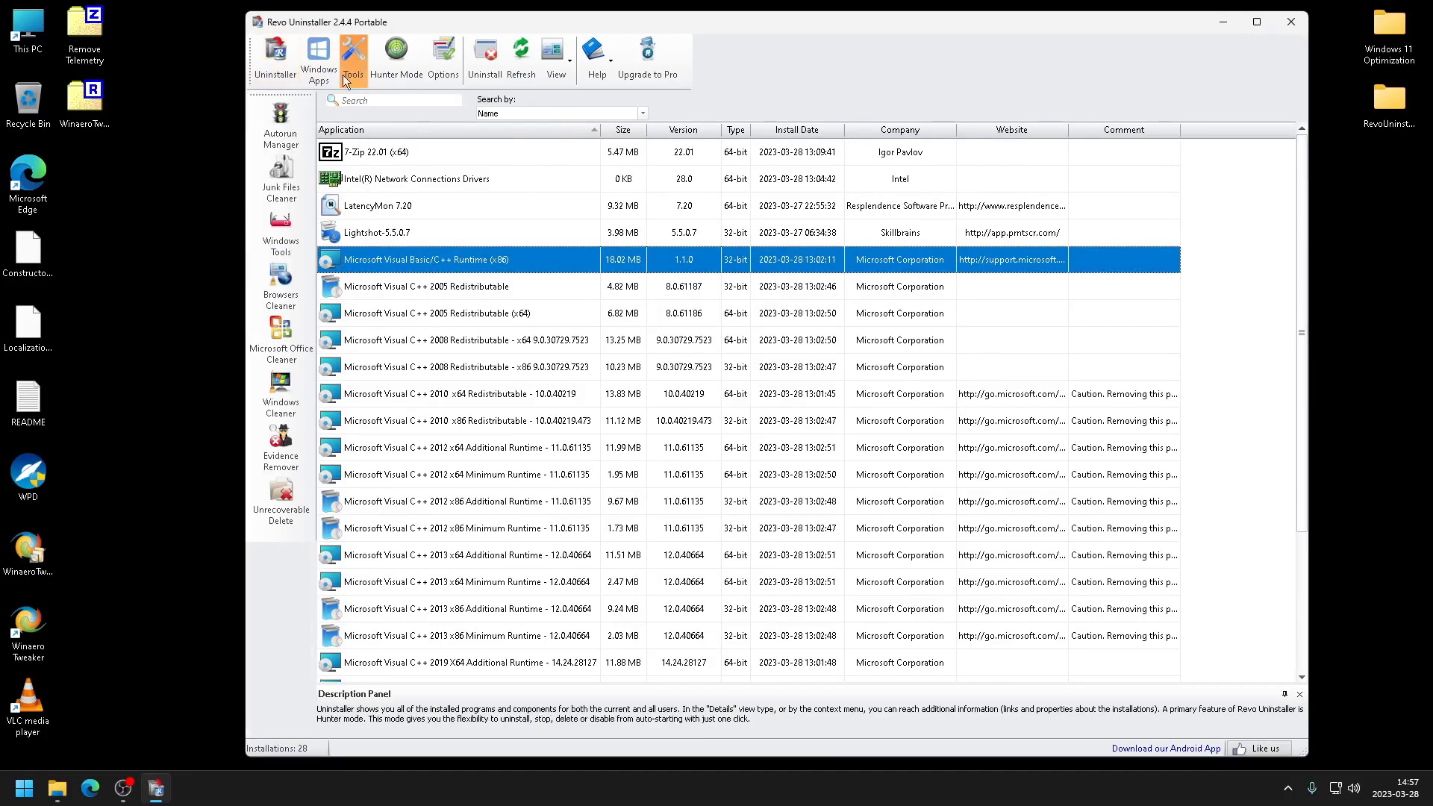
left_click(288, 120)
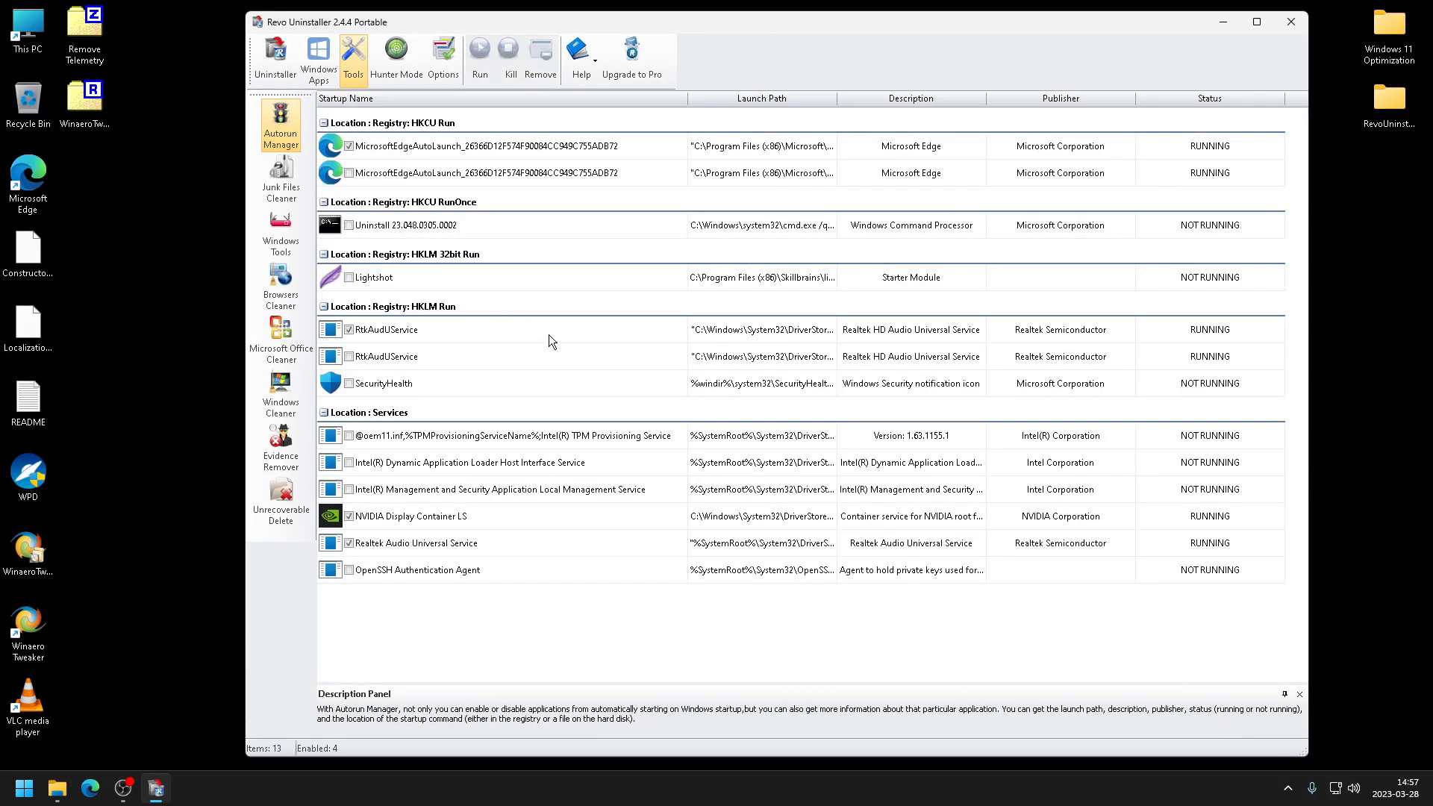
left_click(348, 146)
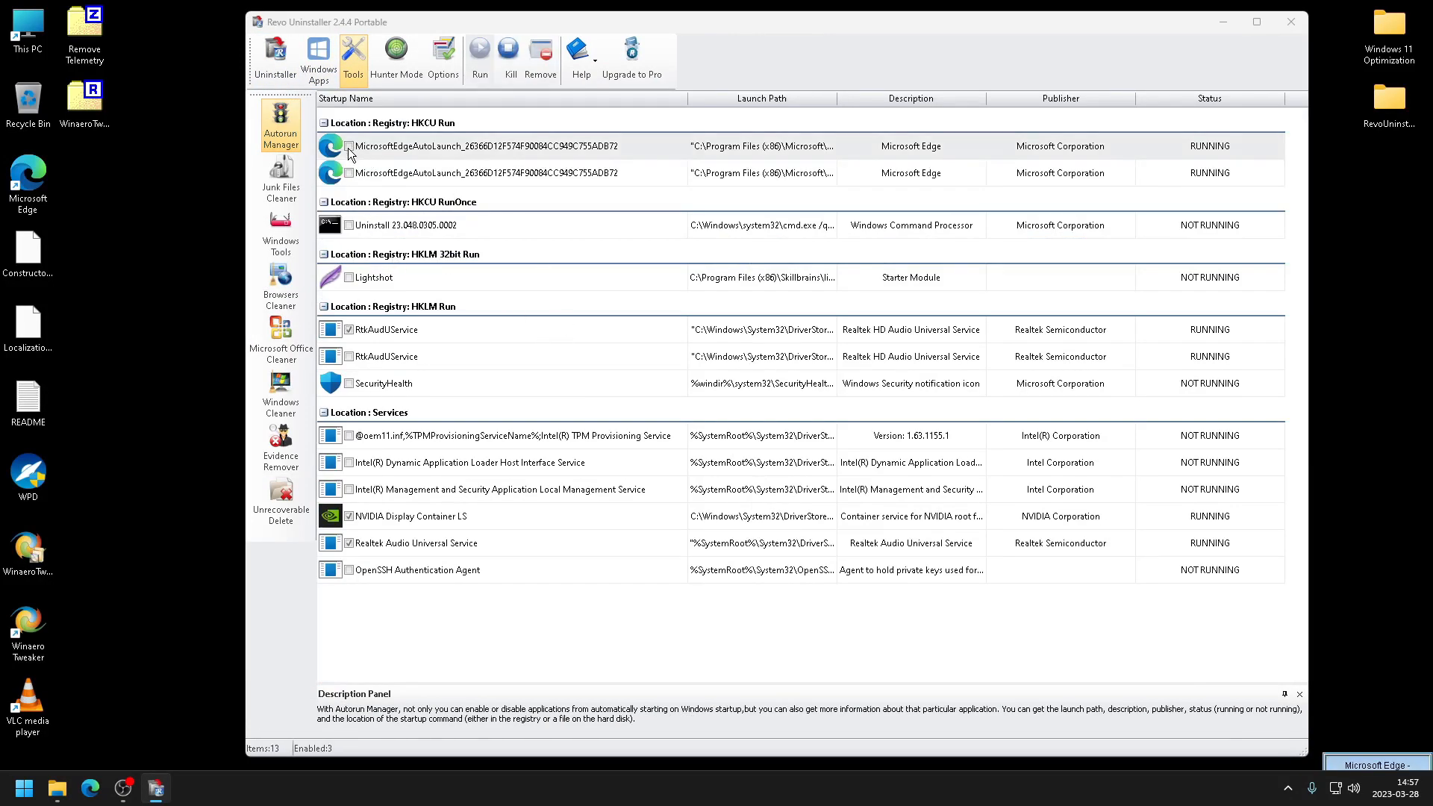
left_click(348, 543)
left_click(349, 330)
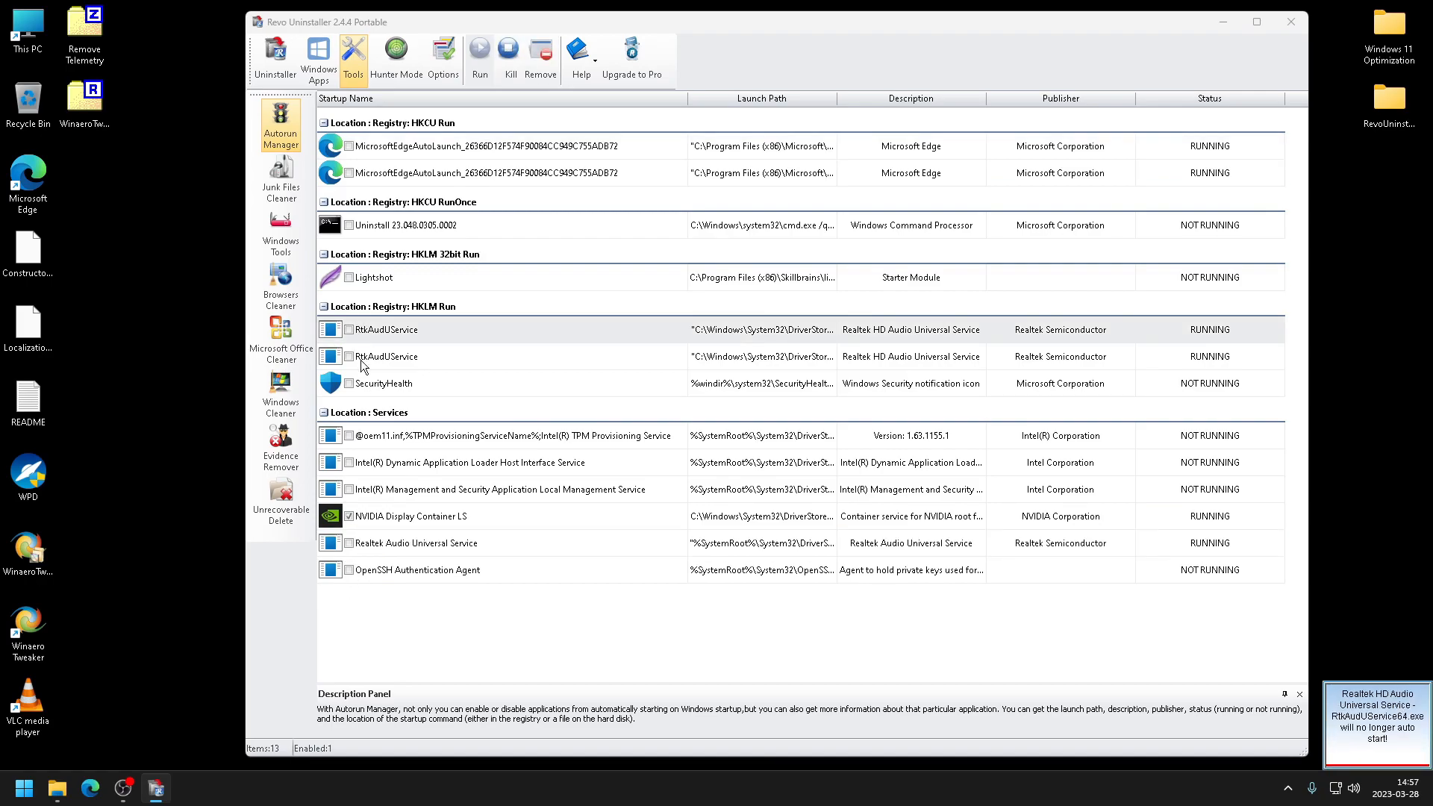
- Review the remaining autorun entries, the Windows Apps and installed programs lists, then close Revo Uninstaller and minimize the folder window
left_click(406, 144)
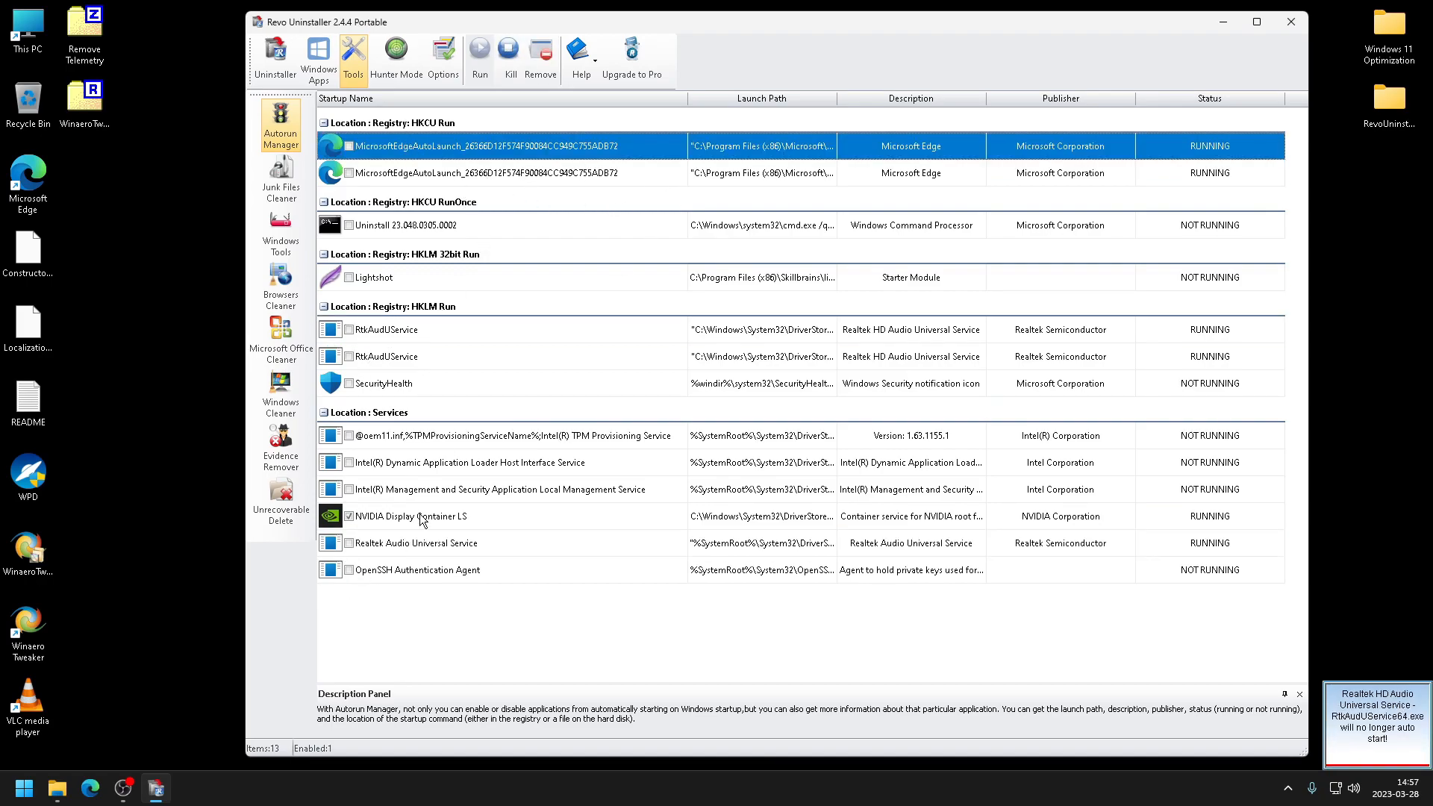
left_click(421, 517)
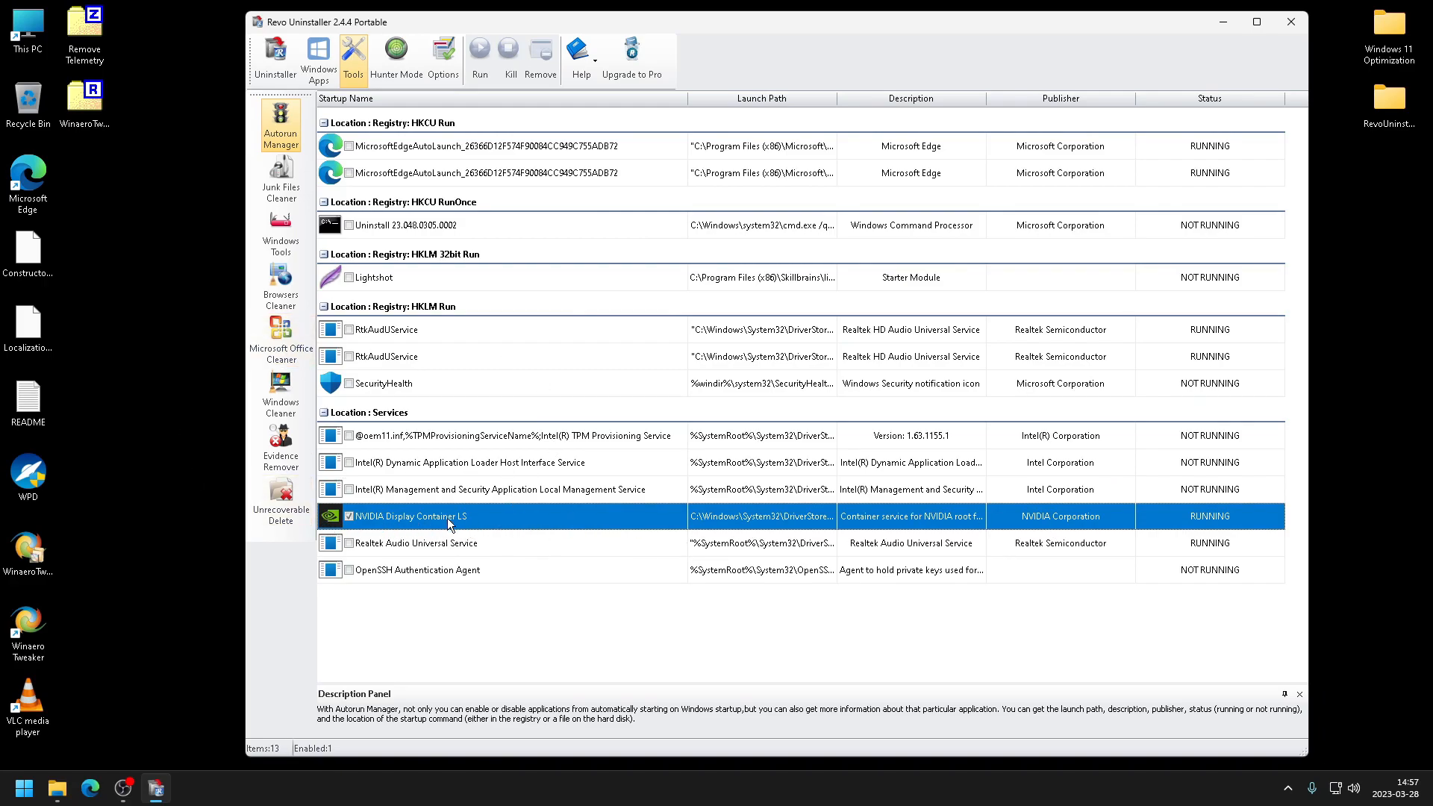
left_click(316, 63)
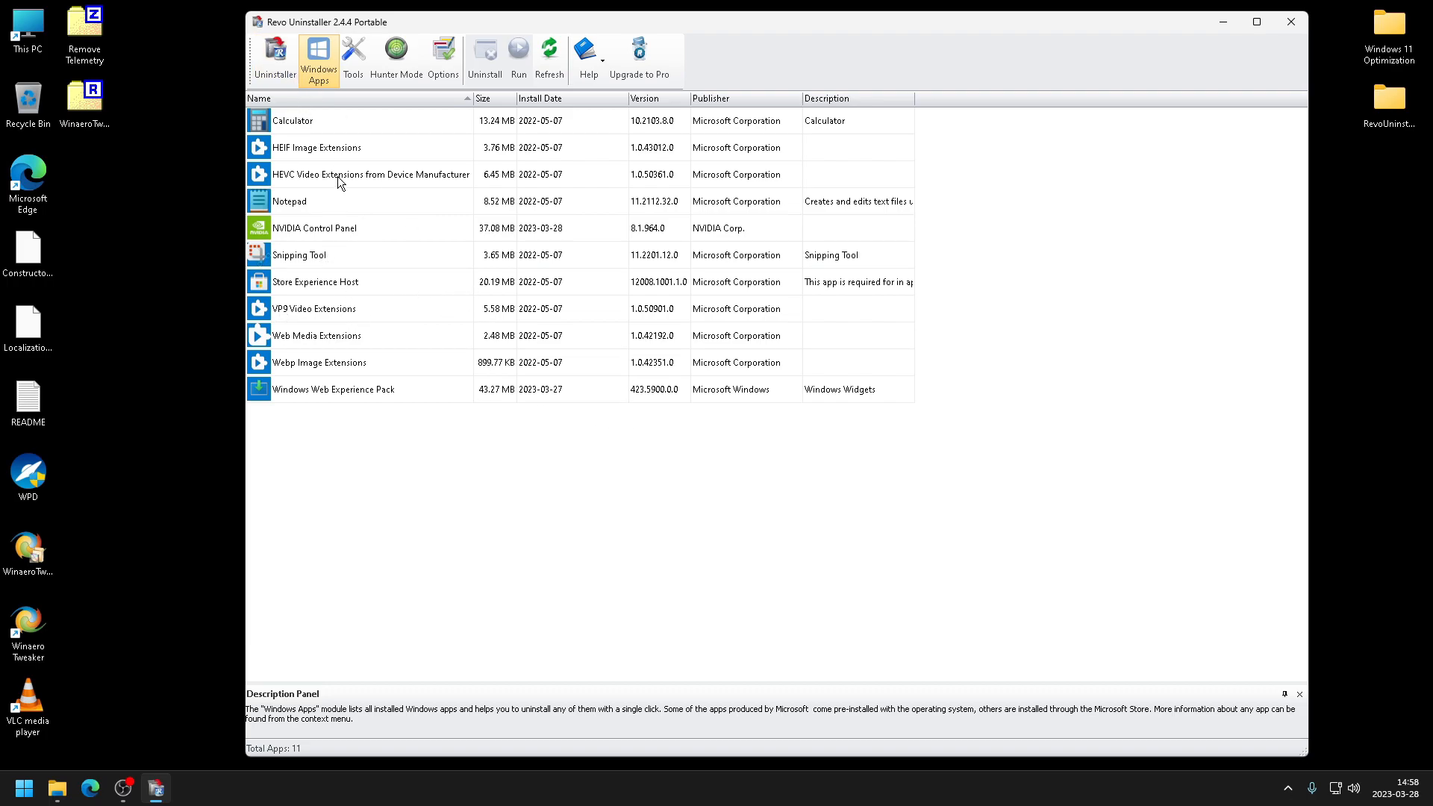
left_click(257, 49)
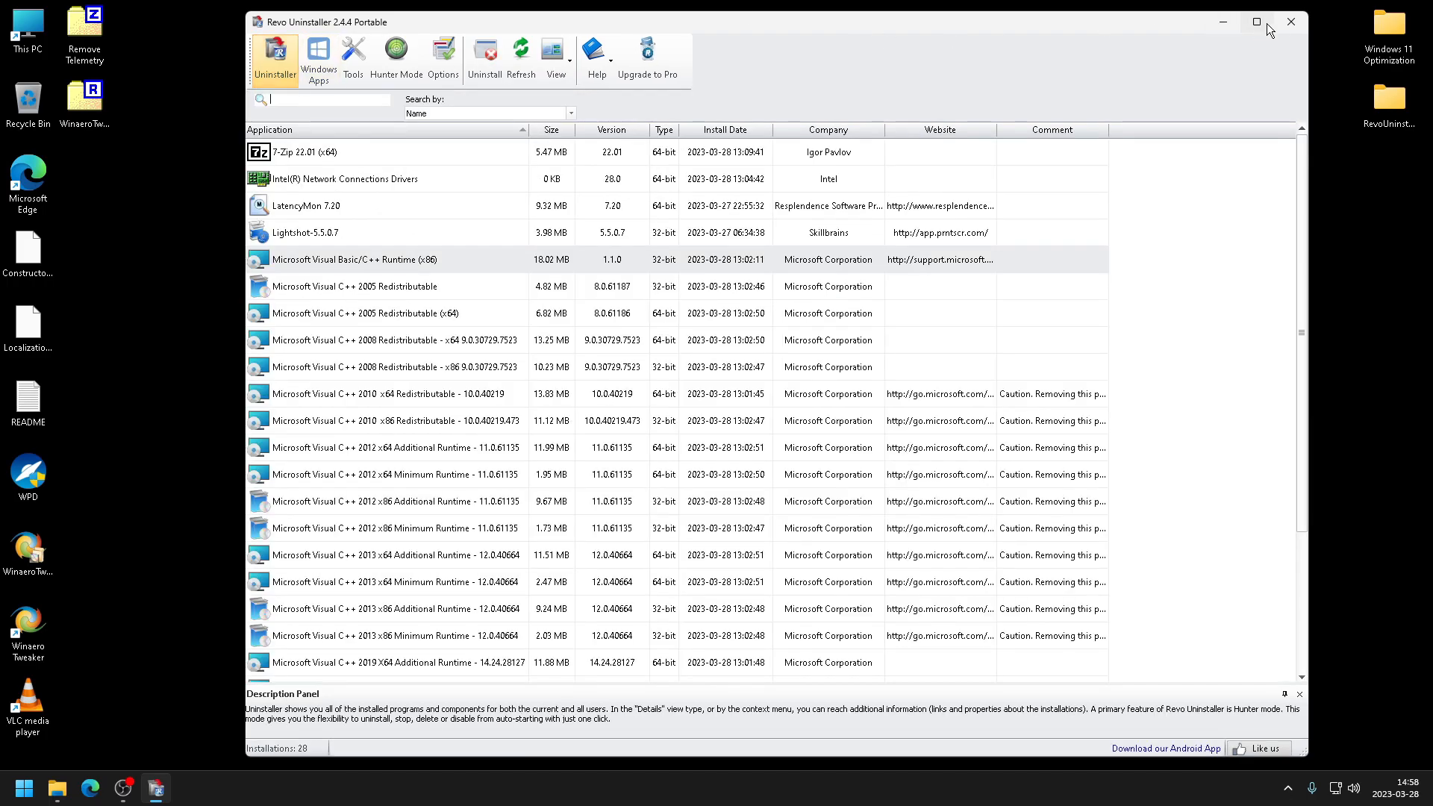
left_click(1289, 22)
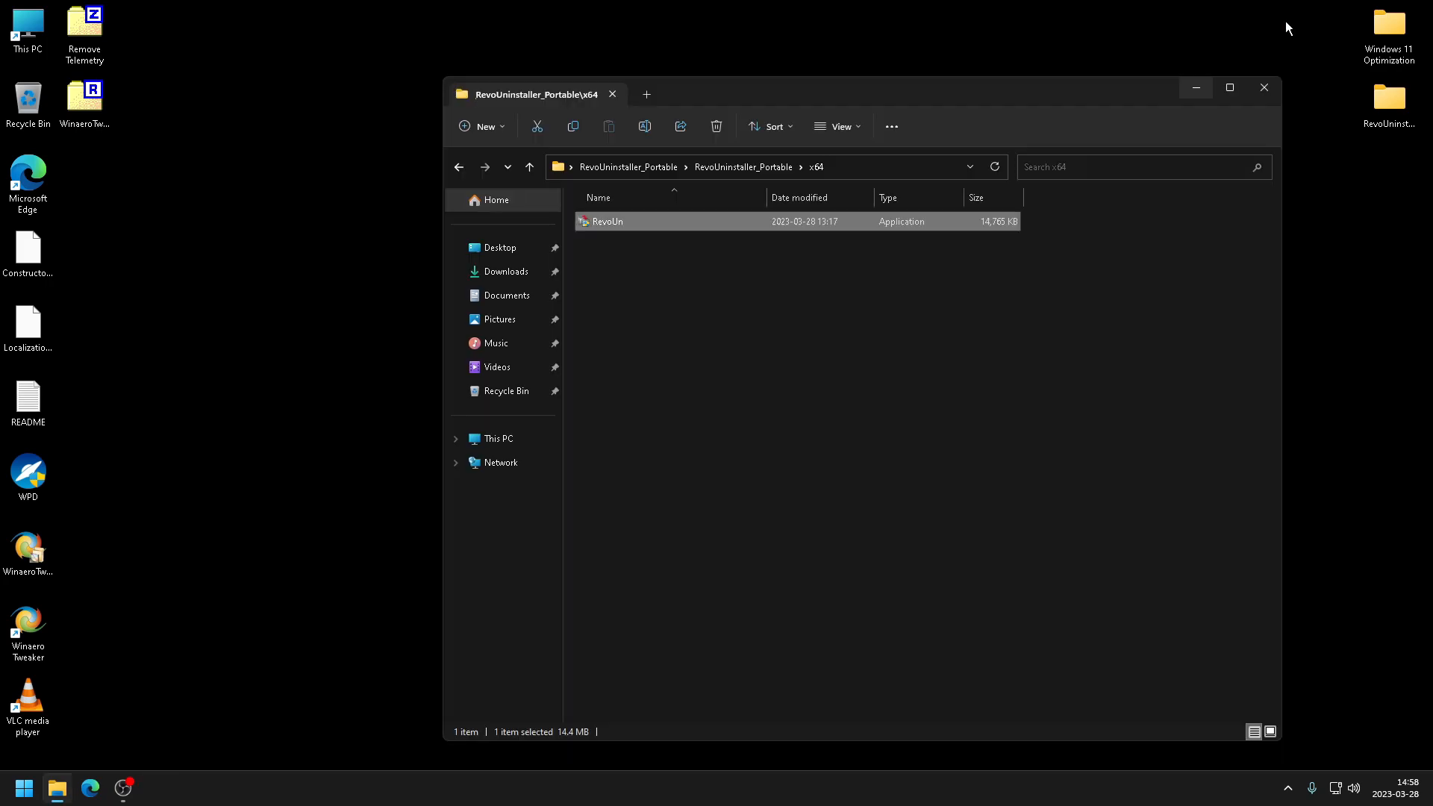
left_click(1194, 101)
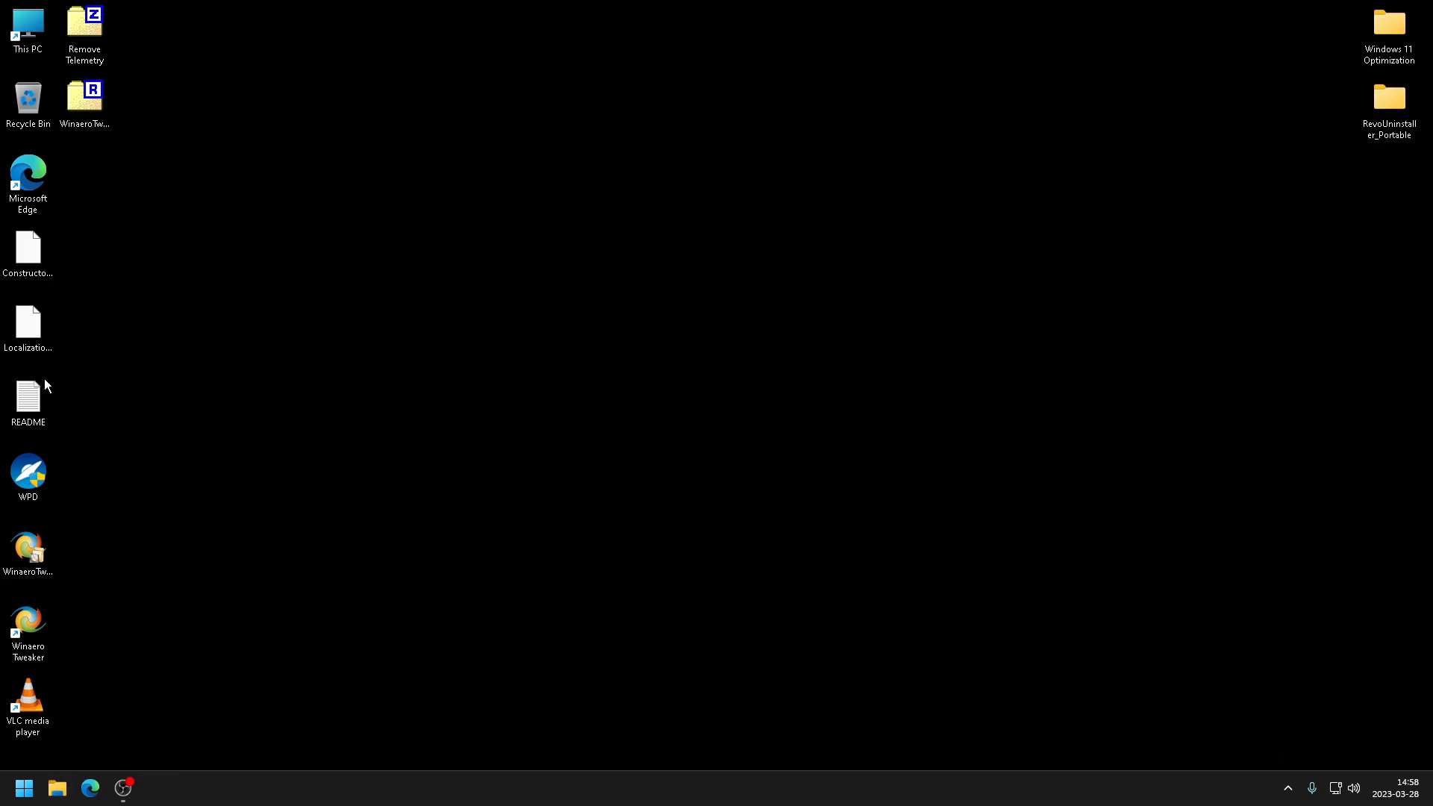
- Launch WPD from the desktop, review its Apps, Blocker and Privacy pages, then close it
double_click(20, 466)
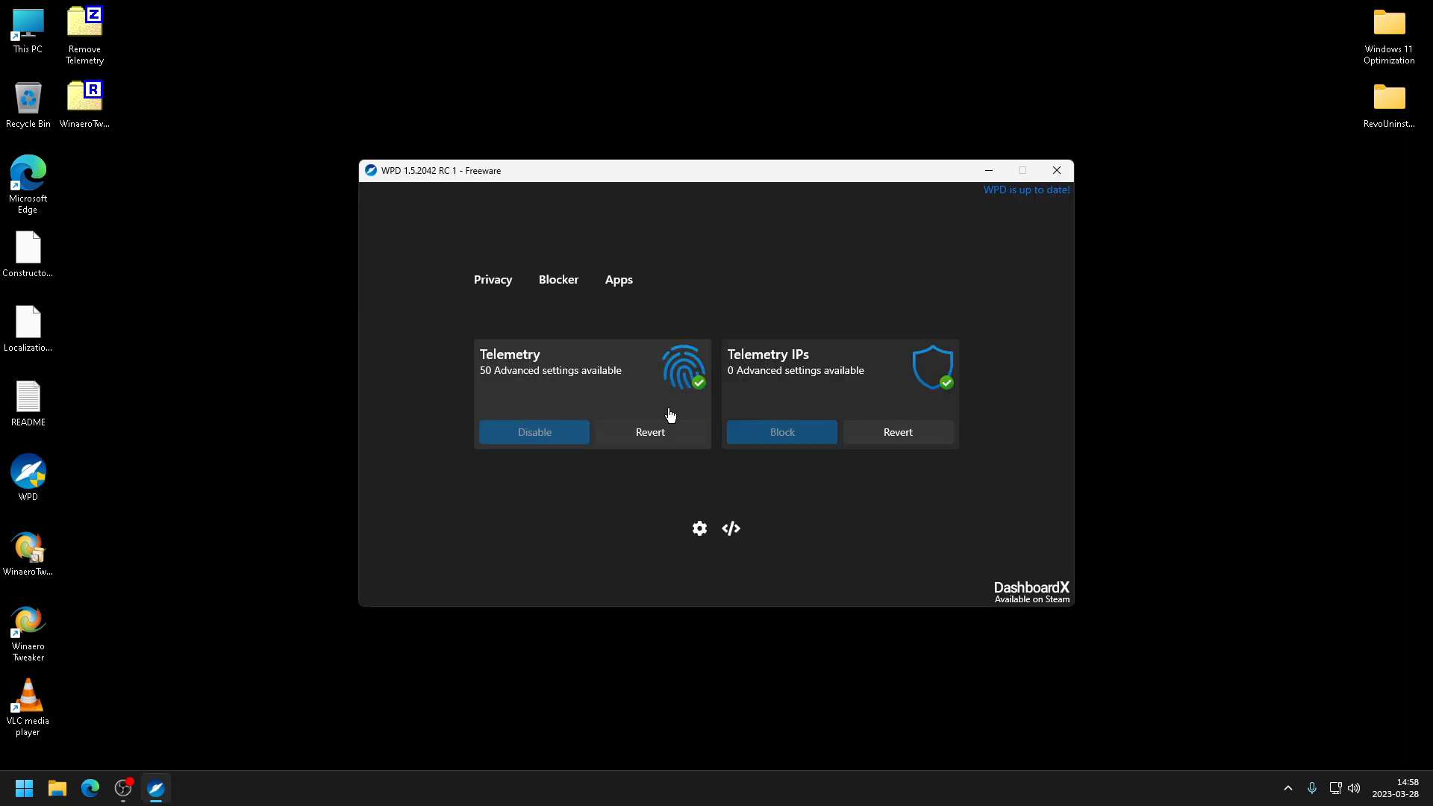
left_click_drag(432, 177, 495, 166)
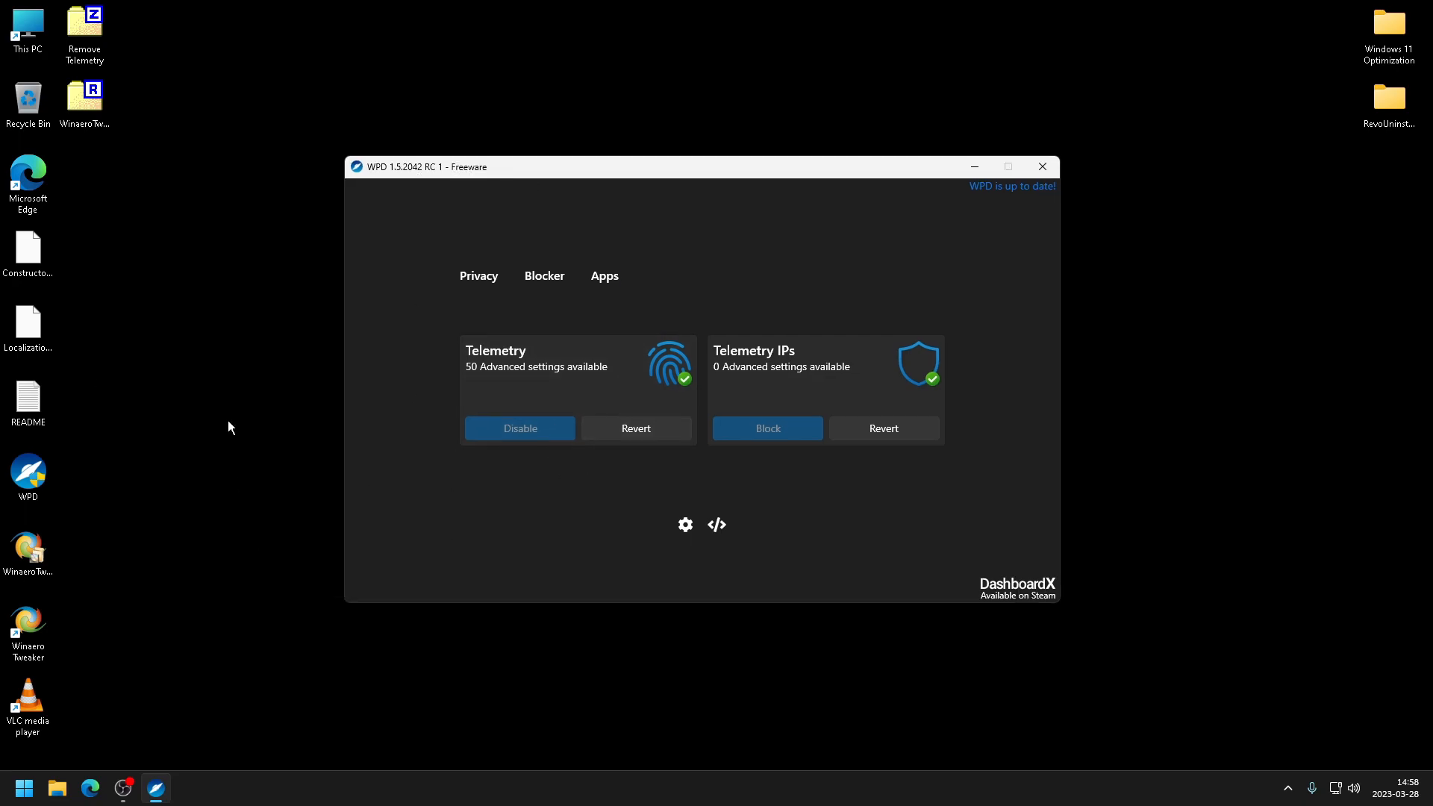
left_click_drag(802, 162, 894, 179)
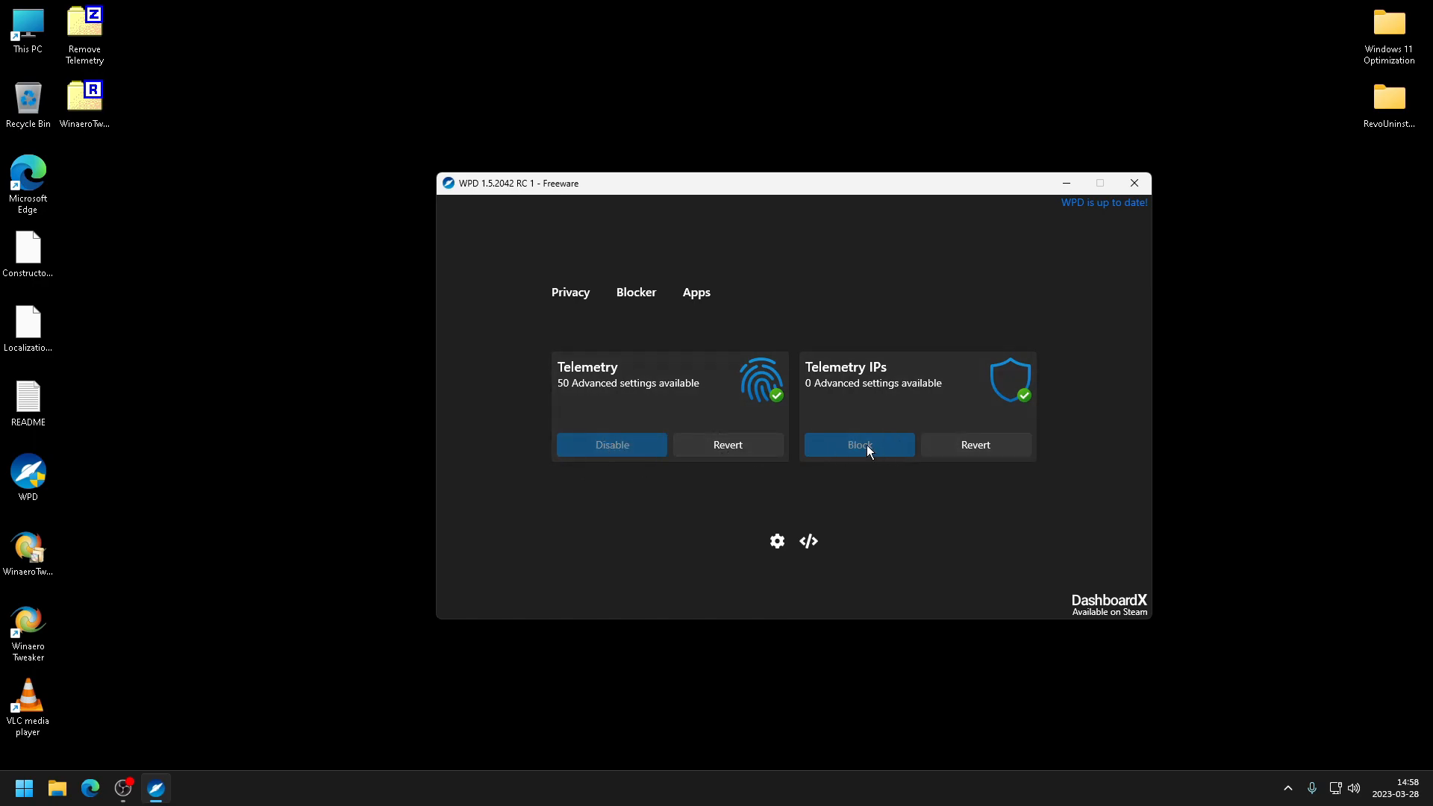
left_click(696, 292)
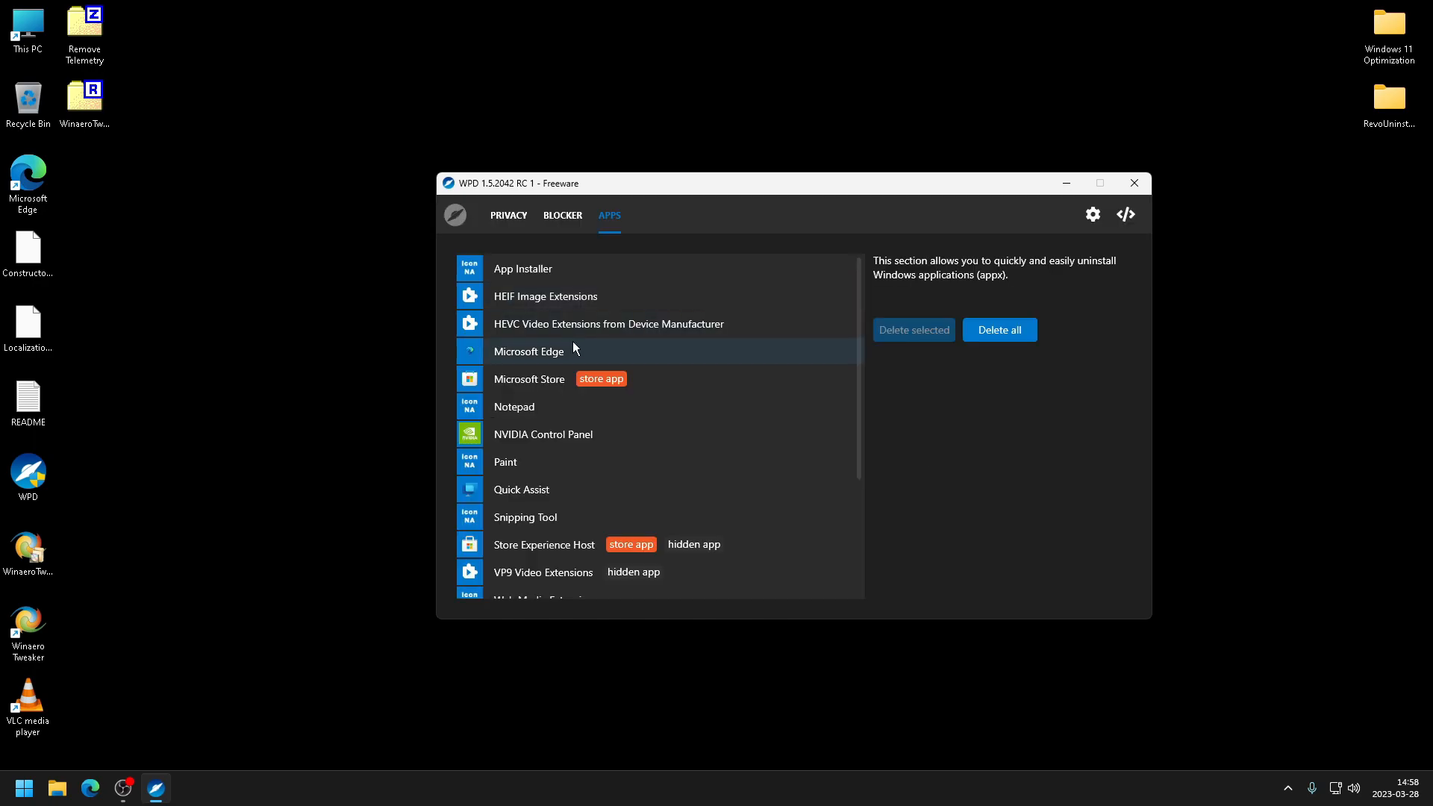
left_click(563, 215)
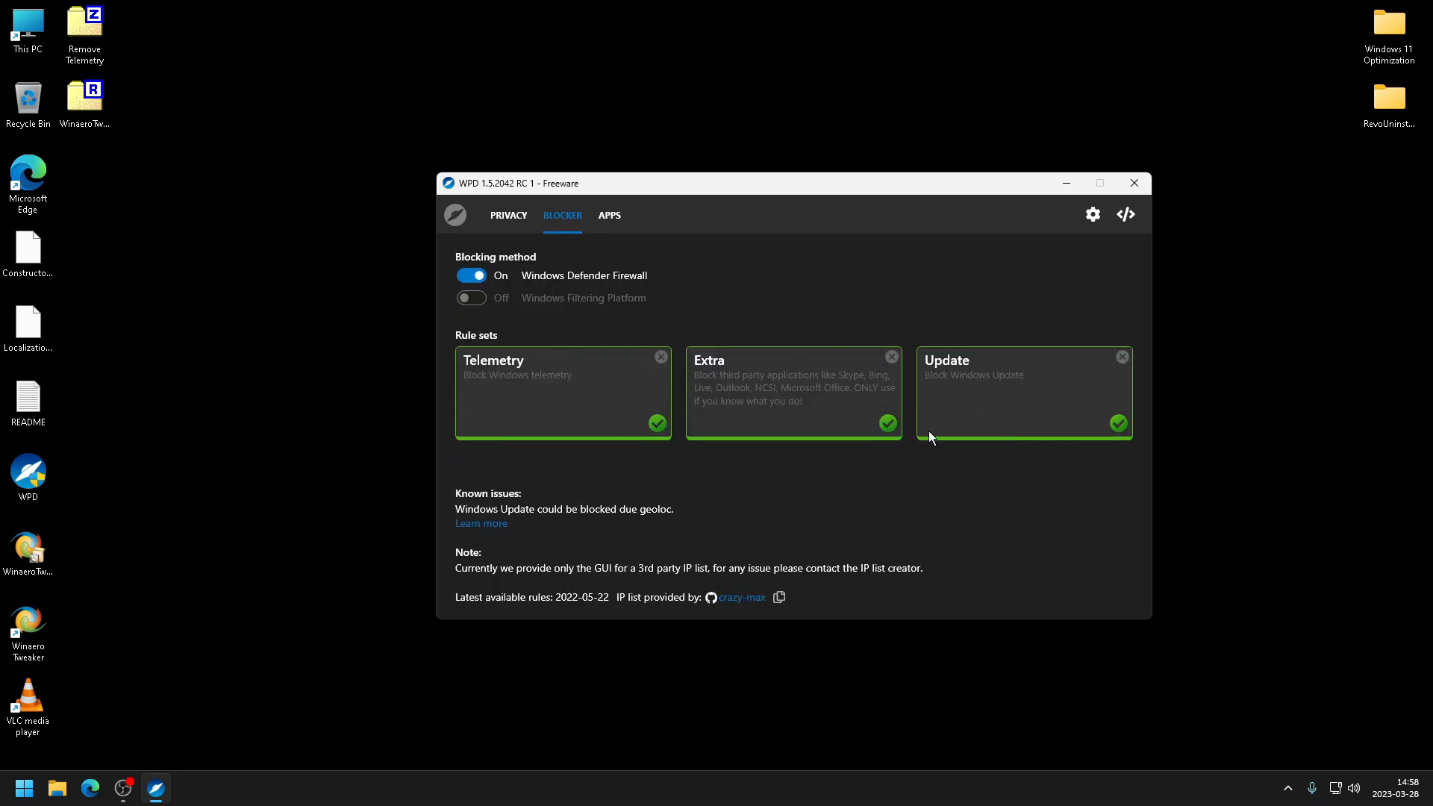
left_click(515, 217)
scroll(650, 325, "down", 5)
scroll(710, 326, "up", 5)
left_click(1133, 184)
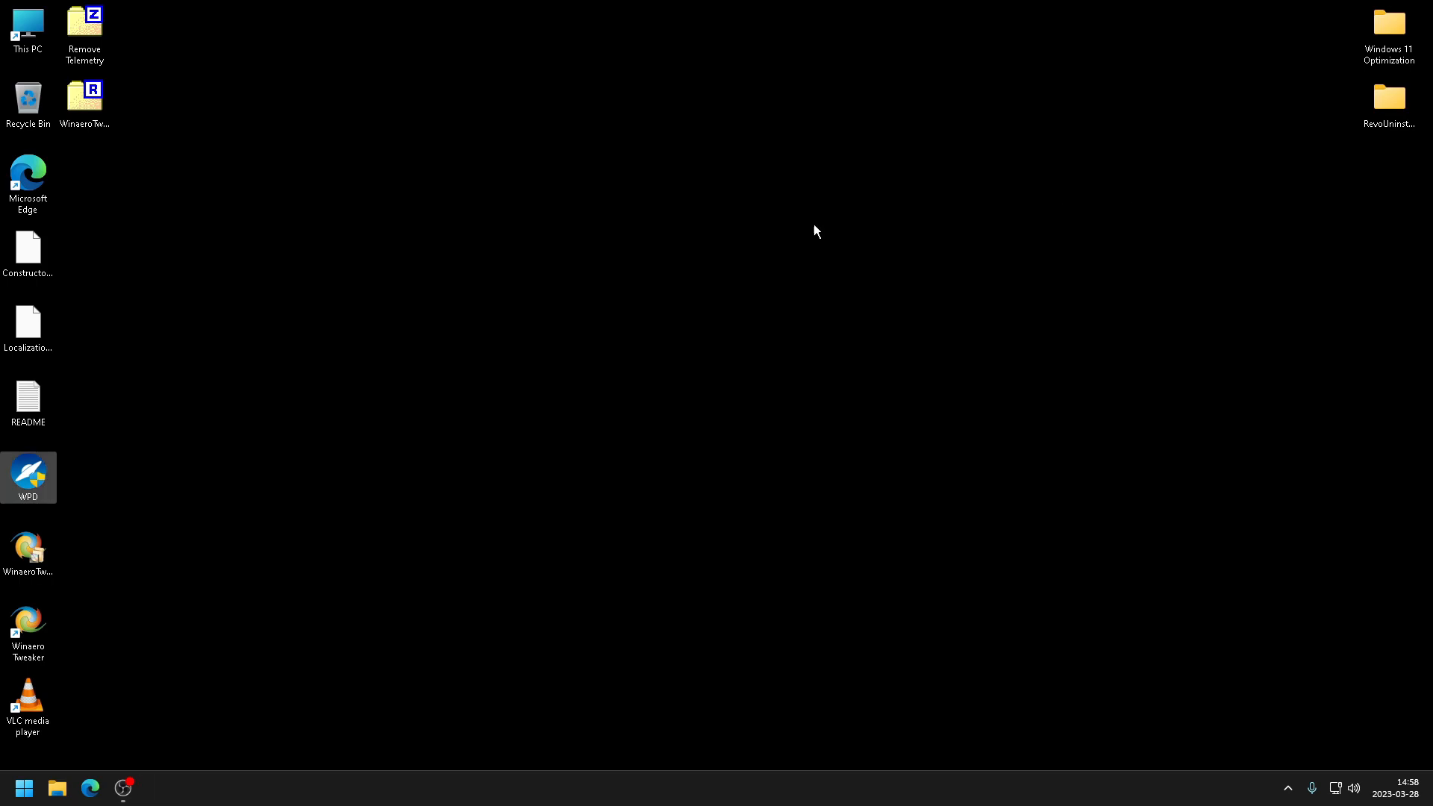
- Launch Winaero Tweaker and review the Disable Background Apps, Ads and Unwanted Apps, Automatic Registry Backup and Shutdown Dialog pages
double_click(23, 624)
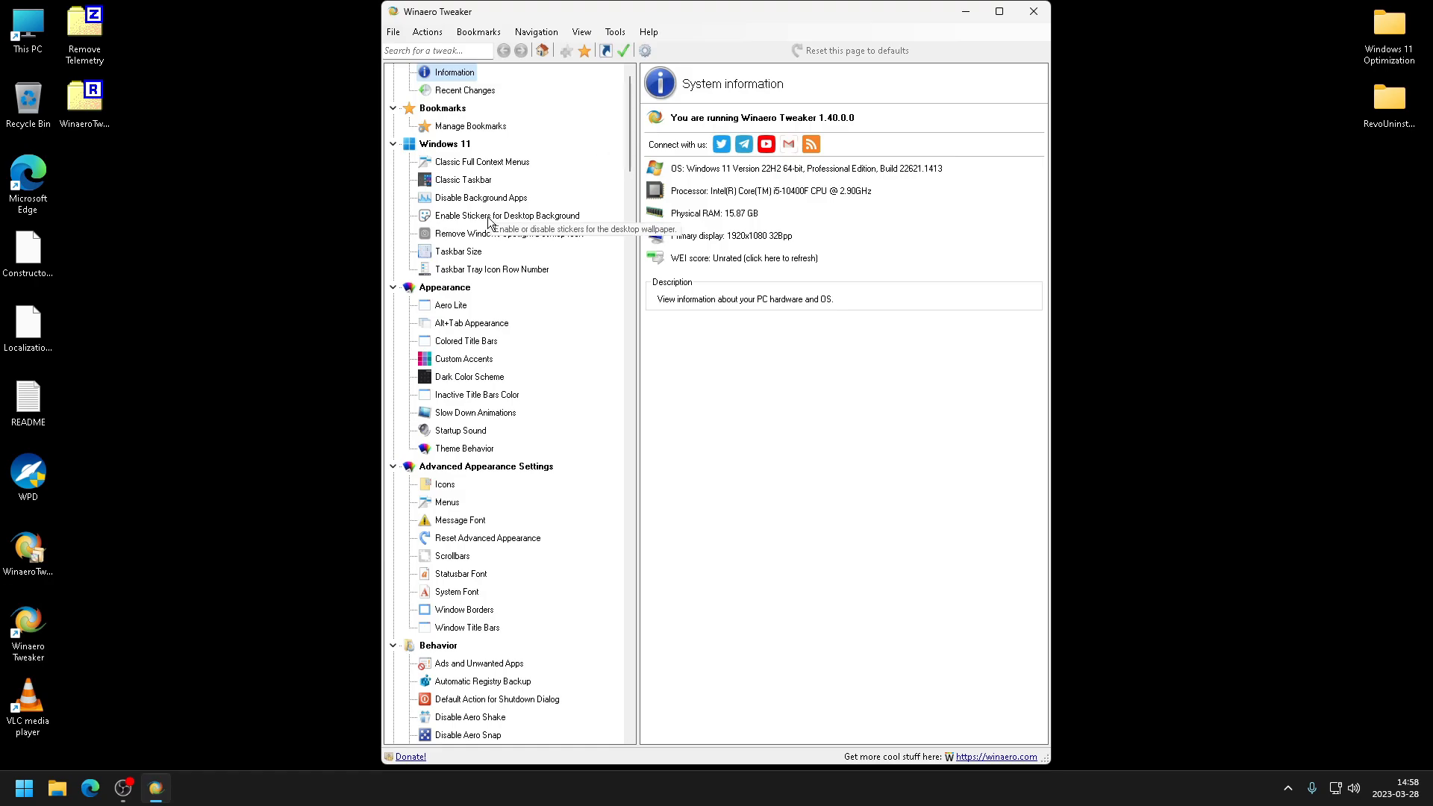
left_click(502, 198)
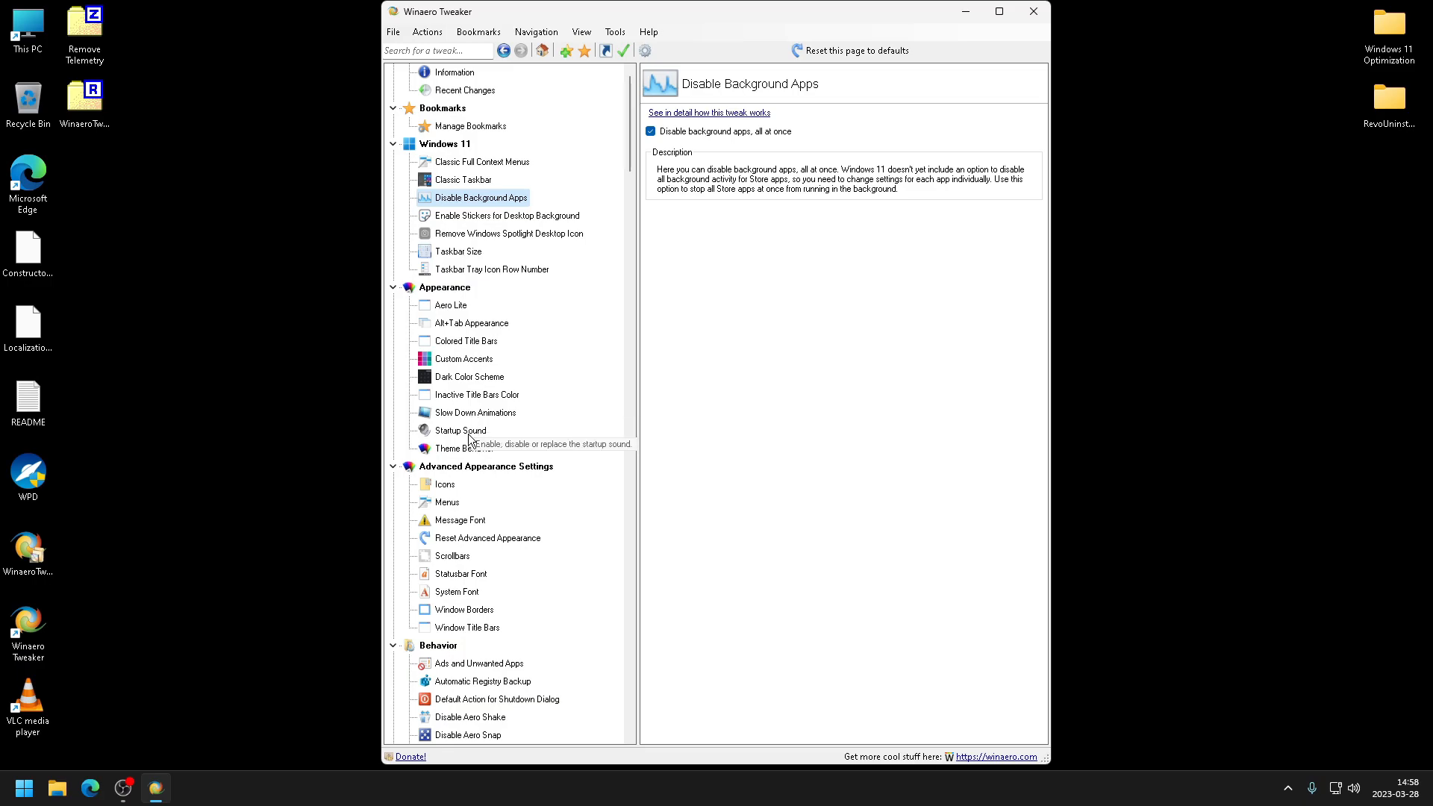
scroll(481, 439, "down", 2)
left_click(481, 556)
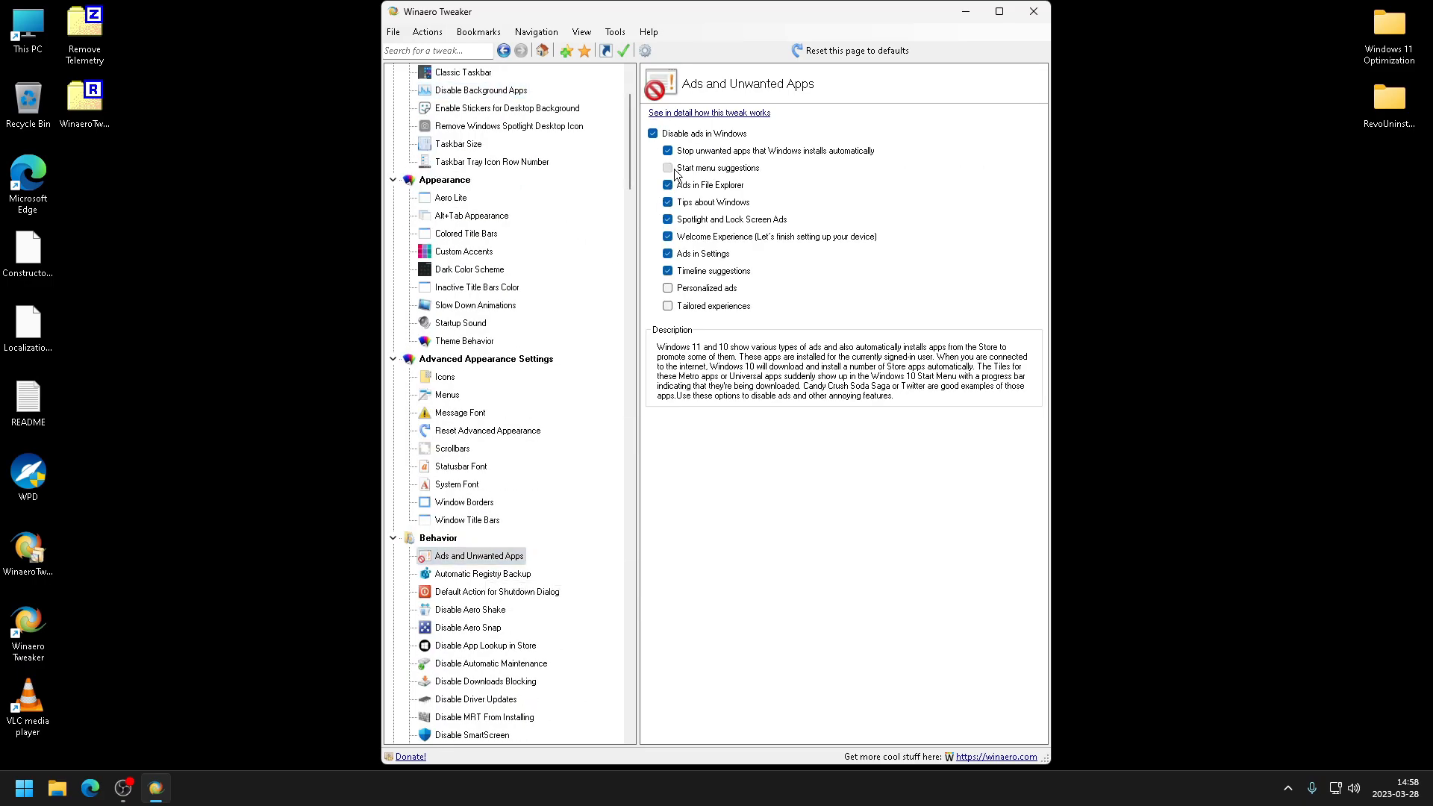
left_click(508, 574)
left_click(508, 591)
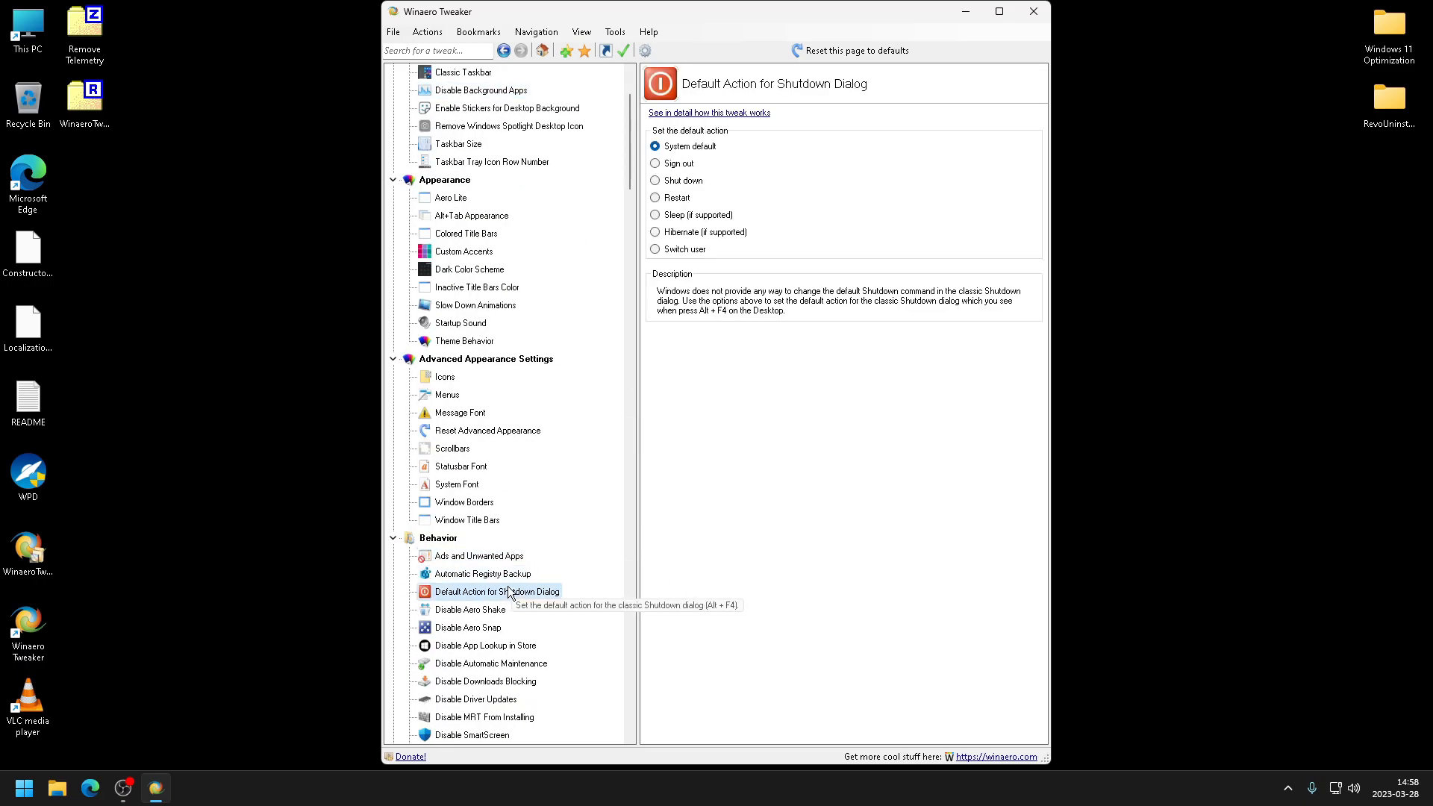
scroll(499, 530, "down", 3)
- Review the Behavior tweaks from Disable Aero Shake through Disable MRT From Installing
left_click(457, 449)
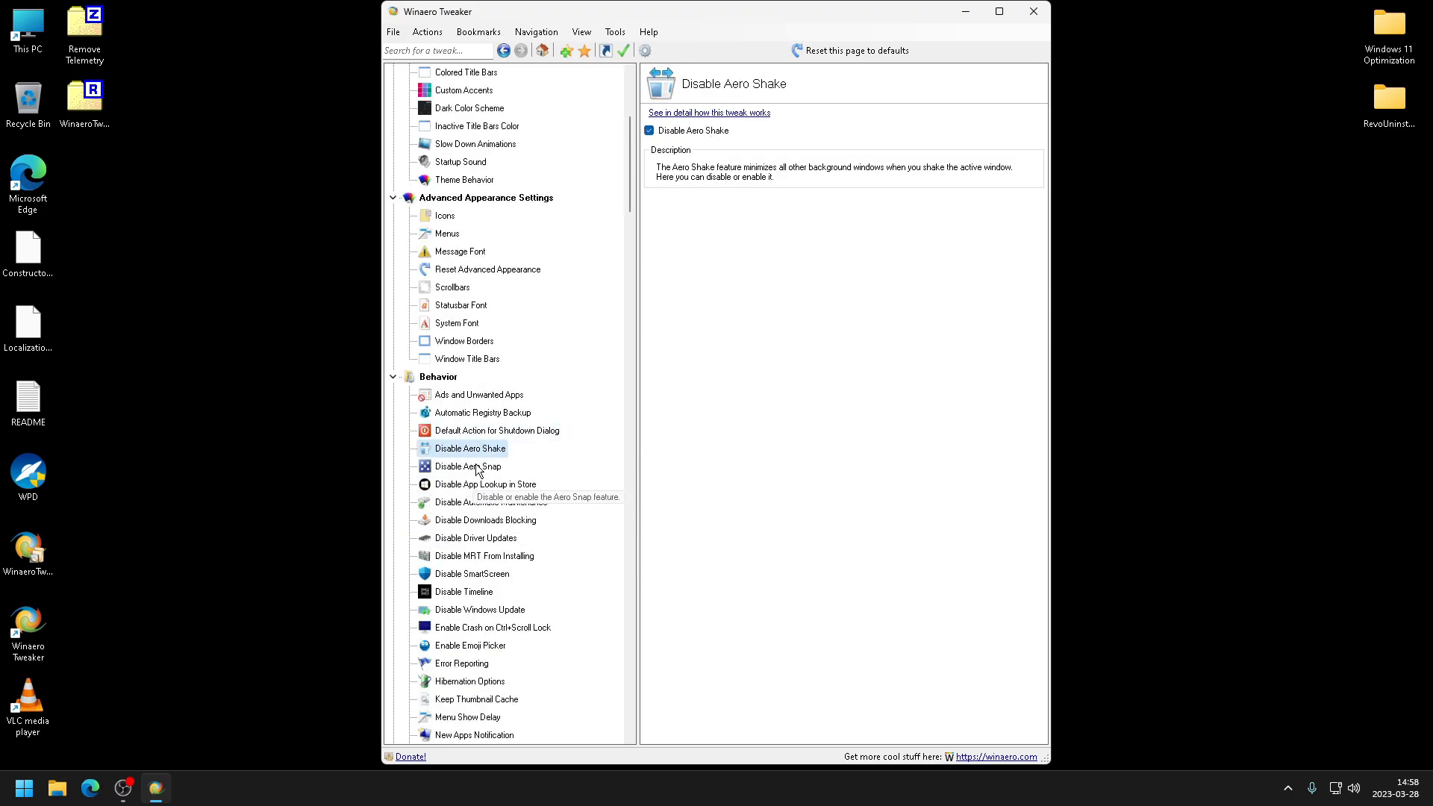
left_click(472, 467)
left_click(475, 483)
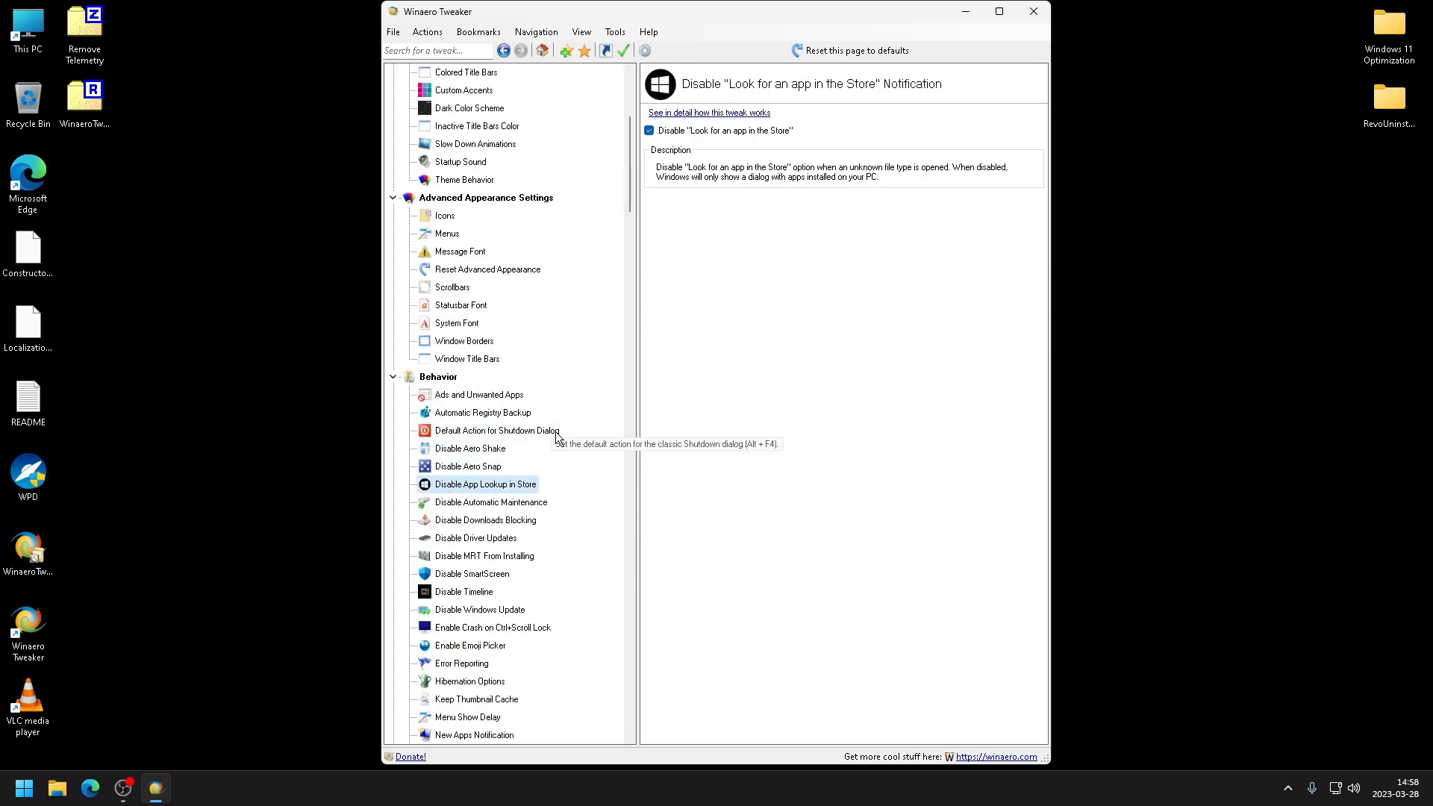
left_click(525, 505)
left_click(455, 520)
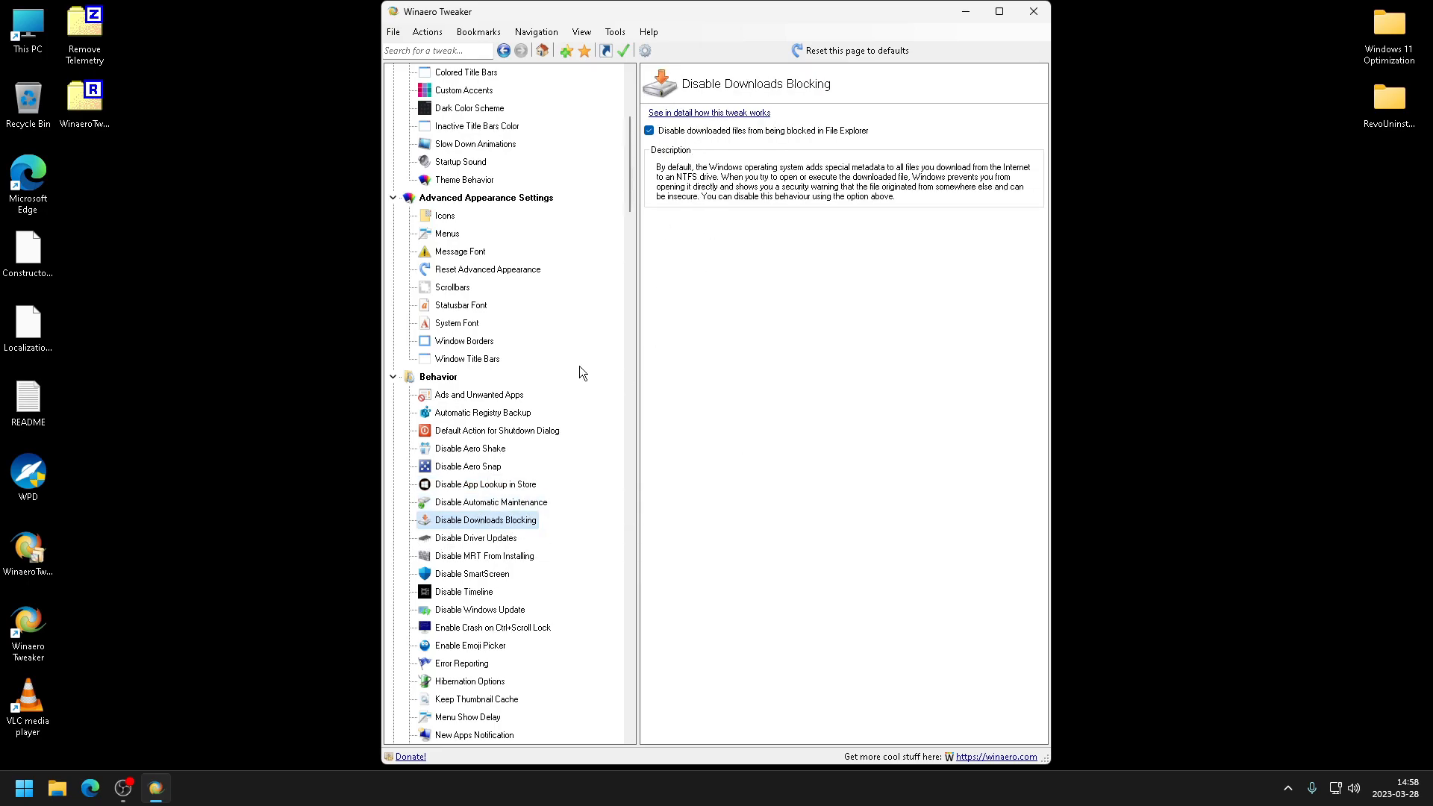
left_click(475, 538)
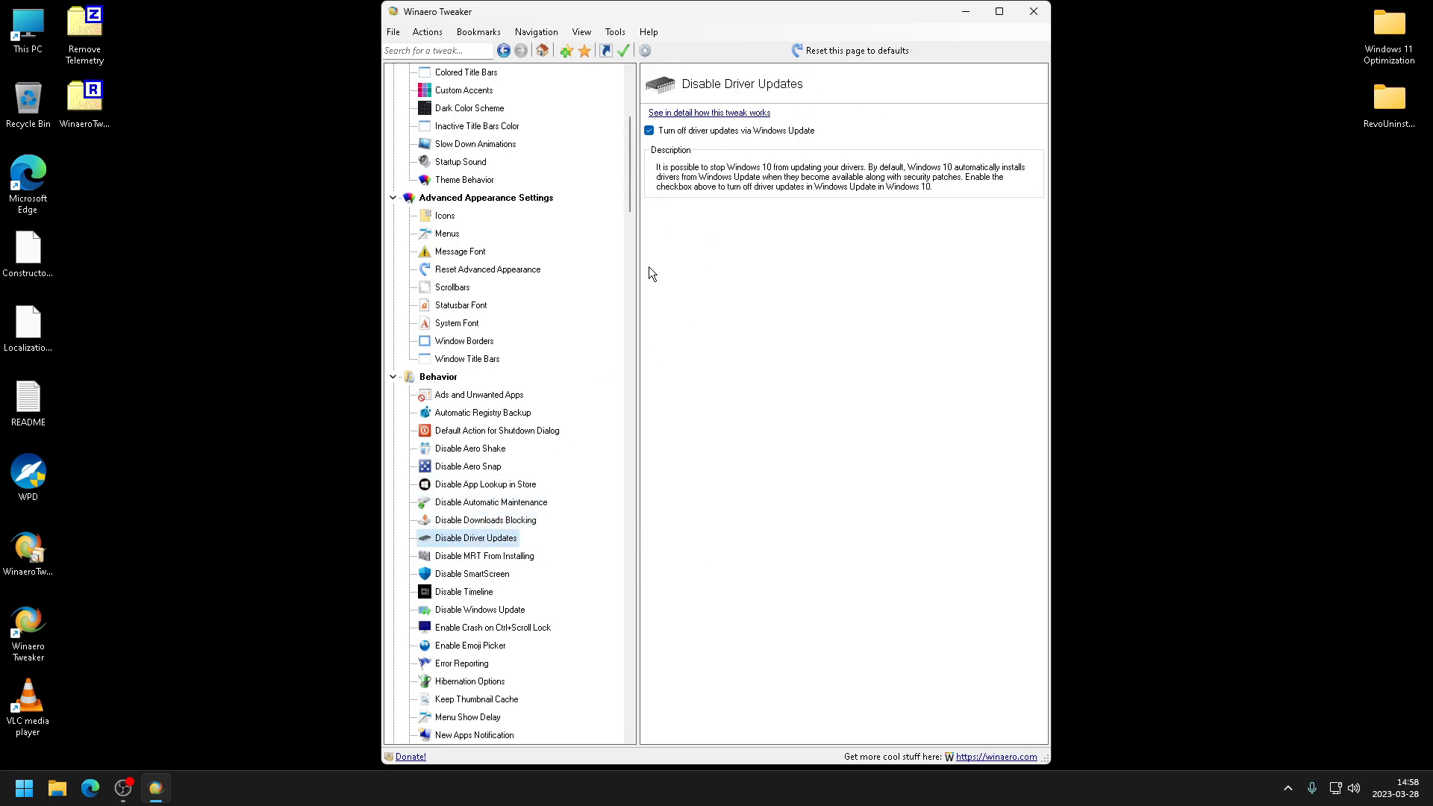
left_click(485, 555)
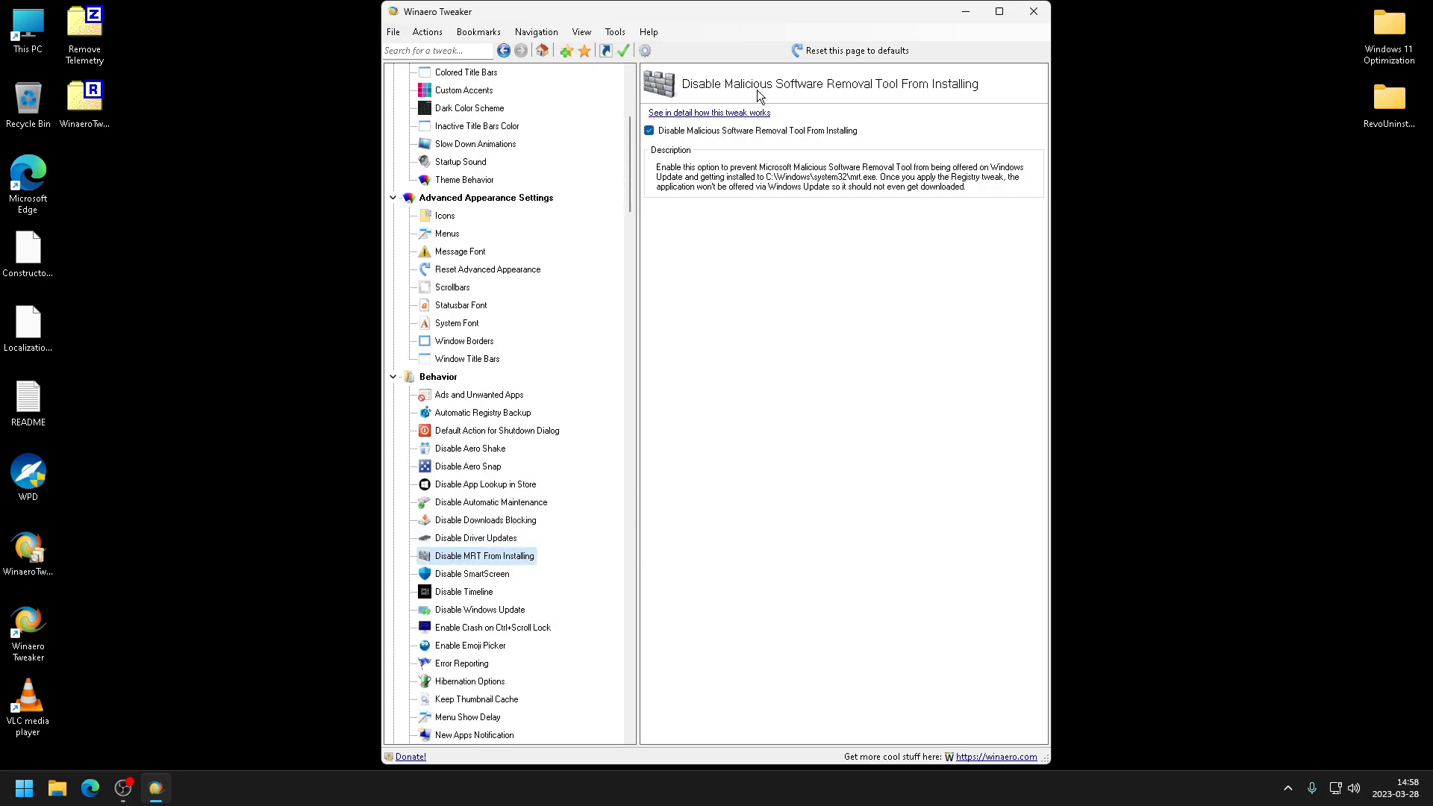
- Review the SmartScreen, Timeline, Windows Update, Error Reporting and Hibernation Options tweak pages
left_click(472, 574)
scroll(584, 471, "down", 2)
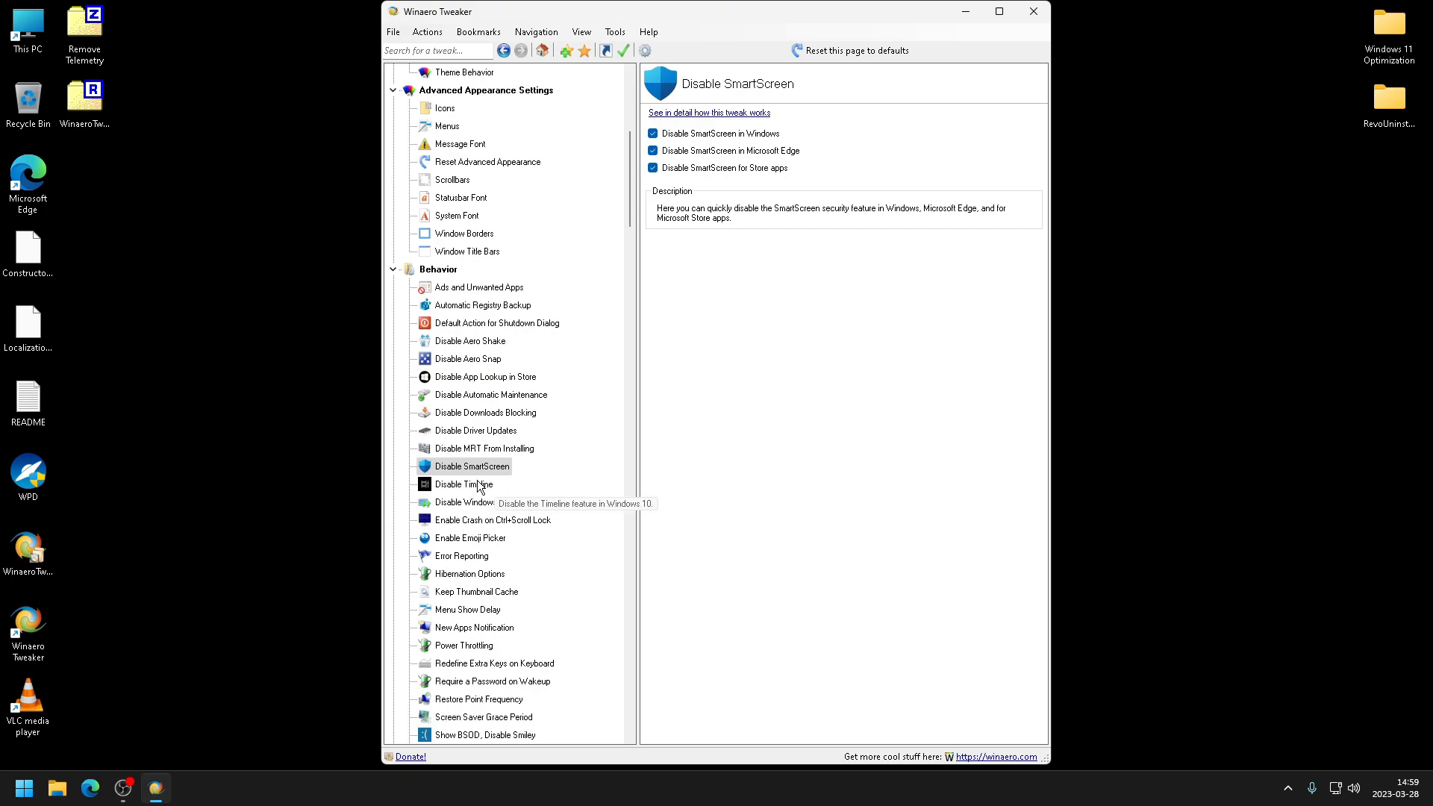
left_click(463, 485)
left_click(477, 502)
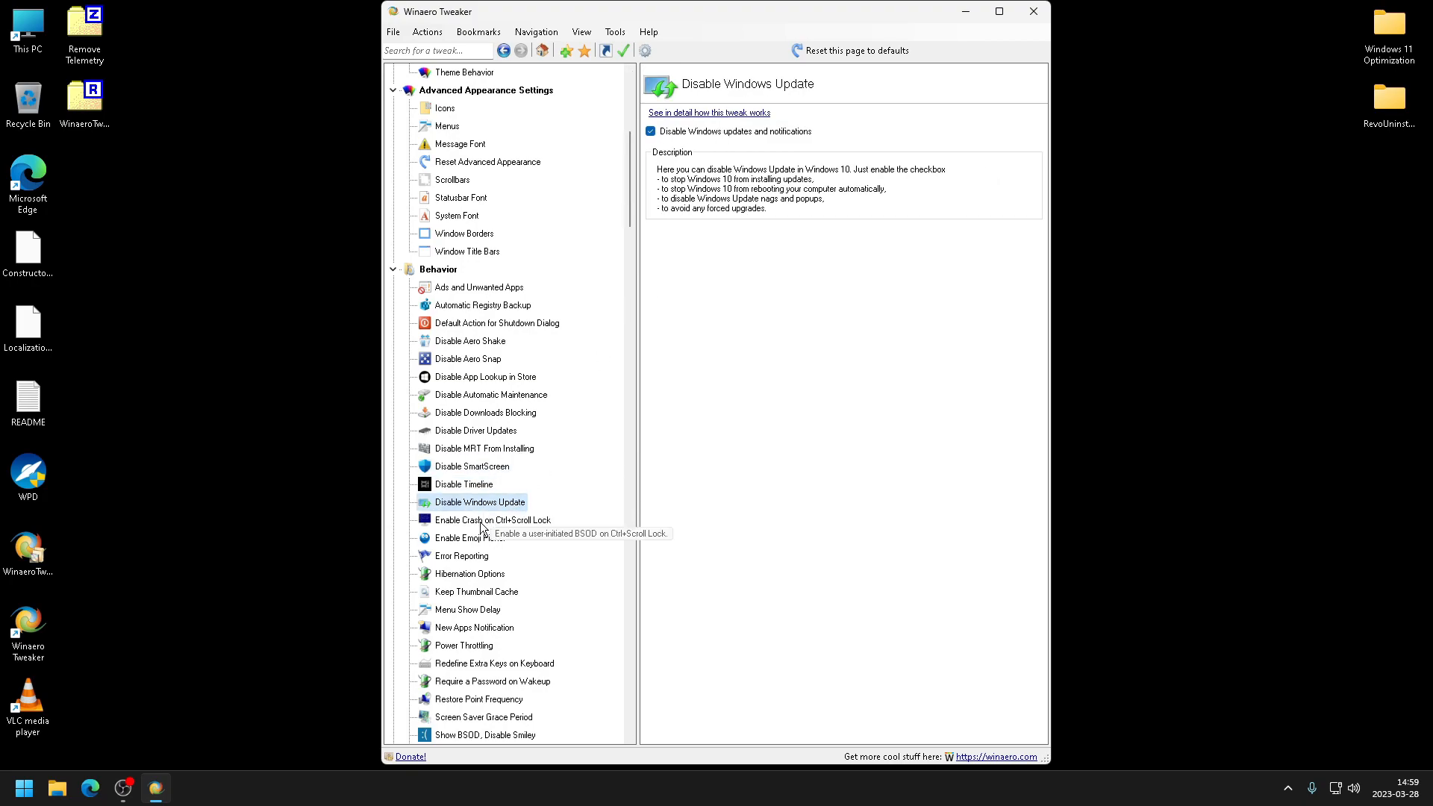
left_click(461, 556)
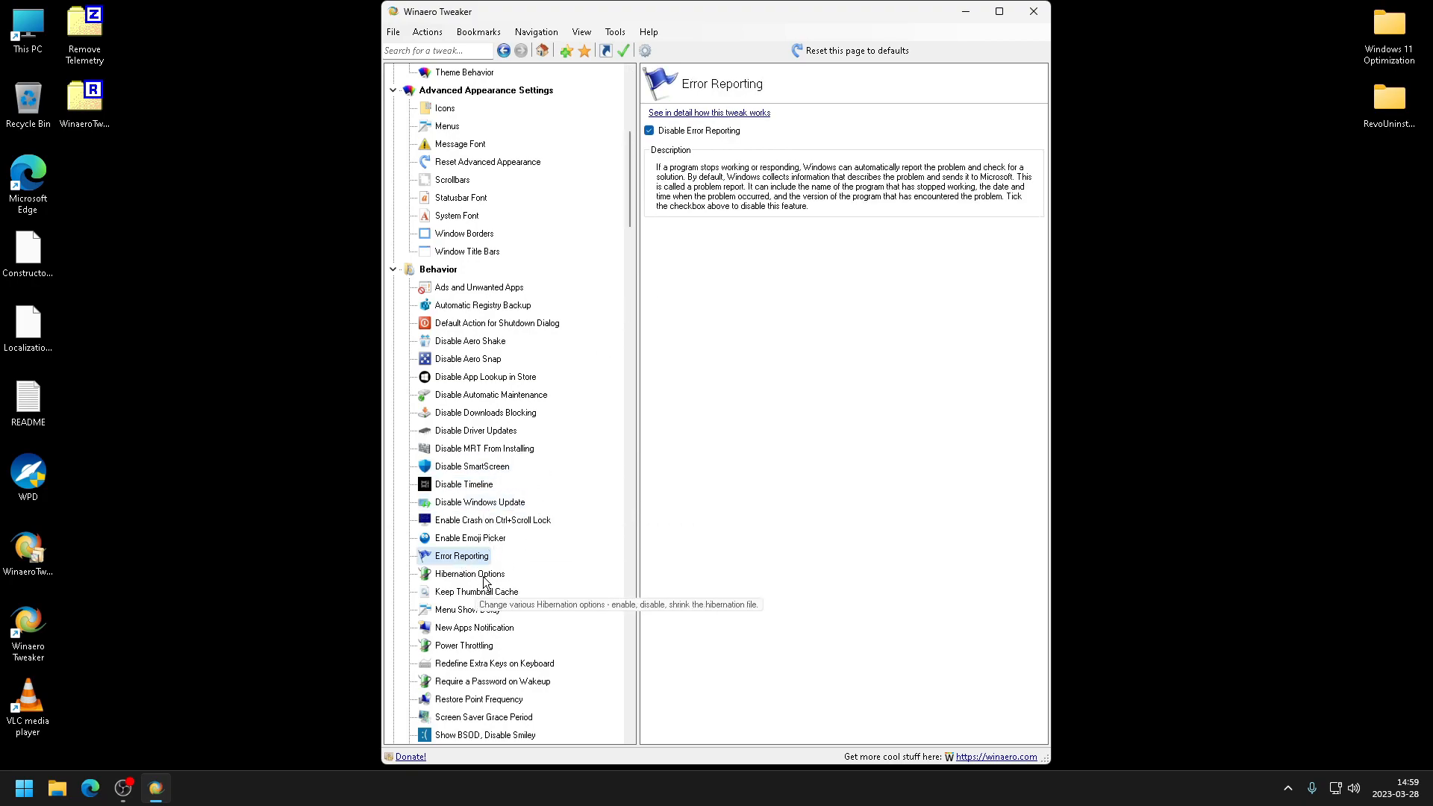
left_click(478, 574)
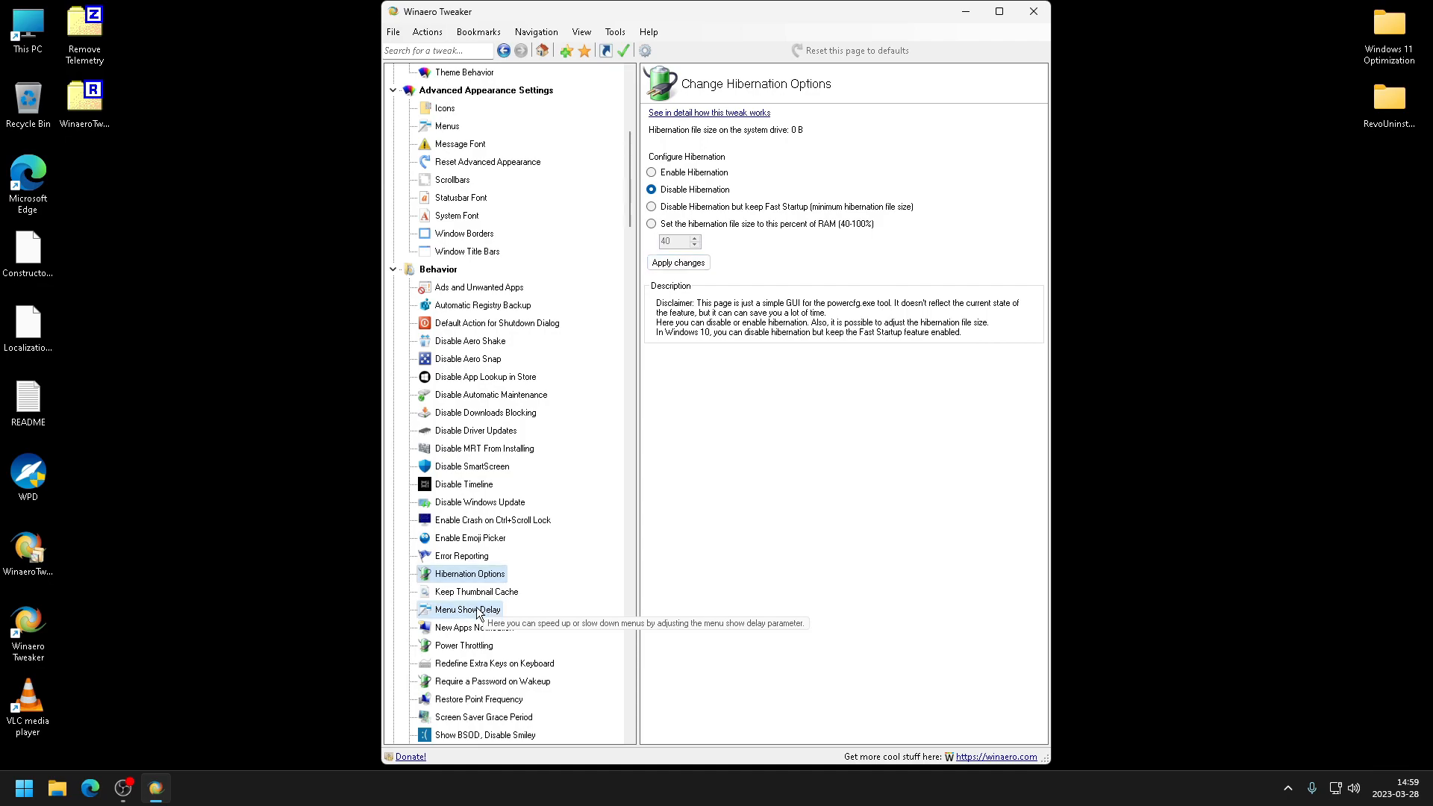
- Set the Menu Show Delay to 0
left_click(468, 609)
left_click_drag(659, 166, 735, 174)
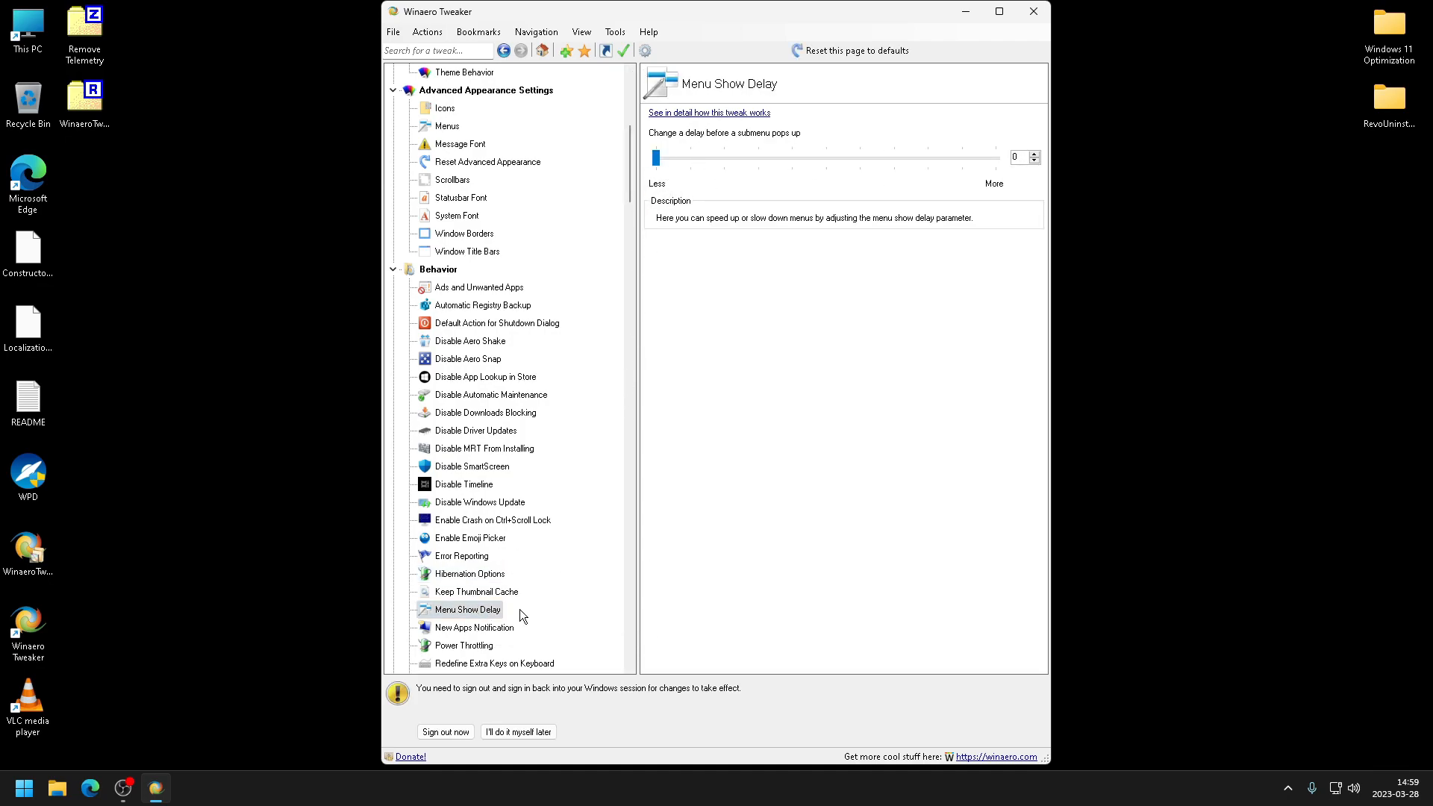
- Review the New Apps Notification, Power Throttling, Split Threshold for Svchost and Chkdsk Timeout at Boot pages
left_click(473, 628)
scroll(474, 627, "down", 1)
left_click(464, 591)
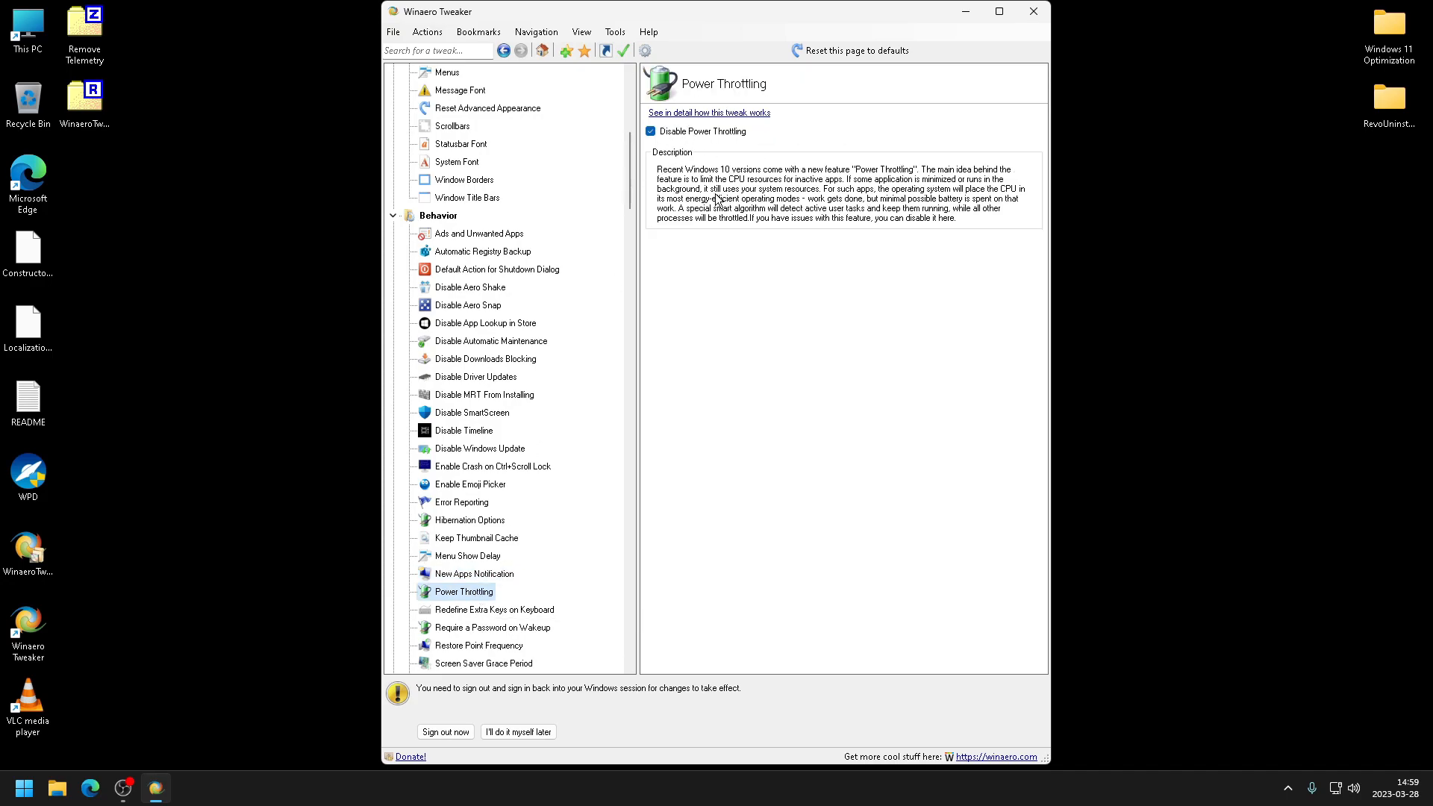
scroll(485, 609, "down", 2)
left_click(484, 609)
scroll(524, 606, "down", 2)
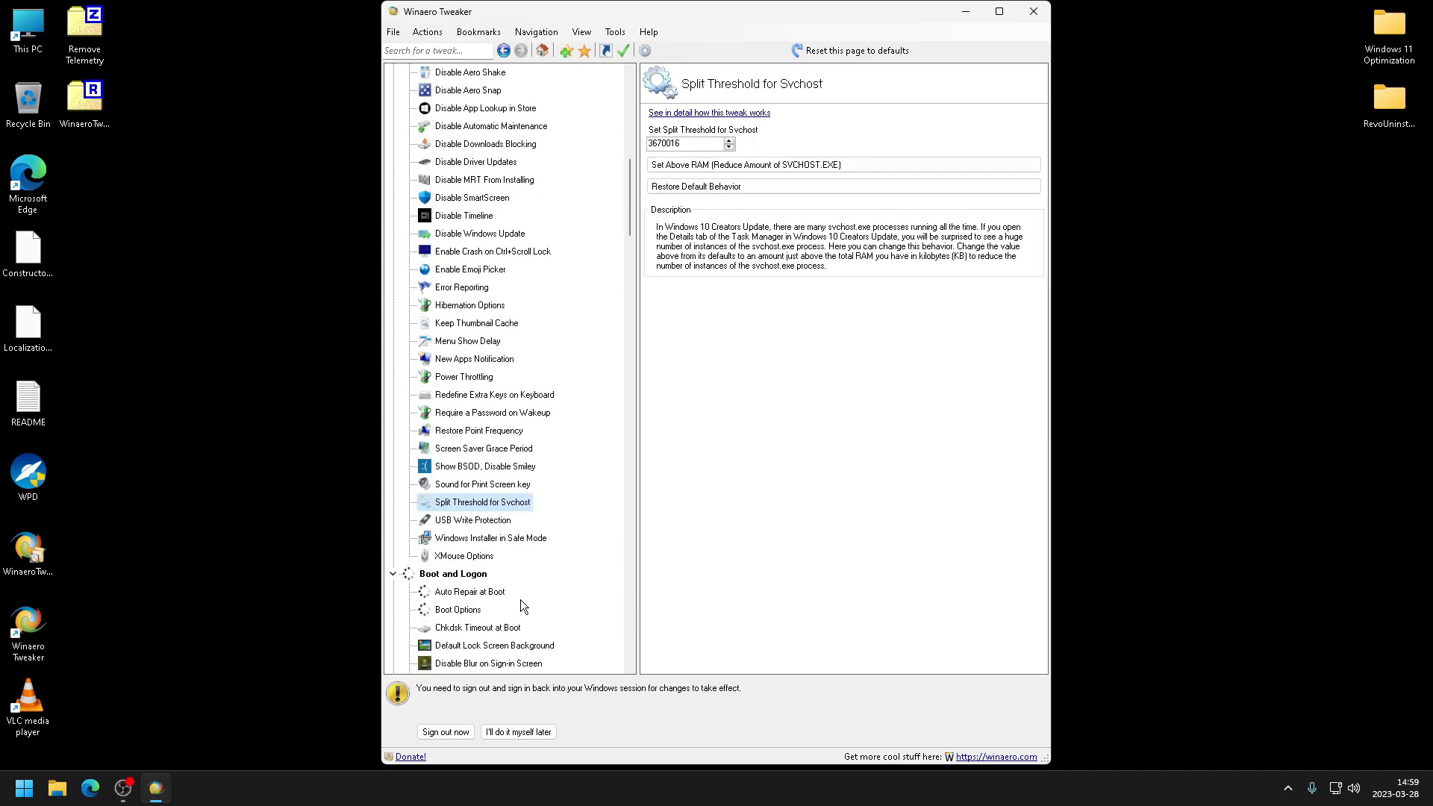
left_click(507, 627)
key("Tab")
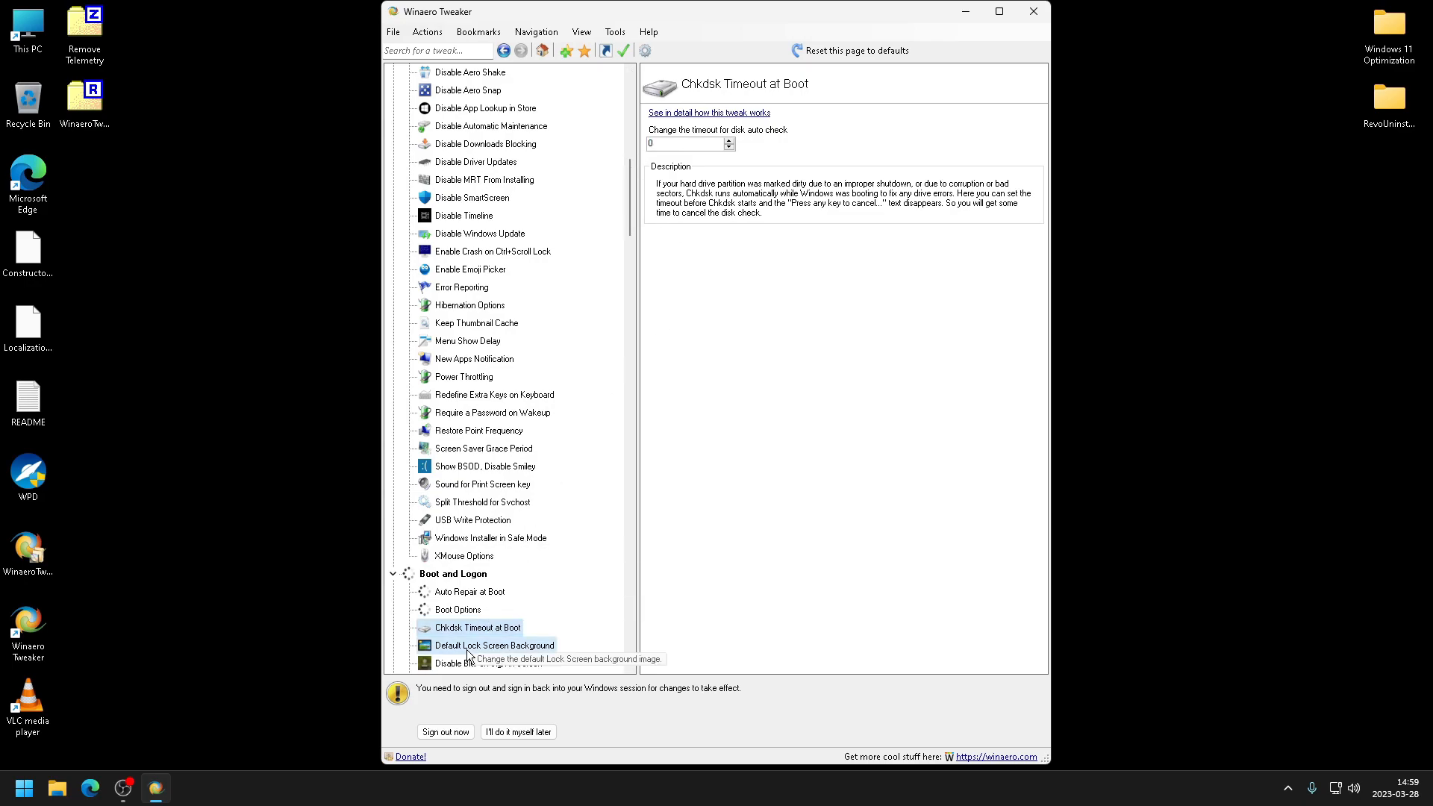
- Review the Boot and Logon tweaks for lock screen background, sign-in blur, CTRL+ALT+DEL and Disable Lock Screen
left_click(493, 646)
scroll(592, 405, "down", 2)
left_click(486, 559)
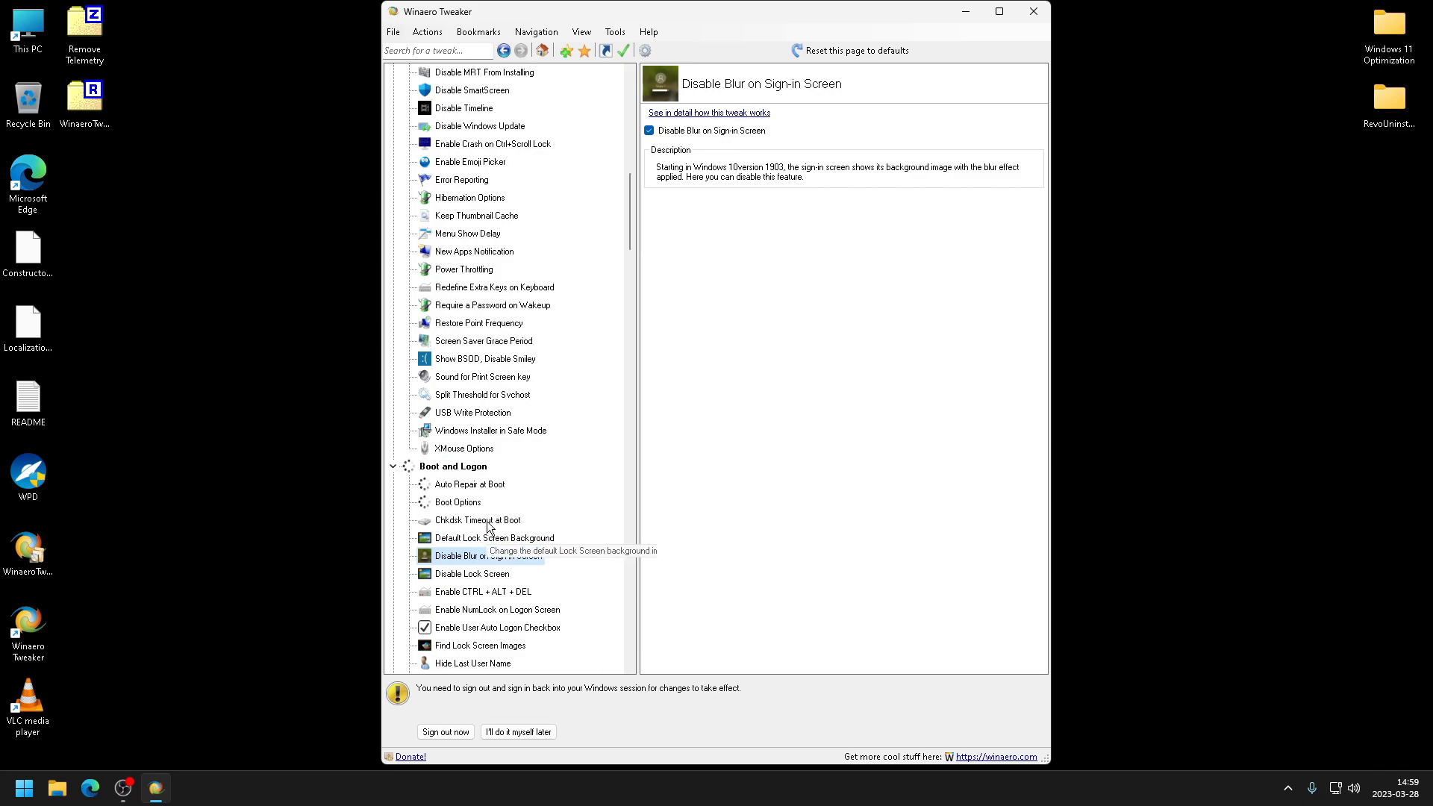
left_click(511, 591)
left_click(484, 574)
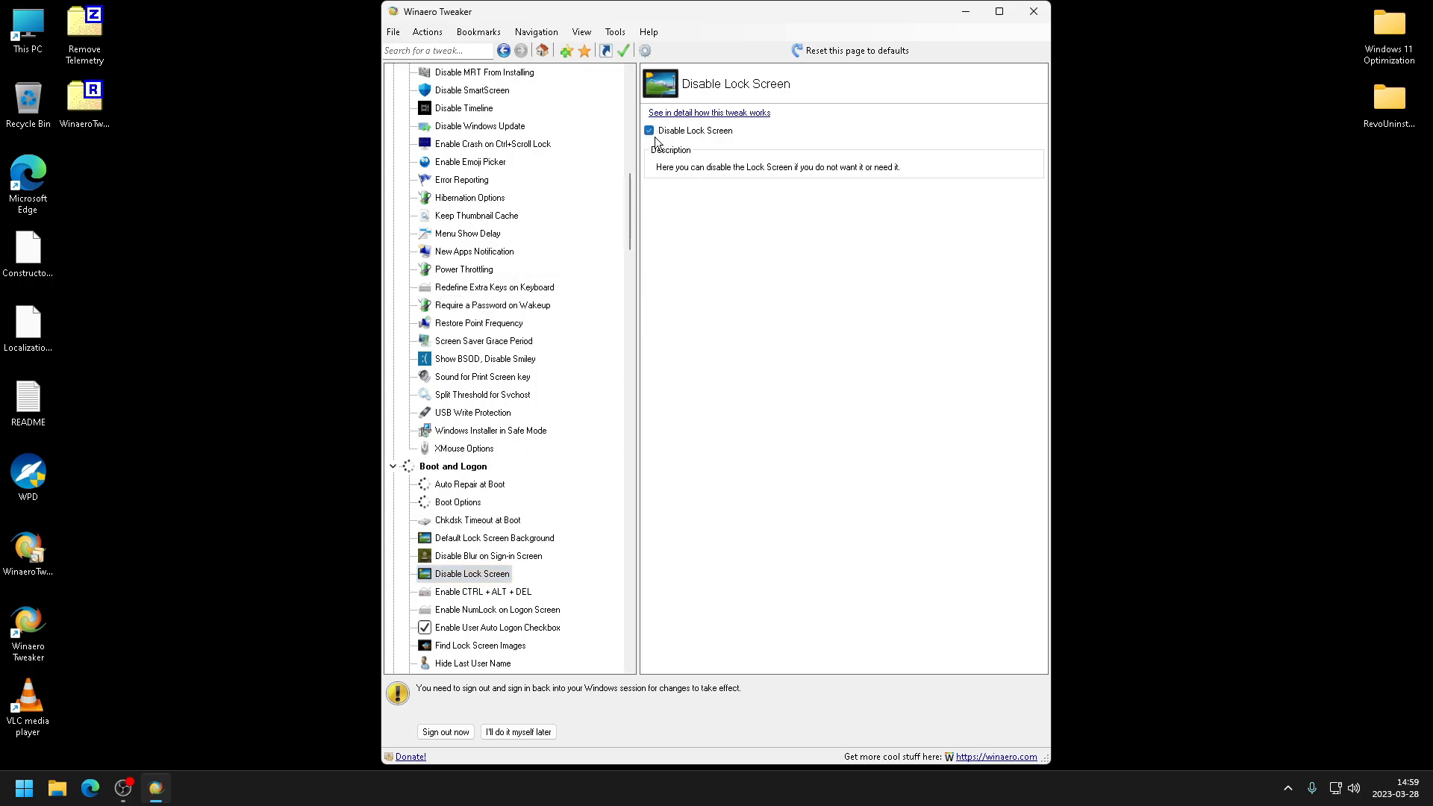
- Review the Boot and Logon tweak pages for CTRL+ALT+DEL, Disable Lock Screen, Login Screen Image and Power button on the Login Screen
left_click(481, 592)
left_click(471, 573)
mouse_move(627, 234)
left_mouse_down()
mouse_move(612, 309)
mouse_move(612, 251)
left_mouse_up()
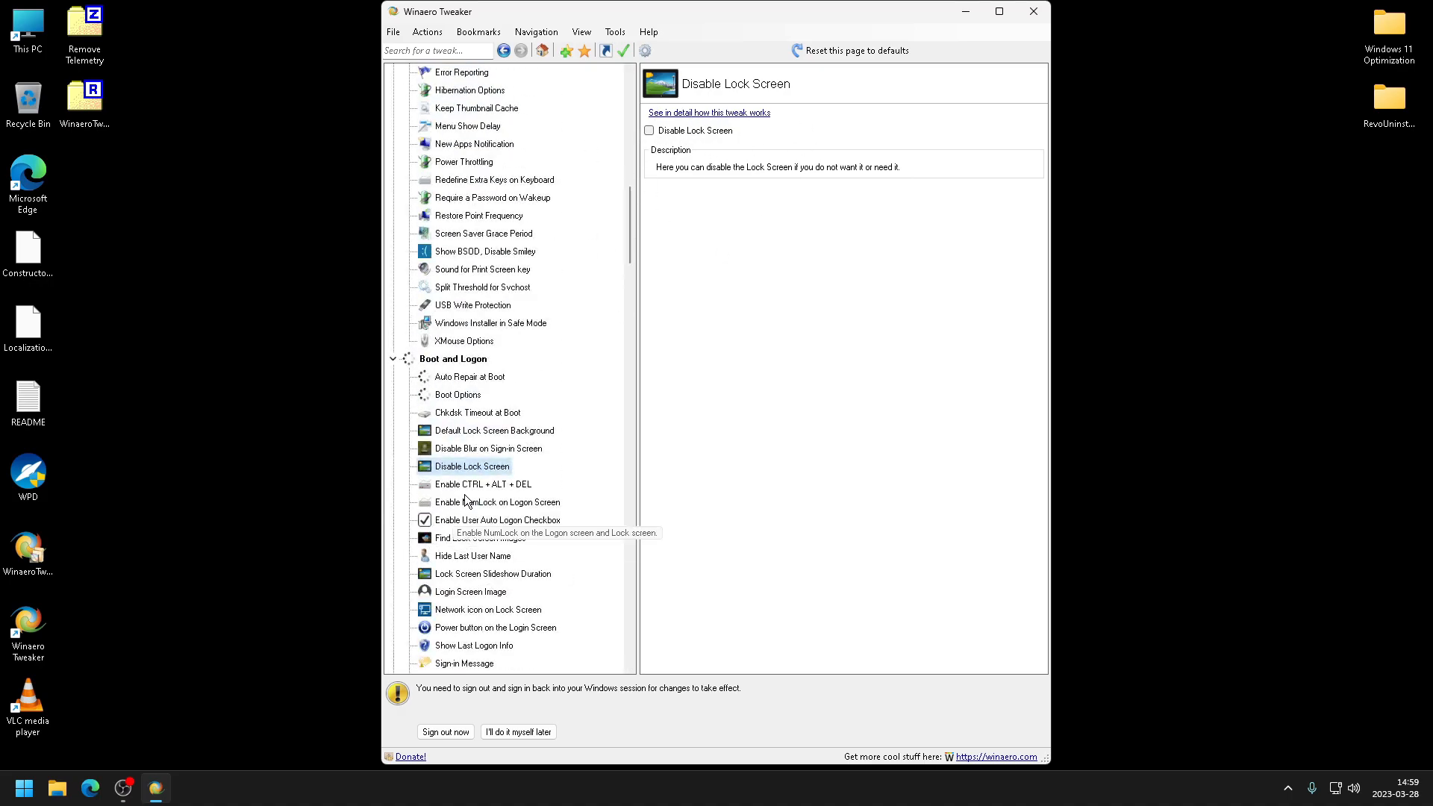
left_click(483, 592)
scroll(484, 589, "down", 3)
left_click(468, 466)
scroll(468, 460, "down", 3)
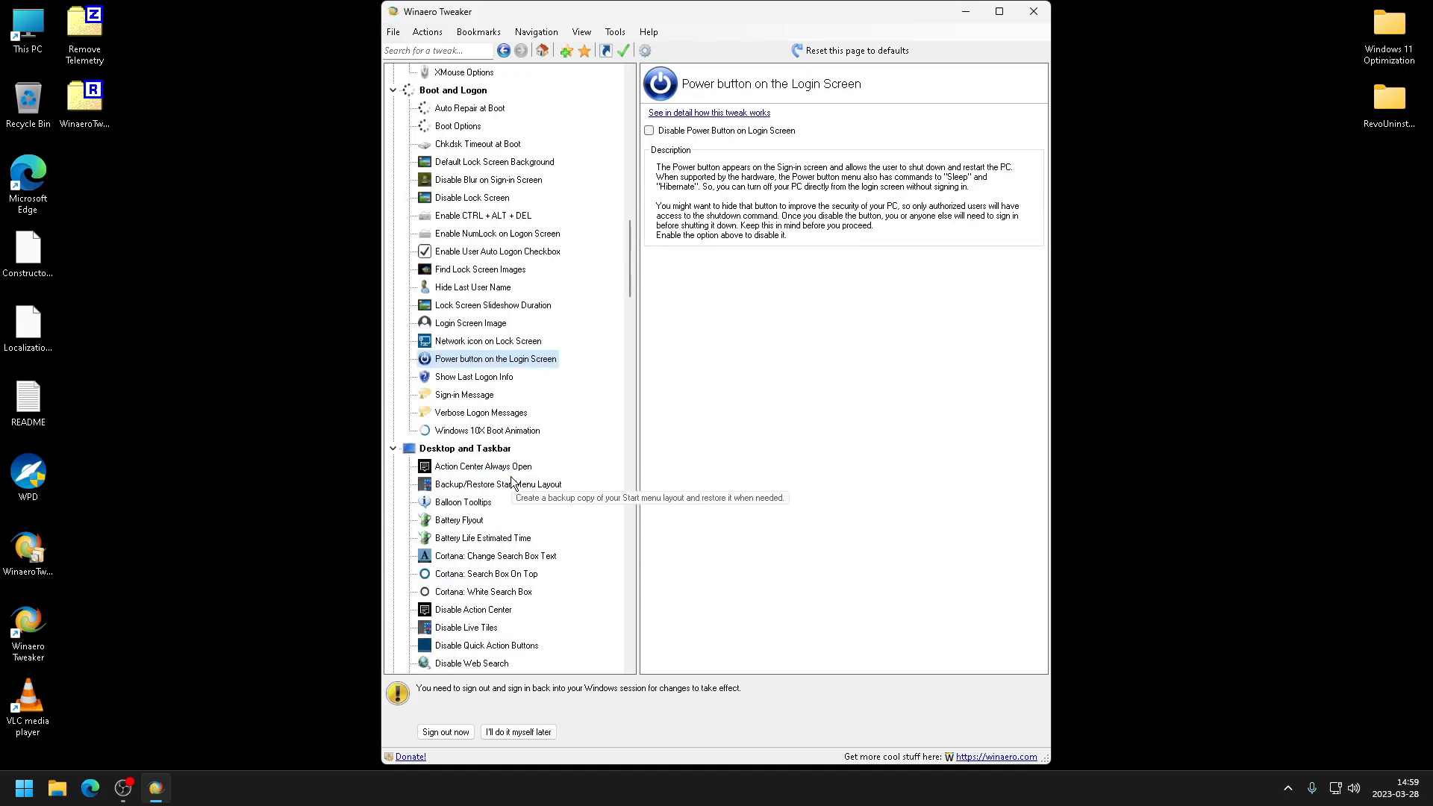
- Review the Desktop and Taskbar tweaks Disable Action Center, Live Tiles, Quick Action Buttons, Web Search and Hover to Select
left_click(448, 558)
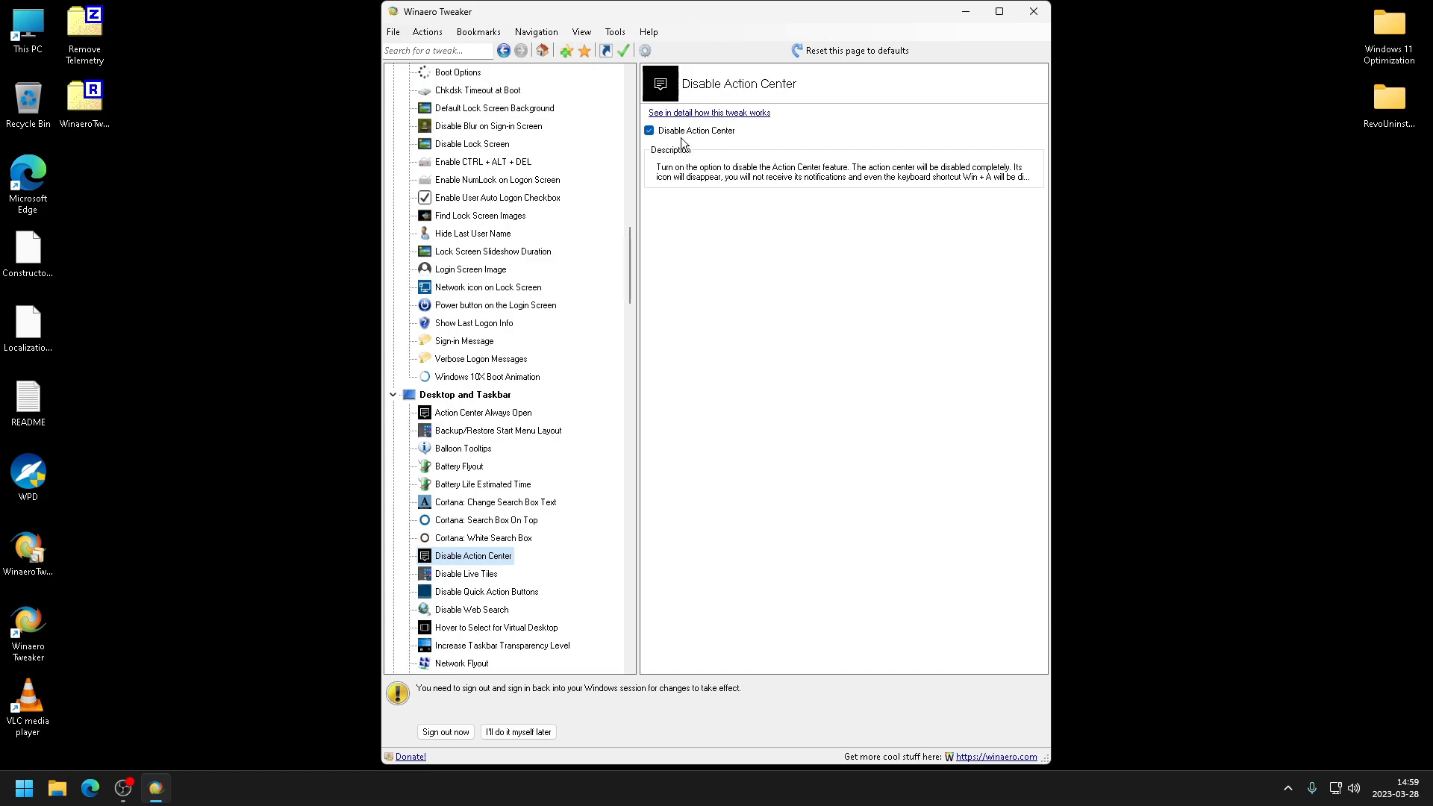
left_click(455, 574)
key("Down")
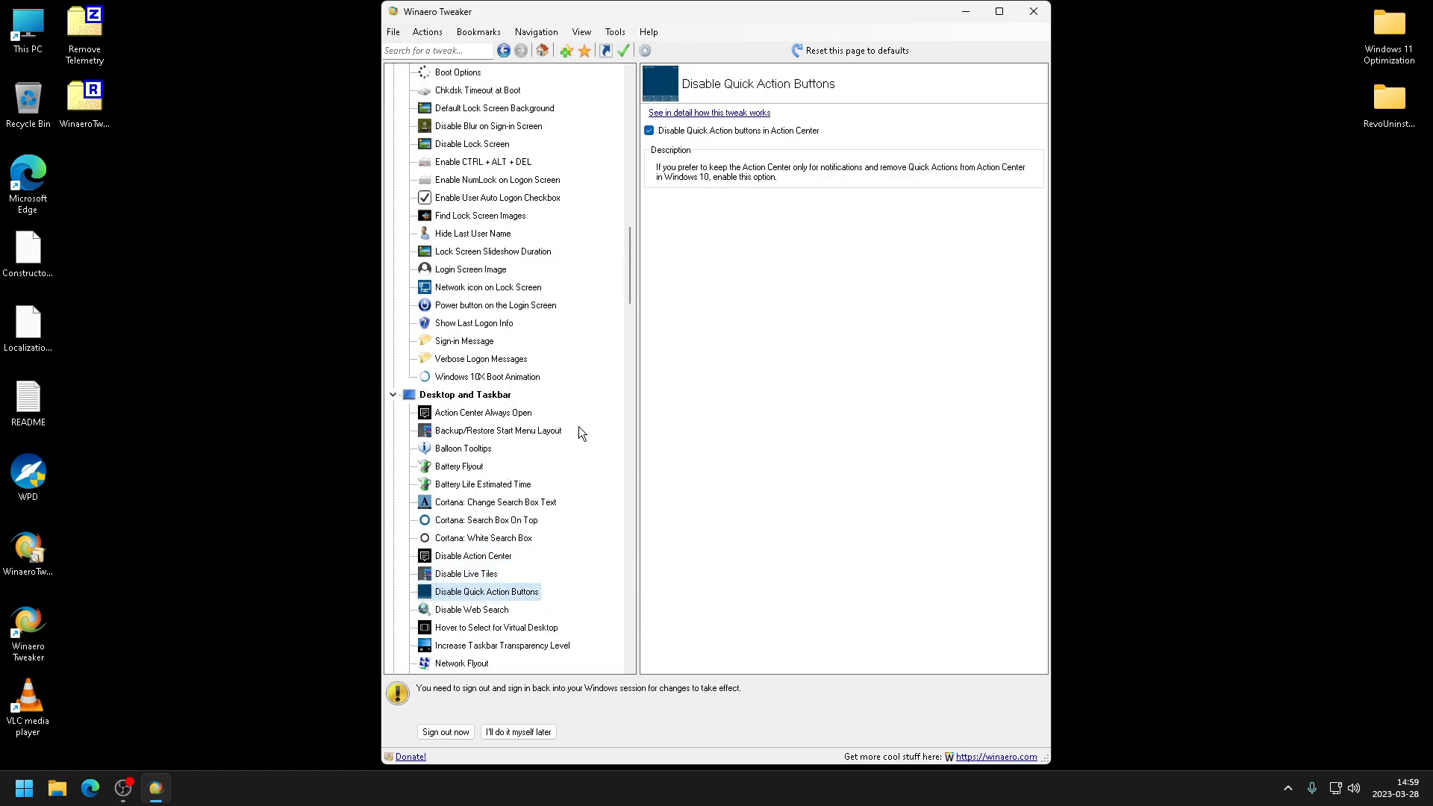
left_click(474, 612)
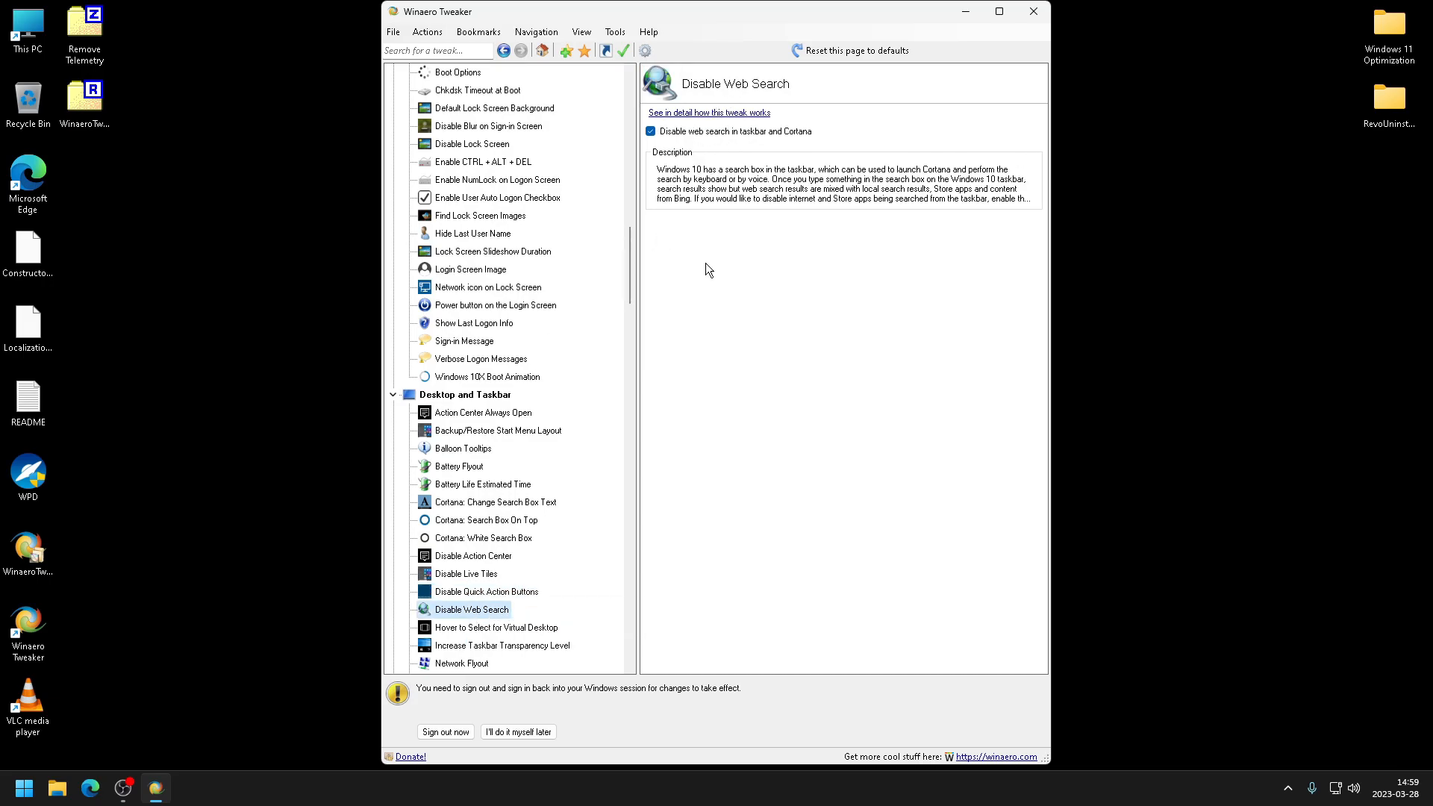
left_click(500, 629)
- Examine the Network Flyout and Old Volume Control tweak pages
scroll(515, 598, "down", 2)
scroll(493, 594, "down", 1)
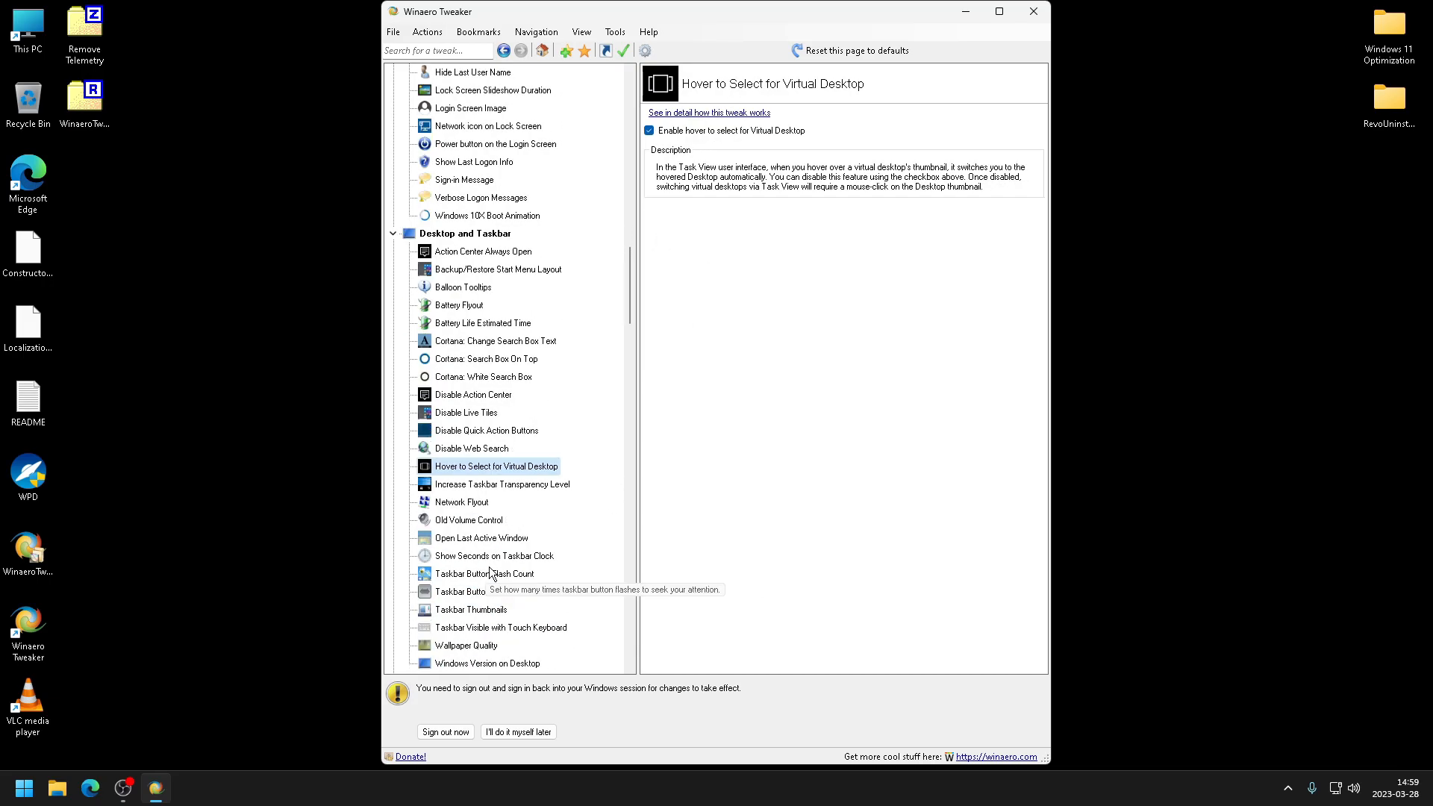
left_click(461, 506)
left_click(462, 515)
left_click(463, 508)
left_click(467, 515)
left_click(471, 508)
left_click(476, 514)
left_click(478, 508)
left_click(479, 520)
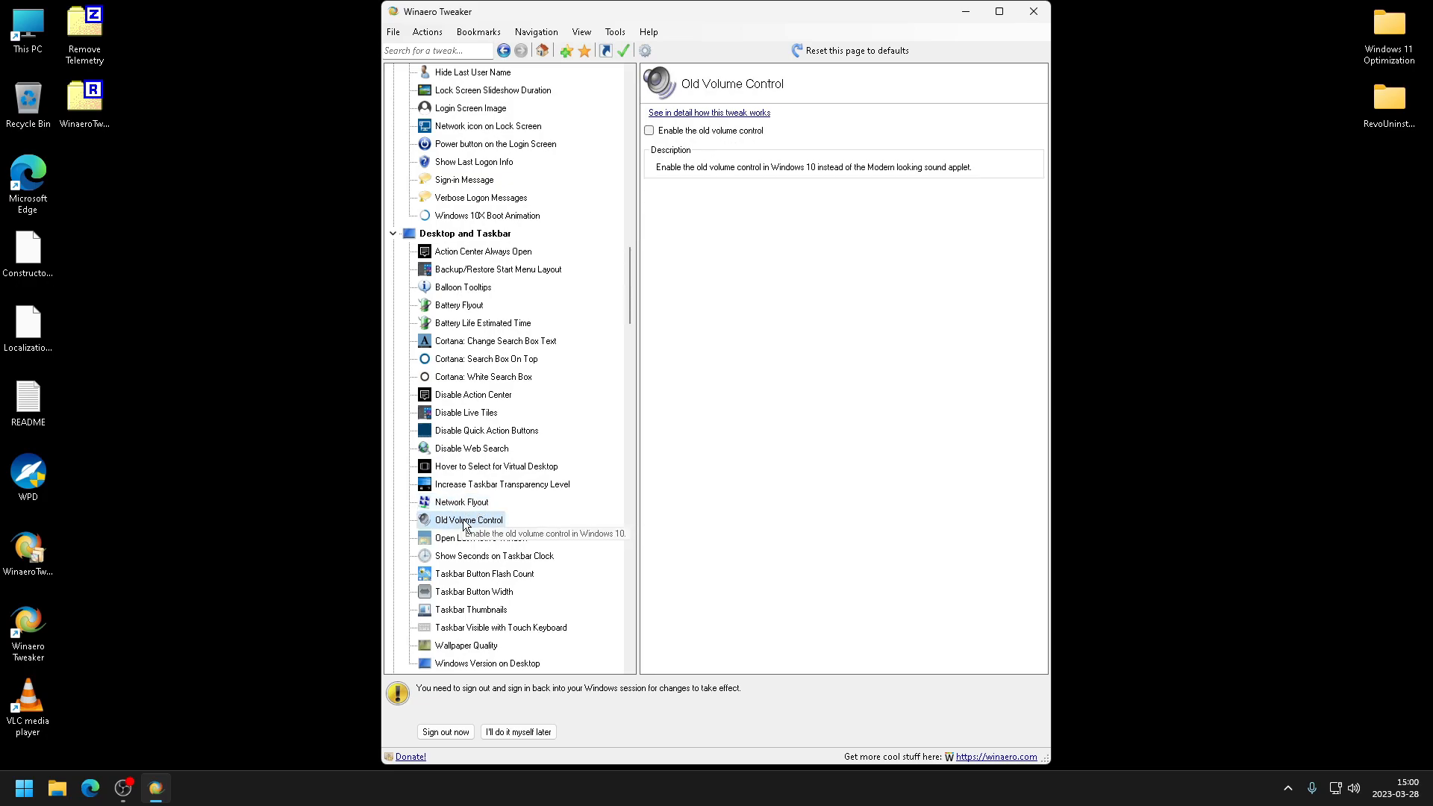
left_click(470, 508)
left_click(473, 517)
left_click(467, 508)
left_click(488, 518)
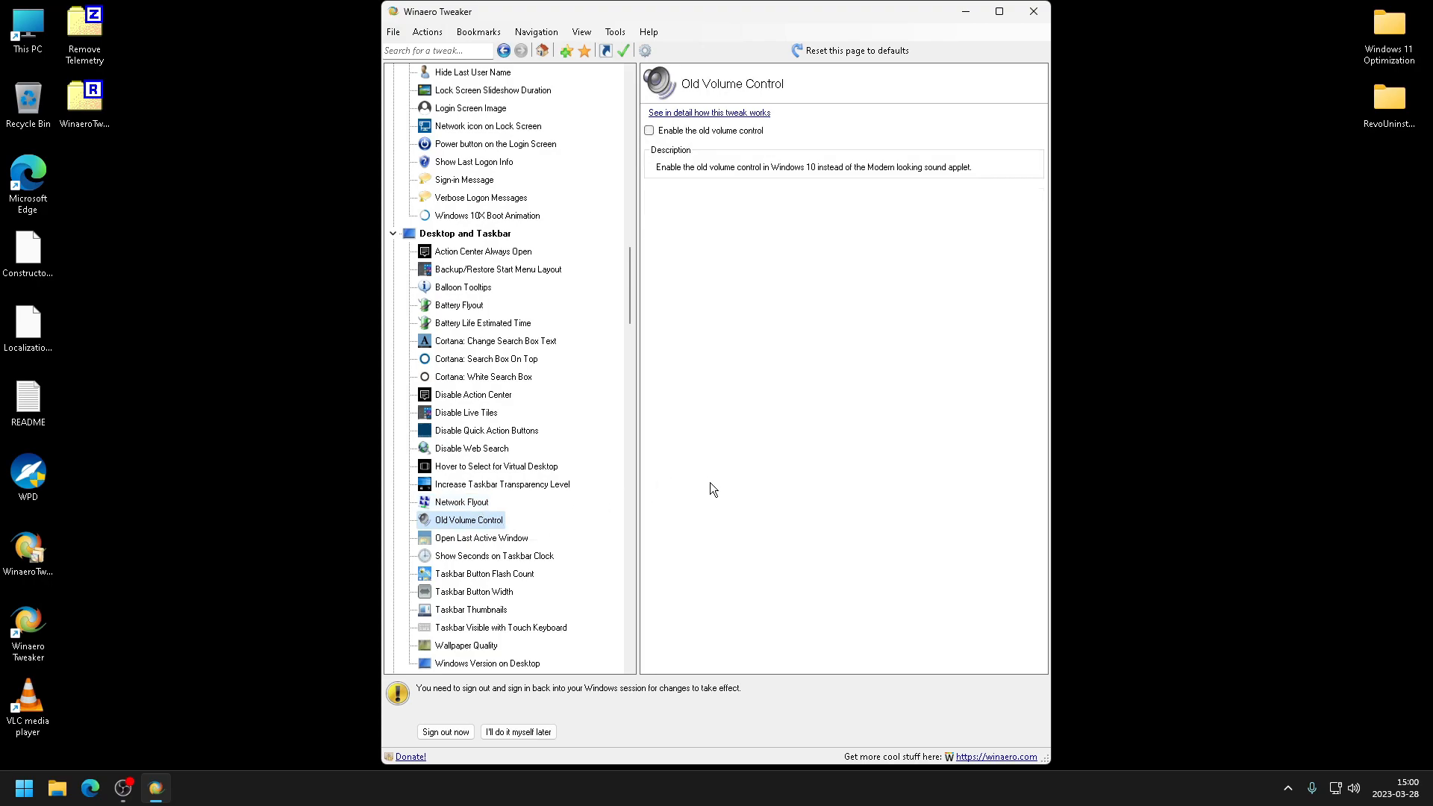
- Review the Wallpaper Quality and Taskbar Visible with Touch Keyboard pages and scroll through the Context Menu tweaks
left_click(466, 646)
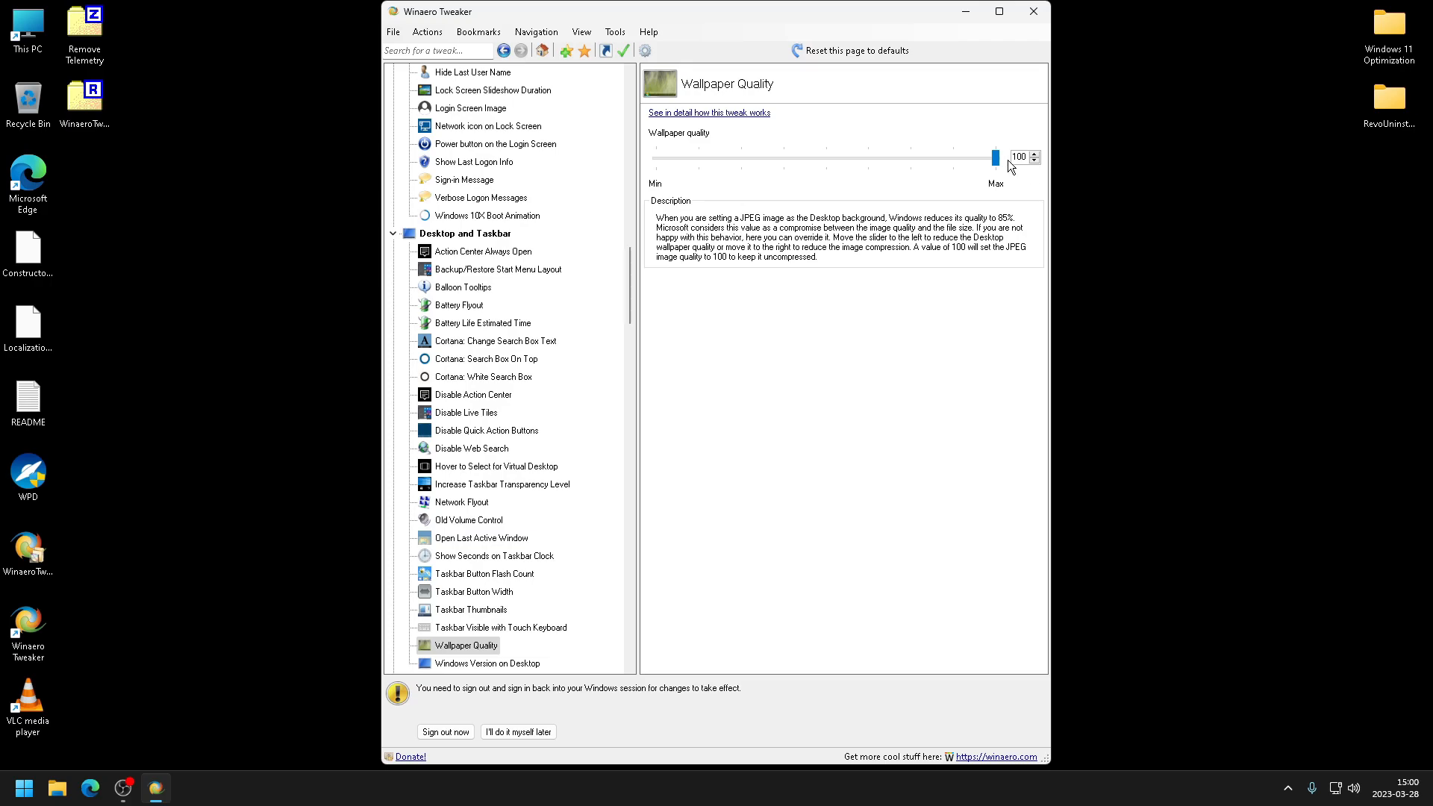
left_click(485, 627)
scroll(510, 594, "down", 11)
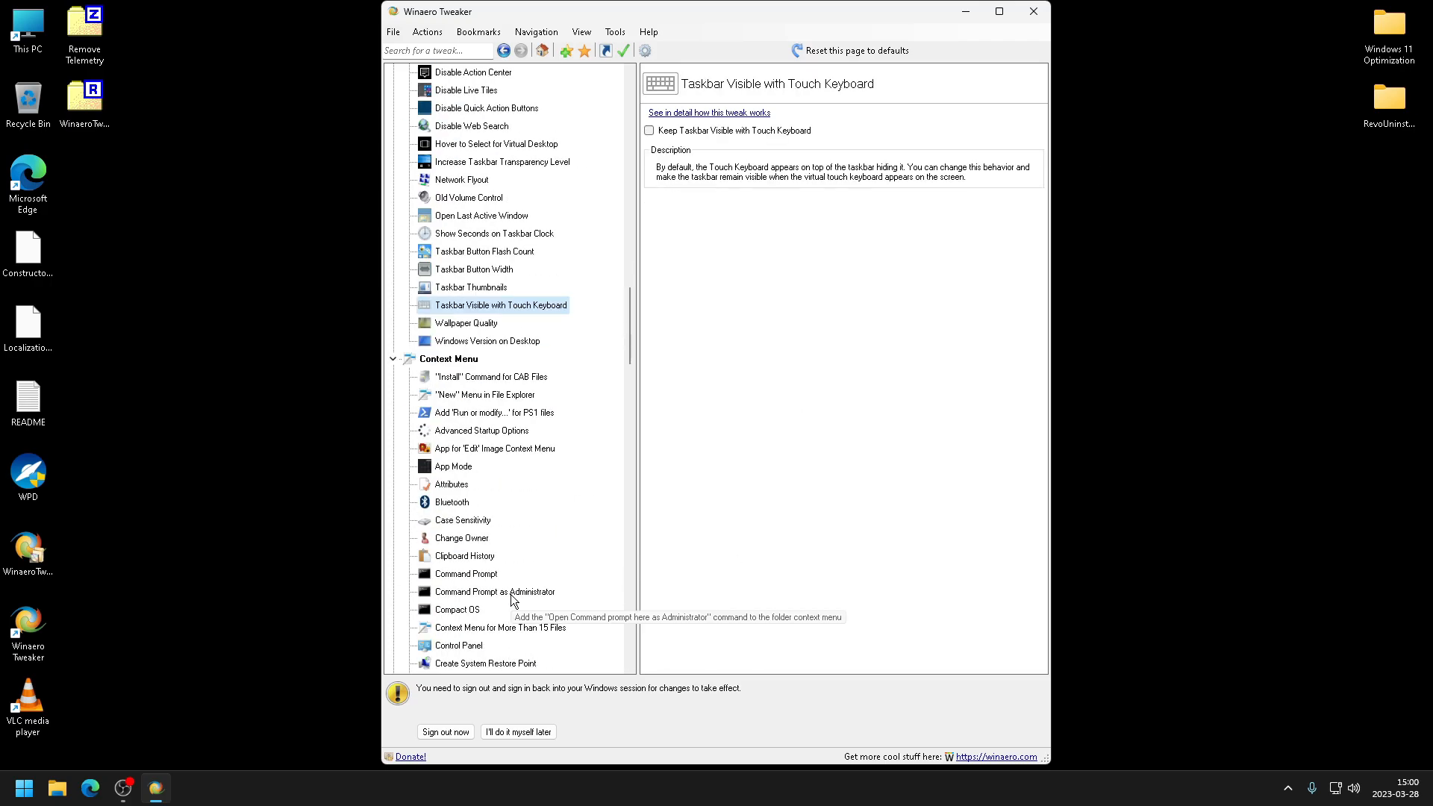
scroll(530, 564, "down", 4)
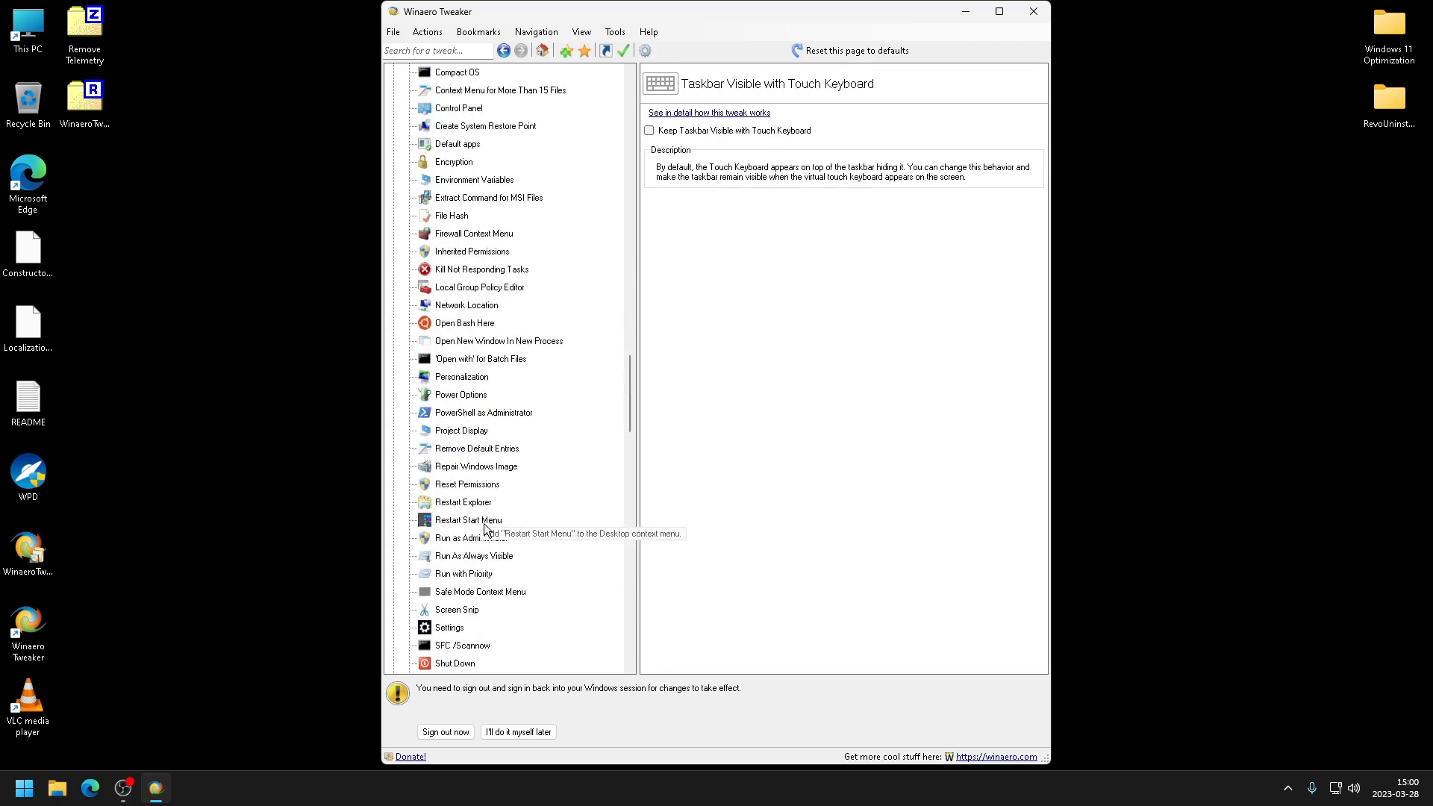
scroll(508, 578, "down", 4)
- Review the Task Manager, Take Ownership and Disable Online & Video Tips in Settings pages
left_click(462, 591)
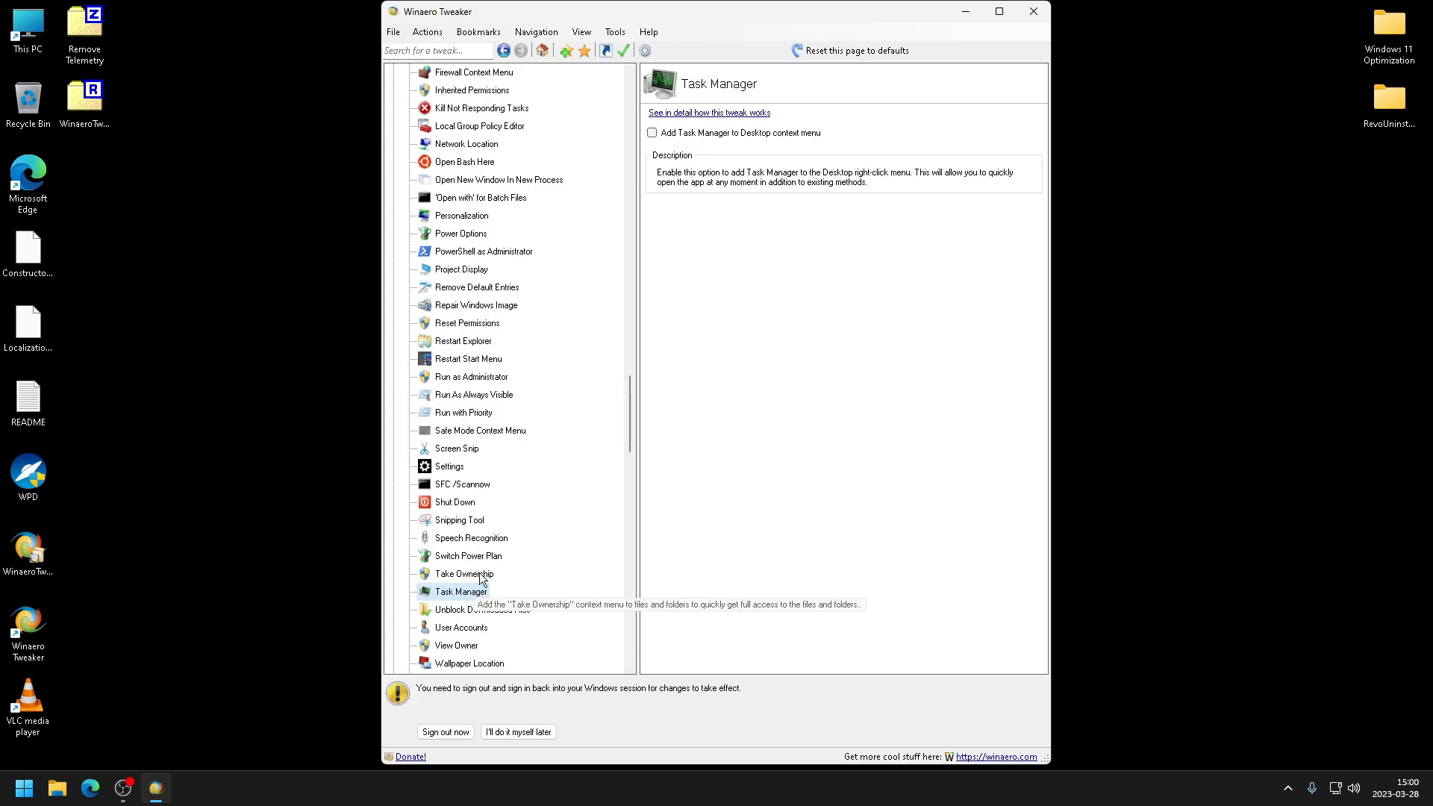
left_click(465, 573)
scroll(539, 551, "down", 5)
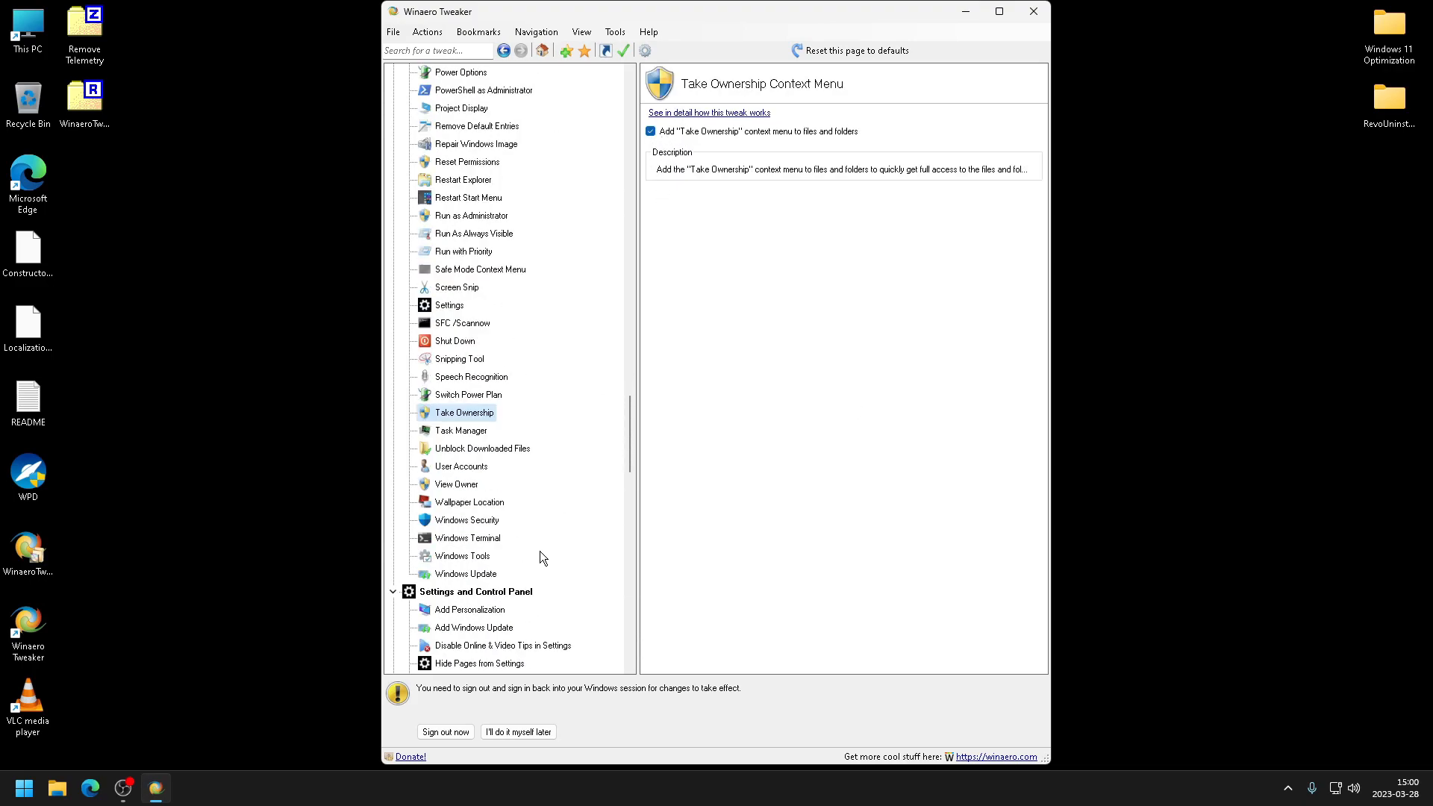
left_click(497, 539)
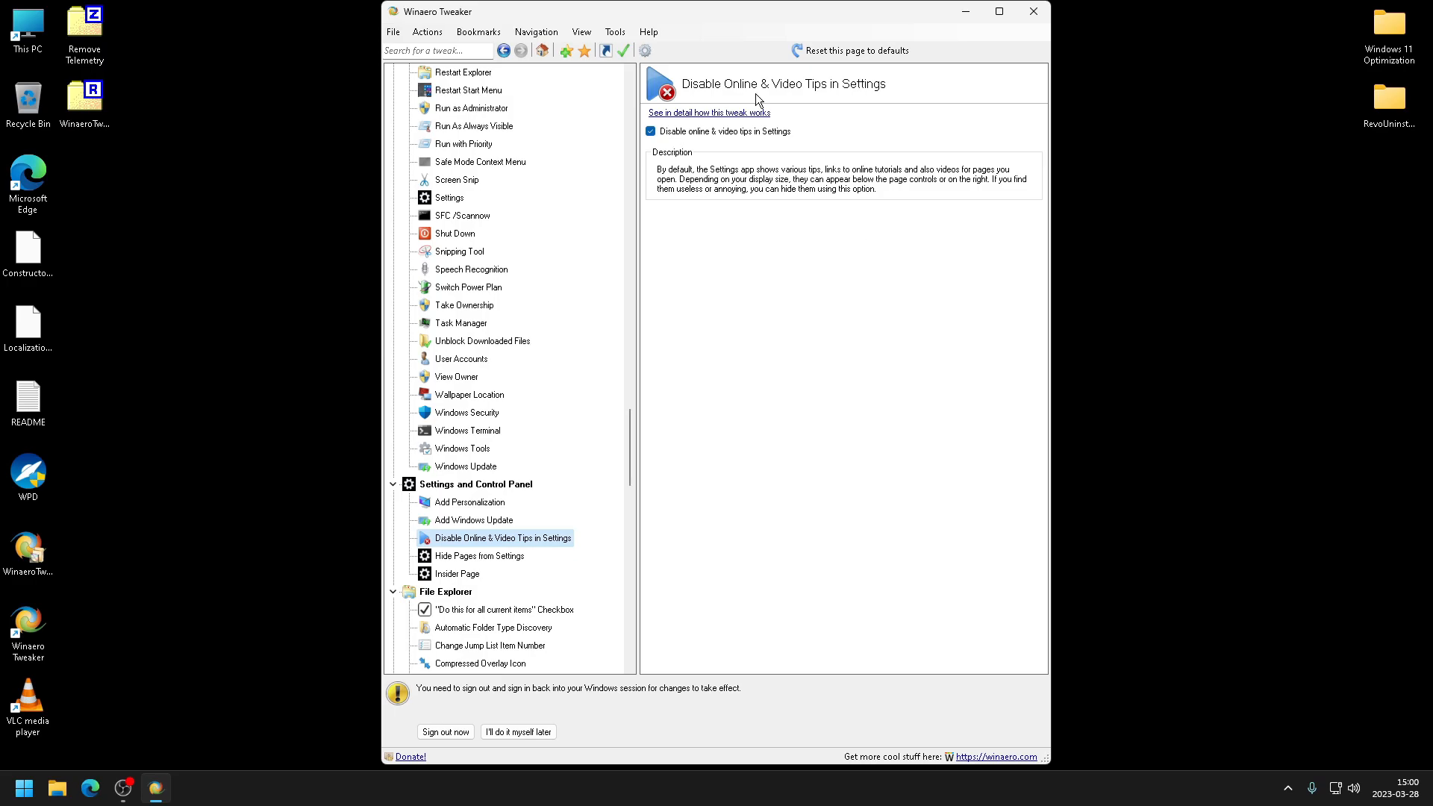
- Review the File Explorer tweaks Compressed Overlay Icon, Customize Libraries Item and Customize This PC Folders
scroll(496, 630, "down", 2)
left_click(492, 521)
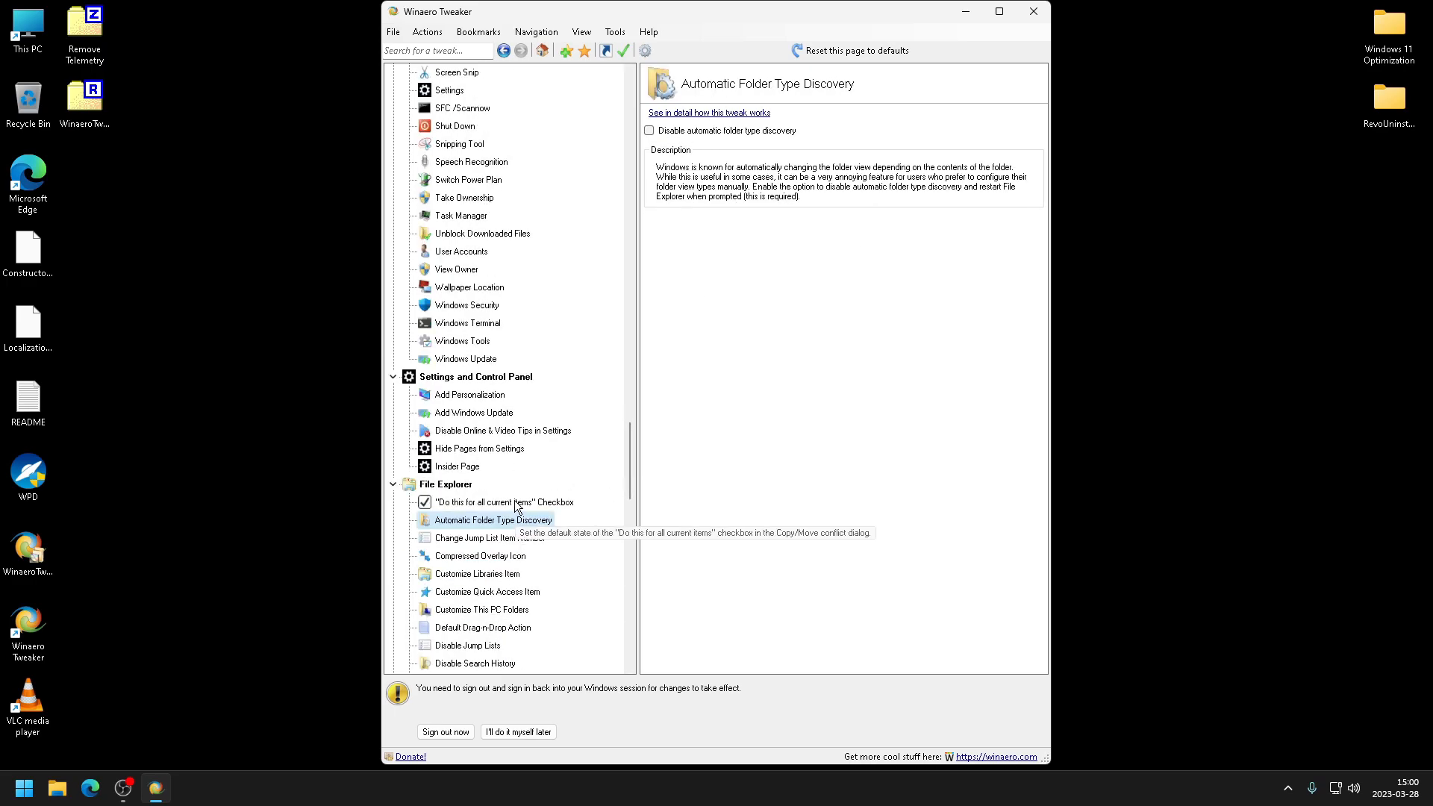
left_click(481, 556)
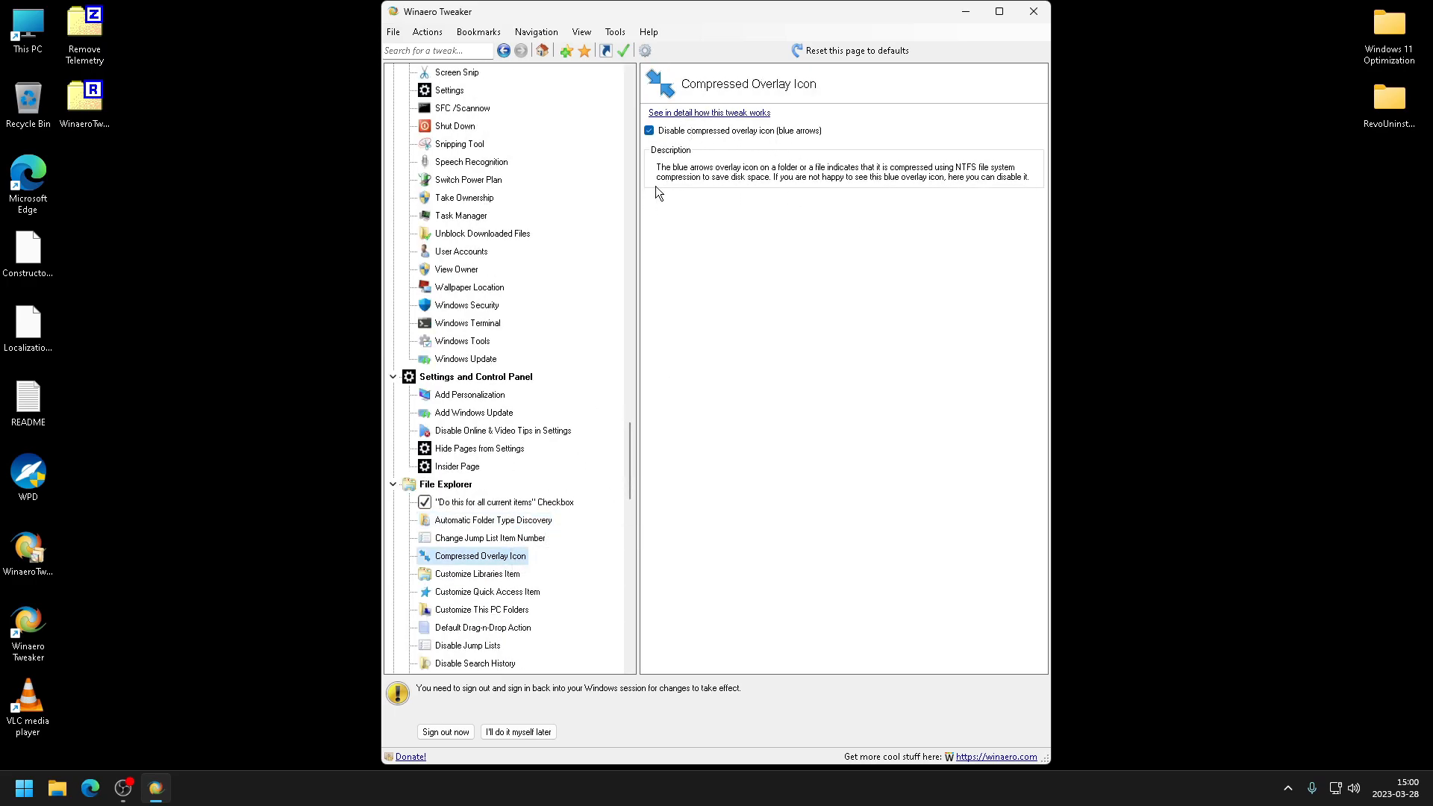
left_click(483, 628)
scroll(482, 627, "down", 1)
left_click(507, 538)
left_click(500, 522)
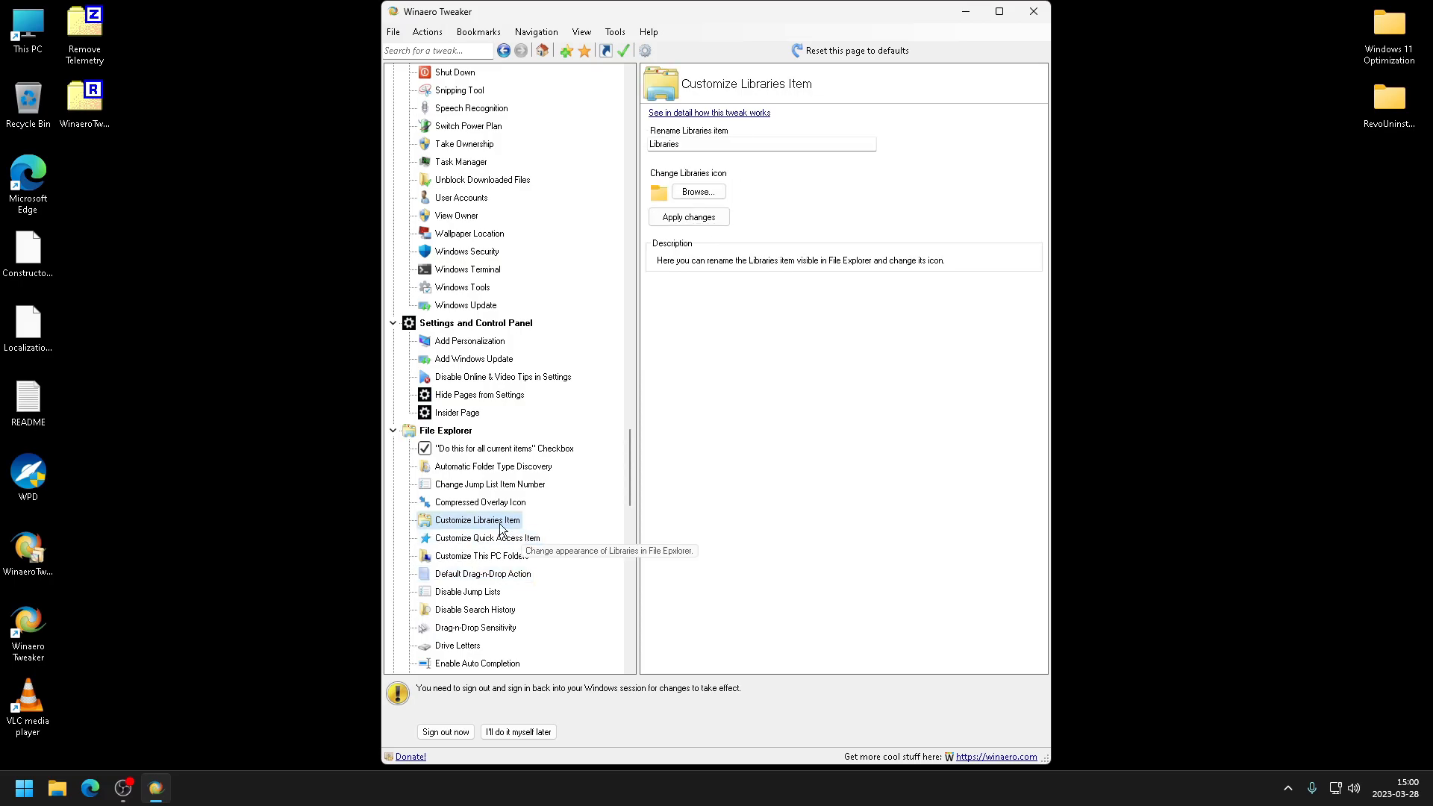
left_click(482, 556)
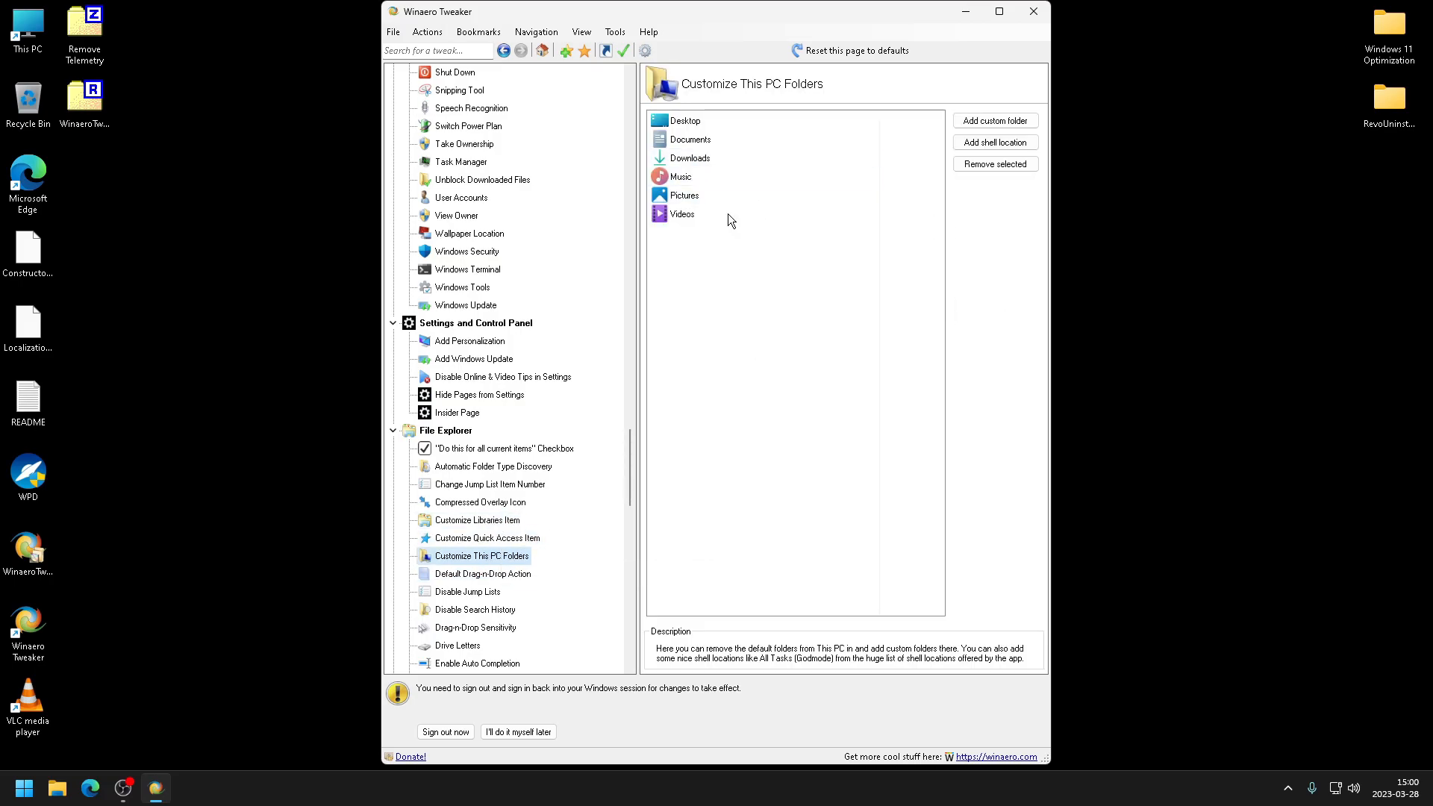
left_click(700, 213)
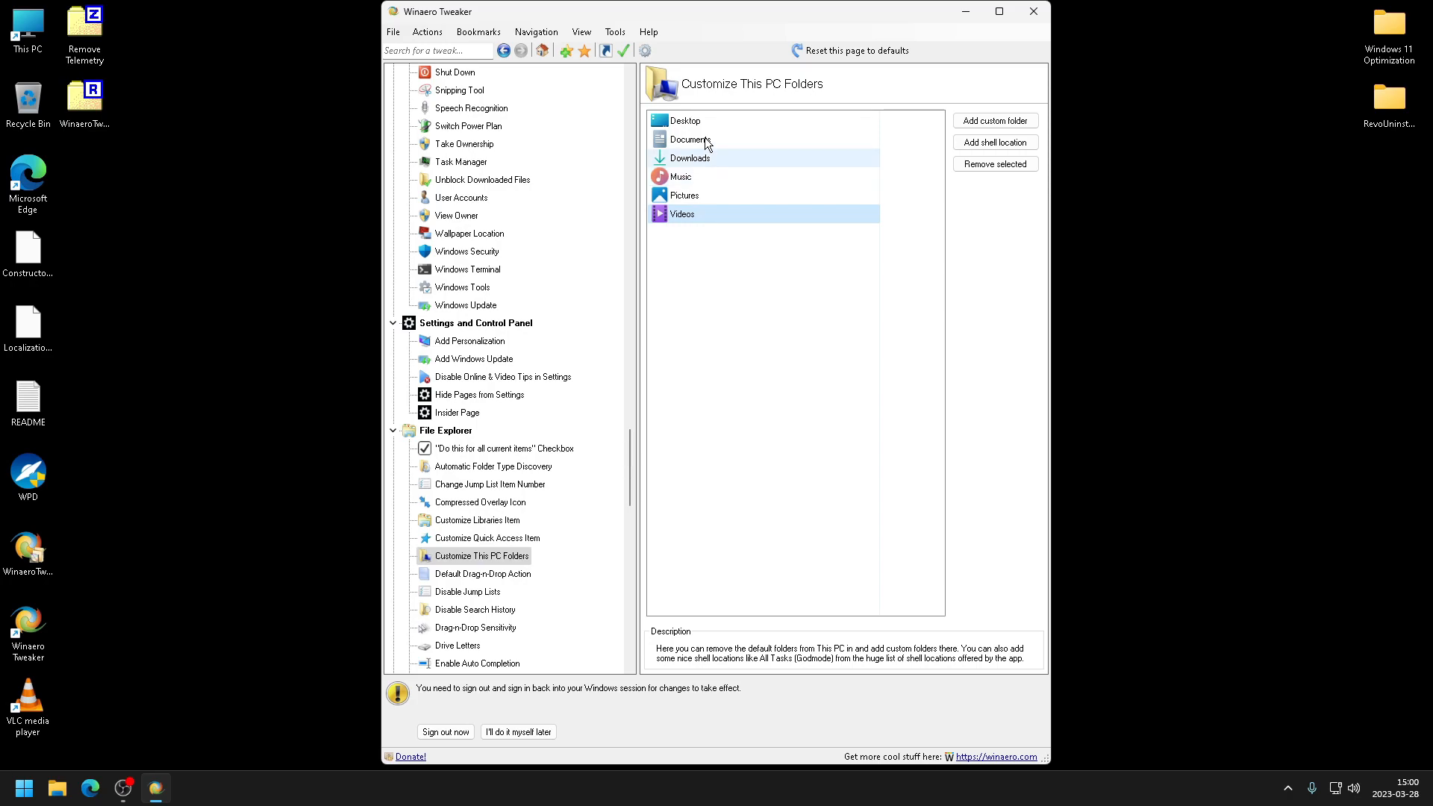
- Turn on the option to disable automatic folder type discovery in File Explorer
left_click(481, 574)
left_click(468, 592)
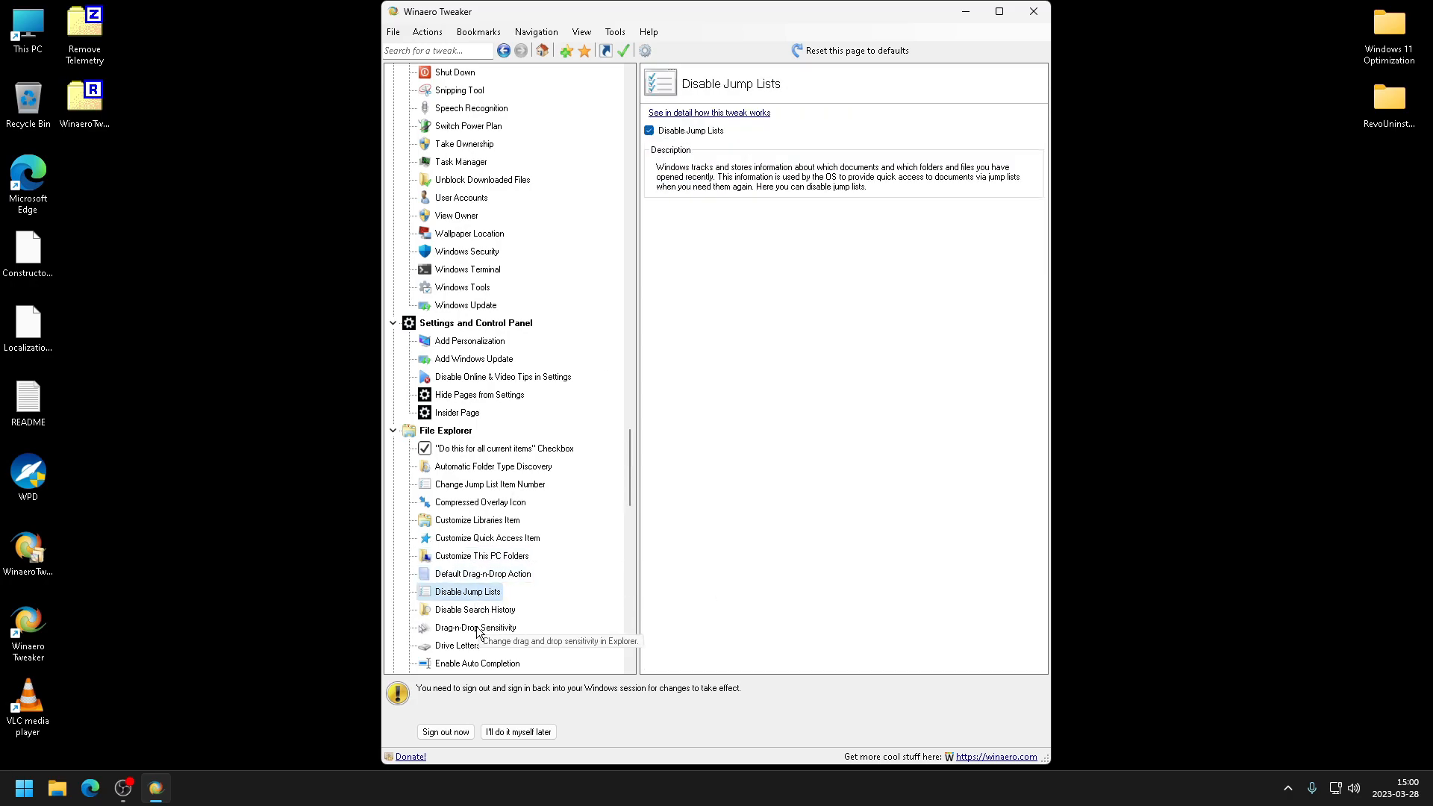
left_click(473, 611)
left_click(479, 484)
left_click(494, 466)
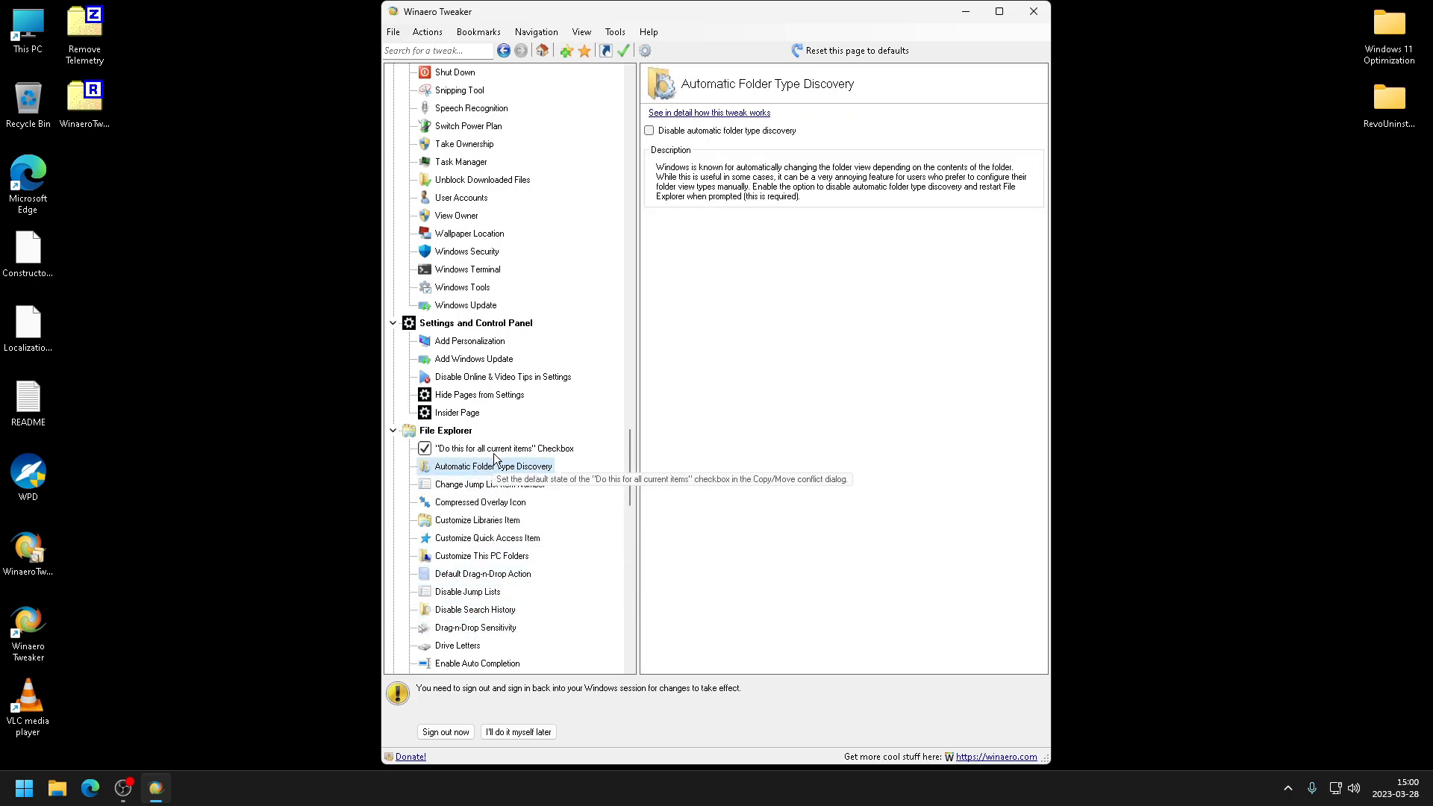
left_click(757, 136)
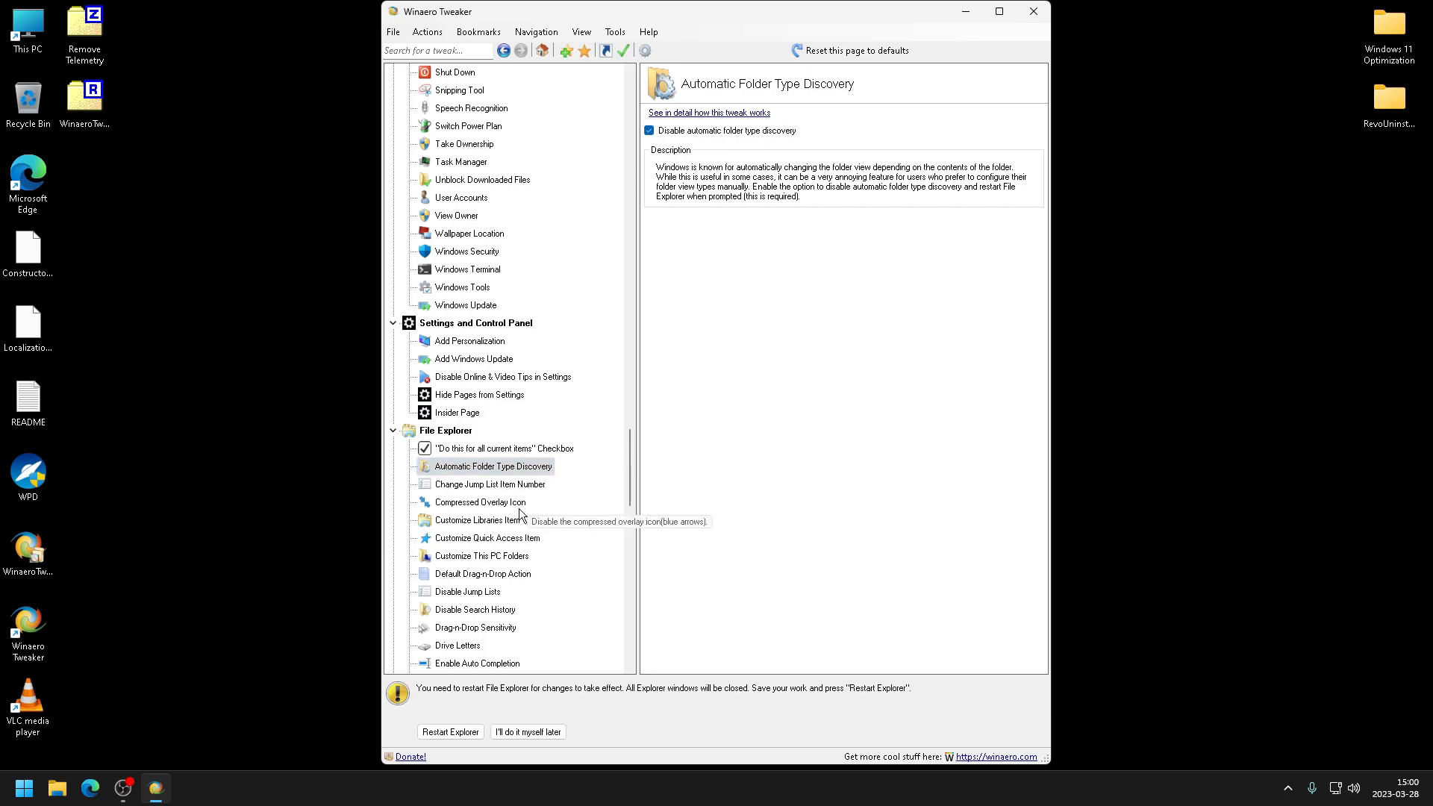
- Review File Explorer tweaks such as Enable Recycle Bin for removable drives, Enable Classic Search and Drive Letters
left_click(487, 538)
scroll(487, 538, "down", 2)
left_click(484, 609)
left_click(467, 589)
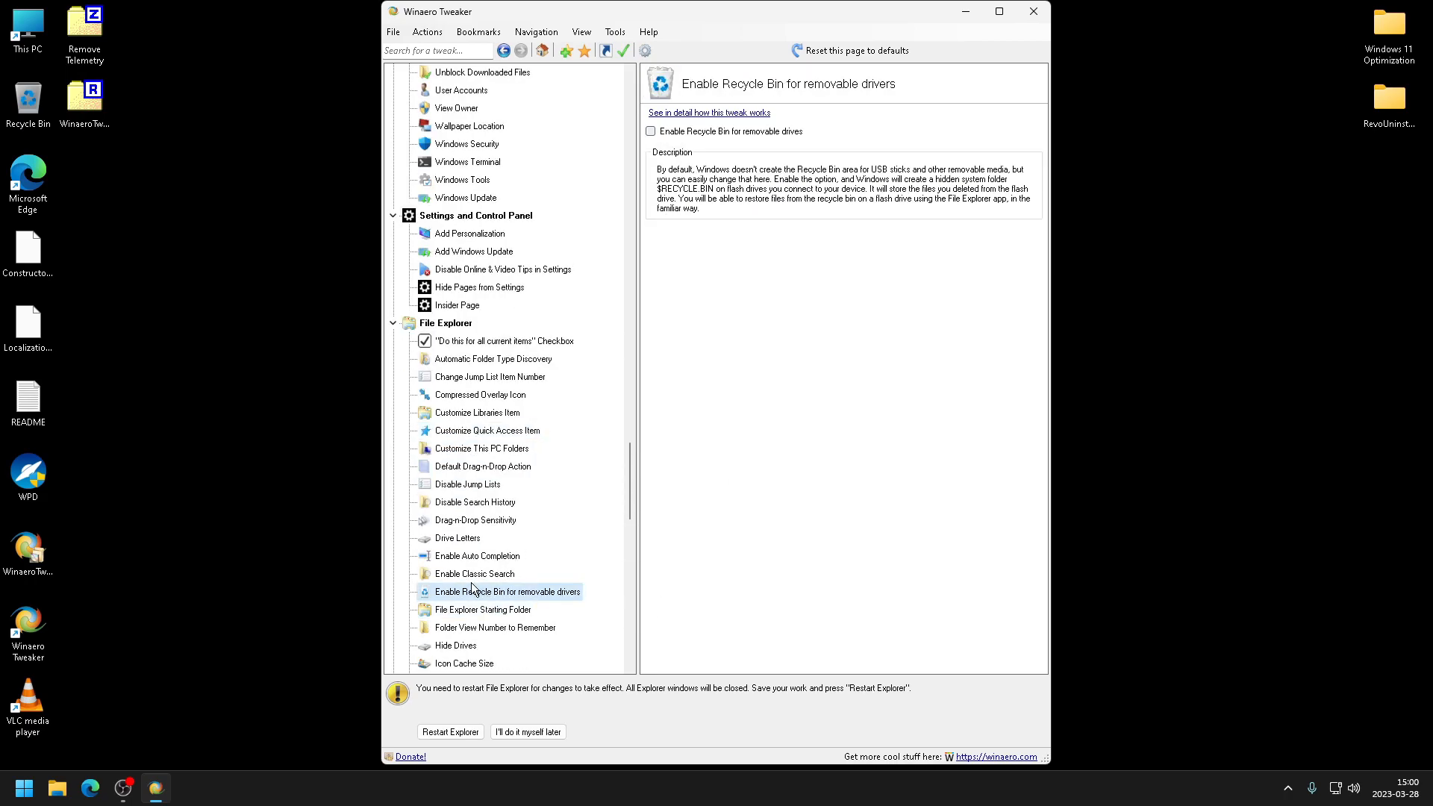
left_click(467, 576)
left_click(463, 559)
left_click(458, 538)
left_click(475, 520)
left_click(474, 502)
left_click(468, 484)
- Review the Hide Drives, Icon Cache Size and Navigation Pane tweak pages
scroll(439, 570, "down", 1)
left_click(448, 556)
left_click(462, 573)
left_click(464, 609)
scroll(460, 567, "down", 2)
left_click(474, 521)
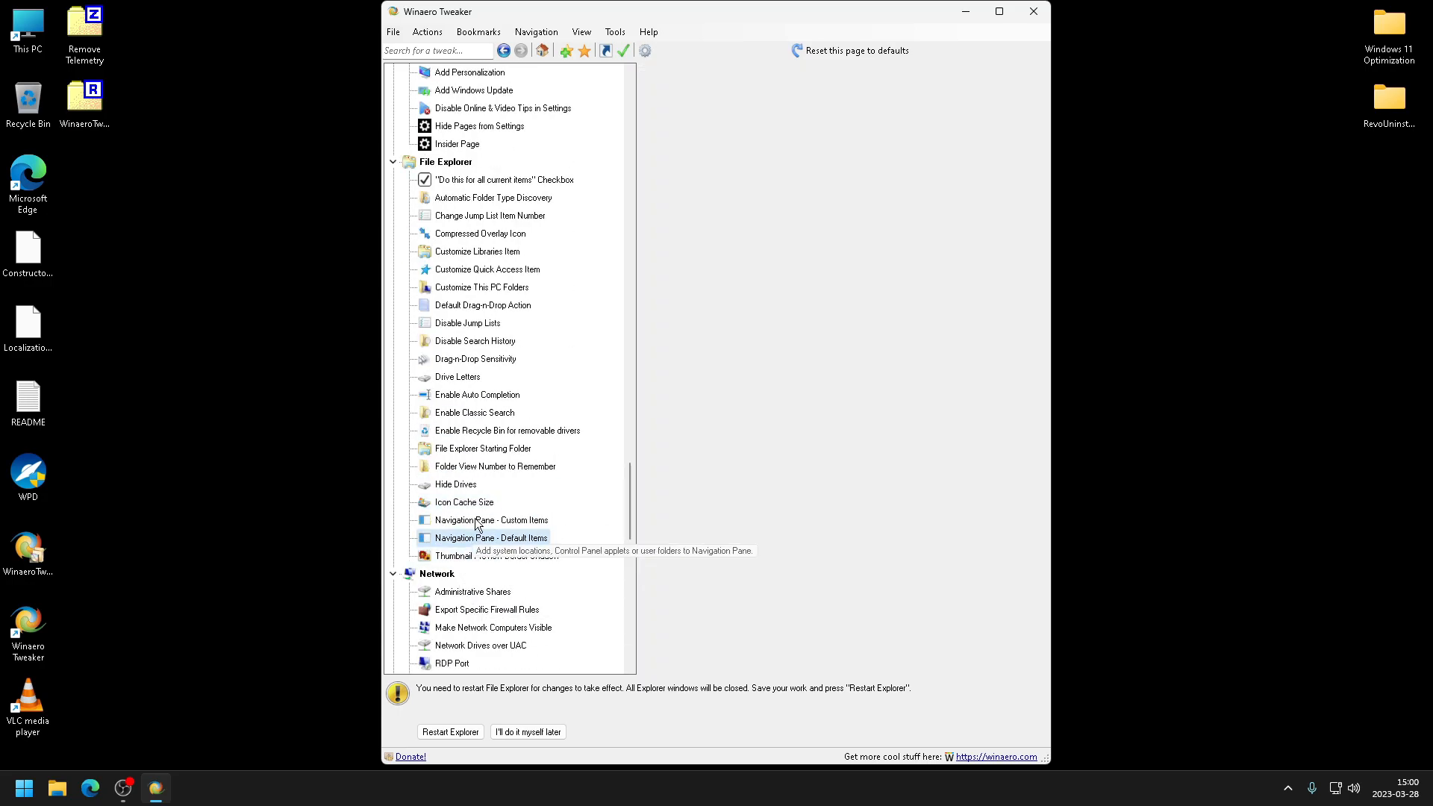
left_click(482, 556)
left_click(486, 539)
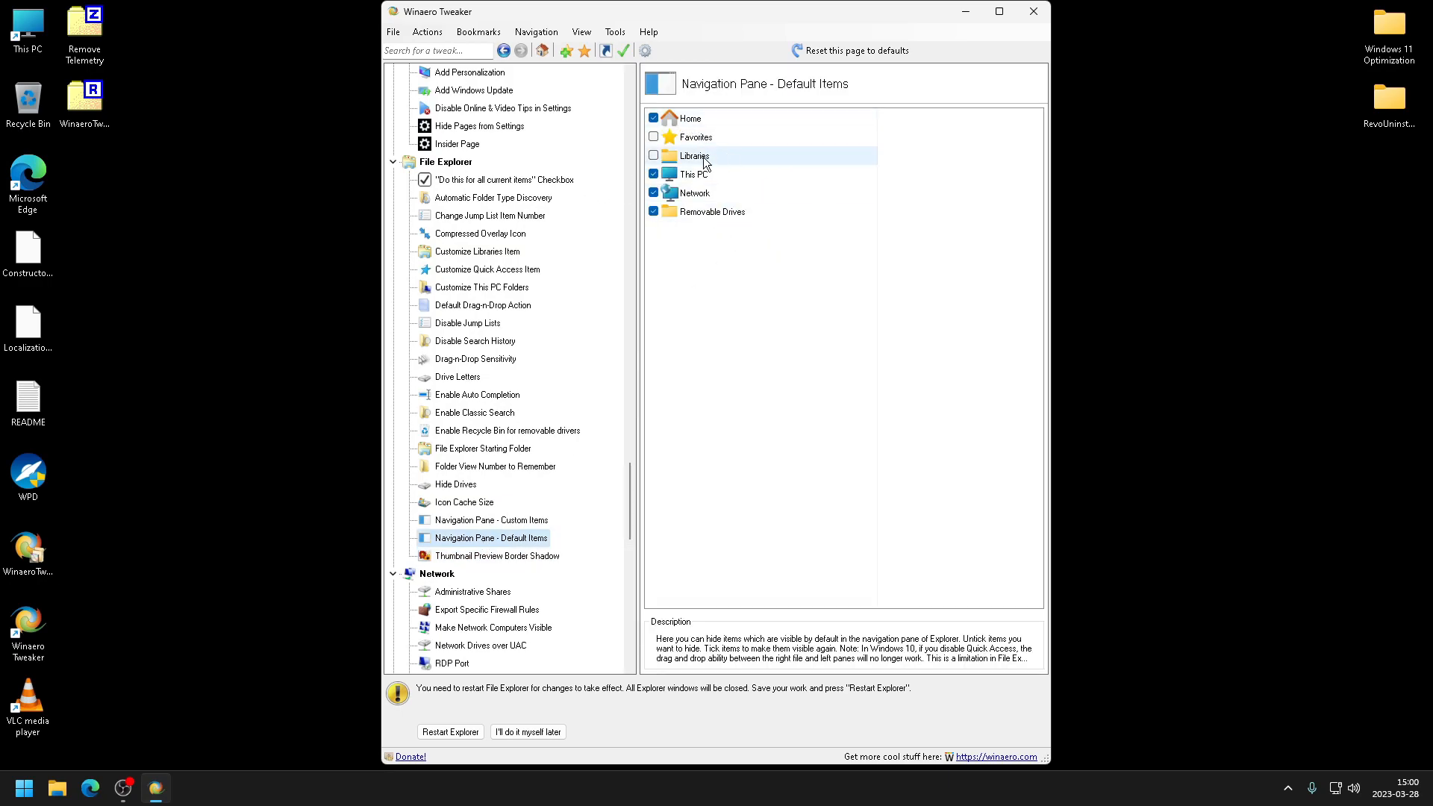
left_click(647, 132)
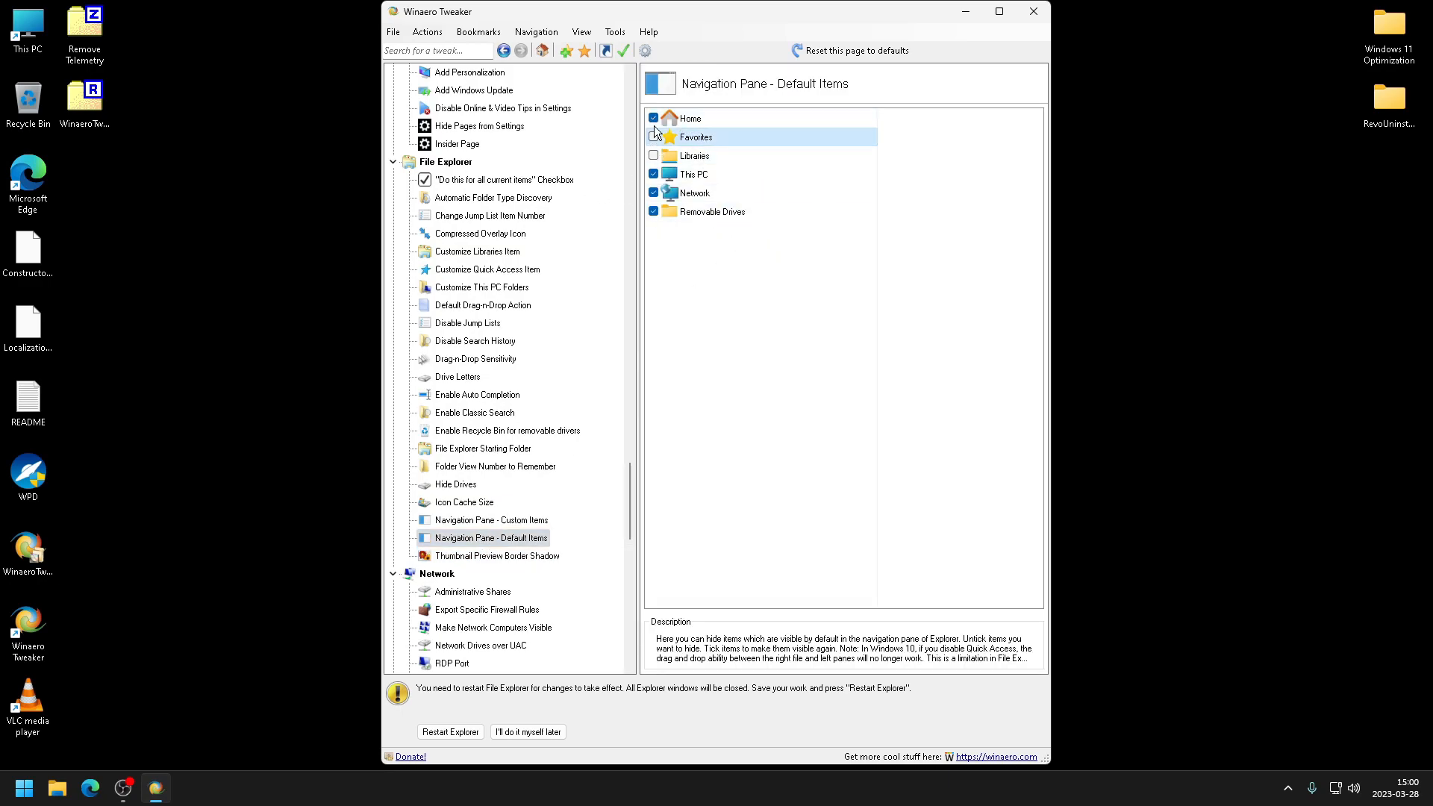
left_click(656, 119)
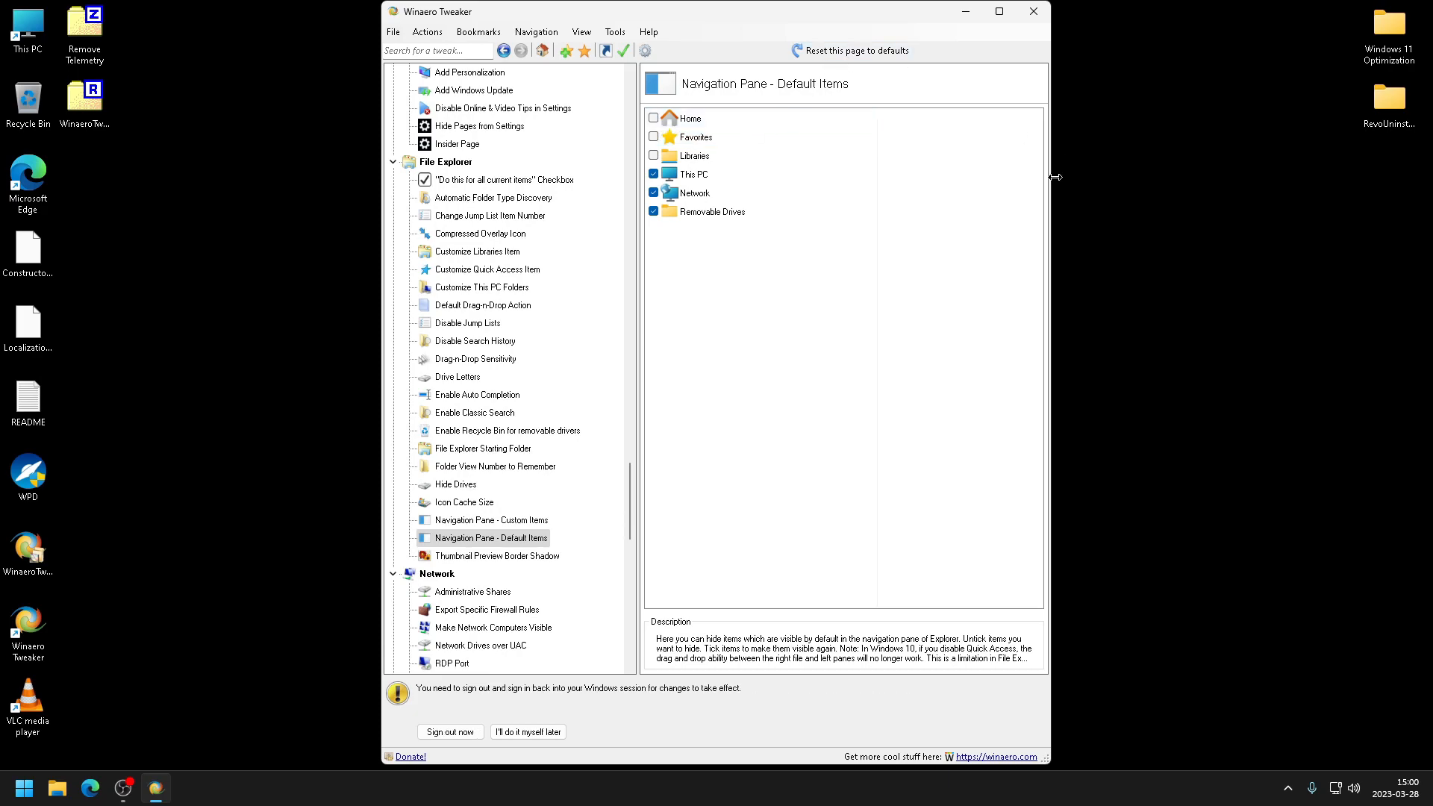
left_click_drag(1050, 180, 1276, 192)
left_click(738, 118)
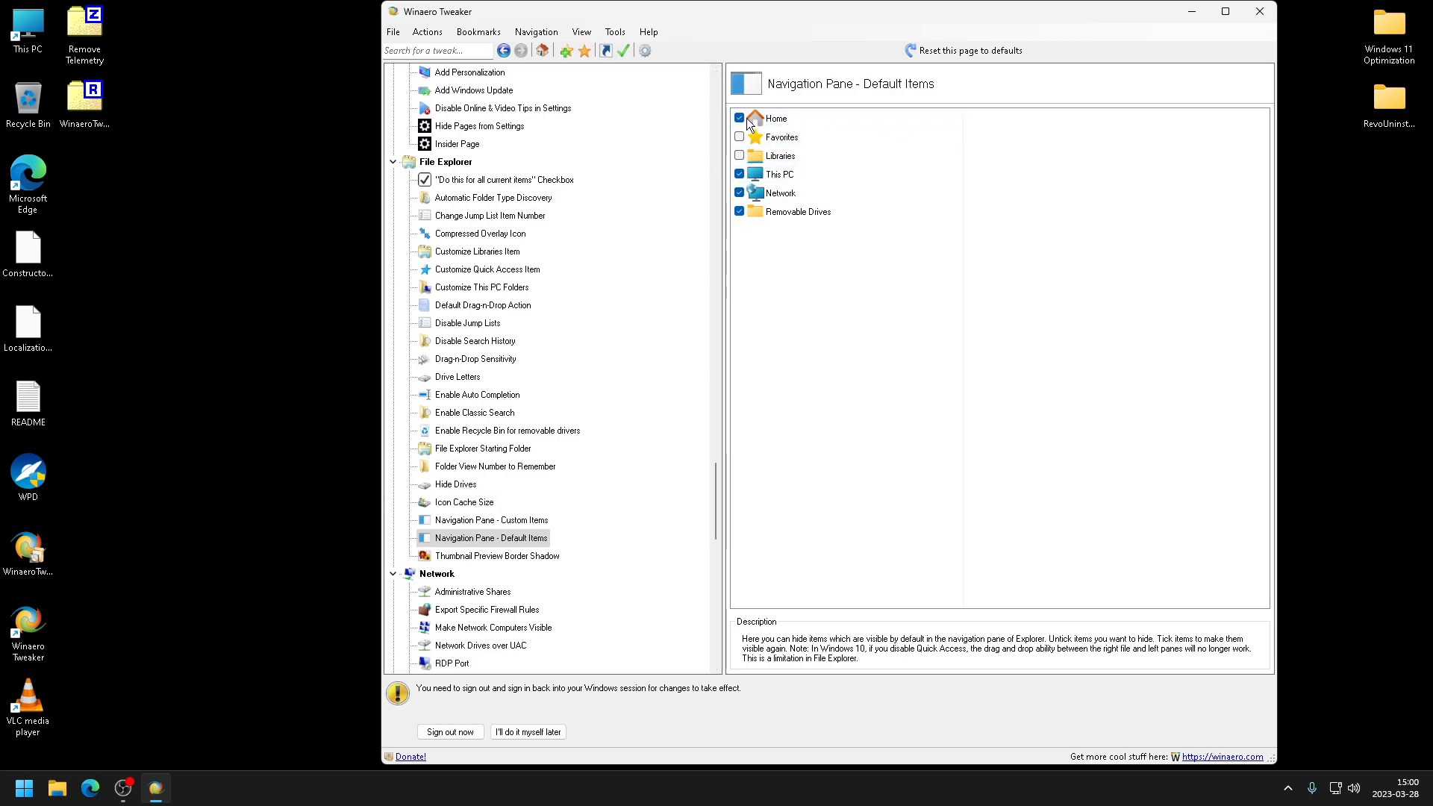
- Review the Thumbnail Preview Border Shadow, Administrative Shares and Export Specific Firewall Rules pages
left_click_drag(737, 10, 726, 8)
left_click(485, 553)
left_click(456, 591)
left_click(478, 607)
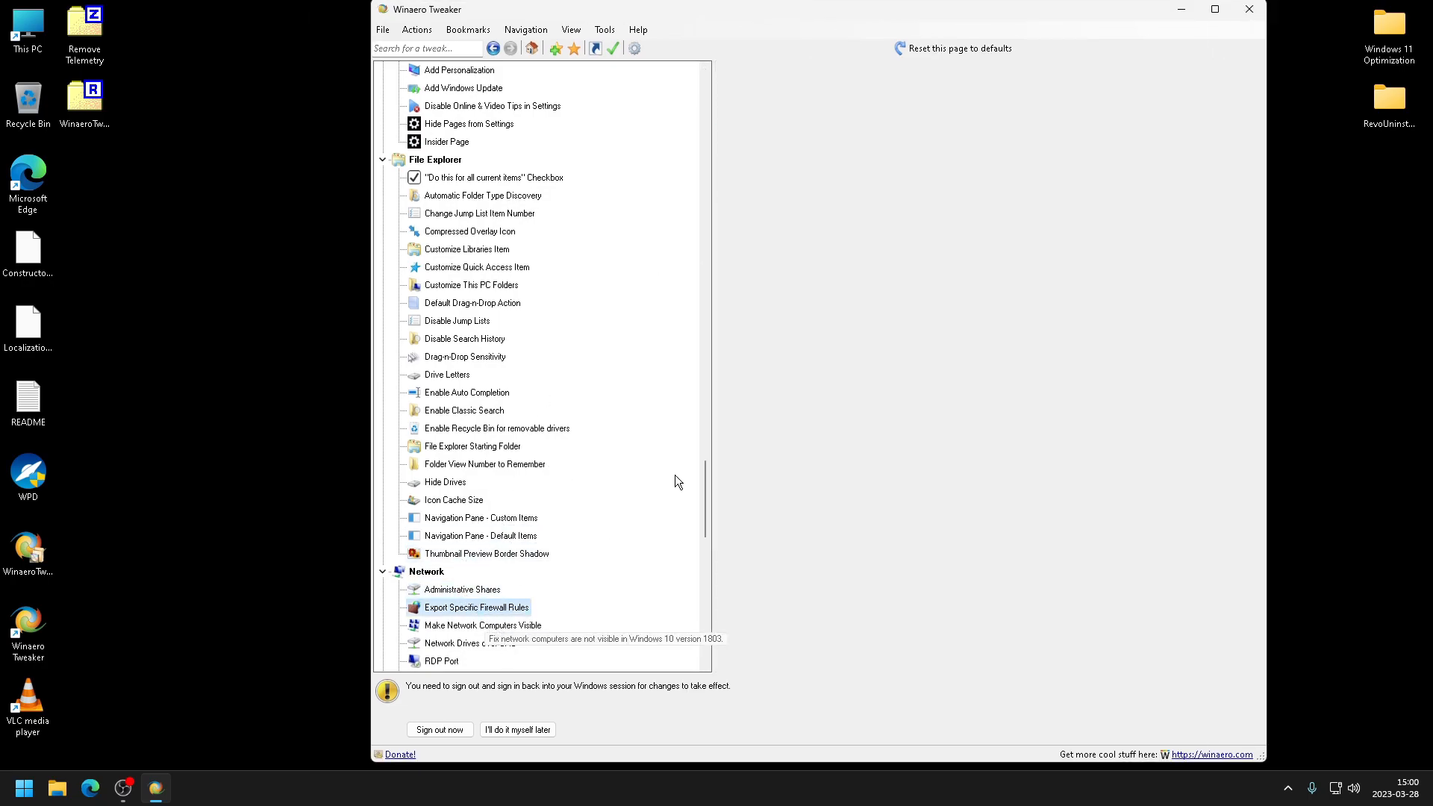
- Review the Disable UAC and Enable UAC for Built-in Administrator tweak pages
scroll(694, 492, "down", 12)
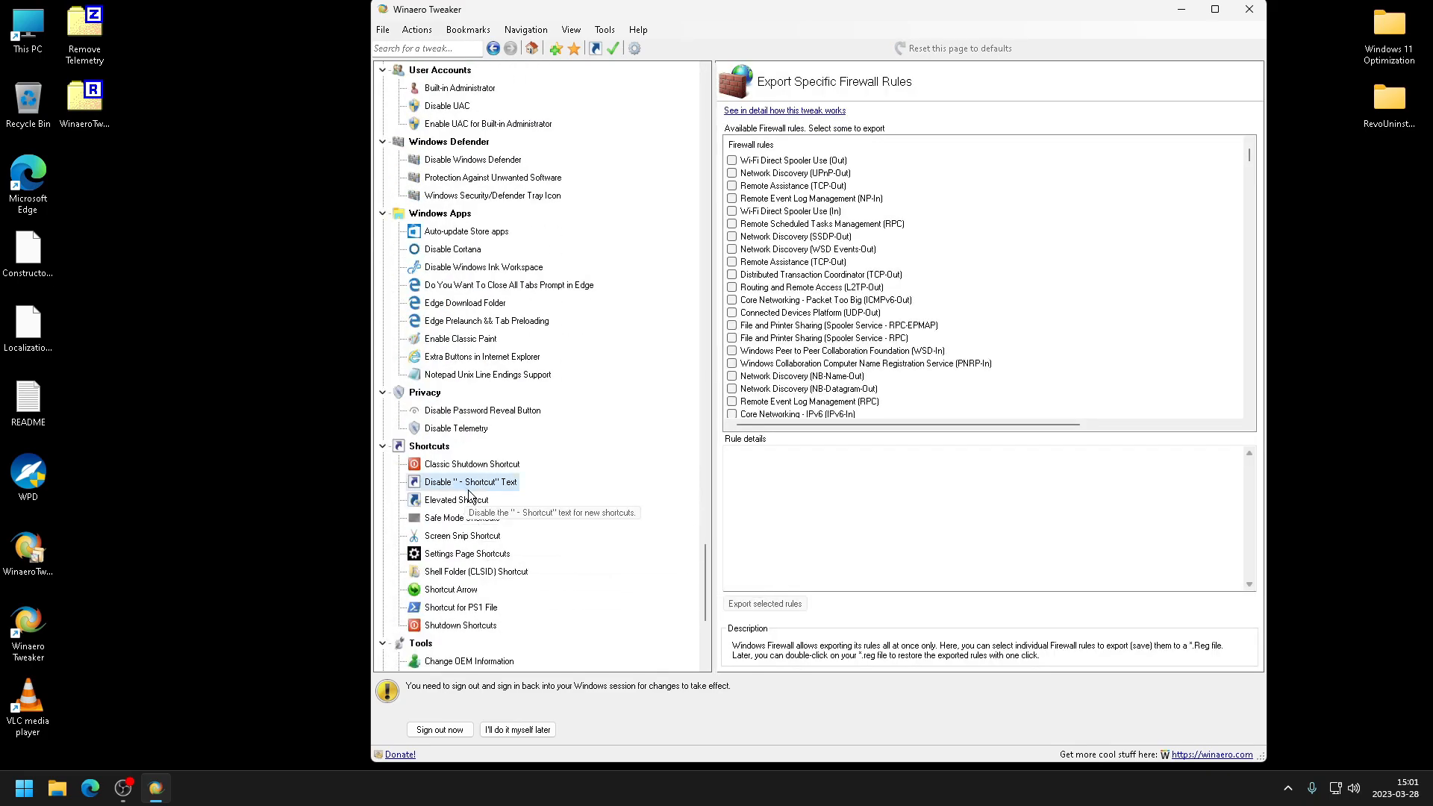
scroll(709, 475, "down", 3)
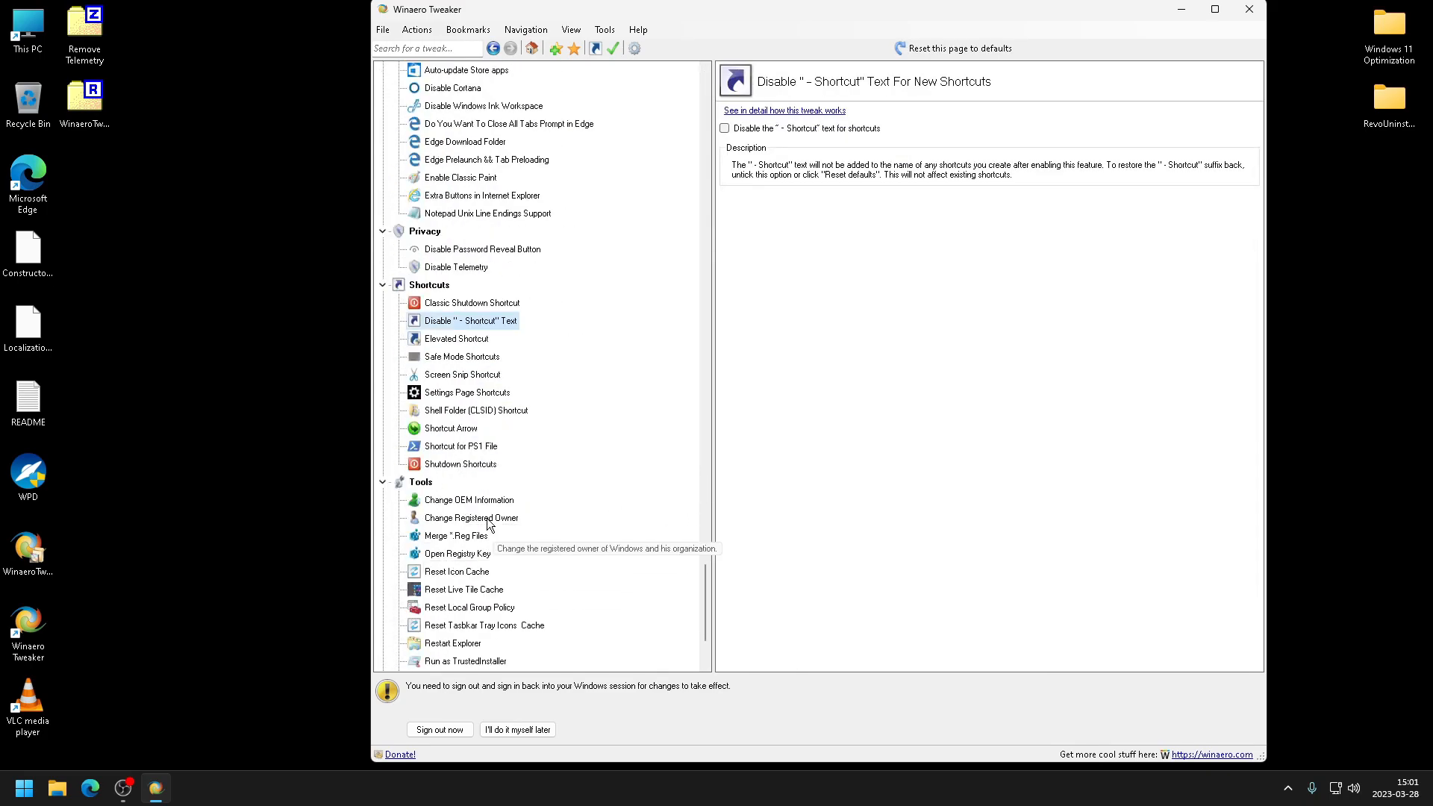
scroll(502, 464, "down", 3)
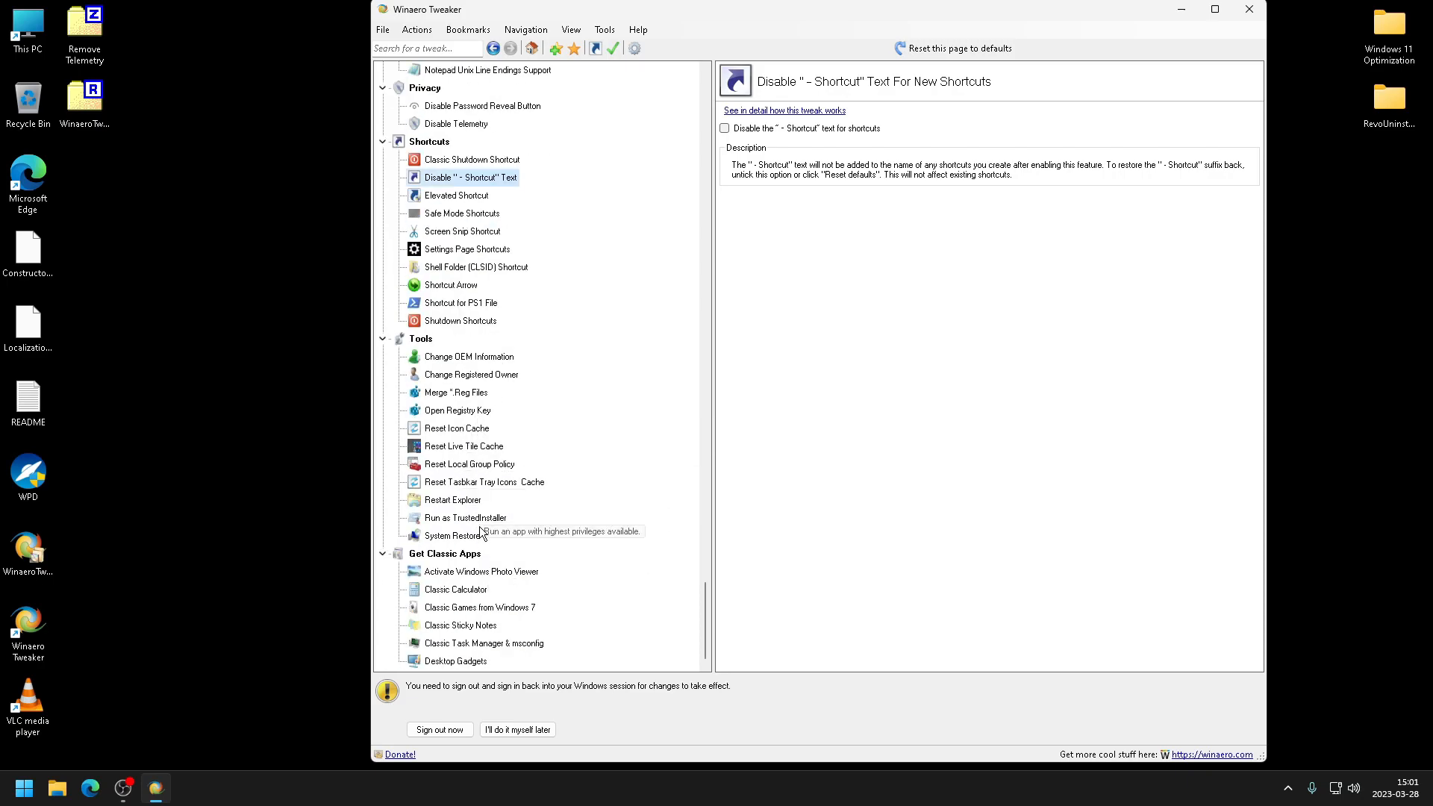
scroll(480, 532, "up", 9)
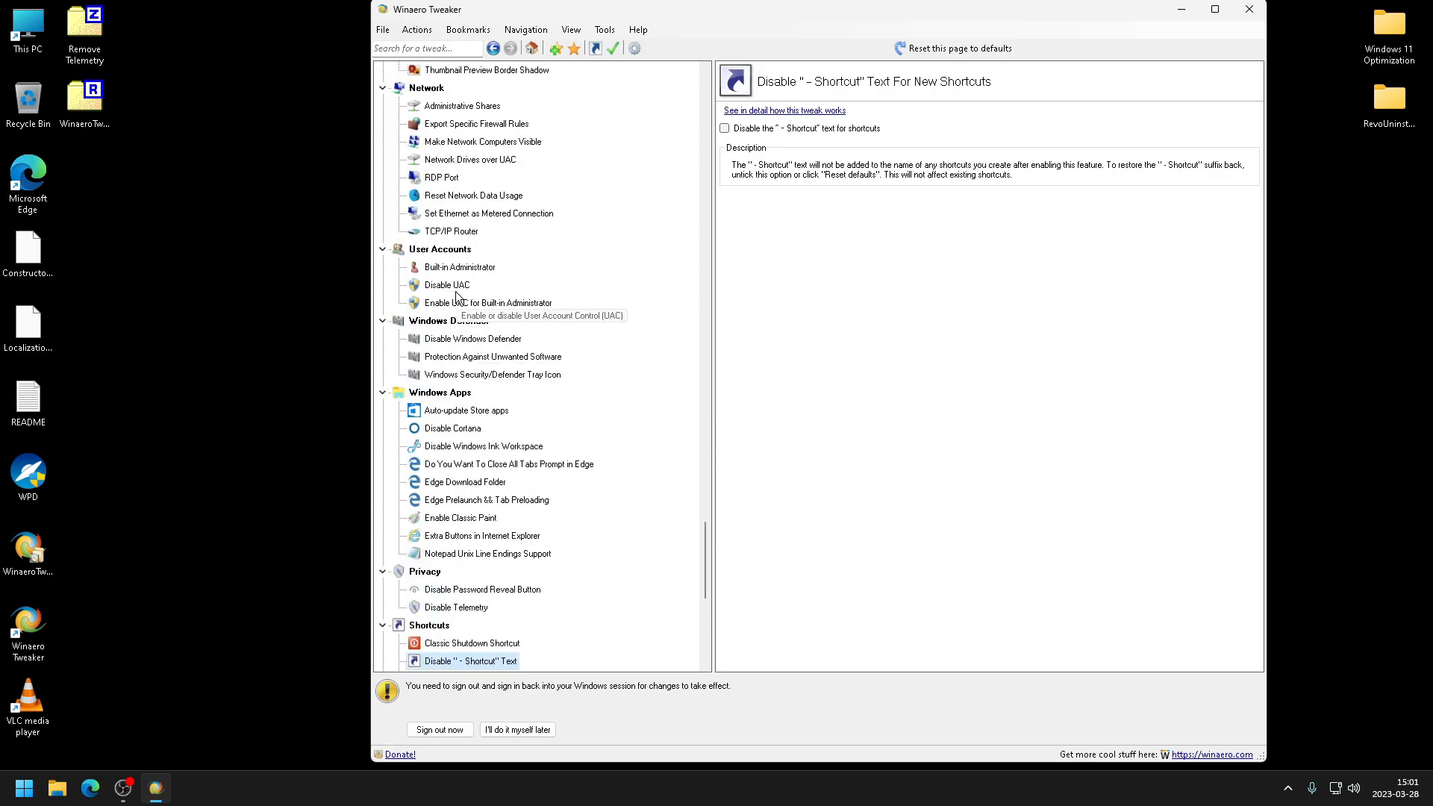
left_click(450, 285)
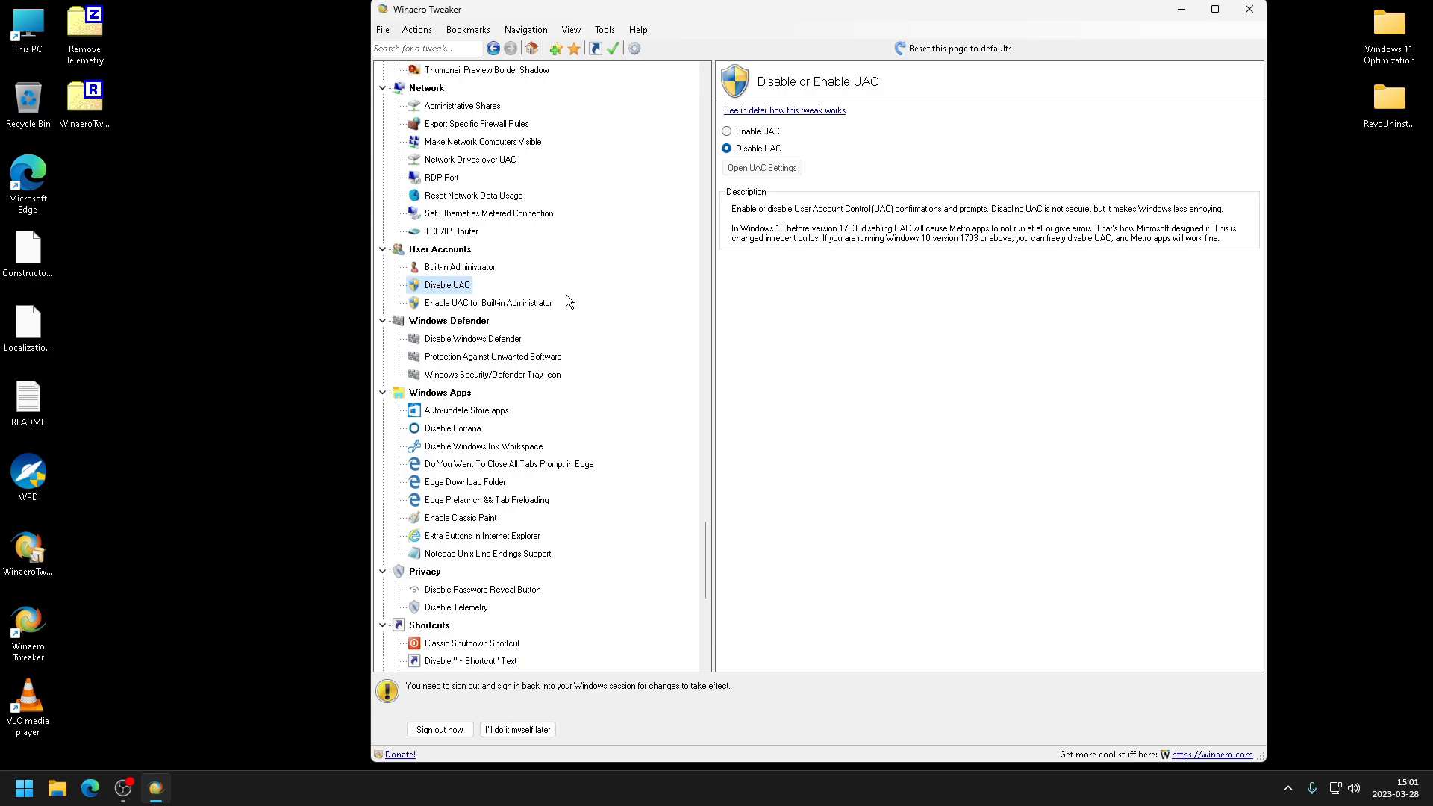
left_click(471, 303)
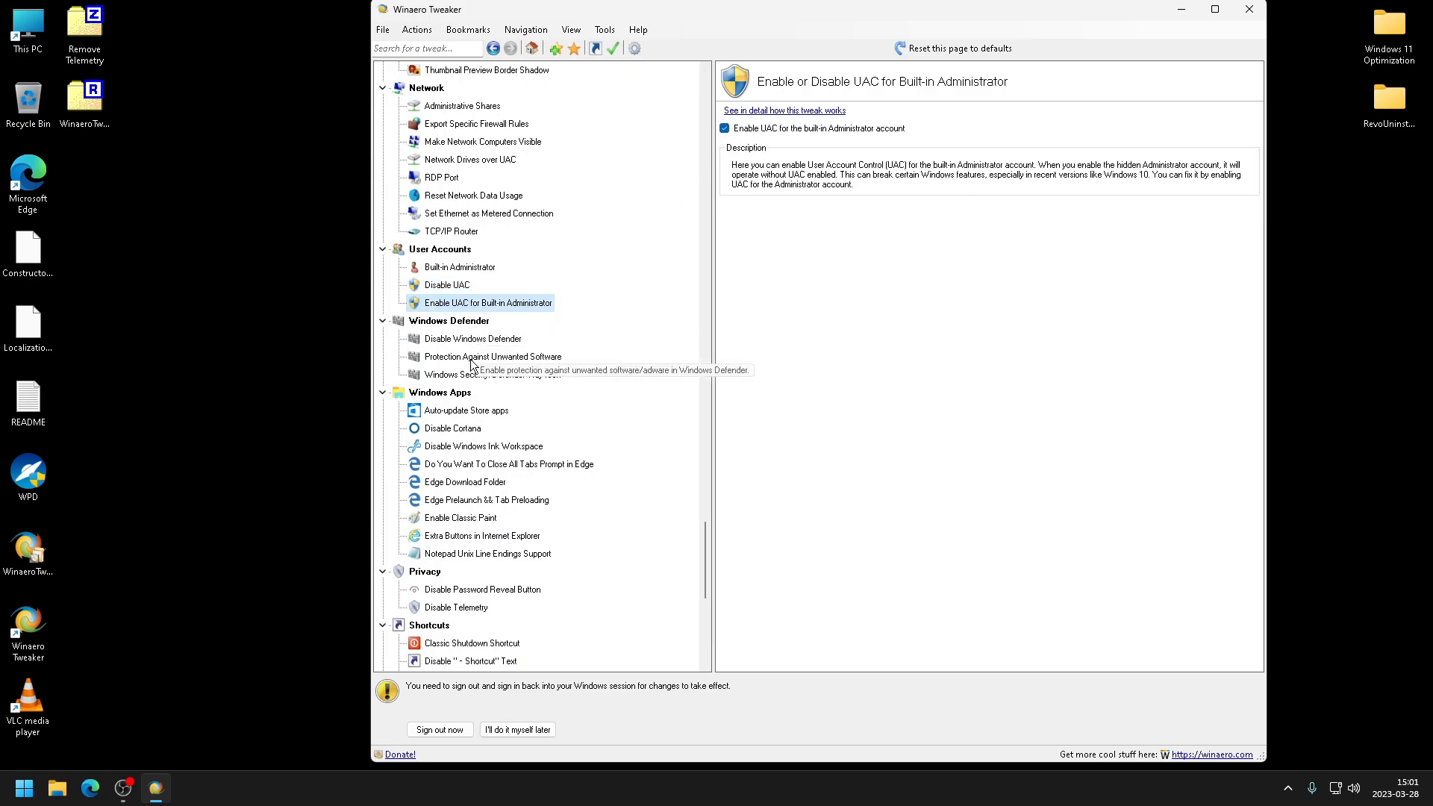
- Review the Windows Defender tweak pages, including Disable Windows Defender, Protection Against Unwanted Software and the Security tray icon
left_click(473, 339)
left_click(492, 356)
left_click(496, 375)
scroll(516, 395, "down", 9)
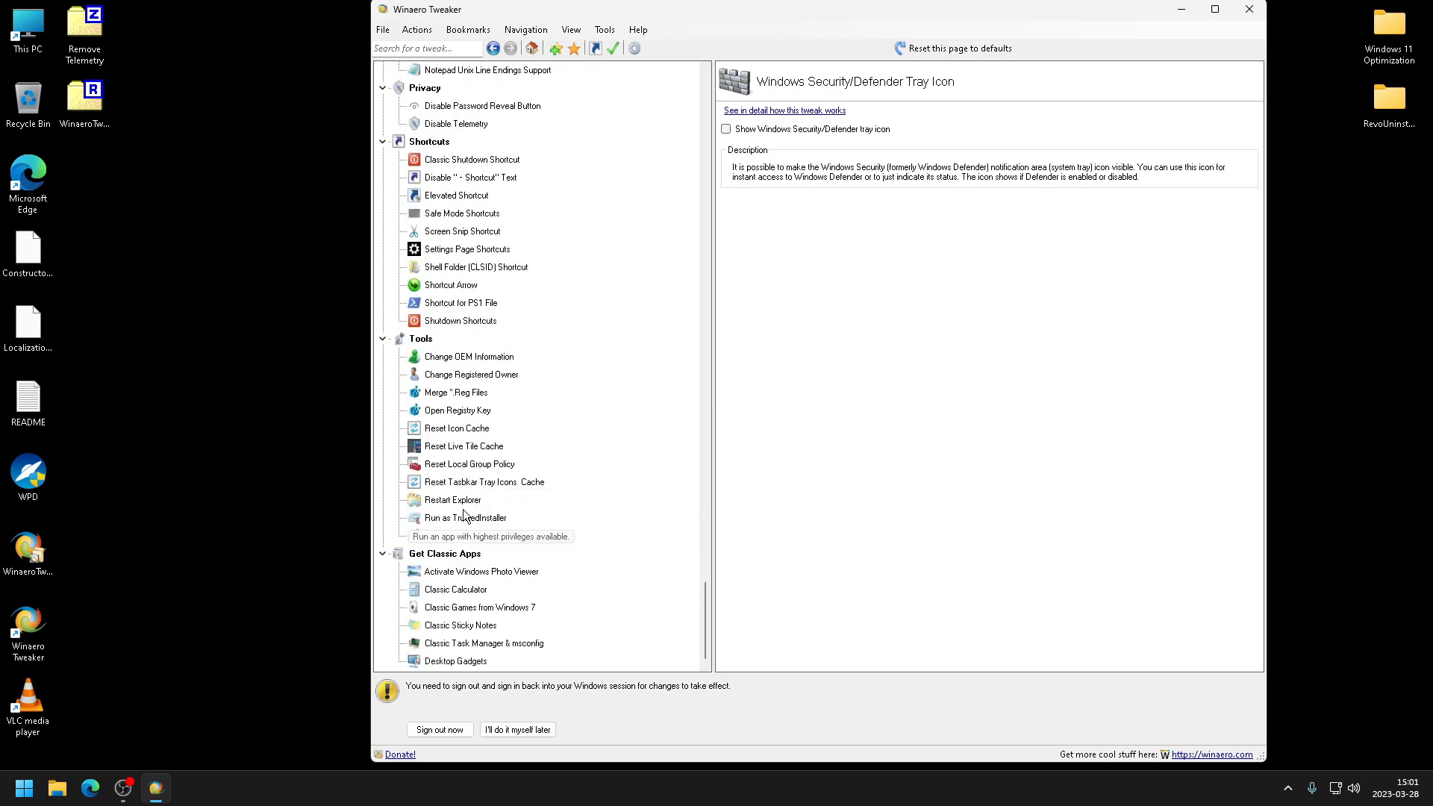
- Activate Windows Photo Viewer and set it as the default app for .jxr files in Default apps
left_click(467, 571)
left_click(855, 151)
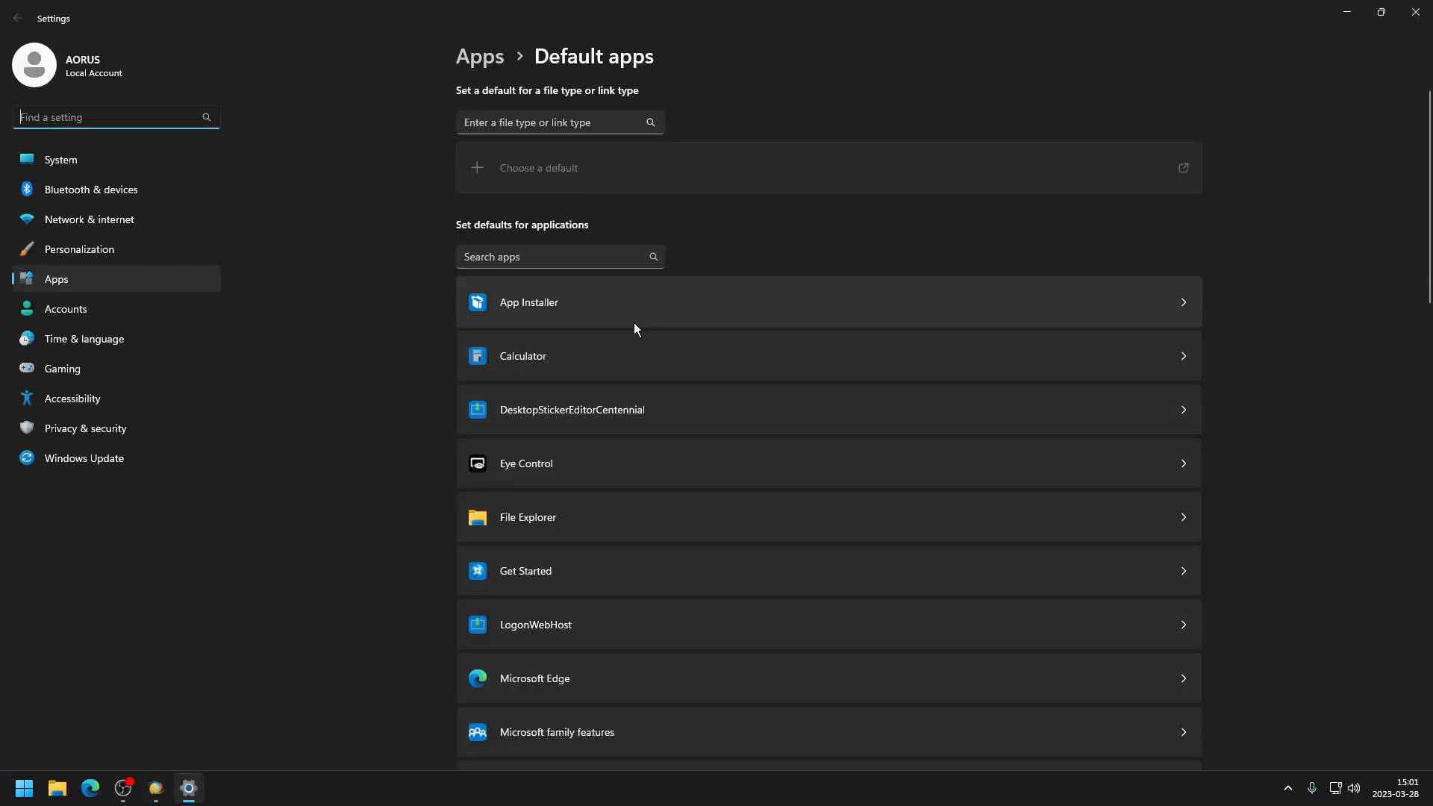
scroll(606, 431, "down", 8)
scroll(547, 408, "up", 5)
scroll(610, 416, "up", 3)
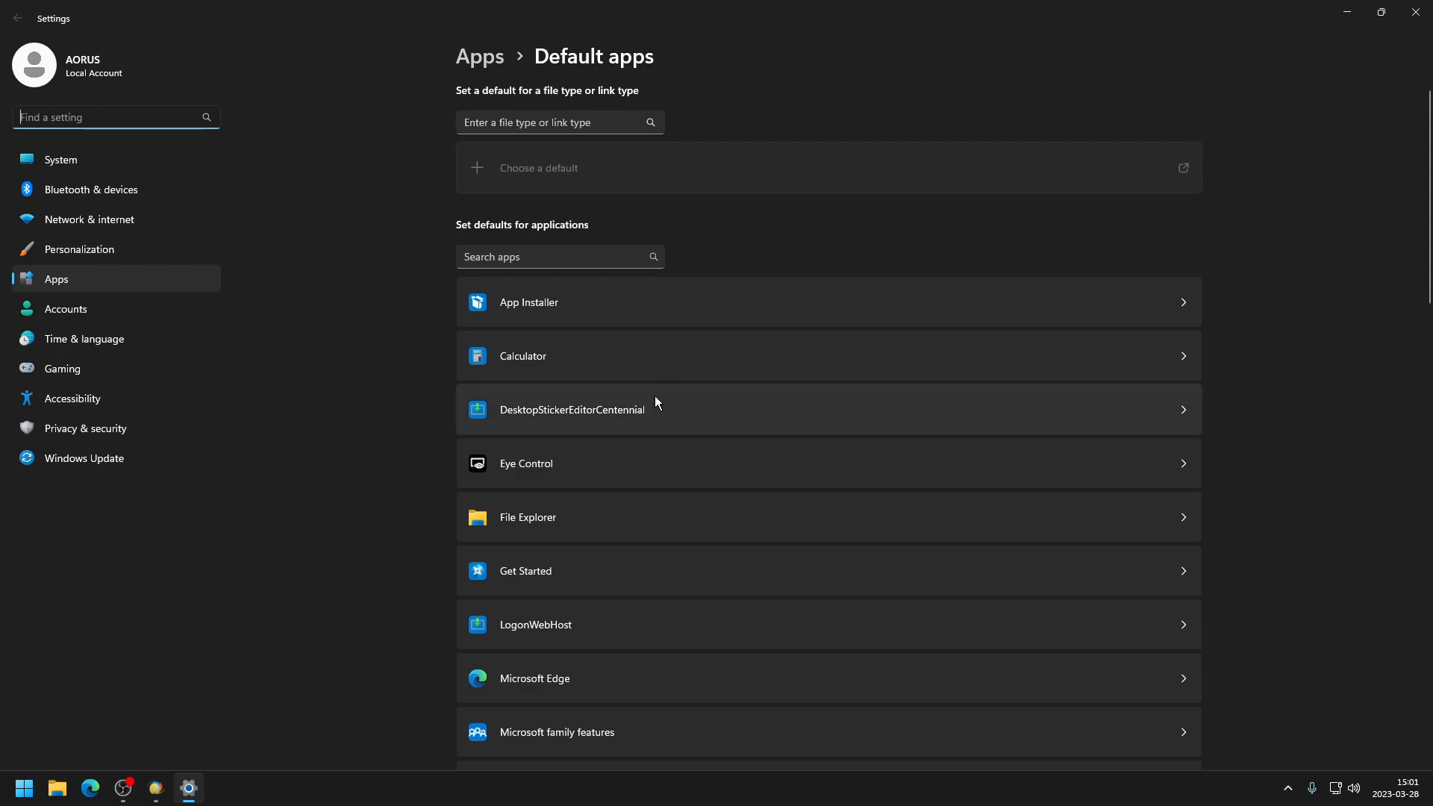
scroll(655, 396, "down", 9)
scroll(633, 522, "down", 5)
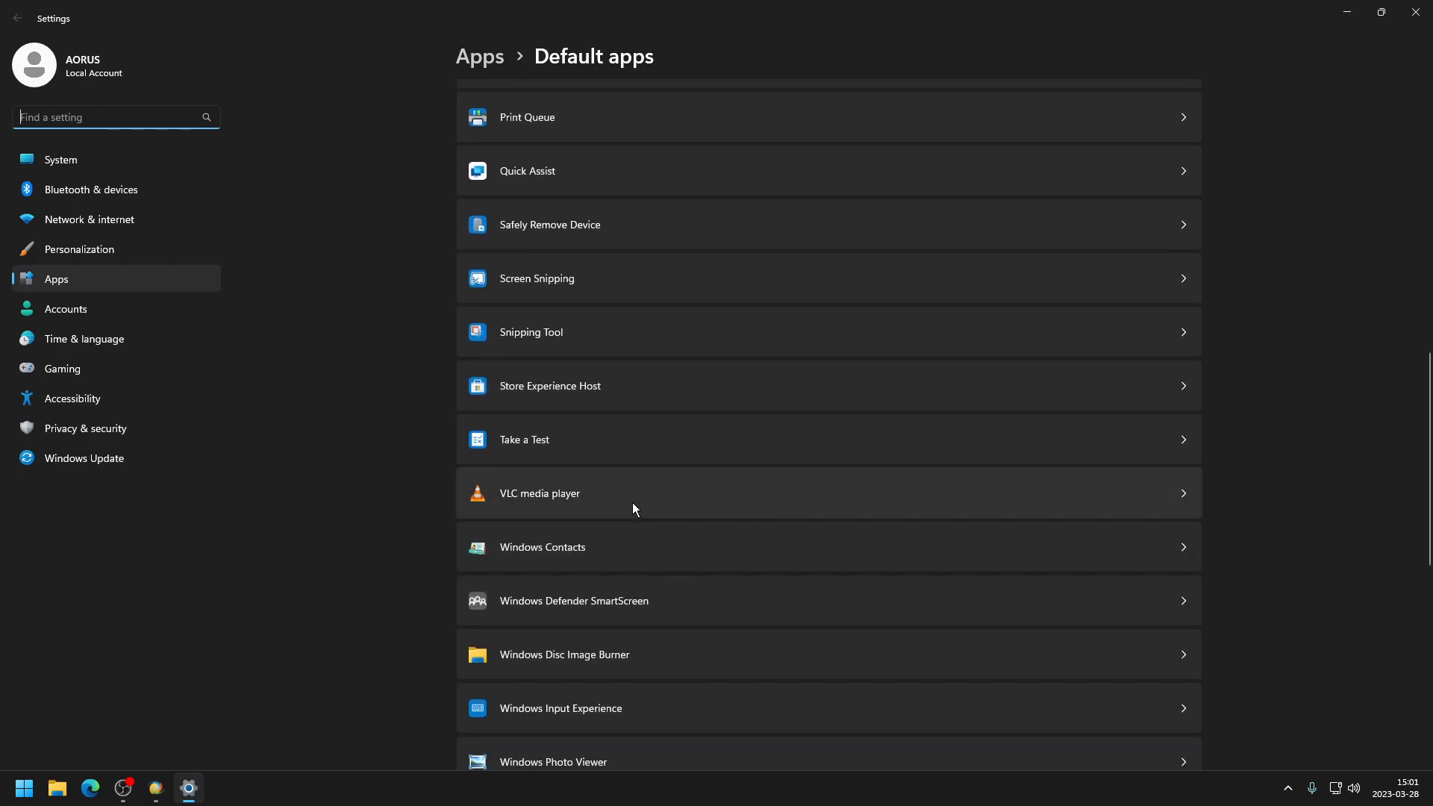
left_click(590, 559)
scroll(597, 373, "down", 4)
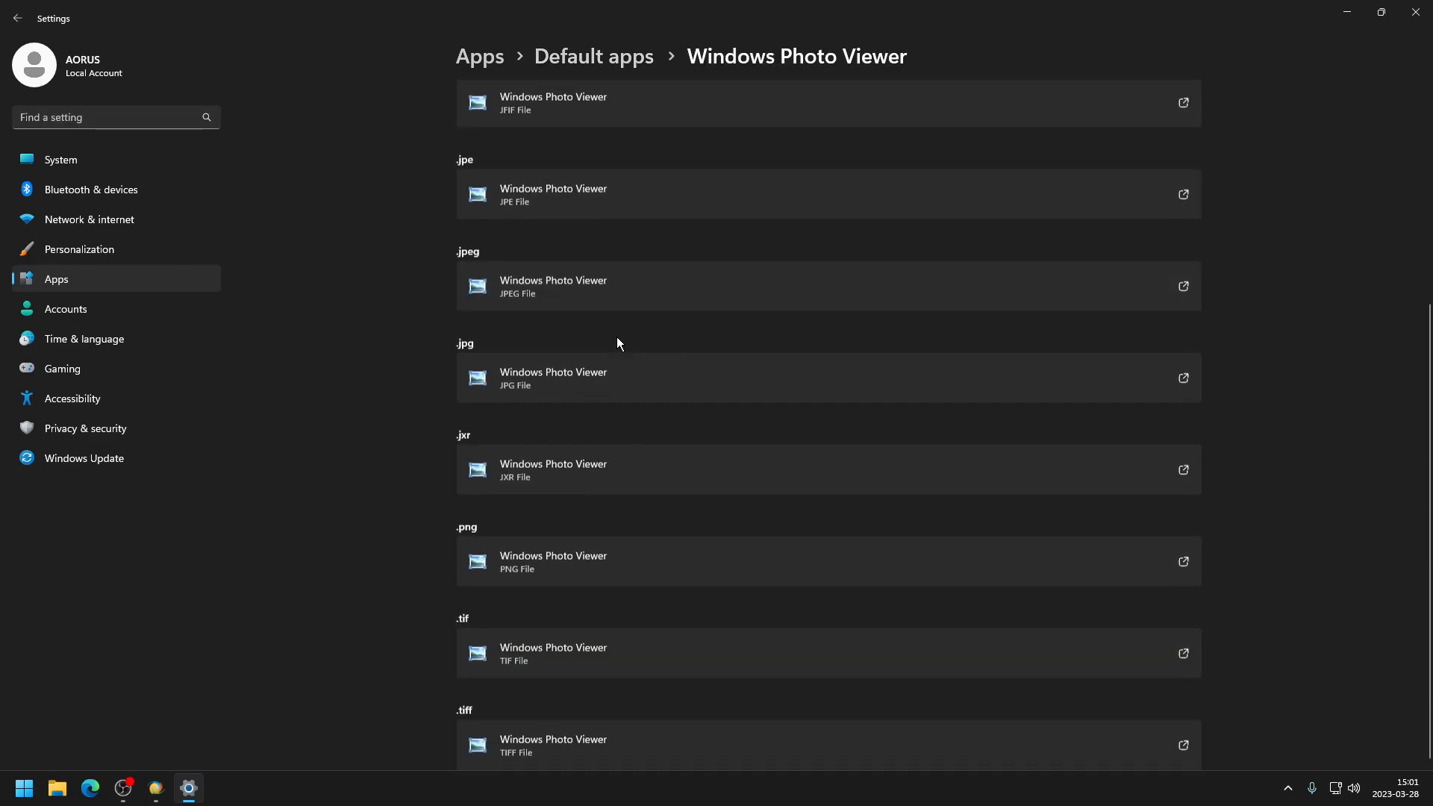
left_click(625, 476)
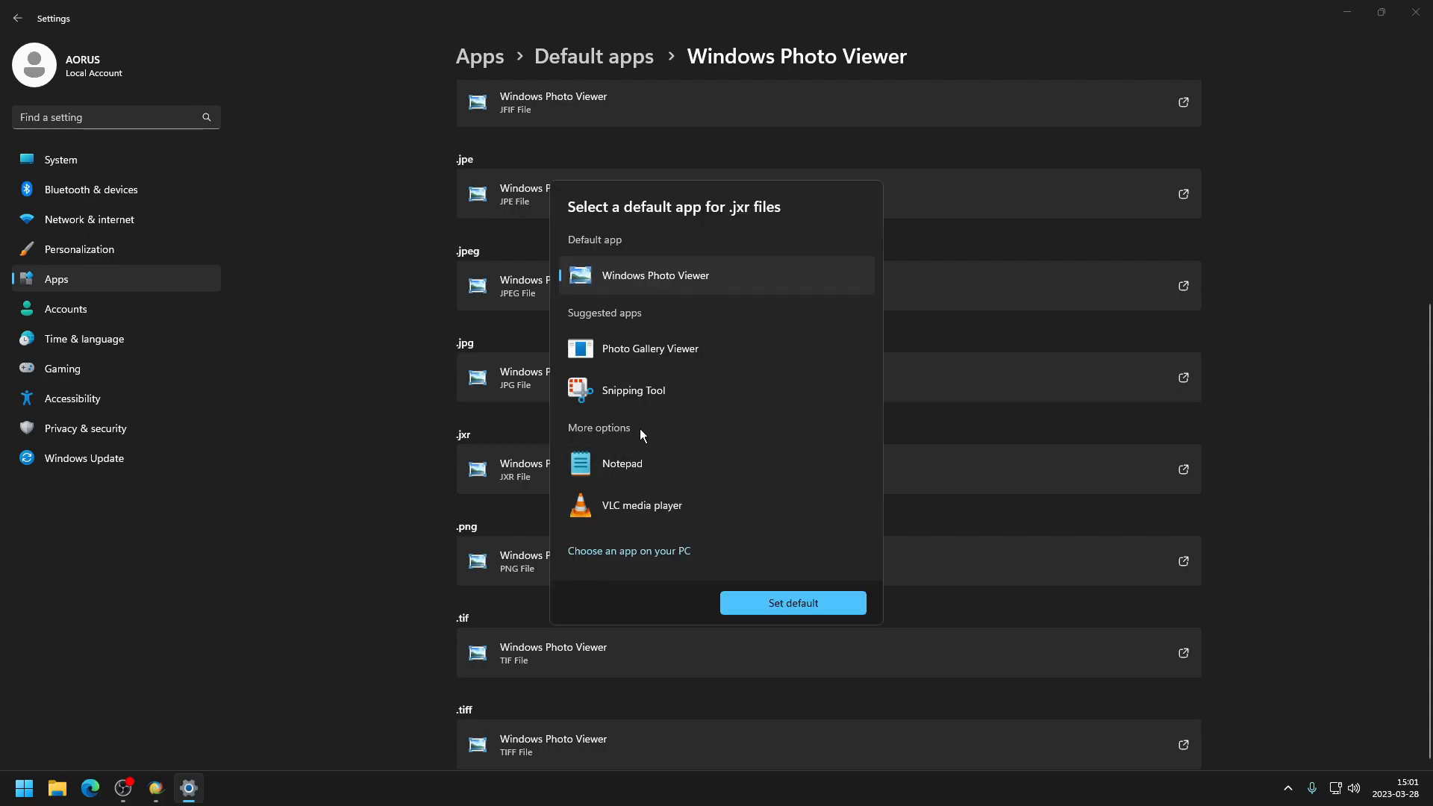
left_click(791, 597)
scroll(705, 594, "up", 4)
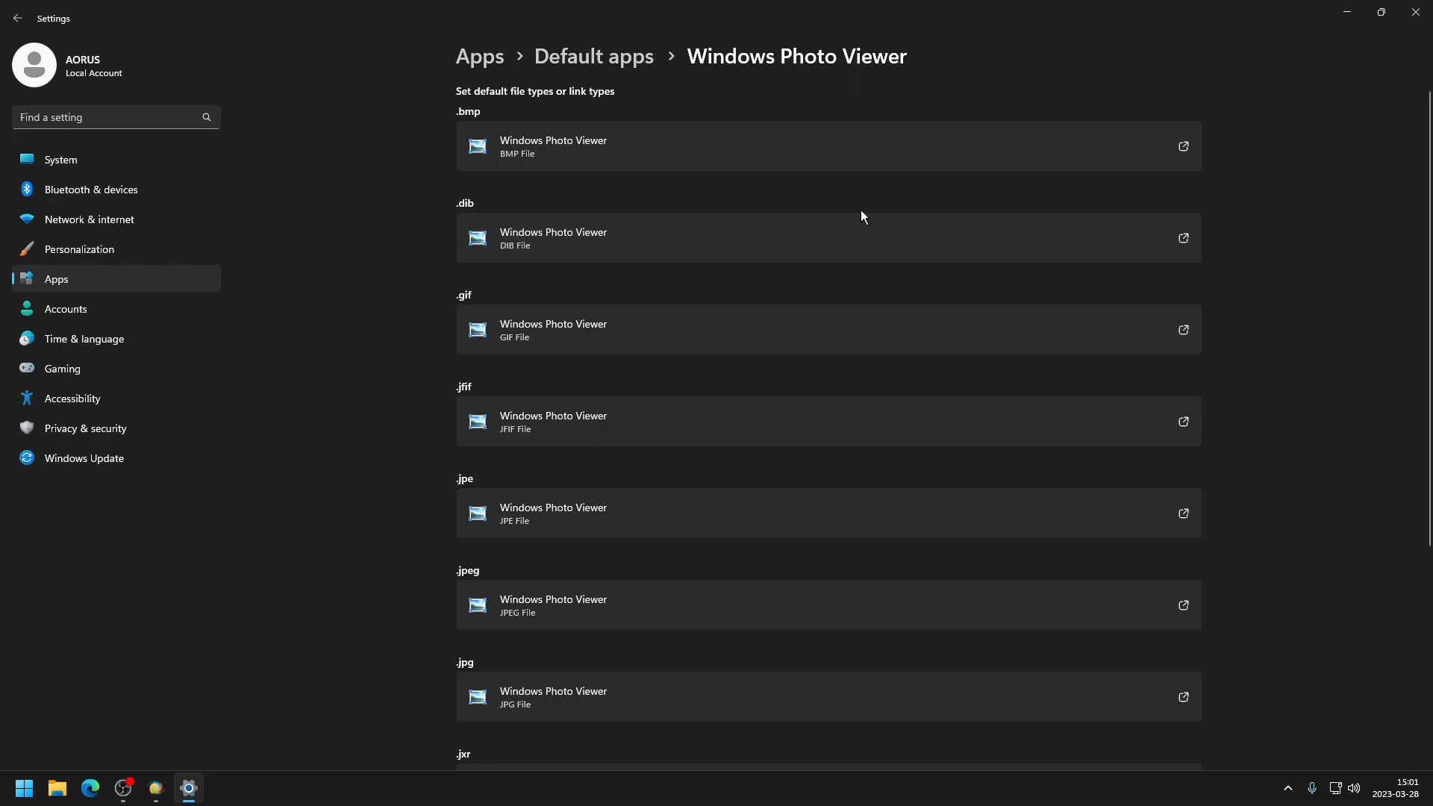
scroll(658, 539, "down", 4)
scroll(921, 322, "up", 4)
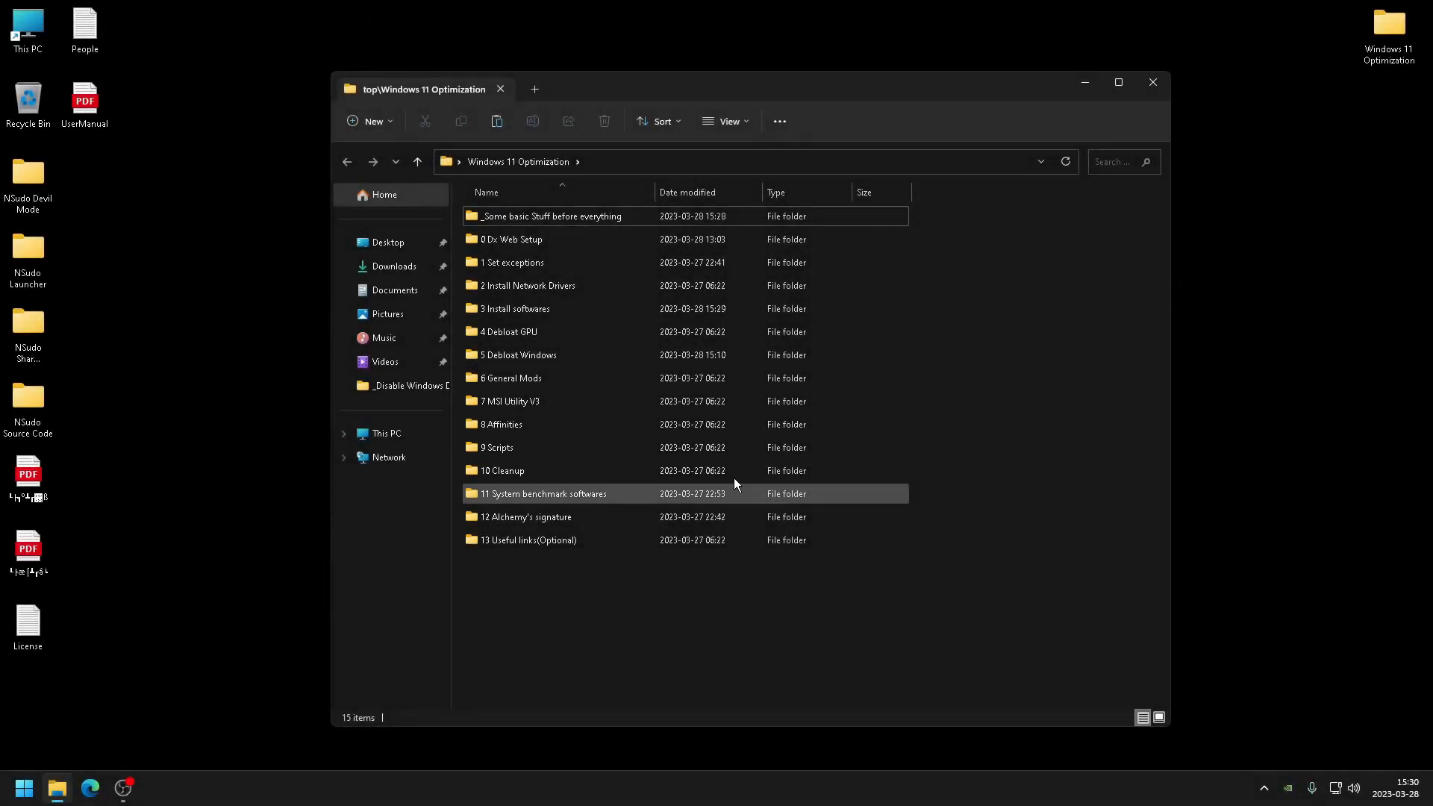
- Open the 6 General Mods > 1 Registry folder inside Windows 11 Optimization
double_click(602, 369)
left_click_drag(564, 135, 643, 174)
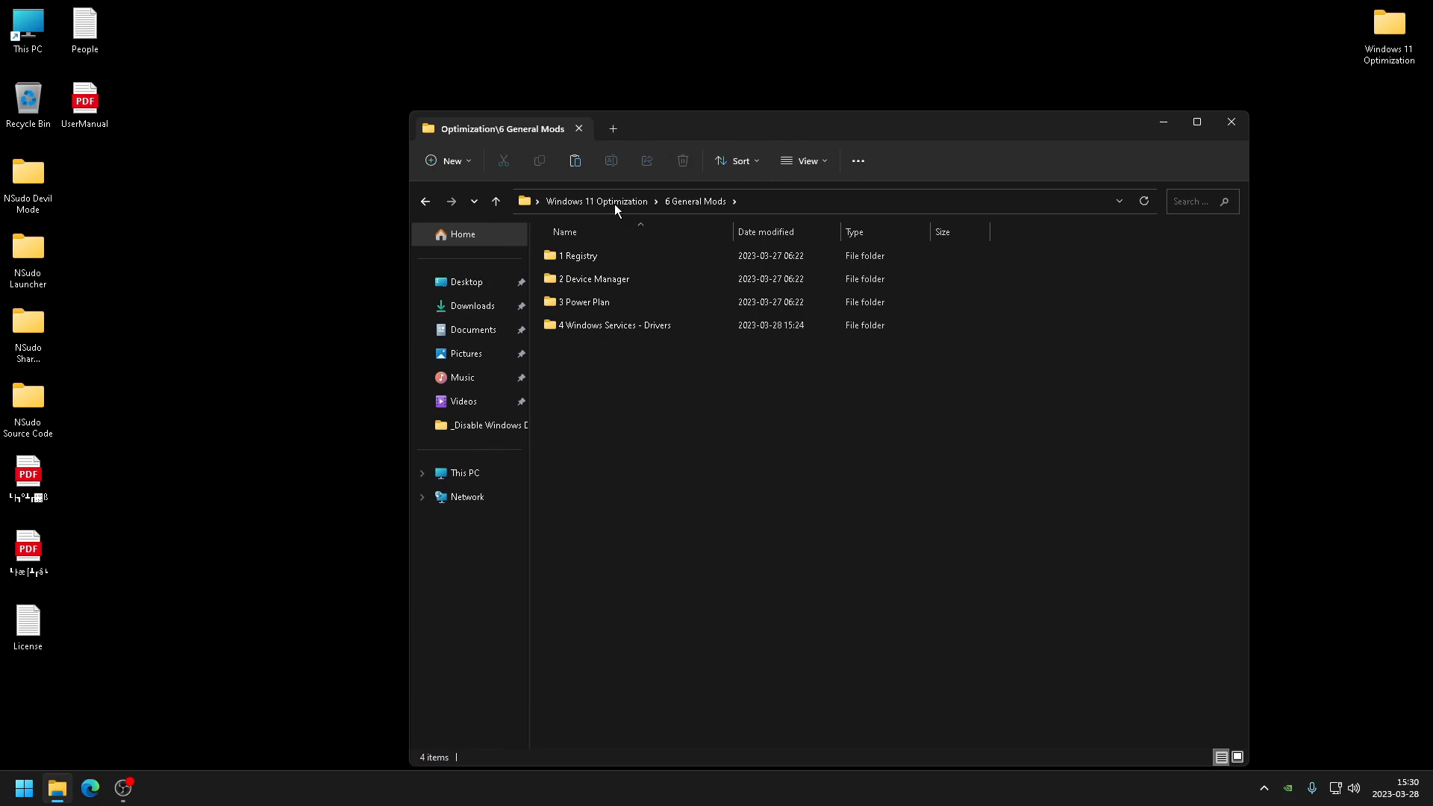
double_click(578, 263)
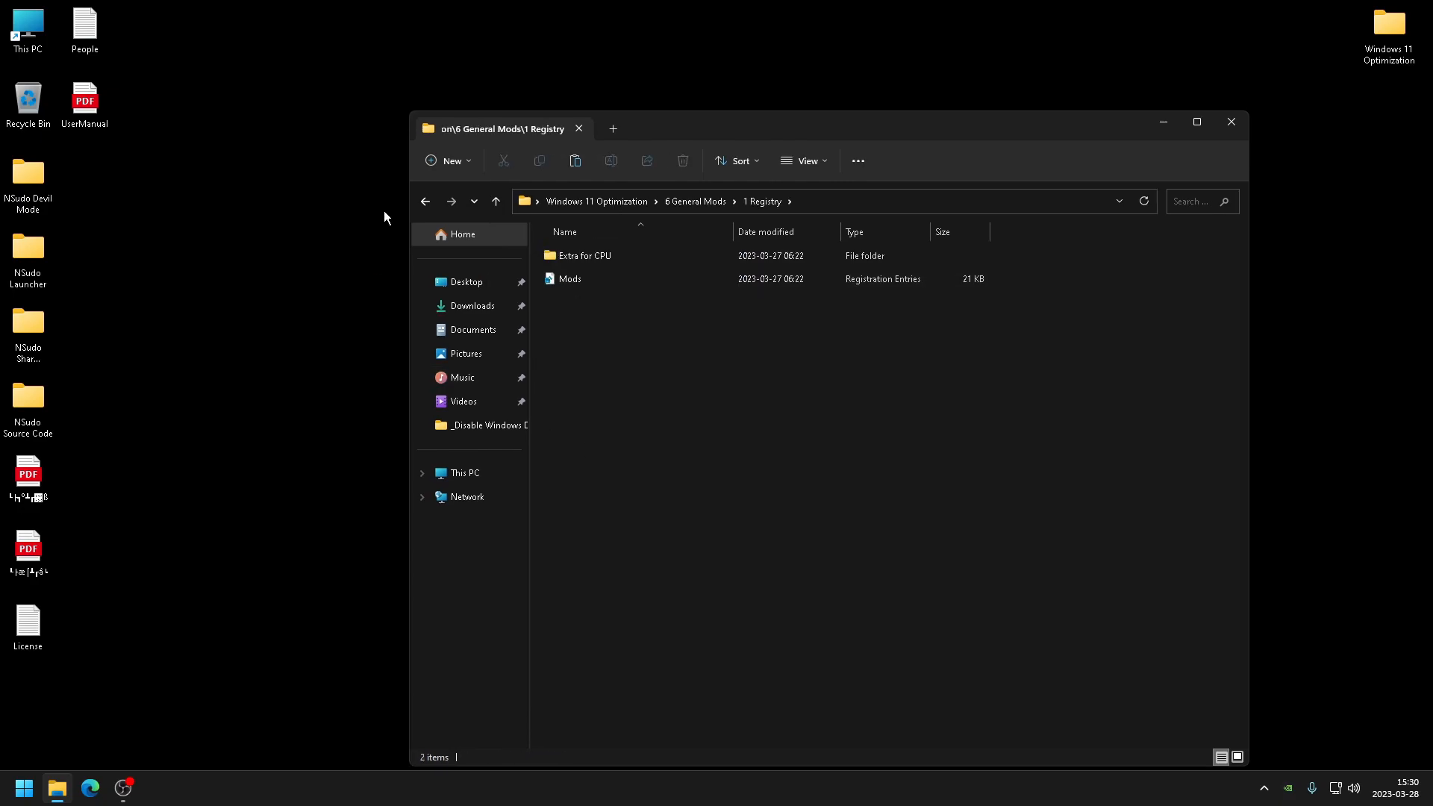
left_click_drag(711, 135, 899, 104)
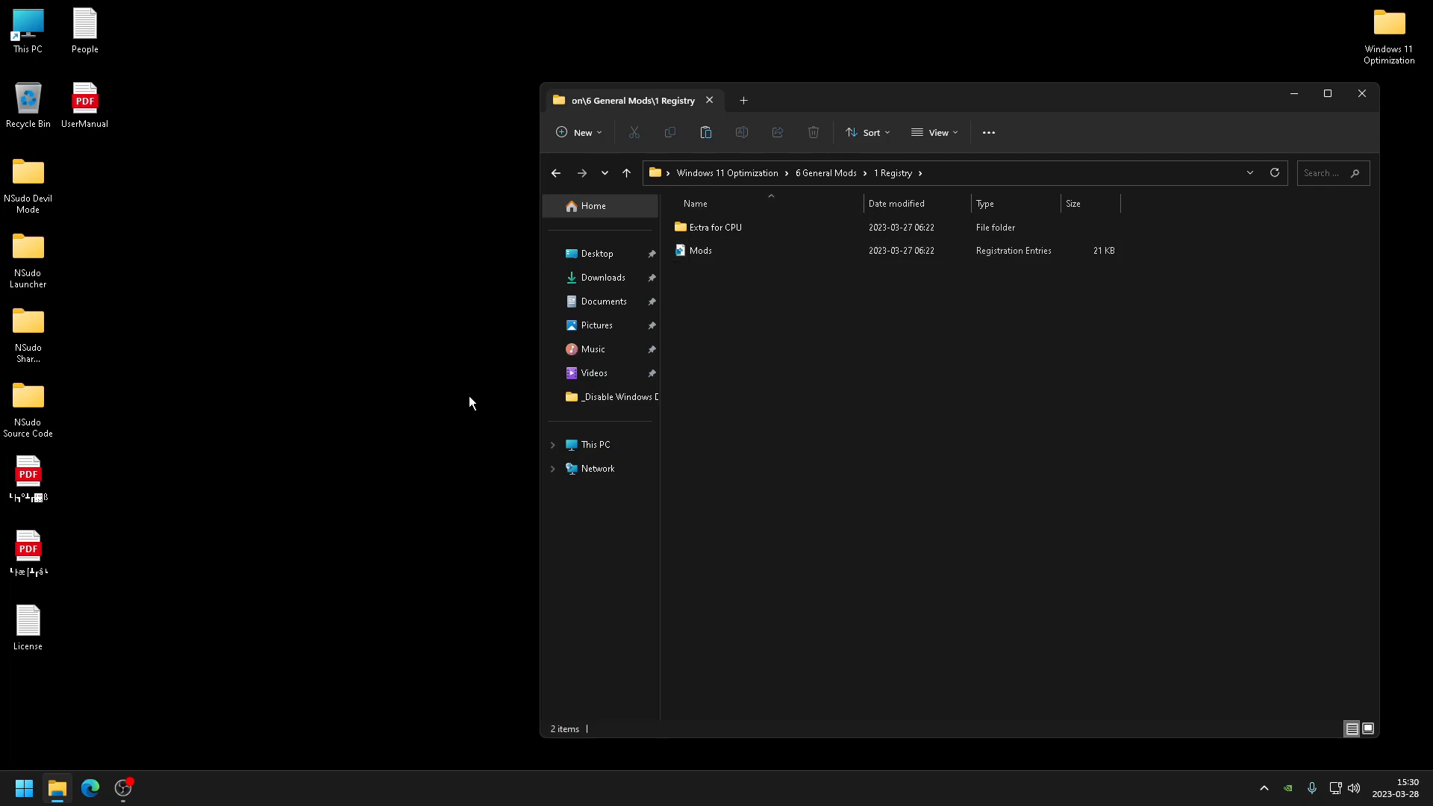
- Launch NSudoLG from the NSudo Launcher x64 folder on the desktop
double_click(33, 283)
double_click(764, 295)
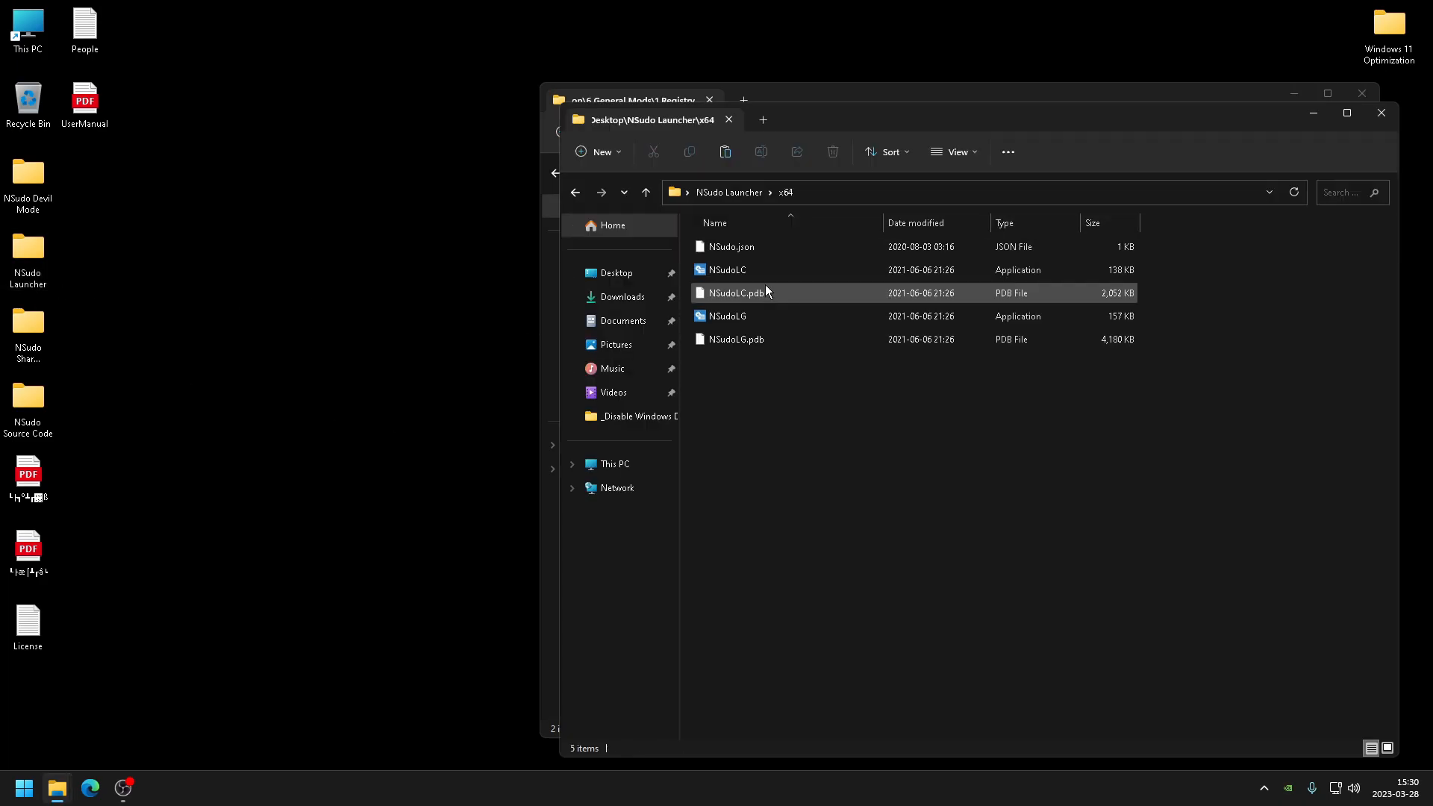
left_click(740, 316)
right_click(739, 316)
left_click(807, 347)
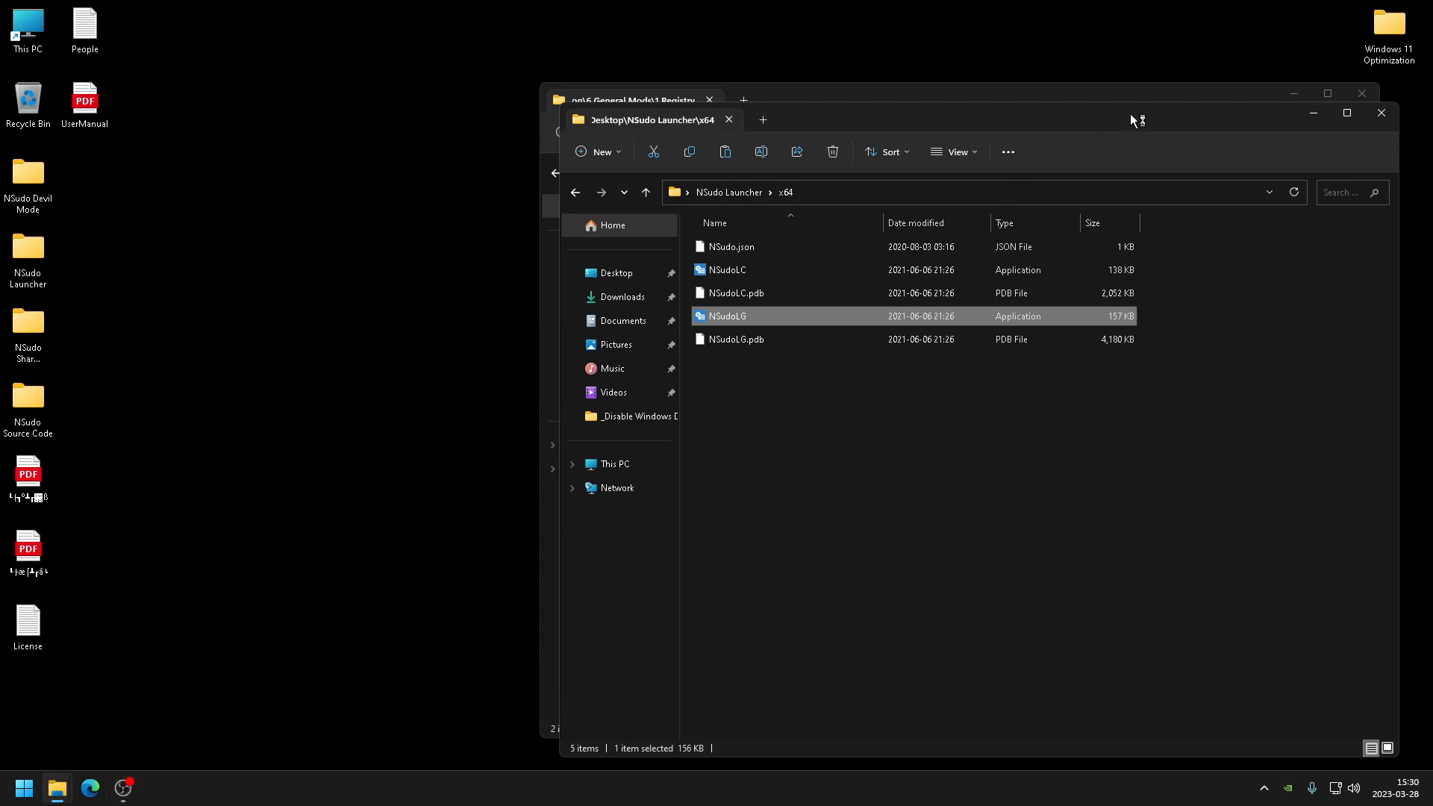
left_click_drag(888, 114, 661, 131)
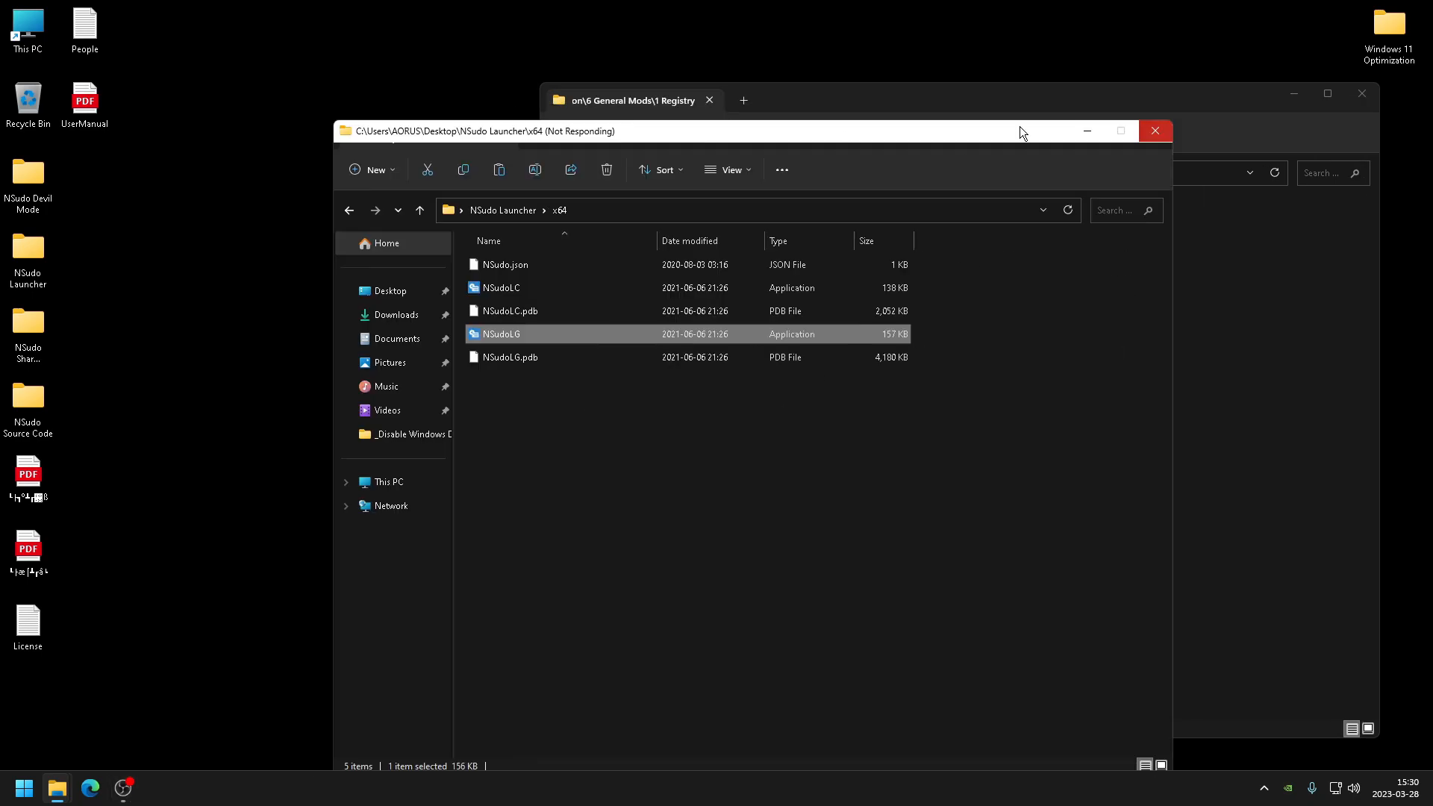
left_click(1088, 132)
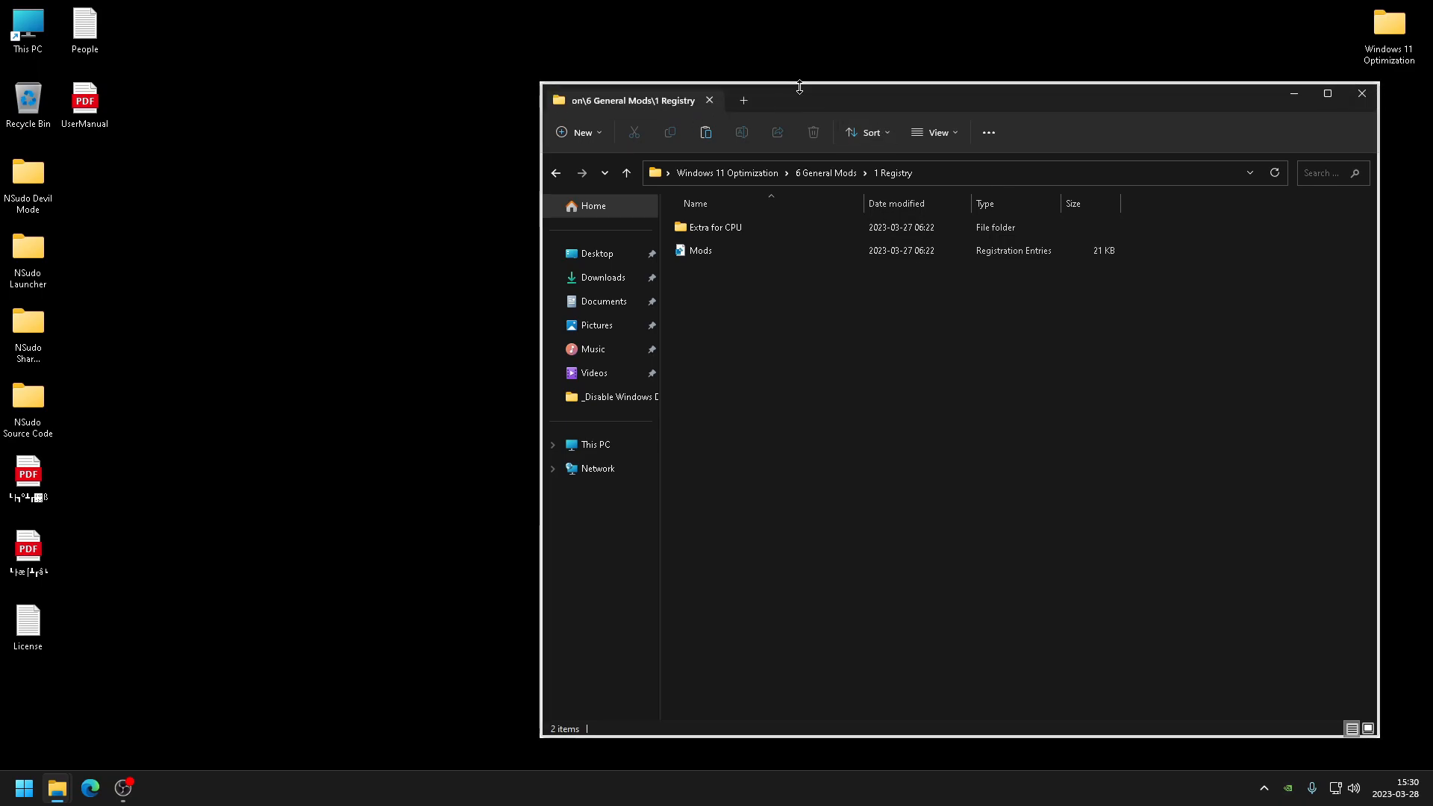
- Merge the Mods registry file into the registry, confirming the prompts
left_click_drag(807, 100, 713, 123)
left_click(608, 271)
double_click(607, 271)
left_click(827, 418)
left_click(884, 394)
- Open the Extra for CPU folder and bring the NSudo Launcher window beside it
left_click(630, 250)
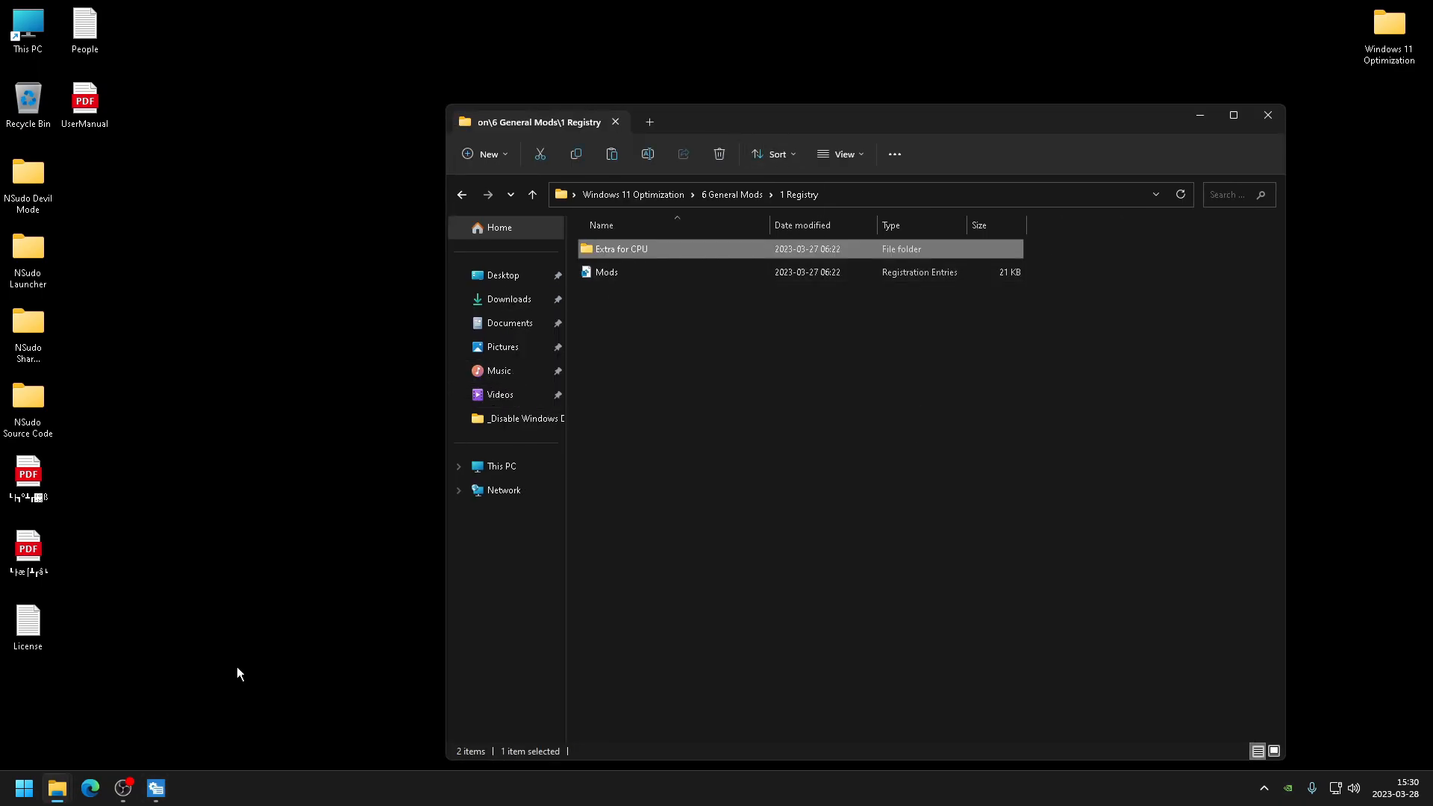
double_click(607, 249)
left_click_drag(649, 448, 669, 230)
left_click(467, 196)
left_click(467, 195)
left_click(494, 195)
left_click_drag(769, 121, 917, 123)
double_click(772, 252)
left_click(575, 319)
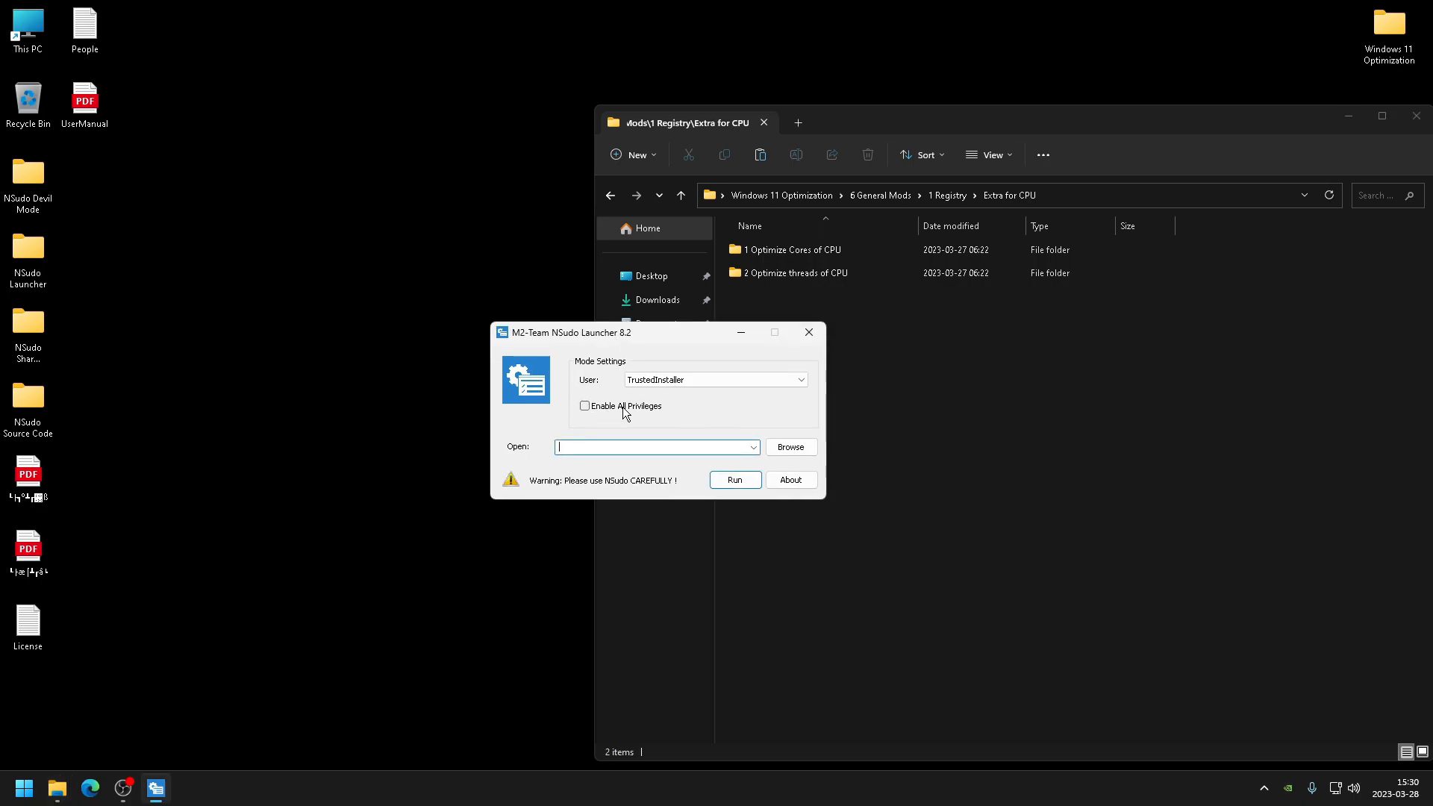
left_click_drag(622, 330, 678, 379)
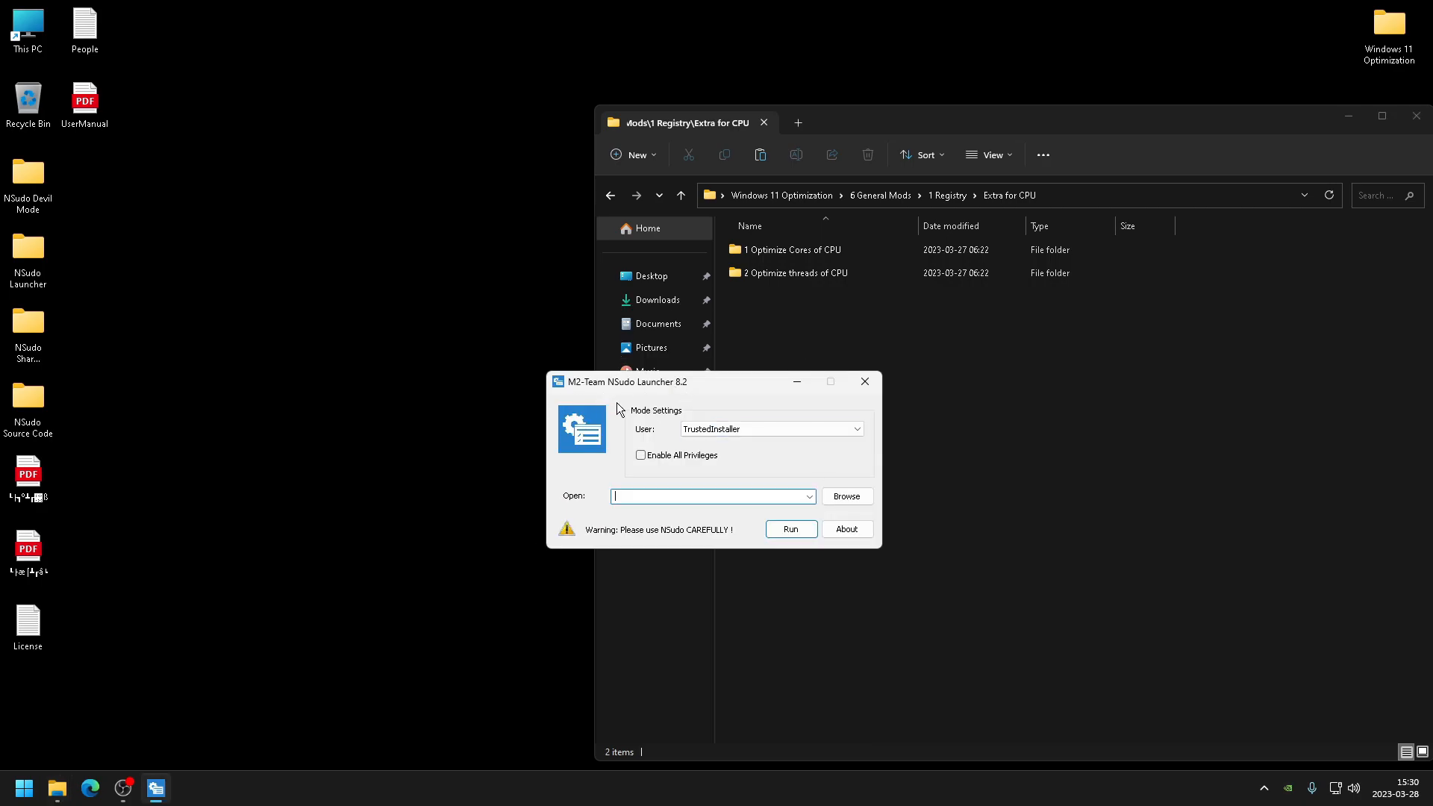
- Enable All Privileges and browse to MaxNumRssCPUs 6 in the 1 Optimize Cores of CPU folder
left_click(643, 456)
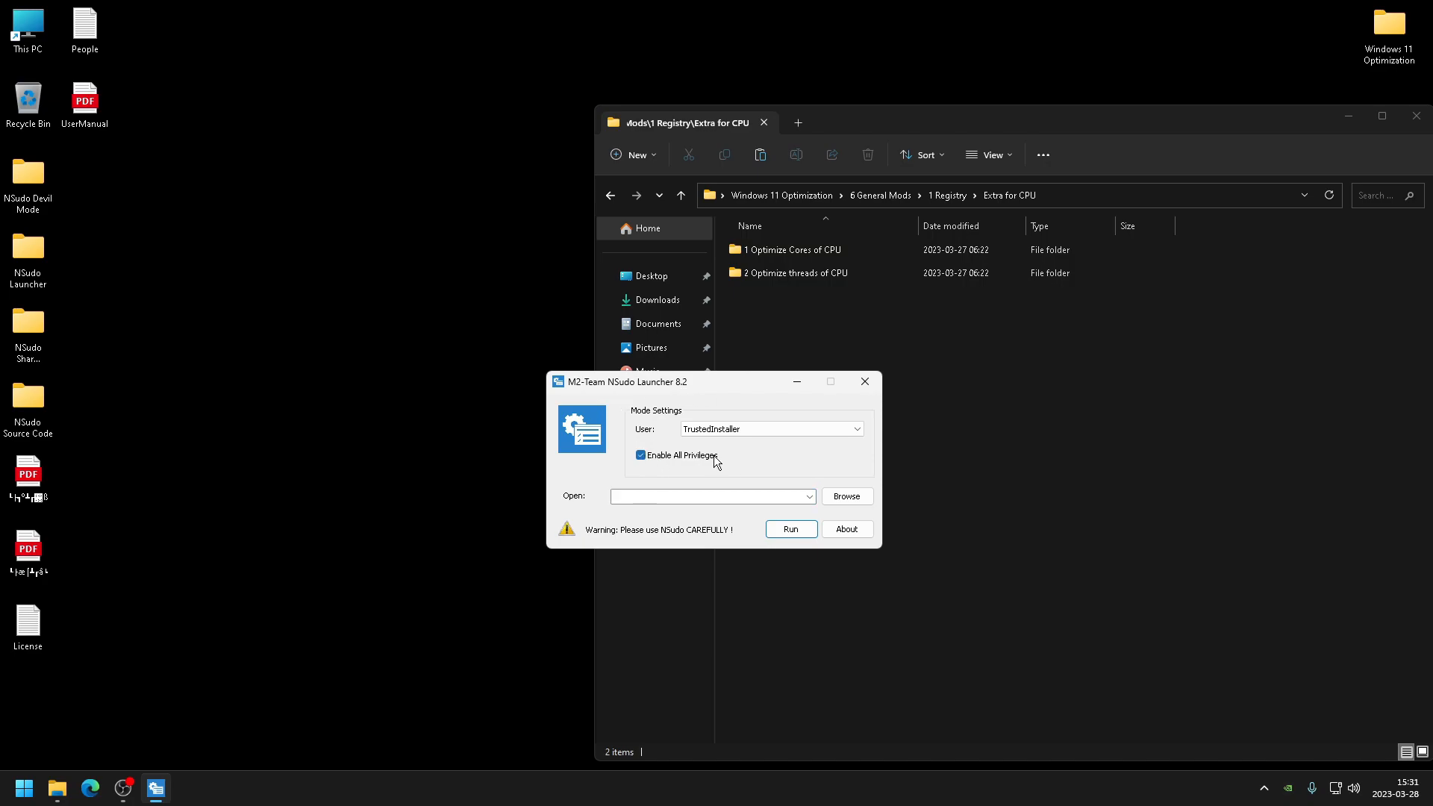
left_click(856, 505)
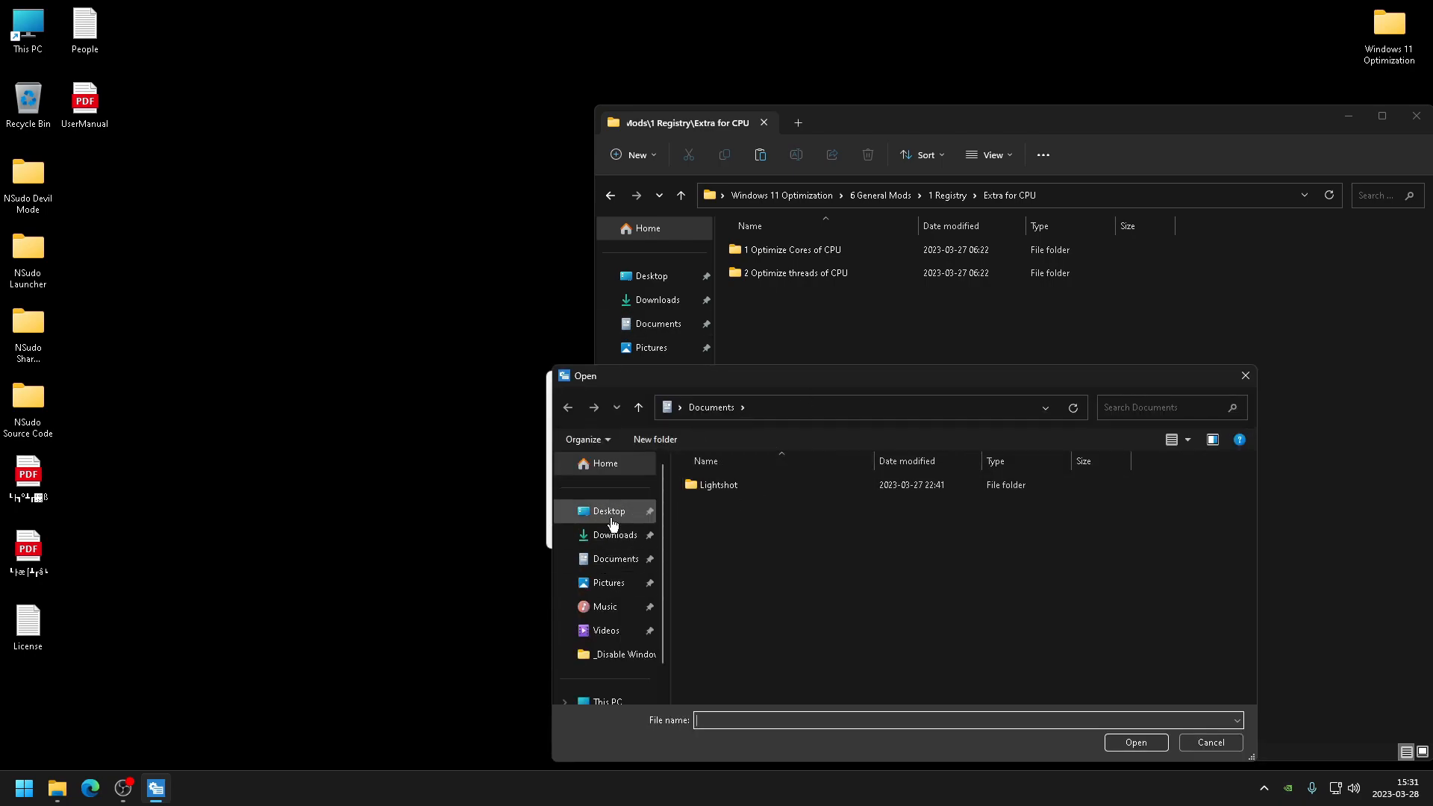
left_click(597, 512)
double_click(805, 579)
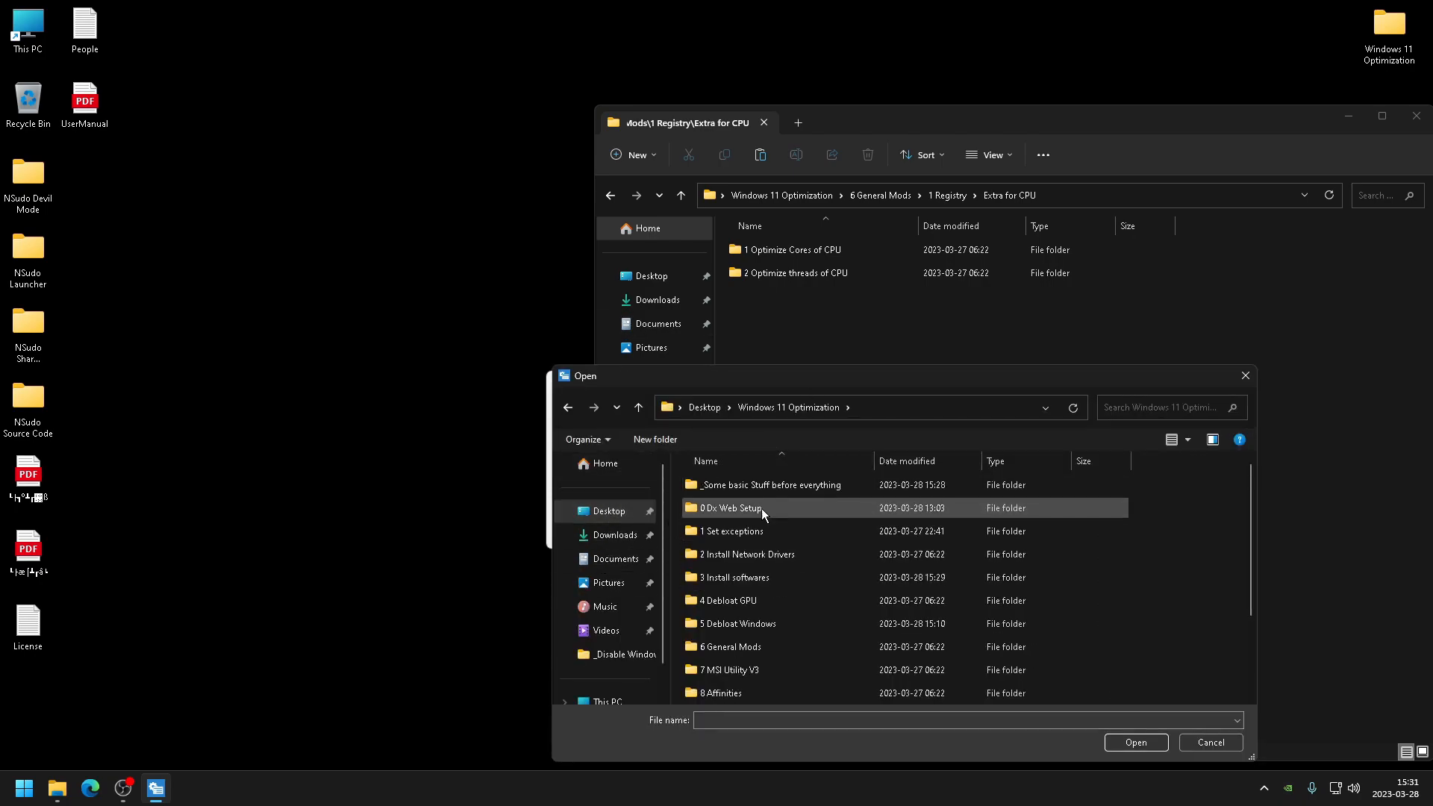
double_click(765, 651)
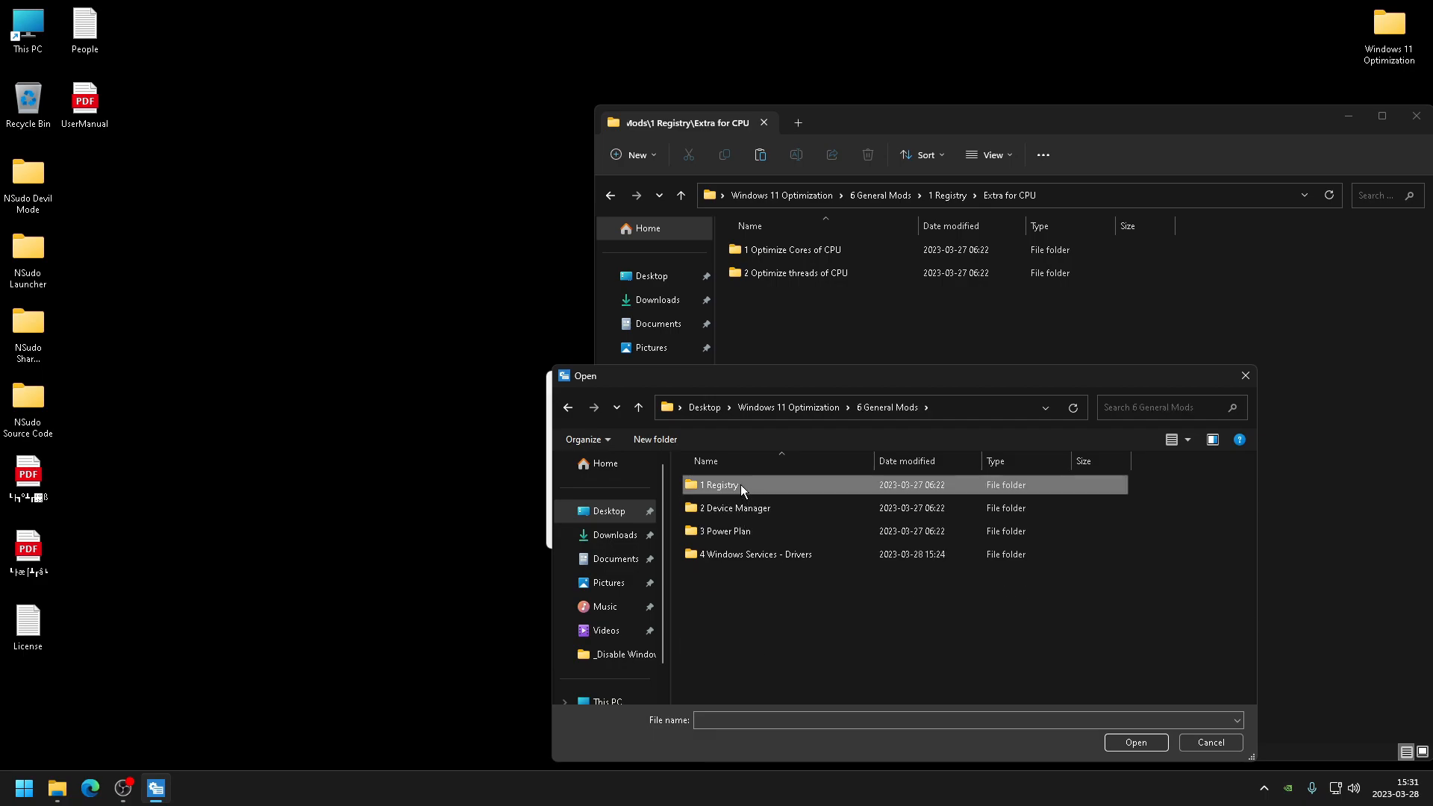
double_click(740, 485)
double_click(735, 485)
double_click(754, 485)
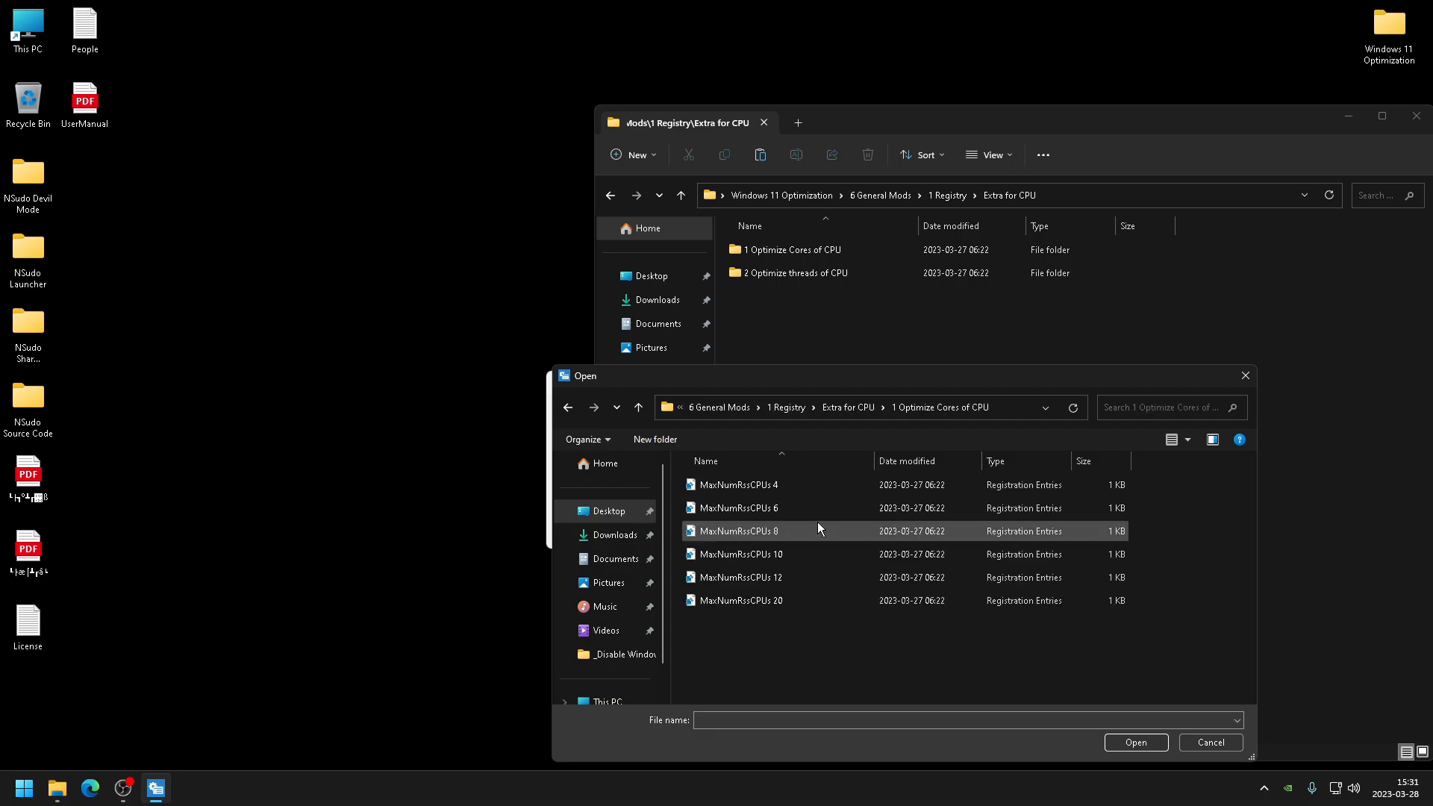
left_click(739, 508)
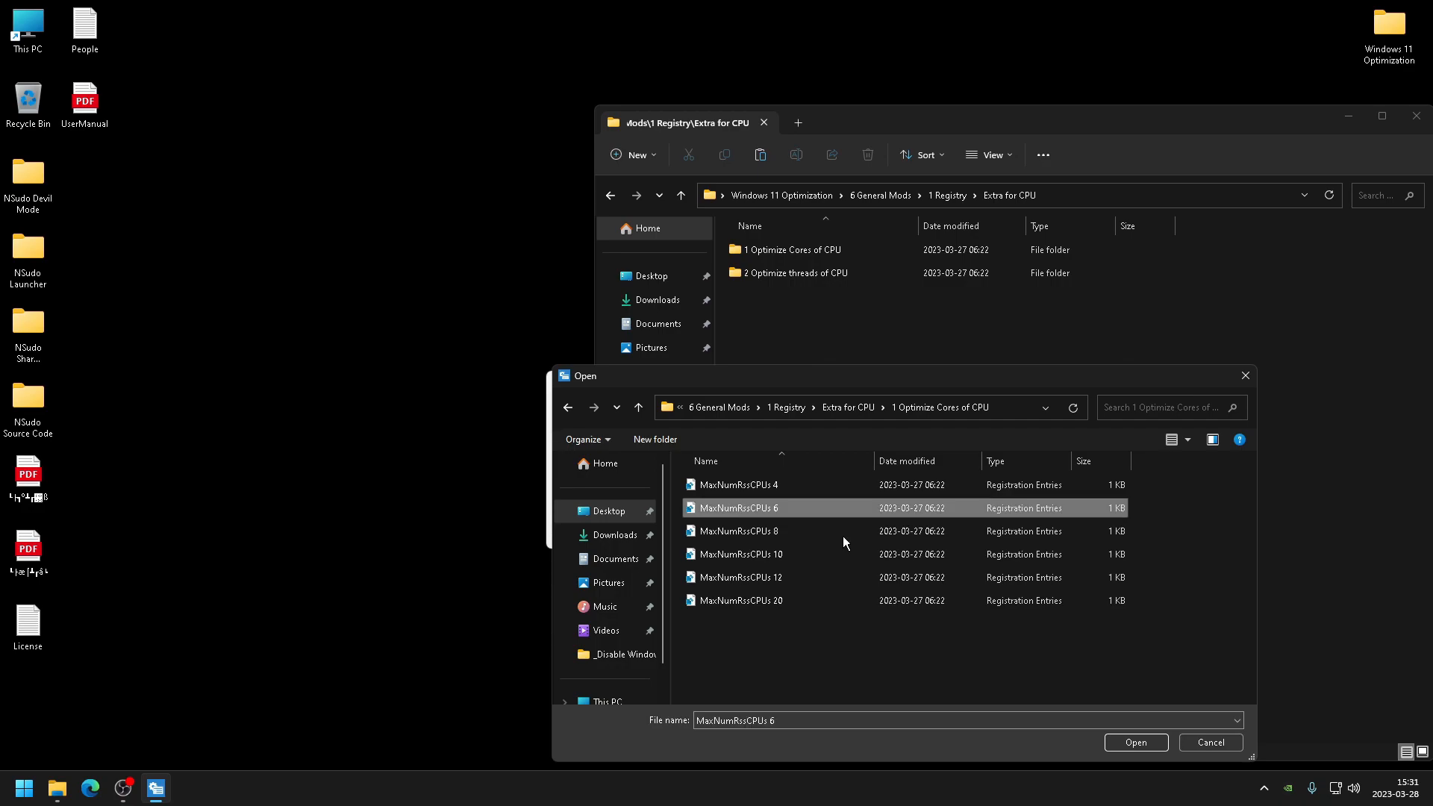
left_click(1107, 743)
- Run the selected registry file as TrustedInstaller, accepting the security warning and registry prompt
left_click(806, 529)
left_click(843, 417)
left_click(884, 397)
- Browse to 2 Optimize threads of CPU and select AdditionalWorkerThreads 6
left_click(846, 497)
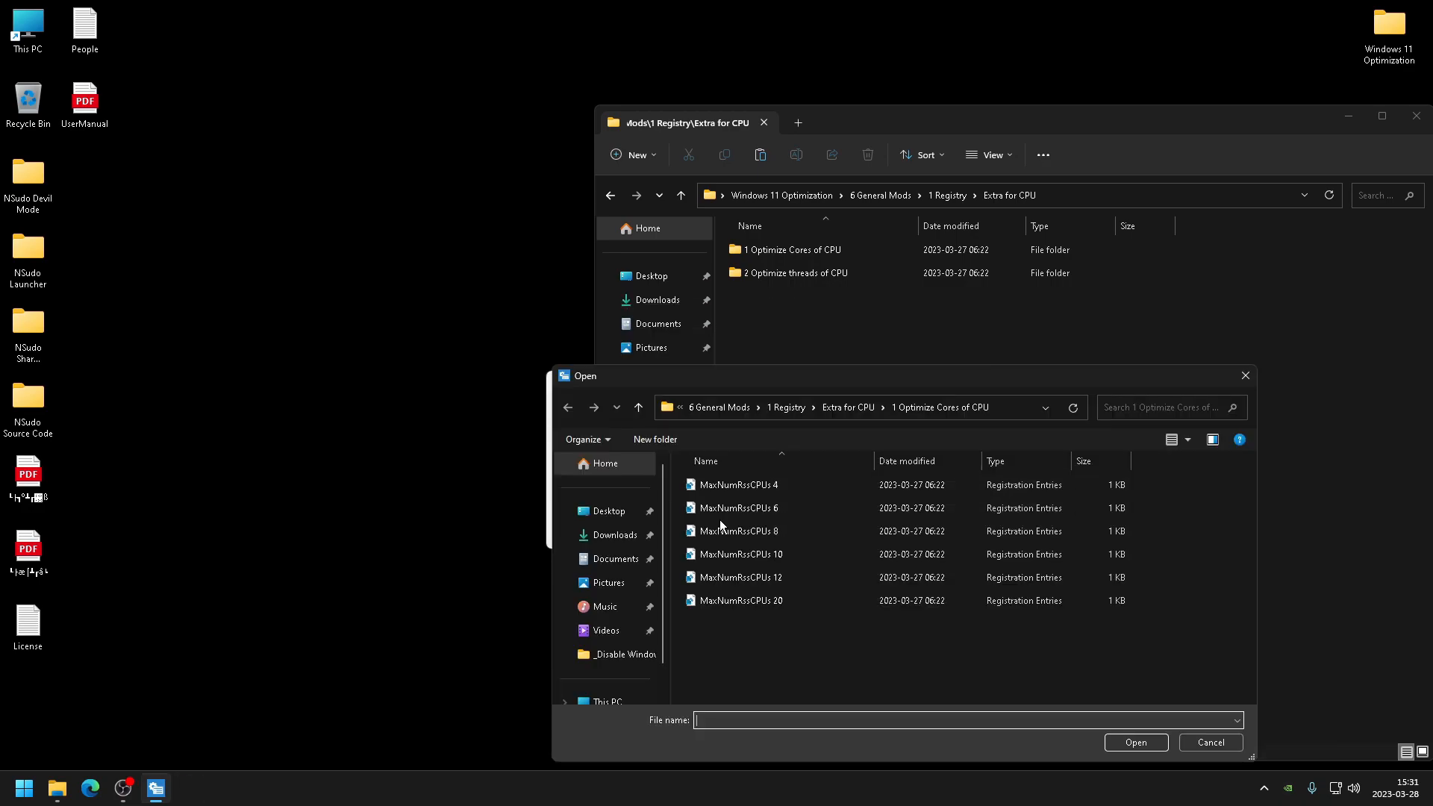
left_click(848, 407)
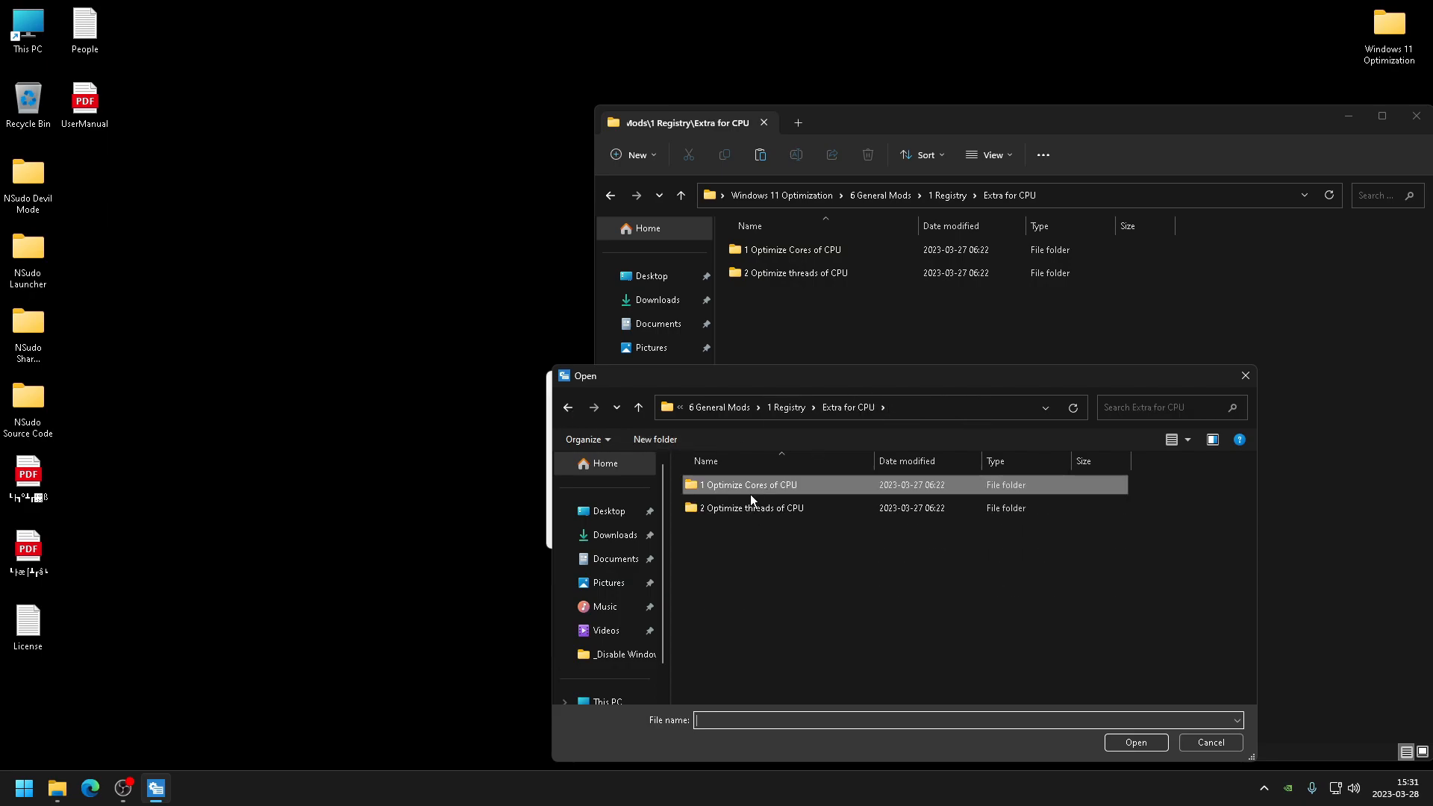
double_click(752, 508)
left_click(774, 508)
left_click(1136, 742)
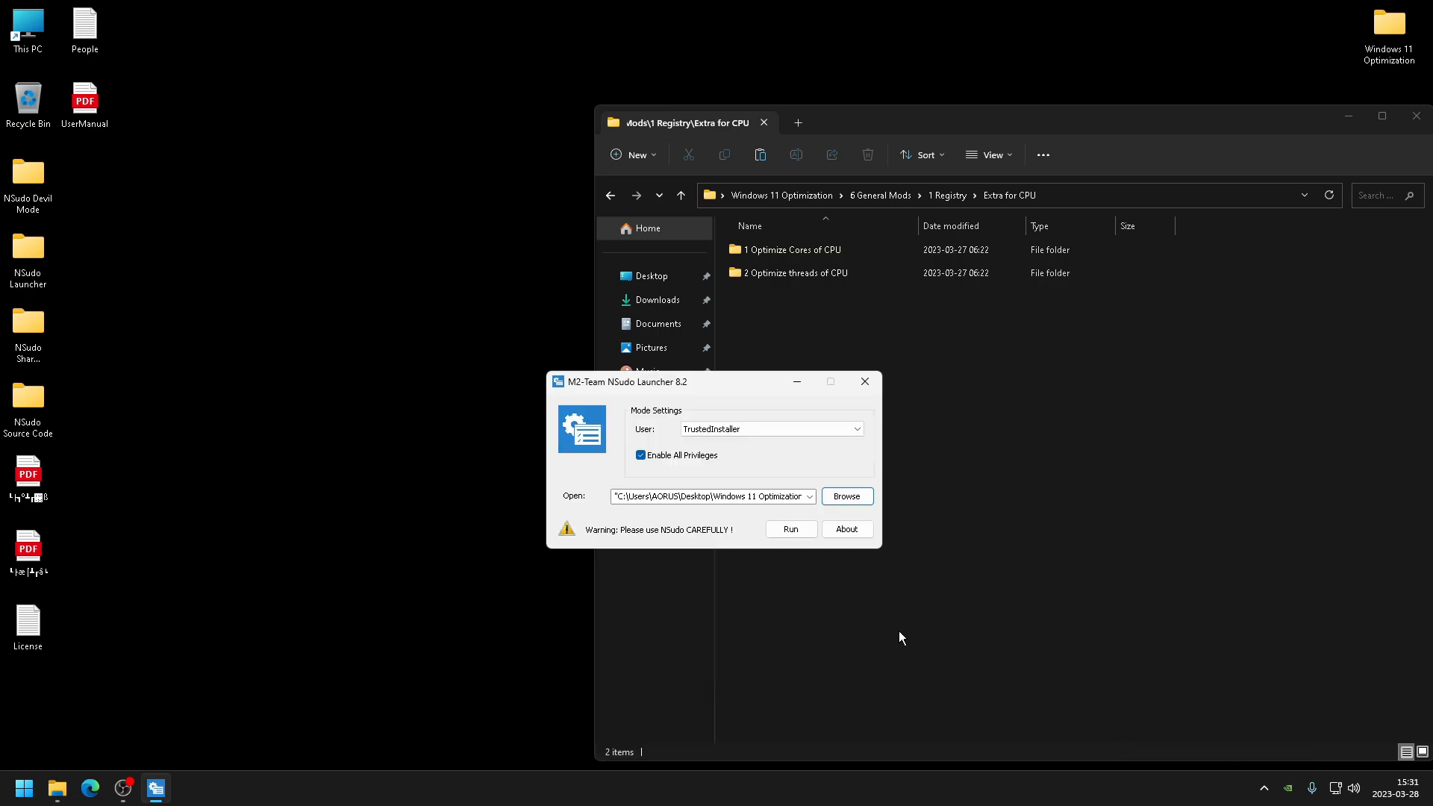
- Run AdditionalWorkerThreads 6 as TrustedInstaller, accepting the security warning and registry confirmation
left_click(812, 528)
left_click(773, 410)
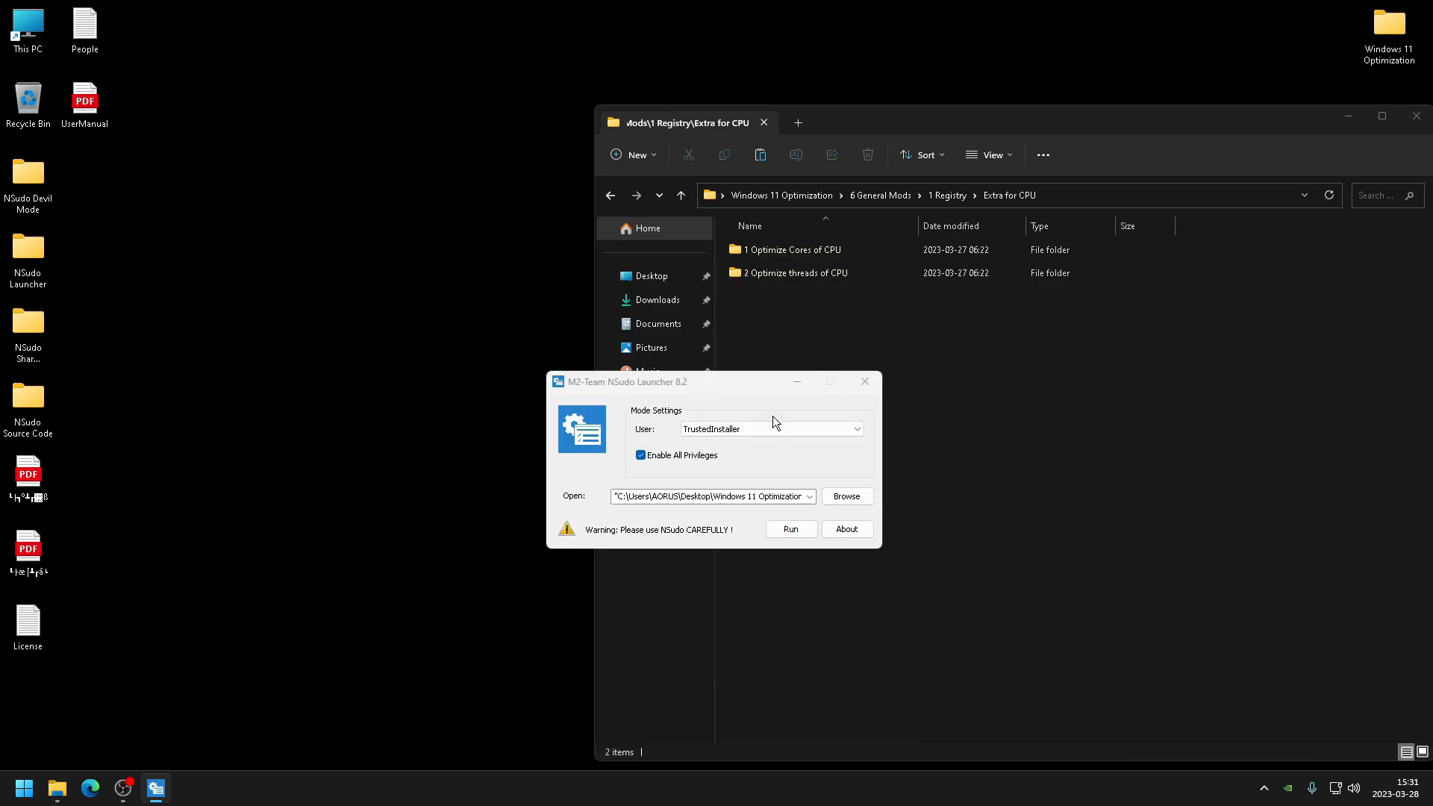
left_click(791, 529)
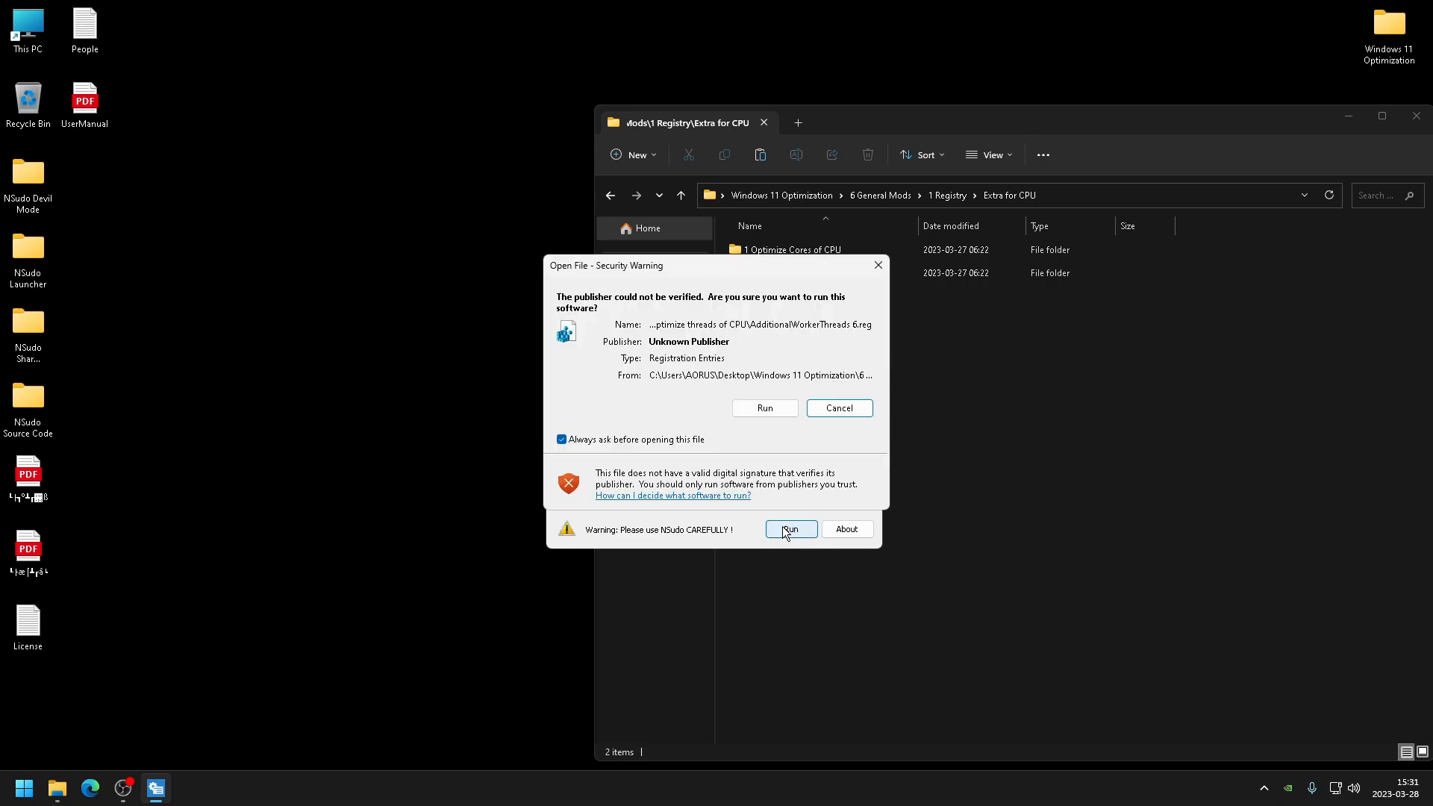
left_click(768, 409)
left_click(837, 412)
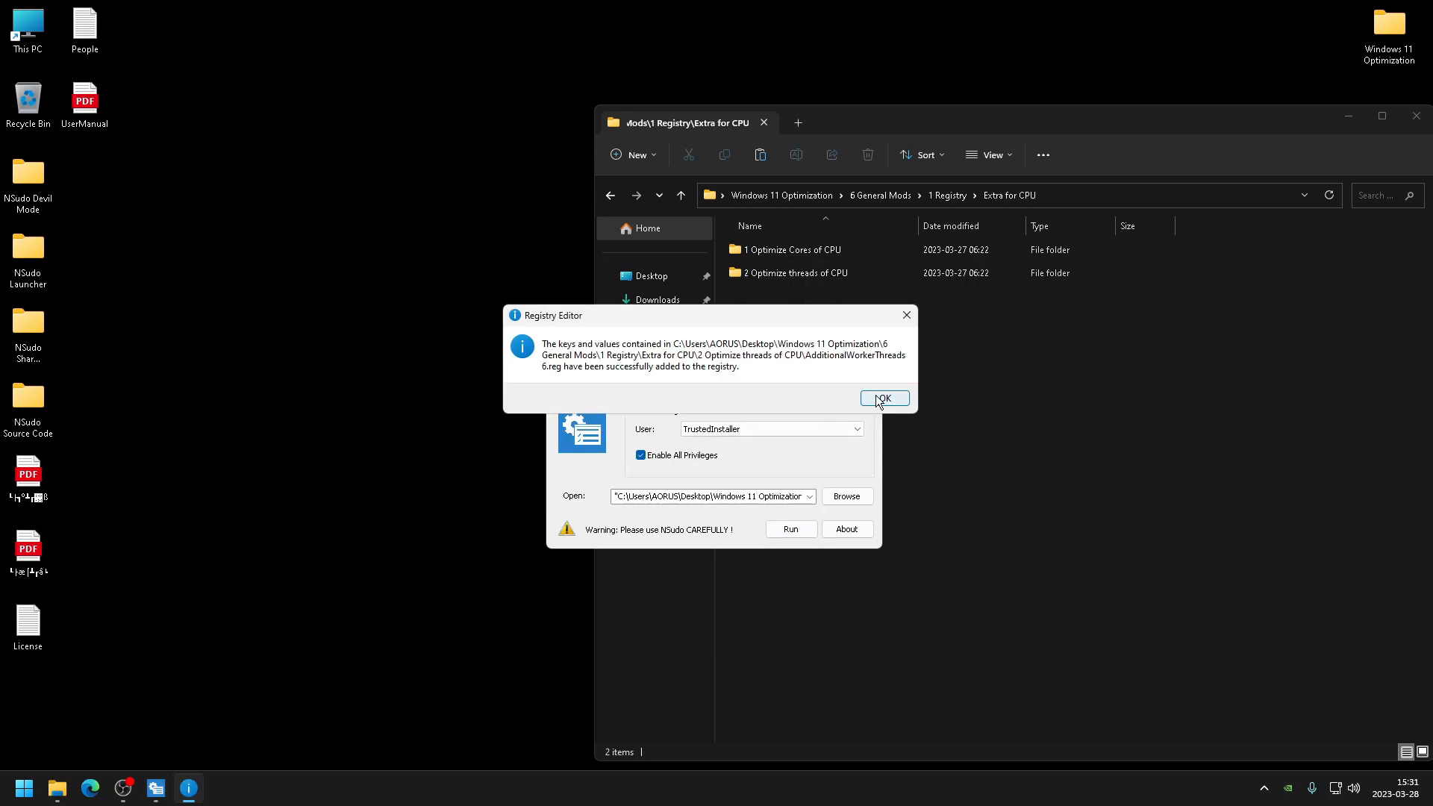
left_click(881, 398)
- Browse for another file, starting from the Desktop
left_click(846, 496)
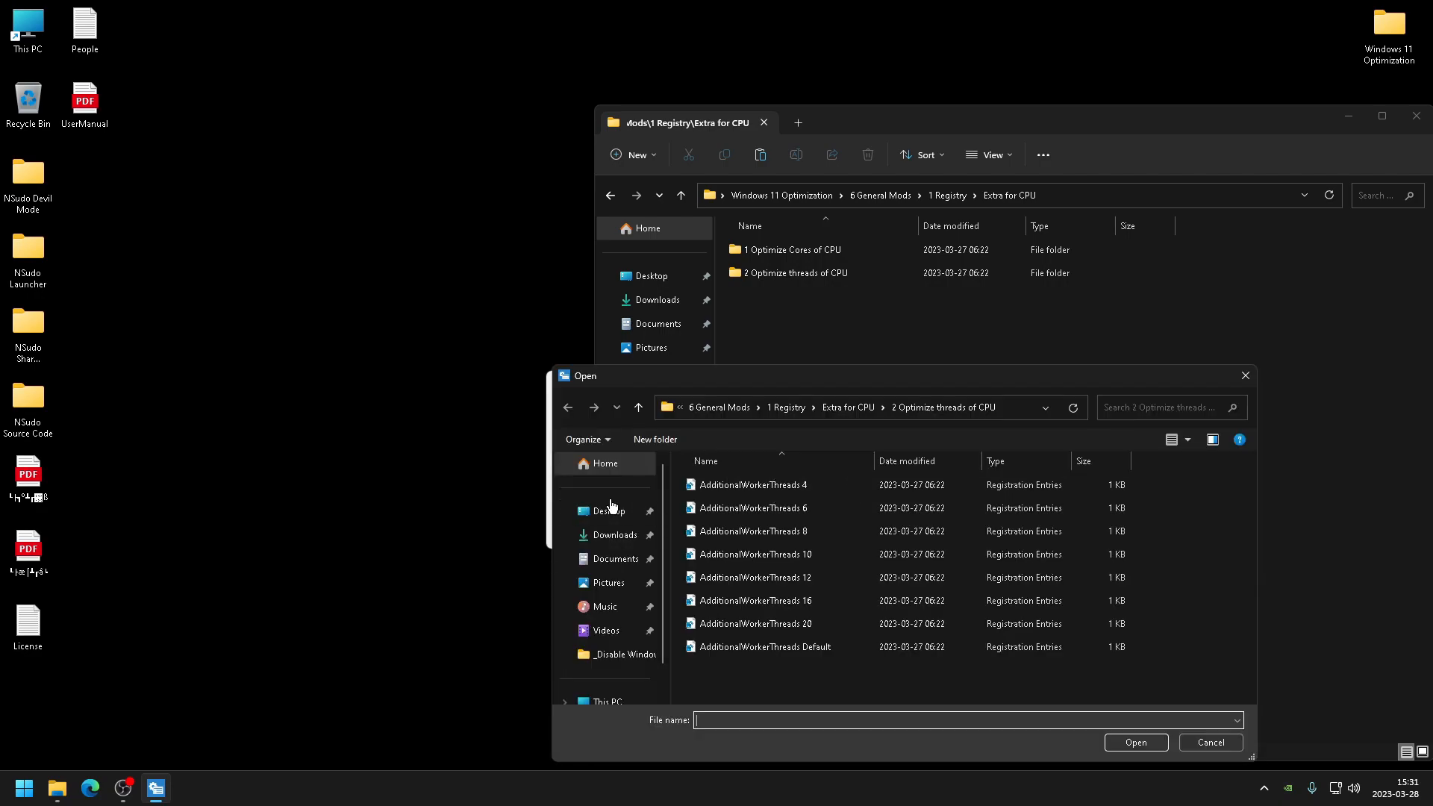
left_click(609, 510)
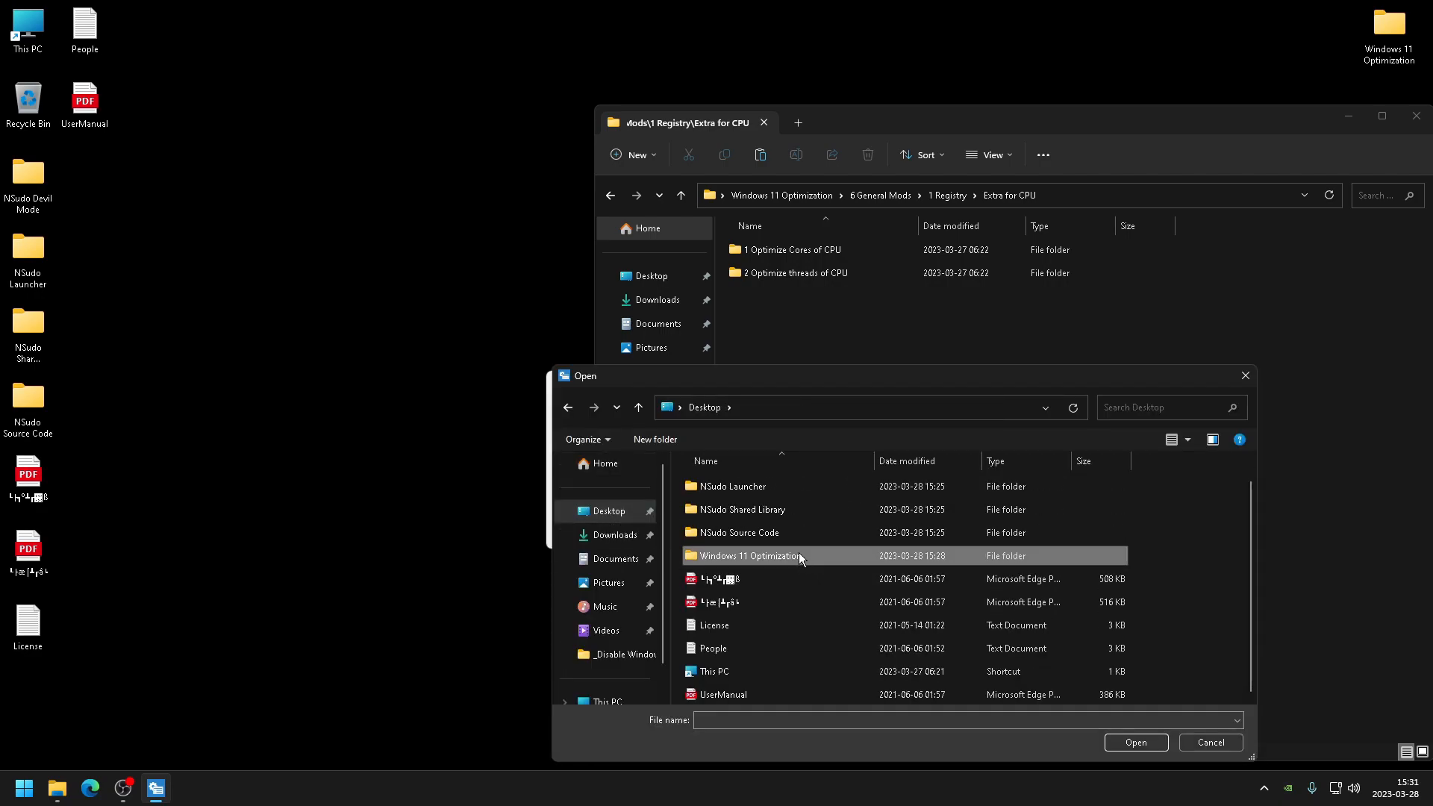
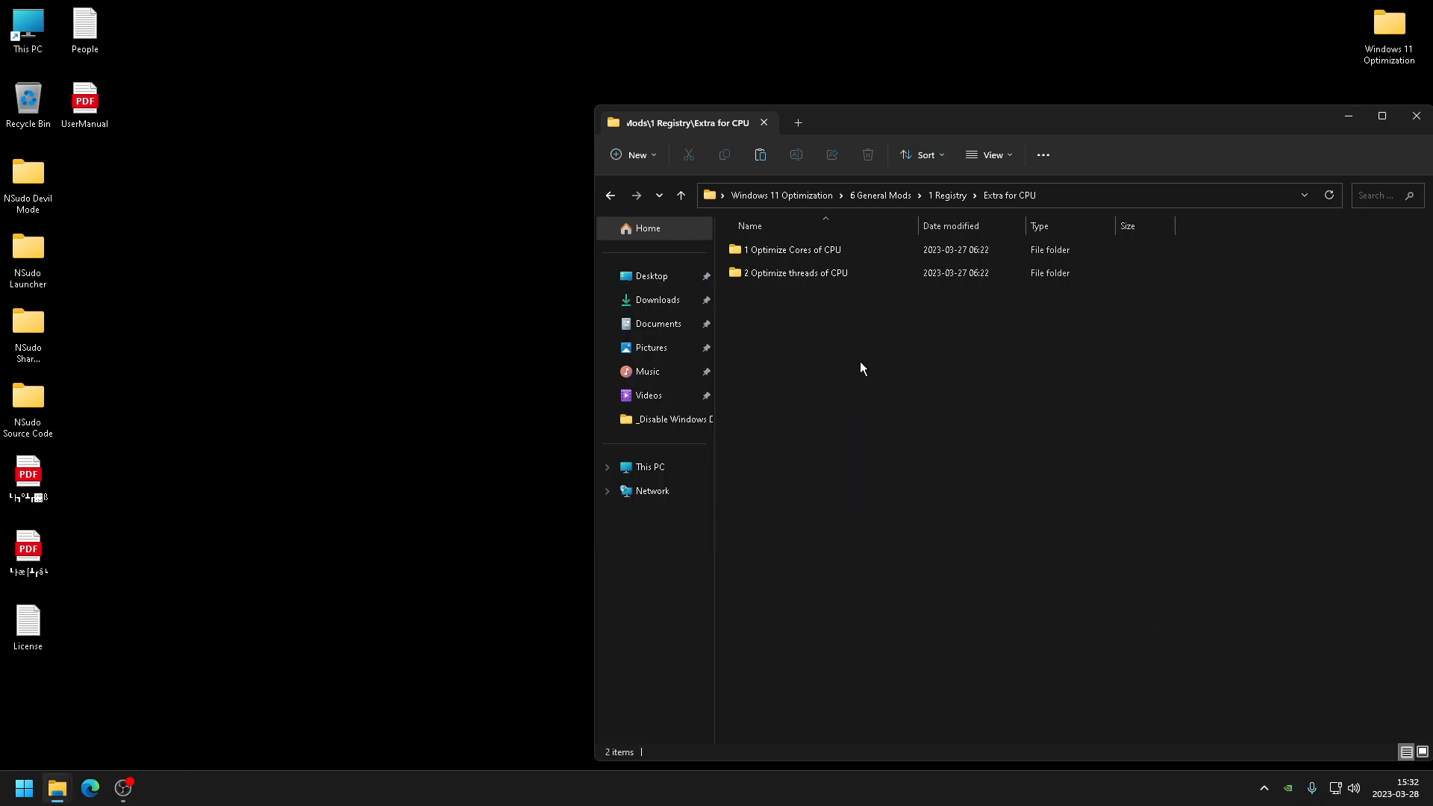
- Navigate back from Extra for CPU to 6 General Mods and open the 2 Device Manager folder
left_click_drag(920, 128, 678, 115)
left_click(318, 185)
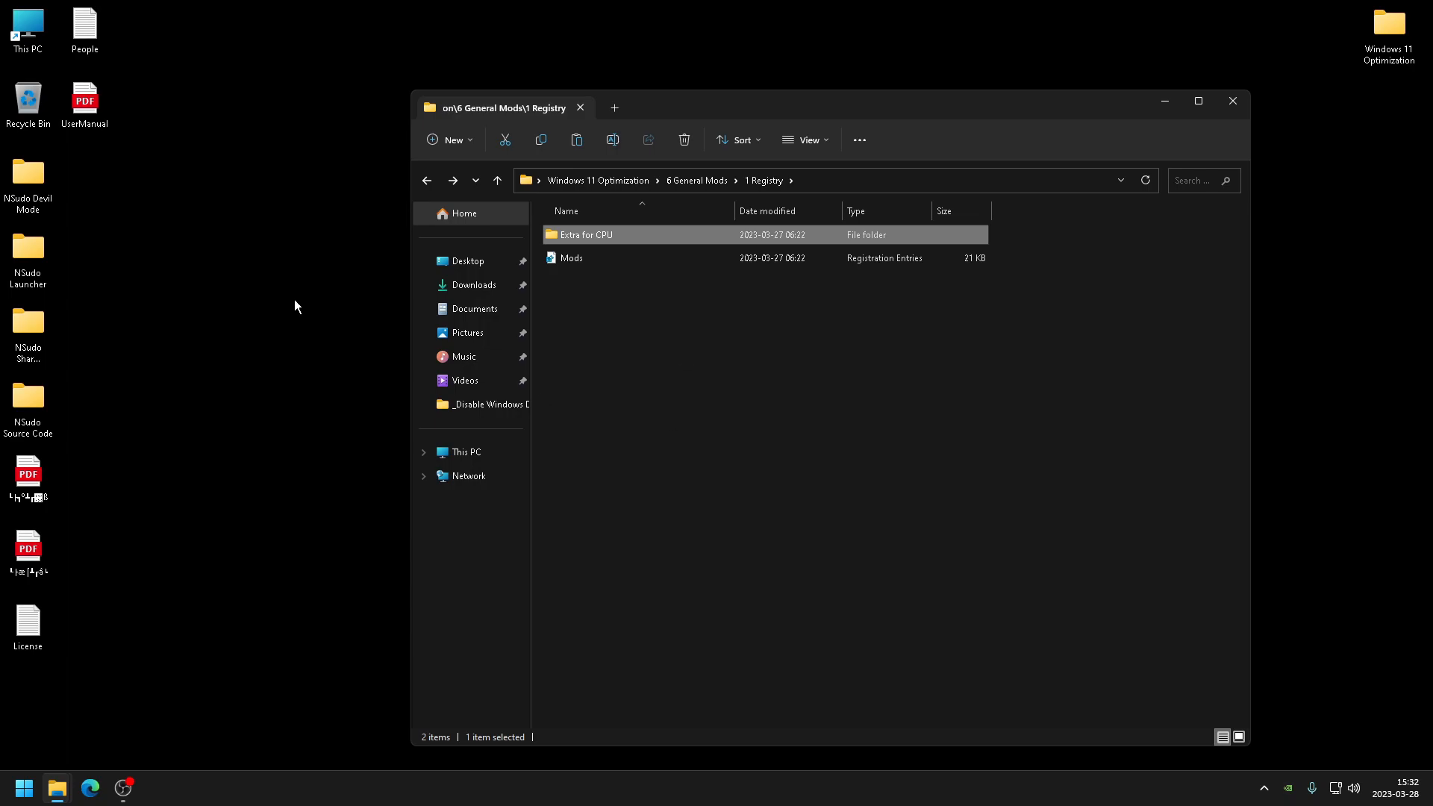
left_click_drag(685, 112, 639, 92)
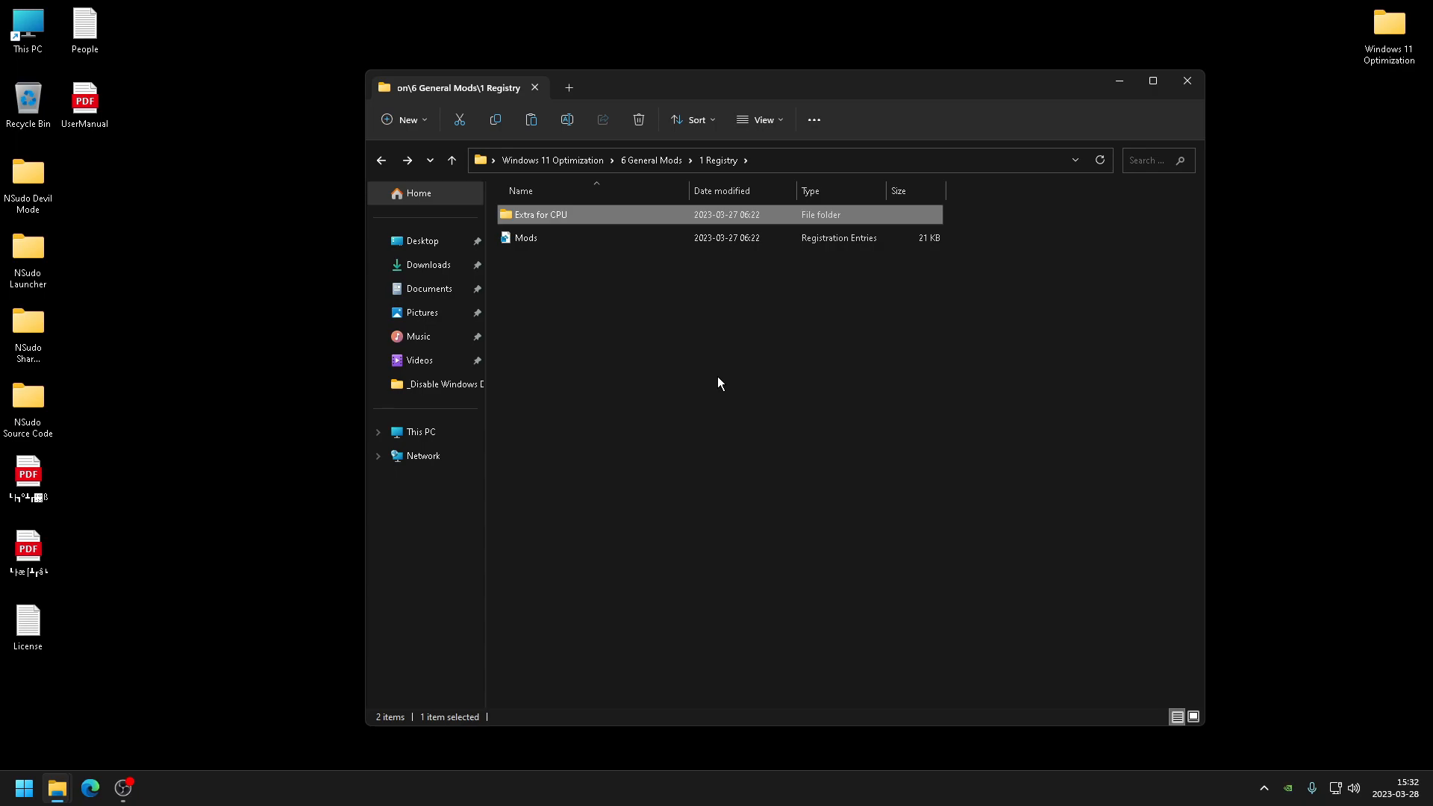
left_click(377, 163)
left_click_drag(624, 83, 659, 81)
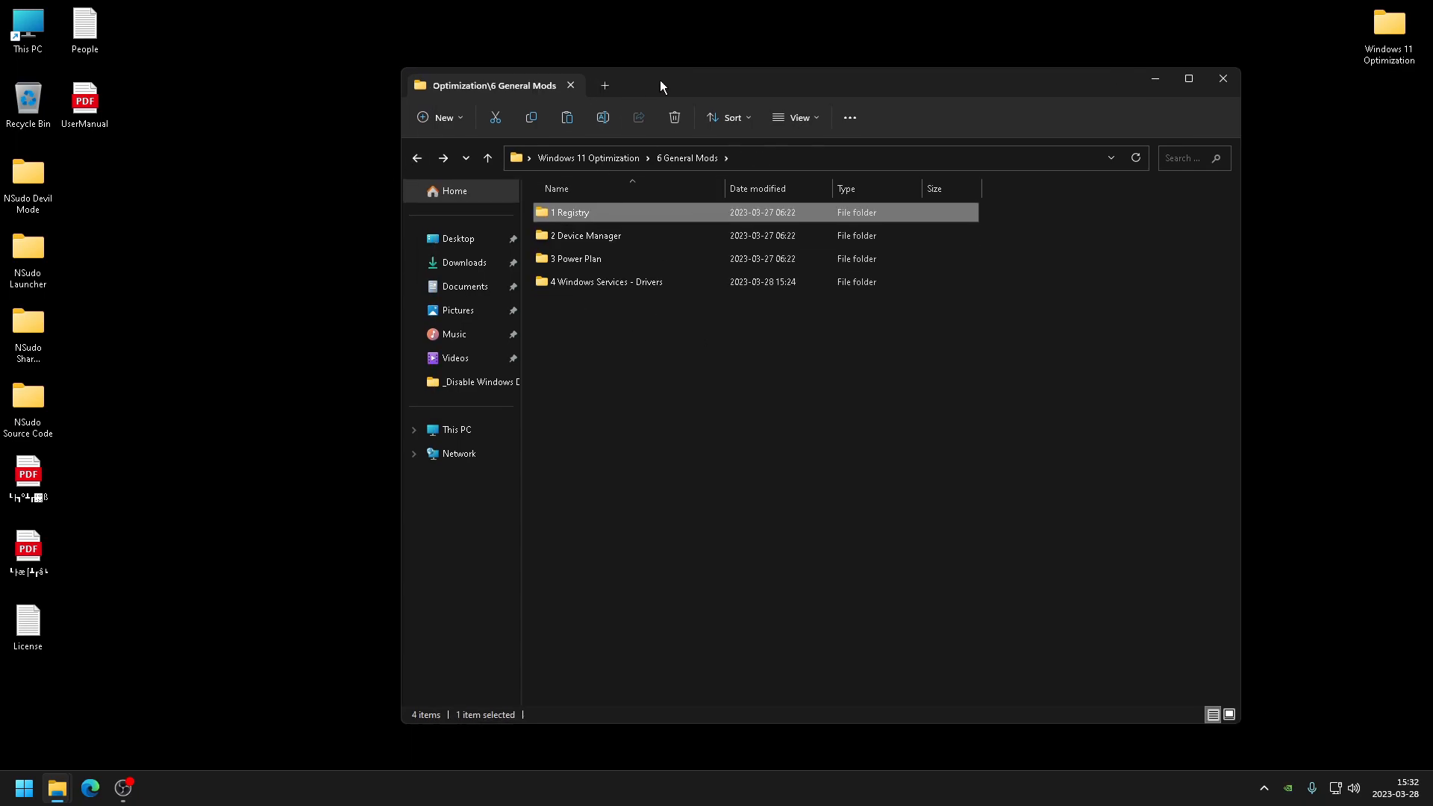
left_click(682, 236)
double_click(584, 212)
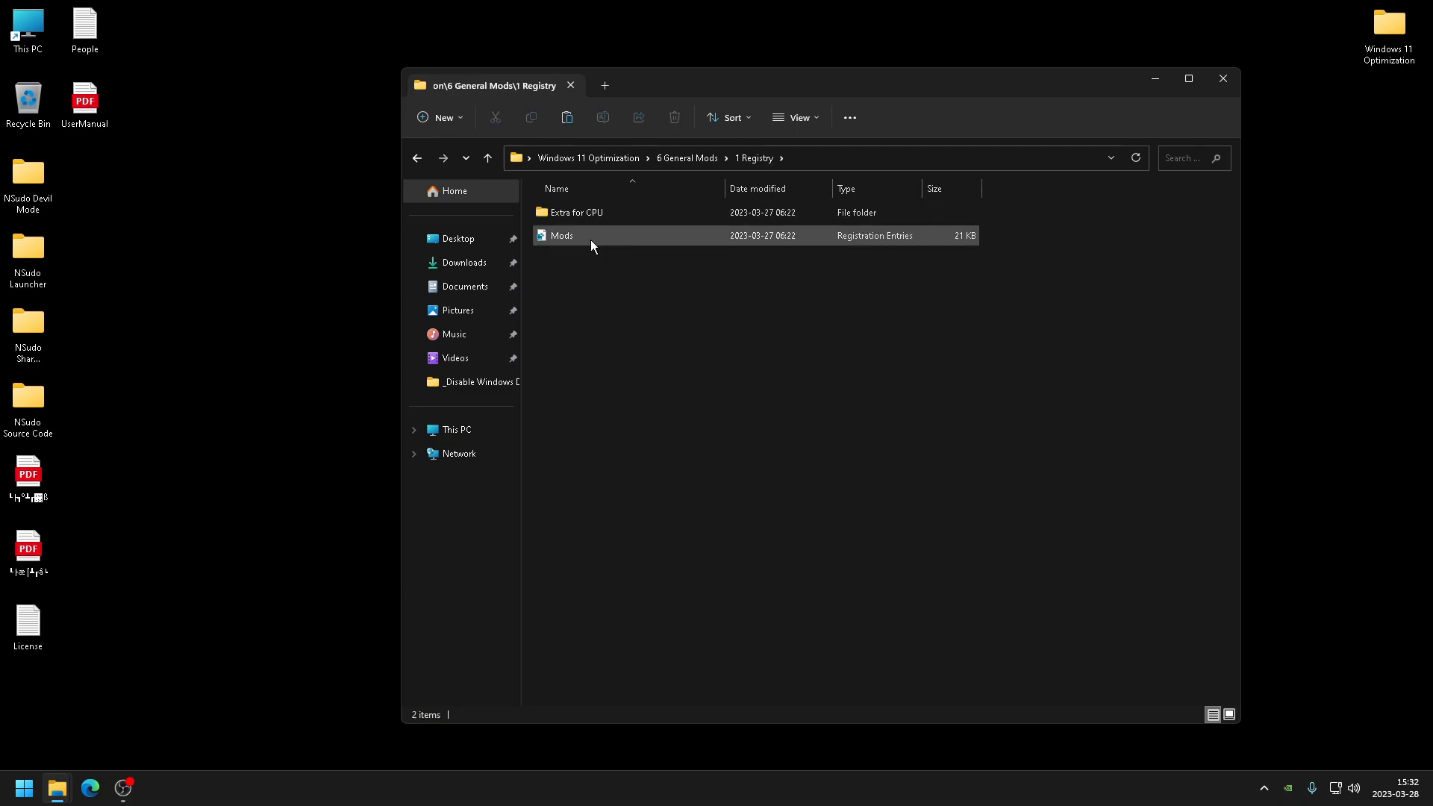
double_click(589, 239)
left_click(830, 417)
left_click(882, 393)
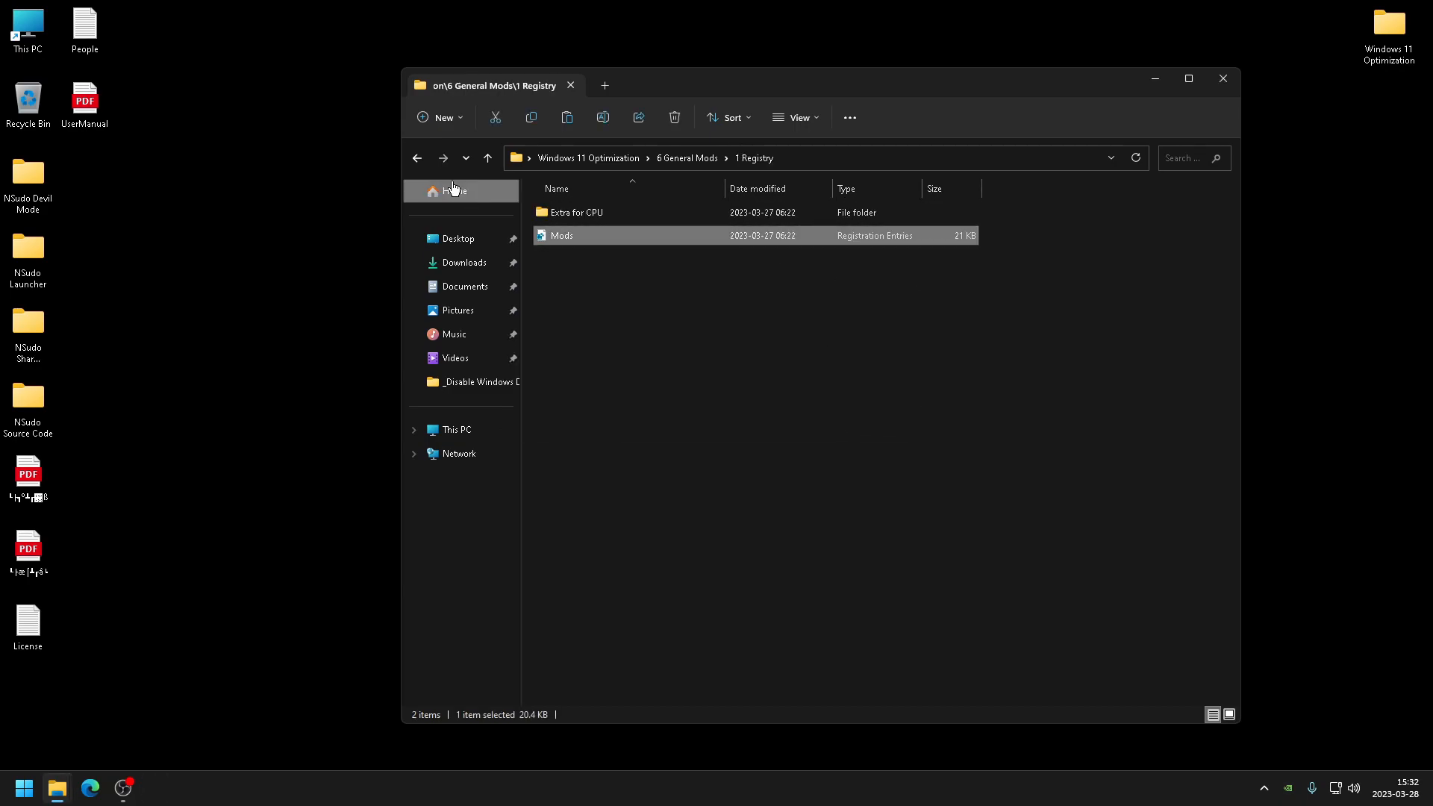
left_click(420, 158)
double_click(606, 215)
left_click(419, 158)
double_click(591, 235)
- Open the Device Manager shortcut and the Disable Devices list in Notepad
left_click_drag(665, 92, 907, 88)
left_click(814, 207)
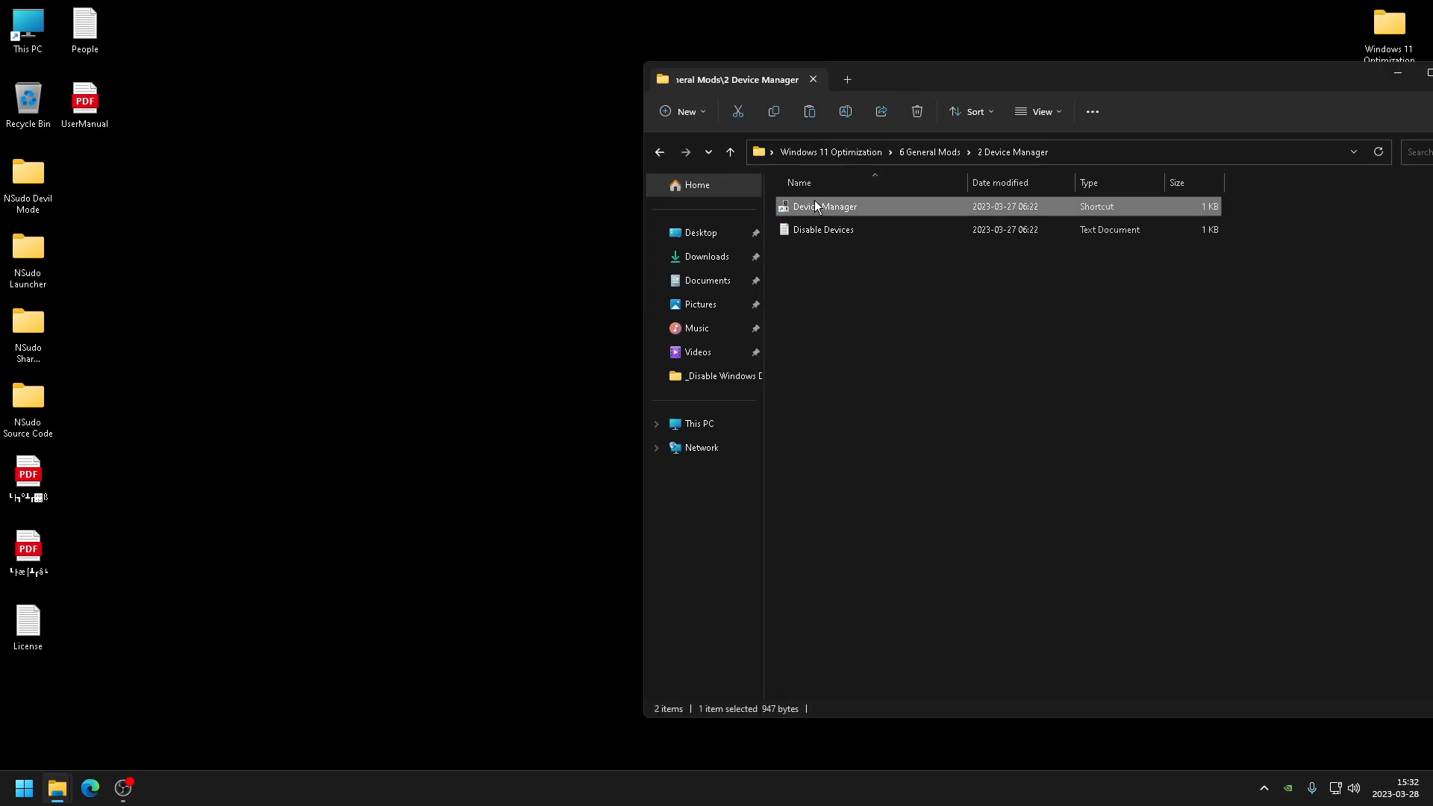
double_click(815, 207)
left_click(765, 408)
left_click_drag(362, 456, 362, 669)
double_click(844, 232)
- Expand Software components and disable Intel Dynamic Application Loader Host Interface, Intel iCLS Client, and Intel Management and Security Application Local Management
left_click_drag(336, 41, 457, 61)
left_click(254, 85)
left_click(186, 424)
left_click(196, 339)
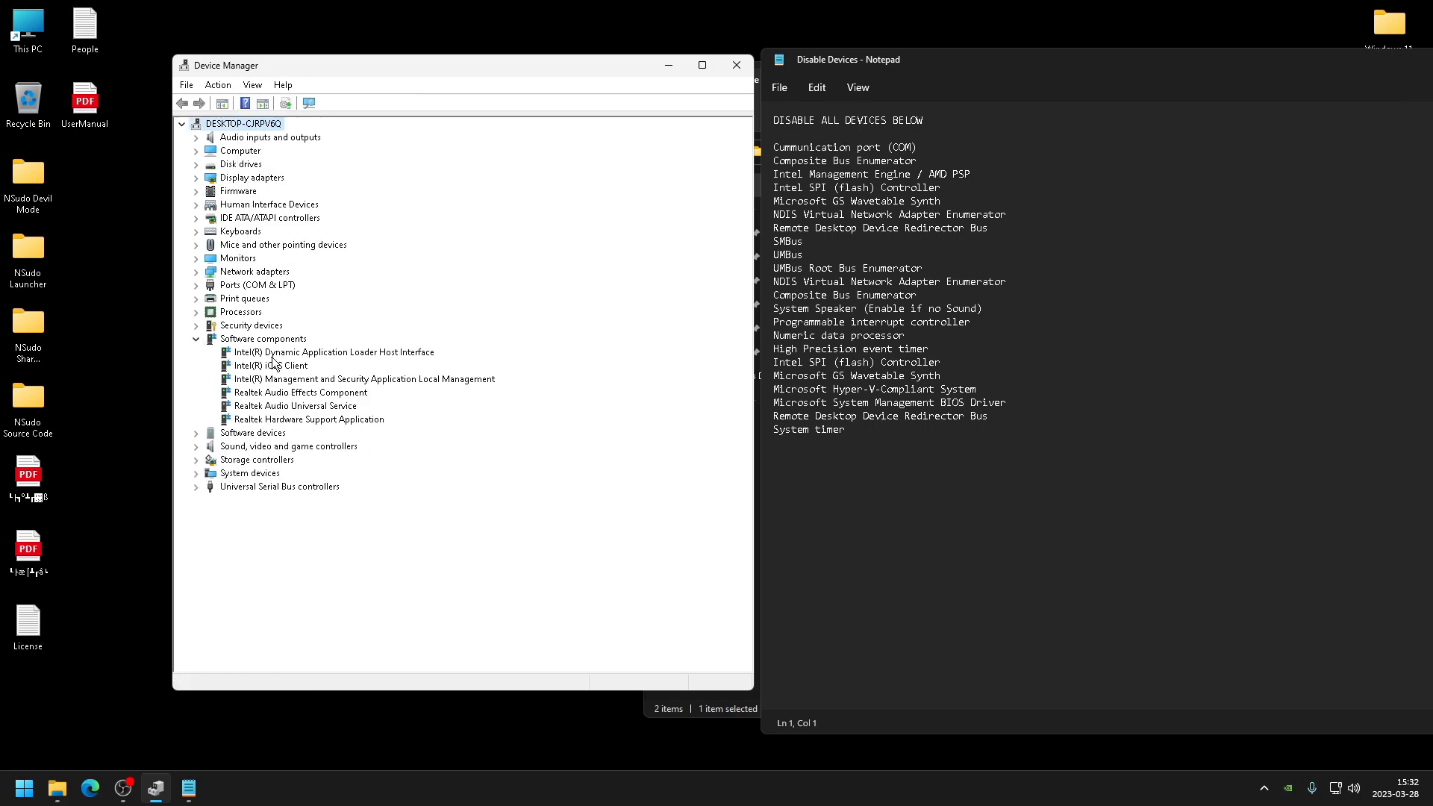
right_click(281, 352)
left_click(314, 379)
left_click(754, 409)
right_click(281, 366)
left_click(314, 392)
key("Return")
right_click(319, 381)
left_click(351, 408)
key("Return")
- Disable Realtek Audio Effects Component, Realtek Audio Universal Service, and Realtek Hardware Support Application under Software components
right_click(328, 393)
left_click(383, 421)
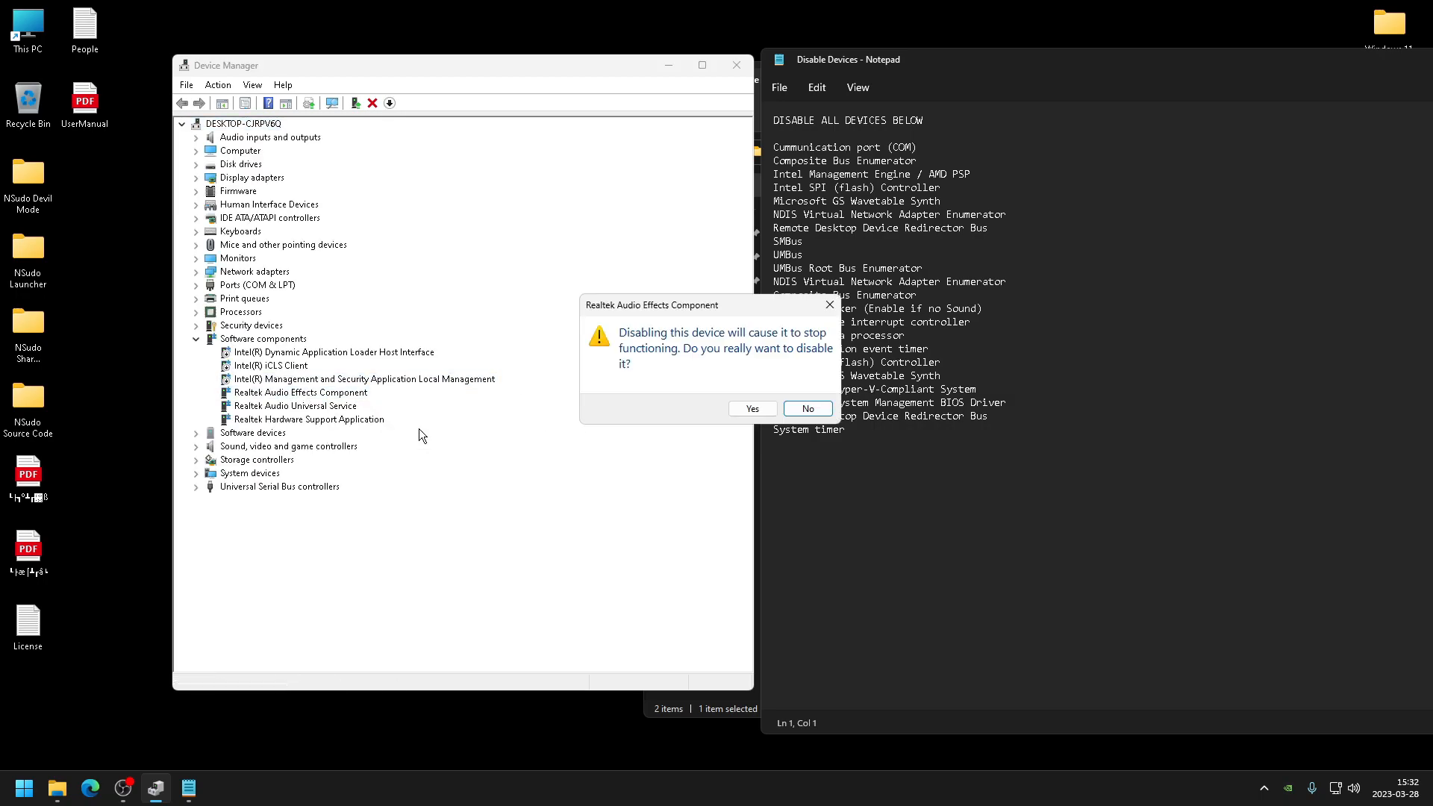
key("Return")
right_click(300, 409)
left_click(345, 446)
key("Return")
right_click(291, 419)
left_click(354, 450)
key("Return")
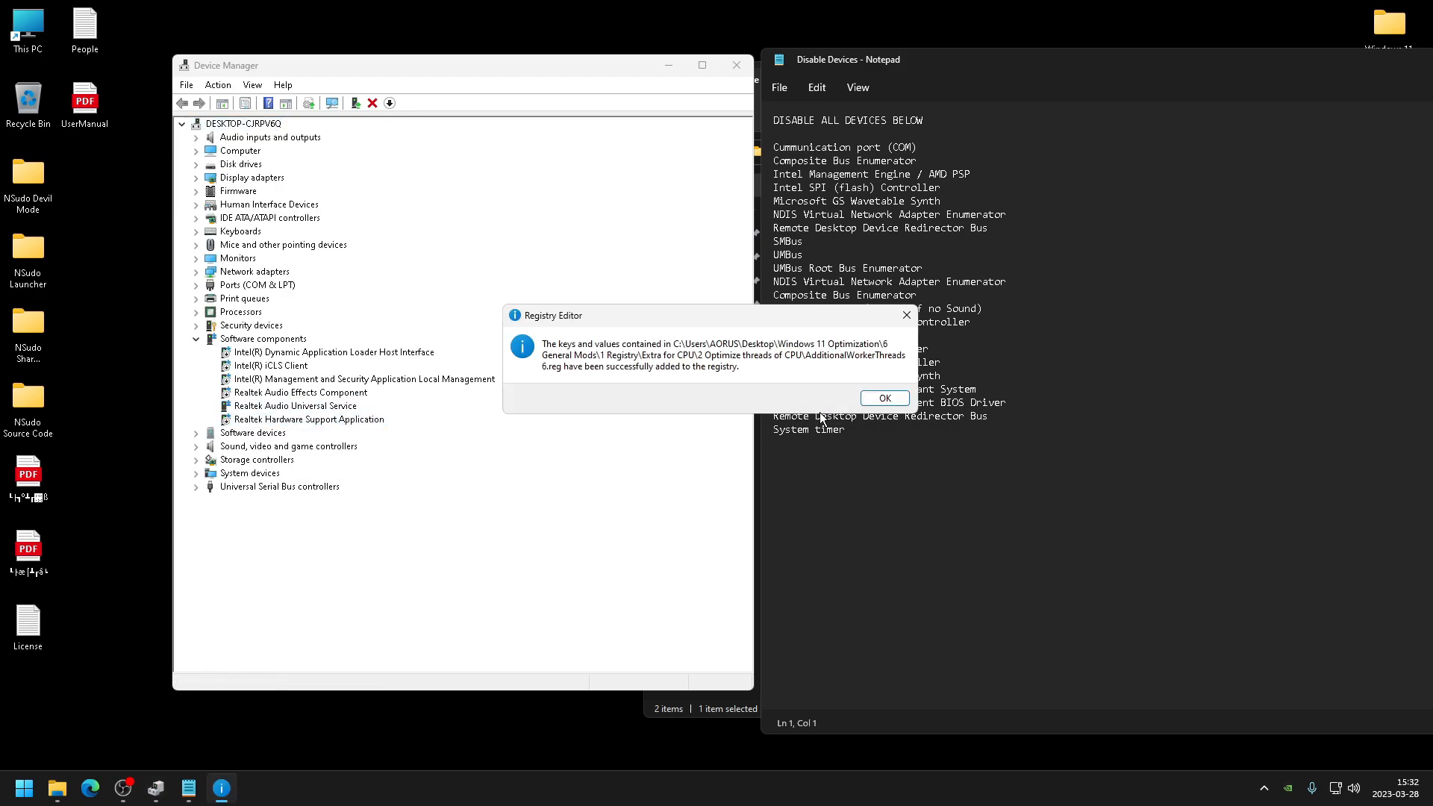
left_click(877, 401)
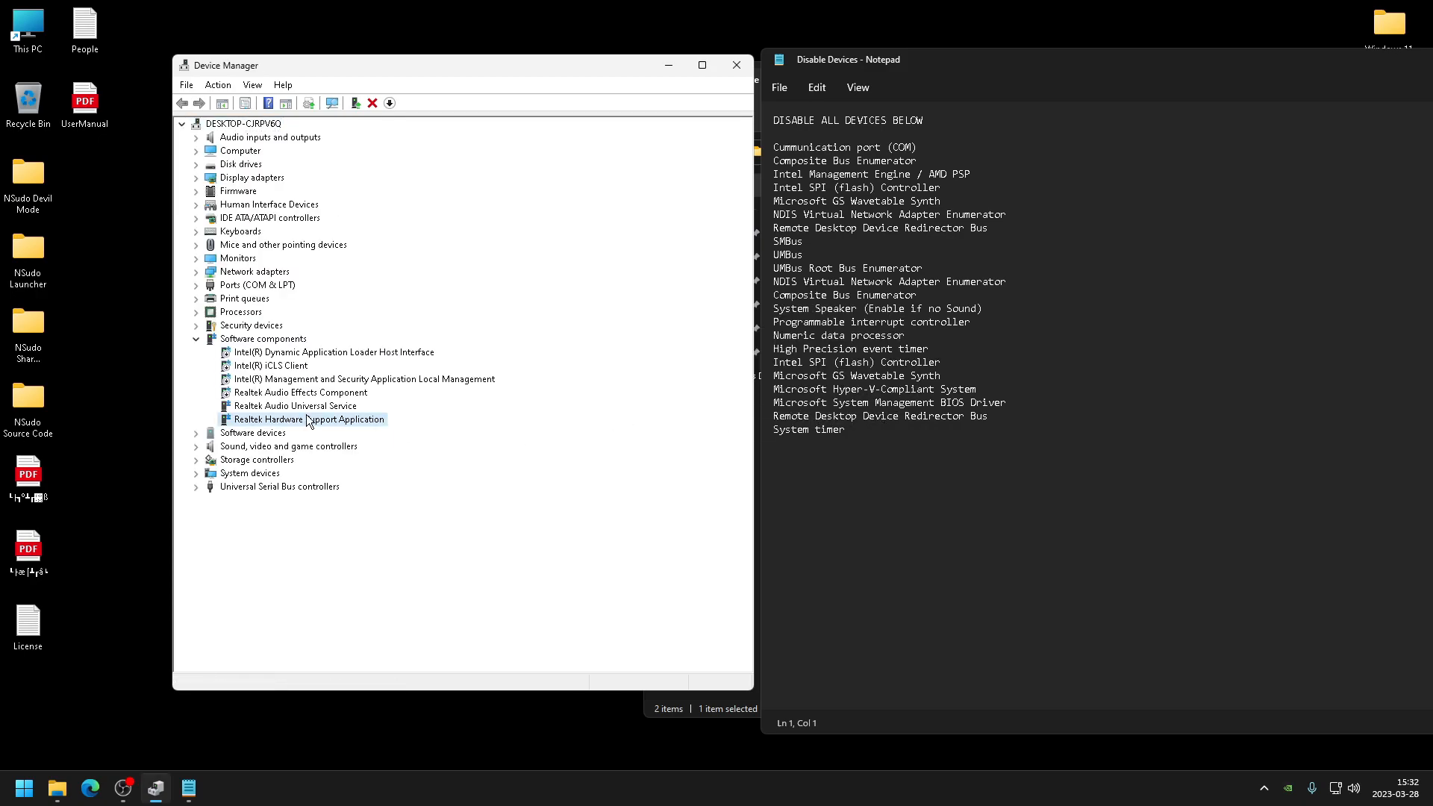
right_click(292, 425)
left_click(323, 449)
left_click(752, 415)
right_click(267, 408)
left_click(320, 433)
left_click(752, 415)
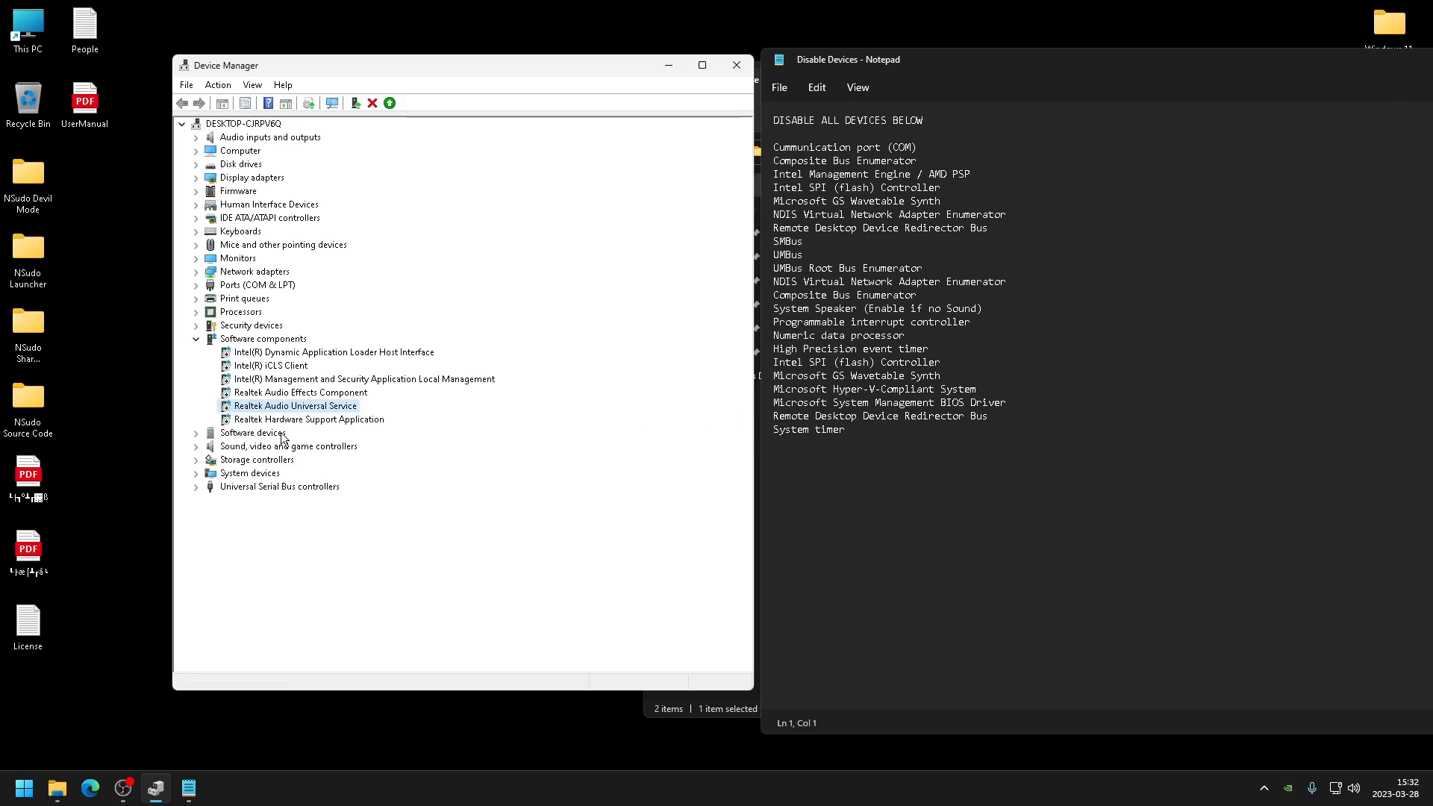
- Expand Software devices and disable Microsoft GS Wavetable Synth
left_click(196, 433)
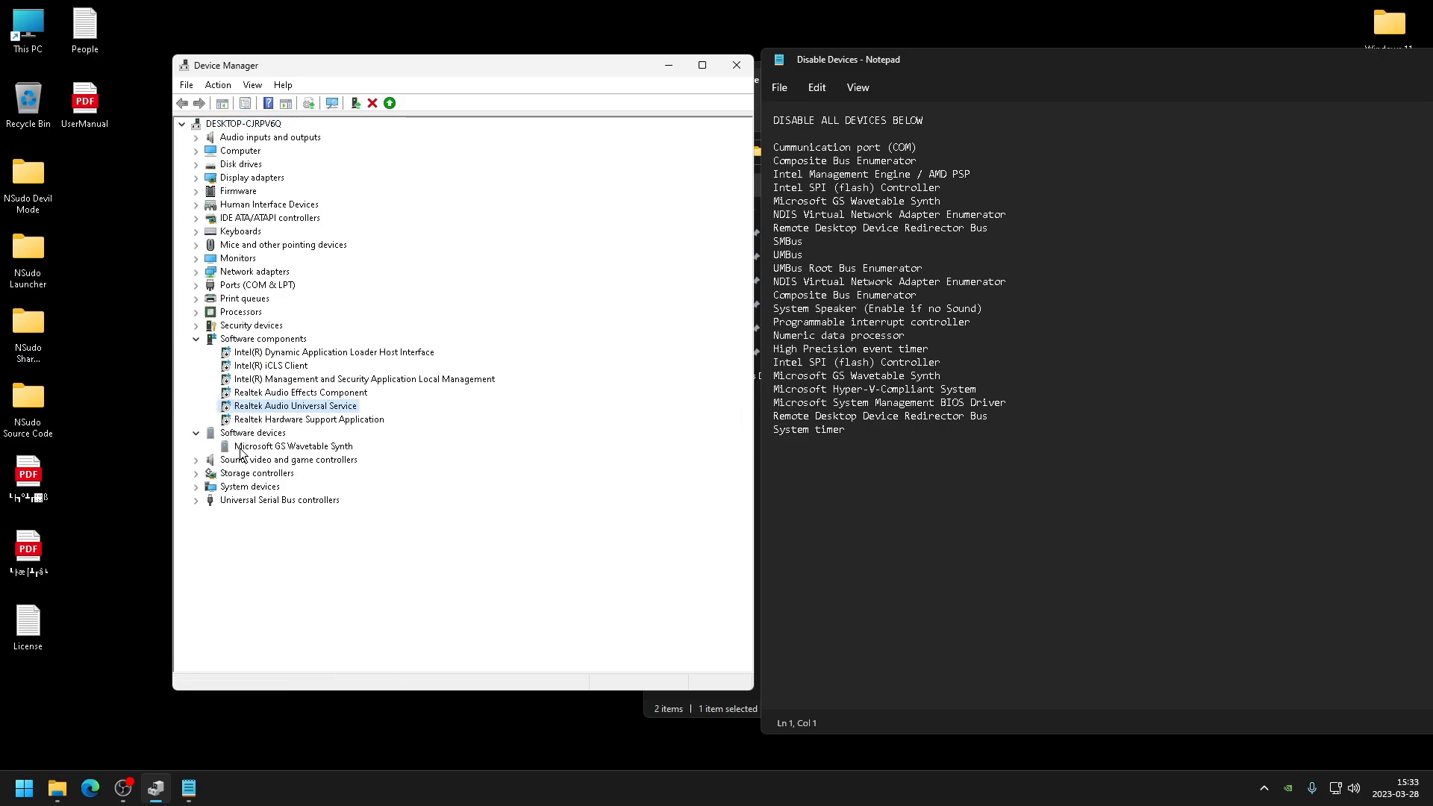
right_click(279, 445)
left_click(298, 474)
left_click(752, 416)
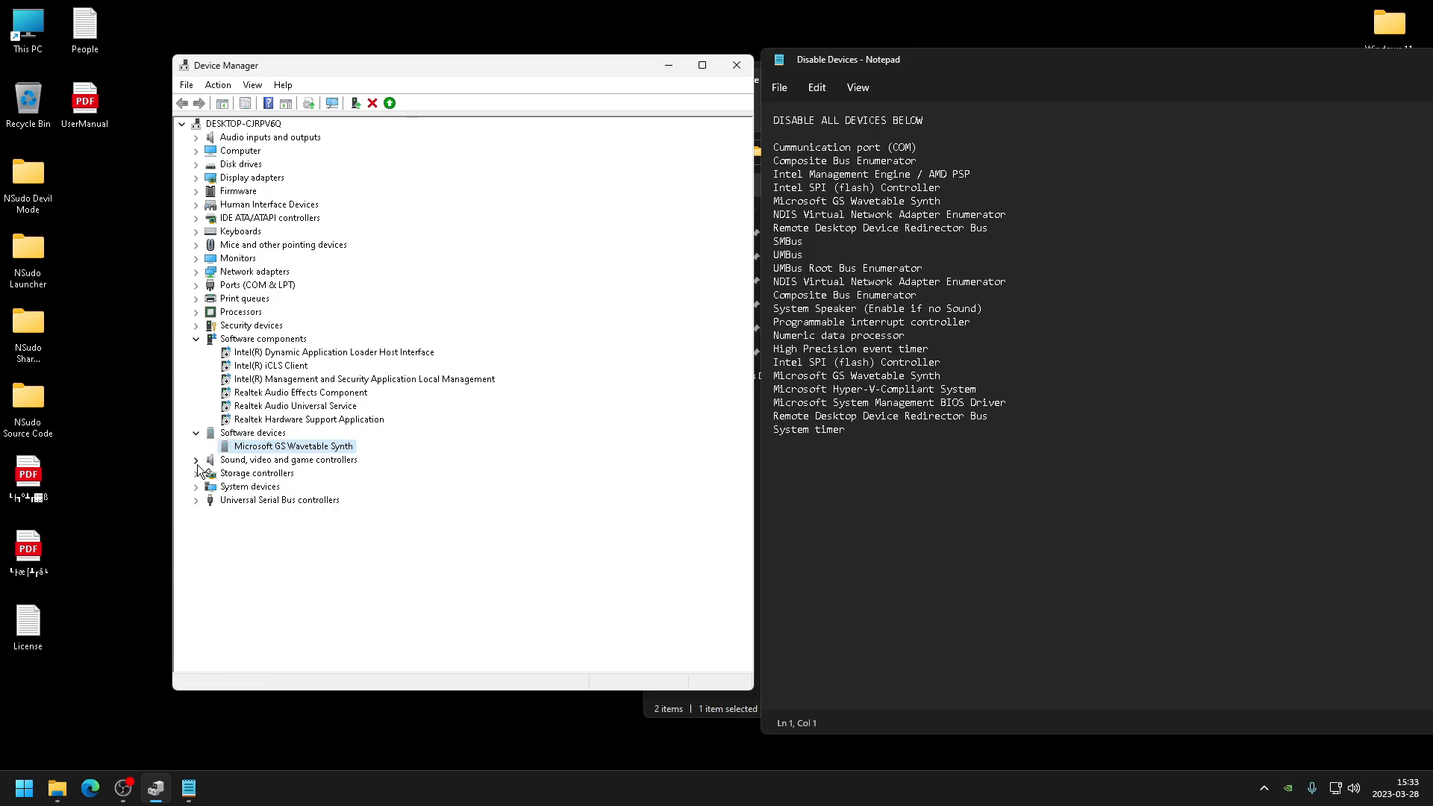
- Expand System devices, Sound, video and game controllers, and Security devices to review their devices
left_click(196, 487)
scroll(239, 451, "up", 2)
scroll(239, 451, "up", 7)
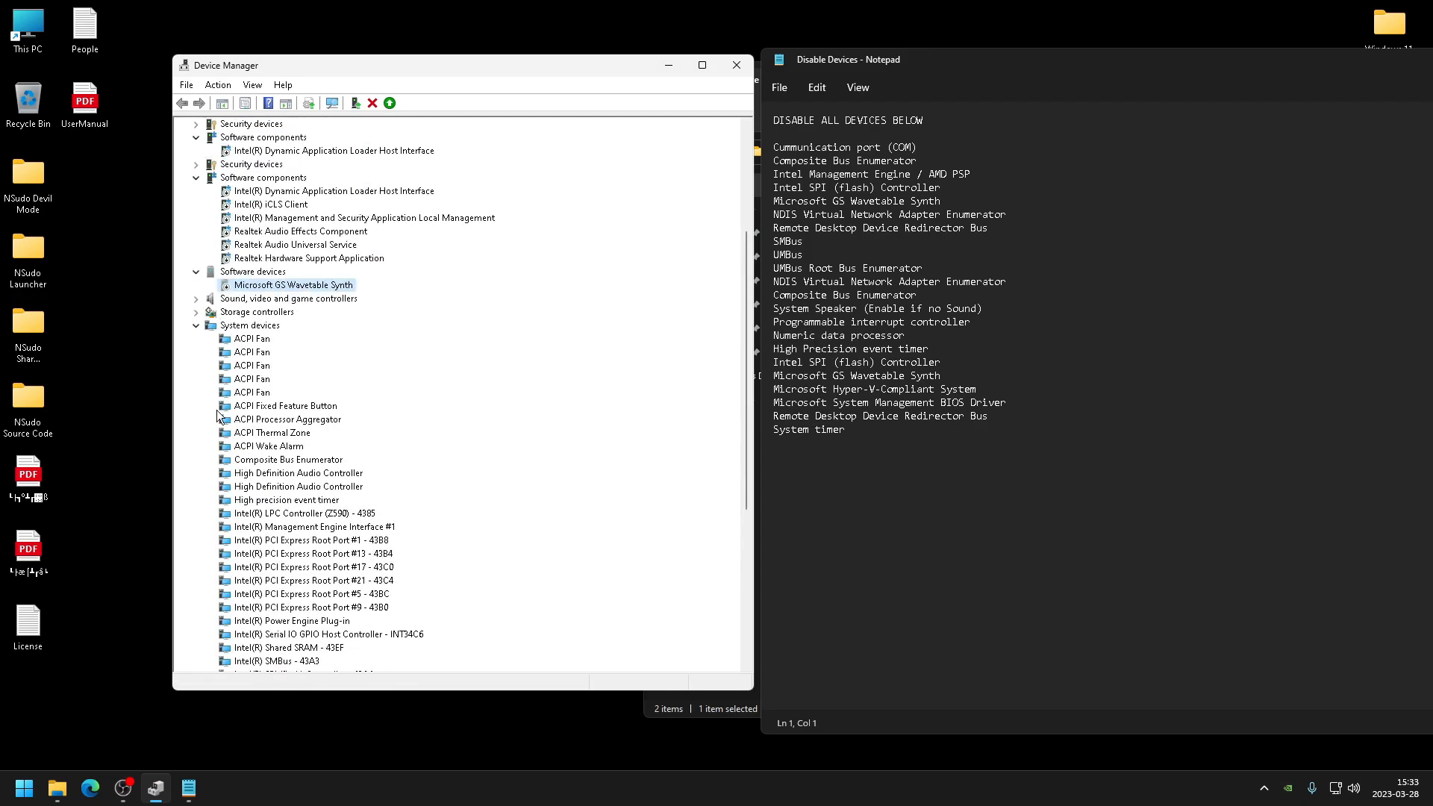
left_click(197, 459)
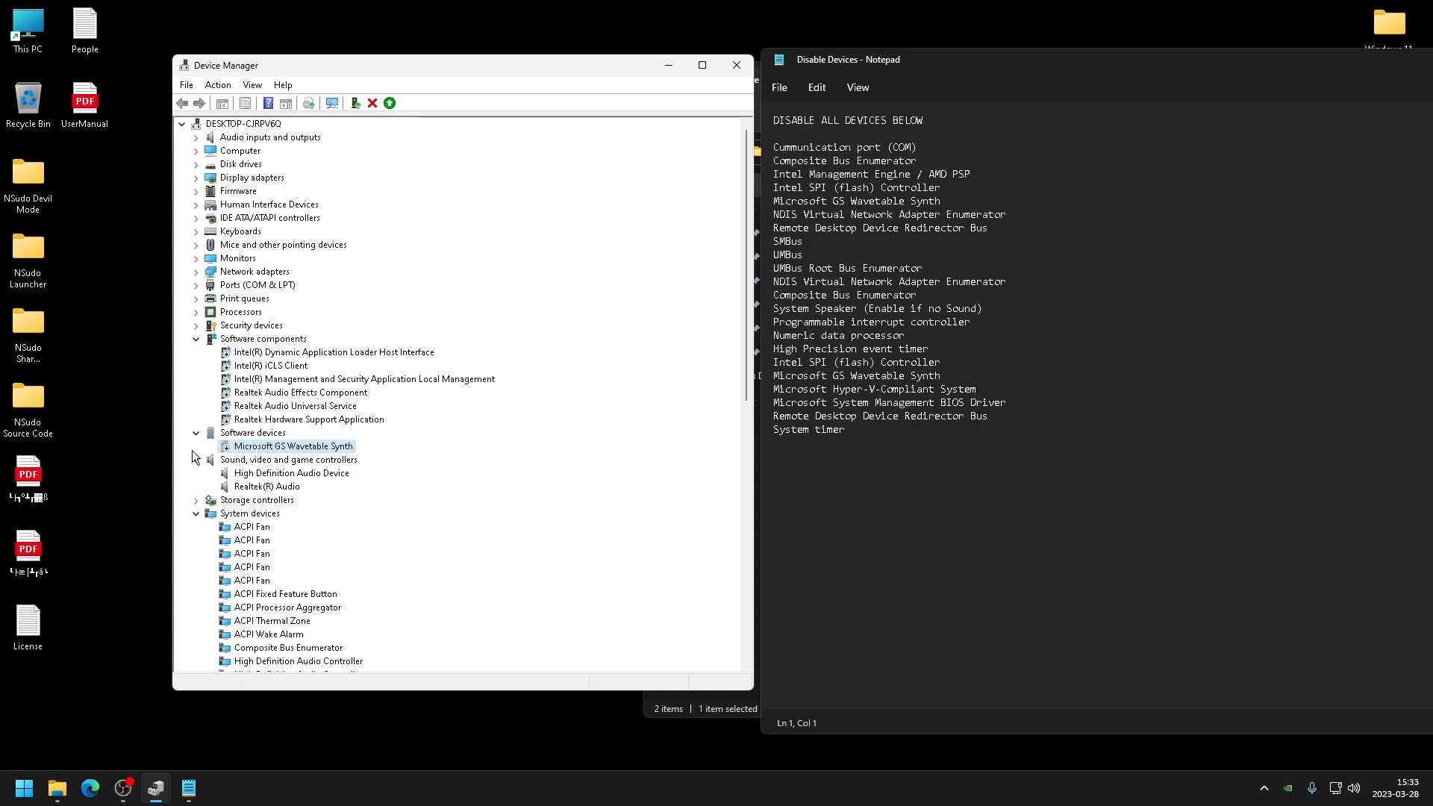
left_click(196, 326)
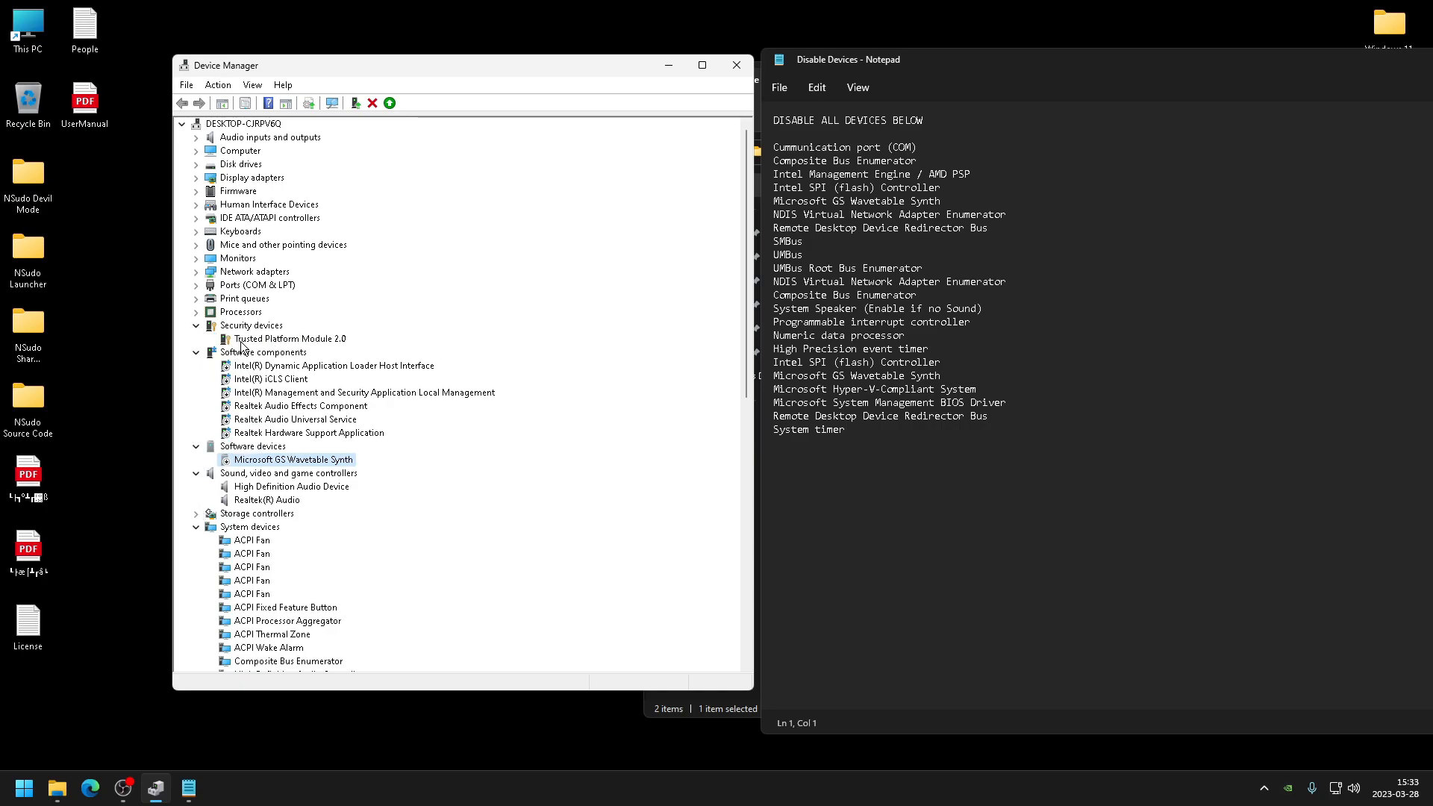
left_click(305, 338)
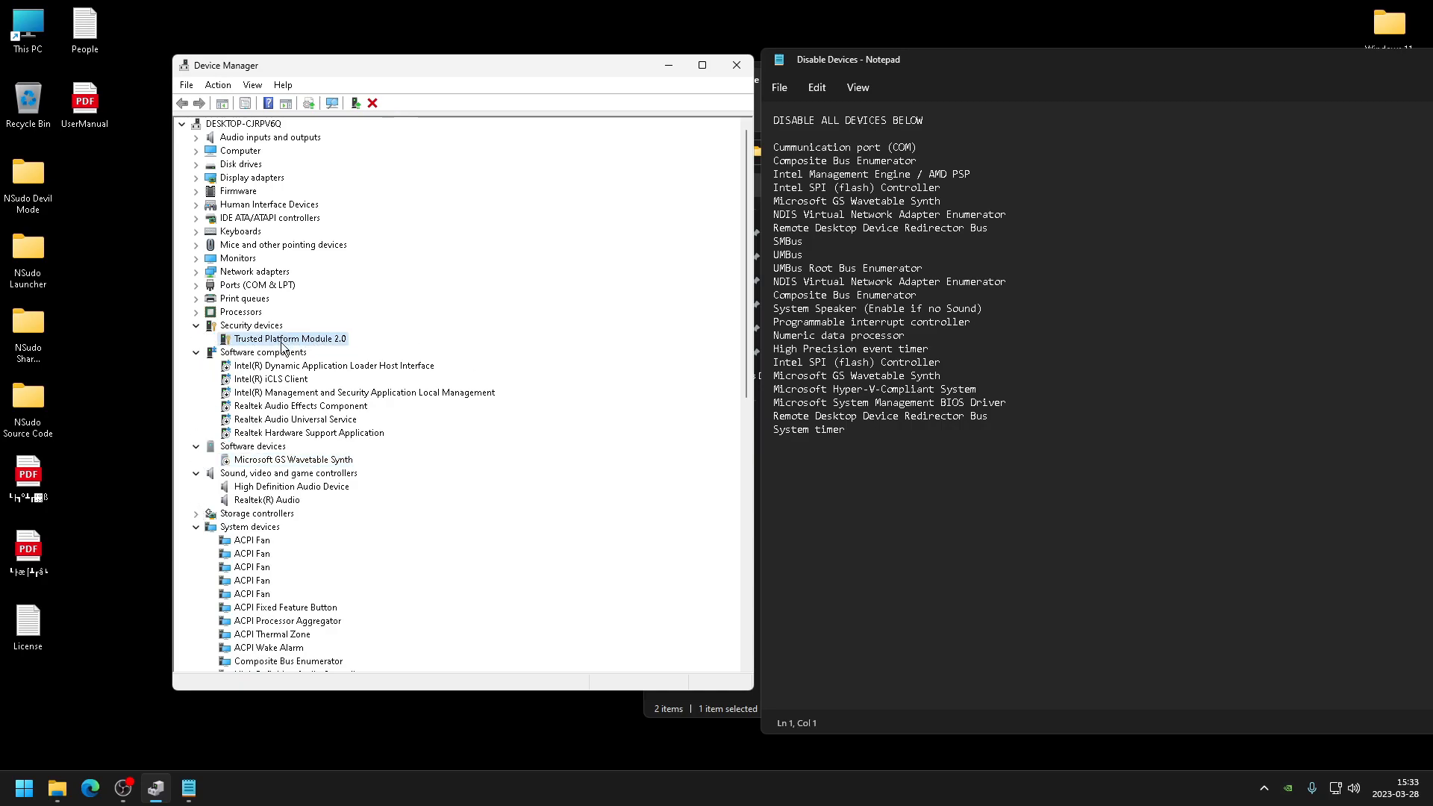
left_click(882, 415)
- Turn off 'Allow this device to wake the computer' in the HID Keyboard Devices' power management settings
left_click(197, 231)
double_click(268, 244)
left_click(458, 239)
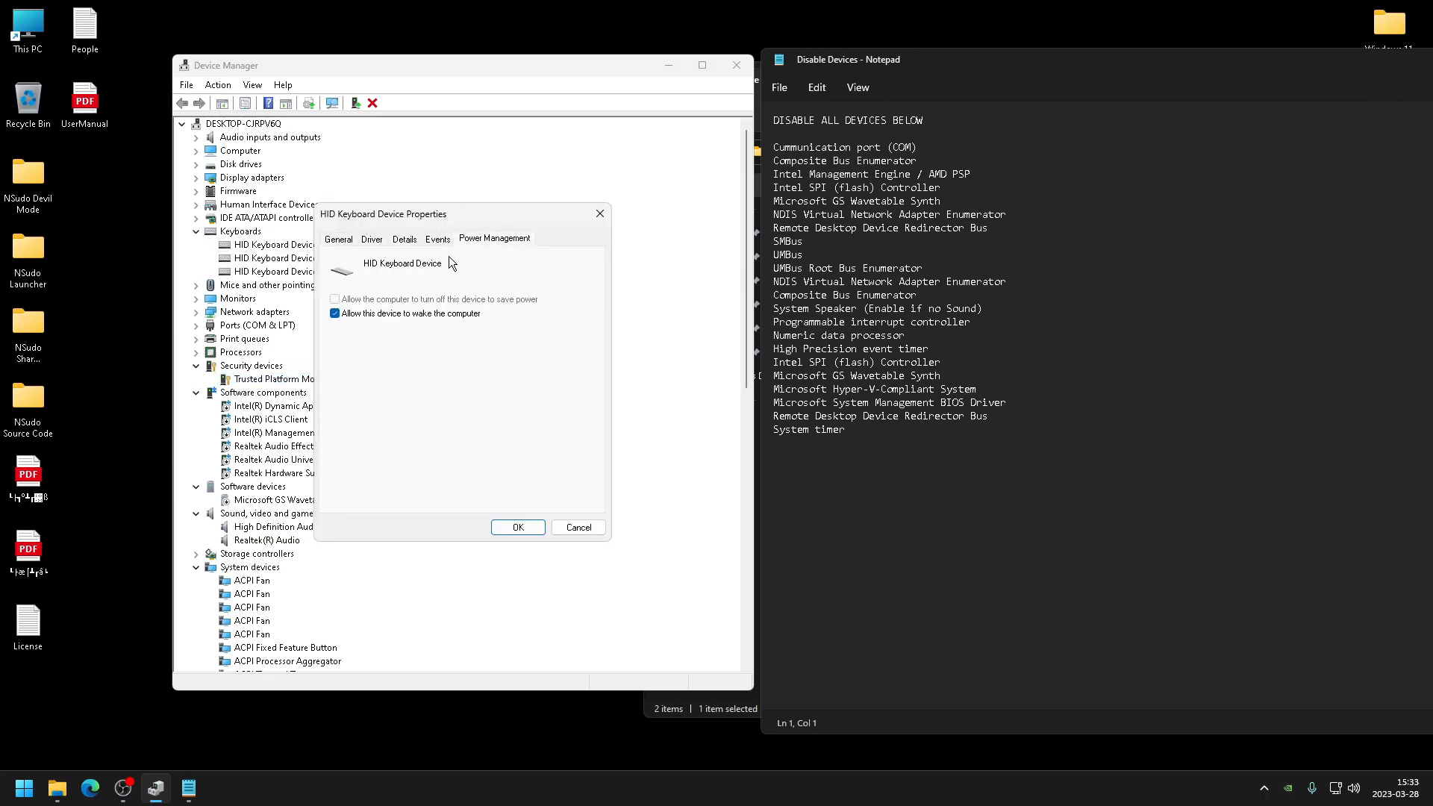
left_click(518, 526)
double_click(273, 258)
left_click(493, 239)
left_click(346, 316)
double_click(268, 270)
left_click(494, 238)
left_click(513, 529)
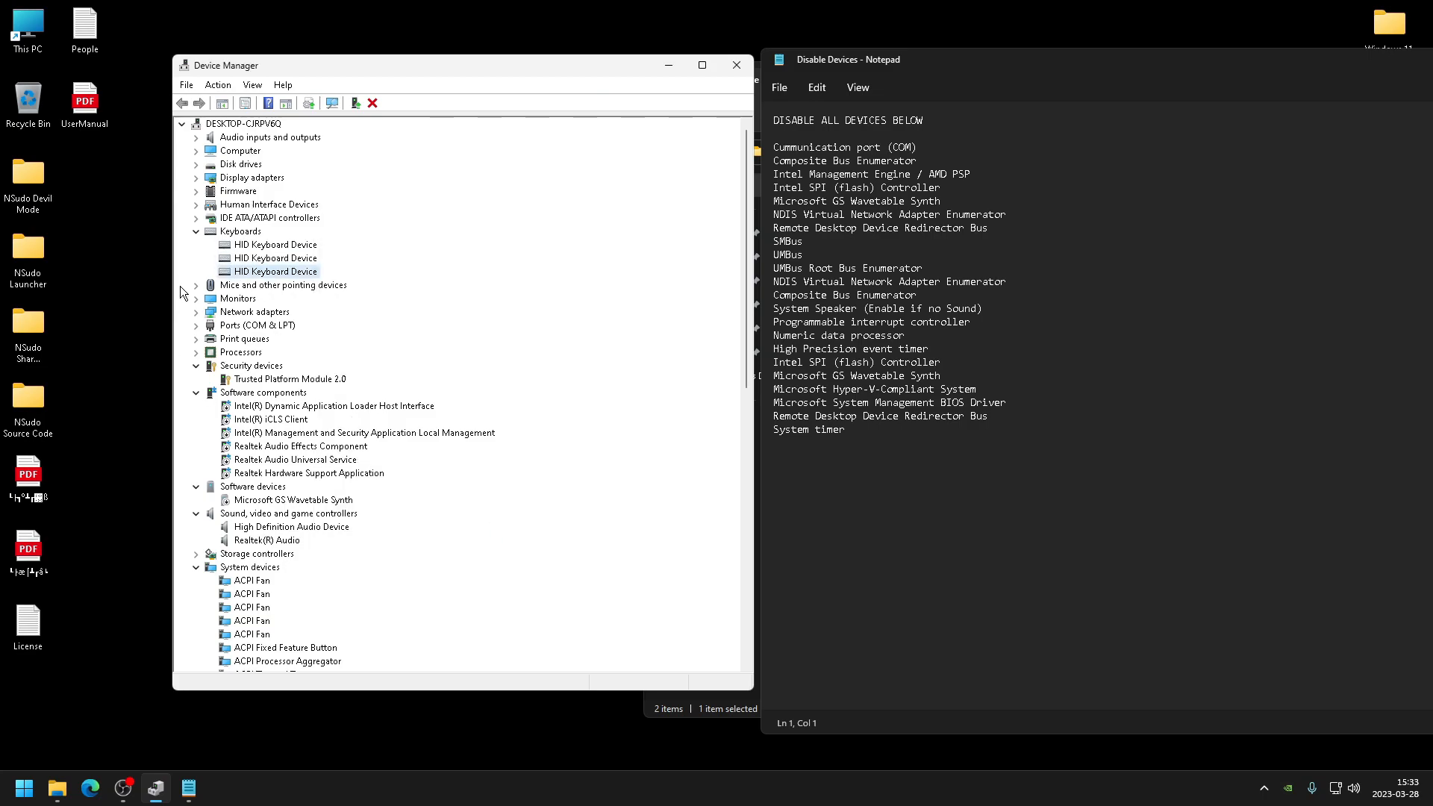
- Open the HID-compliant mouse's power management settings to review them
double_click(261, 285)
double_click(263, 298)
left_click(493, 238)
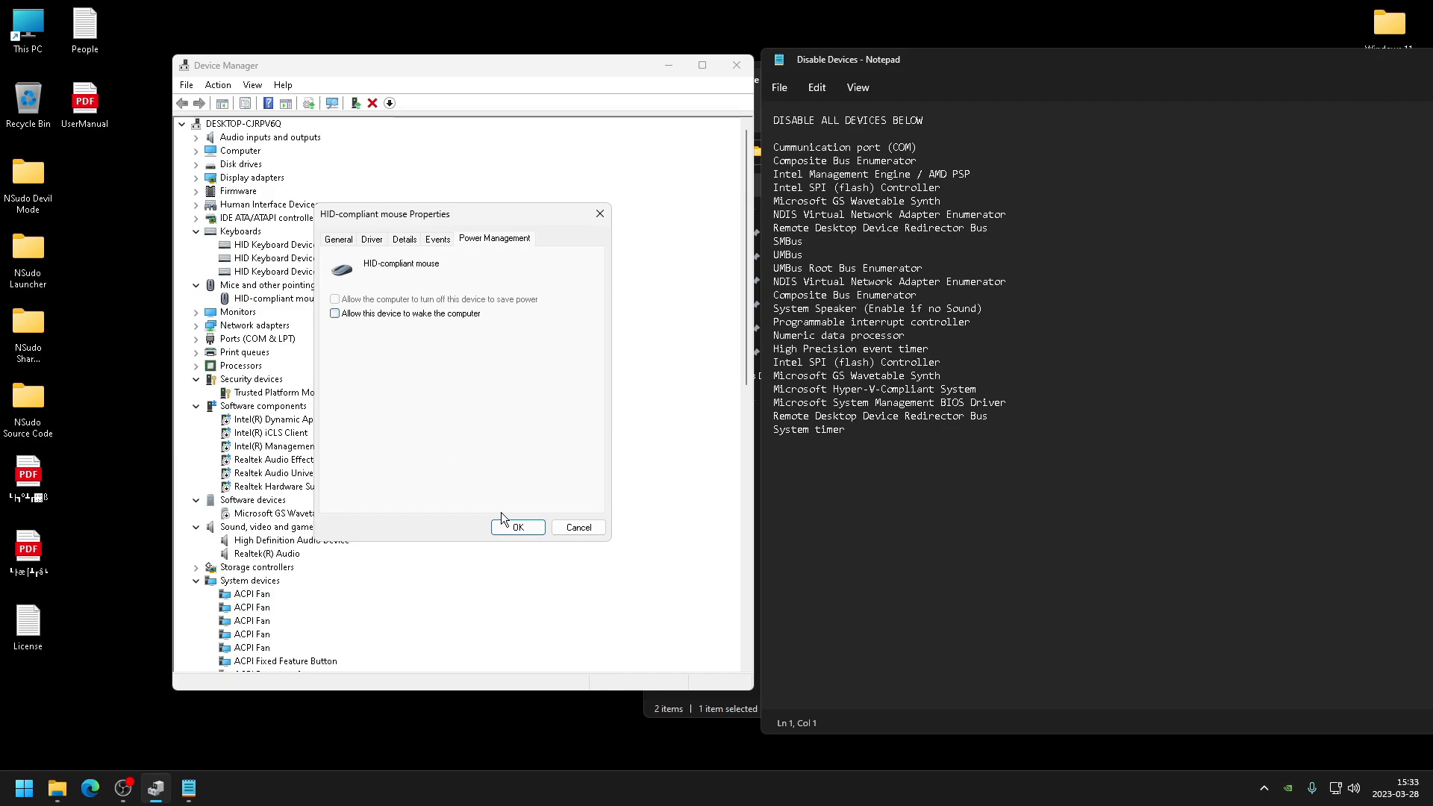
left_click(516, 528)
- Expand Human Interface Devices and clear 'Allow the computer to turn off this device to save power' on the first USB Input Devices
left_click(195, 205)
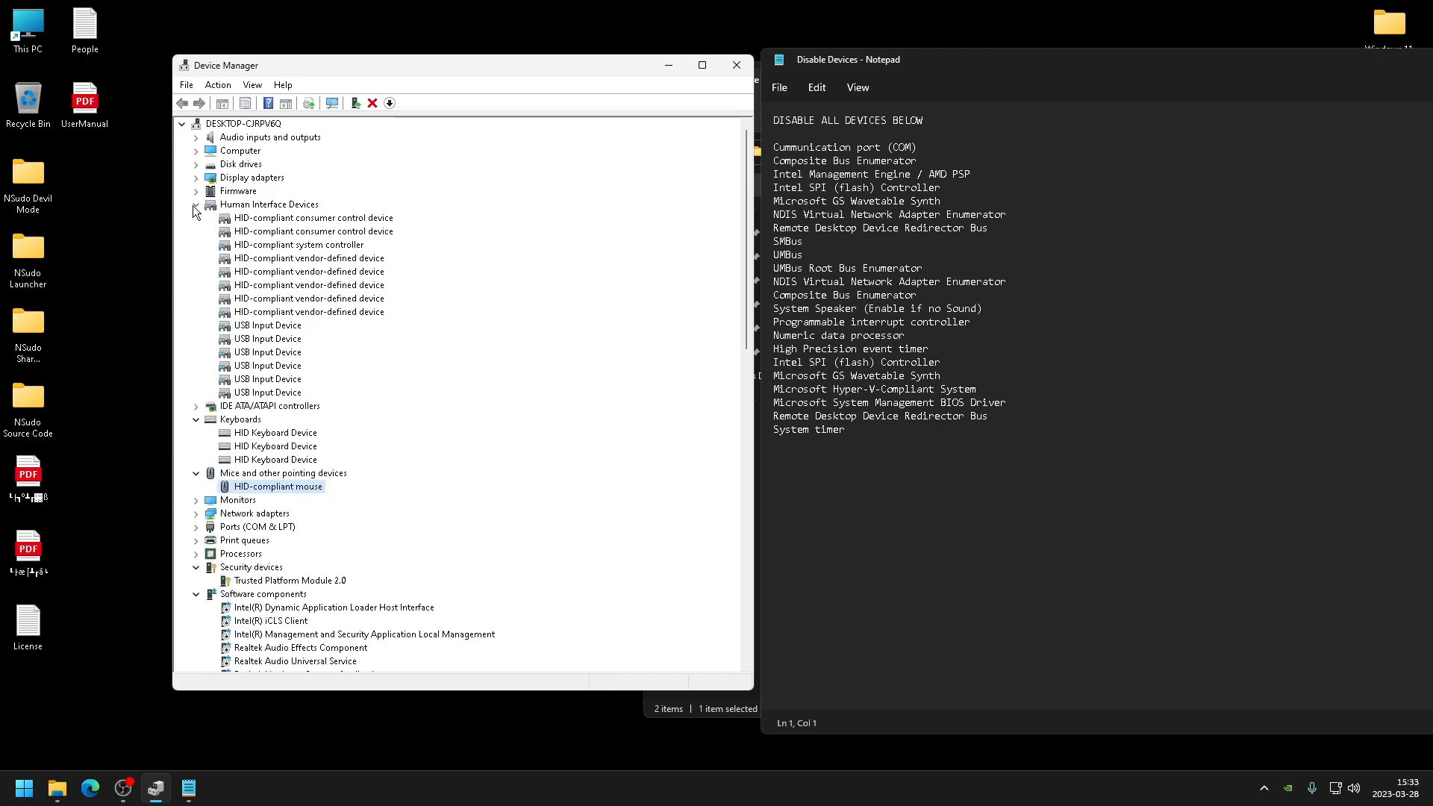
double_click(296, 365)
left_click(508, 238)
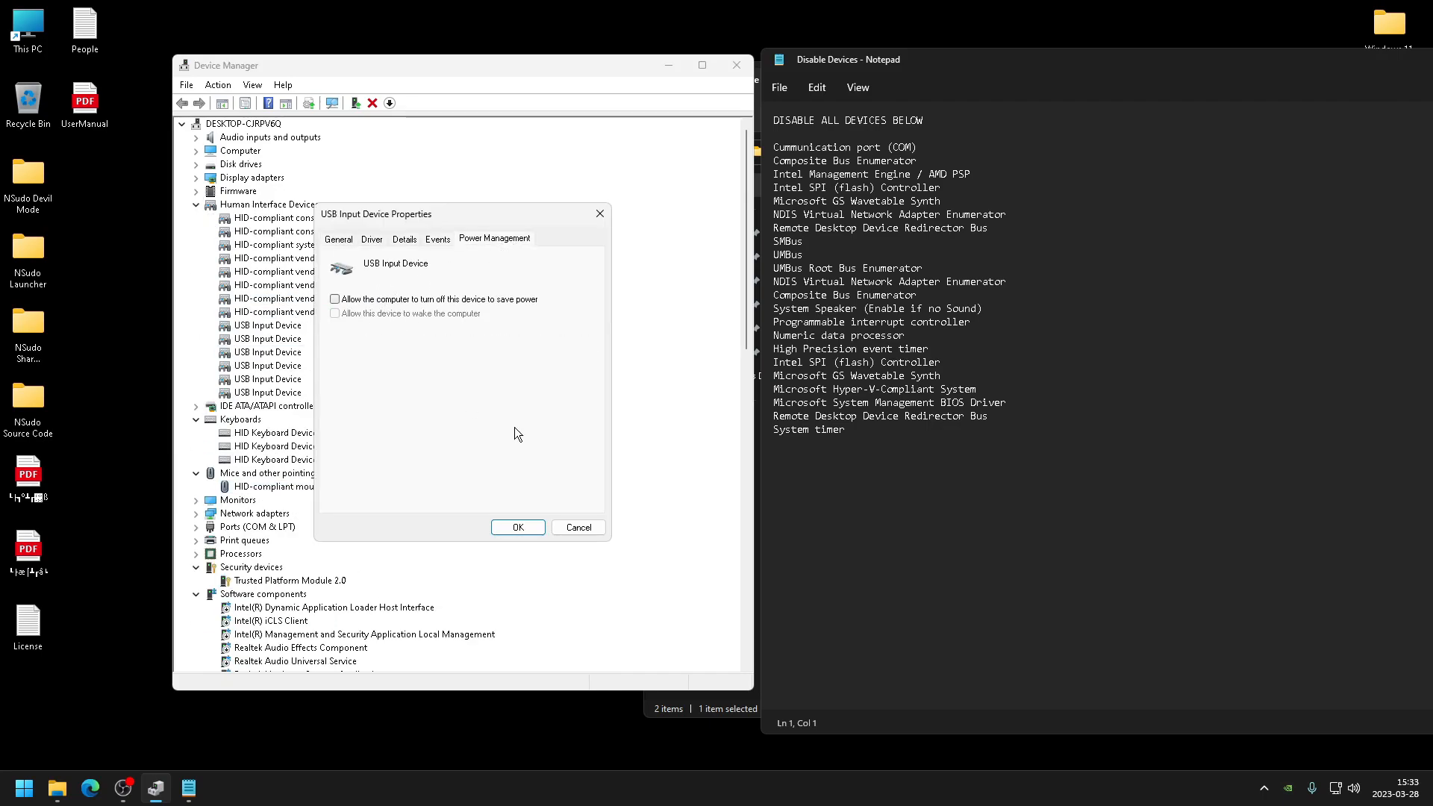
left_click(518, 527)
double_click(267, 325)
left_click(495, 238)
left_click(518, 527)
double_click(274, 365)
left_click(518, 527)
double_click(267, 352)
left_click(494, 238)
left_click(606, 215)
double_click(268, 339)
left_click(495, 238)
left_click(335, 299)
left_click(518, 528)
- Clear the power-saving turn-off option on the remaining USB Input Devices
double_click(267, 365)
left_click(495, 238)
left_click(517, 528)
double_click(267, 379)
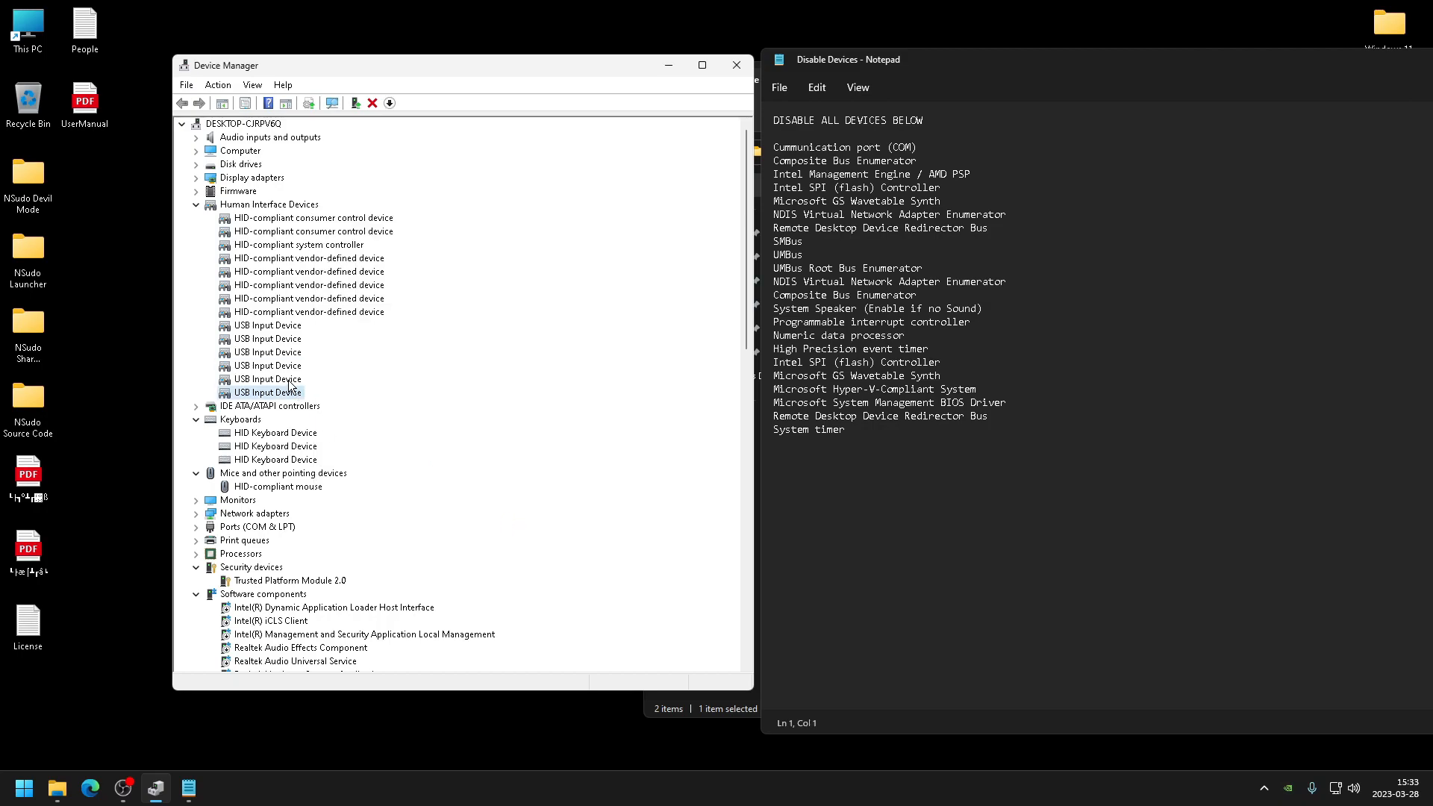
left_click(495, 238)
left_click(335, 299)
left_click(517, 528)
double_click(267, 392)
left_click(495, 238)
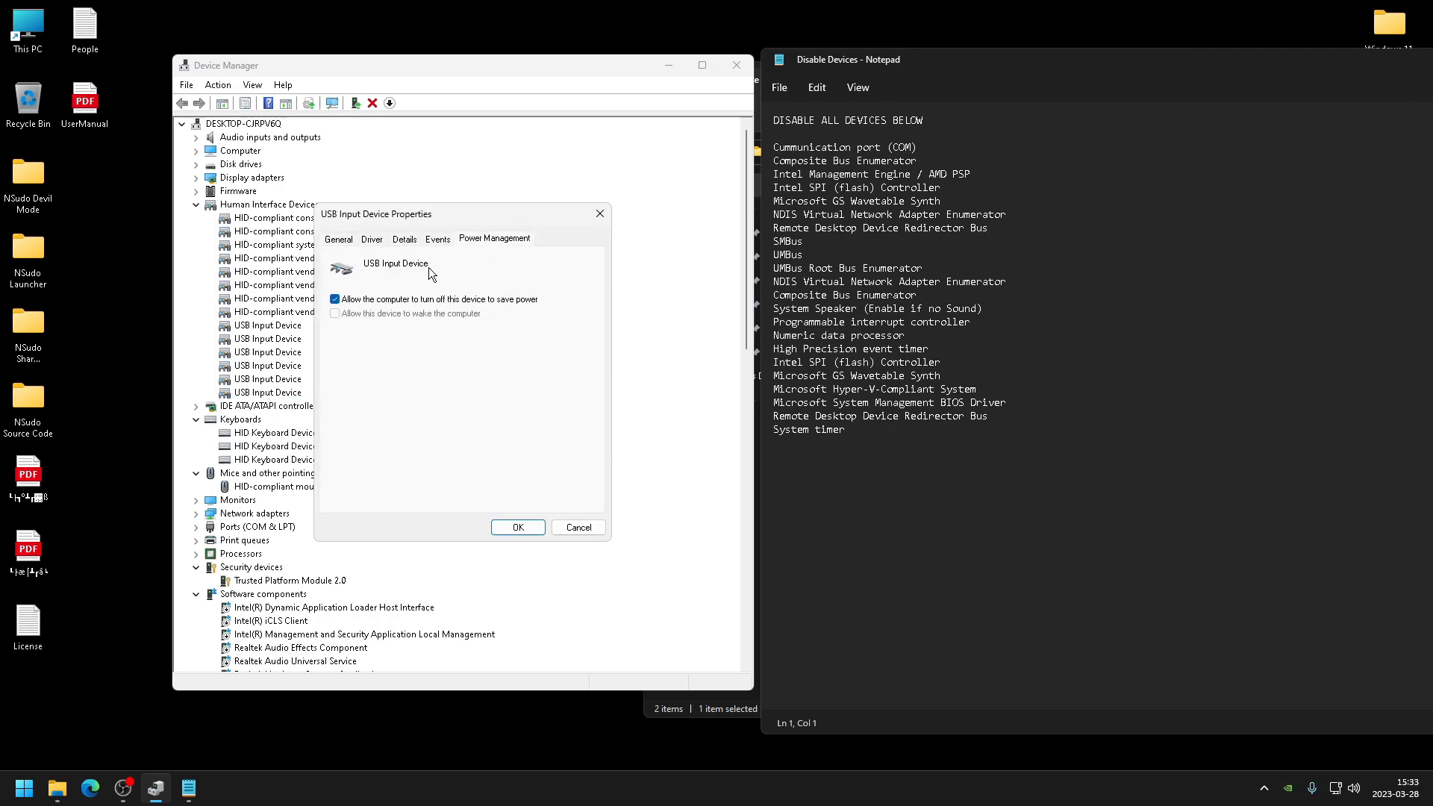
left_click(518, 528)
- Reopen the HID-compliant mouse's power management settings to review them
left_click(256, 436)
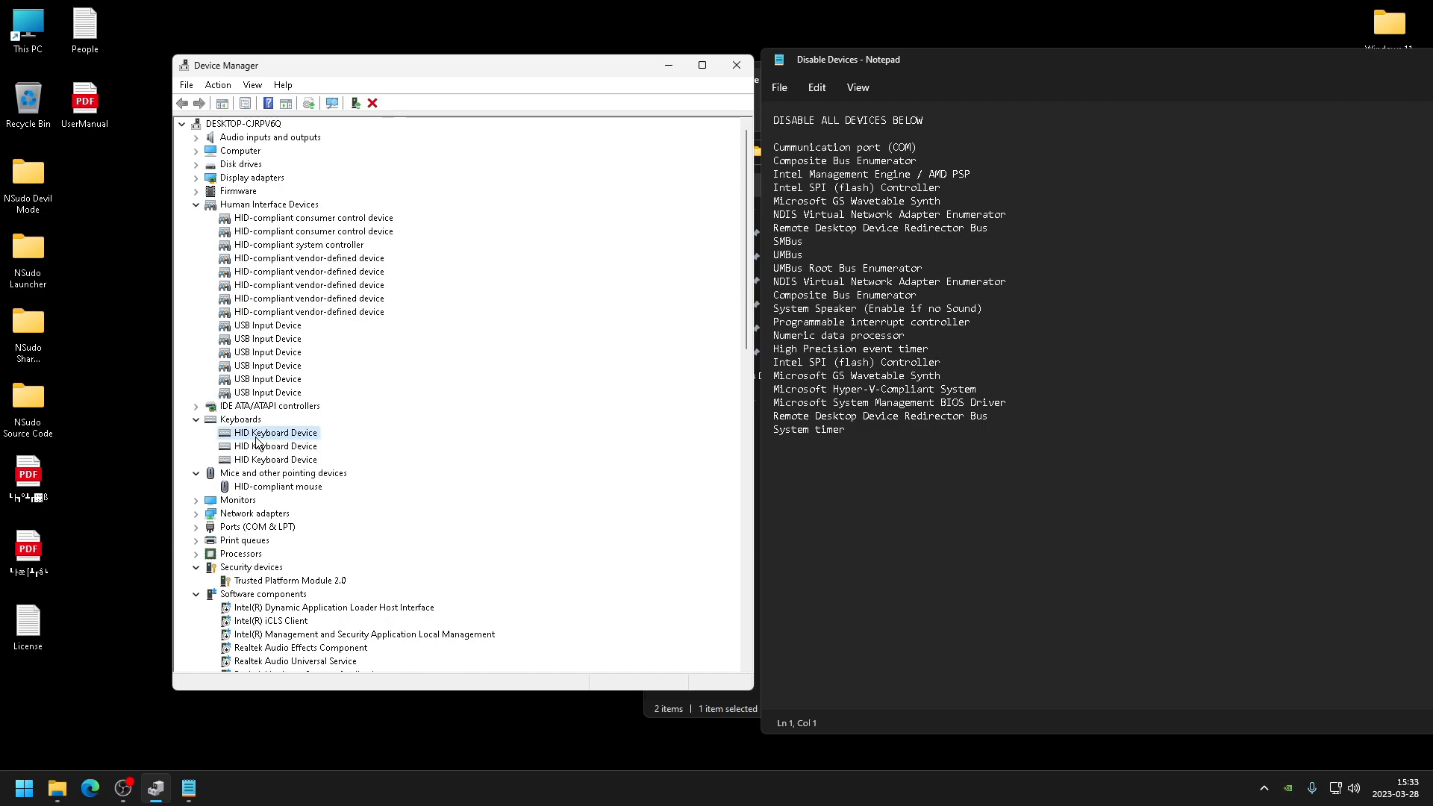
double_click(254, 487)
left_click(499, 239)
left_click(518, 528)
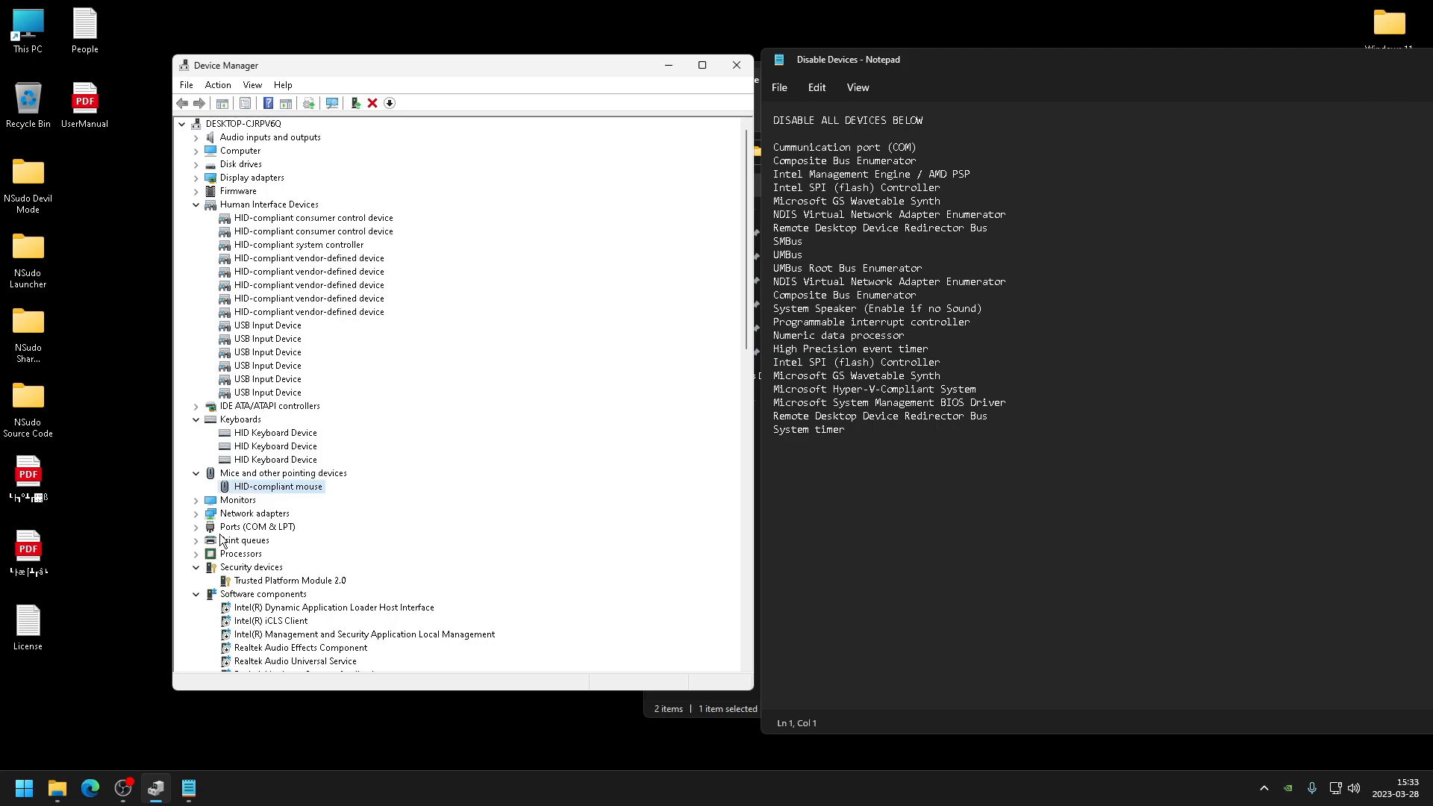
- Expand Ports (COM & LPT) and disable Communications Port (COM1)
left_click(196, 528)
right_click(254, 541)
left_click(328, 567)
left_click(752, 406)
- Expand Print queues and disable Root Print Queue
left_click(196, 554)
right_click(265, 567)
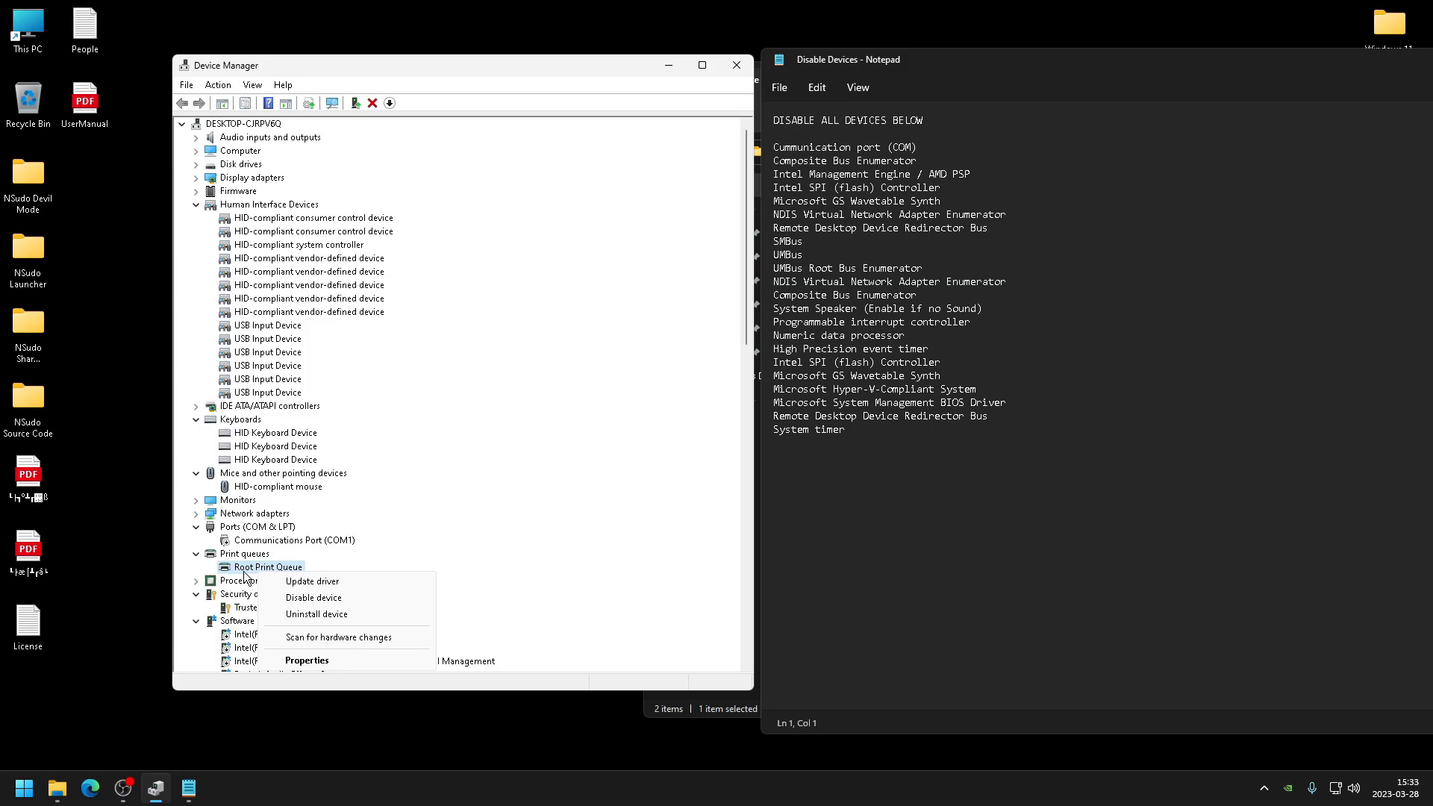
left_click(328, 593)
left_click(750, 408)
- Disable UMBus Root Bus Enumerator under System devices, declining the restart
scroll(387, 384, "down", 15)
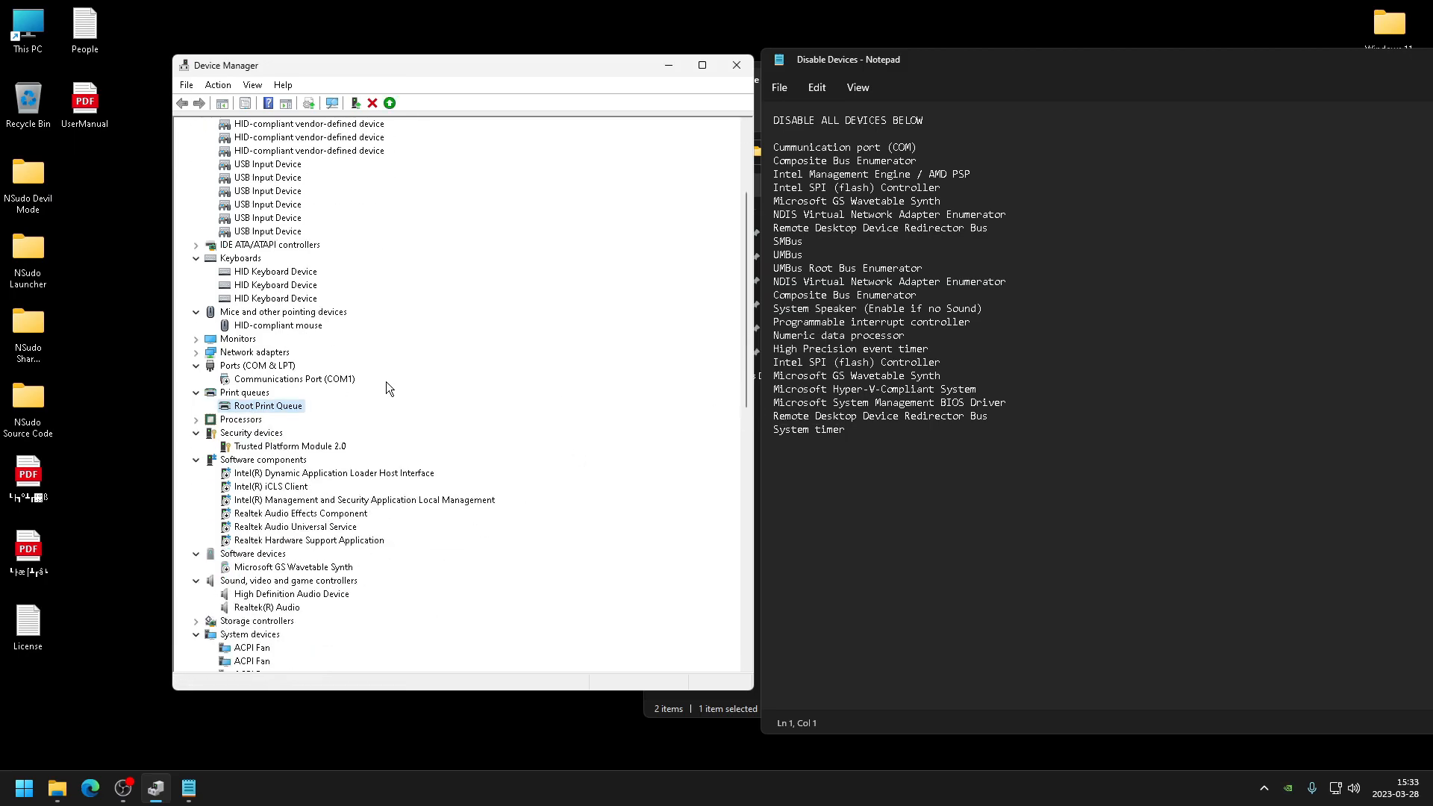
scroll(365, 488, "down", 6)
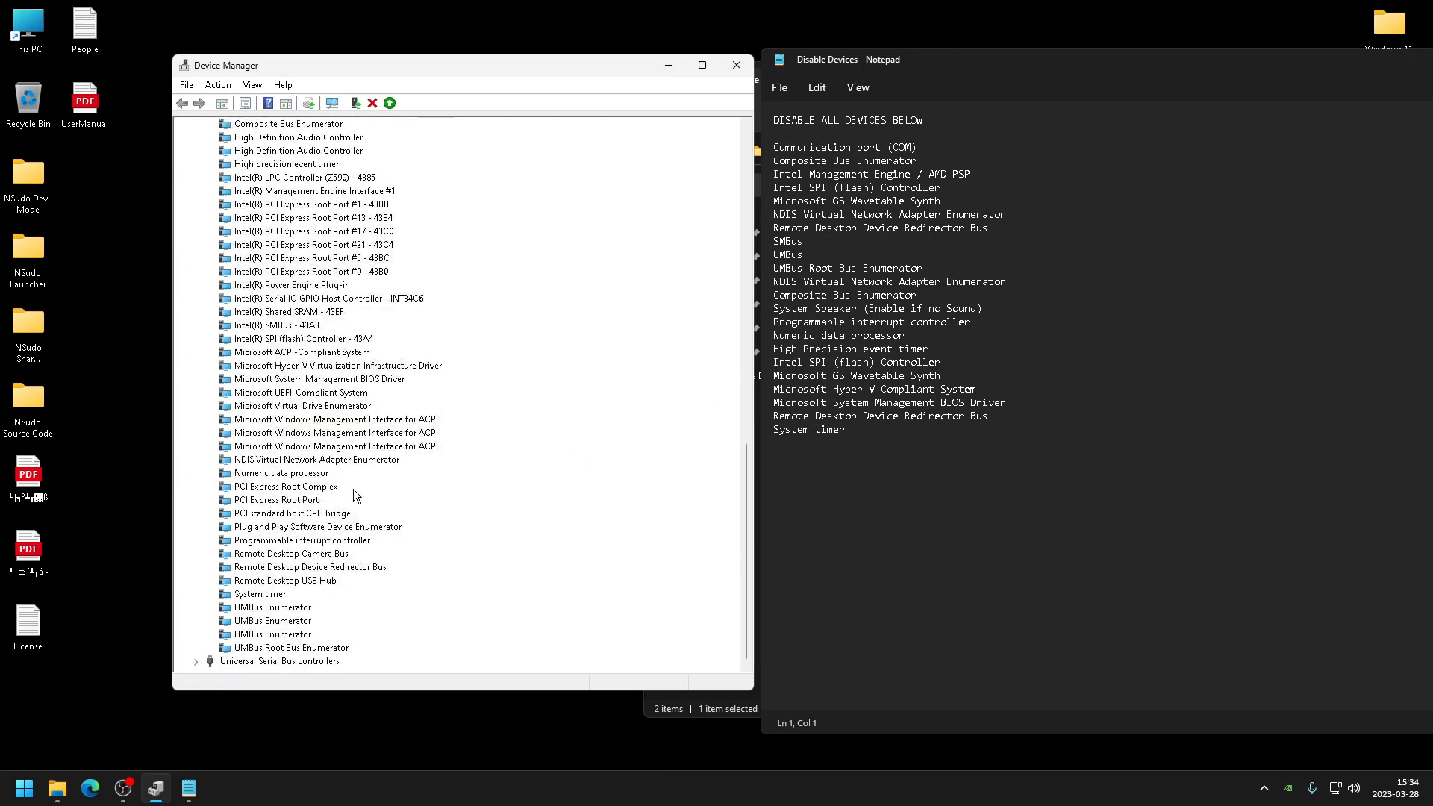
right_click(291, 648)
left_click(356, 672)
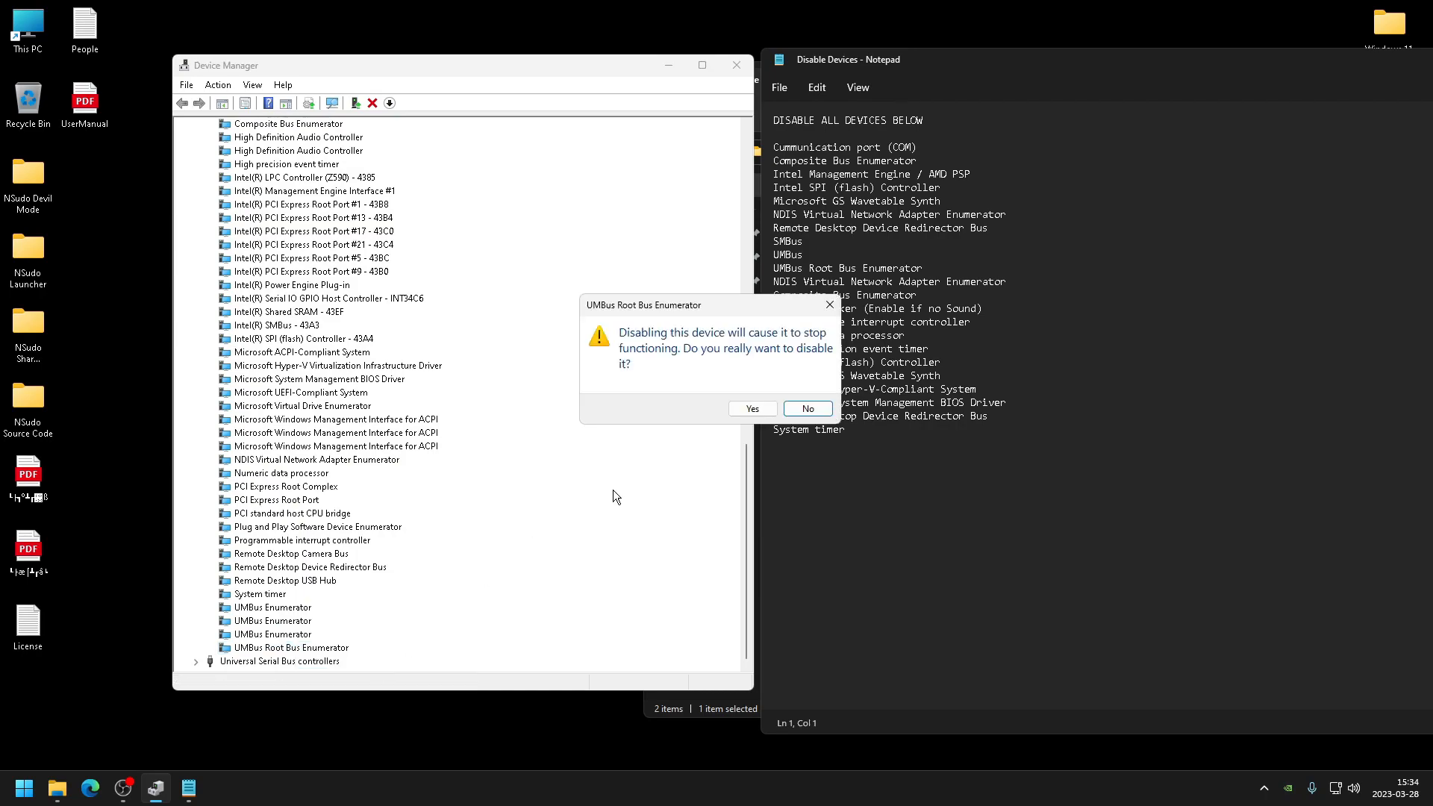
left_click(750, 411)
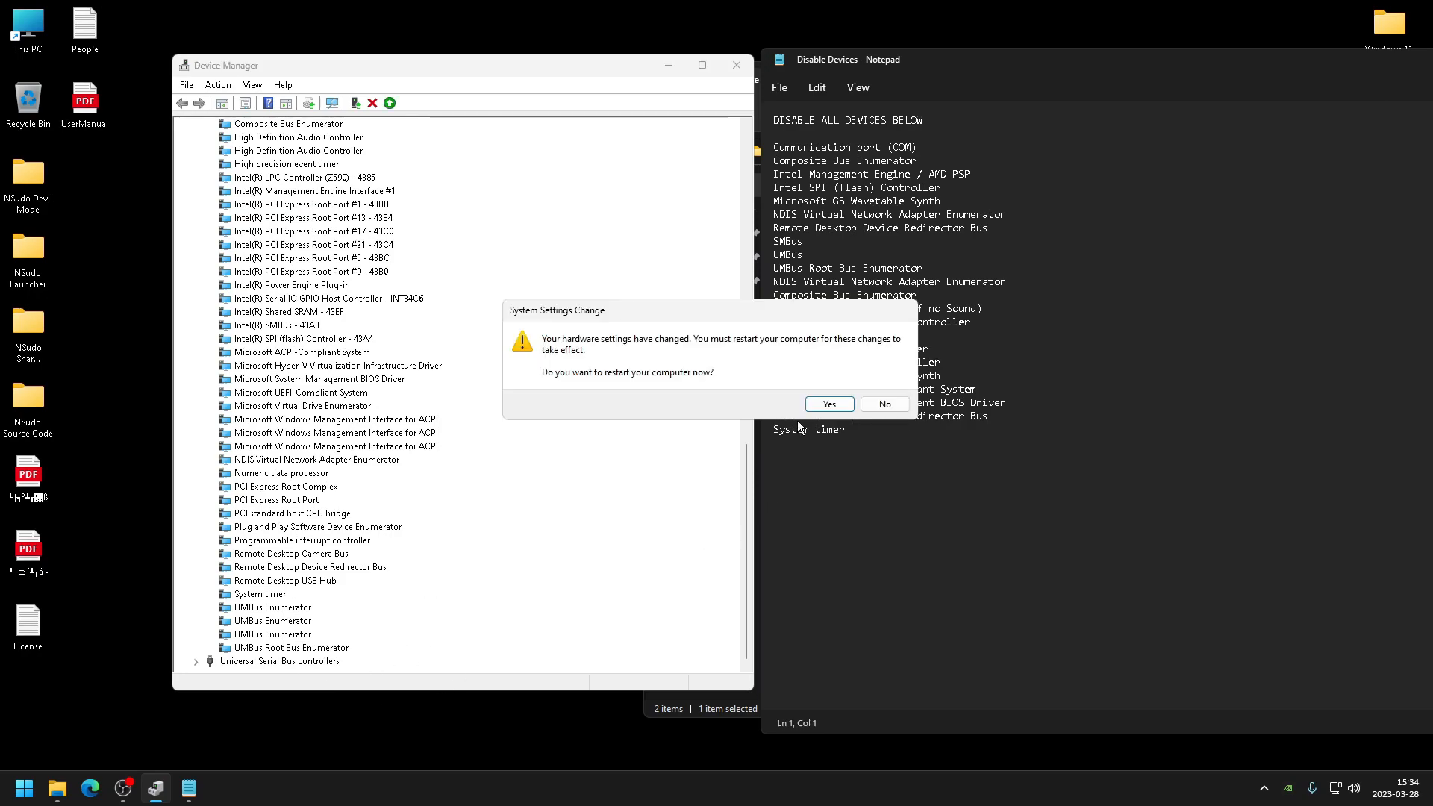
left_click(886, 408)
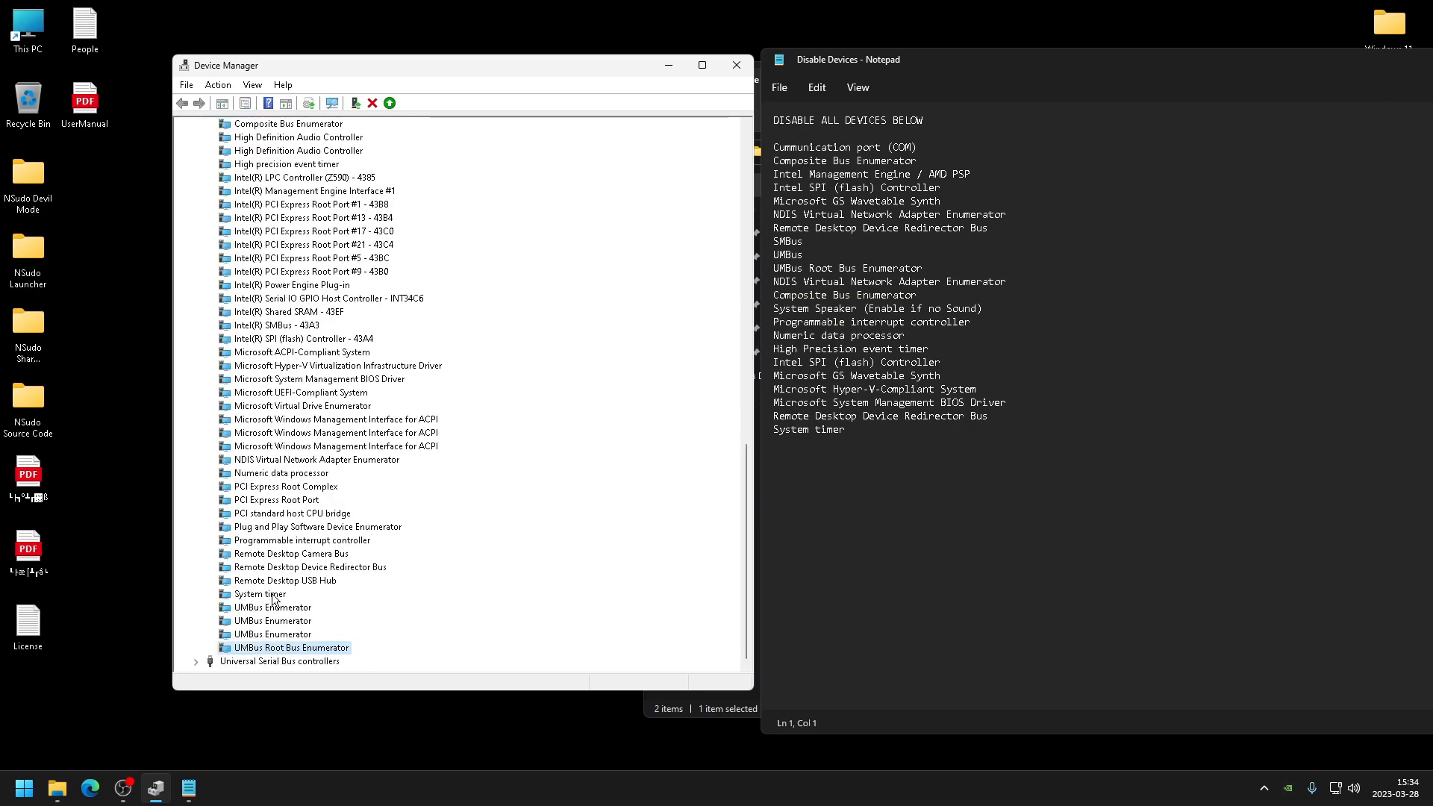
- Disable the System timer device
right_click(276, 596)
left_click(322, 623)
key("Return")
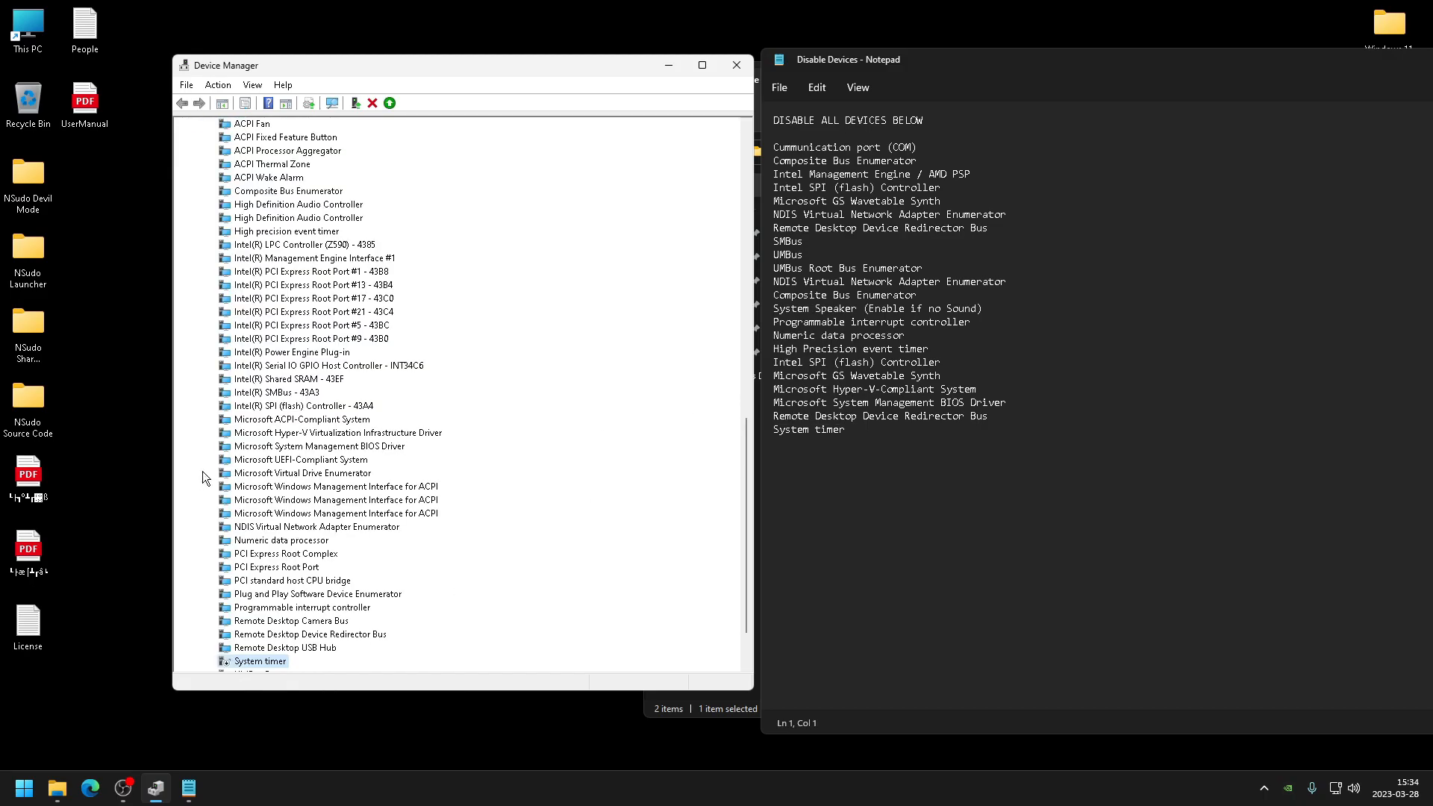
- Disable the High precision event timer under System devices
scroll(296, 438, "up", 7)
right_click(305, 513)
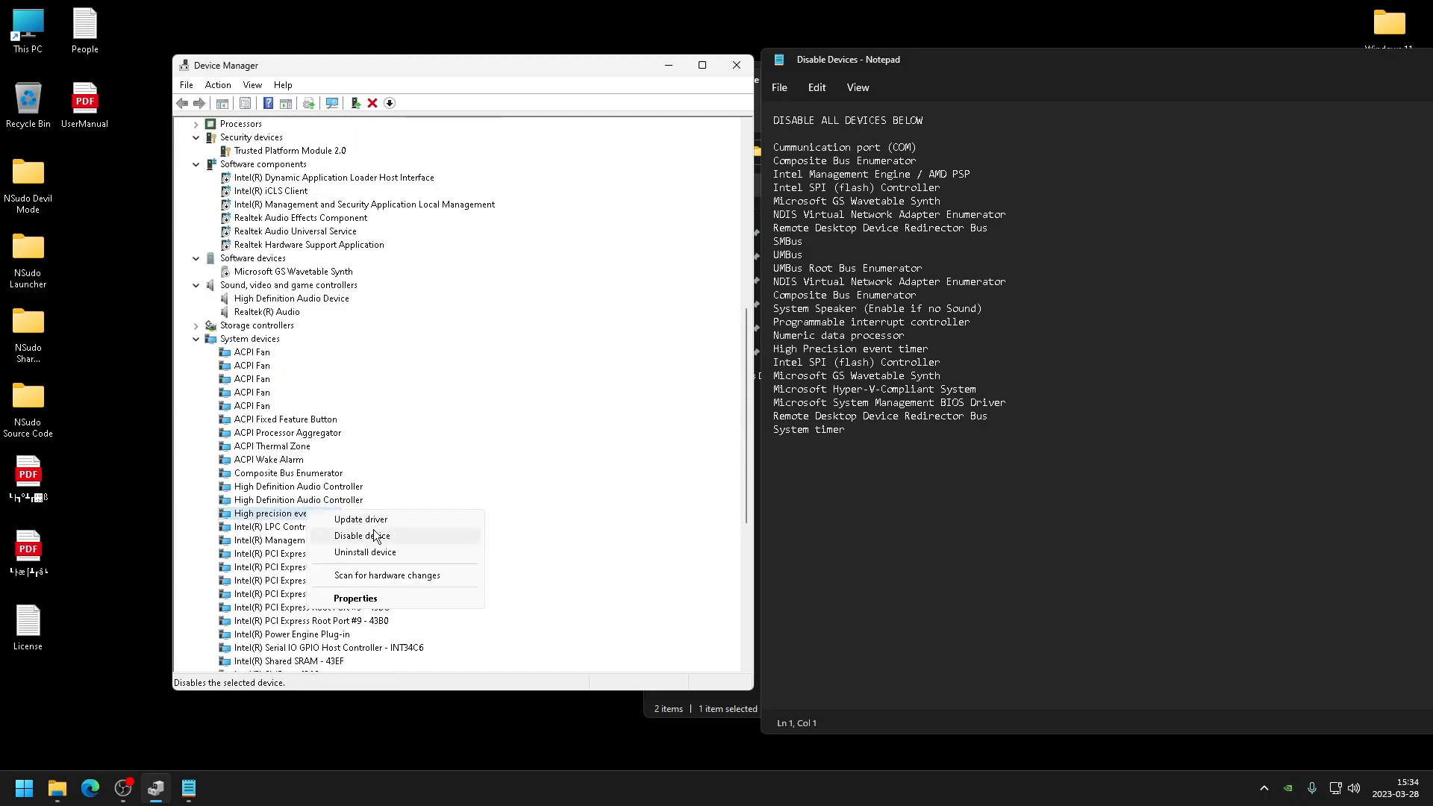
left_click(373, 541)
left_click(744, 415)
scroll(331, 585, "down", 3)
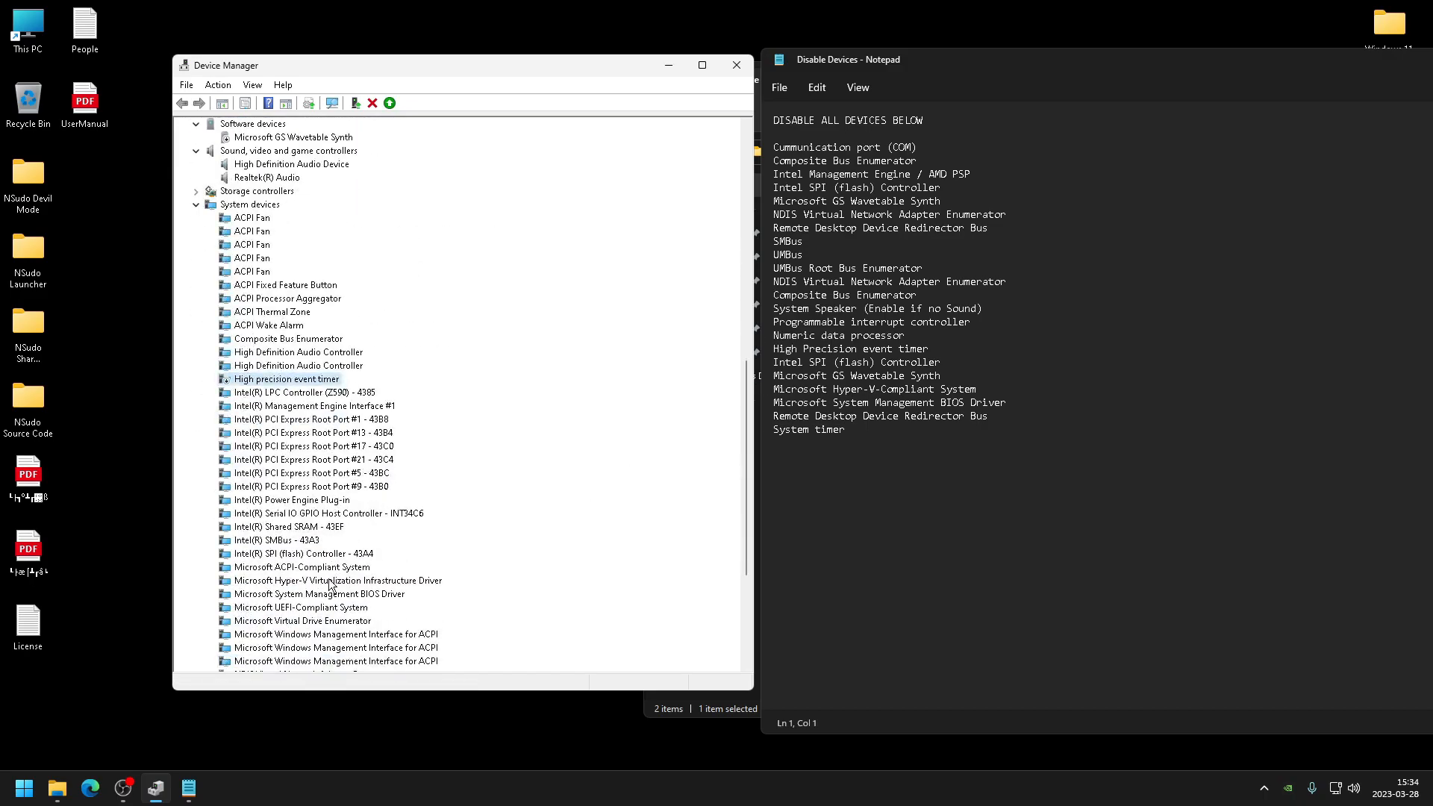
- Disable the Intel(R) SPI (flash) Controller - 43A4 under System devices
right_click(302, 560)
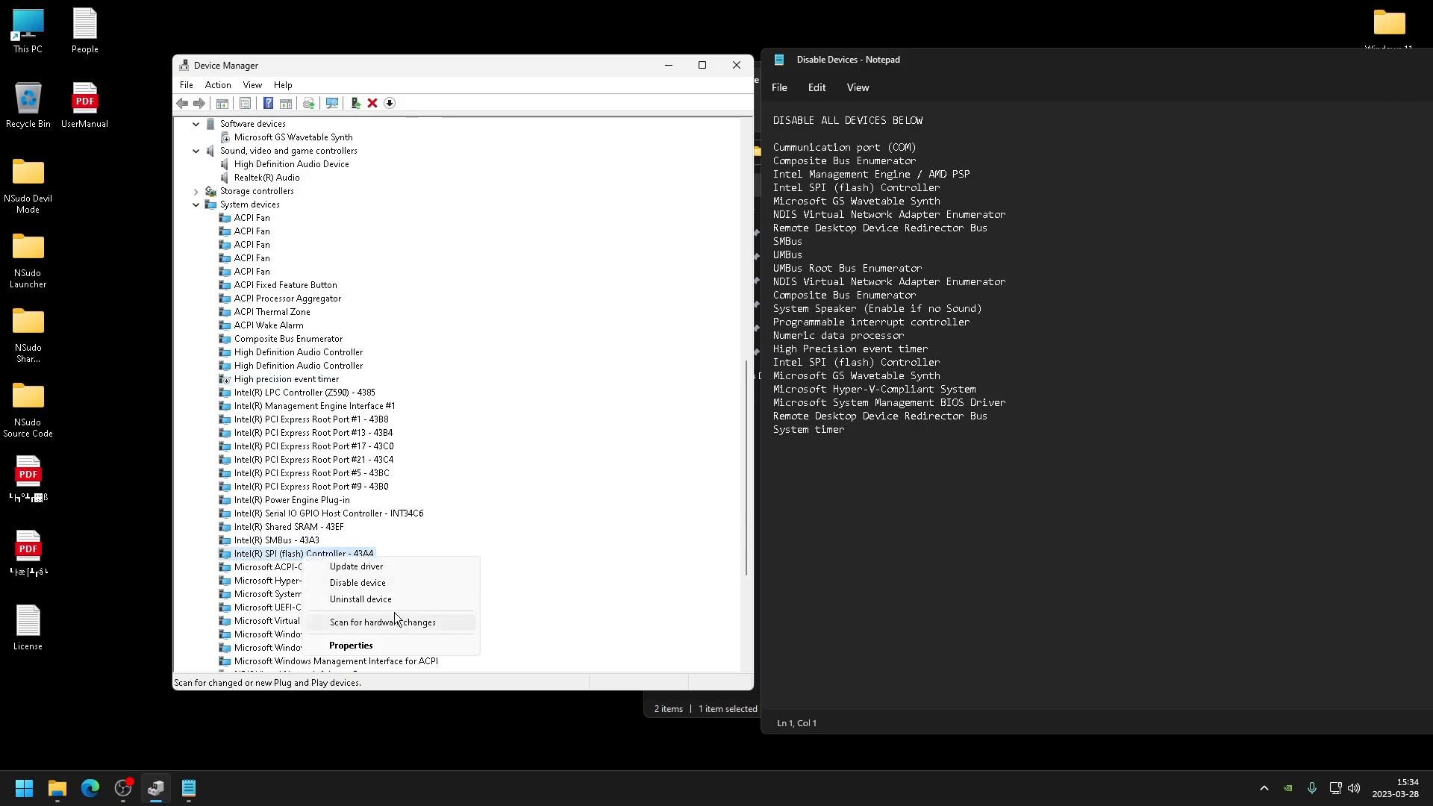
left_click(373, 586)
left_click(752, 408)
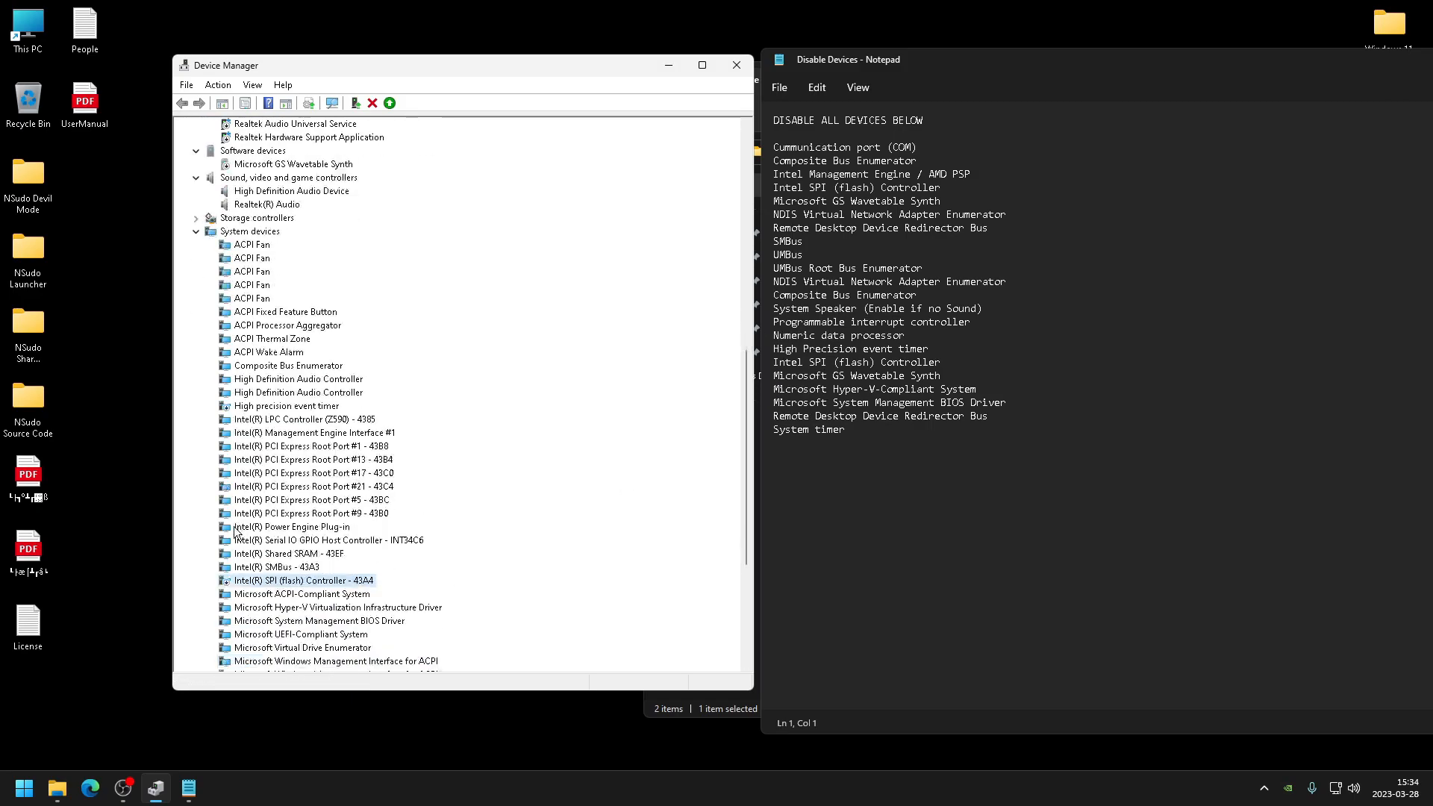
left_click(271, 568)
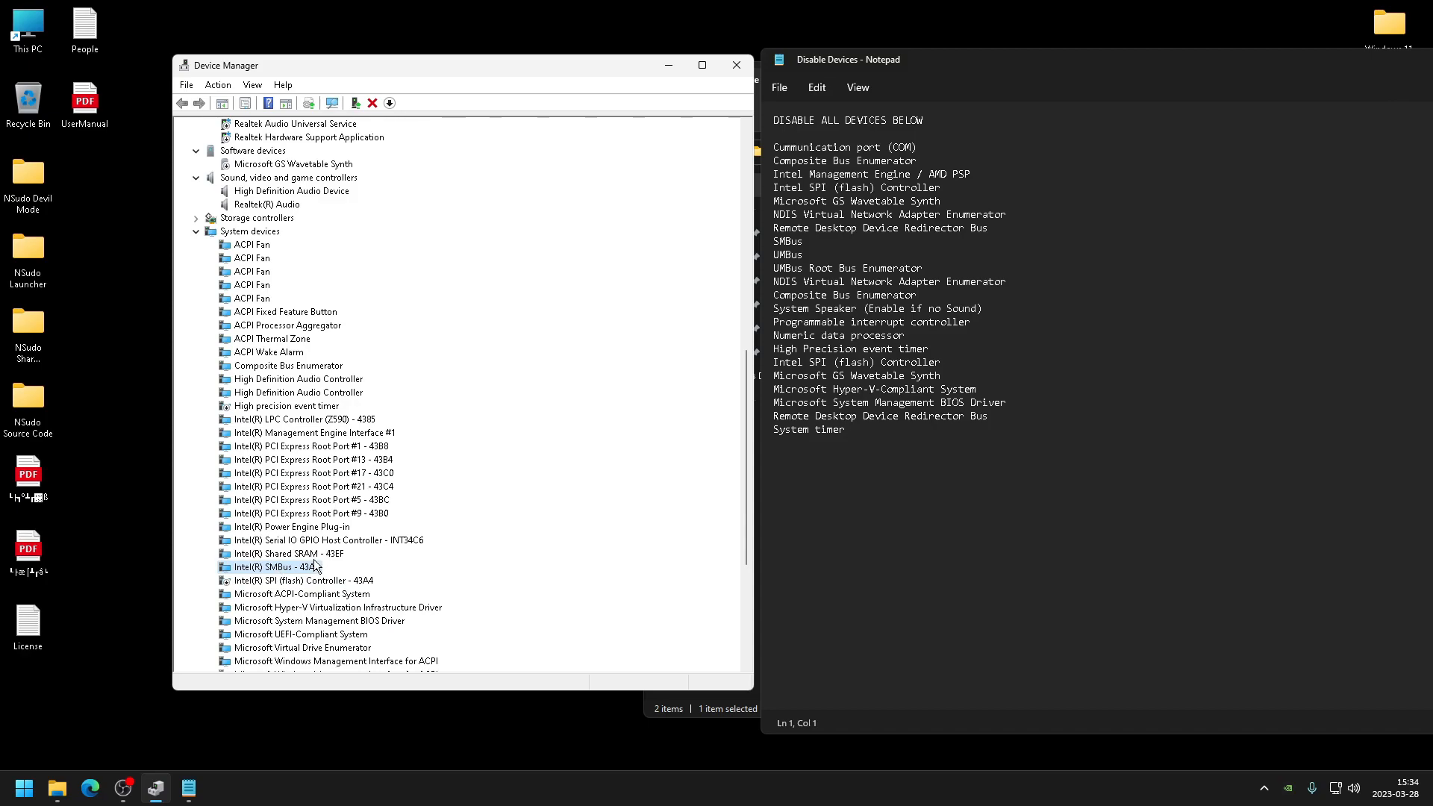
left_click_drag(867, 160, 934, 447)
left_click(933, 456)
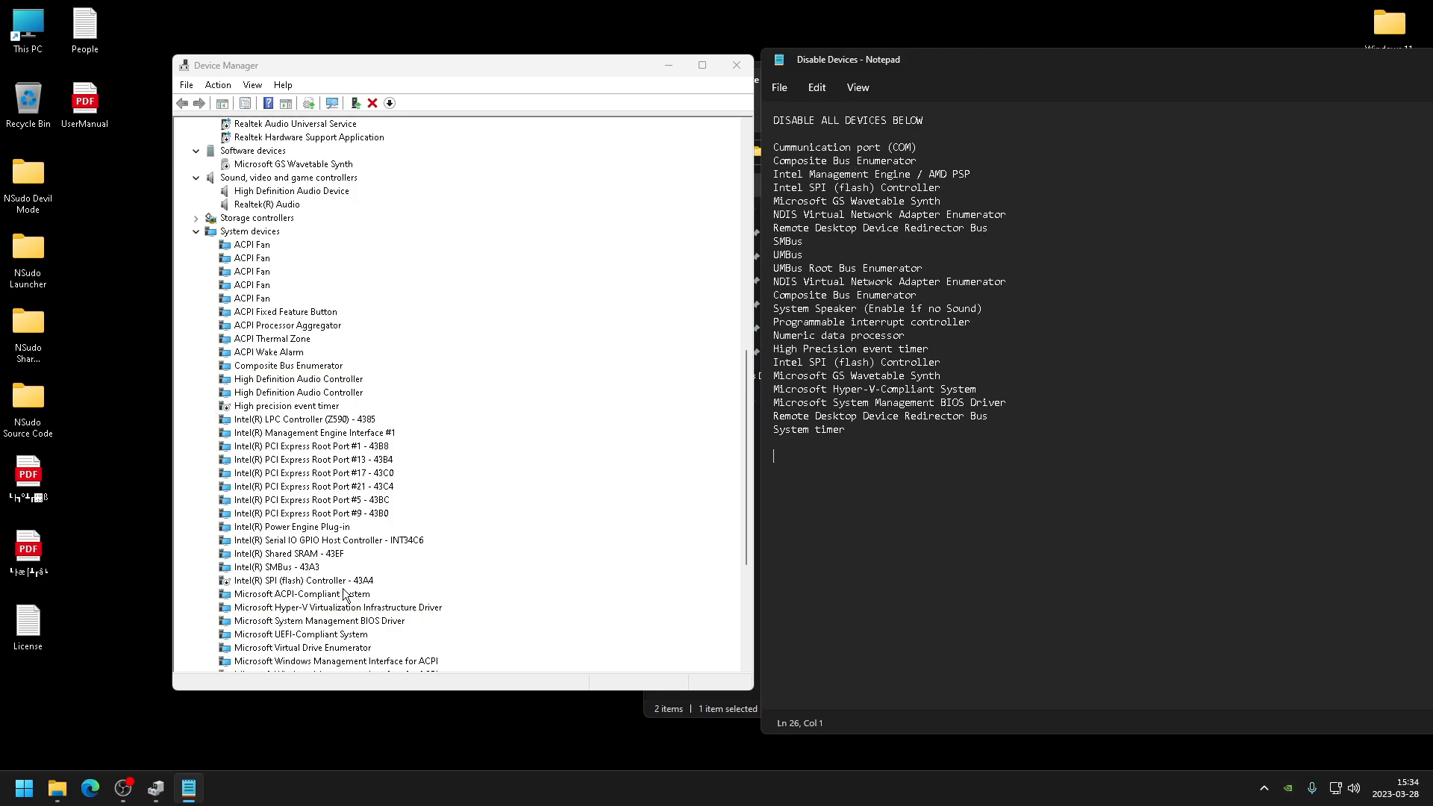
- Disable the Microsoft System Management BIOS Driver under System devices
left_click(351, 618)
scroll(281, 536, "down", 2)
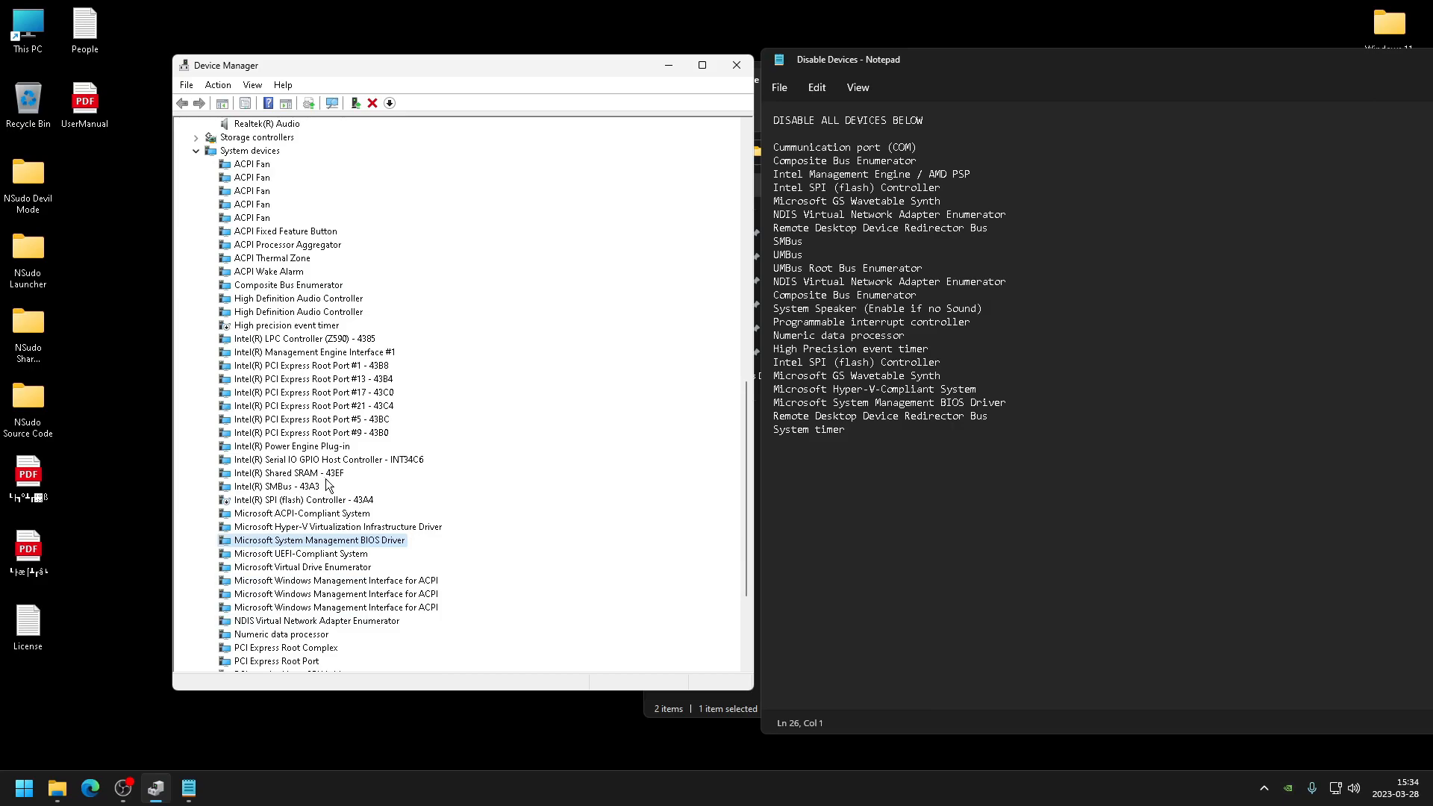
right_click(337, 545)
left_click(380, 567)
left_click(706, 442)
- Disable the Programmable interrupt controller under System devices
scroll(351, 579, "down", 2)
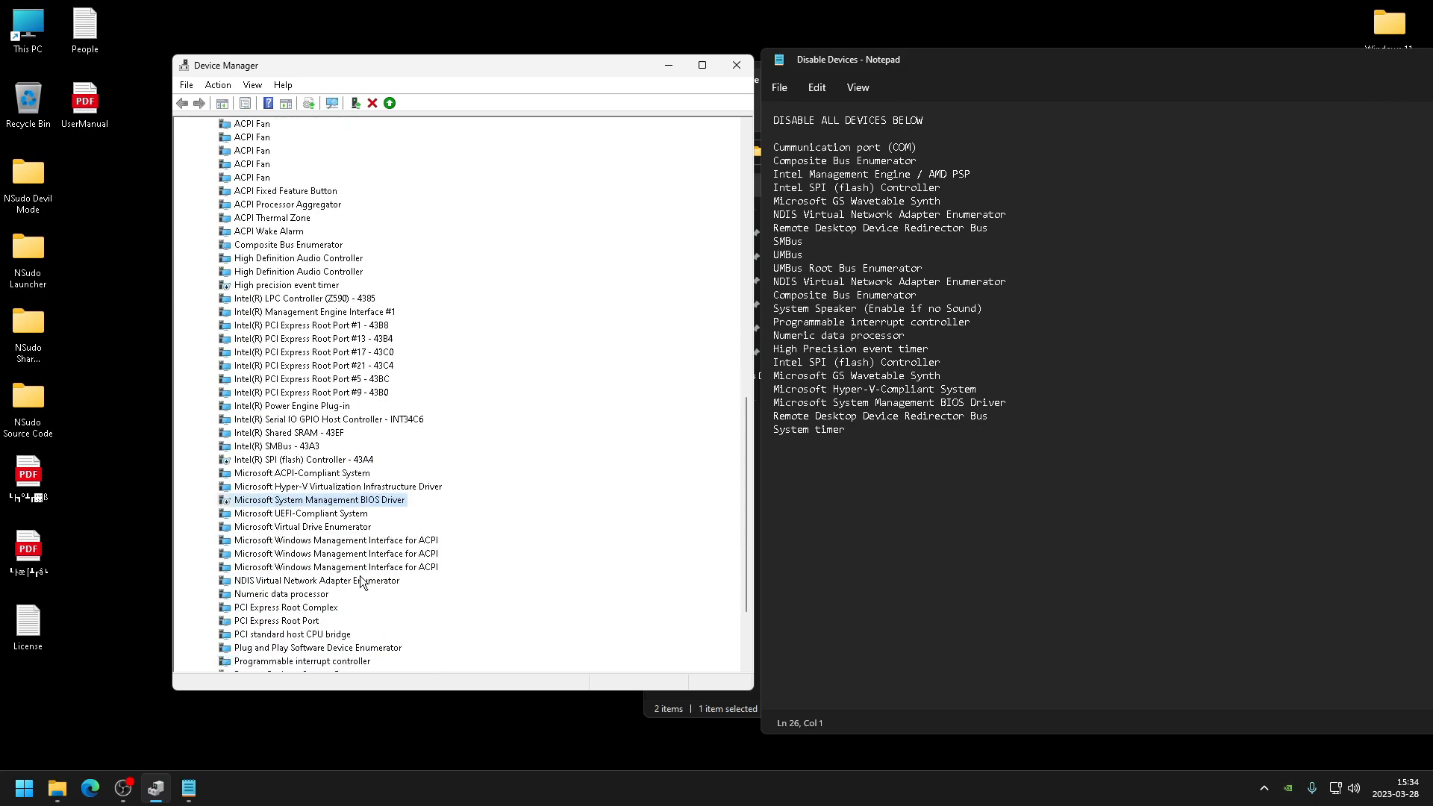
left_click(322, 585)
scroll(327, 627, "down", 3)
right_click(321, 553)
left_click(241, 558)
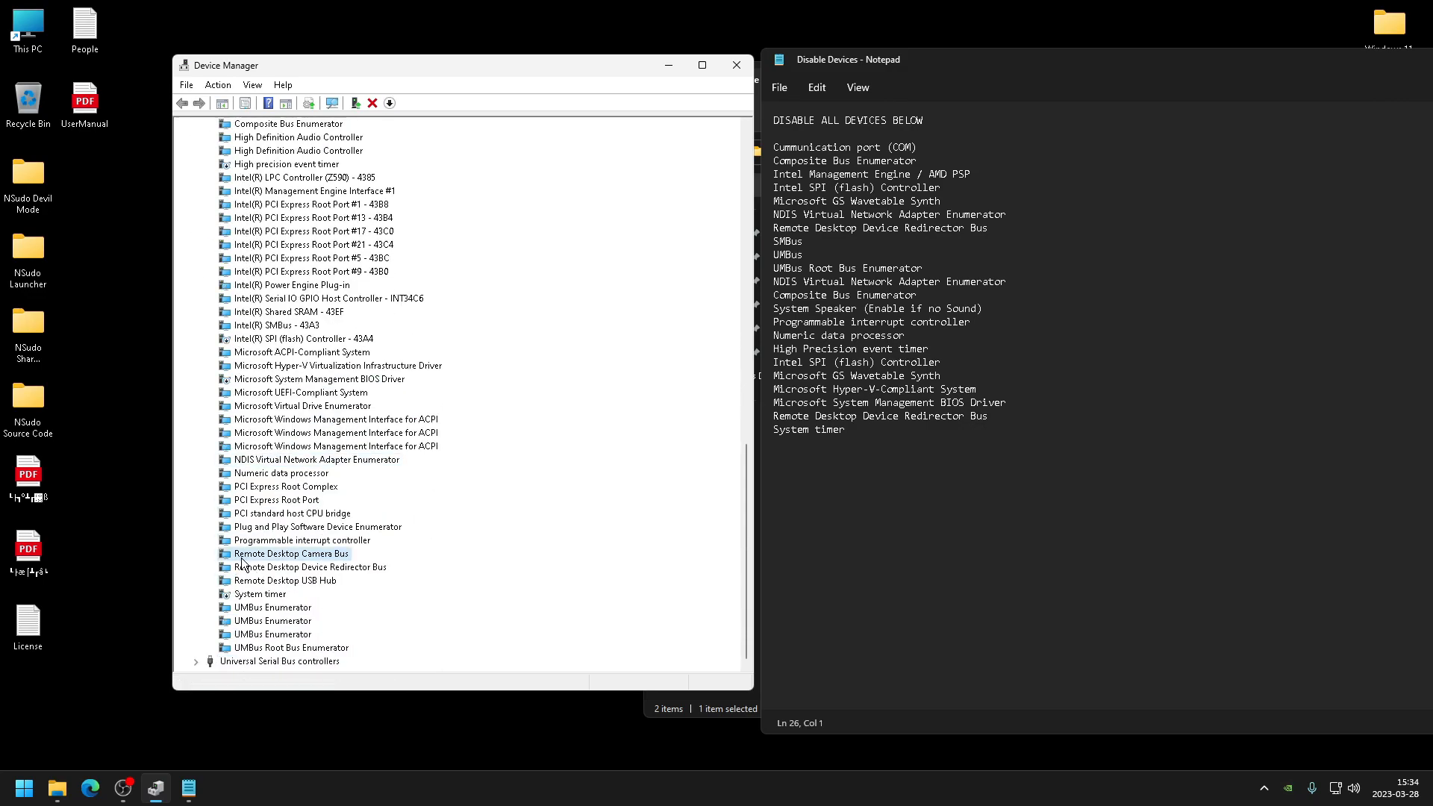
right_click(328, 542)
left_click(358, 569)
left_click(752, 412)
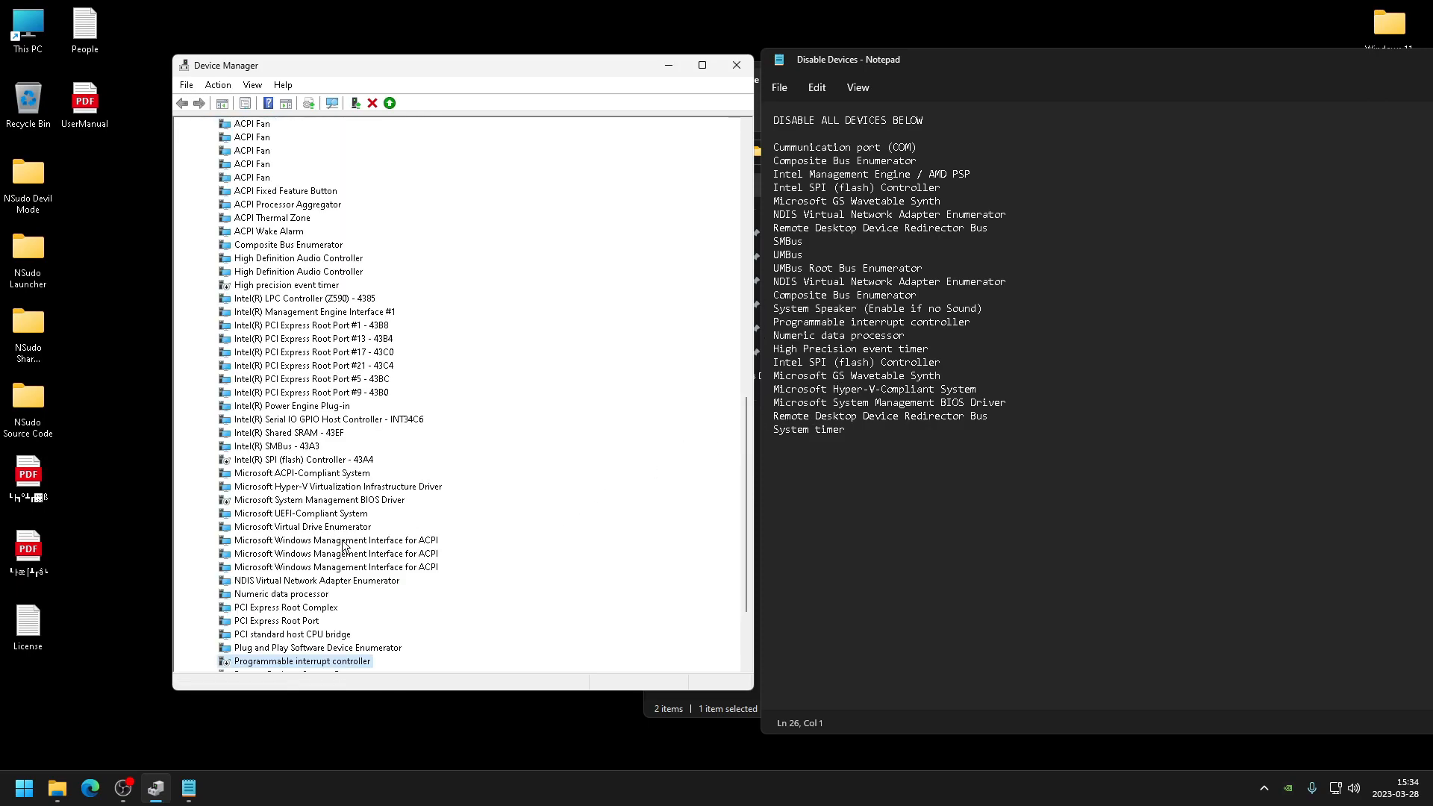
- Expand Universal Serial Bus controllers and stop Windows turning off USB Root Hub (USB 3.0) to save power
left_click(200, 660)
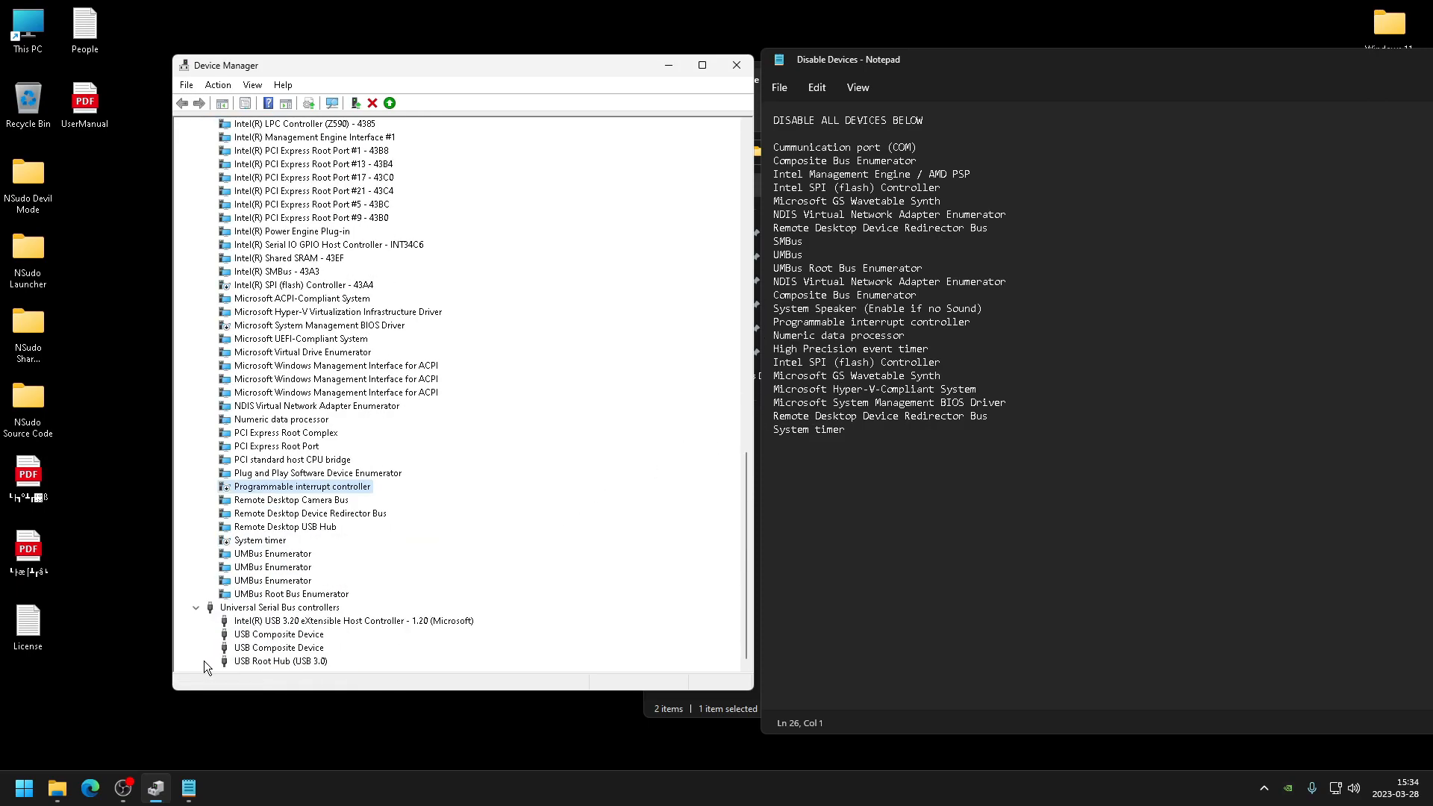
double_click(294, 661)
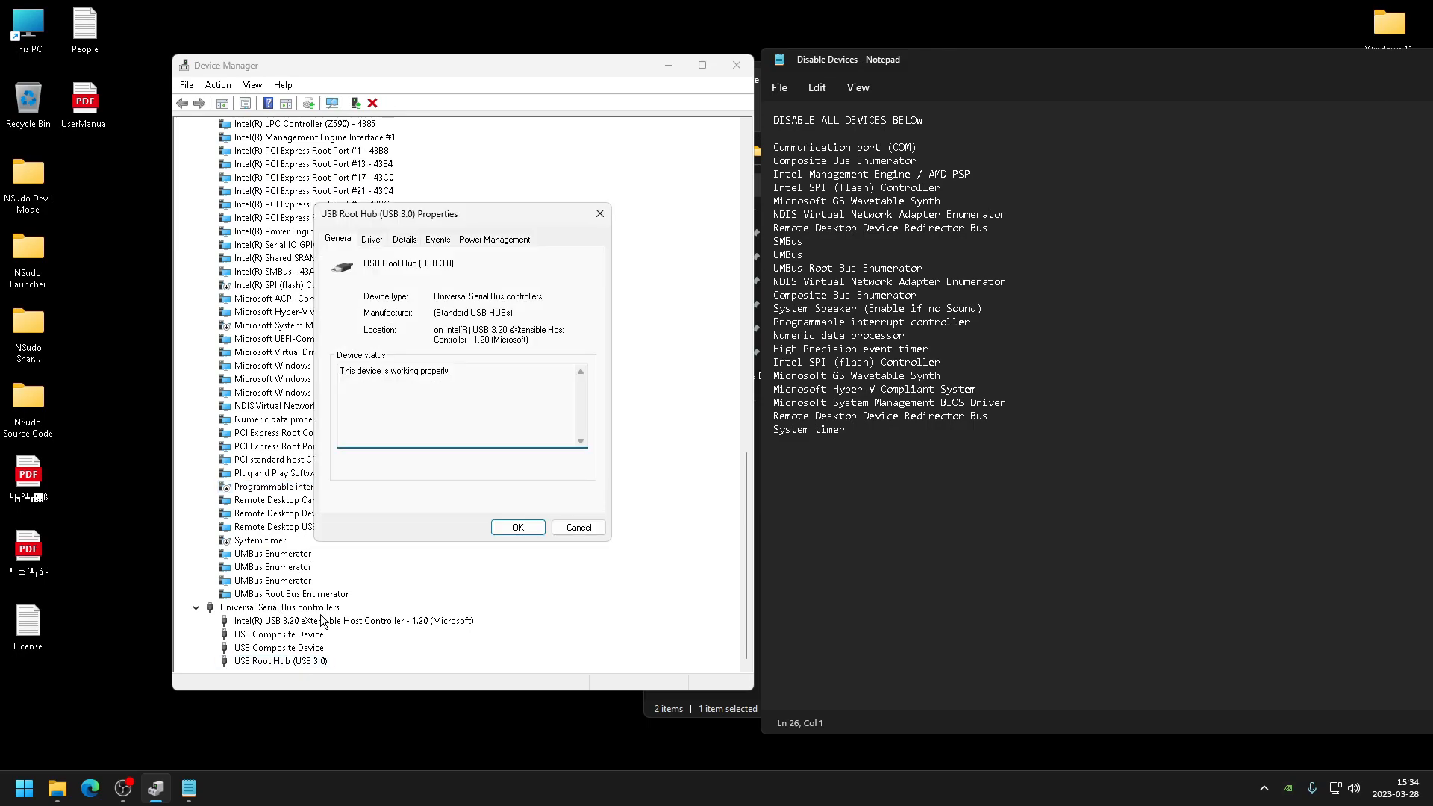
left_click(480, 240)
left_click(334, 298)
left_click(515, 527)
- Open the properties and power management of the USB Composite Device and the Intel(R) USB 3.20 eXtensible Host Controller
left_click(280, 621)
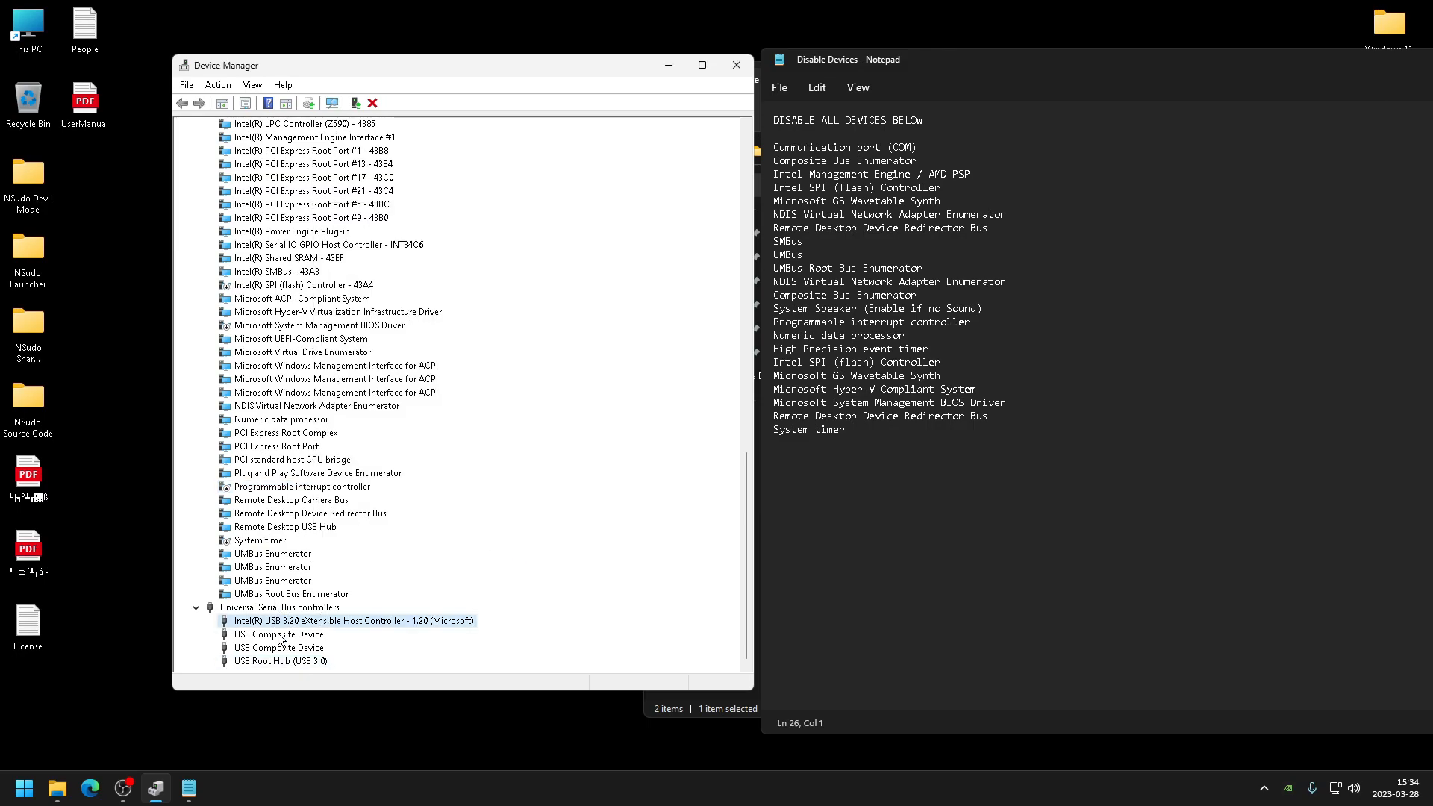
double_click(280, 635)
left_click(515, 528)
left_click(356, 620)
double_click(357, 620)
left_click(507, 240)
left_click(515, 527)
- Disable the Composite Bus Enumerator under System devices
scroll(315, 319, "up", 5)
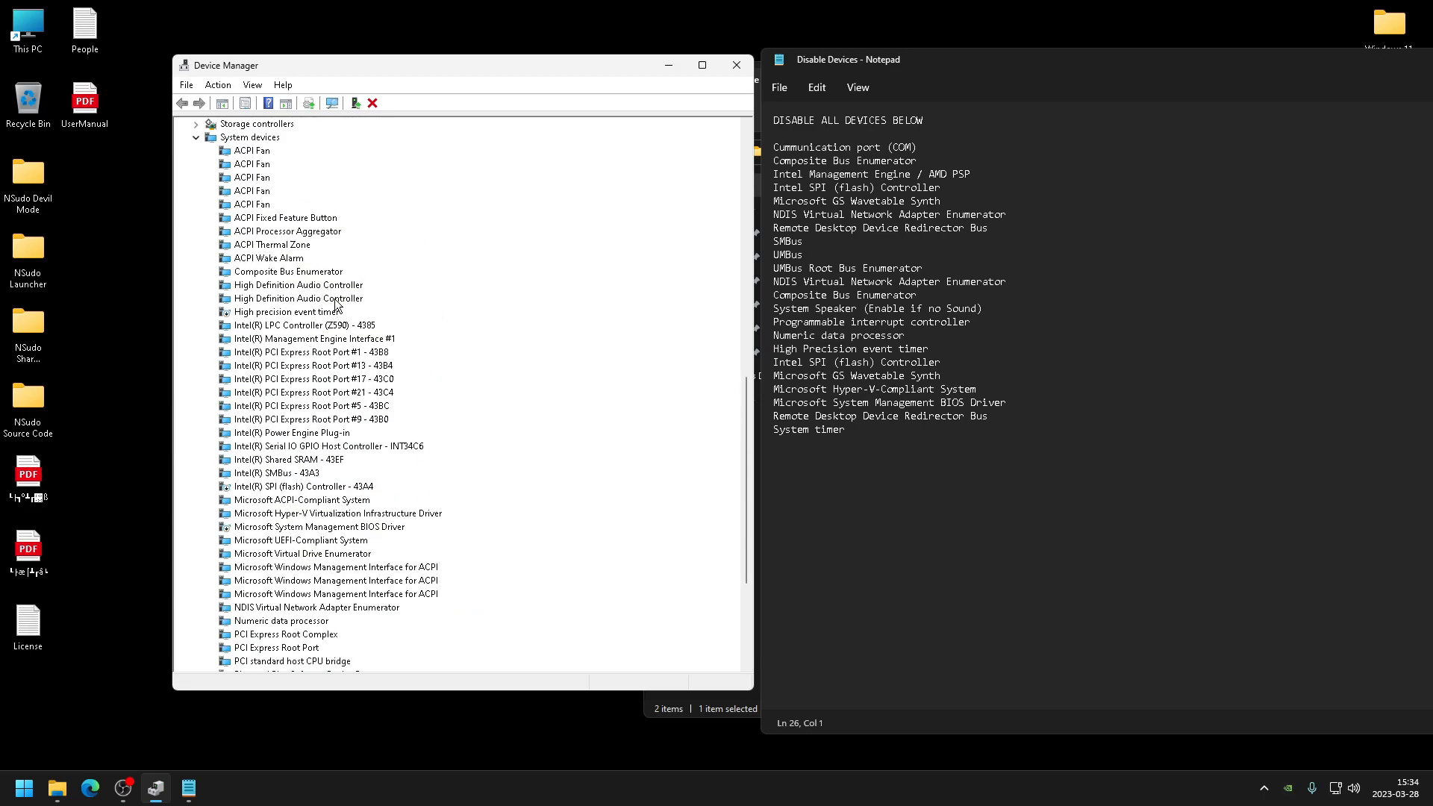
right_click(321, 272)
left_click(373, 303)
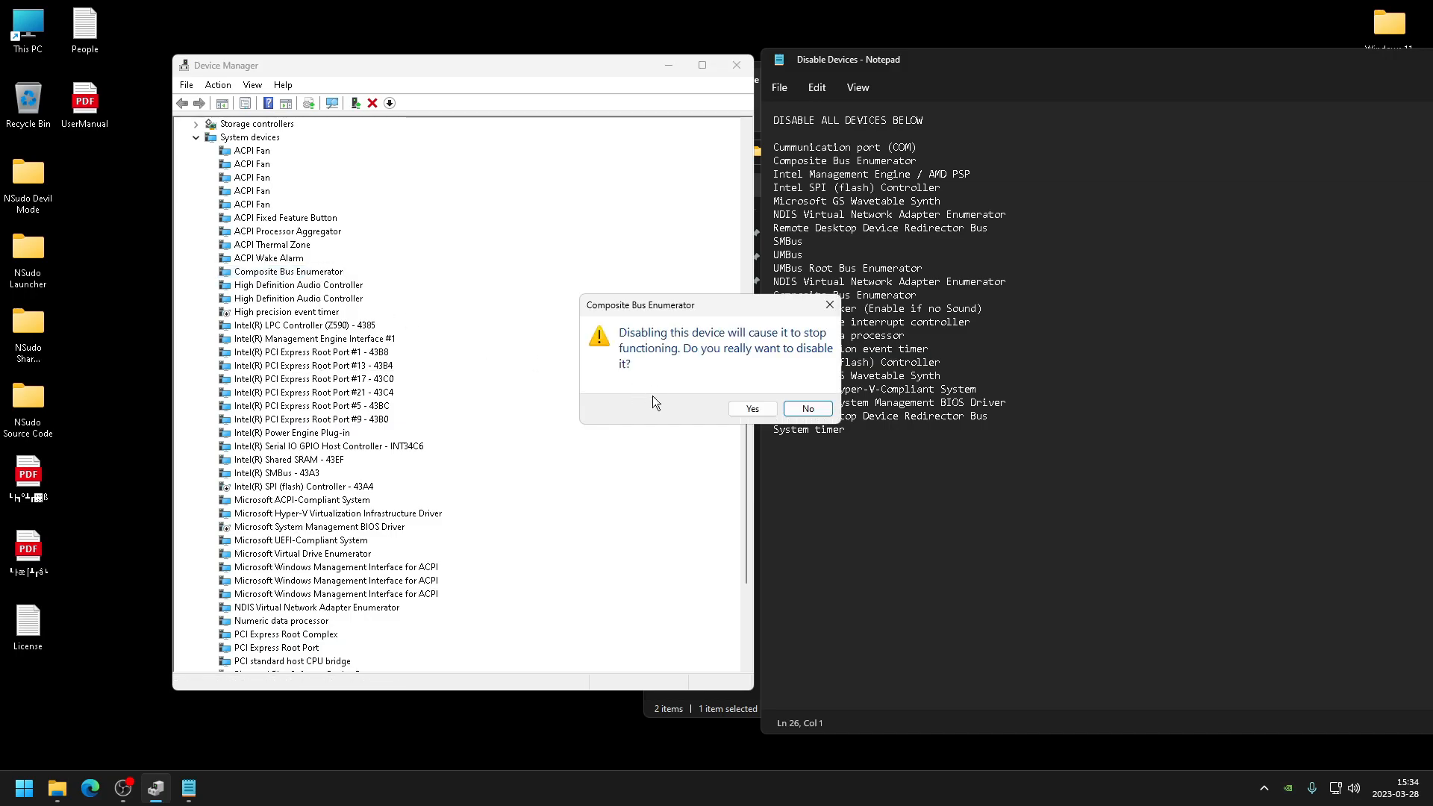
left_click(746, 408)
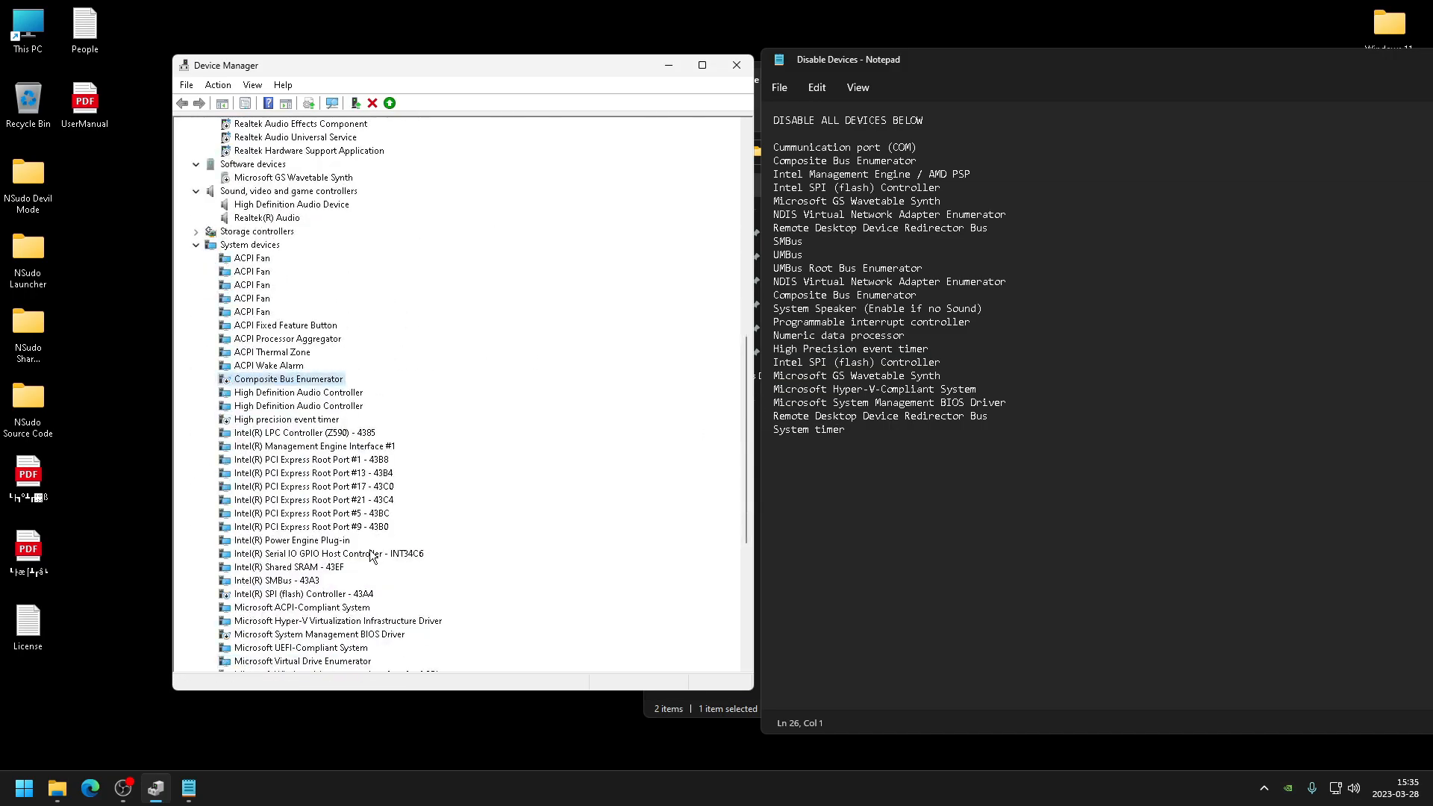
- Disable the Intel(R) SMBus - 43A3 device under System devices
left_click(317, 513)
left_click(321, 500)
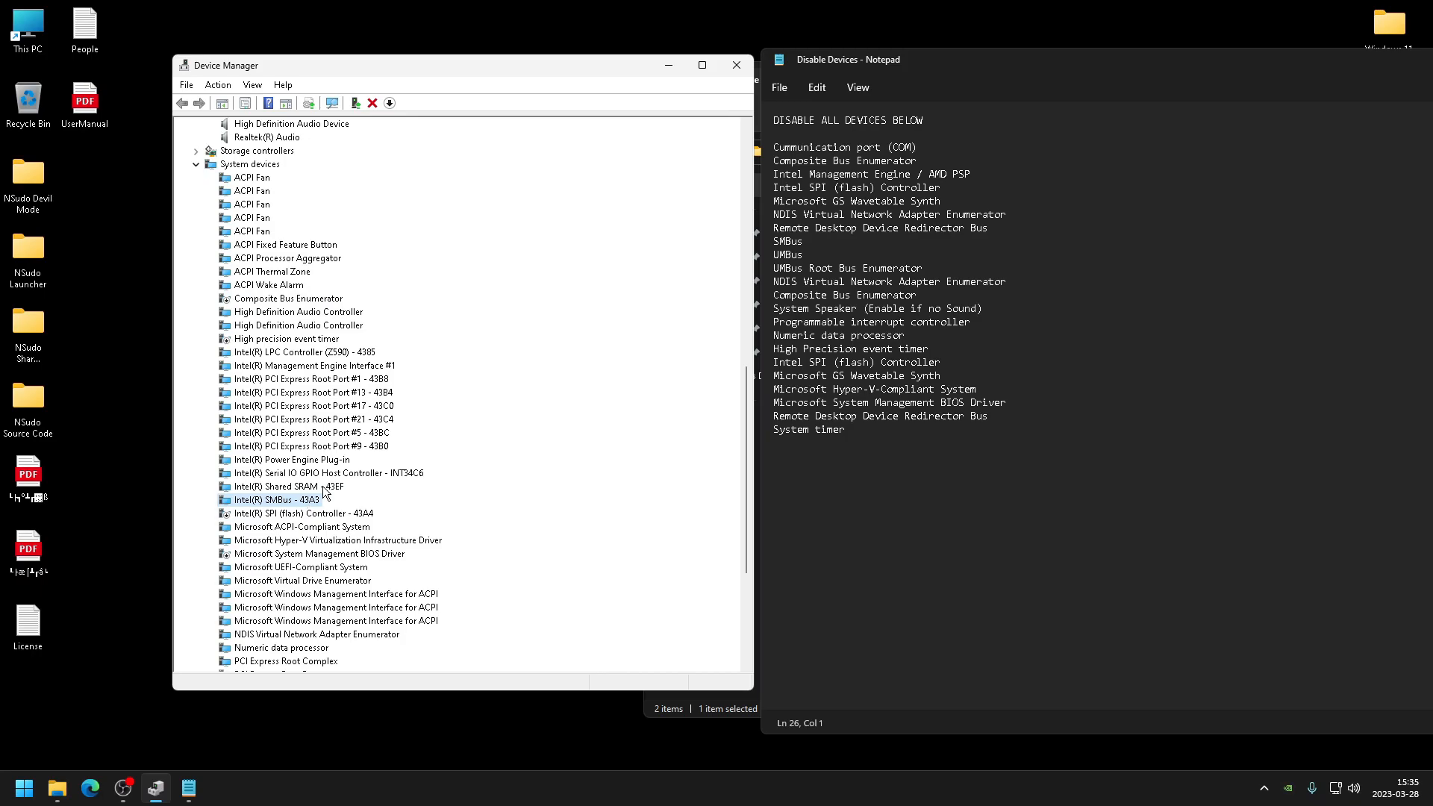
right_click(312, 506)
left_click(362, 531)
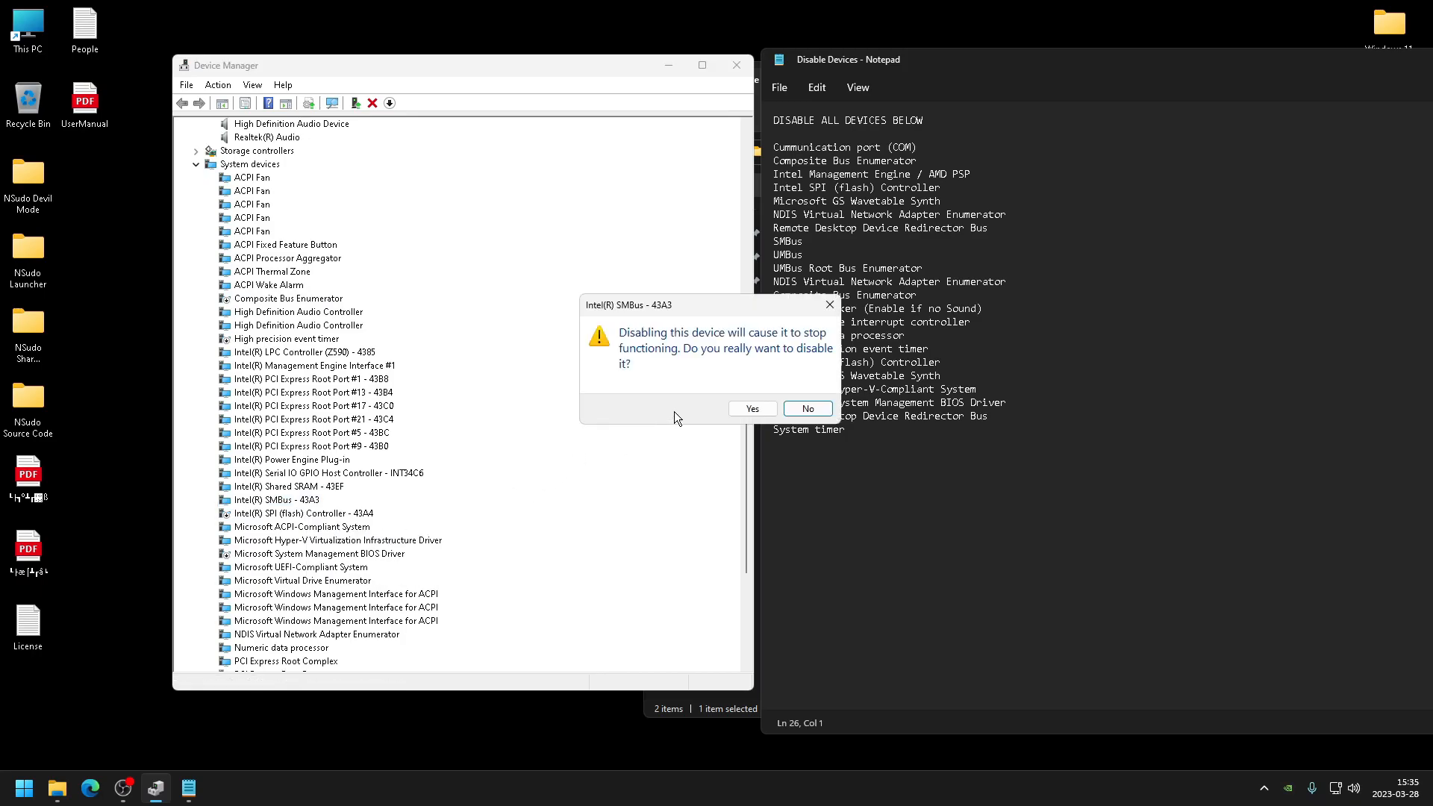
left_click(727, 410)
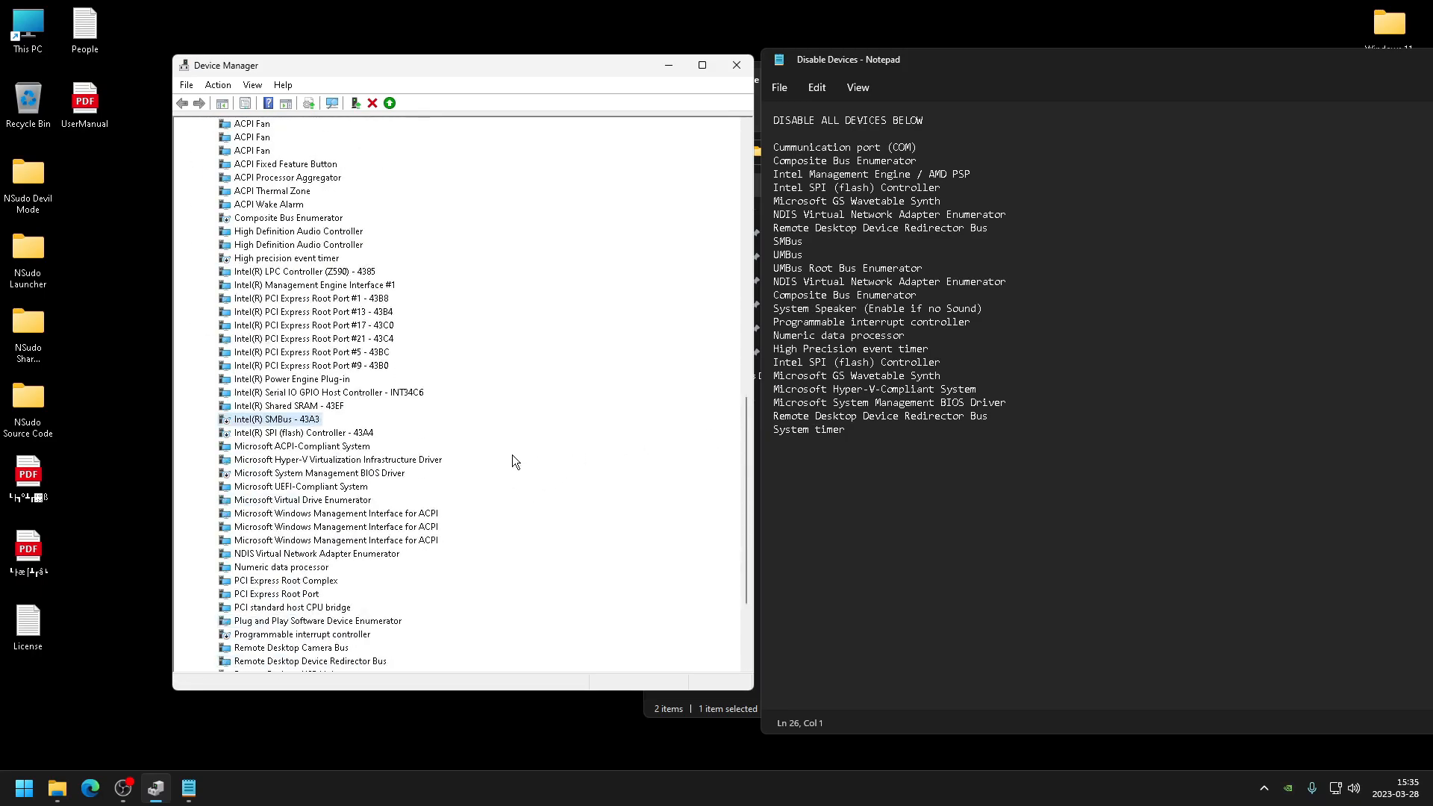
- Disable the Numeric data processor under System devices
scroll(512, 456, "down", 4)
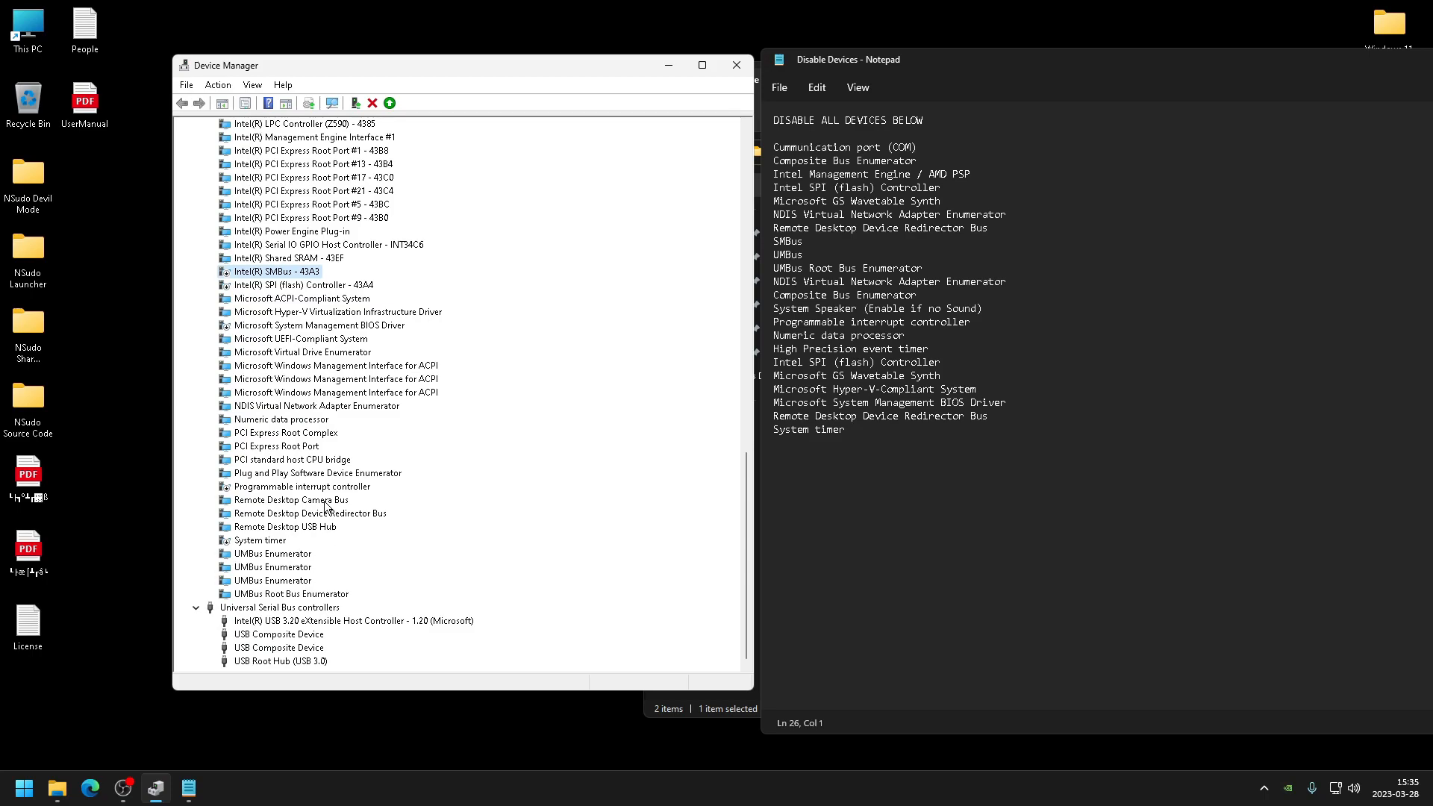
left_click(308, 528)
left_click(335, 513)
scroll(333, 494, "up", 1)
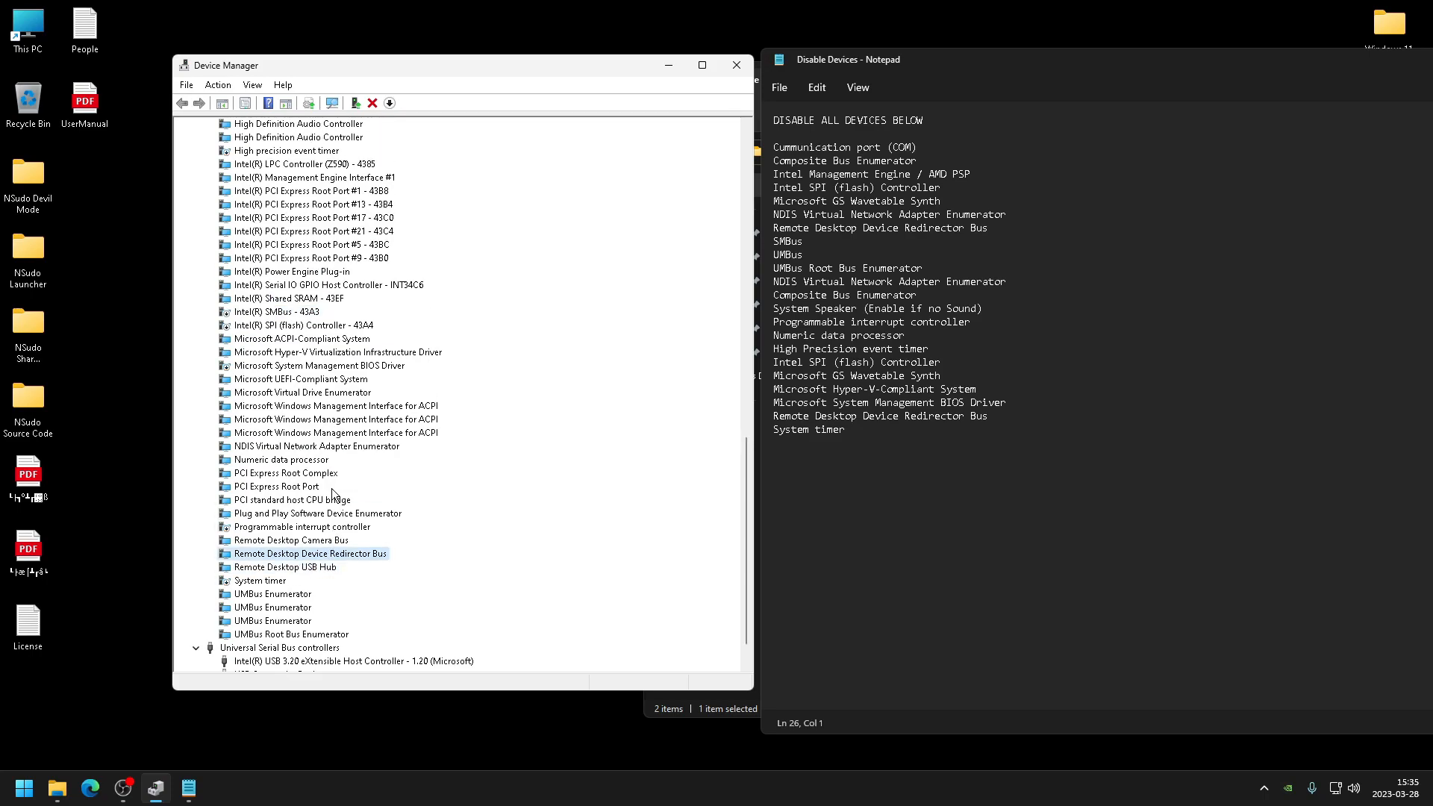
right_click(282, 462)
left_click(309, 490)
left_click(755, 497)
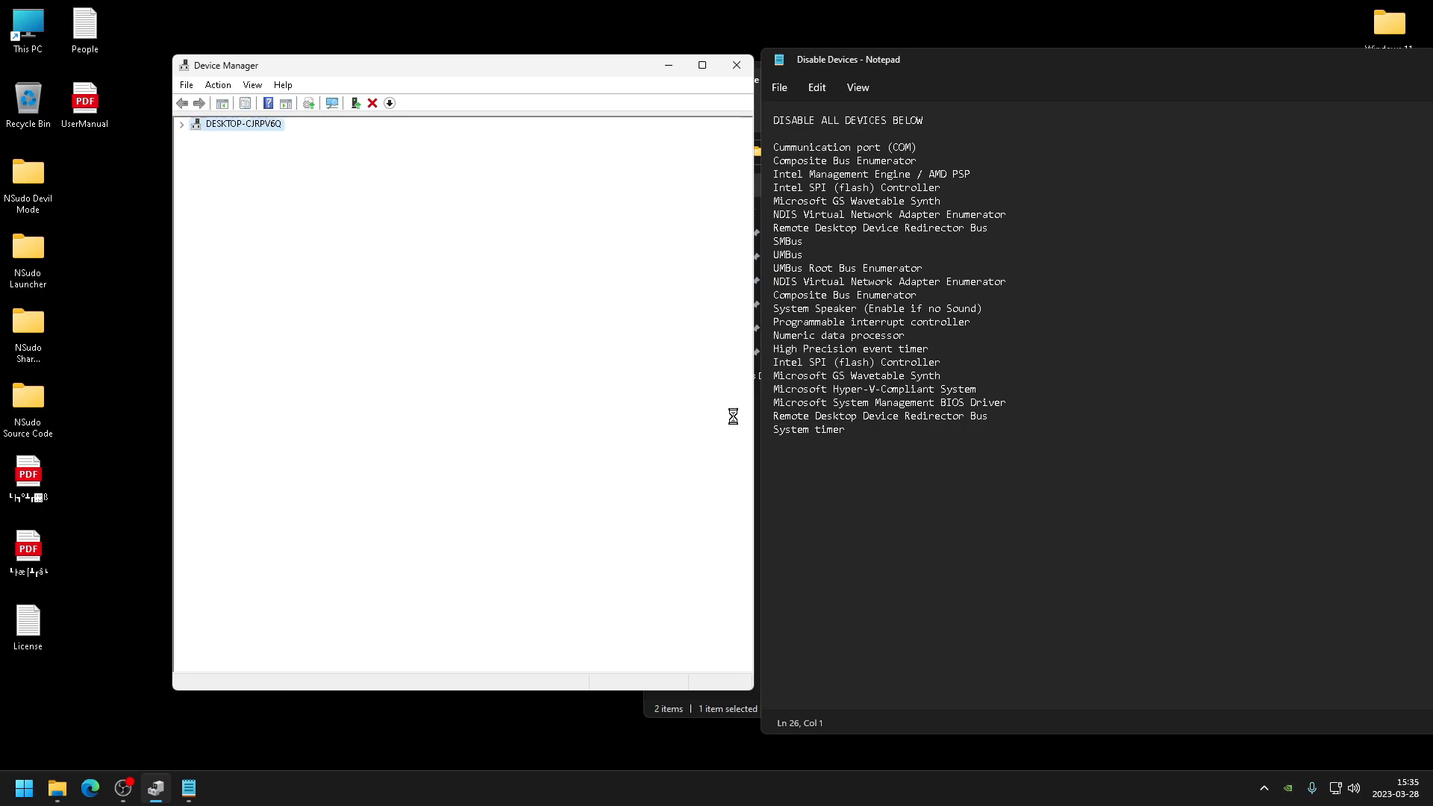
scroll(367, 490, "down", 1)
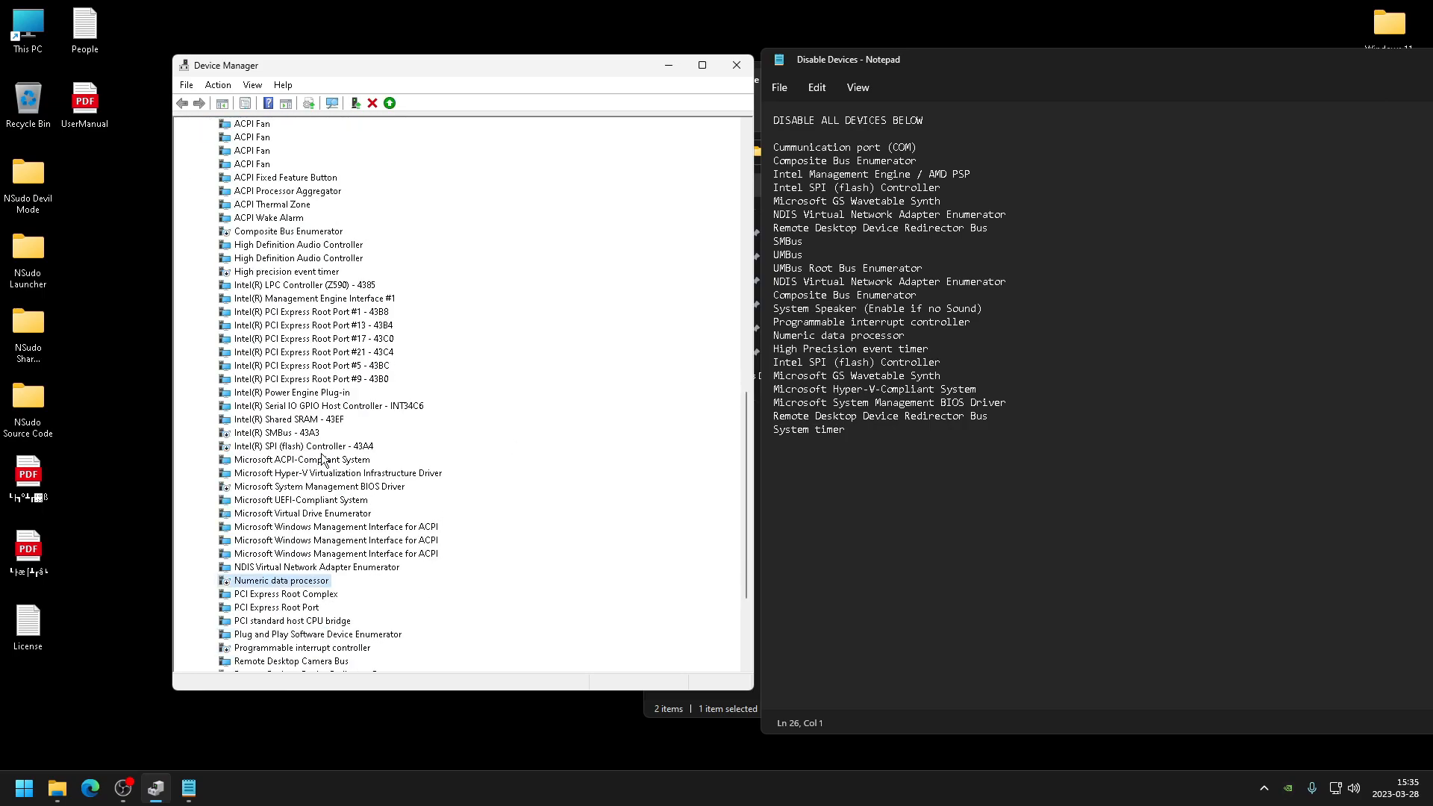
left_click(407, 474)
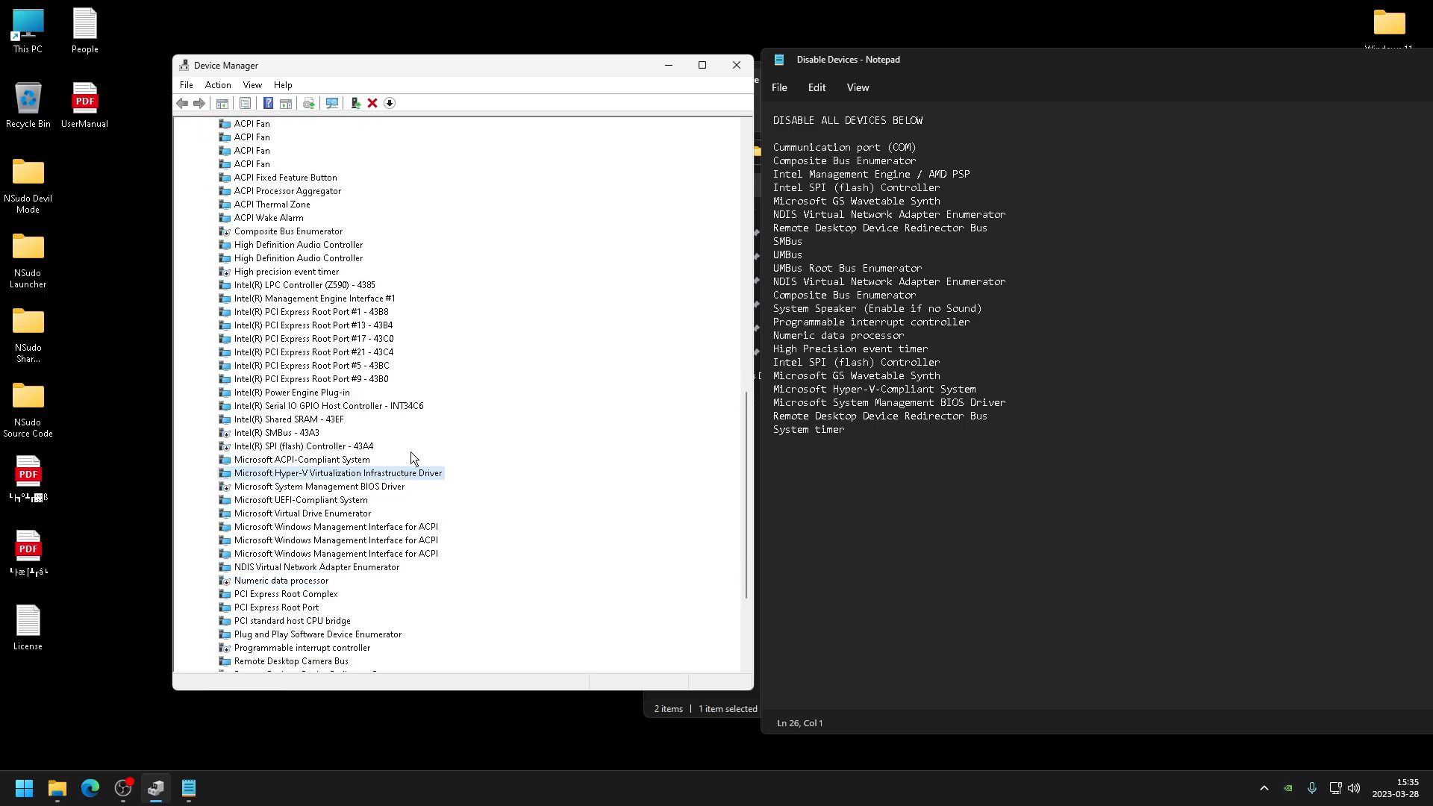
scroll(409, 448, "up", 2)
left_click_drag(1001, 440, 781, 148)
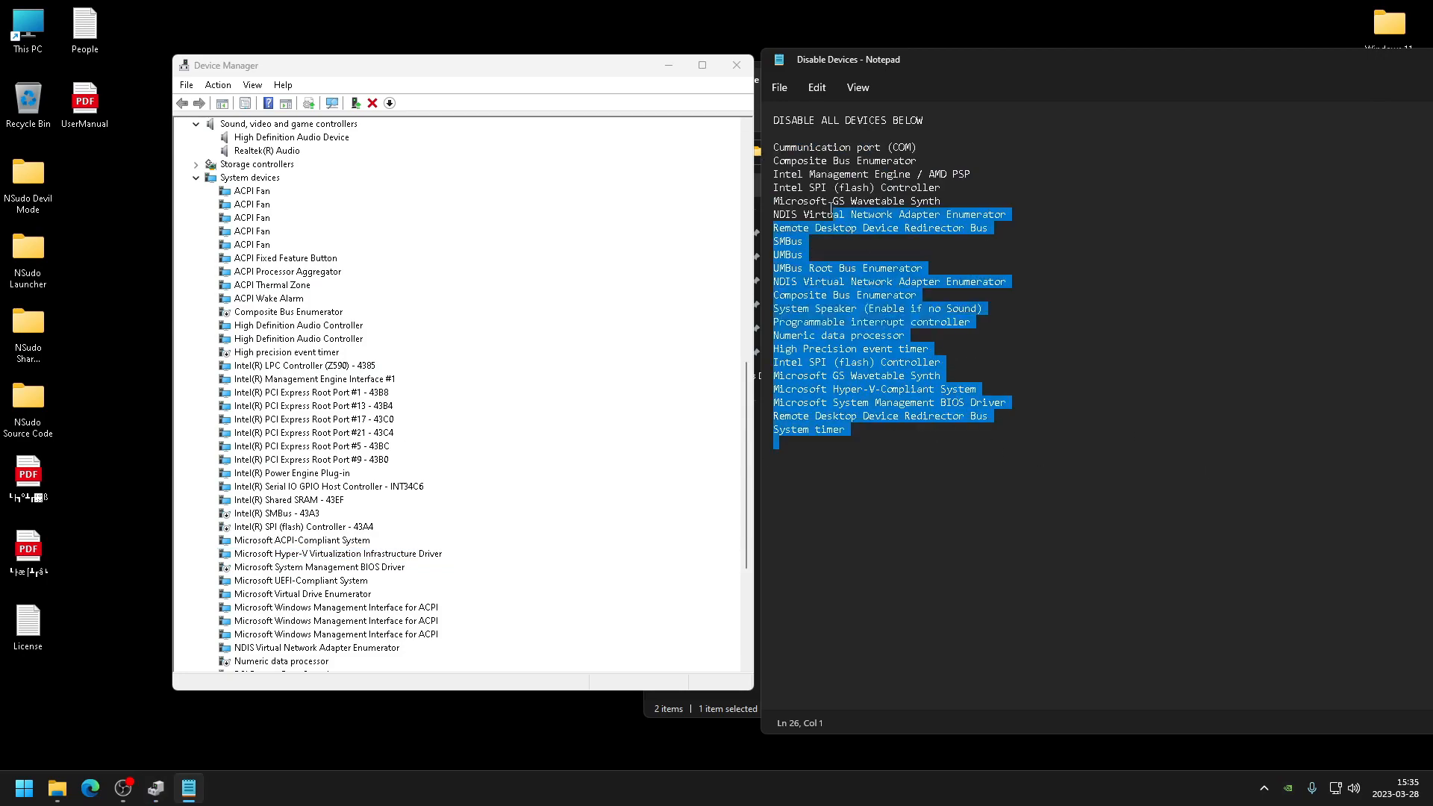
left_click(964, 282)
- Switch Device Manager to show devices by connection and expand the Standard SATA AHCI Controller branch
left_click(252, 84)
left_click(321, 120)
scroll(282, 522, "down", 3)
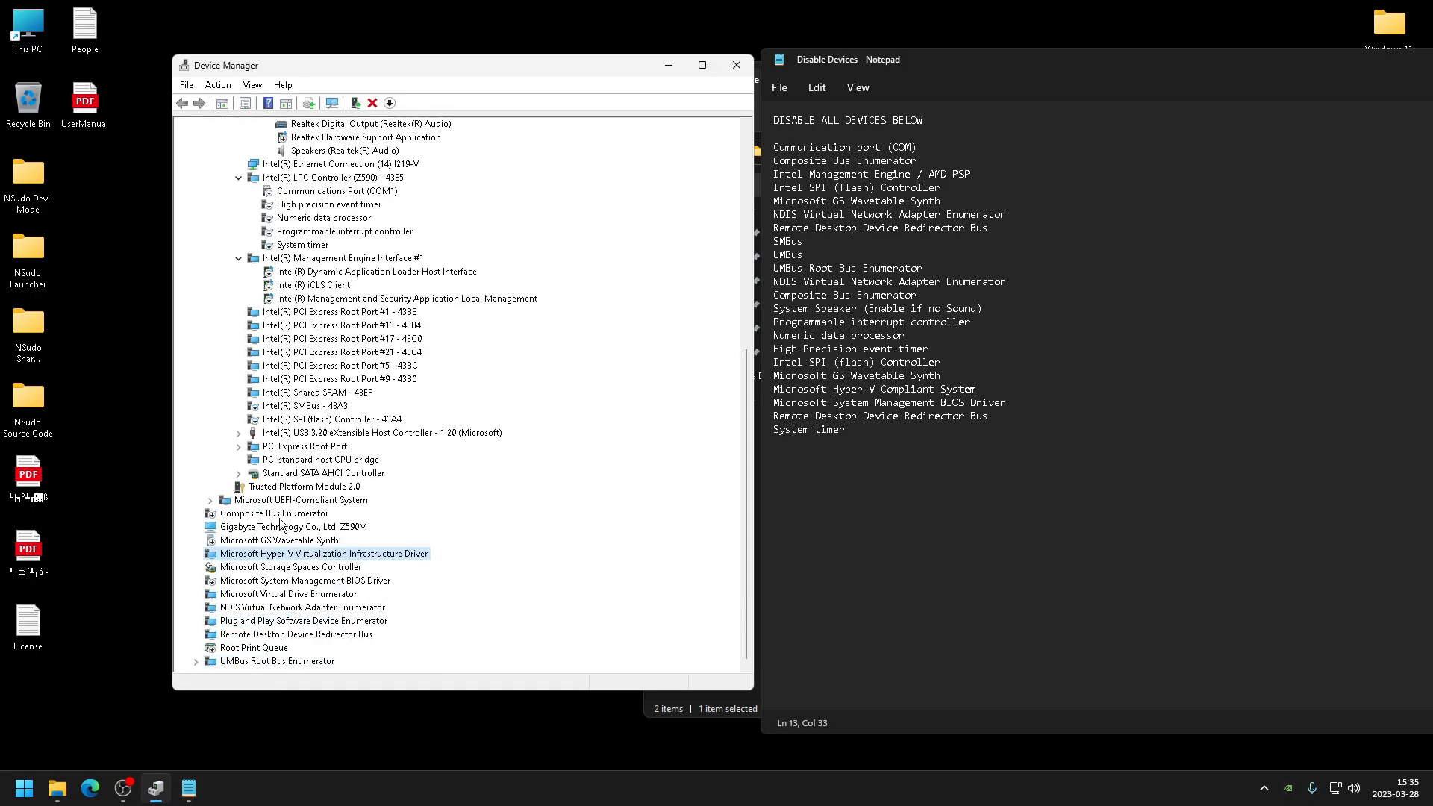
left_click(238, 473)
scroll(297, 464, "up", 4)
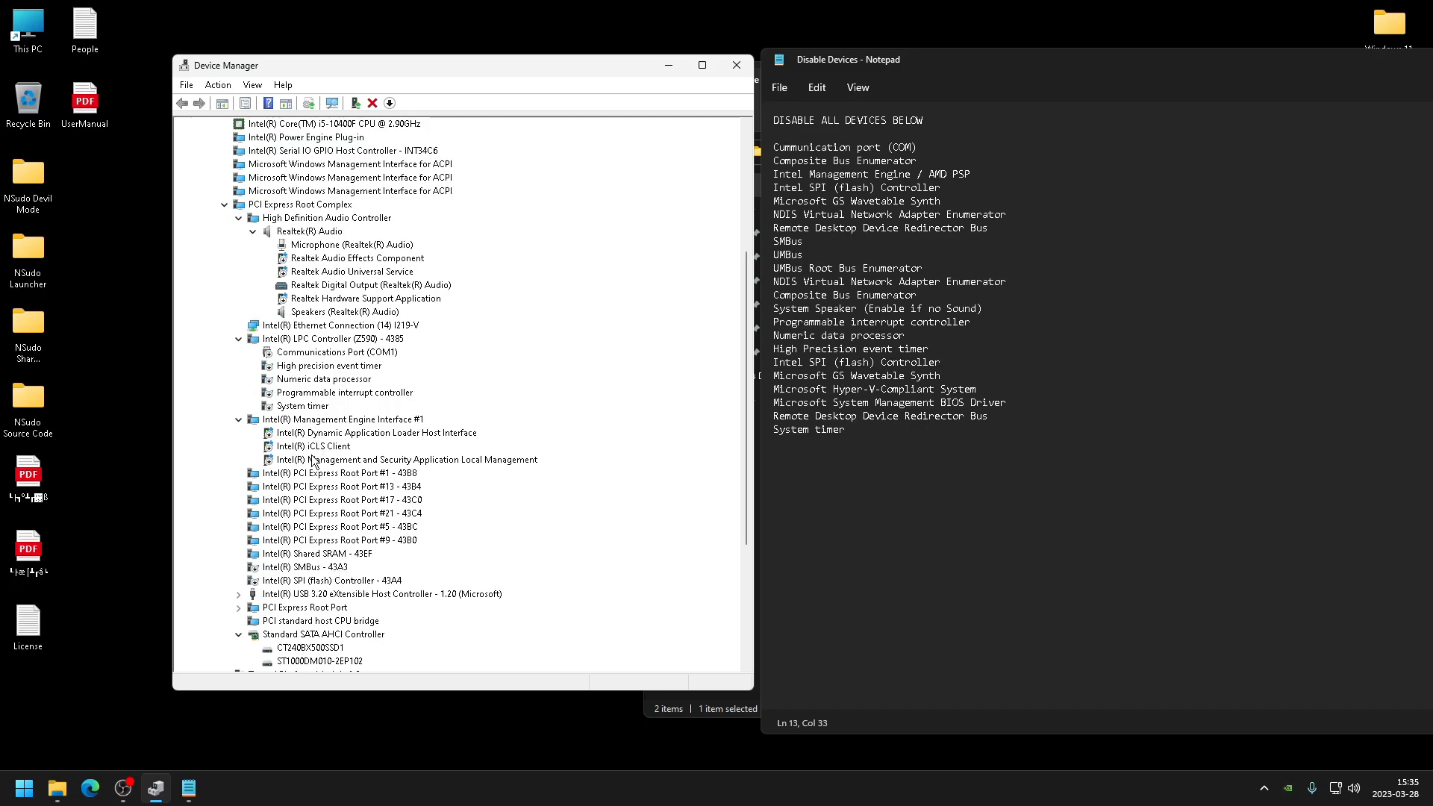
scroll(312, 461, "up", 3)
- Disable the Realtek Digital Output (Realtek(R) Audio) device under the Realtek(R) Audio branch
right_click(323, 412)
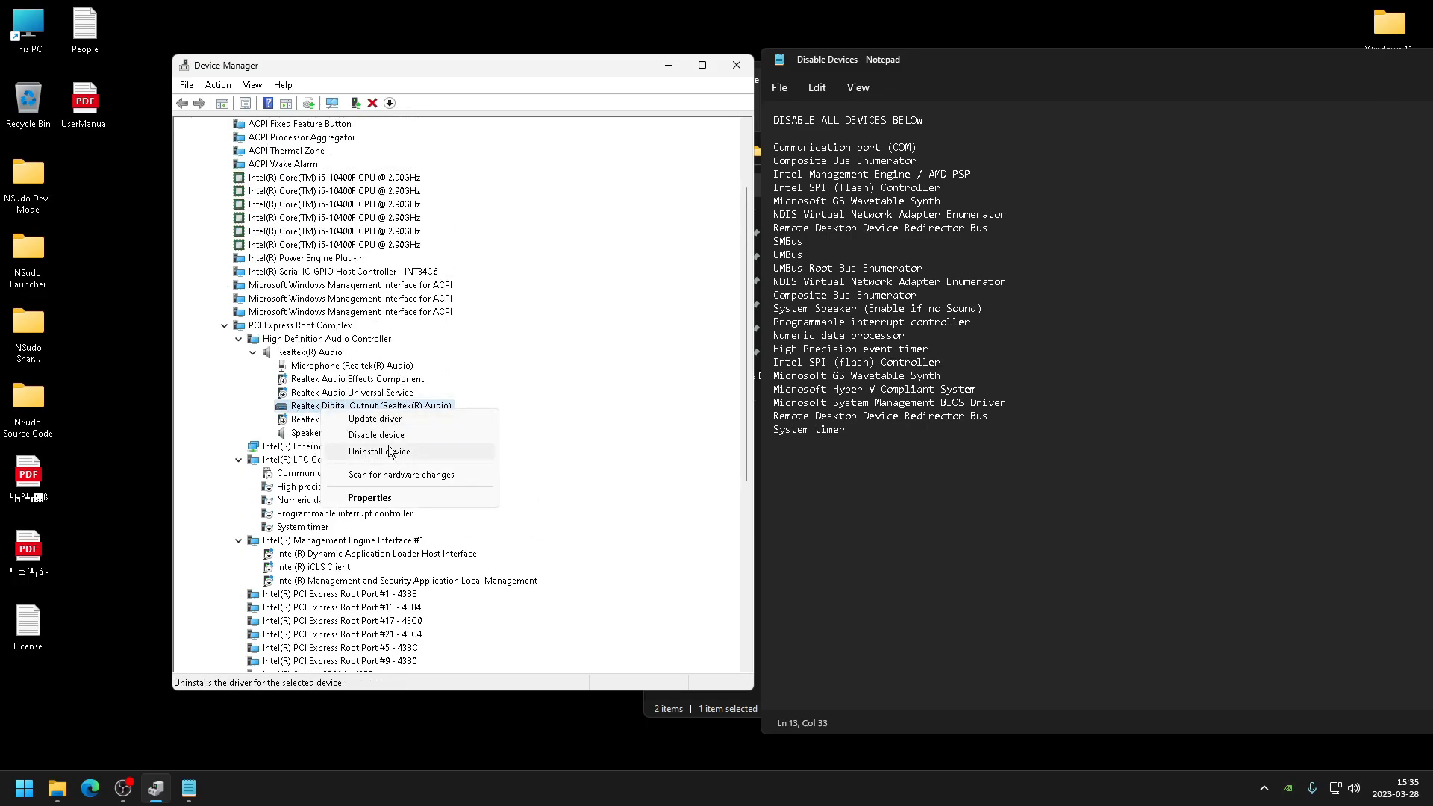
left_click(388, 449)
left_click(759, 413)
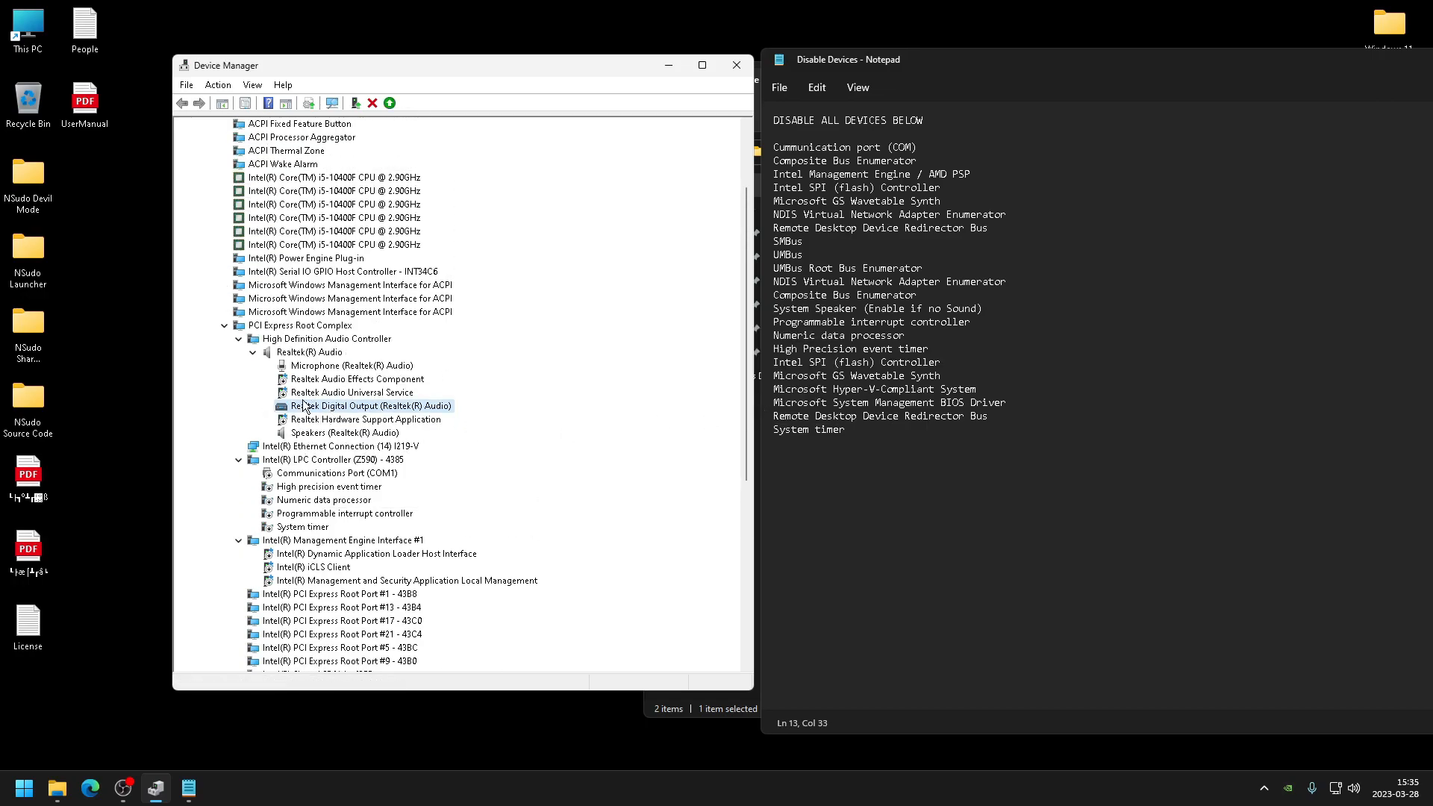
- Expand the UMBus Root Bus Enumerator branch in the connection view
scroll(276, 421, "down", 8)
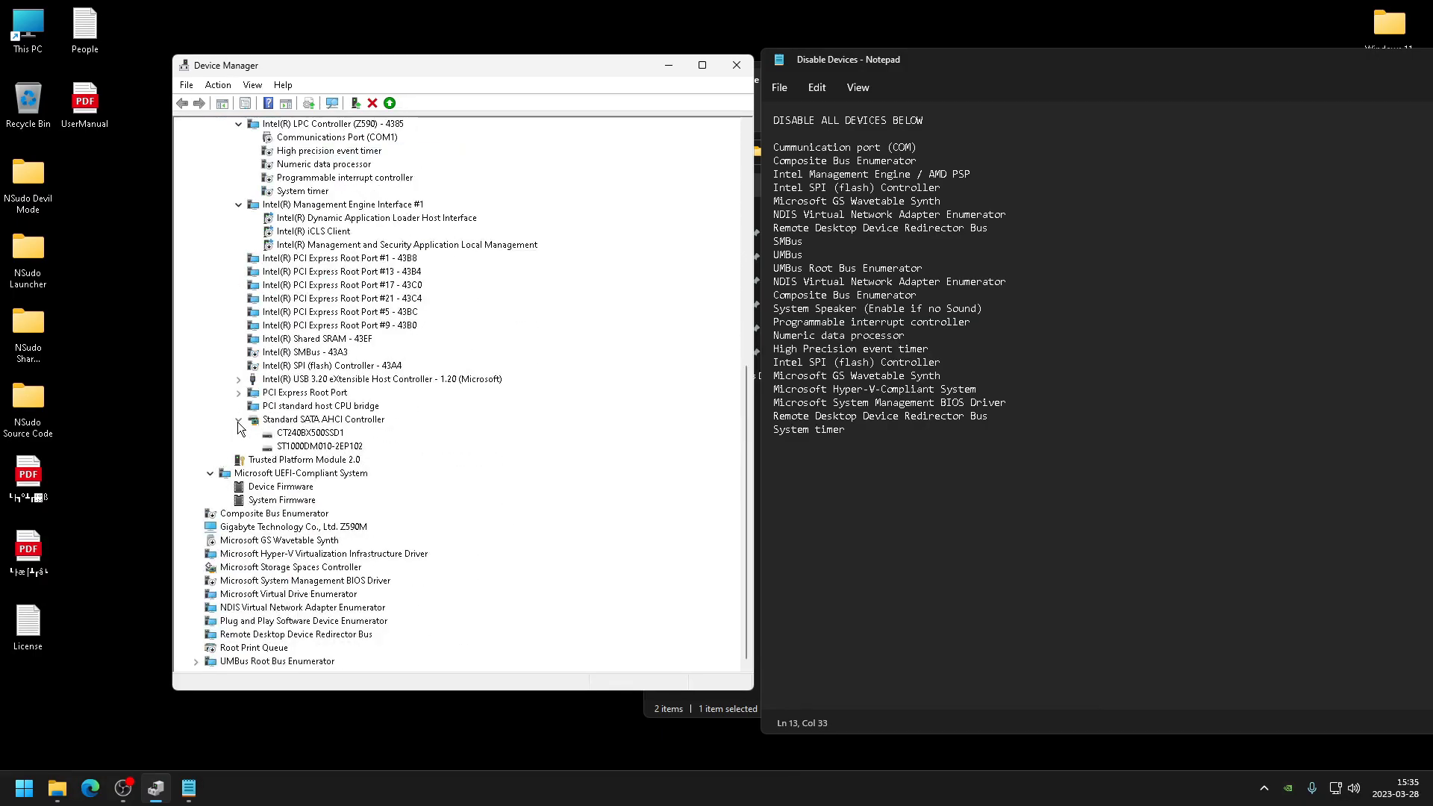
left_click(196, 661)
right_click(285, 608)
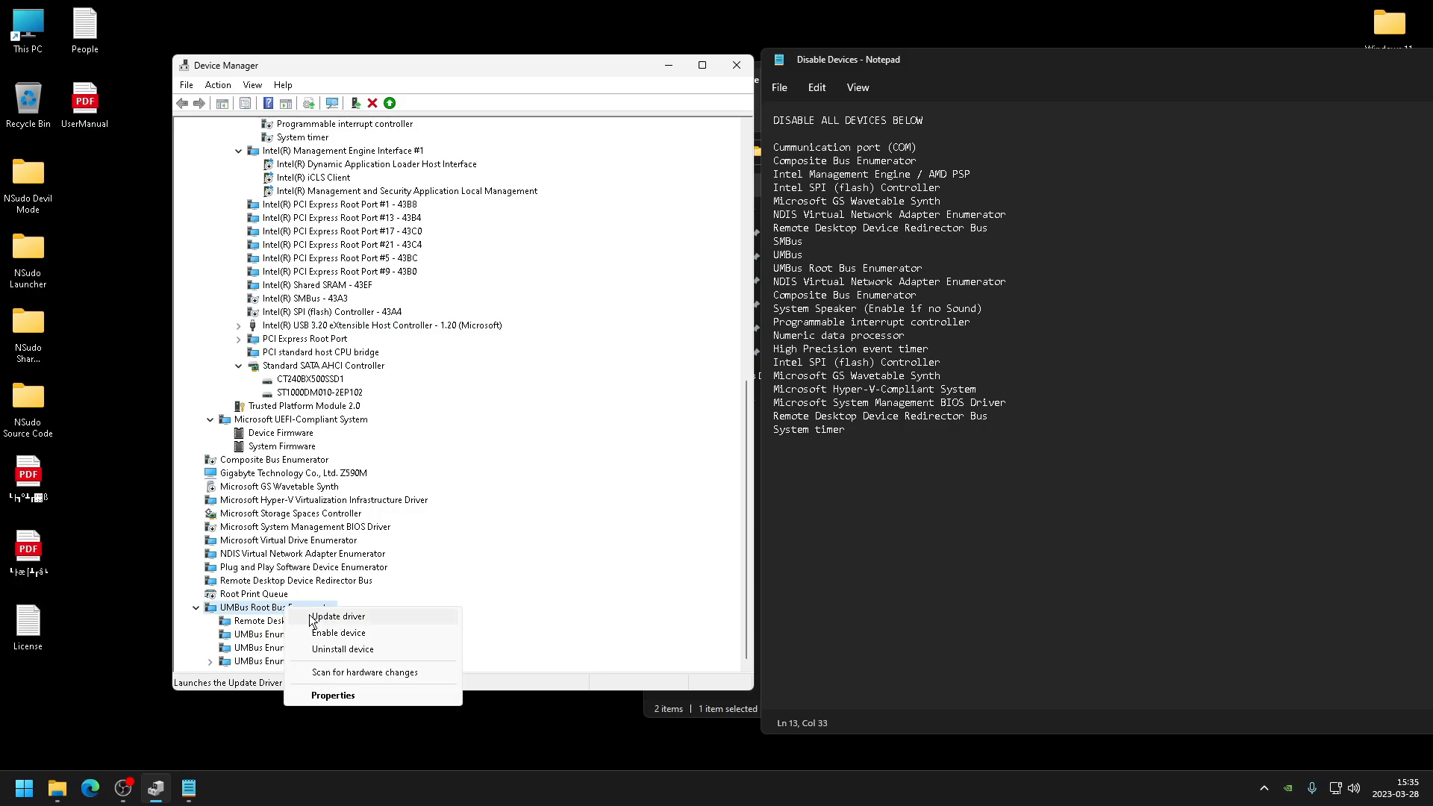
left_click(336, 629)
right_click(308, 620)
left_click(453, 540)
- Disable the second UMBus Enumerator under UMBus Root Bus Enumerator
scroll(457, 560, "up", 2)
scroll(457, 552, "up", 4)
scroll(448, 542, "down", 6)
right_click(250, 649)
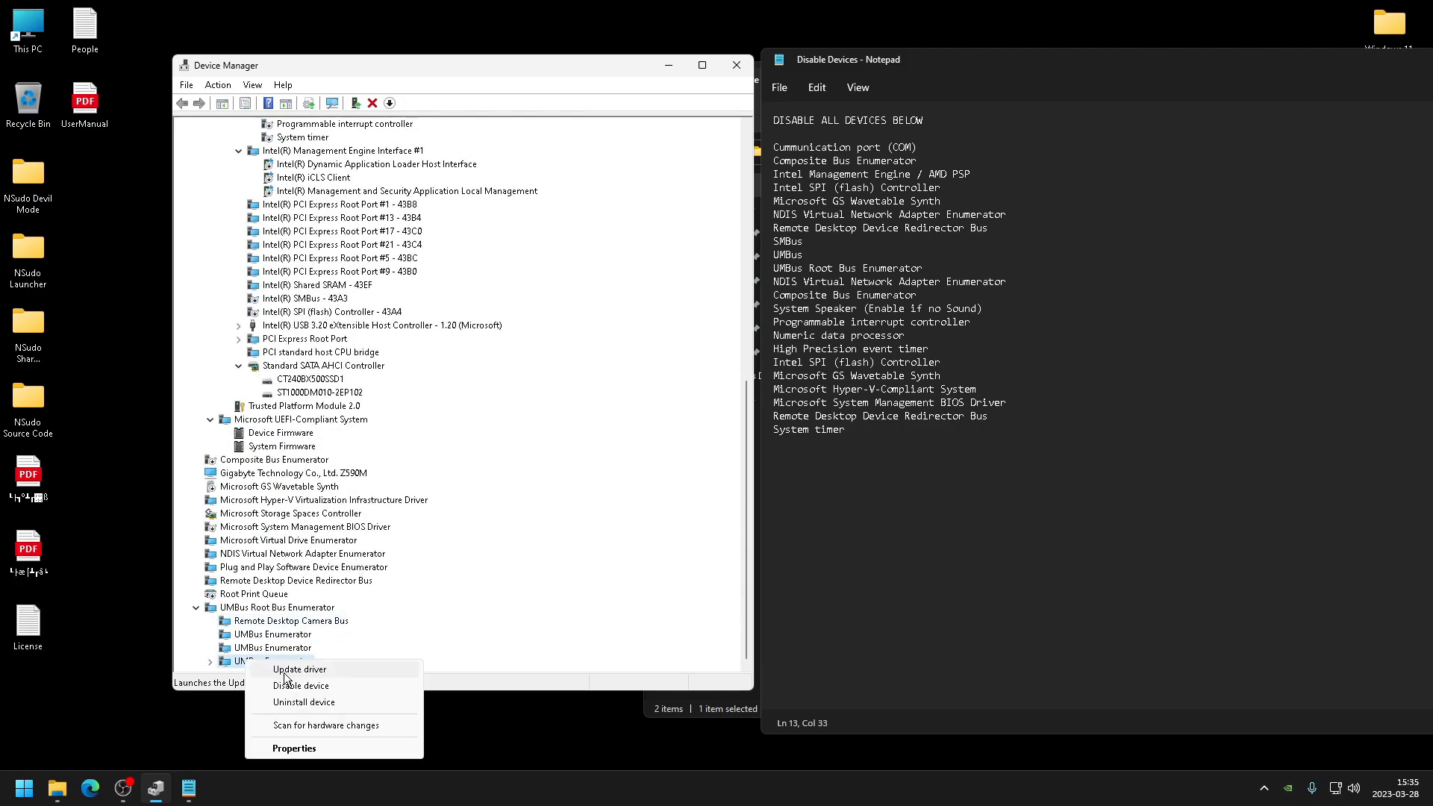
left_click(291, 683)
key("Return")
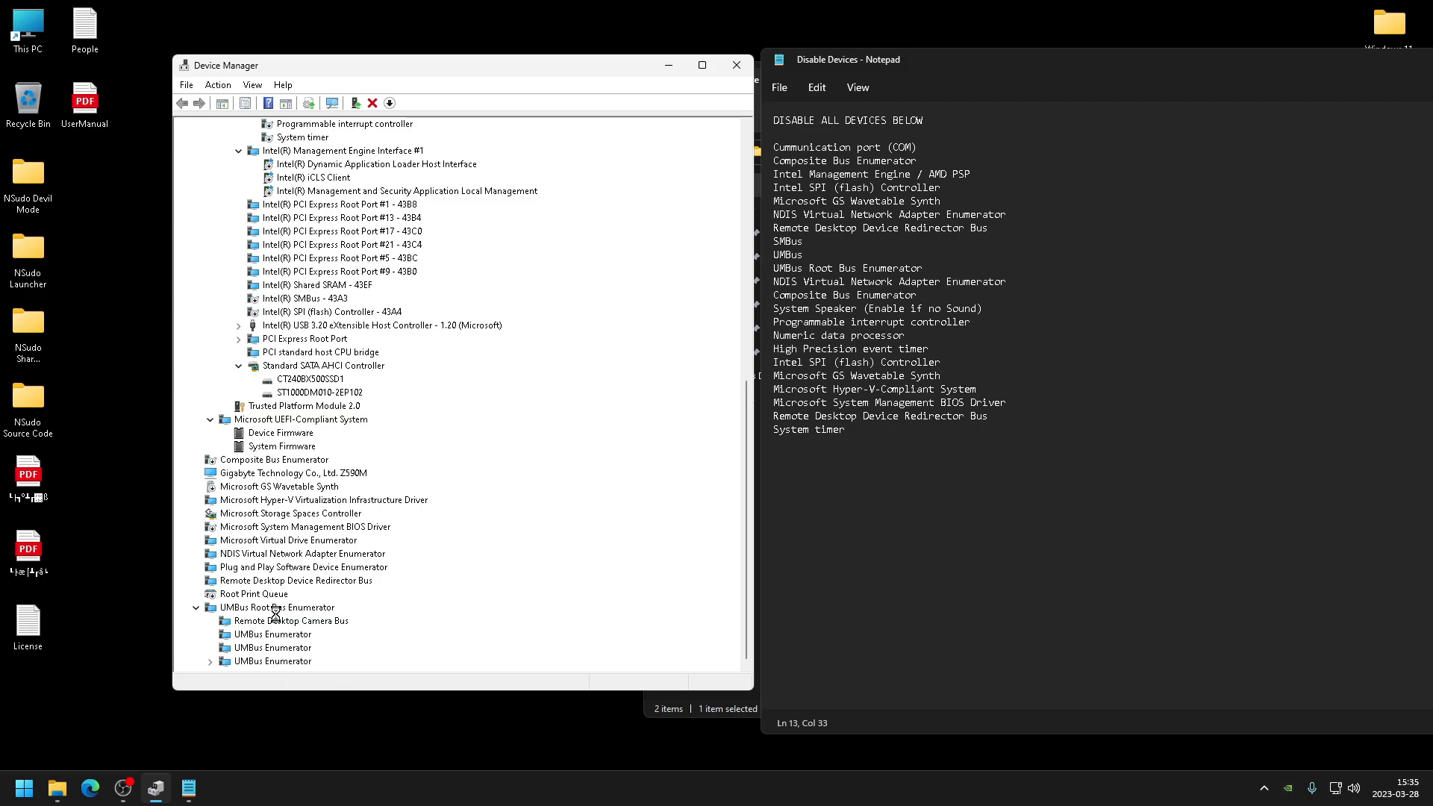
- Disable the last UMBus Enumerator under UMBus Root Bus Enumerator
left_click(924, 489)
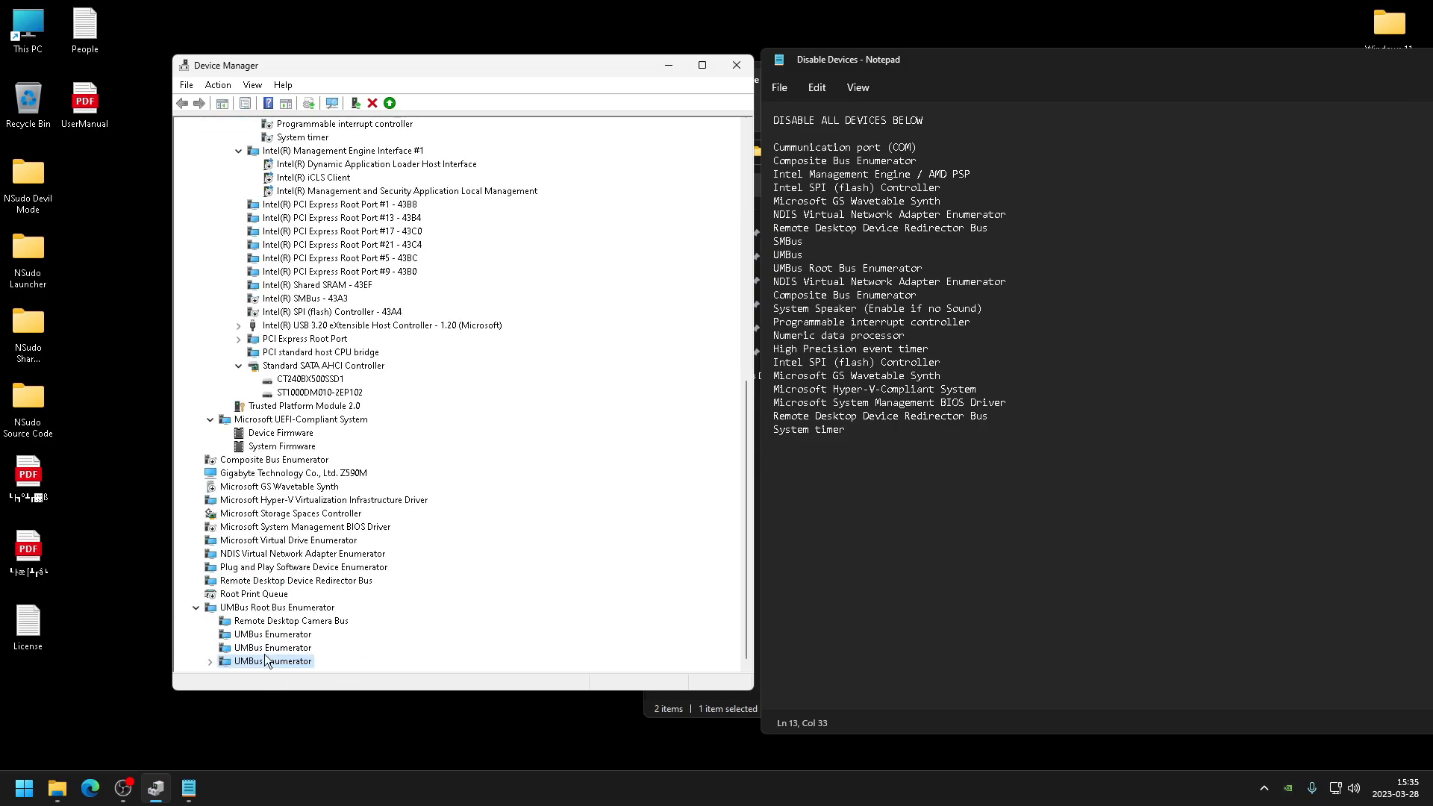
right_click(279, 651)
left_click(321, 674)
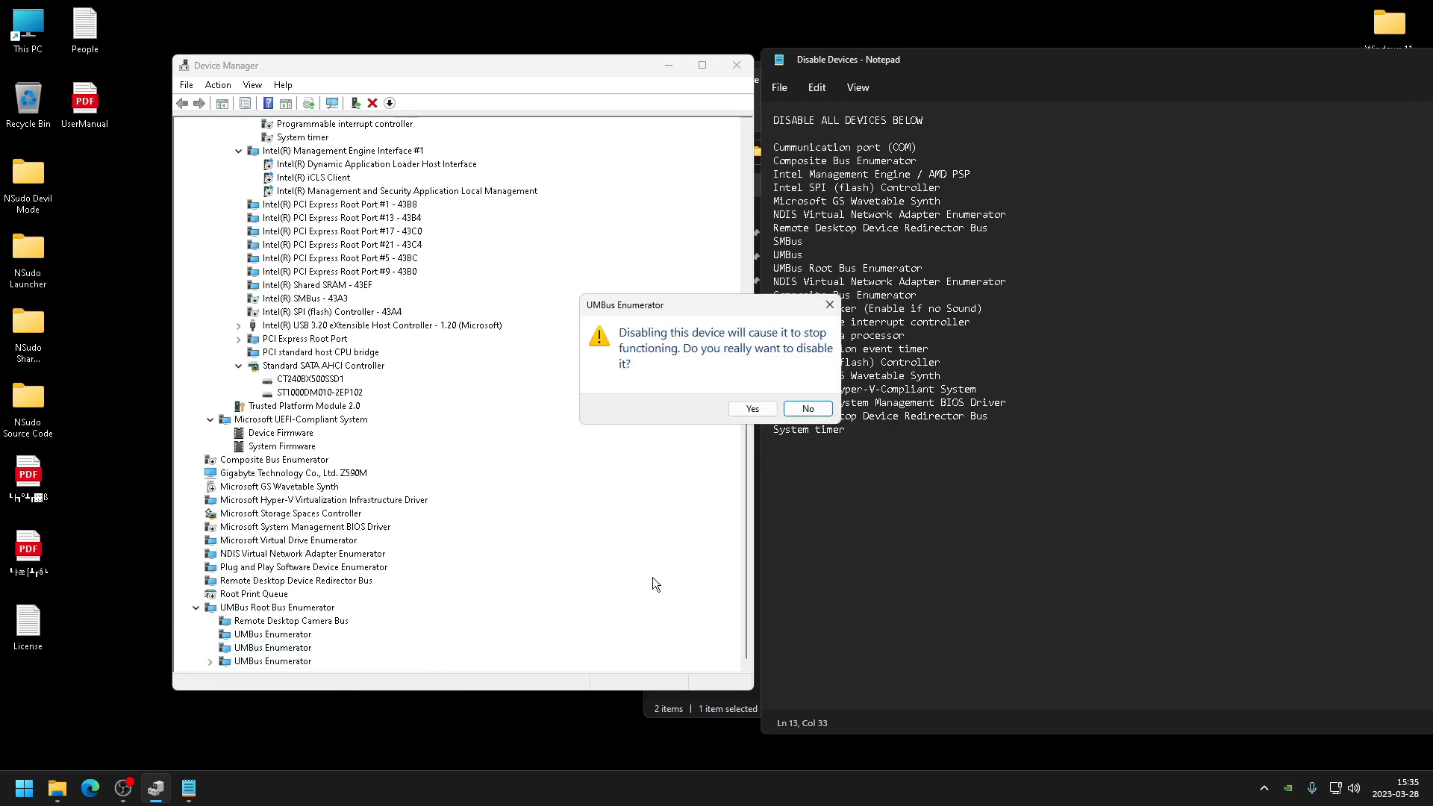
left_click(752, 409)
- Disable the first UMBus Enumerator under UMBus Root Bus Enumerator
right_click(288, 633)
left_click(328, 657)
left_click(750, 409)
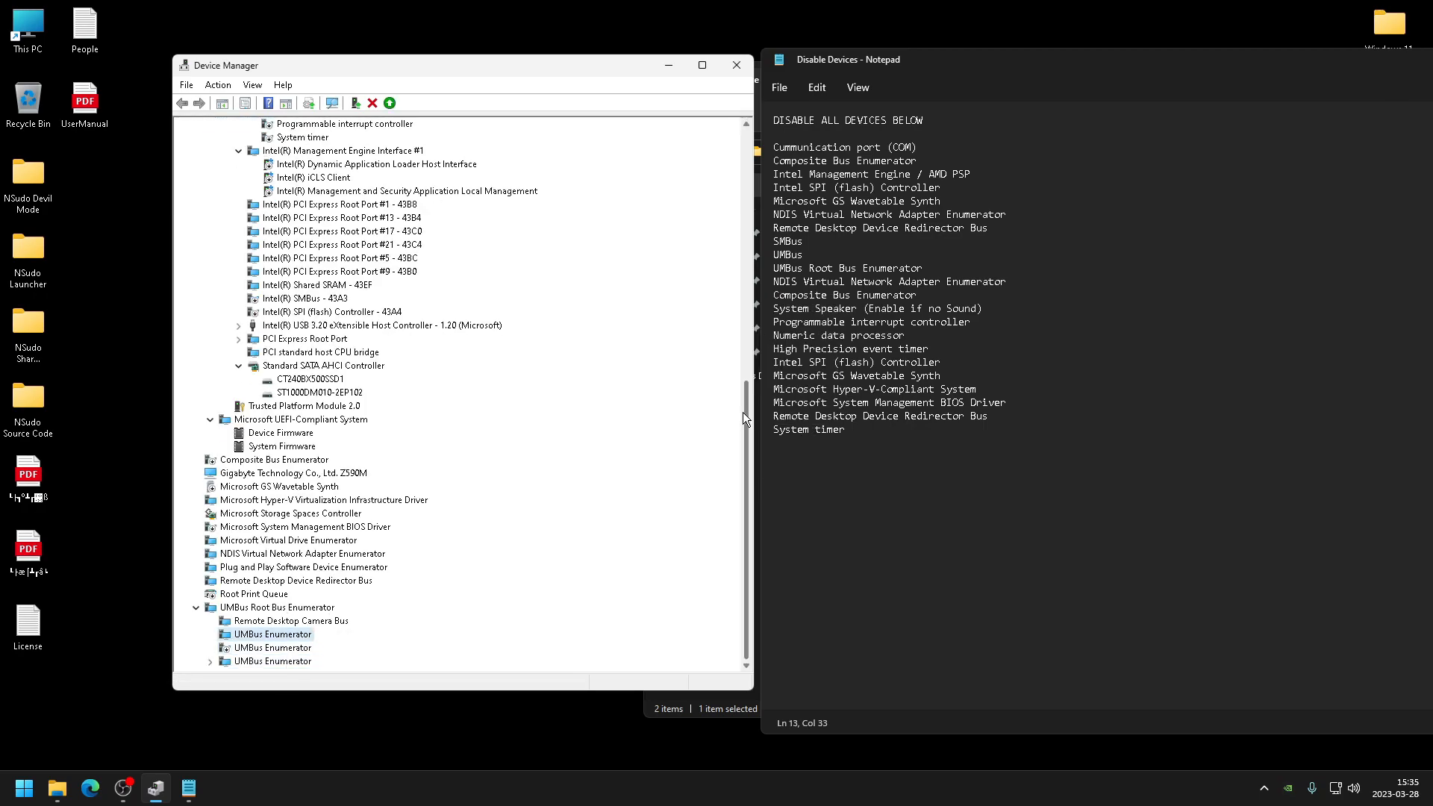
- Disable the Remote Desktop Camera Bus under UMBus Root Bus Enumerator
right_click(311, 621)
left_click(441, 647)
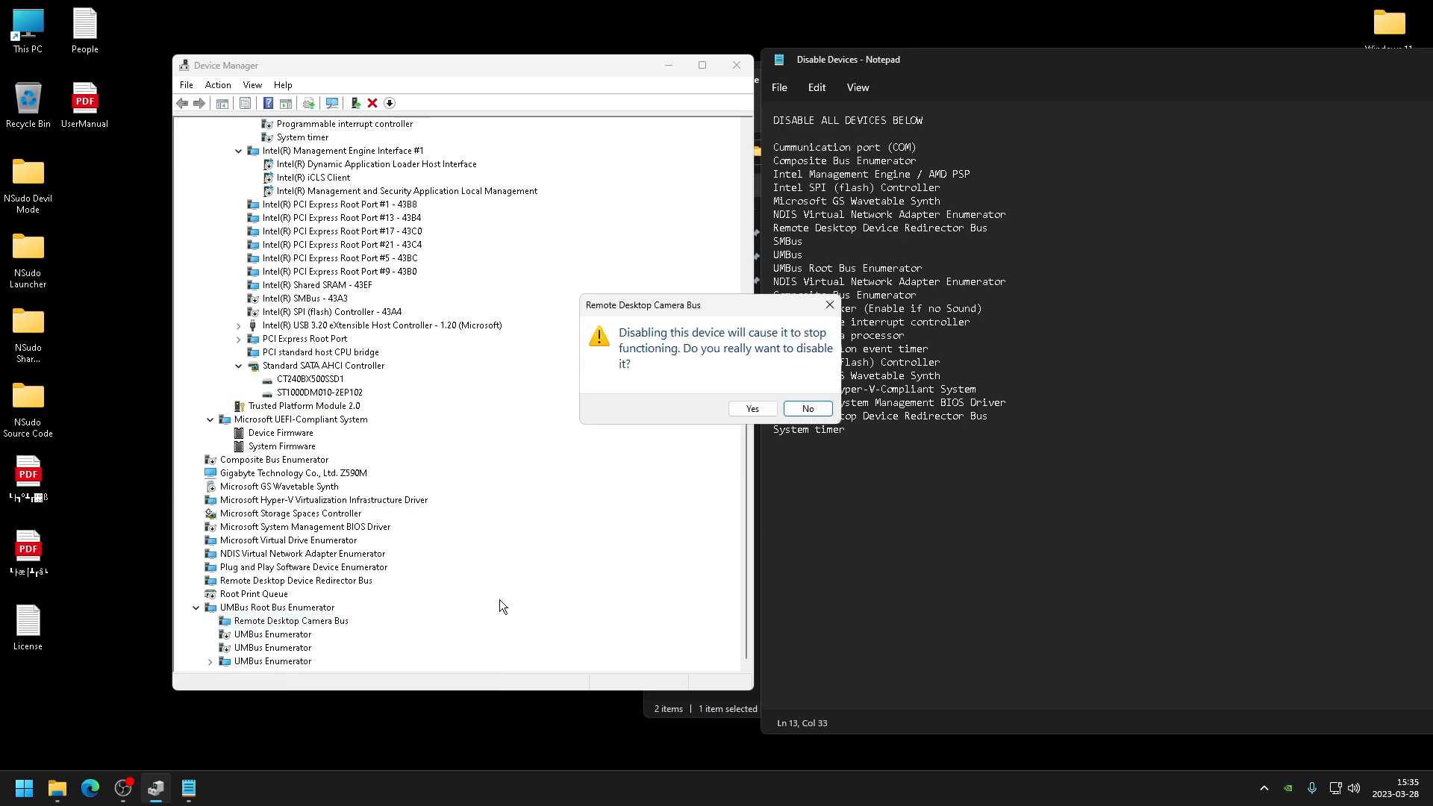
left_click(751, 409)
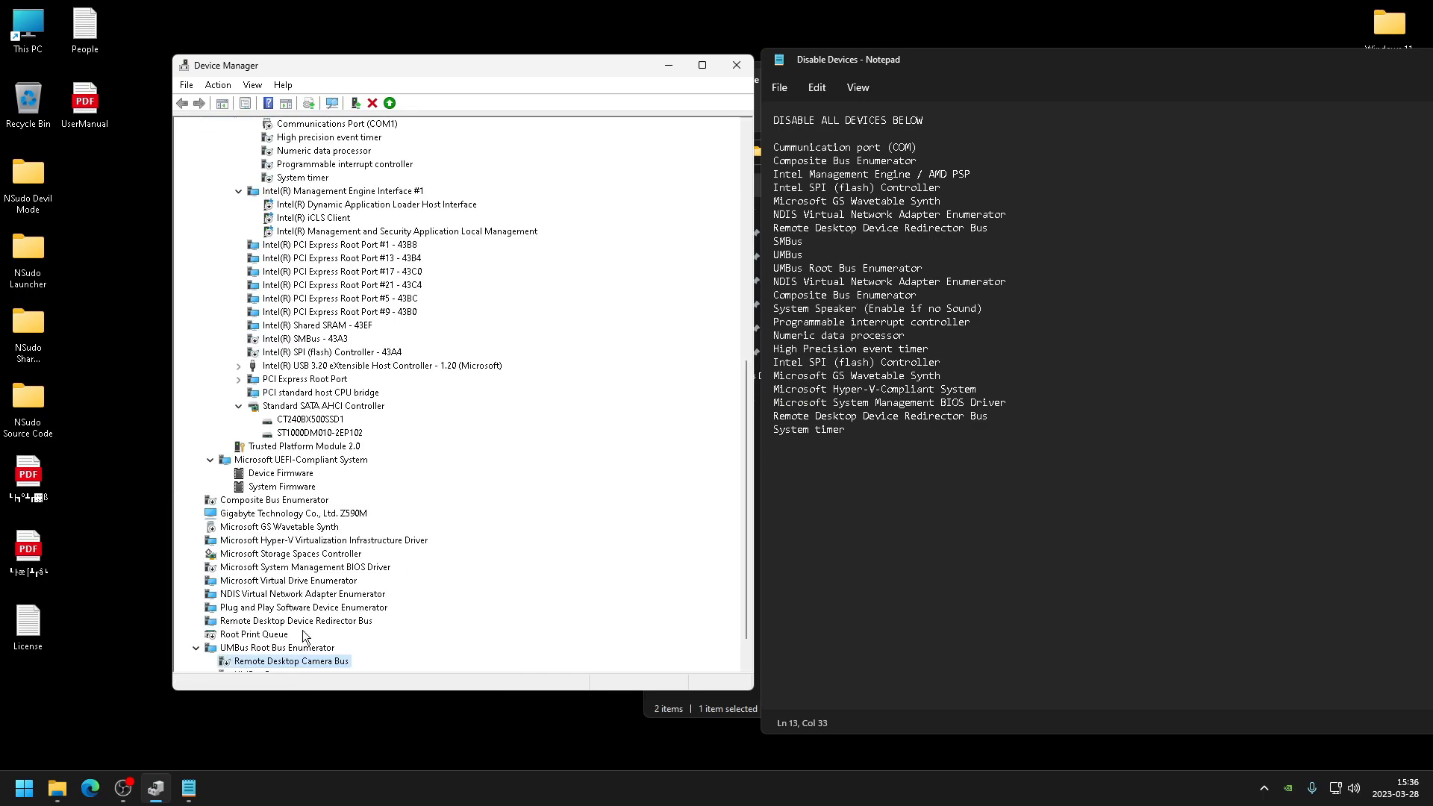
- Disable the Microsoft Virtual Drive Enumerator device
left_click(335, 544)
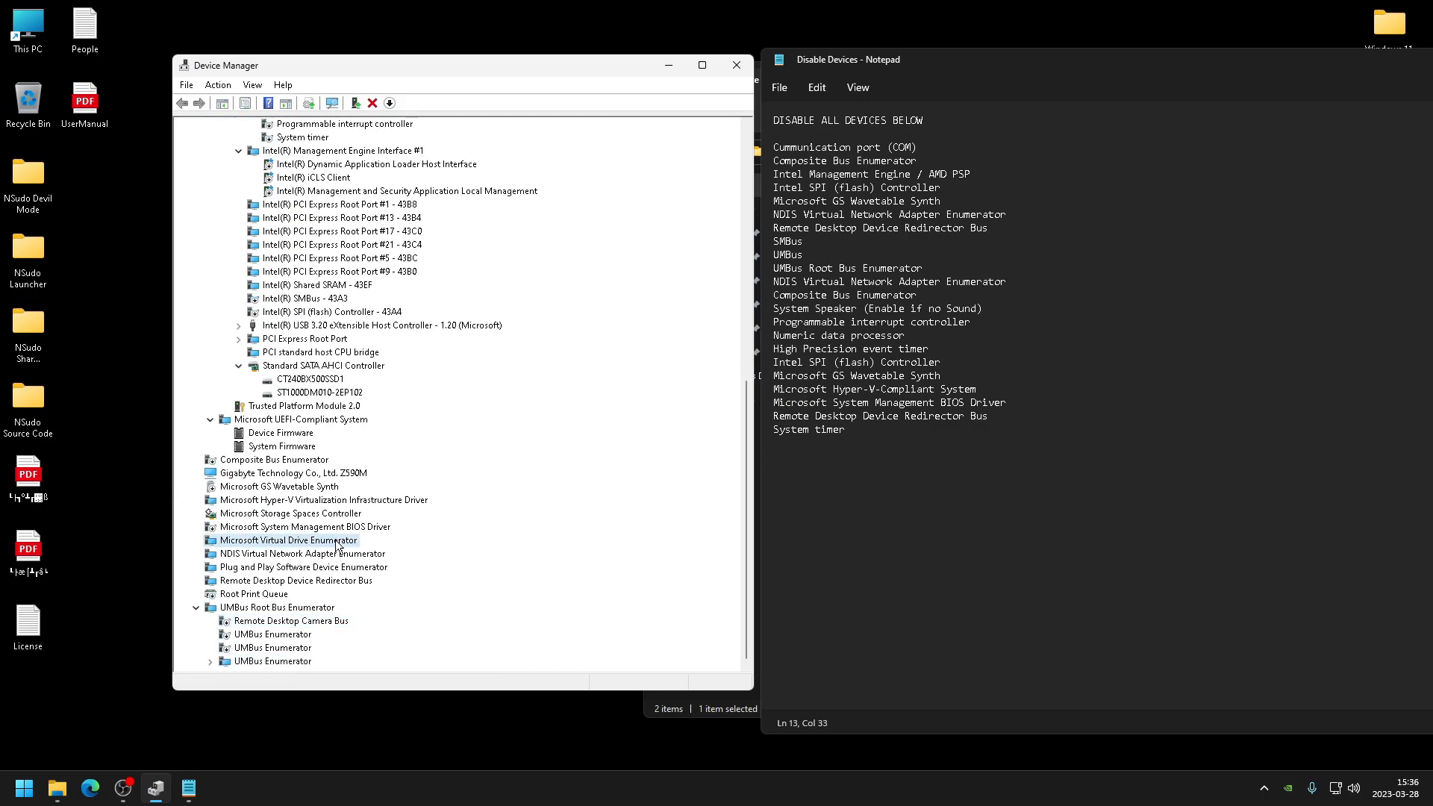
right_click(335, 544)
left_click(406, 572)
left_click(749, 411)
left_click(261, 553)
right_click(261, 553)
key("Escape")
- Disable the Remote Desktop Device Redirector Bus device
left_click(276, 581)
right_click(276, 580)
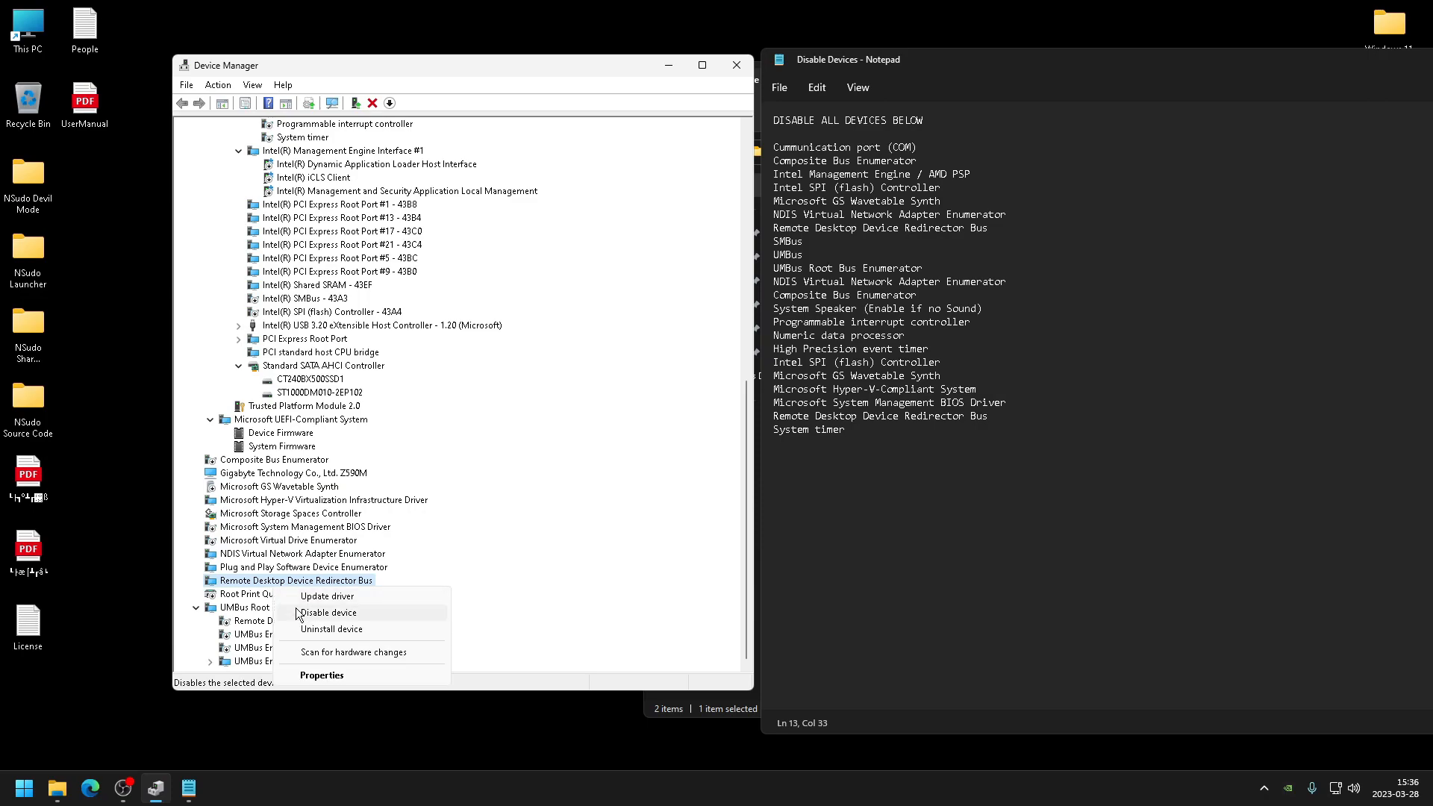
left_click(306, 612)
left_click(752, 411)
- Run sPowers_x64.exe from the Desktop as TrustedInstaller with all privileges enabled through NSudo Launcher
left_click(885, 404)
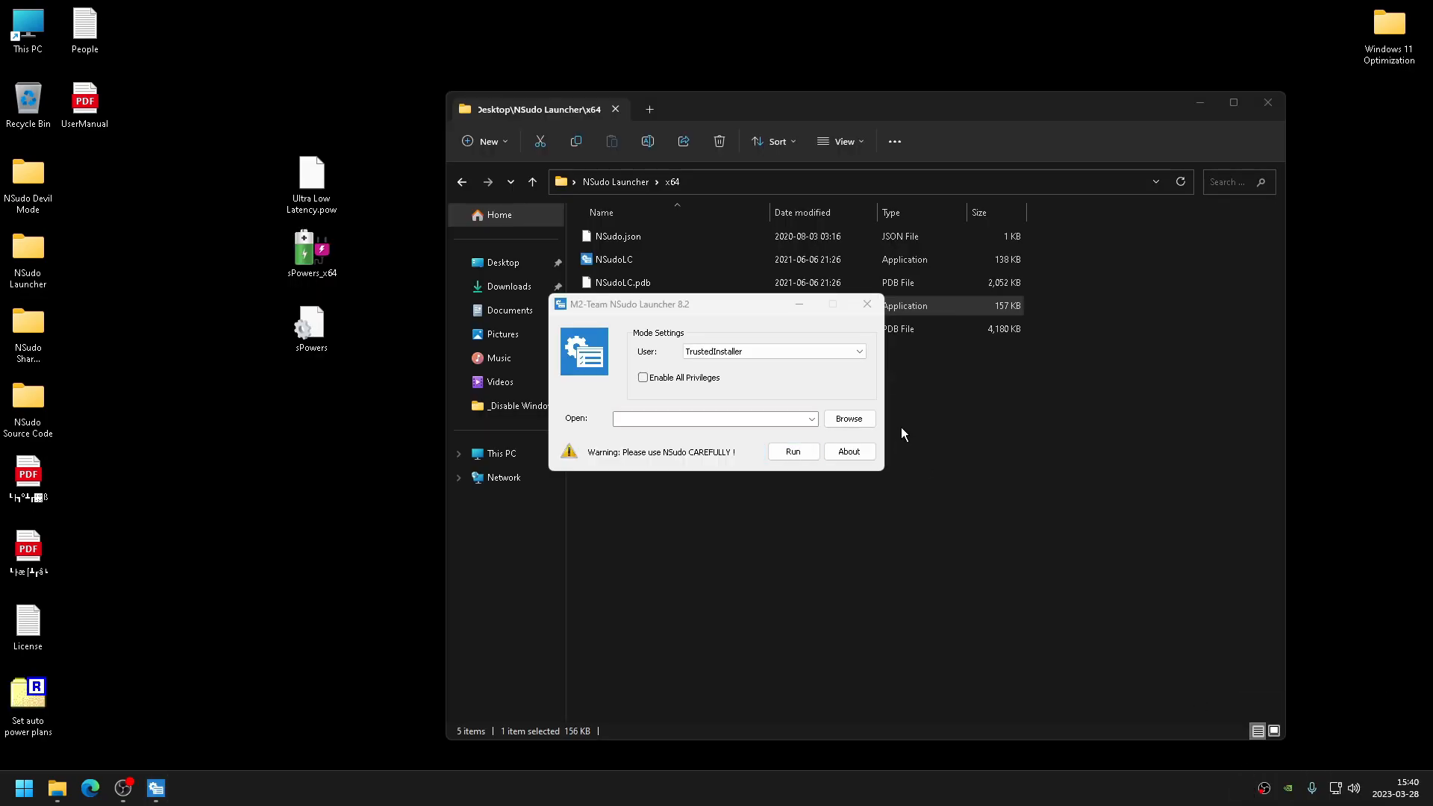
left_click(848, 419)
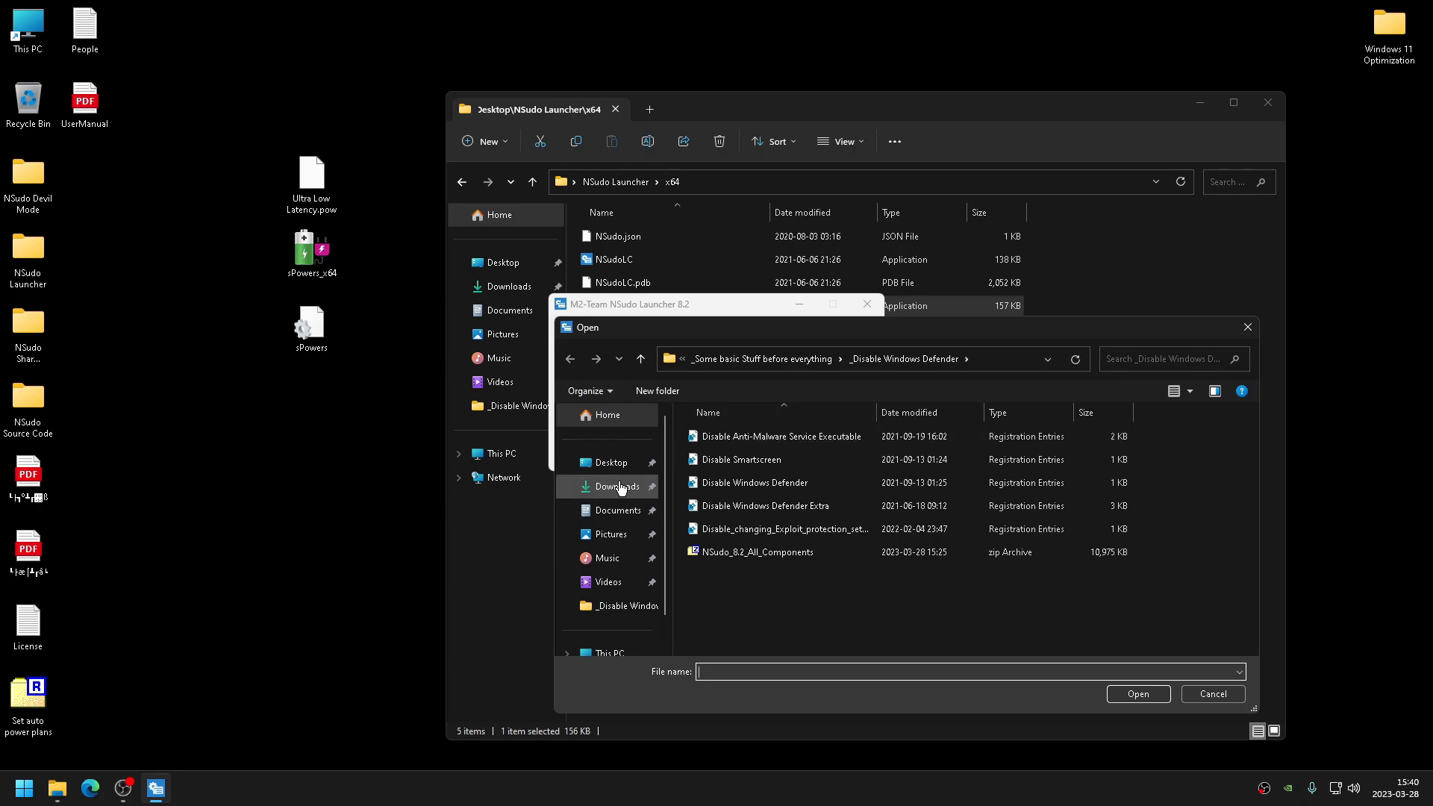
left_click(611, 463)
scroll(768, 535, "down", 5)
left_click(749, 584)
left_click(1132, 695)
left_click(793, 453)
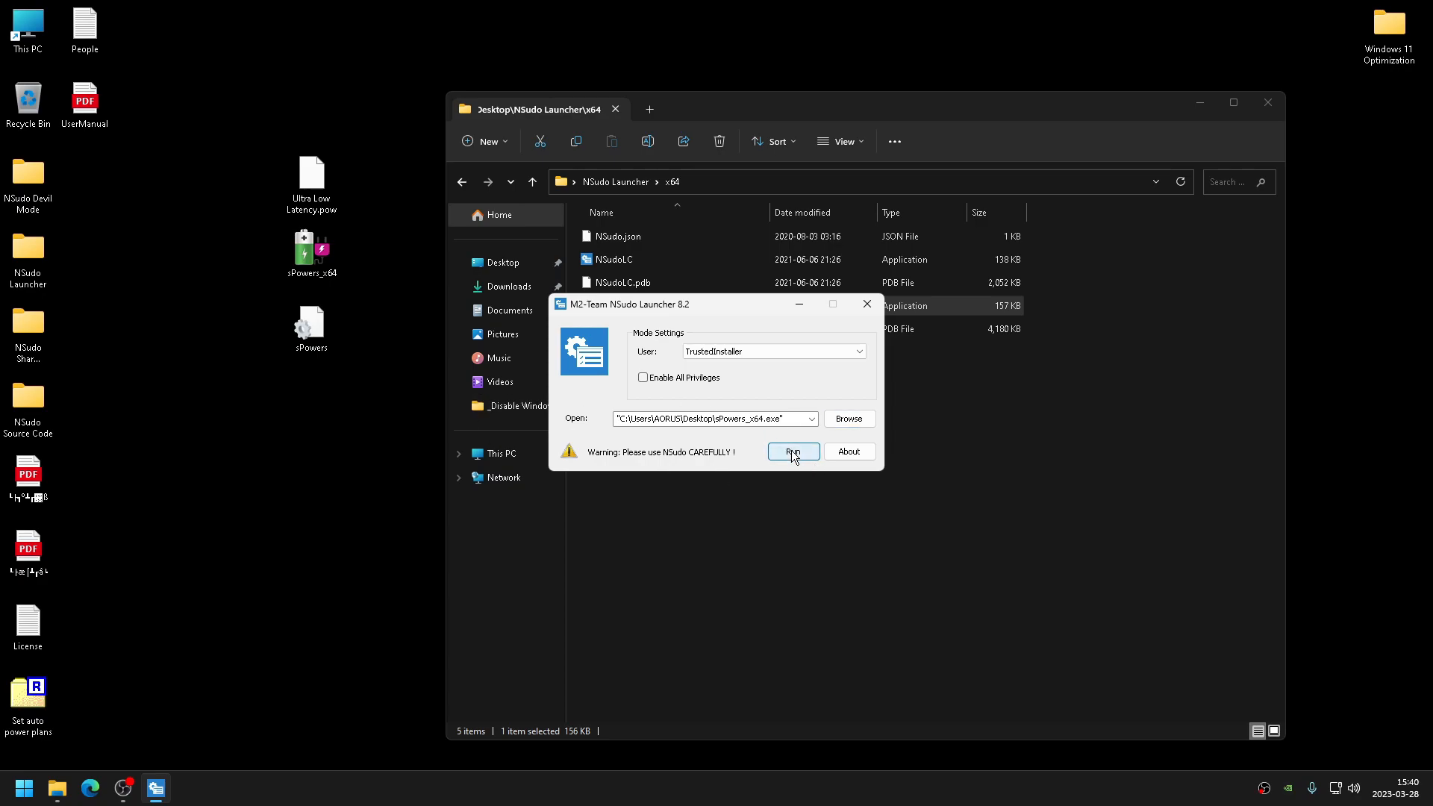
left_click(655, 378)
left_click_drag(672, 304, 744, 405)
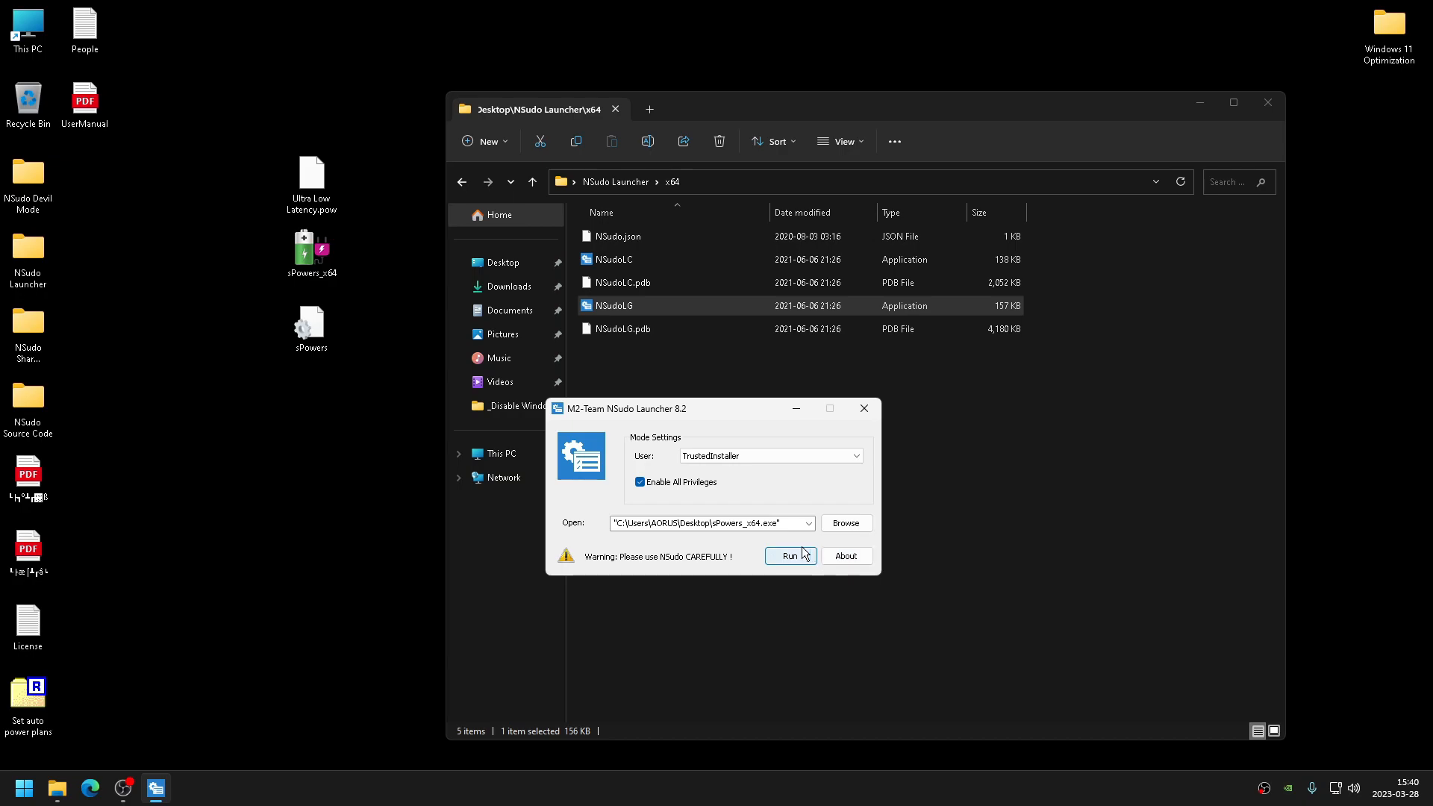
left_click(864, 409)
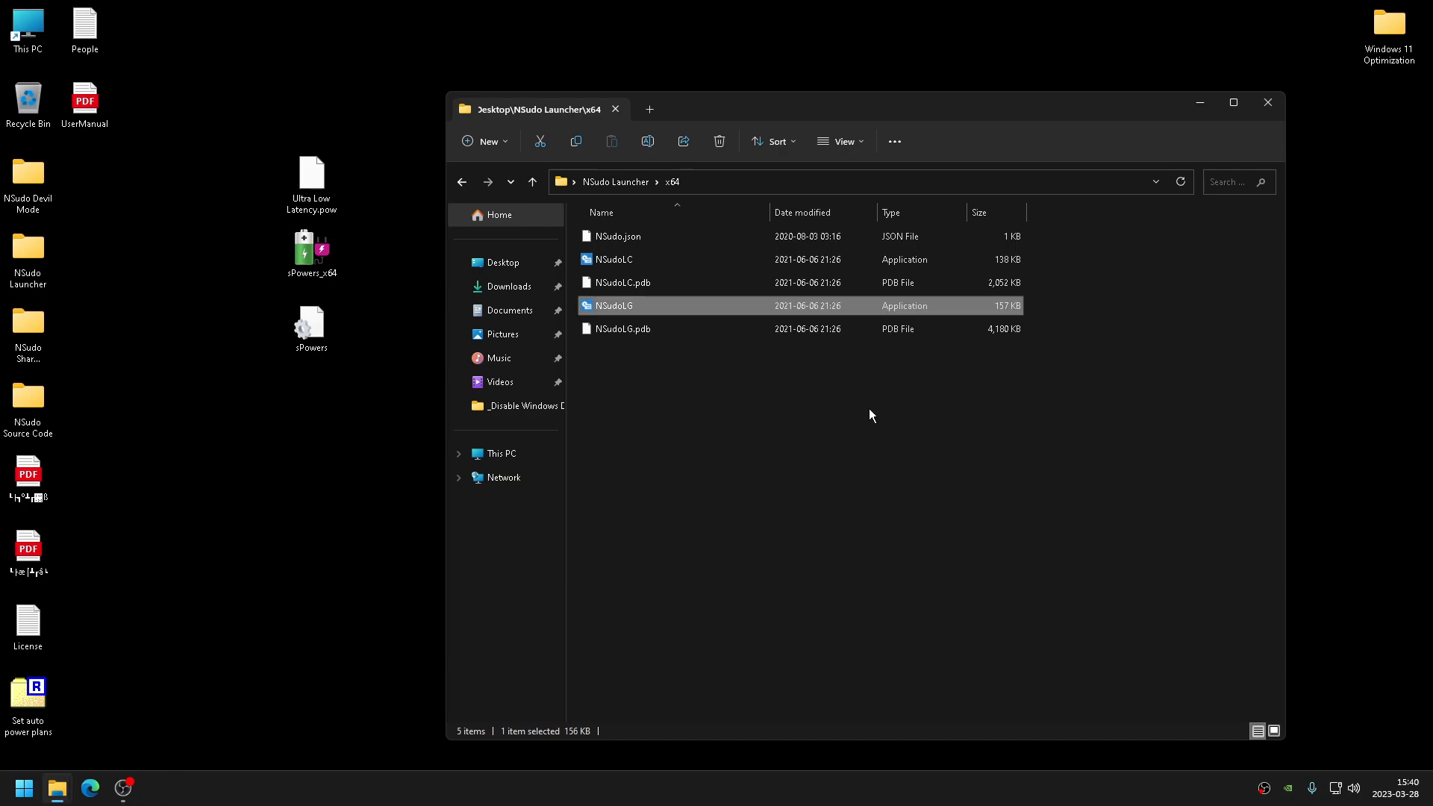
left_click(1268, 103)
double_click(311, 256)
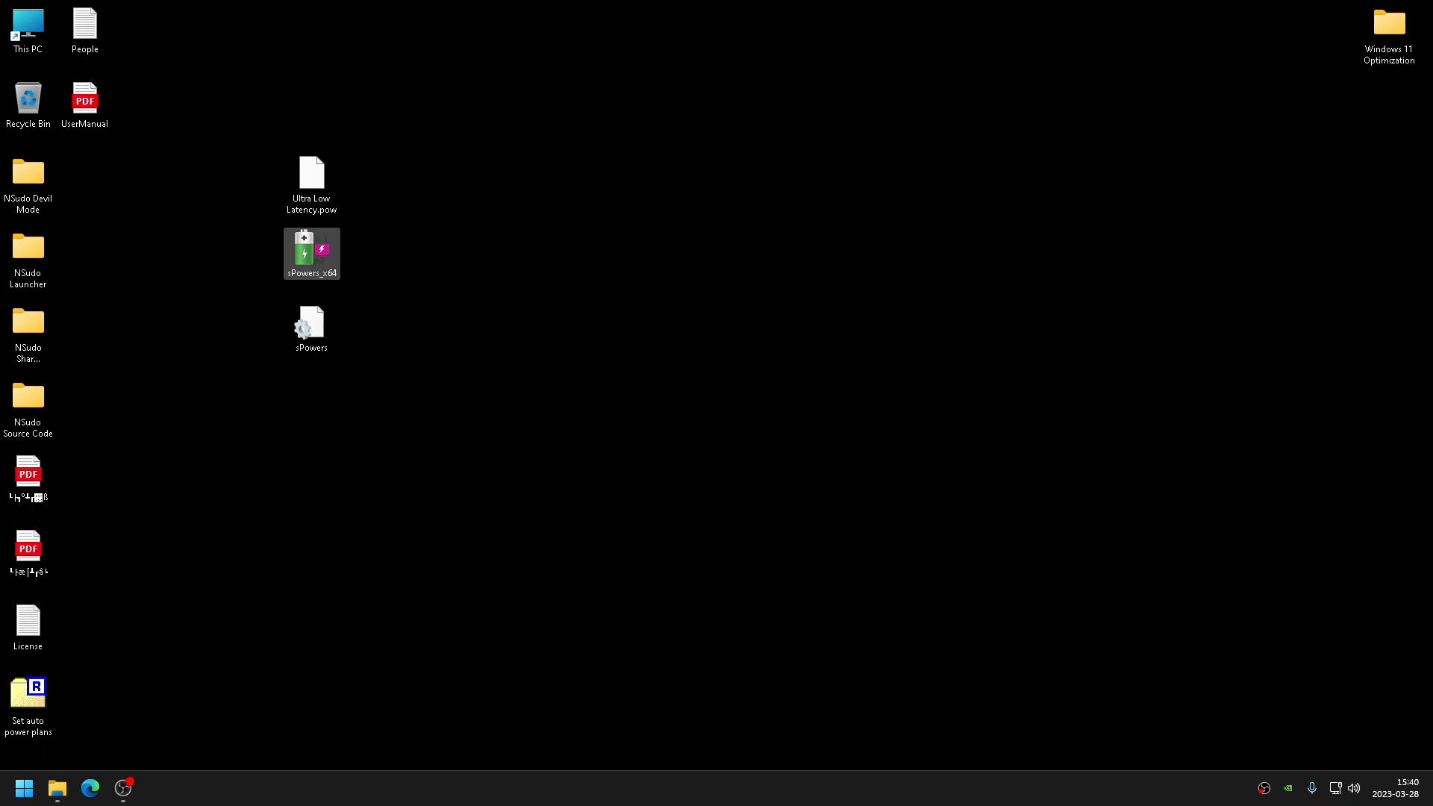
- Delete the PowerRun application from Windows 11 Optimization\6 General Mods\4 Windows Services - Drivers
double_click(1391, 19)
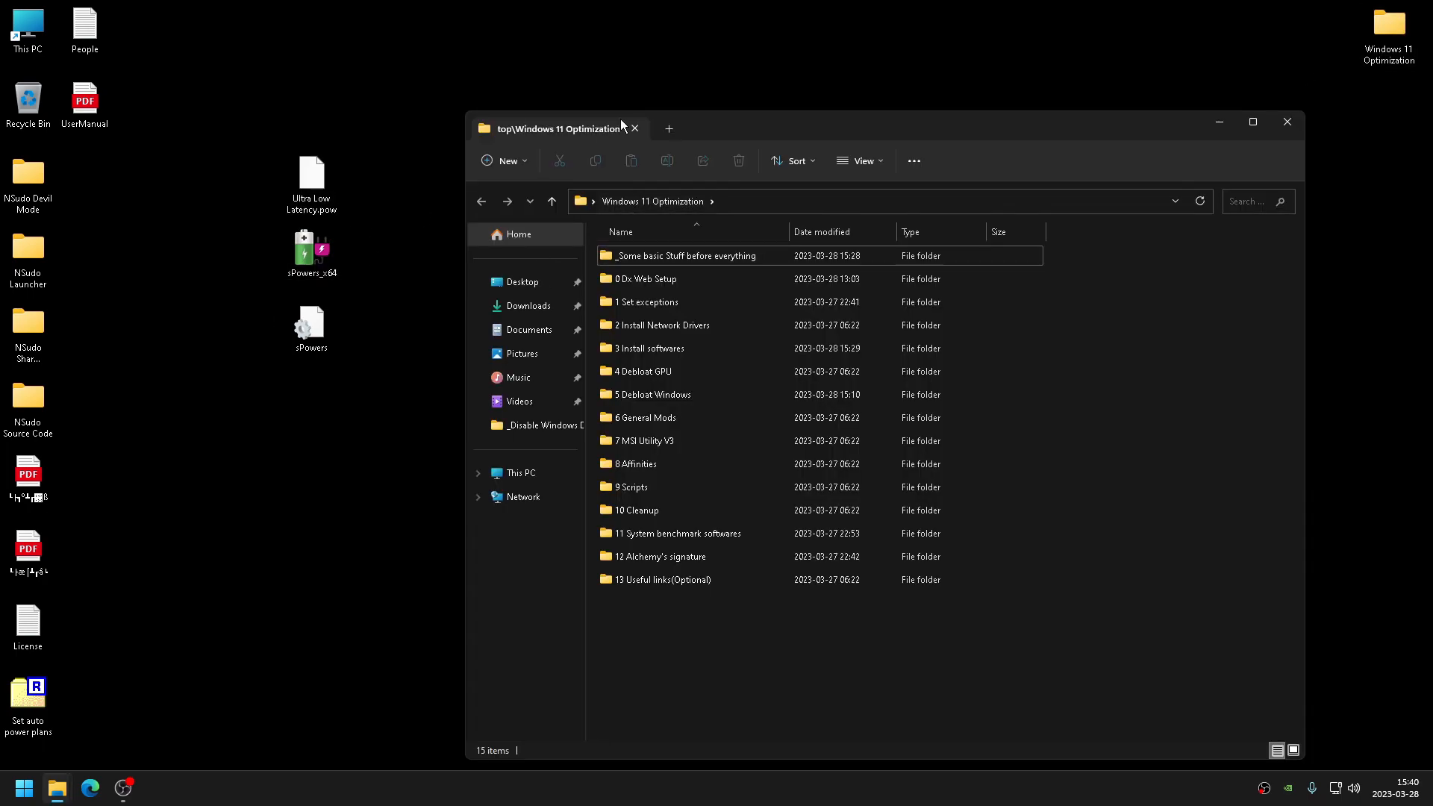
double_click(698, 418)
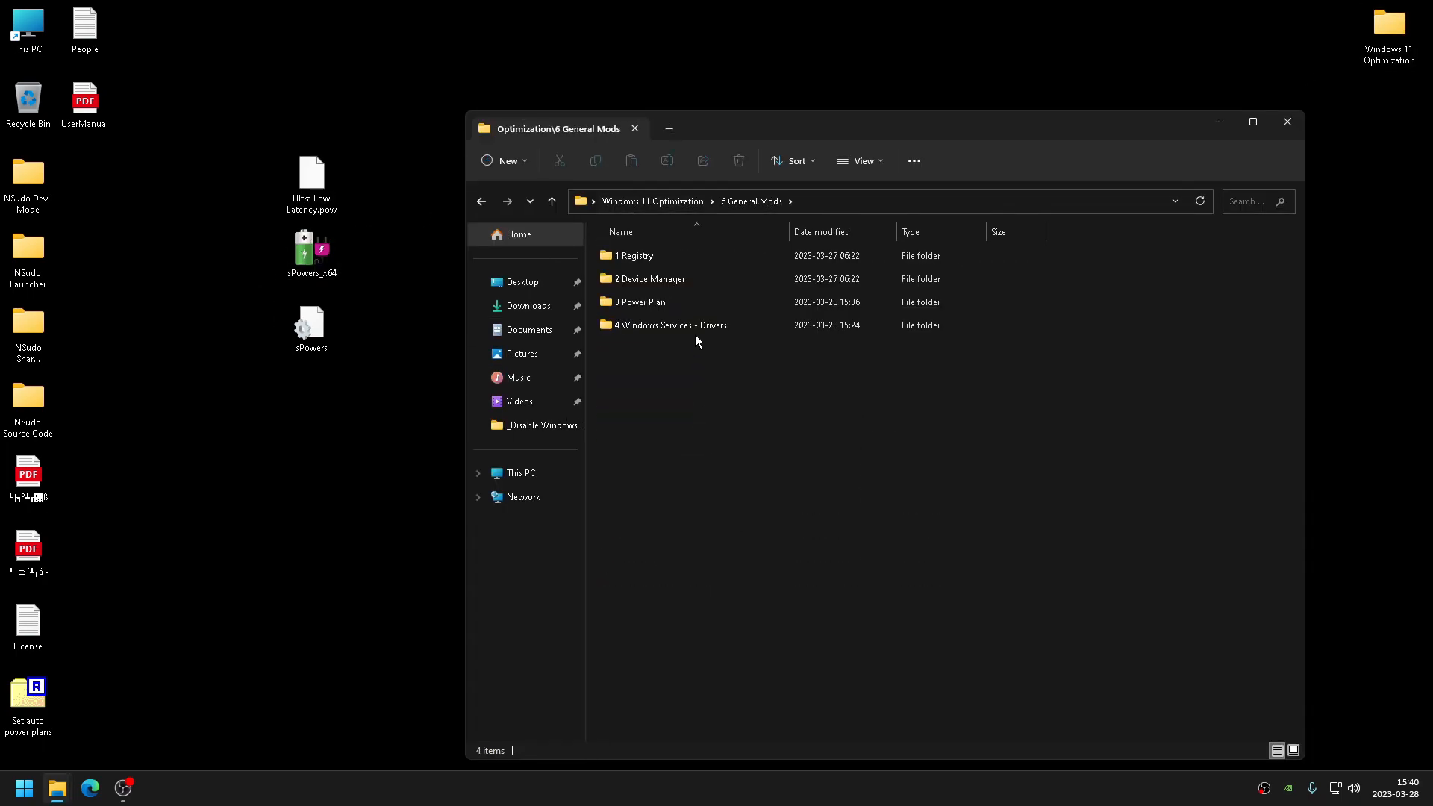
double_click(696, 328)
left_click_drag(735, 442, 692, 433)
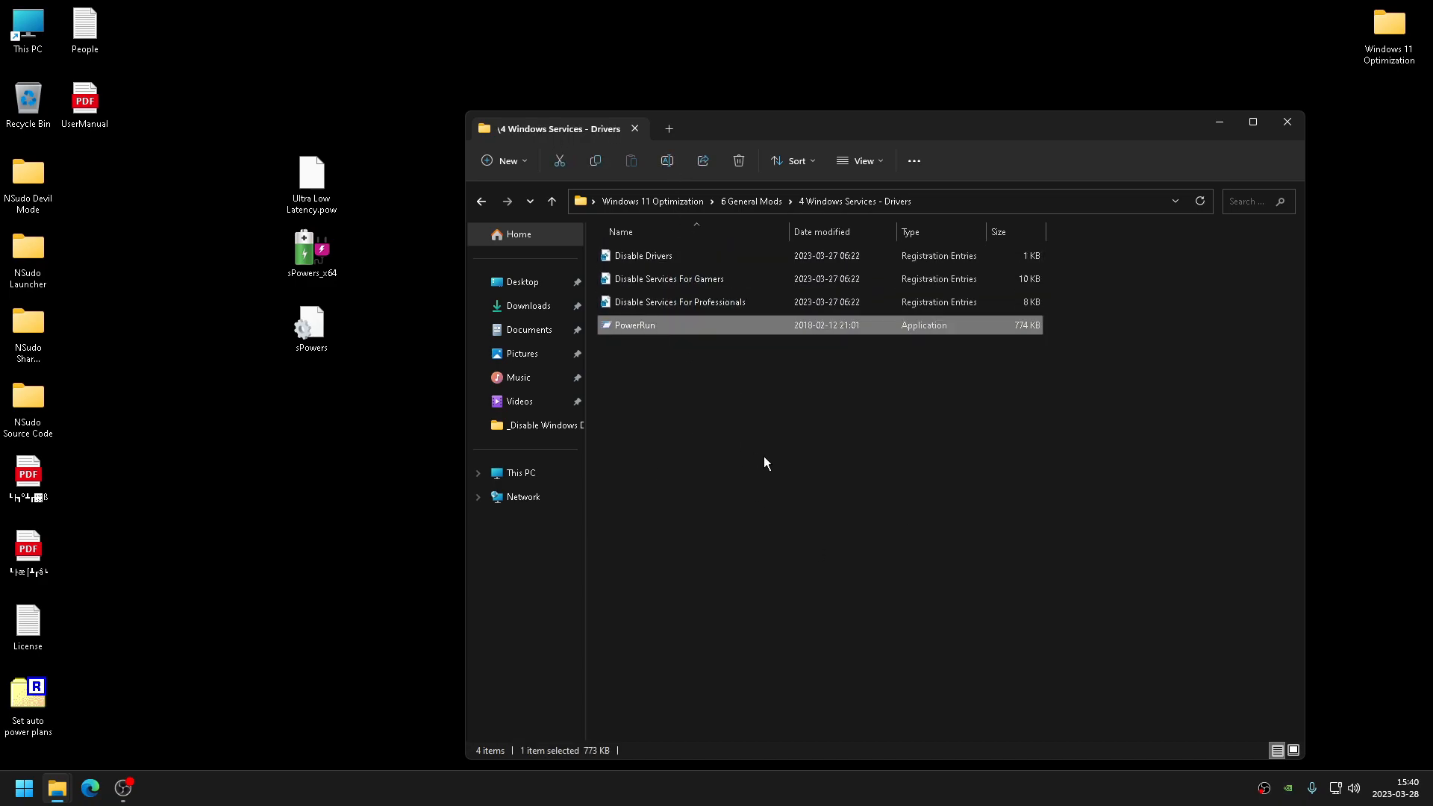
key("Delete")
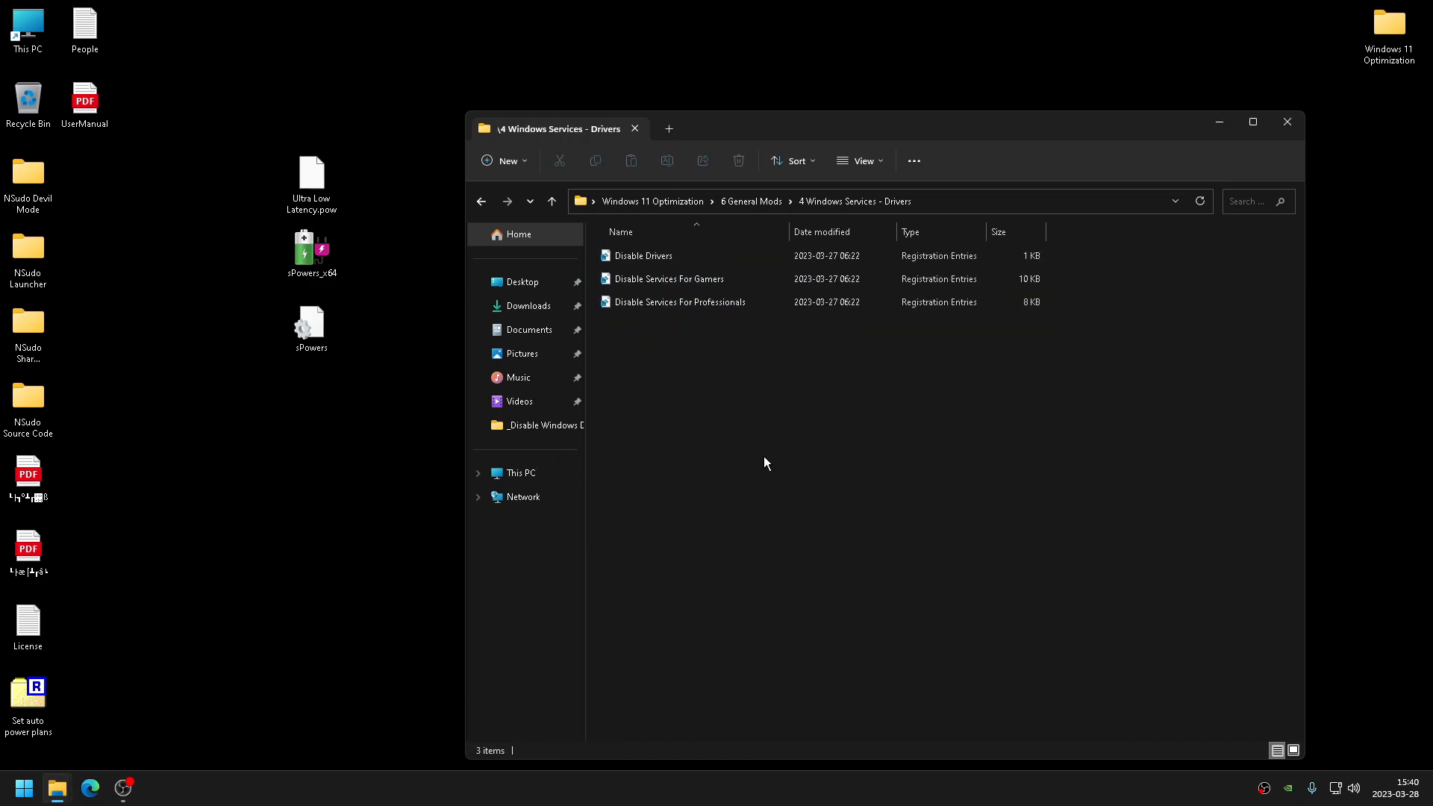
double_click(22, 268)
double_click(634, 192)
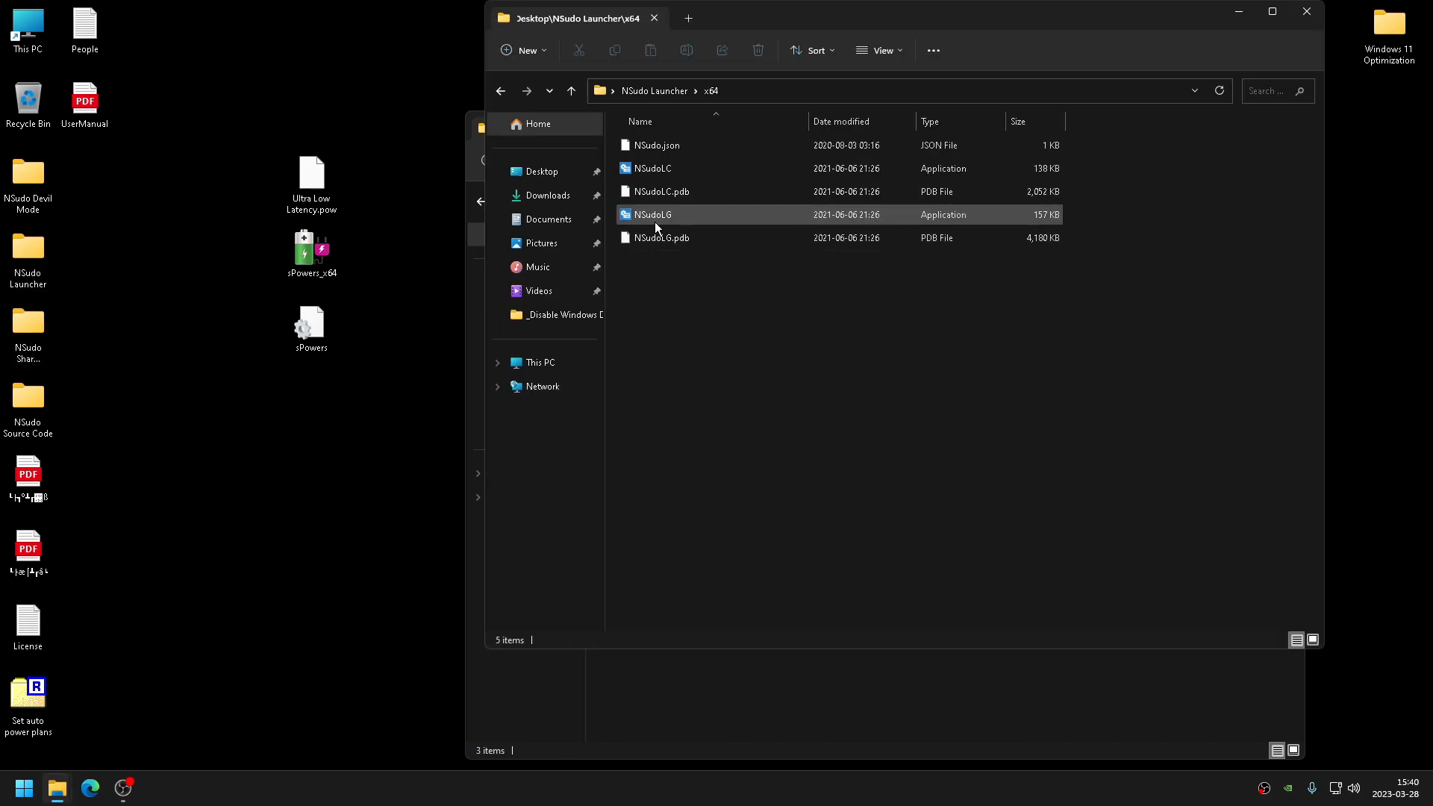
left_click(1307, 12)
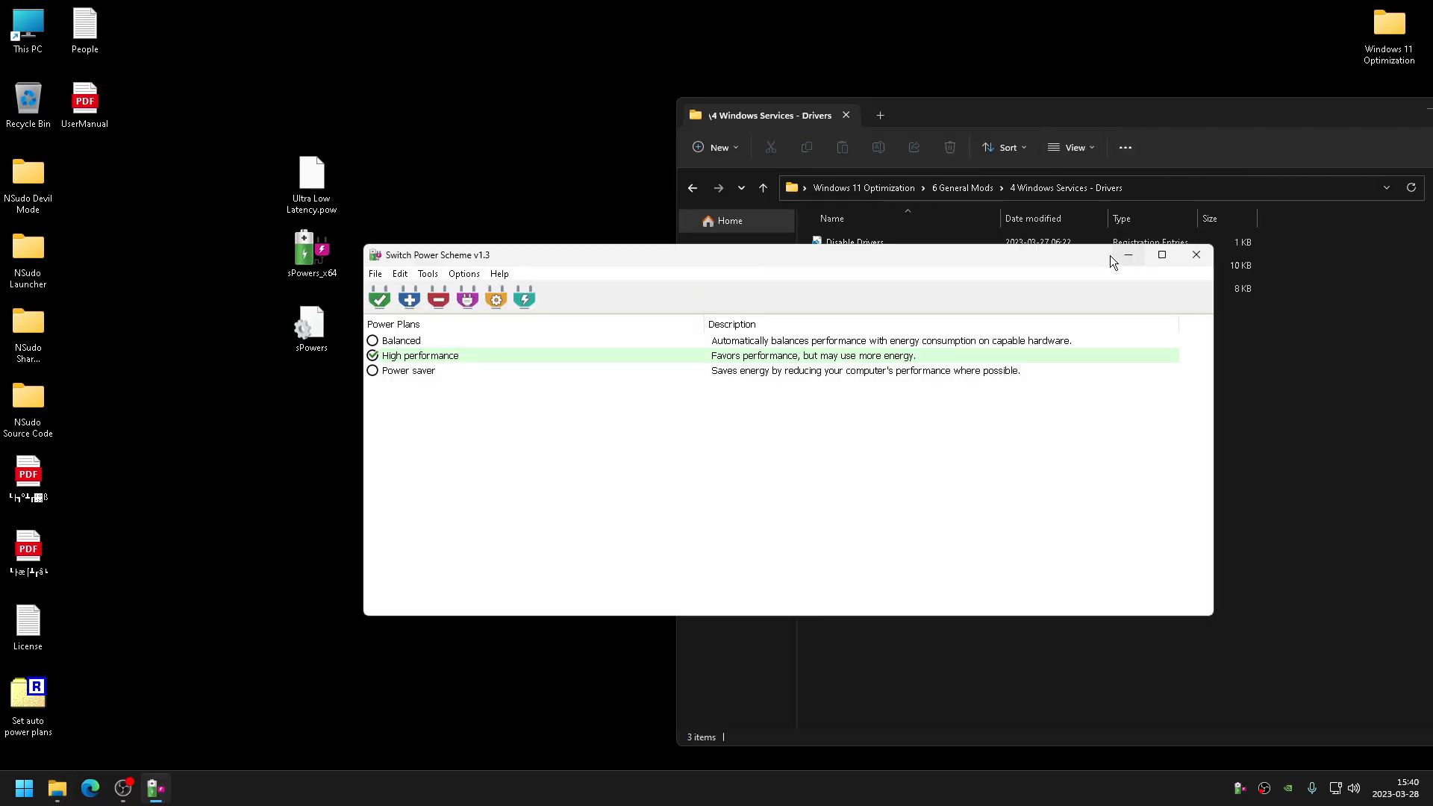
left_click_drag(642, 255, 547, 268)
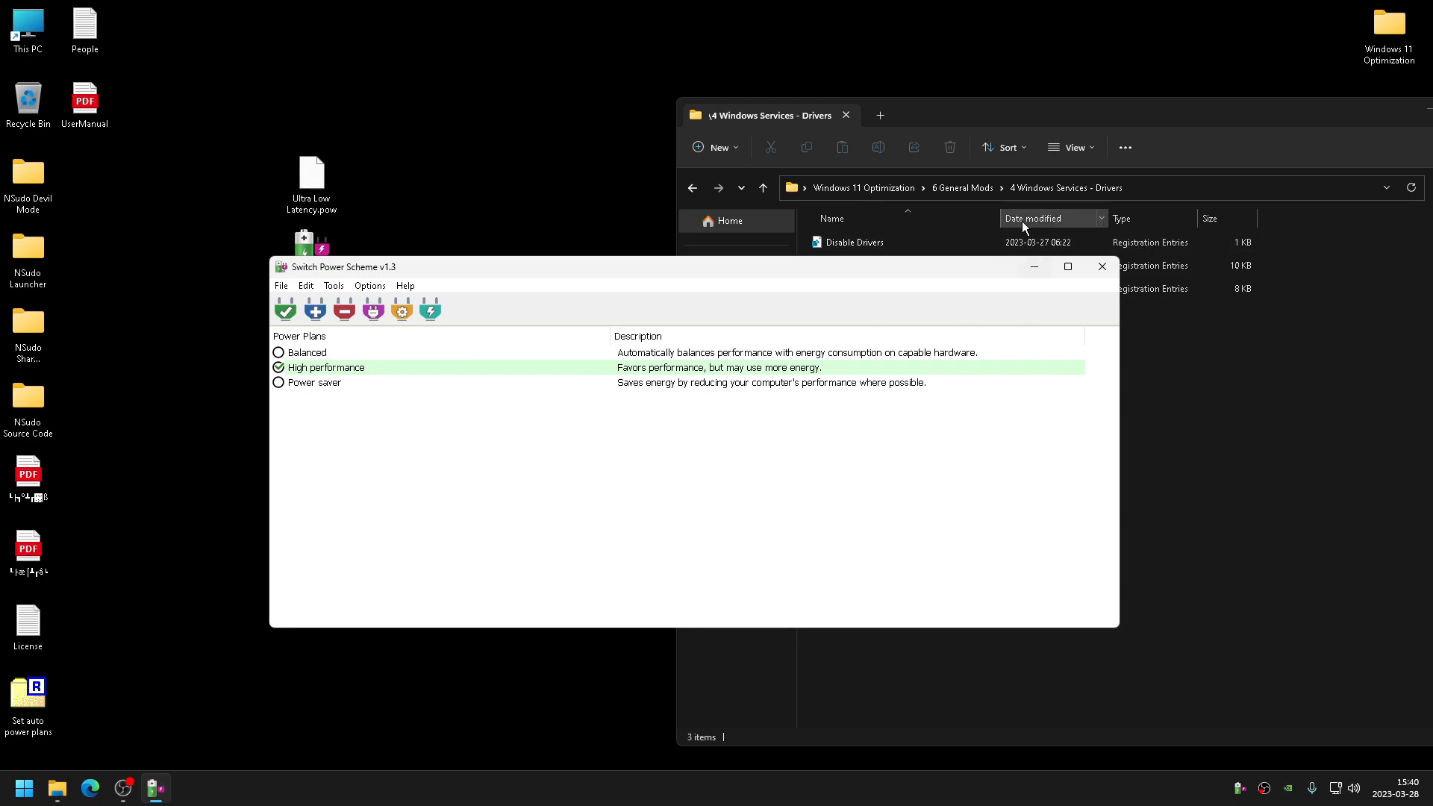
left_click_drag(1038, 107, 1148, 110)
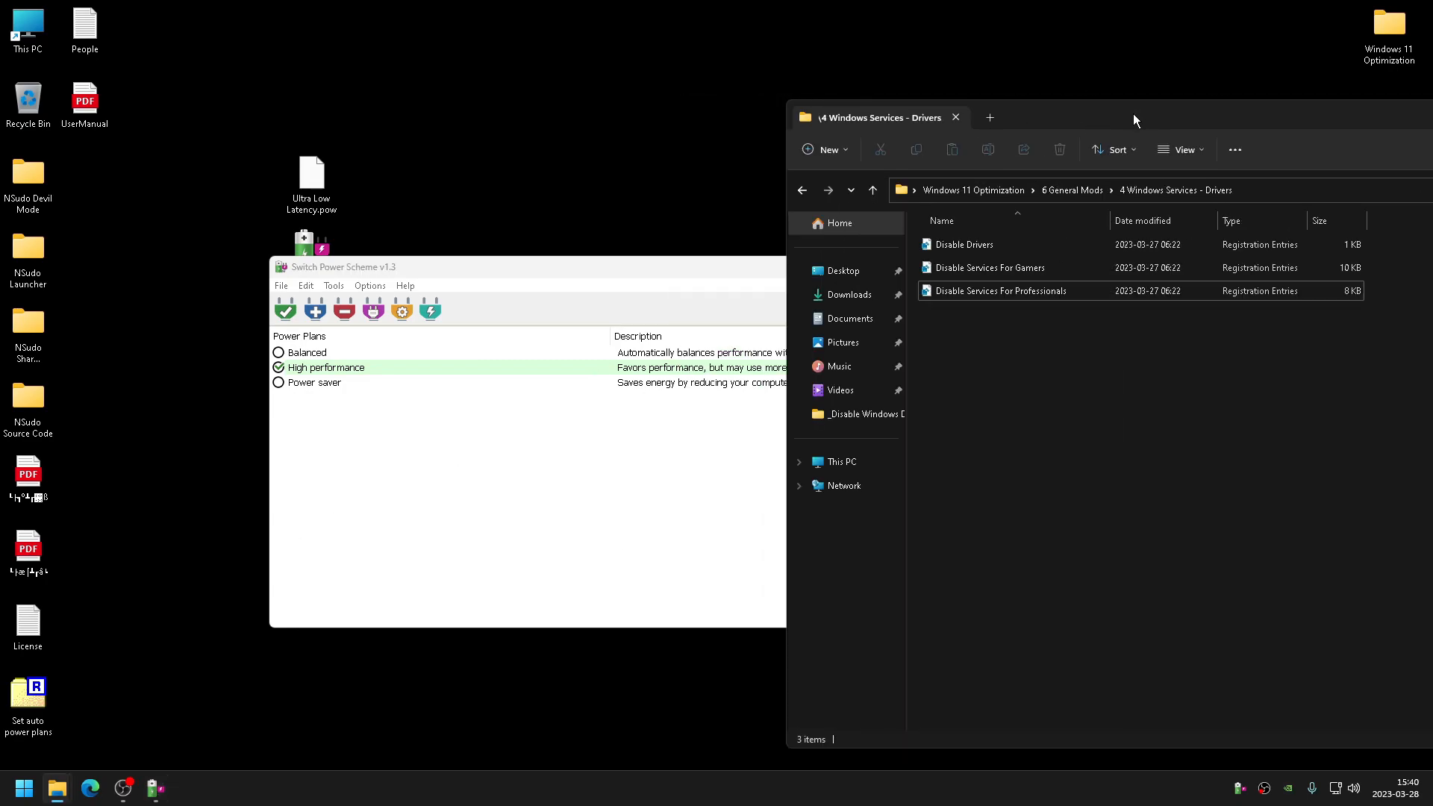
left_click_drag(642, 272, 575, 270)
left_click_drag(1046, 108, 494, 128)
key("alt+Tab")
left_click_drag(698, 266, 733, 271)
- Try to import a power plan in Switch Power Scheme by browsing the This PC drives for the .pow file
left_click(215, 287)
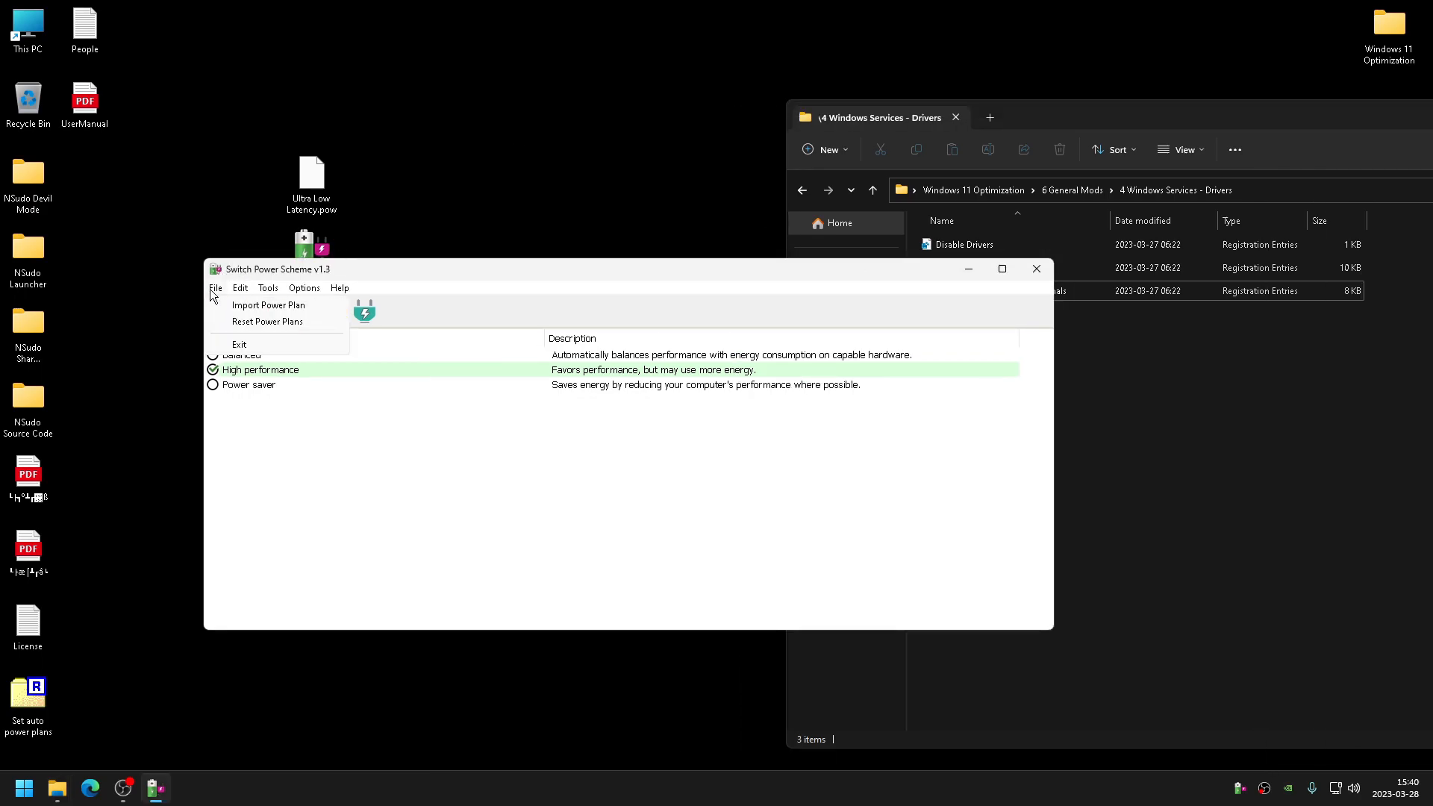
left_click(248, 302)
left_click(887, 408)
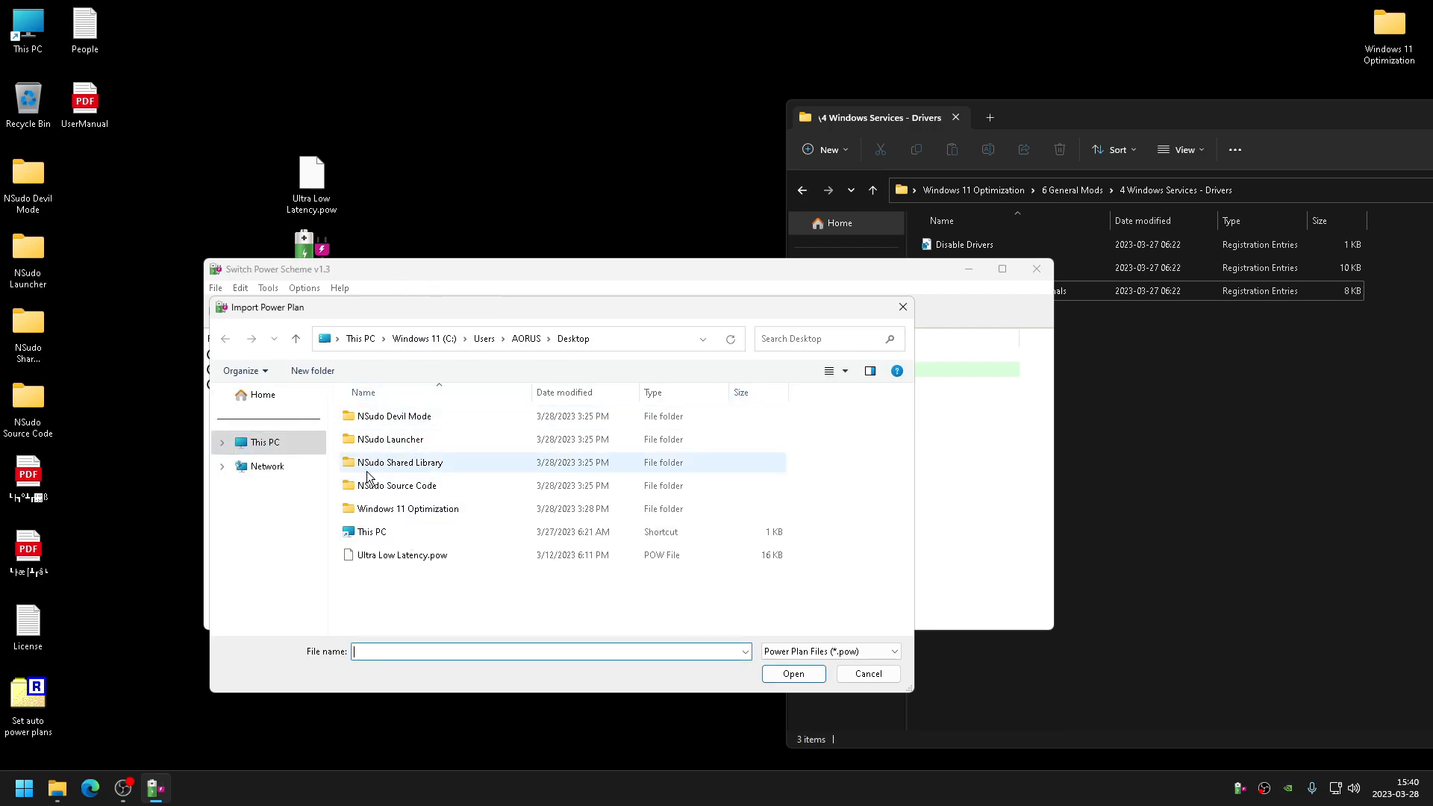
left_click(265, 442)
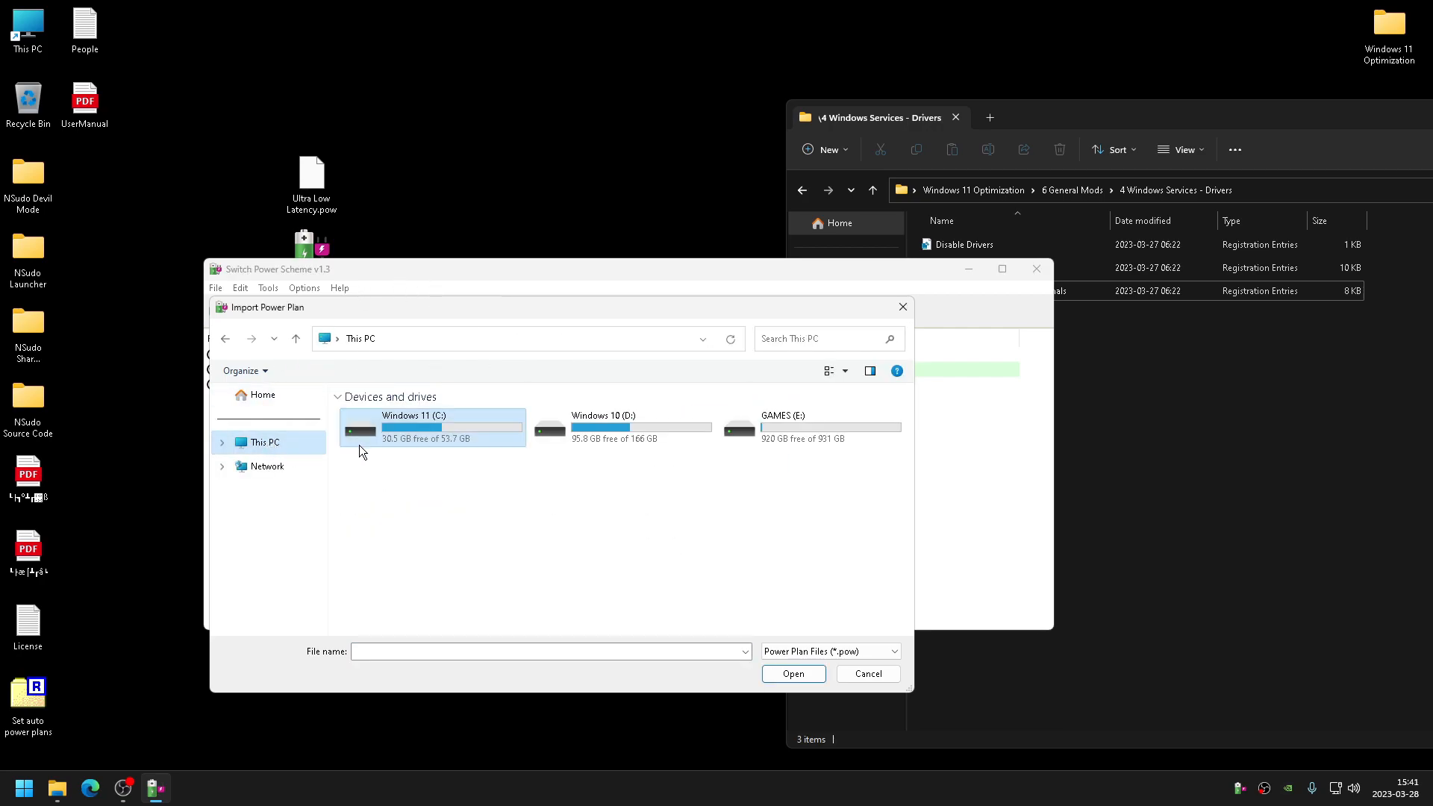
left_click(222, 443)
left_click(274, 489)
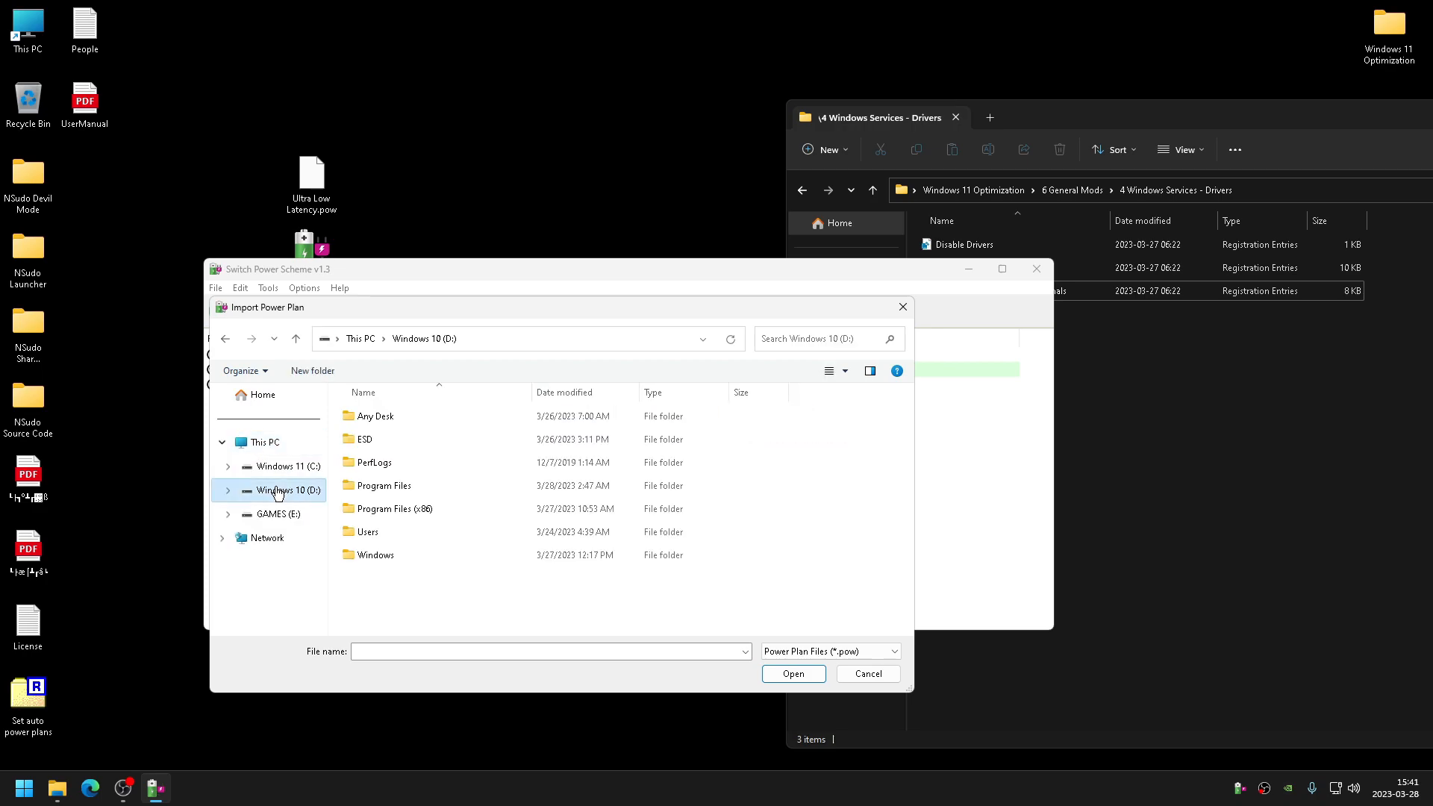
left_click(271, 473)
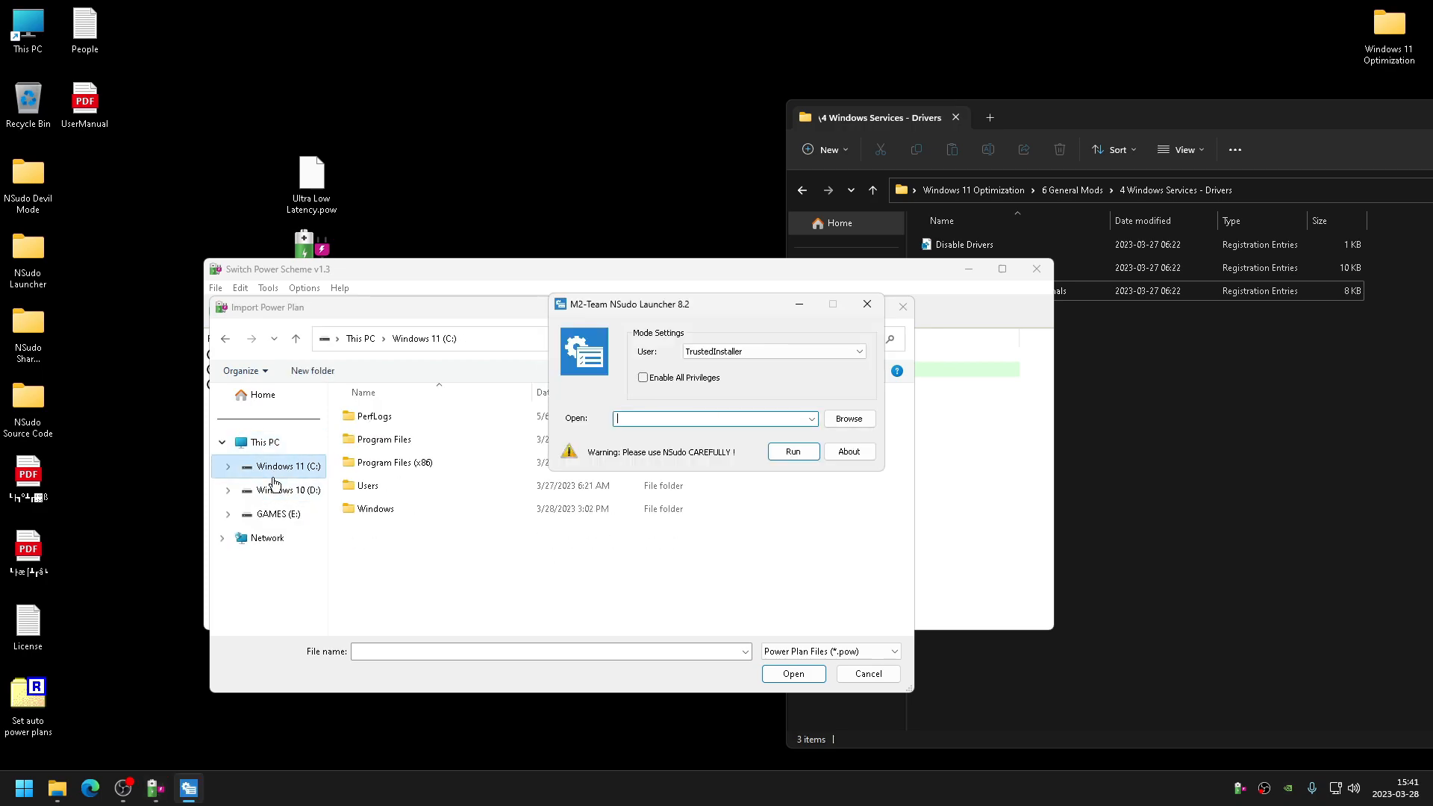
left_click(798, 304)
left_click_drag(754, 298, 738, 449)
left_click_drag(565, 453, 567, 262)
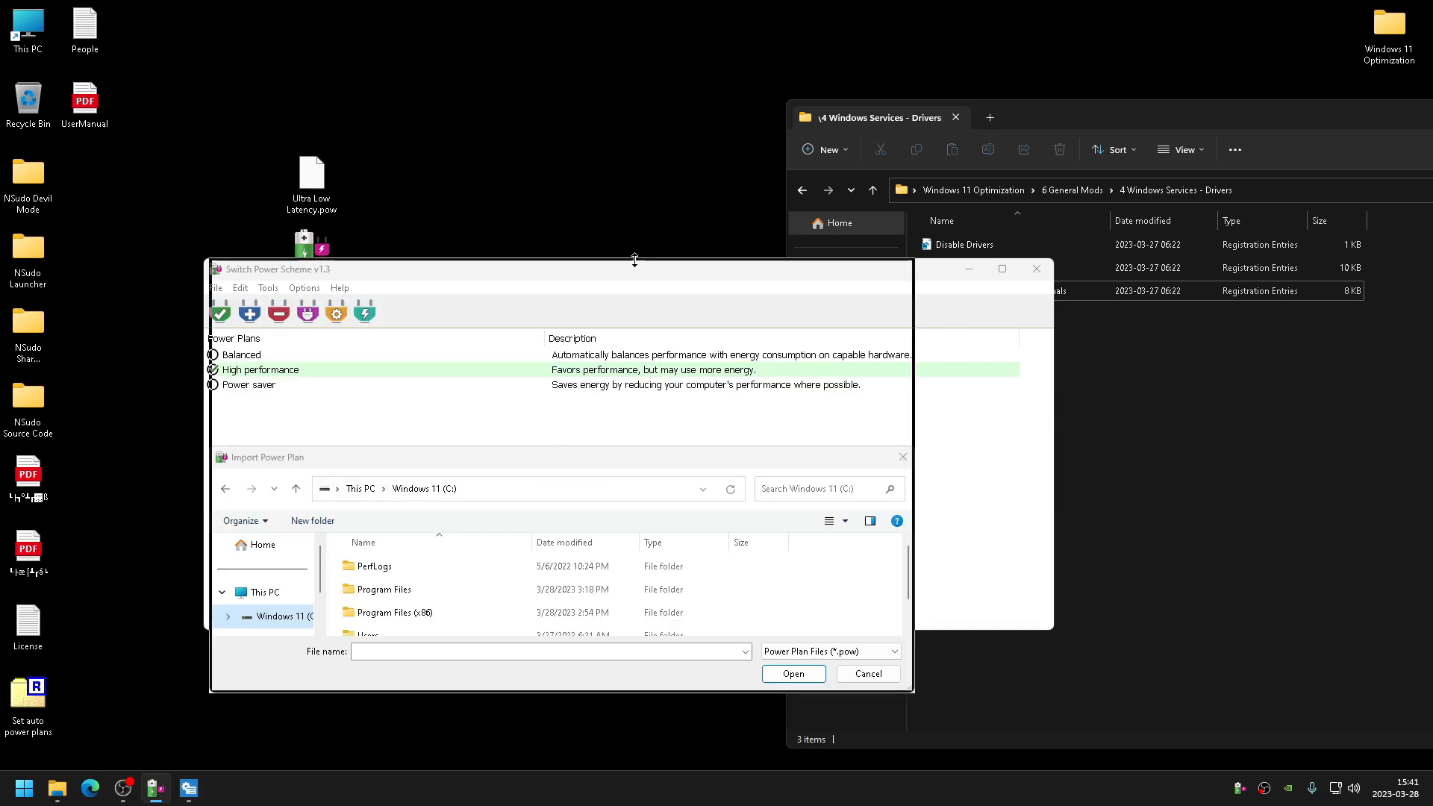
- Browse the Windows 11 (C:) folders in the import dialog for the power plan, then cancel the import
left_click(265, 403)
left_click(409, 408)
double_click(408, 407)
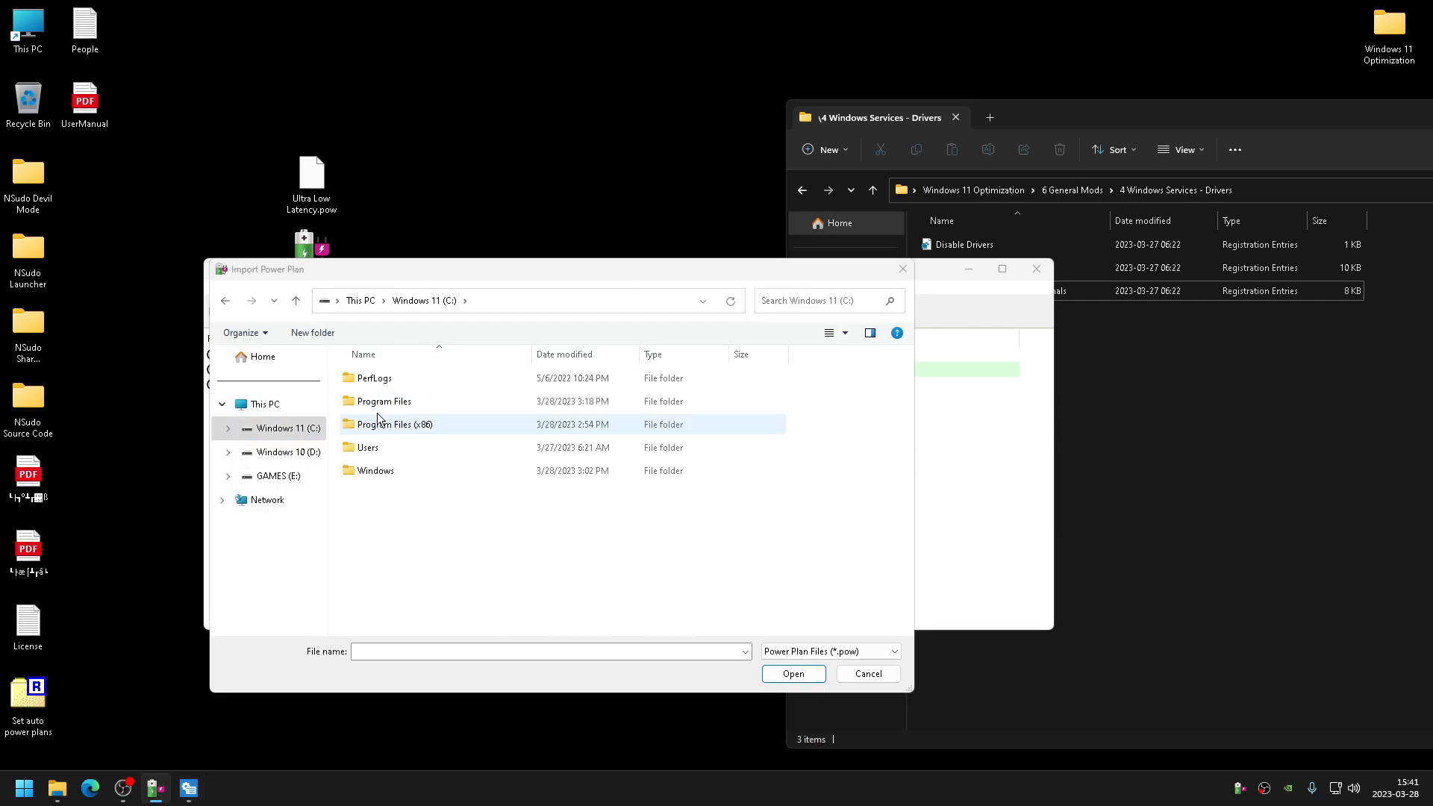
left_click(228, 428)
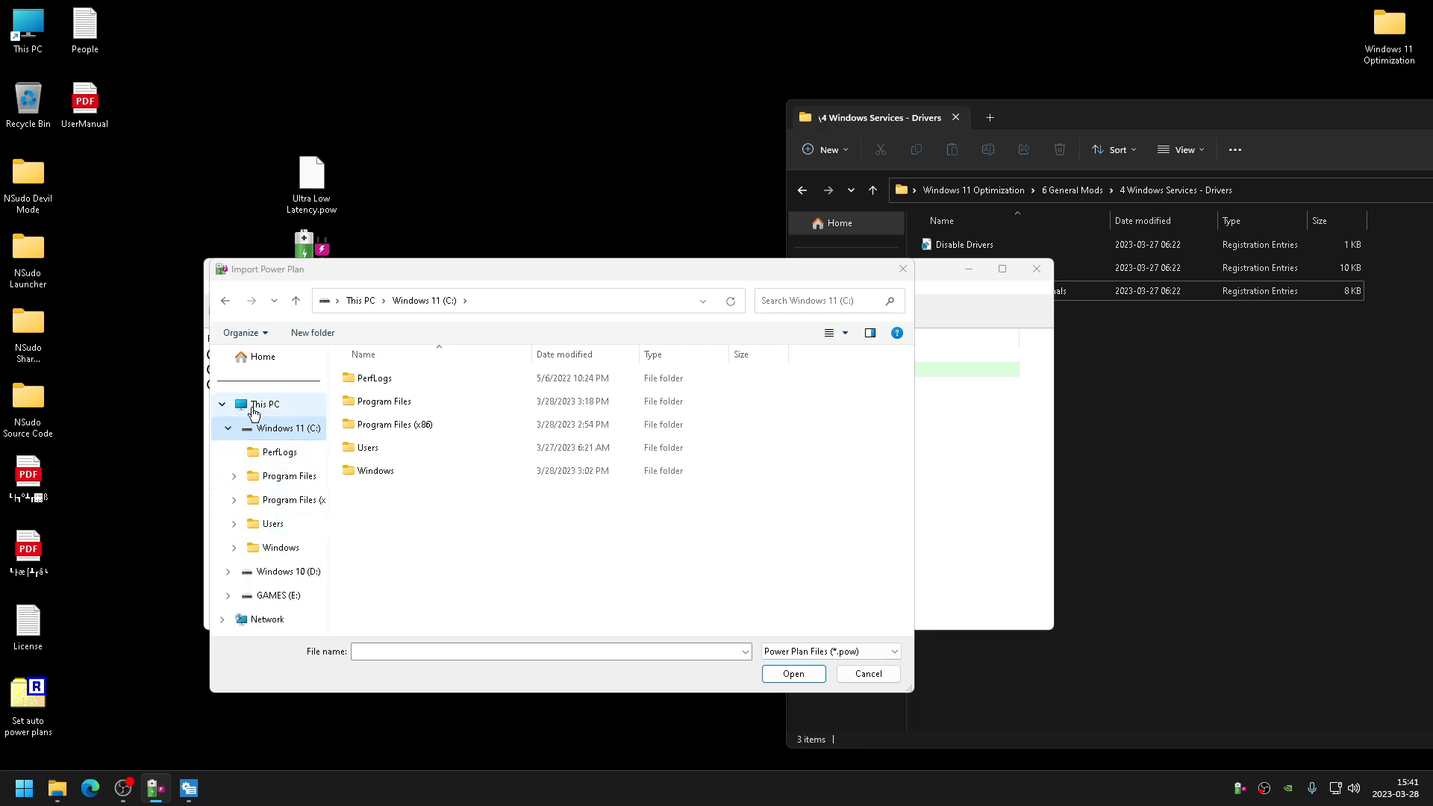
left_click(257, 358)
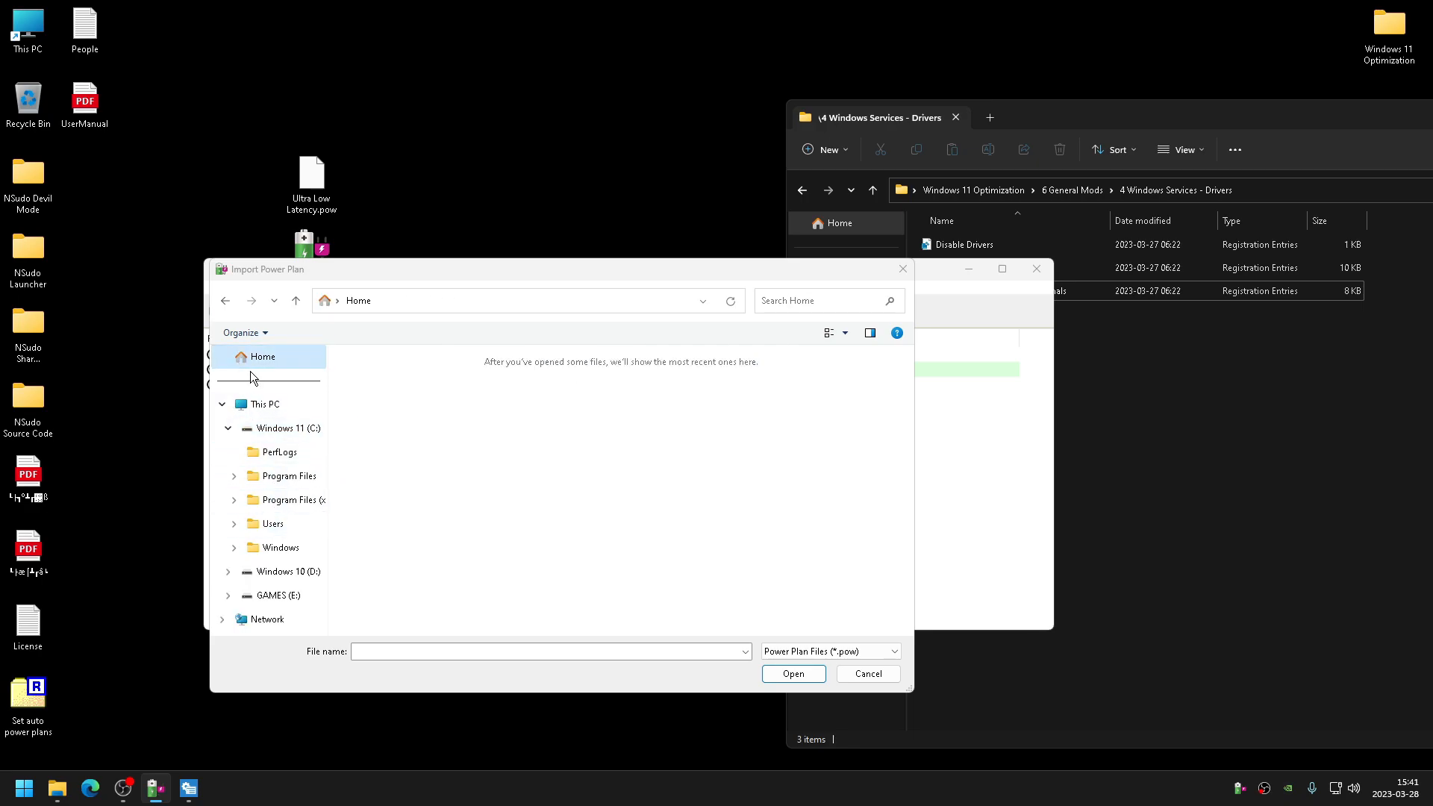
left_click(294, 549)
left_click(290, 499)
left_click(289, 475)
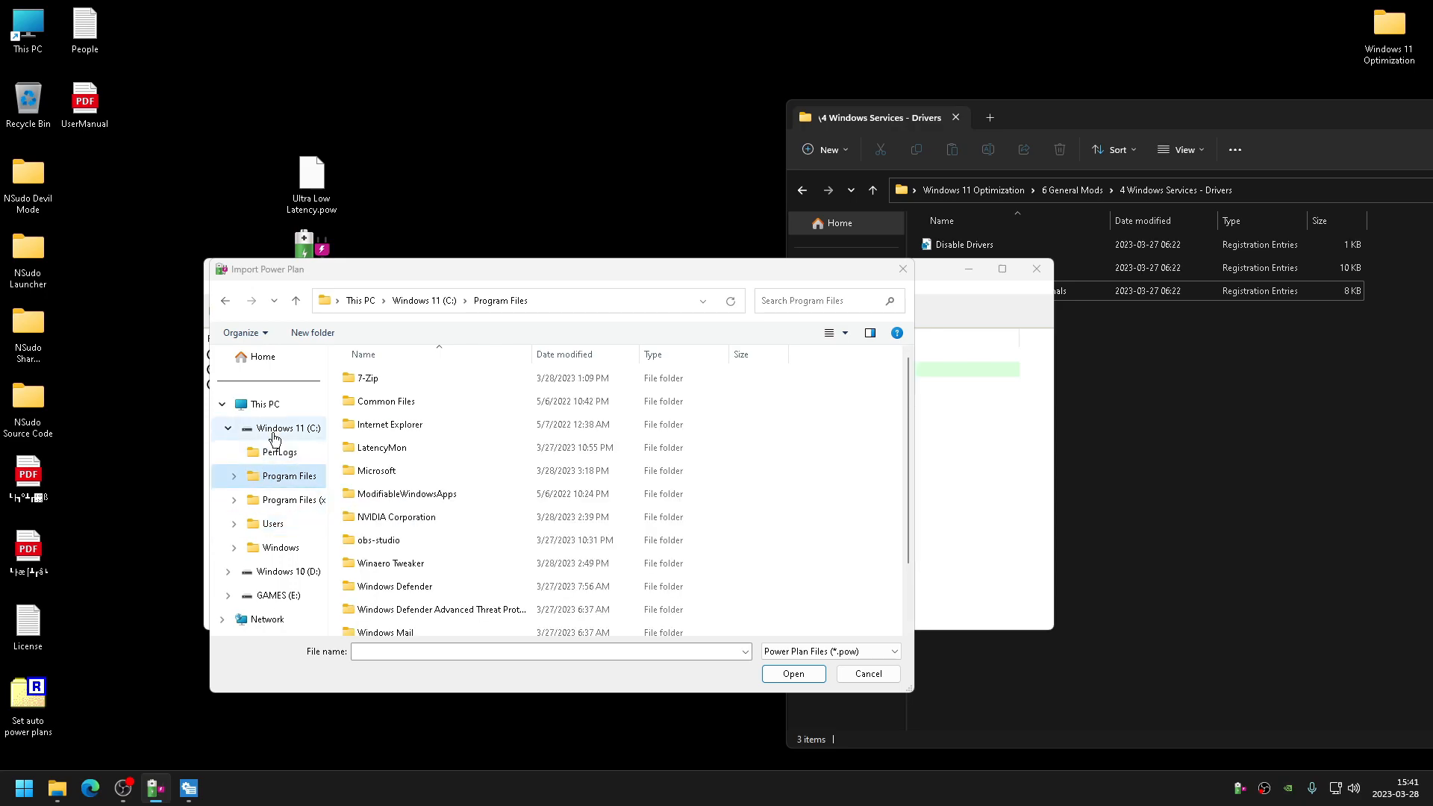
left_click(288, 428)
left_click(903, 267)
- Move Ultra Low Latency.pow from the Desktop to the root of the Windows 11 (C:) drive
left_click_drag(394, 152, 222, 221)
double_click(15, 35)
double_click(238, 158)
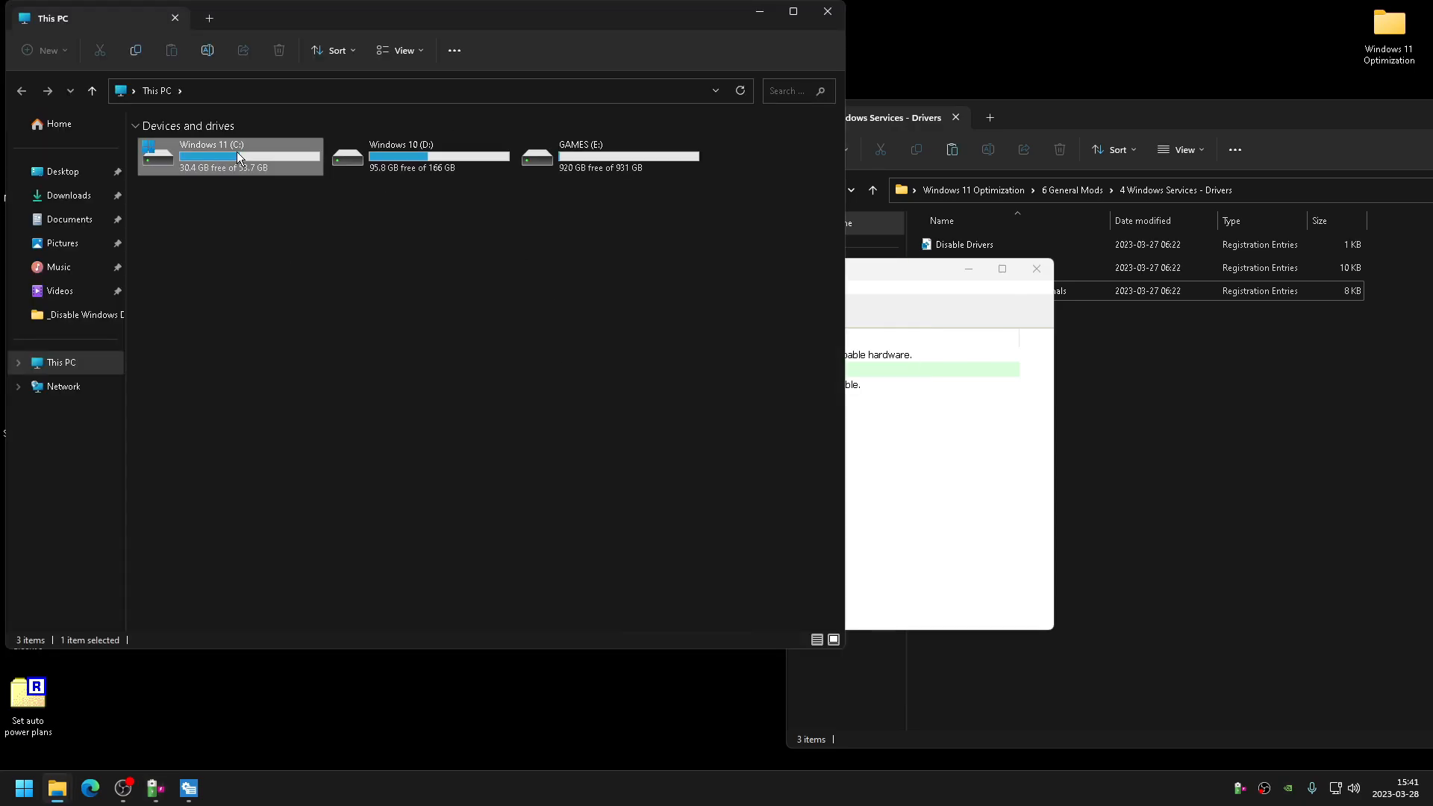
key("ctrl+v")
left_click(827, 11)
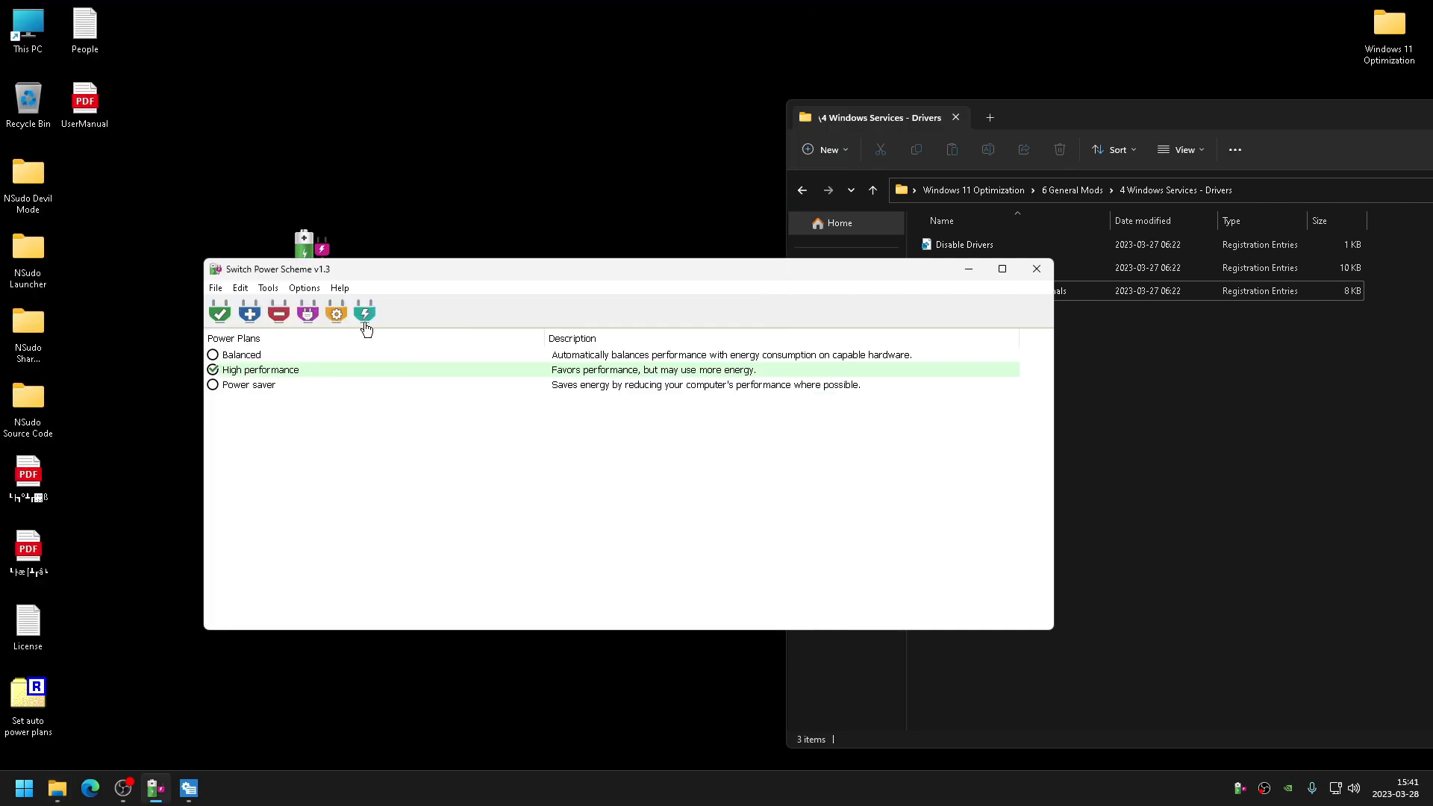
- Import Ultra Low Latency.pow from the root of Windows 11 (C:) and select the Ultra Low Latency plan
left_click(222, 291)
left_click(229, 304)
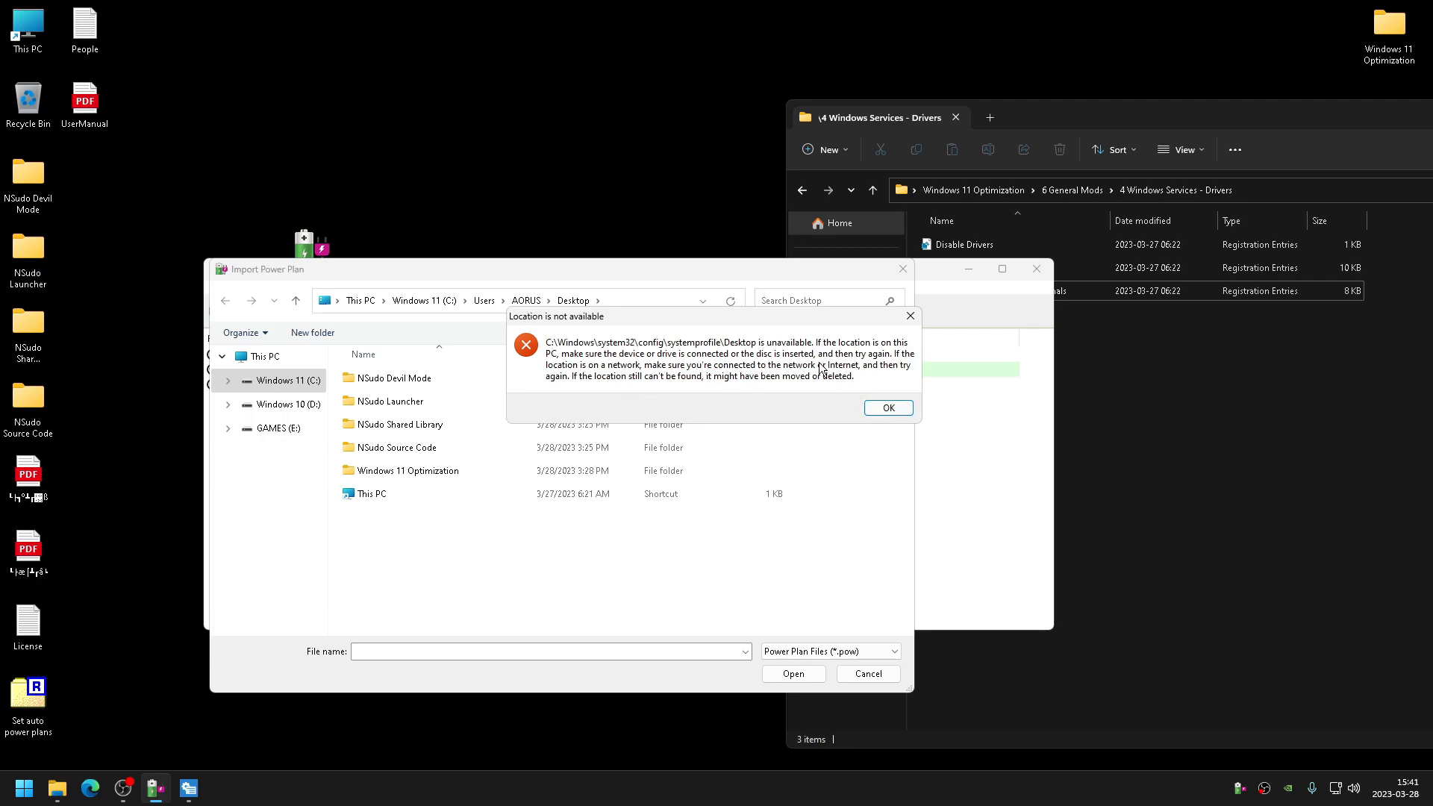
left_click_drag(721, 321, 583, 359)
left_click(748, 448)
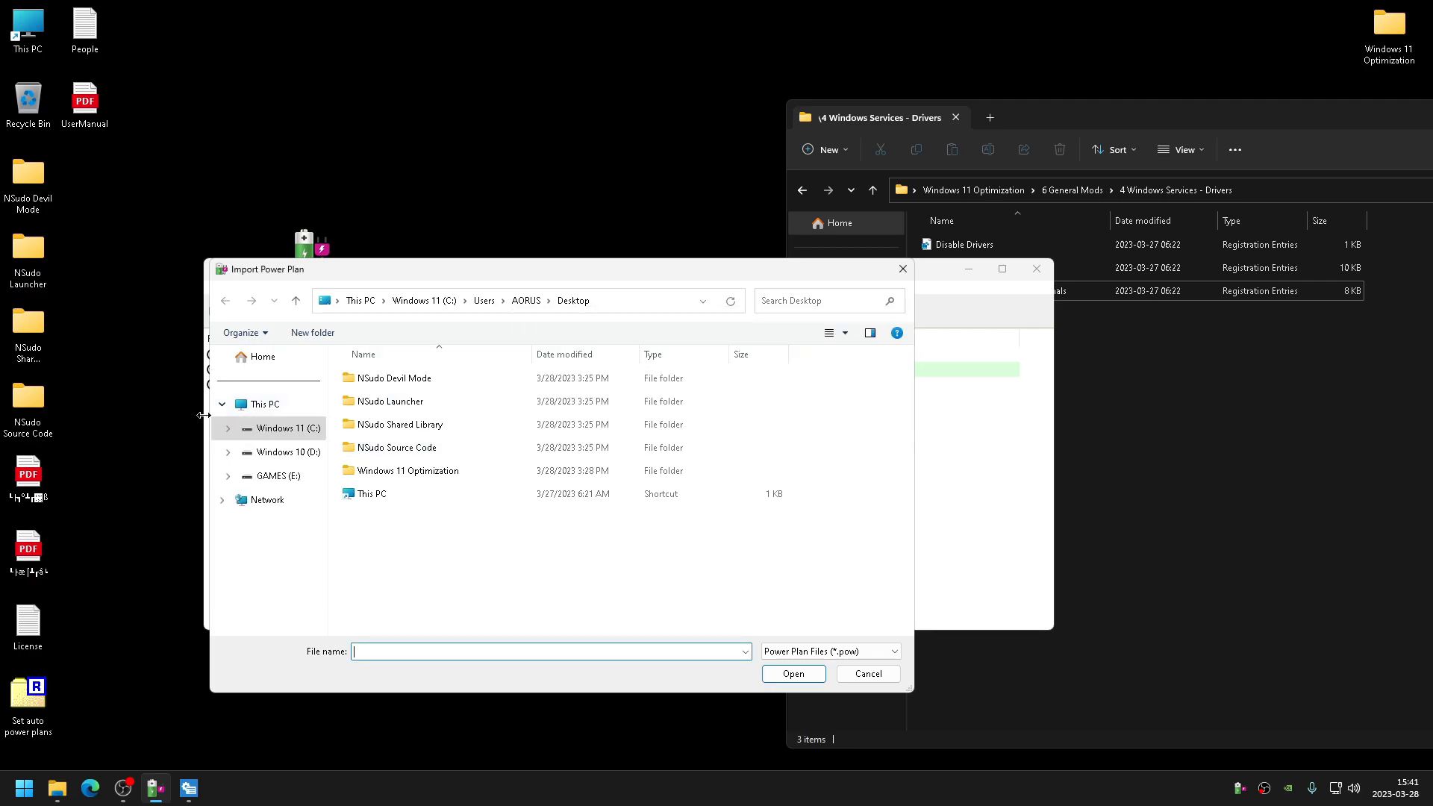
left_click(274, 406)
double_click(396, 402)
left_click(409, 496)
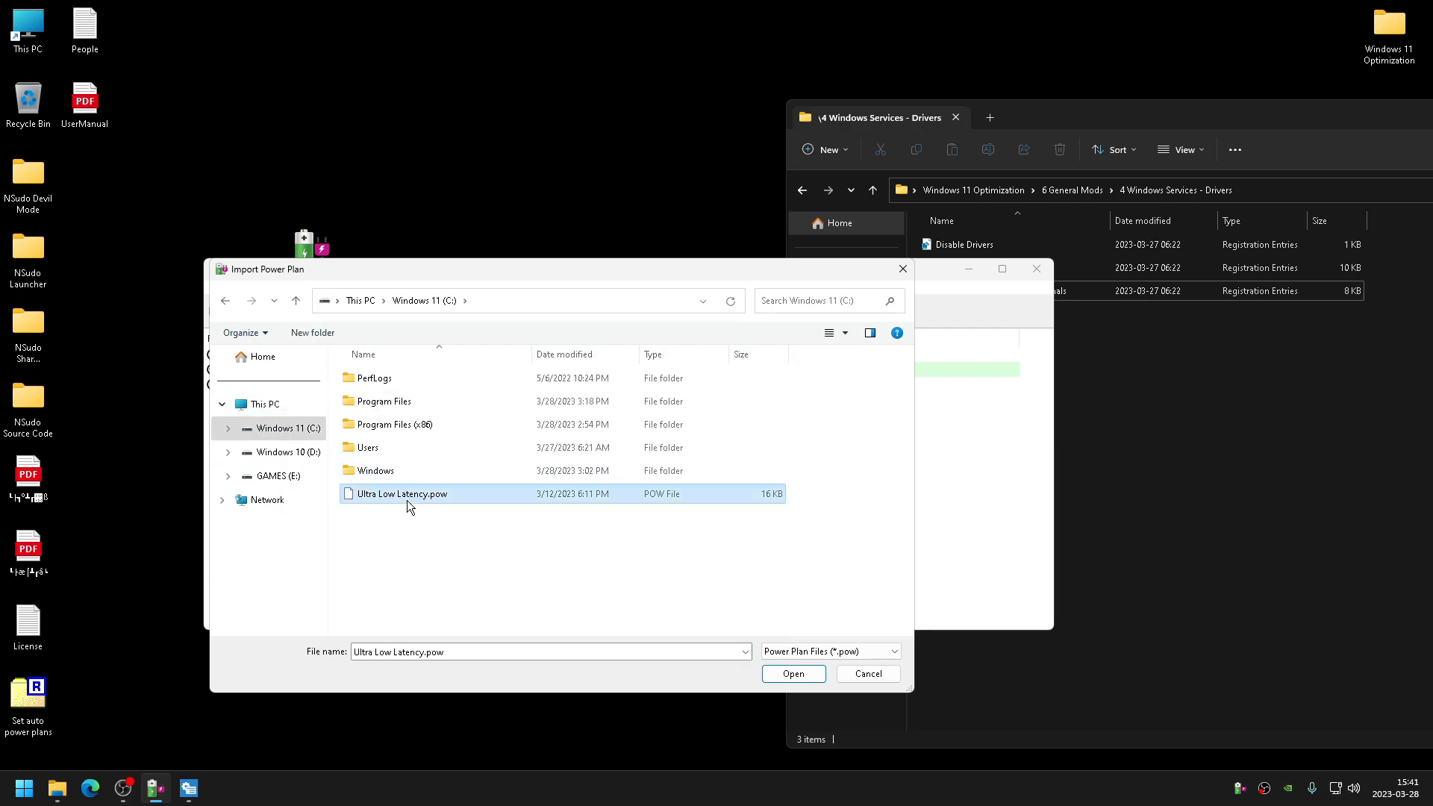
left_click(783, 673)
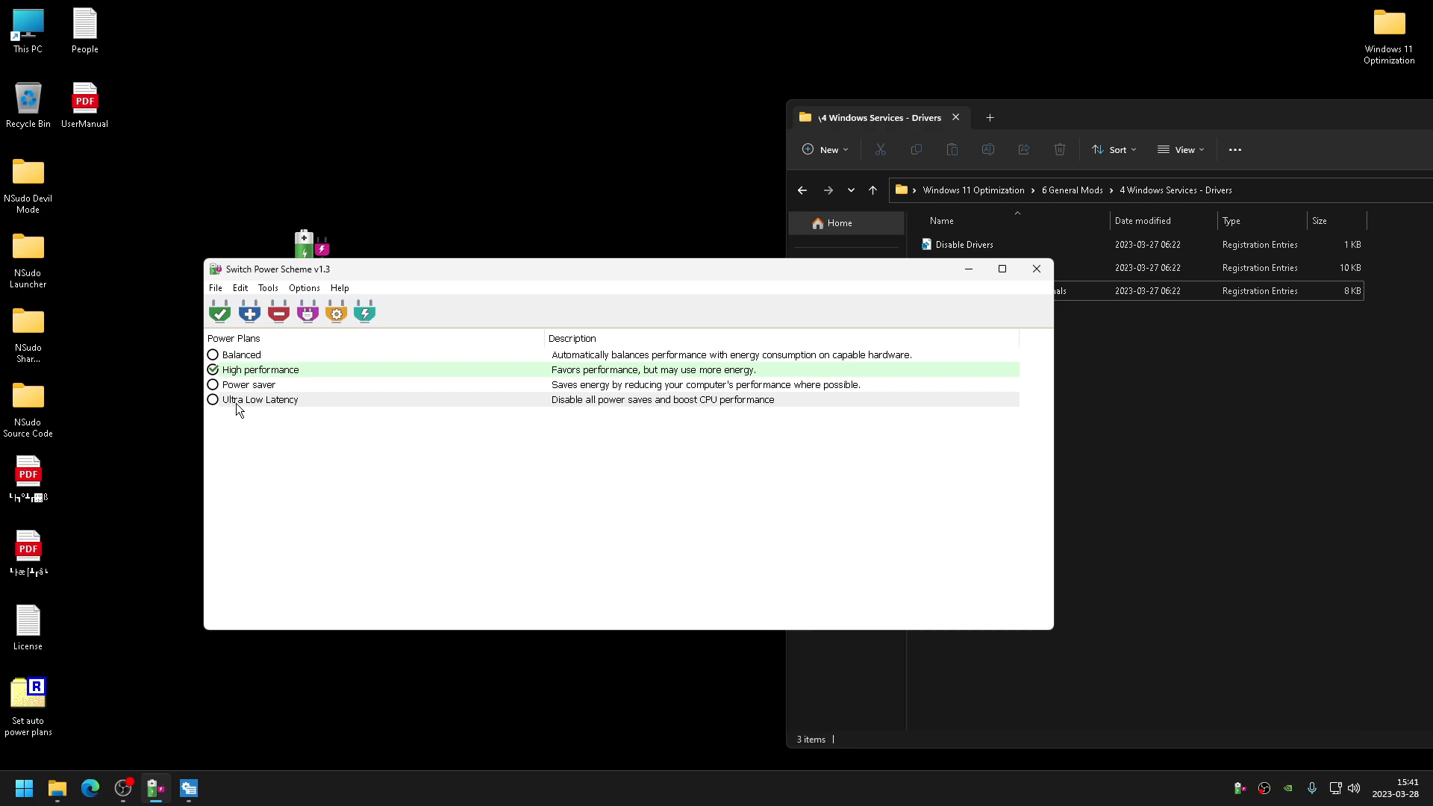
left_click(233, 405)
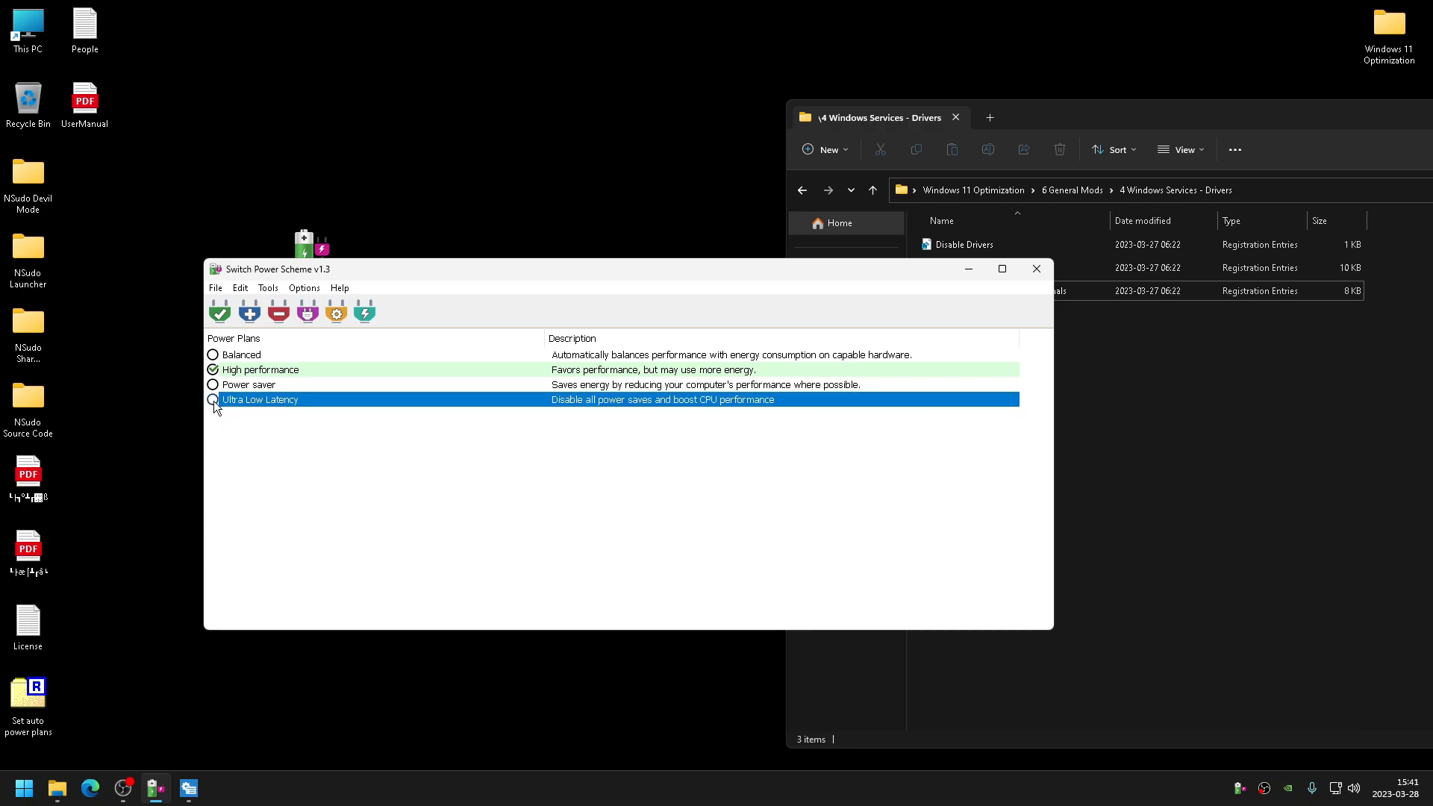
- Activate the Ultra Low Latency power plan
left_click_drag(440, 278, 574, 266)
right_click(418, 388)
left_click(448, 397)
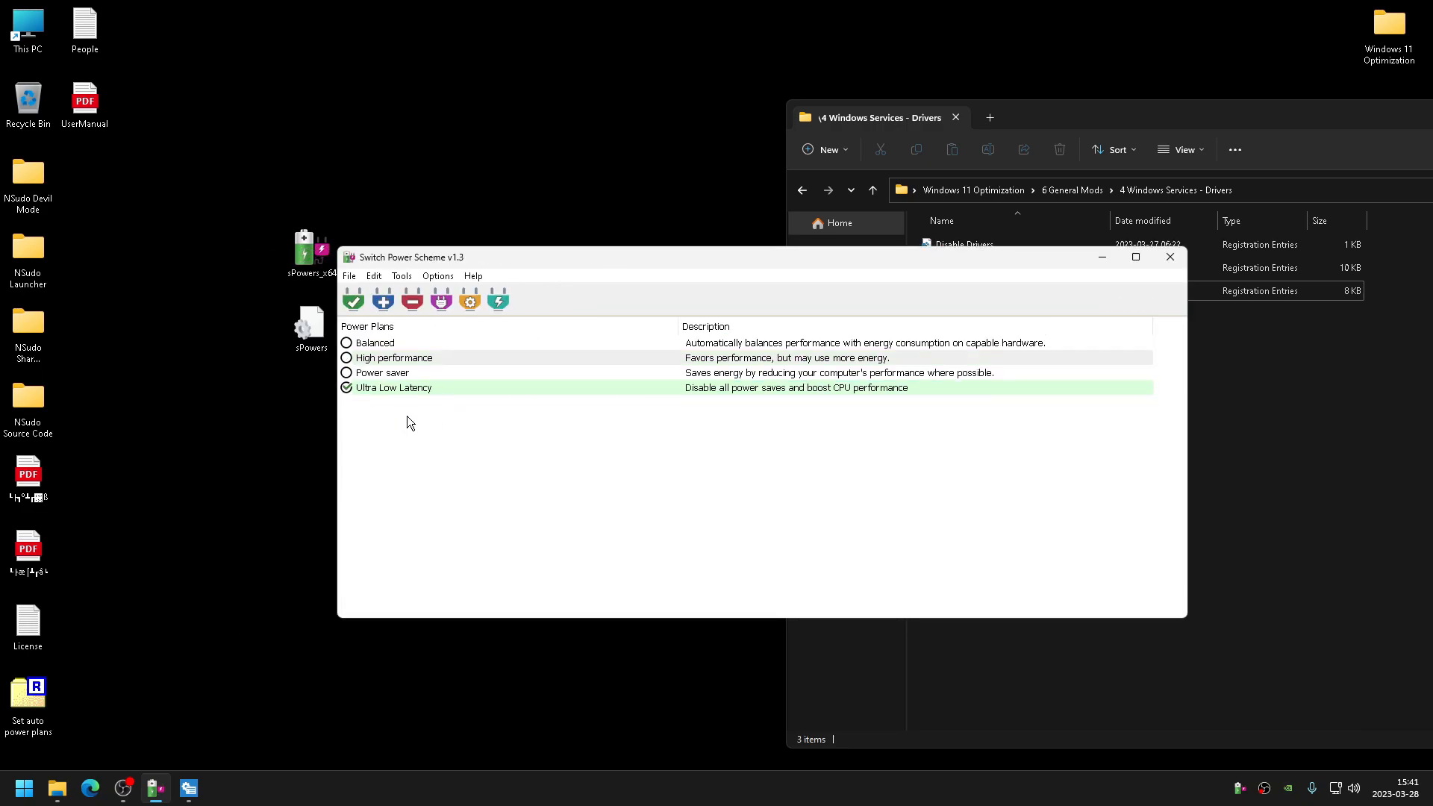
- Delete the Balanced power plan
left_click(392, 348)
right_click(431, 348)
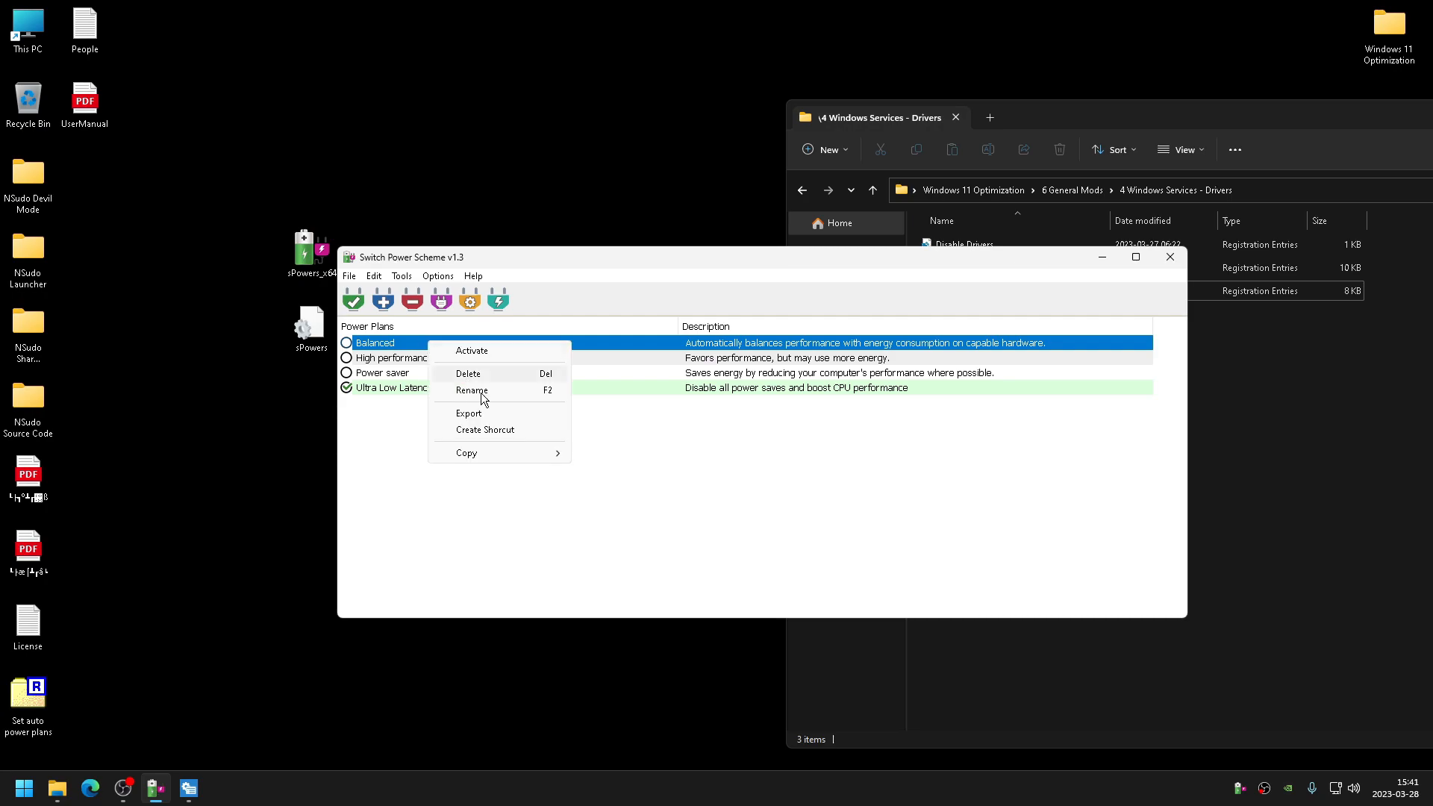
left_click(463, 373)
left_click(764, 446)
- Delete the High performance and Power saver plans, leaving only Ultra Low Latency, and close Switch Power Scheme
left_click(470, 347)
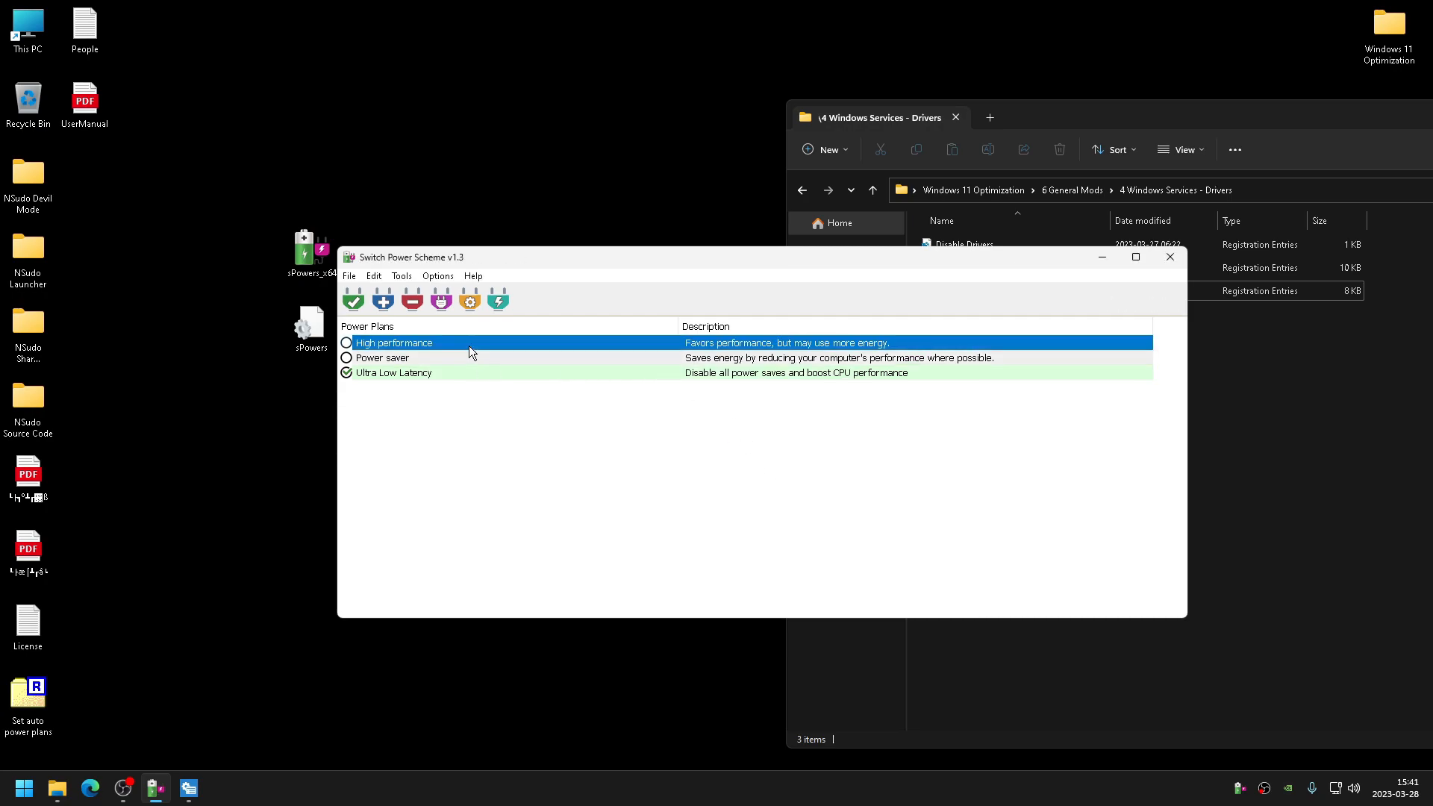
right_click(566, 344)
left_click(573, 353)
right_click(387, 376)
left_click(403, 384)
right_click(413, 348)
left_click(436, 374)
left_click(759, 441)
right_click(410, 343)
left_click(441, 370)
left_click(761, 442)
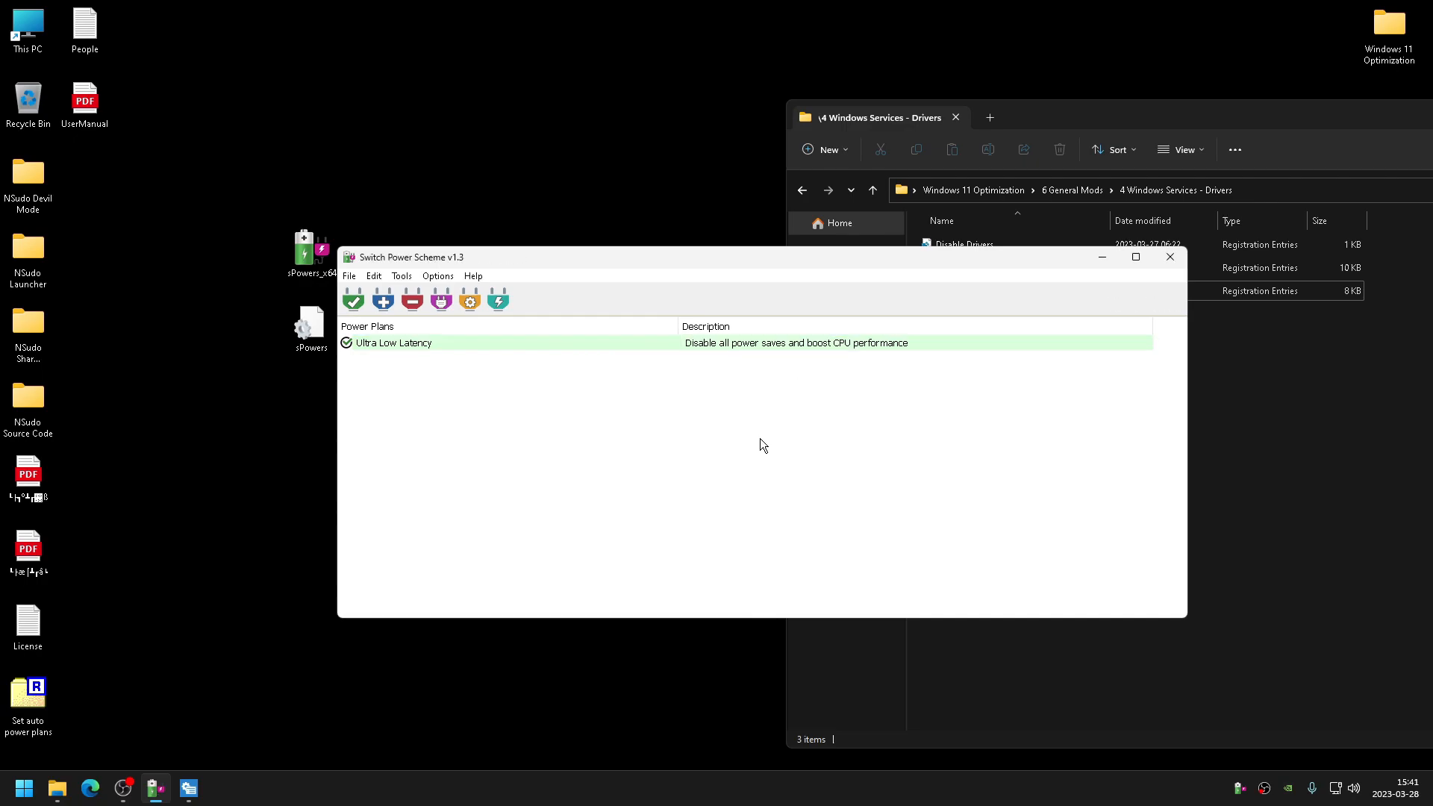
left_click(1169, 257)
- Run Disable Services For Gamers through the NSudo Launcher as TrustedInstaller, allowing the unverified file
left_click_drag(1043, 123, 788, 137)
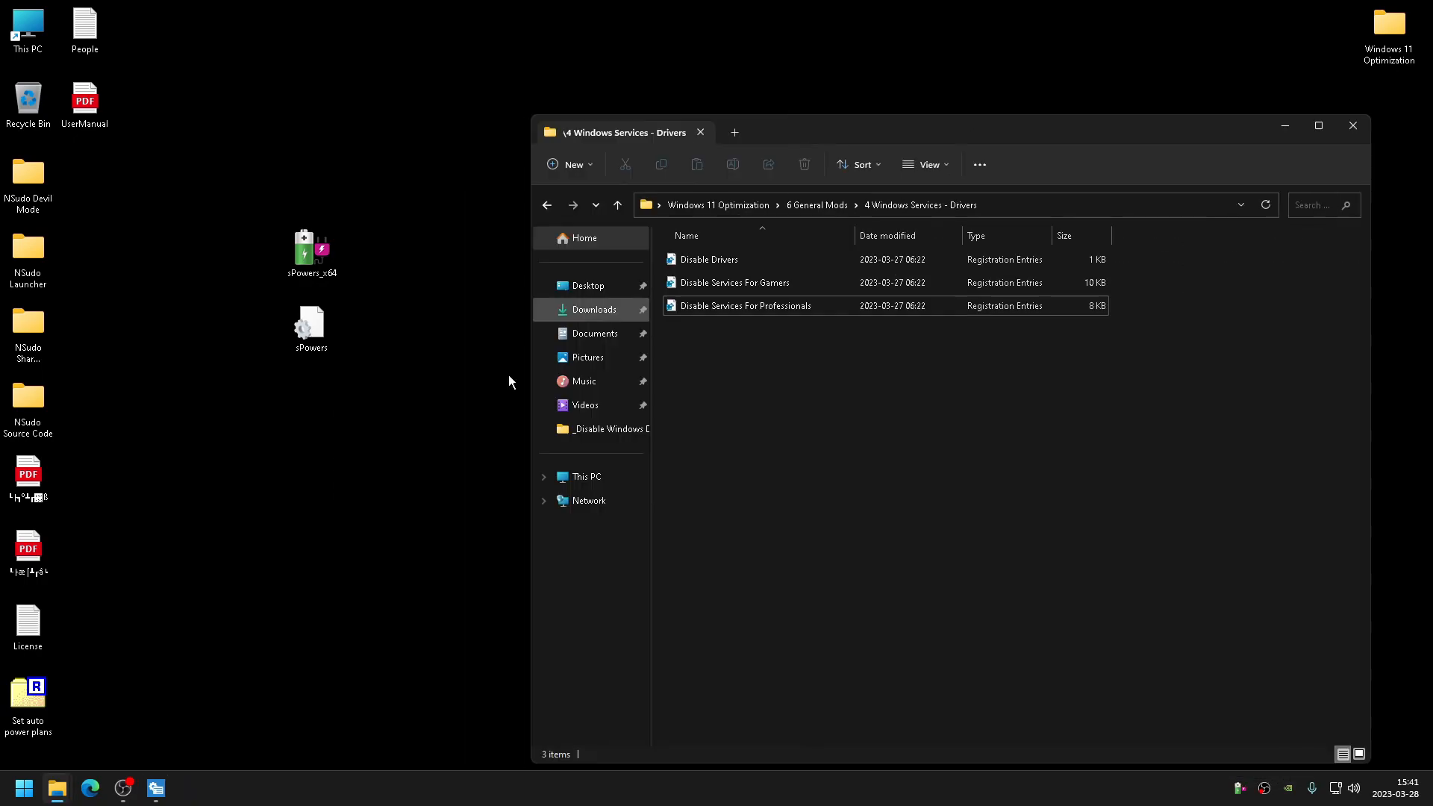
left_click(155, 787)
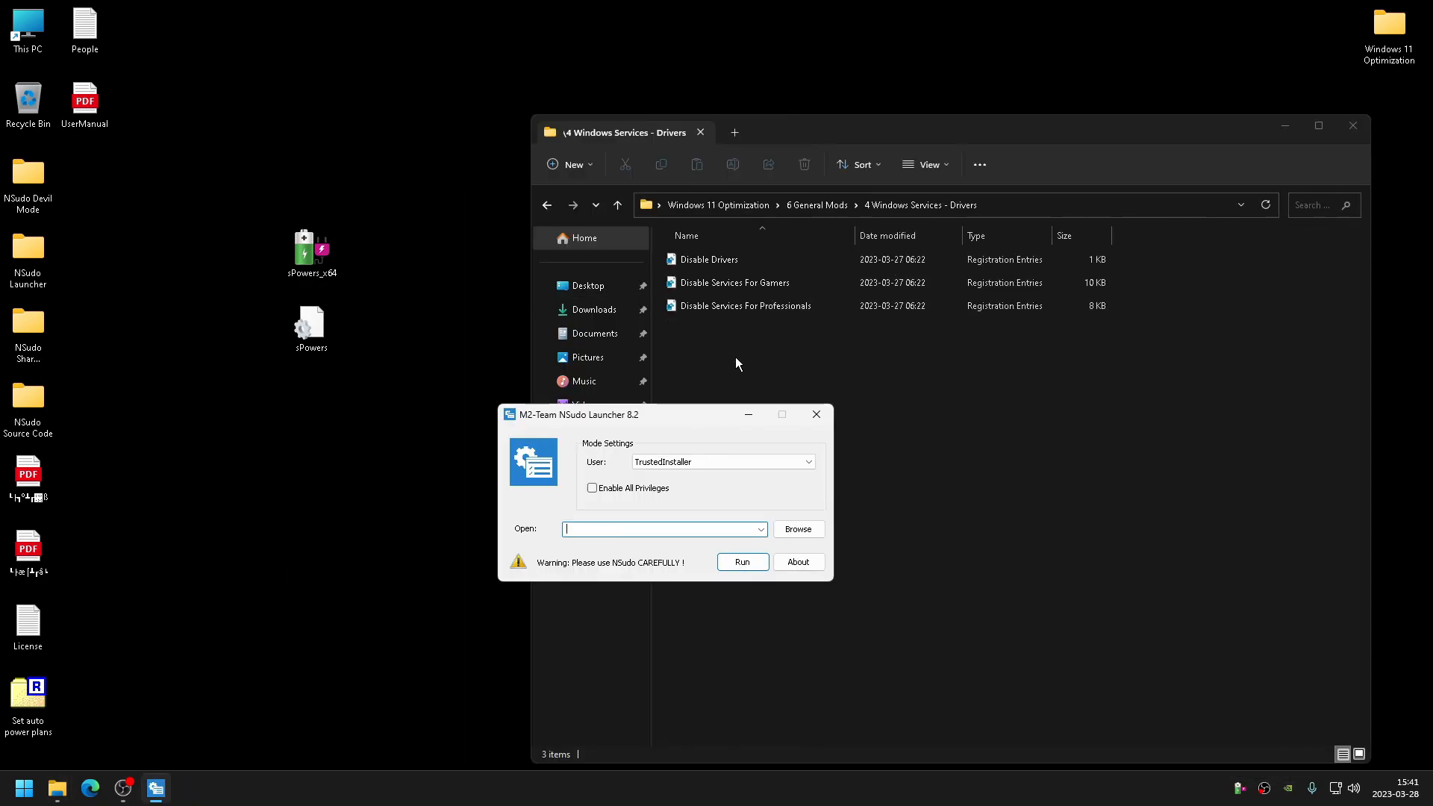
left_click(709, 305)
left_click_drag(767, 128, 1089, 145)
left_click_drag(1019, 298, 719, 531)
left_click(742, 561)
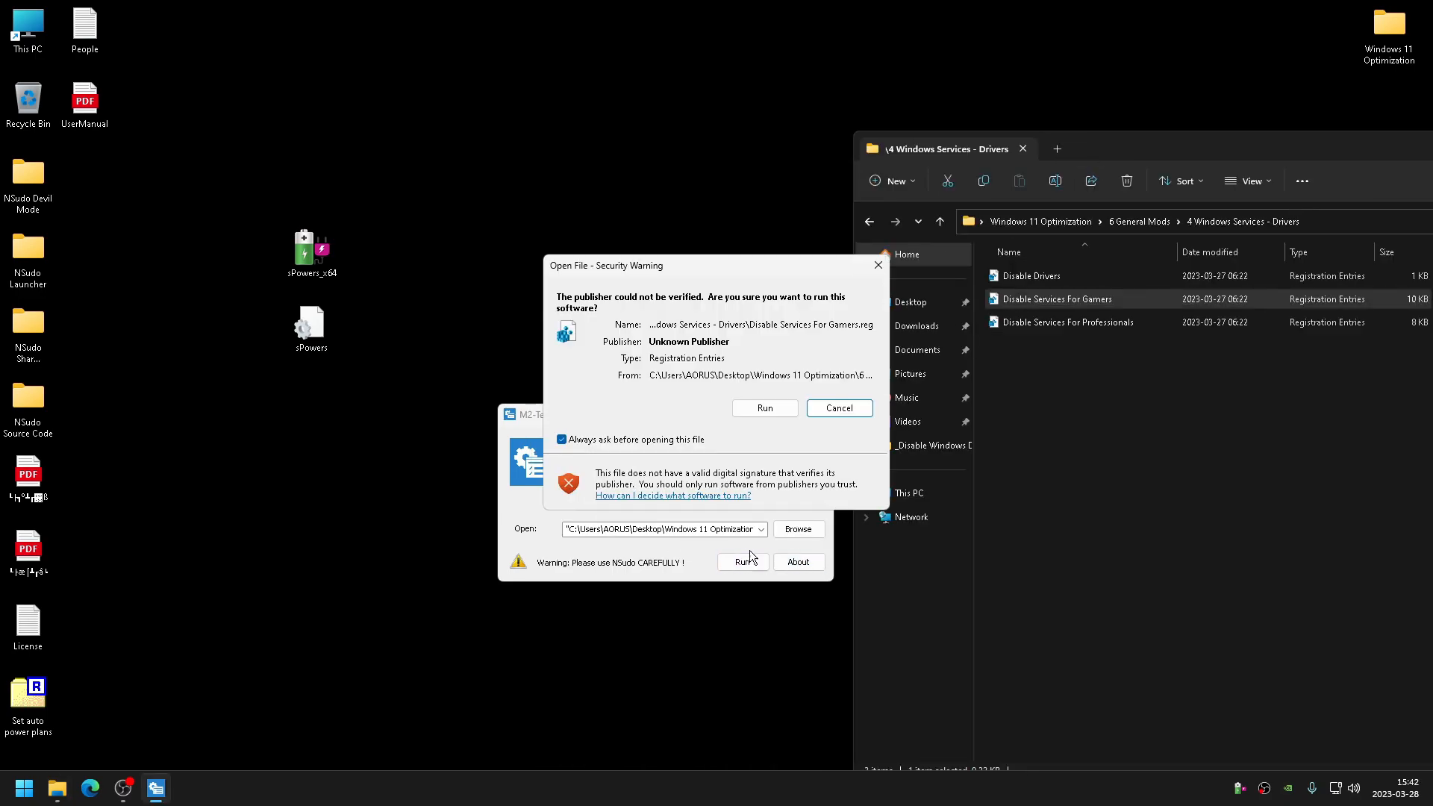
left_click(765, 409)
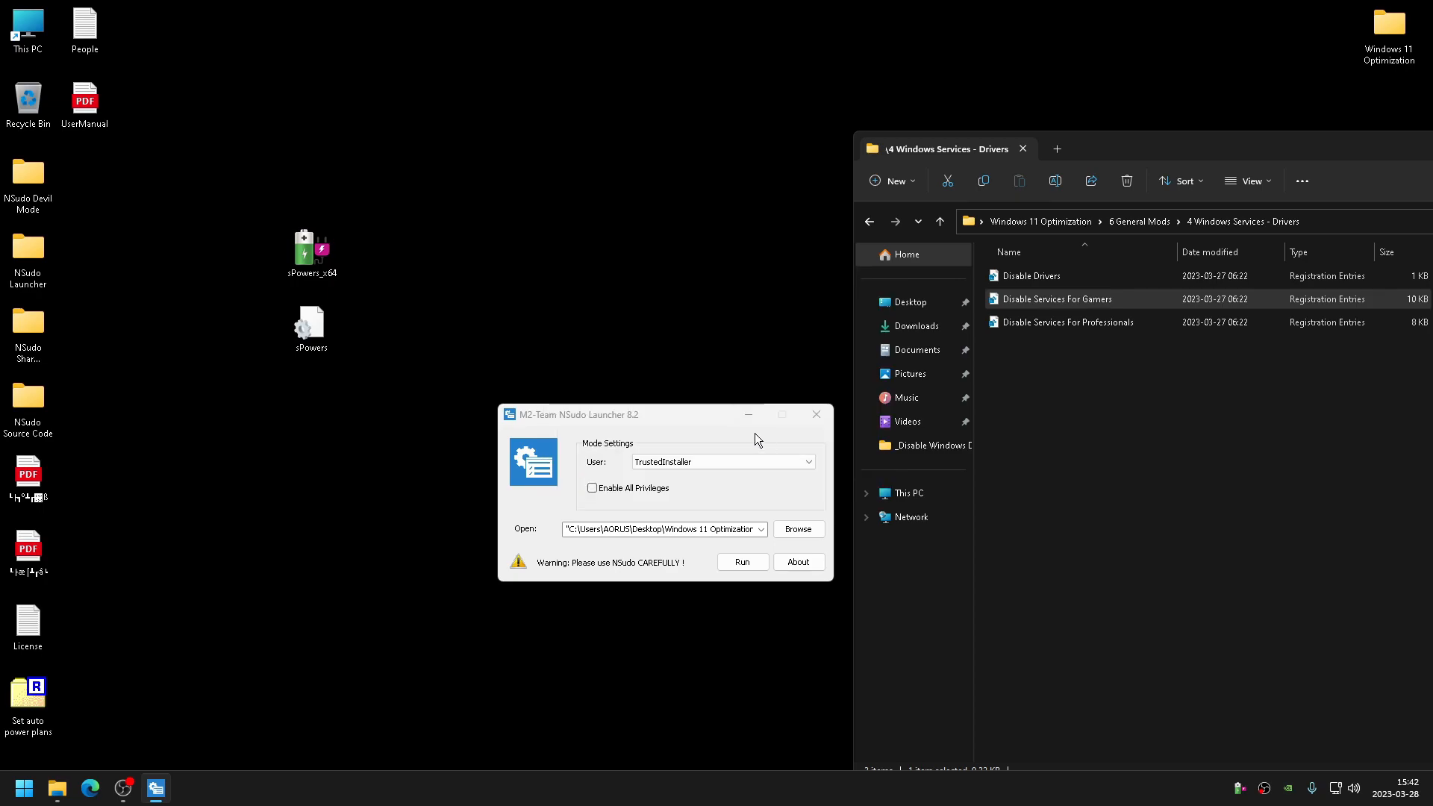
- Run Disable Drivers through NSudo, turning off the always-ask security prompt before allowing it
left_click_drag(666, 423, 674, 390)
left_click(1016, 276)
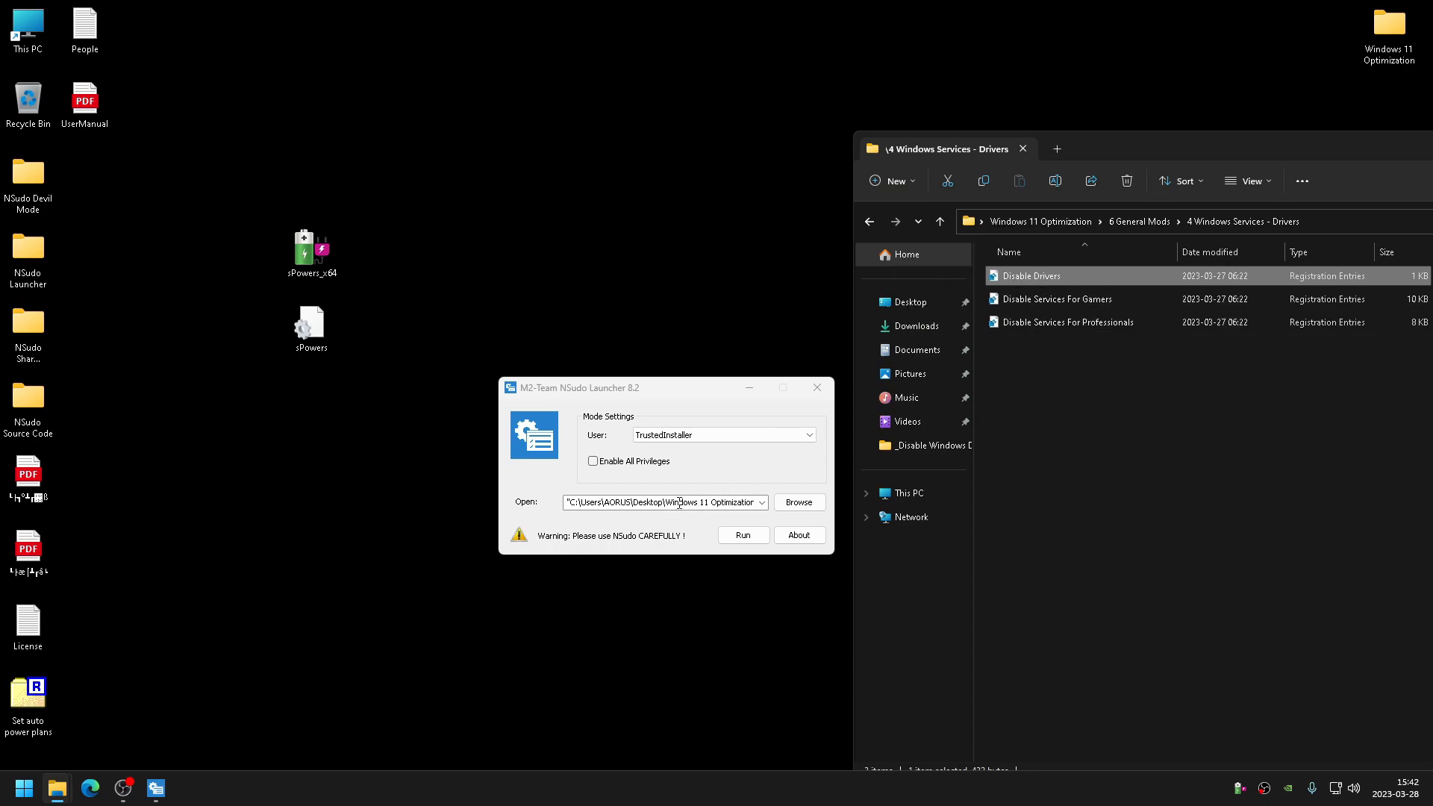
left_click(767, 541)
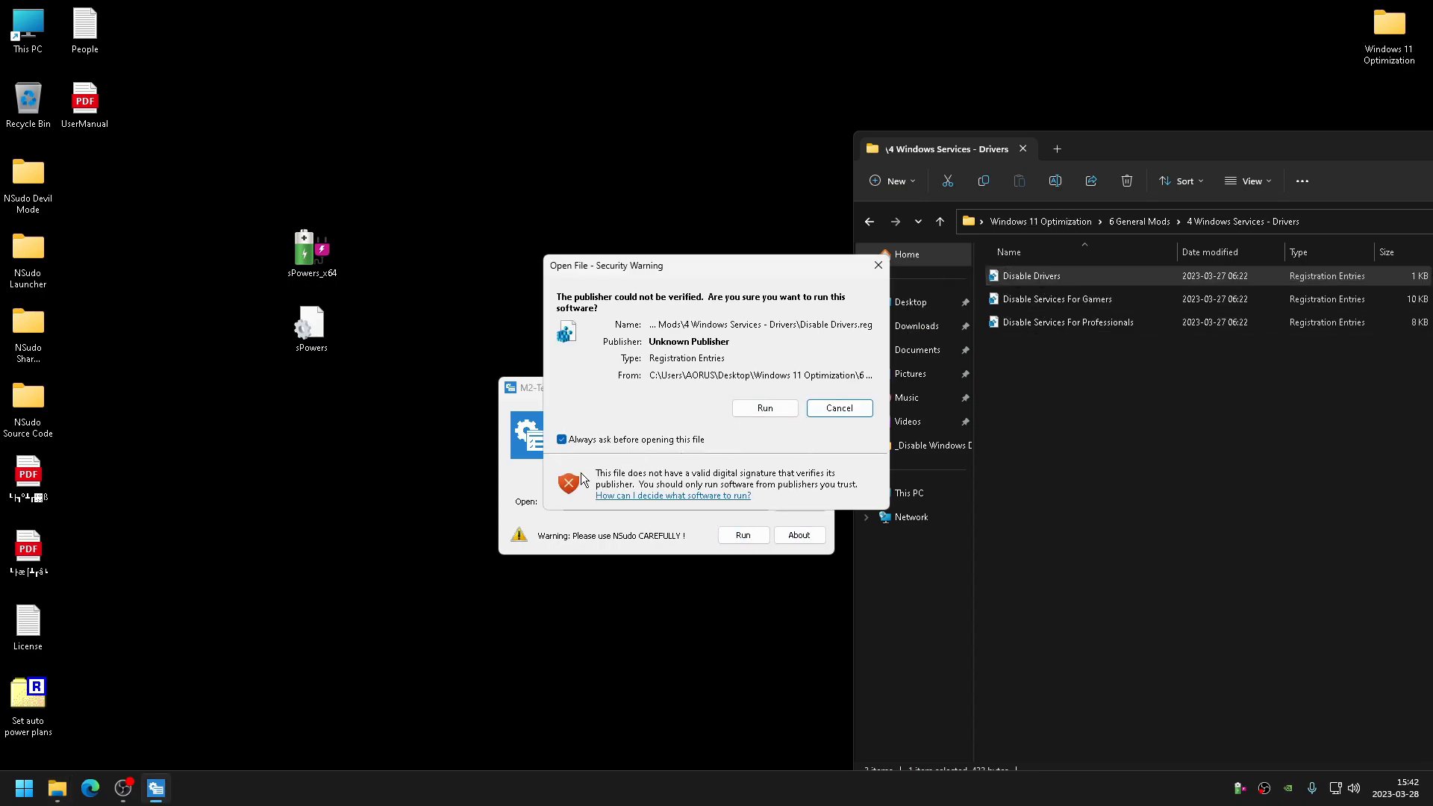
left_click(561, 440)
left_click(764, 408)
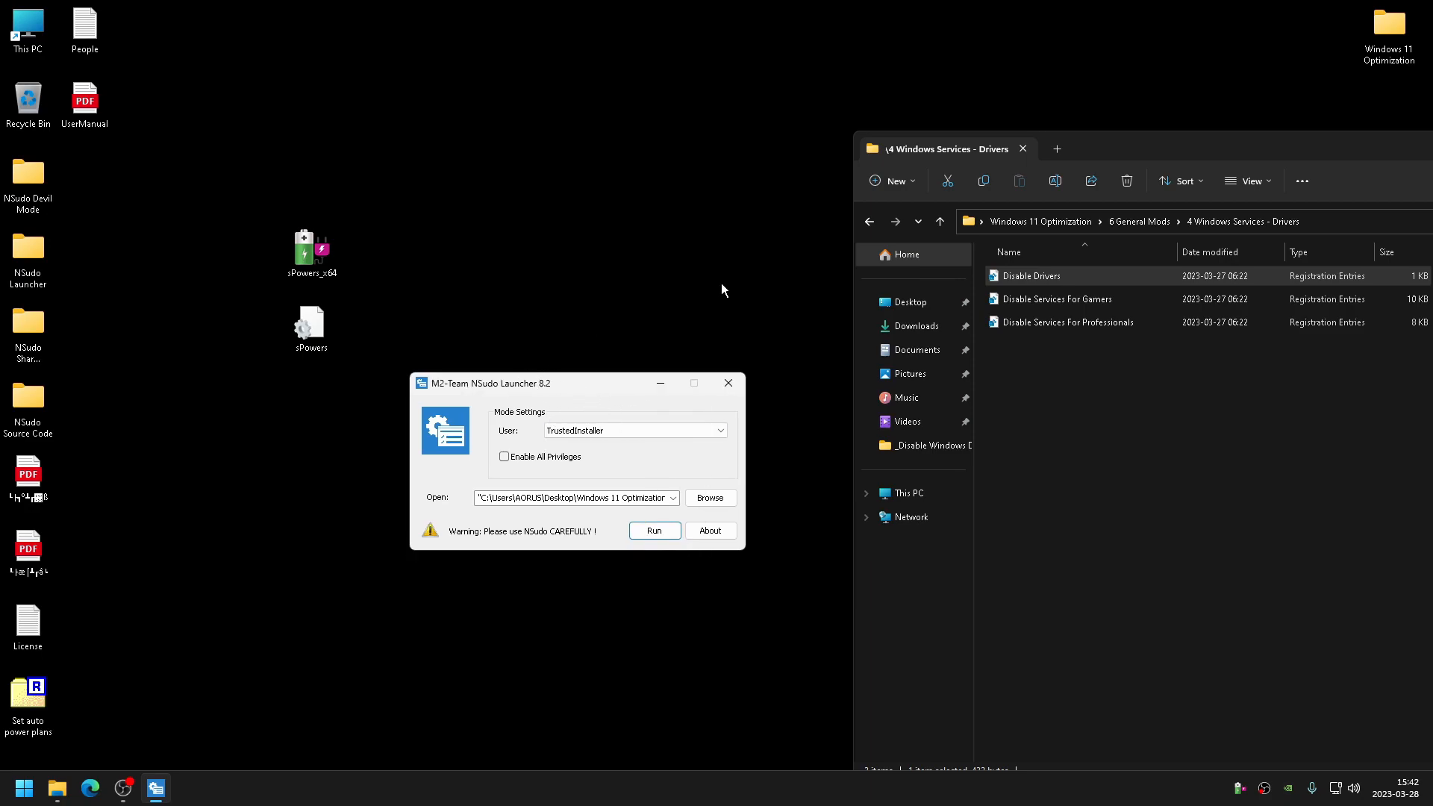
- Close the Explorer window and run the loaded registry file again in NSudo
left_click_drag(1076, 147, 643, 136)
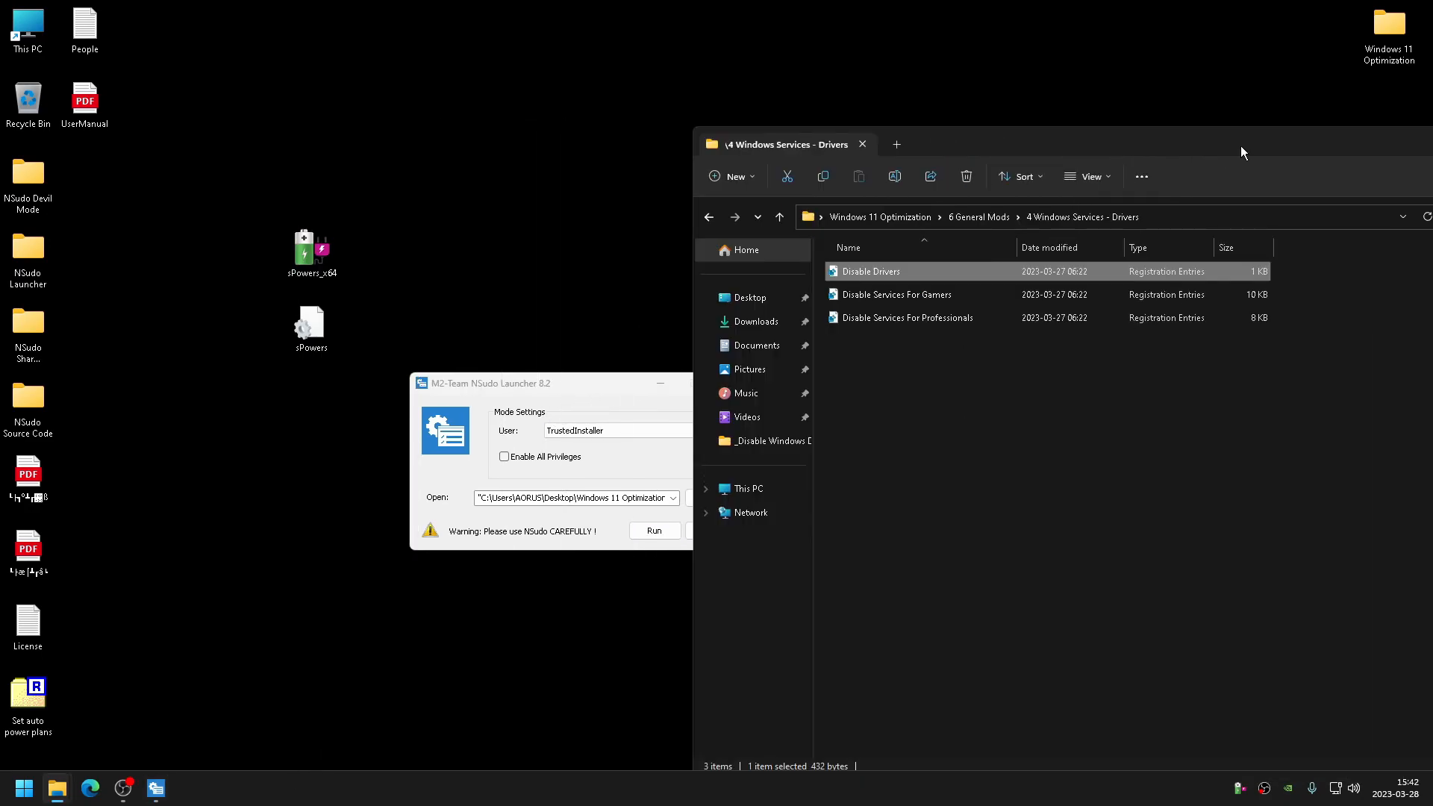
left_click(1175, 133)
left_click_drag(592, 385, 742, 371)
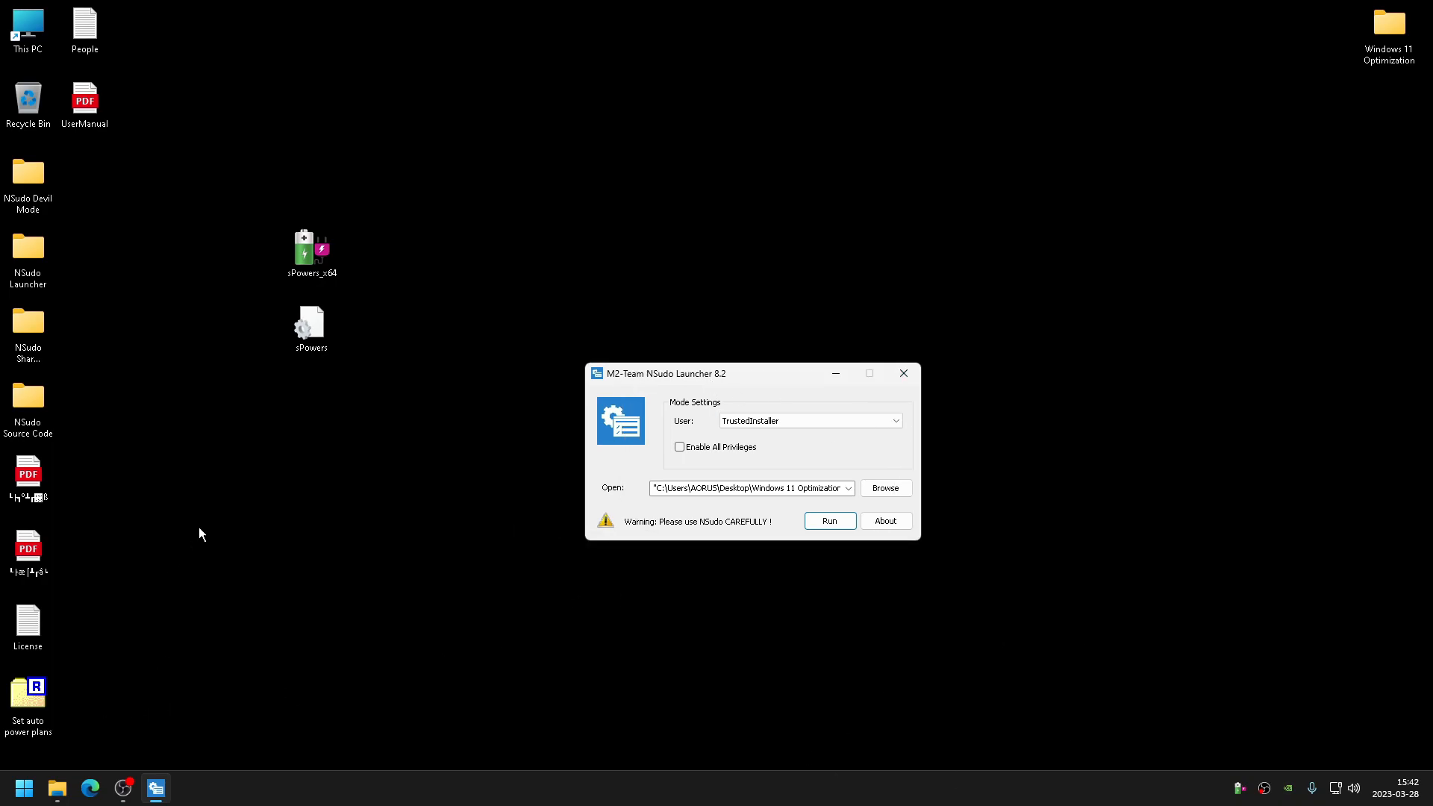
left_click(831, 520)
left_click(820, 411)
left_click(862, 402)
left_click(885, 488)
left_click(658, 553)
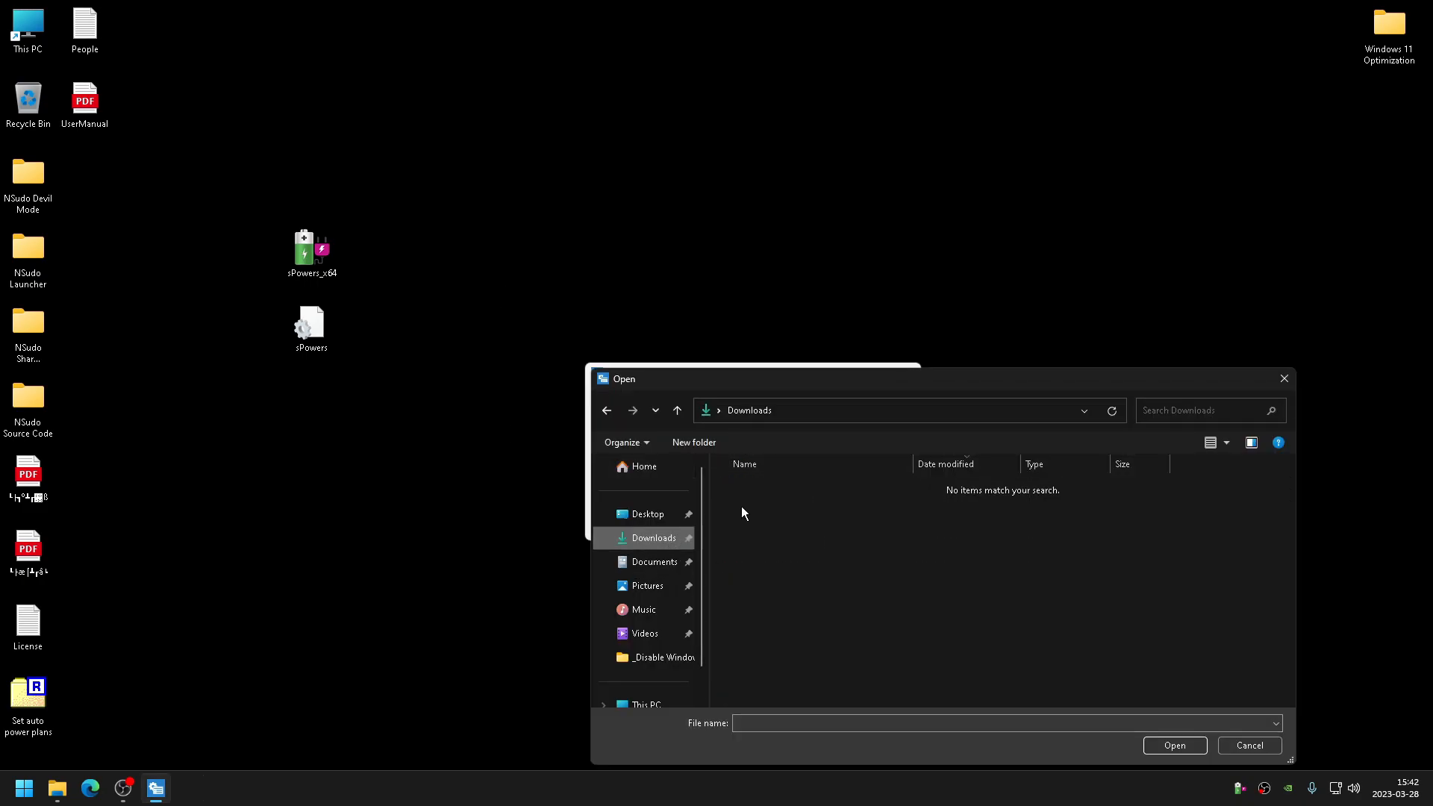
left_click(1282, 379)
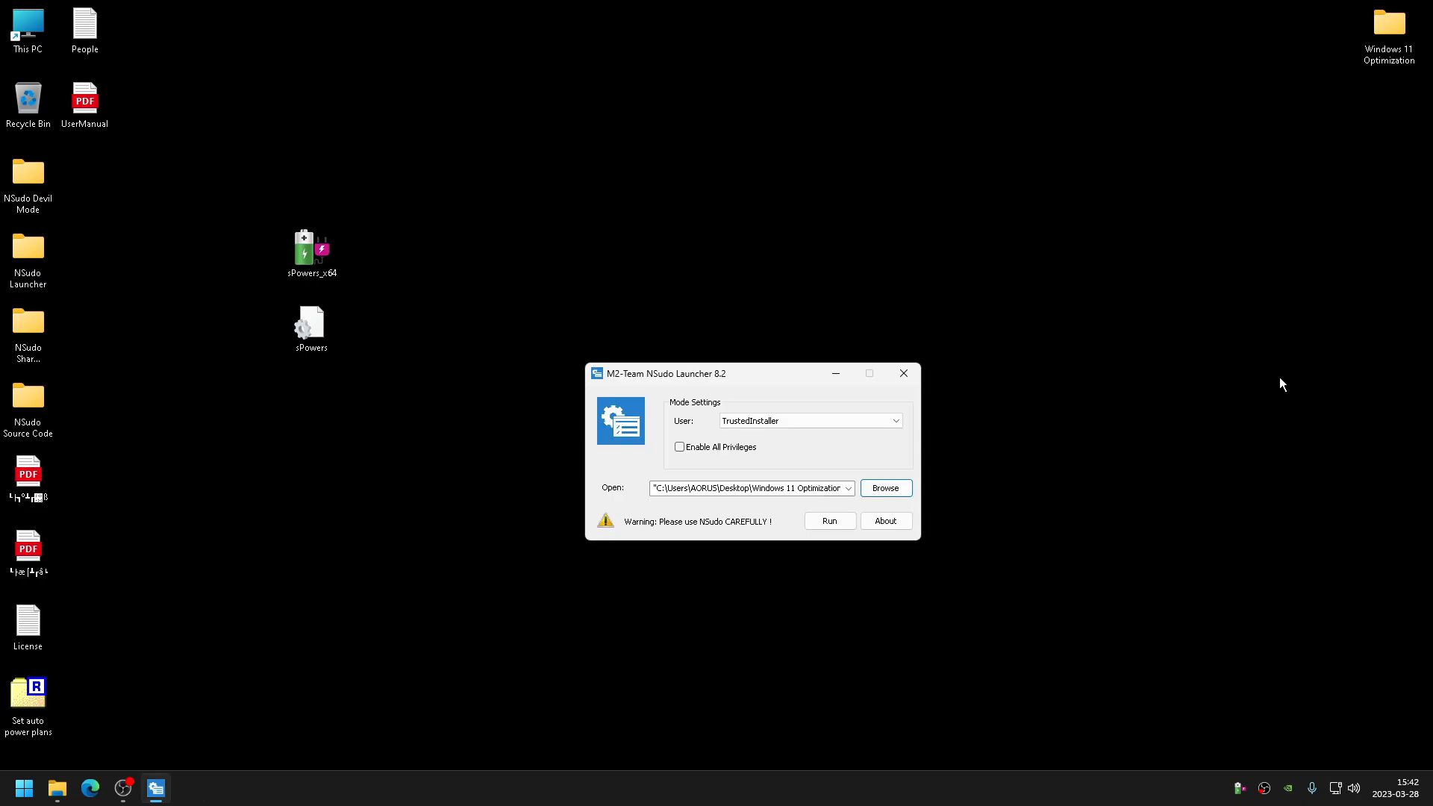
left_click(57, 788)
left_click(184, 698)
left_click_drag(682, 139, 1210, 153)
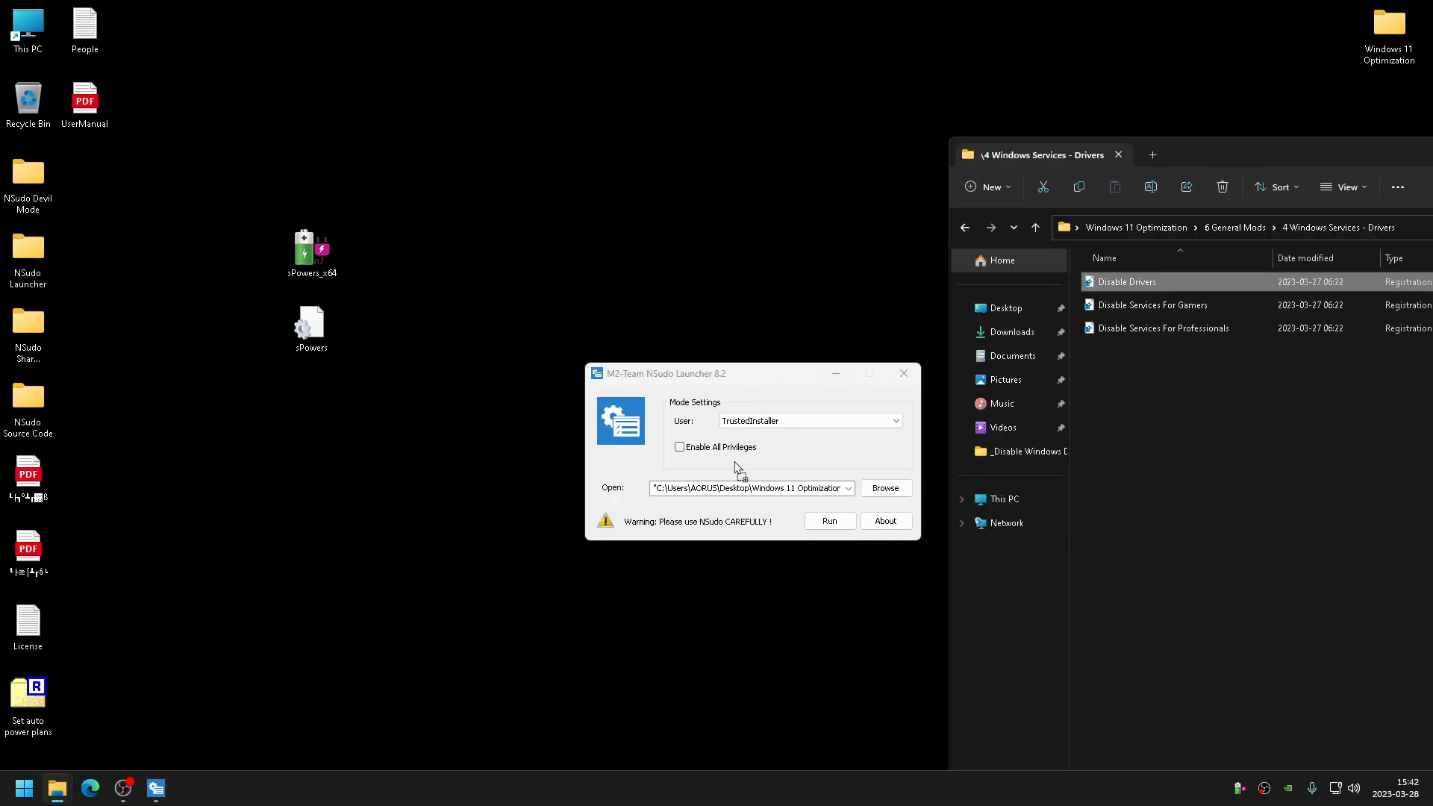
left_click(891, 494)
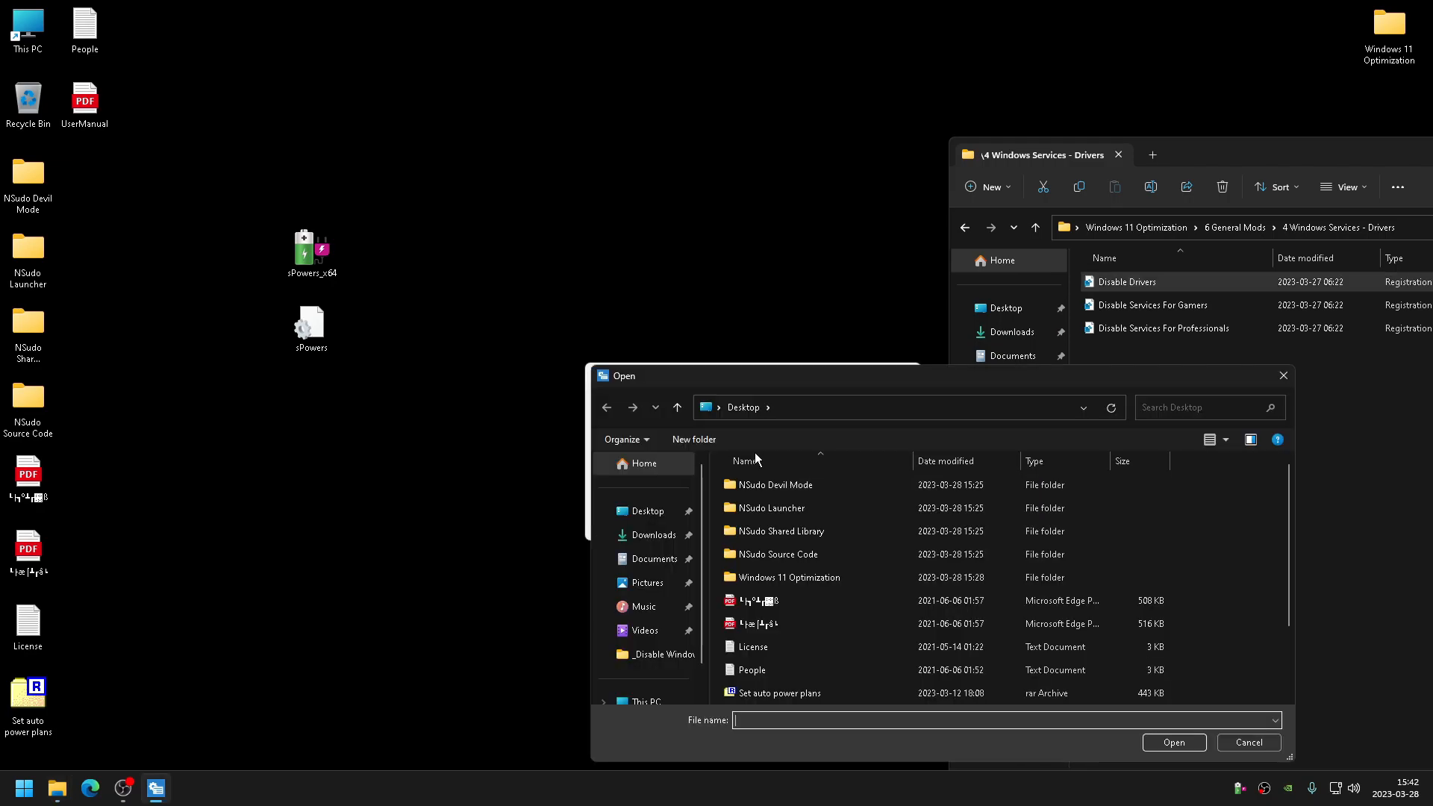
left_click(1283, 375)
- Enable All Privileges, clear the Open field and browse the Windows 10 (D:) drive for a file
left_click(814, 448)
left_click(849, 488)
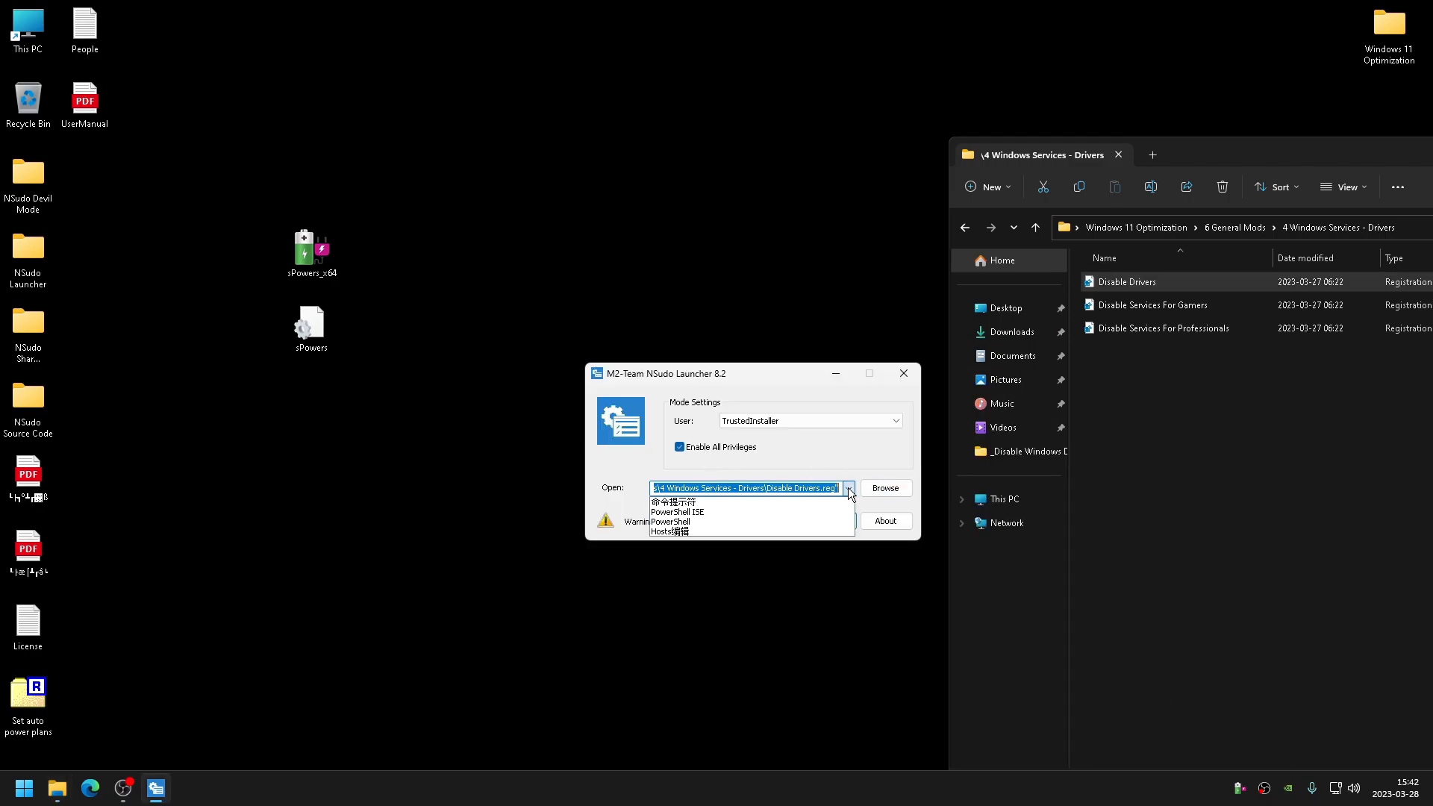
left_click(851, 487)
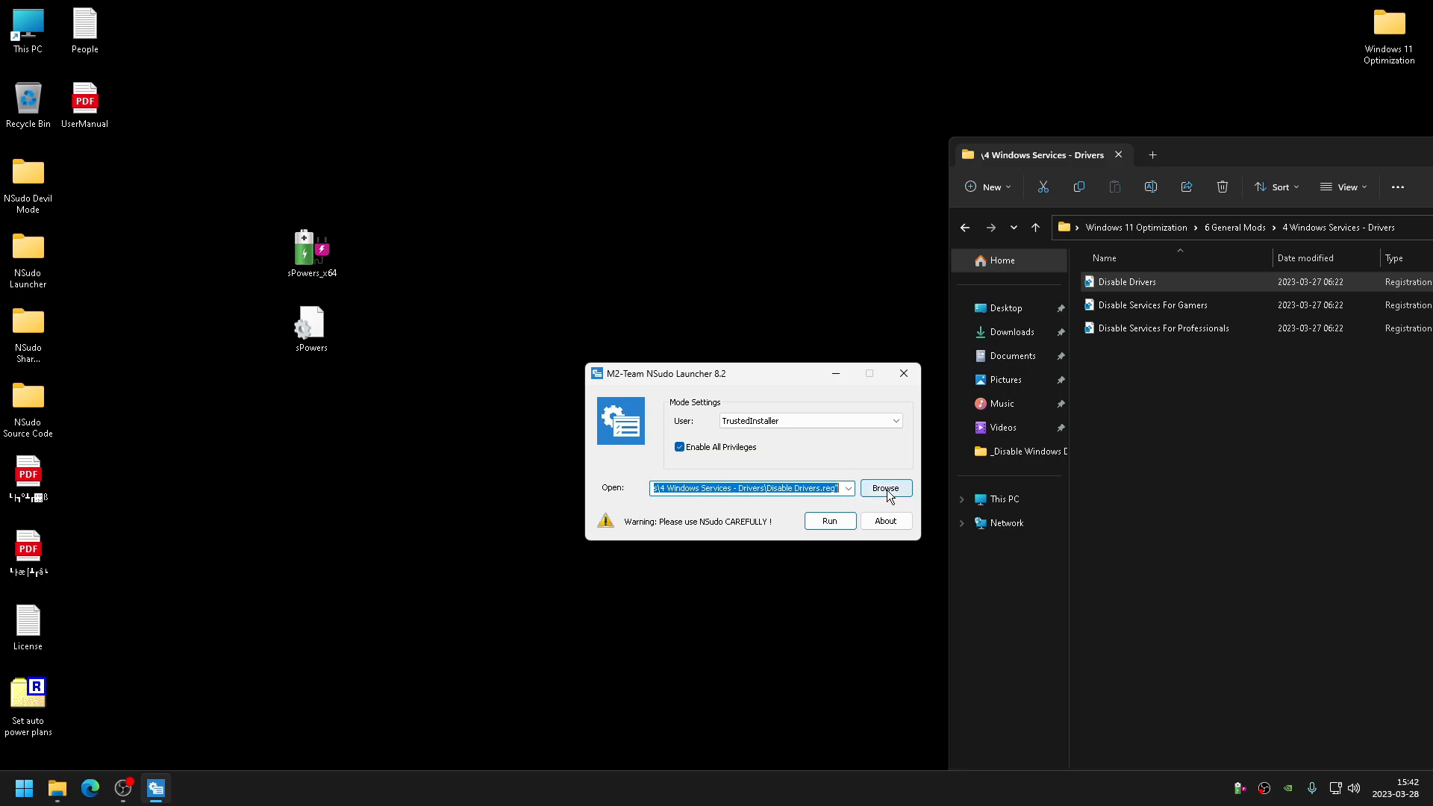
key("BackSpace")
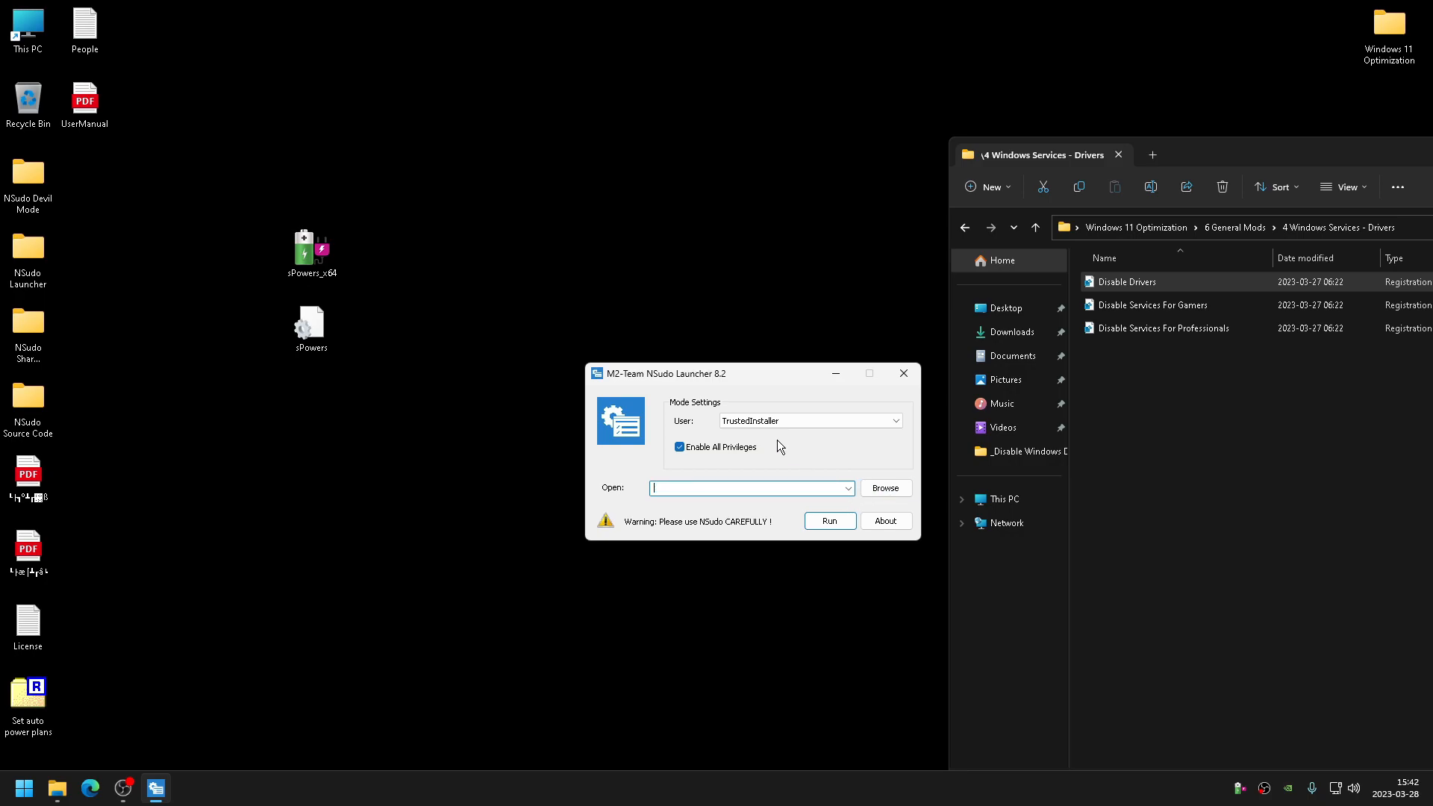
left_click(885, 488)
left_click(647, 678)
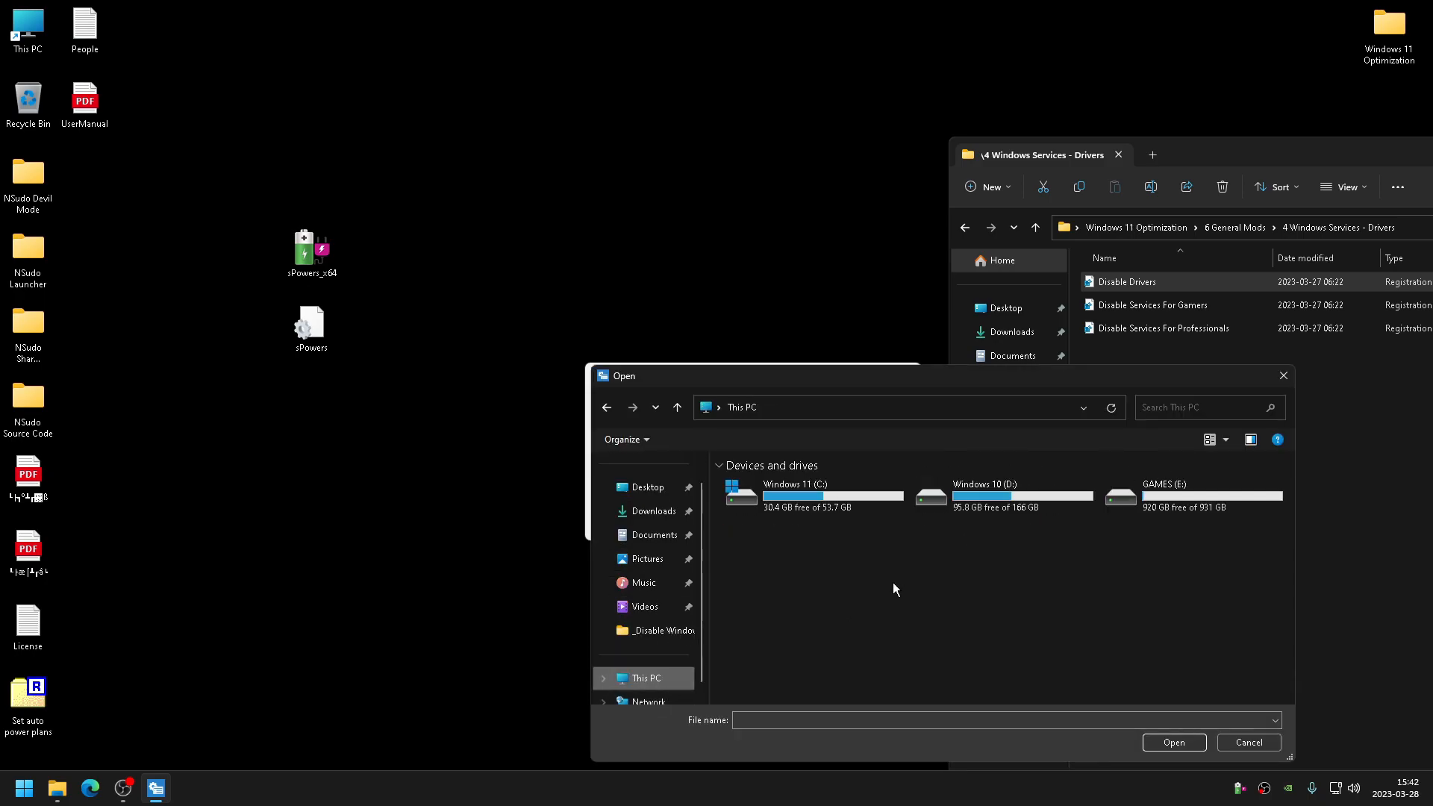
left_click(1194, 490)
left_click(1031, 503)
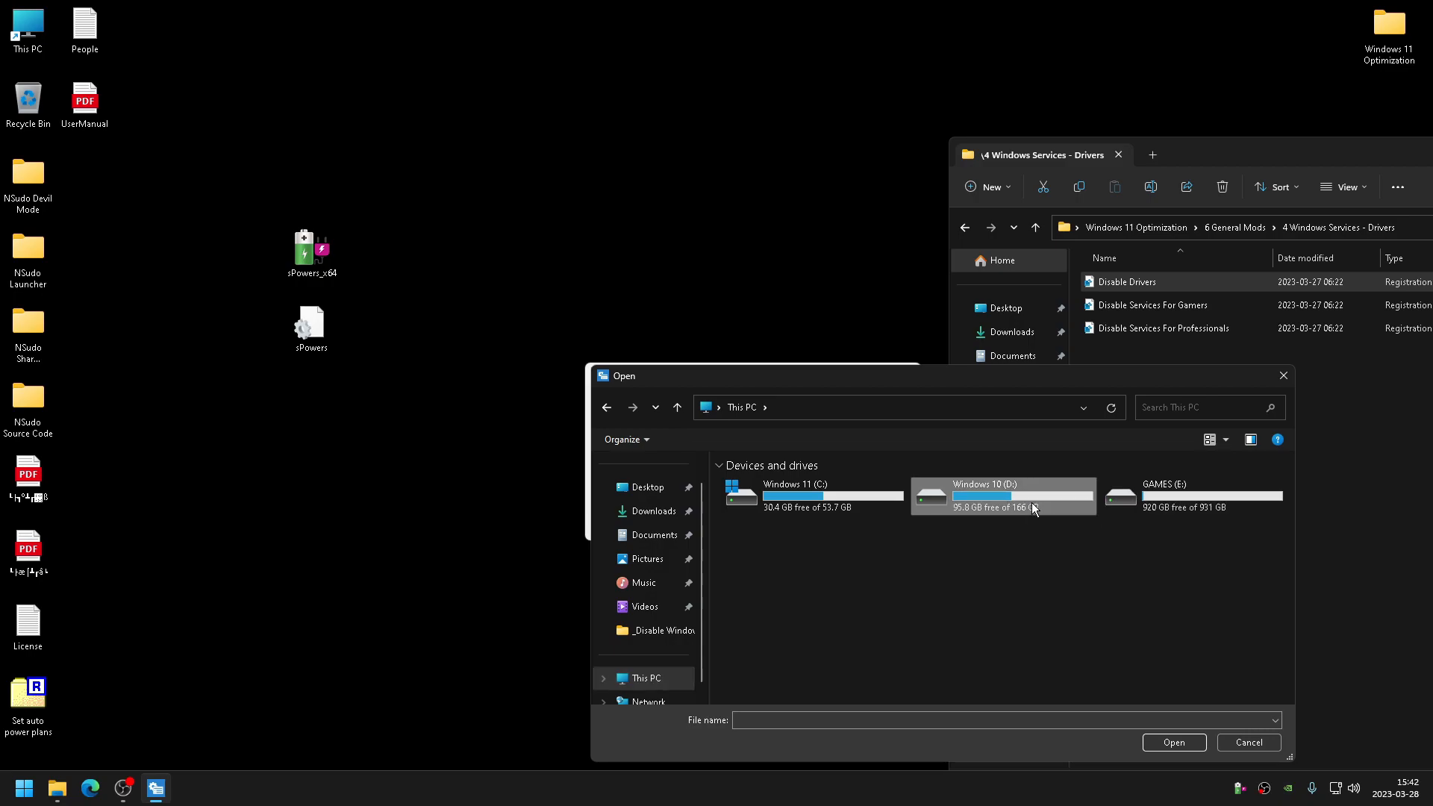
double_click(1031, 503)
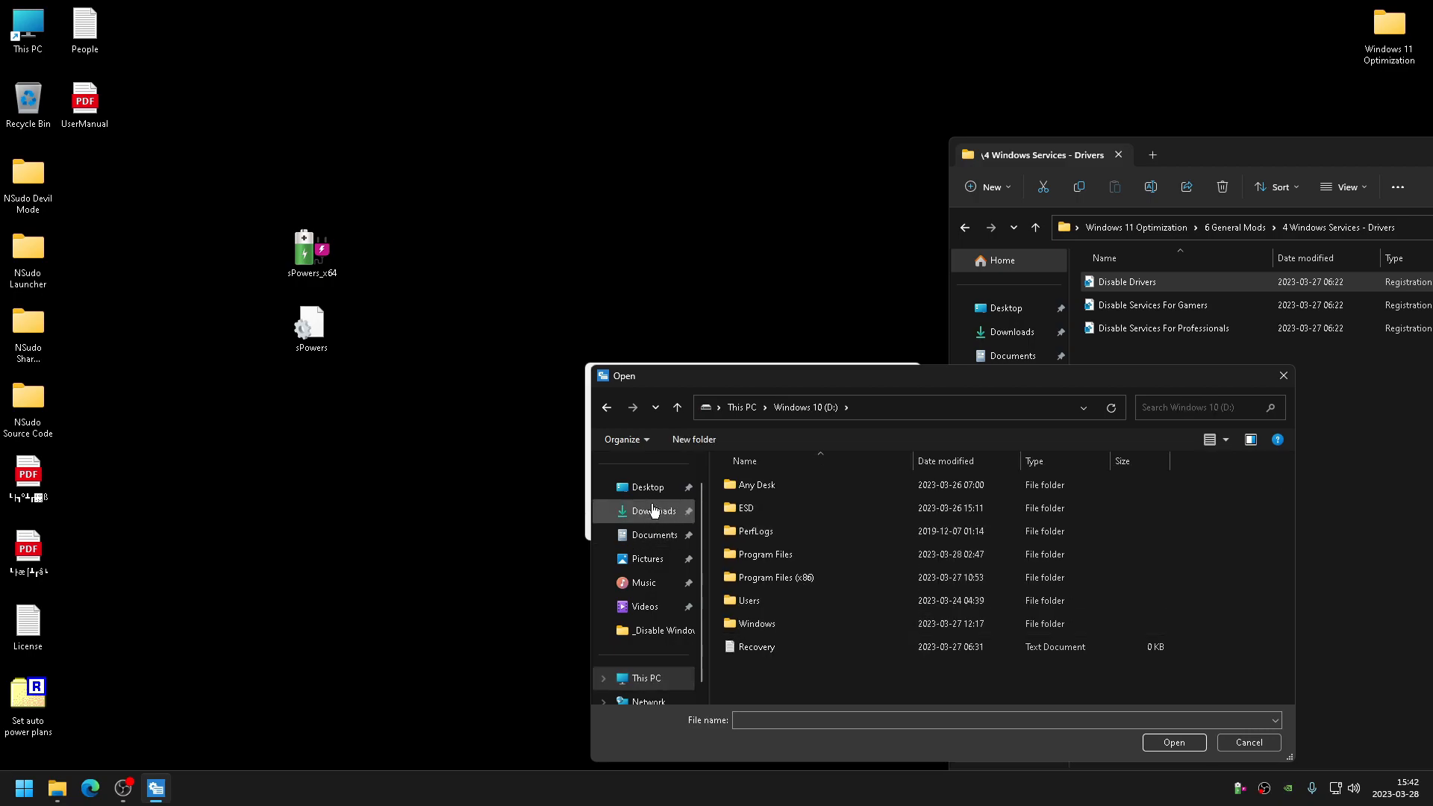
- Browse from the Desktop to Windows 11 Optimization > 6 General Mods > 4 Windows Services - Drivers, open Disable Drivers and run it
left_click(648, 487)
scroll(820, 558, "down", 2)
scroll(803, 561, "up", 2)
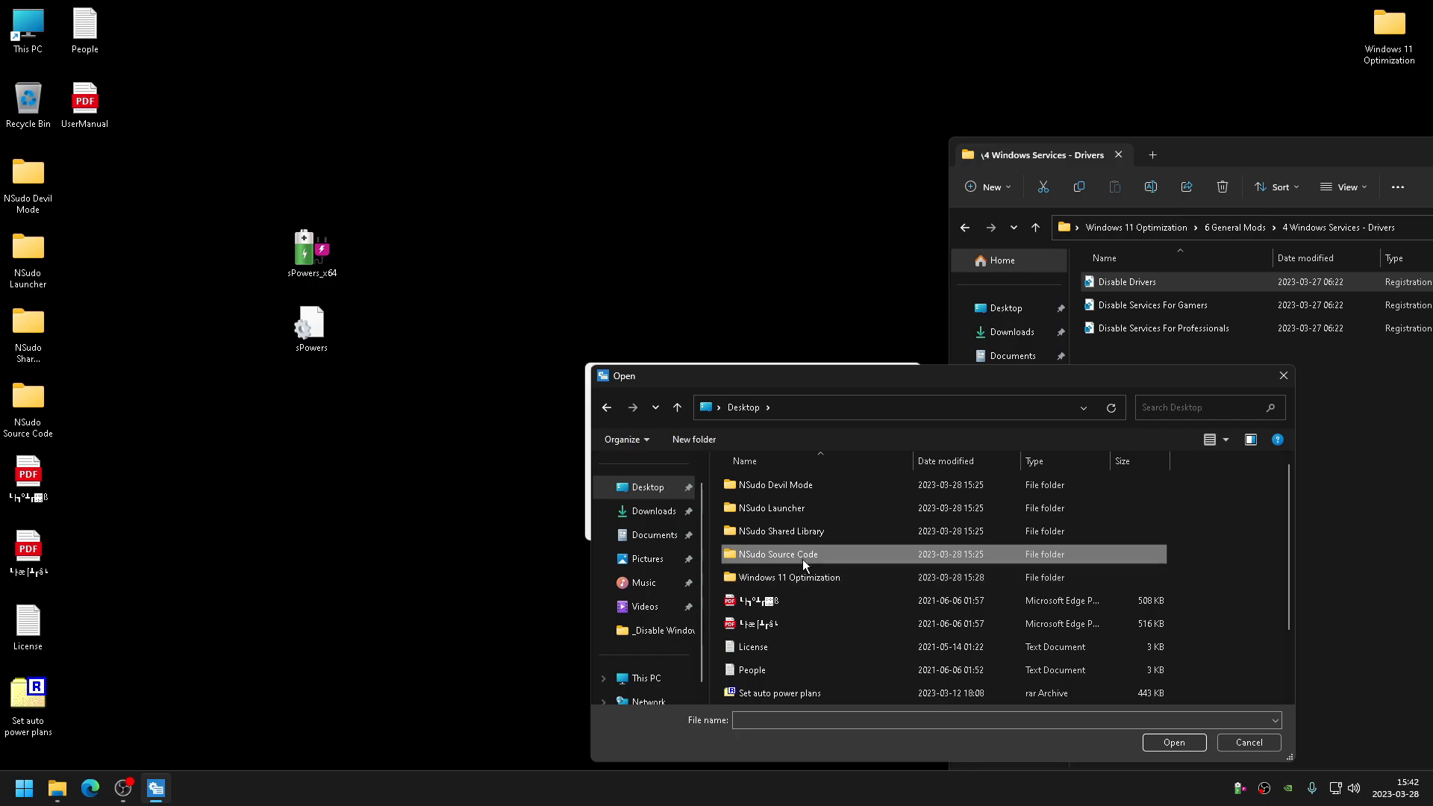
double_click(816, 576)
scroll(822, 592, "down", 3)
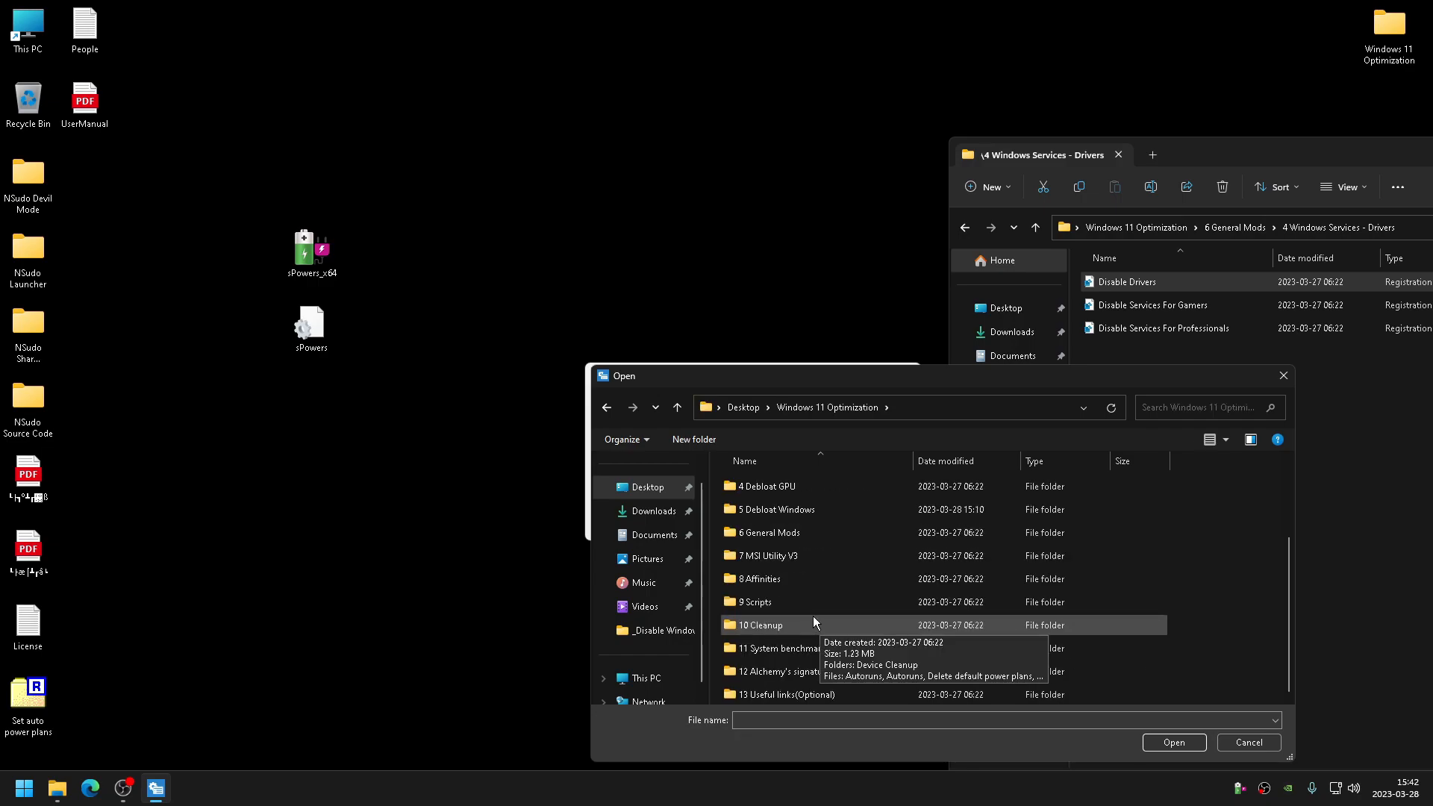
double_click(765, 532)
double_click(785, 556)
double_click(779, 489)
left_click(841, 525)
left_click(841, 416)
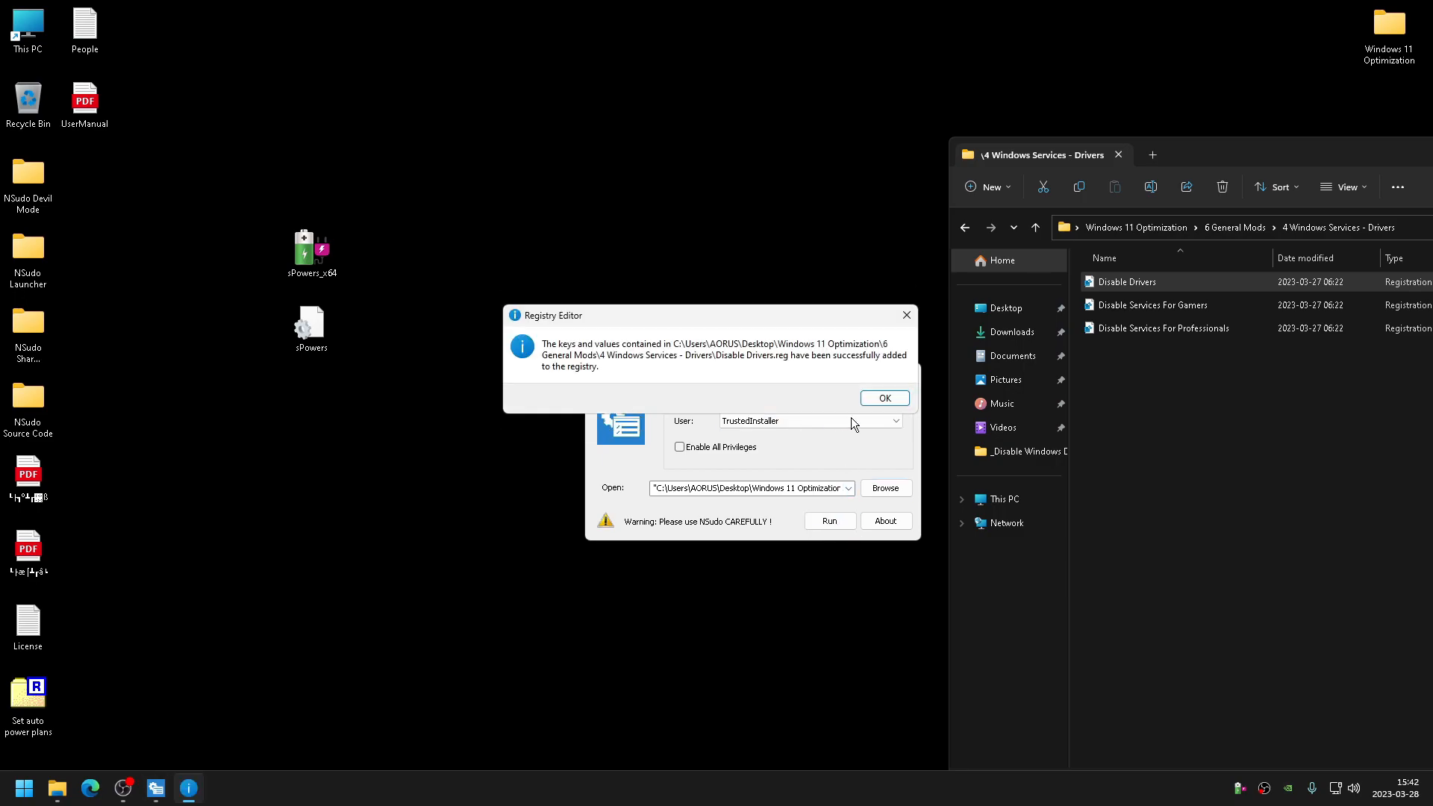
left_click(884, 398)
- Load Disable Services For Gamers into NSudo and run it, confirming the registry import
left_click(1137, 307)
left_click(877, 489)
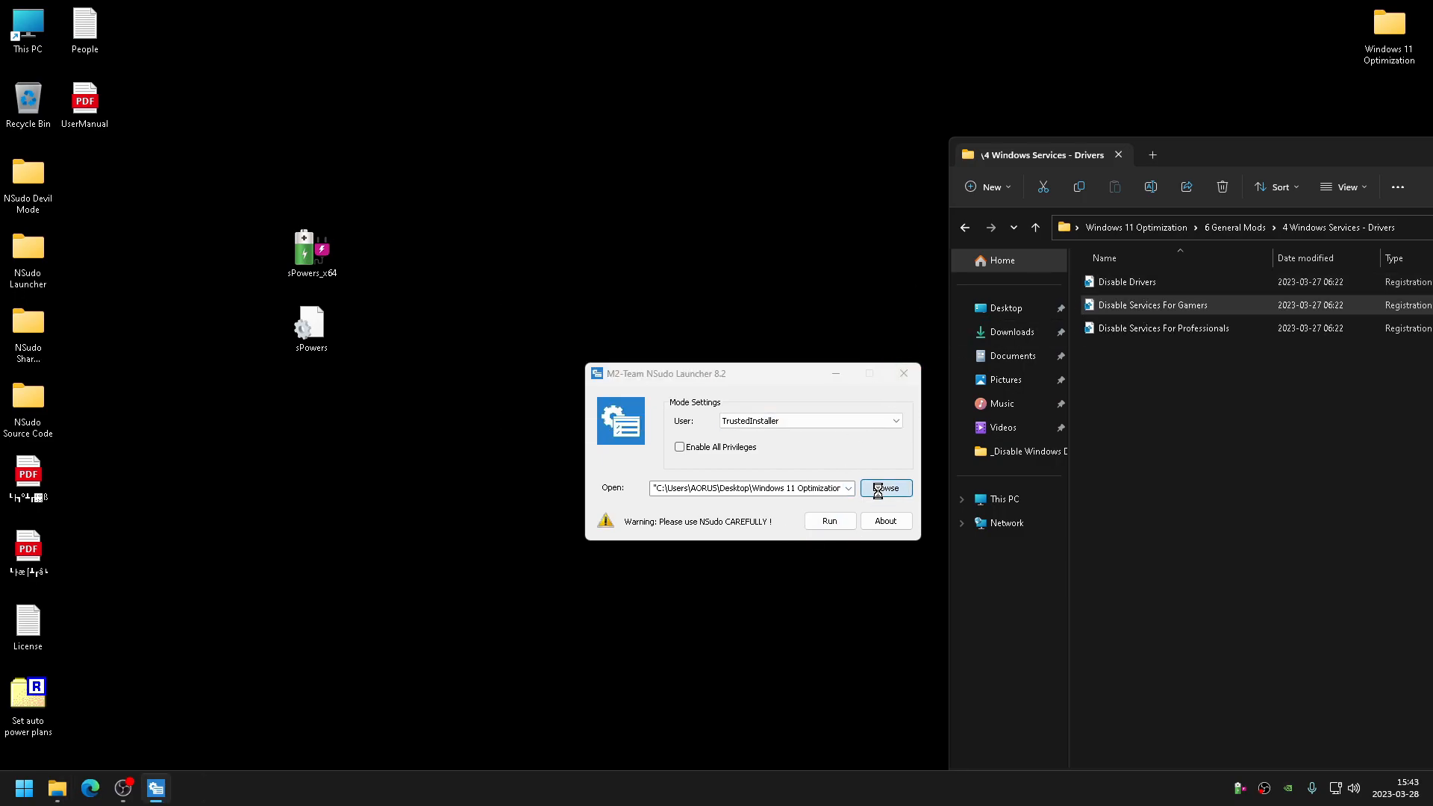
left_click(793, 512)
left_click(1149, 735)
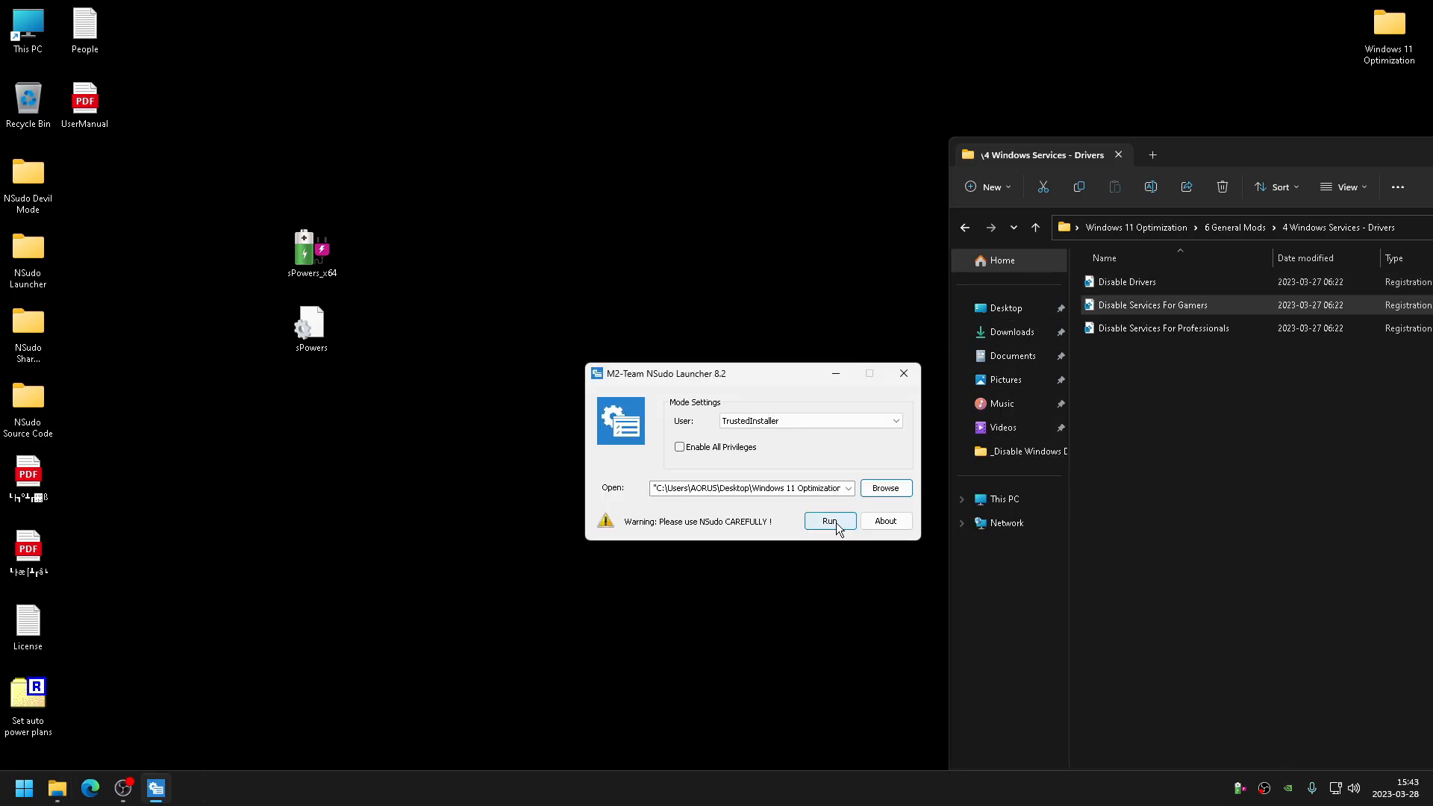
left_click(836, 522)
left_click(839, 415)
left_click(884, 398)
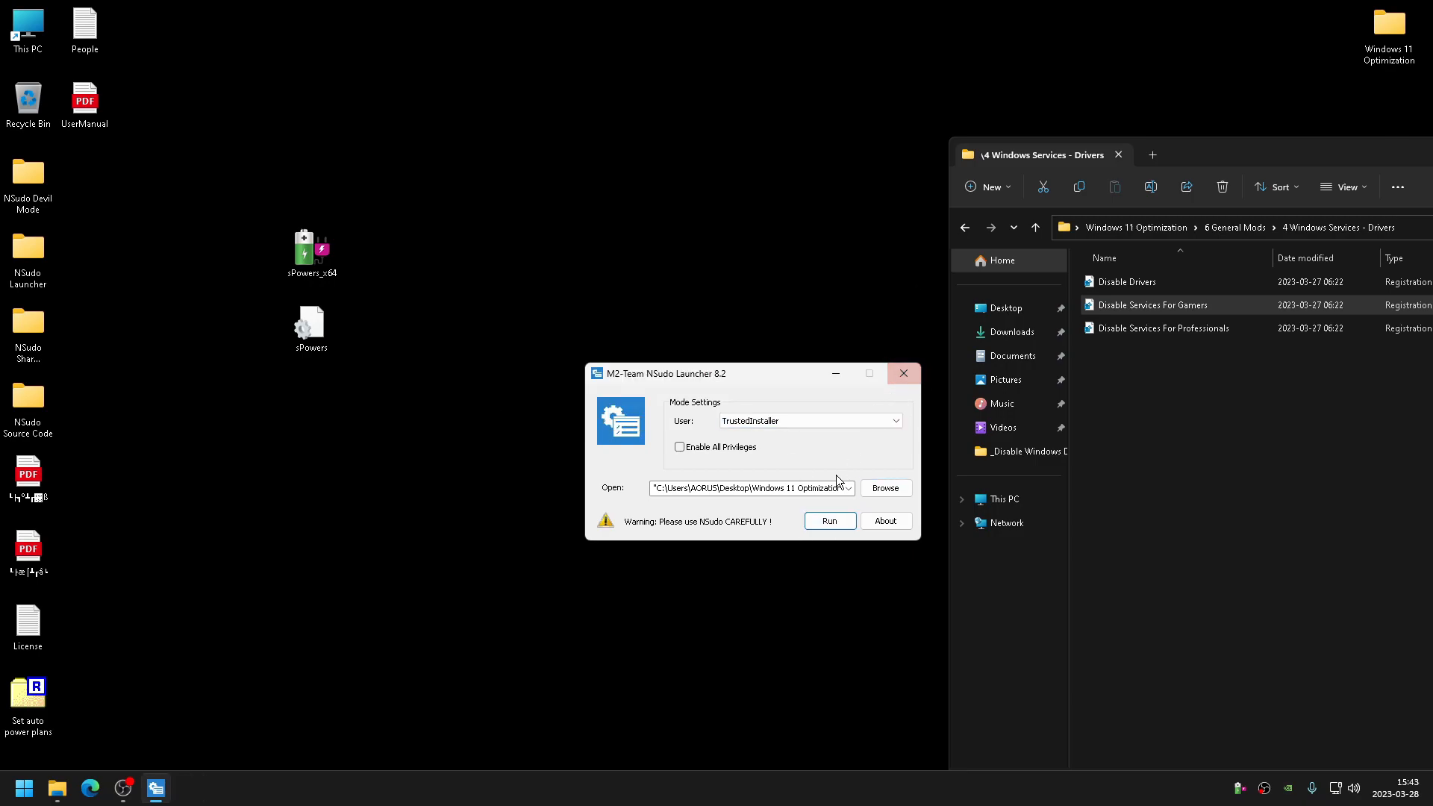
- Minimize NSudo and run MSI Utility V3 from the 7 MSI Utility V3 folder as administrator
left_click(836, 373)
left_click_drag(1184, 155, 636, 167)
left_click(417, 238)
left_click(418, 238)
double_click(610, 475)
right_click(587, 294)
left_click(611, 317)
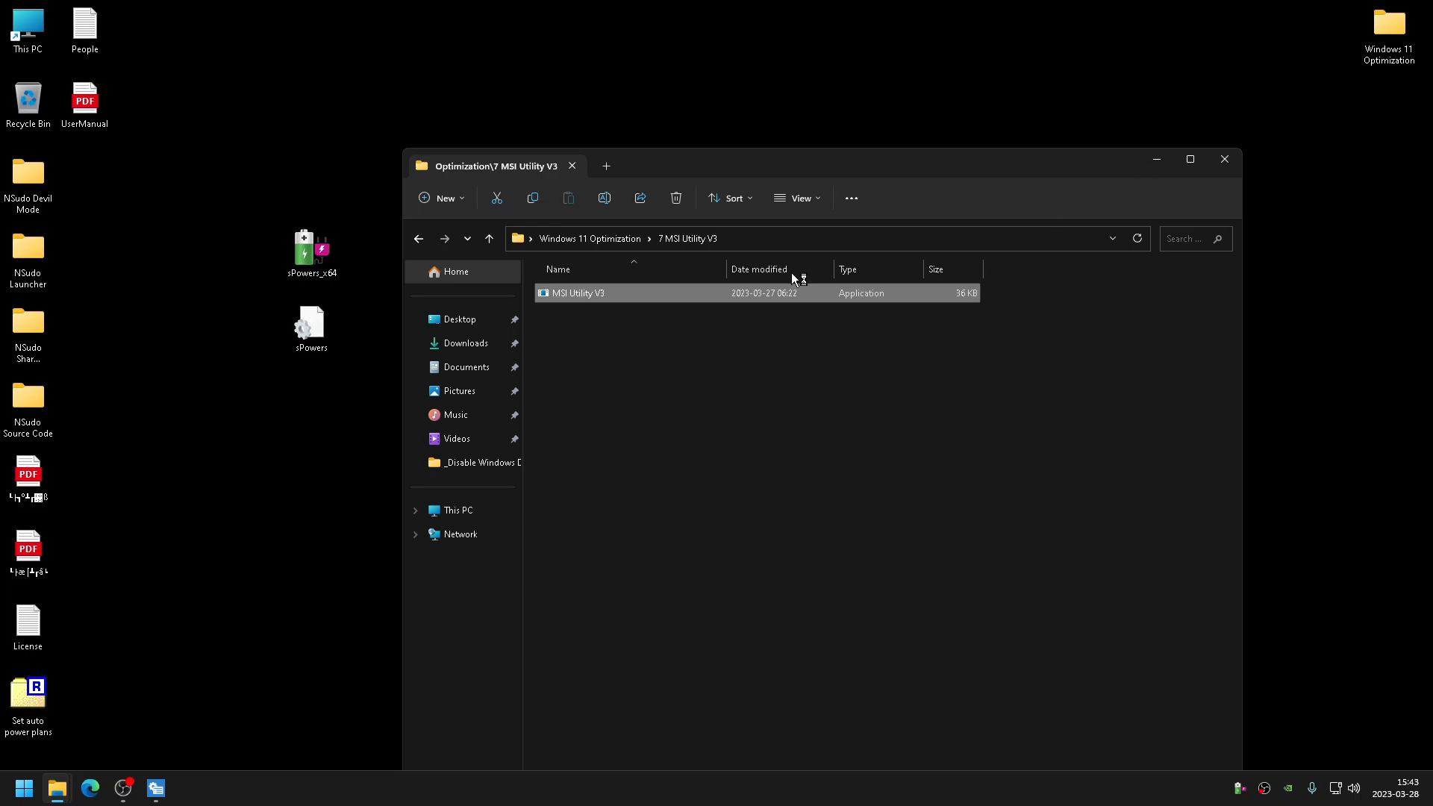
- Open Windows Update in Settings, then close Settings
left_click(24, 788)
left_click(401, 743)
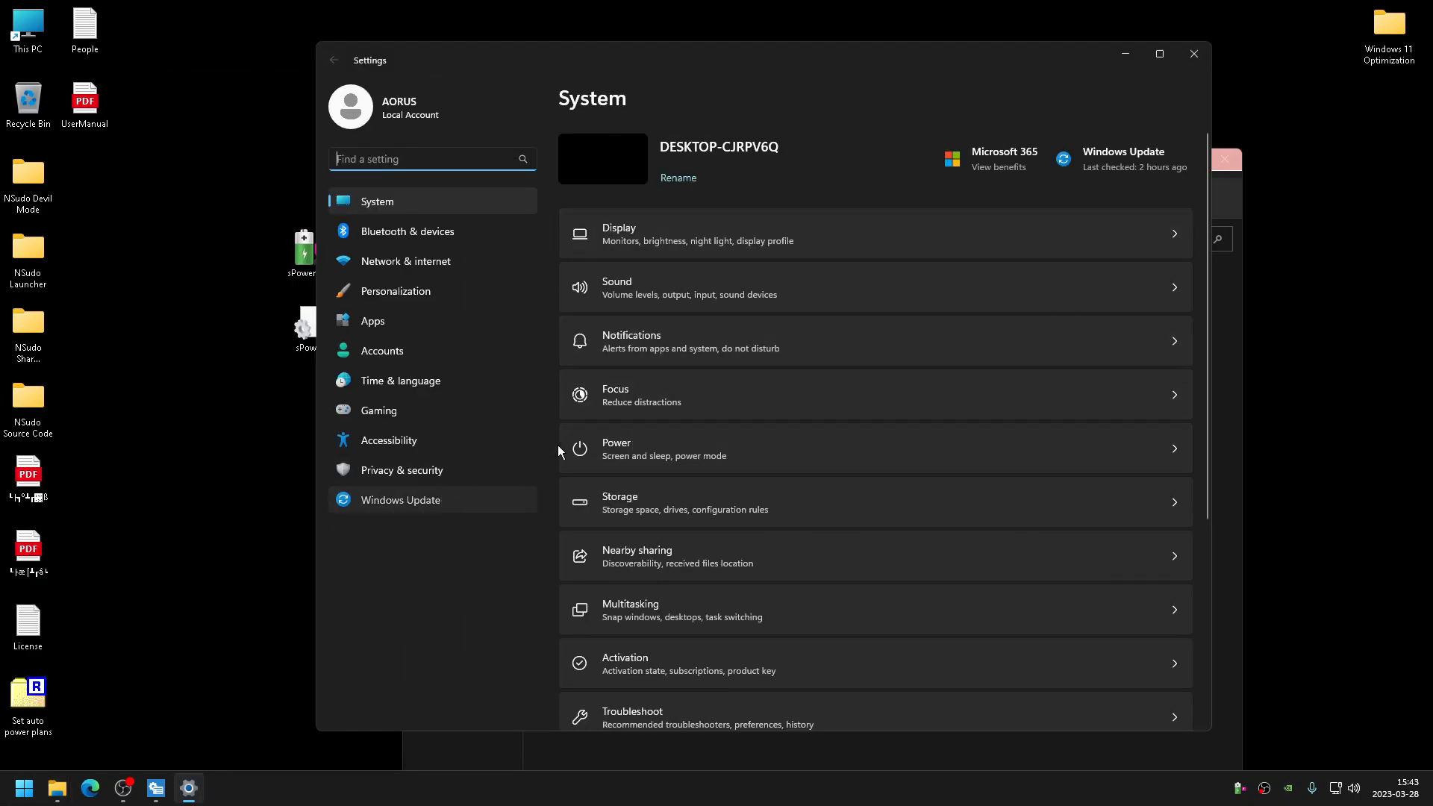
left_click(478, 500)
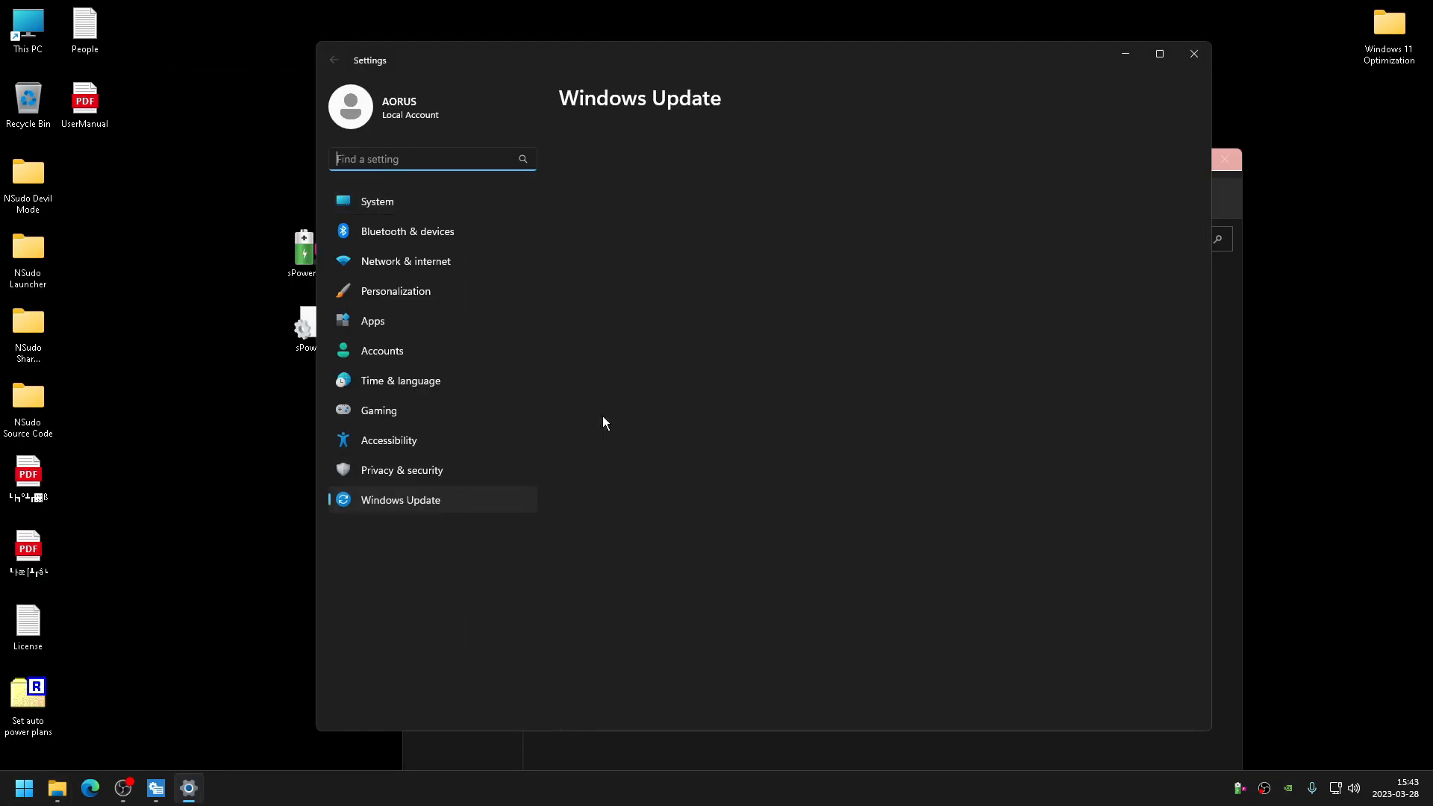
left_click_drag(788, 63, 779, 97)
left_click(1190, 87)
- Enable MSI mode for the NVIDIA GeForce GTX 1050 Ti in the MSI mode utility
left_click_drag(838, 166, 948, 109)
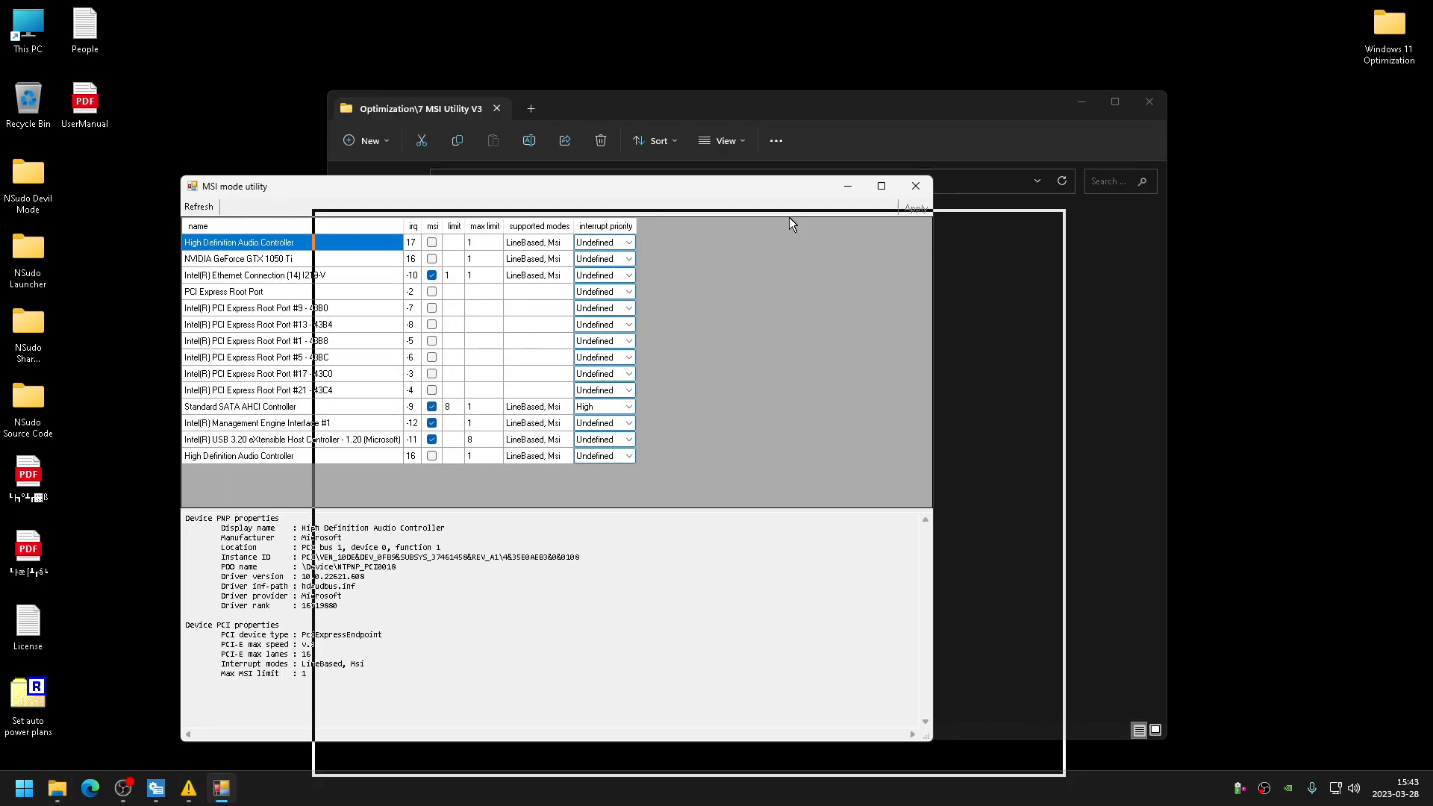
left_click(590, 288)
left_click(589, 272)
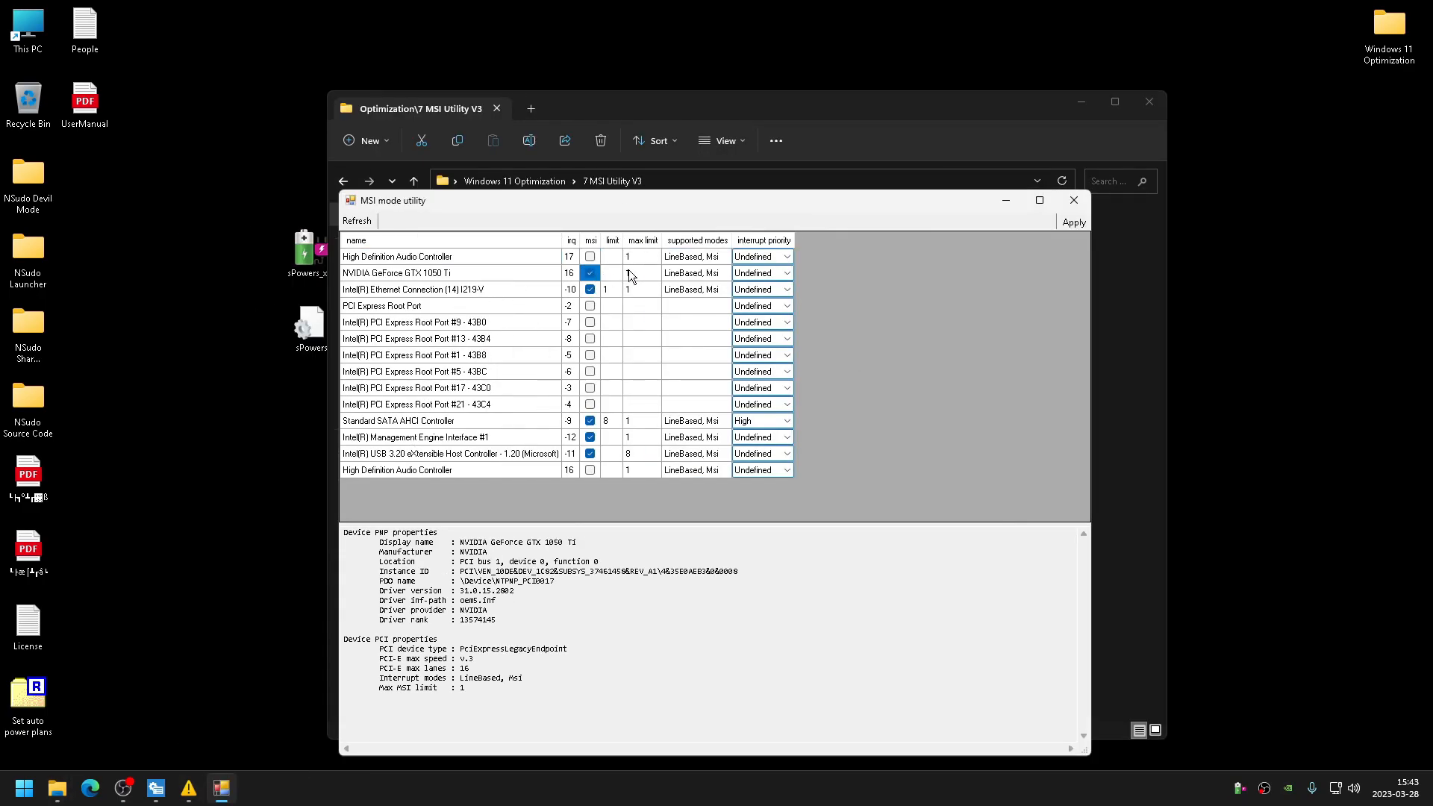
- Set the interrupt priority to High for the NVIDIA GeForce GTX 1050 Ti and the Intel Ethernet Connection
left_click(768, 272)
left_click(749, 321)
left_click(774, 289)
left_click(750, 333)
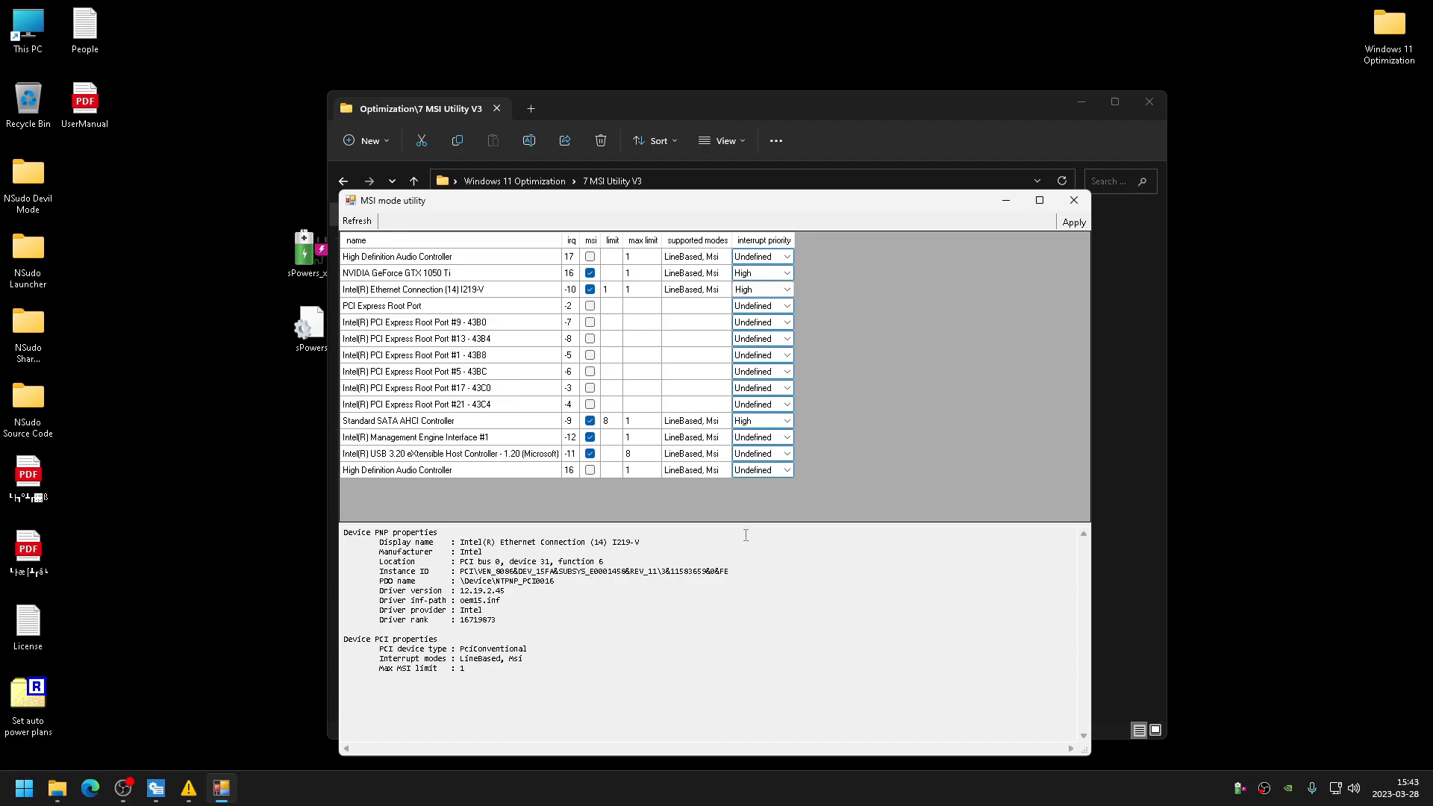
- Disable MSI mode for the Intel Management Engine Interface and the Intel USB 3.20 eXtensible Host Controller
left_click(592, 439)
left_click(590, 455)
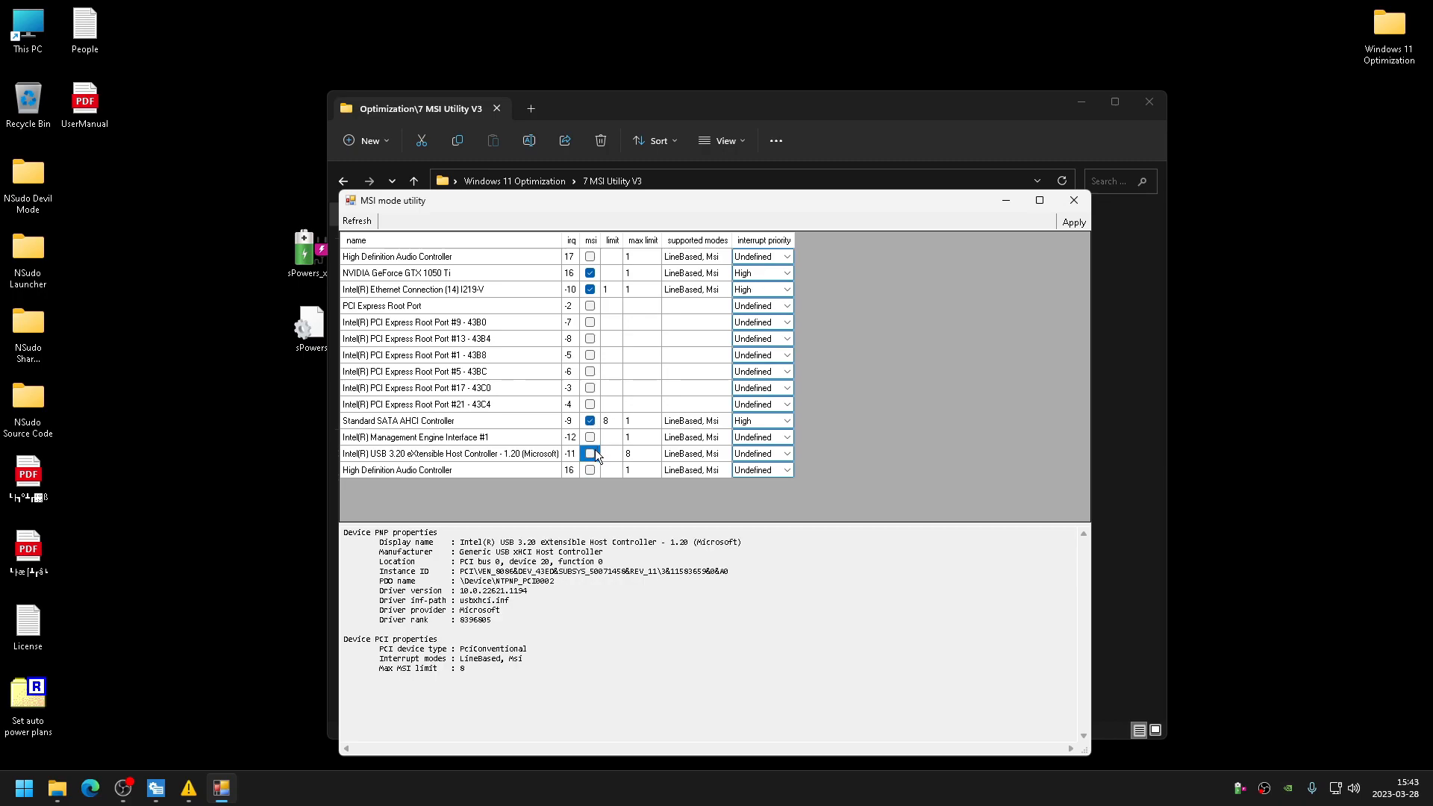
- Enable MSI mode for the PCI Express Root Port and set its interrupt priority to High
left_click(407, 306)
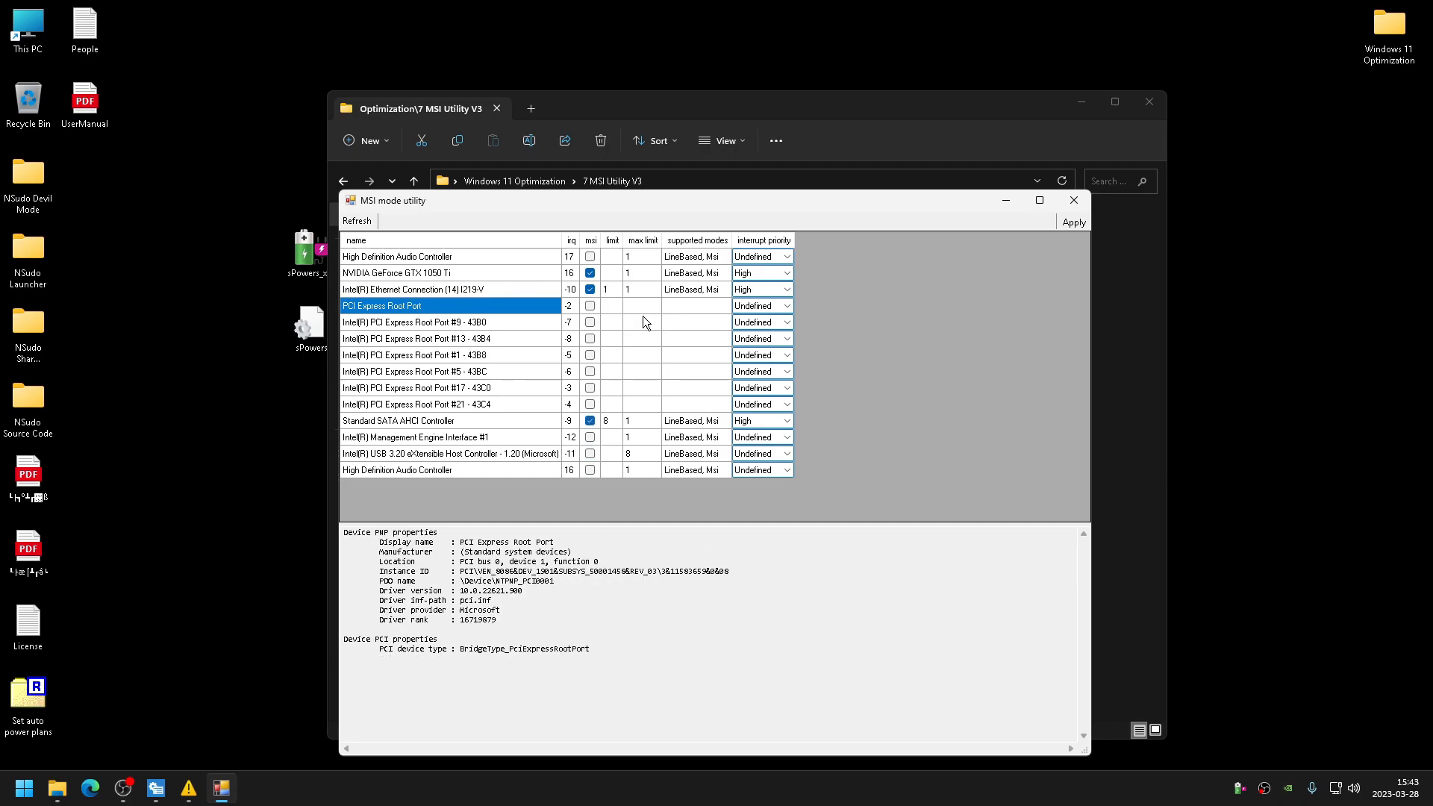
left_click(589, 306)
left_click(750, 348)
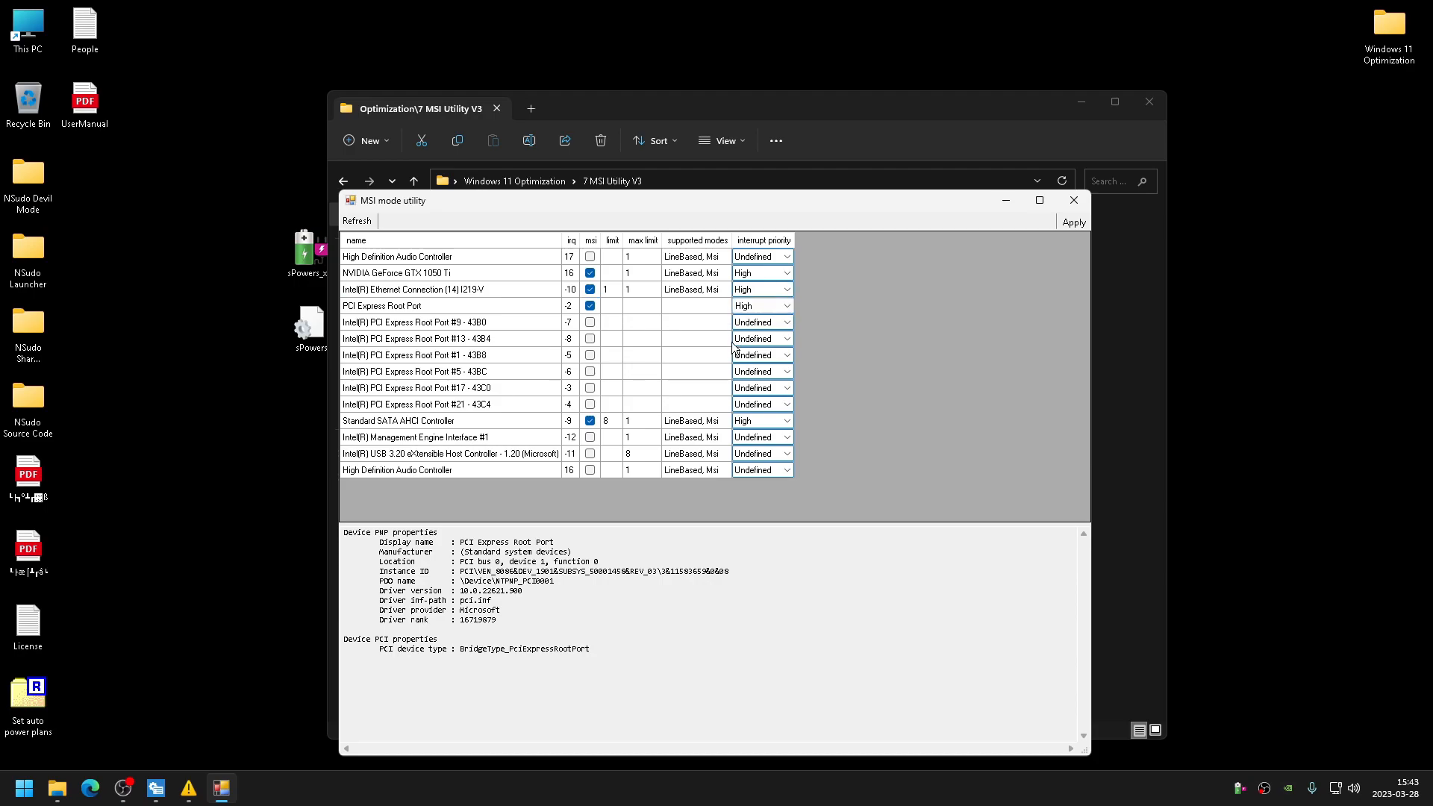
- Apply the MSI mode settings and decline the pending Disable Drivers registry prompt
left_click(429, 306)
left_click(427, 275)
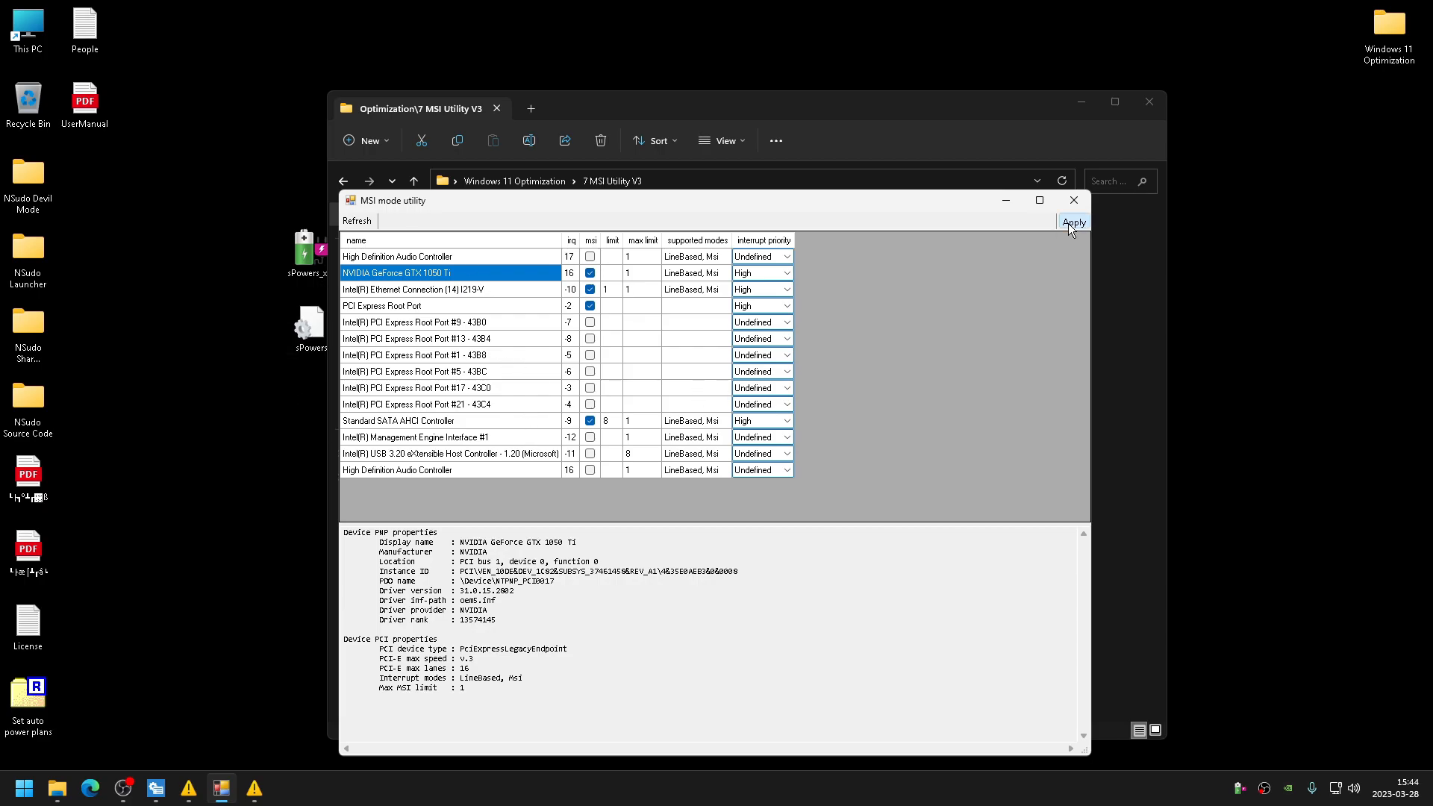
left_click(370, 222)
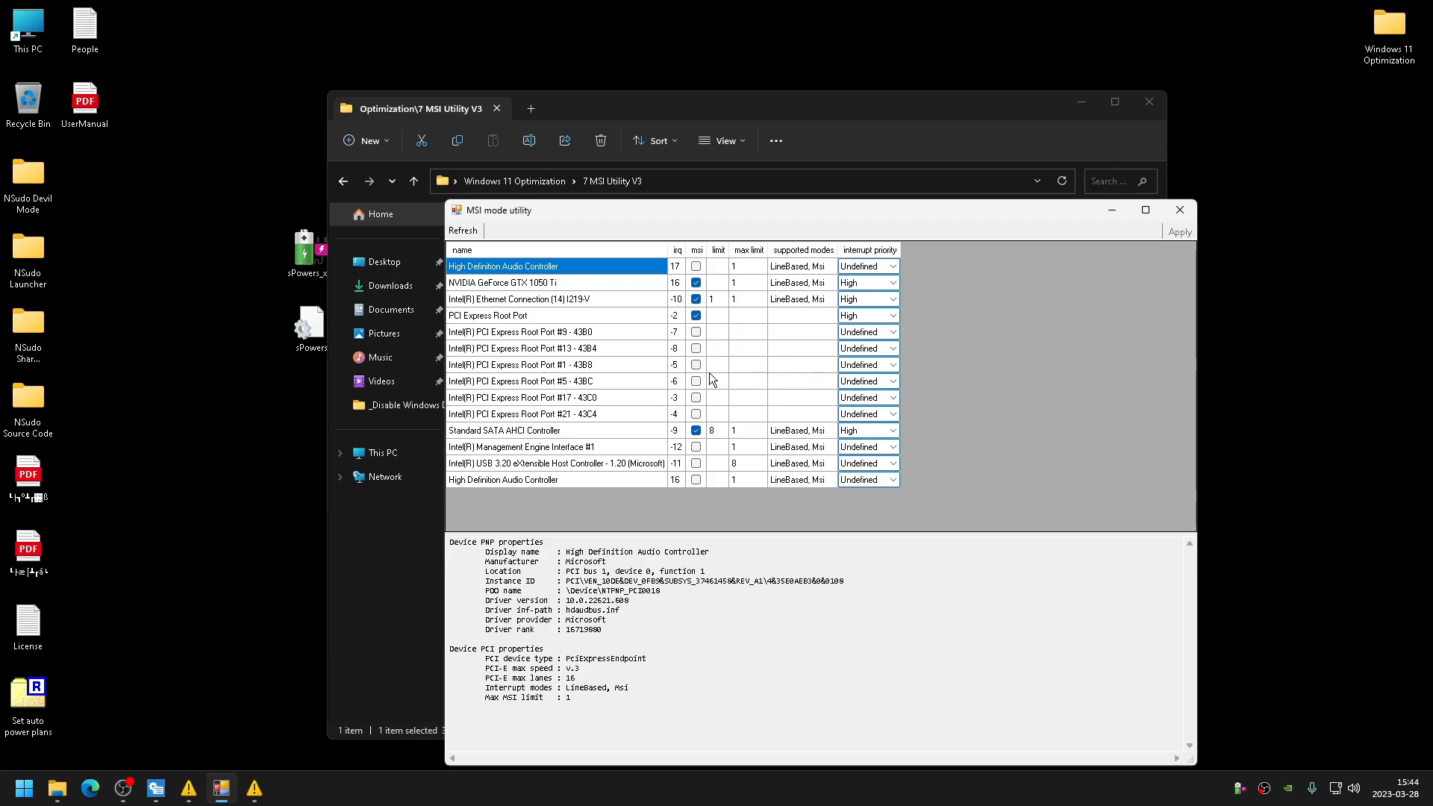
left_click(1174, 220)
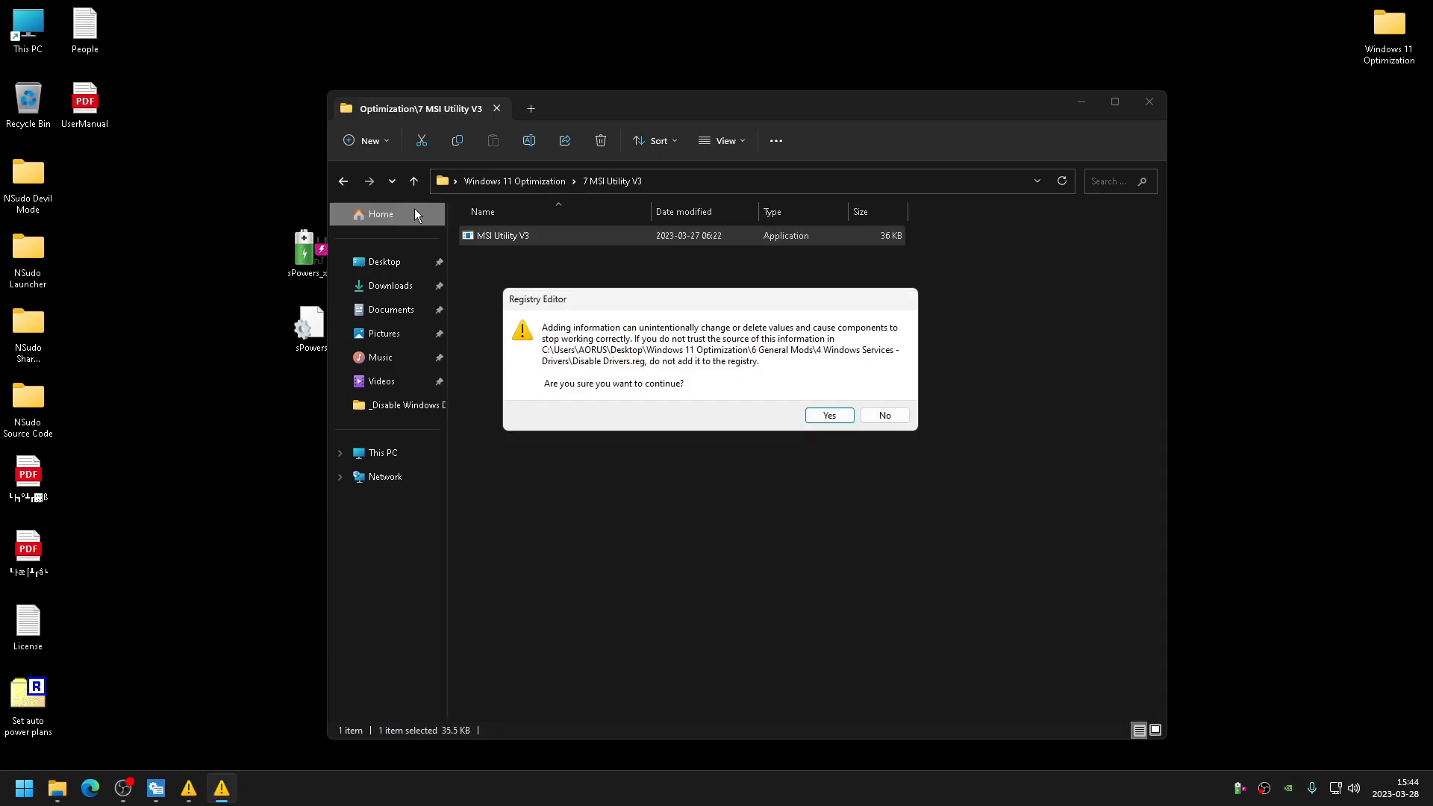
left_click(884, 420)
- Open the 8 Affinities\Tools folder and look over its tool archives
left_click(343, 189)
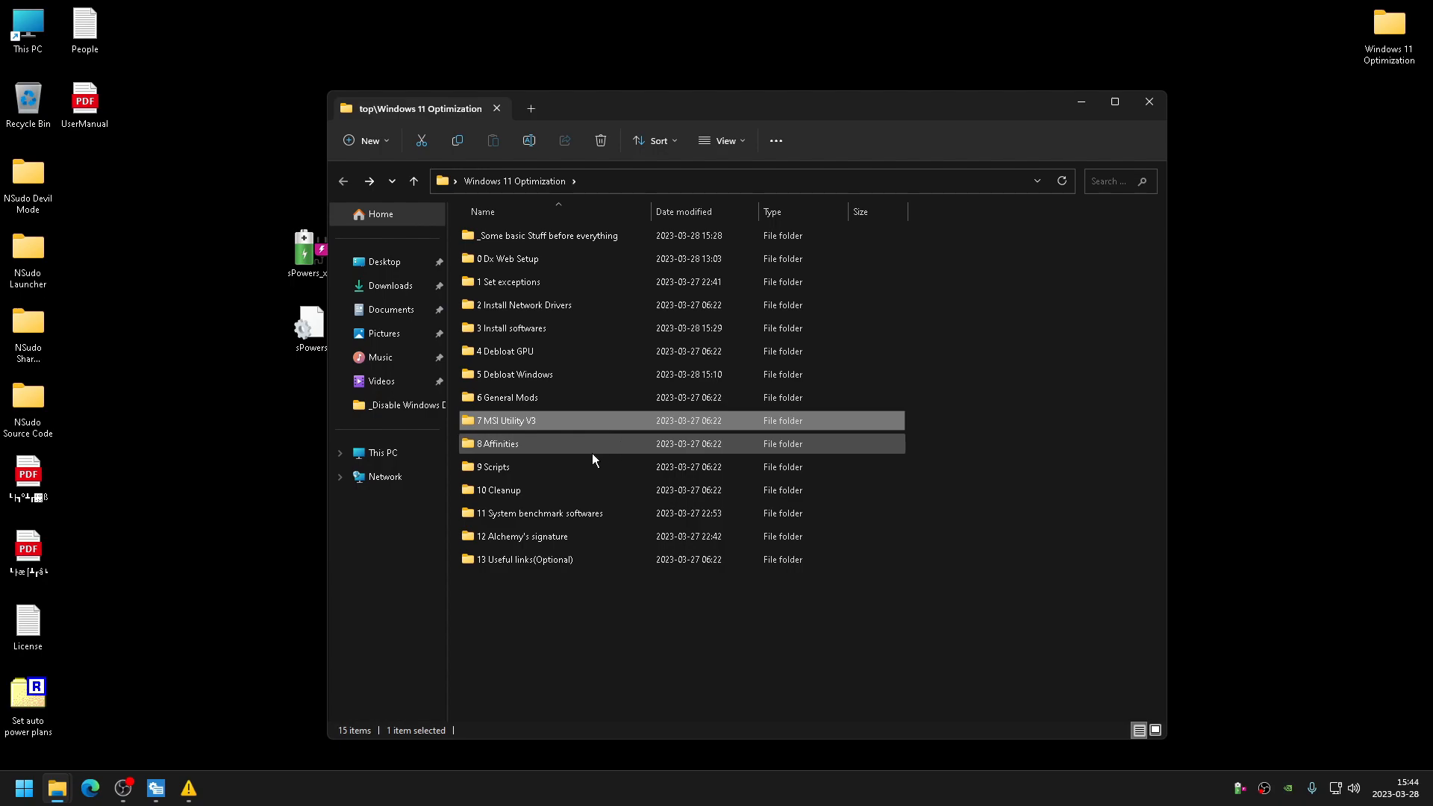
double_click(527, 449)
double_click(511, 246)
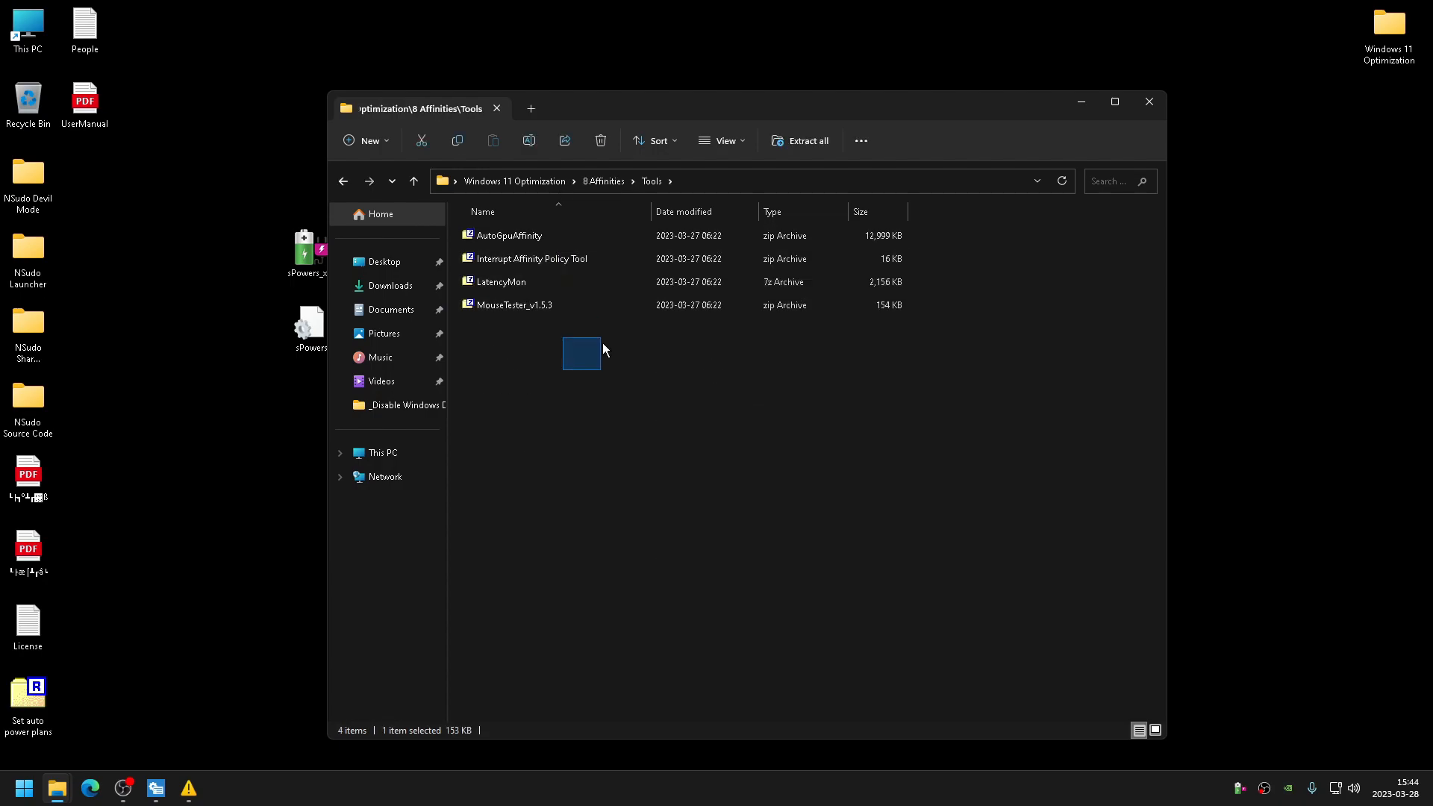
left_click(342, 185)
left_click(487, 260)
left_click(515, 234)
double_click(523, 233)
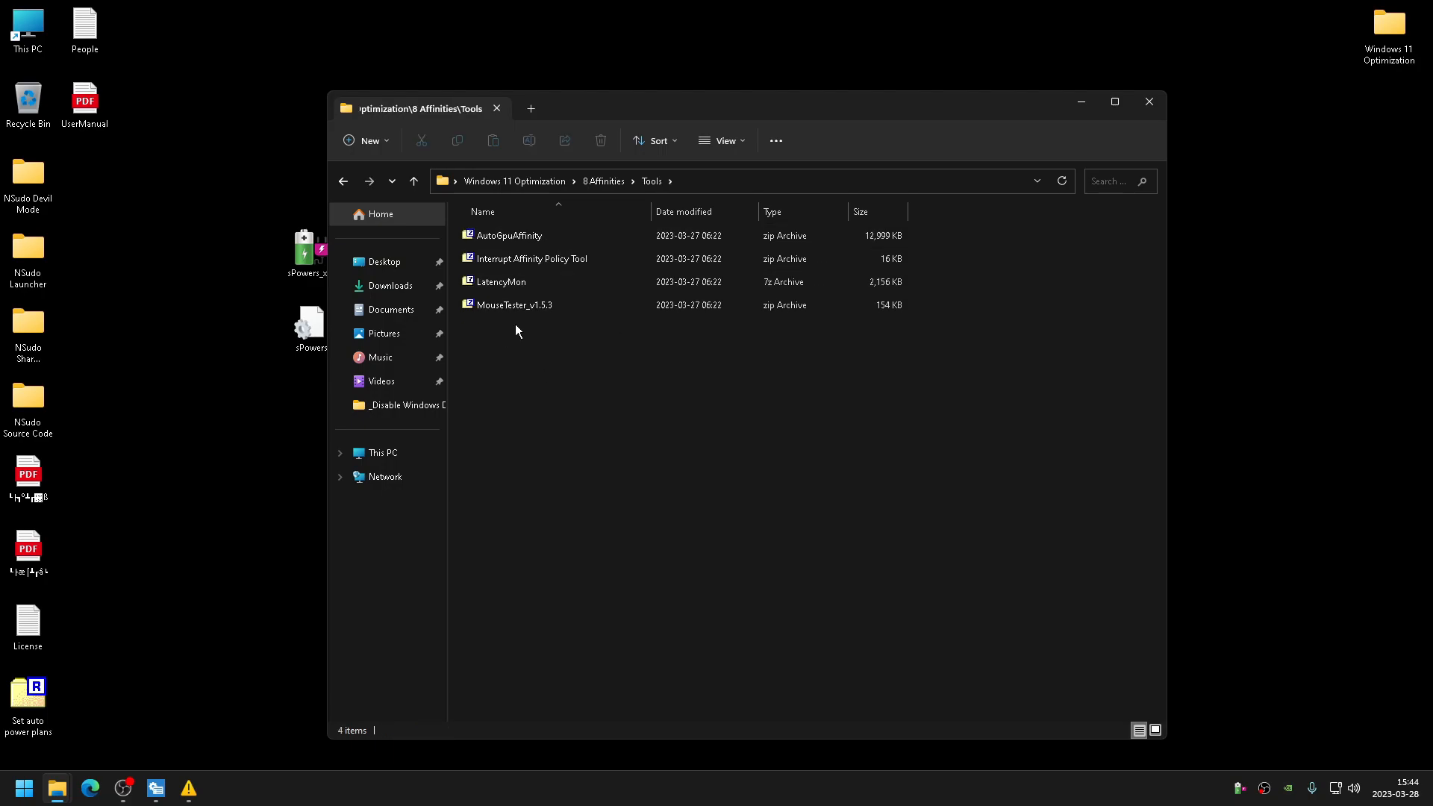
left_click_drag(500, 329, 537, 257)
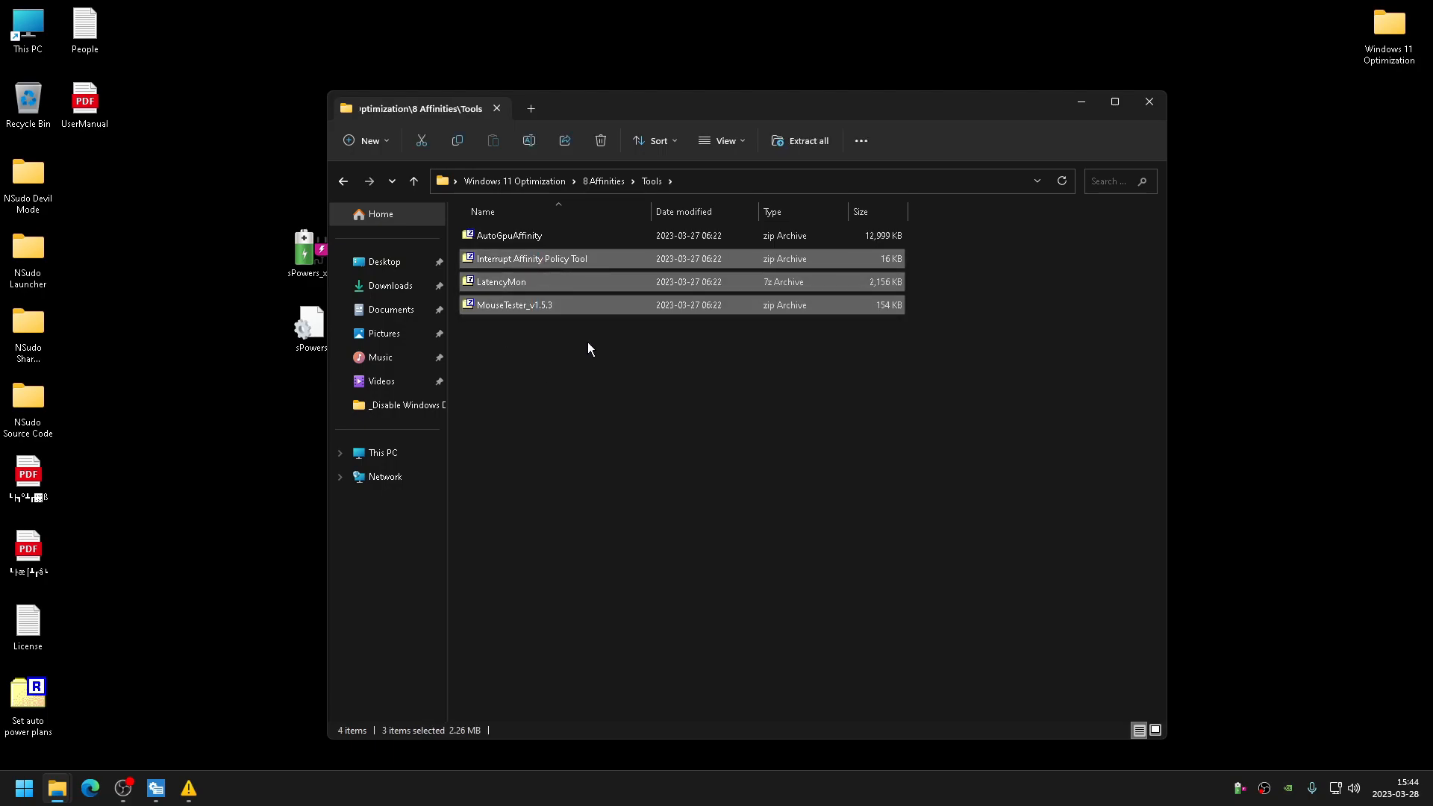
left_click_drag(649, 460, 586, 278)
left_click_drag(576, 374, 426, 246)
left_click_drag(579, 366, 504, 253)
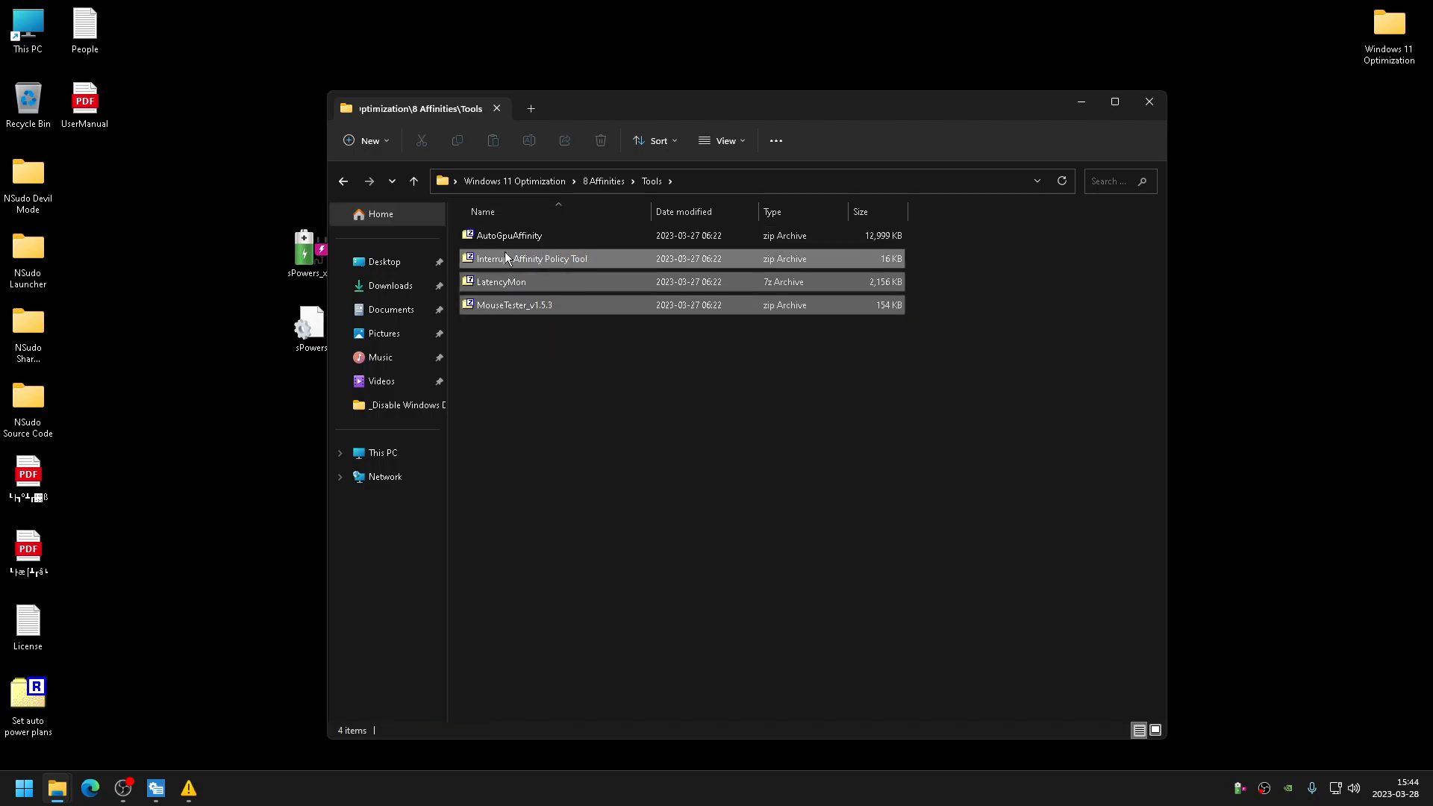
- Open the 9 Scripts folder and decline the pending Disable Services For Gamers registry prompt
double_click(348, 181)
double_click(494, 467)
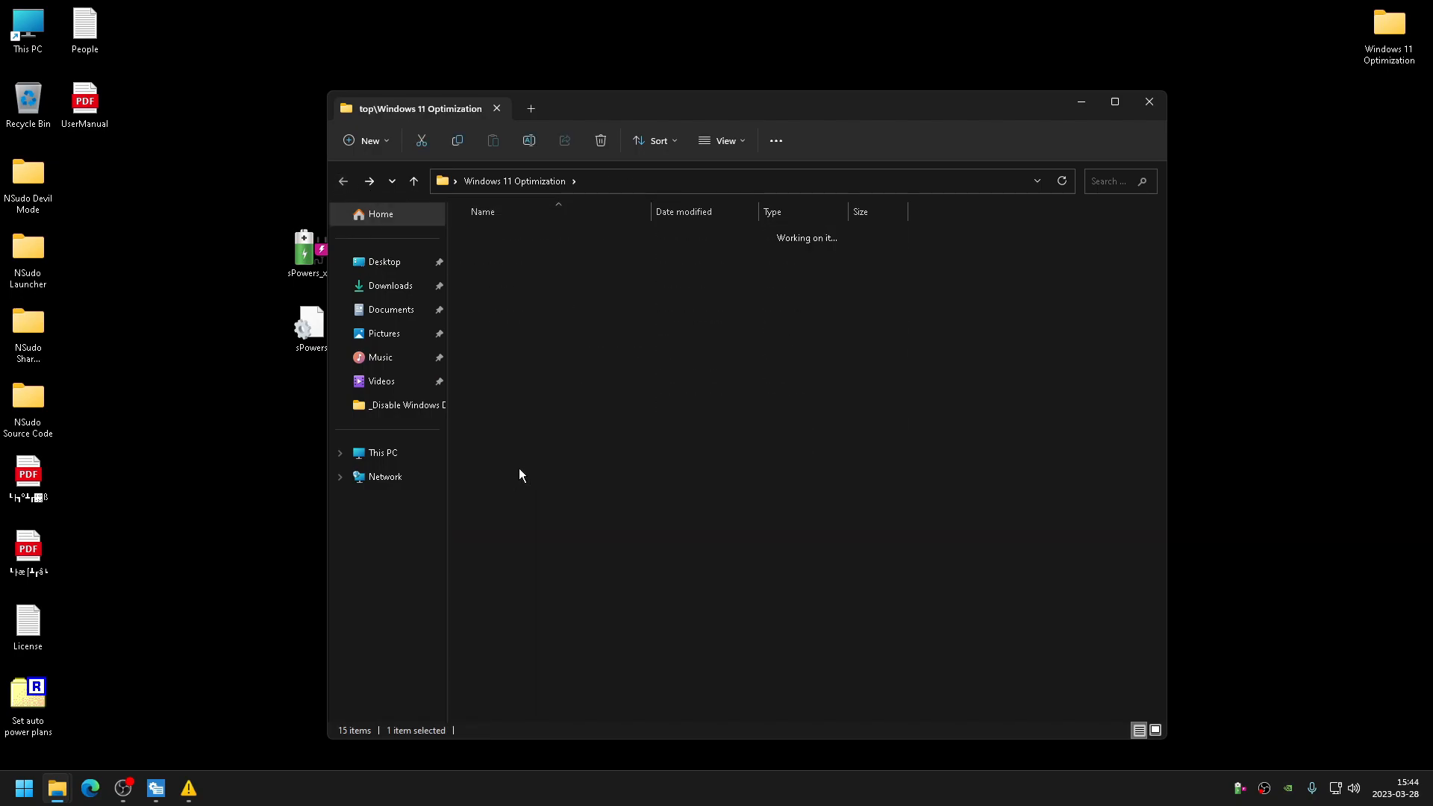
left_click_drag(544, 110, 779, 119)
right_click(756, 245)
left_click(548, 305)
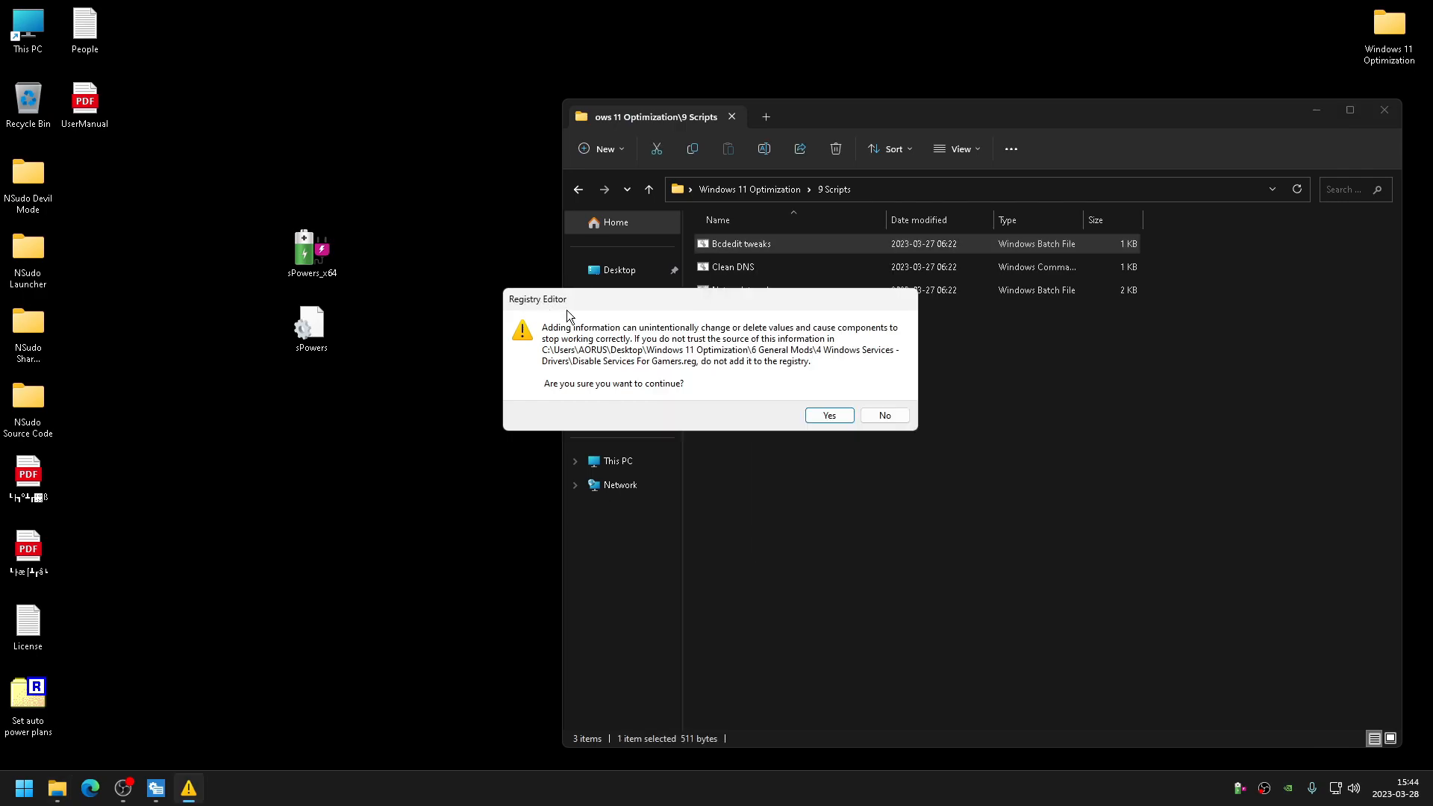
left_click(895, 415)
right_click(742, 247)
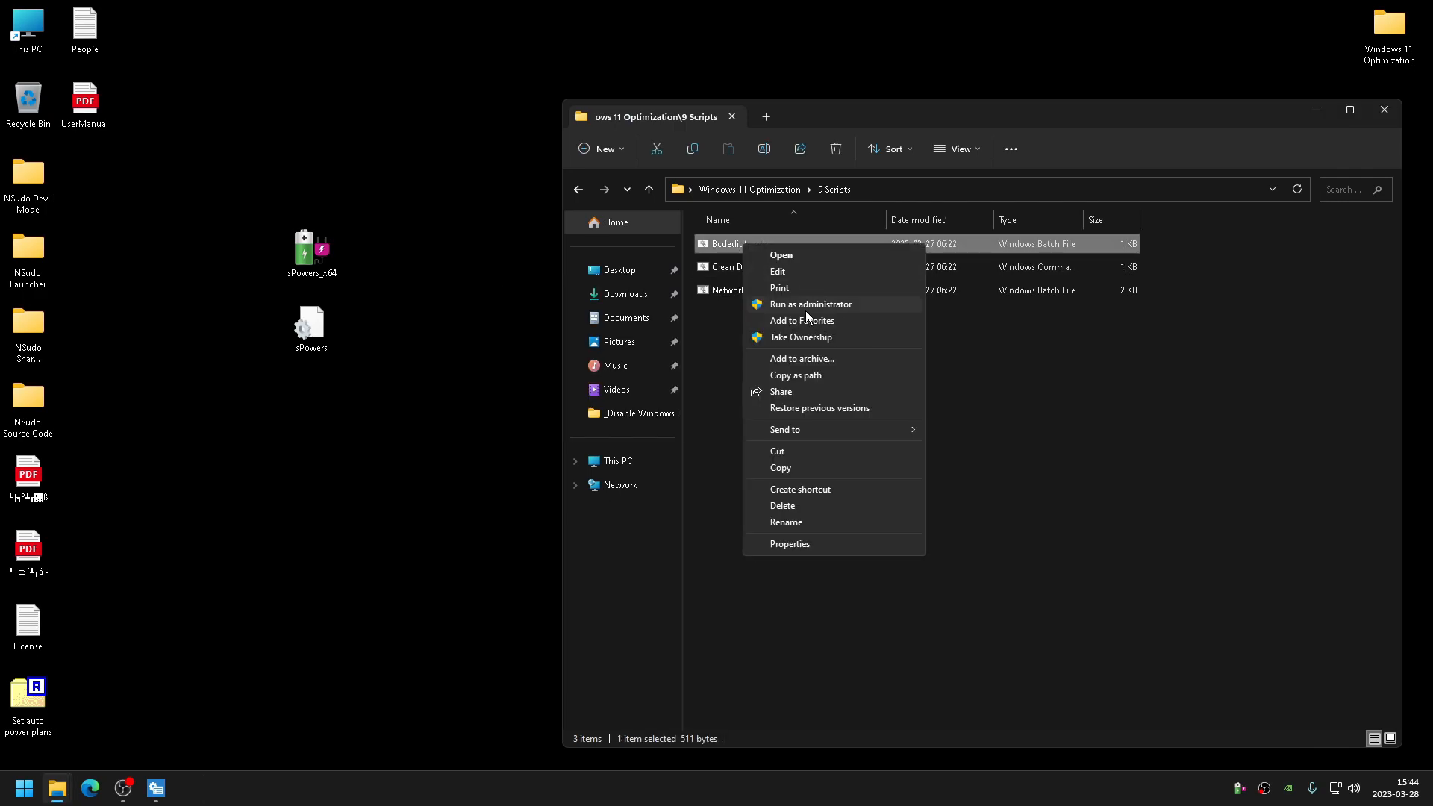
key("Escape")
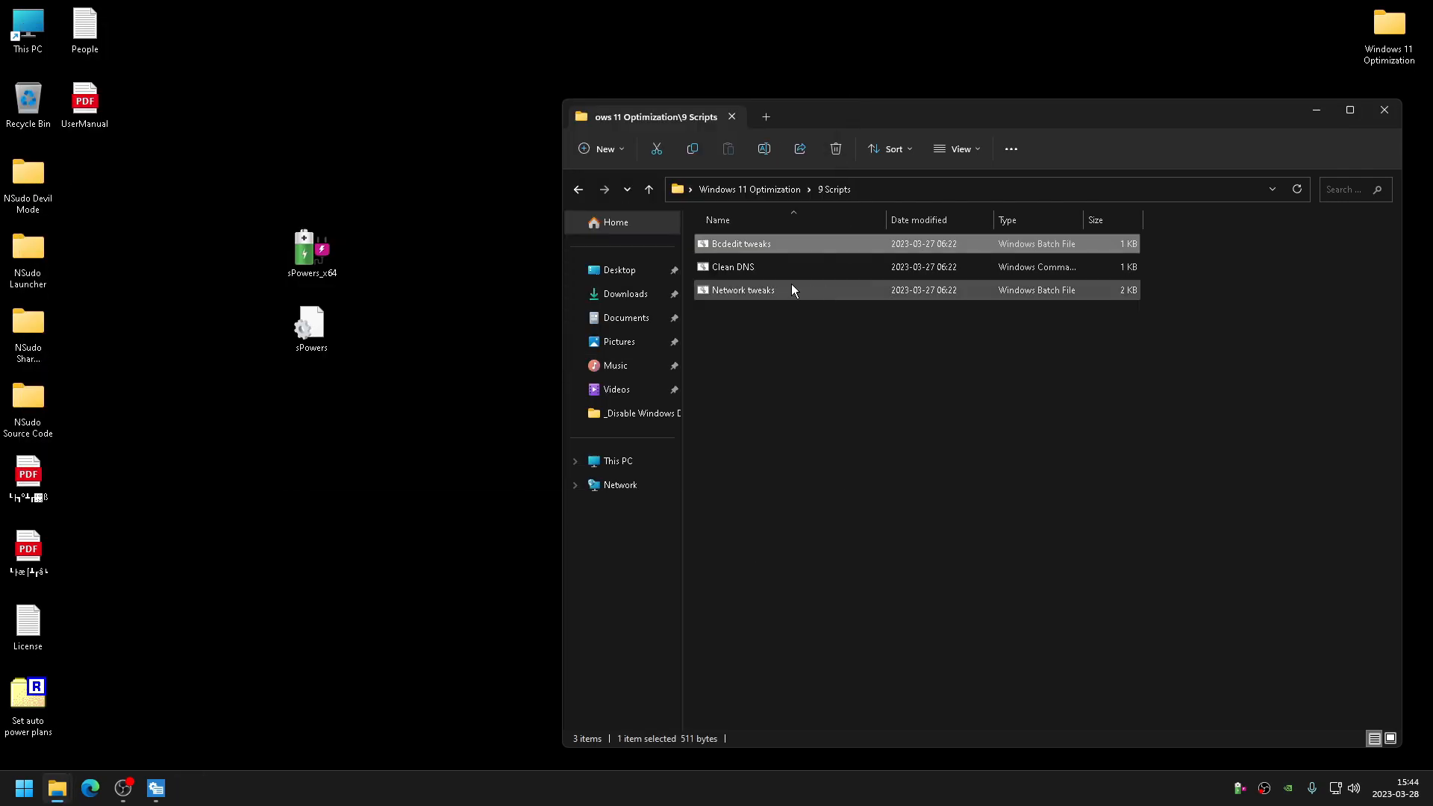
- Run the Clean DNS and Network tweaks scripts as administrator
right_click(789, 269)
left_click(839, 336)
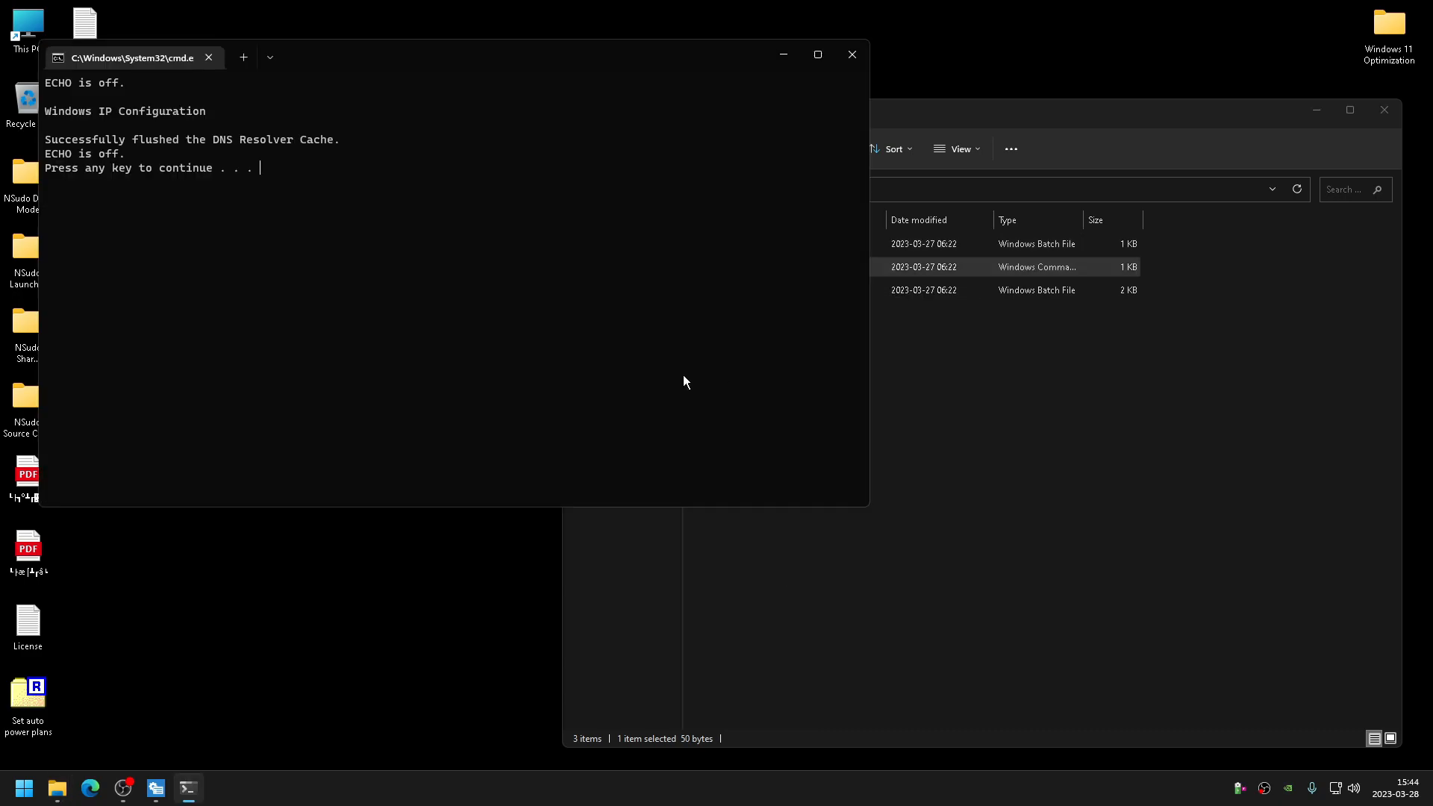
key("Return")
right_click(767, 292)
left_click(803, 357)
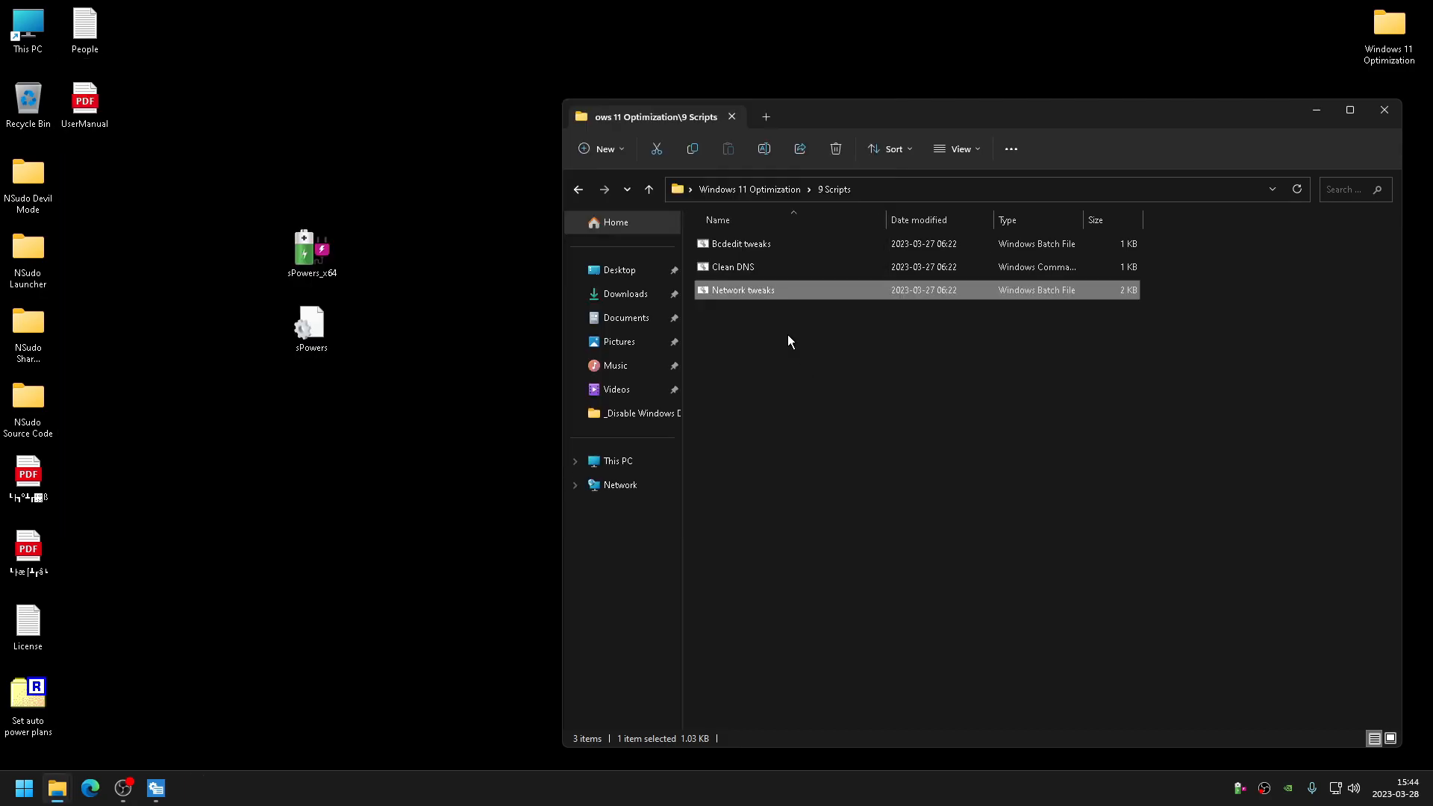
- Open the Device Cleanup folder inside 10 Cleanup
left_click(577, 188)
double_click(788, 494)
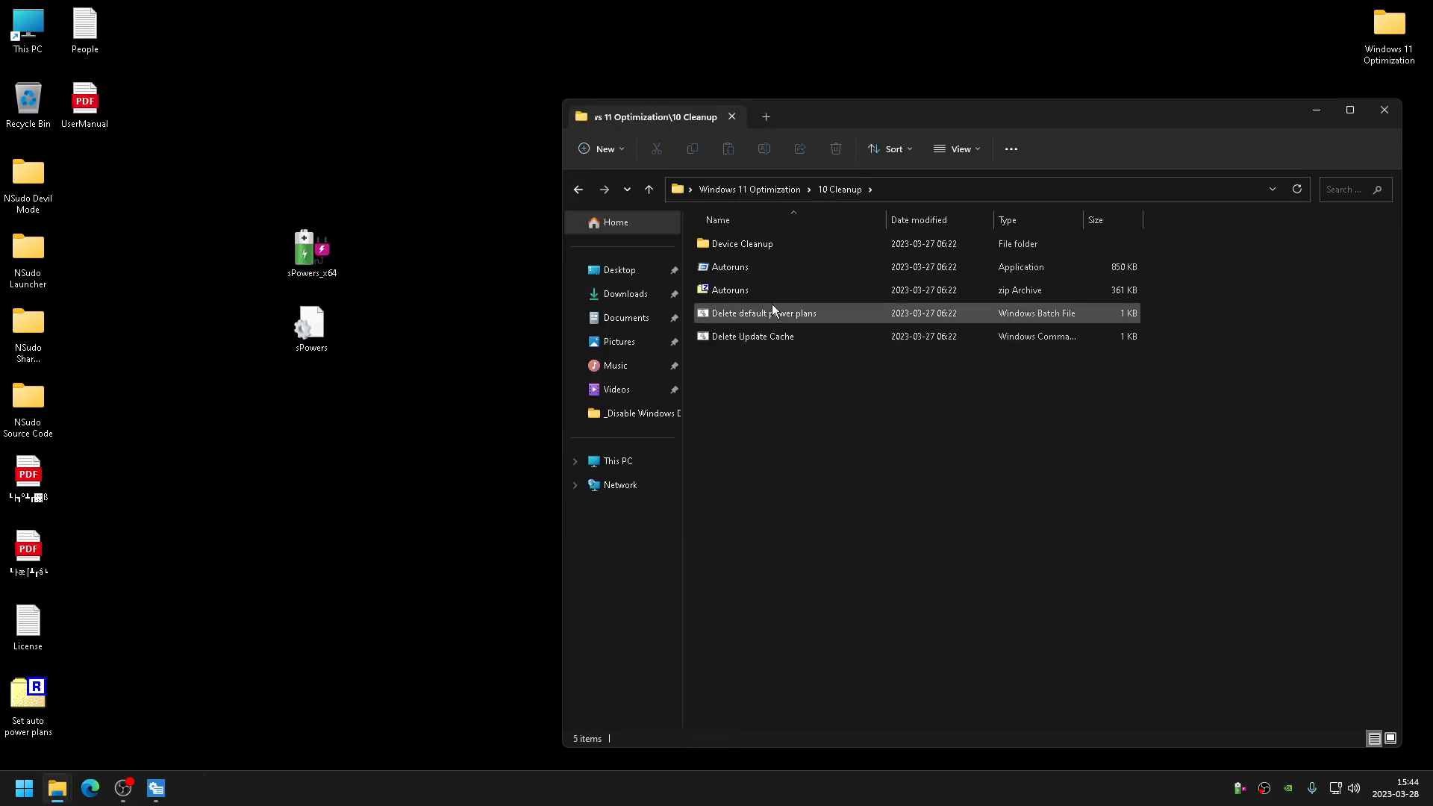
double_click(773, 244)
right_click(758, 277)
left_click(708, 263)
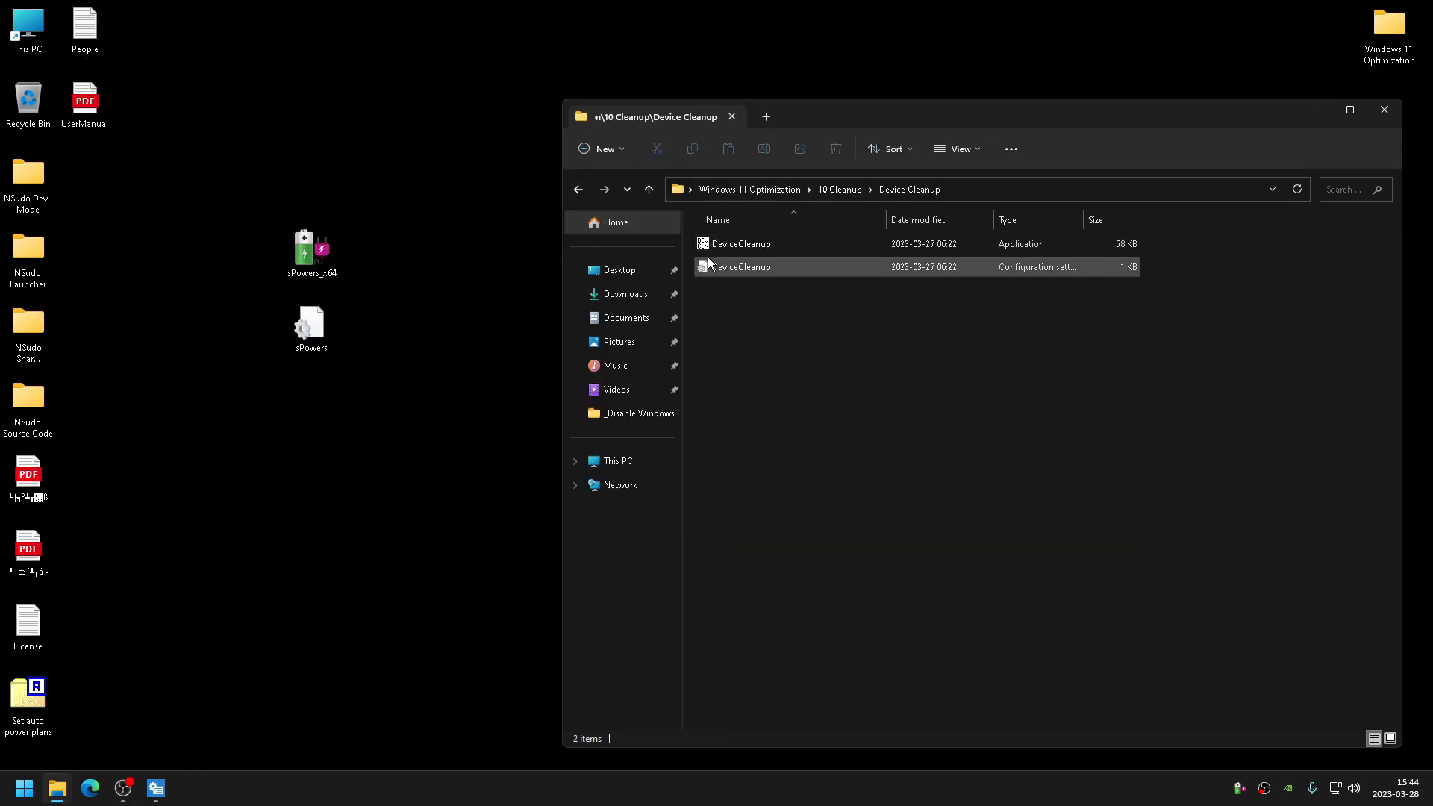
- Close the leftover taskbar and tray programs and run DeviceCleanup as administrator
right_click(156, 788)
left_click(157, 754)
right_click(57, 787)
left_click(787, 332)
right_click(750, 242)
left_click(776, 270)
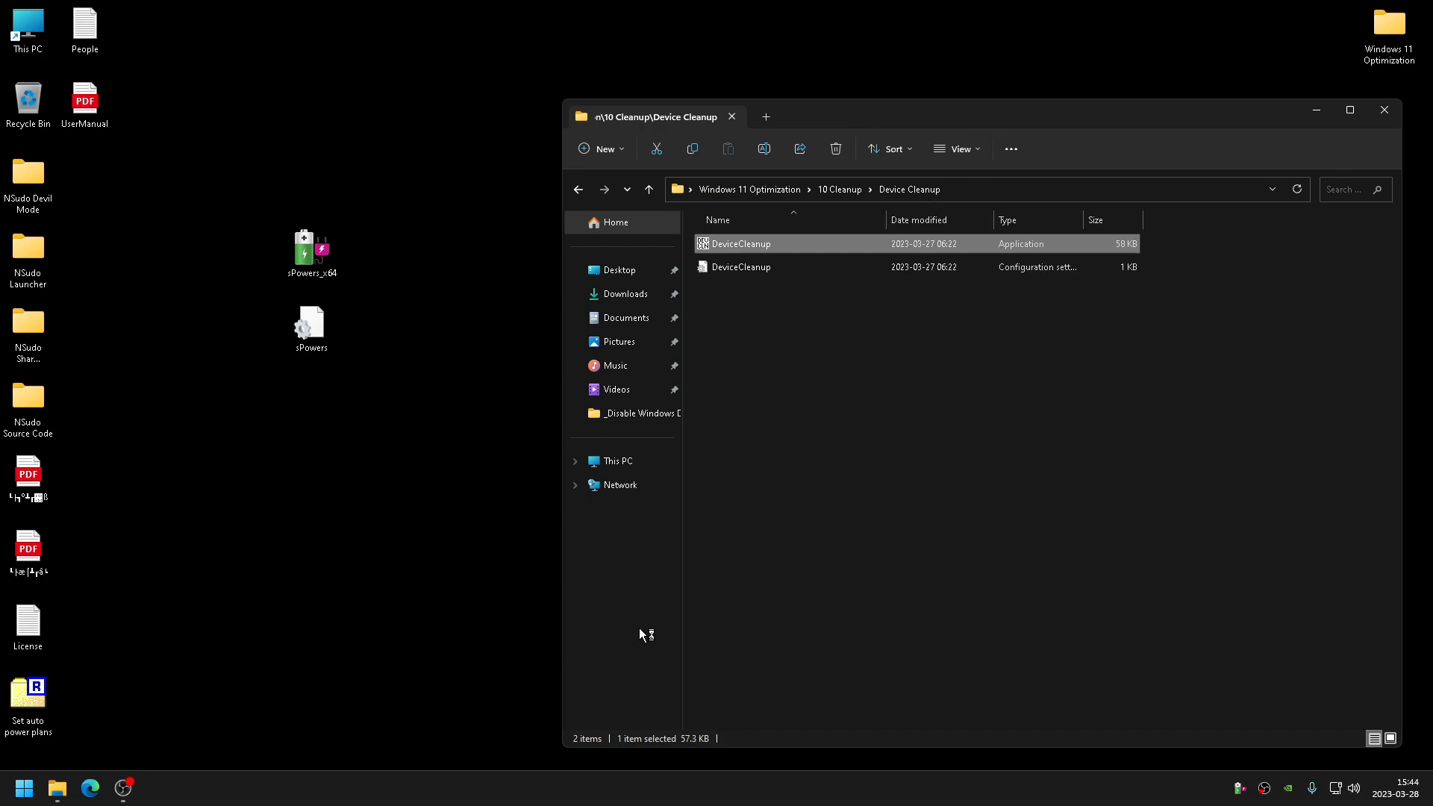
right_click(1240, 787)
left_click(1261, 775)
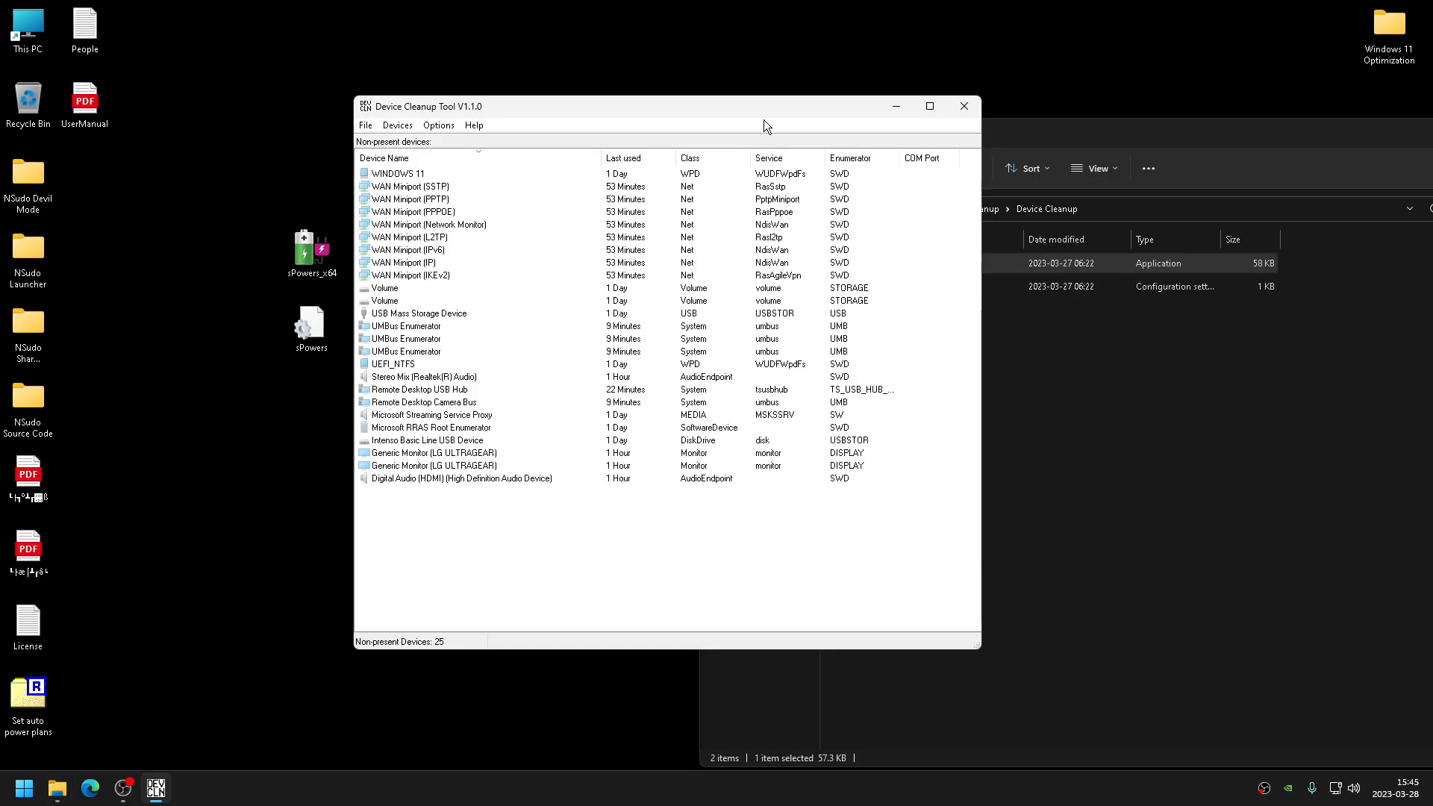
- Remove all non-present devices in Device Cleanup Tool and close the tool
left_click(1072, 137)
left_click(741, 228)
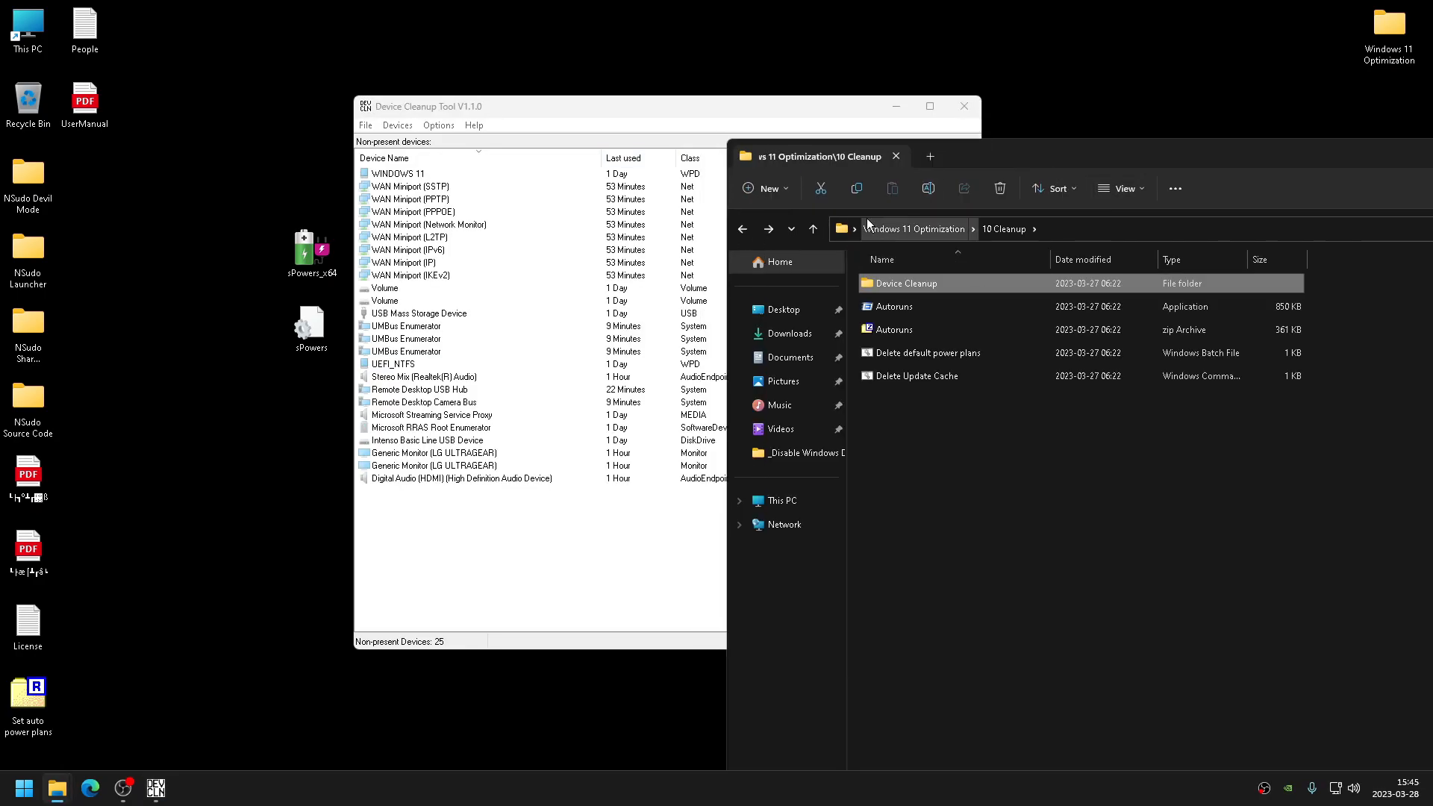
left_click(1296, 172)
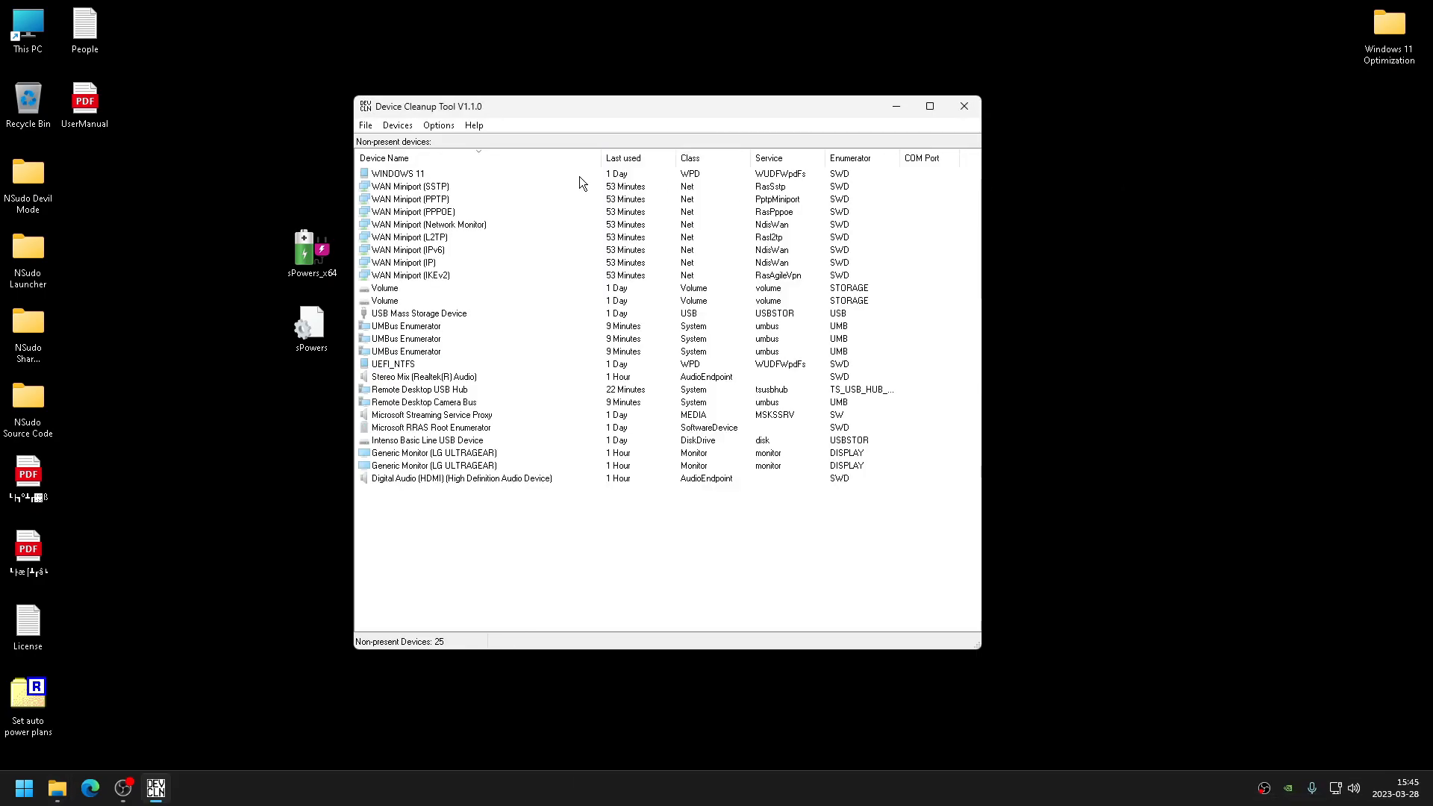
left_click(588, 176)
key("ctrl+a")
key("Delete")
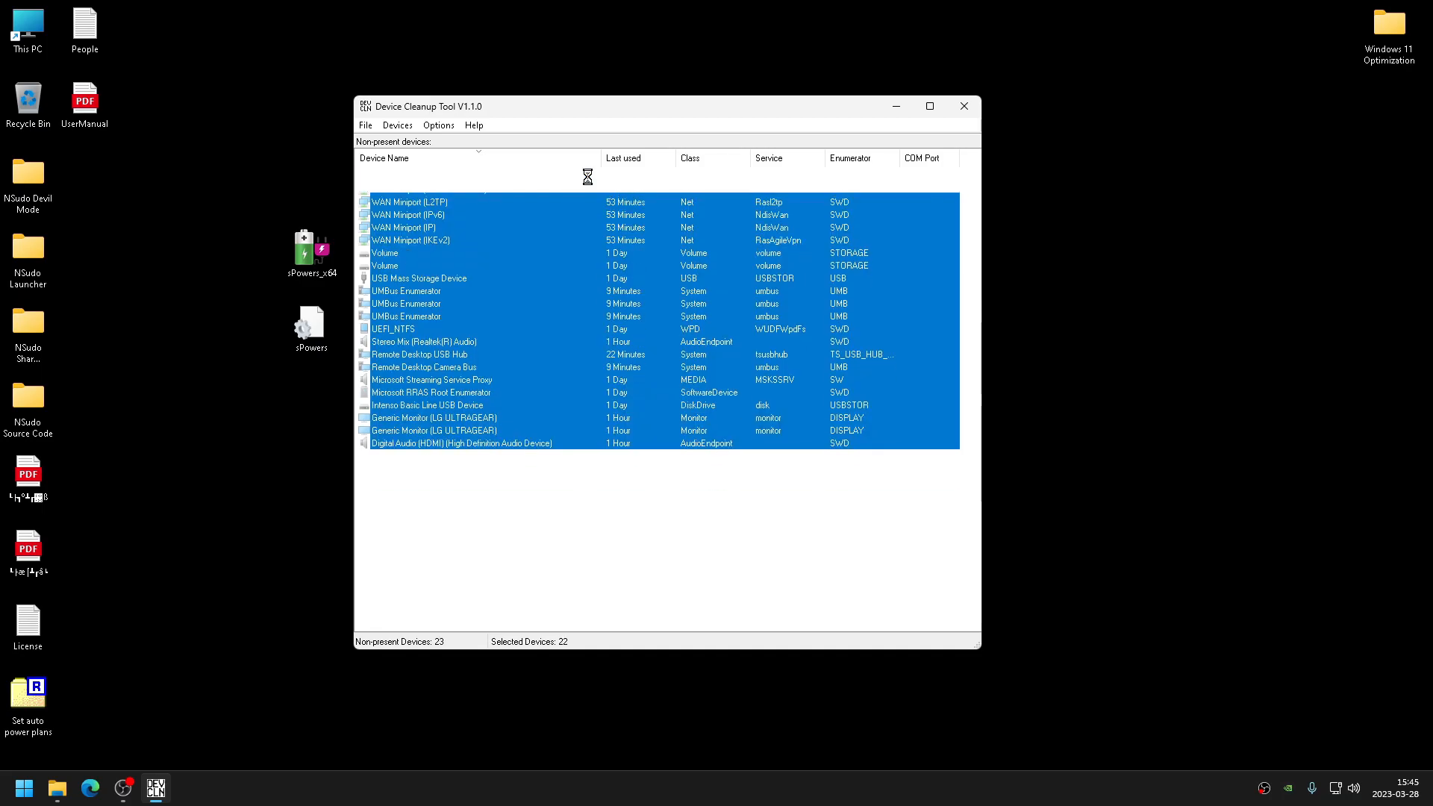
left_click(964, 106)
- Permanently delete the sPowers files from the desktop
left_click_drag(405, 385, 287, 218)
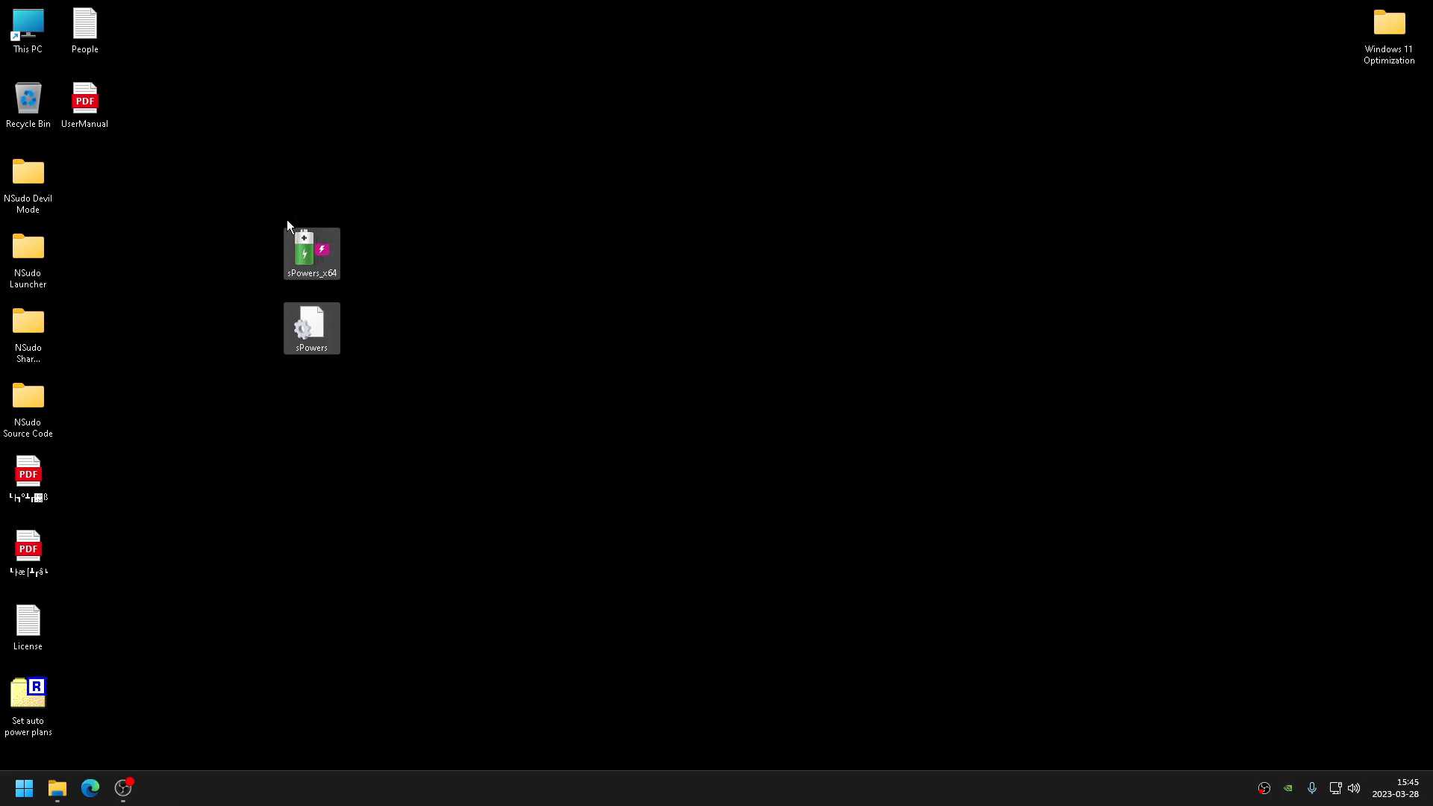
key("super")
key("Escape")
key("shift+Delete")
key("Return")
- Set the desktop icons to Small icons
right_click(309, 304)
mouse_move(447, 313)
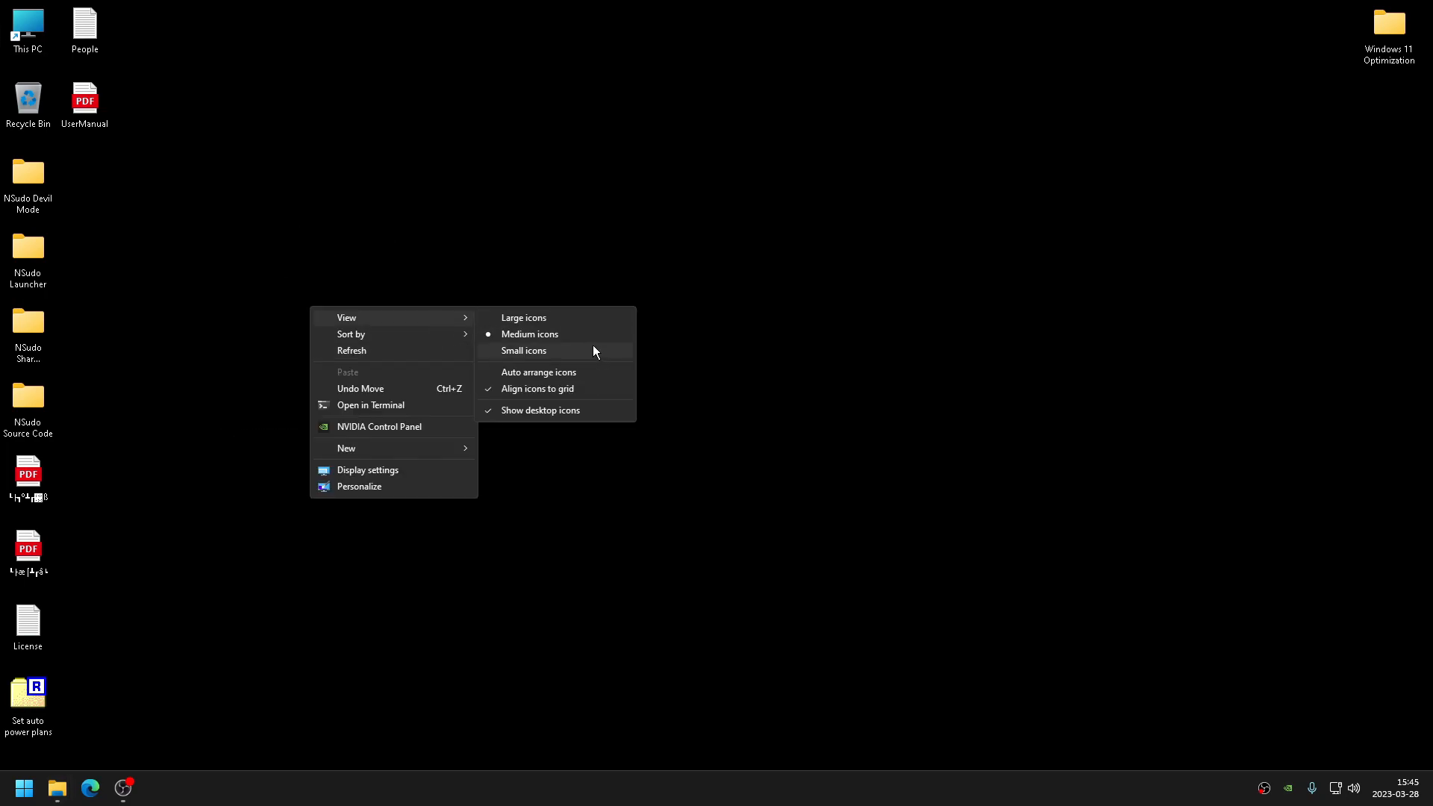
left_click(595, 350)
- Run Autoruns as administrator from the 10 Cleanup folder
double_click(1417, 21)
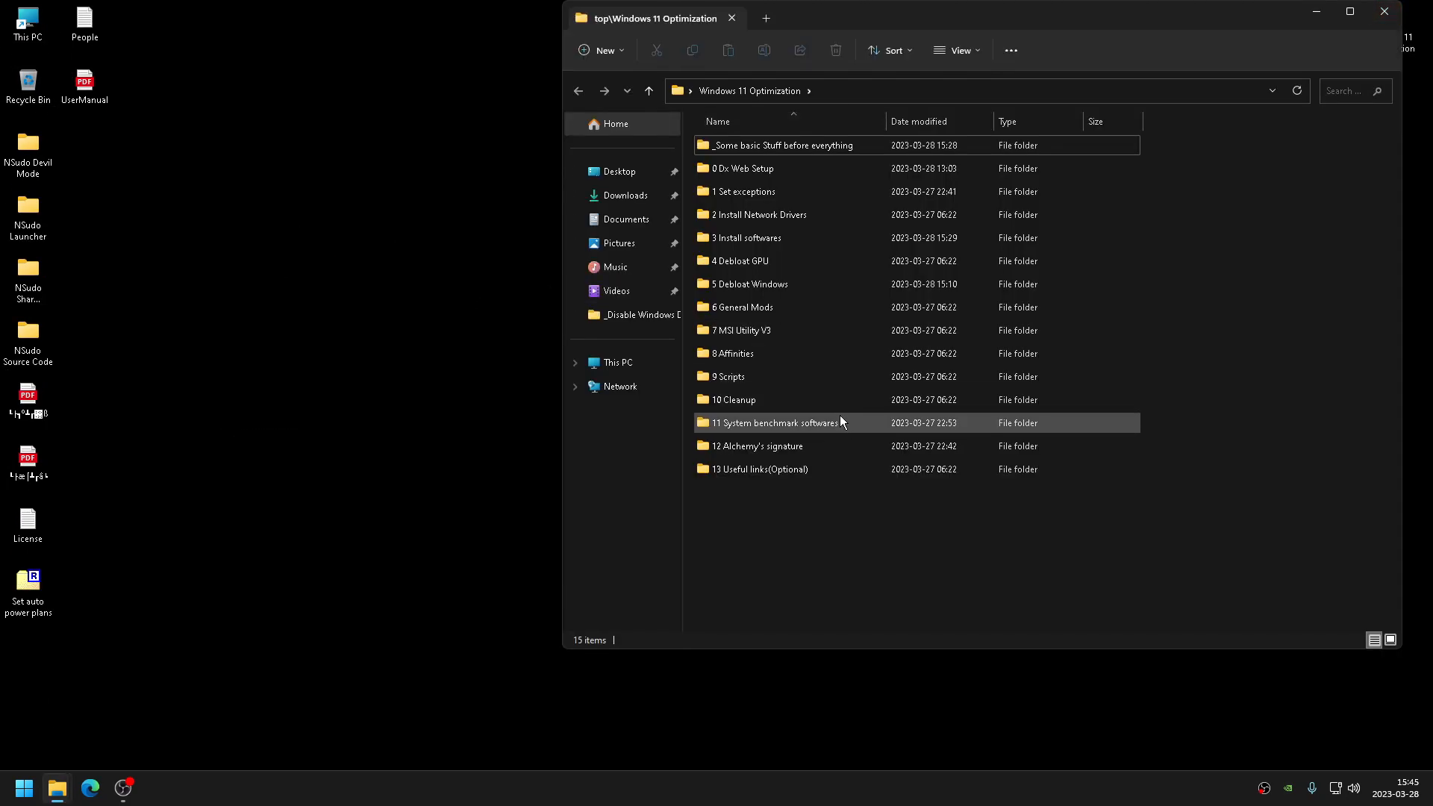
double_click(827, 400)
right_click(789, 170)
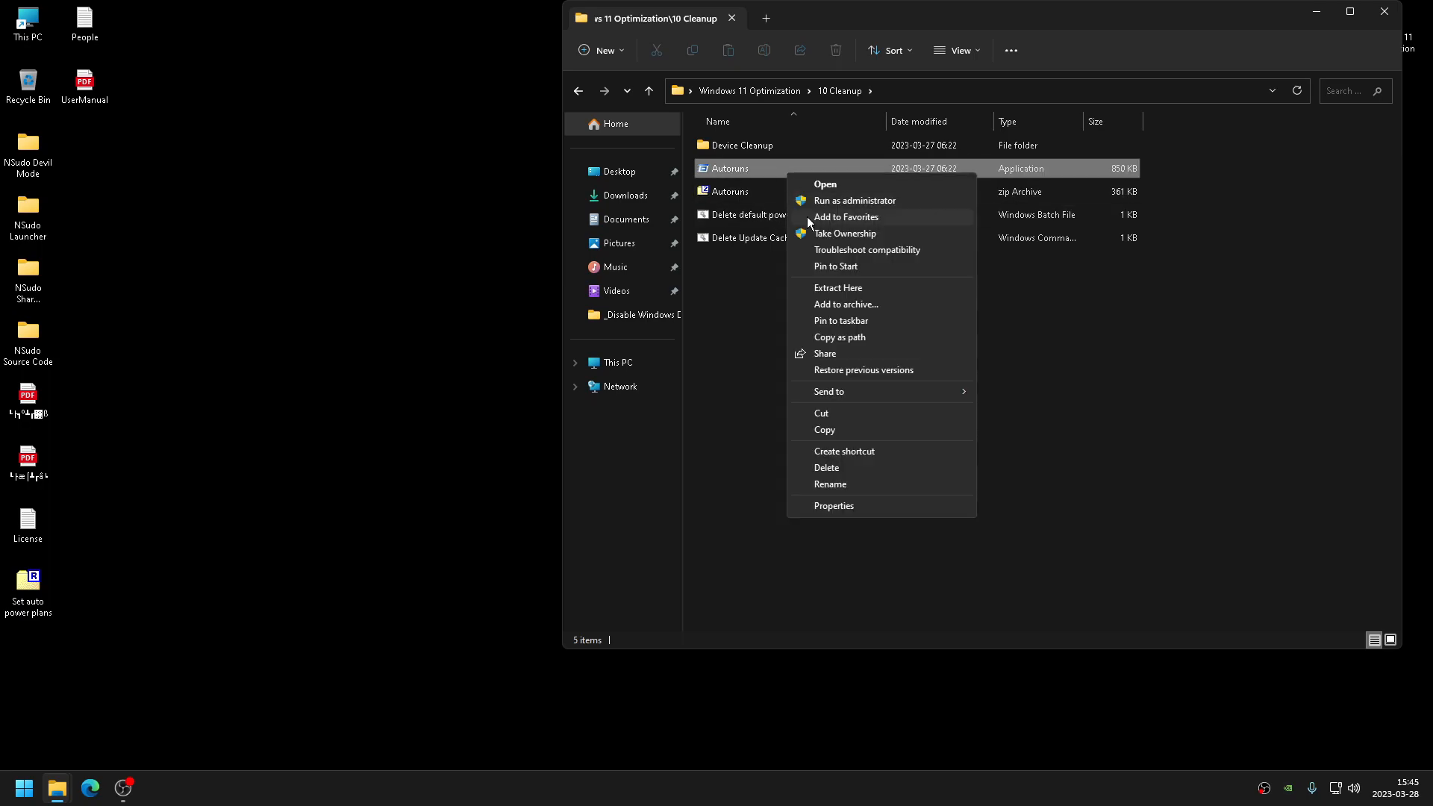
left_click(820, 203)
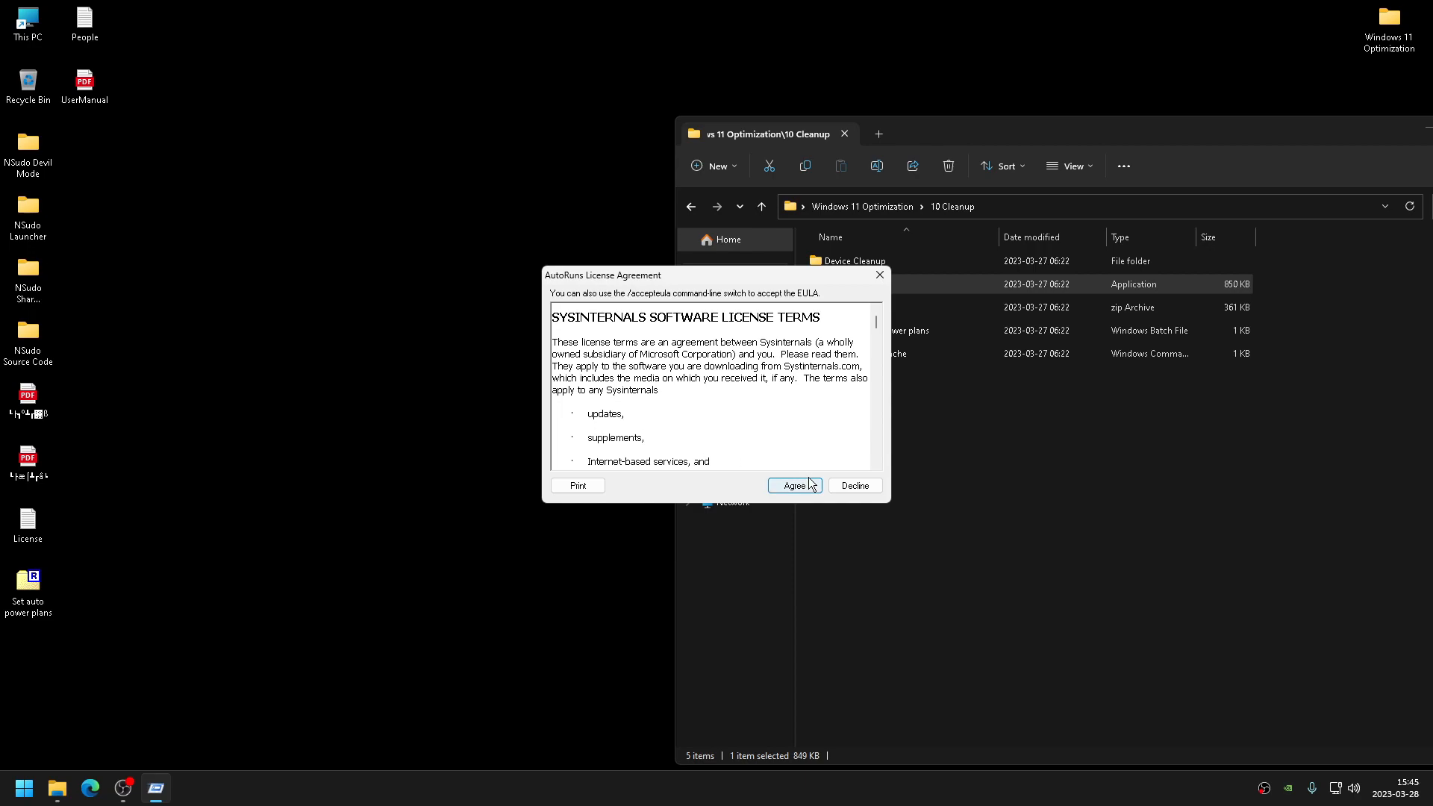
left_click(811, 487)
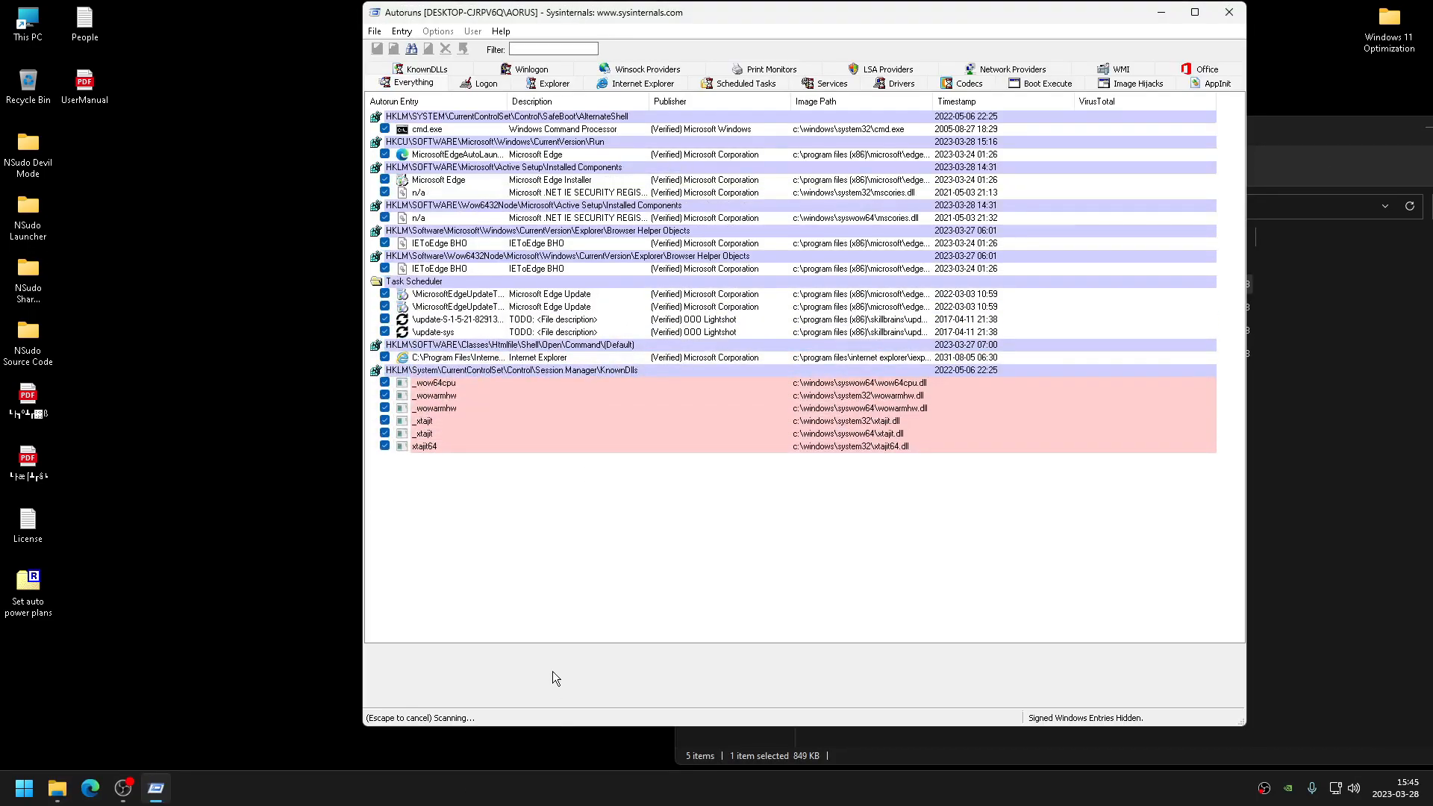
- Disable and delete the Microsoft Edge logon autorun entries in Autoruns
left_click(487, 85)
left_click(384, 155)
left_click(385, 180)
left_click(458, 155)
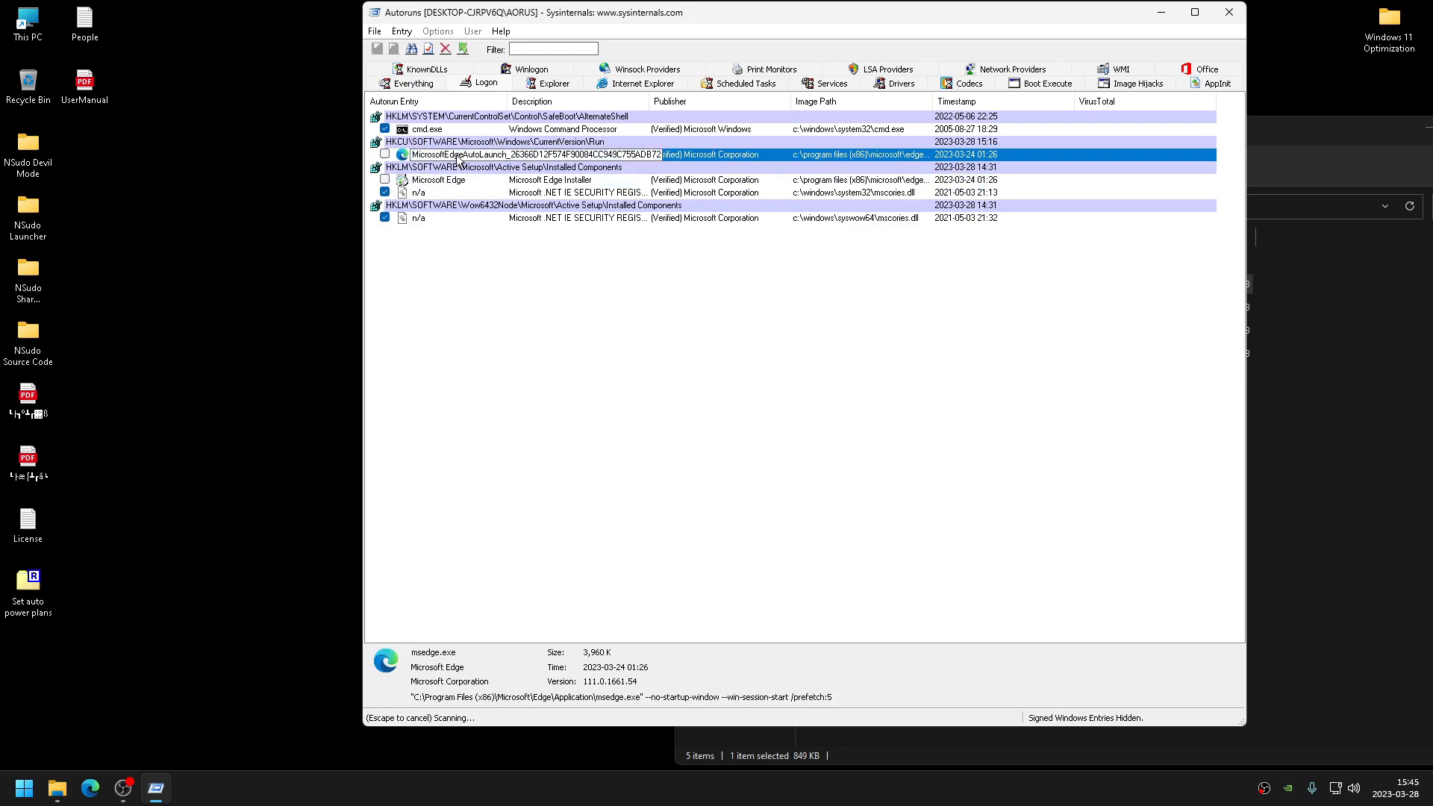
right_click(458, 155)
left_click(485, 166)
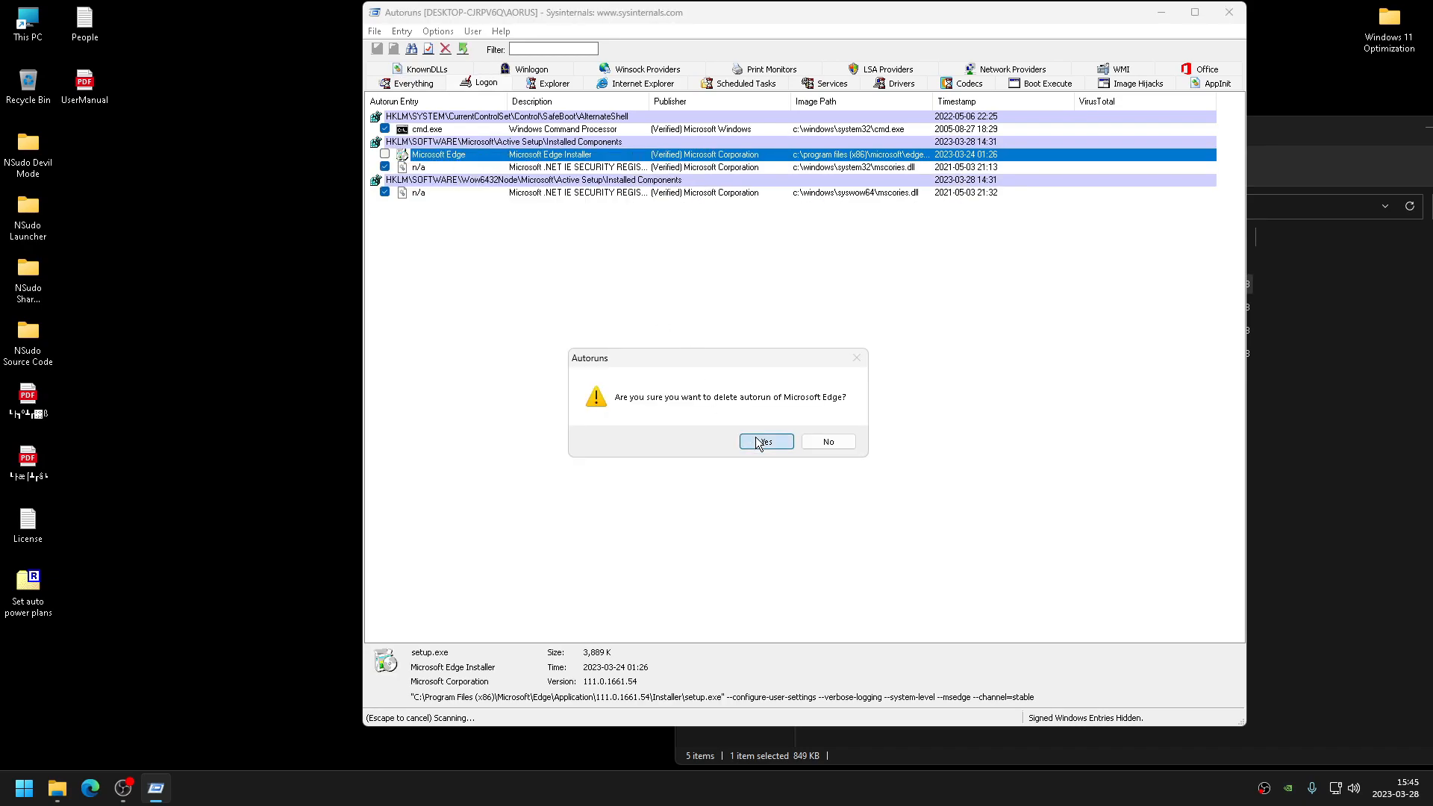
left_click(761, 441)
- Disable the Microsoft Edge Update and Lightshot update scheduled tasks
left_click(644, 82)
left_click(457, 129)
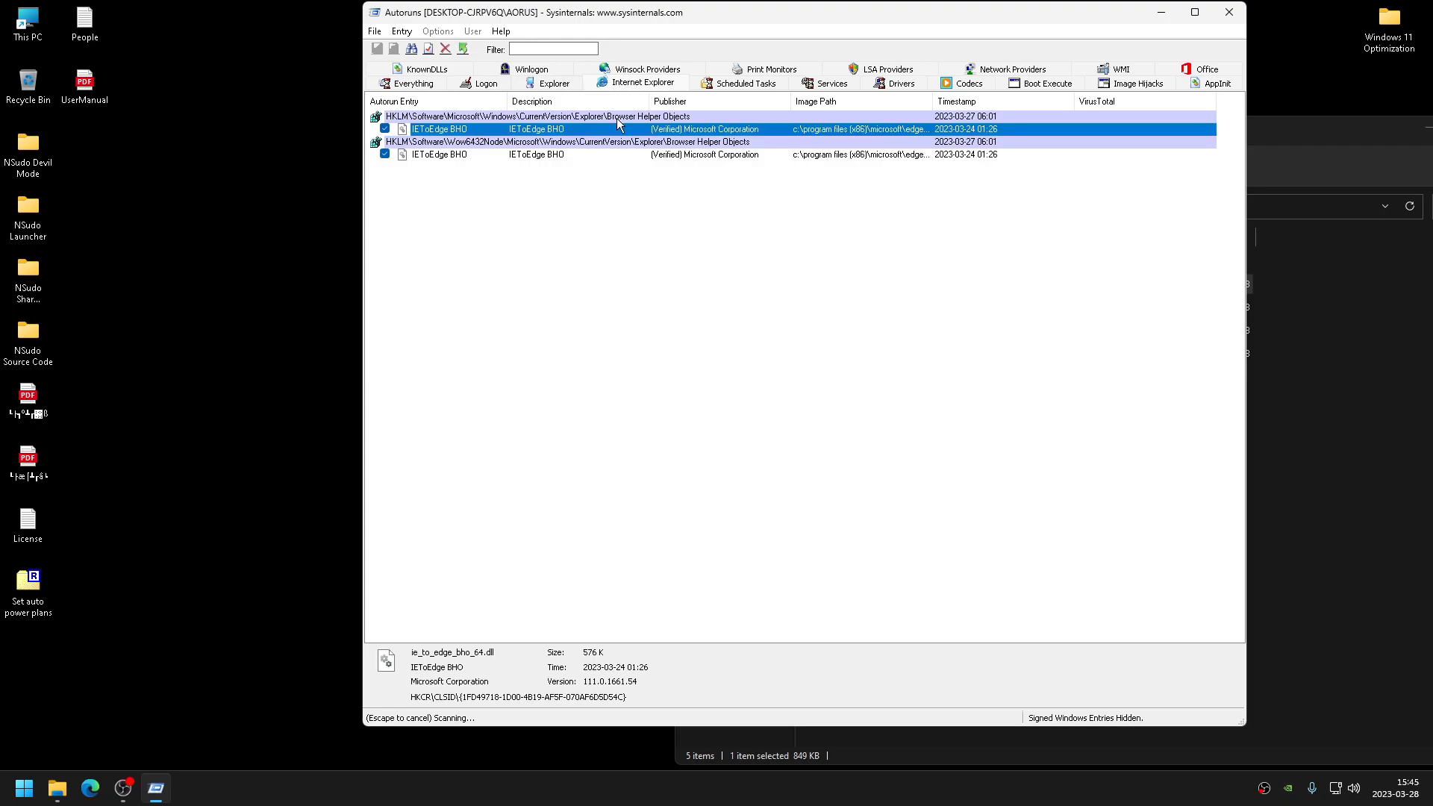
left_click(734, 85)
left_click(385, 179)
left_click(385, 168)
left_click(384, 154)
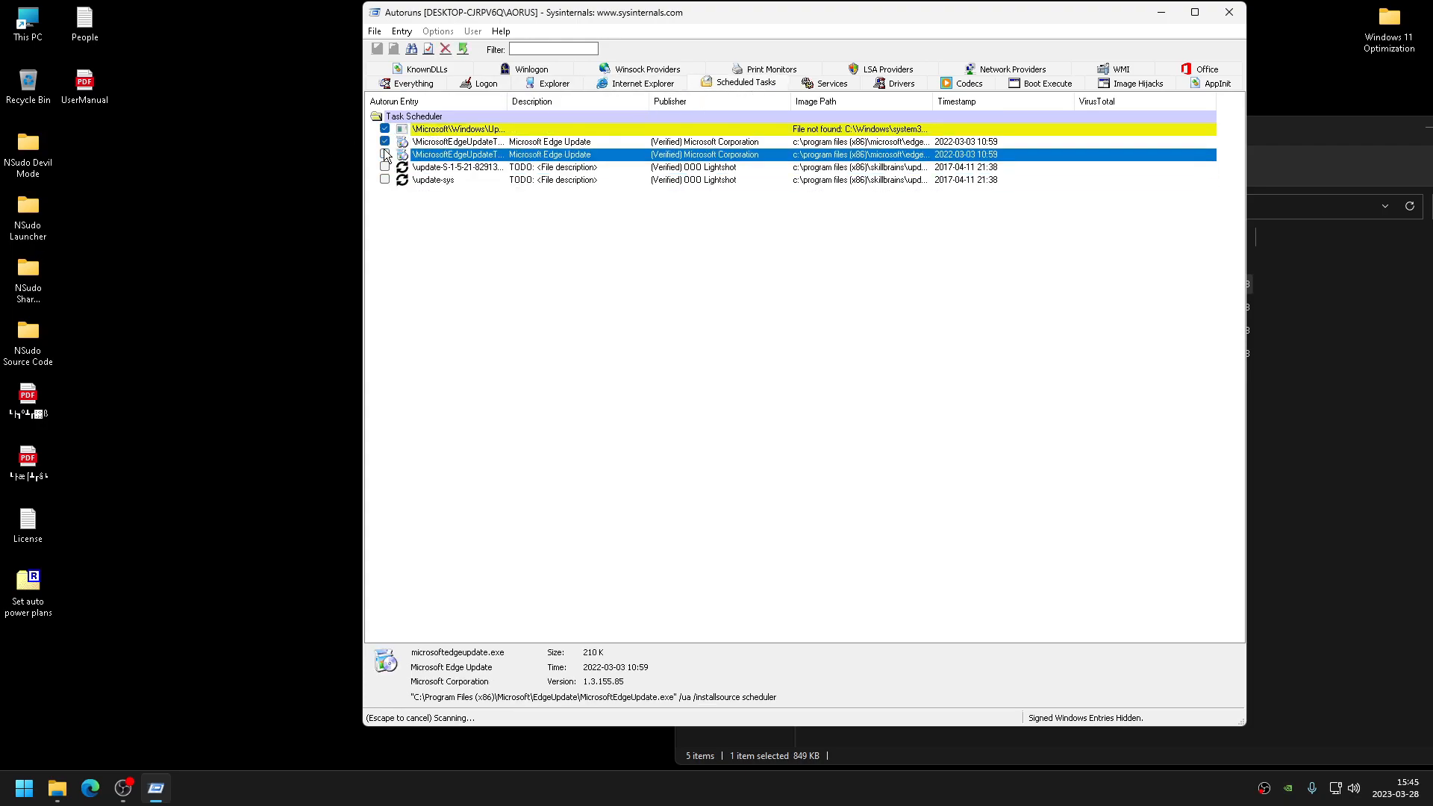
left_click(797, 441)
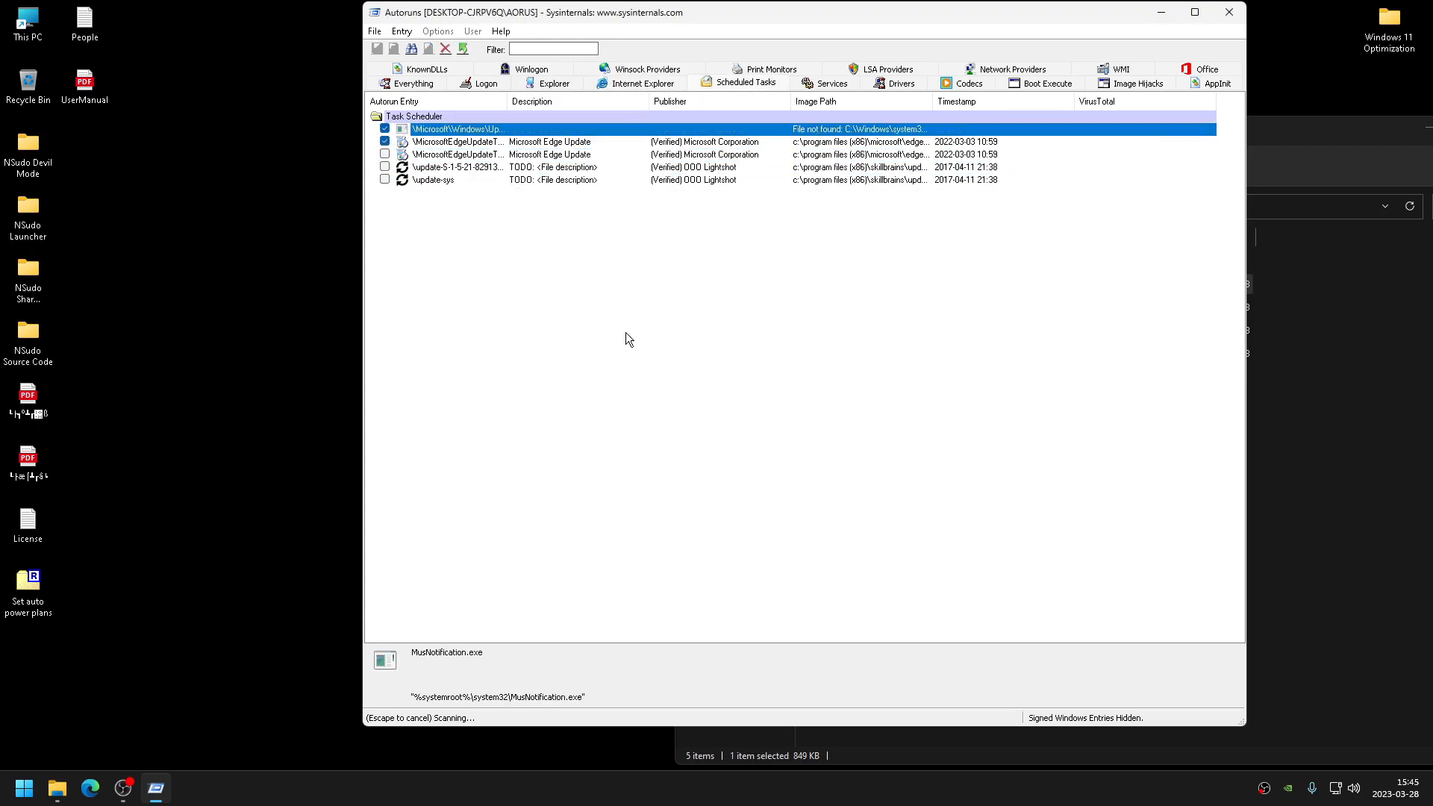
- Try to disable the USO_UxBroker task, then delete it and the remaining scheduled task entries
left_click(385, 141)
left_click(796, 441)
left_click(386, 129)
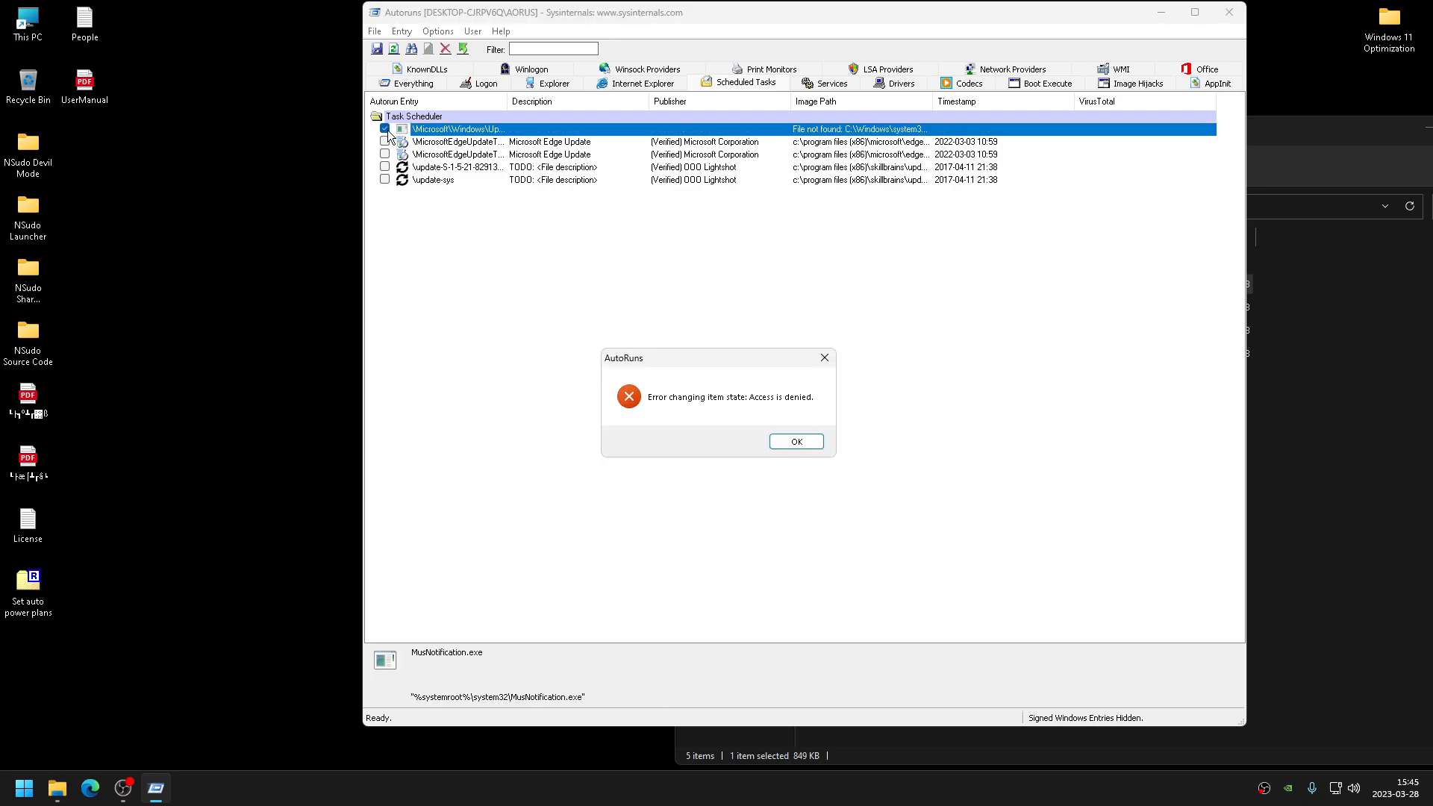
left_click(797, 441)
key("Delete")
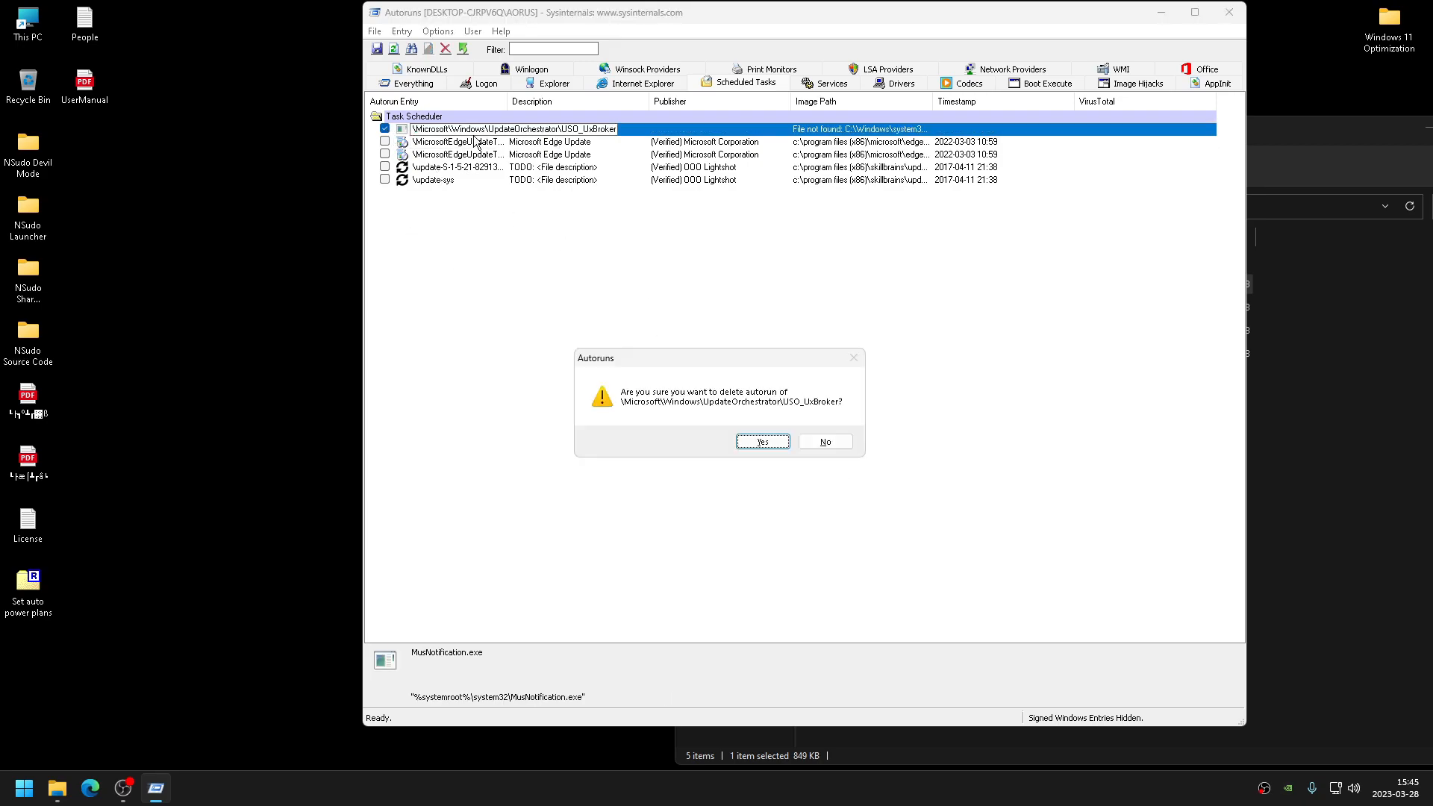
key("Return")
key("Delete")
key("Return")
key("Delete")
key("Return")
key("Delete")
key("Return")
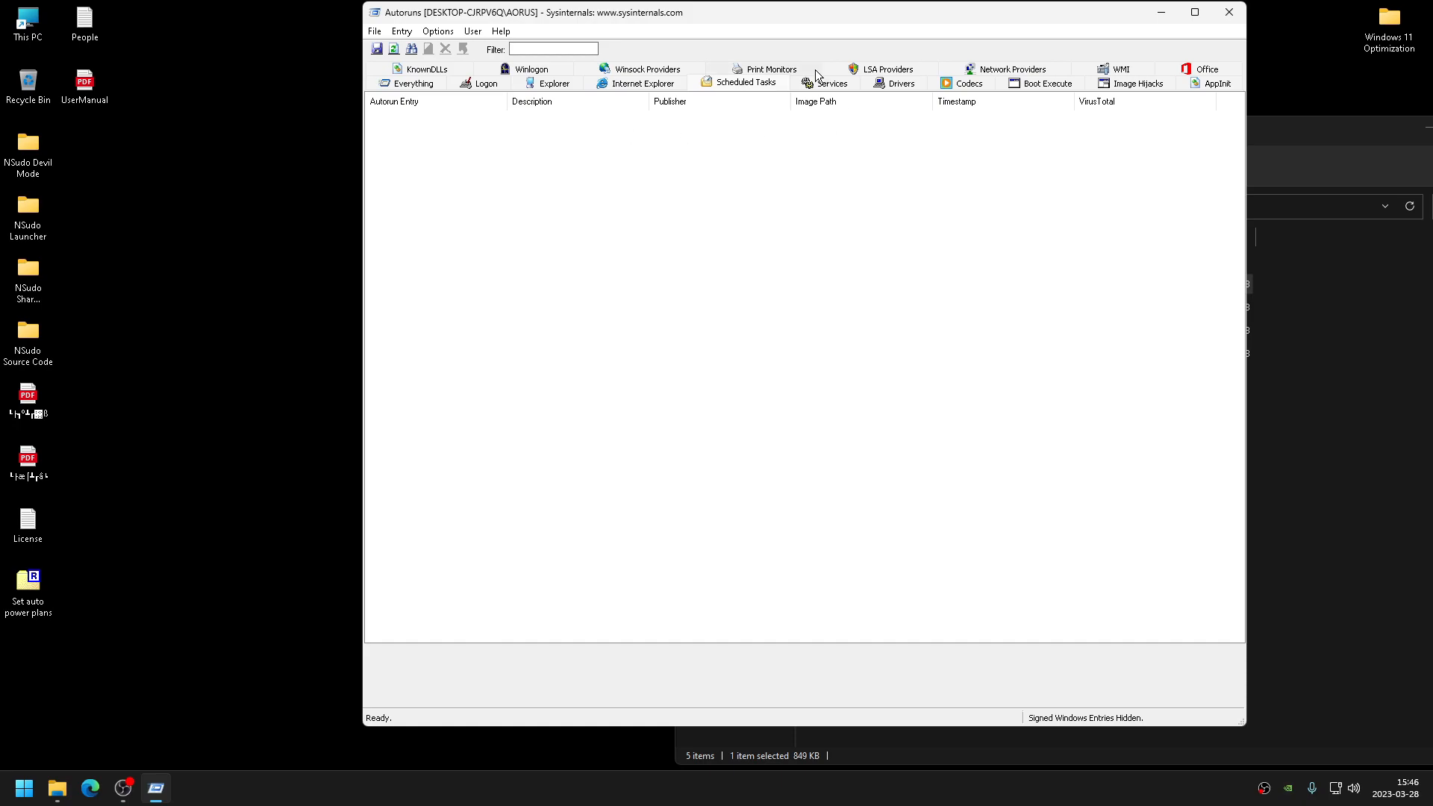
- Delete the Intel Capability Licensing Service TCP IP Interface entry from the services list
left_click(812, 84)
left_click(416, 131)
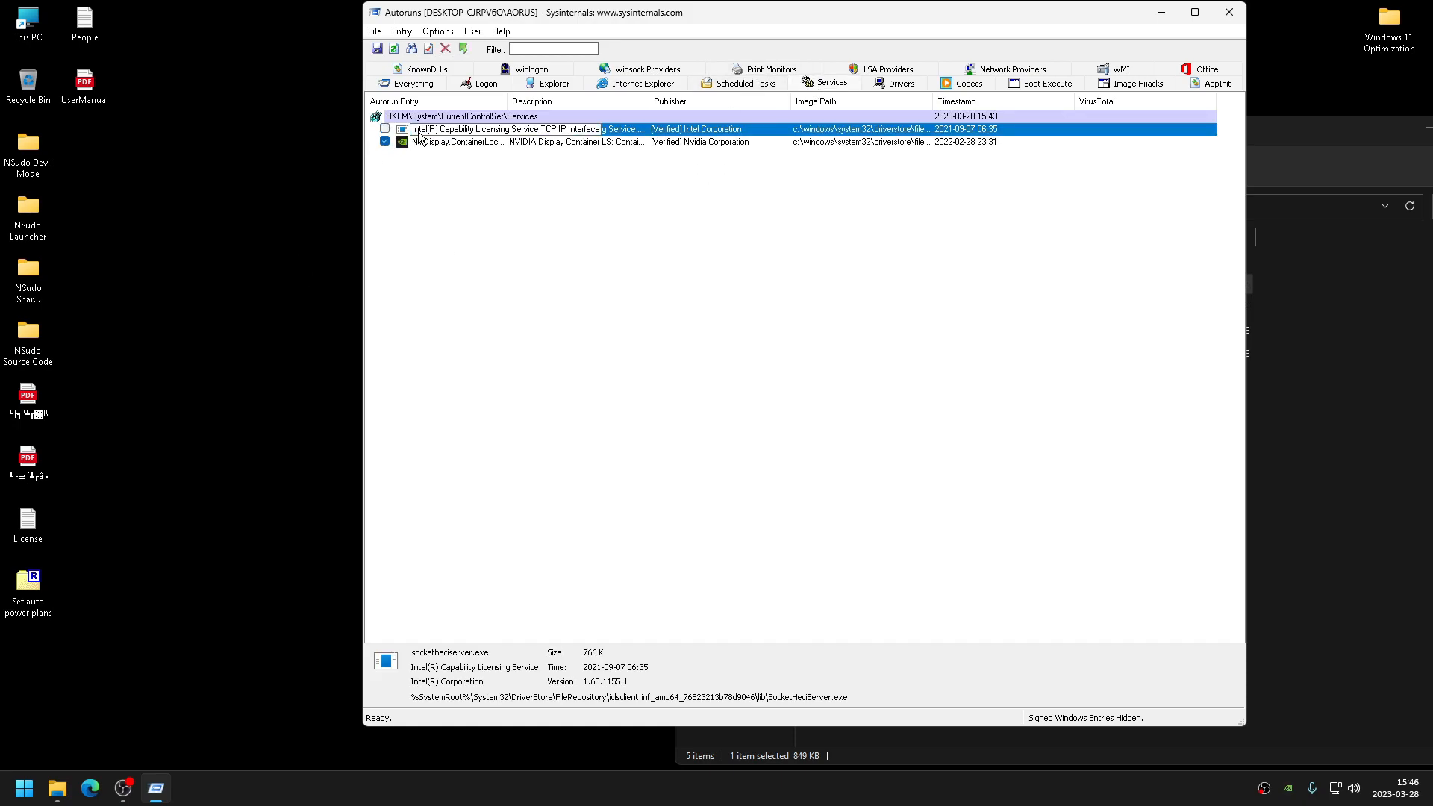
key("Delete")
key("Return")
- Delete the Adobe Type Manager font driver entry from the drivers list
left_click(894, 83)
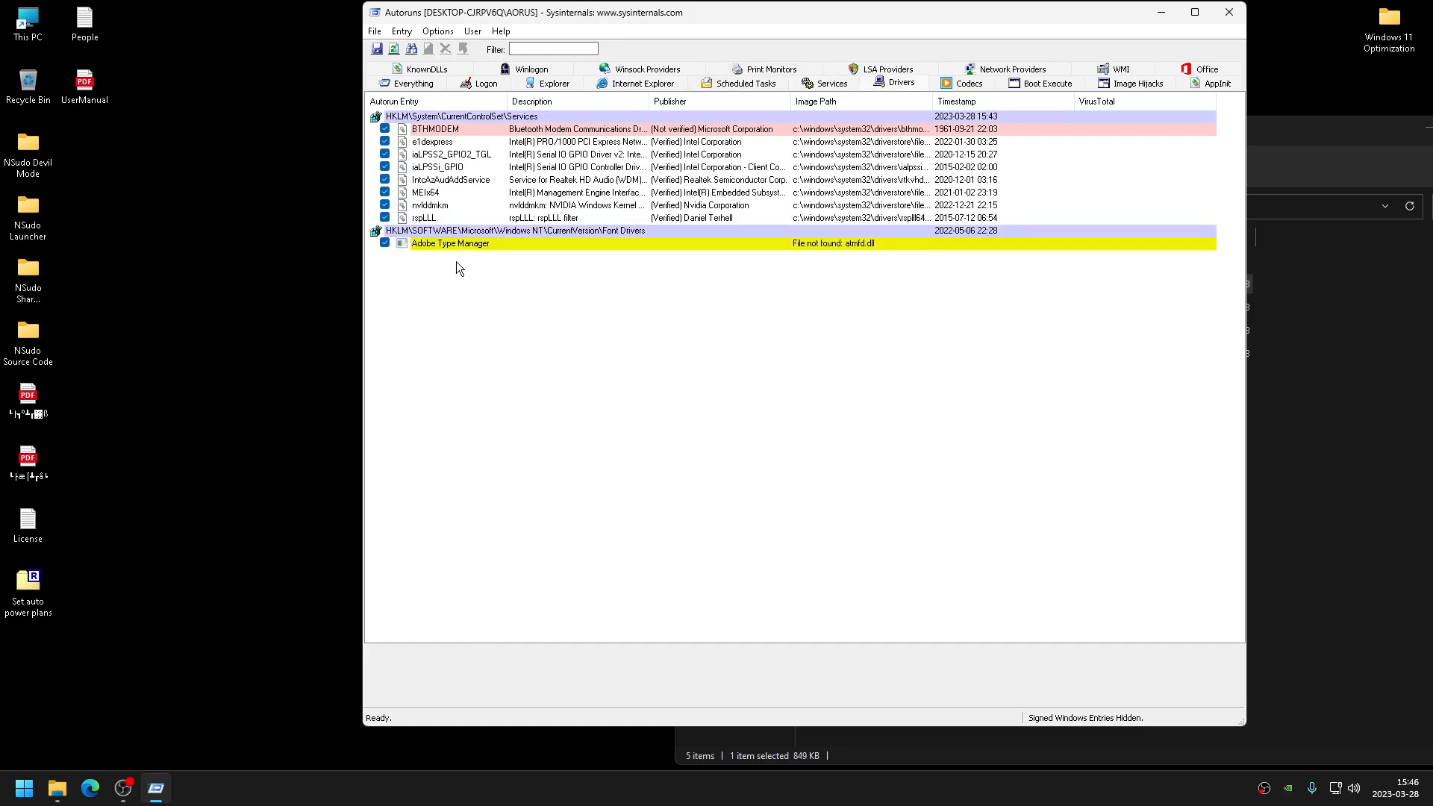
left_click(397, 243)
key("Delete")
key("Return")
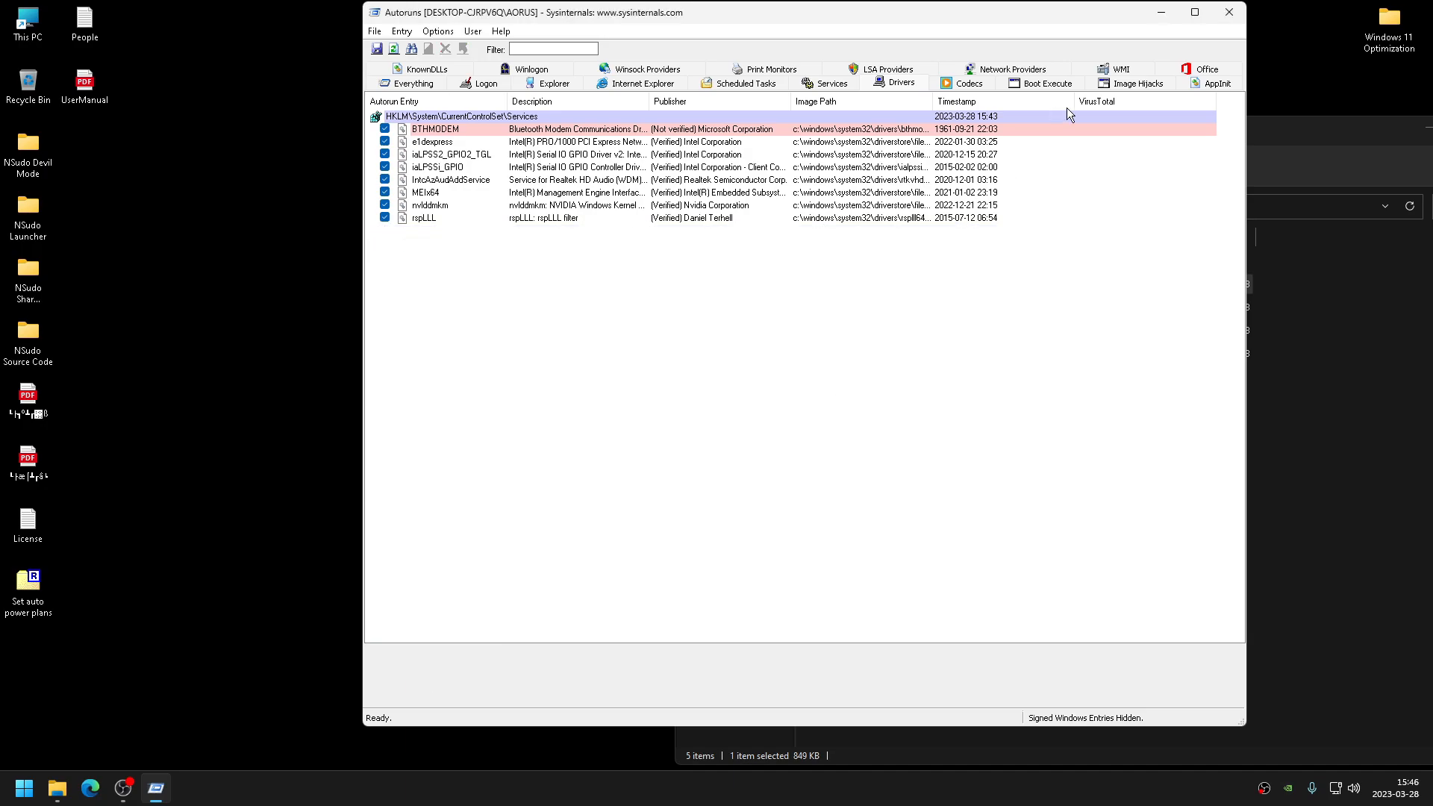
- Review the remaining Autoruns categories for other startup entries
left_click(962, 83)
left_click(1133, 82)
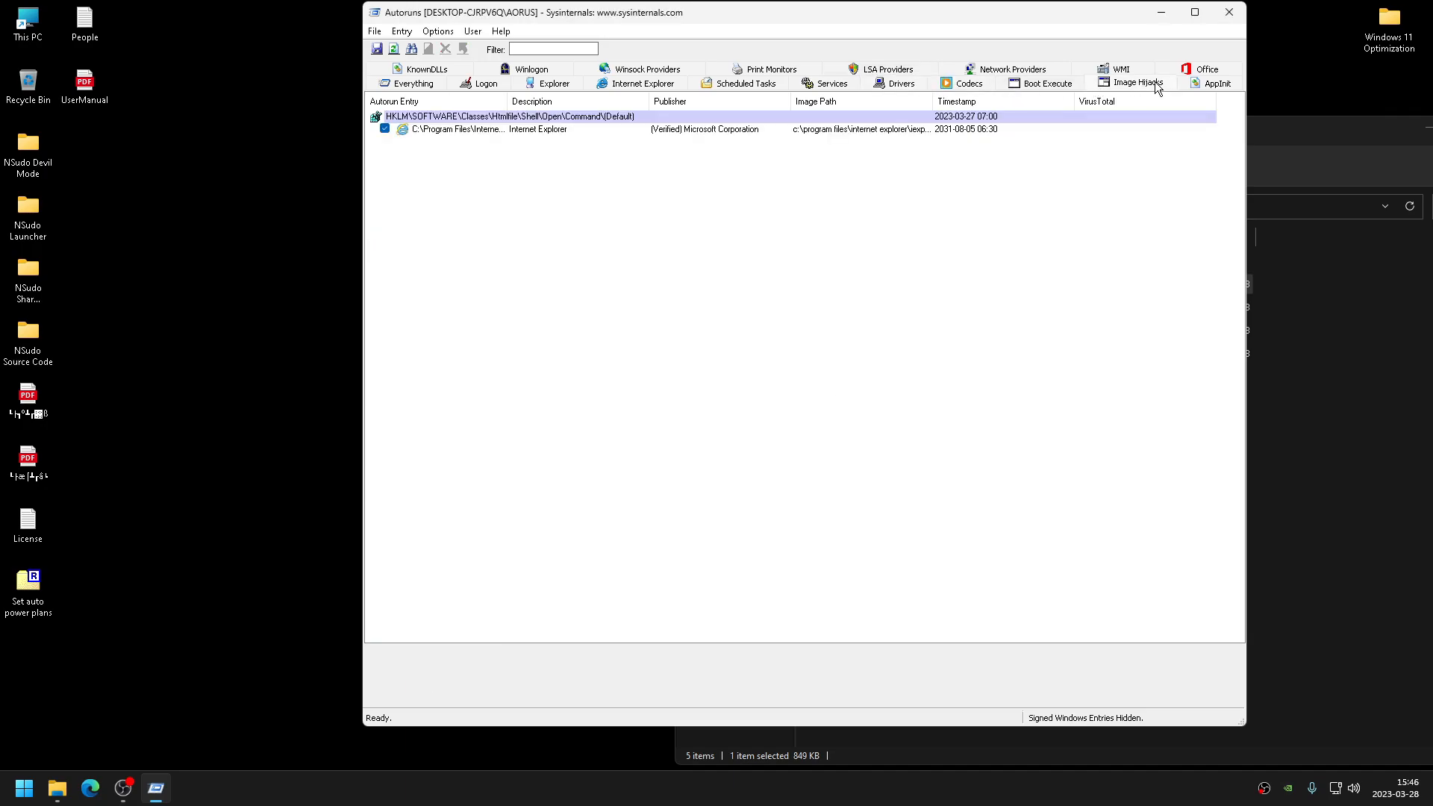
left_click(513, 130)
left_click(395, 82)
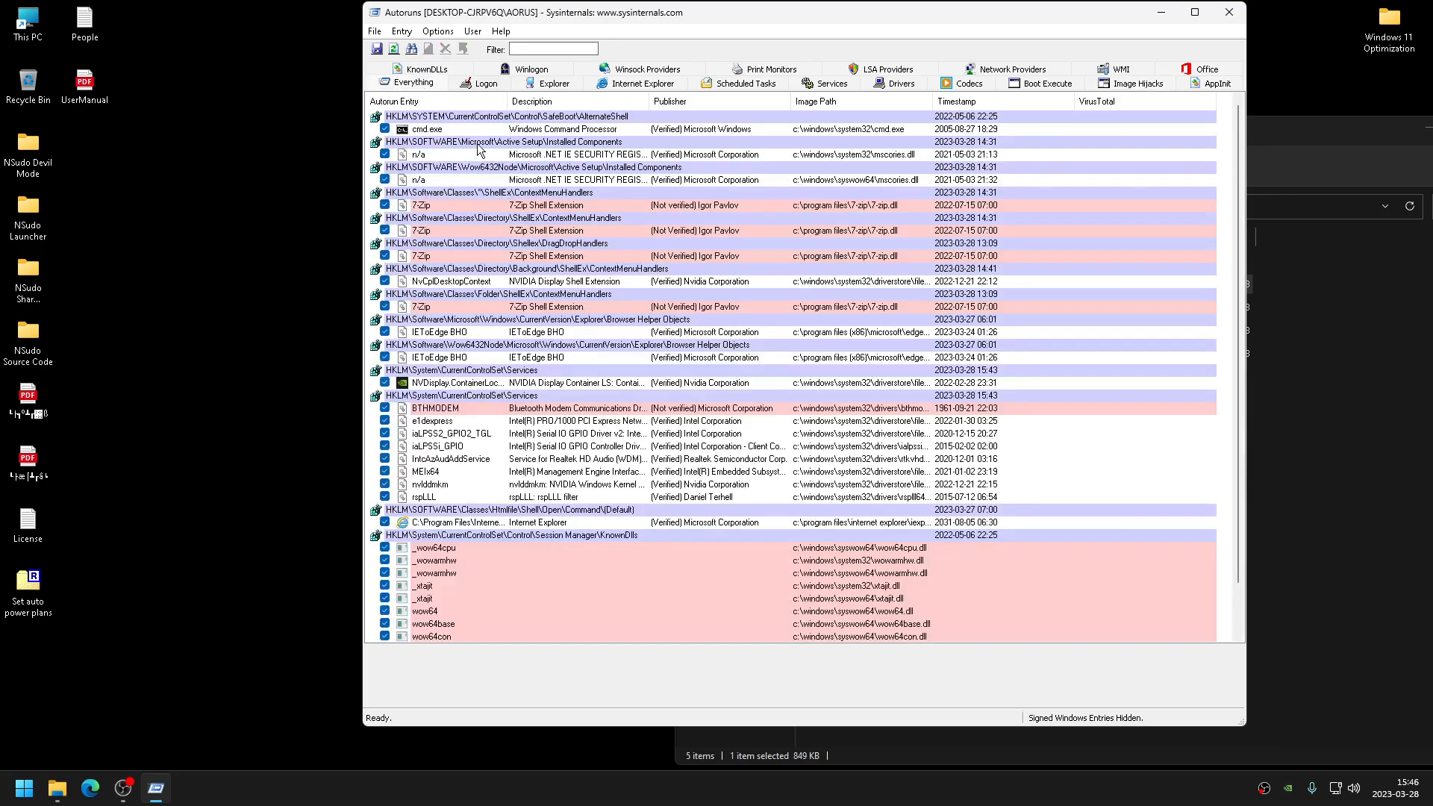
left_click(550, 83)
left_click(640, 83)
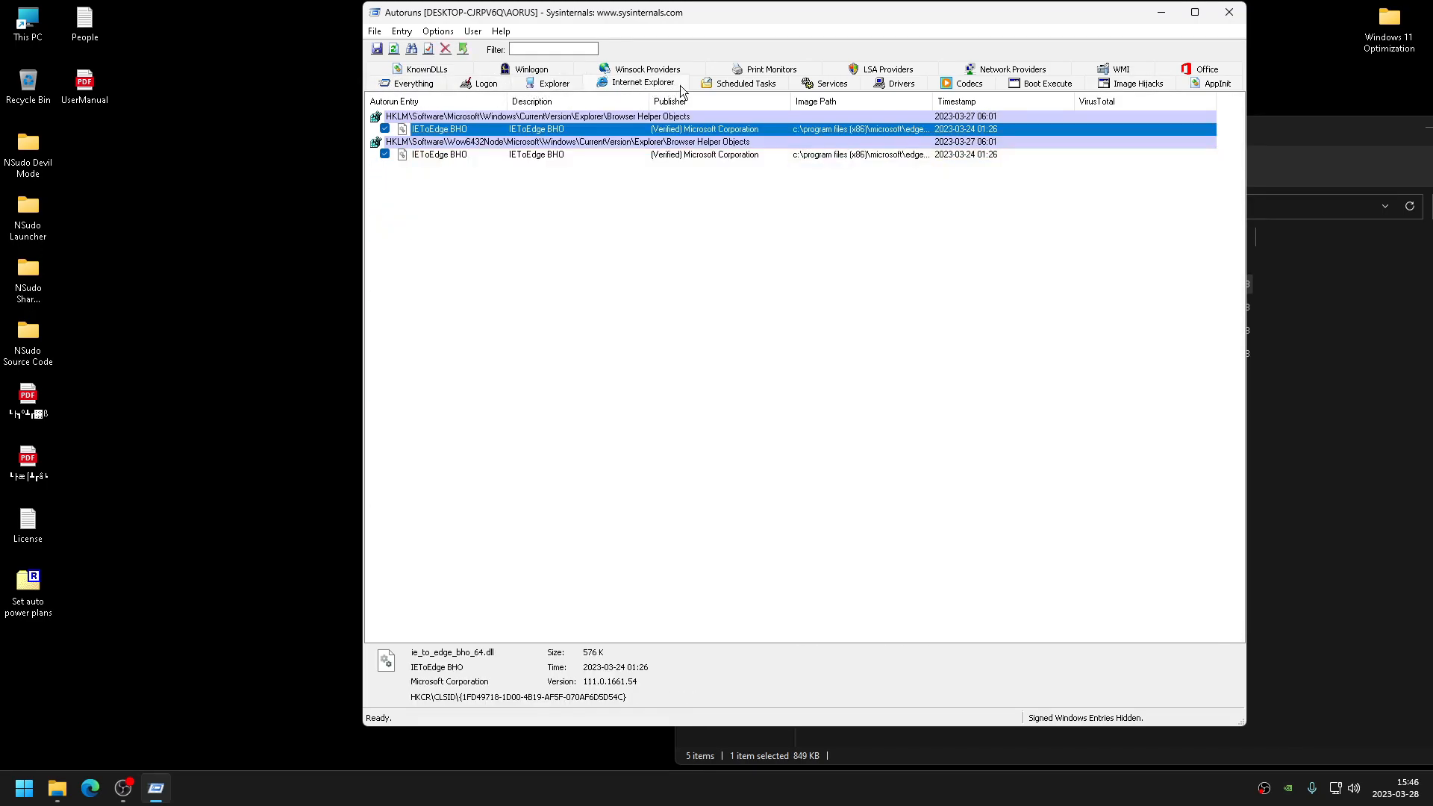
left_click(768, 81)
left_click(834, 82)
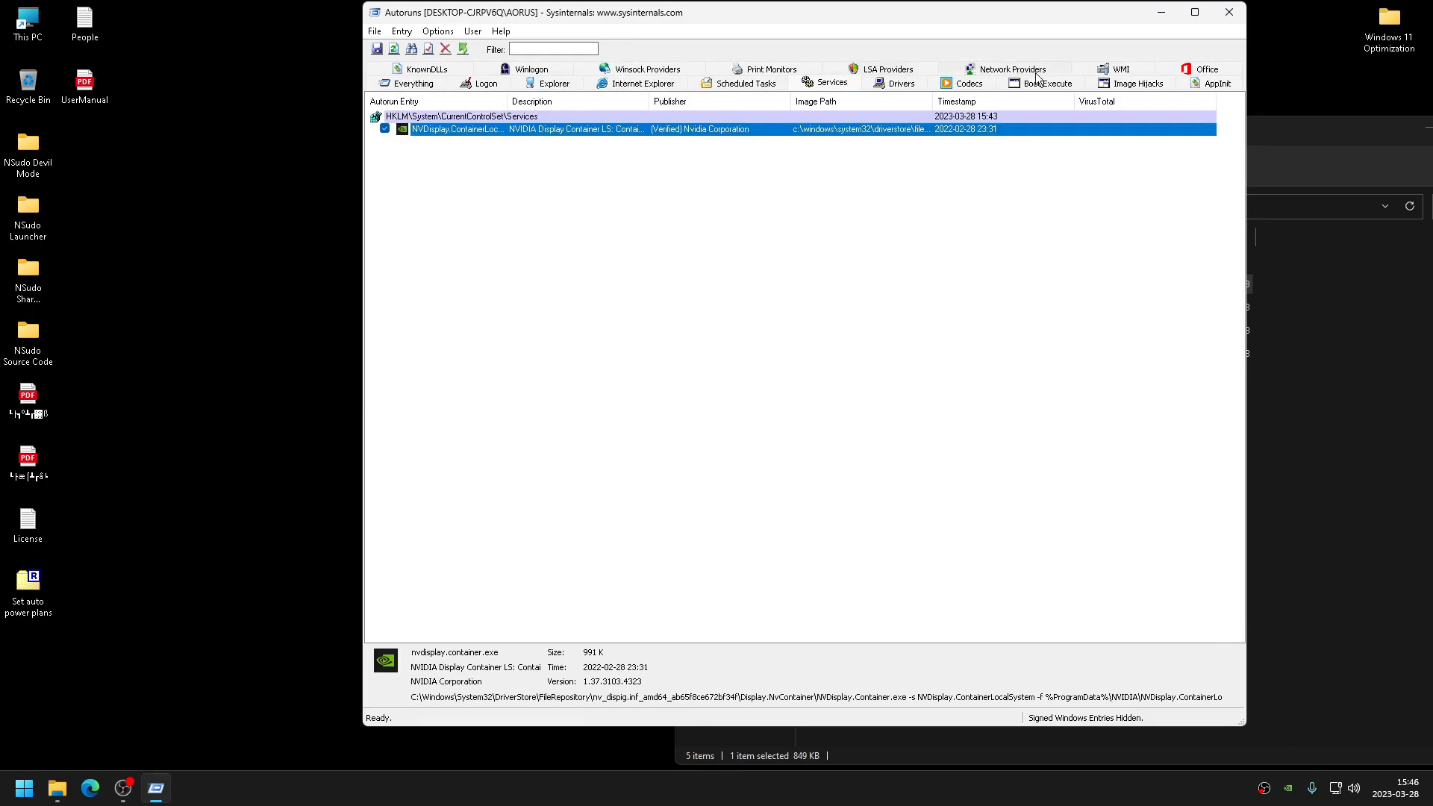
- Close Autoruns and run the Delete Update Cache script as administrator
left_click(1229, 12)
right_click(895, 336)
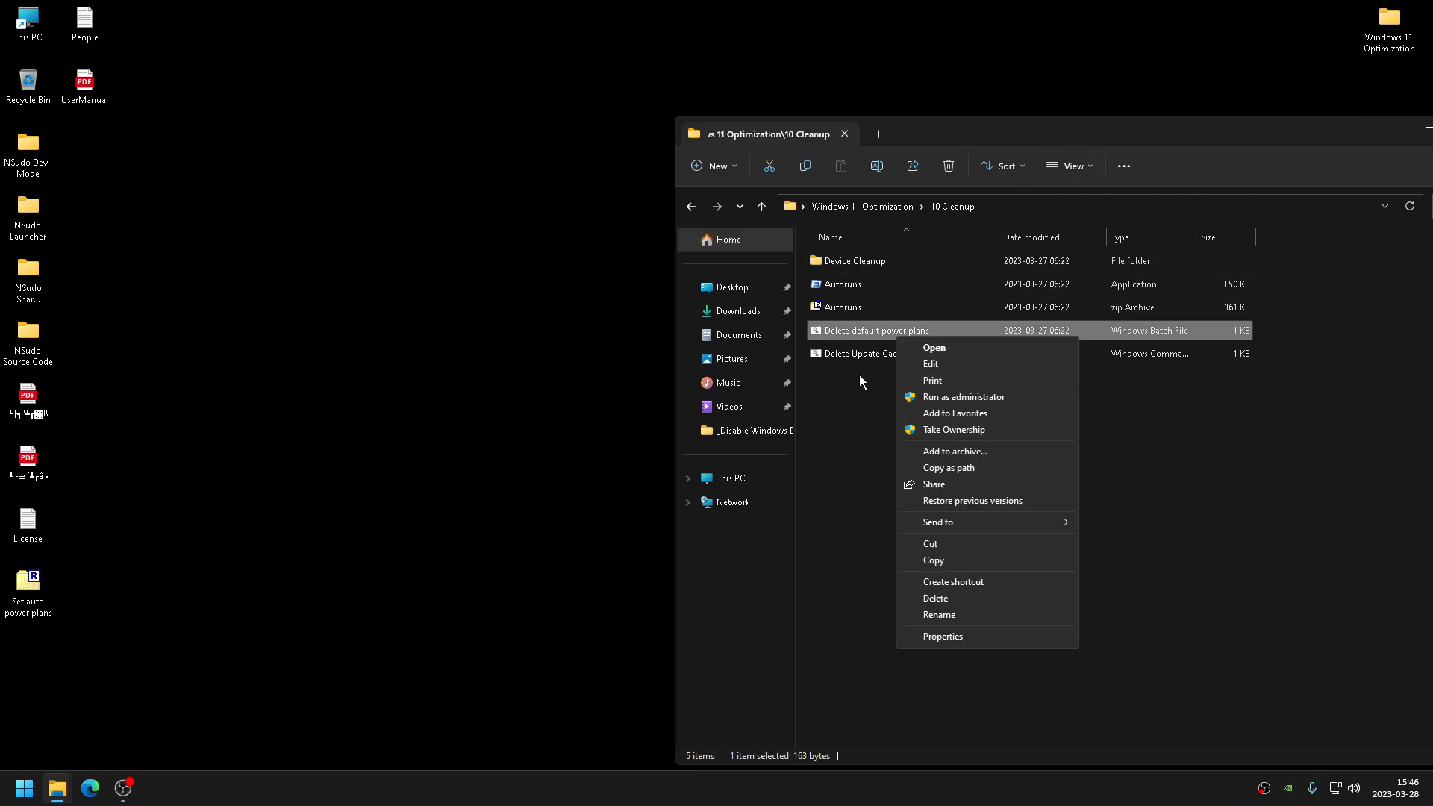
left_click(858, 375)
right_click(870, 359)
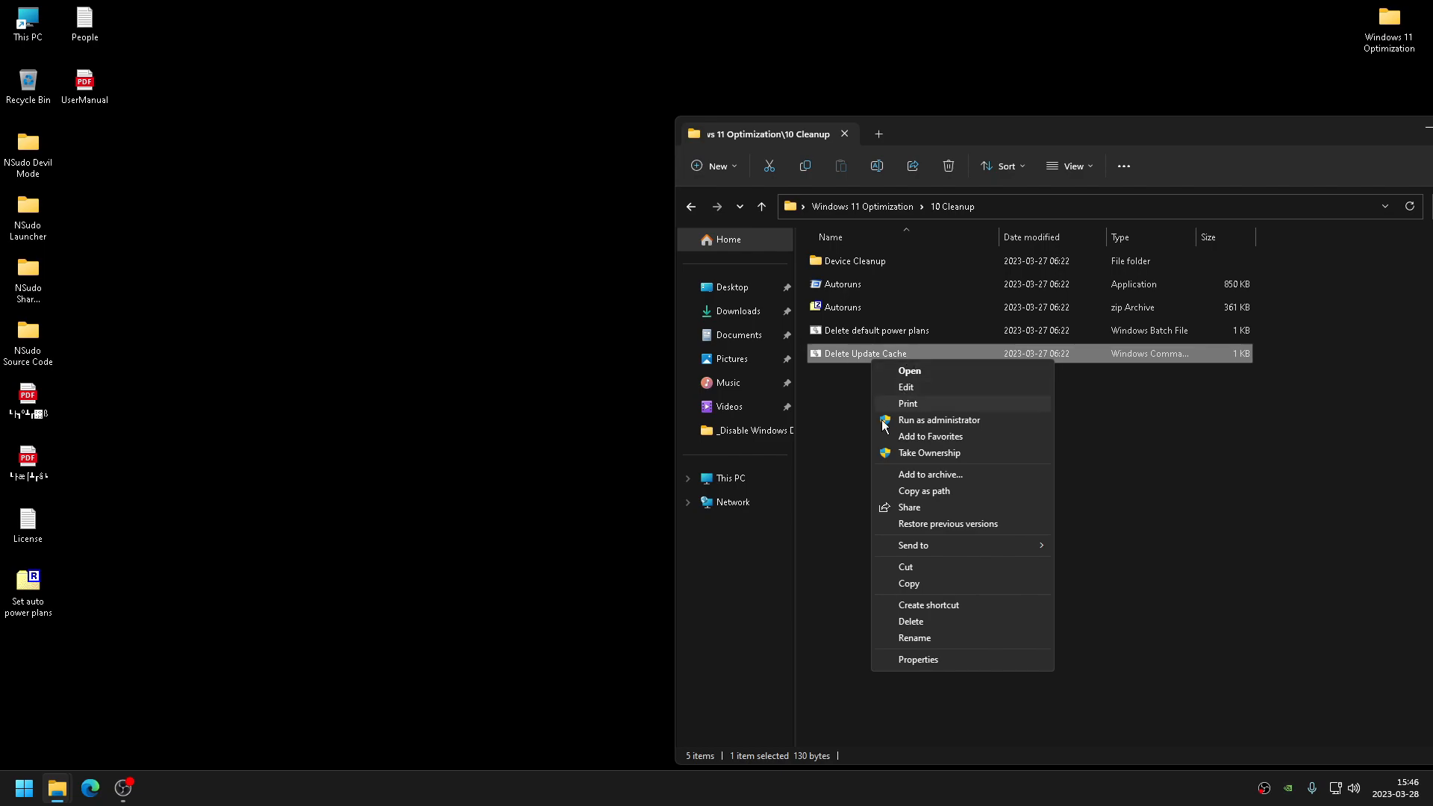
left_click(901, 422)
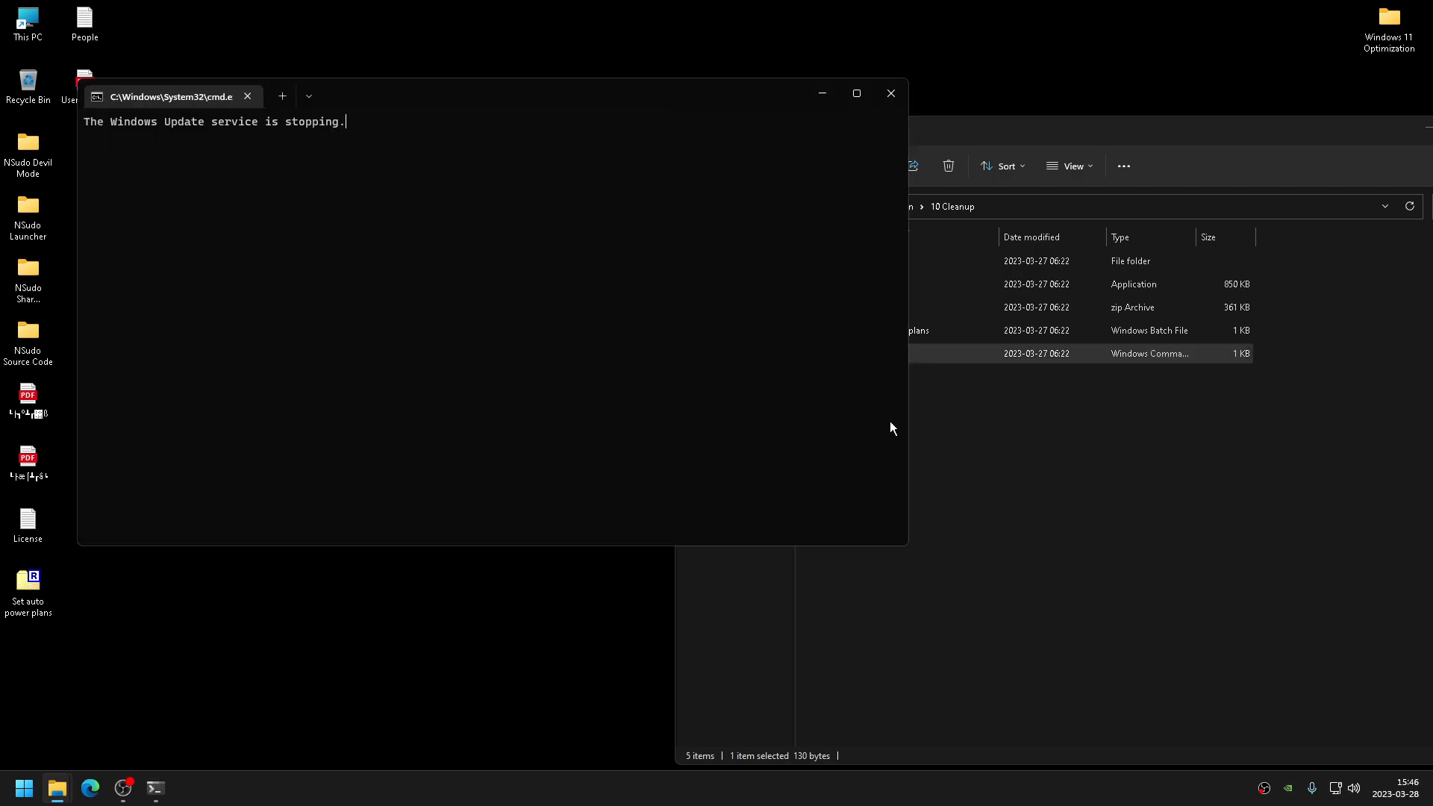
- Go back to the Windows 11 Optimization folder while the script runs
left_click(1063, 424)
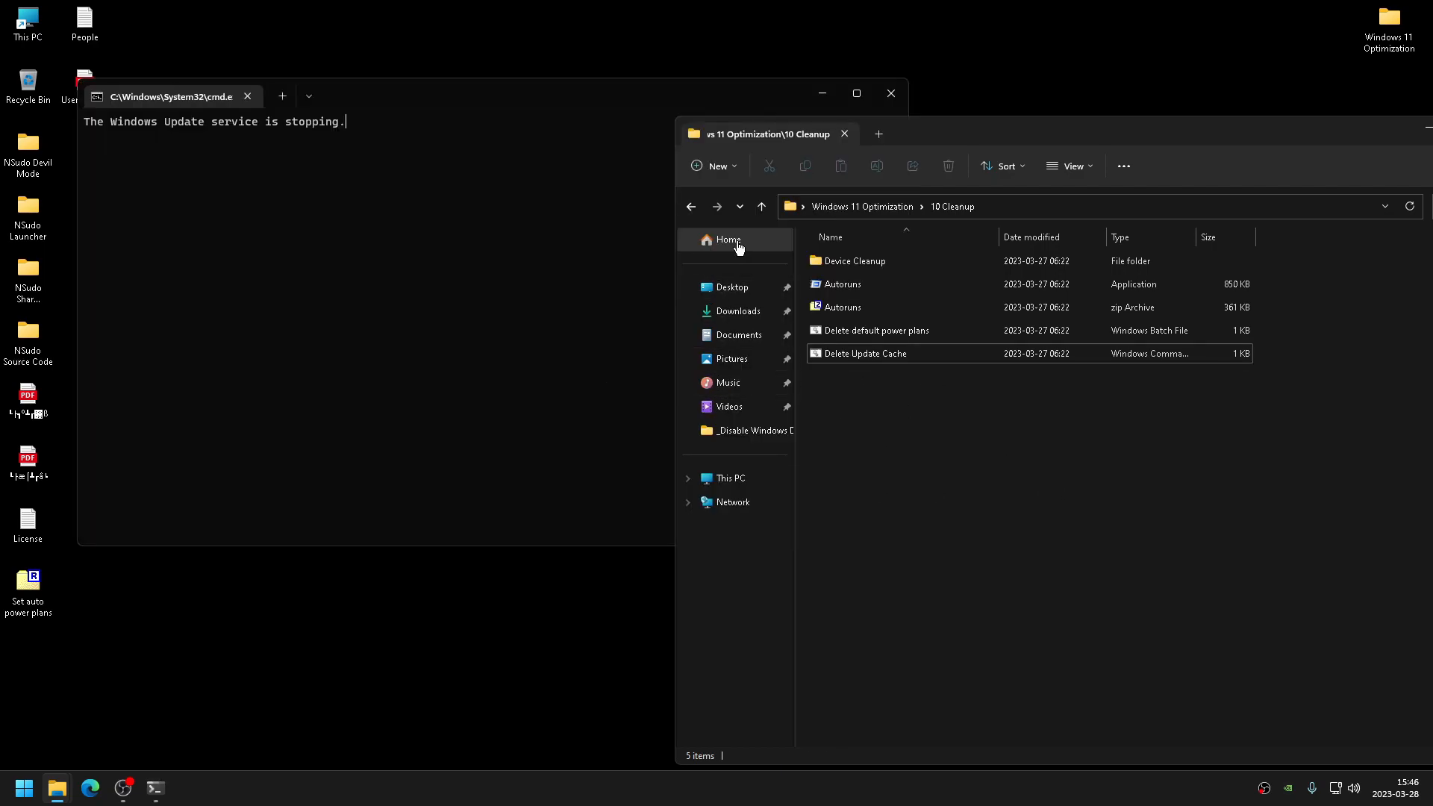
left_click(691, 206)
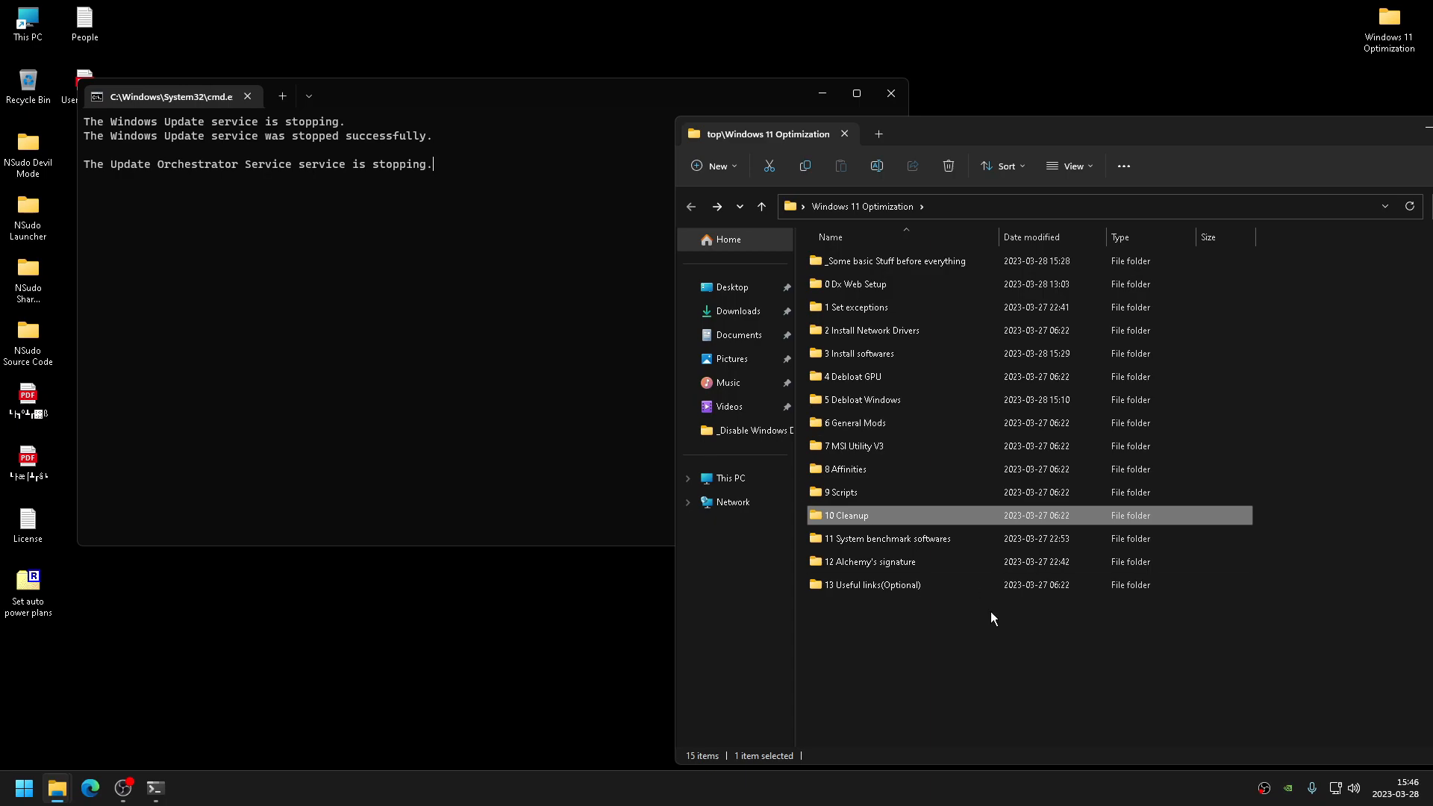
left_click(512, 355)
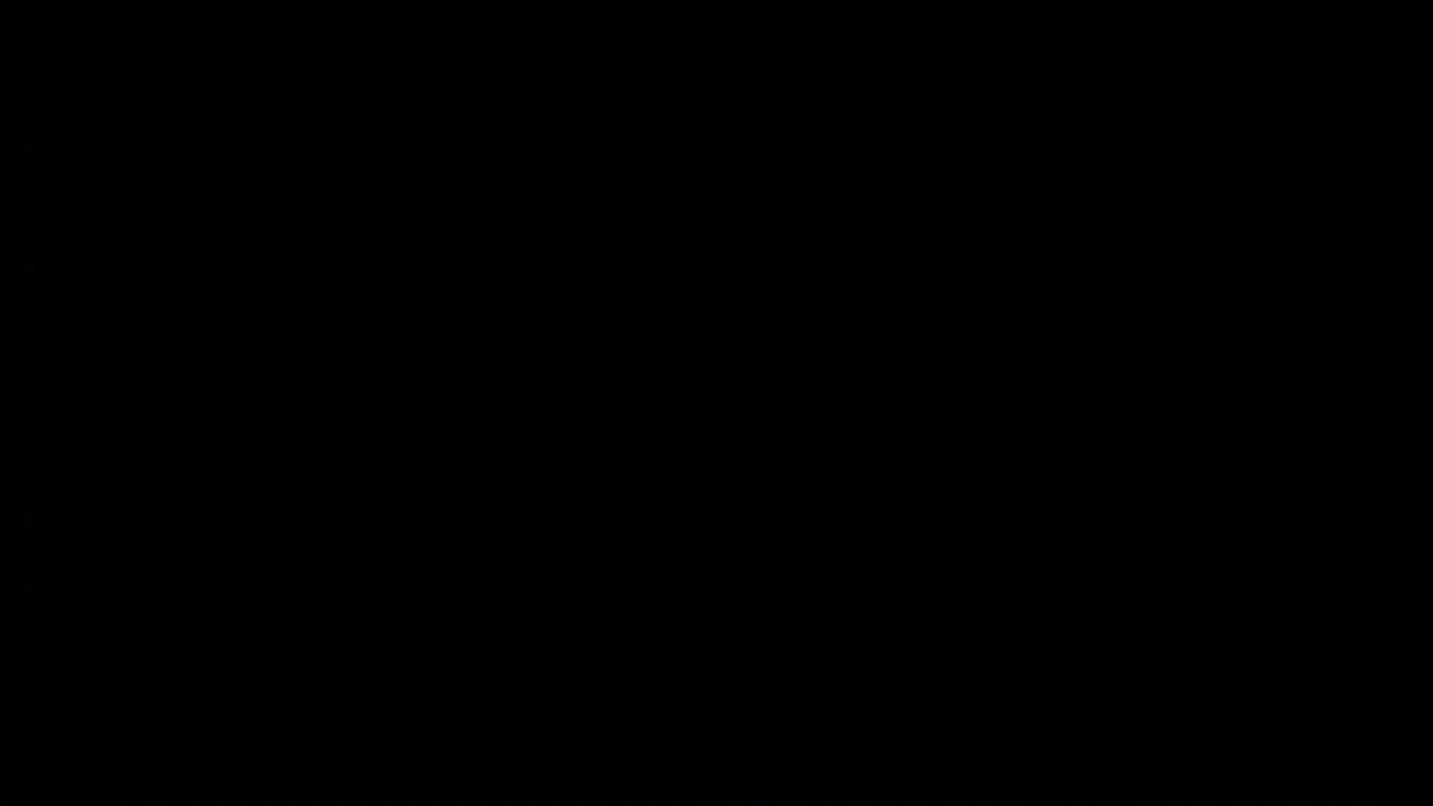